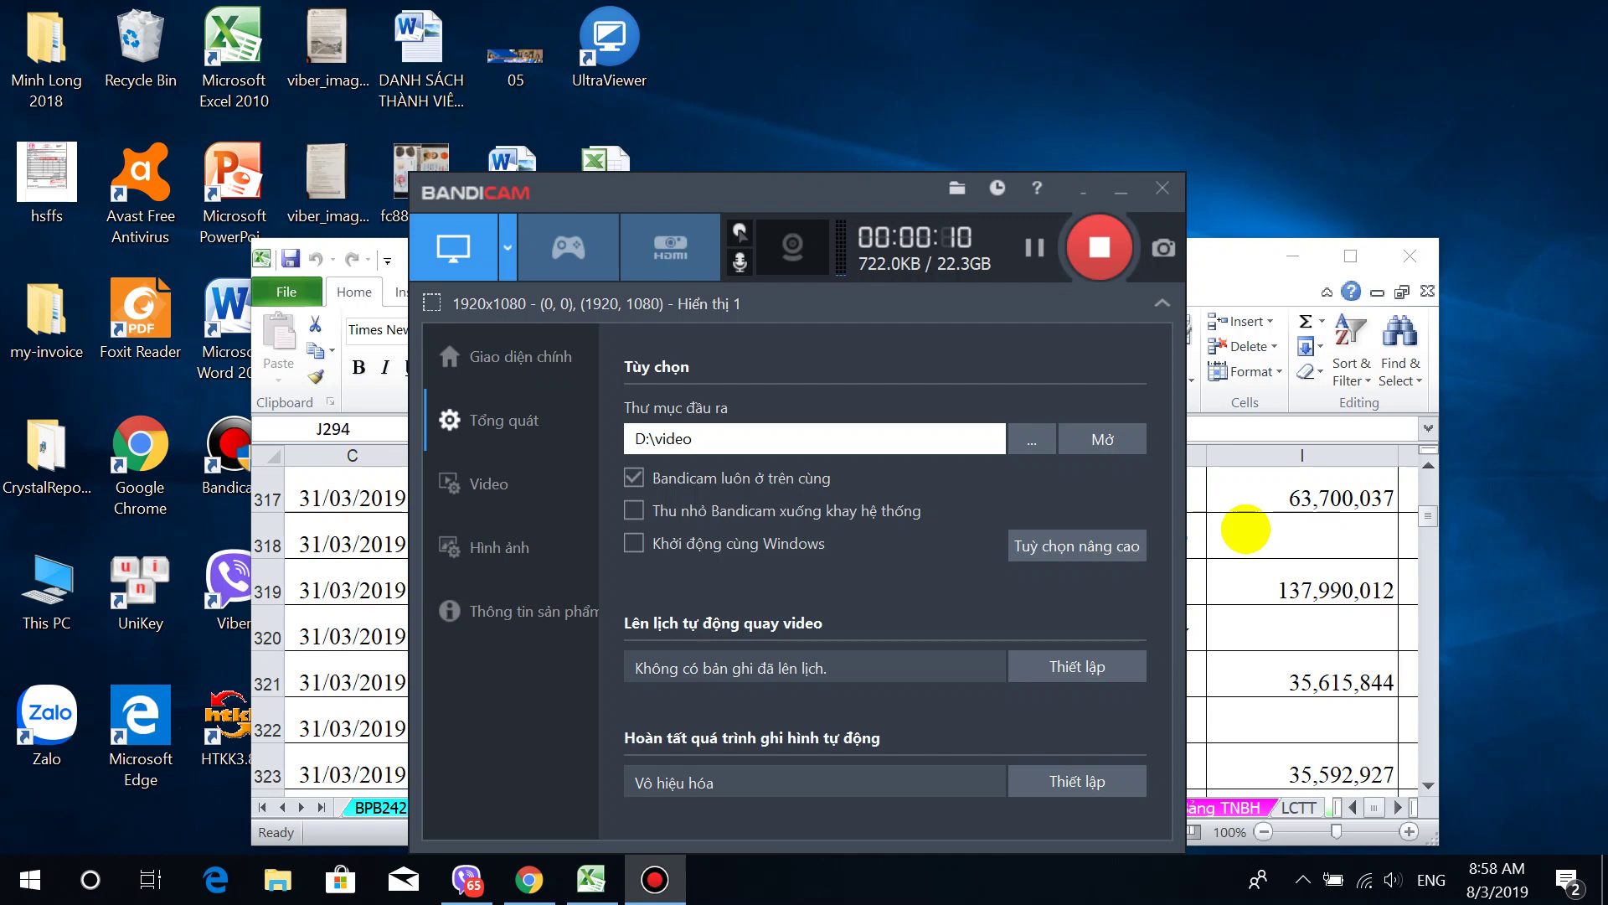
Step: Minimize the Bandicam window, switch to Excel, maximize its window and return to the first journal entries on the NKC sheet
{"action": "left_click", "coordinate": [1245, 529]}
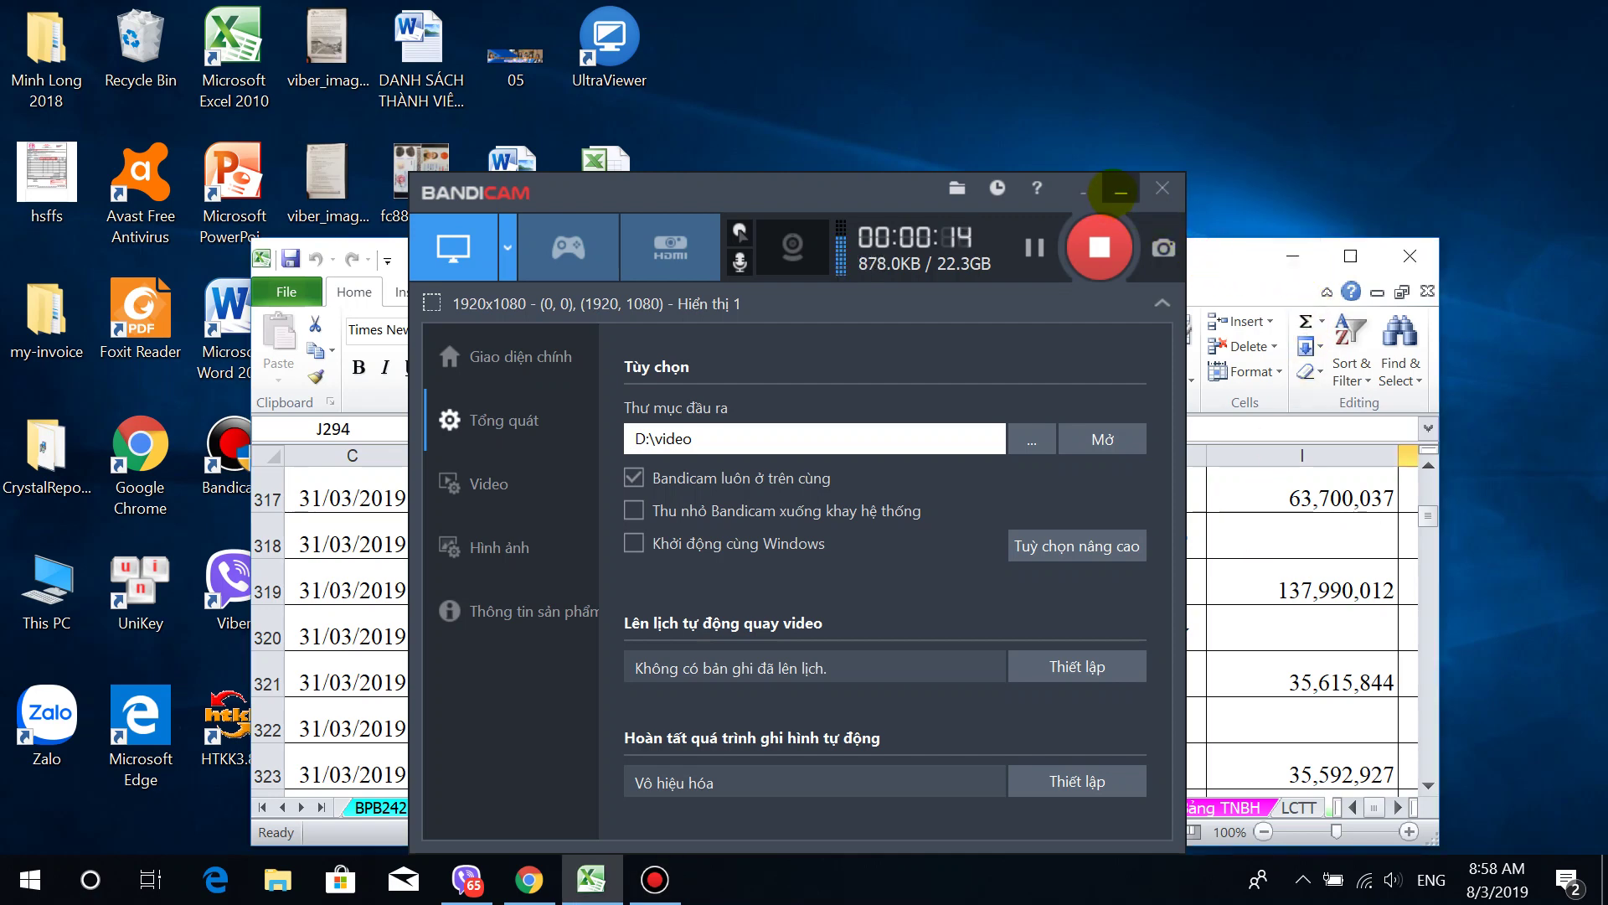
{"action": "left_click", "coordinate": [1120, 191]}
{"action": "left_click_drag", "start_coordinate": [1159, 266], "coordinate": [1102, 94]}
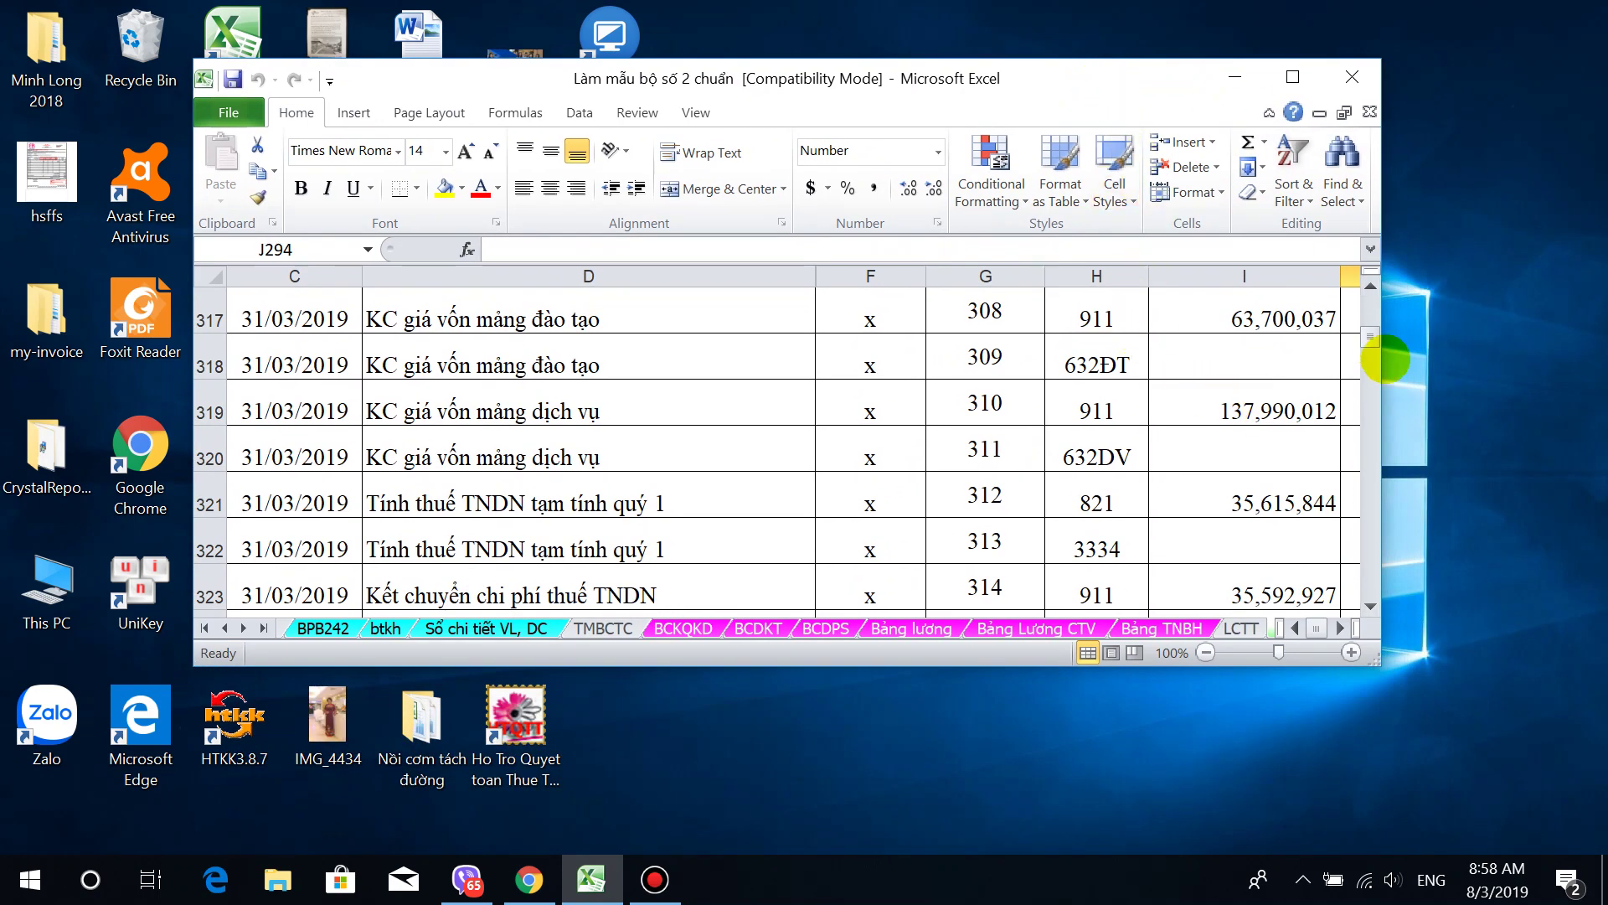
{"action": "left_click_drag", "start_coordinate": [1371, 333], "coordinate": [1371, 312]}
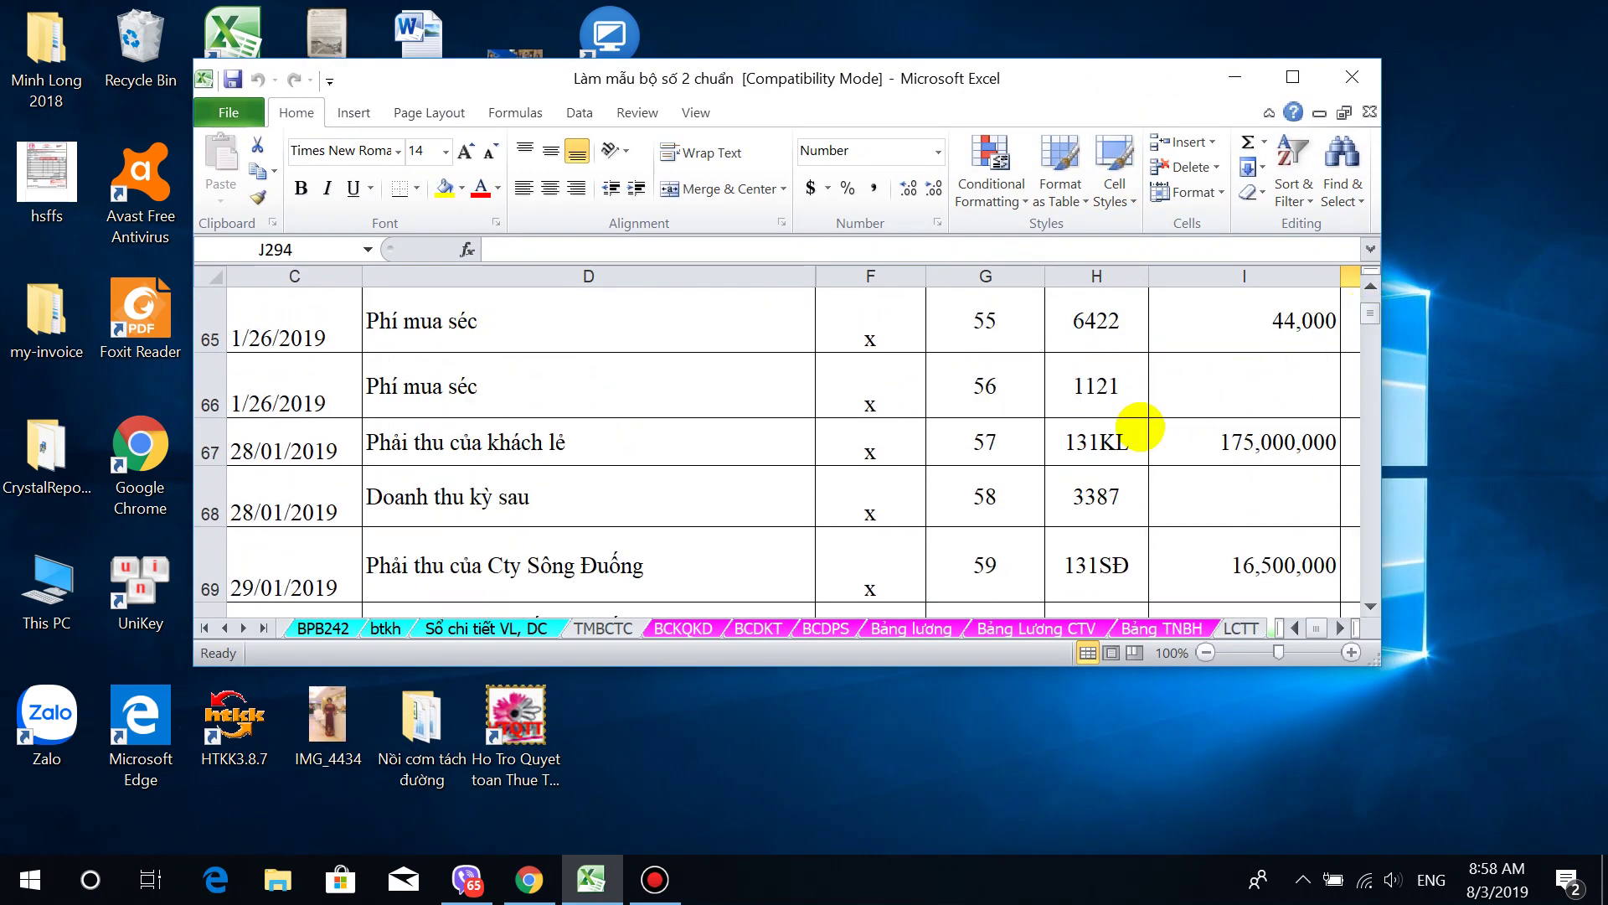
{"action": "scroll", "coordinate": [1134, 434], "scroll_direction": "up", "scroll_amount": 13}
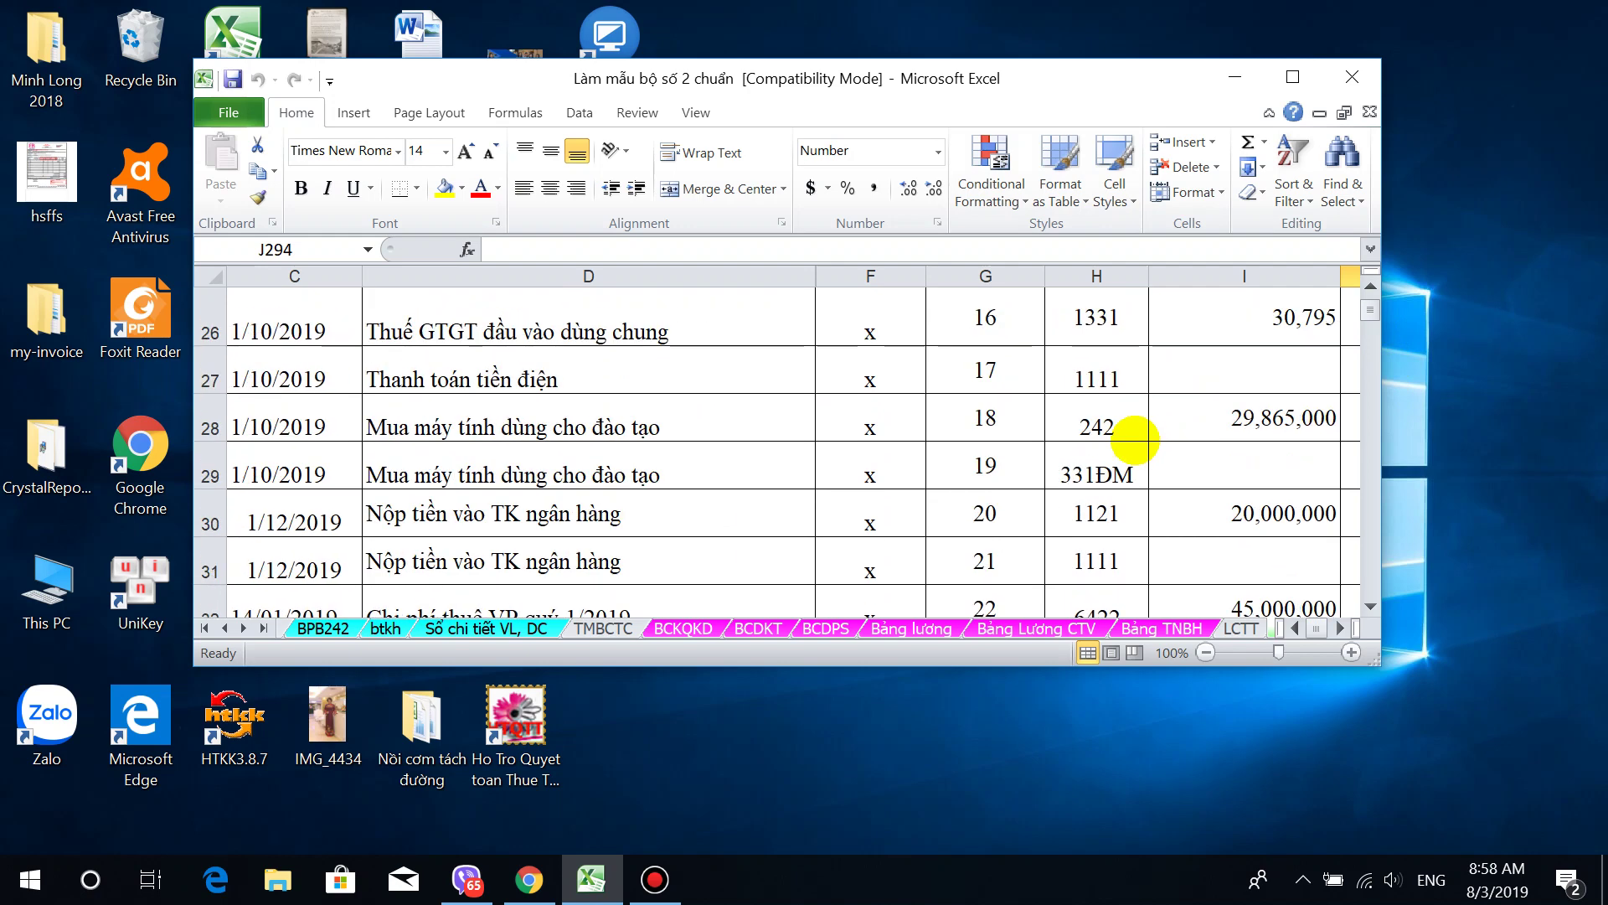
{"action": "scroll", "coordinate": [1122, 477], "scroll_direction": "up", "scroll_amount": 3}
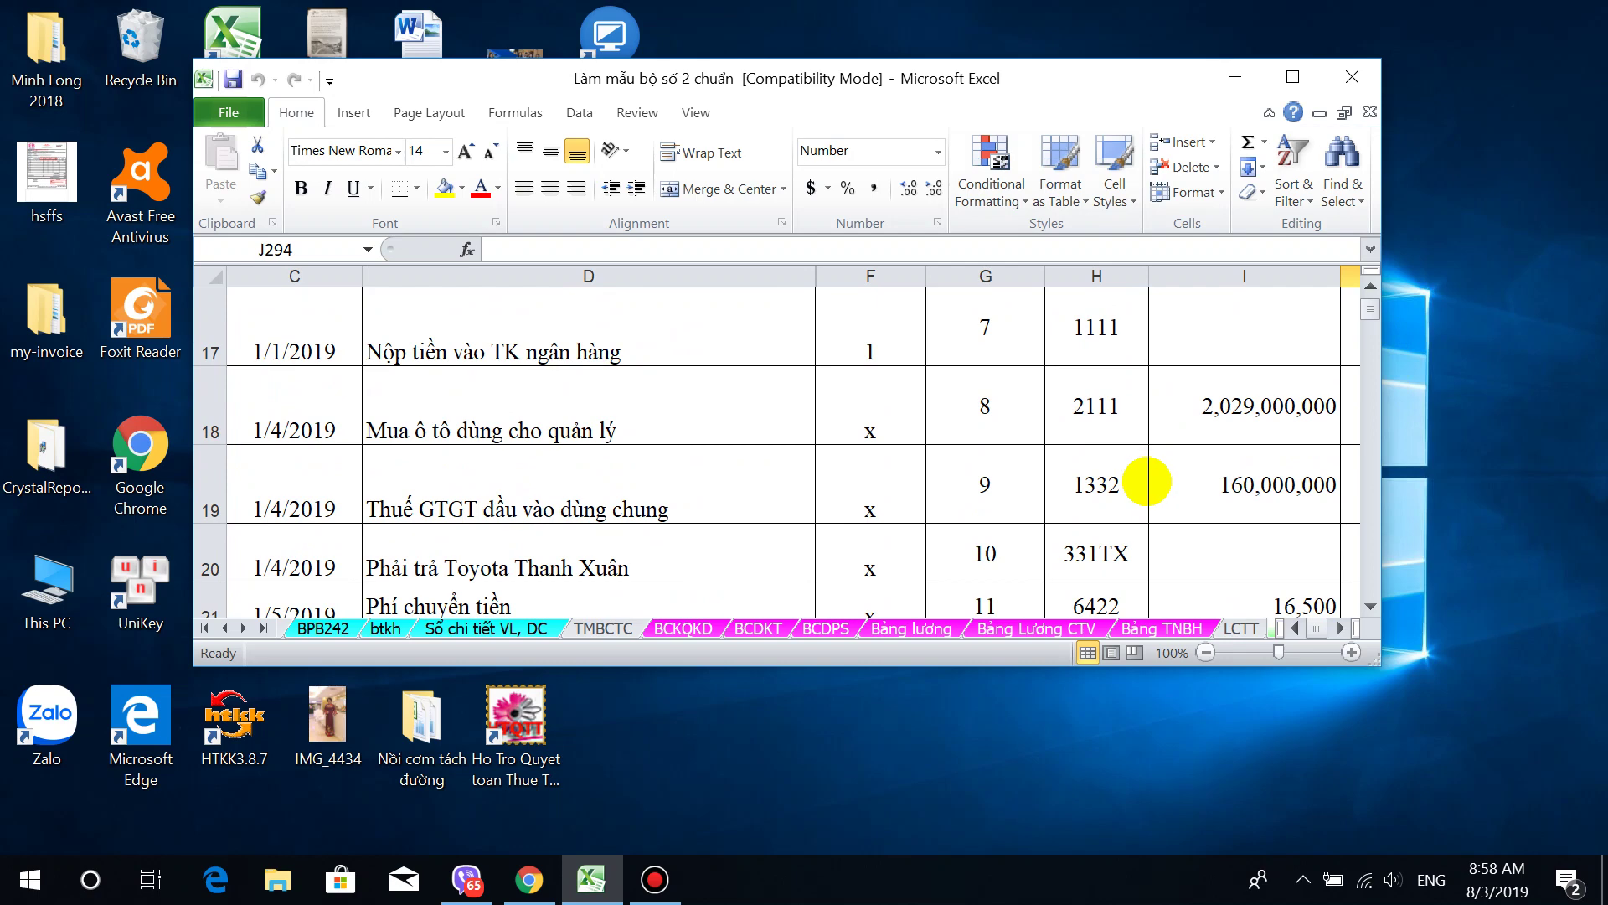
{"action": "scroll", "coordinate": [1146, 481], "scroll_direction": "up", "scroll_amount": 3}
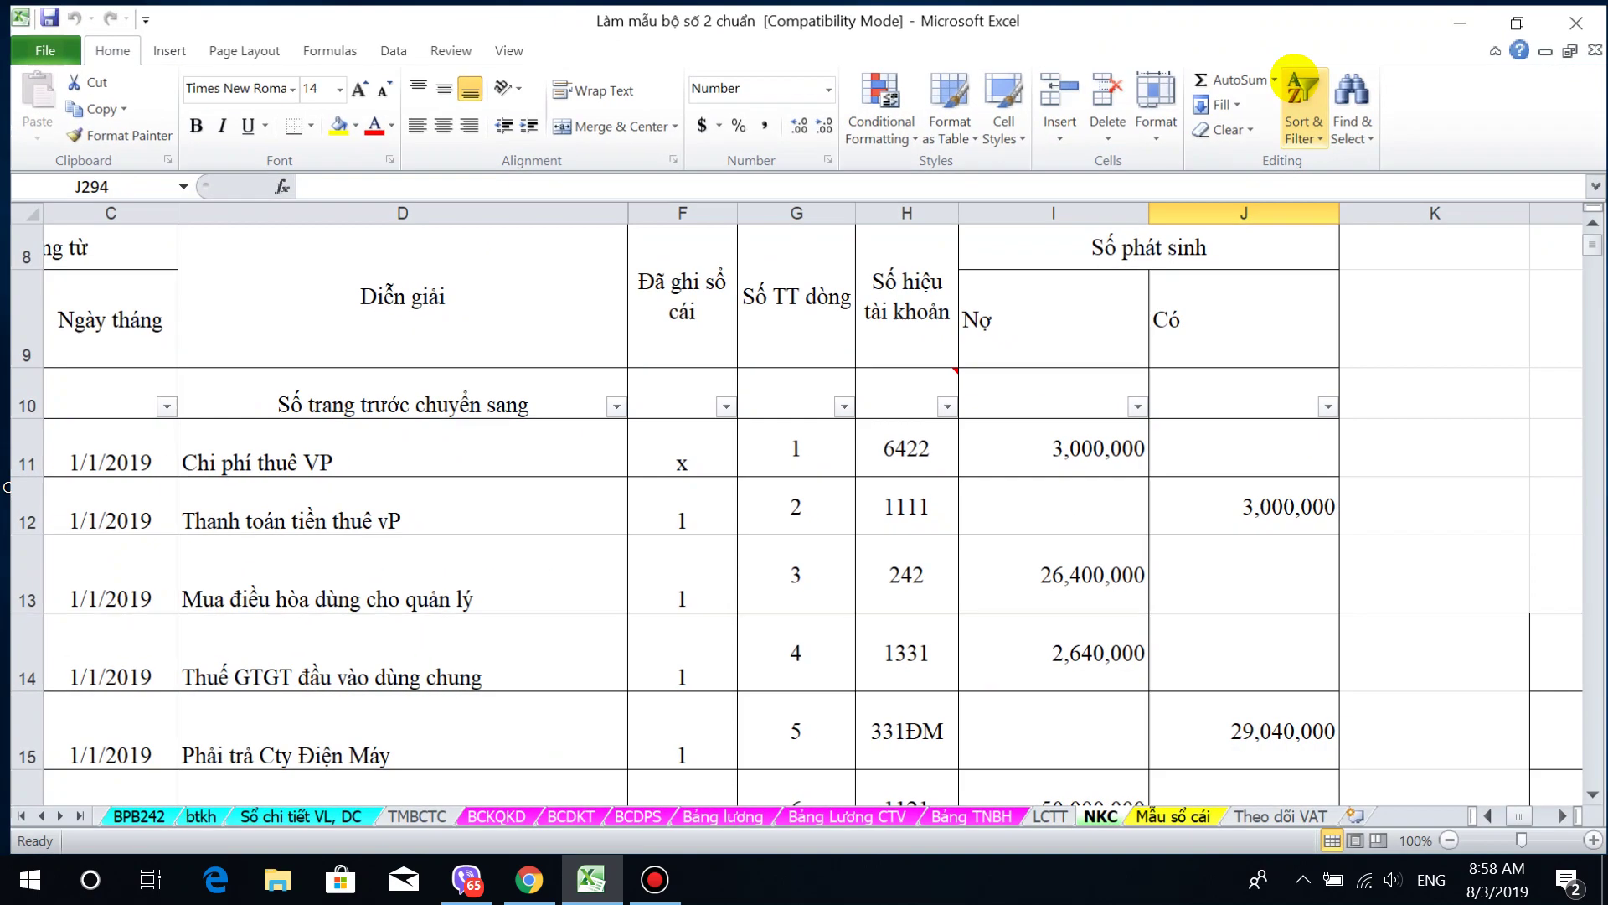
{"action": "left_click", "coordinate": [1293, 77]}
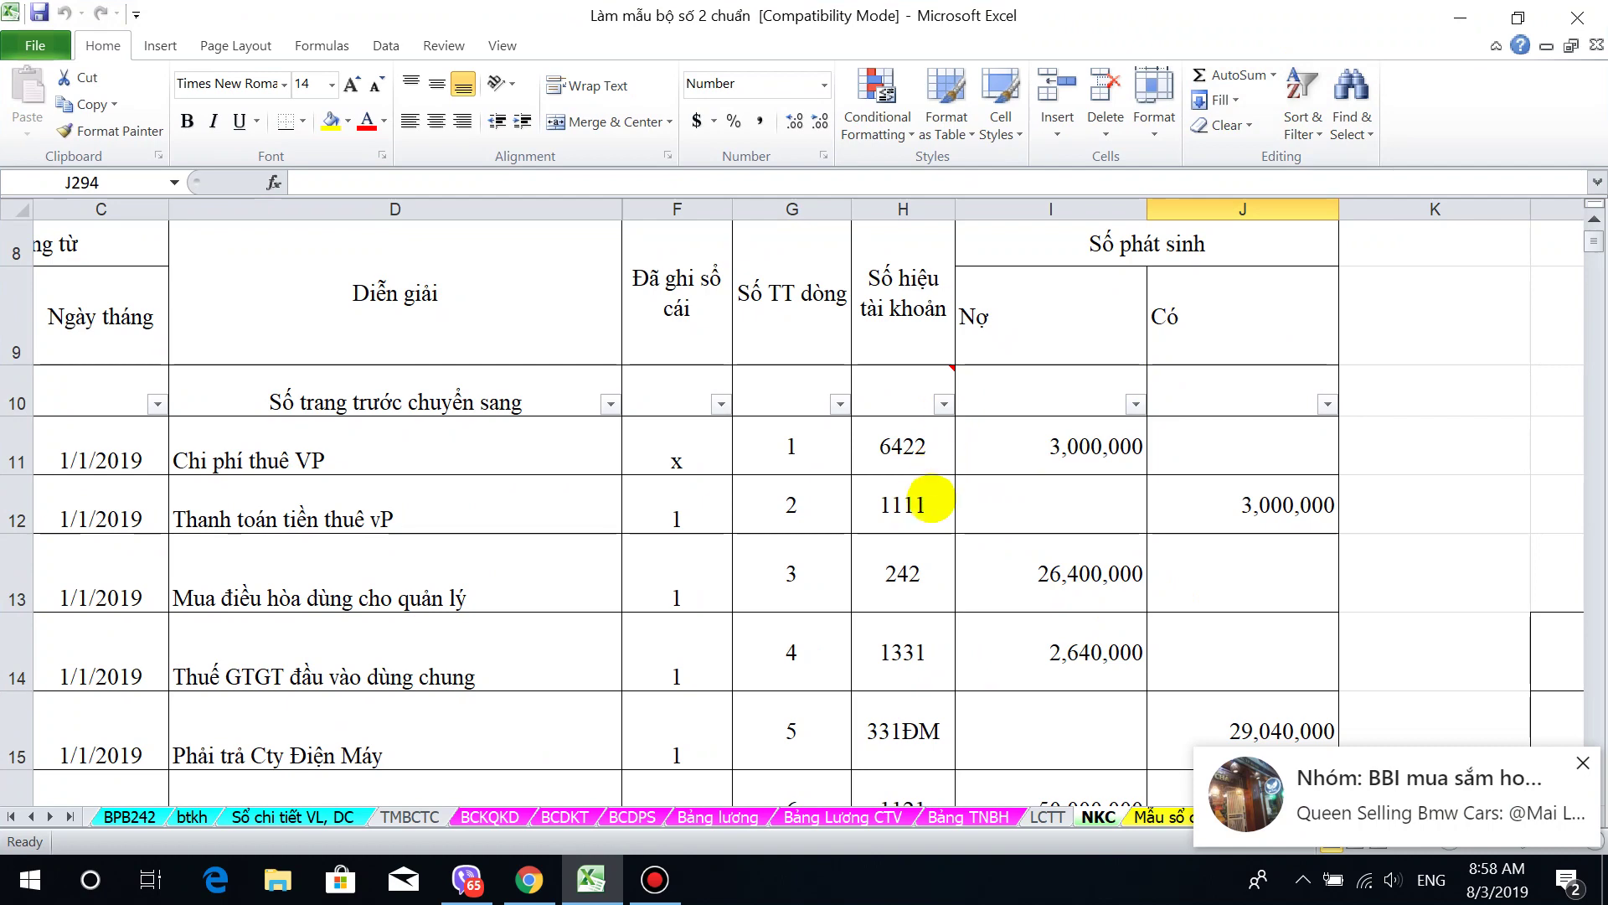
Step: Examine the January and February 2019 journal entries, comparing the account codes in column H with their debit and credit amounts
{"action": "scroll", "coordinate": [928, 536], "scroll_direction": "down", "scroll_amount": 2}
{"action": "scroll", "coordinate": [928, 559], "scroll_direction": "down", "scroll_amount": 1}
{"action": "scroll", "coordinate": [928, 560], "scroll_direction": "down", "scroll_amount": 2}
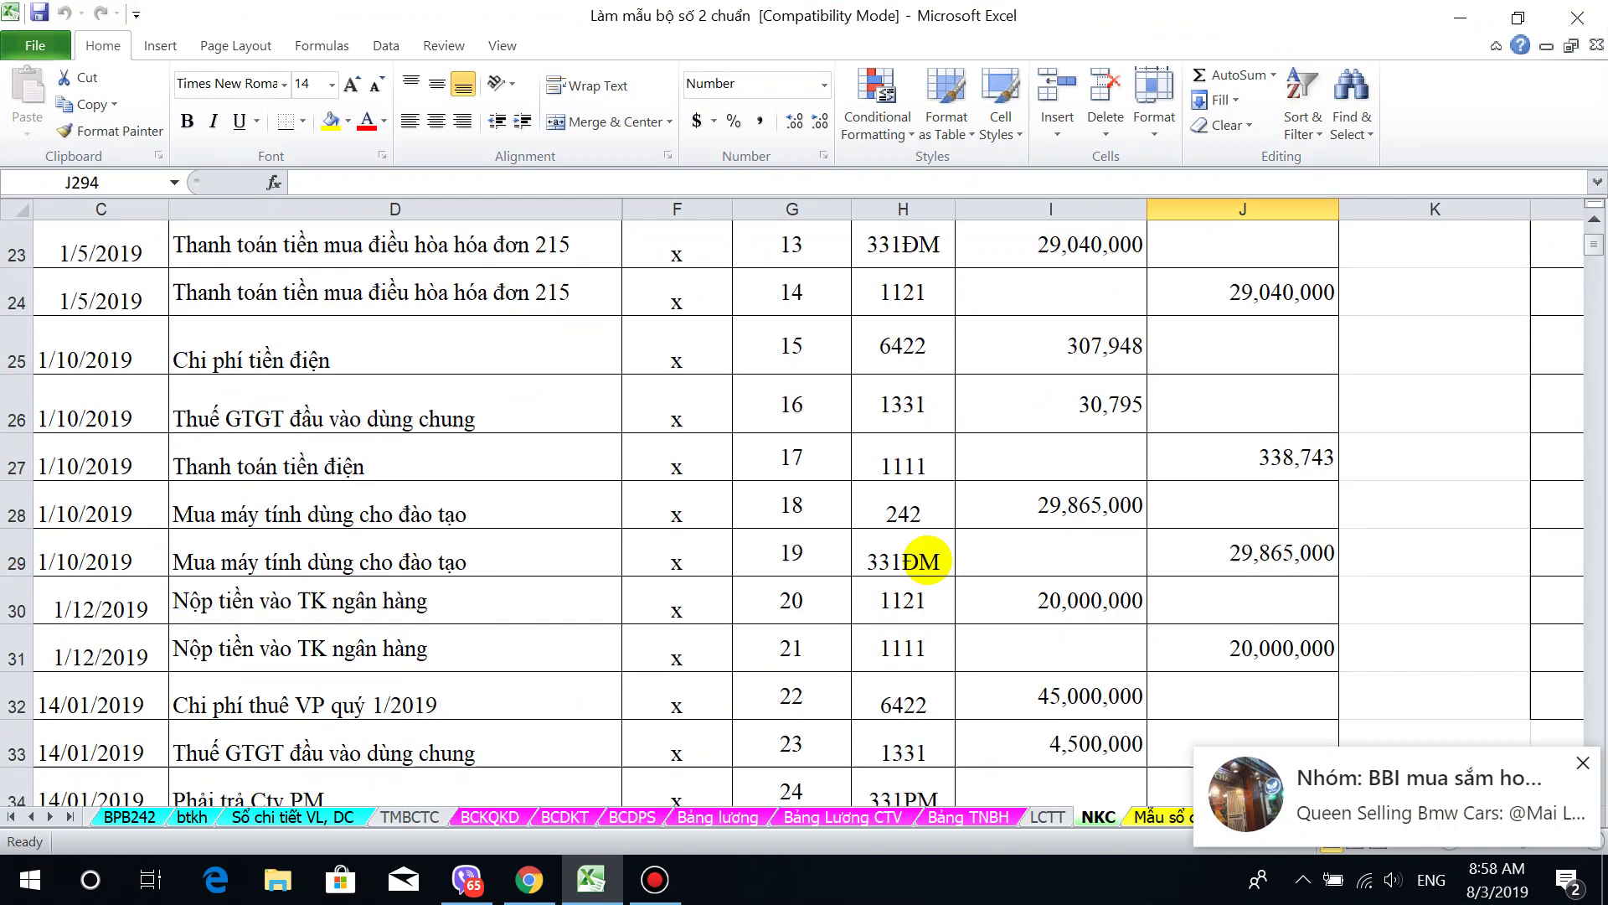
{"action": "scroll", "coordinate": [928, 561], "scroll_direction": "down", "scroll_amount": 3}
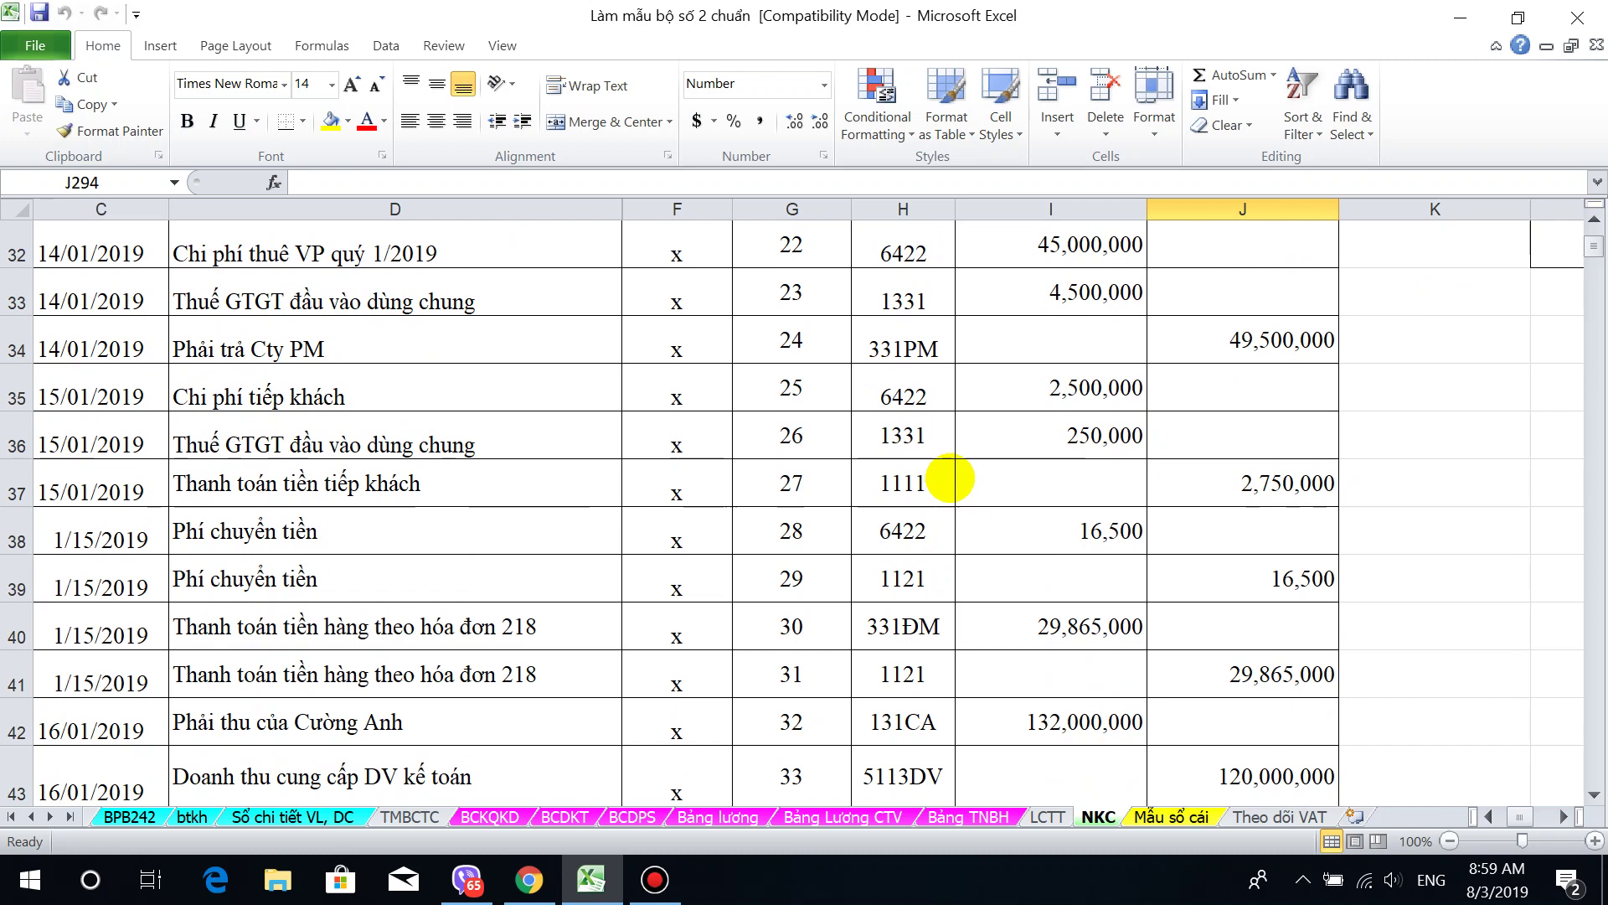
{"action": "scroll", "coordinate": [903, 577], "scroll_direction": "down", "scroll_amount": 1}
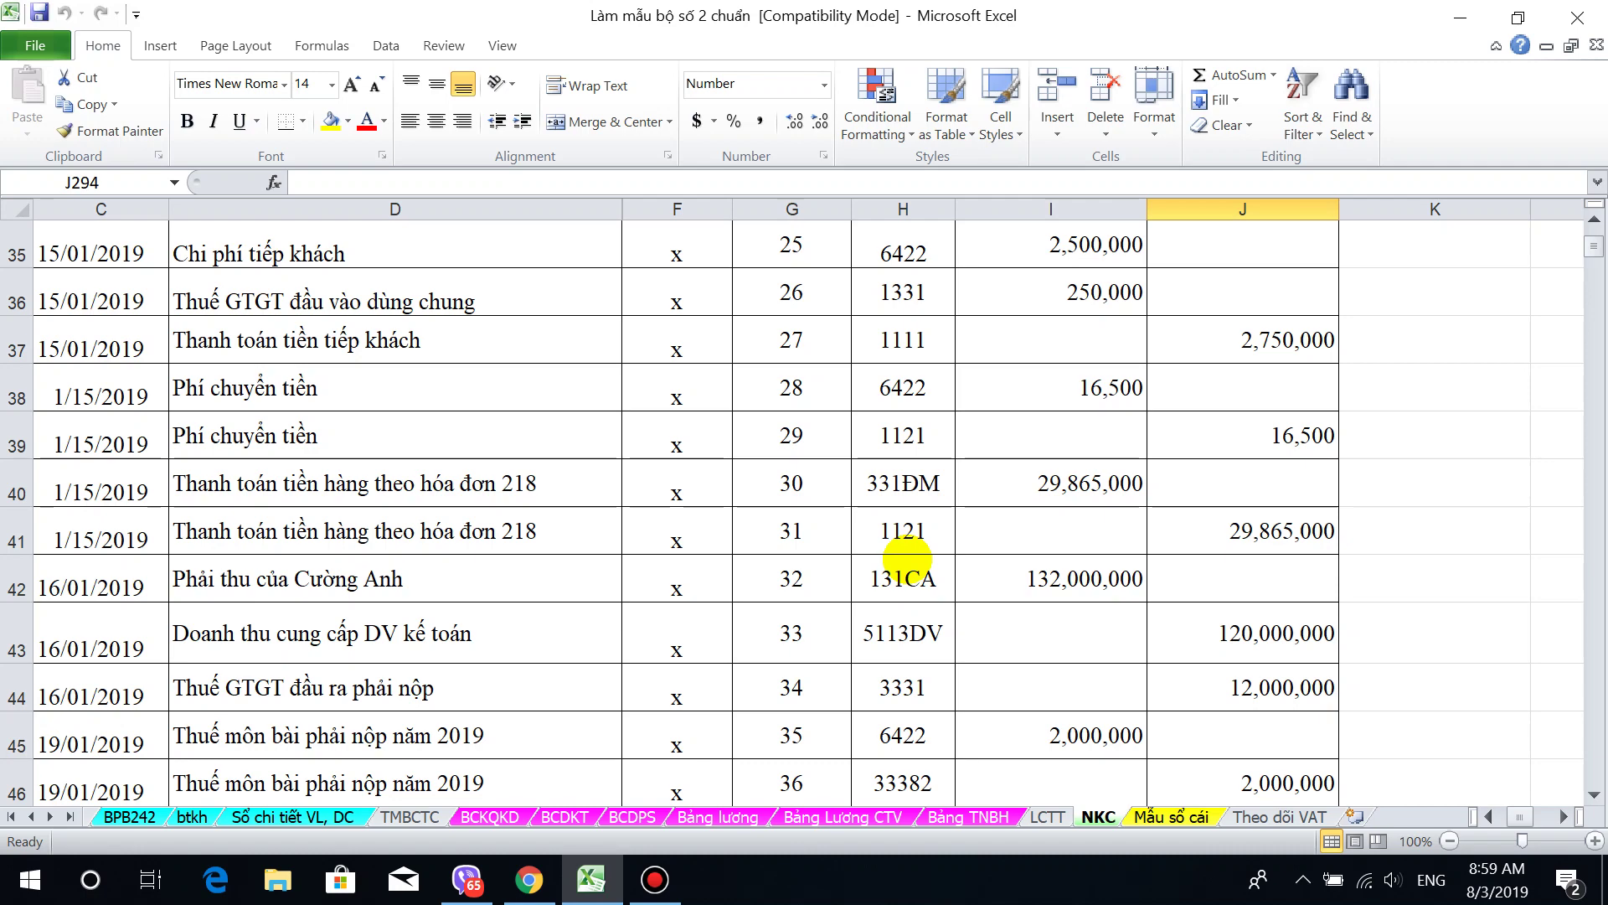
{"action": "scroll", "coordinate": [907, 561], "scroll_direction": "down", "scroll_amount": 2}
{"action": "scroll", "coordinate": [907, 566], "scroll_direction": "up", "scroll_amount": 6}
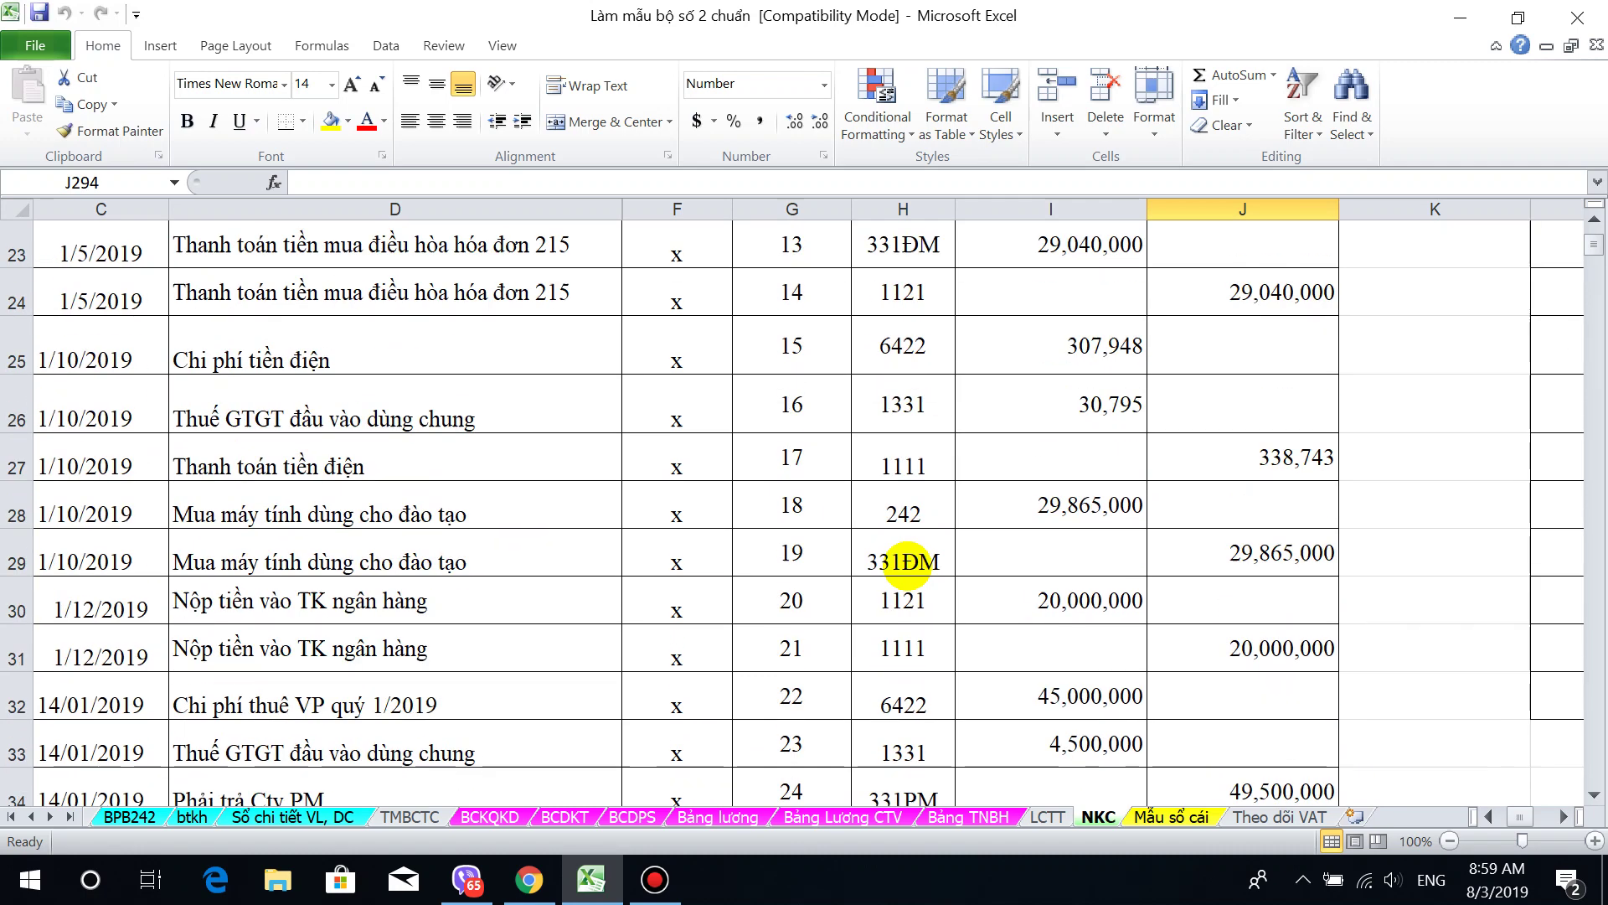
{"action": "scroll", "coordinate": [904, 562], "scroll_direction": "up", "scroll_amount": 5}
{"action": "scroll", "coordinate": [905, 561], "scroll_direction": "down", "scroll_amount": 6}
{"action": "scroll", "coordinate": [904, 568], "scroll_direction": "down", "scroll_amount": 6}
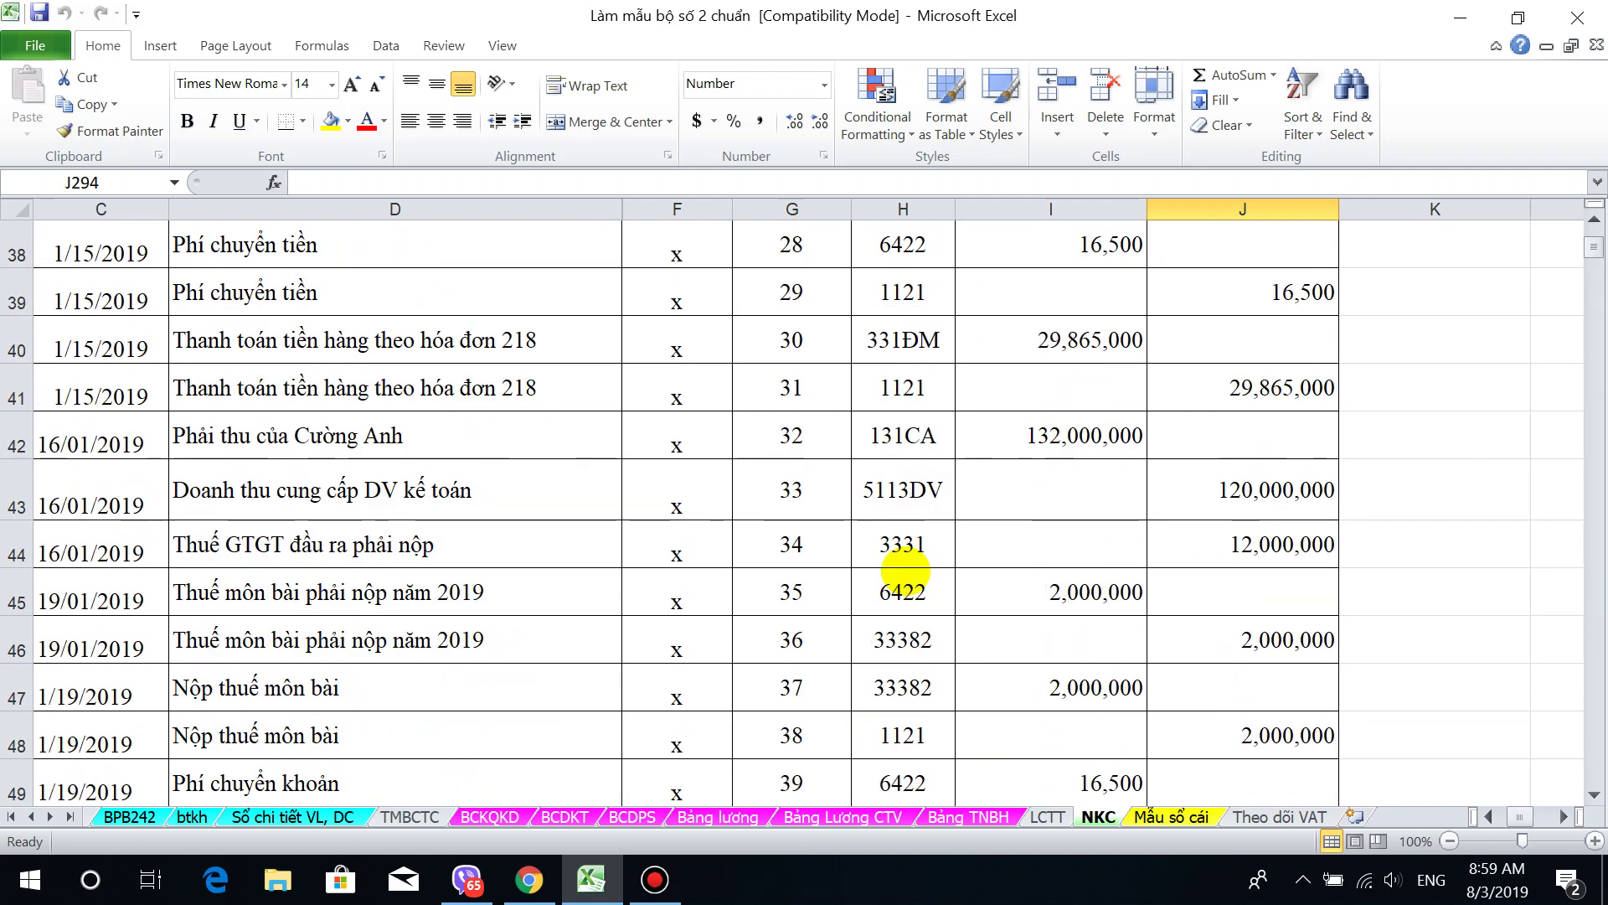
{"action": "scroll", "coordinate": [903, 575], "scroll_direction": "down", "scroll_amount": 2}
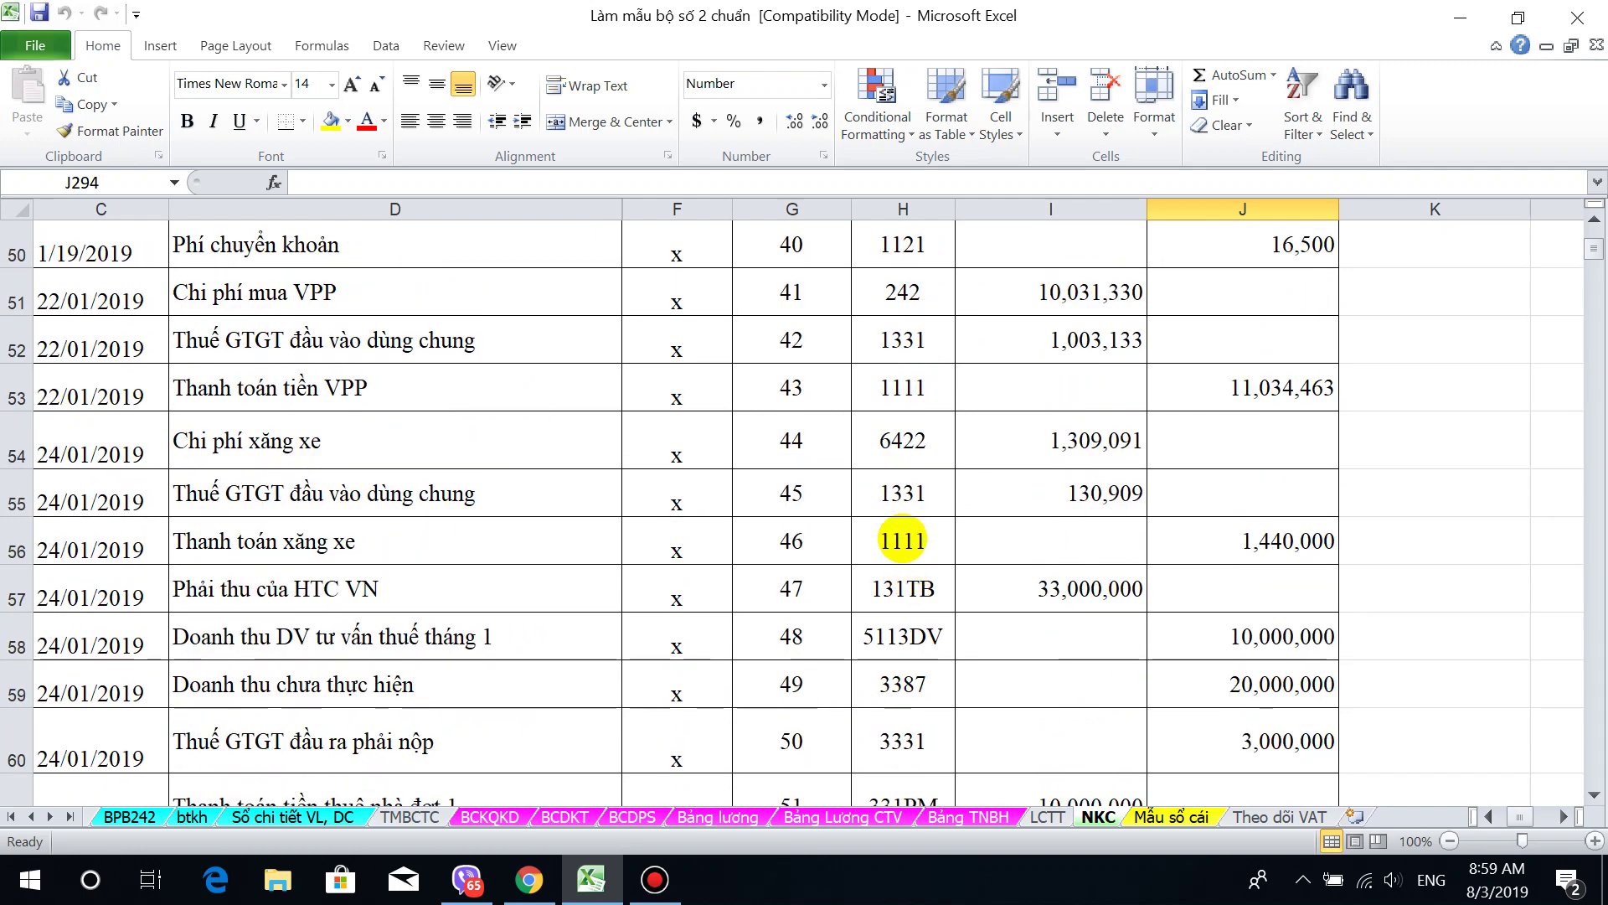
{"action": "scroll", "coordinate": [903, 545], "scroll_direction": "down", "scroll_amount": 2}
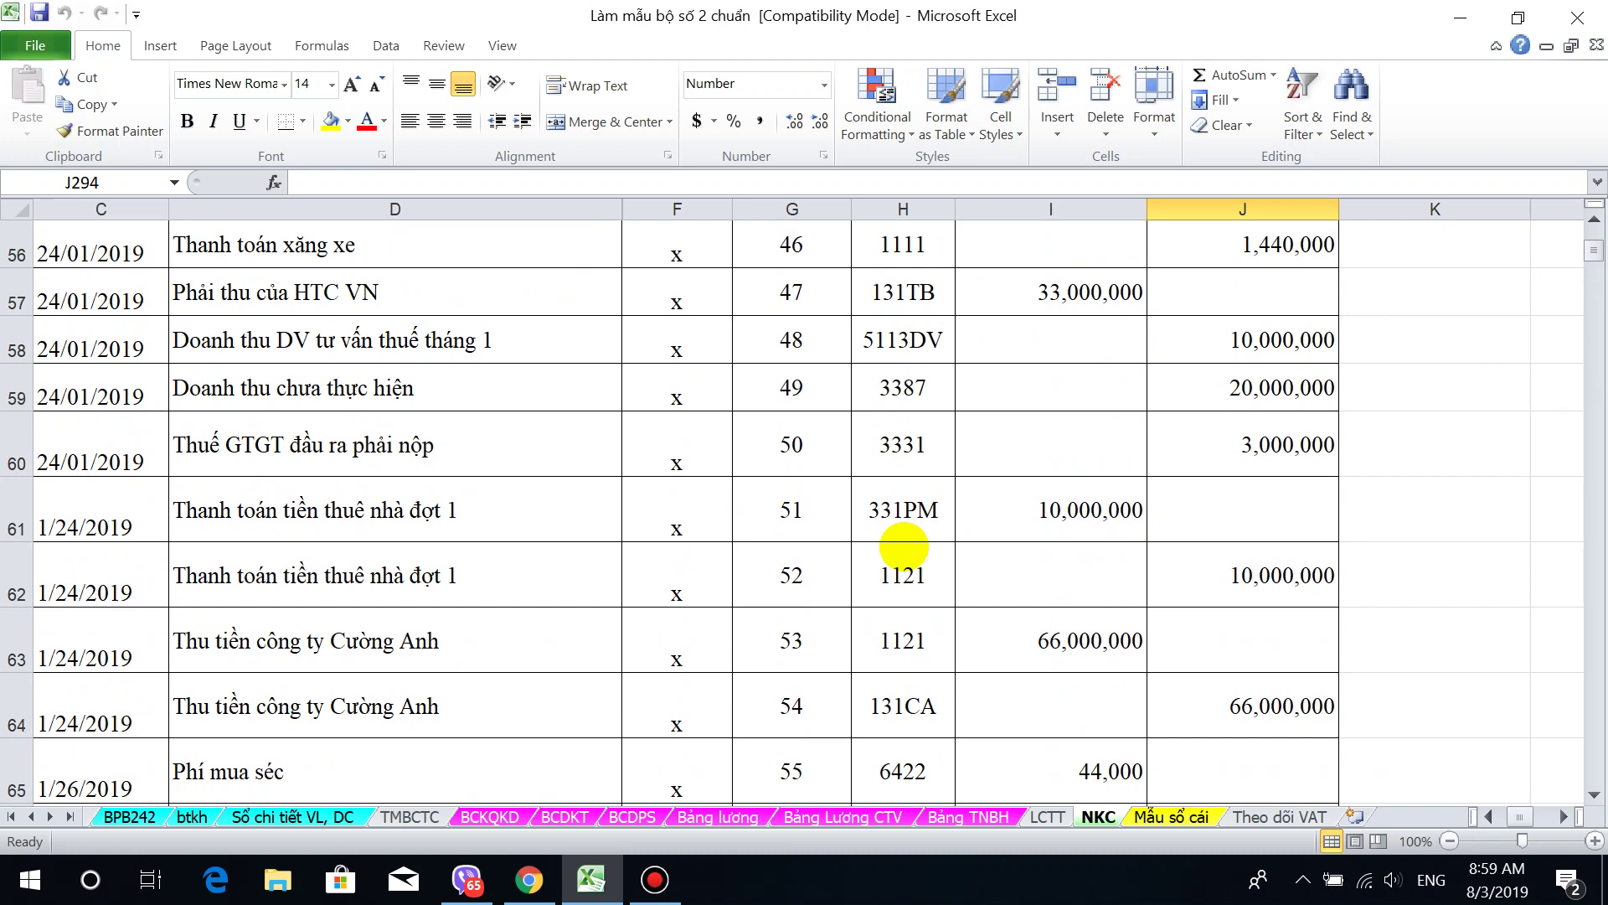
{"action": "scroll", "coordinate": [904, 553], "scroll_direction": "down", "scroll_amount": 5}
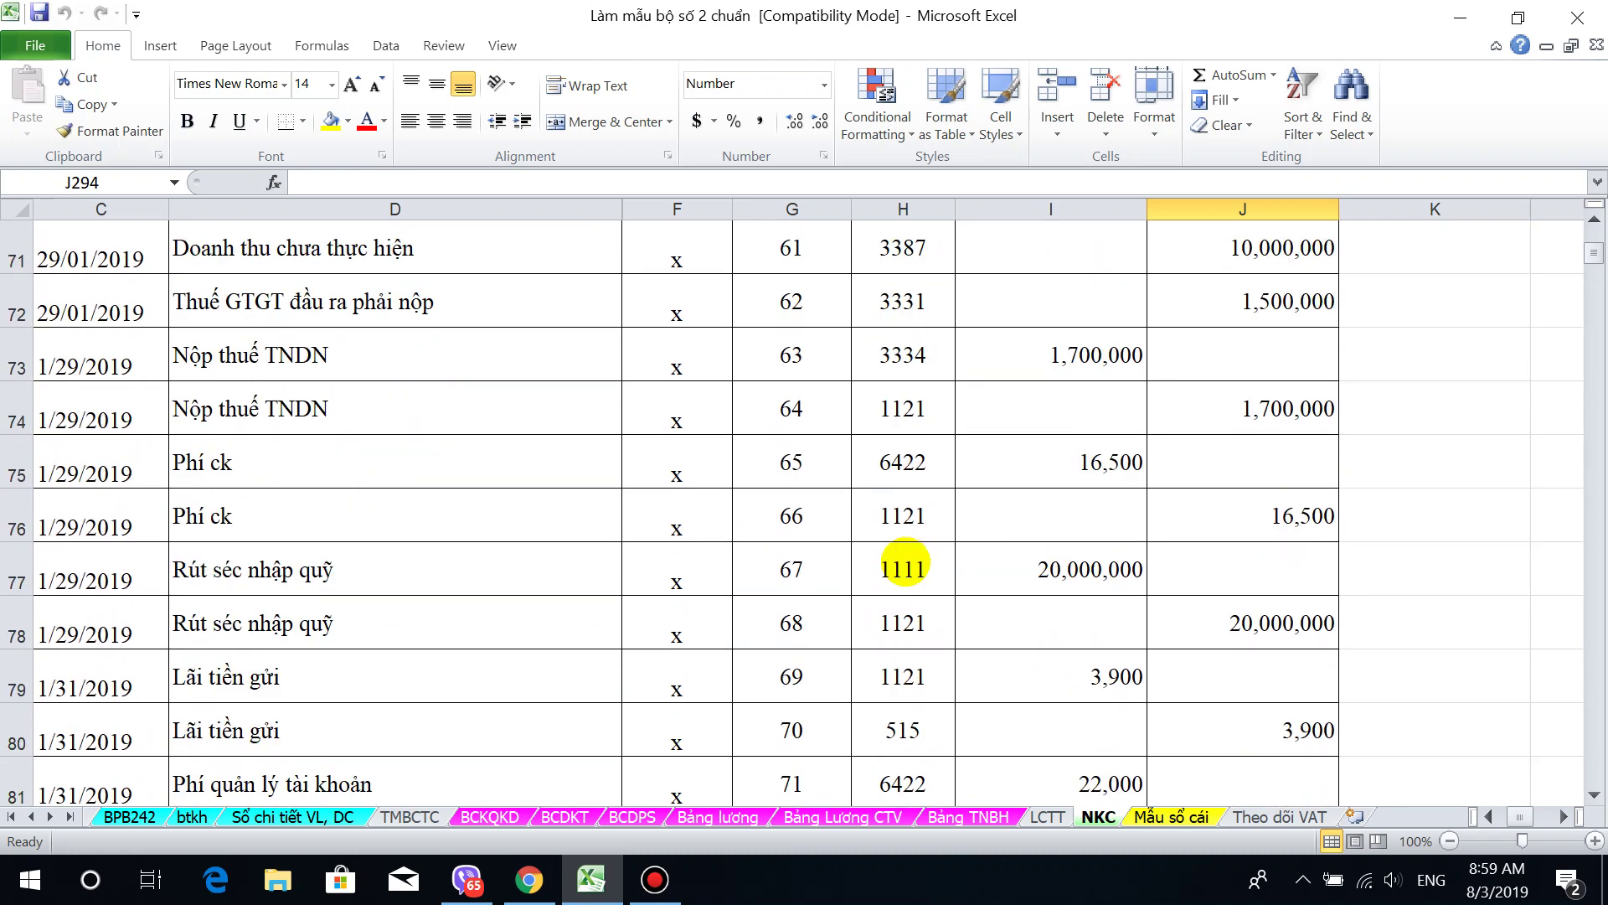
{"action": "scroll", "coordinate": [904, 564], "scroll_direction": "up", "scroll_amount": 3}
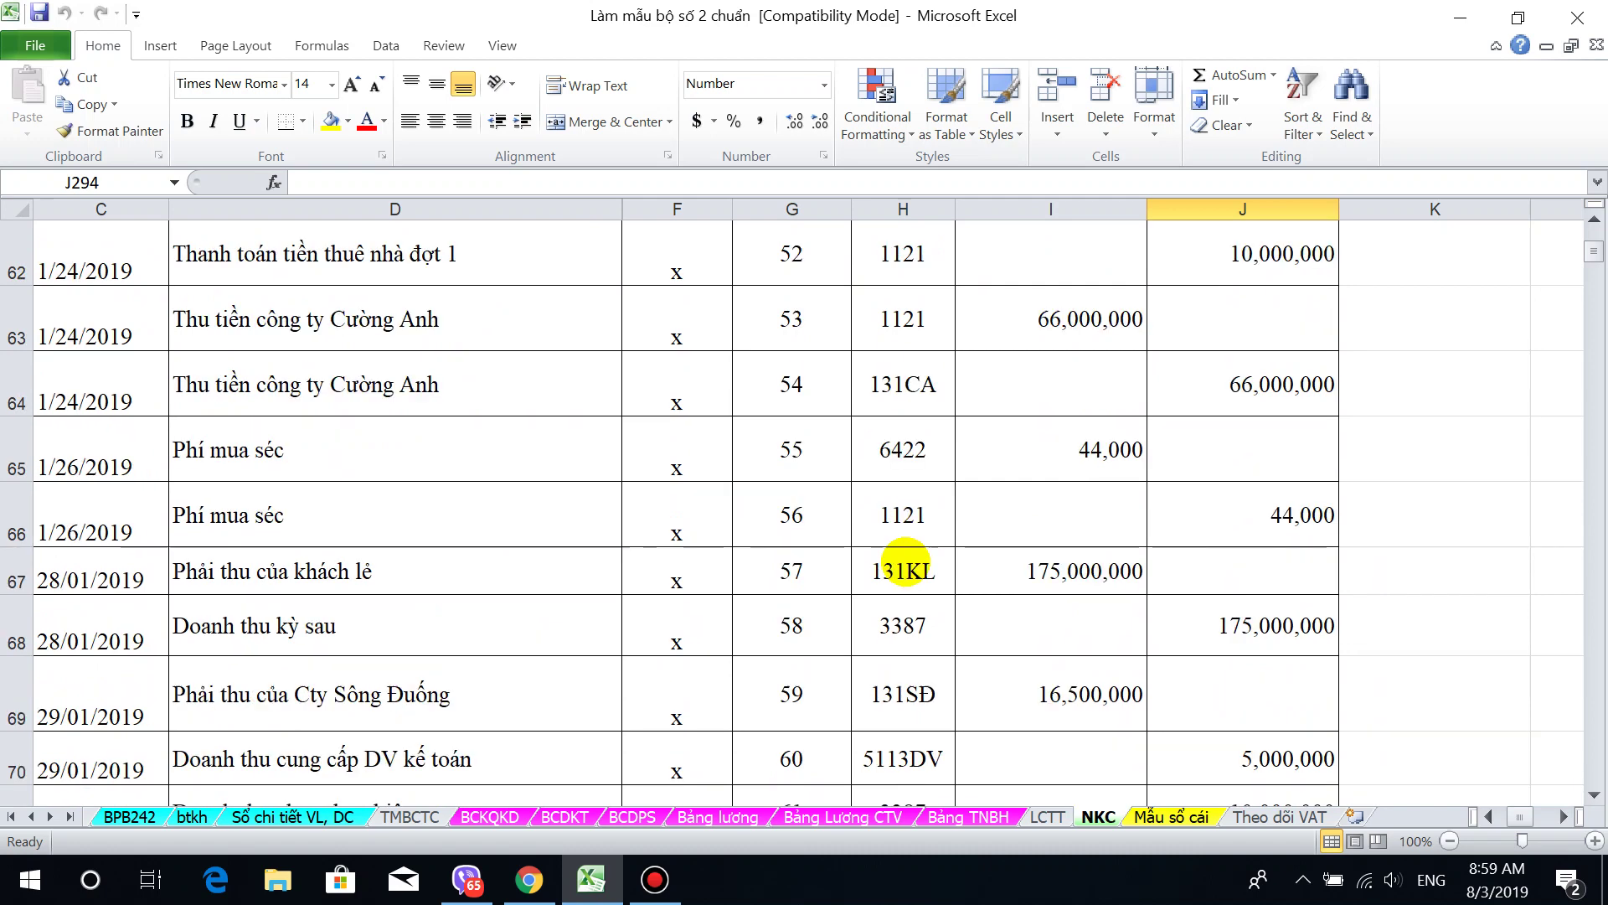
{"action": "scroll", "coordinate": [905, 570], "scroll_direction": "down", "scroll_amount": 3}
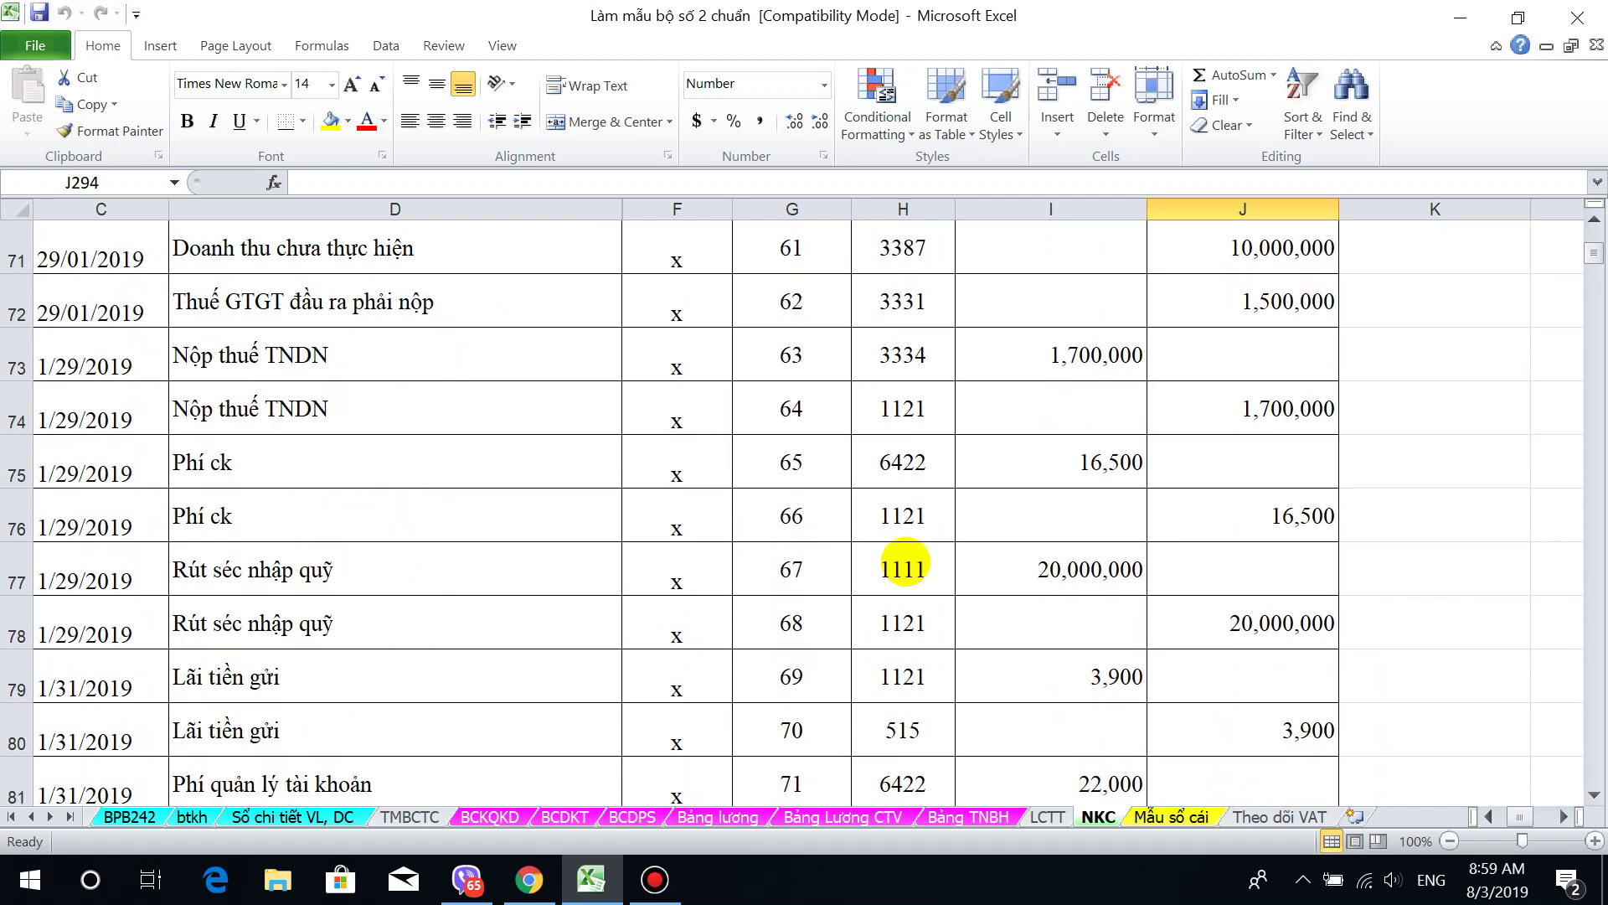
{"action": "scroll", "coordinate": [905, 564], "scroll_direction": "down", "scroll_amount": 3}
{"action": "scroll", "coordinate": [904, 560], "scroll_direction": "down", "scroll_amount": 5}
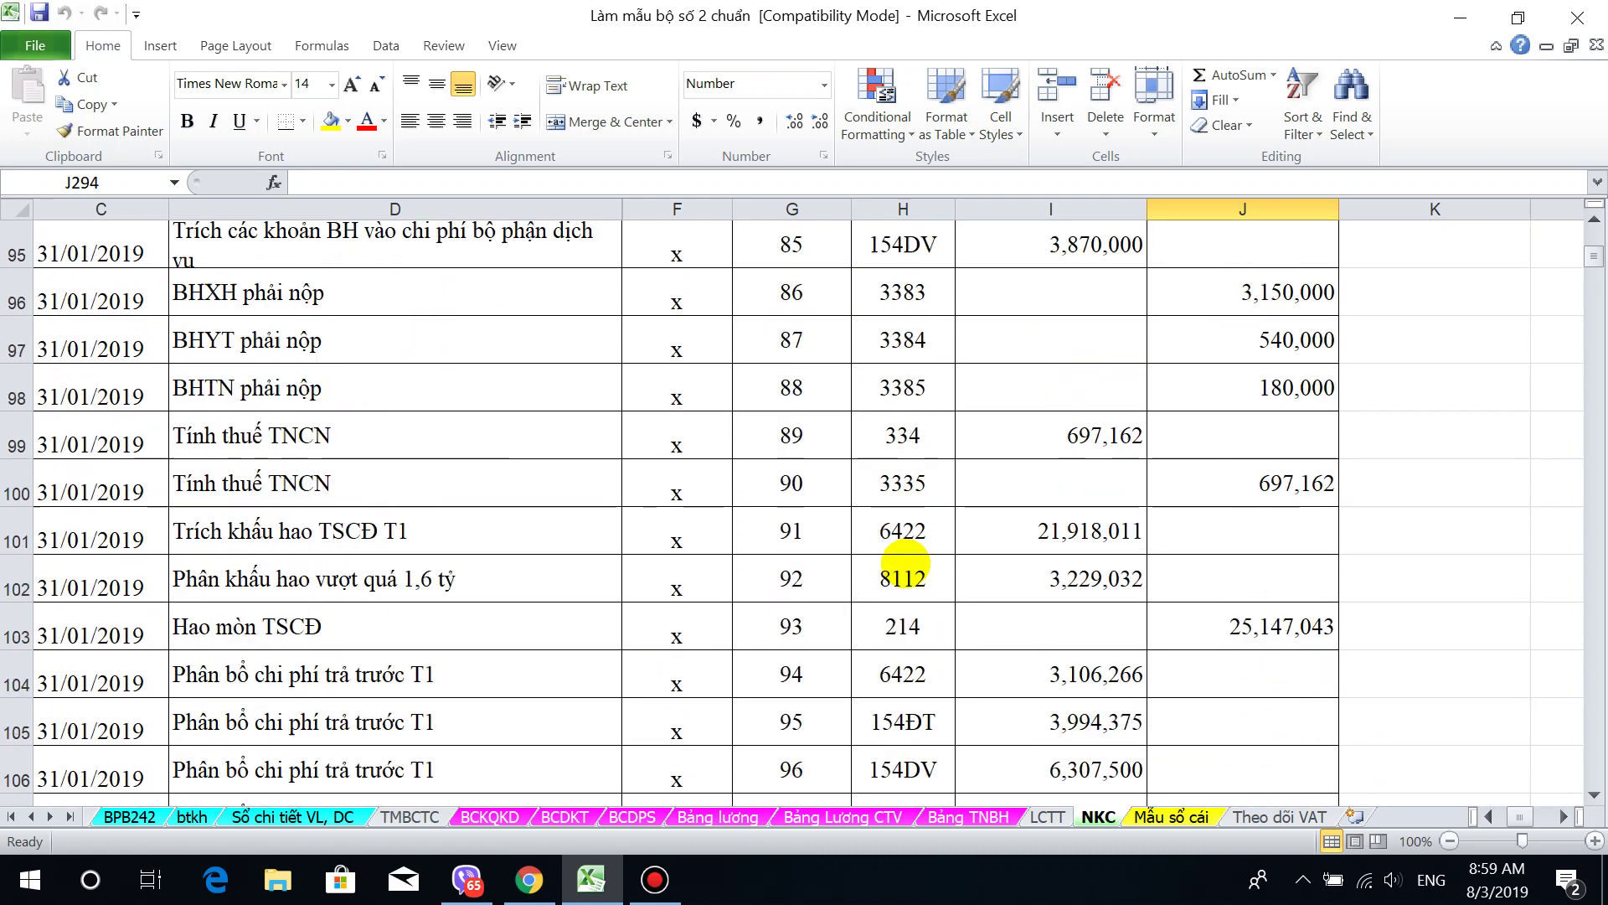
{"action": "scroll", "coordinate": [905, 563], "scroll_direction": "down", "scroll_amount": 2}
{"action": "scroll", "coordinate": [905, 563], "scroll_direction": "down", "scroll_amount": 3}
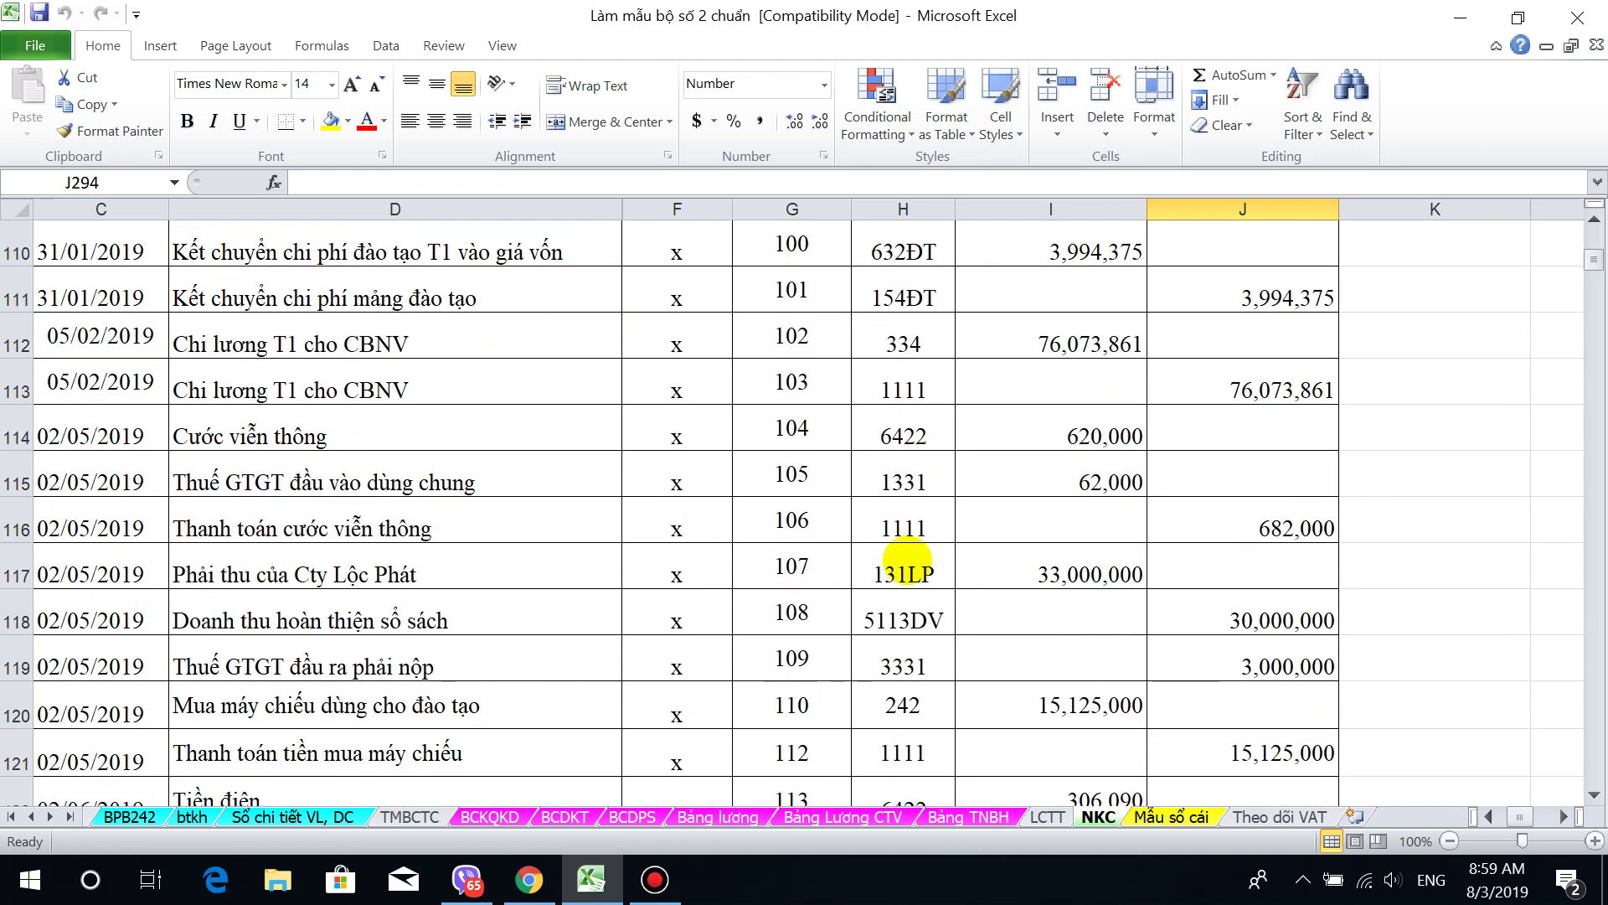
{"action": "left_click", "coordinate": [904, 573]}
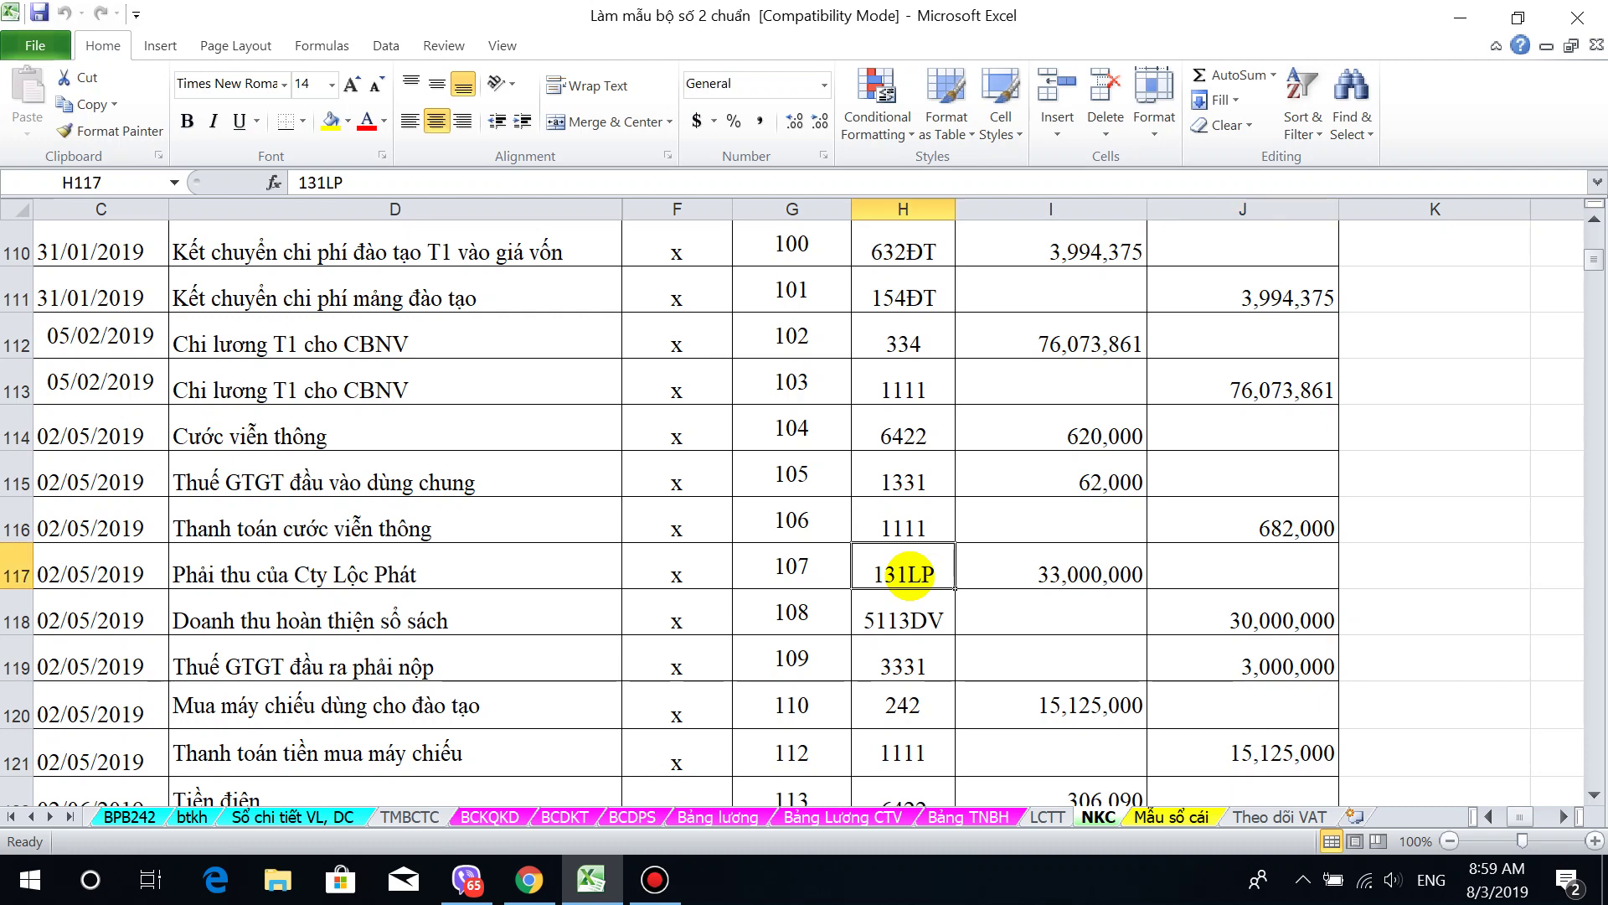
{"action": "scroll", "coordinate": [905, 575], "scroll_direction": "down", "scroll_amount": 1}
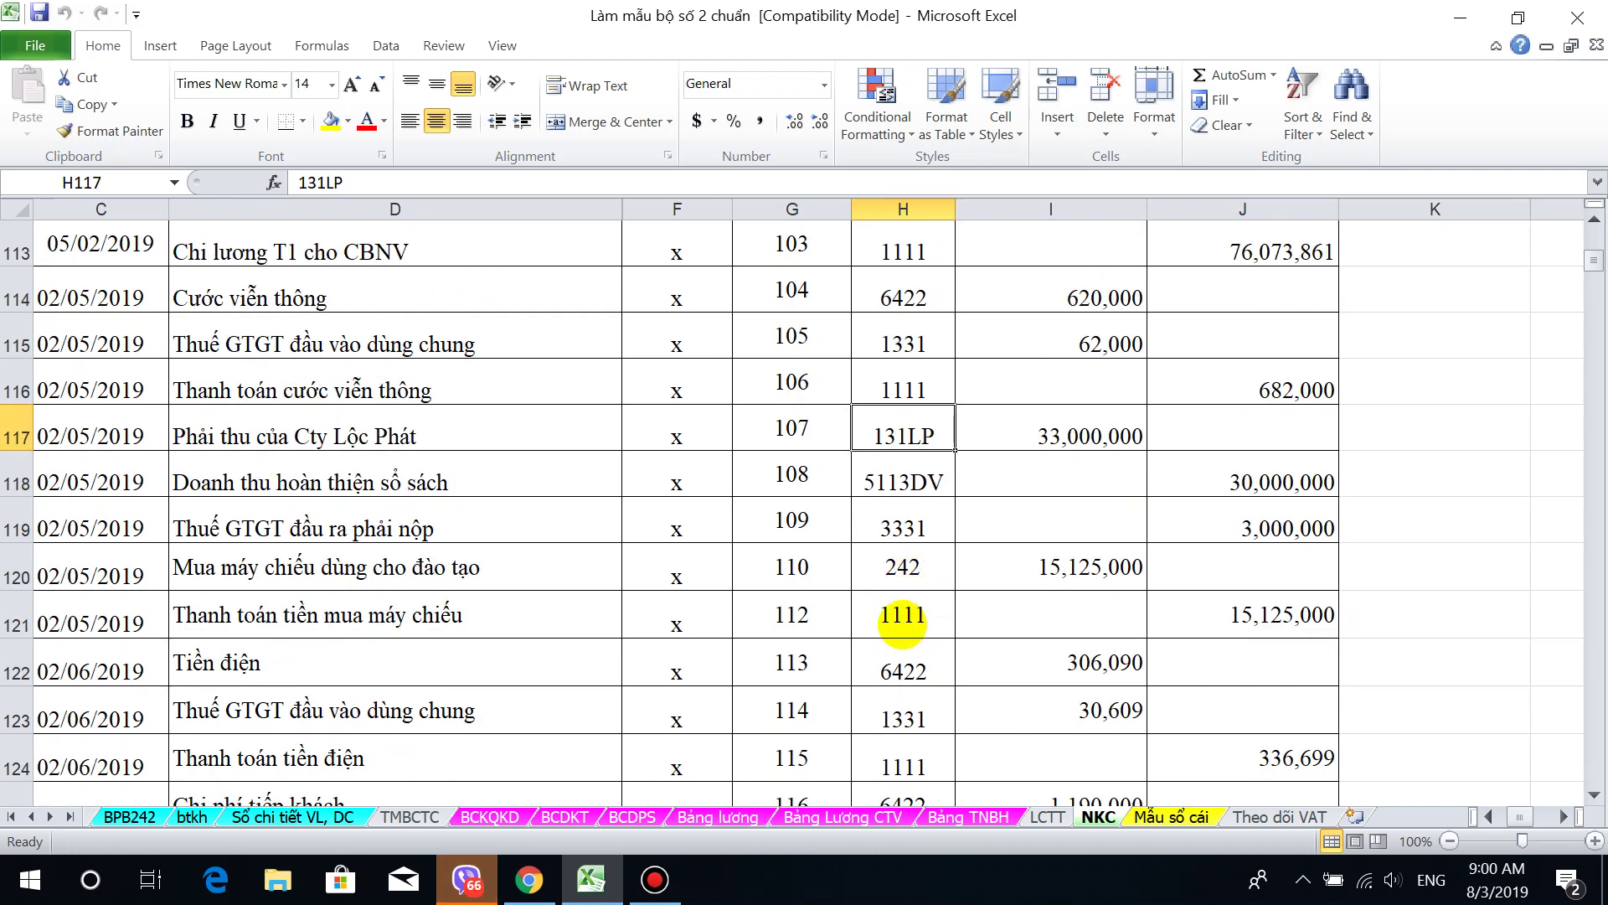
{"action": "scroll", "coordinate": [903, 620], "scroll_direction": "down", "scroll_amount": 2}
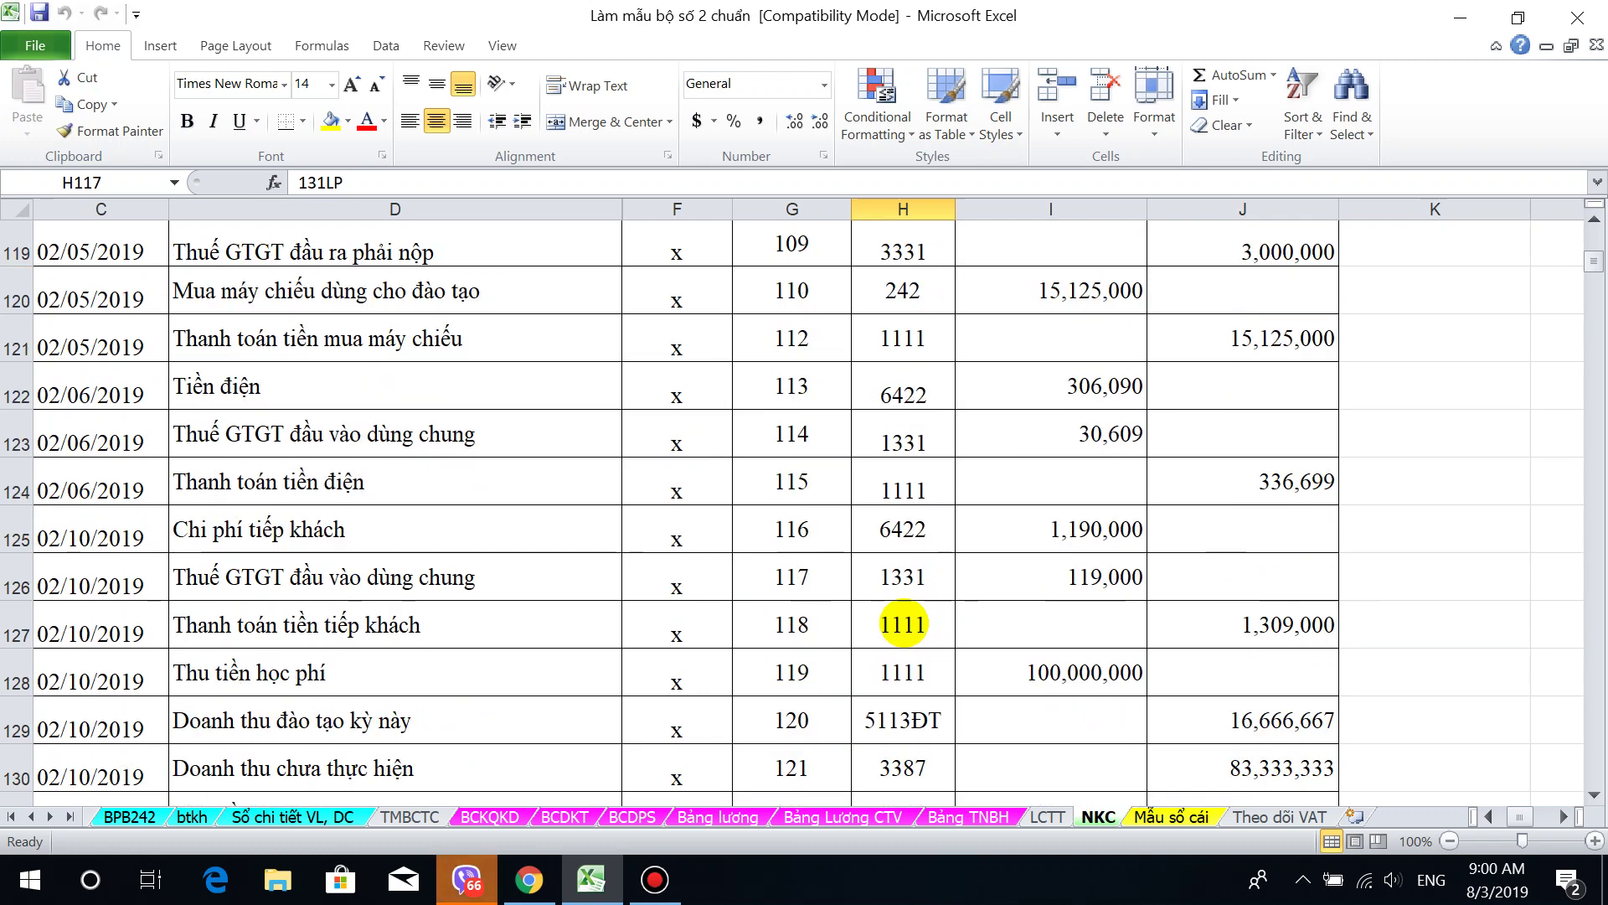
{"action": "scroll", "coordinate": [902, 624], "scroll_direction": "down", "scroll_amount": 2}
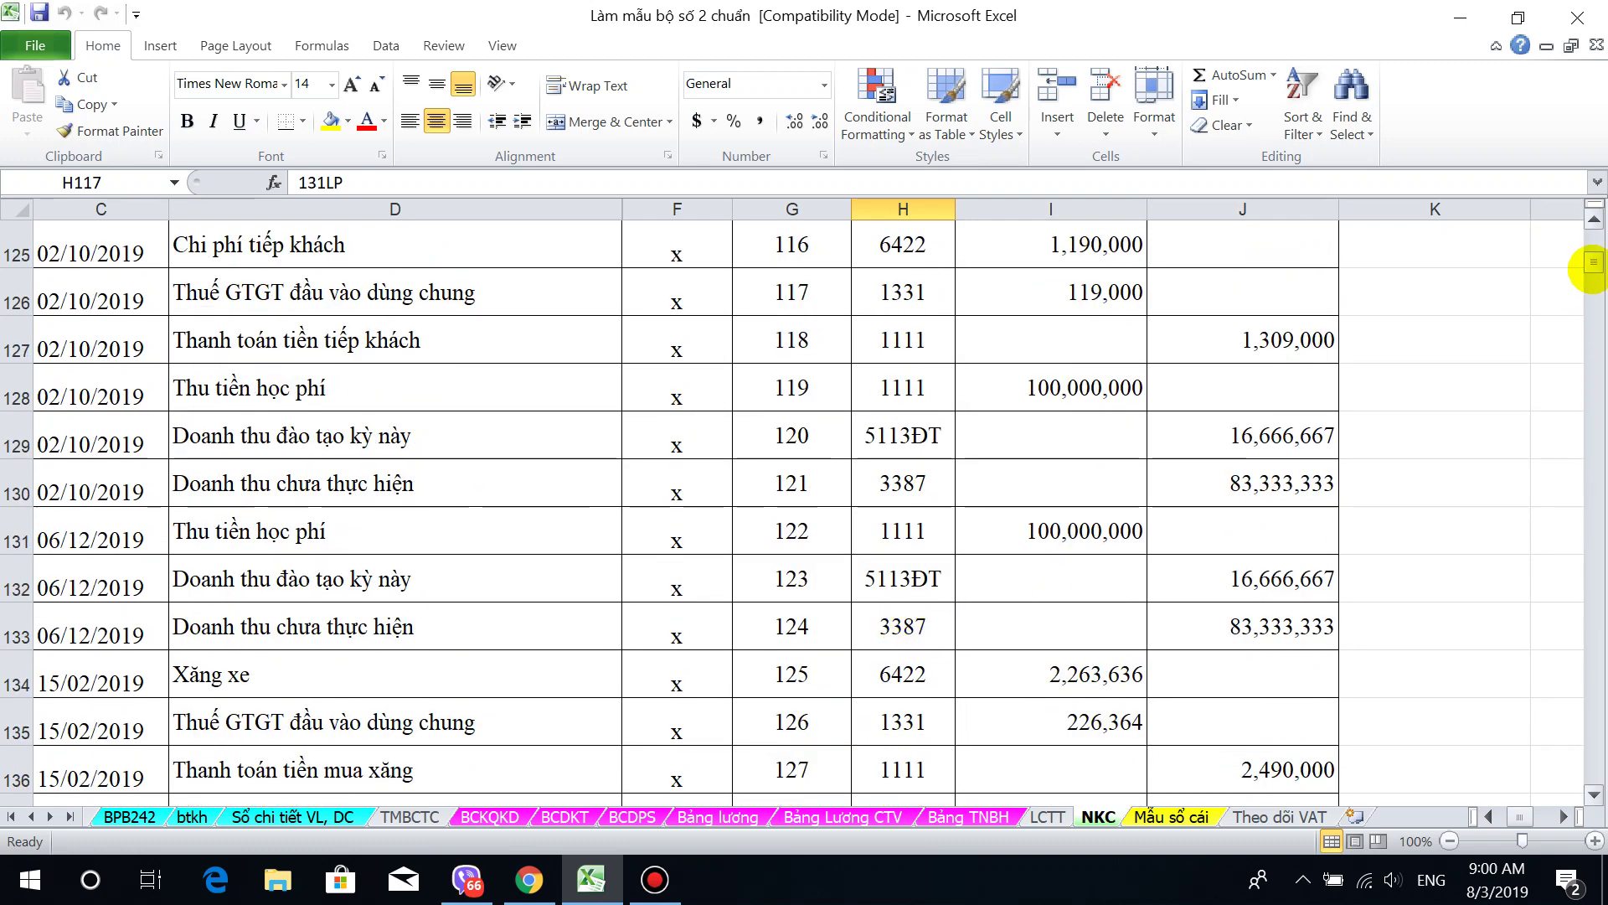
Step: Open the filter of the account number column (H) in the journal header and deselect all account codes
{"action": "left_click_drag", "start_coordinate": [1592, 261], "coordinate": [1591, 240]}
{"action": "left_click", "coordinate": [943, 681]}
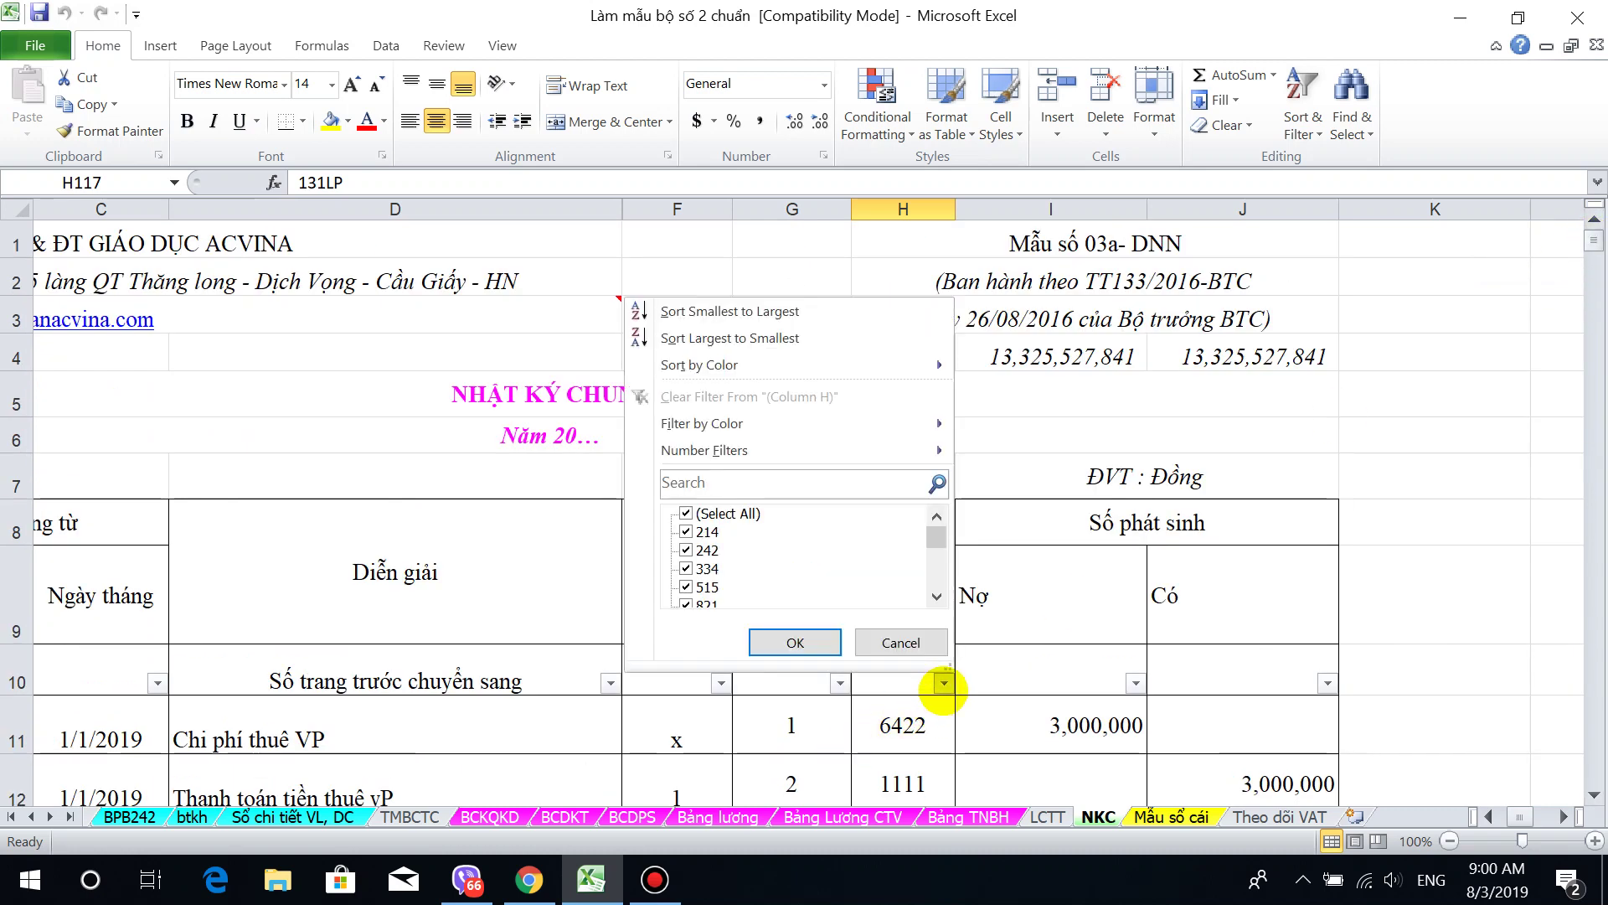
{"action": "left_click", "coordinate": [700, 509]}
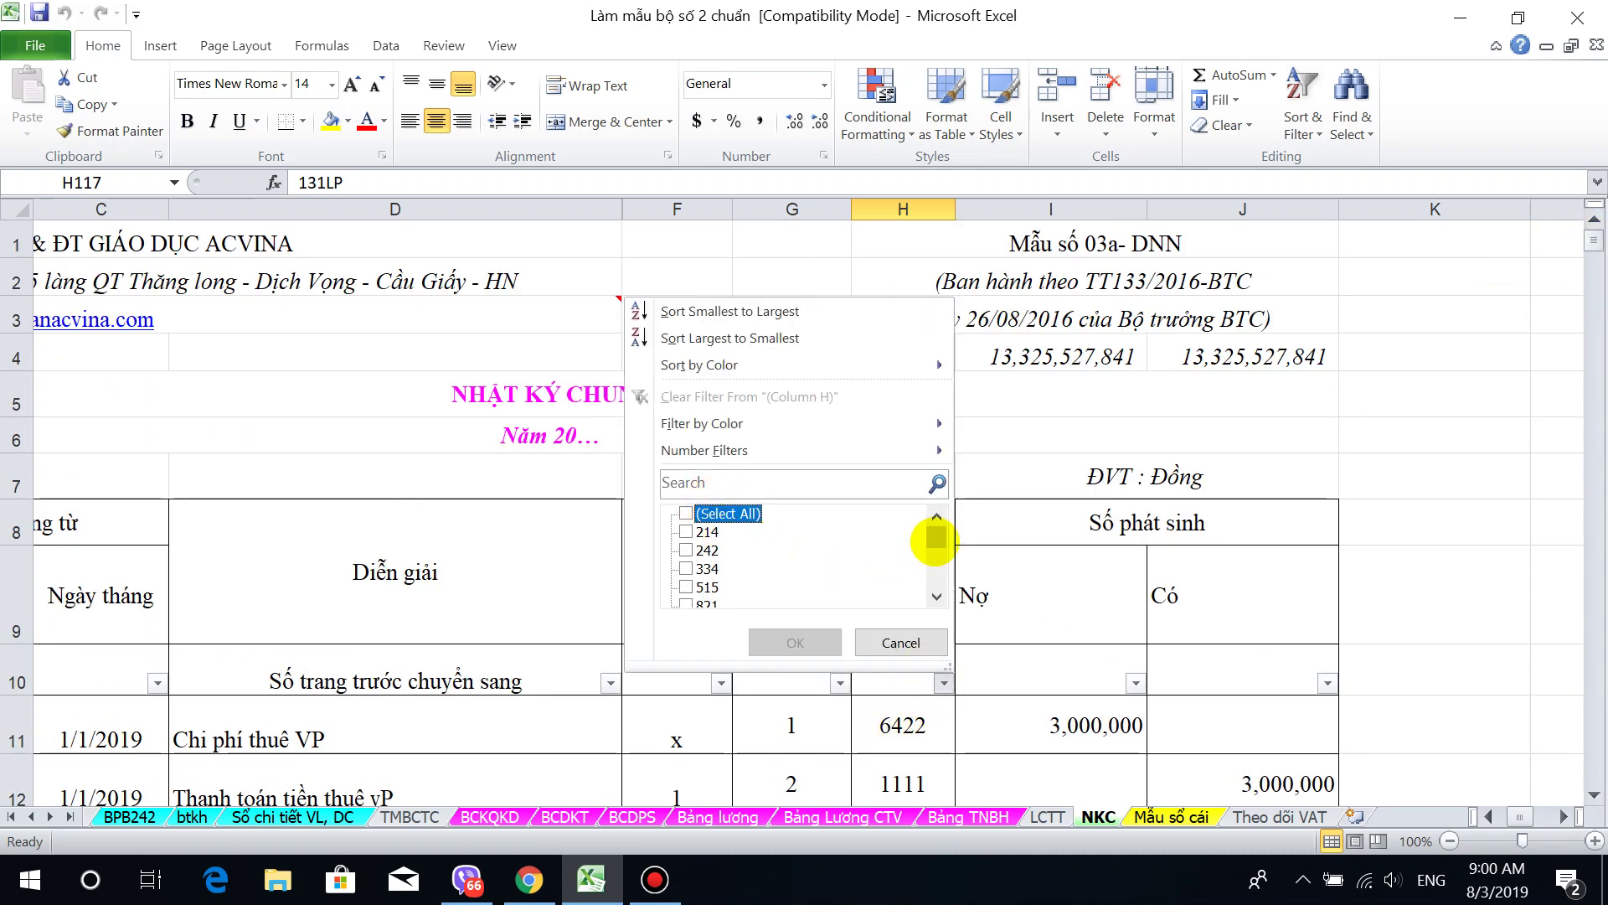
Step: Look through the account codes offered in the column H filter down to the end of the list
{"action": "left_click_drag", "start_coordinate": [929, 533], "coordinate": [936, 549]}
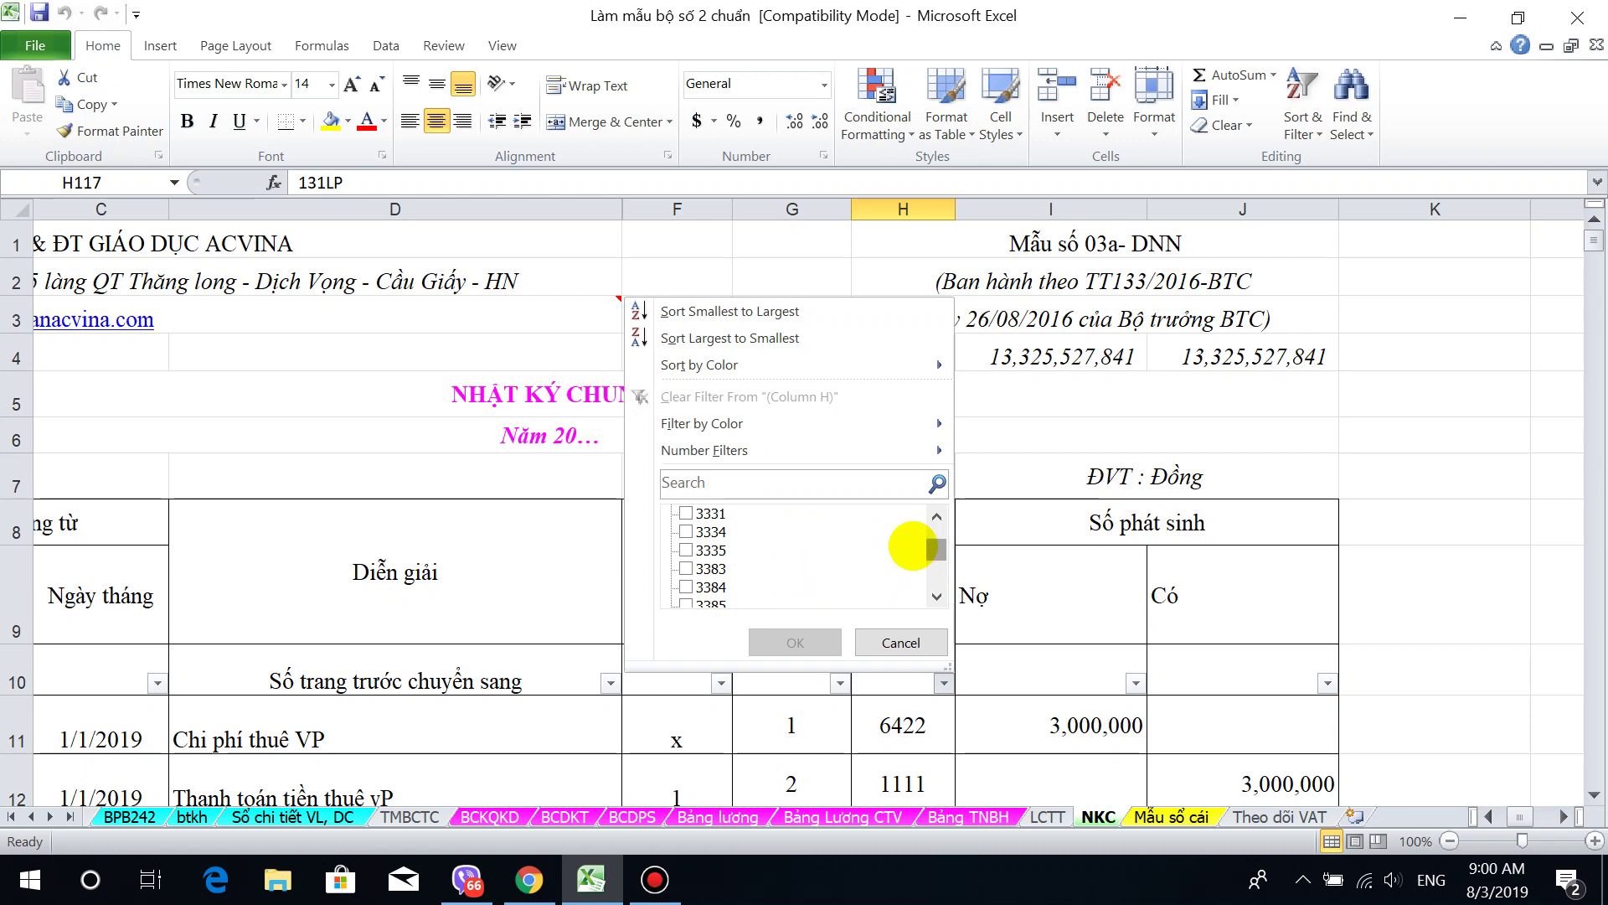
{"action": "left_click", "coordinate": [935, 517]}
{"action": "left_click", "coordinate": [936, 517]}
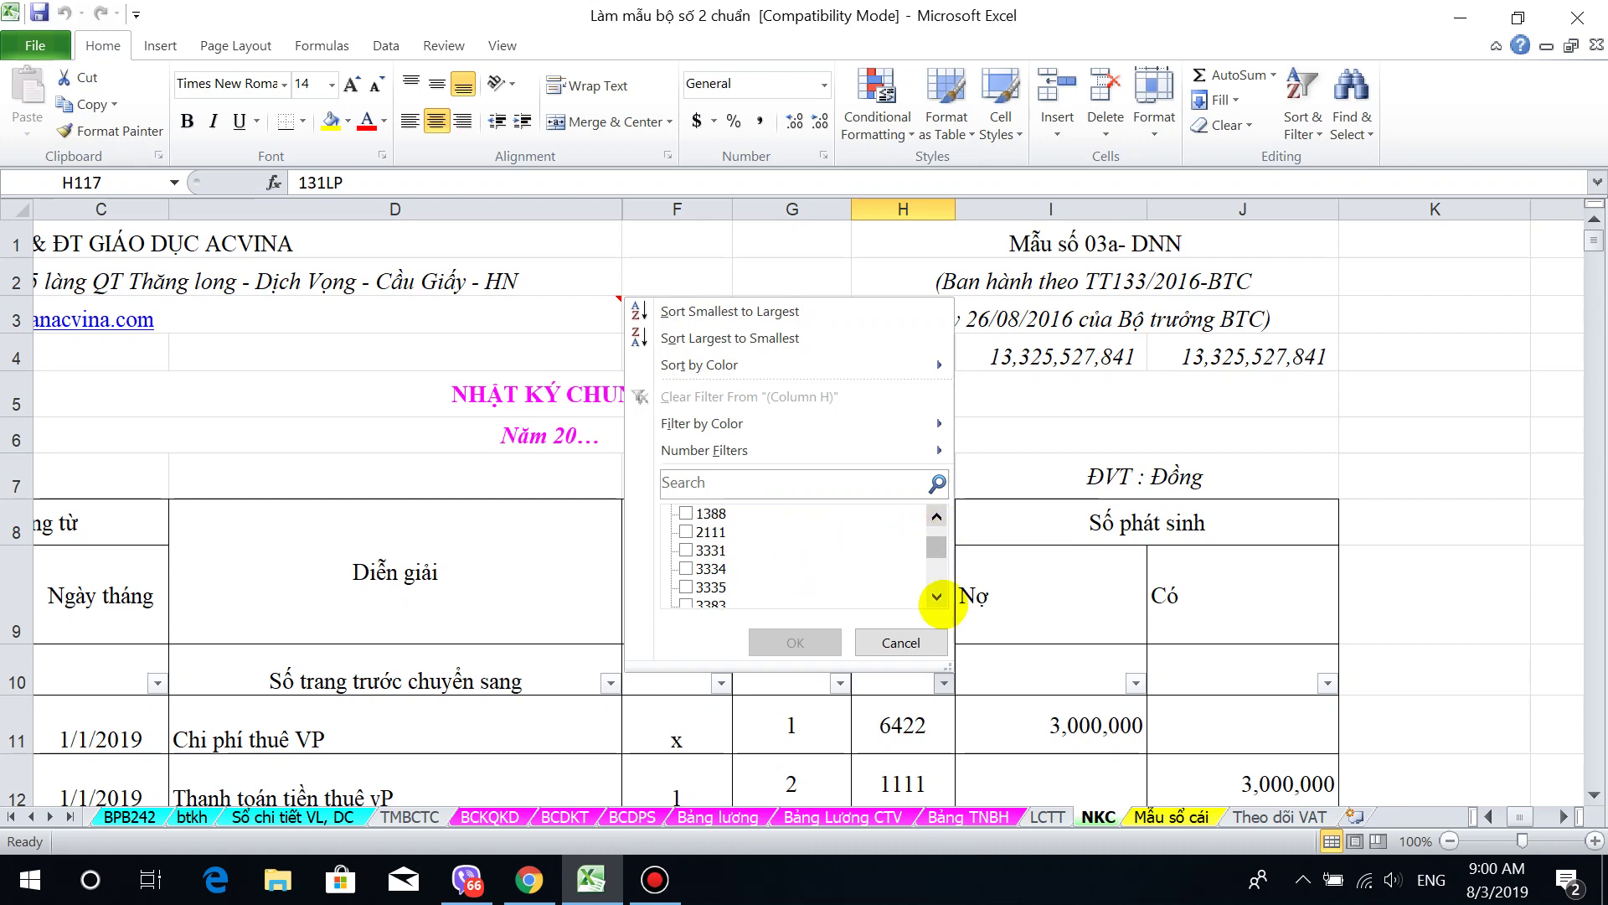
{"action": "left_click", "coordinate": [936, 596]}
{"action": "left_click", "coordinate": [937, 596]}
{"action": "left_click", "coordinate": [936, 596]}
{"action": "left_click", "coordinate": [936, 596]}
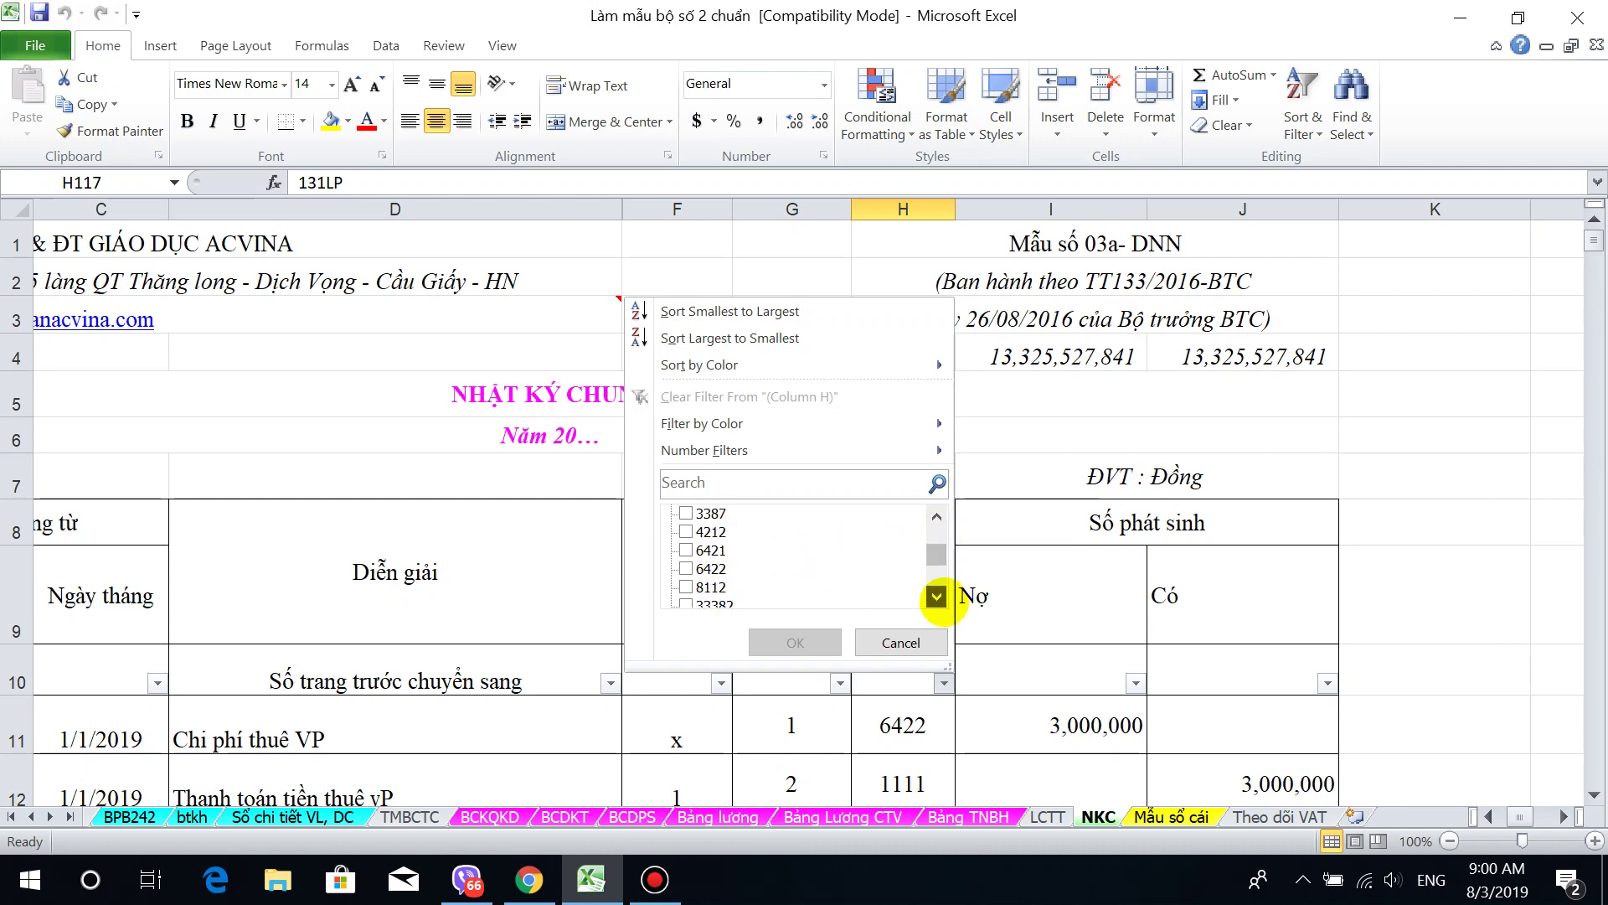
{"action": "left_click", "coordinate": [937, 596]}
{"action": "left_click", "coordinate": [937, 596]}
{"action": "left_click", "coordinate": [936, 596]}
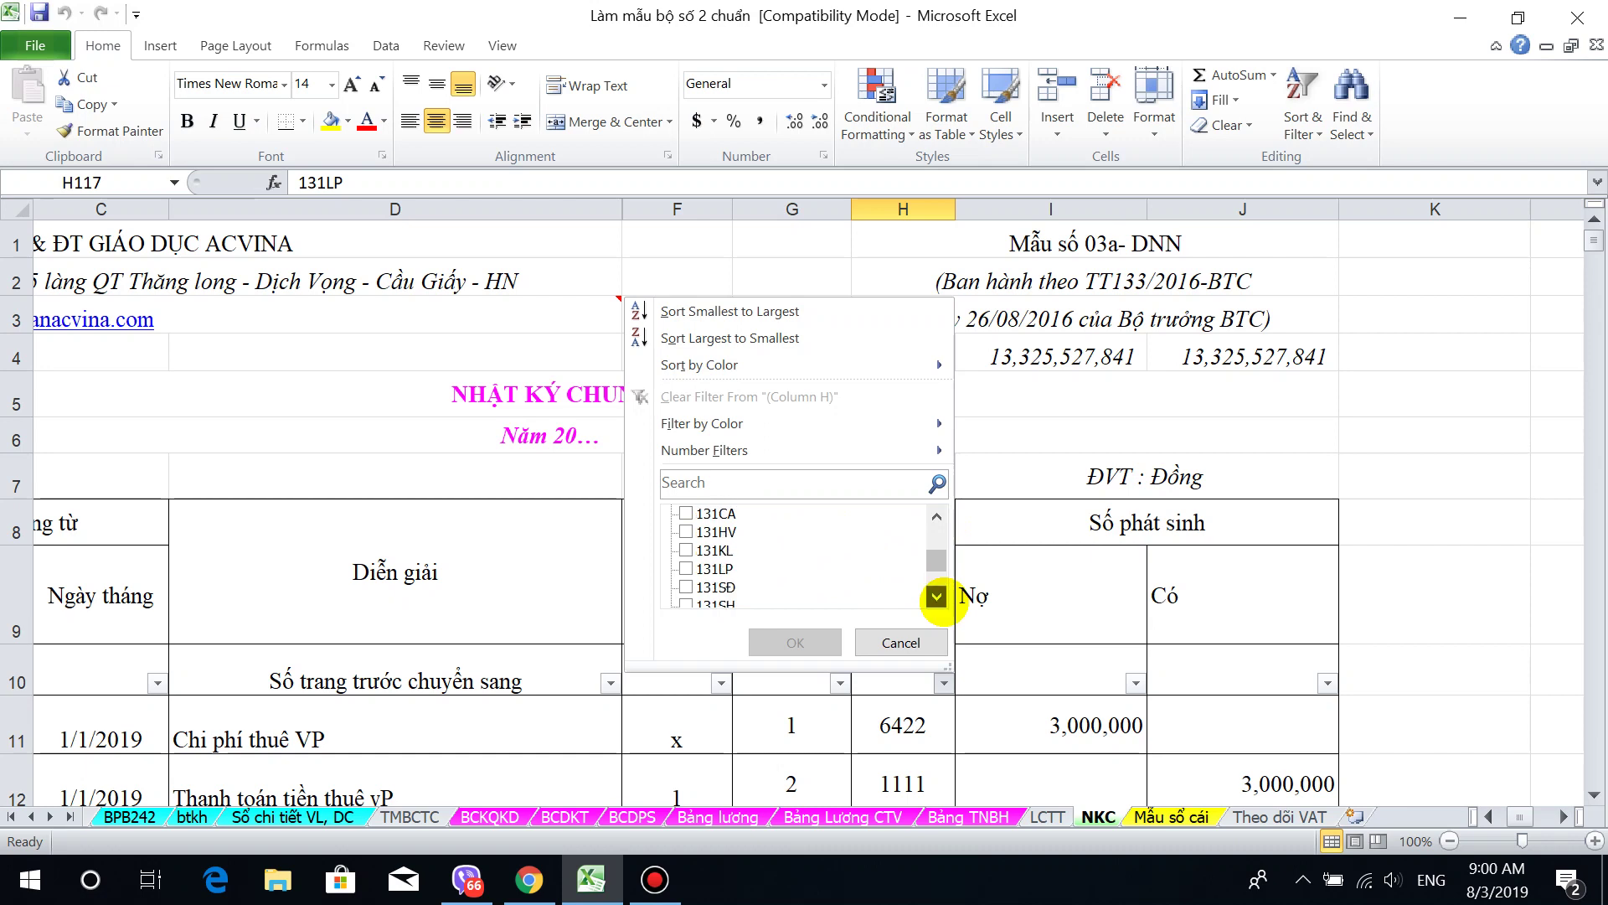
{"action": "left_click", "coordinate": [937, 596]}
{"action": "left_click", "coordinate": [936, 596]}
{"action": "left_click", "coordinate": [936, 597]}
{"action": "left_click", "coordinate": [936, 597]}
{"action": "left_click", "coordinate": [936, 596]}
{"action": "left_click", "coordinate": [936, 597]}
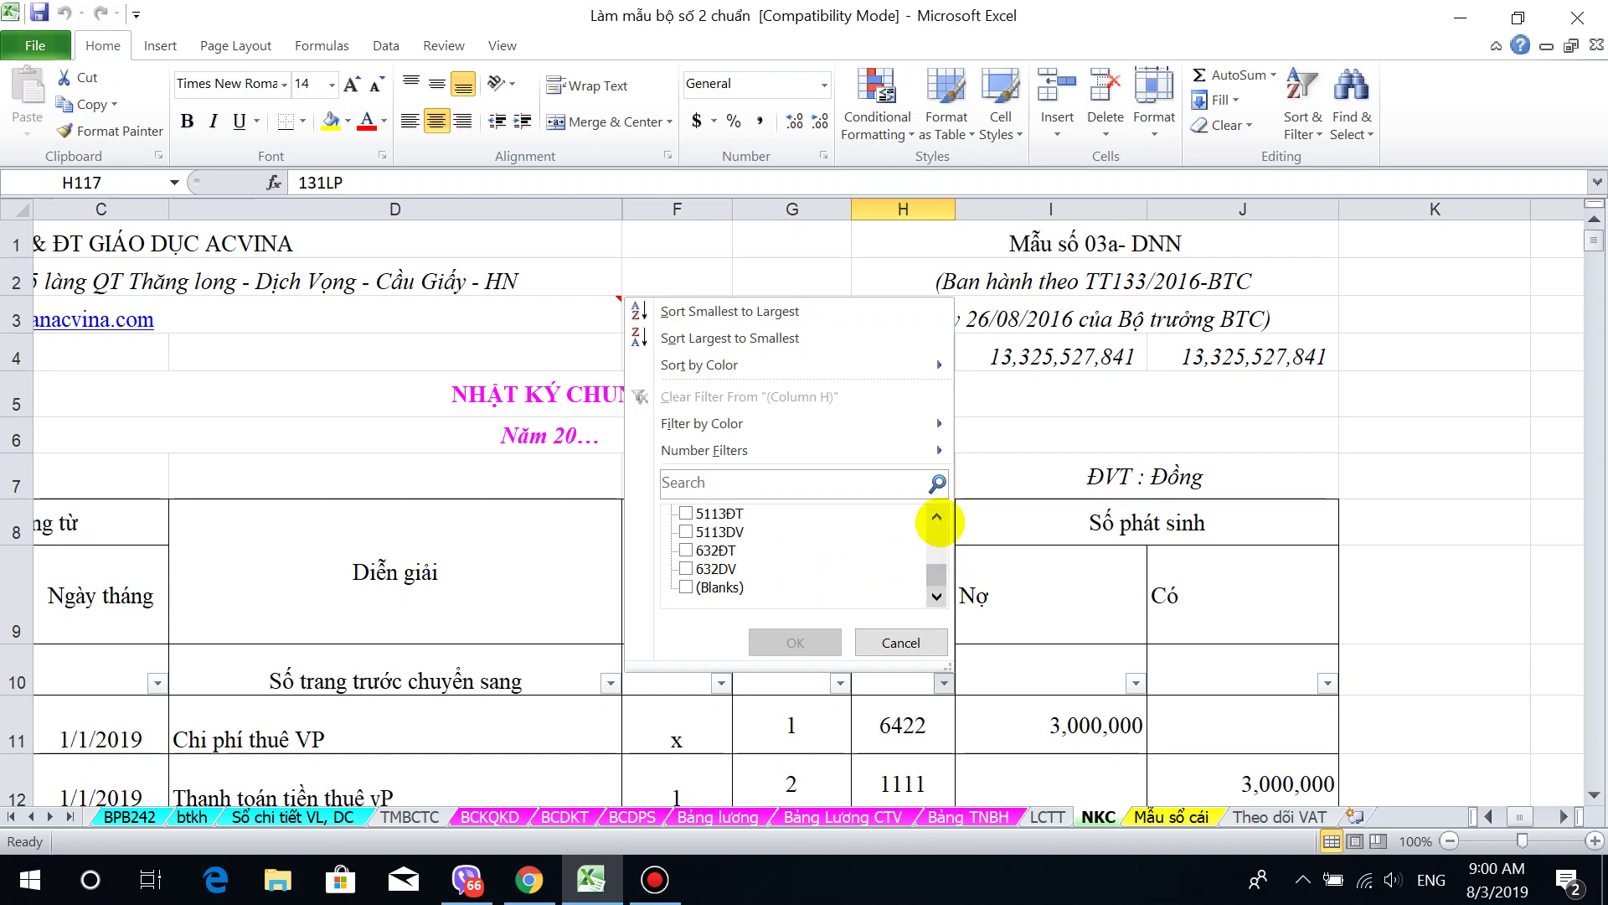
Step: Filter the account number column to show only account 1121 and review the matching entries
{"action": "left_click", "coordinate": [936, 516]}
{"action": "left_click", "coordinate": [936, 516]}
{"action": "left_click", "coordinate": [936, 516]}
{"action": "left_click", "coordinate": [937, 516]}
{"action": "left_click", "coordinate": [936, 516]}
{"action": "left_click", "coordinate": [937, 516]}
{"action": "left_click", "coordinate": [936, 516]}
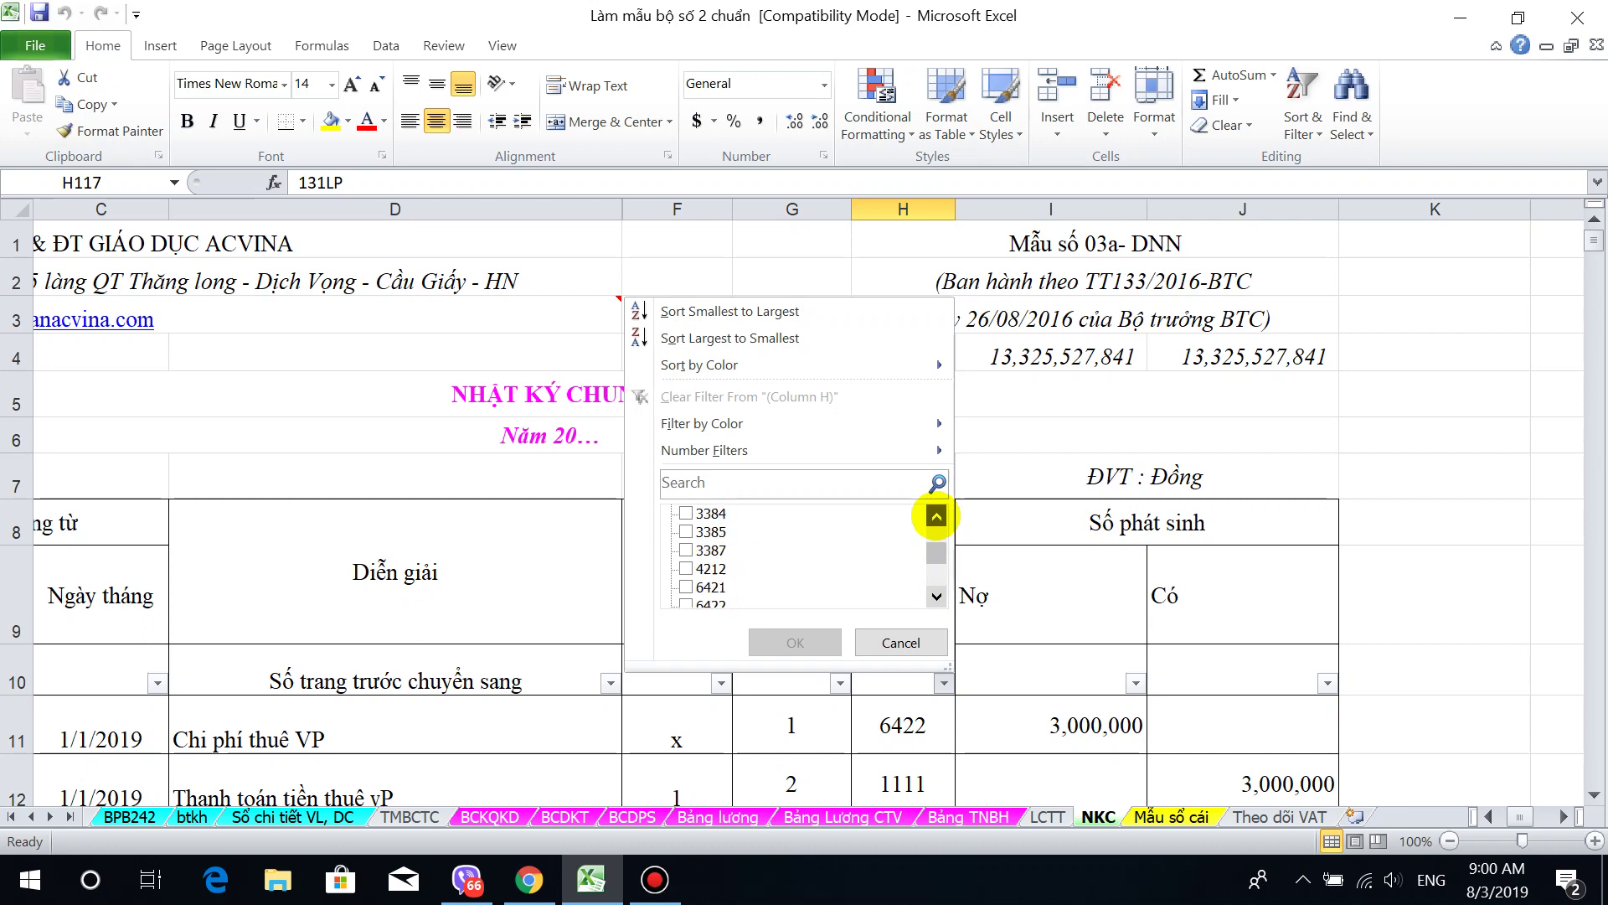
{"action": "left_click", "coordinate": [937, 516]}
{"action": "left_click", "coordinate": [937, 516]}
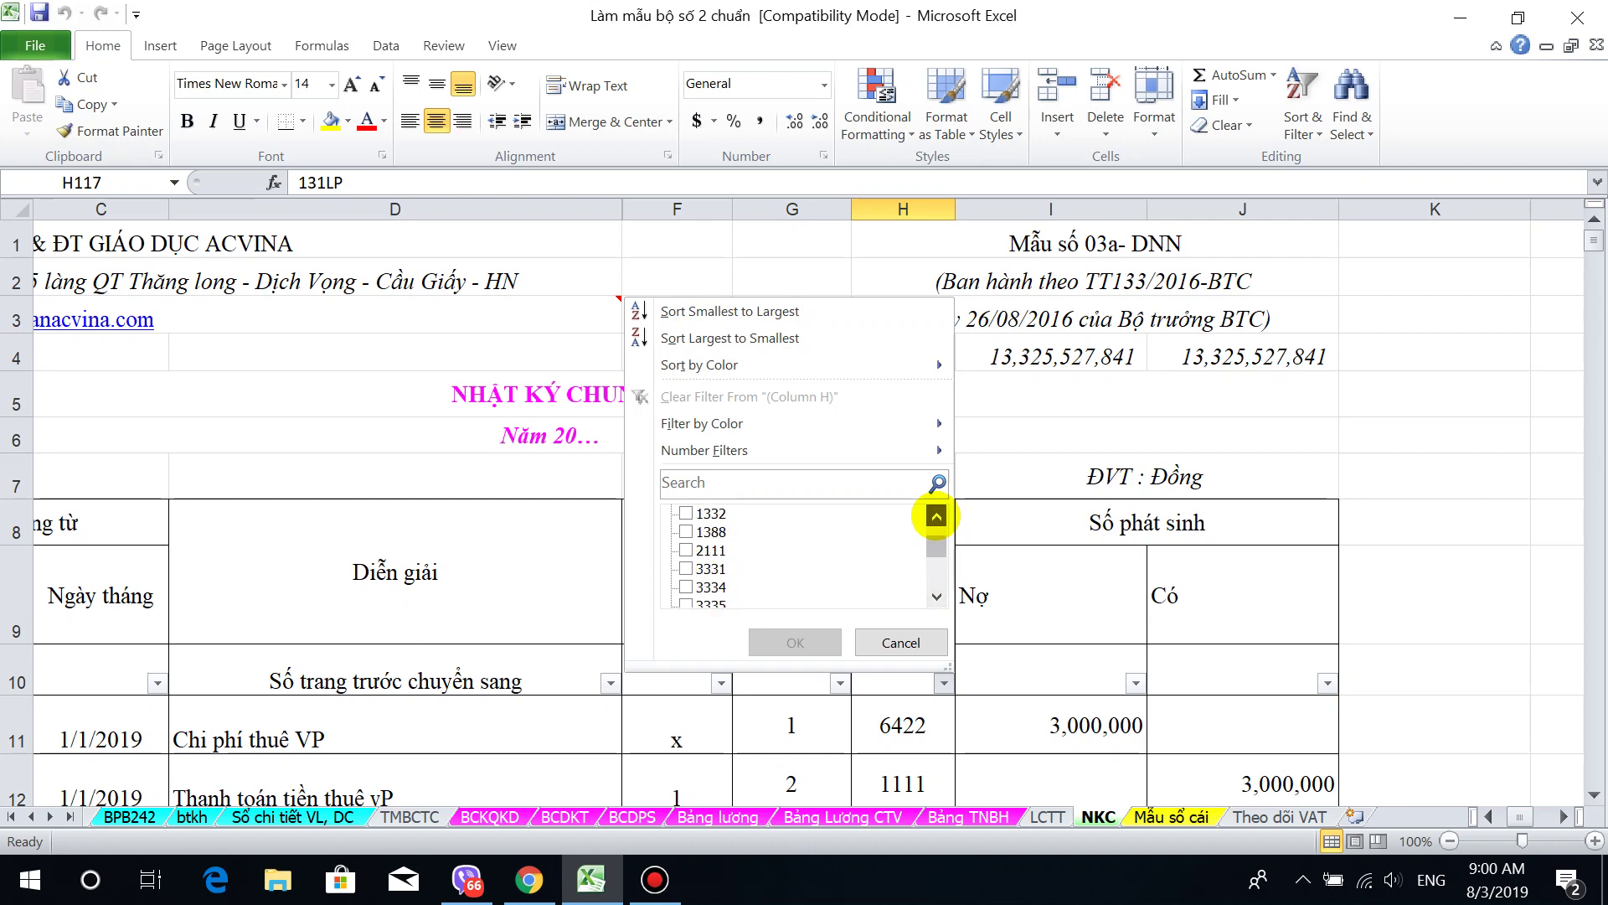
{"action": "left_click", "coordinate": [936, 516]}
{"action": "left_click", "coordinate": [936, 516]}
{"action": "left_click", "coordinate": [712, 513]}
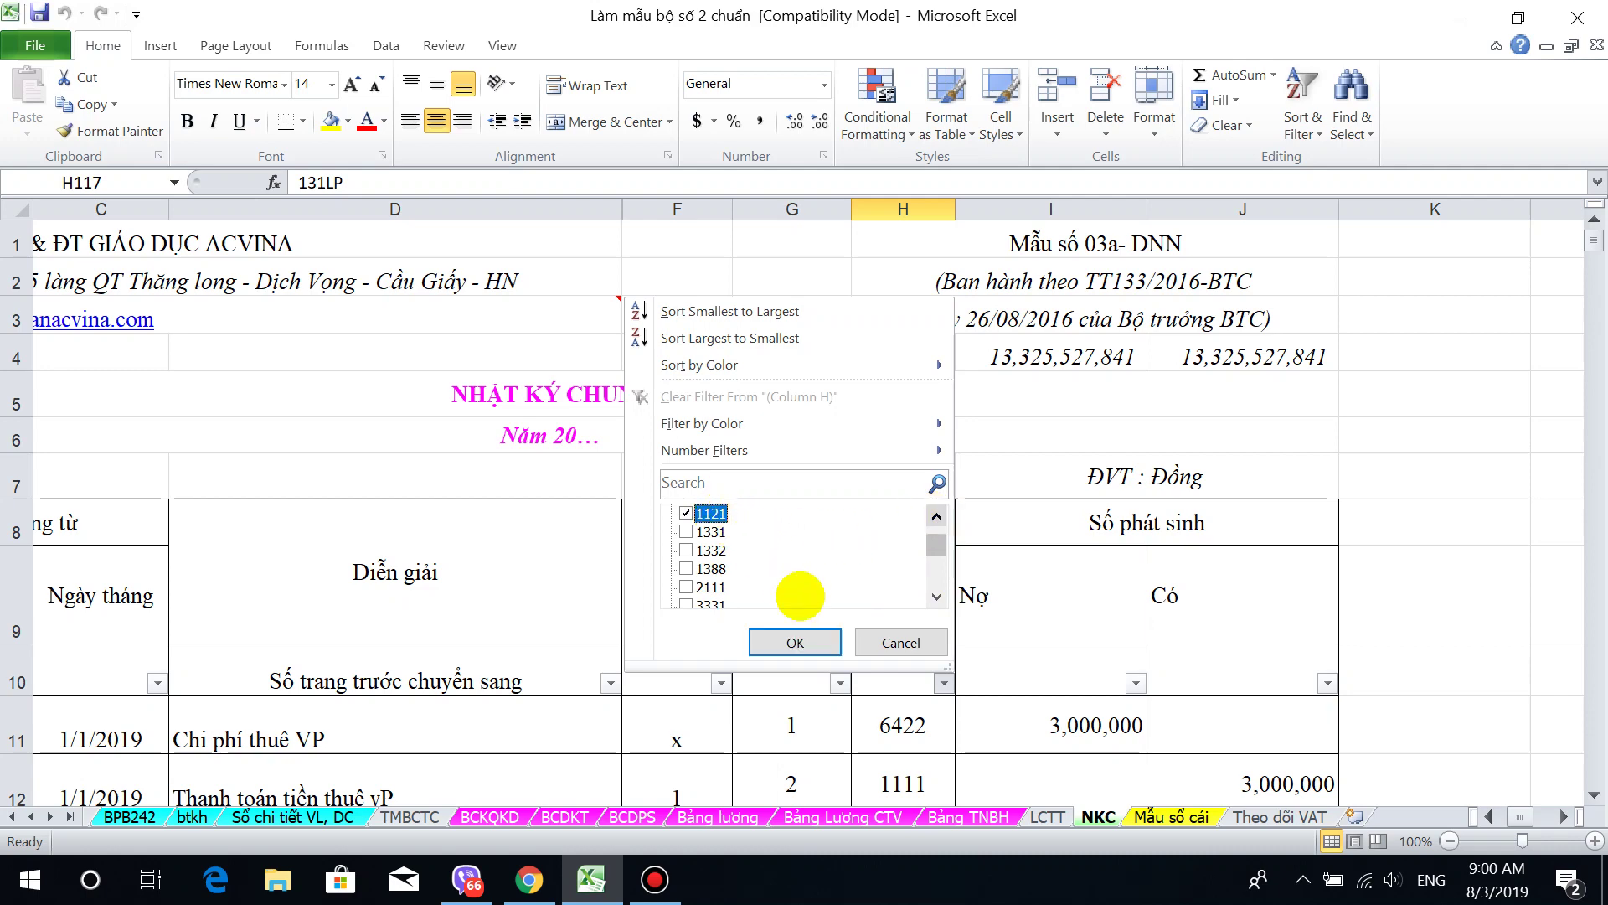
{"action": "left_click", "coordinate": [797, 642]}
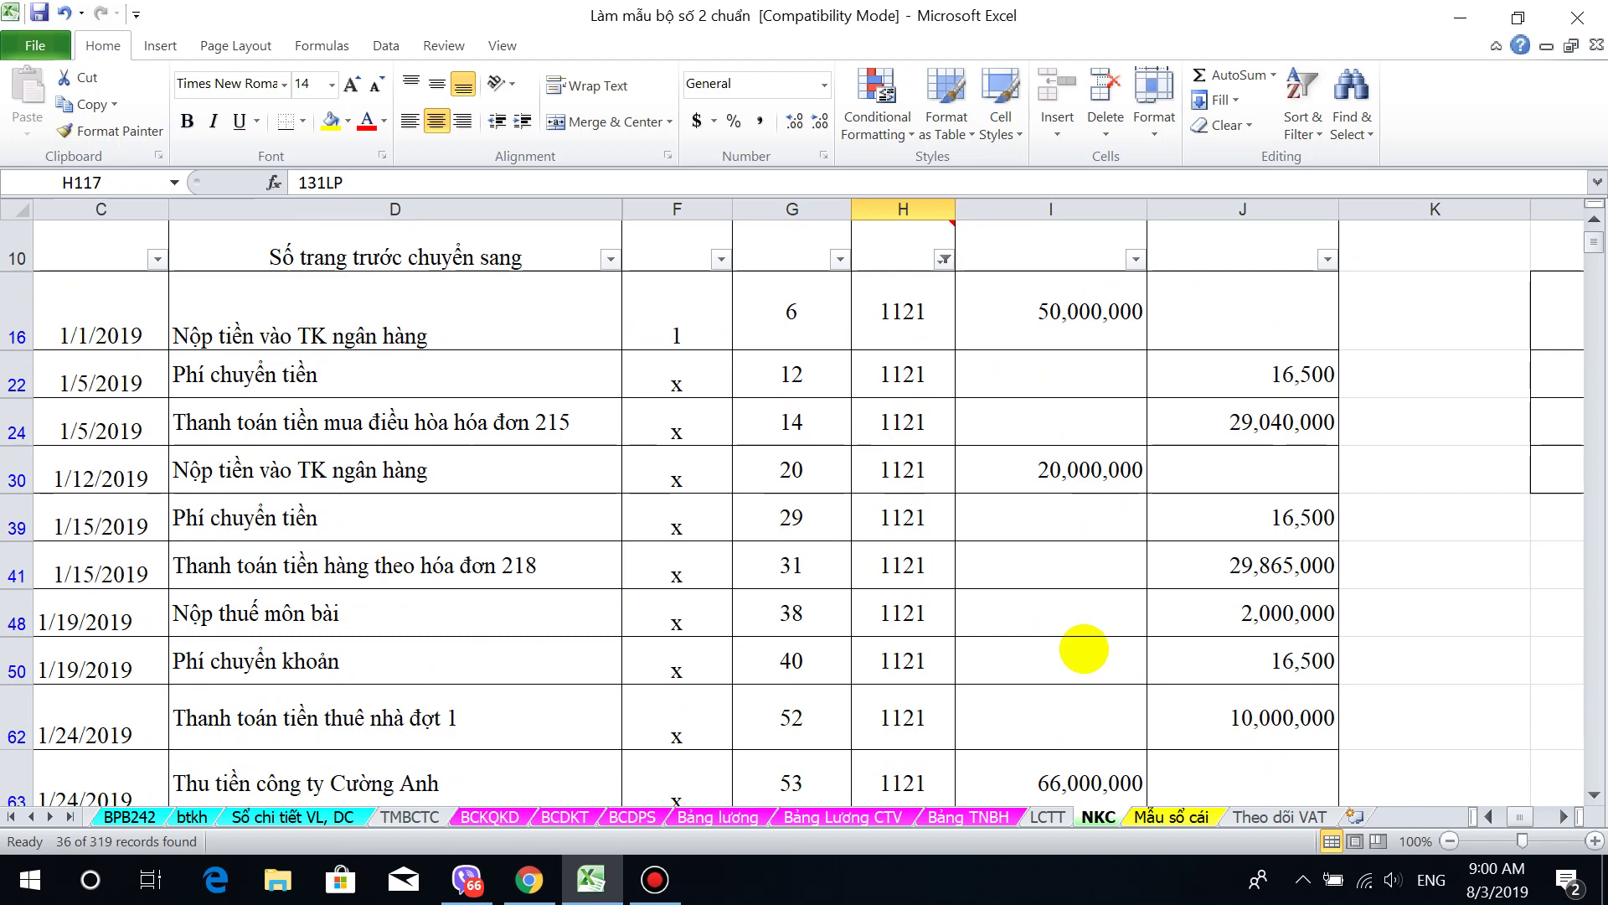
{"action": "scroll", "coordinate": [1084, 649], "scroll_direction": "down", "scroll_amount": 1}
{"action": "scroll", "coordinate": [1084, 649], "scroll_direction": "down", "scroll_amount": 4}
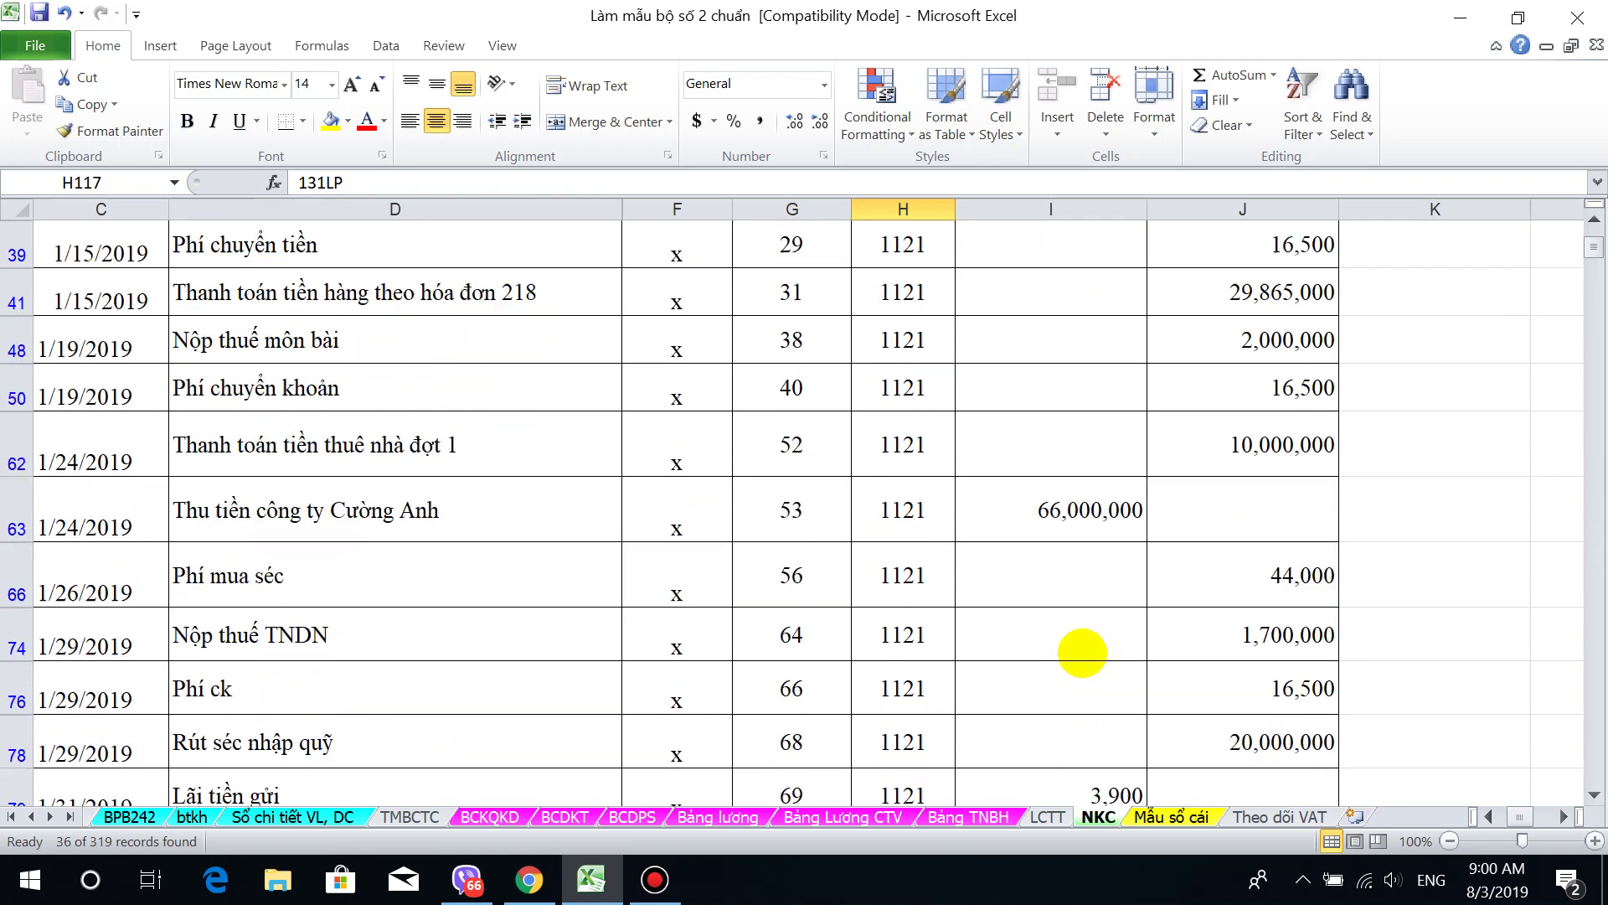
Step: Fill the credit amounts of the two collaborator commission payments for Thanh Bình and Sunhouse (J257 and J264) with red
{"action": "scroll", "coordinate": [1082, 652], "scroll_direction": "down", "scroll_amount": 1}
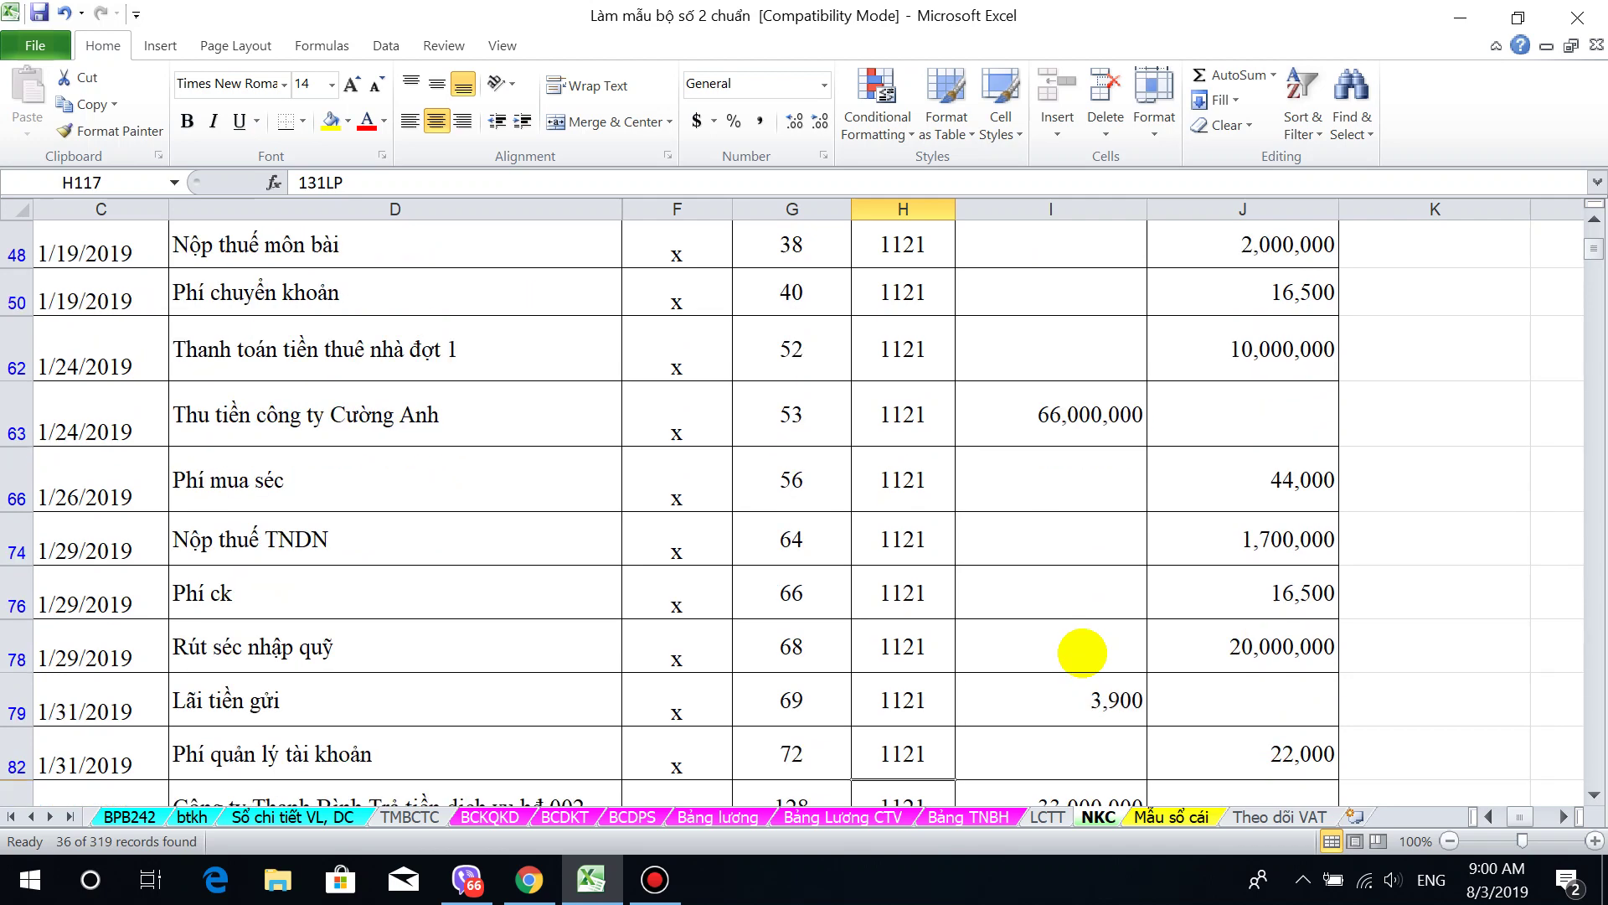
{"action": "scroll", "coordinate": [1080, 645], "scroll_direction": "down", "scroll_amount": 1}
{"action": "scroll", "coordinate": [1077, 640], "scroll_direction": "down", "scroll_amount": 1}
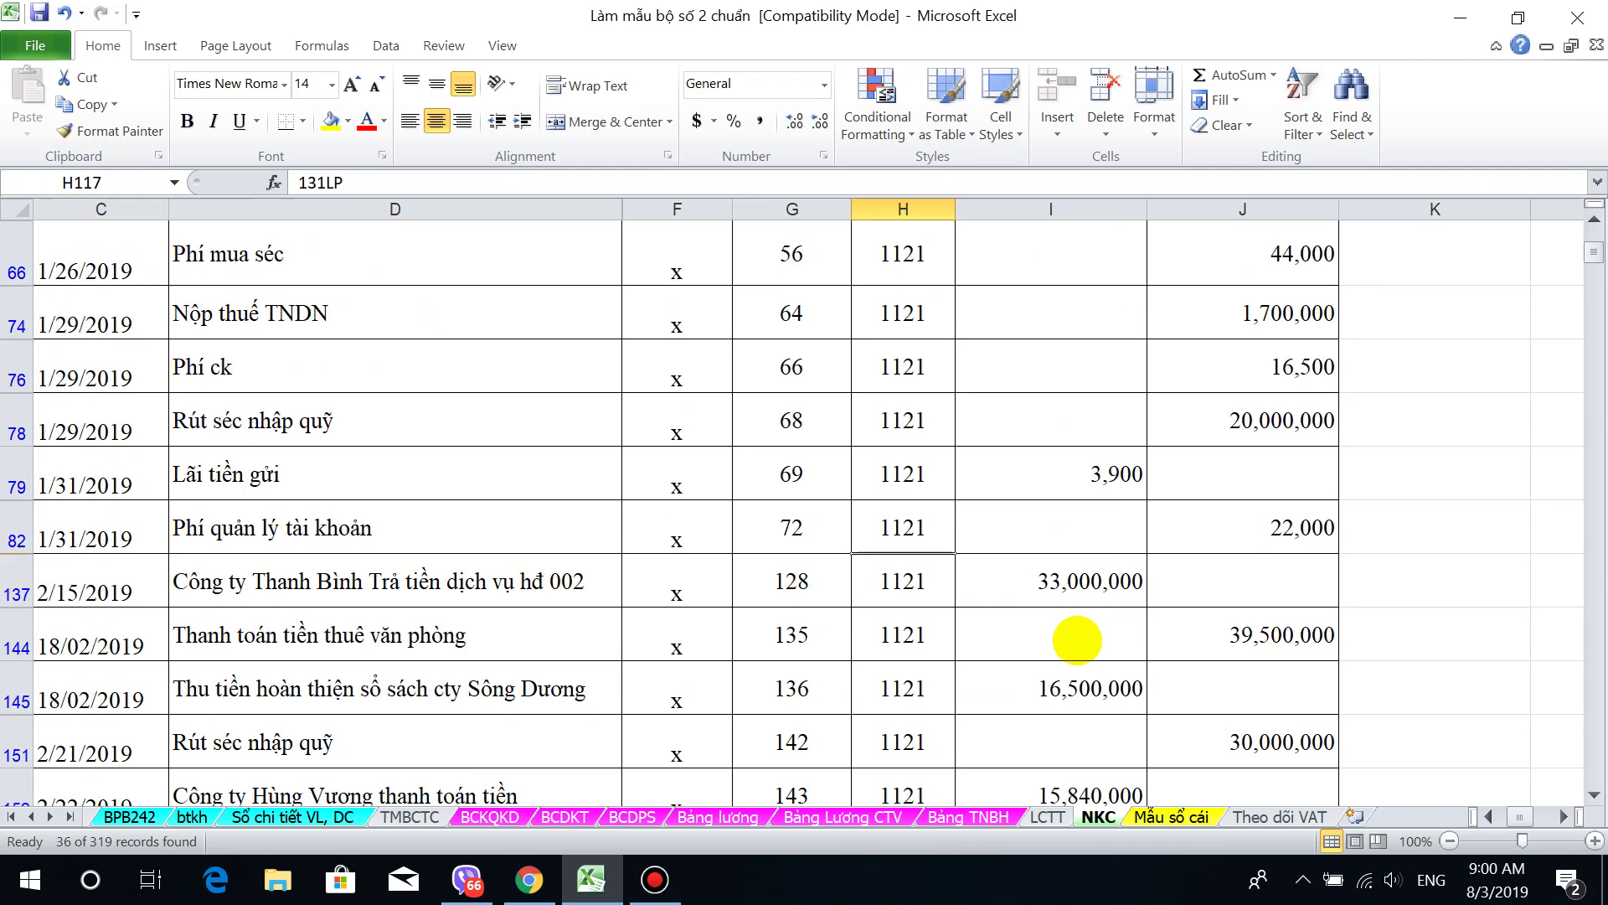
{"action": "scroll", "coordinate": [1077, 640], "scroll_direction": "down", "scroll_amount": 1}
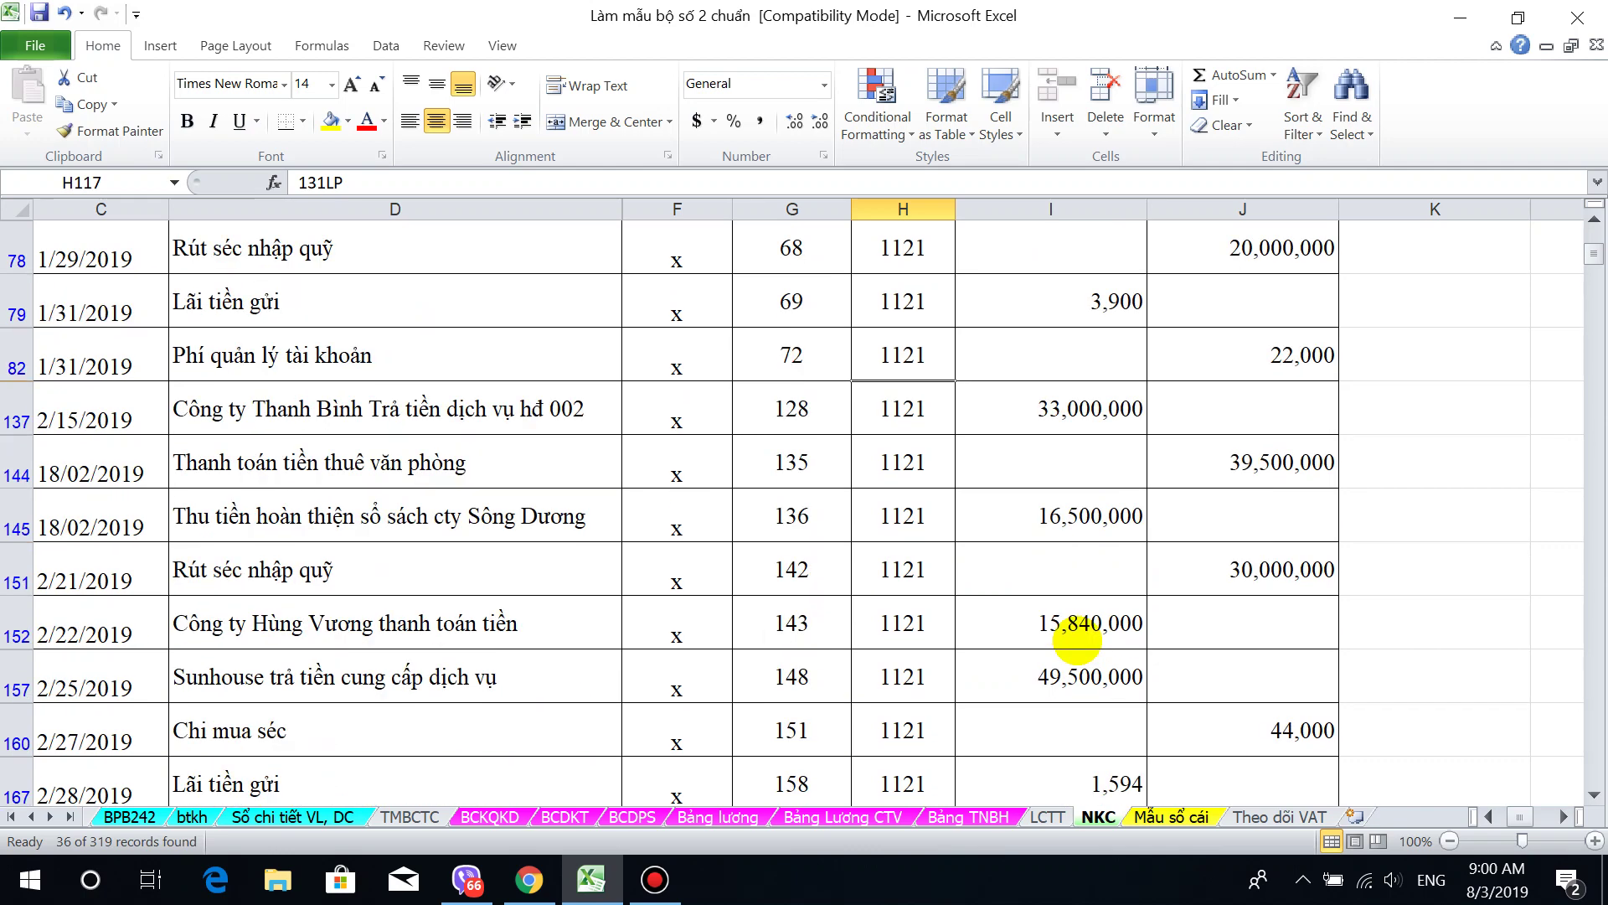
{"action": "scroll", "coordinate": [1077, 640], "scroll_direction": "down", "scroll_amount": 3}
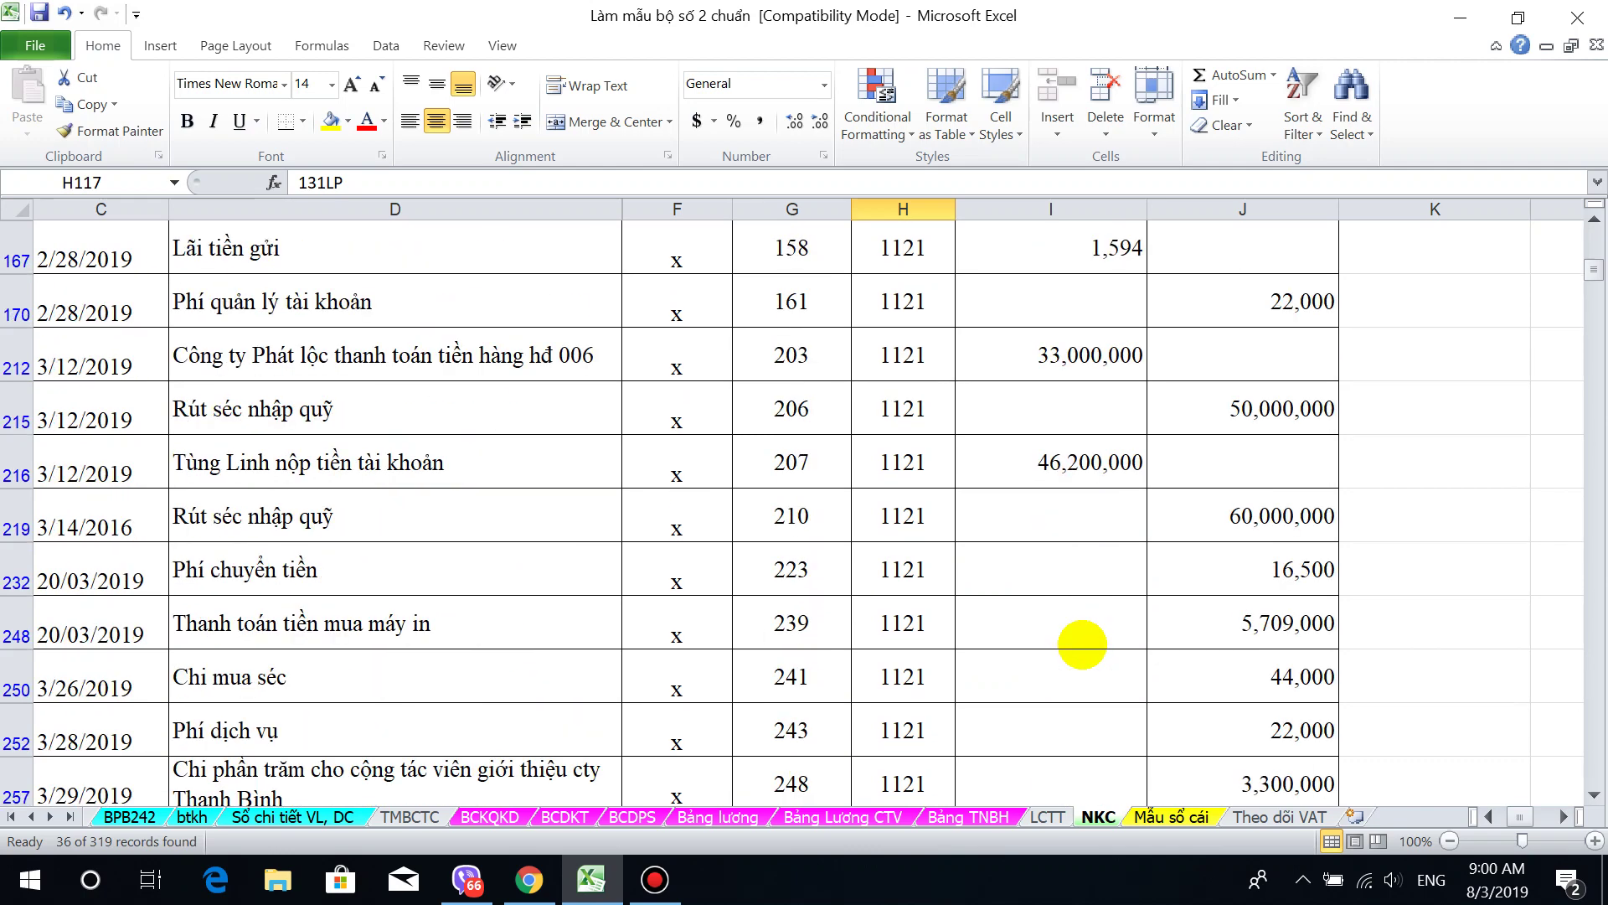
{"action": "scroll", "coordinate": [1081, 645], "scroll_direction": "down", "scroll_amount": 1}
{"action": "scroll", "coordinate": [1081, 644], "scroll_direction": "down", "scroll_amount": 1}
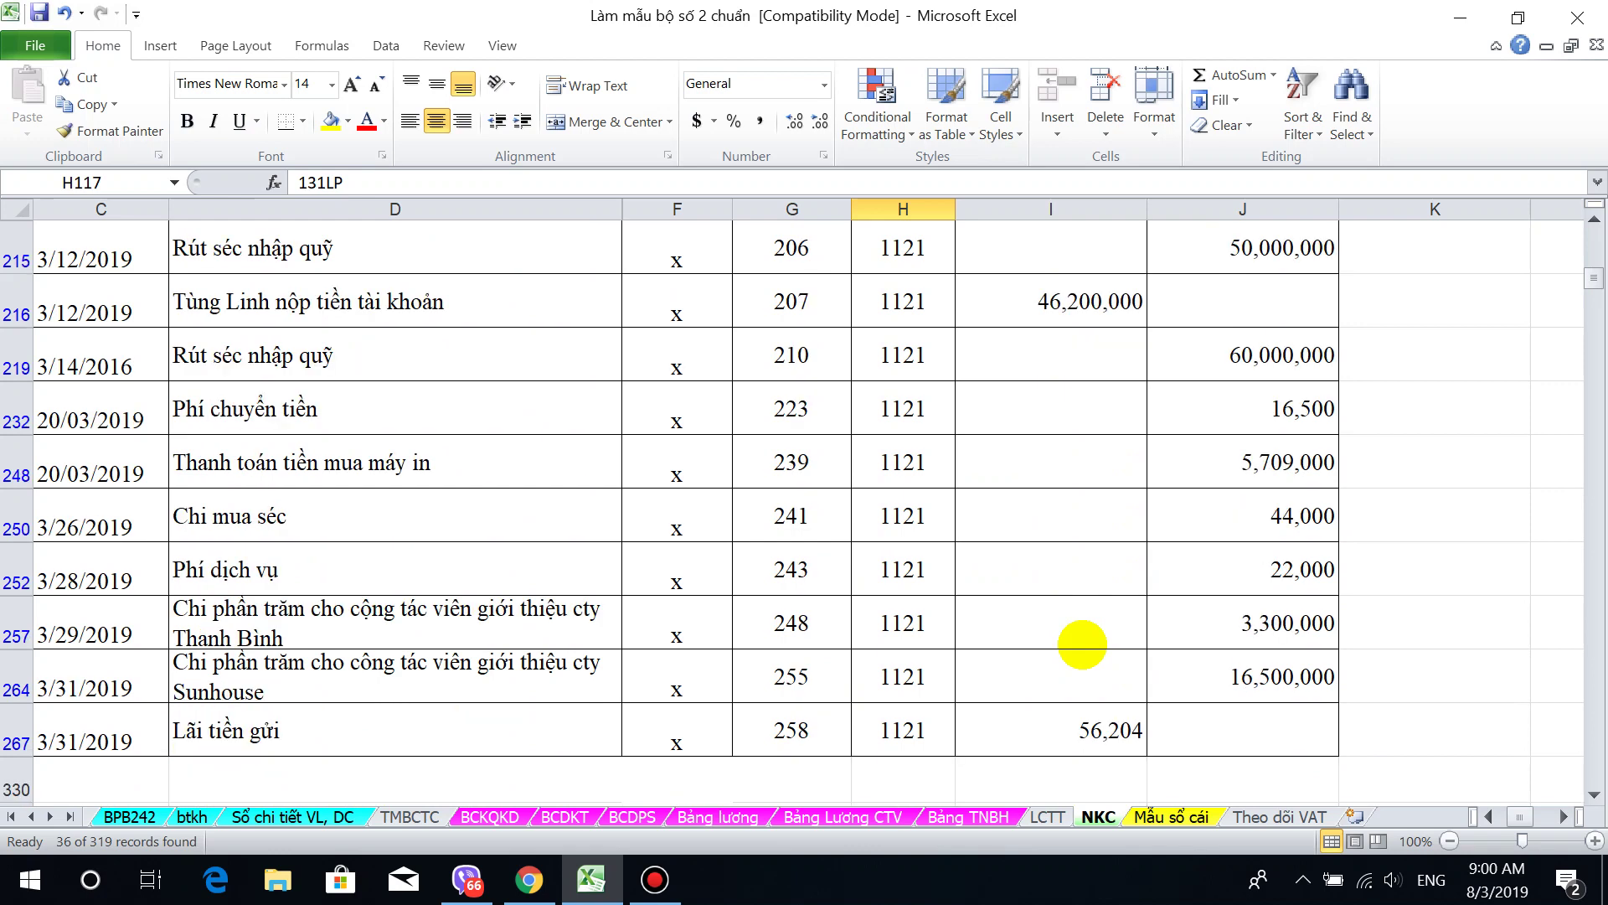
{"action": "left_click_drag", "start_coordinate": [1281, 630], "coordinate": [1262, 676]}
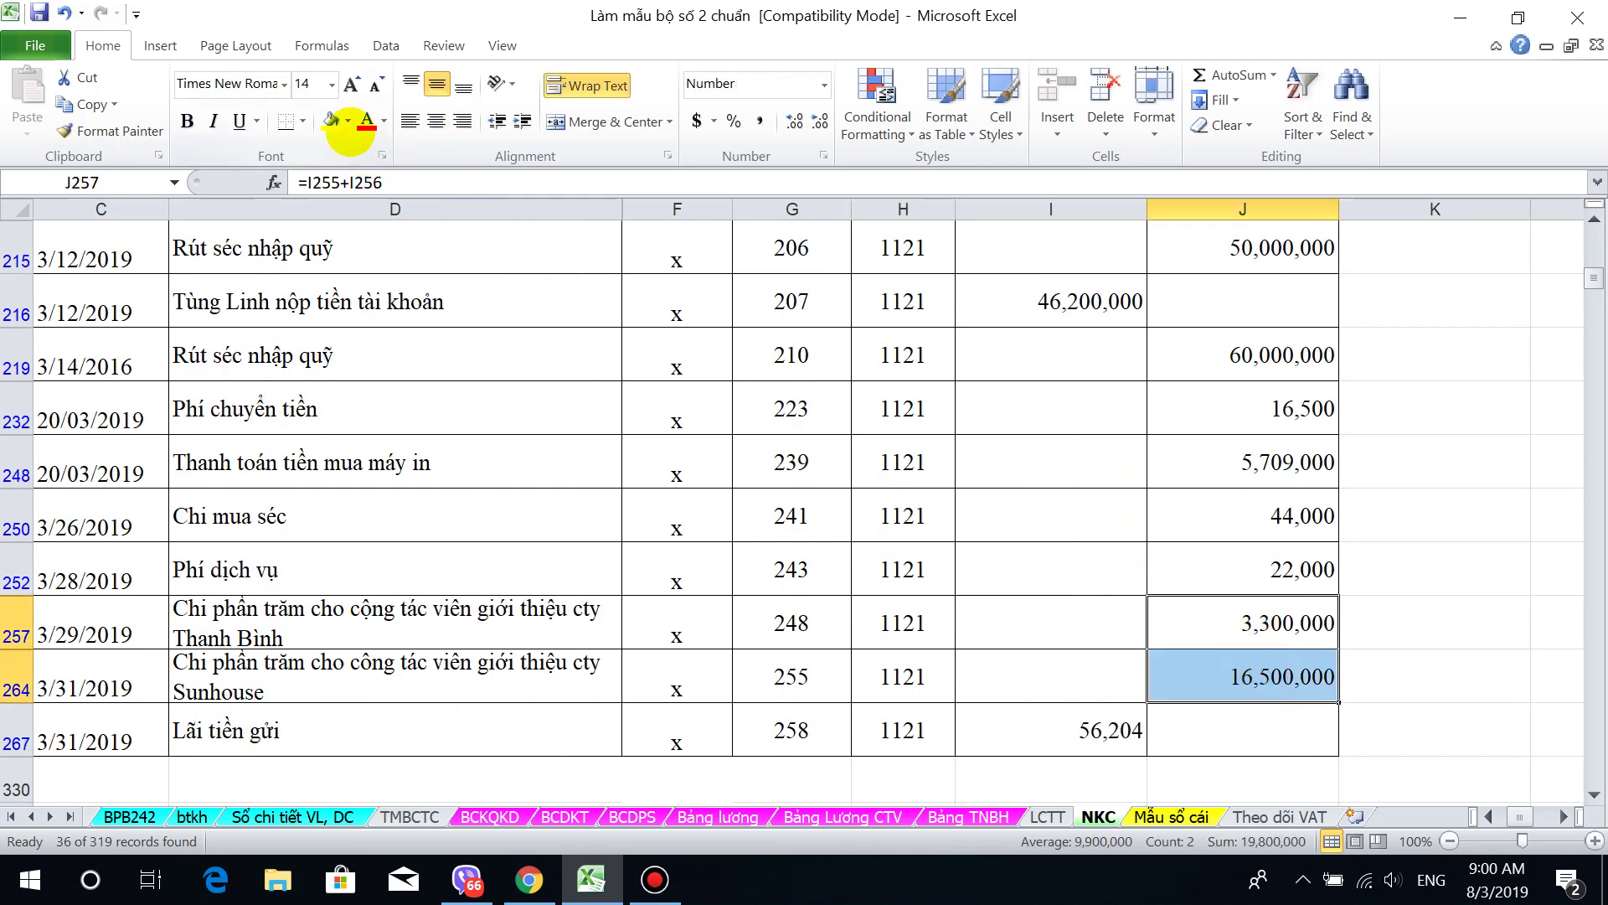
{"action": "left_click", "coordinate": [347, 121]}
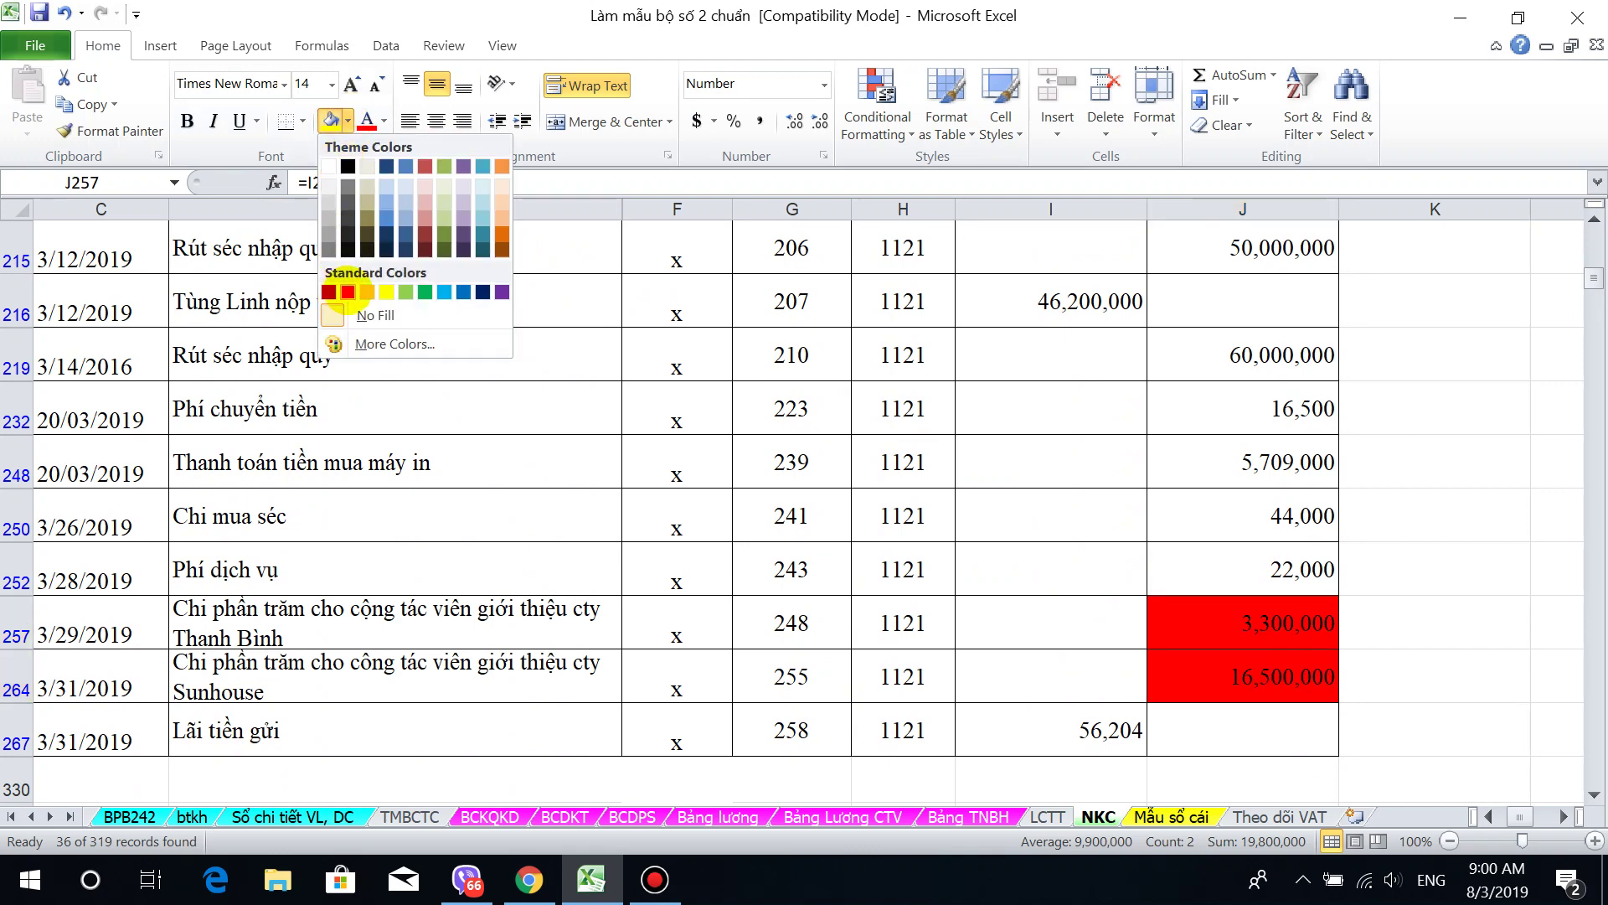
{"action": "left_click", "coordinate": [346, 287]}
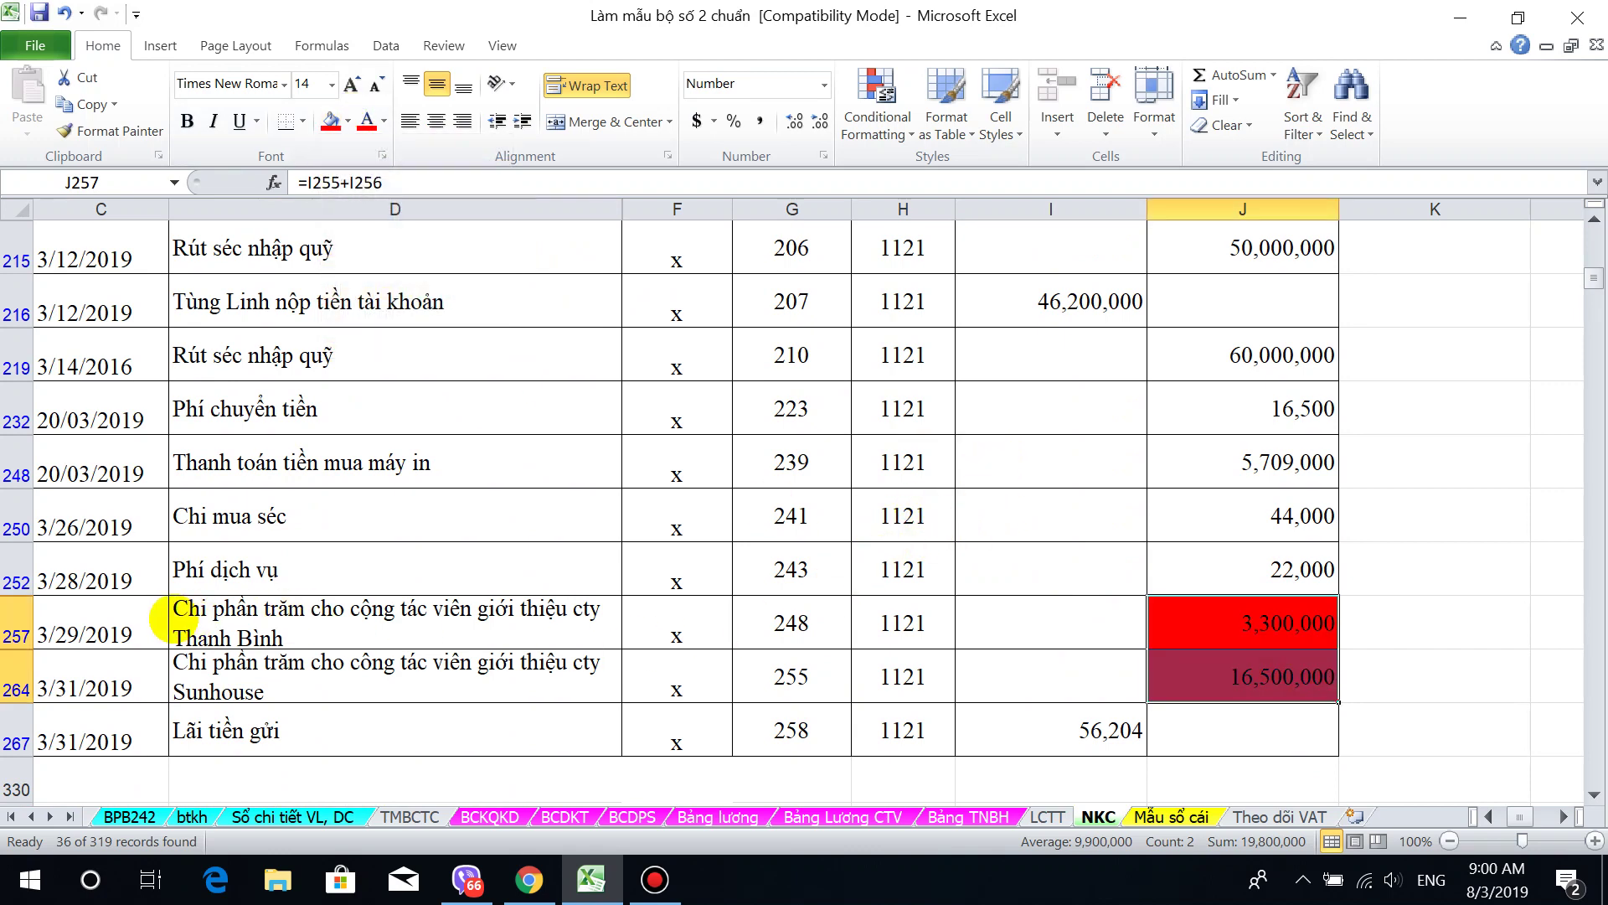
{"action": "left_click", "coordinate": [131, 635]}
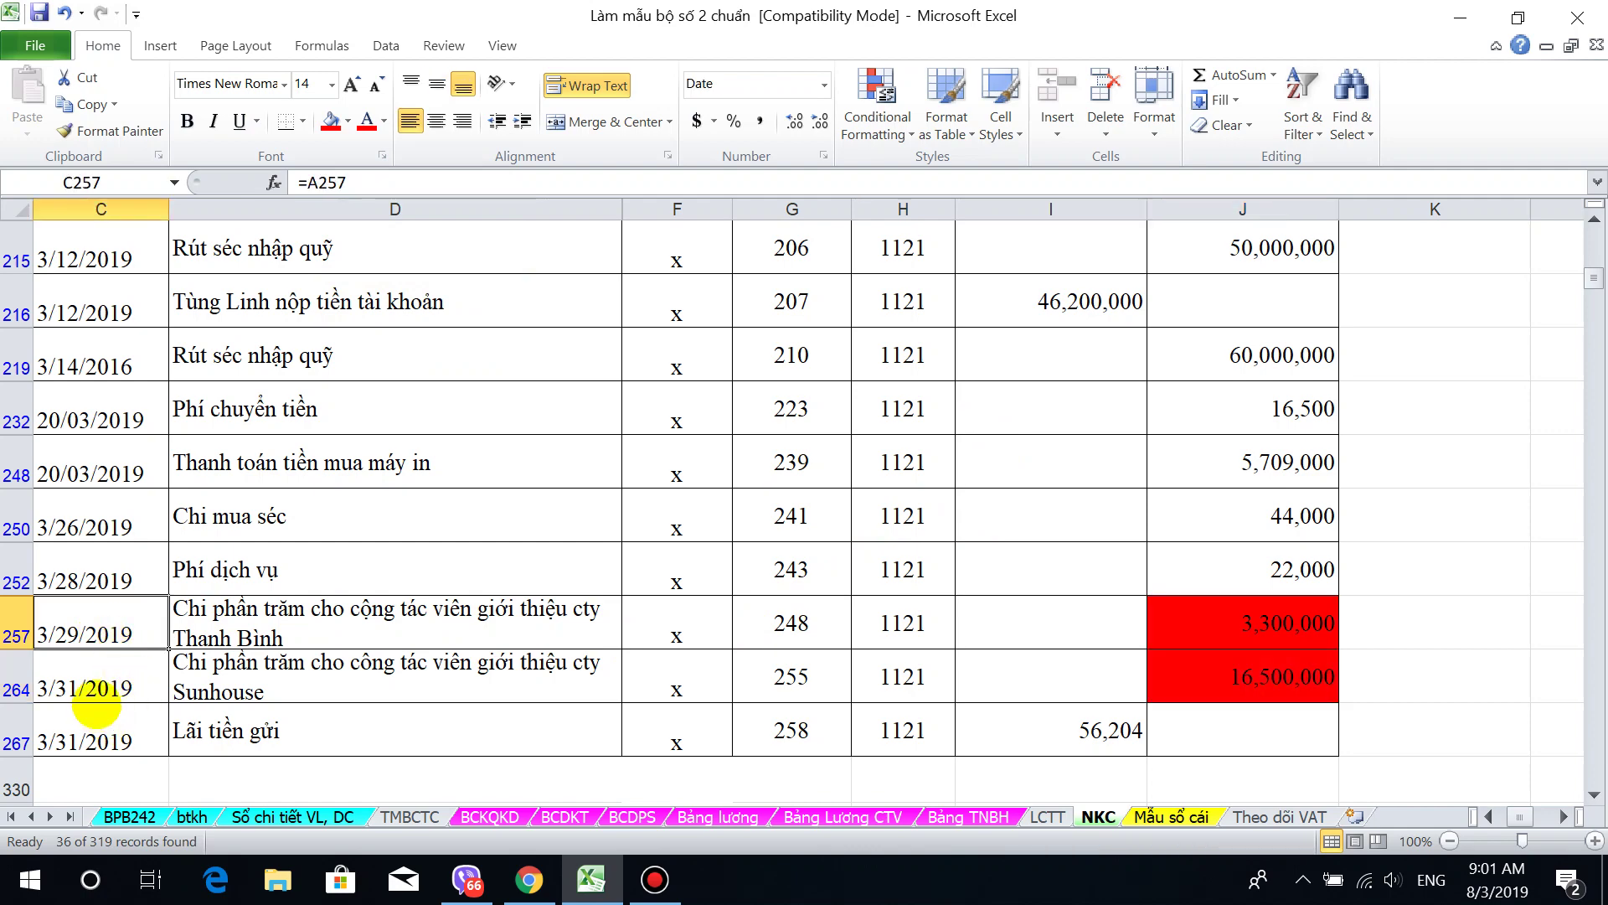
Step: Reset the account number filter in column H so that all account codes are shown
{"action": "scroll", "coordinate": [938, 392], "scroll_direction": "up", "scroll_amount": 2}
{"action": "scroll", "coordinate": [938, 392], "scroll_direction": "up", "scroll_amount": 8}
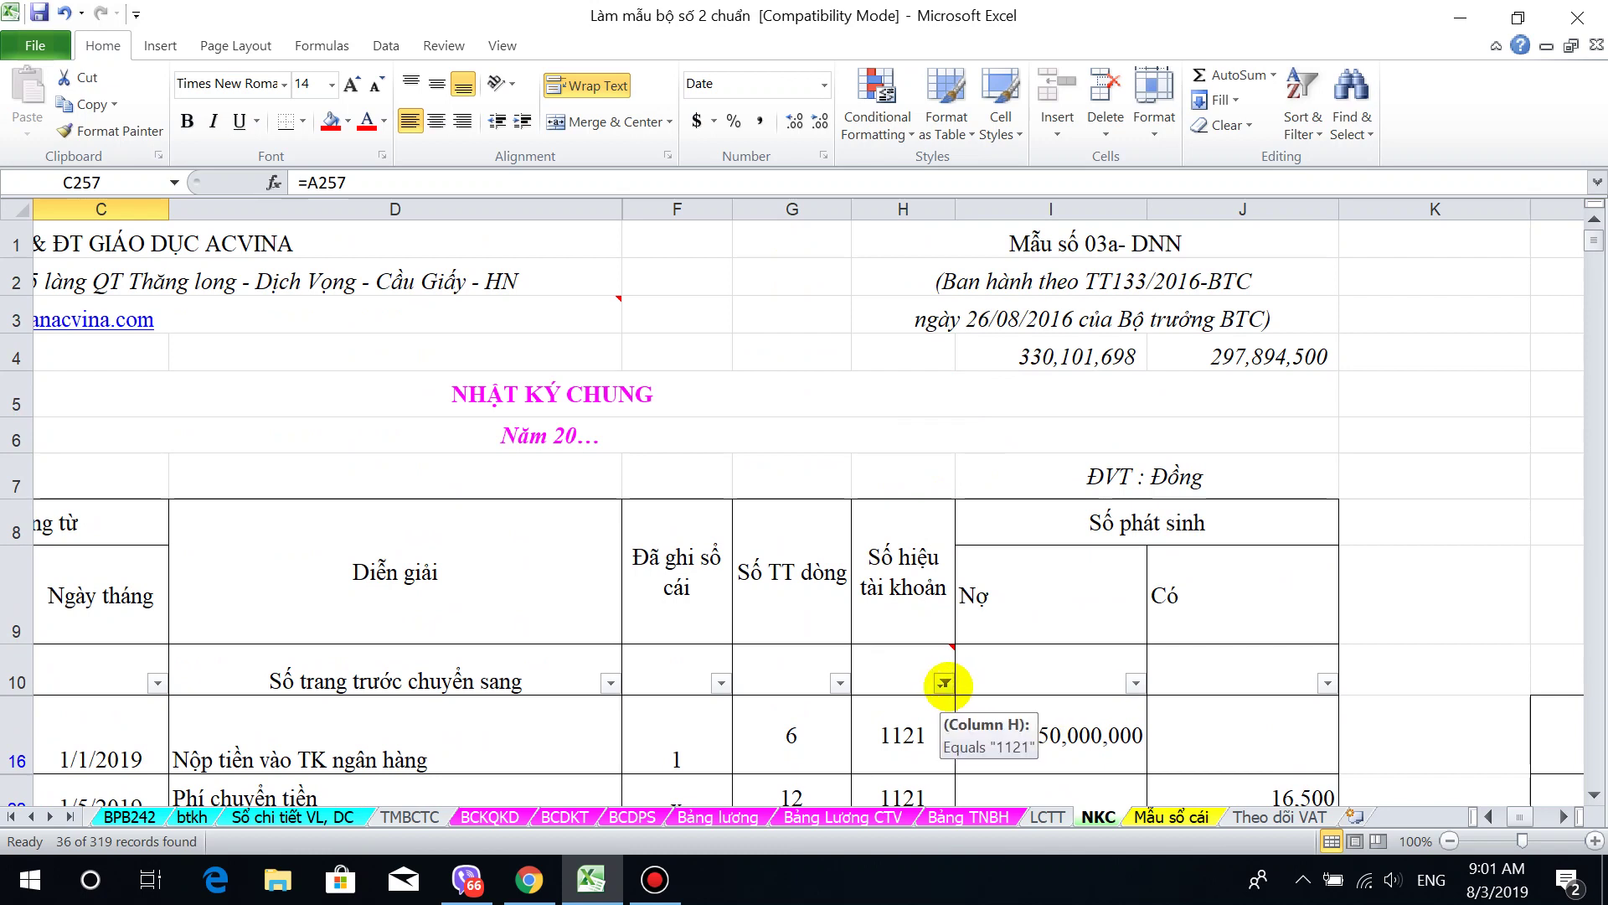
{"action": "left_click", "coordinate": [944, 683]}
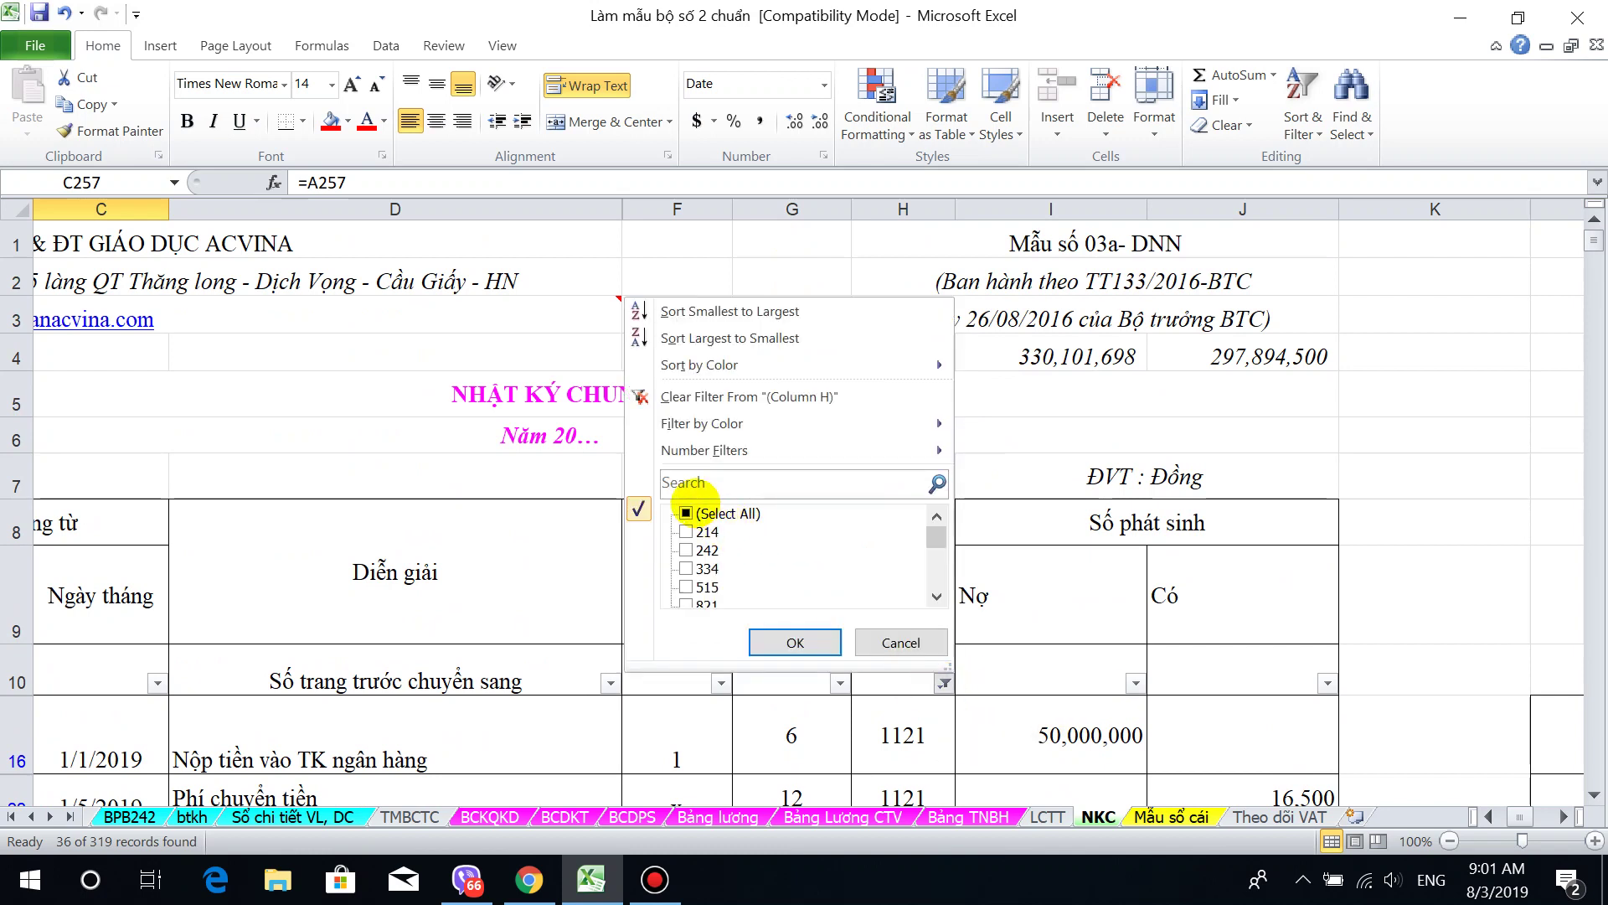
{"action": "left_click", "coordinate": [686, 513]}
{"action": "left_click", "coordinate": [795, 643]}
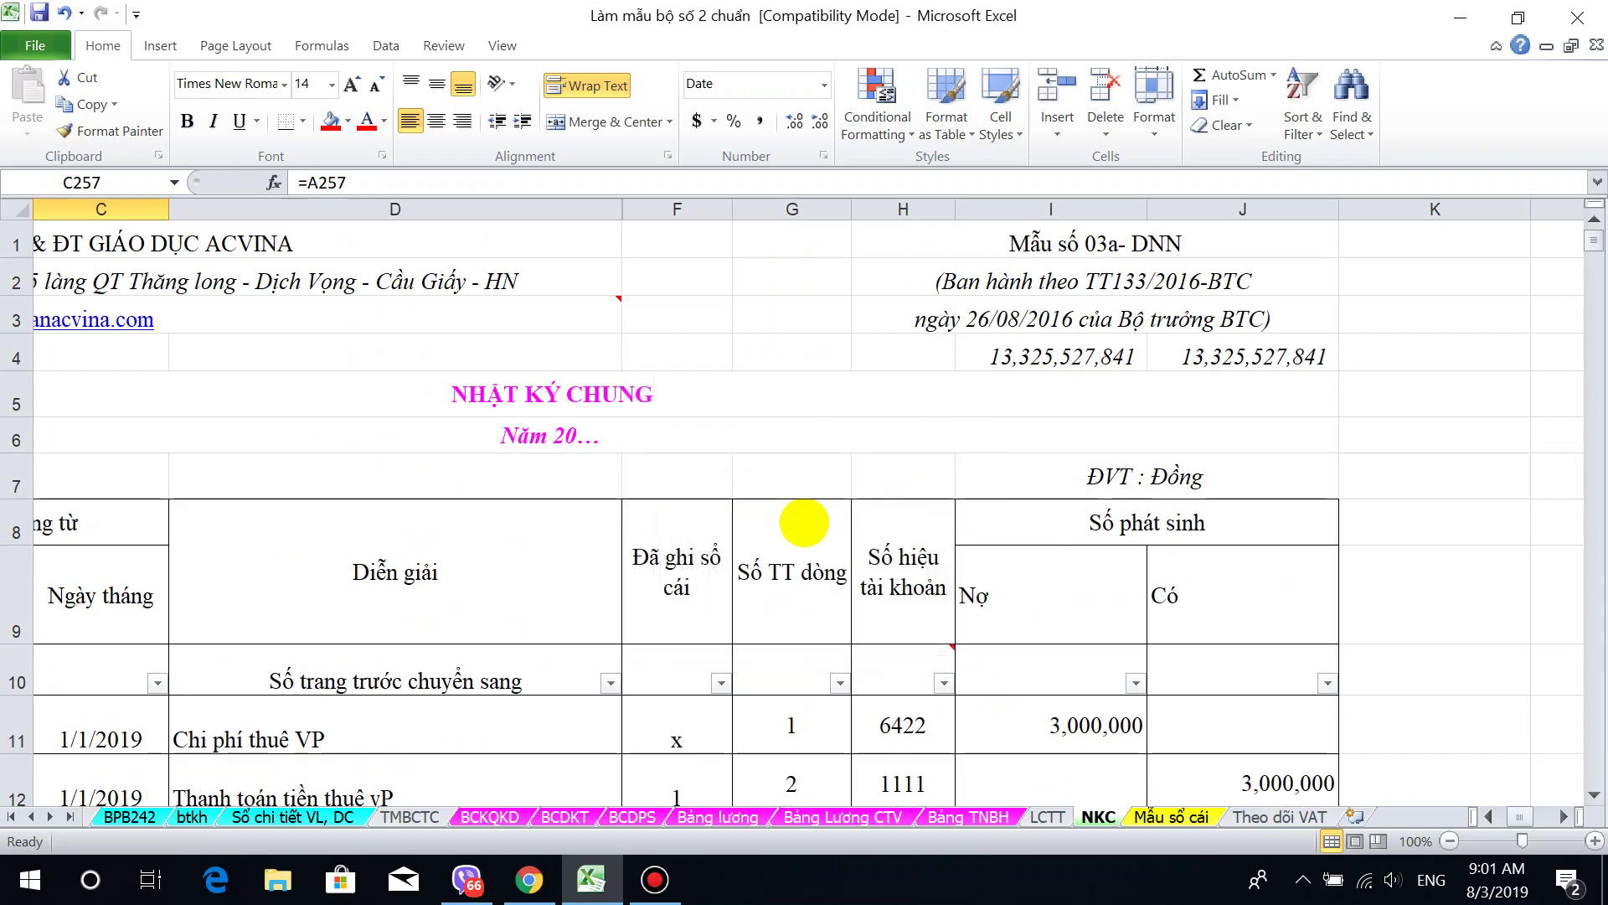
Step: Locate the red Thanh Bình commission payment in the full journal and select its account and amount cells (H257:J257)
{"action": "scroll", "coordinate": [804, 536], "scroll_direction": "down", "scroll_amount": 20}
{"action": "scroll", "coordinate": [841, 589], "scroll_direction": "down", "scroll_amount": 20}
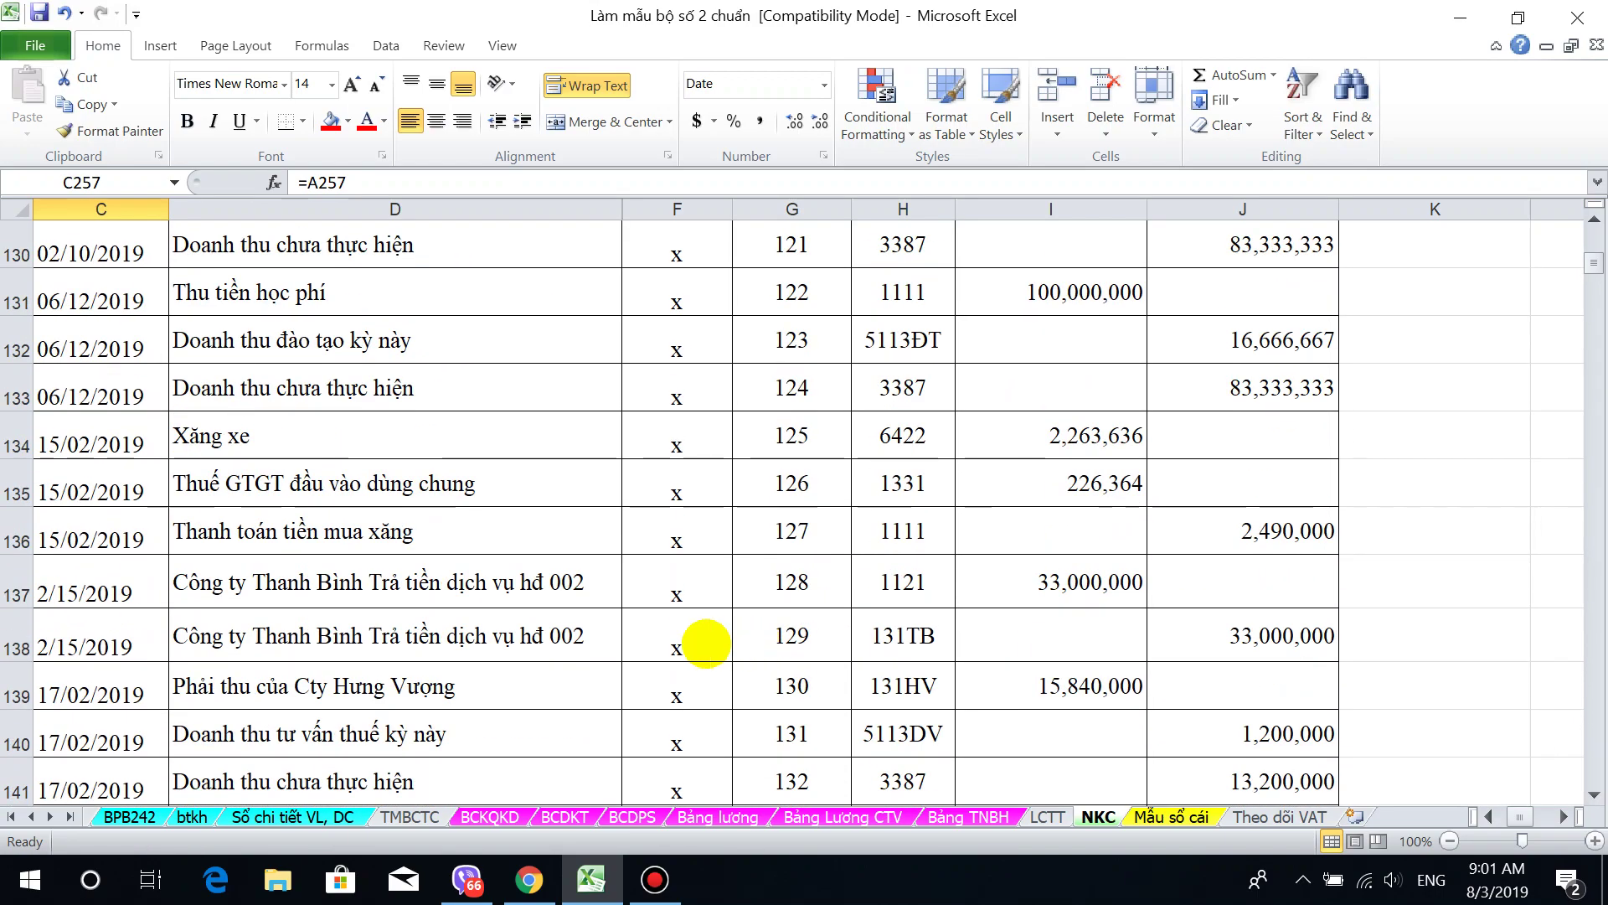
{"action": "scroll", "coordinate": [685, 627], "scroll_direction": "down", "scroll_amount": 15}
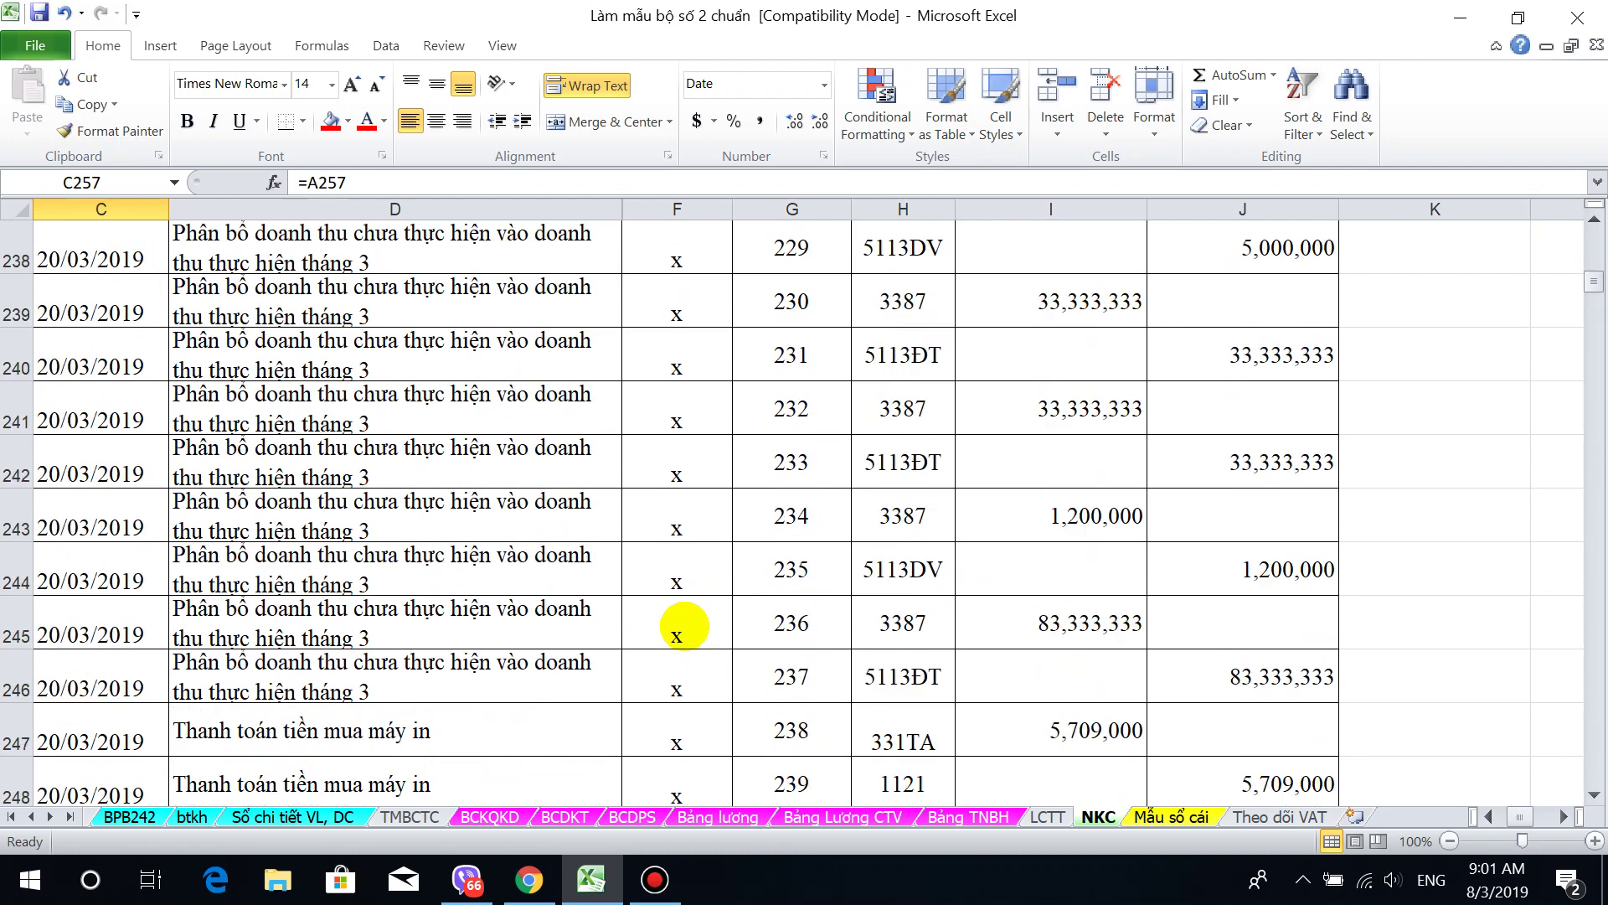
{"action": "scroll", "coordinate": [684, 624], "scroll_direction": "up", "scroll_amount": 4}
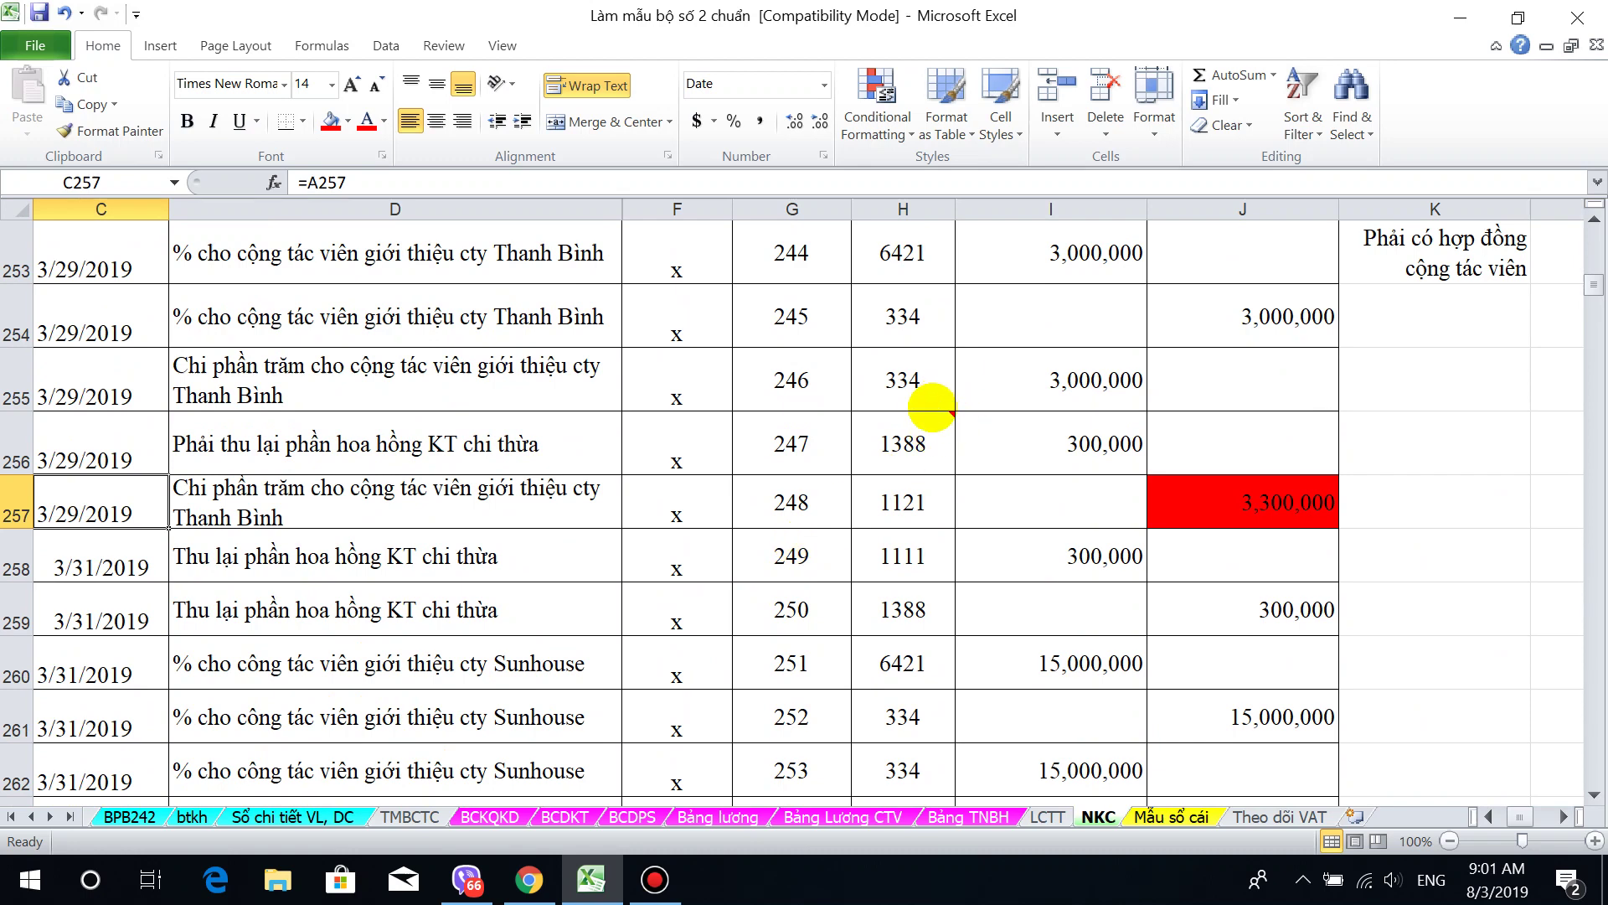
{"action": "scroll", "coordinate": [931, 406], "scroll_direction": "up", "scroll_amount": 1}
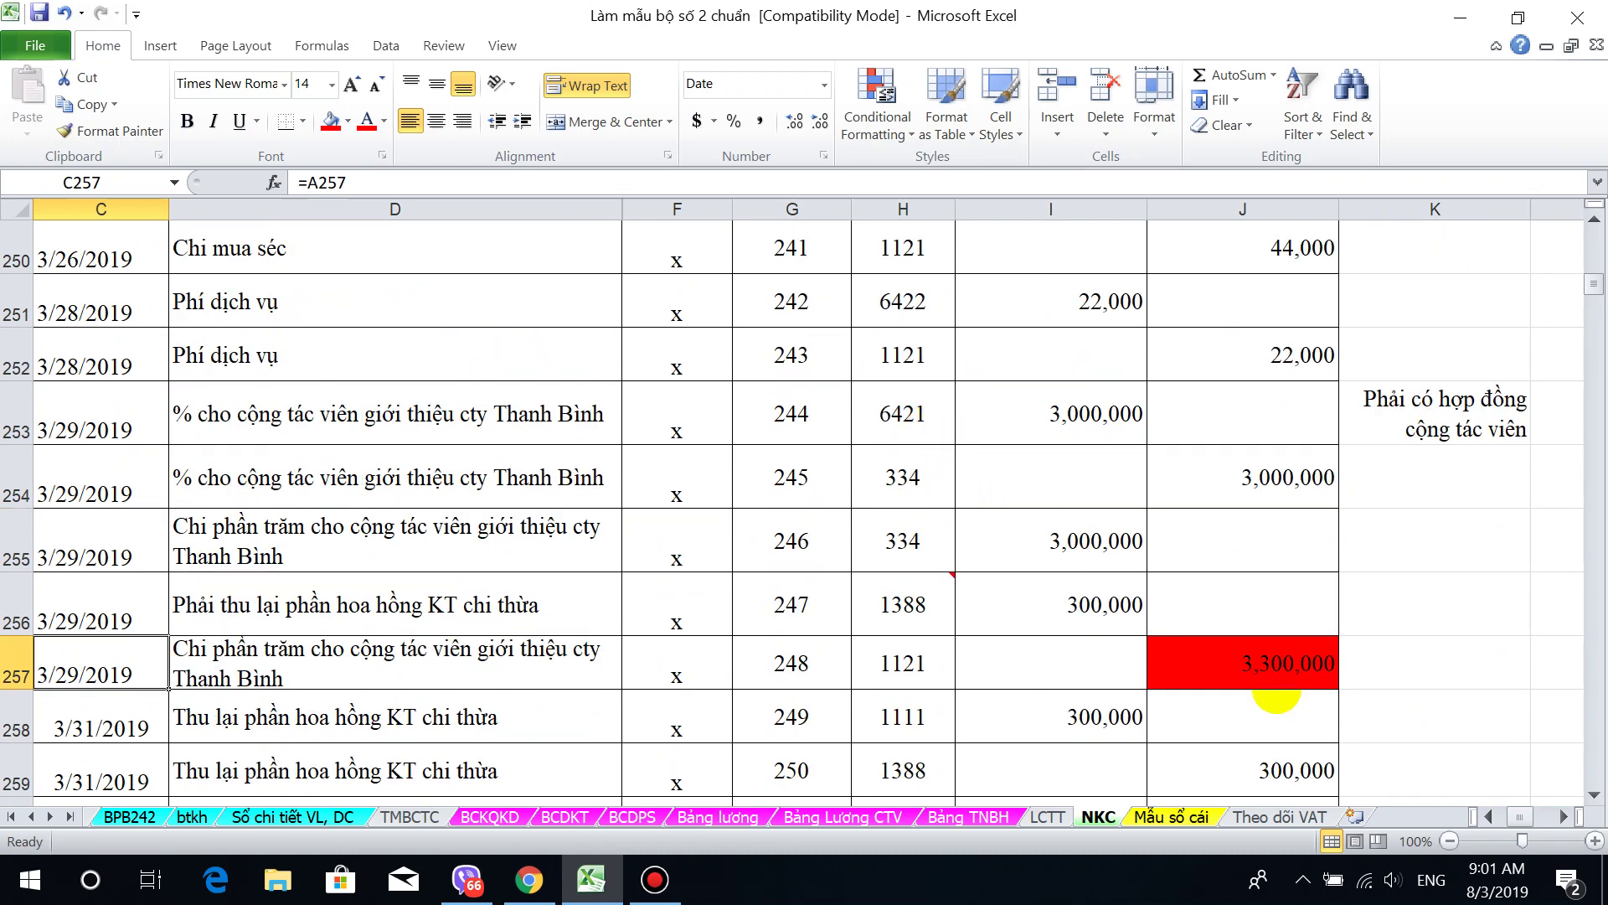
{"action": "left_click", "coordinate": [923, 668]}
{"action": "left_click_drag", "start_coordinate": [924, 667], "coordinate": [1269, 670]}
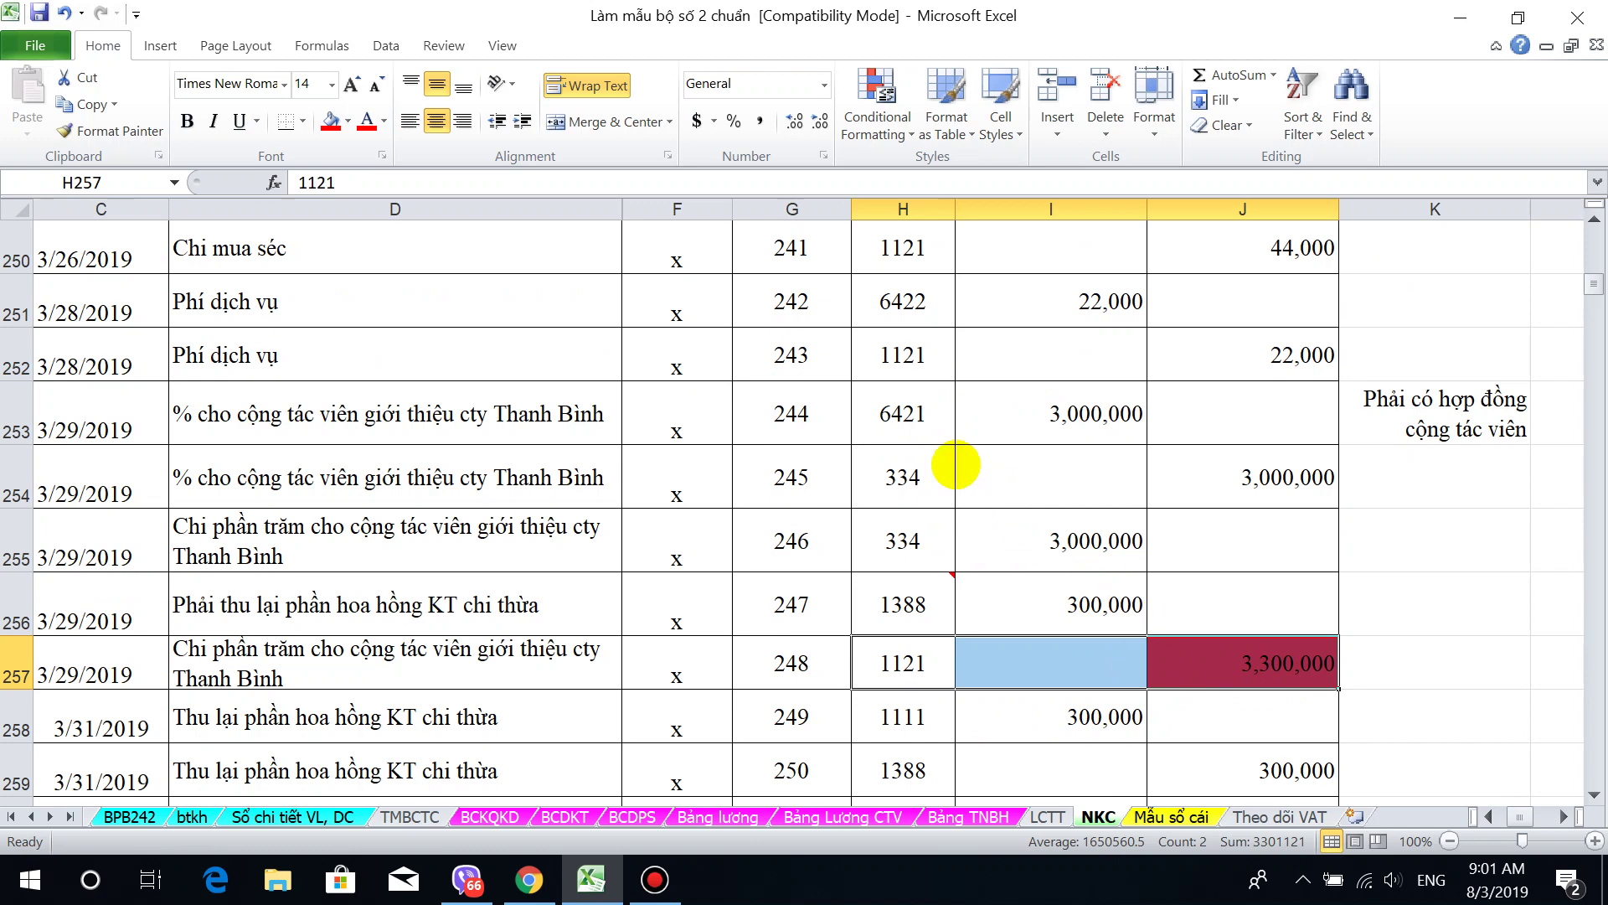
Step: Examine the Thanh Bình commission expense entry in rows 253 and 254, matching accounts 6421 and 334 with their debit and credit amounts
{"action": "left_click", "coordinate": [913, 419]}
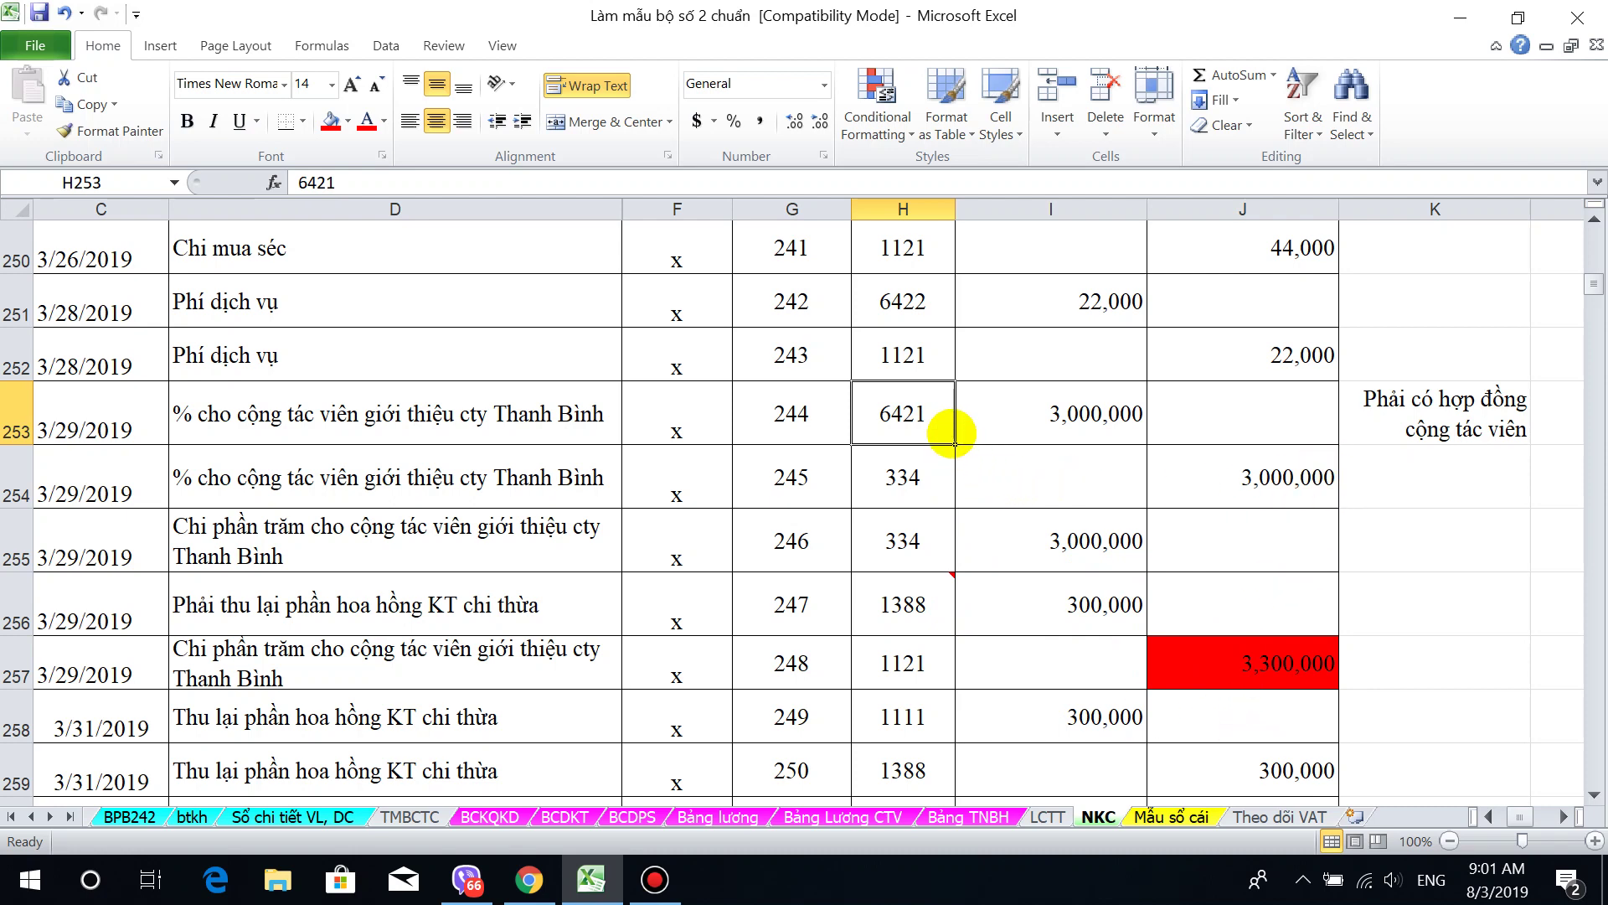
{"action": "left_click_drag", "start_coordinate": [943, 428], "coordinate": [1186, 478]}
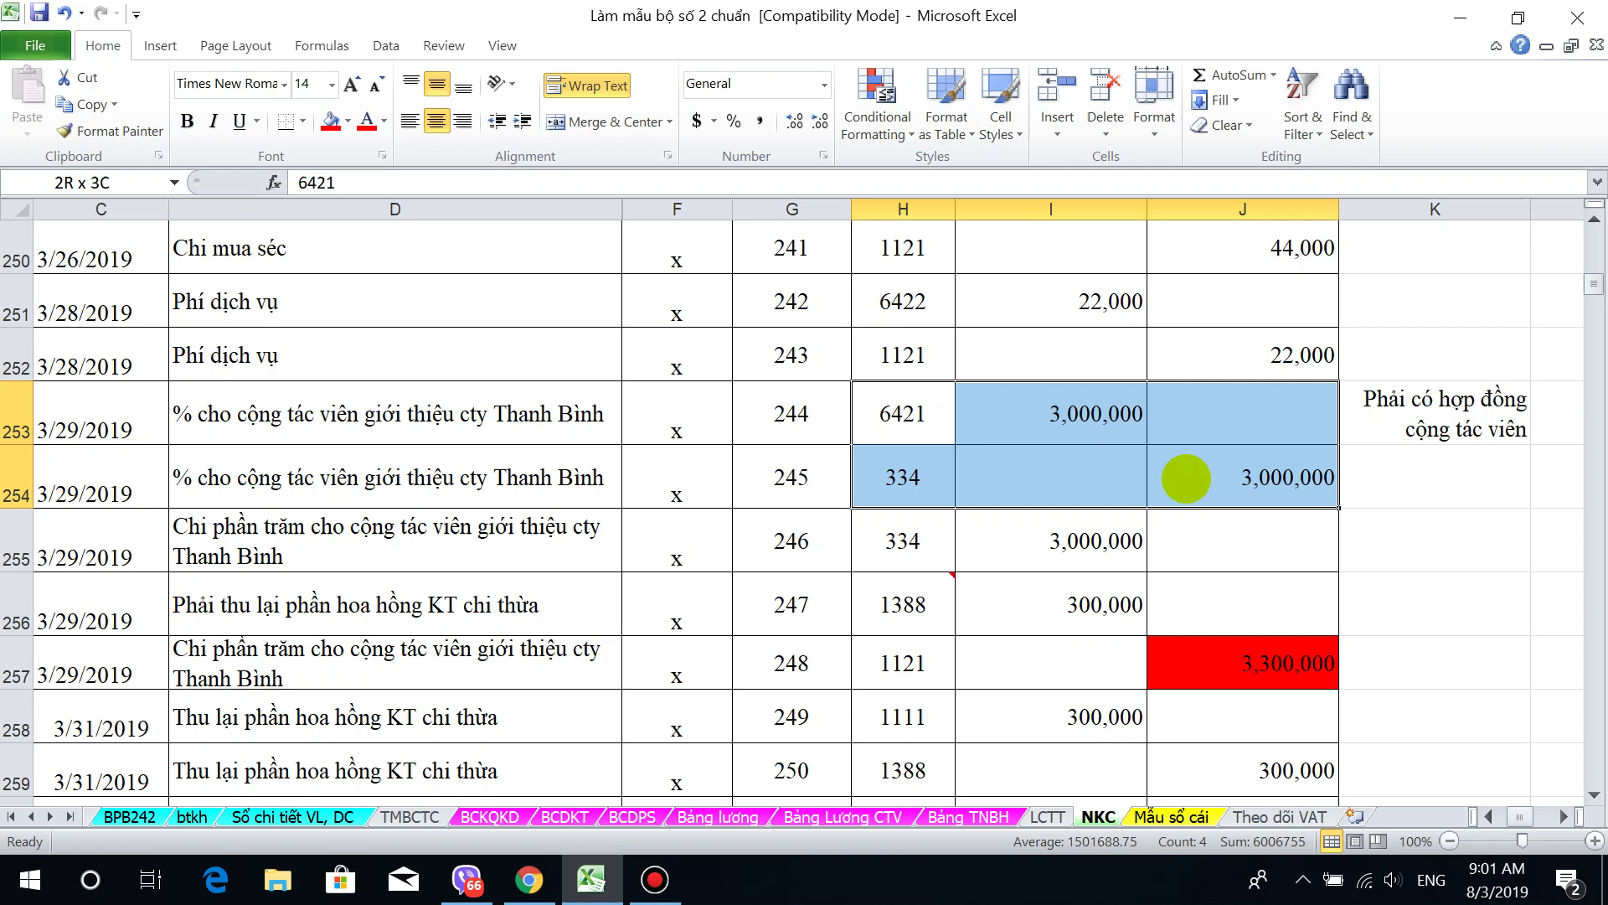
{"action": "left_click_drag", "start_coordinate": [1186, 478], "coordinate": [1186, 478]}
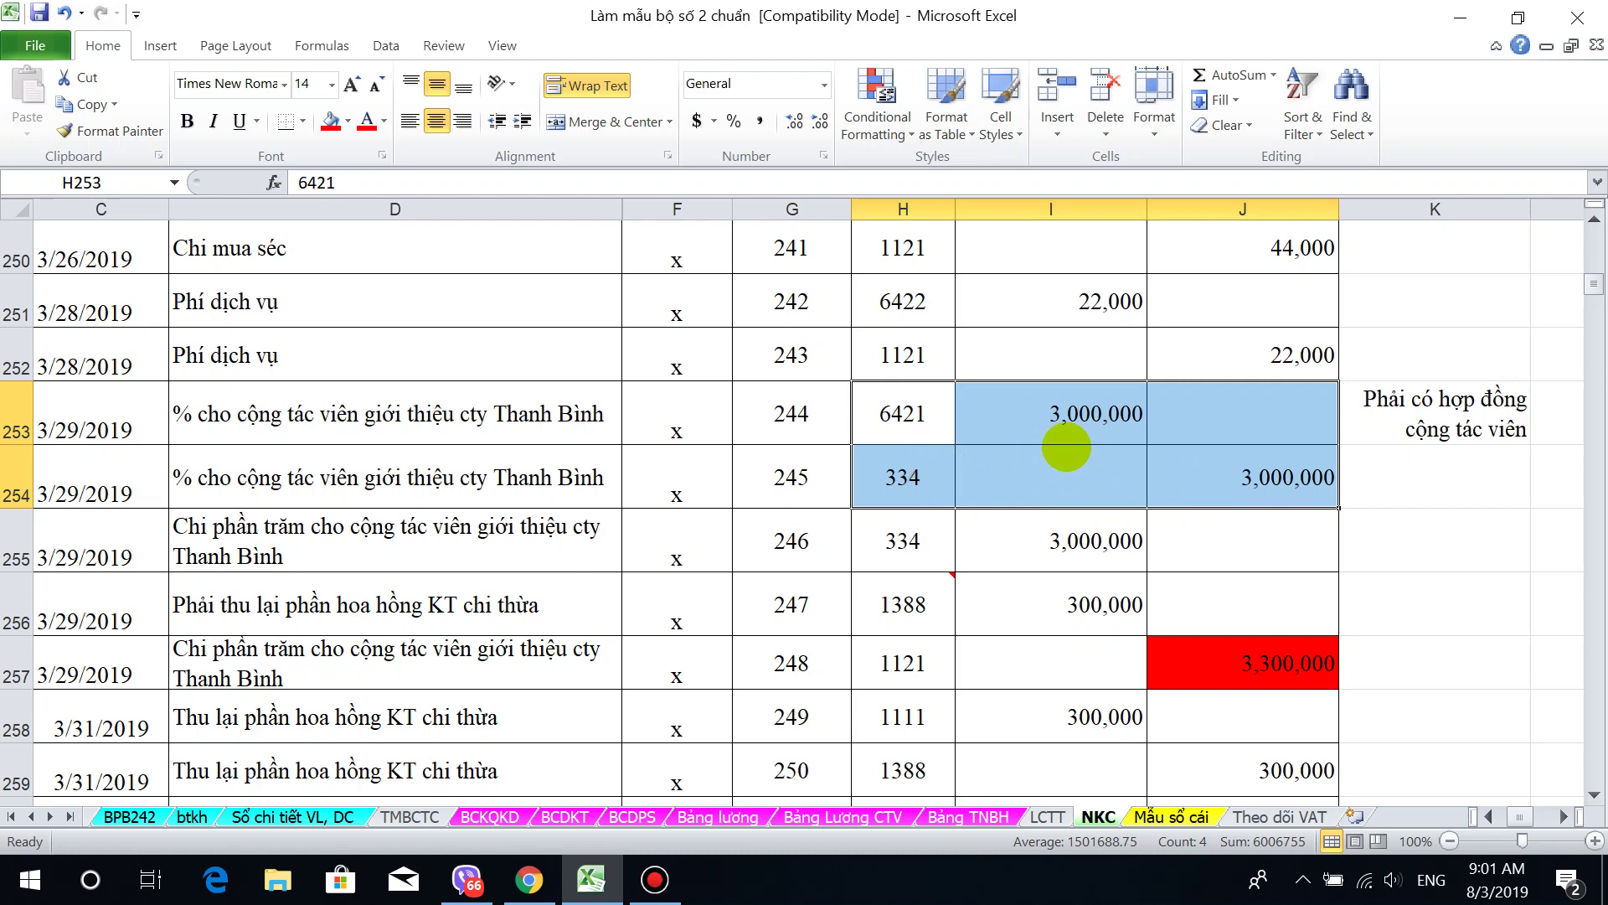
{"action": "left_click_drag", "start_coordinate": [1069, 415], "coordinate": [1245, 476]}
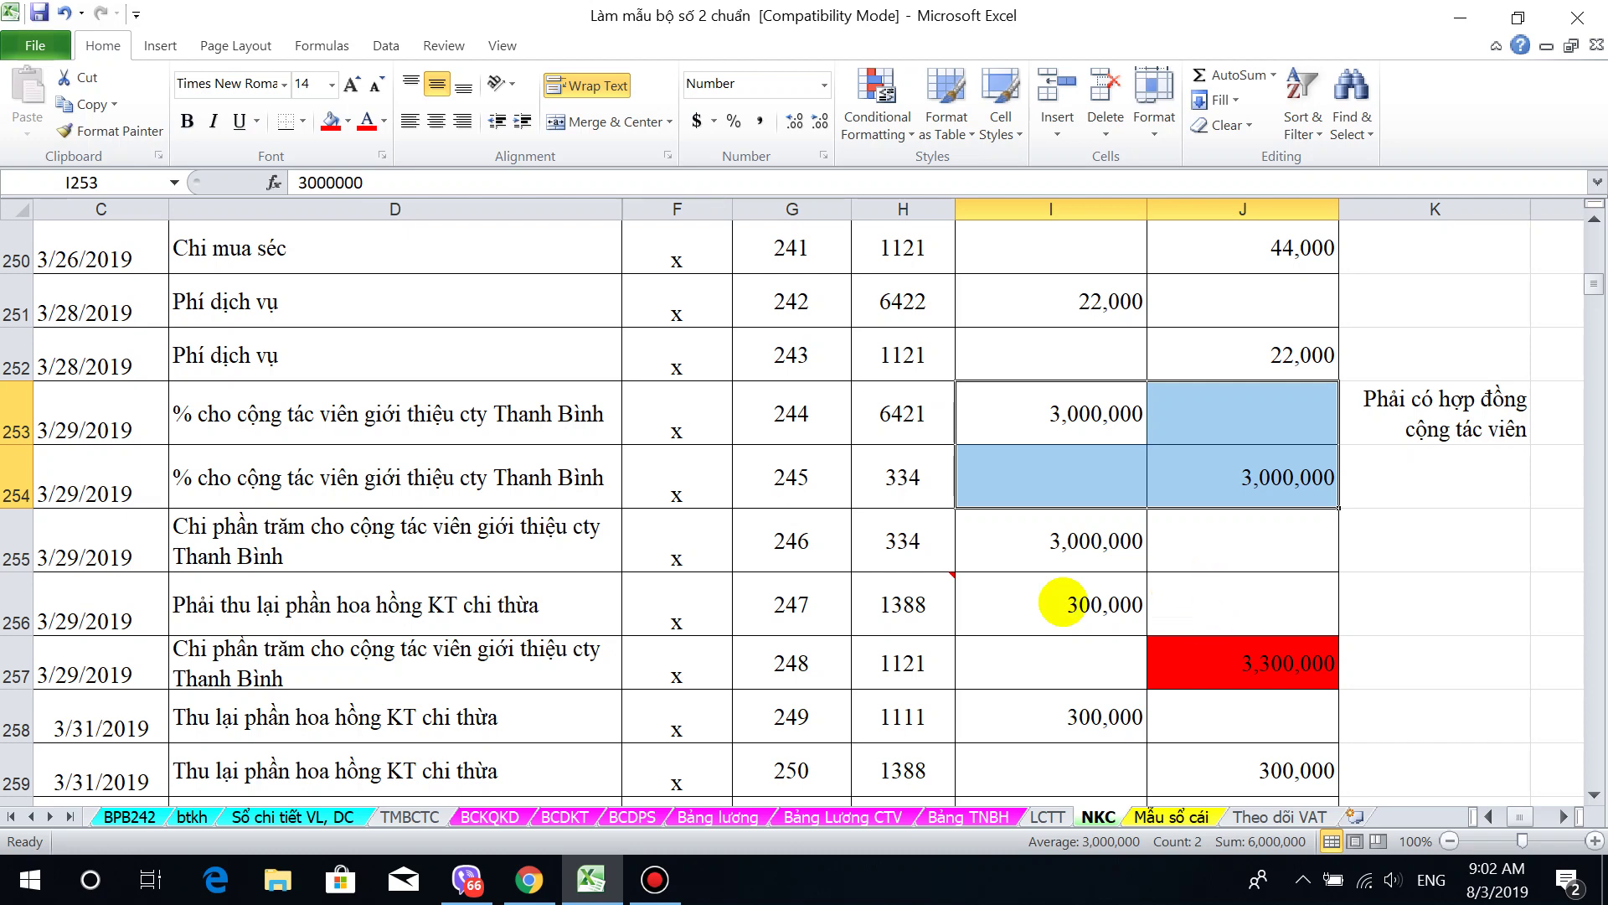
{"action": "left_click", "coordinate": [521, 427]}
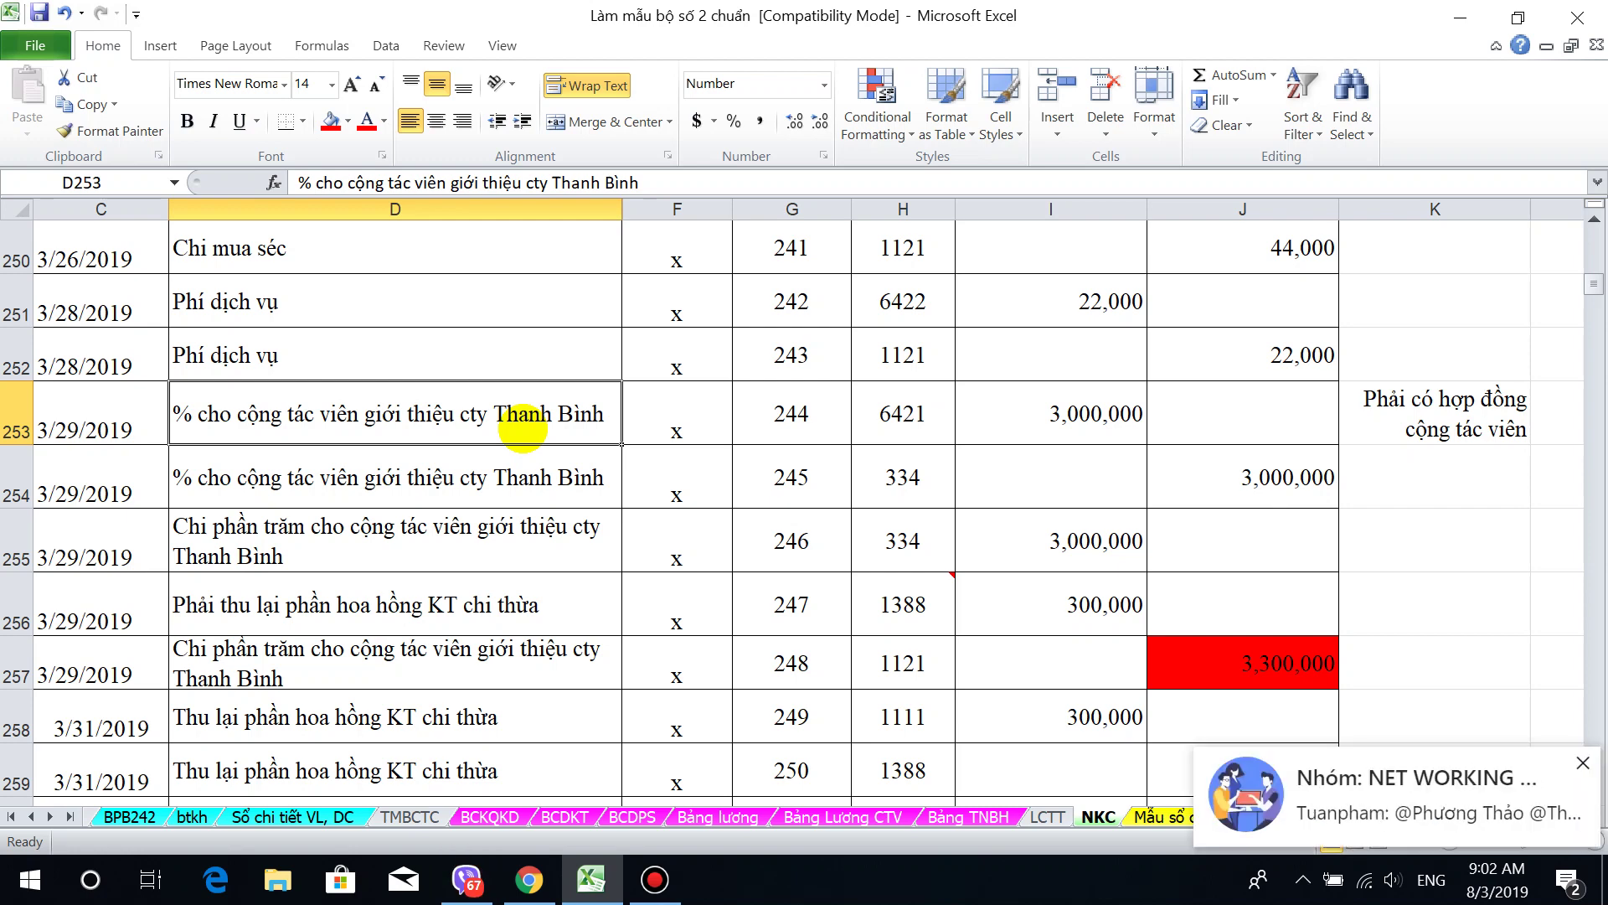
{"action": "left_click", "coordinate": [859, 416]}
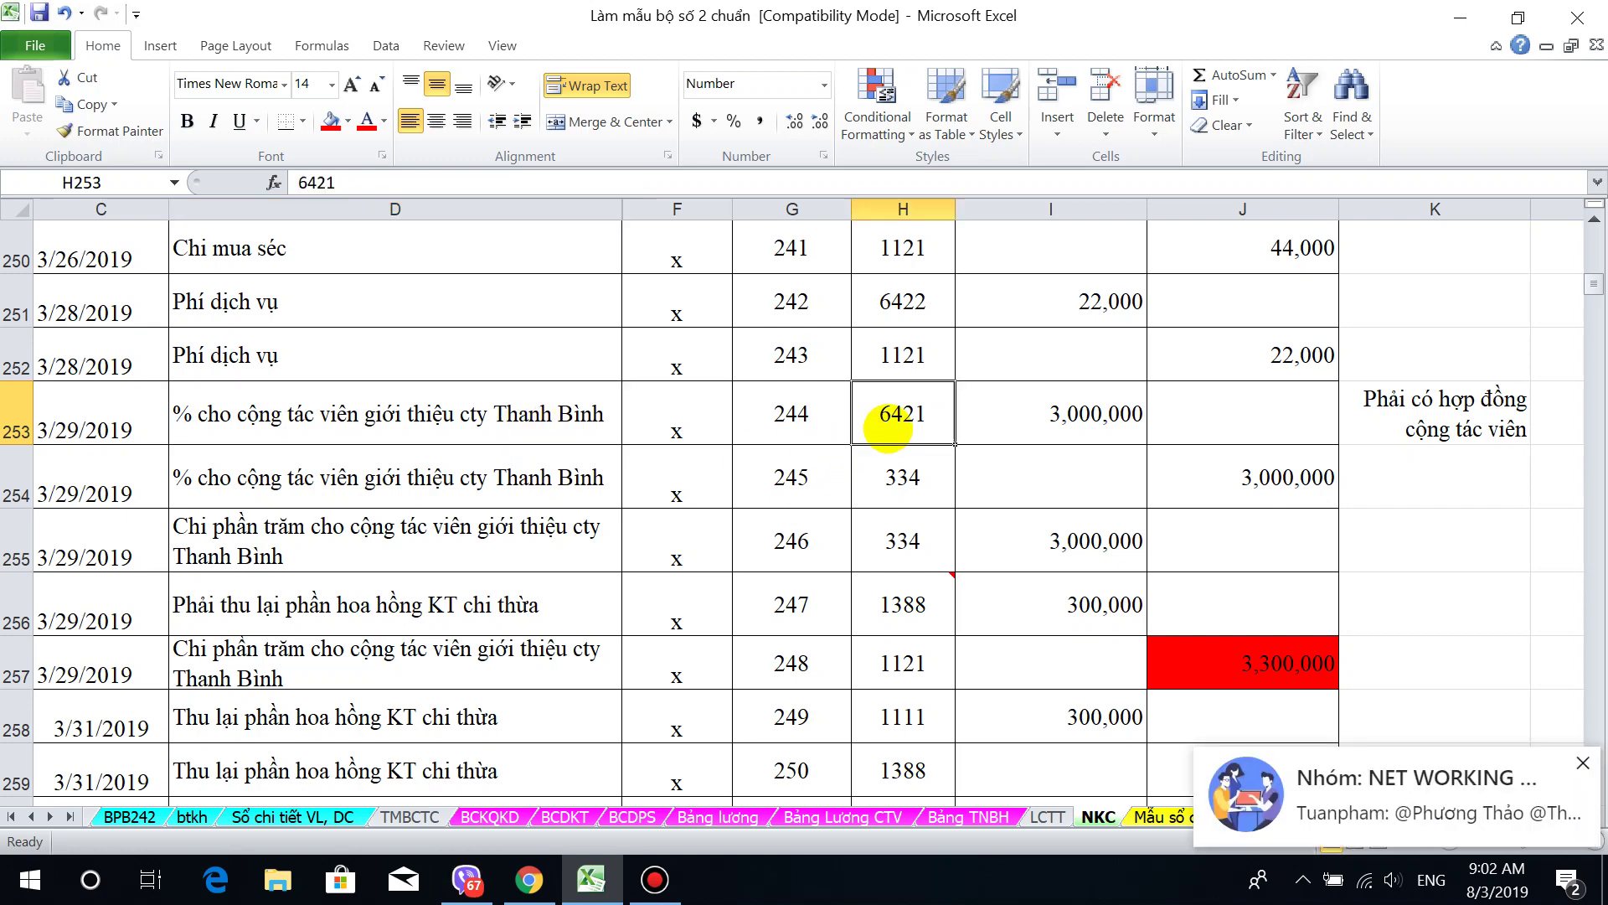
{"action": "left_click", "coordinate": [553, 427]}
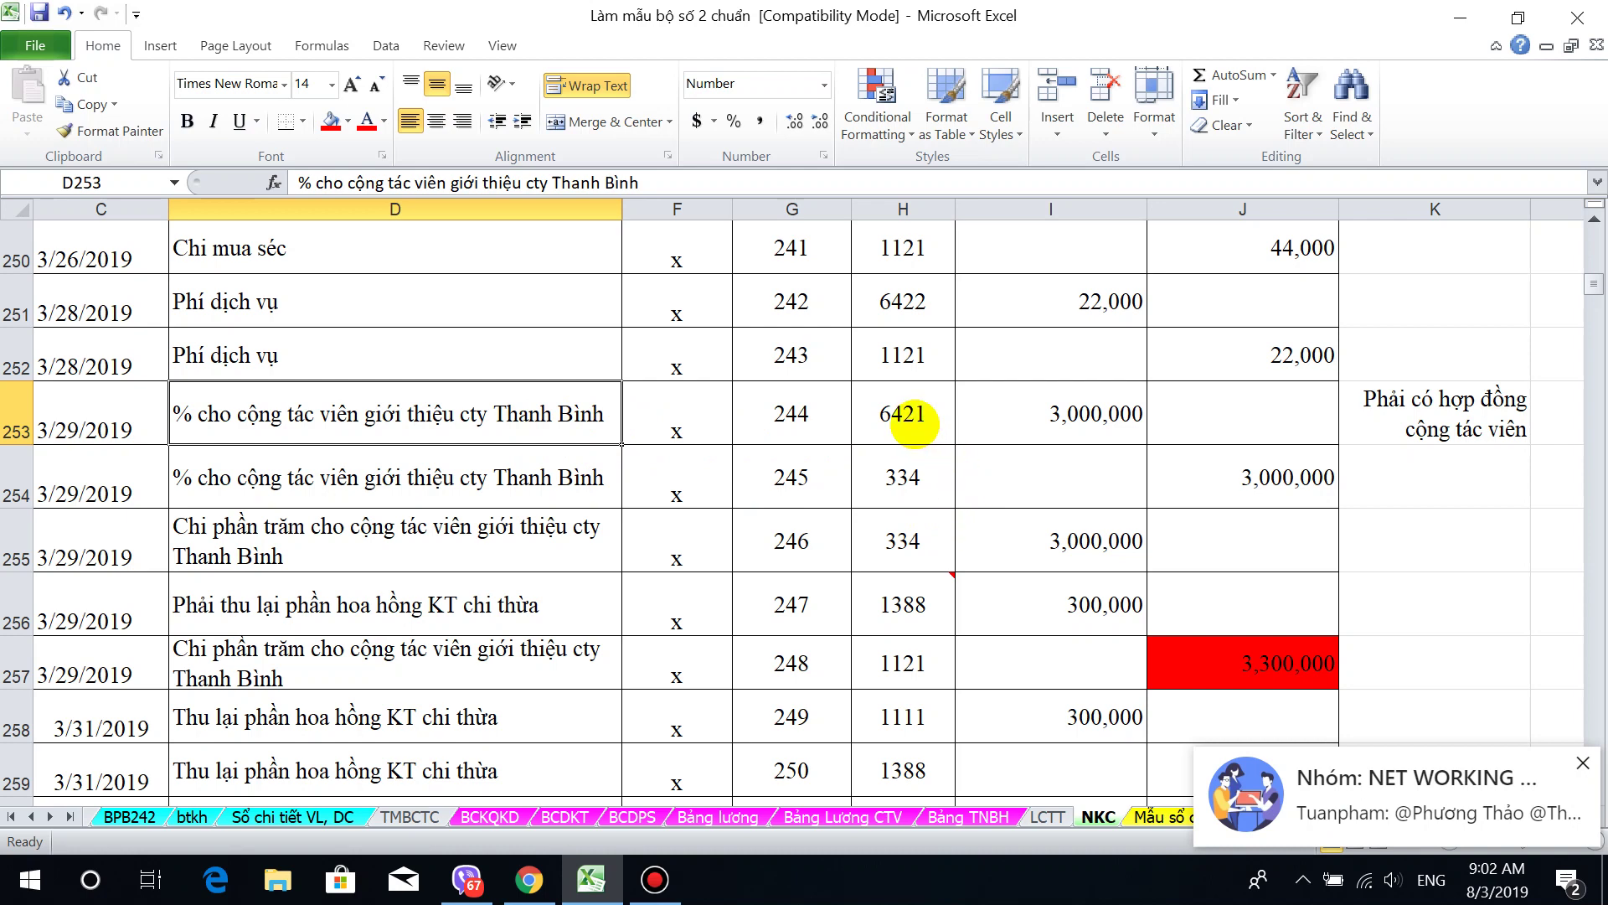
{"action": "left_click_drag", "start_coordinate": [913, 423], "coordinate": [1242, 488]}
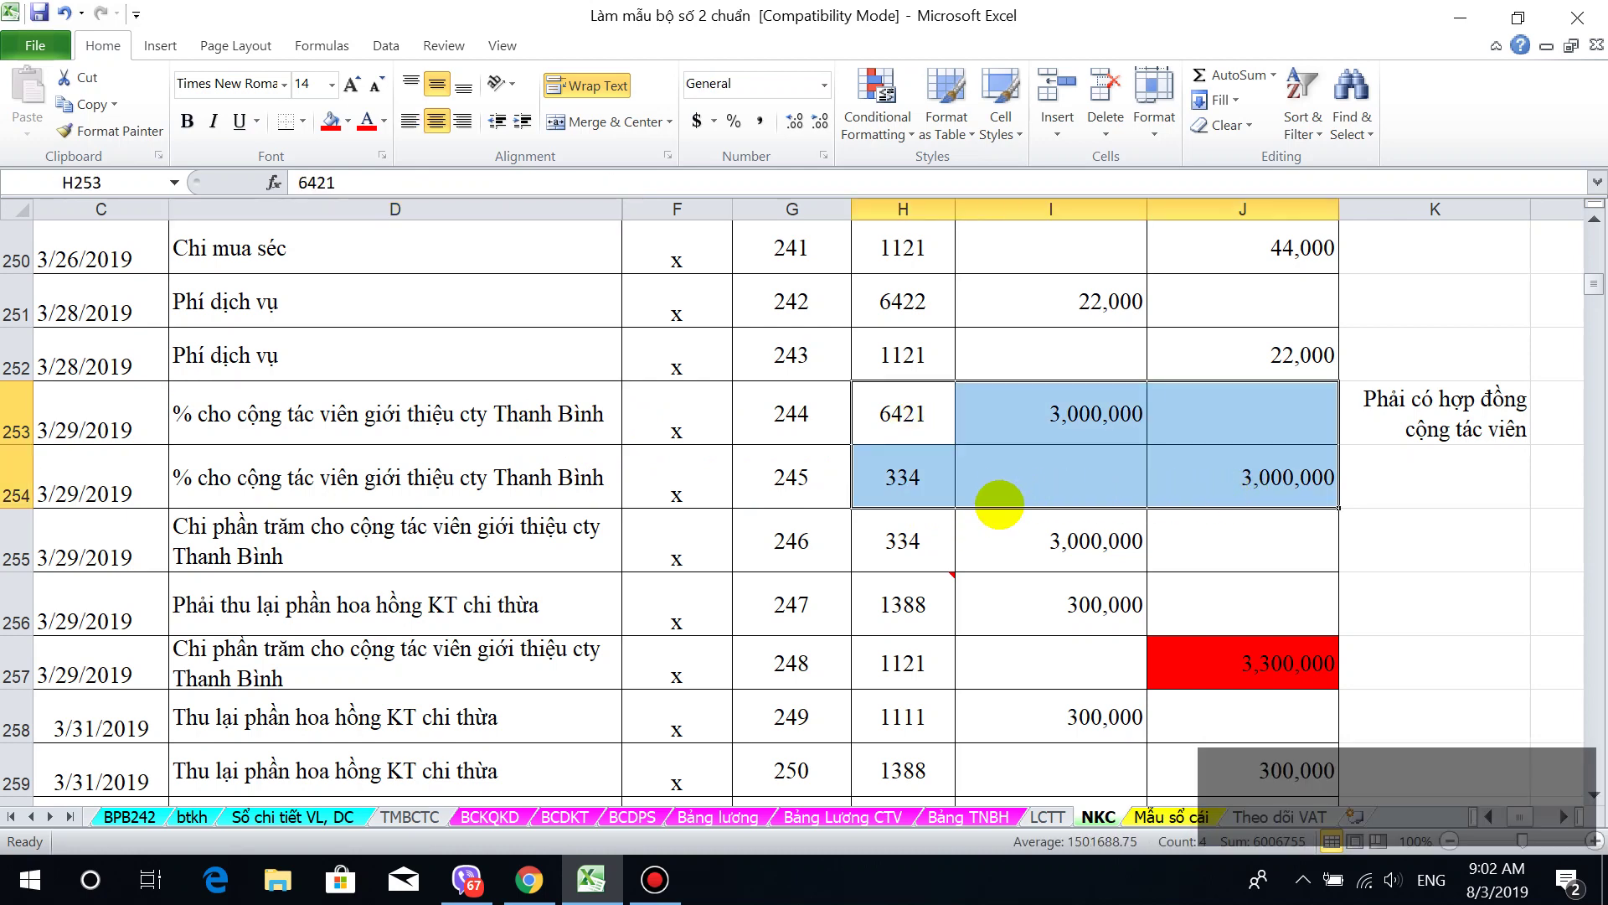
{"action": "scroll", "coordinate": [1071, 536], "scroll_direction": "down", "scroll_amount": 1}
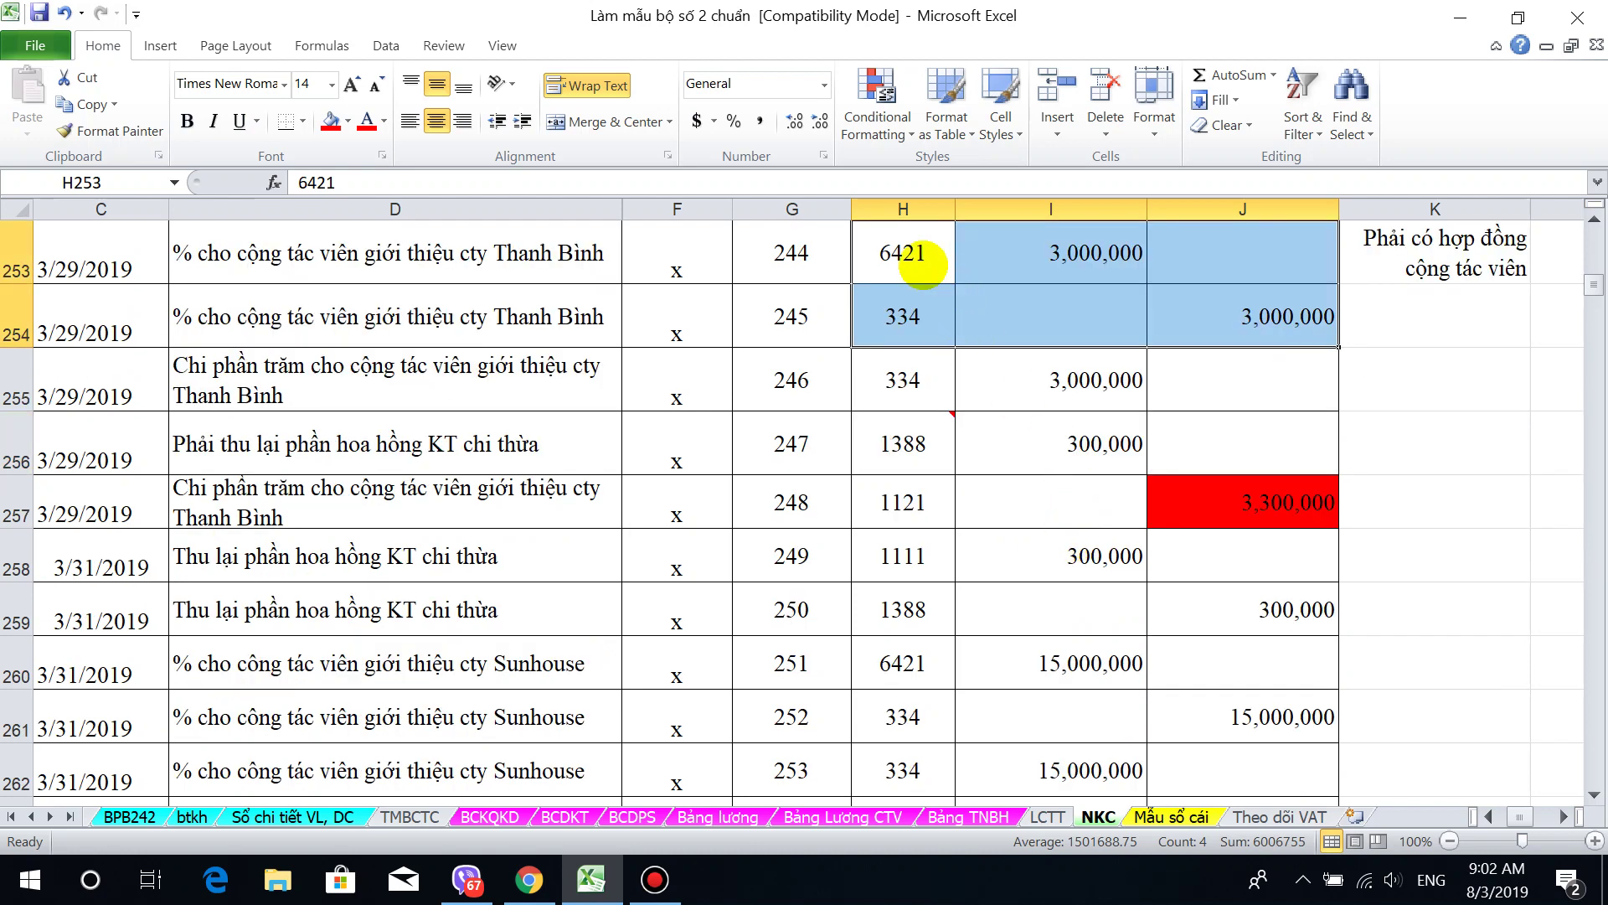
{"action": "left_click", "coordinate": [910, 253]}
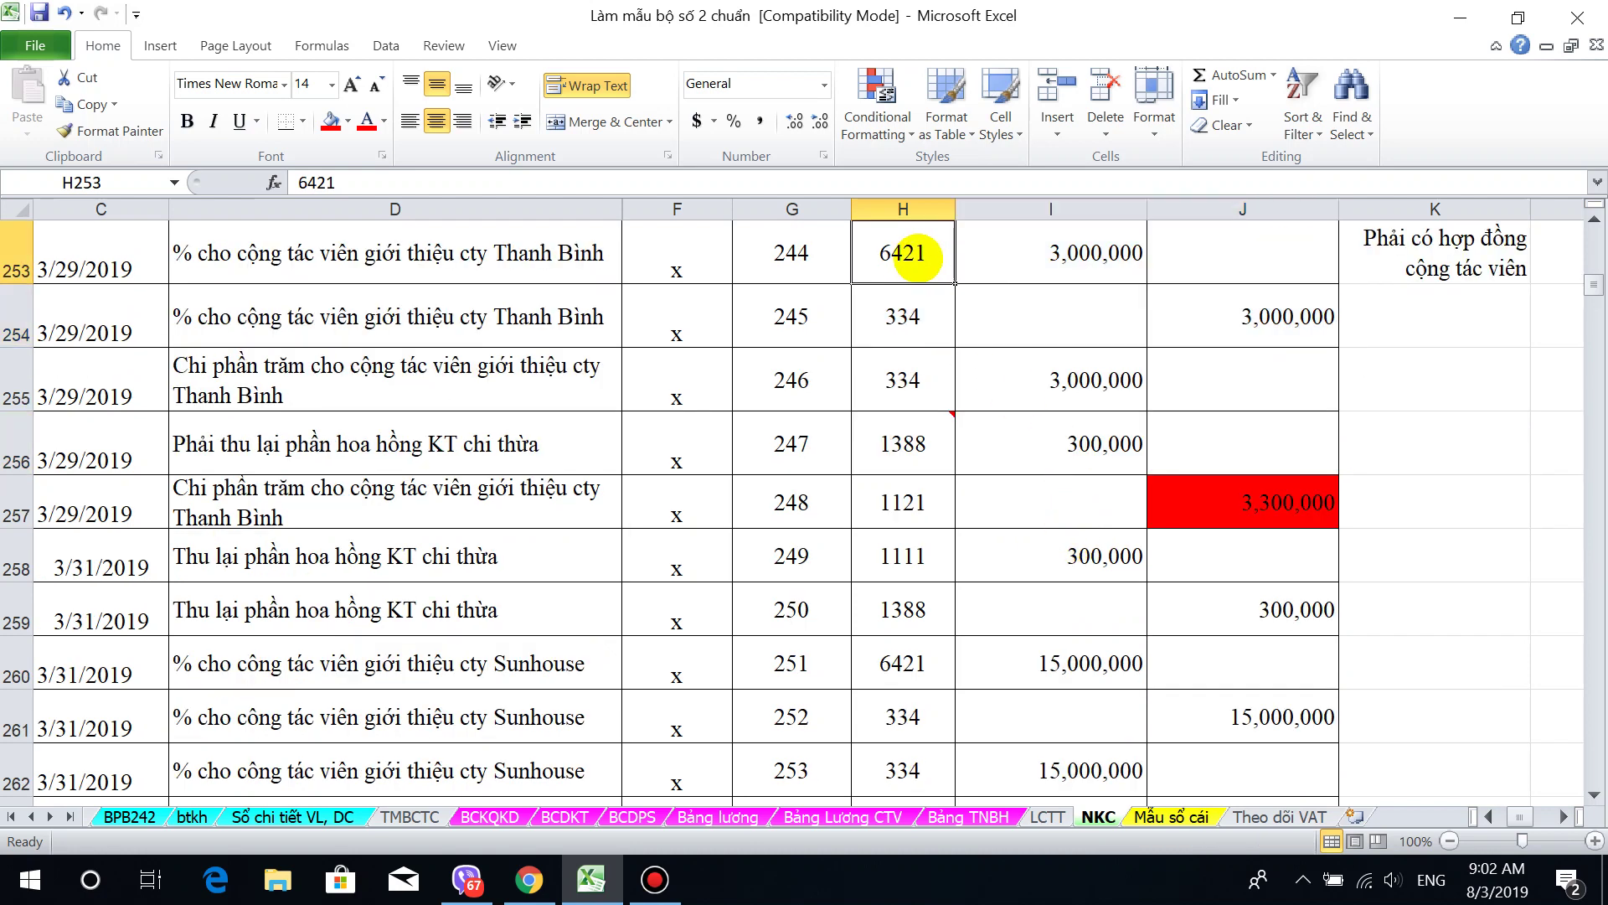
{"action": "left_click_drag", "start_coordinate": [910, 254], "coordinate": [1264, 325]}
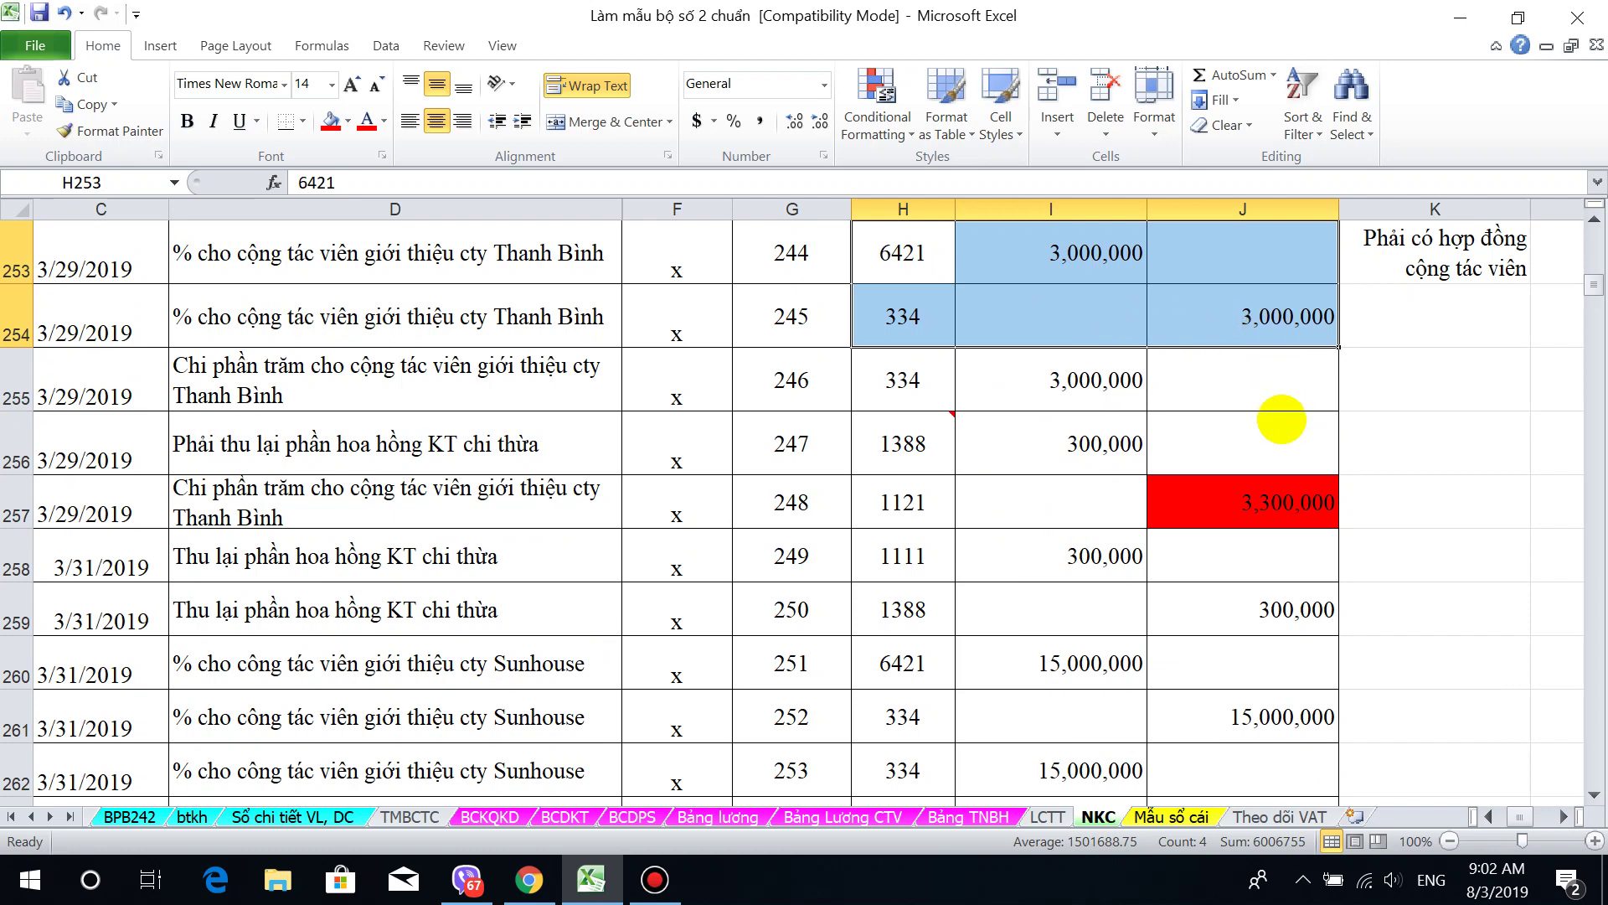
Step: Examine the Thanh Bình commission payment entry in rows 255 to 257, including the overpayment receivable on account 1388 in row 256
{"action": "left_click", "coordinate": [1173, 503]}
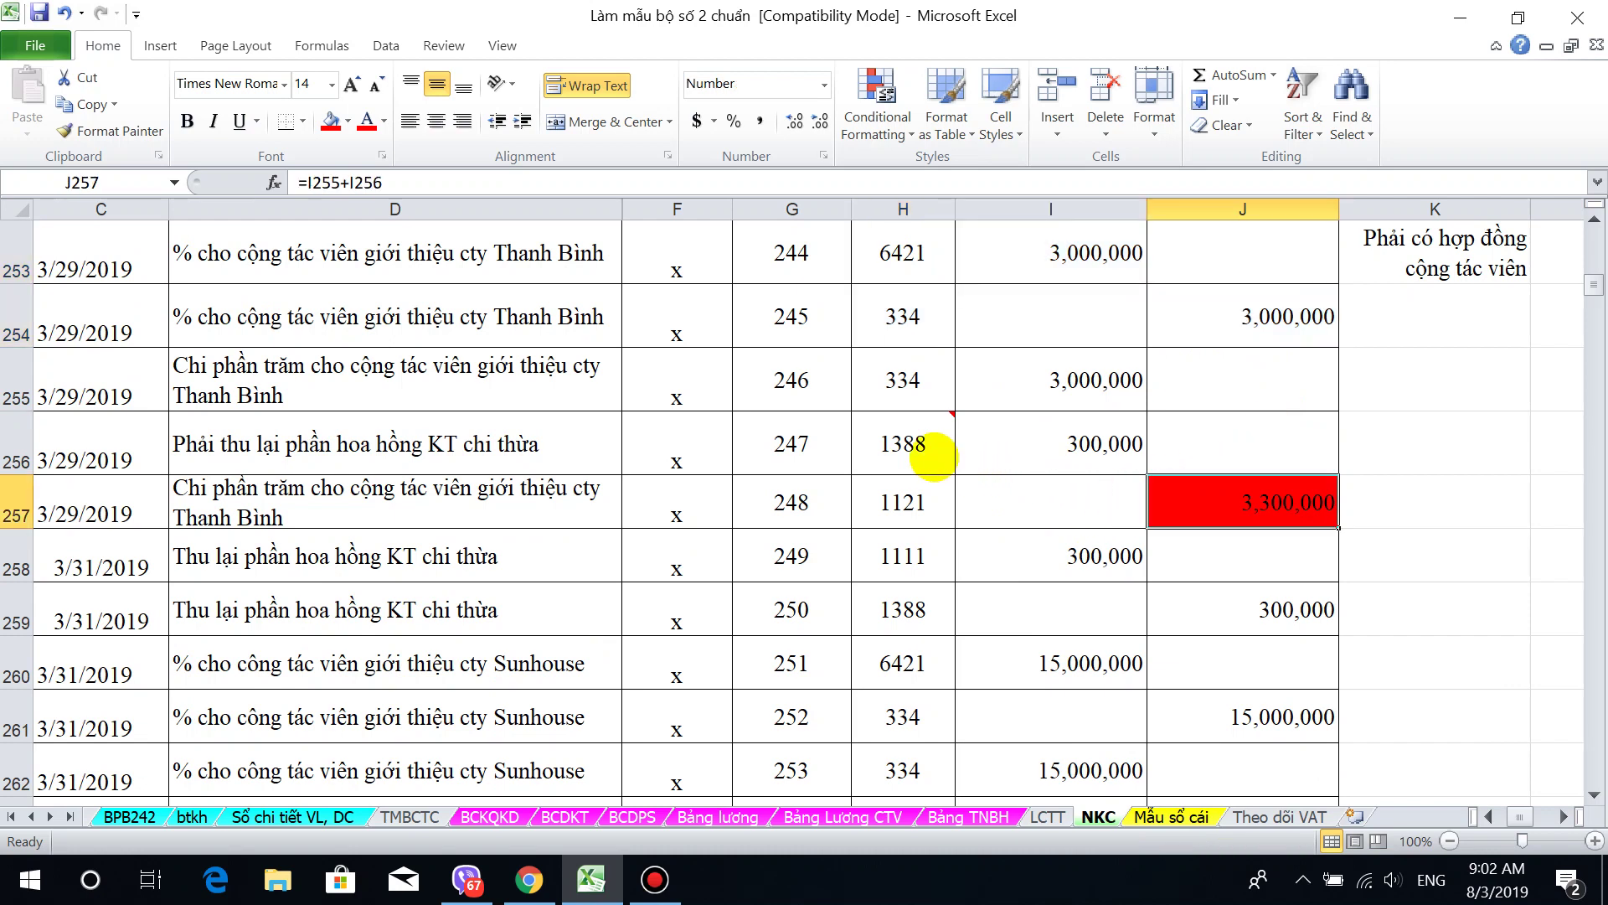
{"action": "left_click", "coordinate": [921, 453]}
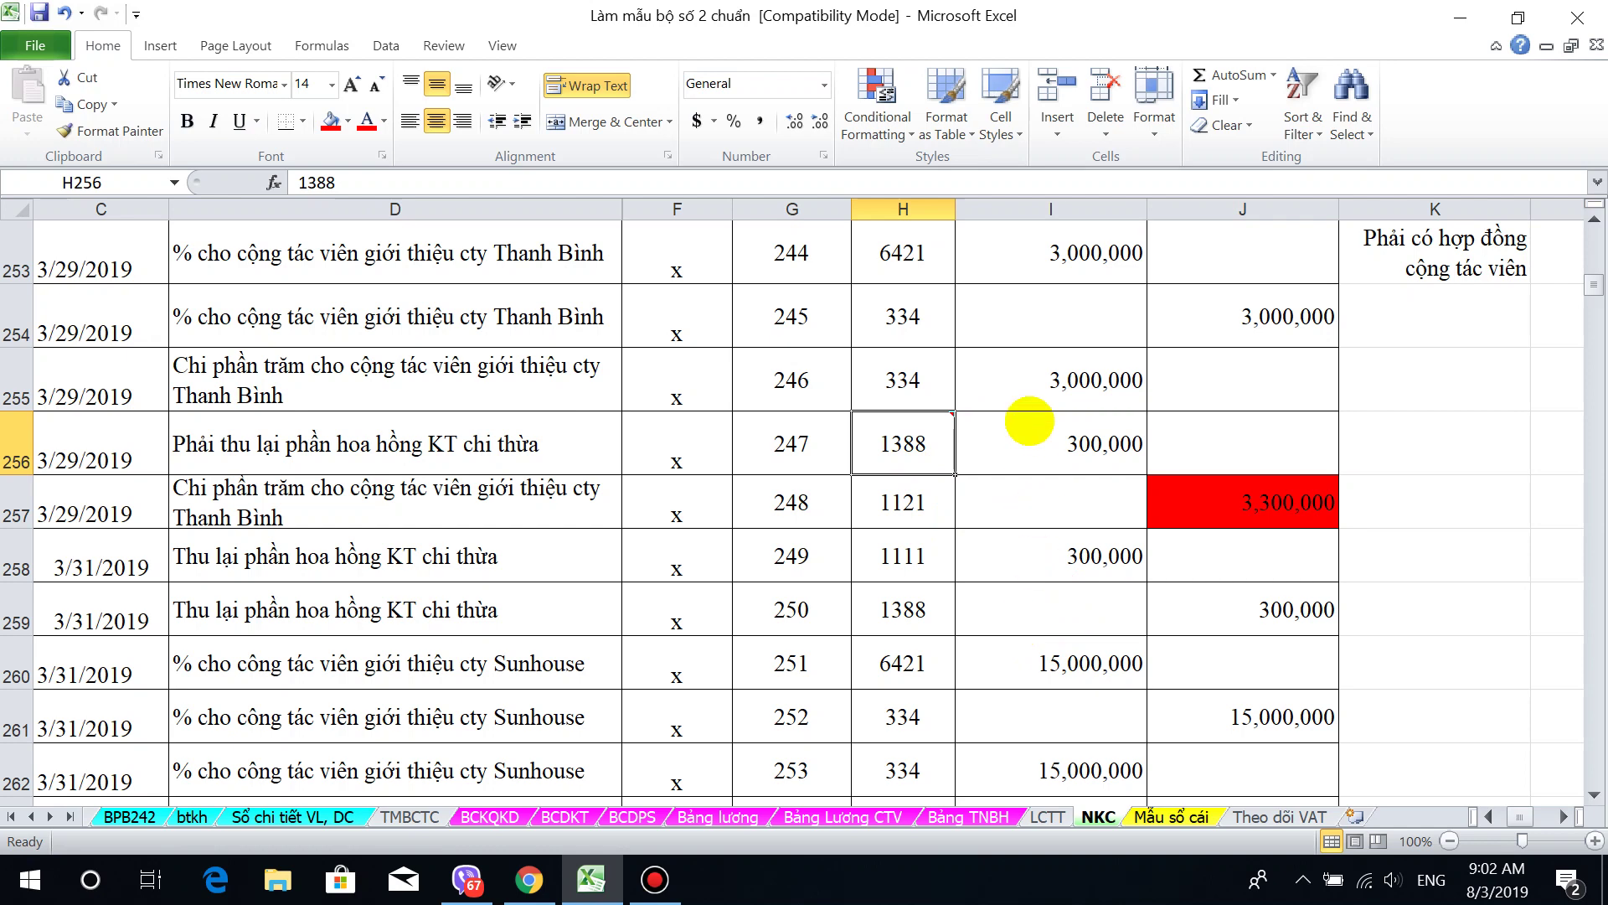
{"action": "left_click", "coordinate": [922, 392]}
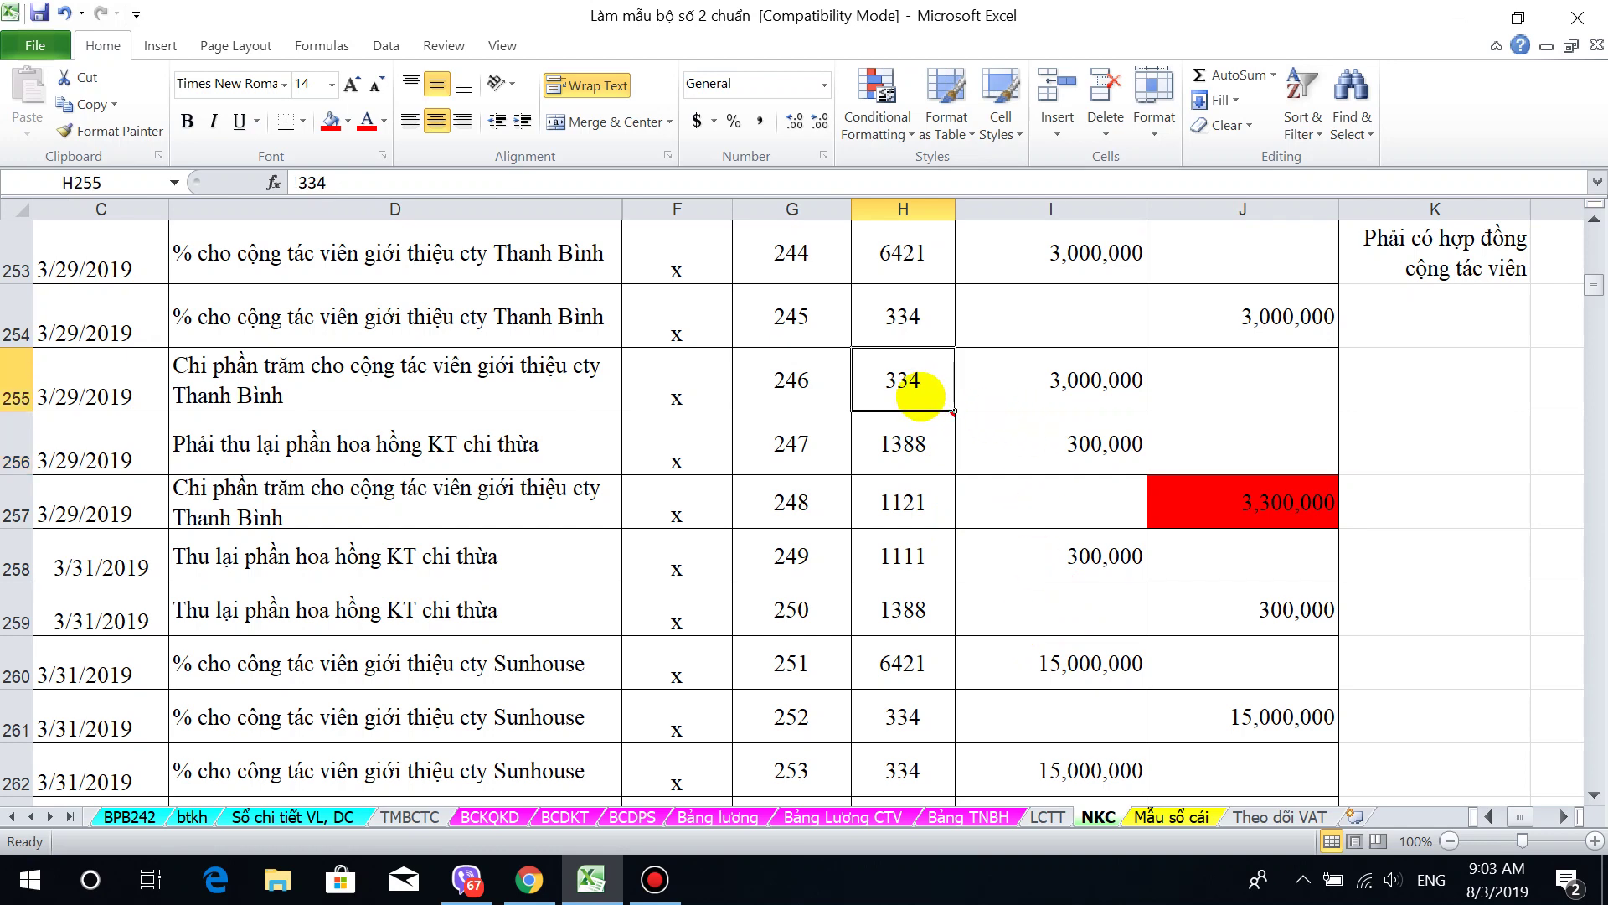
{"action": "left_click_drag", "start_coordinate": [921, 392], "coordinate": [1170, 485]}
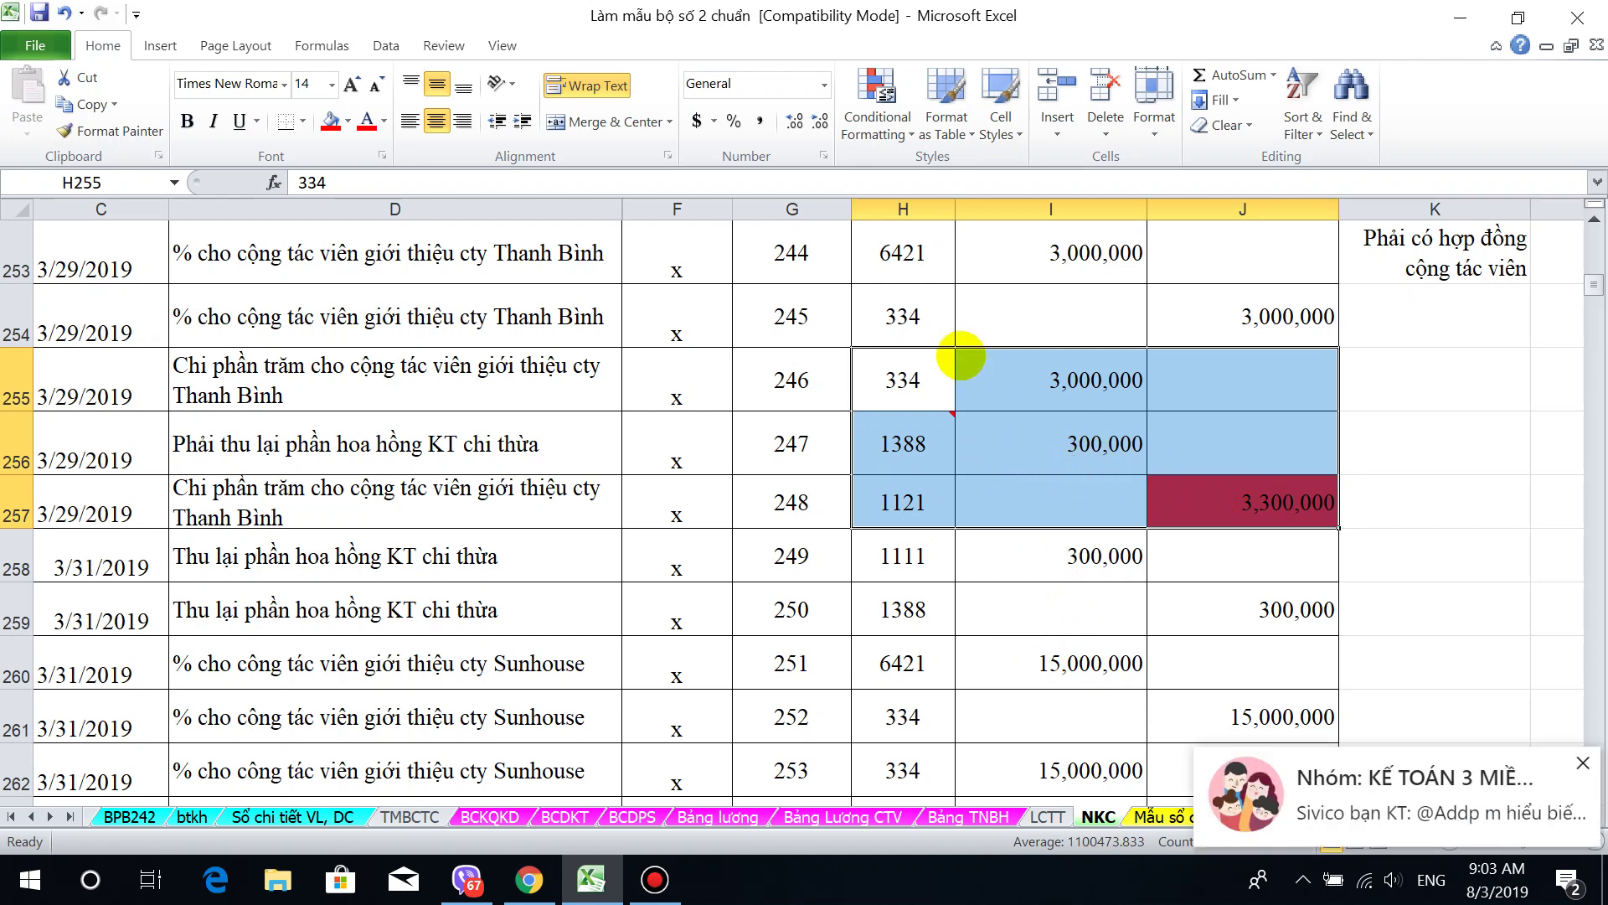
{"action": "left_click_drag", "start_coordinate": [922, 252], "coordinate": [1188, 314]}
{"action": "left_click_drag", "start_coordinate": [926, 385], "coordinate": [1202, 490]}
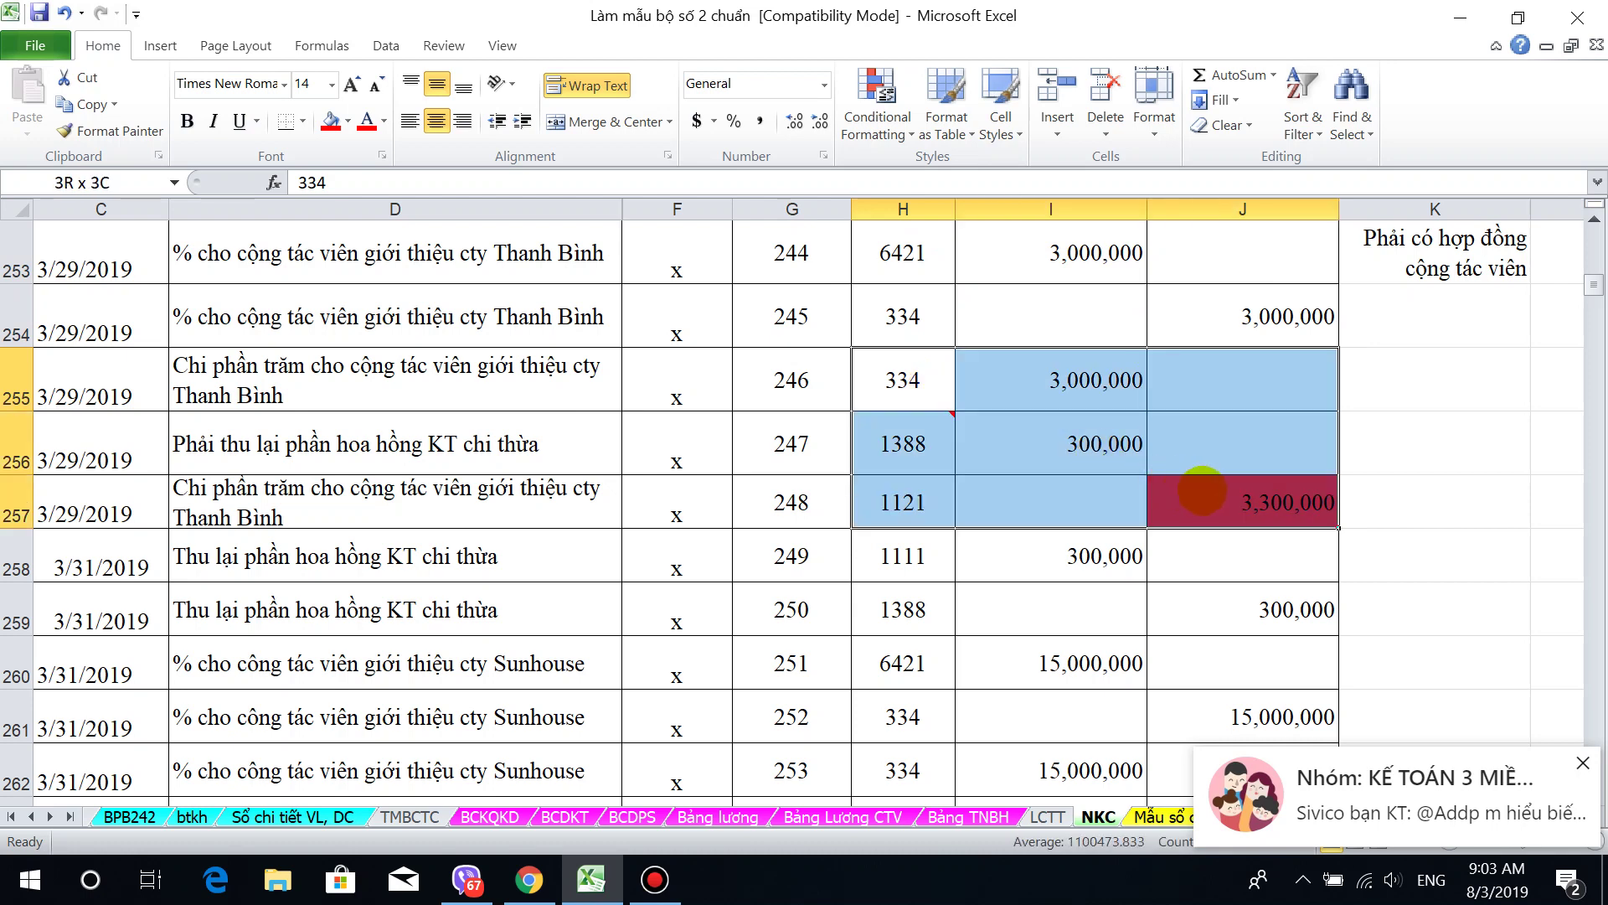
{"action": "left_click", "coordinate": [912, 437]}
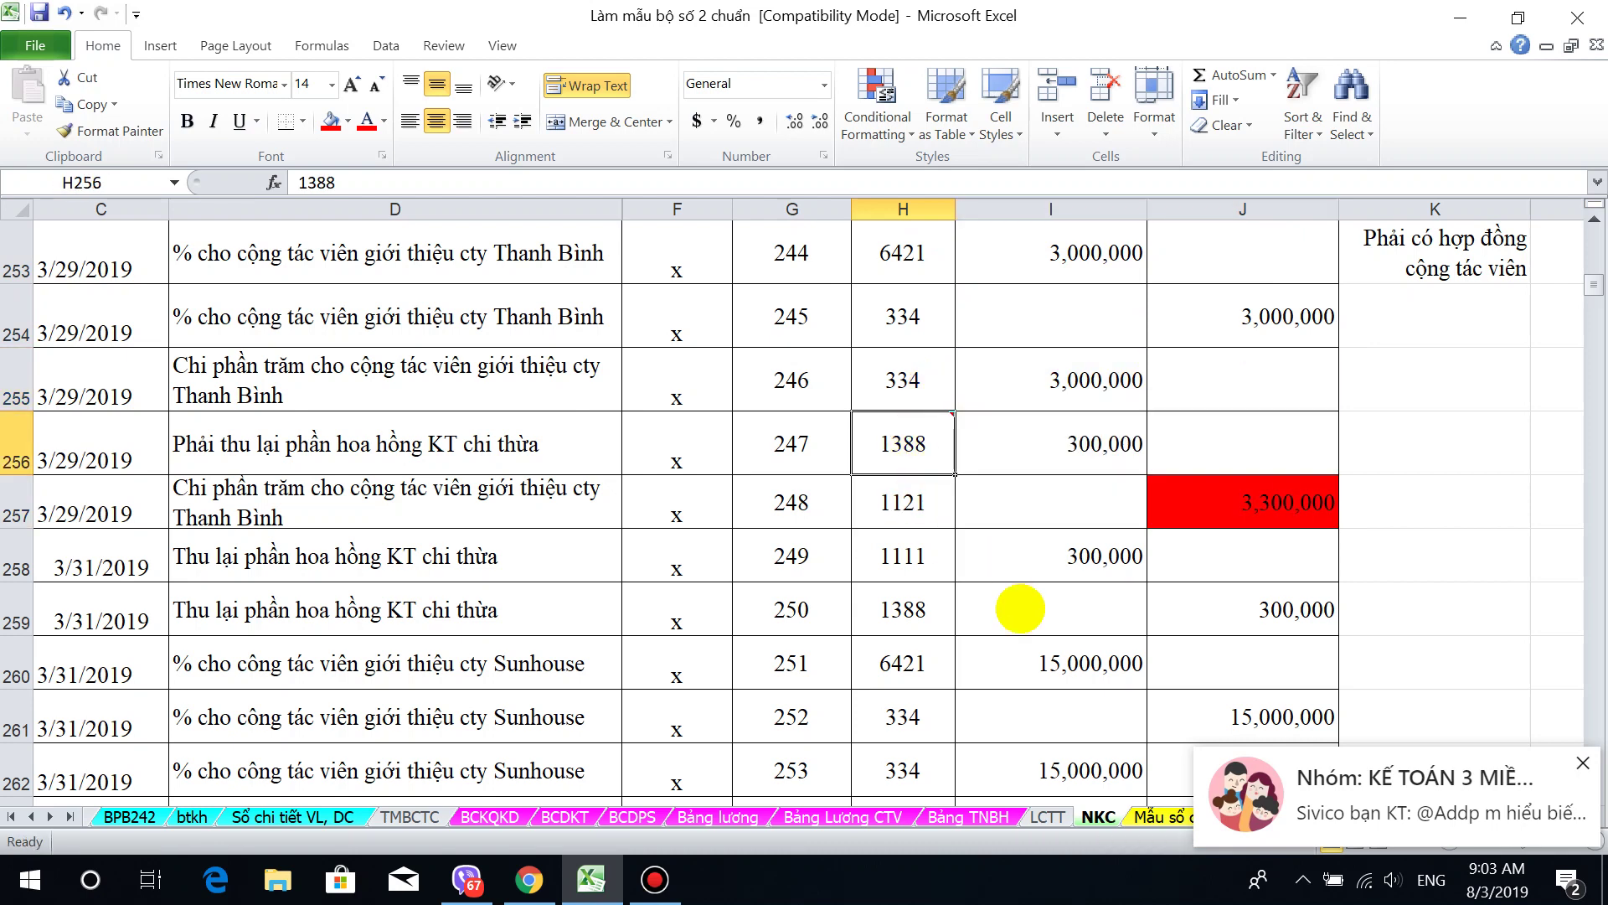
{"action": "left_click_drag", "start_coordinate": [903, 461], "coordinate": [1117, 466]}
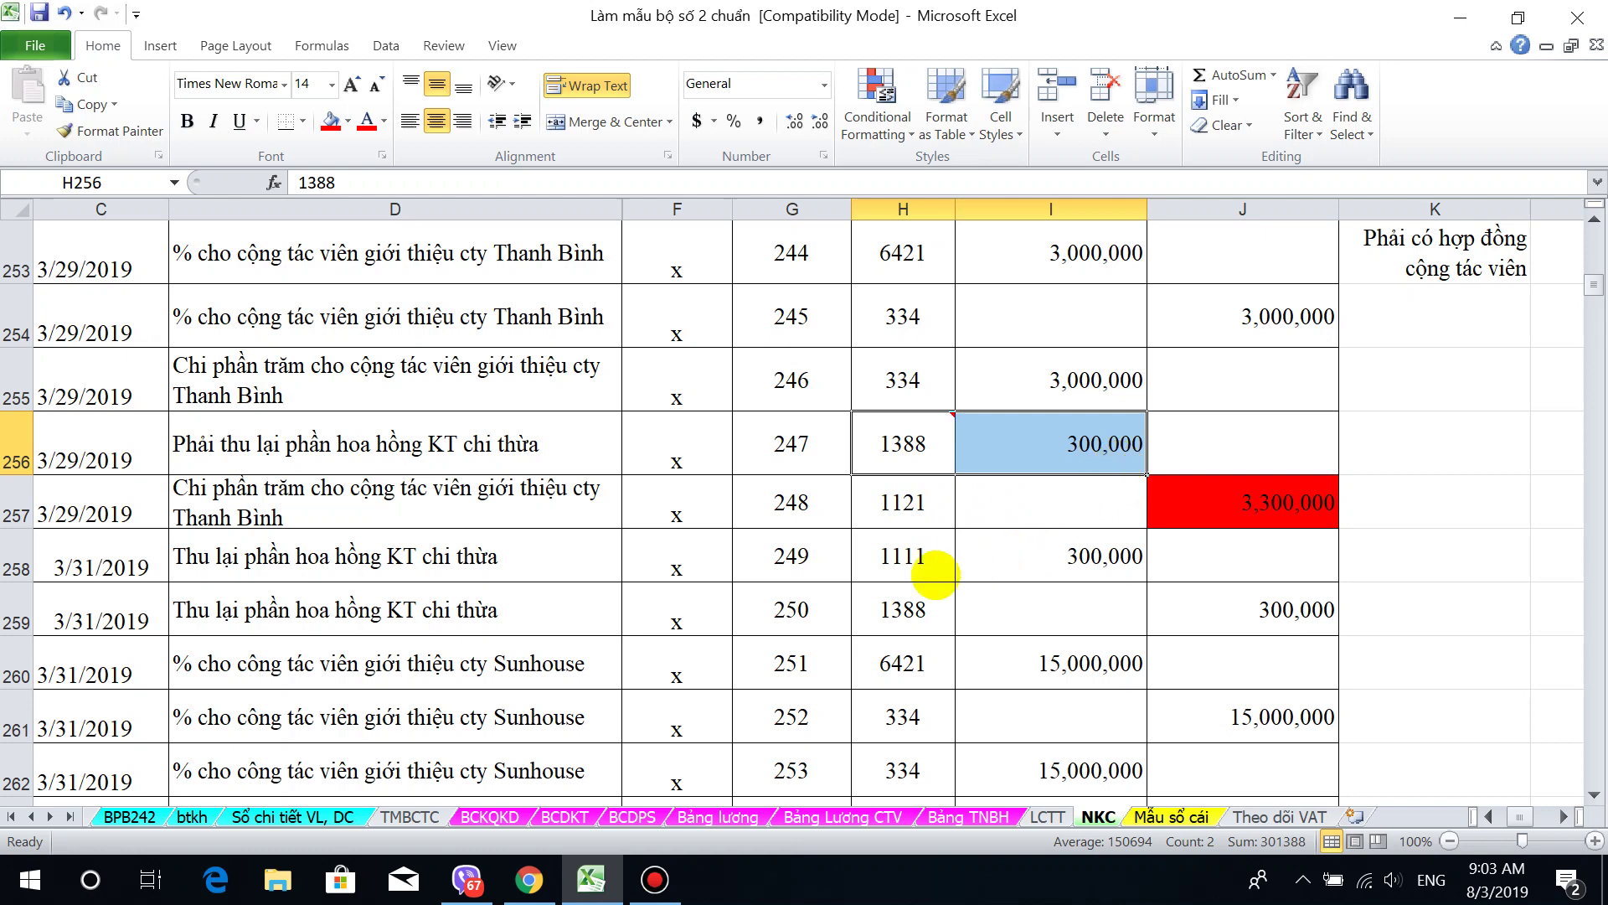
Step: Examine the Thanh Bình overpayment recovery in rows 258 and 259, along with the complete set of related entries in H253:J259
{"action": "left_click_drag", "start_coordinate": [922, 569], "coordinate": [1190, 597]}
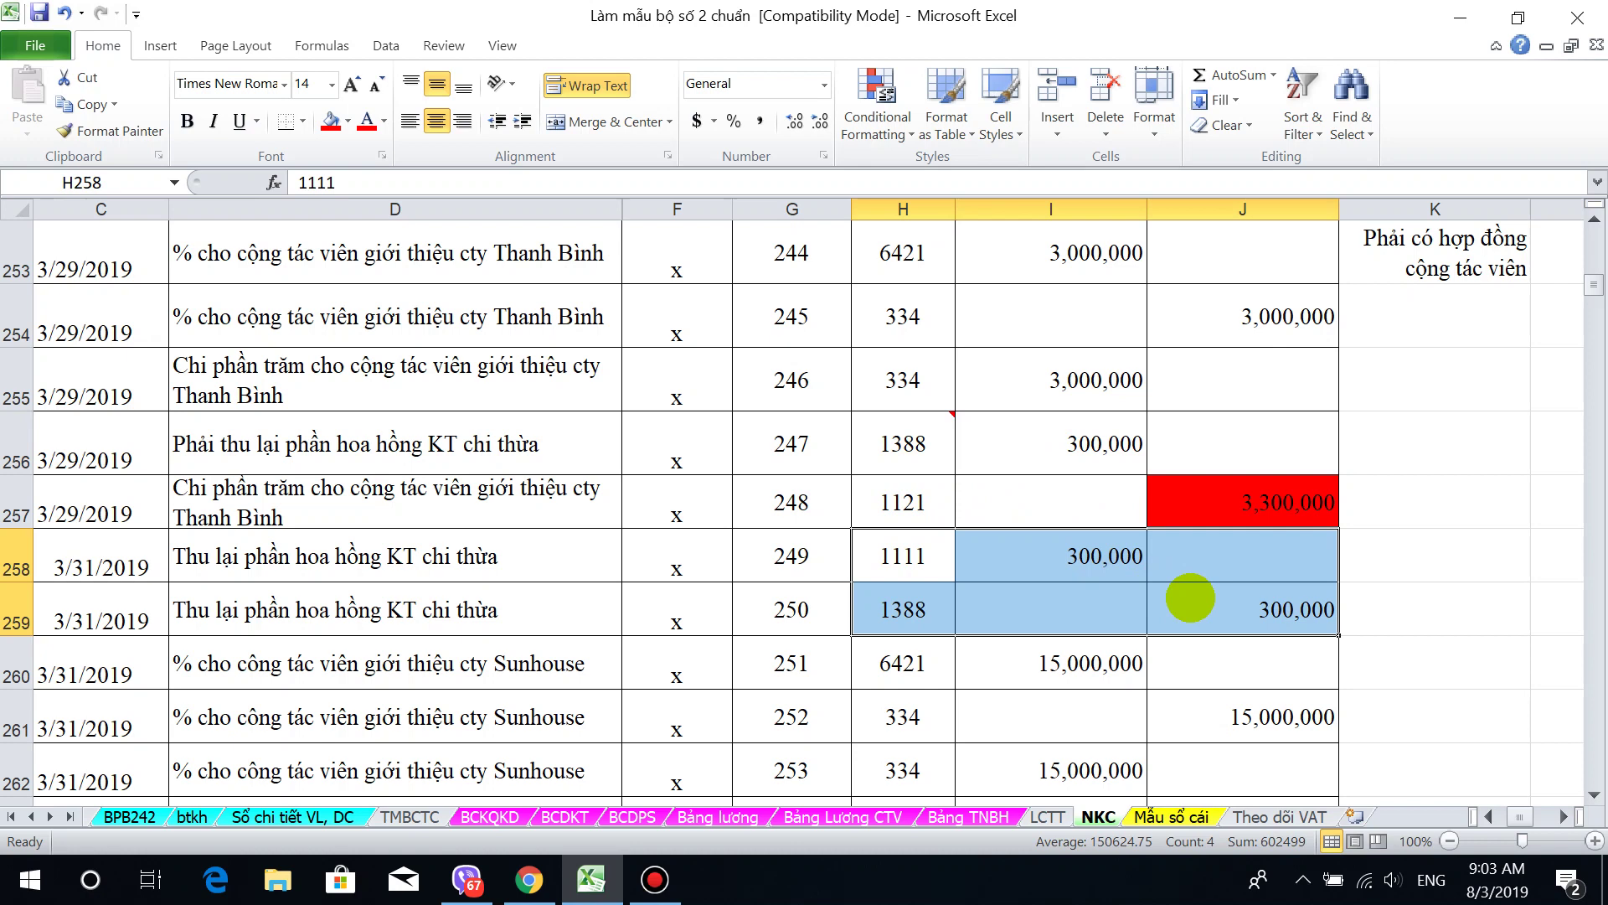
{"action": "left_click_drag", "start_coordinate": [922, 561], "coordinate": [1269, 617]}
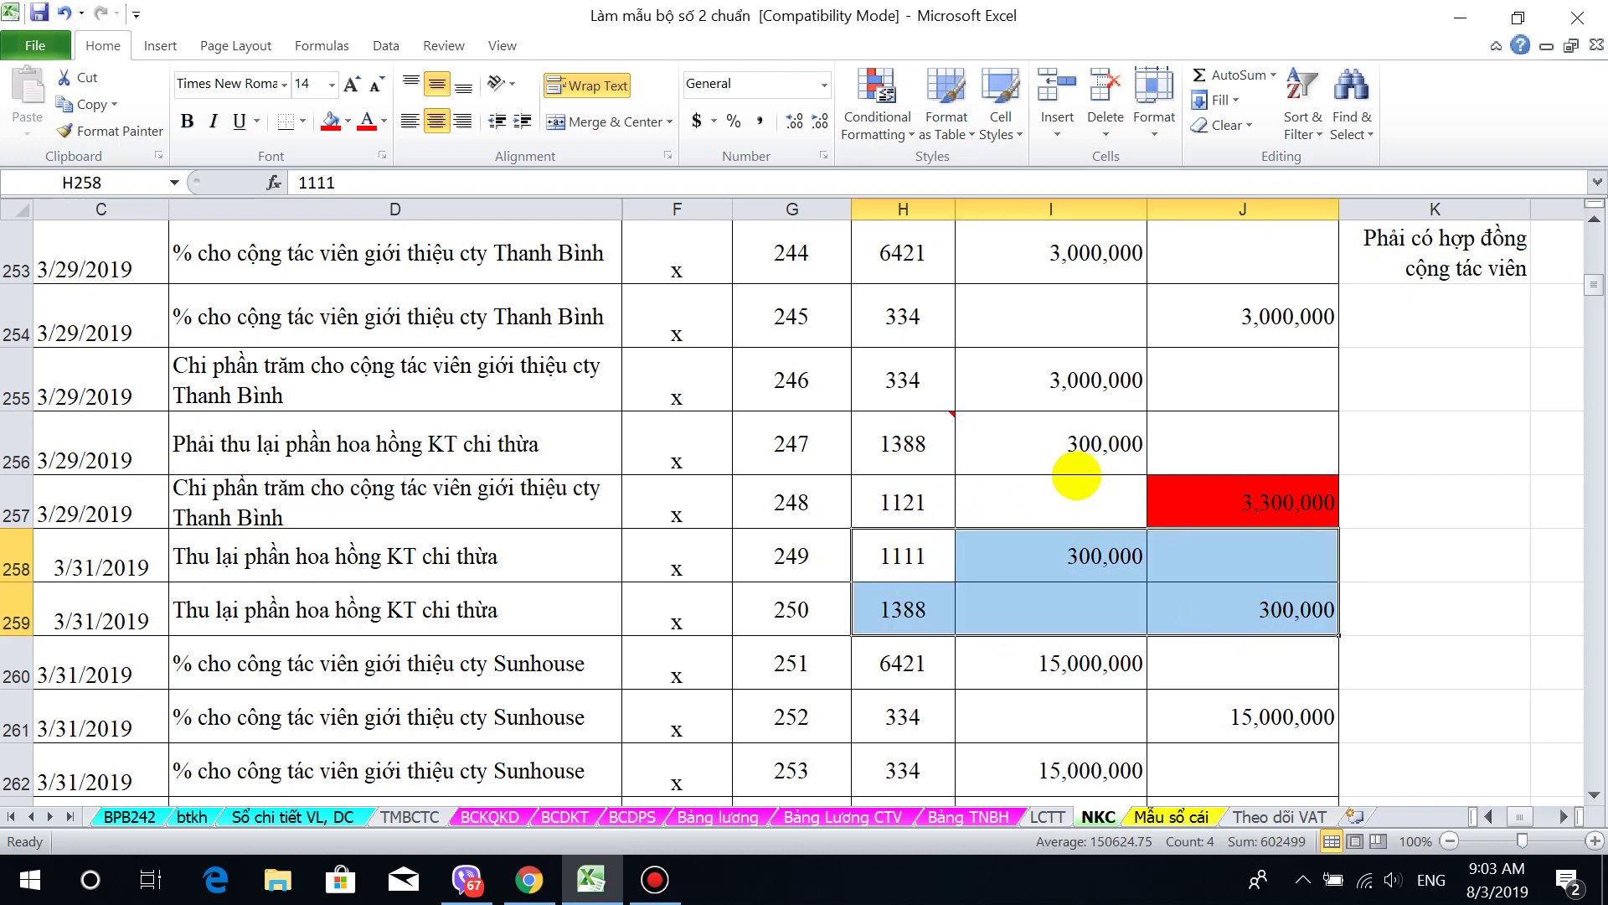
{"action": "left_click_drag", "start_coordinate": [903, 255], "coordinate": [1248, 634]}
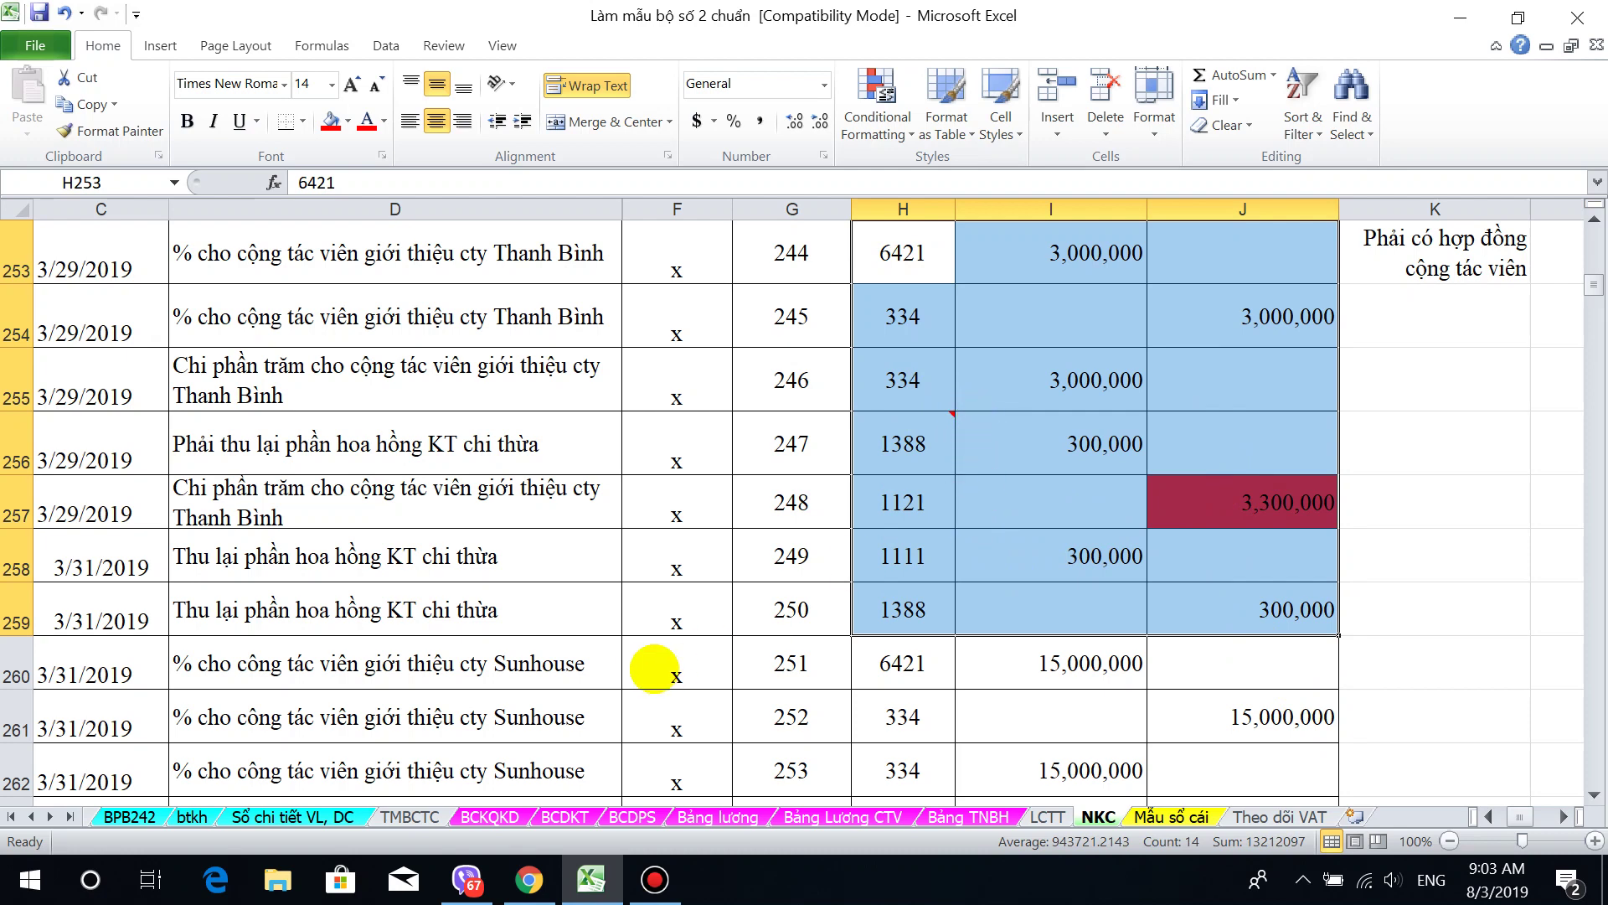
Step: Locate the Sunhouse commission entries from row 260, check the red payment in J264, and select the whole block H260:J266
{"action": "left_click", "coordinate": [593, 677]}
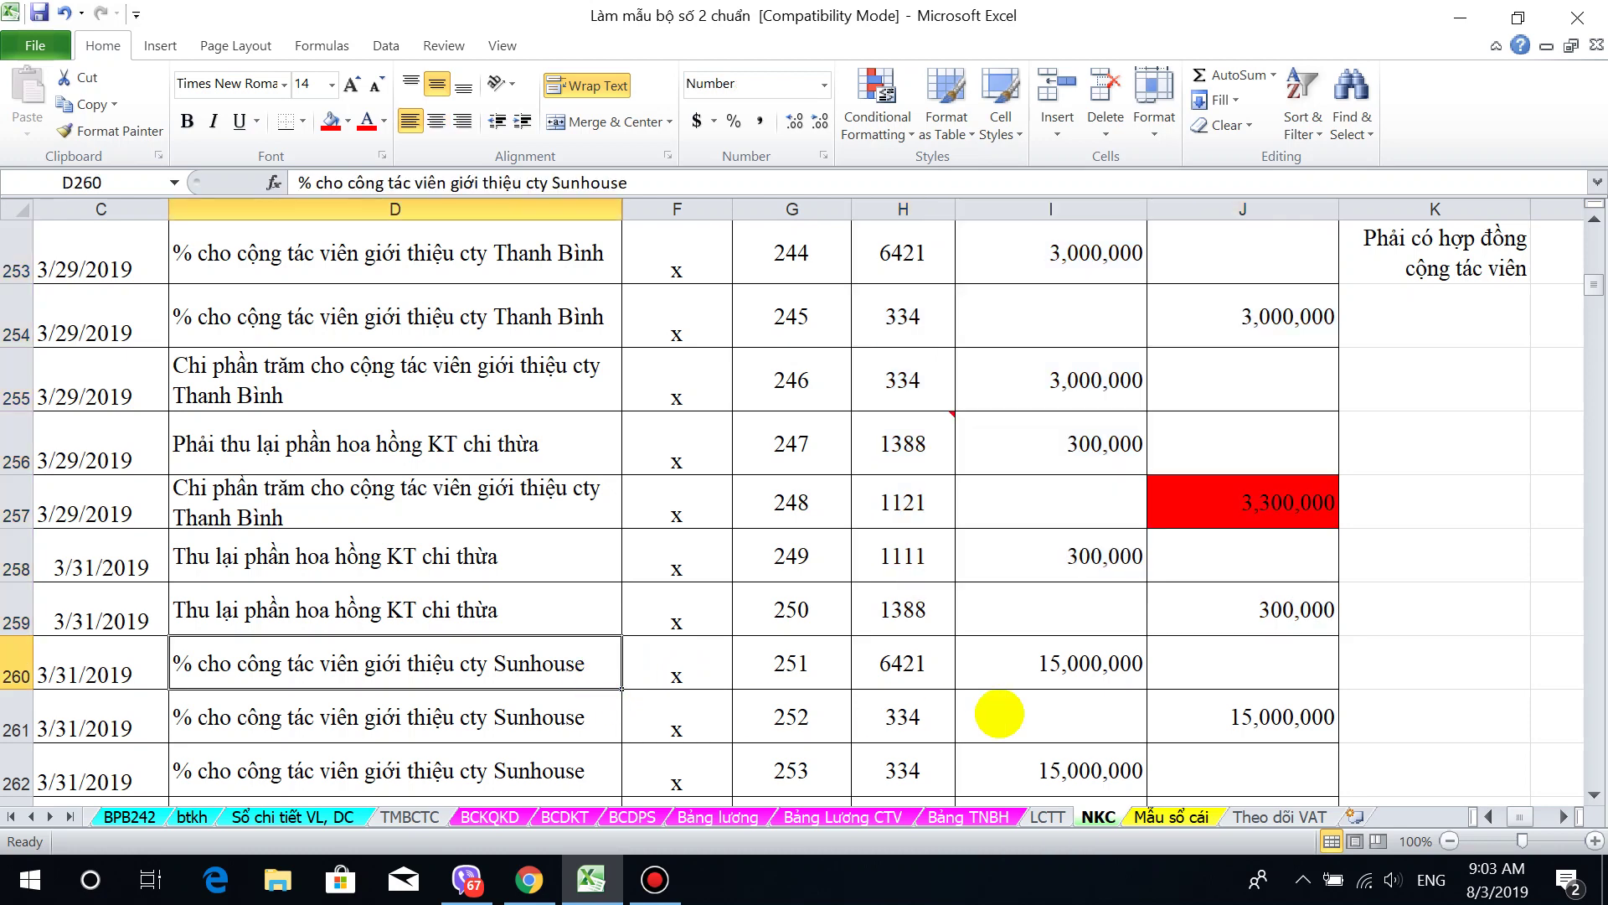
{"action": "scroll", "coordinate": [998, 715], "scroll_direction": "down", "scroll_amount": 1}
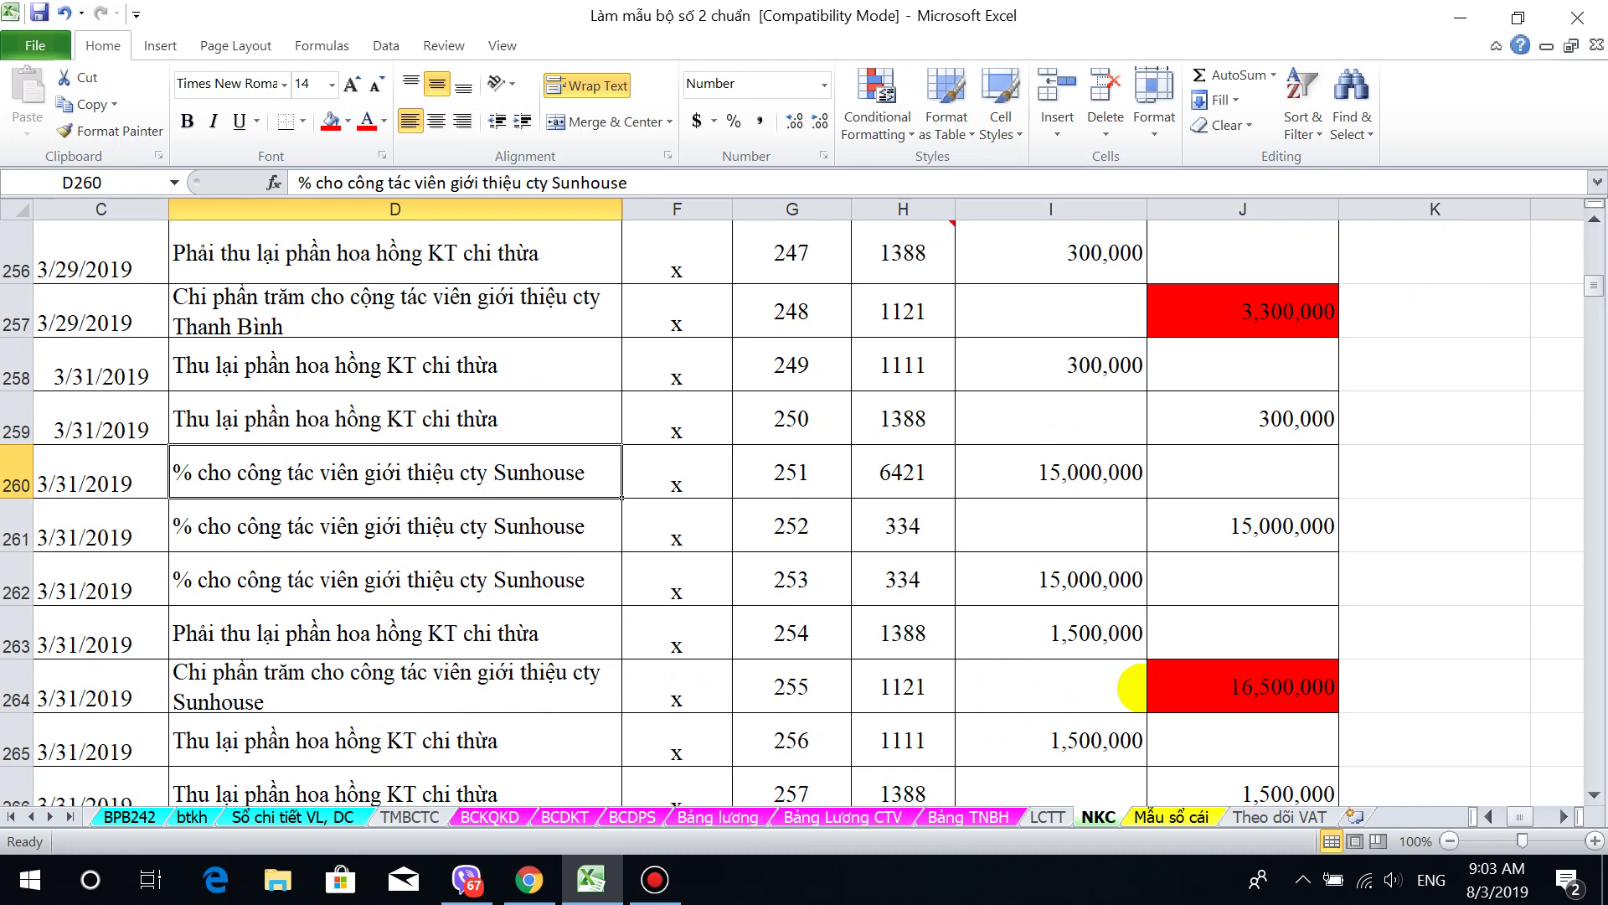
{"action": "scroll", "coordinate": [1180, 649], "scroll_direction": "down", "scroll_amount": 1}
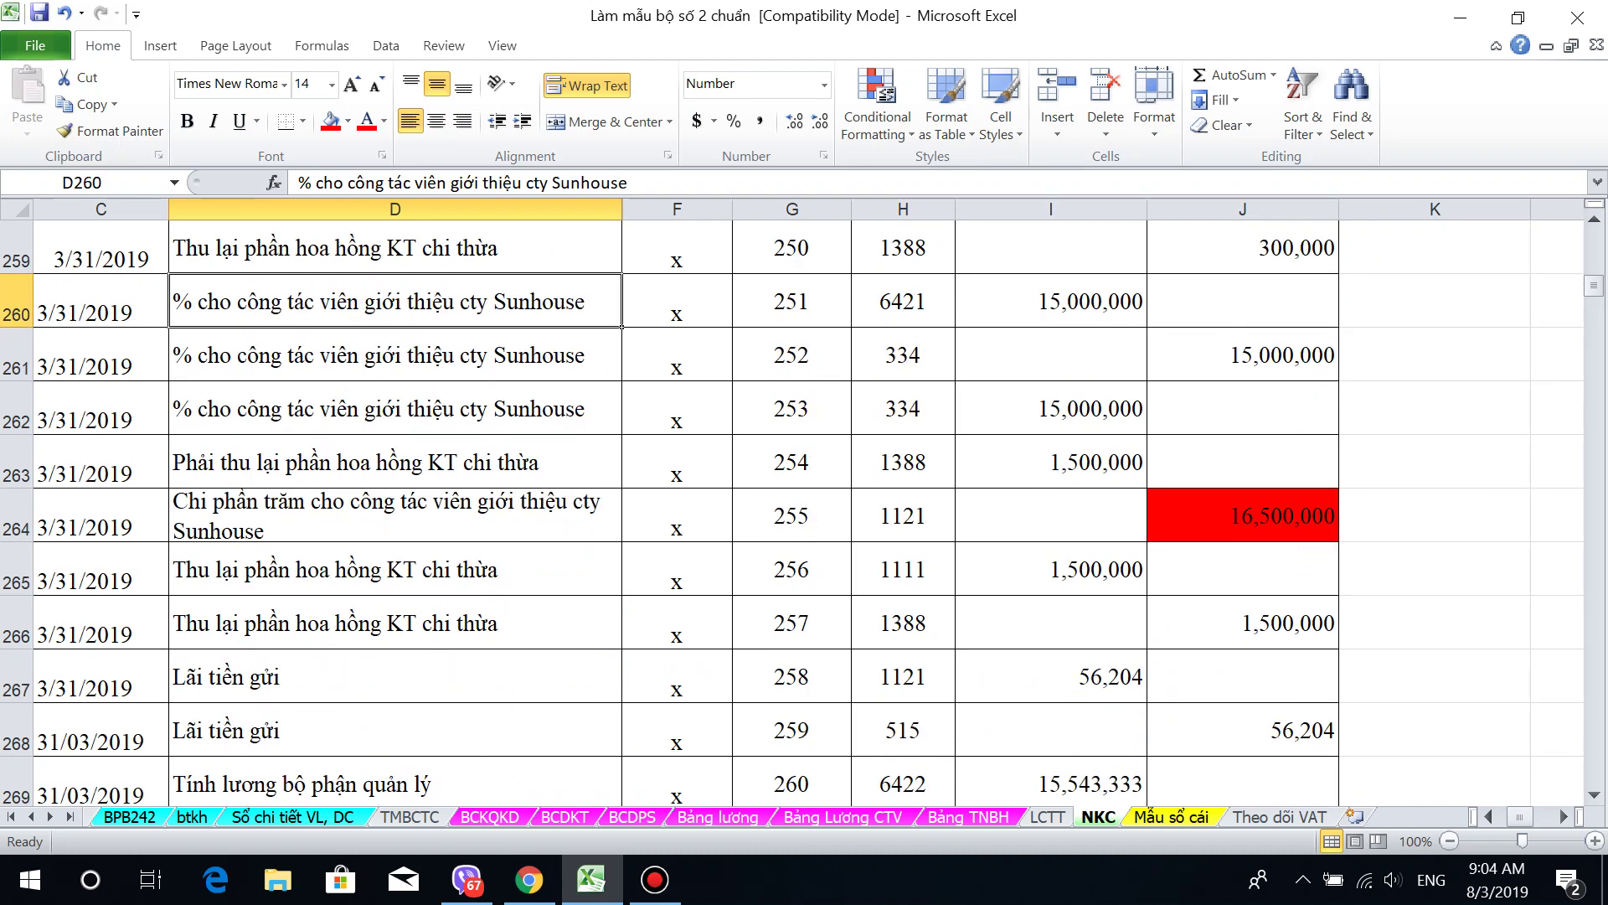
{"action": "left_click", "coordinate": [1325, 536]}
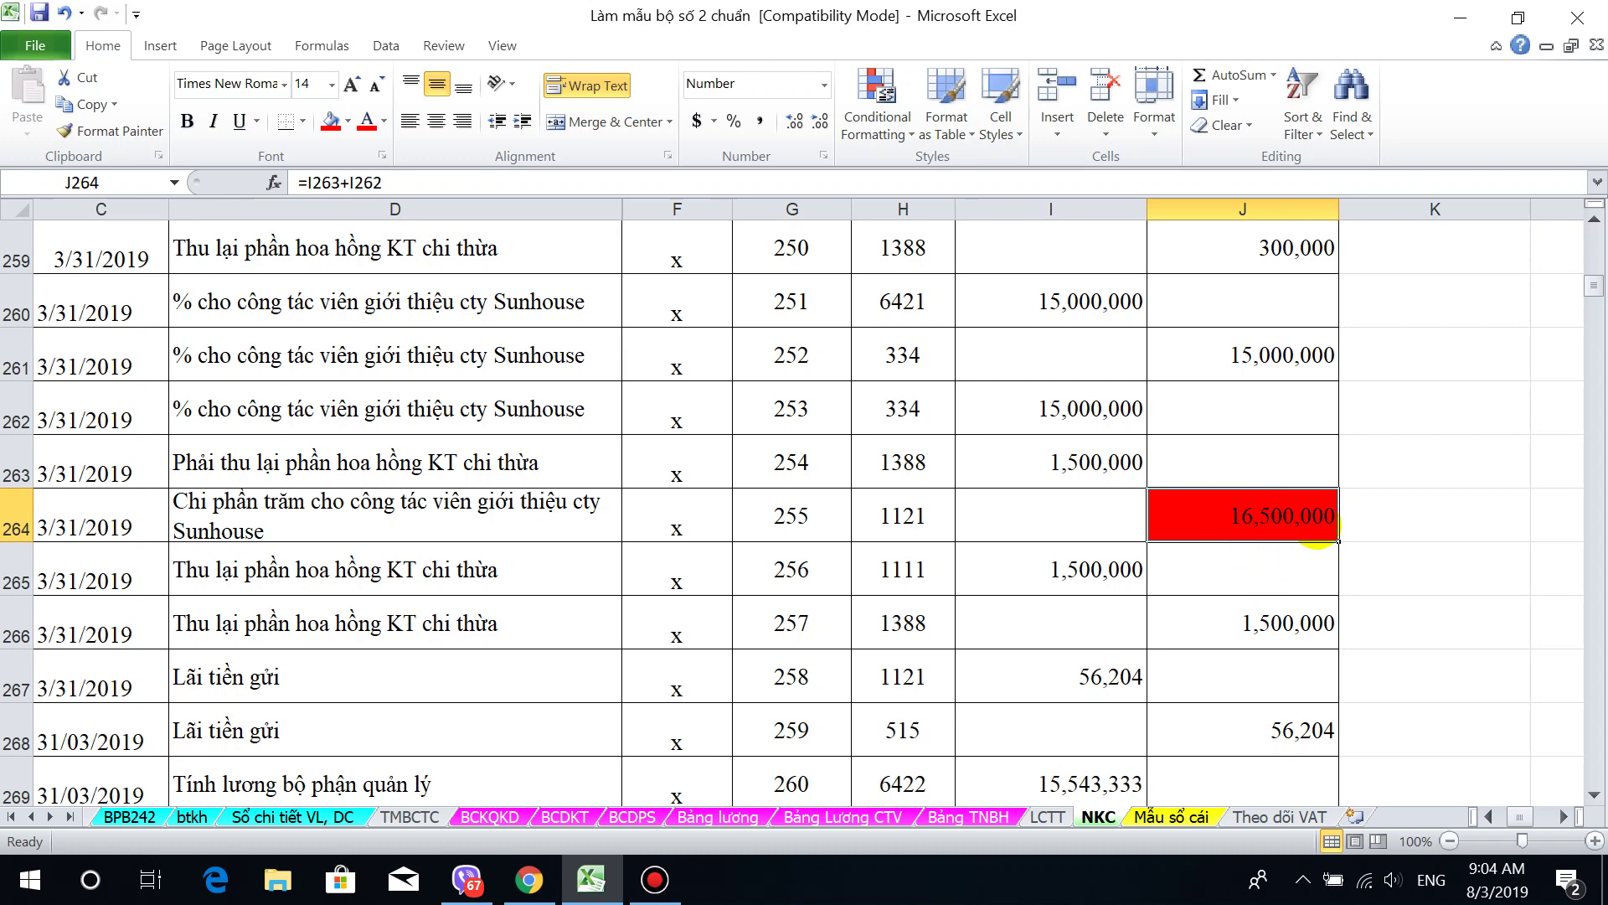
{"action": "left_click_drag", "start_coordinate": [903, 306], "coordinate": [1240, 616]}
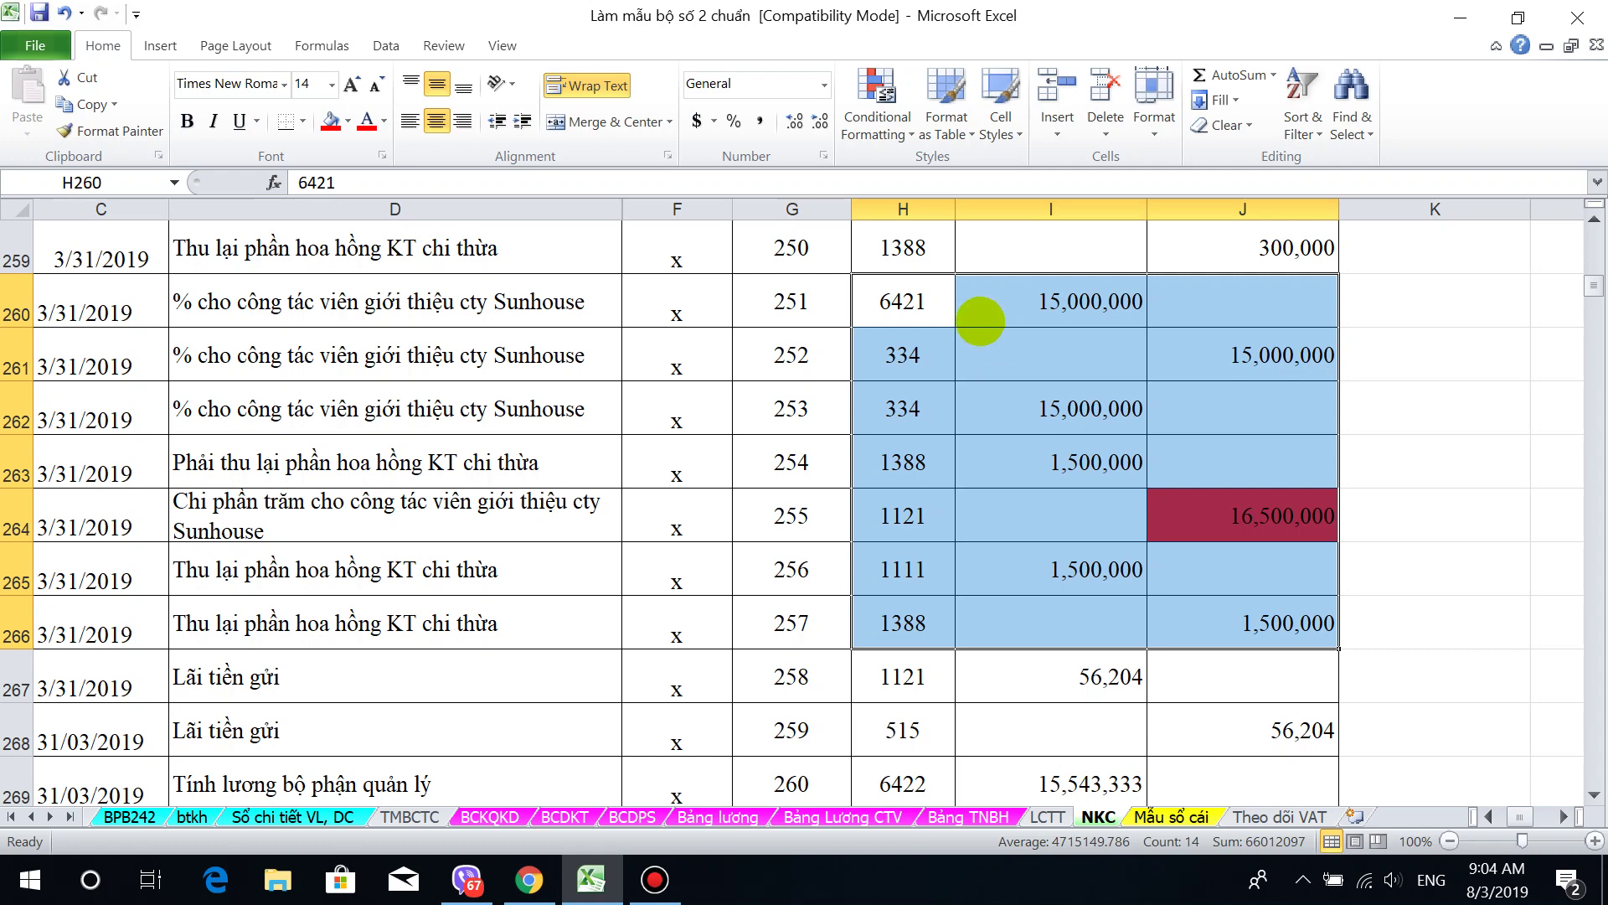
Step: Examine the Sunhouse expense, payment and overpayment lines in rows 260 to 263, and reselect the full entry block H260:J266
{"action": "left_click_drag", "start_coordinate": [929, 303], "coordinate": [1216, 340]}
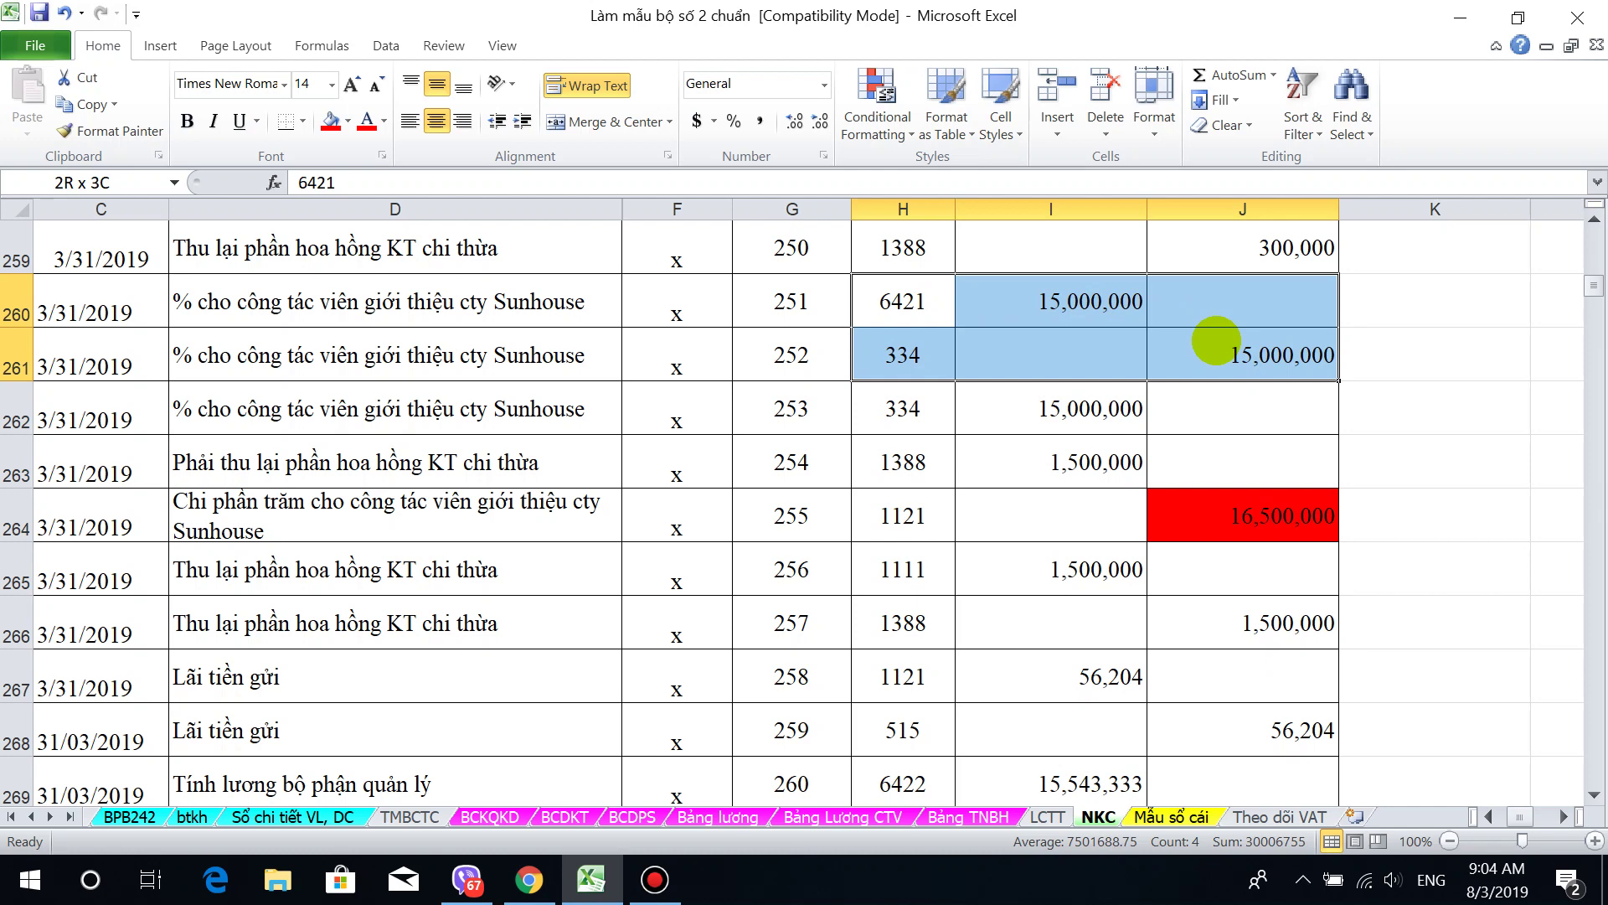
{"action": "left_click_drag", "start_coordinate": [1215, 340], "coordinate": [1216, 340]}
{"action": "left_click_drag", "start_coordinate": [940, 407], "coordinate": [1171, 412]}
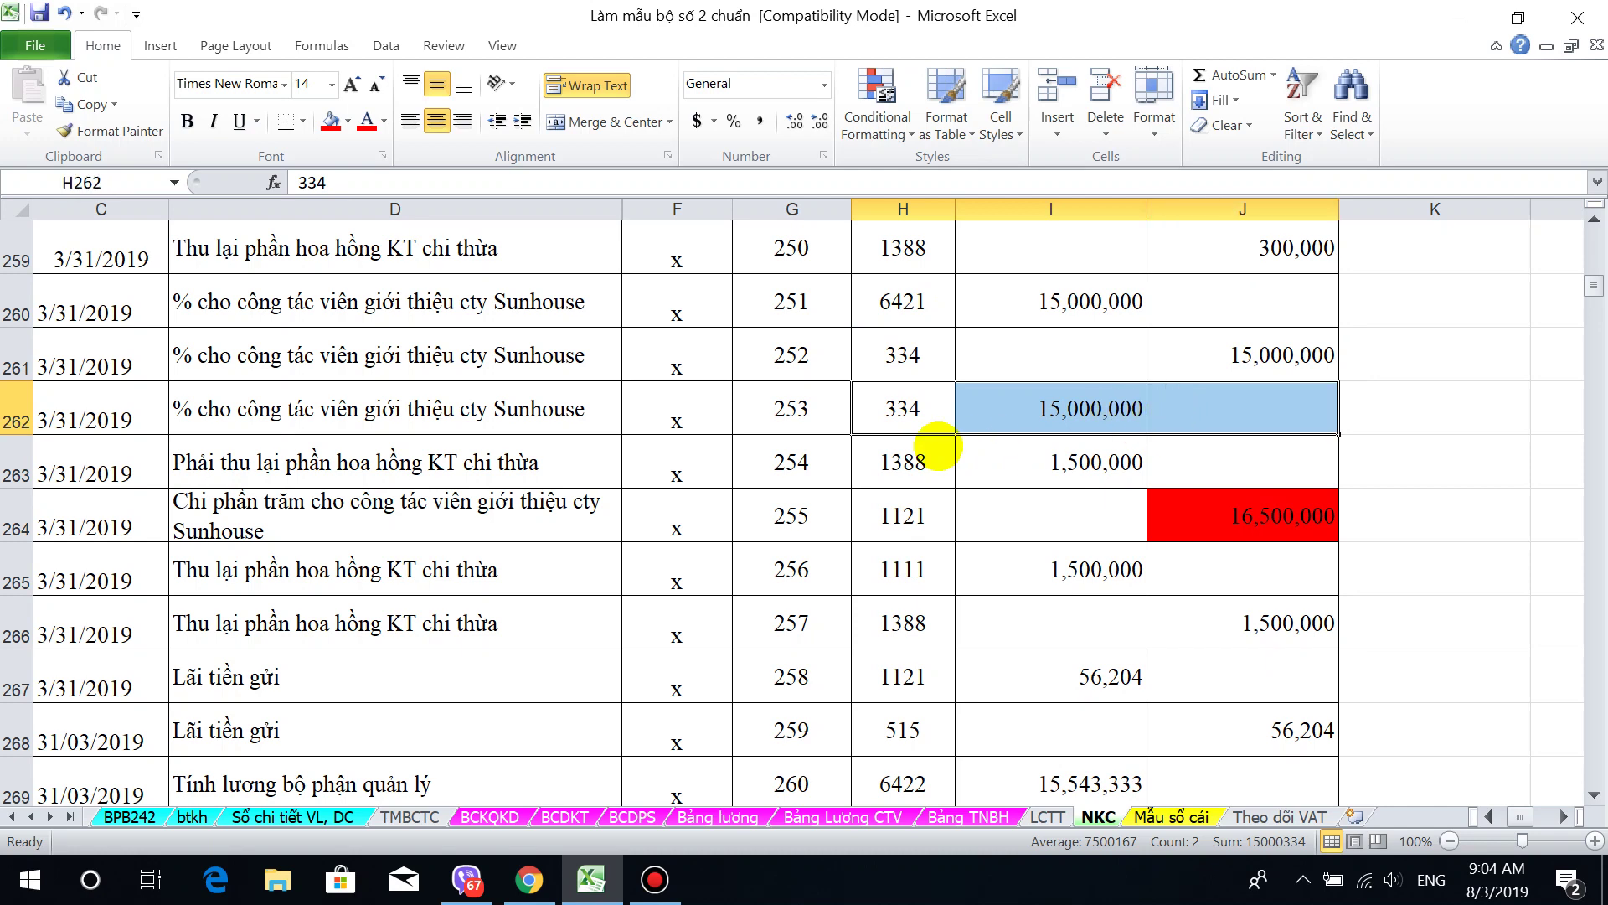
{"action": "left_click_drag", "start_coordinate": [901, 463], "coordinate": [1306, 459]}
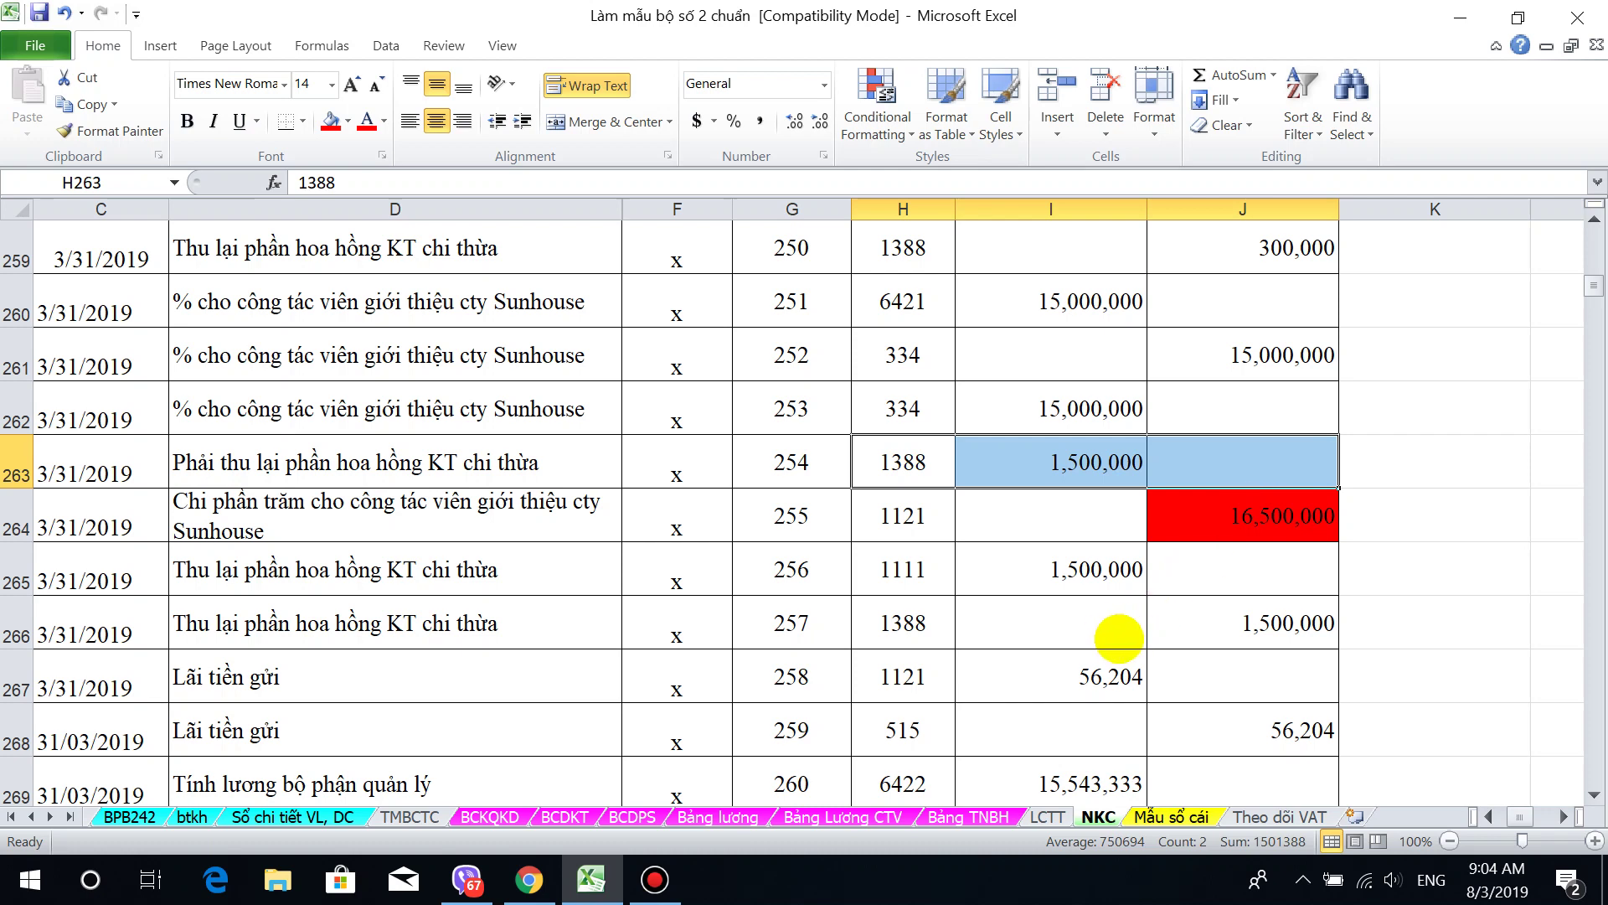
{"action": "left_click", "coordinate": [898, 306]}
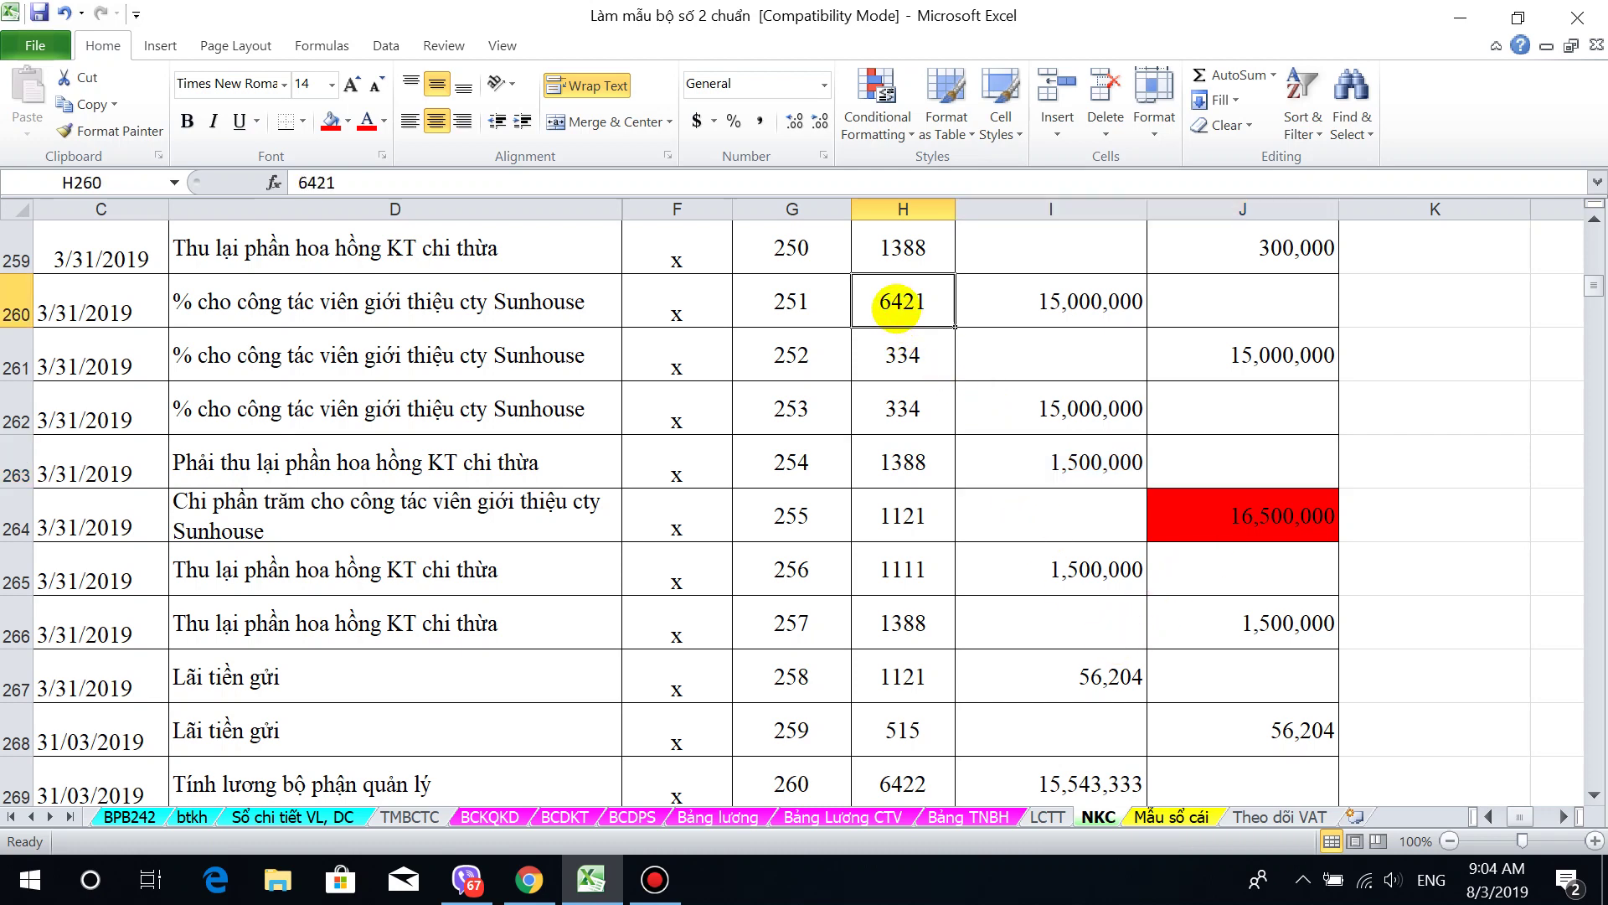
{"action": "left_click_drag", "start_coordinate": [899, 306], "coordinate": [1219, 618]}
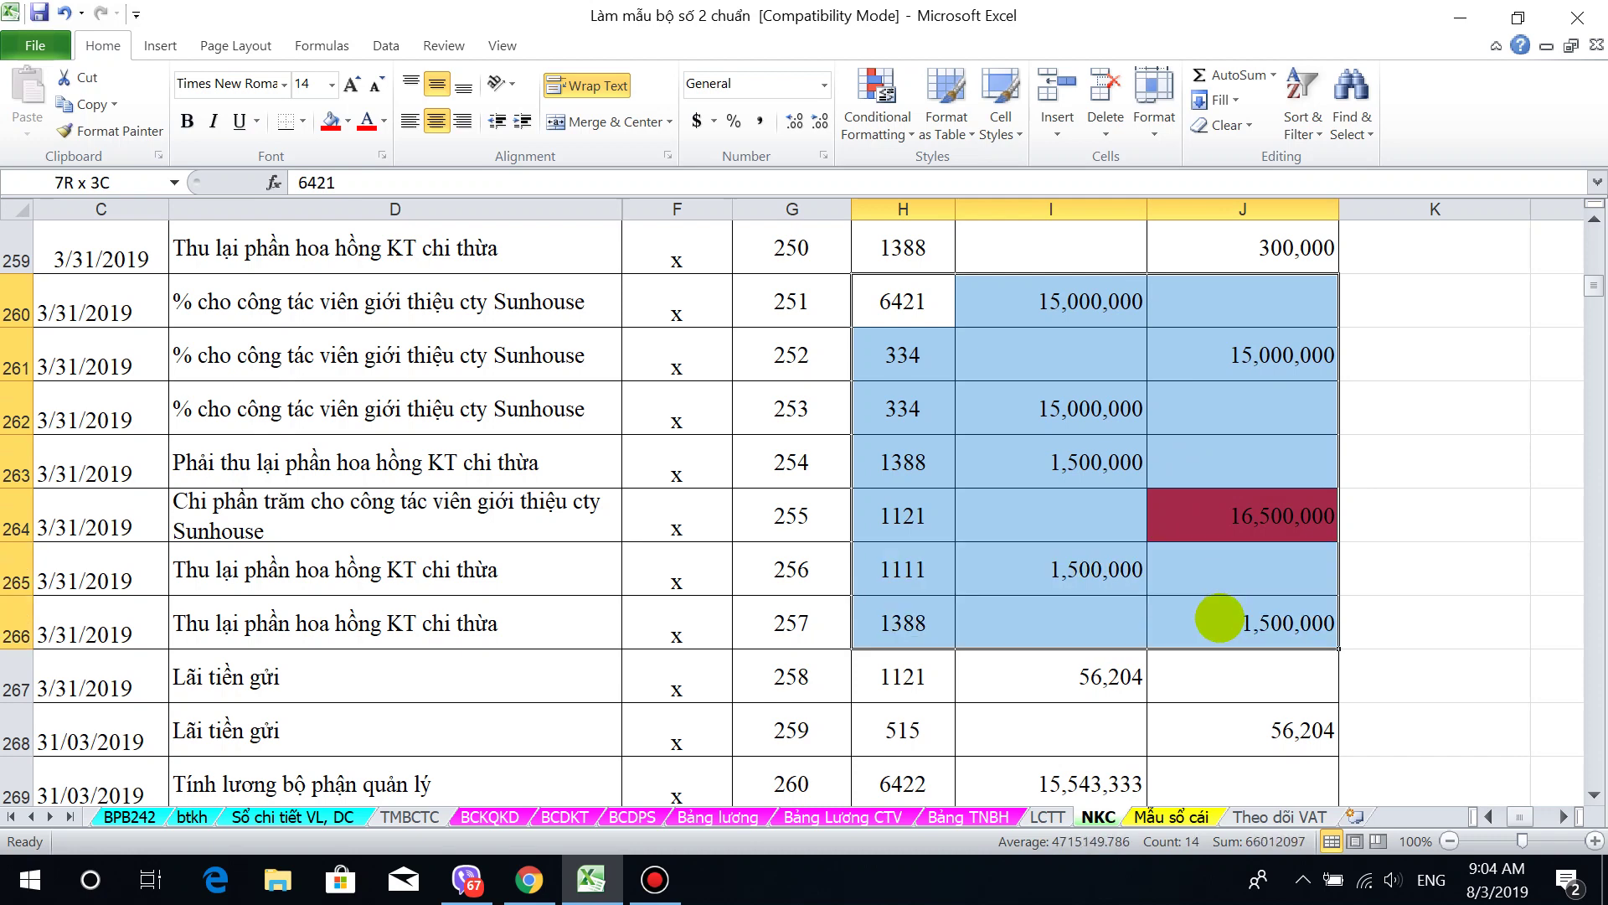
{"action": "left_click_drag", "start_coordinate": [1219, 618], "coordinate": [1220, 618]}
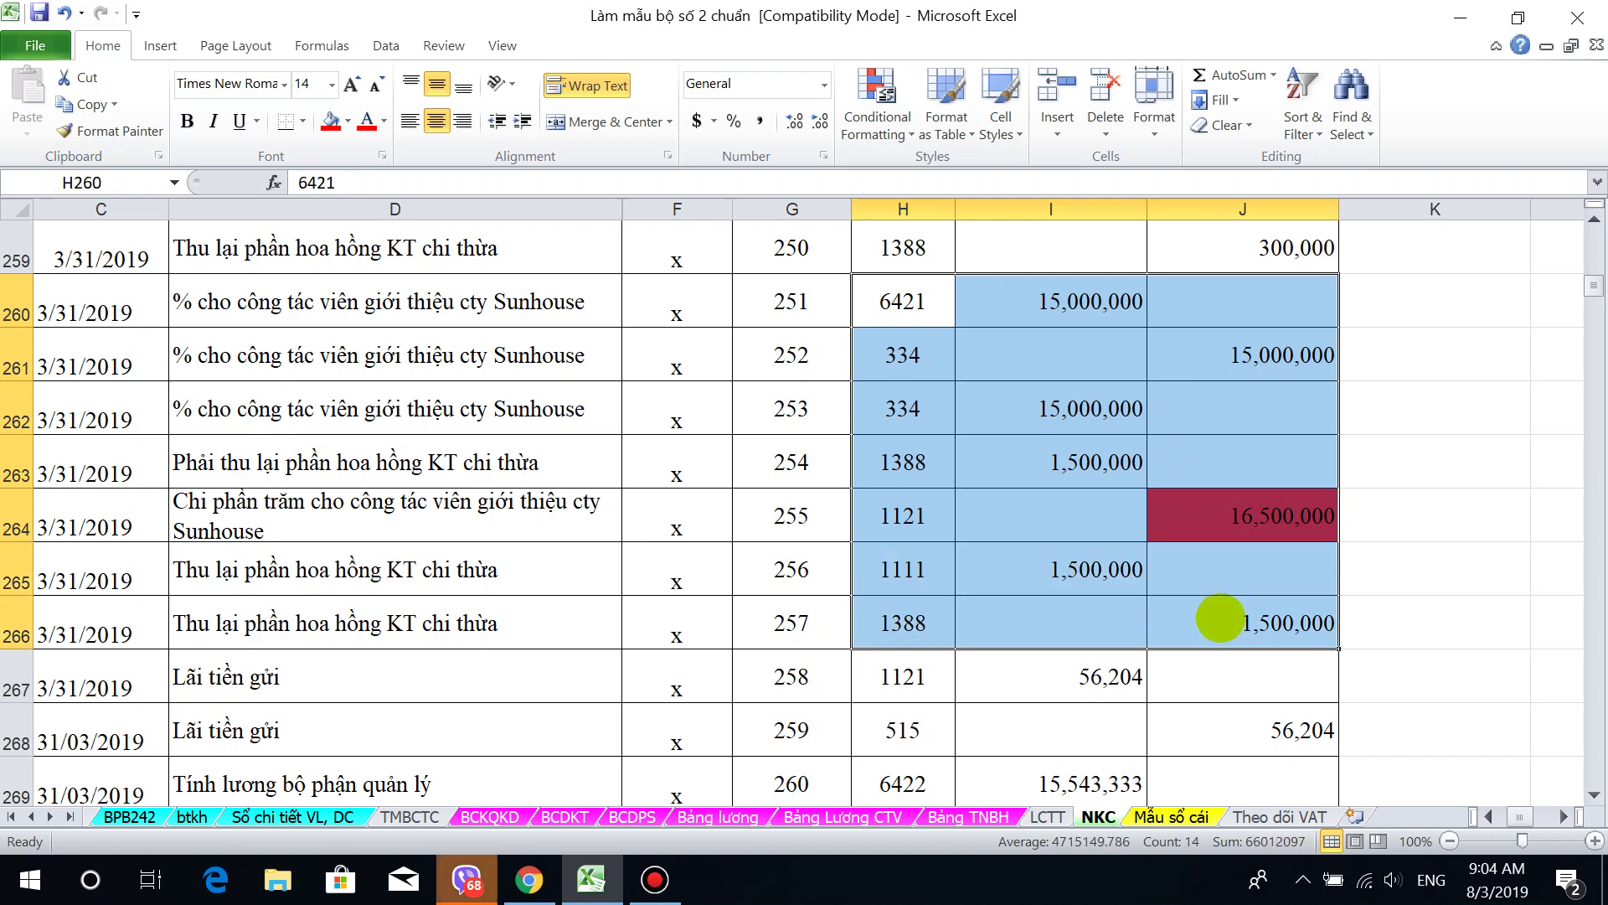
Step: Return to the Thanh Bình payment in row 257 and select the journal rows from there through the Sunhouse payment (C257:J264)
{"action": "scroll", "coordinate": [1244, 437], "scroll_direction": "up", "scroll_amount": 2}
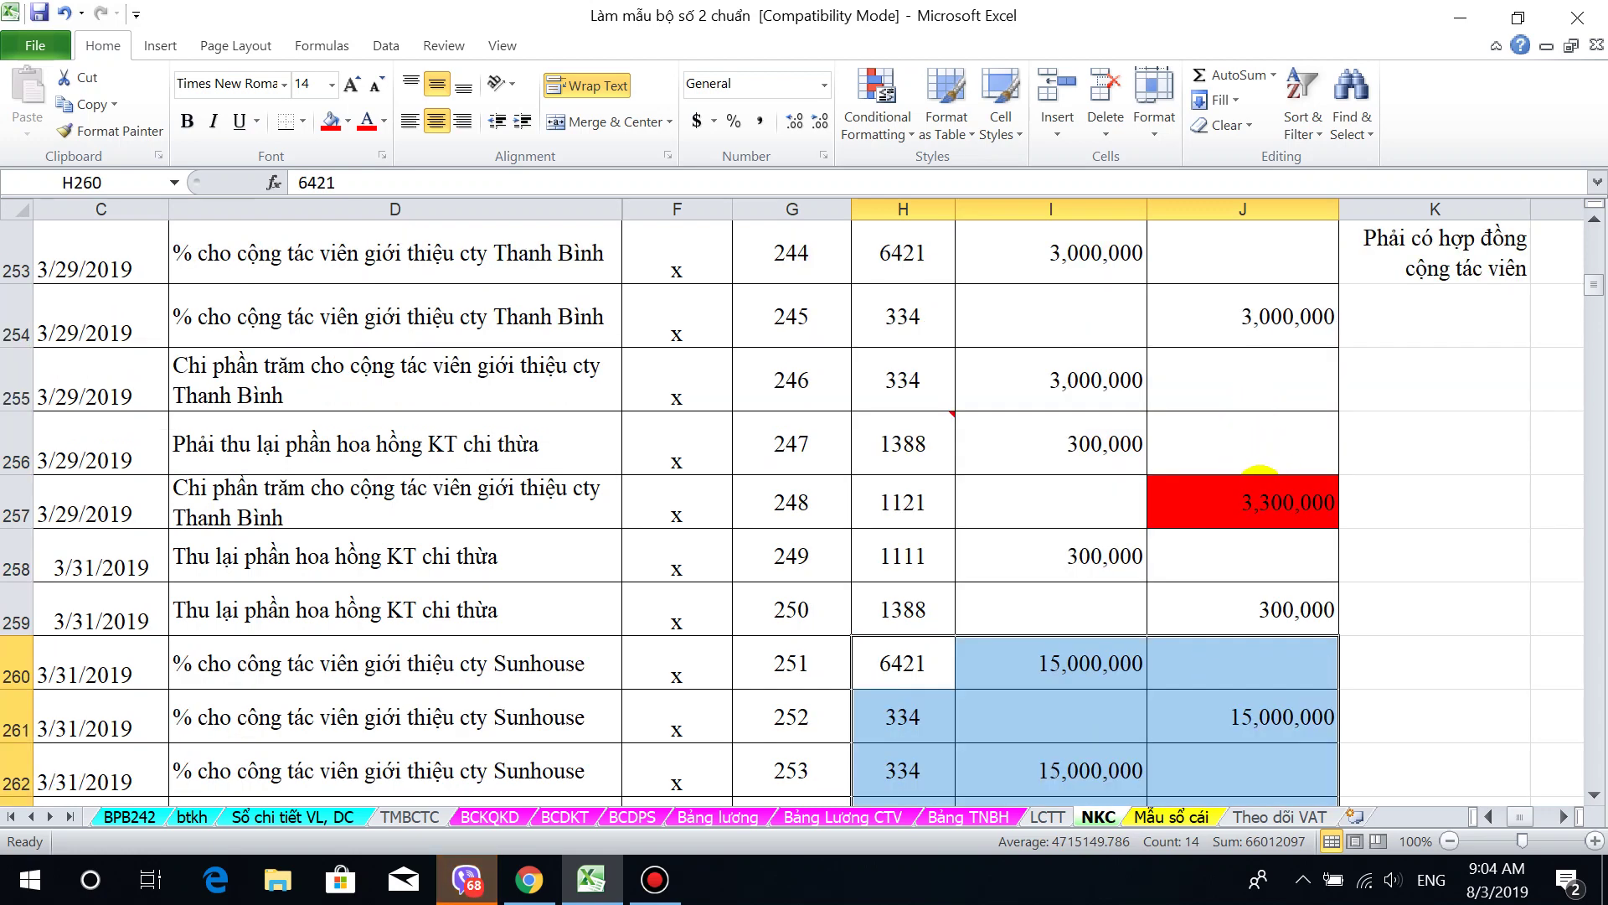
{"action": "left_click", "coordinate": [1259, 484]}
{"action": "left_click", "coordinate": [68, 513]}
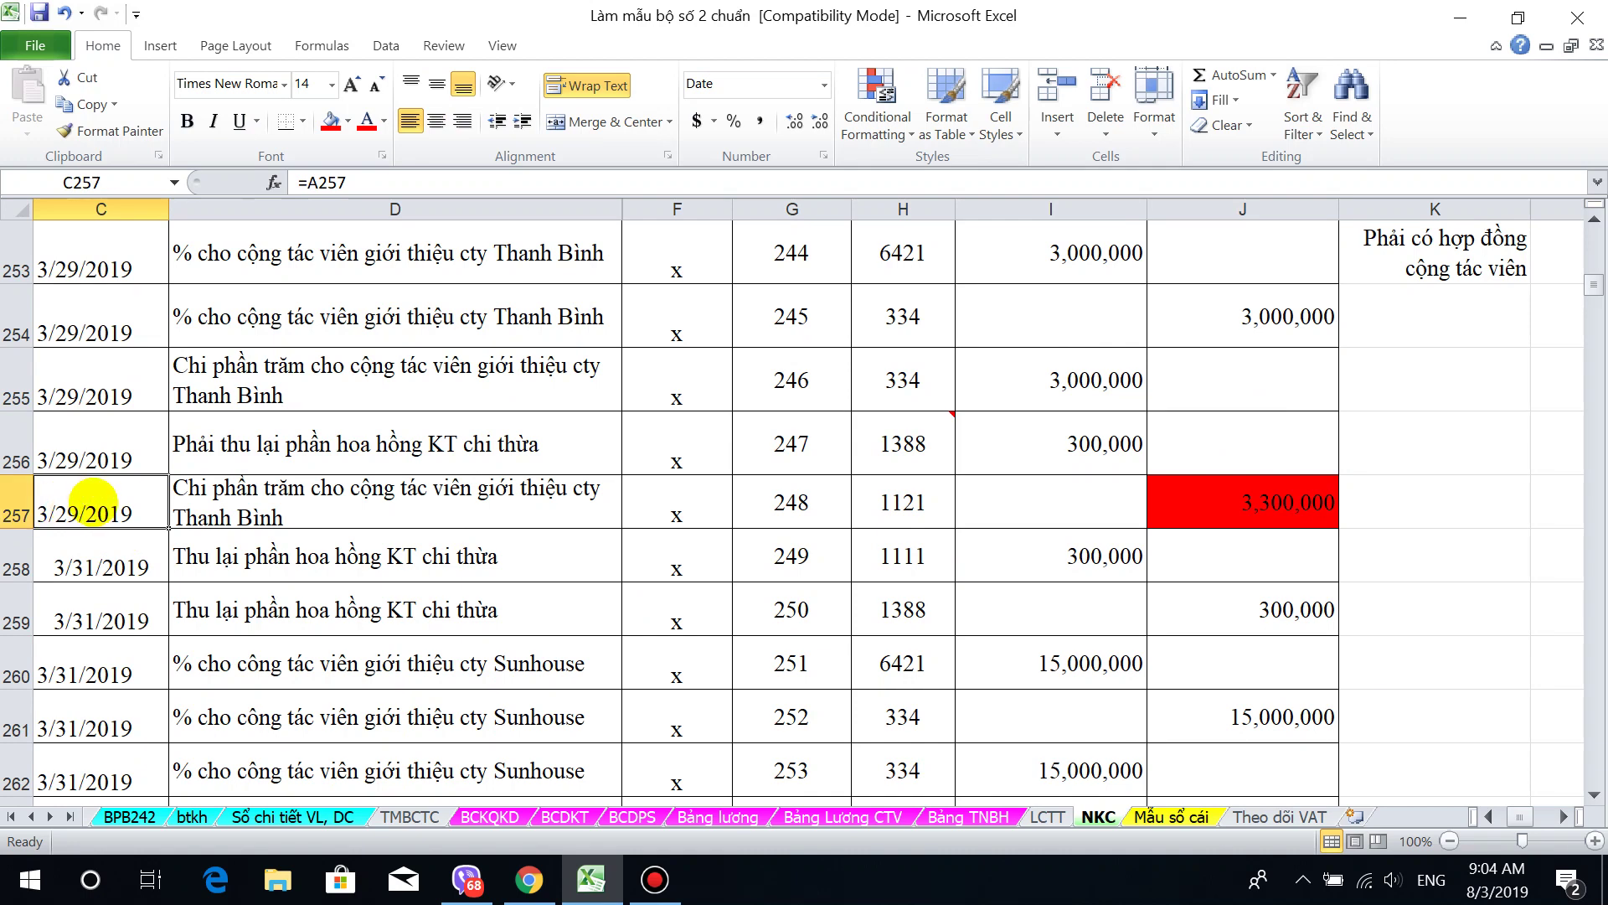
{"action": "left_click_drag", "start_coordinate": [100, 506], "coordinate": [1279, 633]}
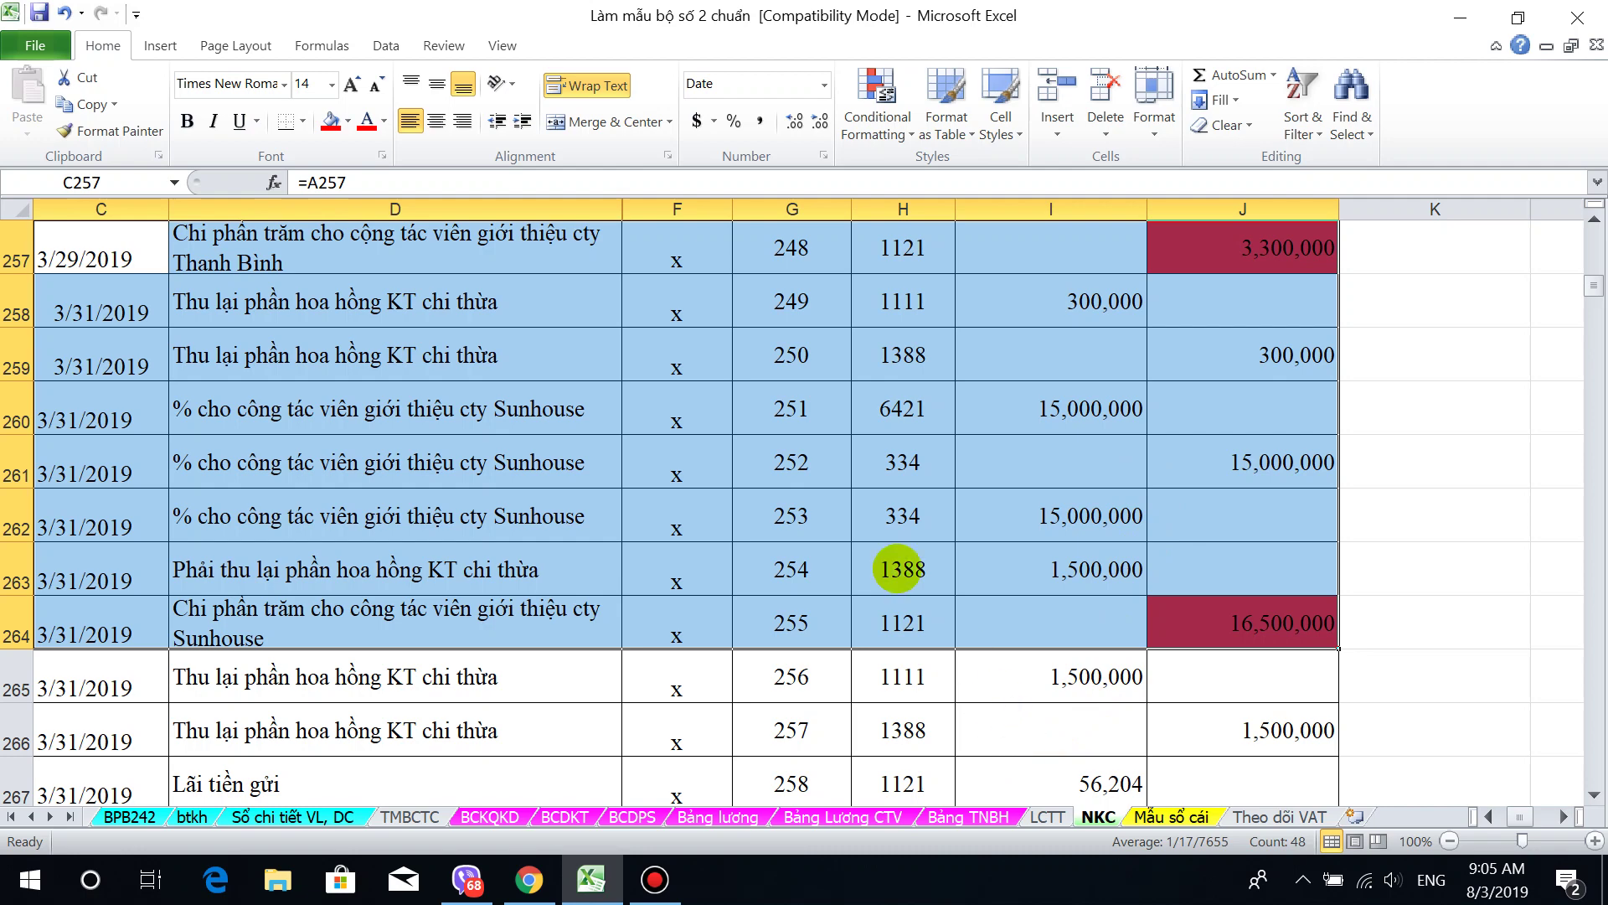
Step: Select the column D descriptions from D245 to the end of the data and review the March entries back to row 227
{"action": "scroll", "coordinate": [544, 402], "scroll_direction": "up", "scroll_amount": 4}
{"action": "left_click", "coordinate": [603, 228]}
{"action": "key", "text": "ctrl+shift+Down"}
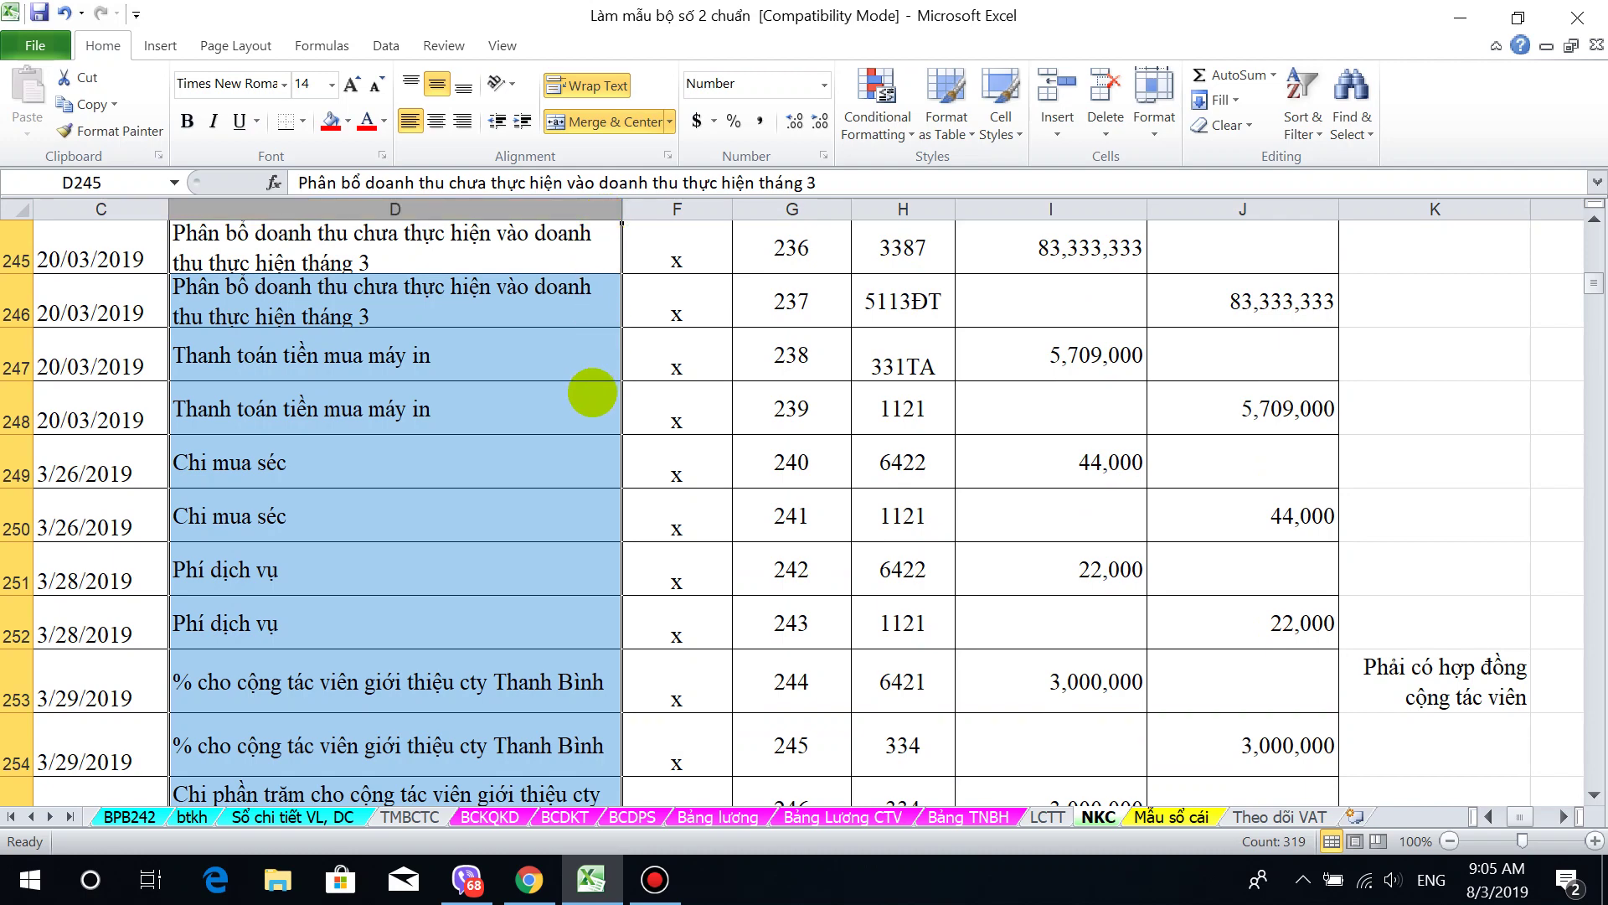
{"action": "scroll", "coordinate": [576, 481], "scroll_direction": "up", "scroll_amount": 3}
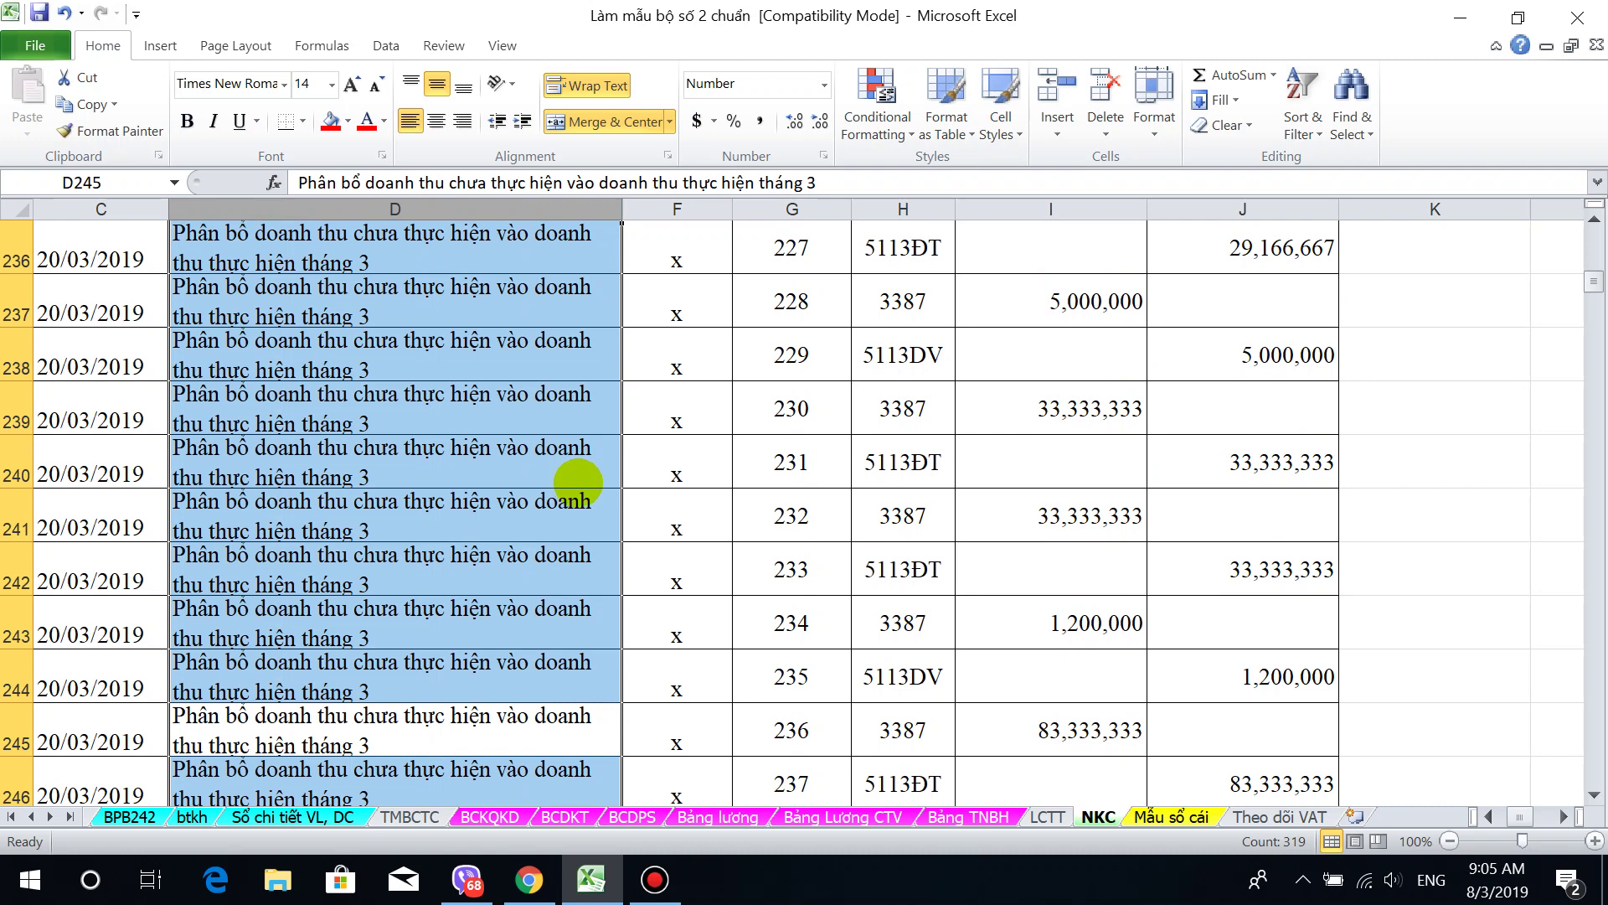
{"action": "scroll", "coordinate": [578, 482], "scroll_direction": "up", "scroll_amount": 3}
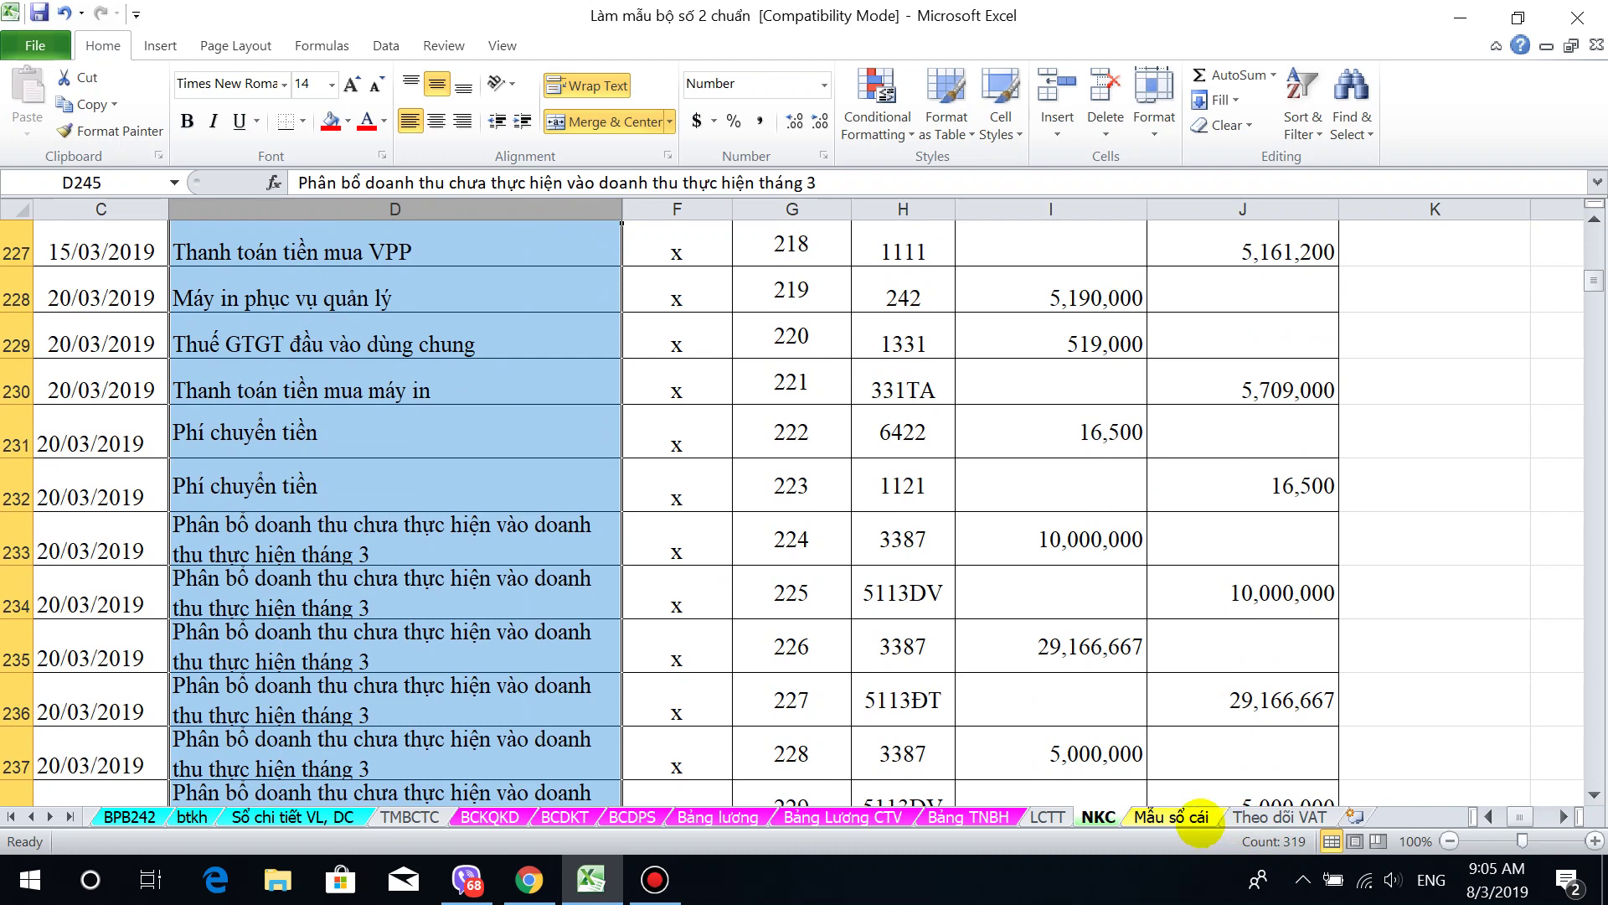
Step: Check the Theo dõi VAT sheet briefly, then select the printer purchase and following descriptions in D228:D233 of the NKC sheet
{"action": "left_click", "coordinate": [1281, 817]}
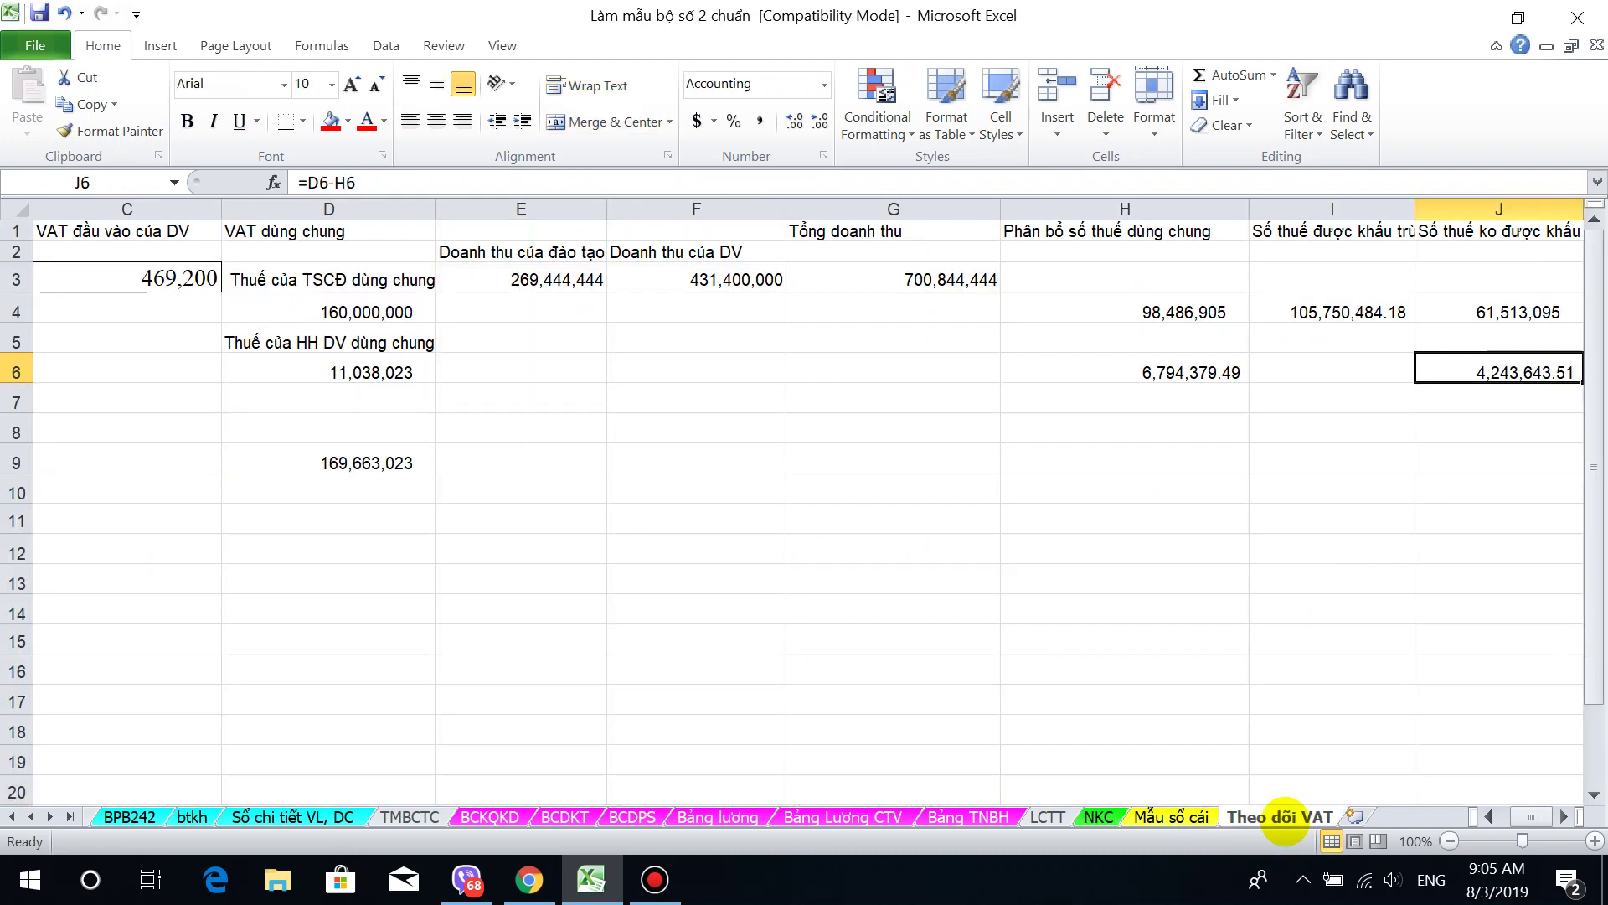
{"action": "left_click", "coordinate": [1097, 817]}
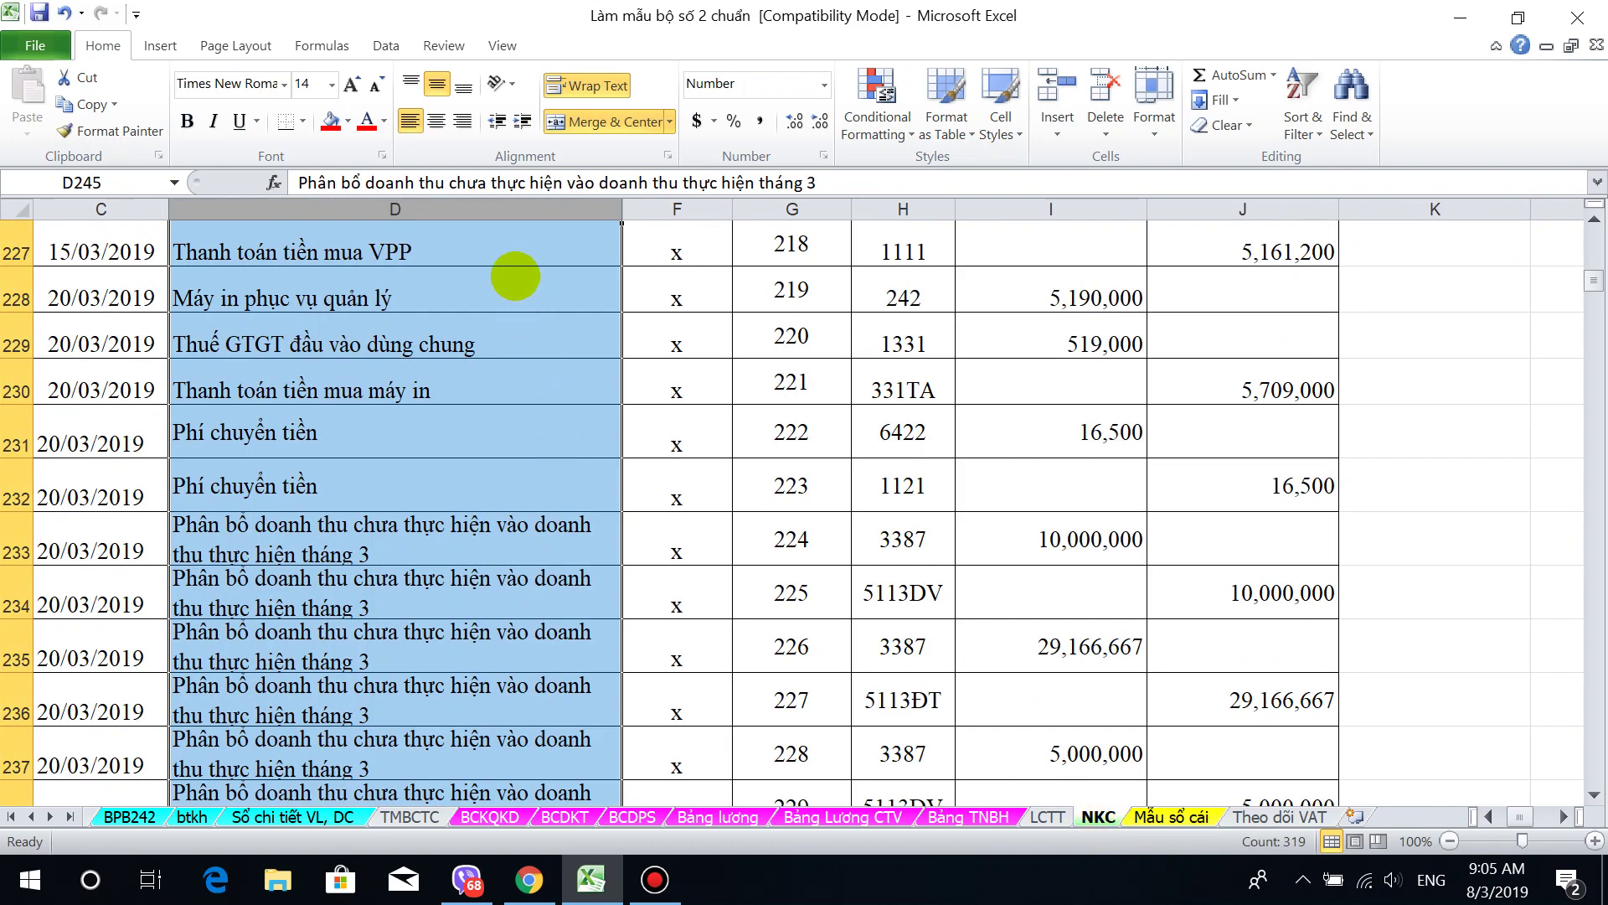
{"action": "left_click_drag", "start_coordinate": [521, 276], "coordinate": [495, 553]}
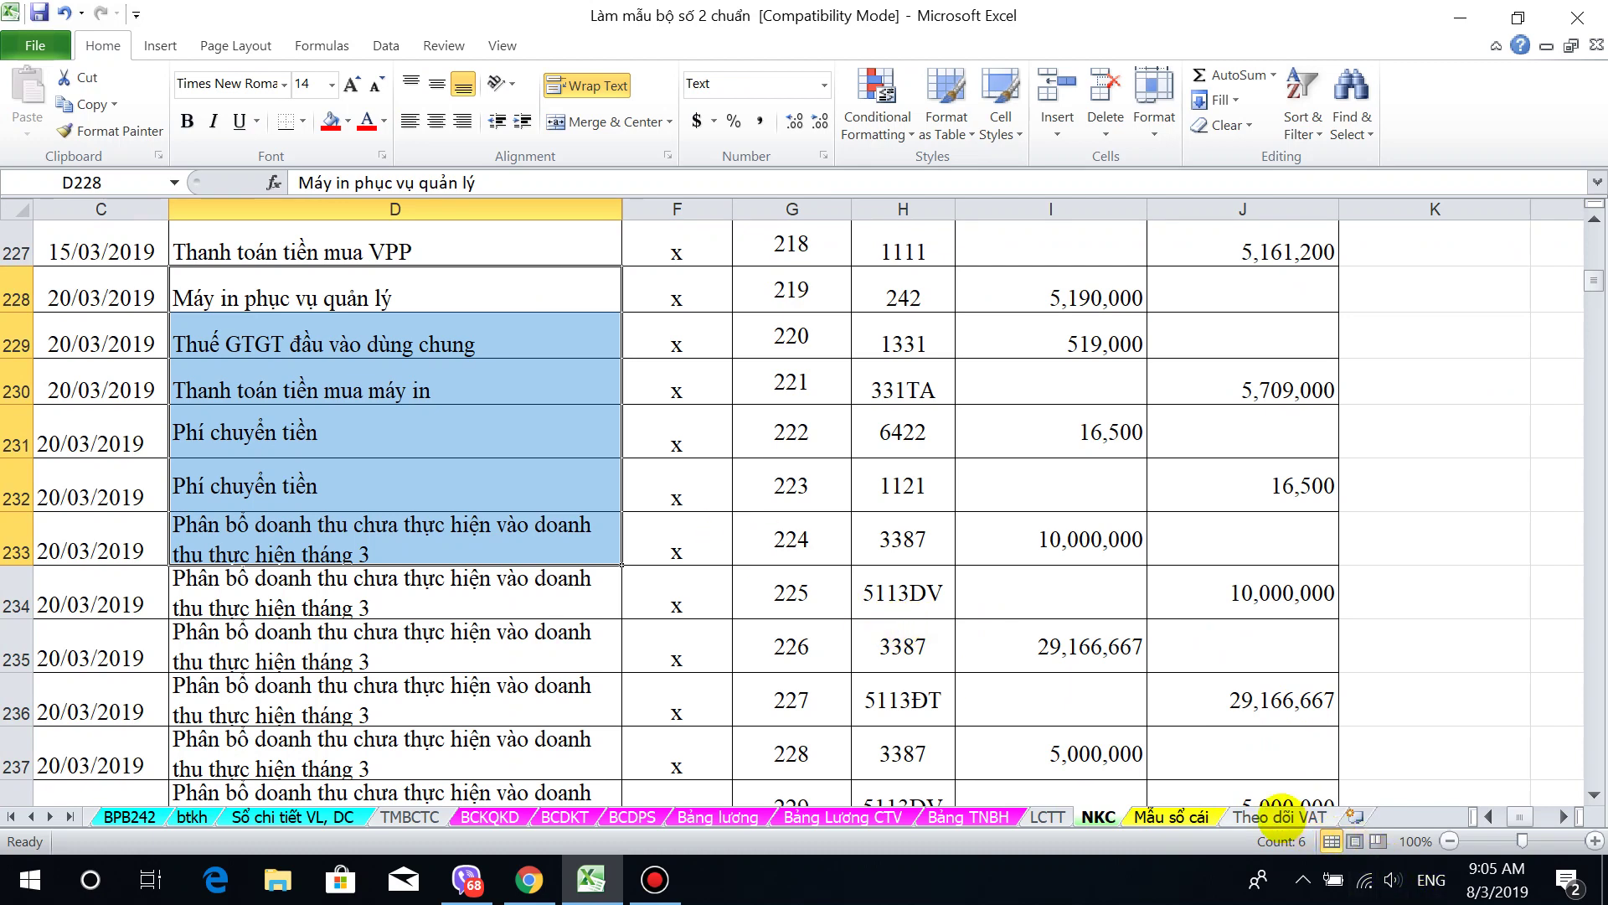
Step: Examine the total input VAT amounts in column A of the Theo dõi VAT sheet, from A3 down
{"action": "left_click", "coordinate": [1281, 814]}
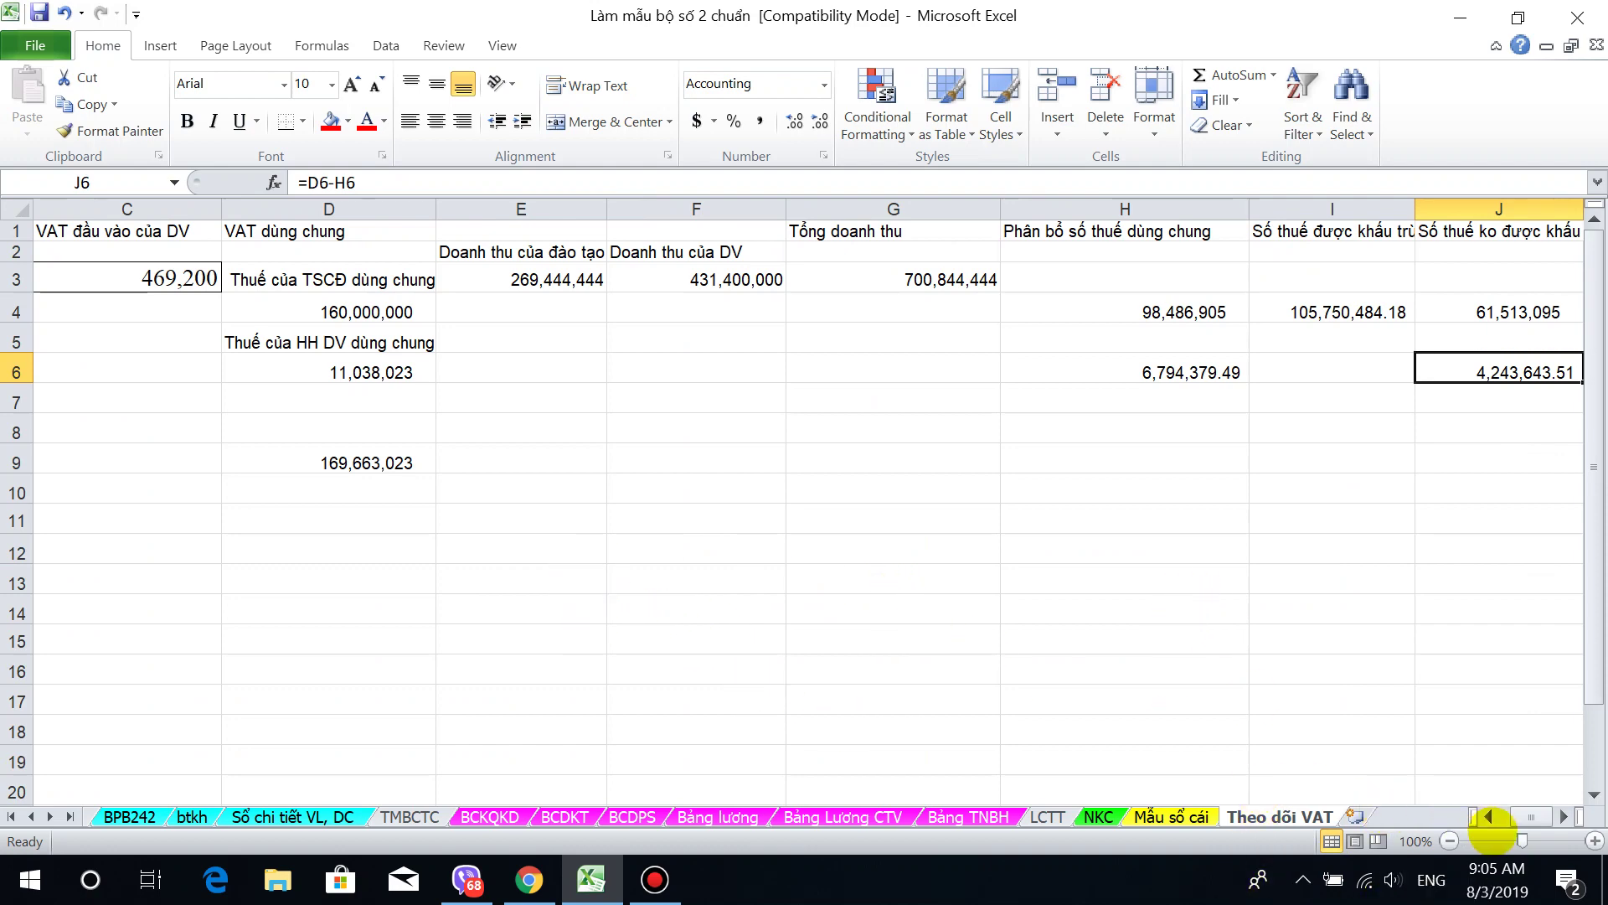
{"action": "left_click", "coordinate": [1489, 816]}
{"action": "left_click", "coordinate": [1489, 816]}
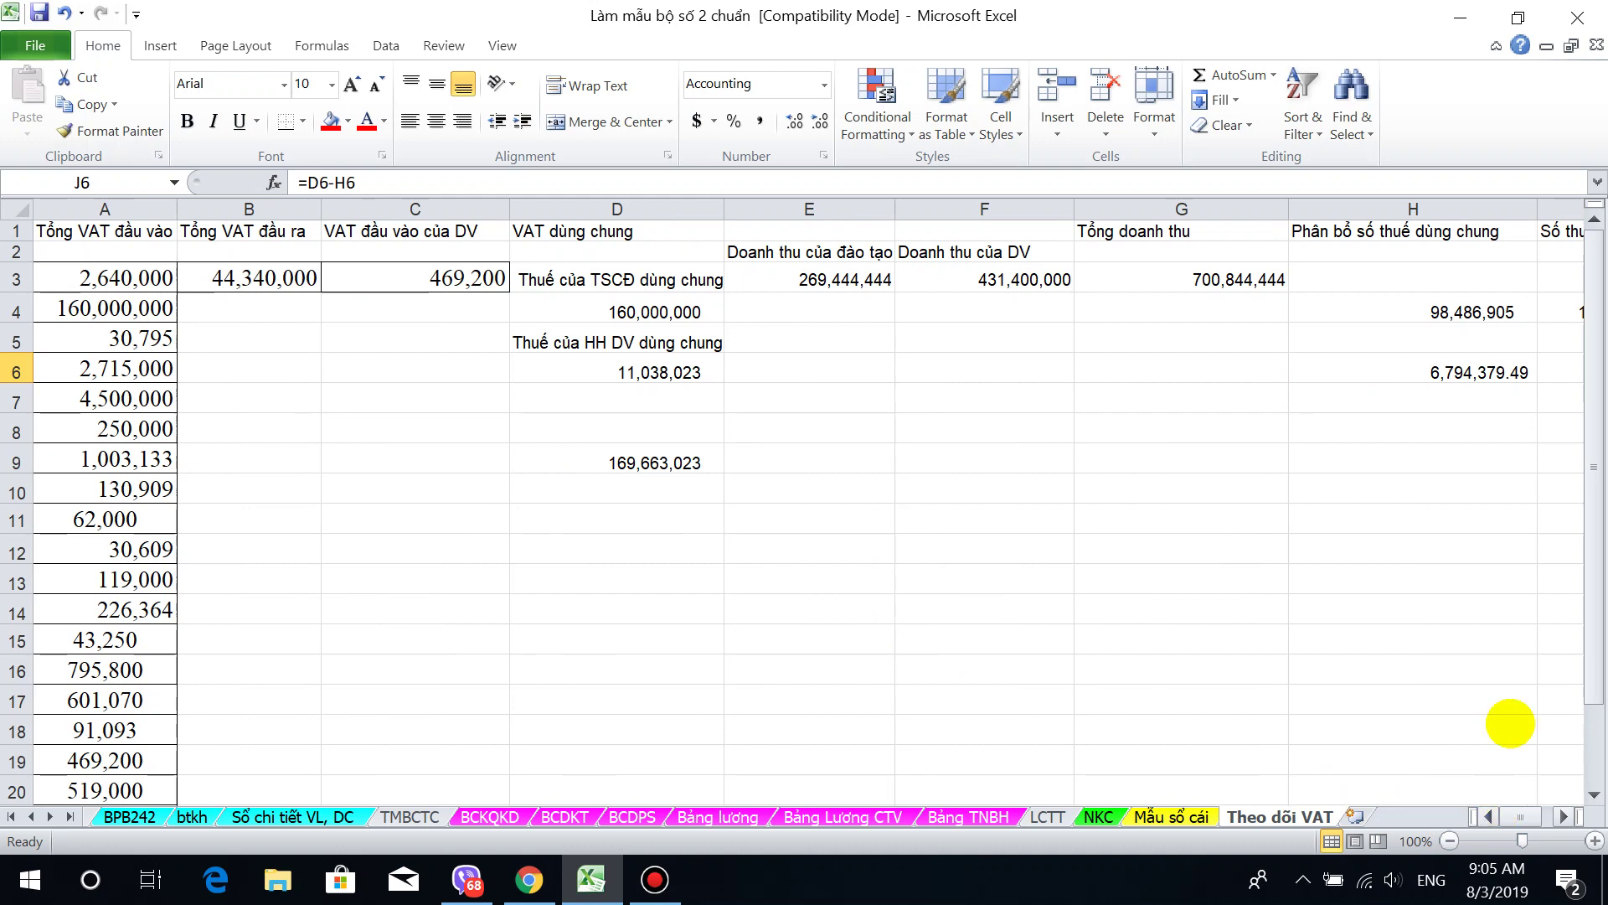
{"action": "left_click", "coordinate": [138, 246]}
{"action": "left_click_drag", "start_coordinate": [138, 246], "coordinate": [96, 762]}
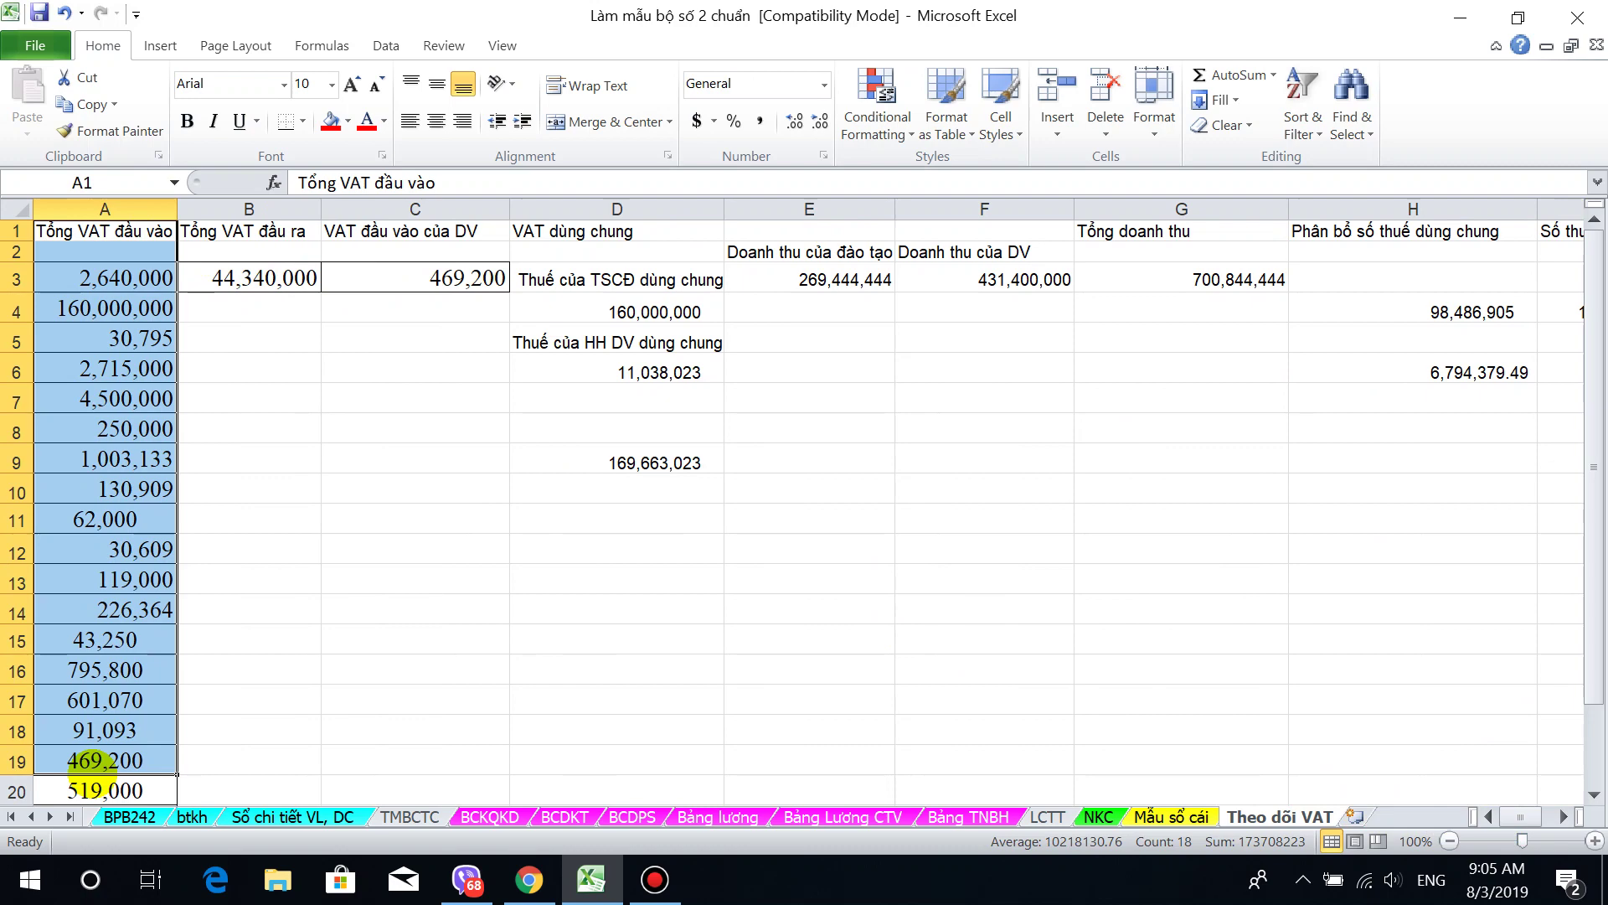
{"action": "left_click_drag", "start_coordinate": [107, 278], "coordinate": [31, 809]}
{"action": "scroll", "coordinate": [345, 539], "scroll_direction": "up", "scroll_amount": 1}
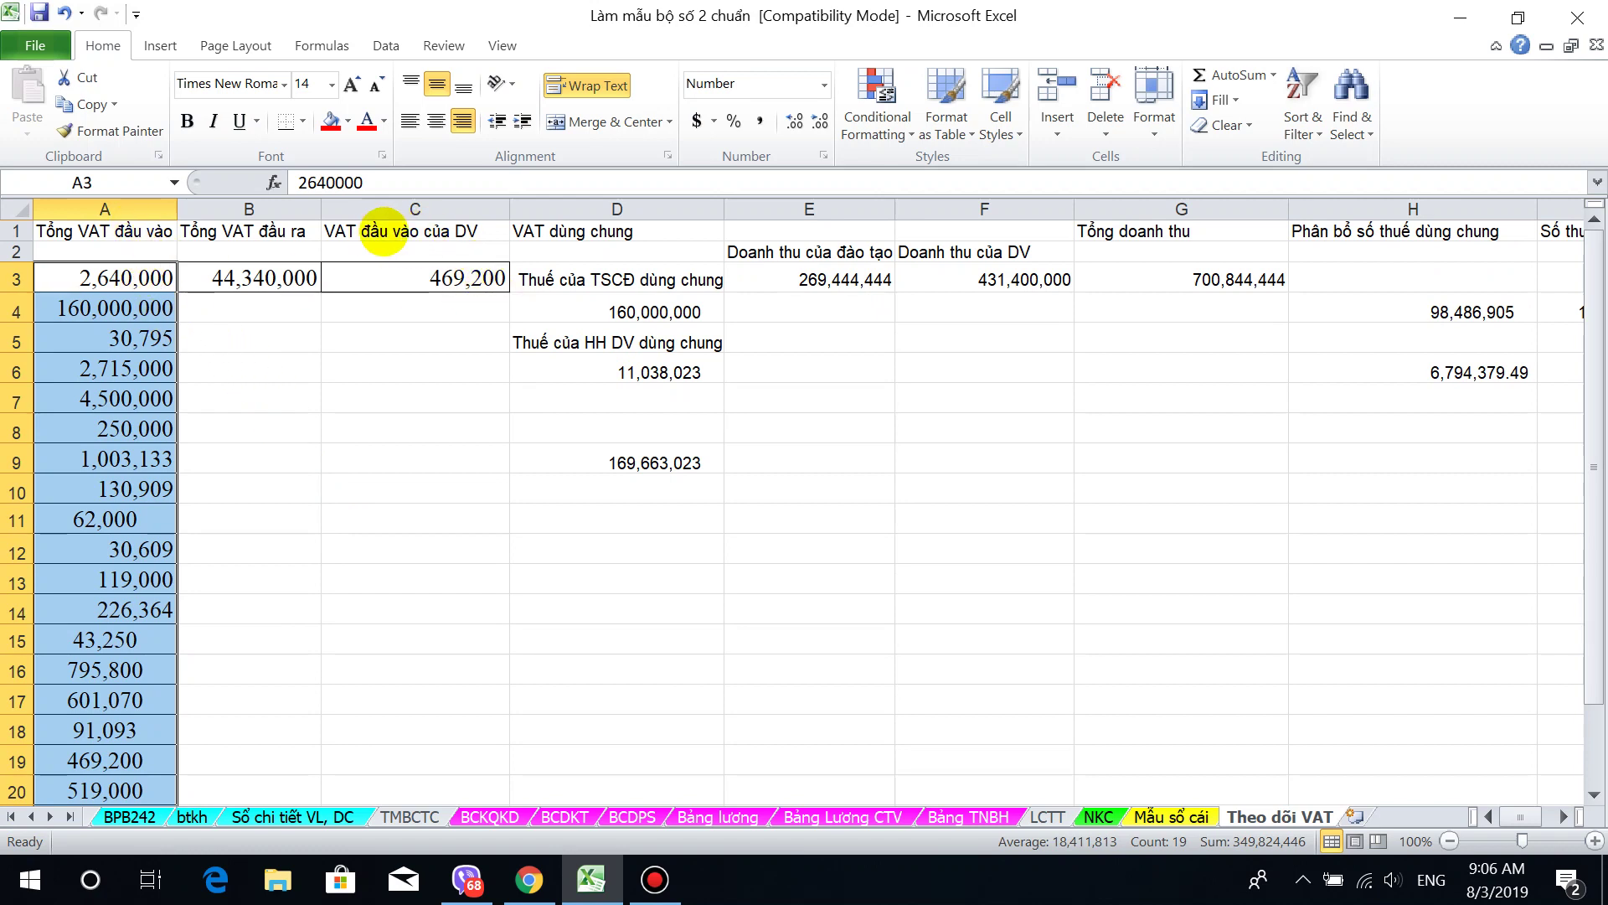
Step: Examine the service input VAT in column C and the shared VAT for fixed assets and goods in column D
{"action": "left_click", "coordinate": [387, 232]}
{"action": "left_click_drag", "start_coordinate": [474, 237], "coordinate": [483, 523]}
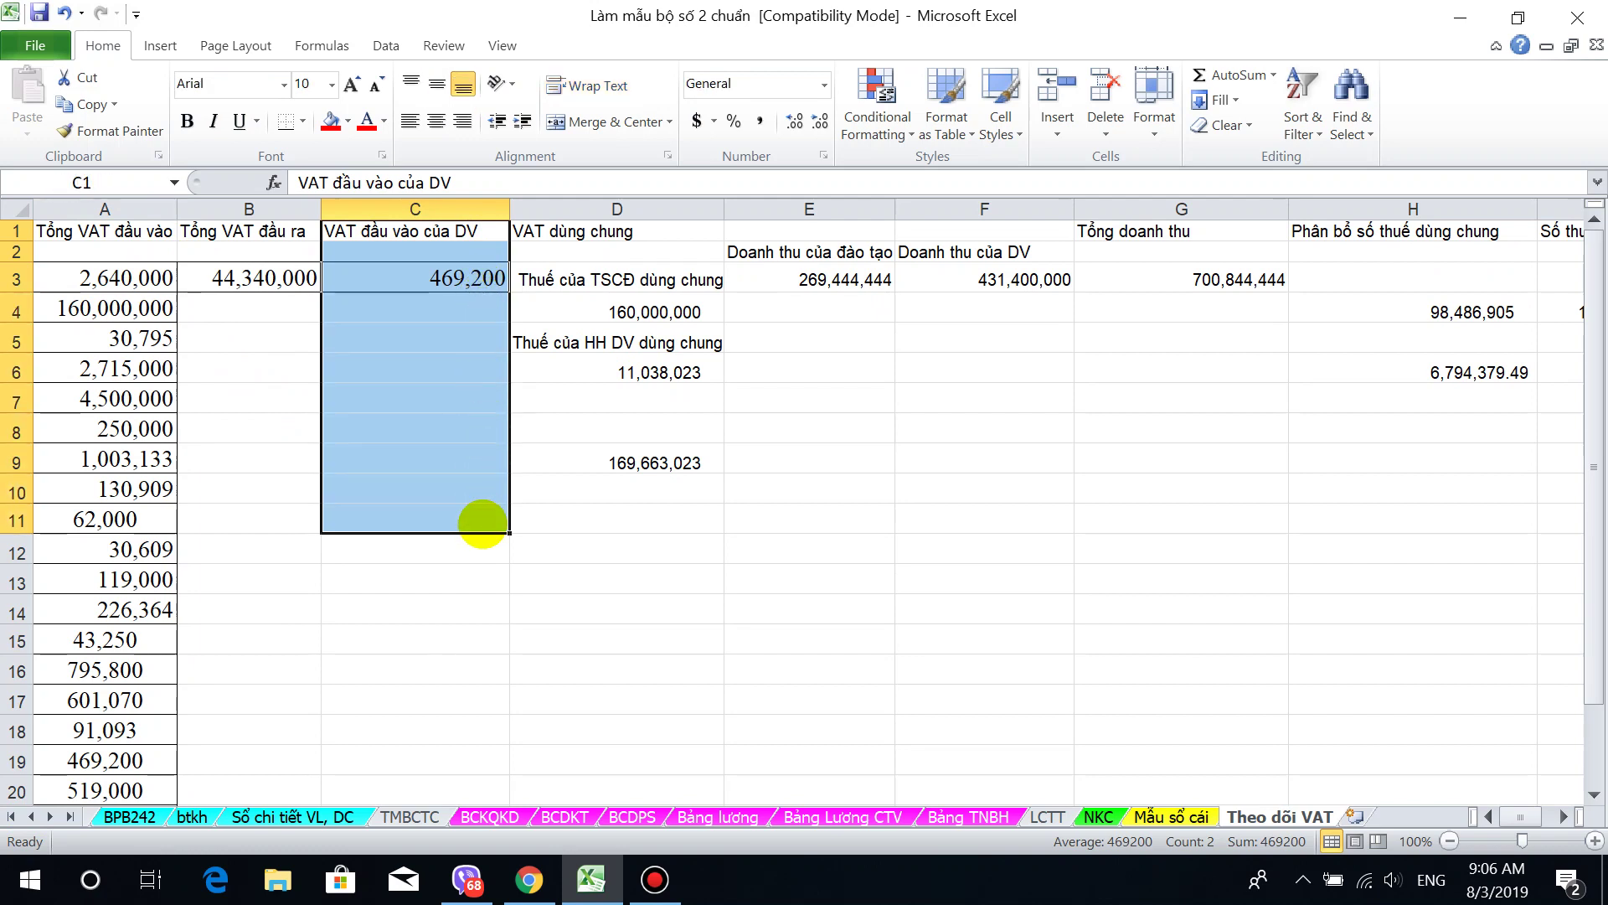
{"action": "left_click_drag", "start_coordinate": [578, 224], "coordinate": [675, 391]}
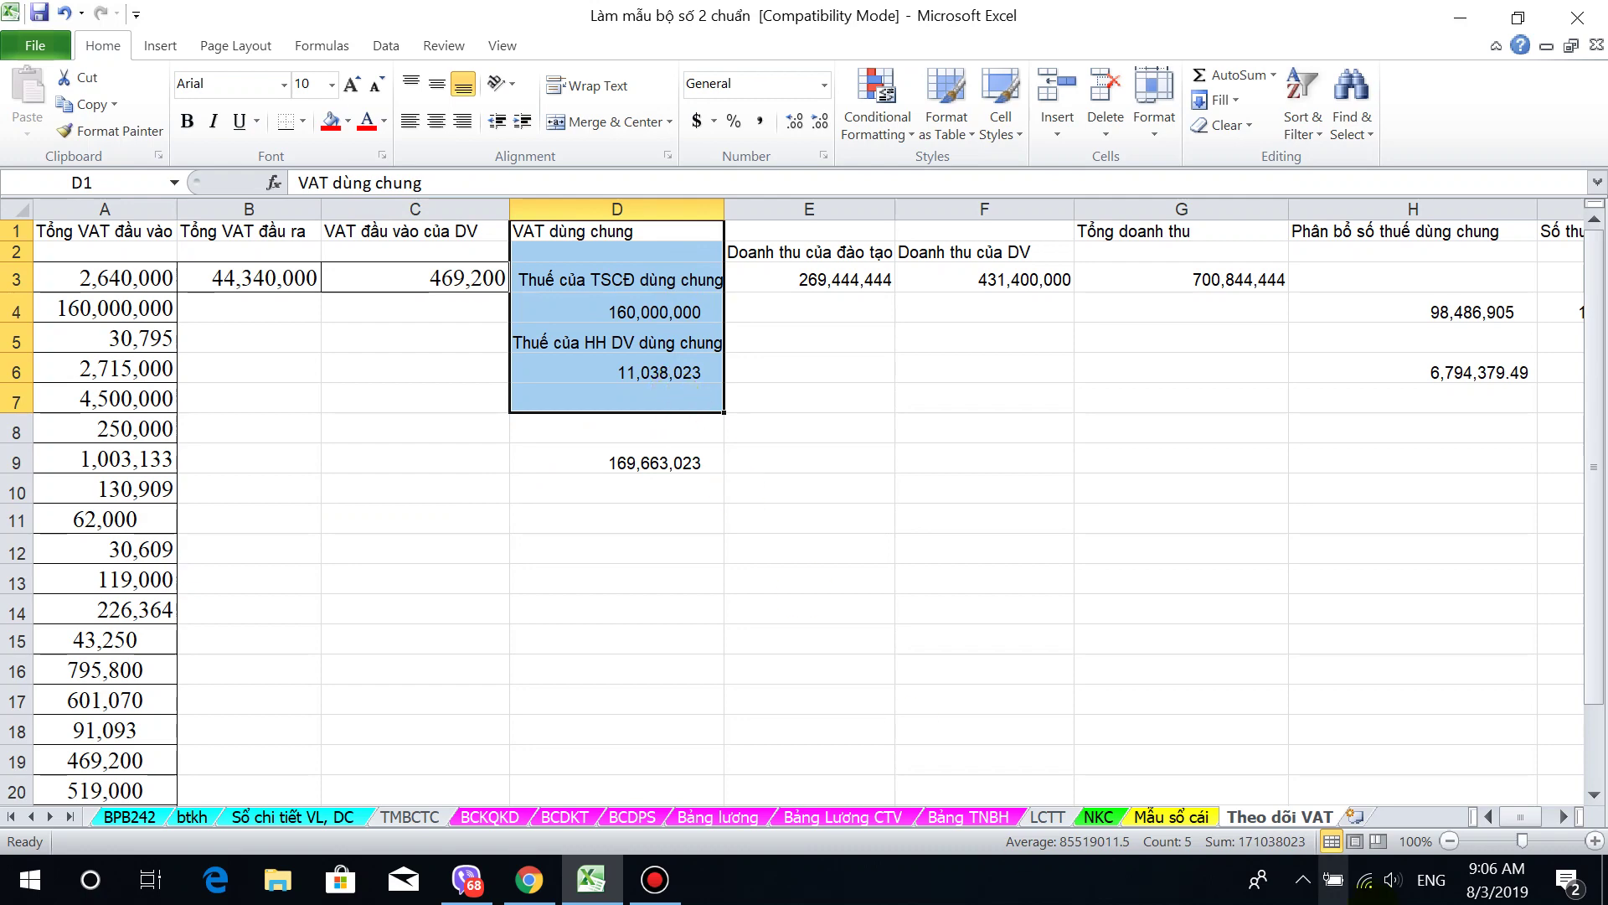
Step: Select the shared input VAT account 1331 in H229 of the NKC sheet and review the earlier entries back to row 119
{"action": "left_click", "coordinate": [1097, 817]}
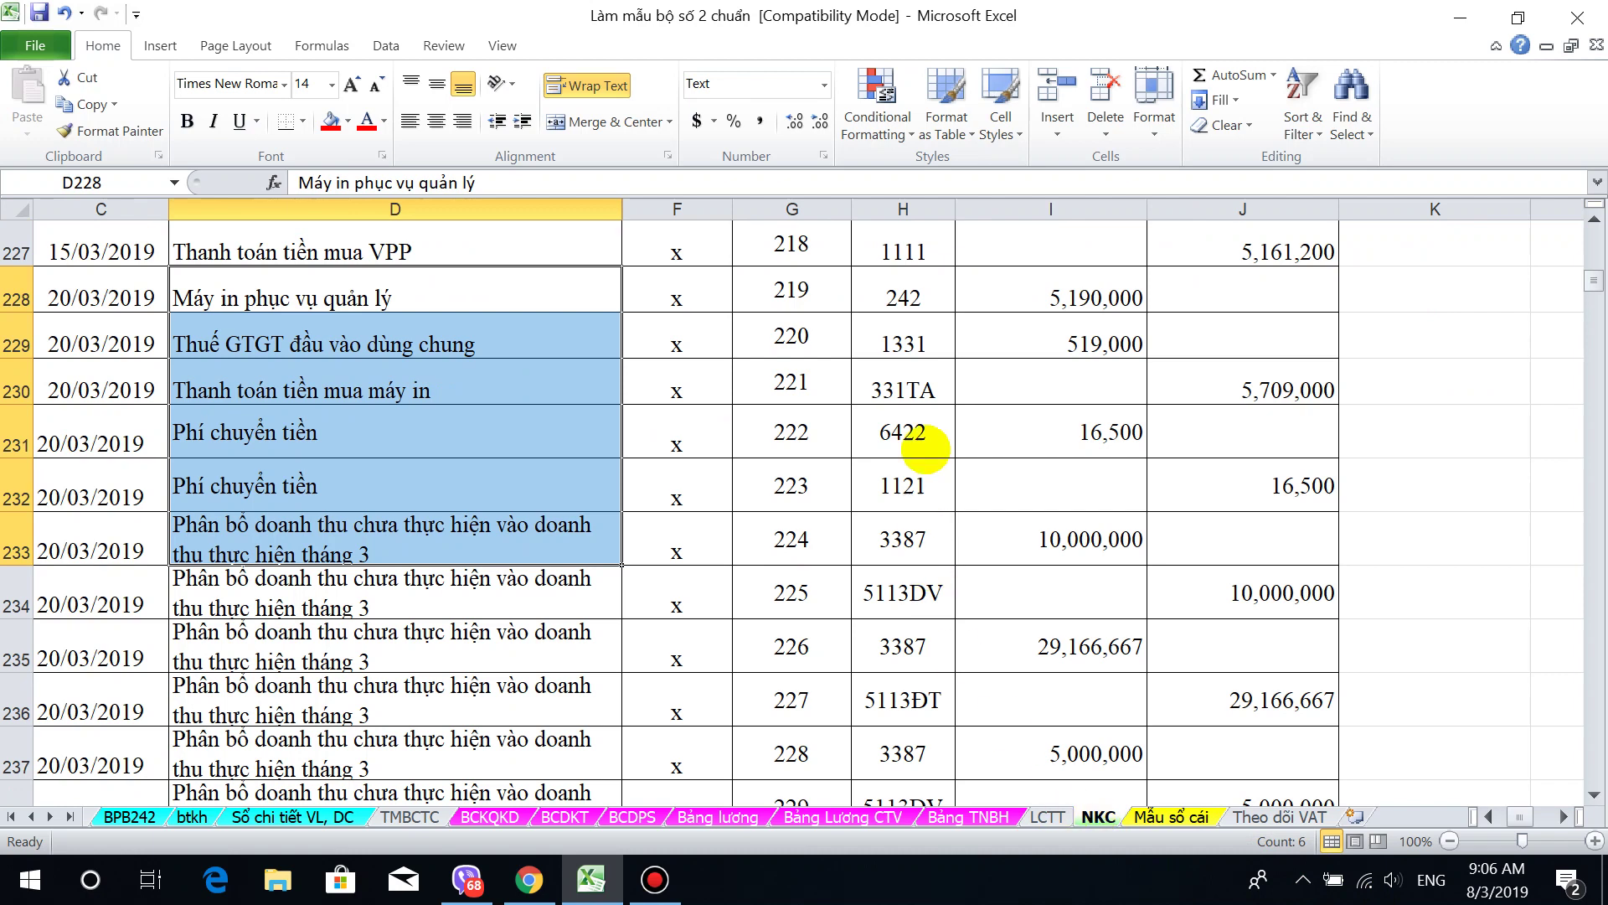
{"action": "left_click", "coordinate": [904, 347]}
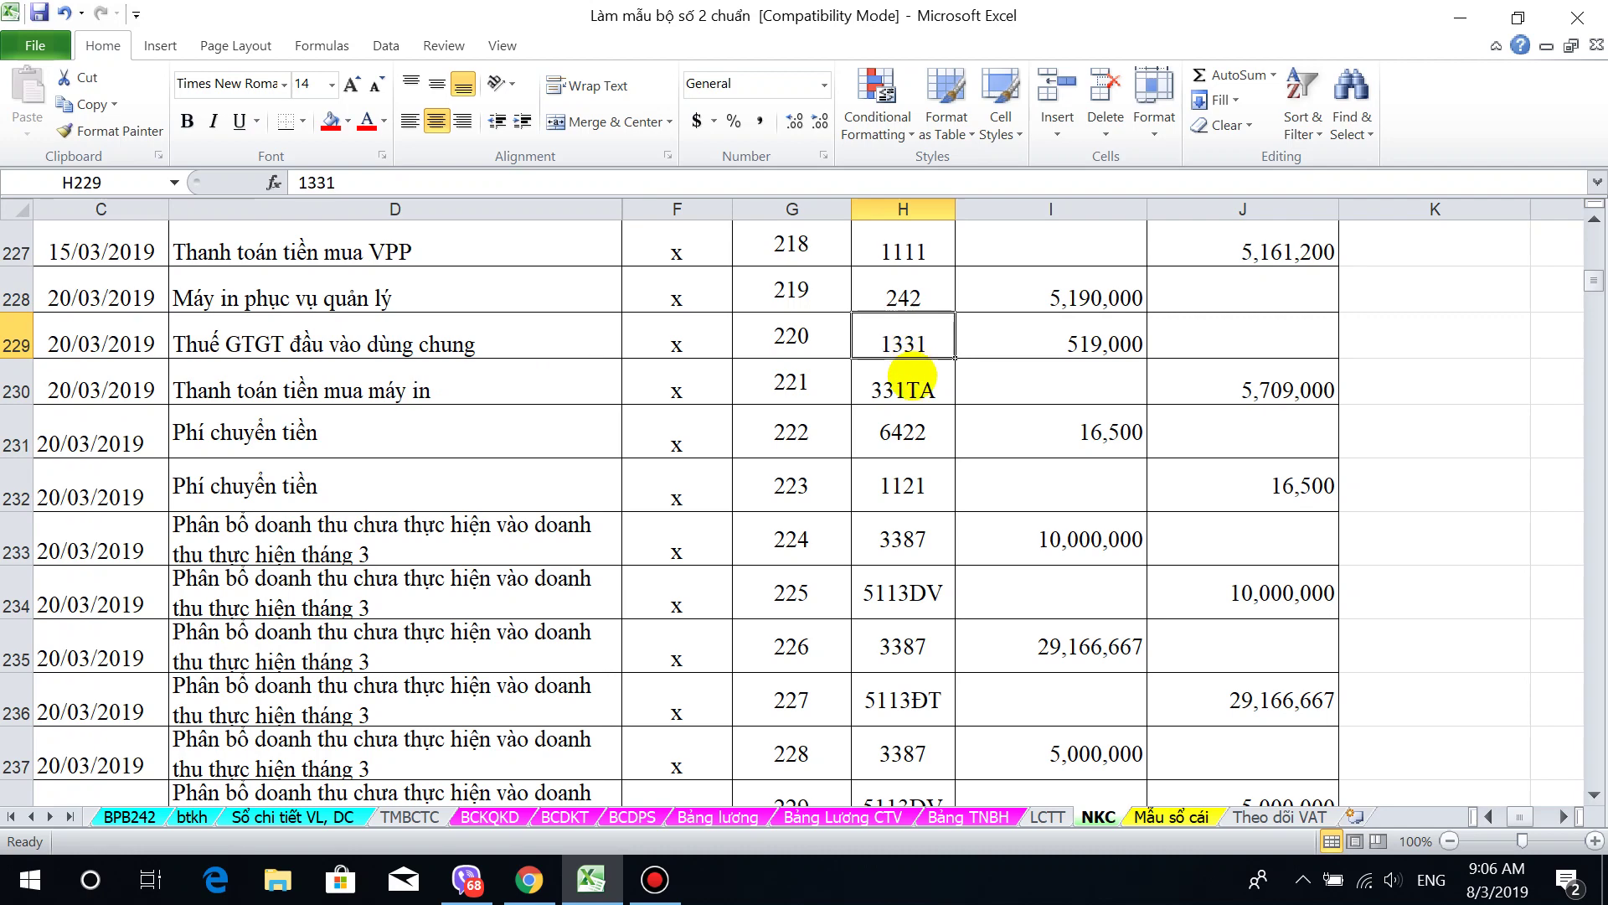
{"action": "scroll", "coordinate": [905, 388], "scroll_direction": "up", "scroll_amount": 2}
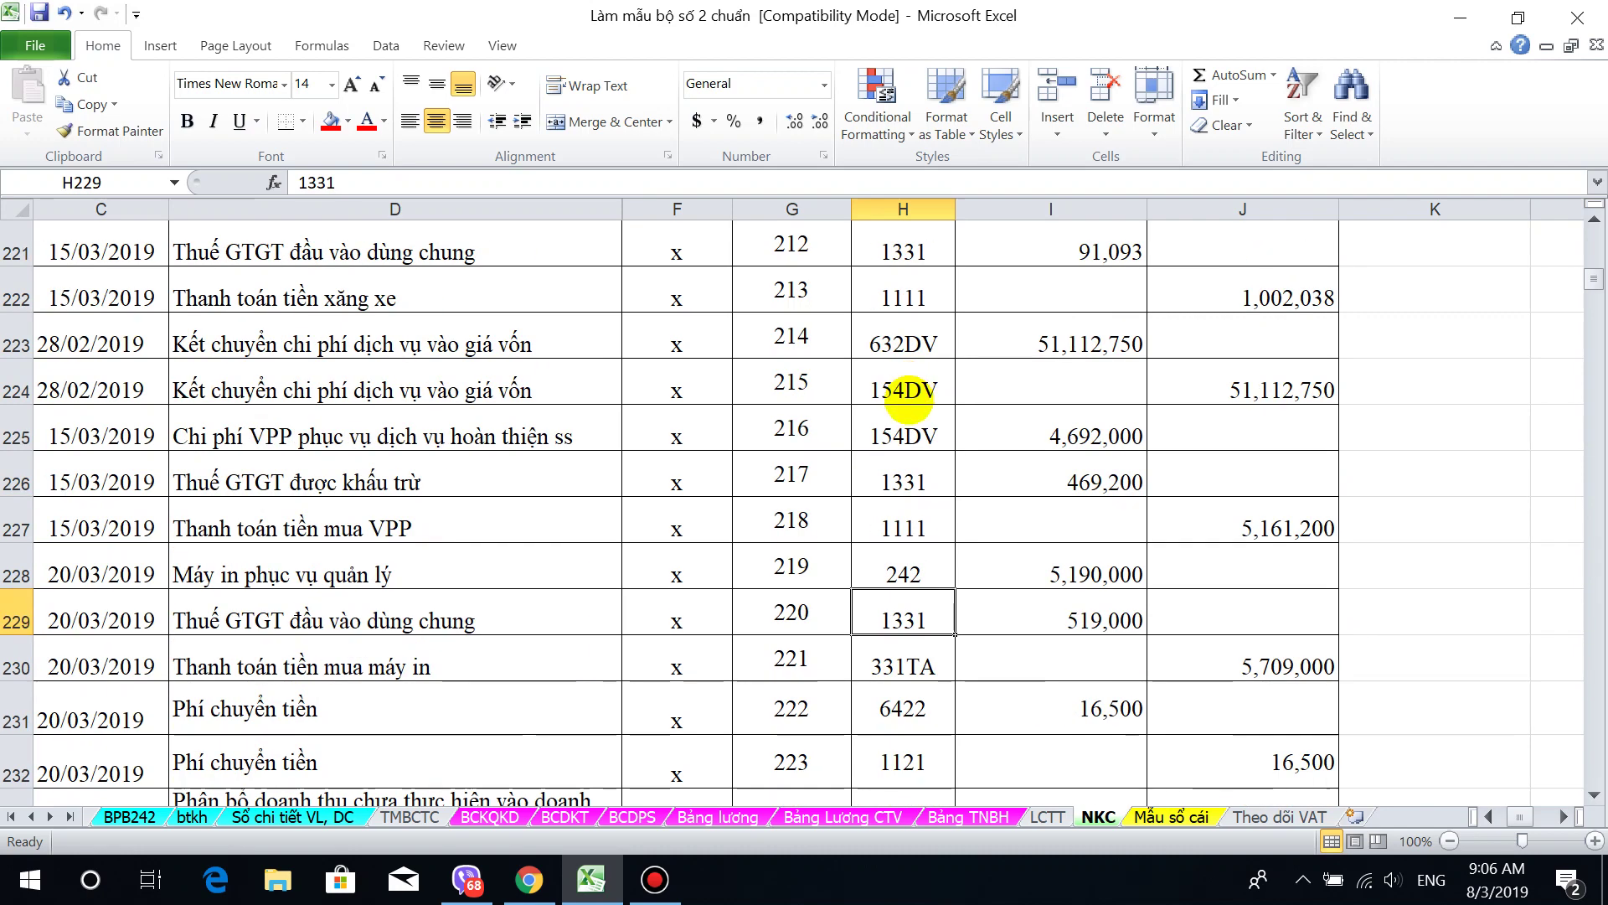
{"action": "scroll", "coordinate": [907, 399], "scroll_direction": "up", "scroll_amount": 3}
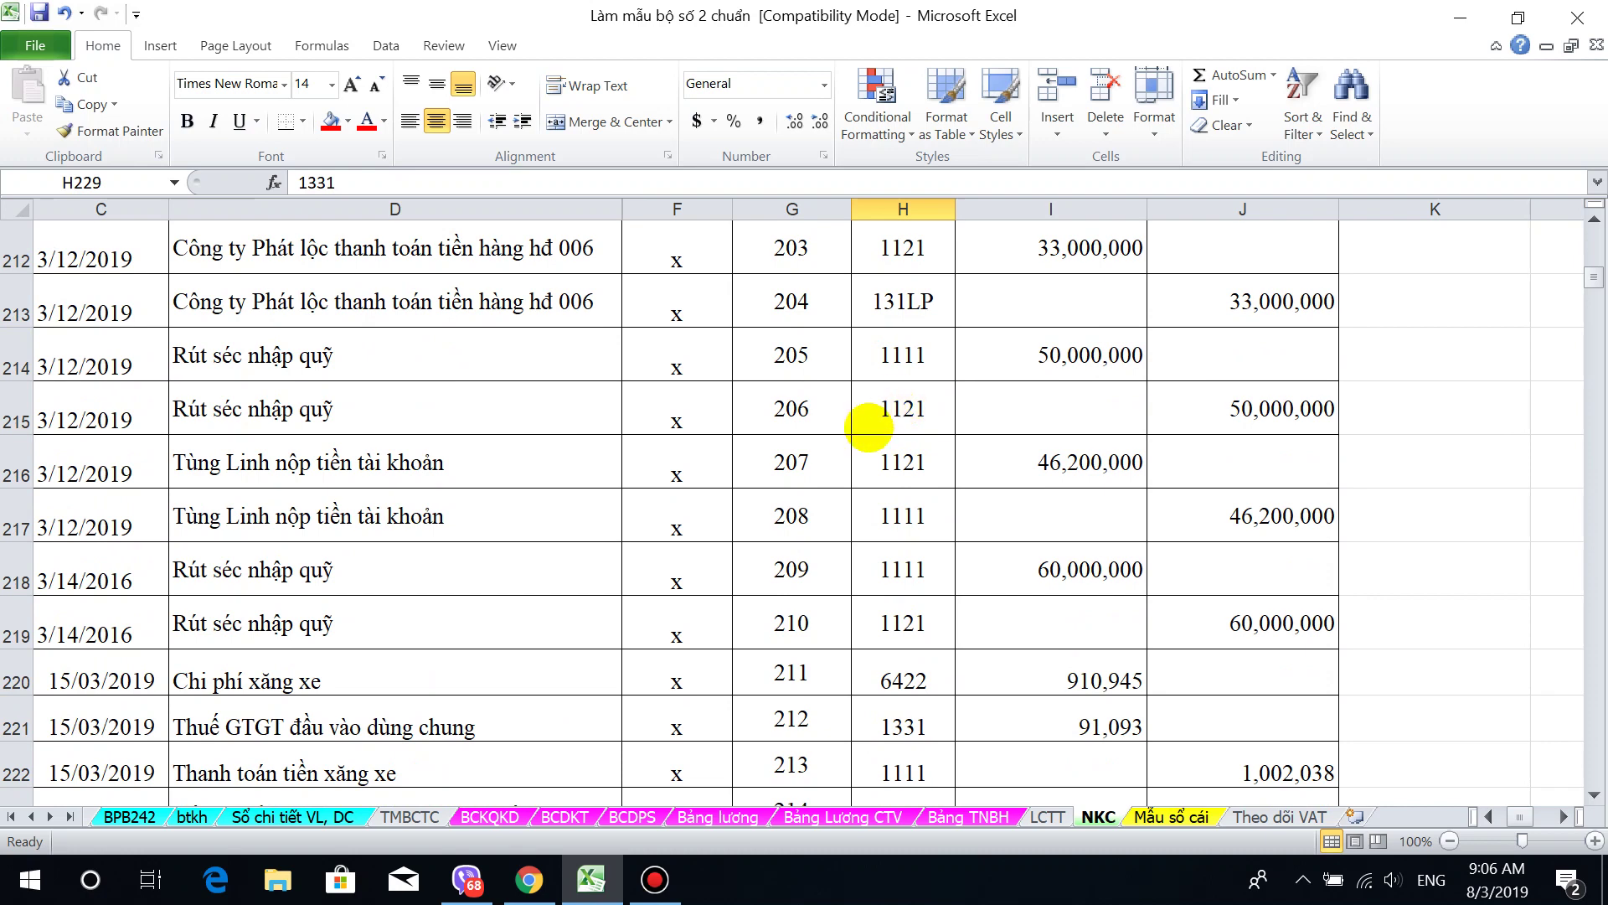
{"action": "scroll", "coordinate": [914, 469], "scroll_direction": "up", "scroll_amount": 3}
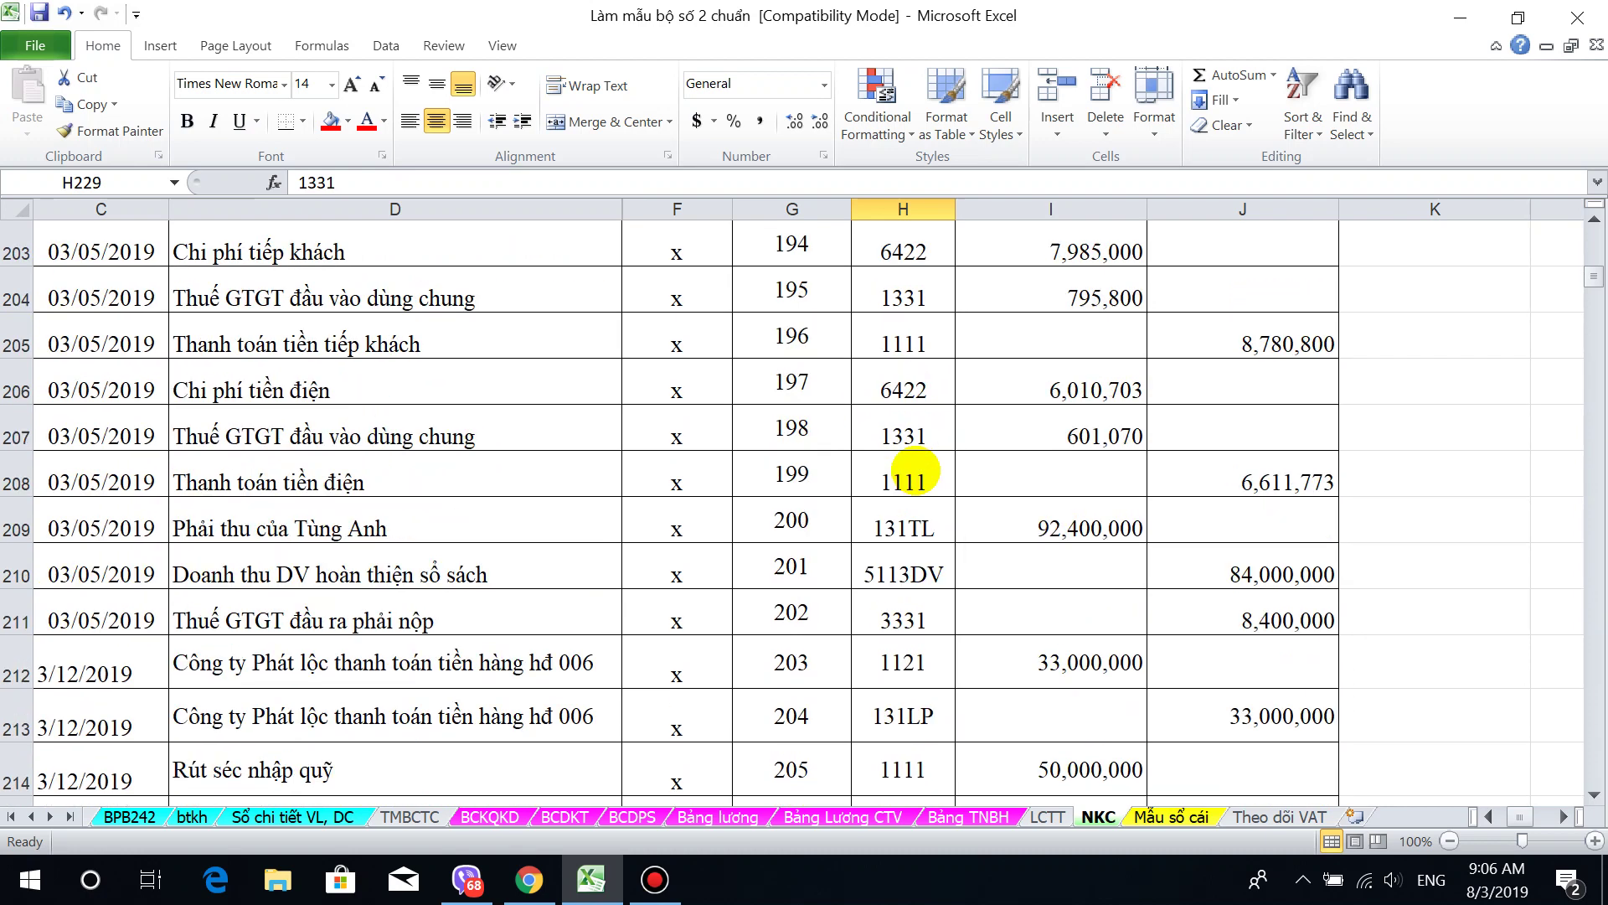
{"action": "scroll", "coordinate": [915, 471], "scroll_direction": "up", "scroll_amount": 5}
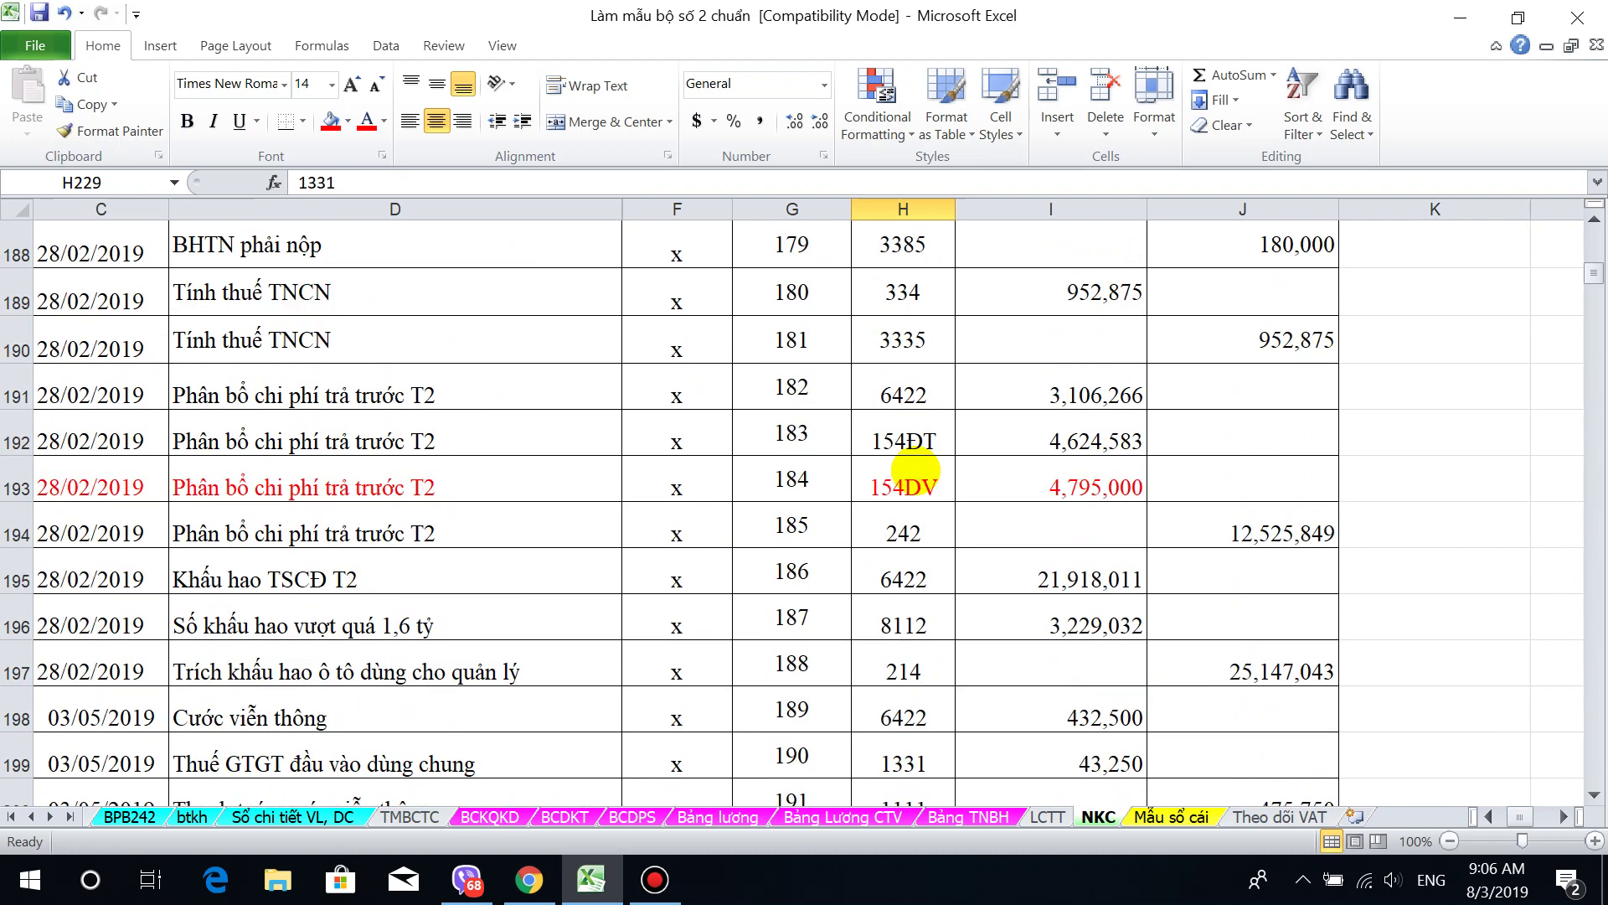
{"action": "scroll", "coordinate": [915, 469], "scroll_direction": "up", "scroll_amount": 10}
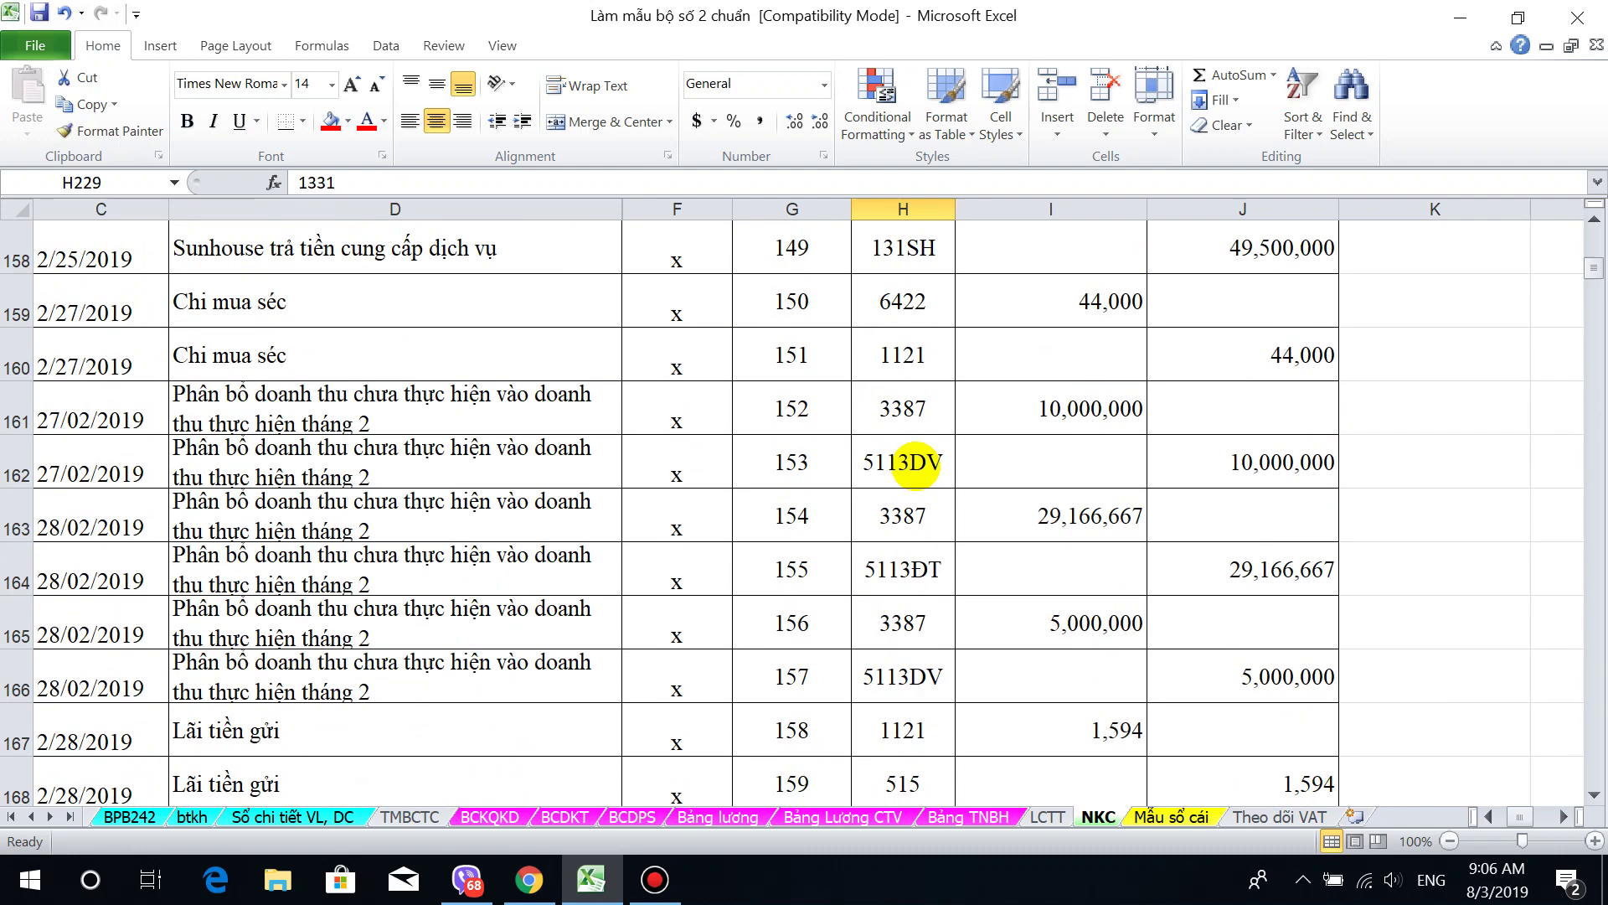
{"action": "scroll", "coordinate": [566, 483], "scroll_direction": "up", "scroll_amount": 5}
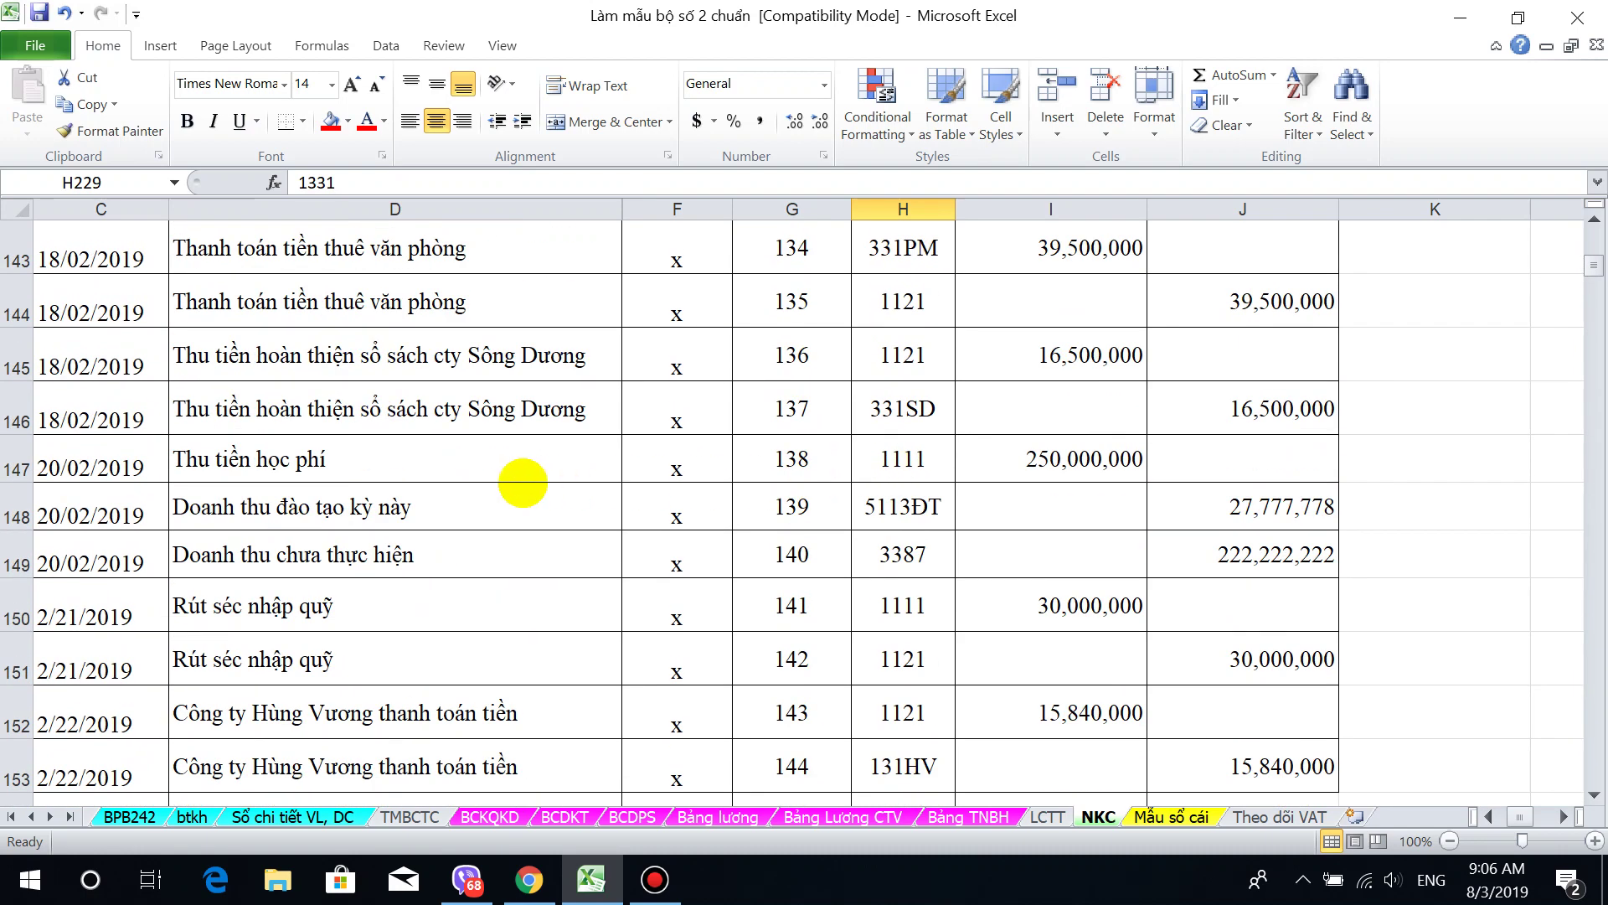
{"action": "scroll", "coordinate": [522, 483], "scroll_direction": "up", "scroll_amount": 5}
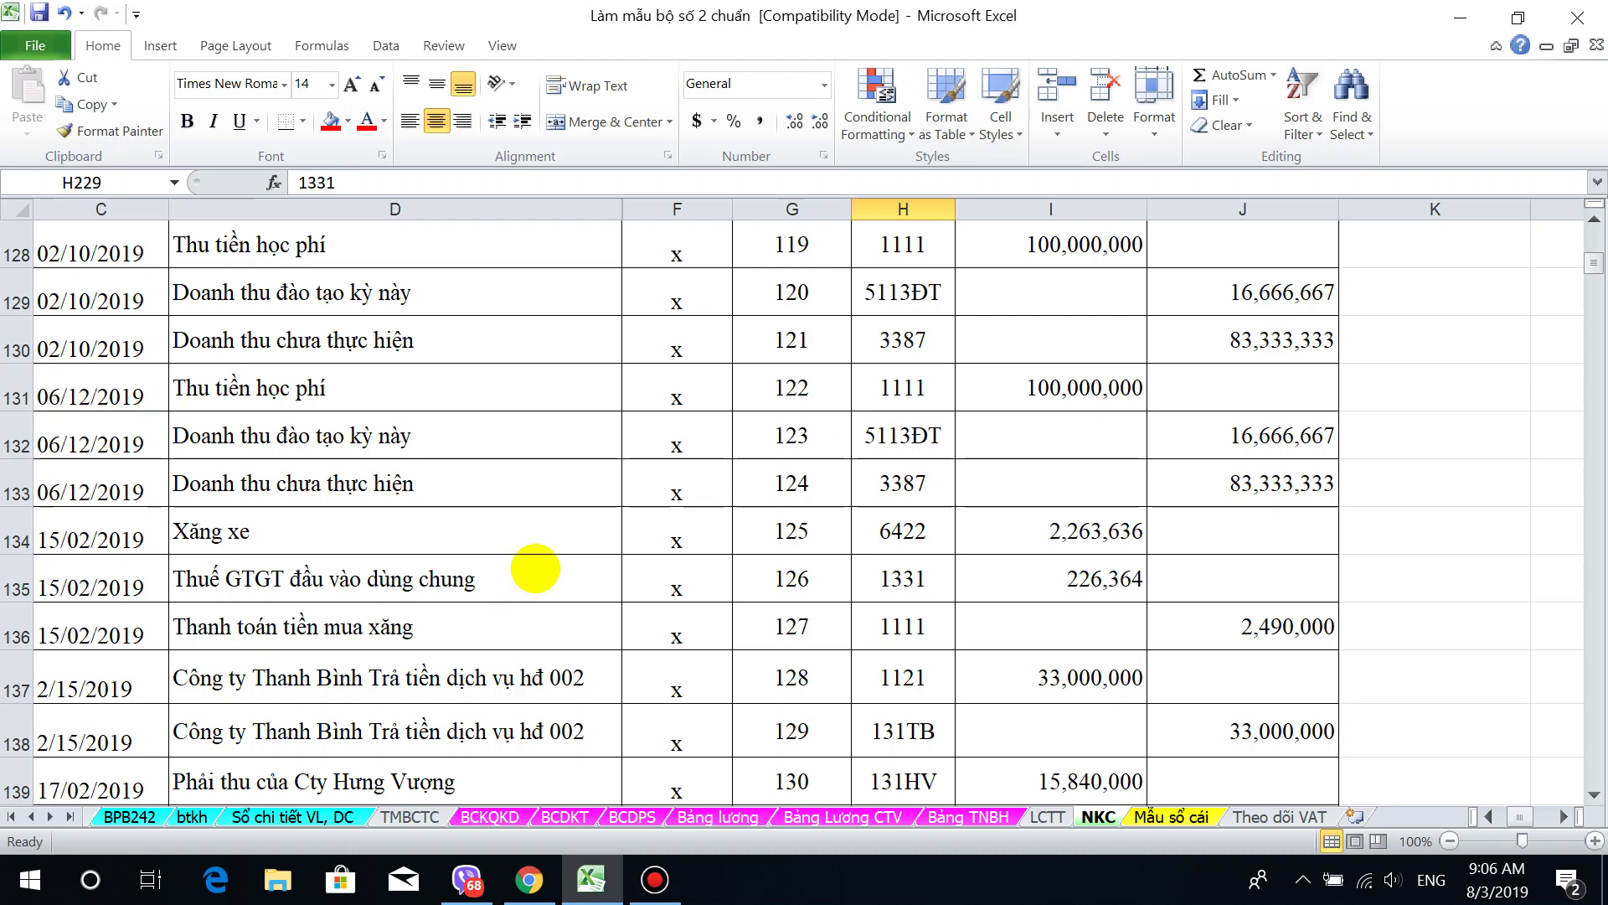
{"action": "scroll", "coordinate": [532, 566], "scroll_direction": "up", "scroll_amount": 3}
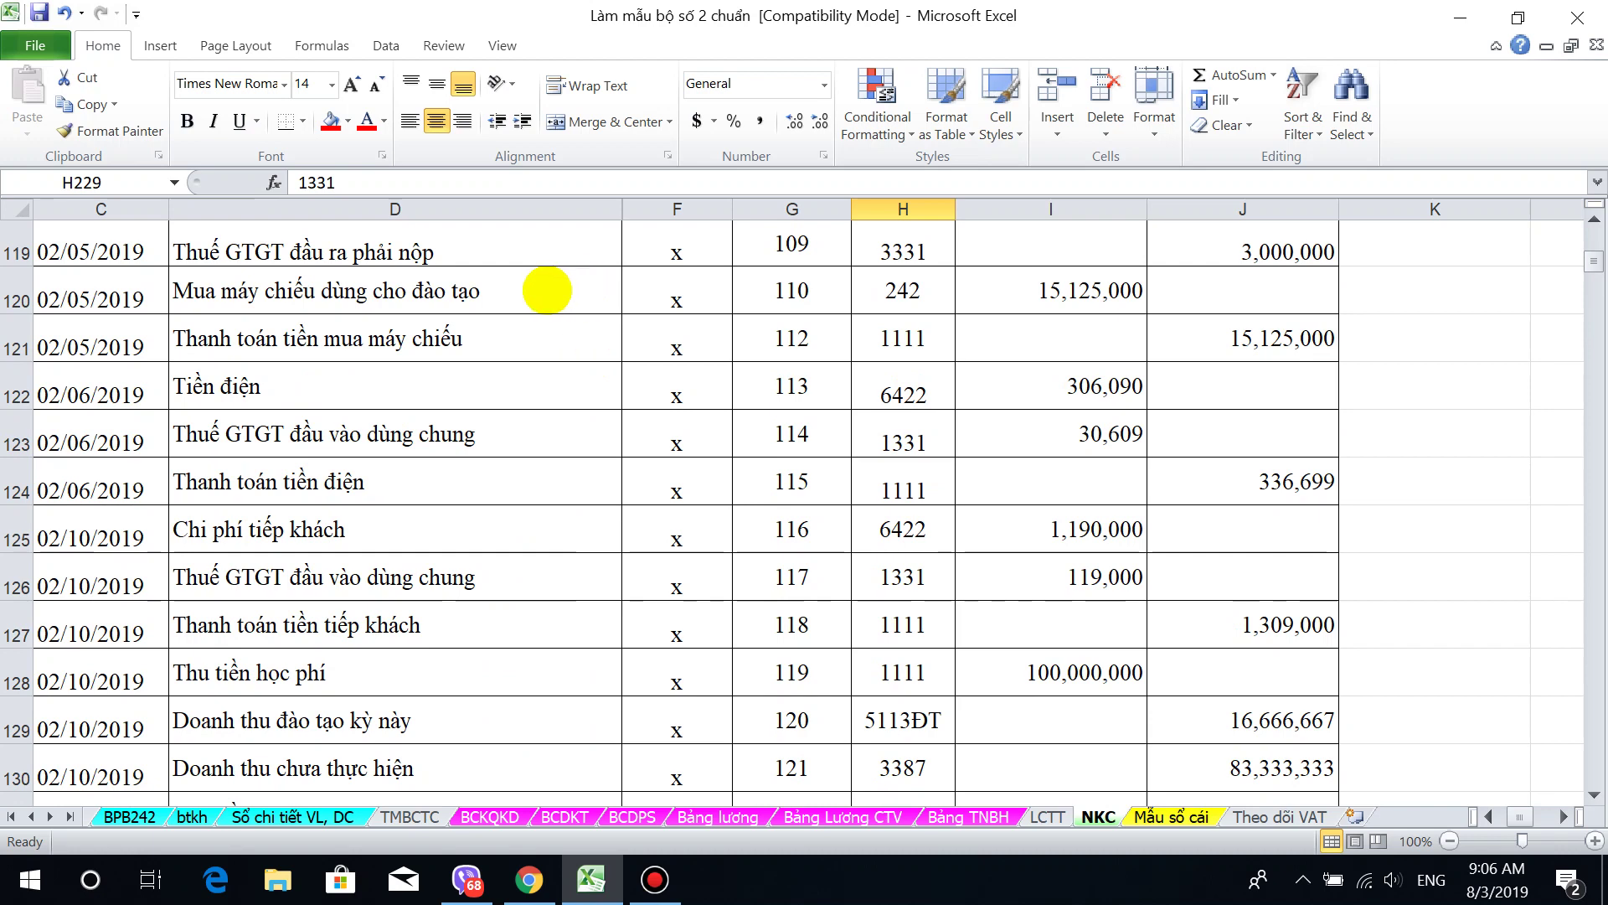
Step: Select the training projector purchase and payment entries in C120:J121, and compare them with the shared VAT in D4 of the Theo dõi VAT sheet
{"action": "left_click_drag", "start_coordinate": [532, 290], "coordinate": [1281, 335]}
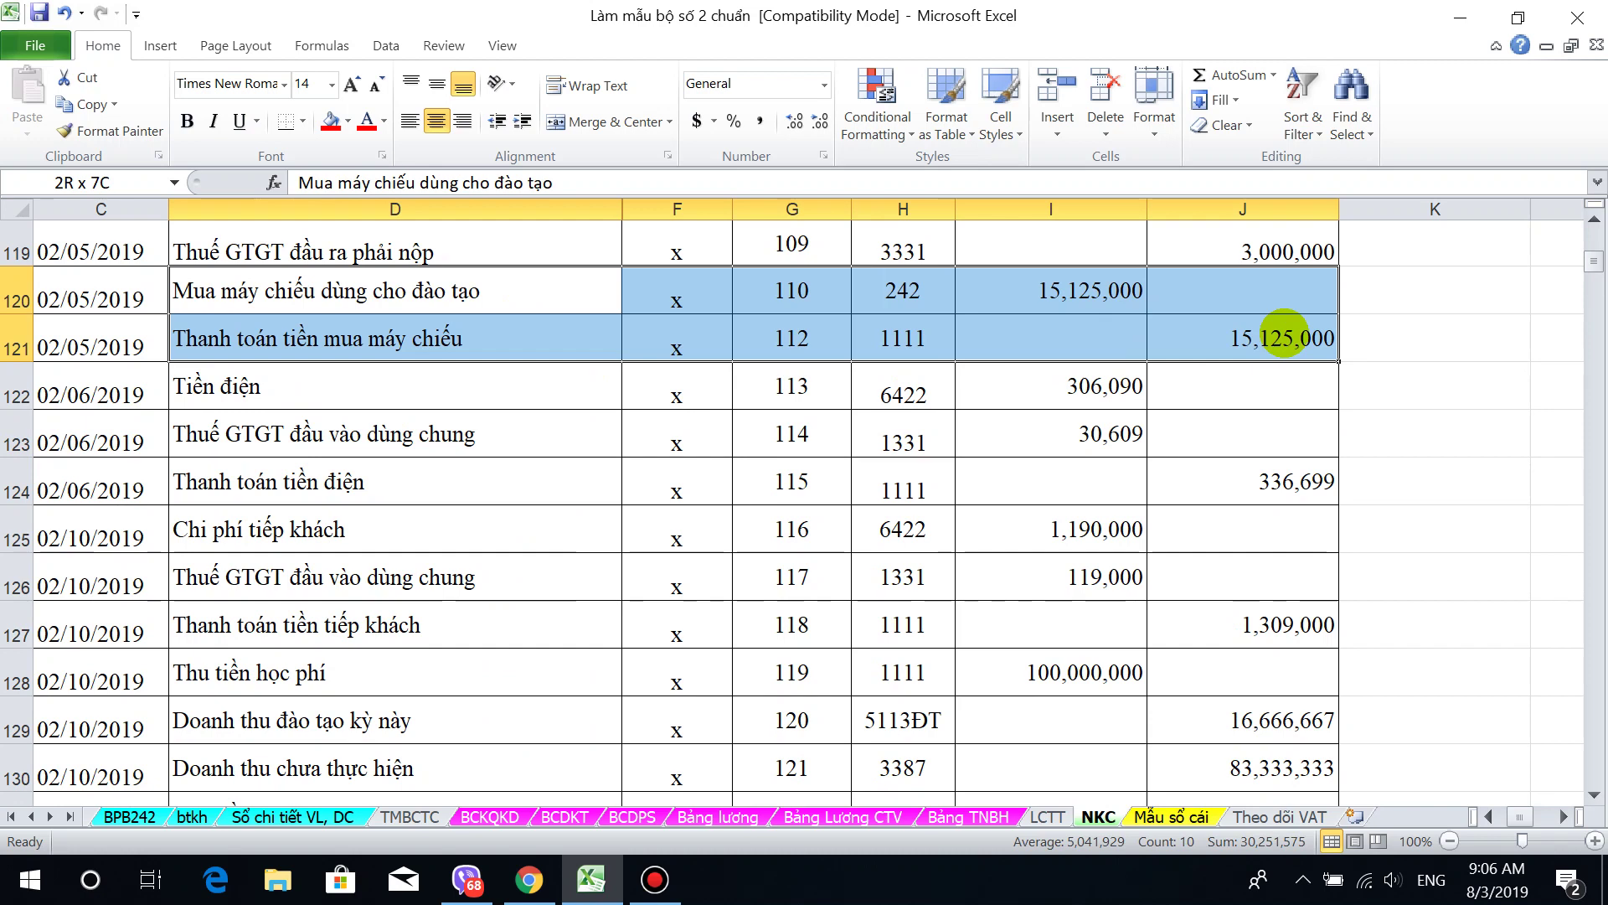
{"action": "left_click_drag", "start_coordinate": [139, 300], "coordinate": [1247, 339]}
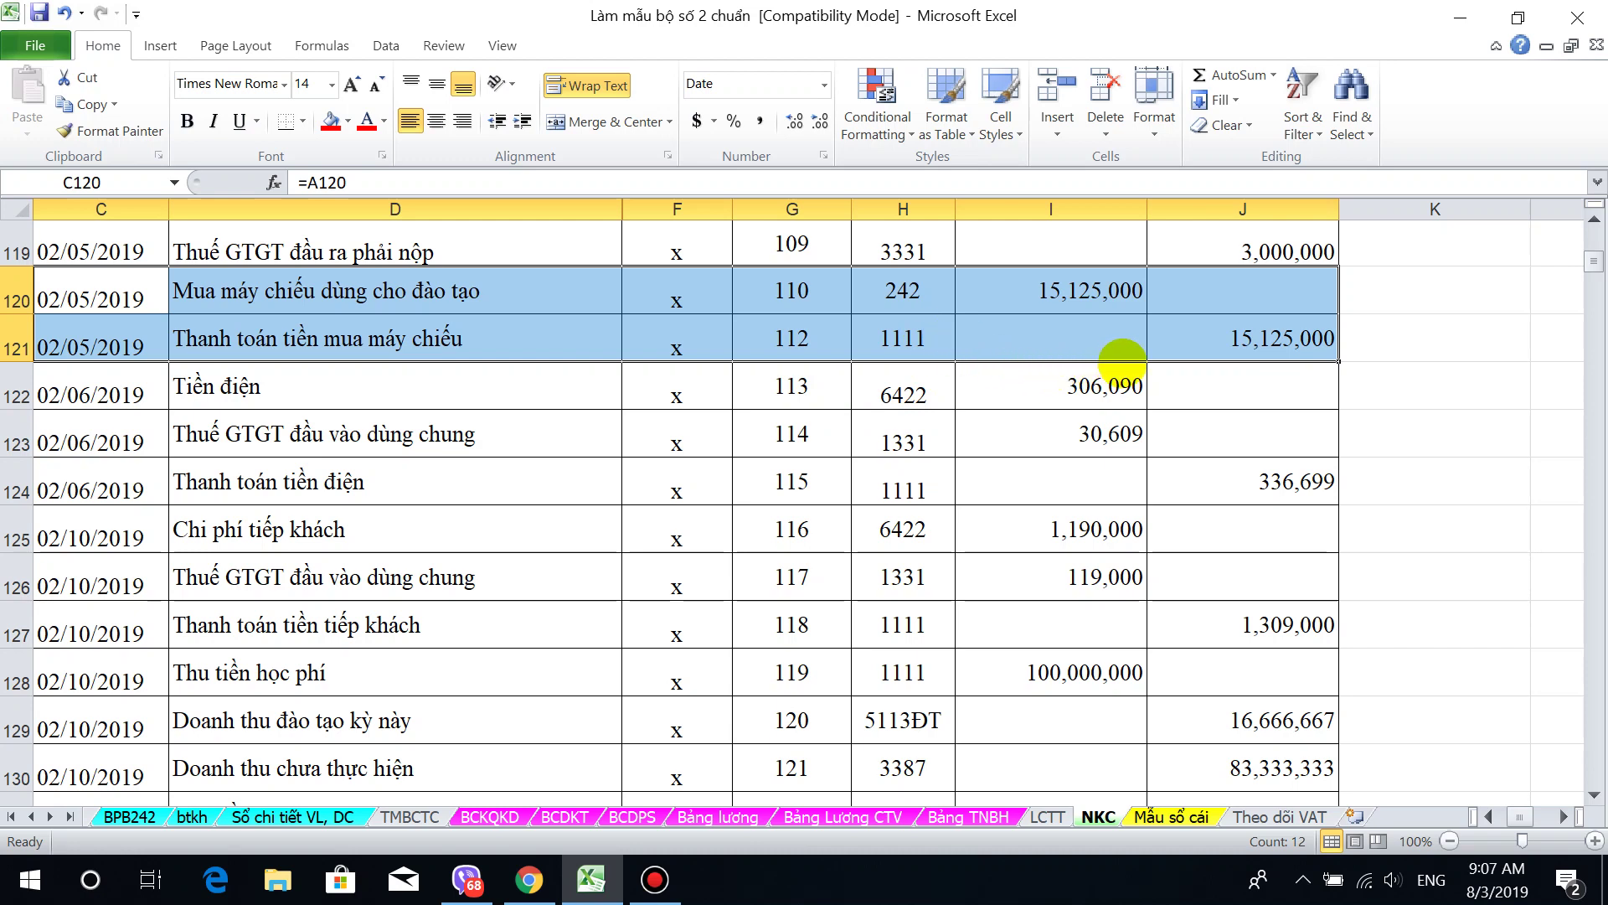
{"action": "left_click", "coordinate": [1280, 816]}
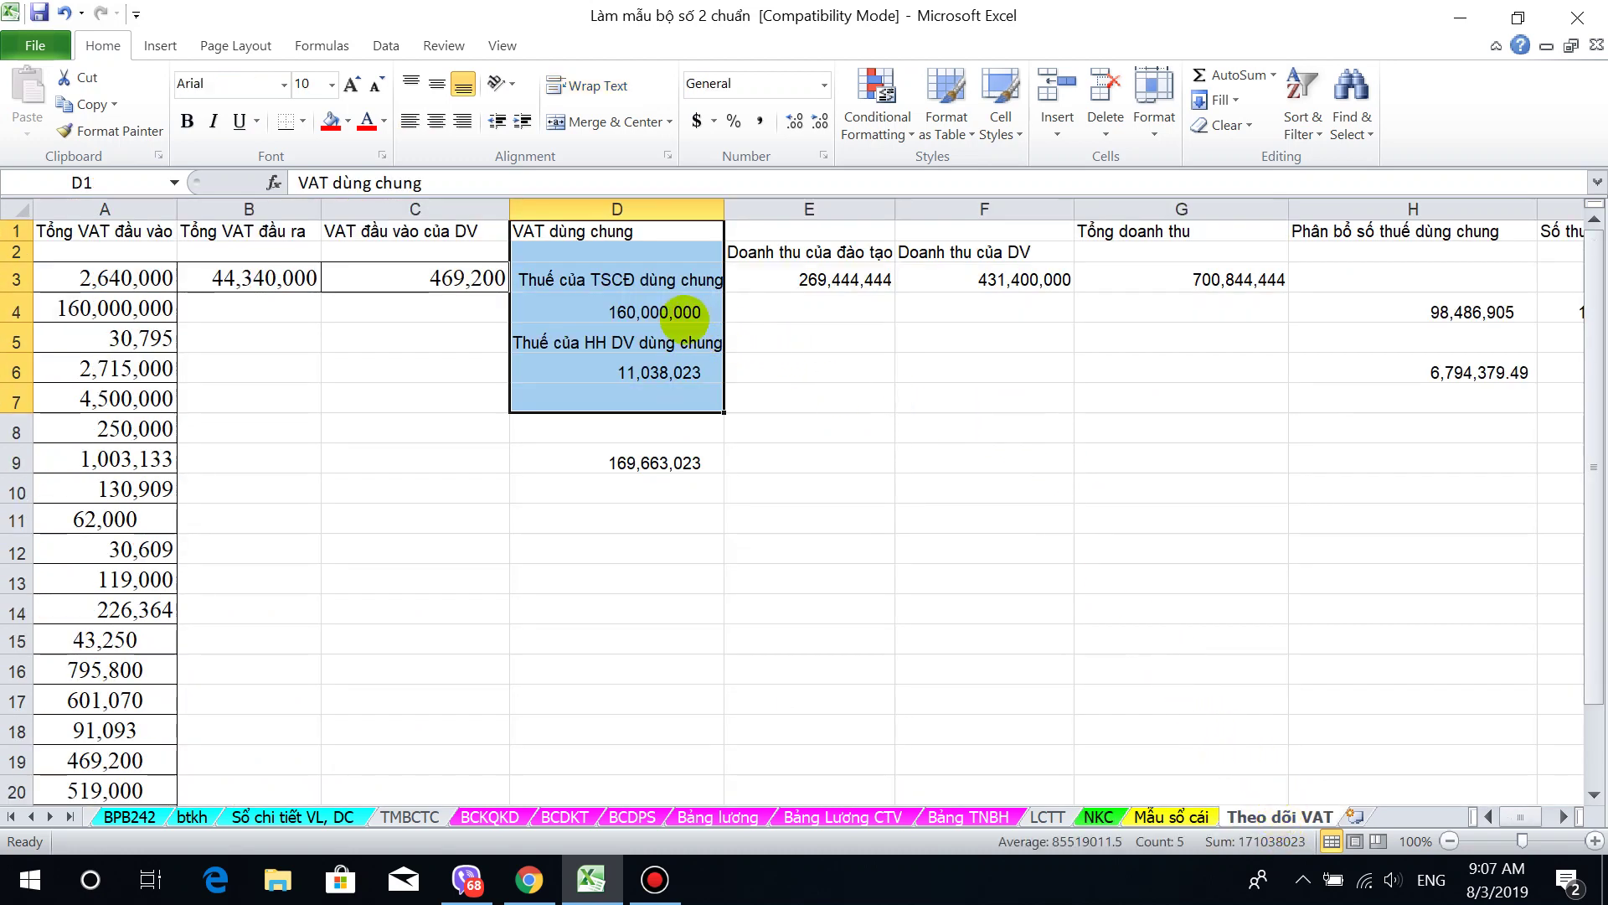
{"action": "left_click", "coordinate": [662, 310]}
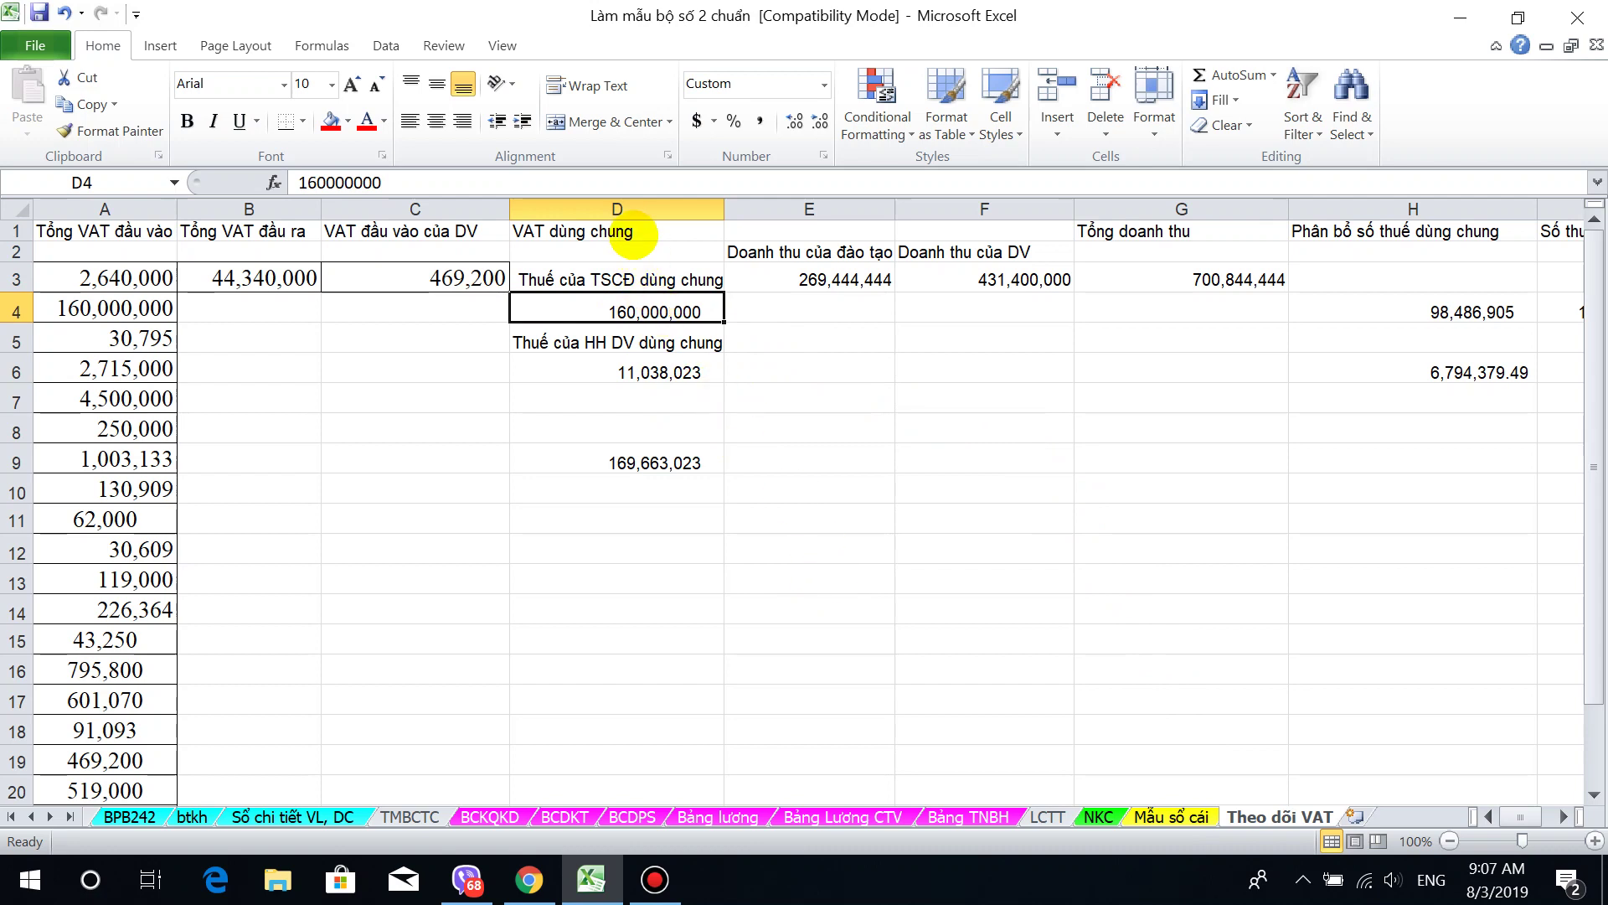
{"action": "left_click", "coordinate": [634, 236]}
Step: Filter the NKC journal descriptions to show only Thuế GTGT được khấu trừ, and select the matching entry's debit amount and description
{"action": "left_click", "coordinate": [1098, 817]}
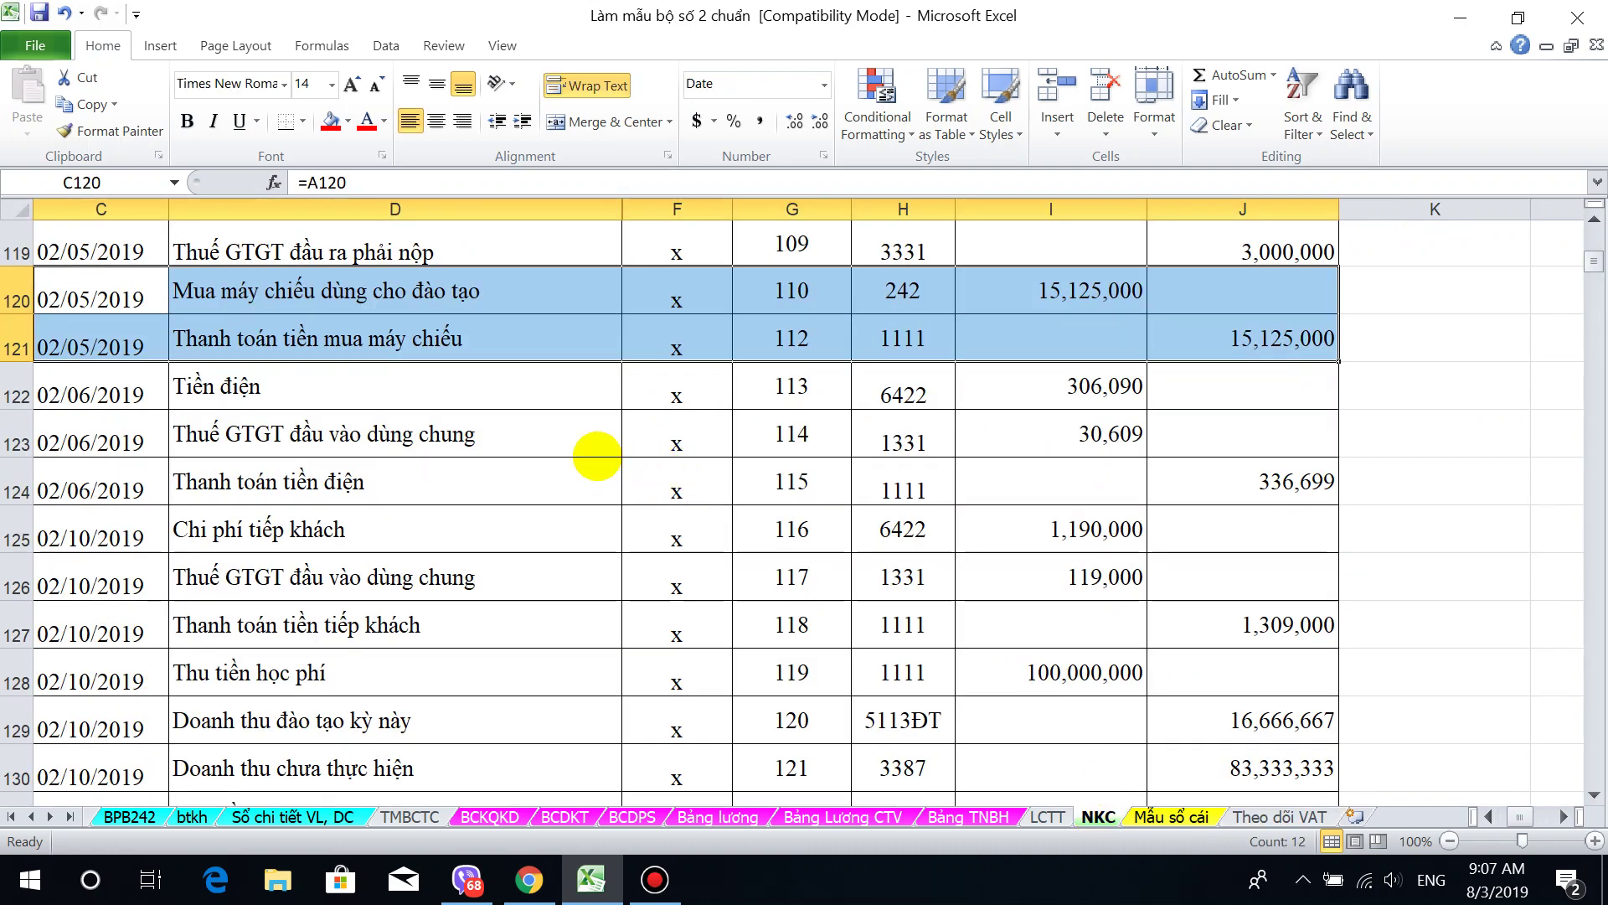
{"action": "scroll", "coordinate": [592, 402], "scroll_direction": "up", "scroll_amount": 7}
{"action": "left_click_drag", "start_coordinate": [1583, 247], "coordinate": [1592, 214]}
{"action": "left_click", "coordinate": [610, 683]}
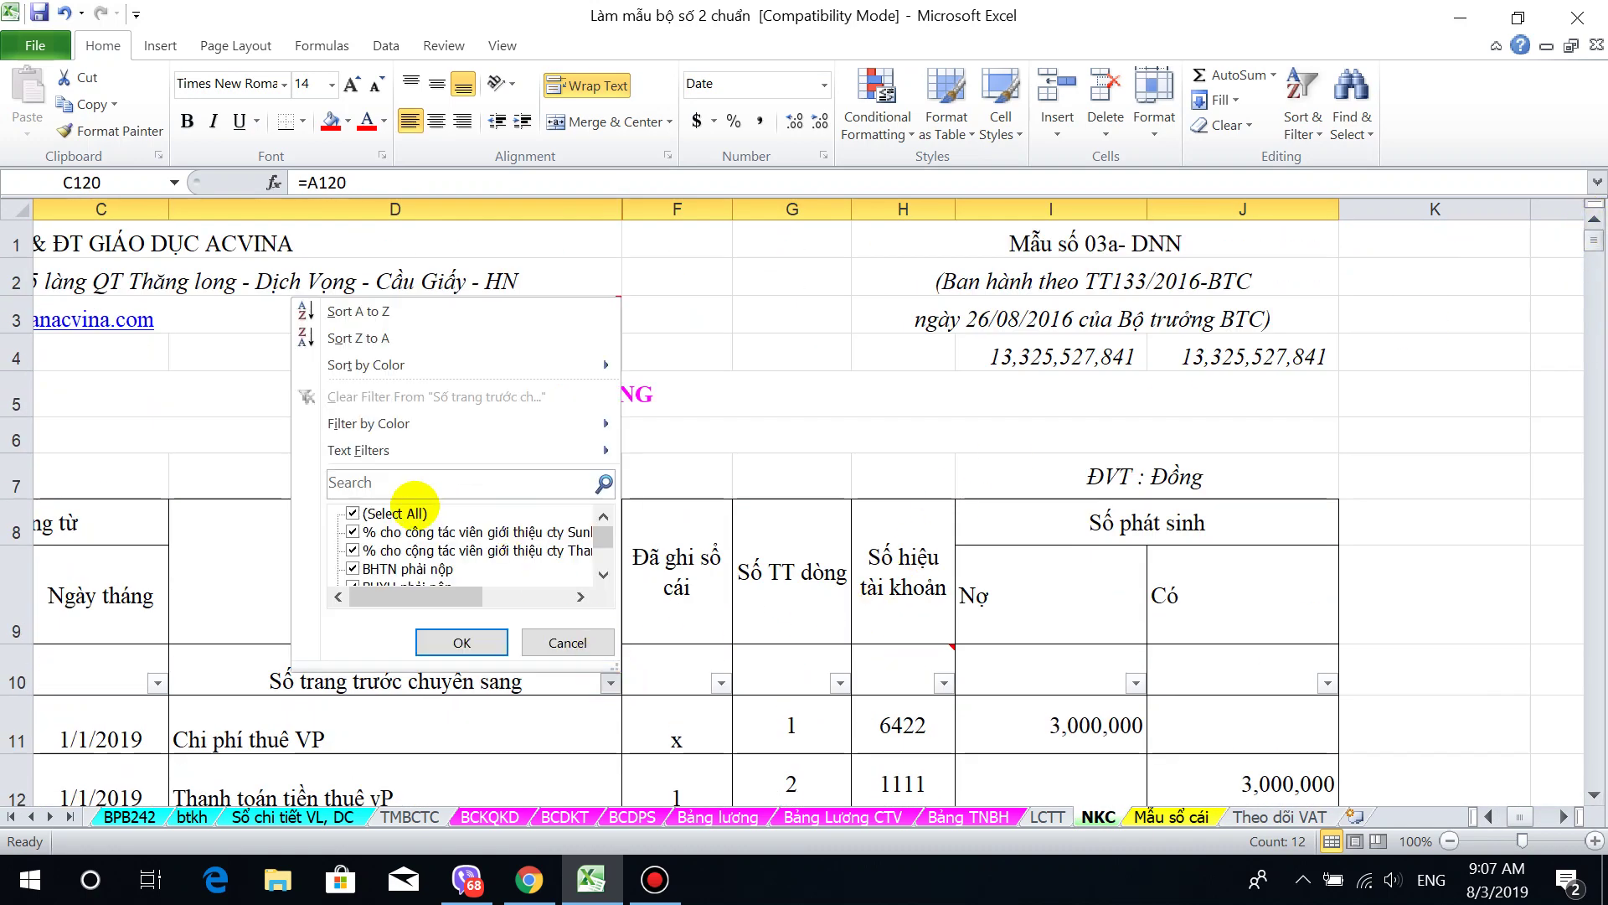
{"action": "left_click", "coordinate": [394, 513]}
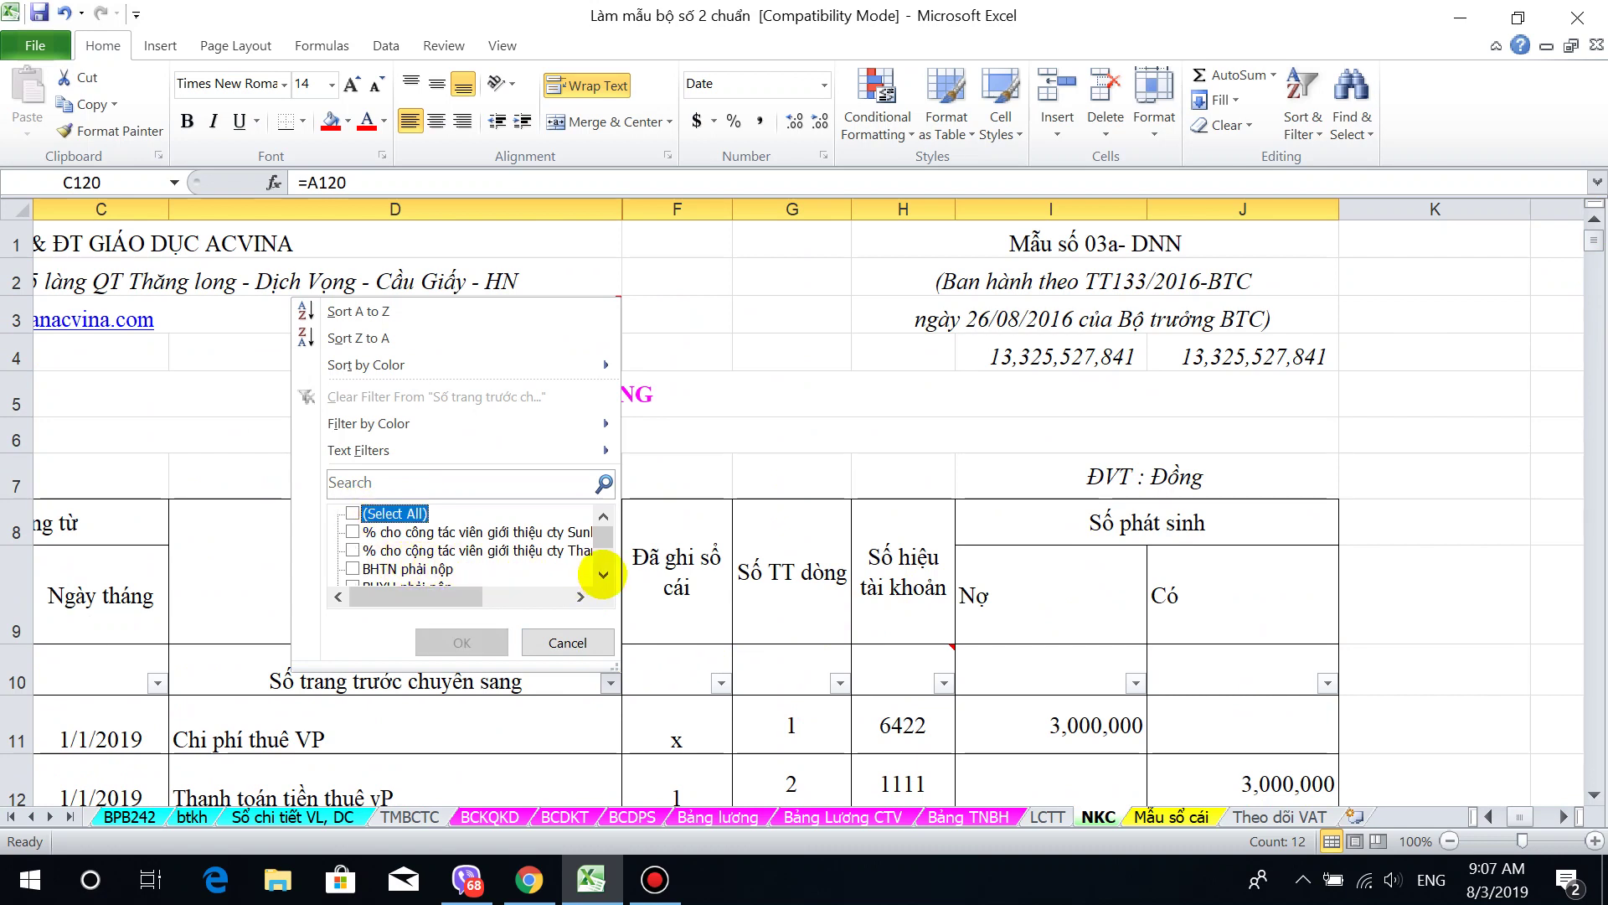
{"action": "left_click", "coordinate": [604, 575]}
{"action": "left_click", "coordinate": [603, 575]}
{"action": "left_click", "coordinate": [603, 574]}
{"action": "left_click", "coordinate": [603, 575]}
{"action": "left_click", "coordinate": [603, 574]}
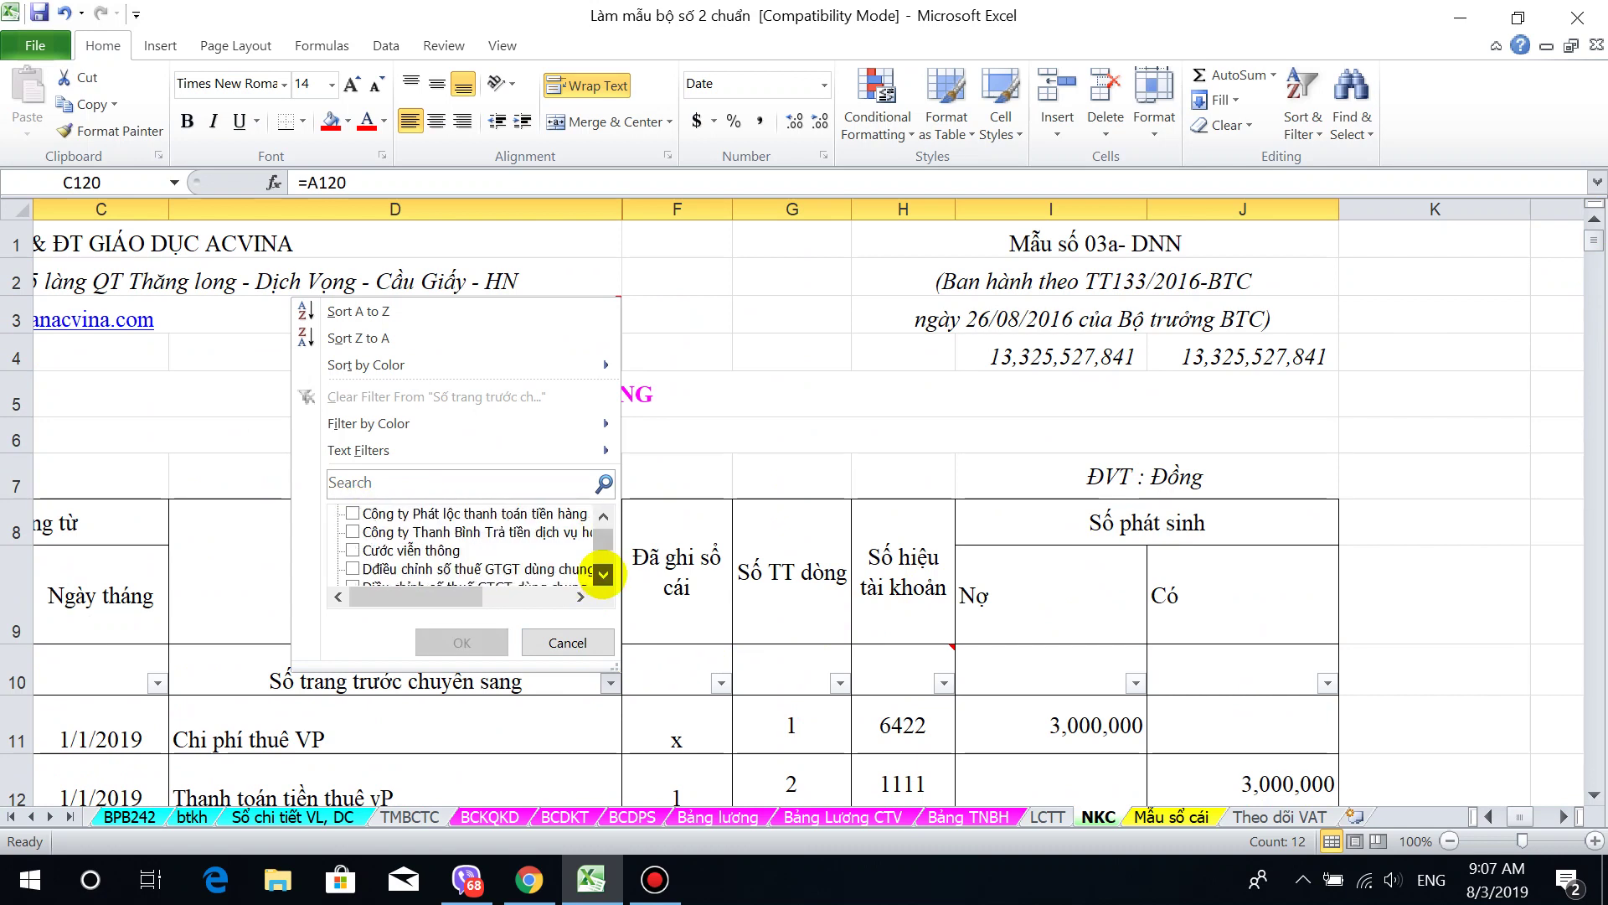
{"action": "left_click", "coordinate": [603, 574]}
{"action": "left_click", "coordinate": [603, 575]}
{"action": "left_click", "coordinate": [603, 575]}
{"action": "left_click", "coordinate": [603, 575]}
{"action": "left_click", "coordinate": [603, 574]}
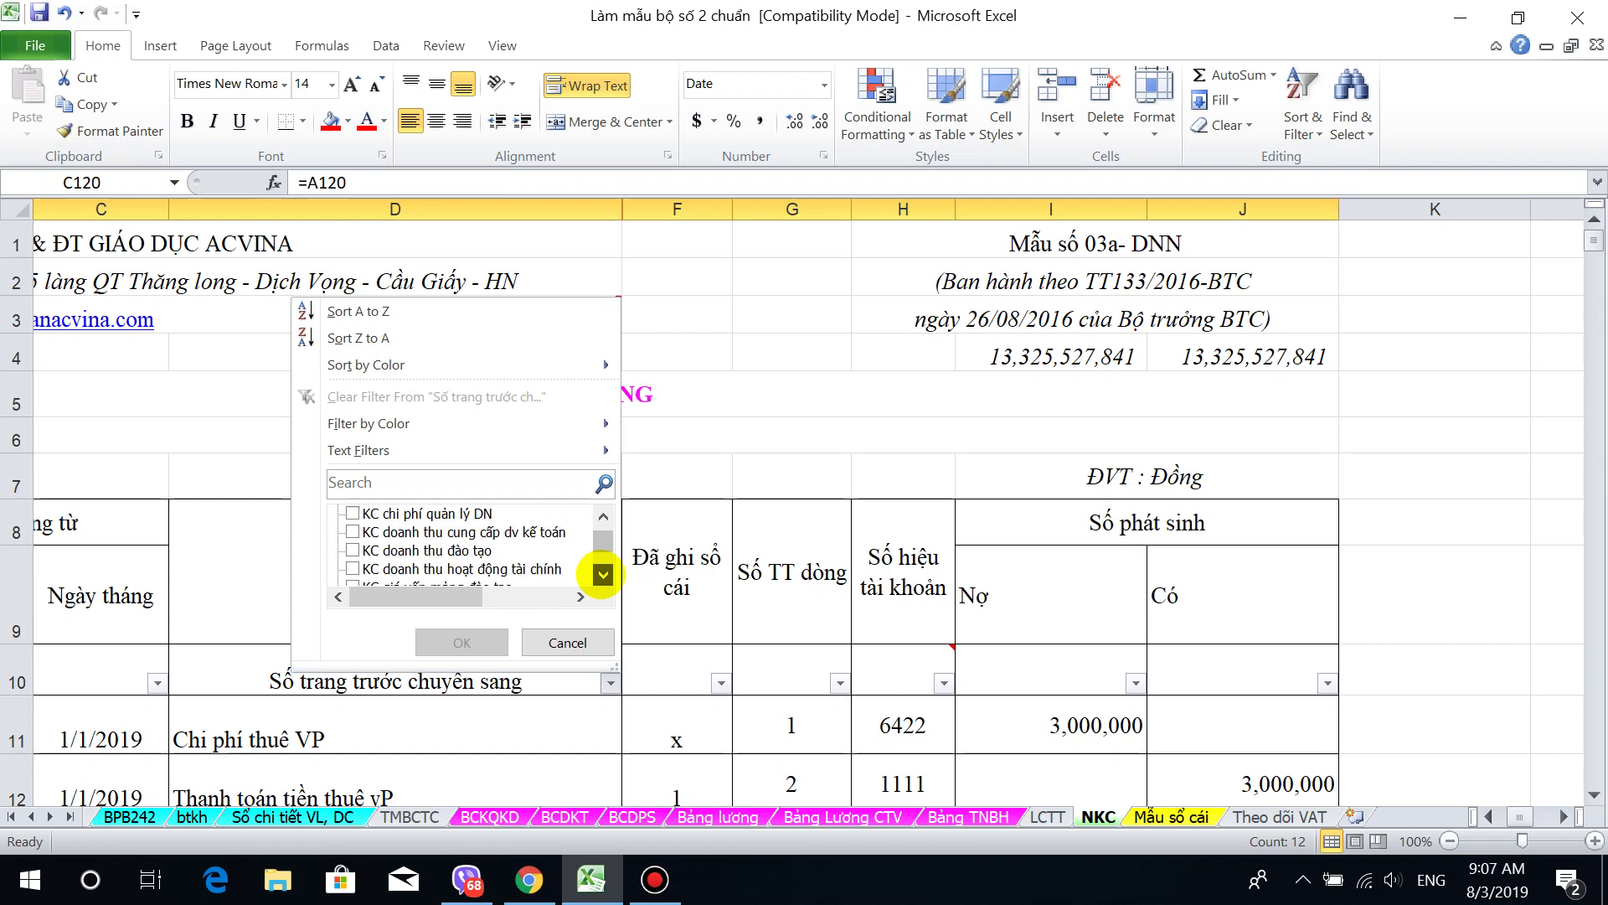
{"action": "left_click", "coordinate": [603, 574]}
{"action": "left_click", "coordinate": [603, 575]}
{"action": "left_click", "coordinate": [603, 575]}
{"action": "left_click", "coordinate": [603, 574]}
{"action": "left_click", "coordinate": [603, 575]}
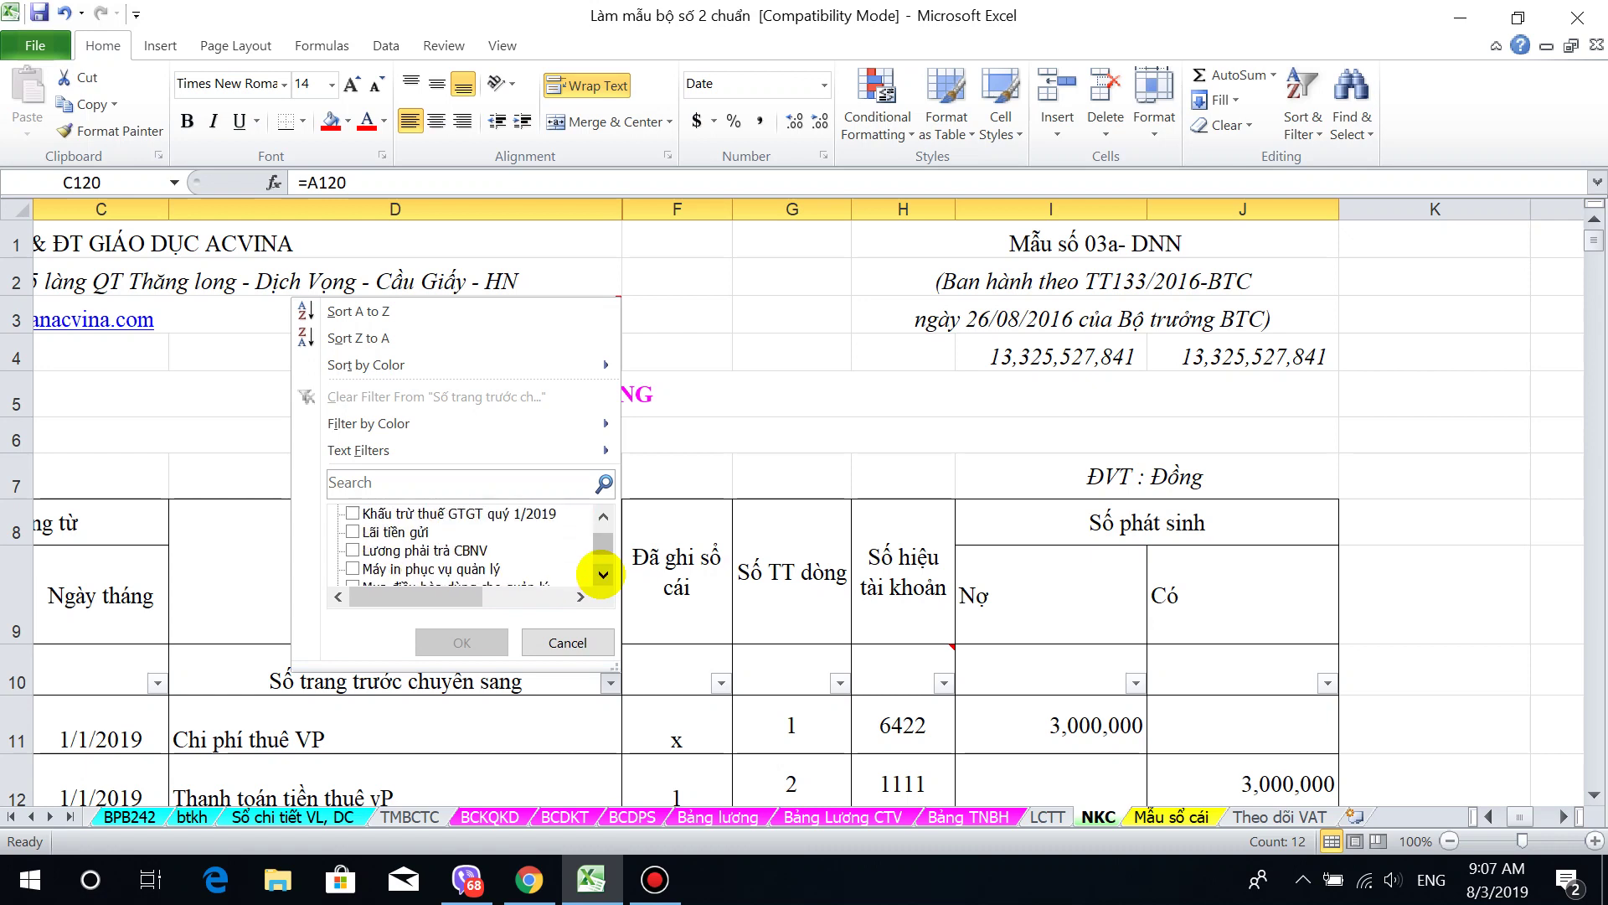
{"action": "left_click", "coordinate": [603, 575]}
{"action": "left_click", "coordinate": [603, 575]}
{"action": "left_click", "coordinate": [603, 574]}
{"action": "left_click", "coordinate": [604, 574]}
{"action": "left_click", "coordinate": [603, 574]}
{"action": "left_click", "coordinate": [603, 574]}
{"action": "left_click", "coordinate": [604, 575]}
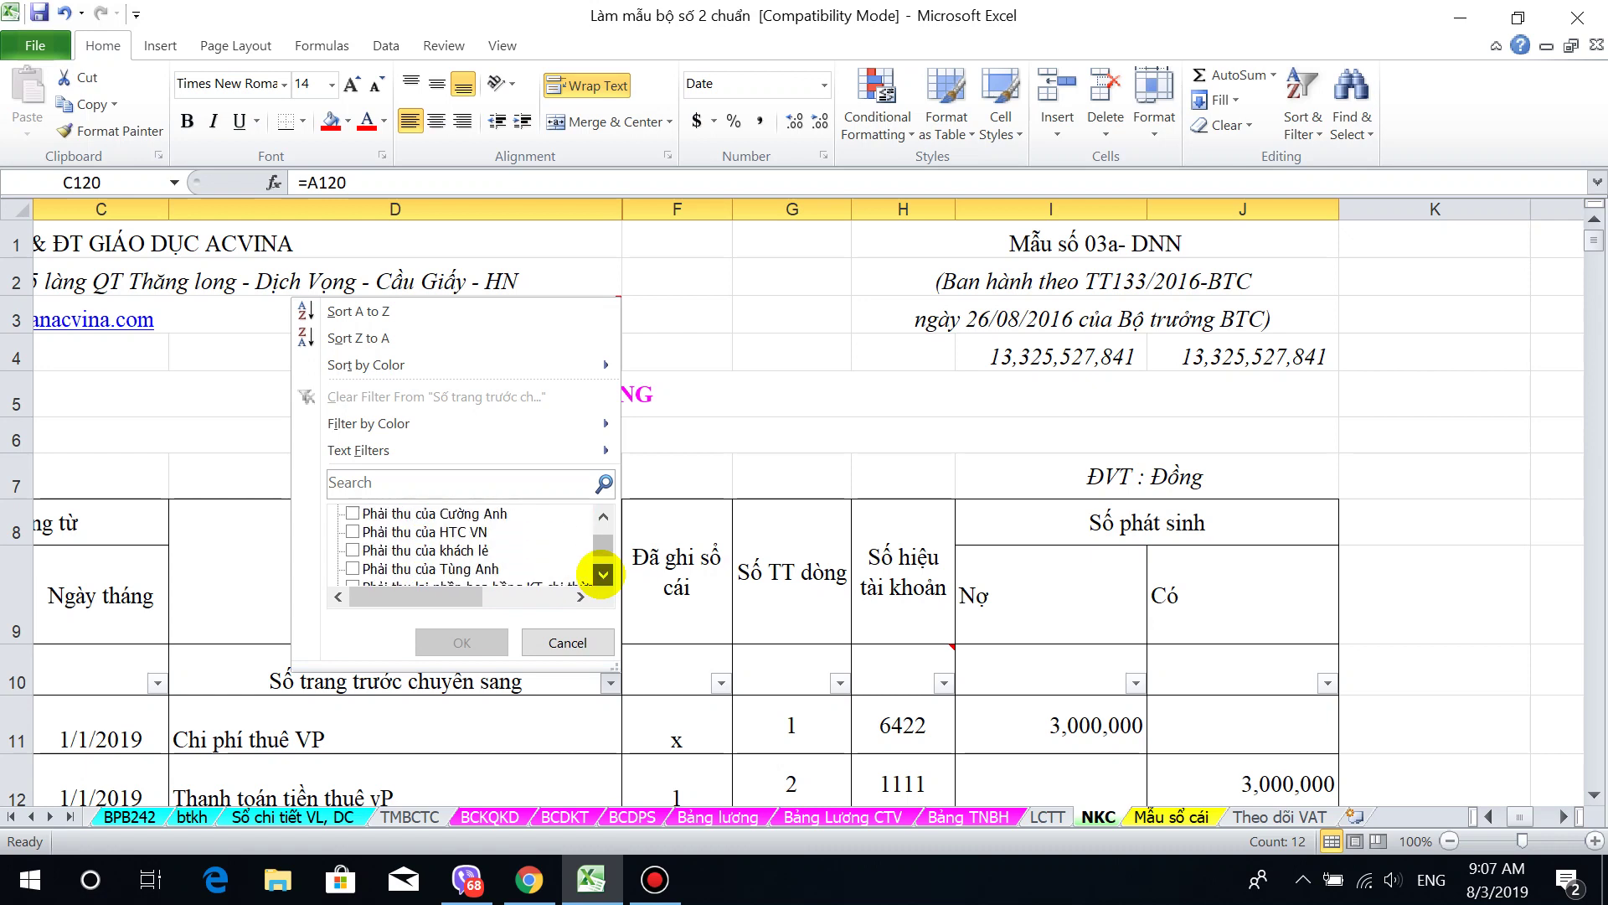
{"action": "left_click", "coordinate": [603, 575]}
{"action": "left_click", "coordinate": [603, 574]}
{"action": "left_click", "coordinate": [603, 575]}
{"action": "left_click", "coordinate": [603, 575]}
{"action": "left_click", "coordinate": [603, 575]}
{"action": "left_click", "coordinate": [603, 574]}
{"action": "left_click", "coordinate": [603, 574]}
{"action": "left_click", "coordinate": [603, 575]}
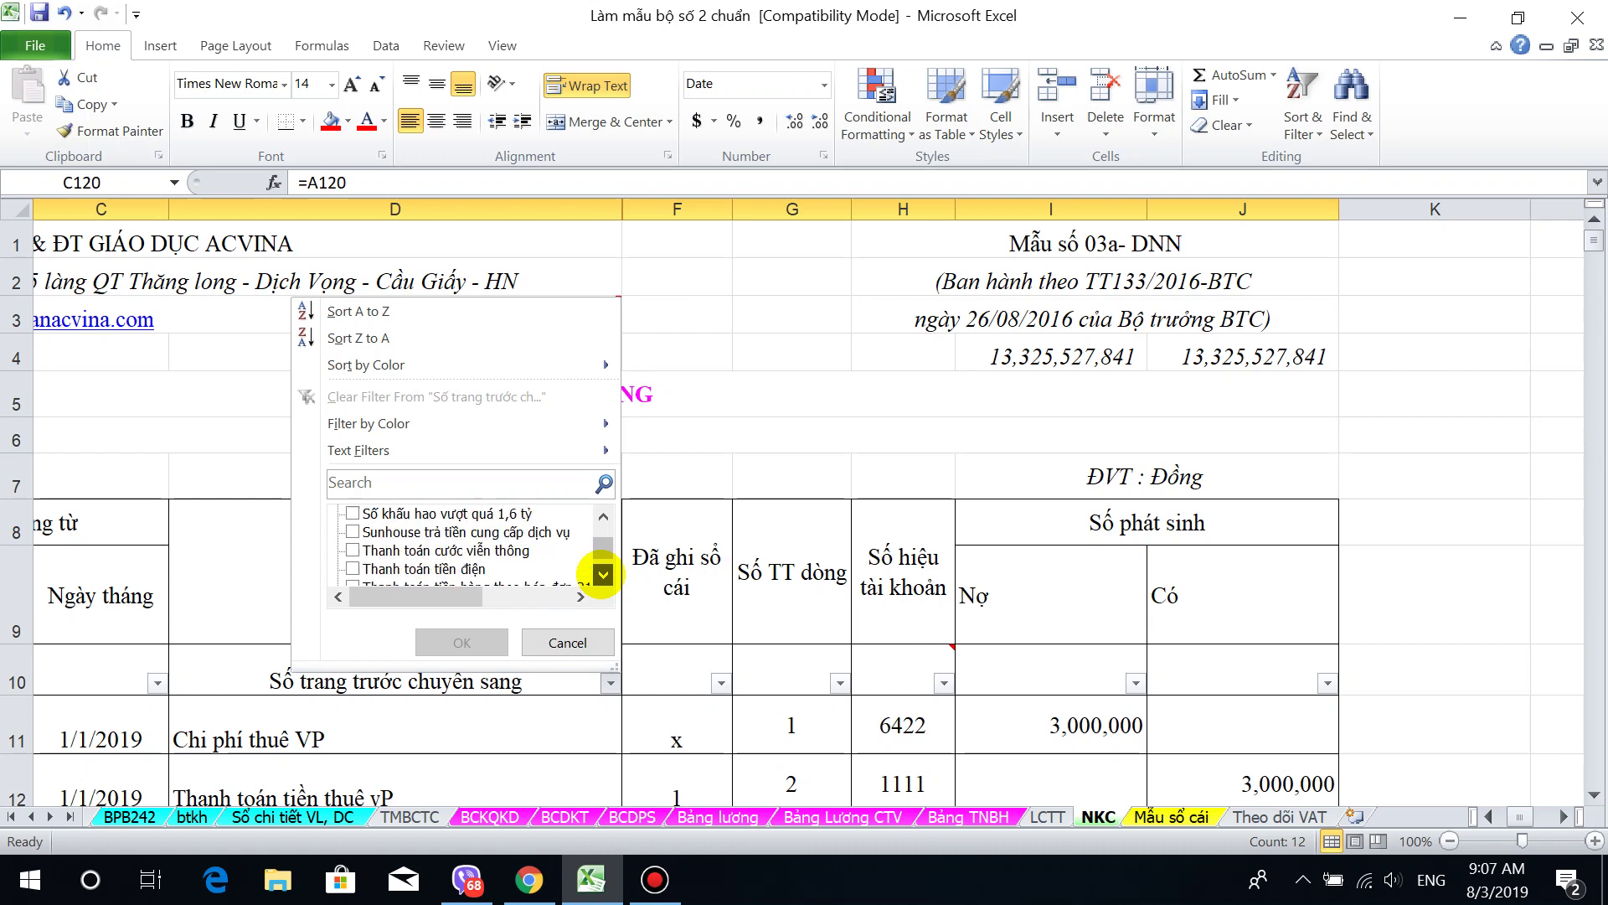
{"action": "left_click", "coordinate": [603, 575]}
{"action": "left_click", "coordinate": [603, 575]}
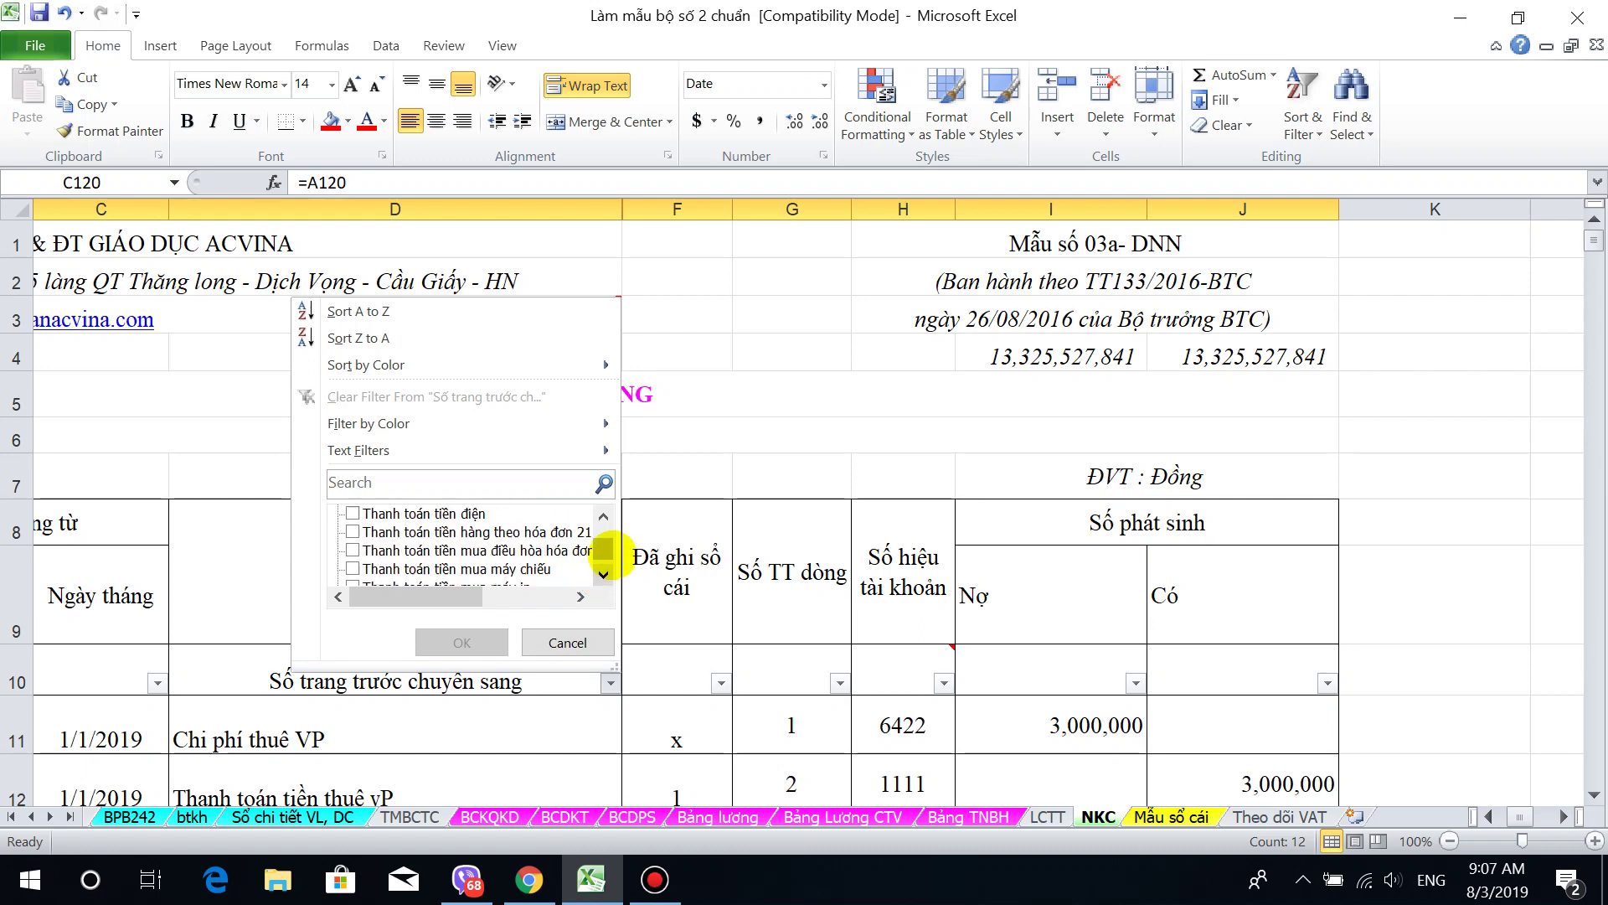
{"action": "left_click", "coordinate": [603, 575]}
{"action": "left_click", "coordinate": [603, 575]}
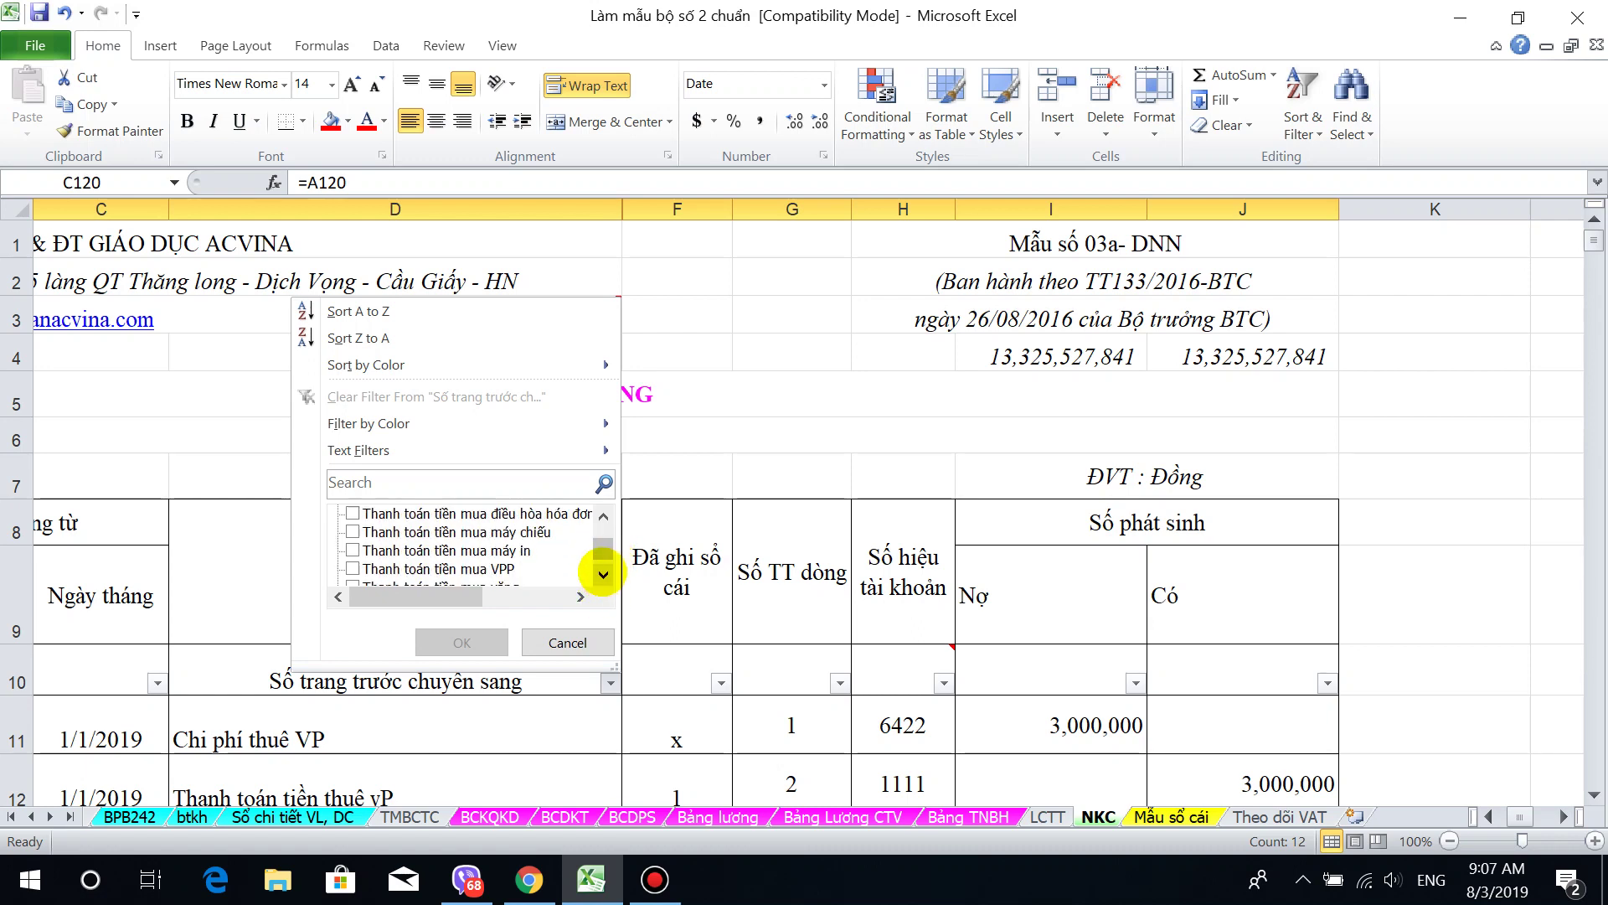
{"action": "left_click", "coordinate": [603, 575]}
{"action": "left_click", "coordinate": [603, 575]}
{"action": "left_click", "coordinate": [603, 575]}
{"action": "left_click", "coordinate": [603, 575]}
{"action": "left_click", "coordinate": [603, 575]}
{"action": "left_click", "coordinate": [603, 575]}
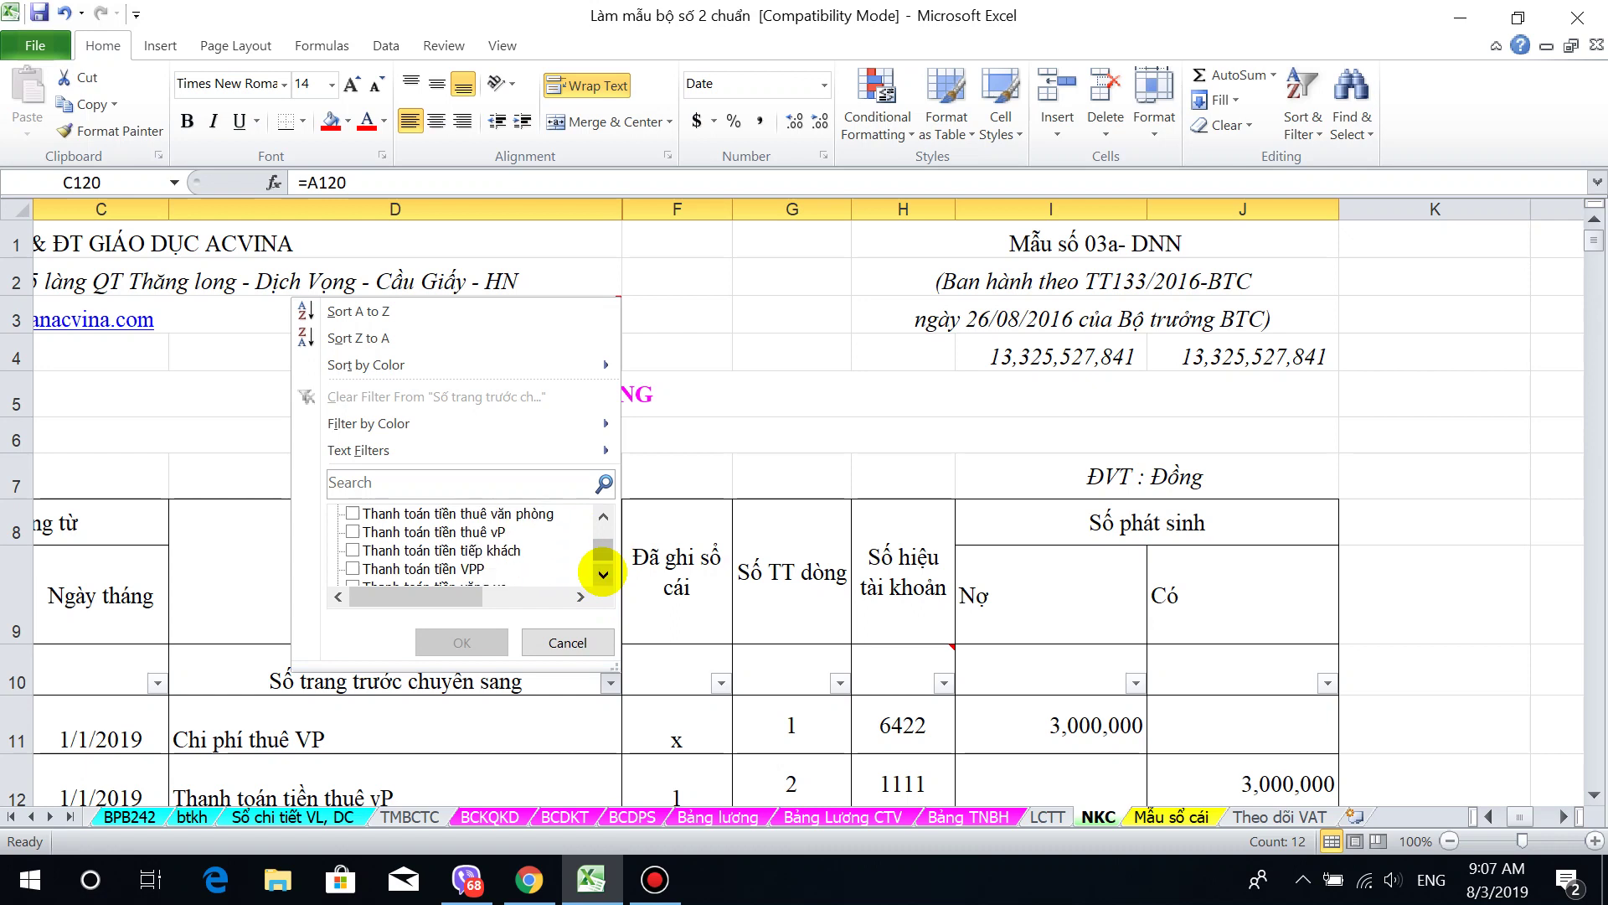
{"action": "left_click", "coordinate": [603, 575]}
{"action": "left_click", "coordinate": [603, 574]}
{"action": "left_click", "coordinate": [603, 574]}
{"action": "left_click", "coordinate": [603, 575]}
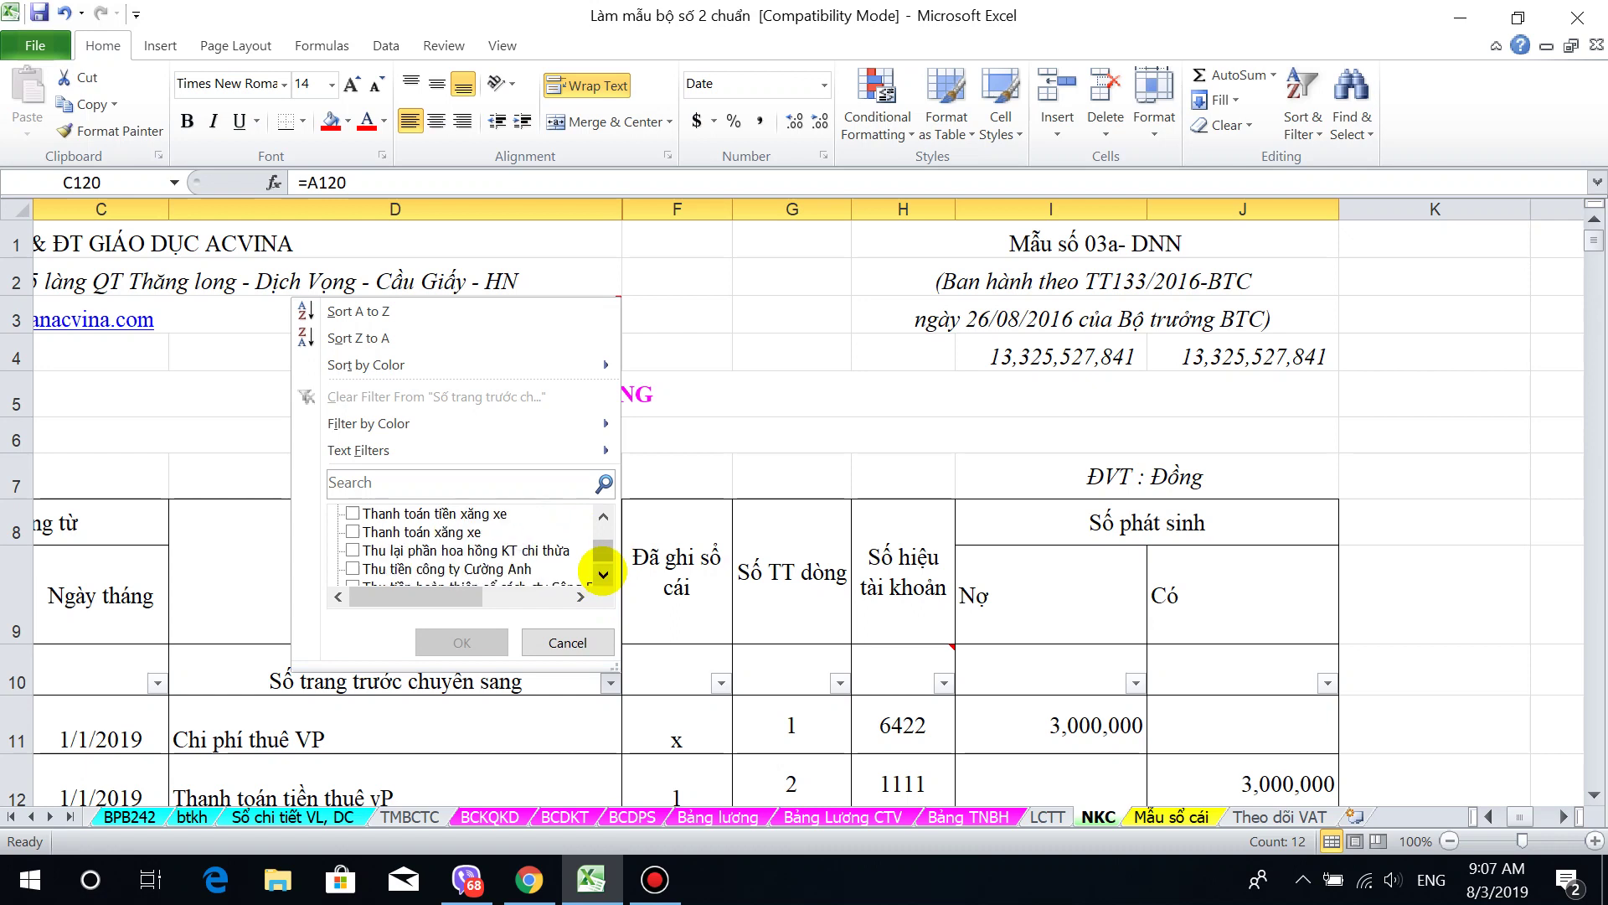
{"action": "left_click", "coordinate": [603, 575]}
{"action": "left_click", "coordinate": [603, 575]}
{"action": "left_click", "coordinate": [603, 575]}
{"action": "left_click", "coordinate": [603, 574]}
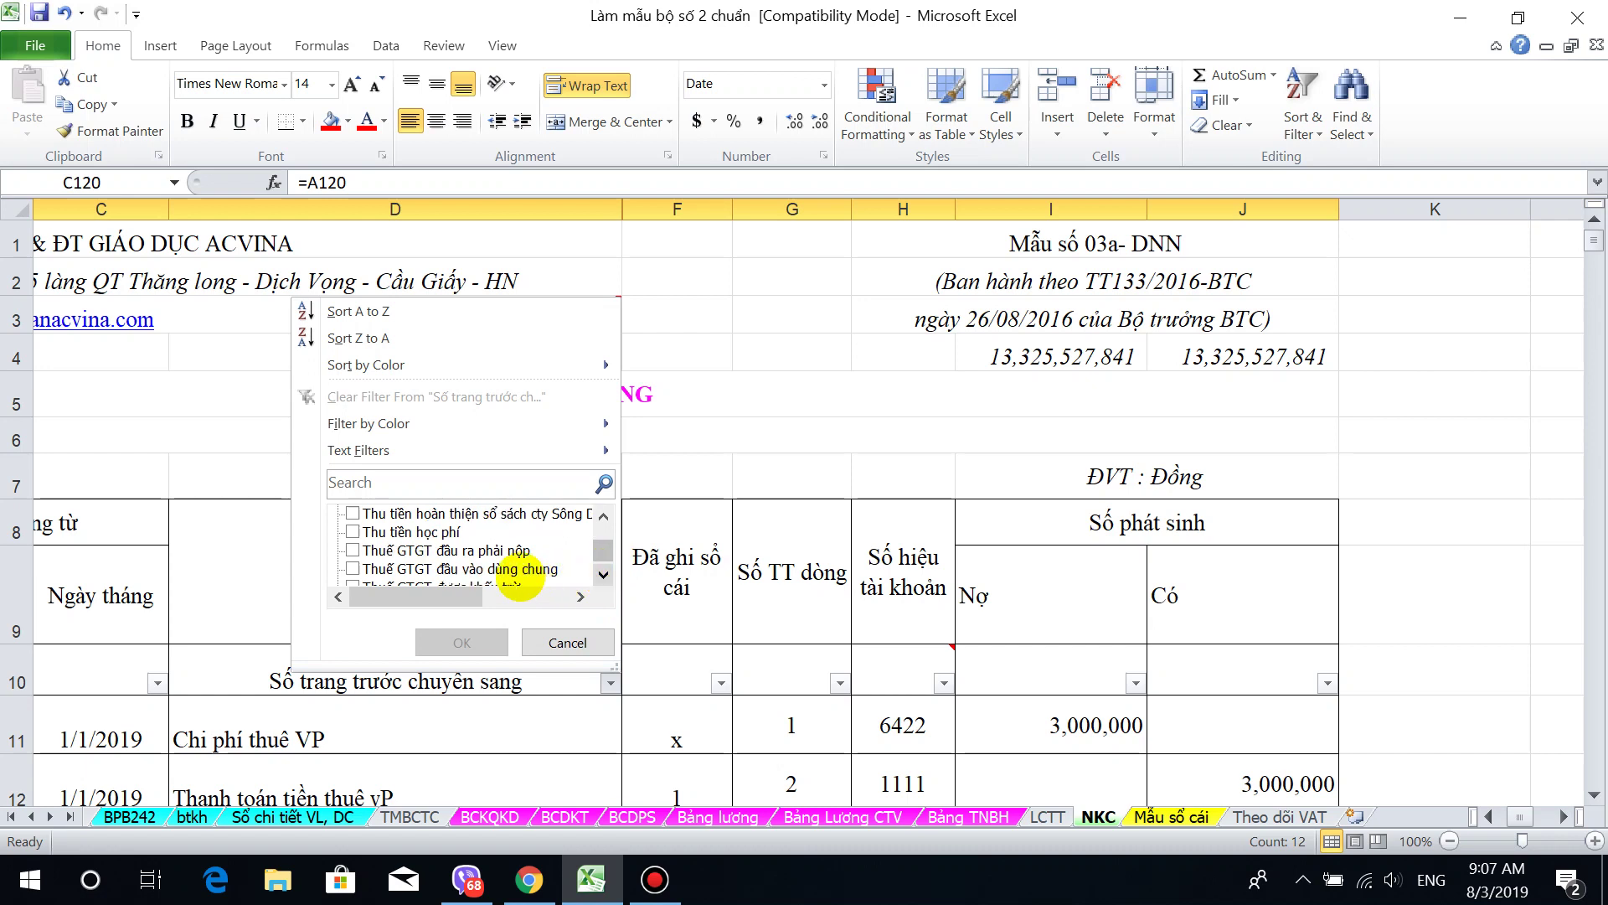
{"action": "left_click", "coordinate": [603, 575]}
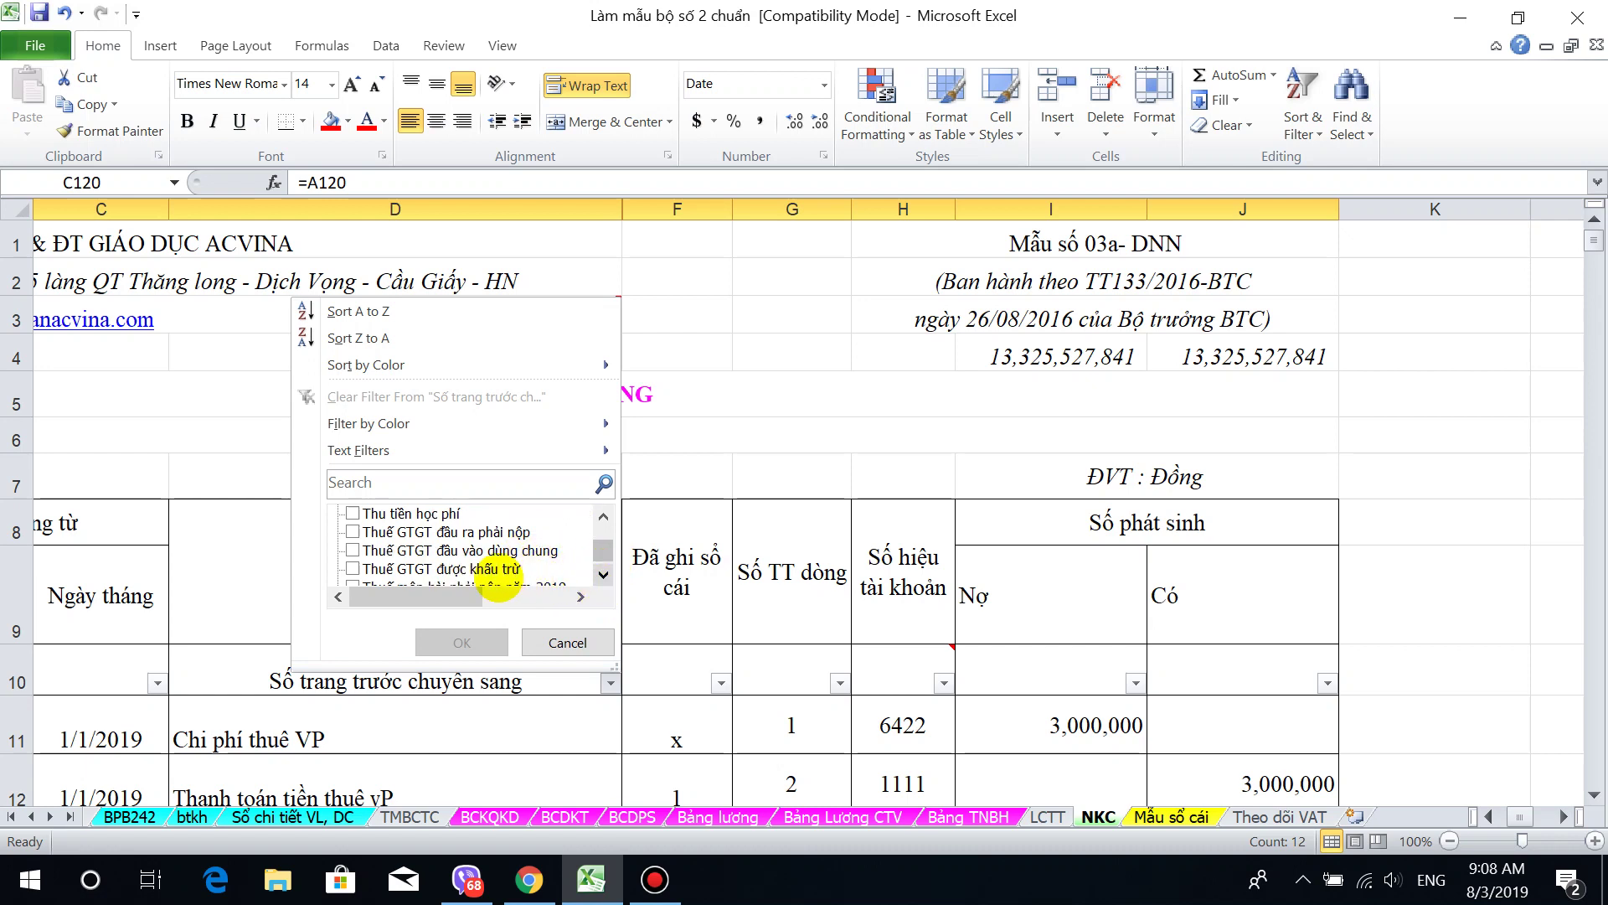
{"action": "left_click", "coordinate": [493, 570]}
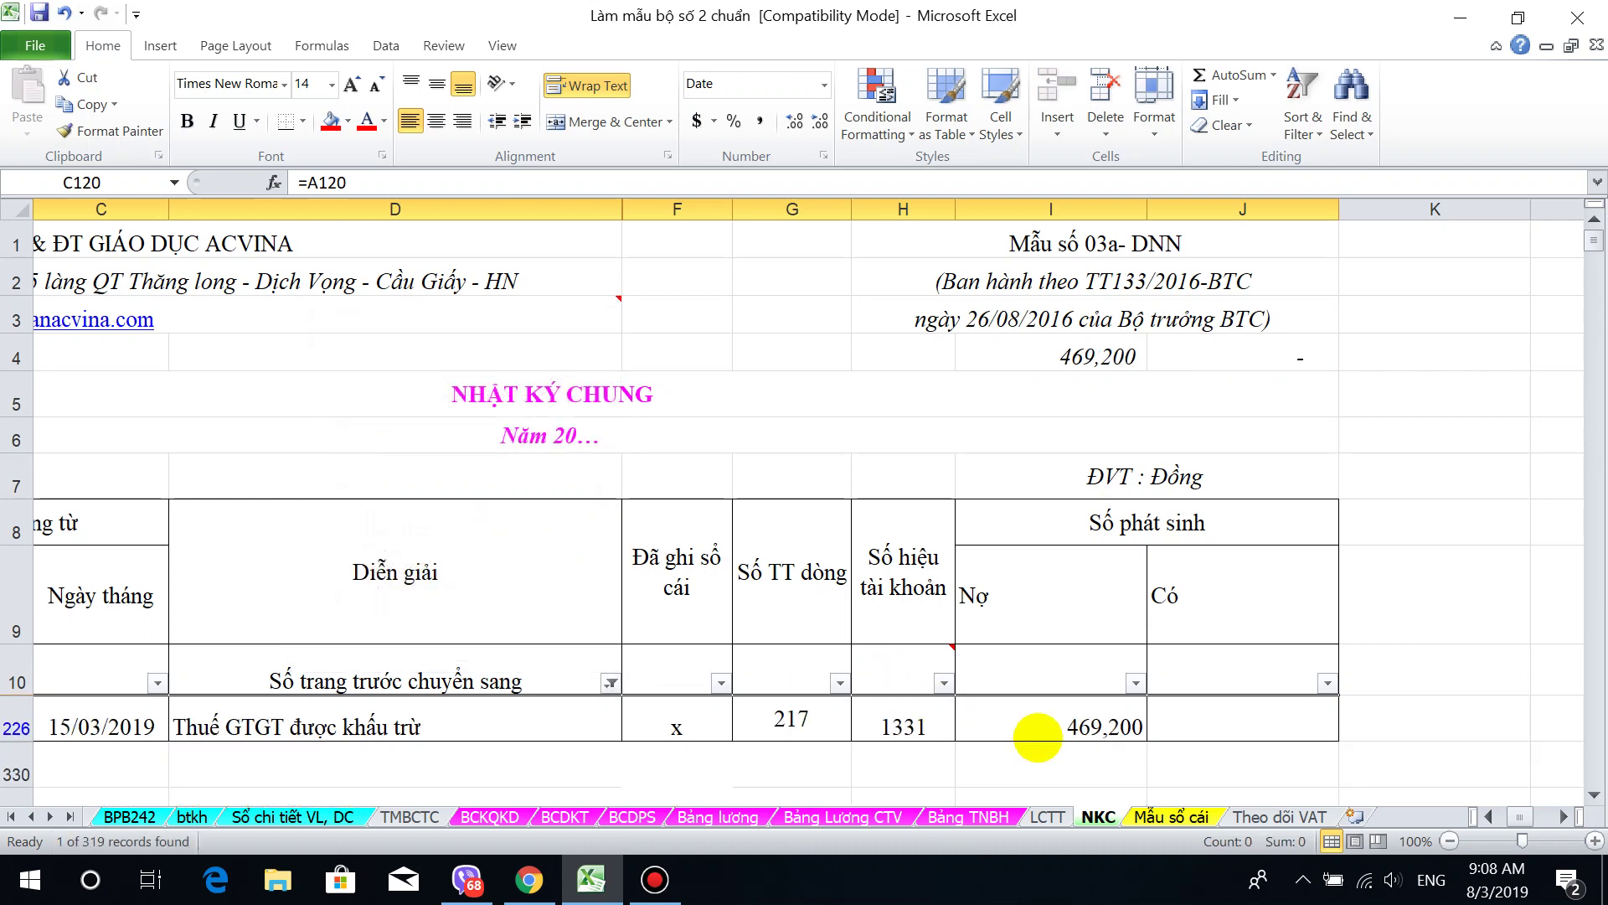
{"action": "left_click", "coordinate": [1030, 722]}
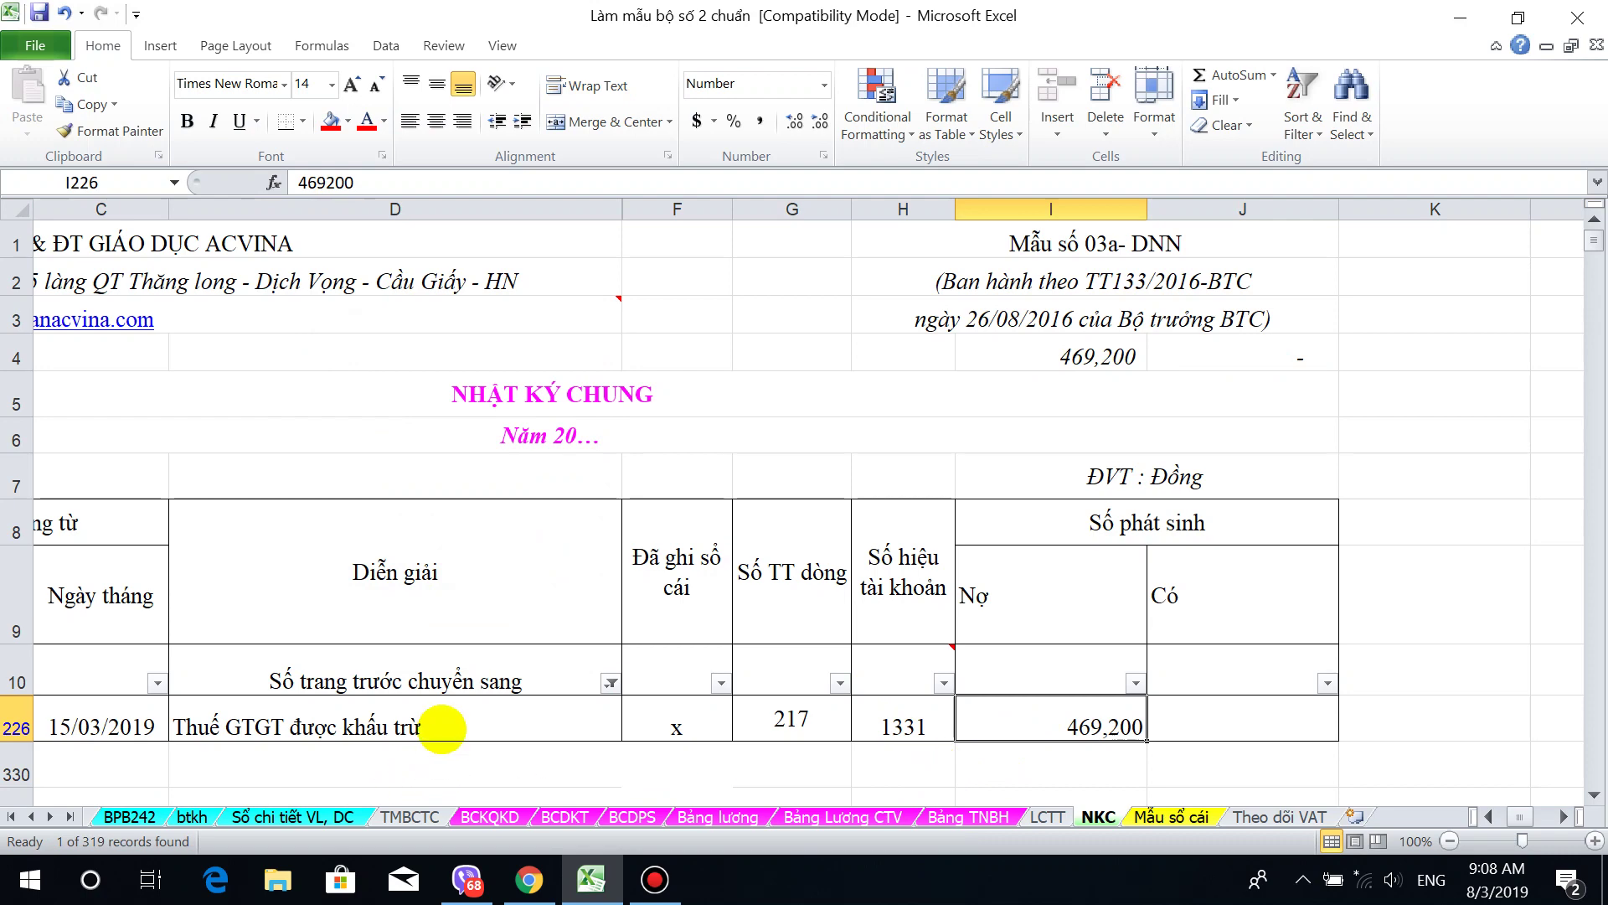
{"action": "left_click", "coordinate": [438, 730]}
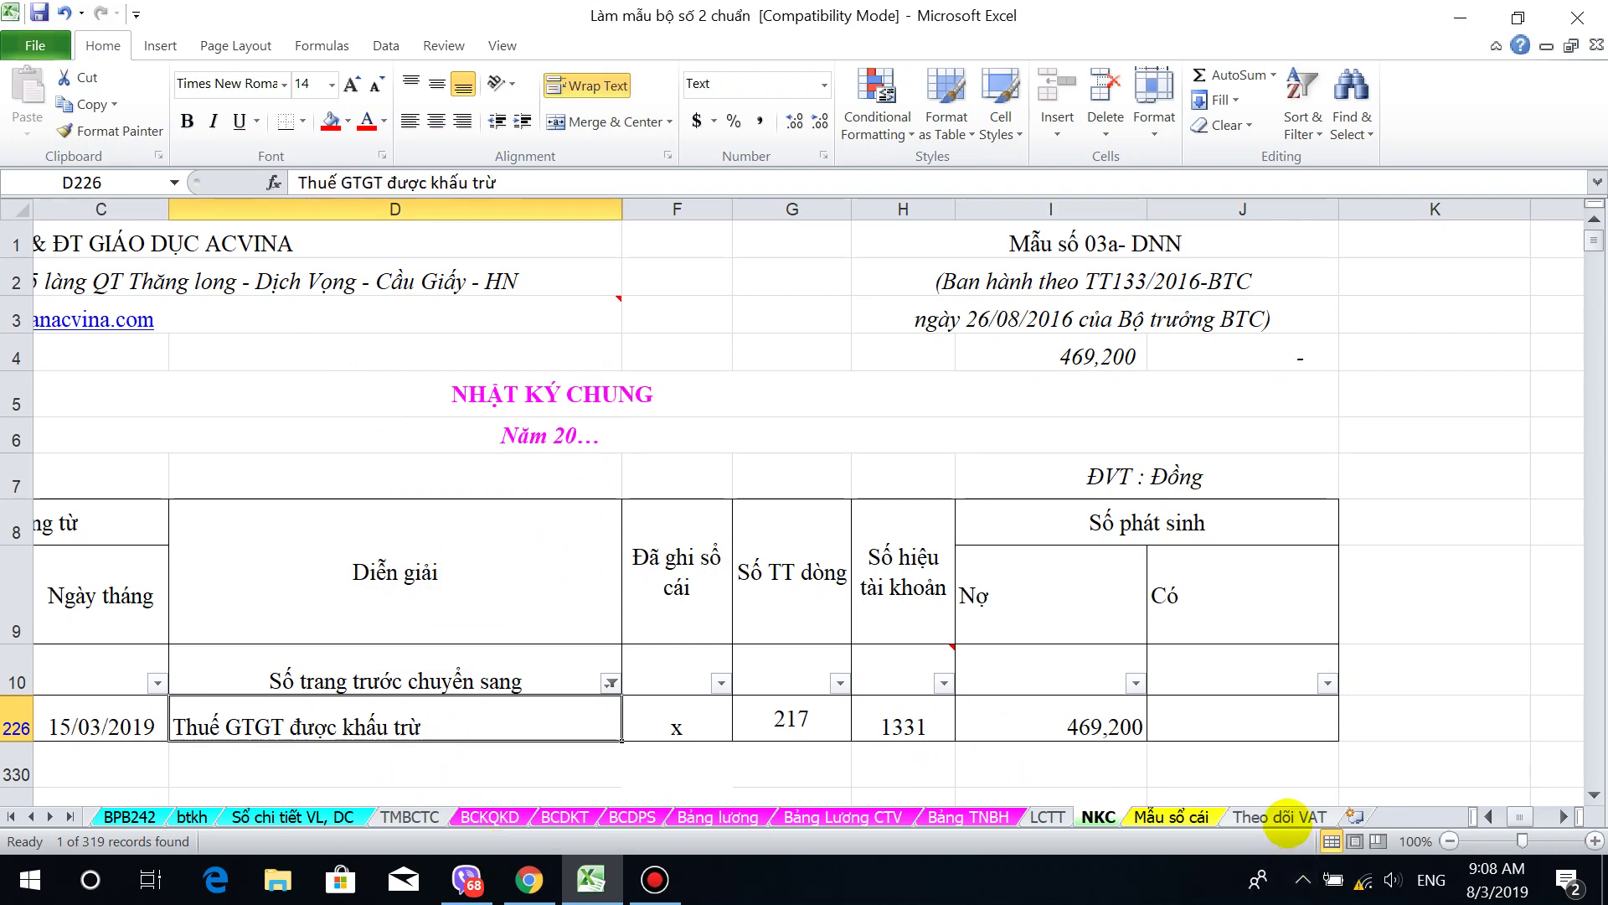
Step: Examine the service input VAT in C1:C7 and the shared VAT in D1:D8 of Theo dõi VAT, and return to the NKC sheet
{"action": "left_click", "coordinate": [1282, 817]}
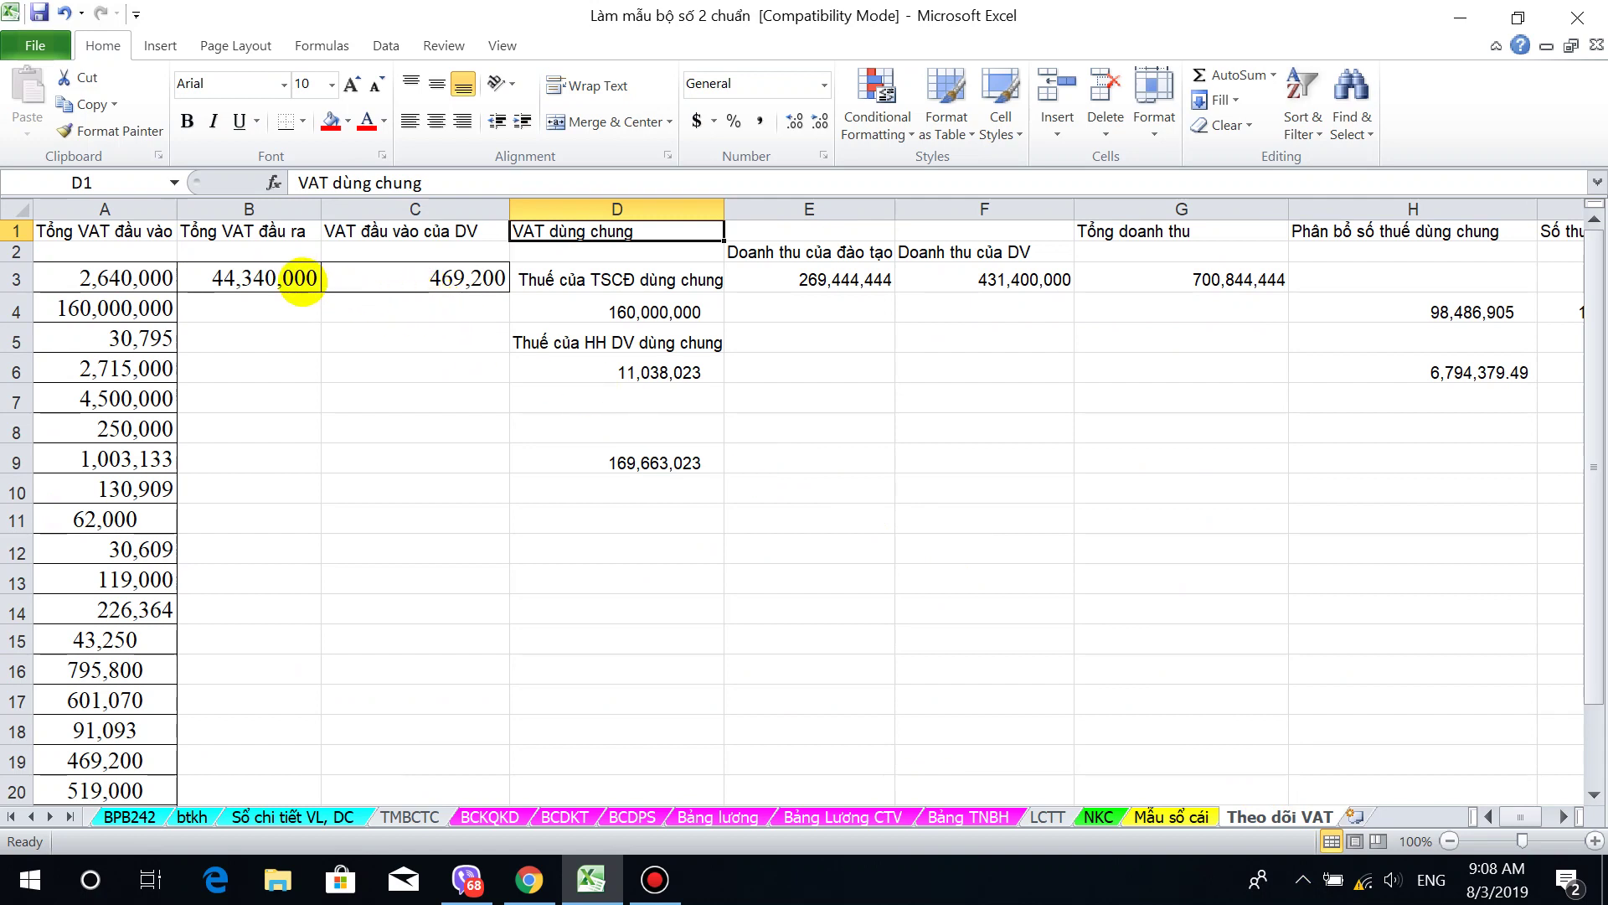
{"action": "left_click_drag", "start_coordinate": [418, 231], "coordinate": [423, 406]}
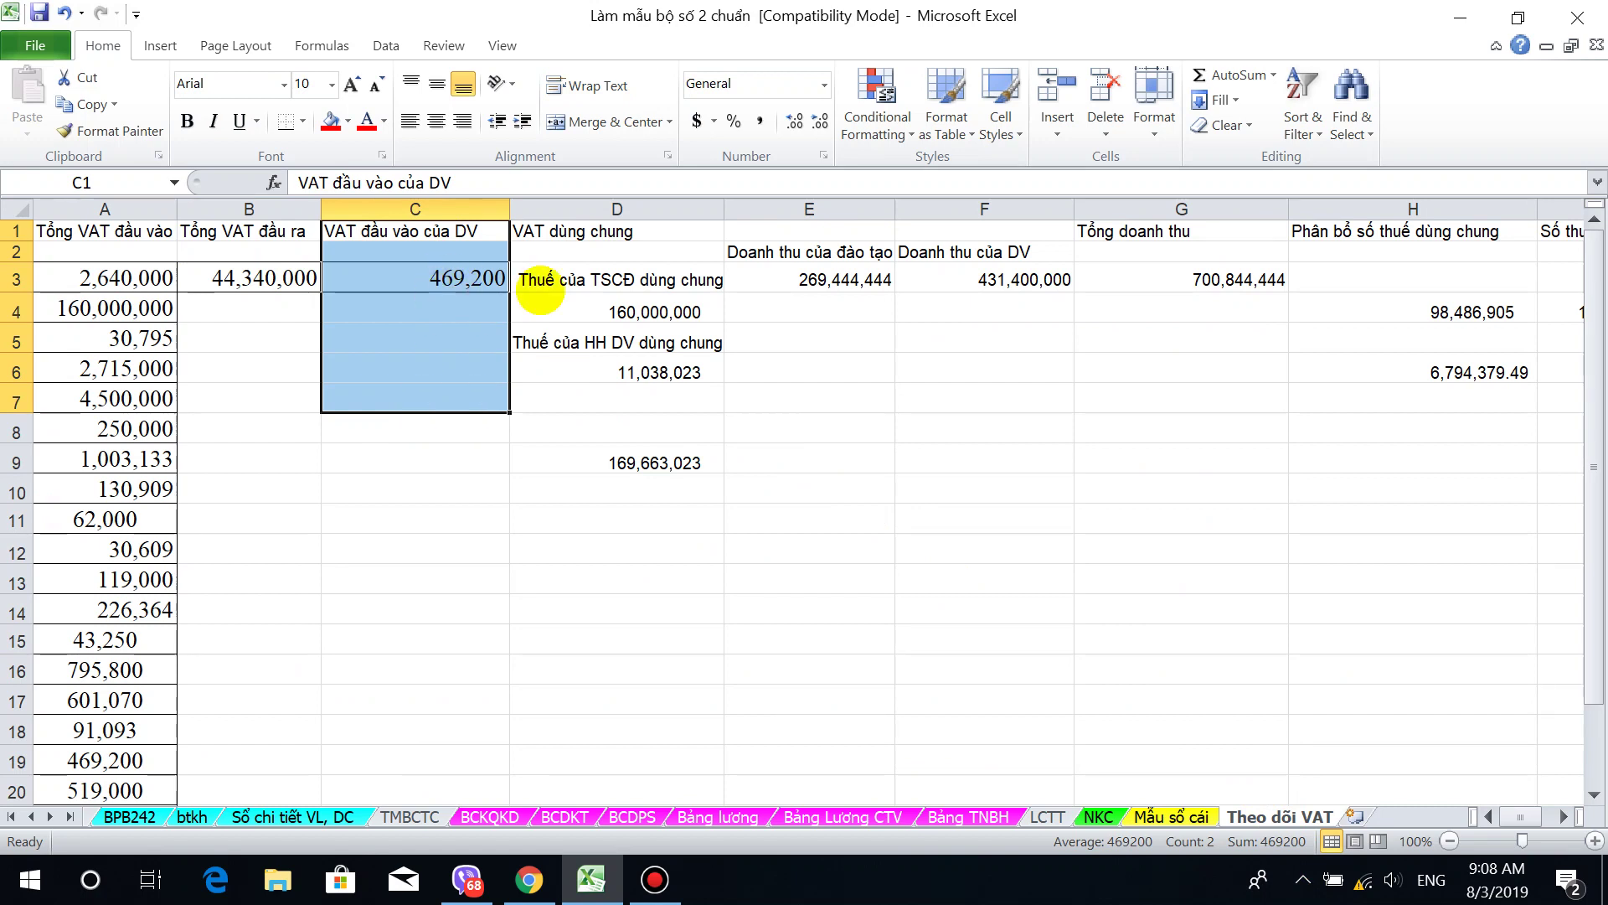
{"action": "left_click_drag", "start_coordinate": [596, 228], "coordinate": [620, 431]}
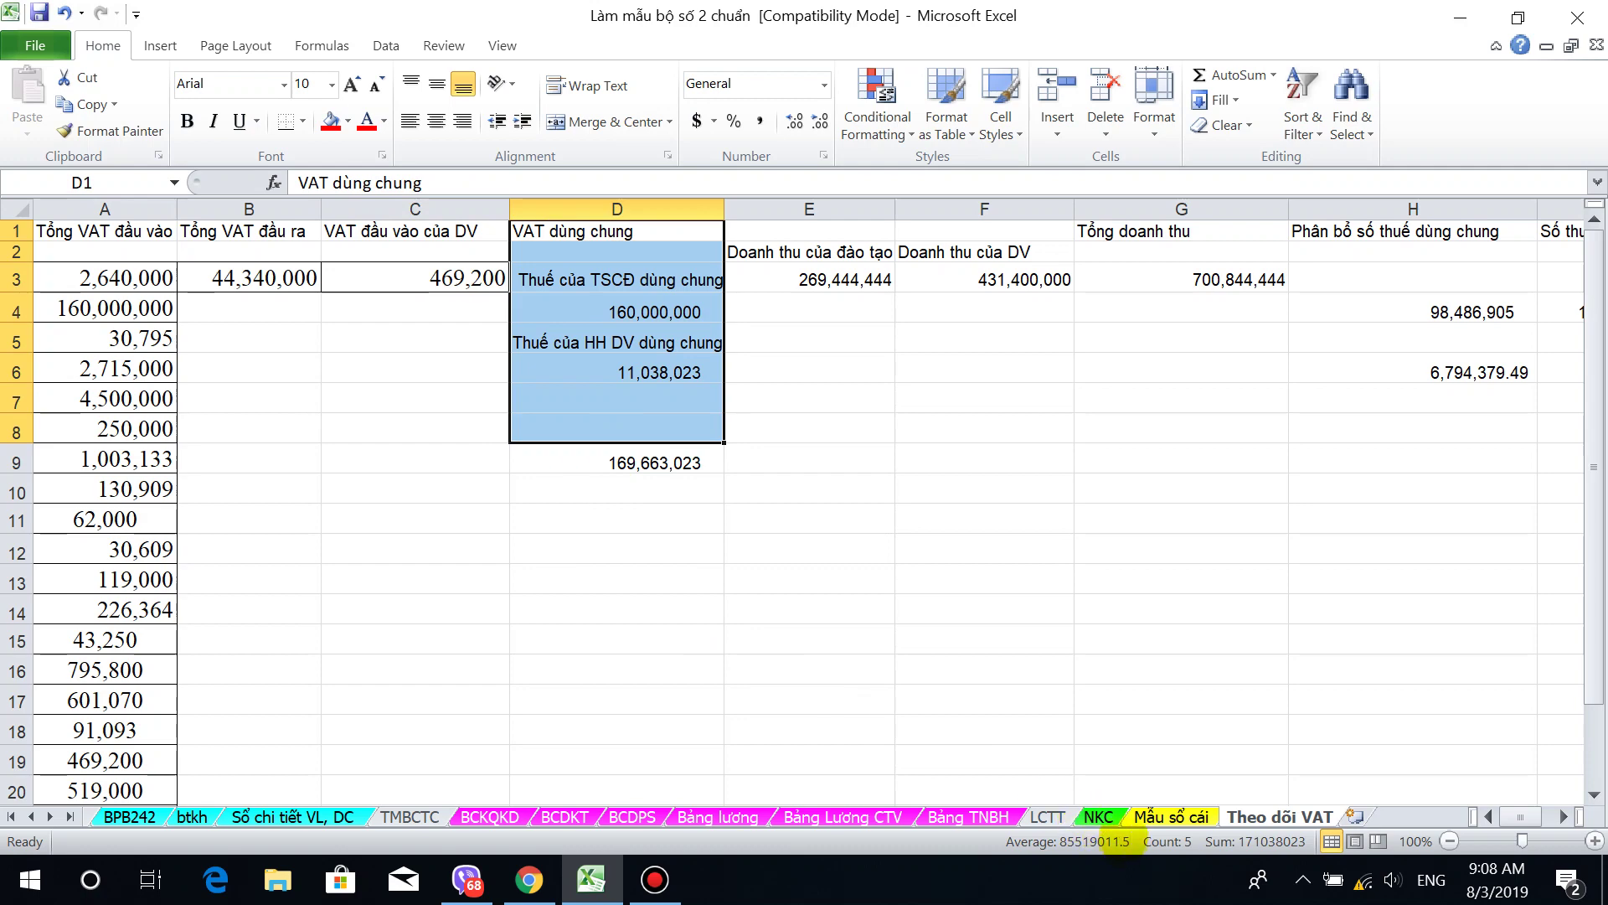
{"action": "left_click", "coordinate": [1098, 819]}
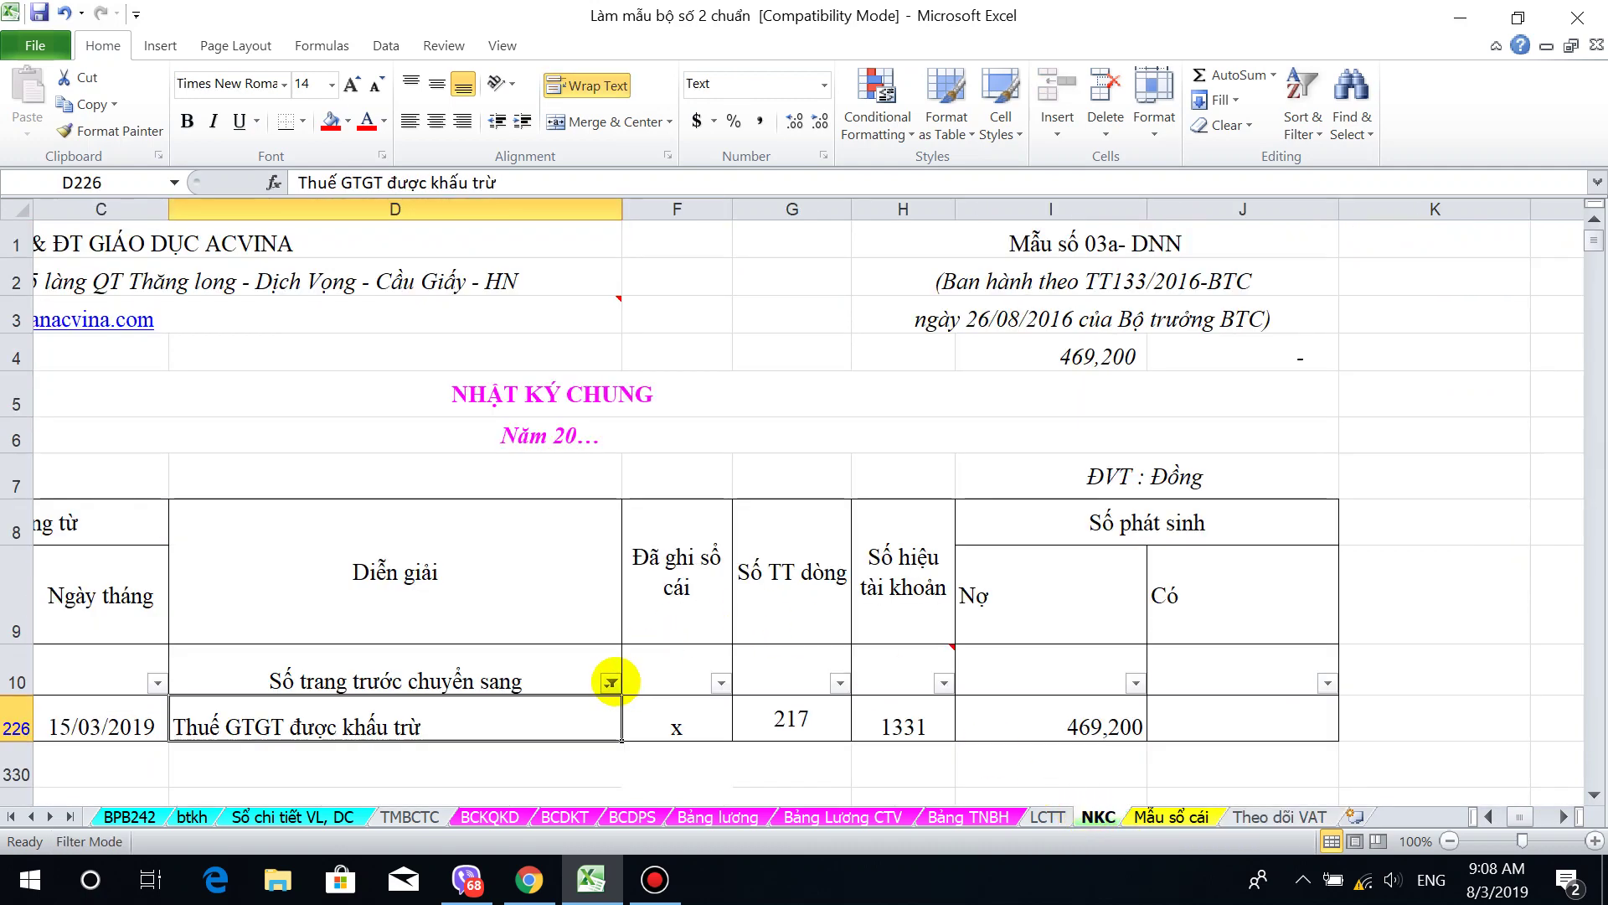
Step: Change the NKC description filter from Thuế GTGT được khấu trừ to show only Thuế GTGT đầu vào dùng chung
{"action": "left_click", "coordinate": [611, 682]}
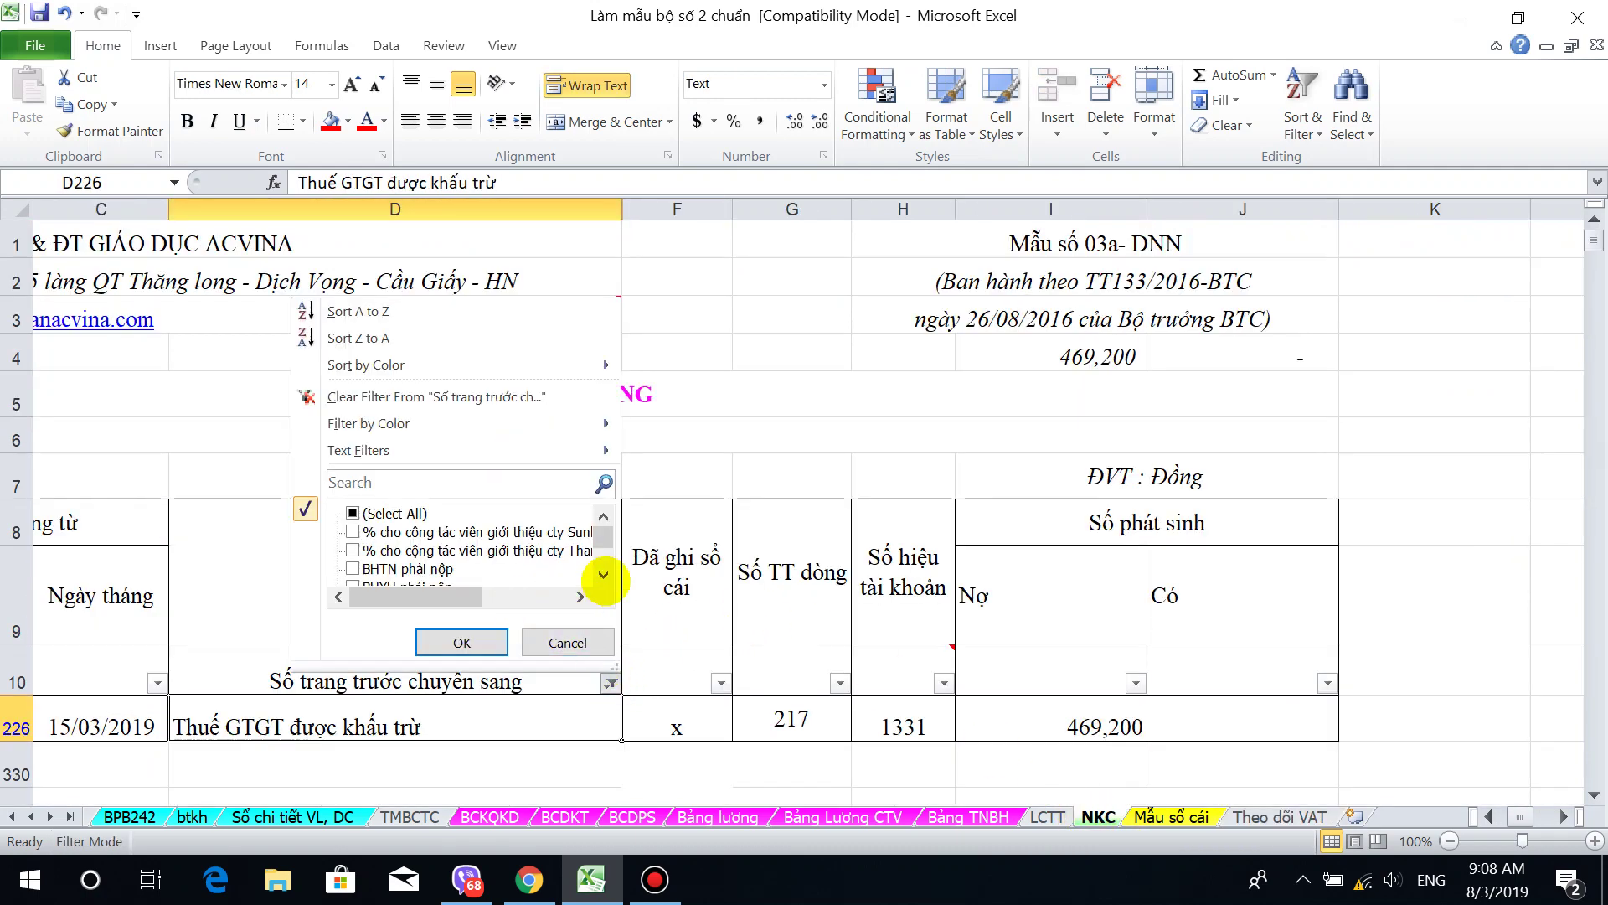
{"action": "left_click", "coordinate": [603, 574]}
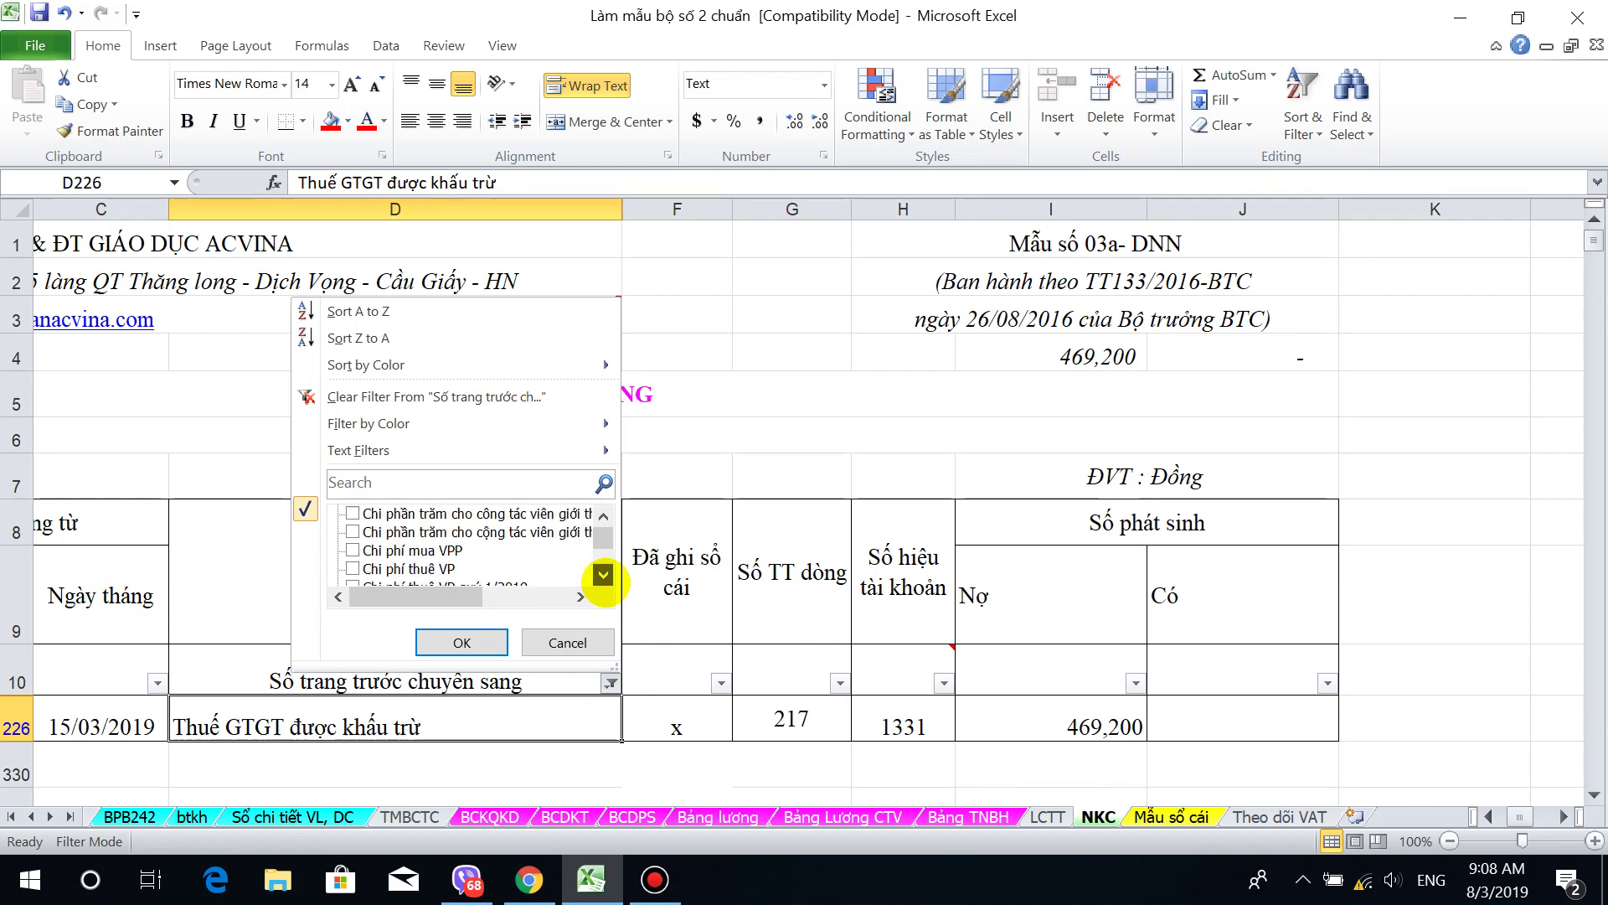
{"action": "left_click_drag", "start_coordinate": [603, 574], "coordinate": [604, 574]}
{"action": "left_click_drag", "start_coordinate": [603, 516], "coordinate": [603, 516]}
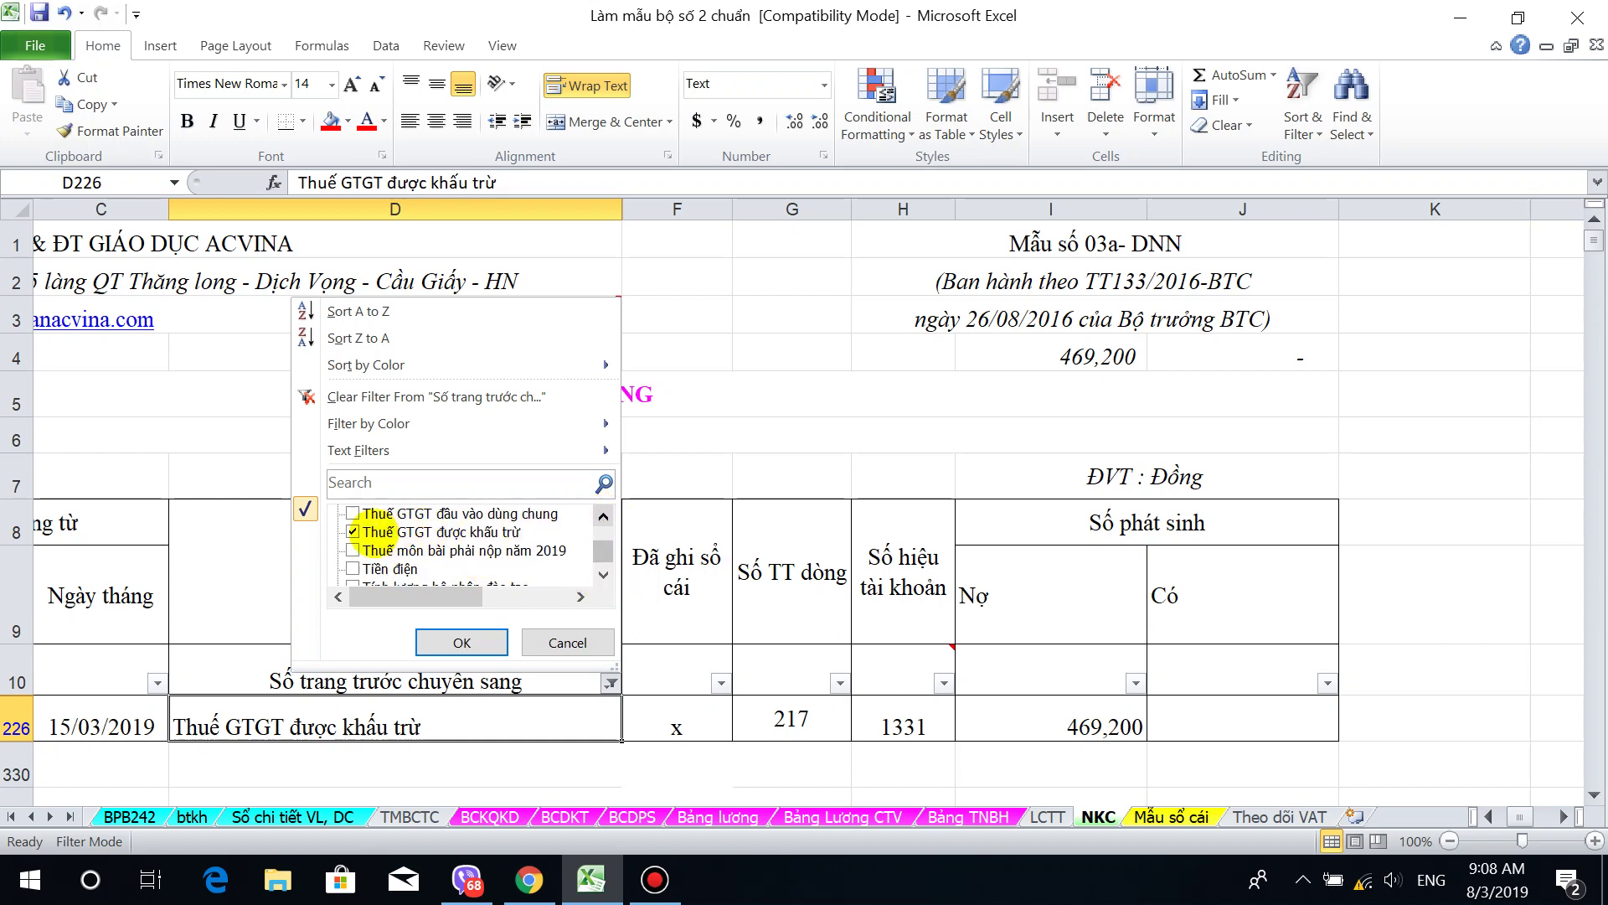
{"action": "left_click", "coordinate": [352, 531]}
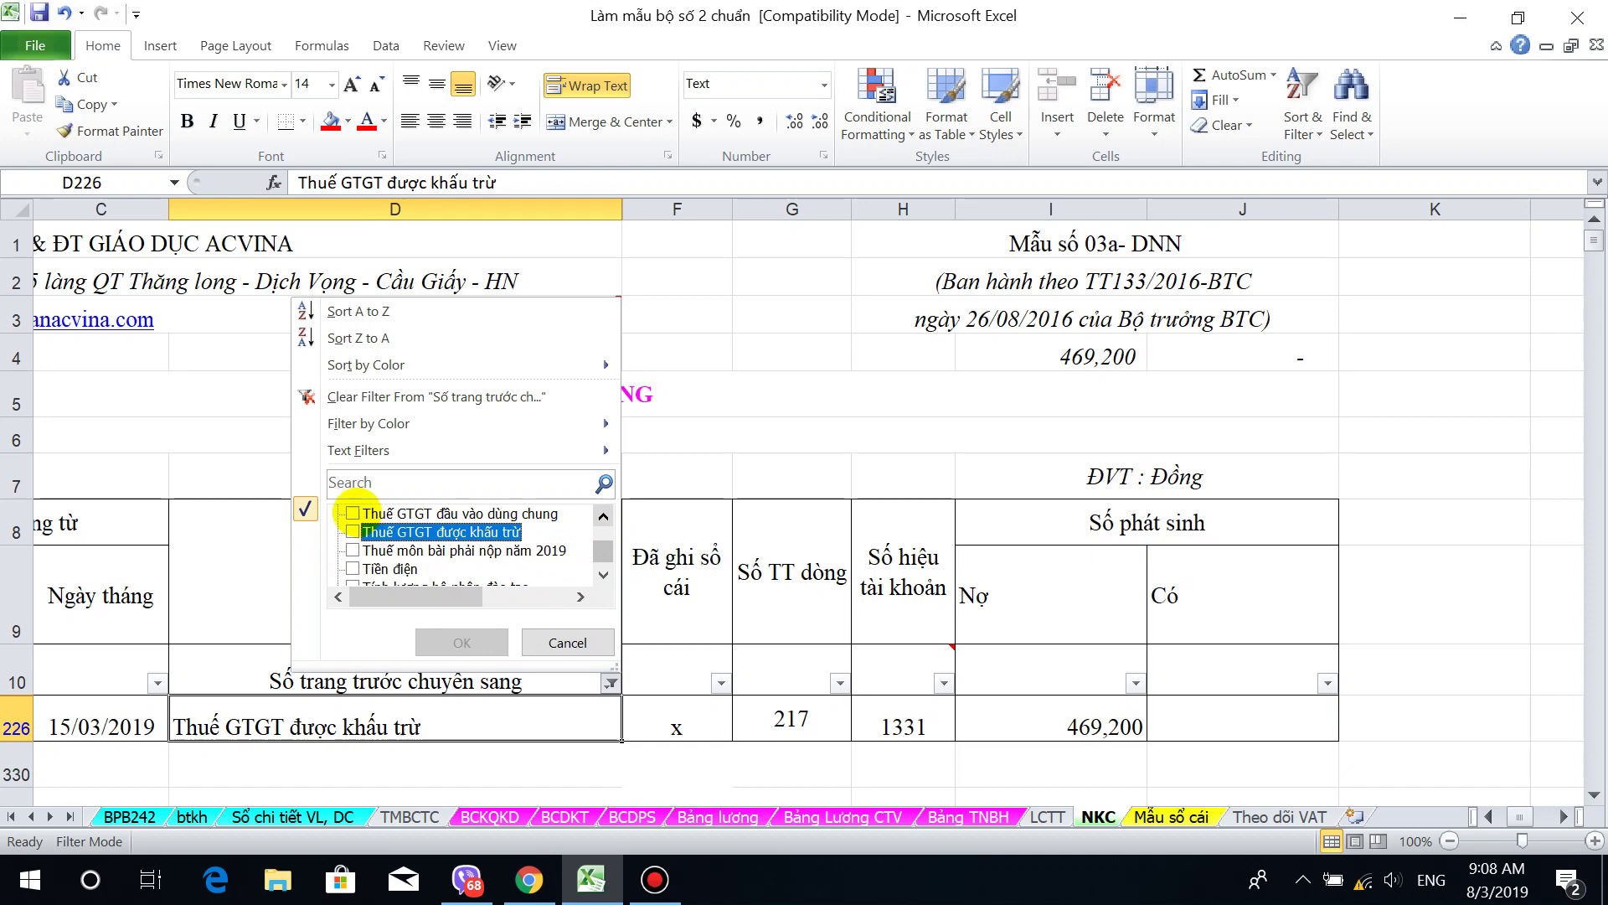
{"action": "left_click", "coordinate": [353, 513]}
{"action": "left_click", "coordinate": [444, 642]}
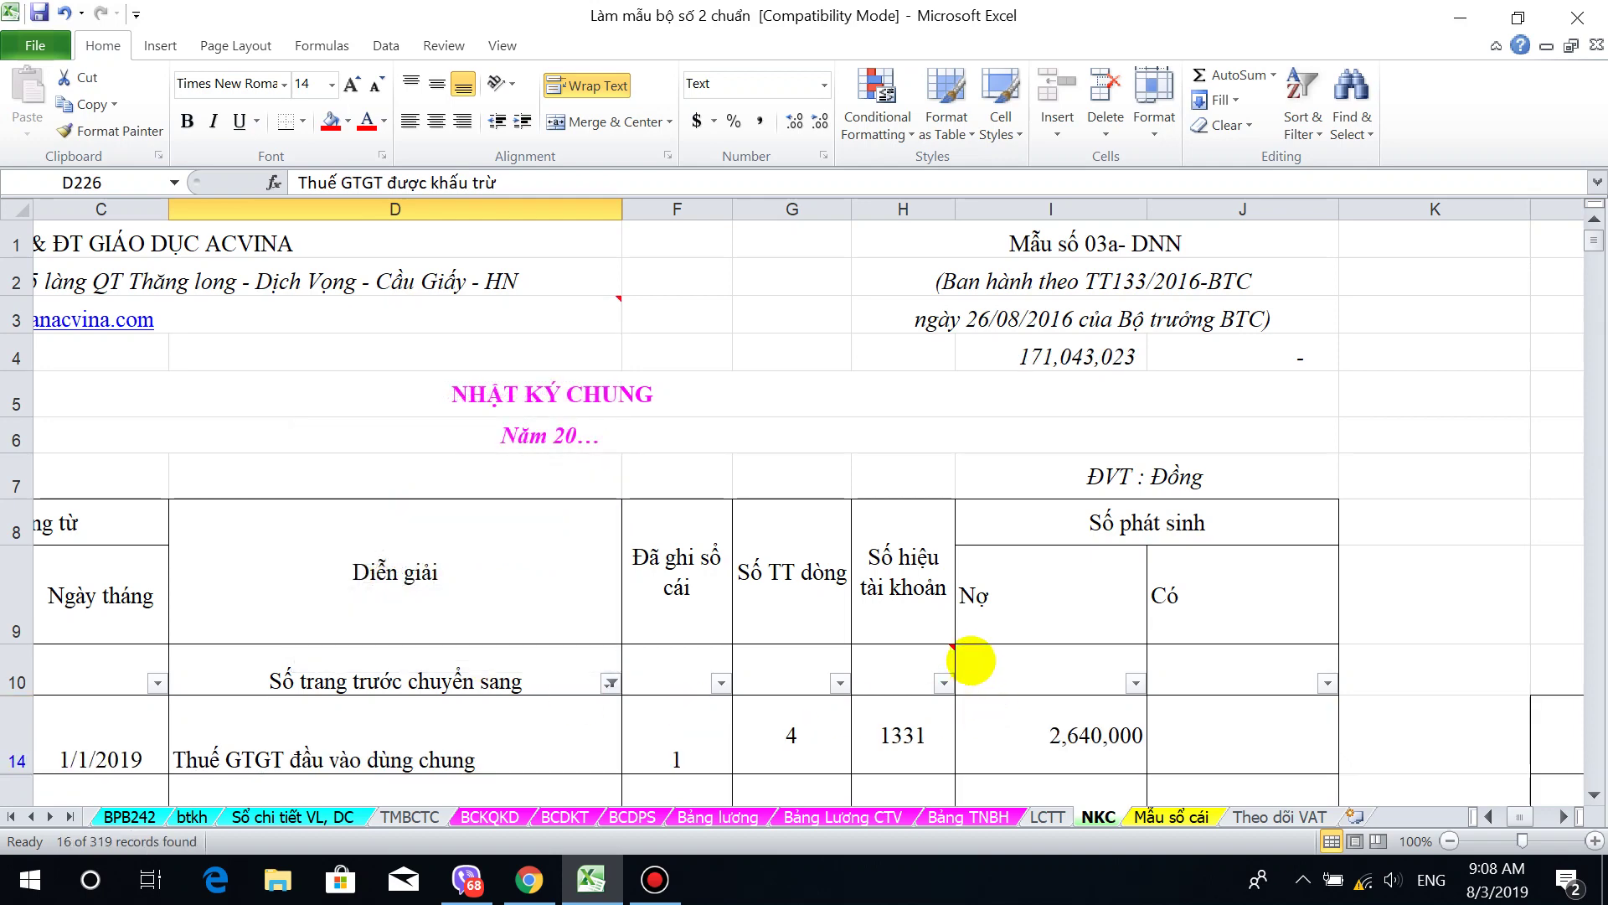
Step: Select the filtered shared VAT debit amounts from I14 to I229, and single out the account 1332 entry in H19:I19
{"action": "scroll", "coordinate": [971, 660], "scroll_direction": "down", "scroll_amount": 3}
{"action": "left_click_drag", "start_coordinate": [1030, 309], "coordinate": [1071, 719]}
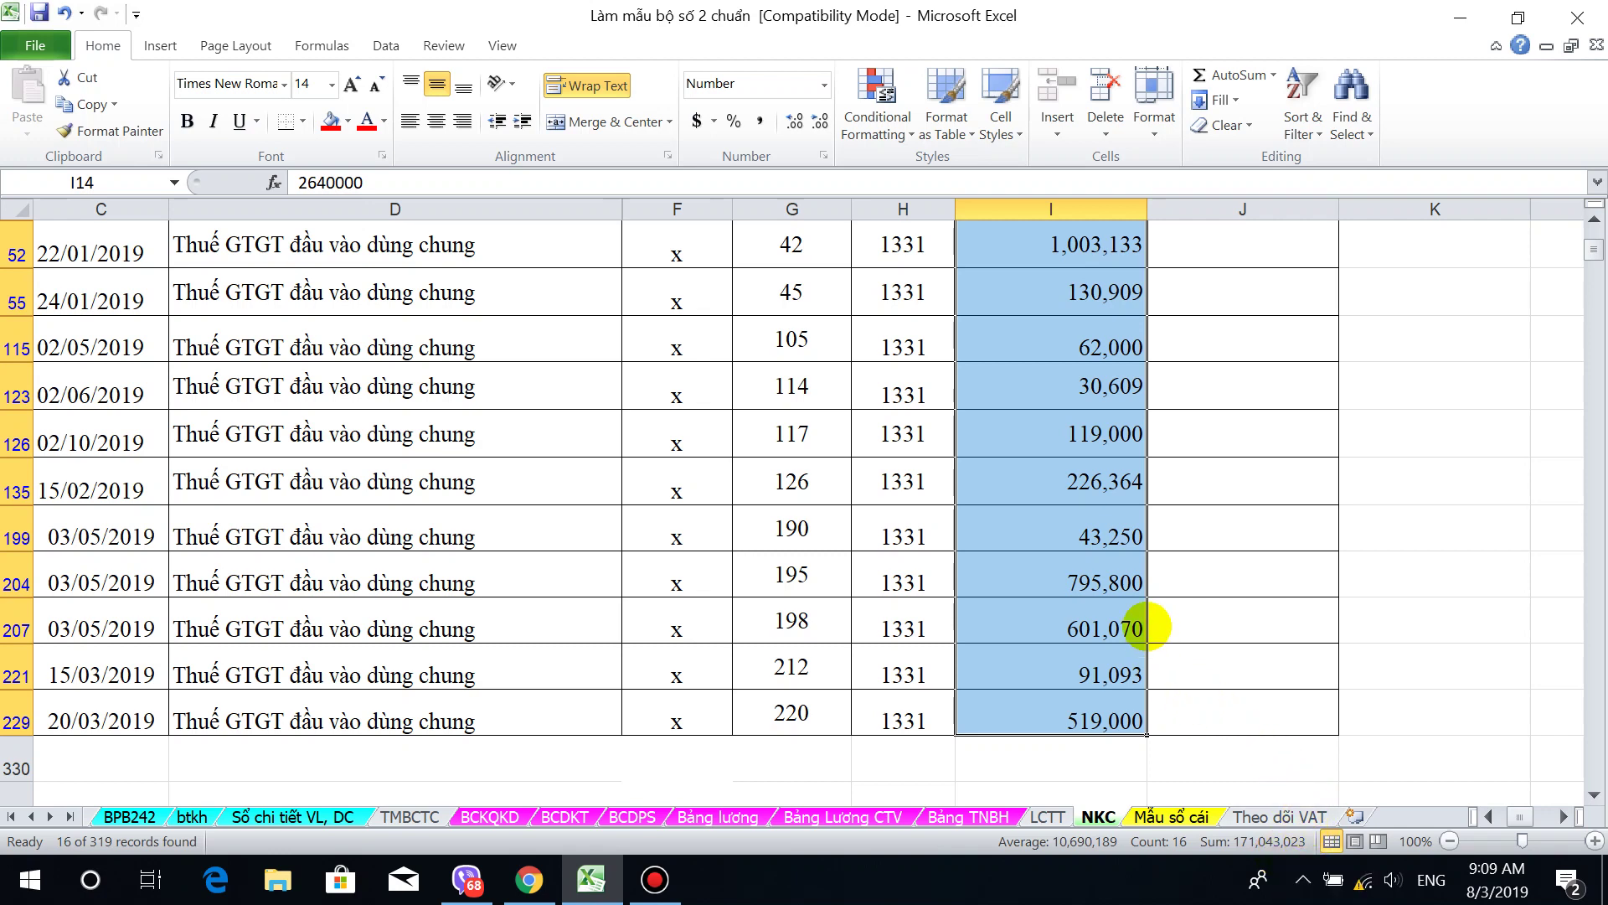
{"action": "scroll", "coordinate": [1089, 553], "scroll_direction": "up", "scroll_amount": 4}
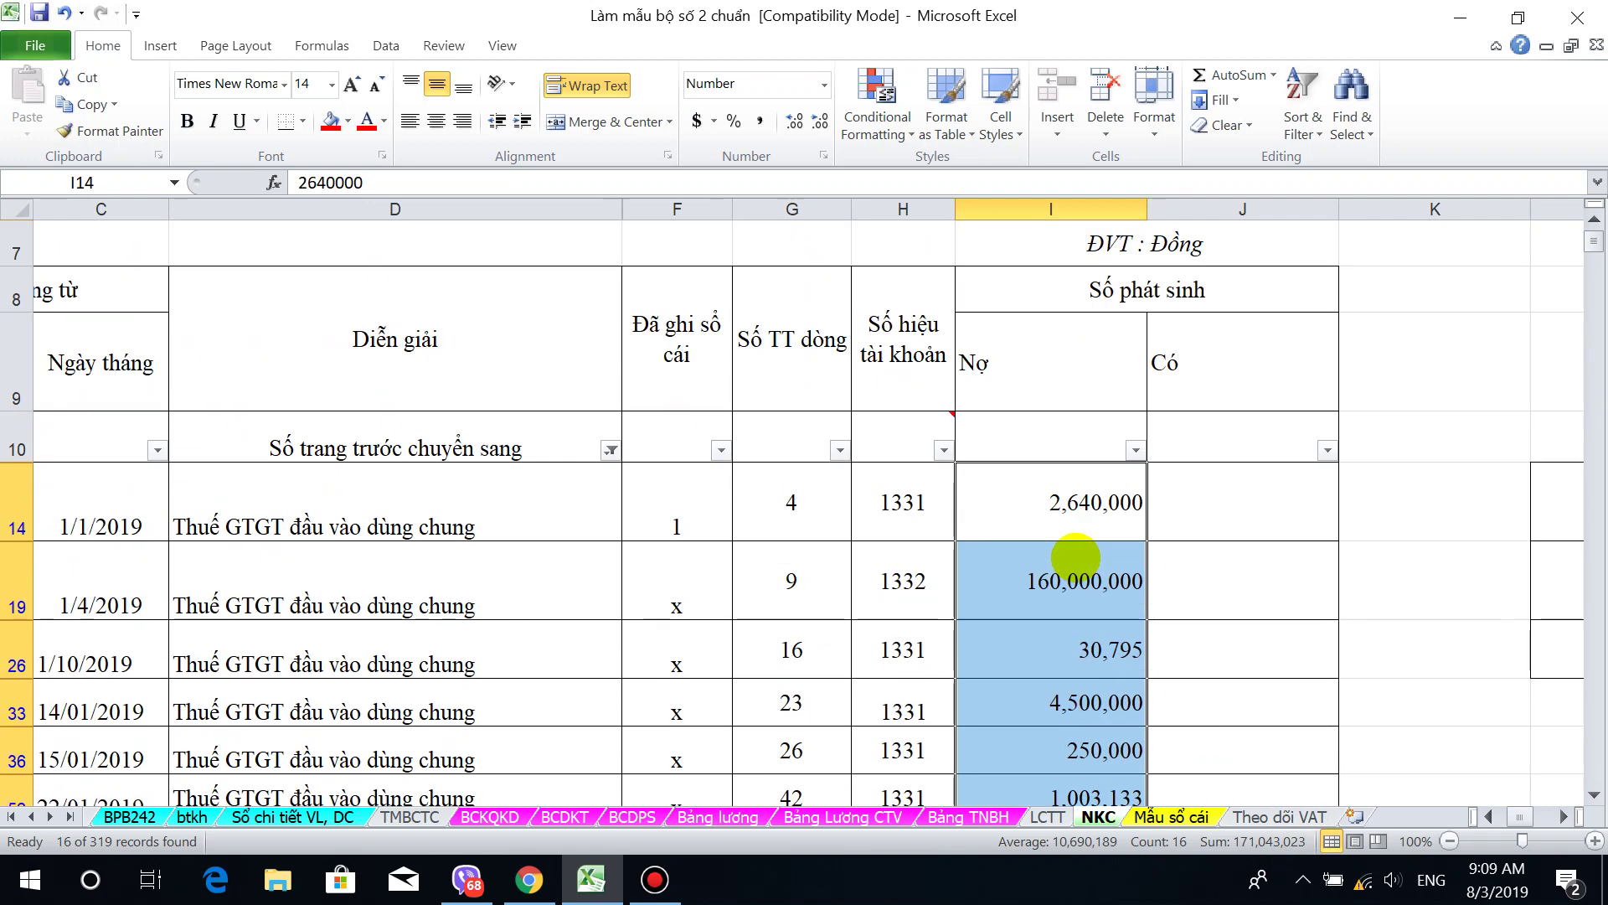
{"action": "left_click_drag", "start_coordinate": [913, 580], "coordinate": [1105, 580]}
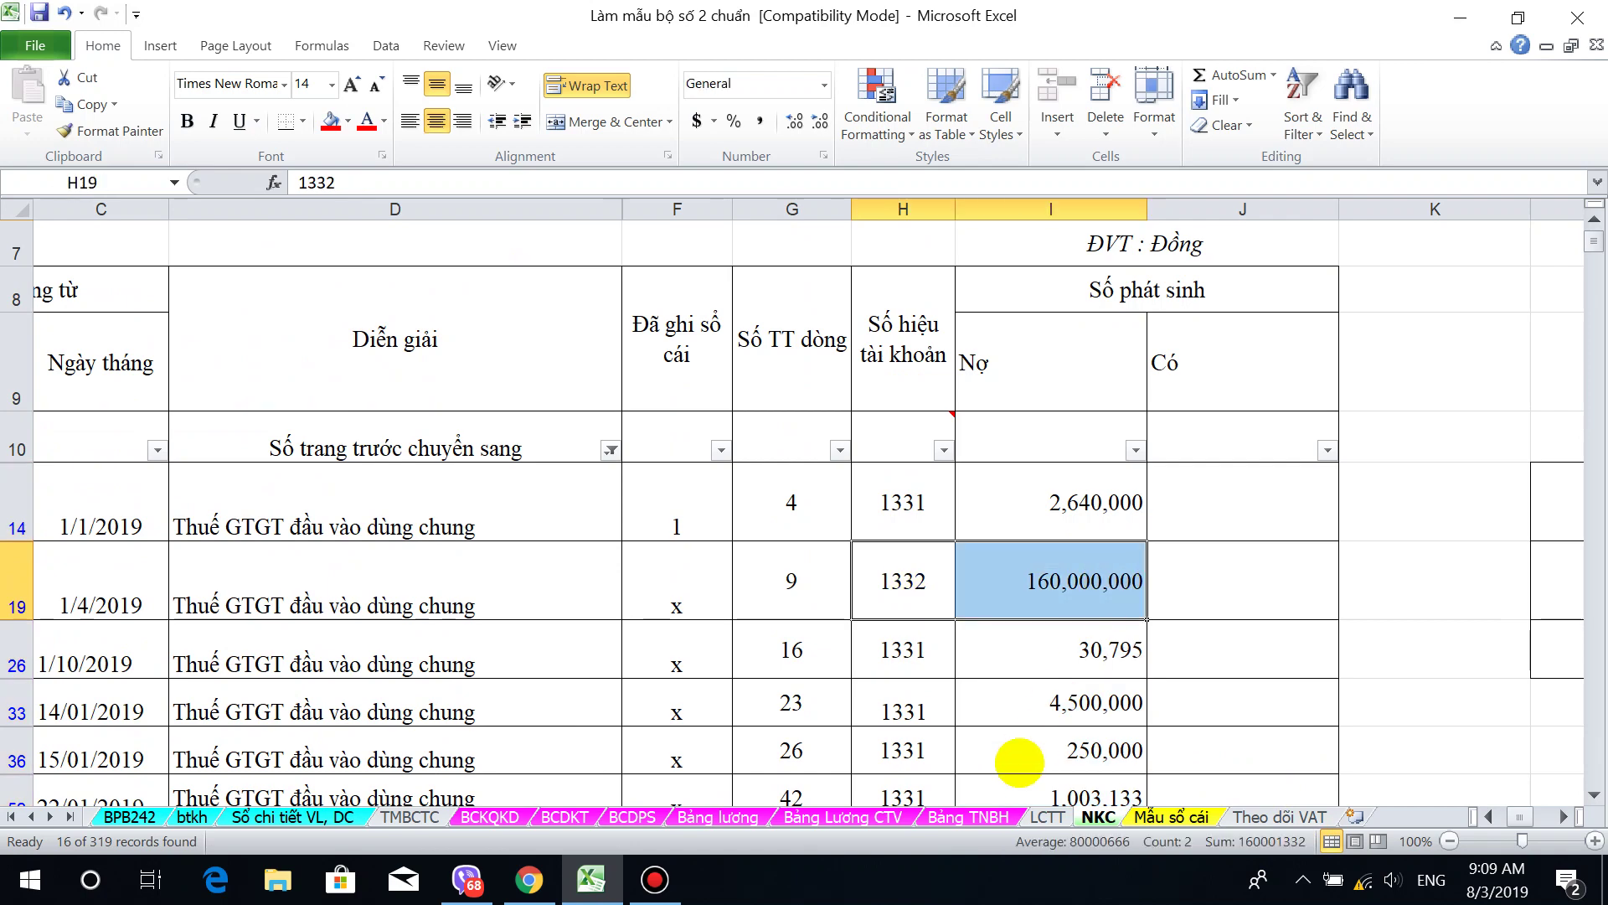
Step: Compare the shared fixed-asset VAT in D4 with the shared goods and services VAT in D6 of the Theo dõi VAT sheet
{"action": "left_click", "coordinate": [1279, 817]}
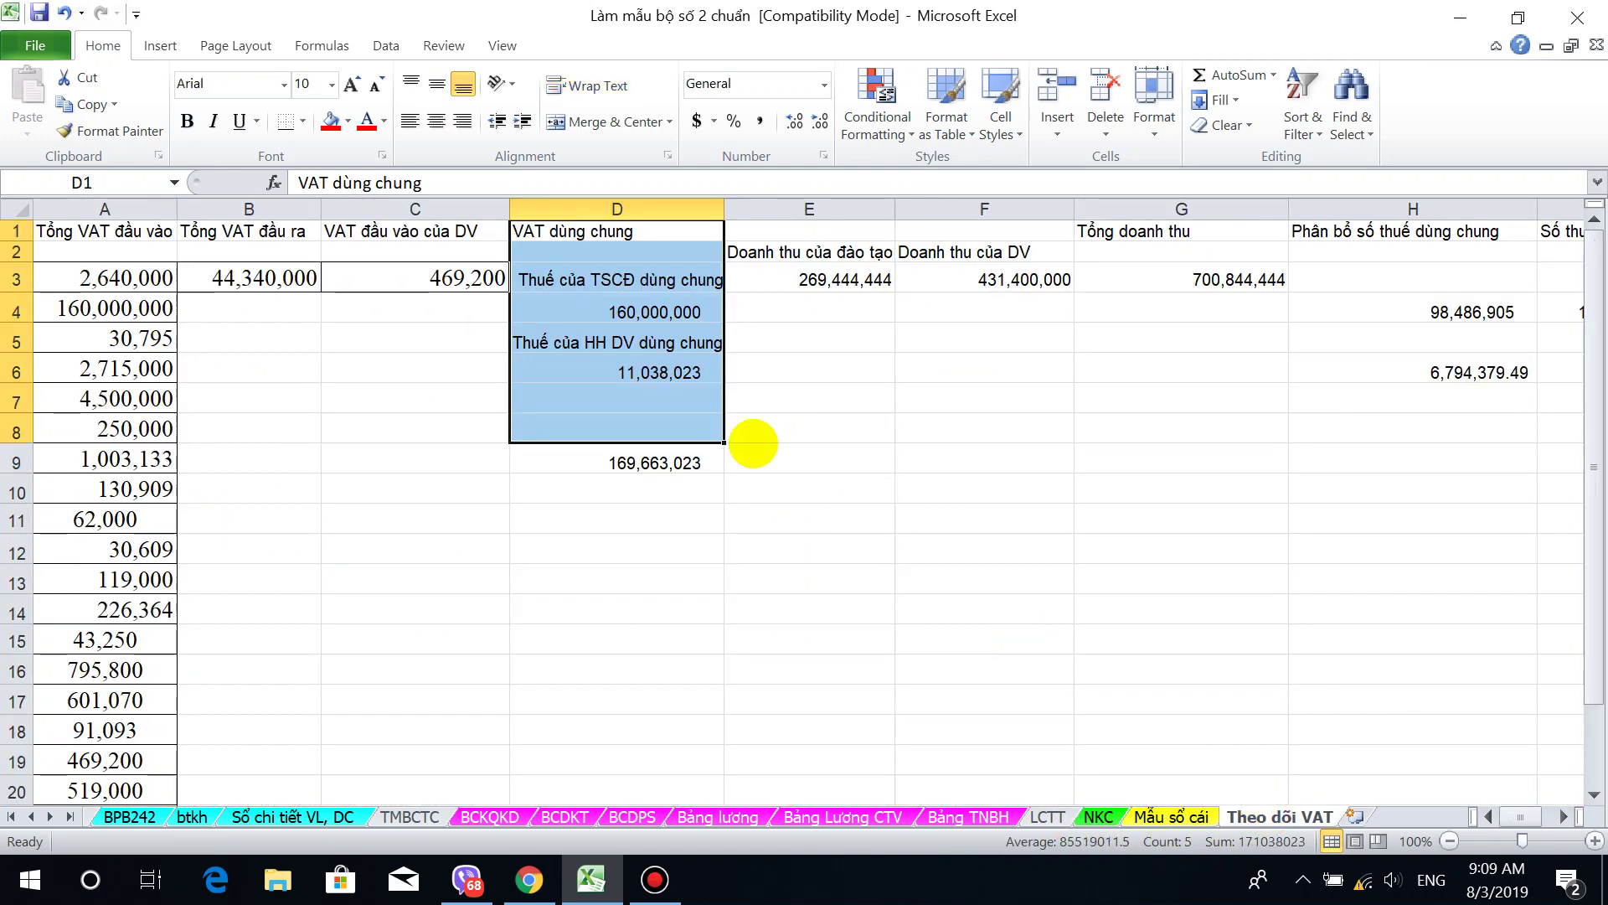
{"action": "left_click", "coordinate": [639, 310]}
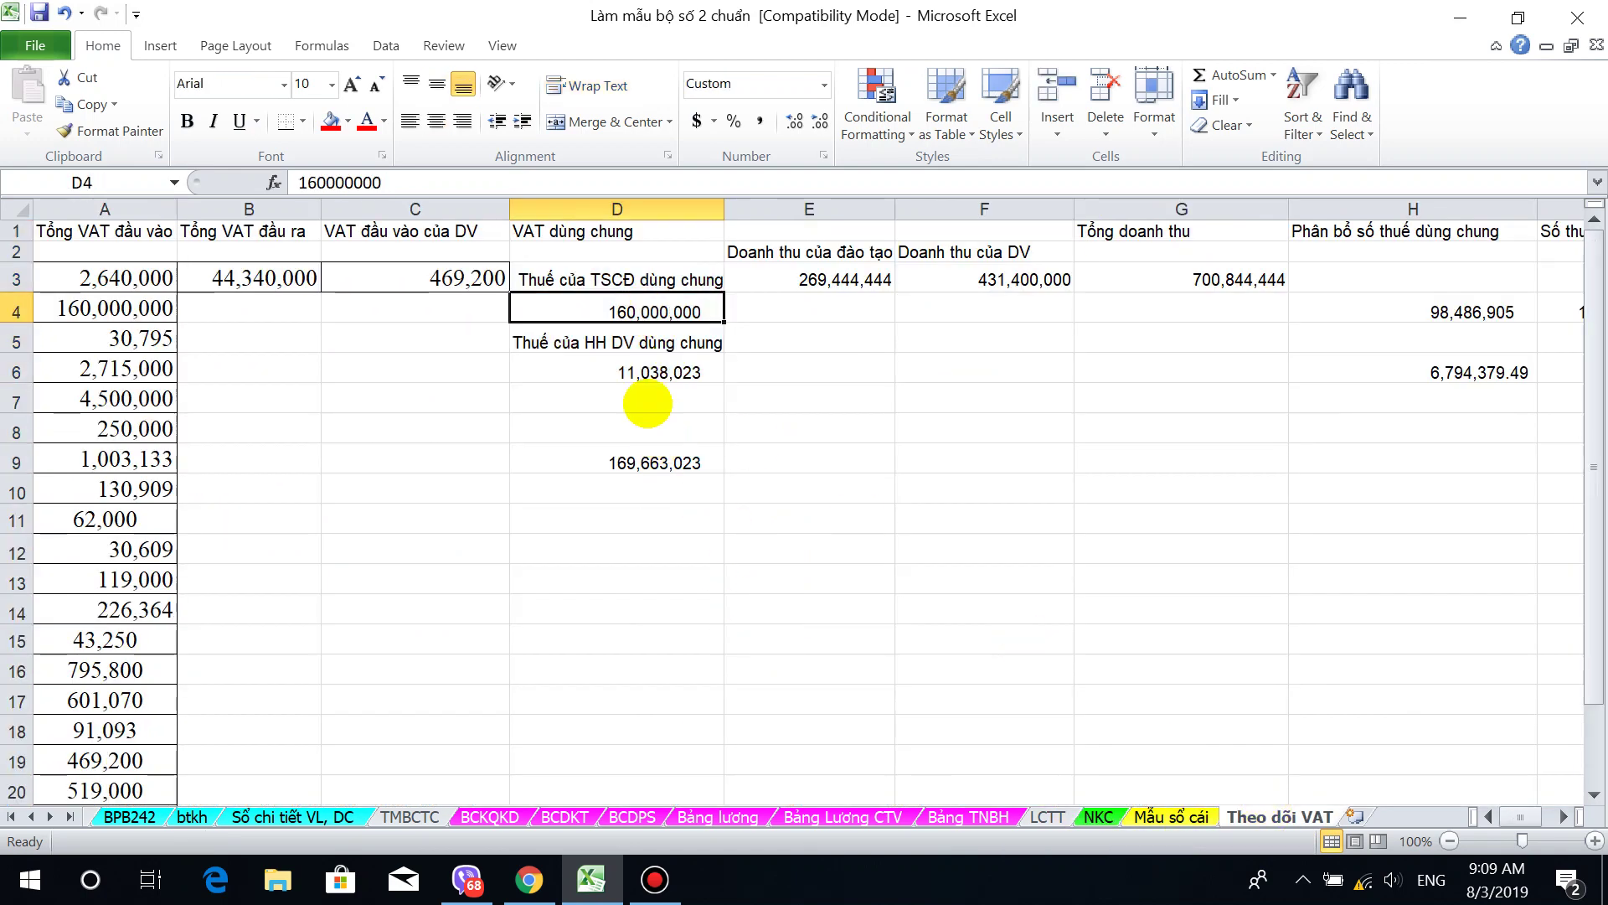
{"action": "left_click", "coordinate": [649, 375]}
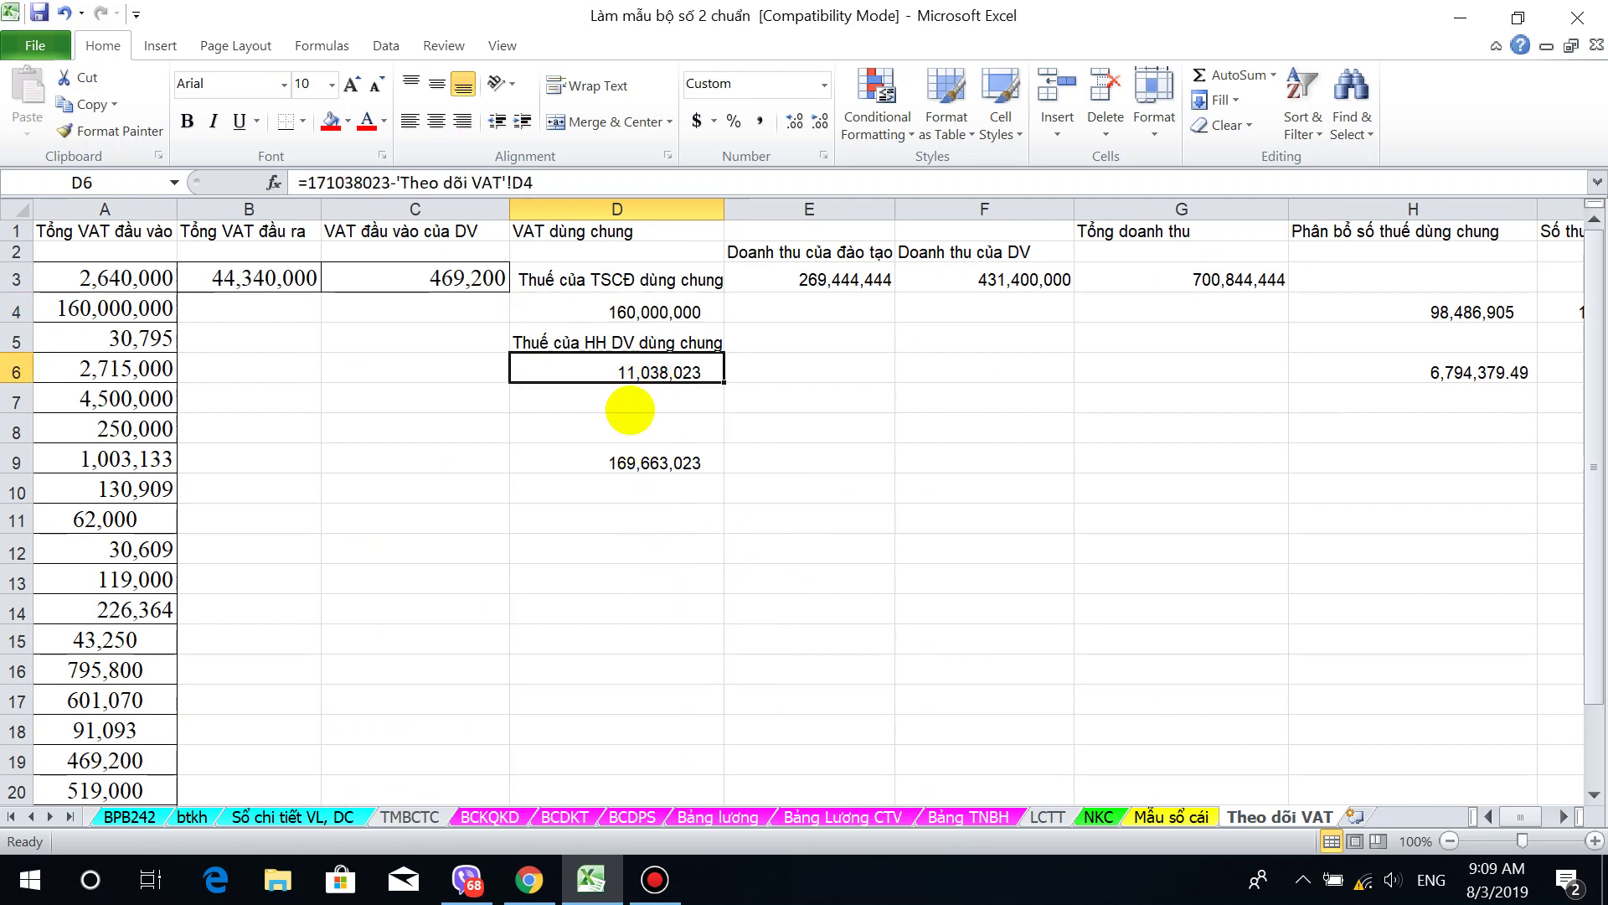
{"action": "left_click", "coordinate": [641, 316]}
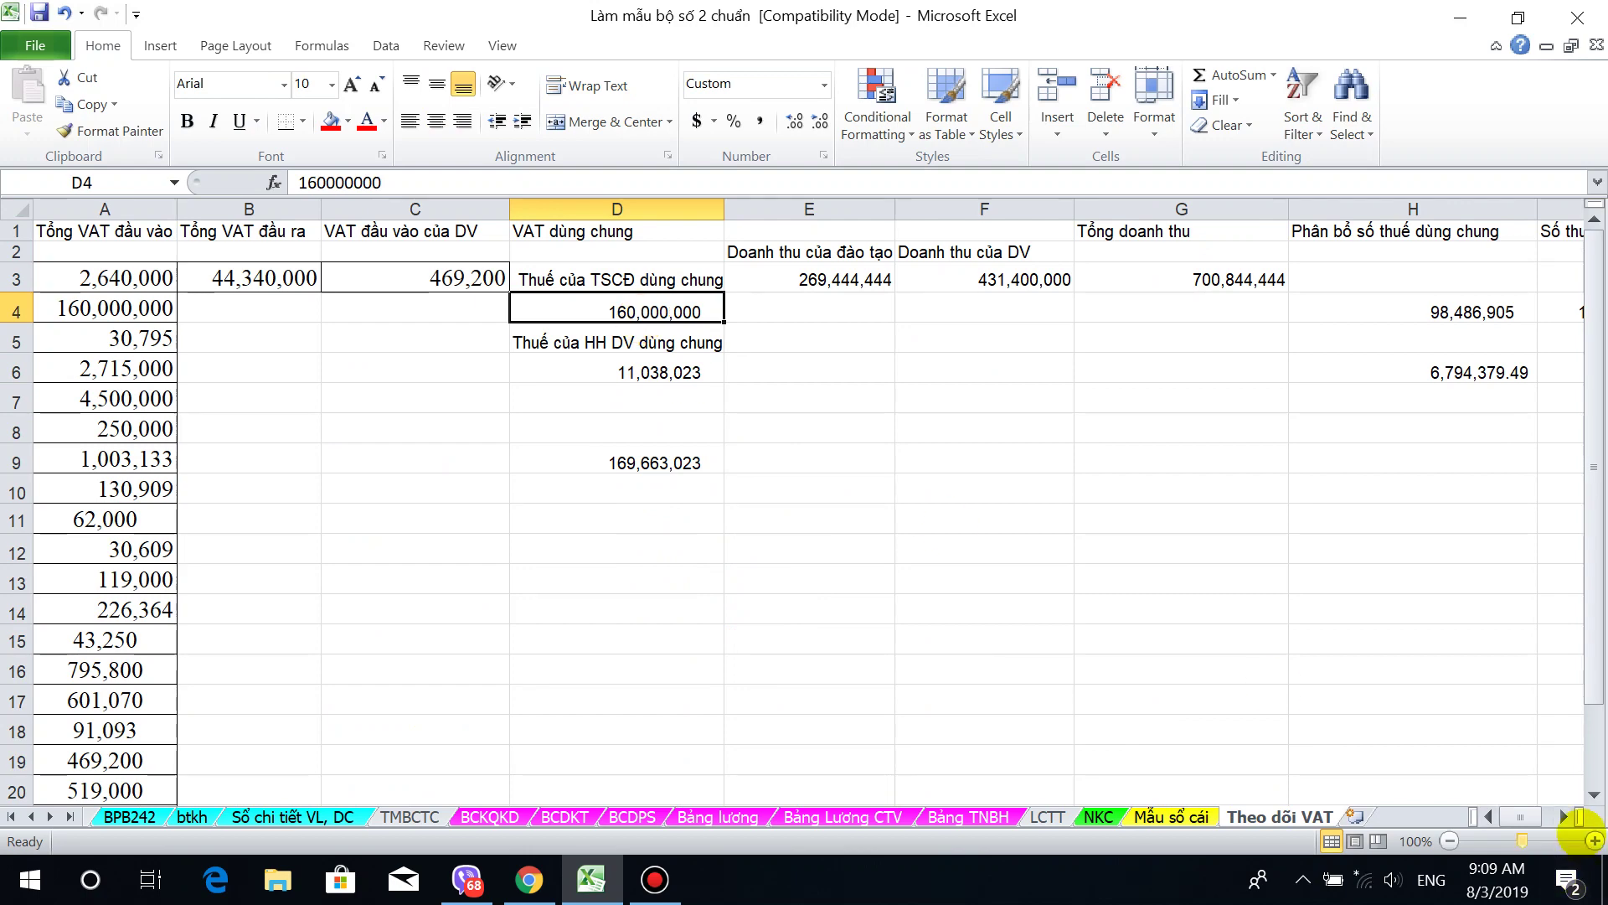
Step: Examine how H4 allocates the shared fixed-asset VAT in D4 using total revenue in G3 and service revenue in F3
{"action": "left_click", "coordinate": [1562, 816]}
{"action": "left_click", "coordinate": [1562, 816]}
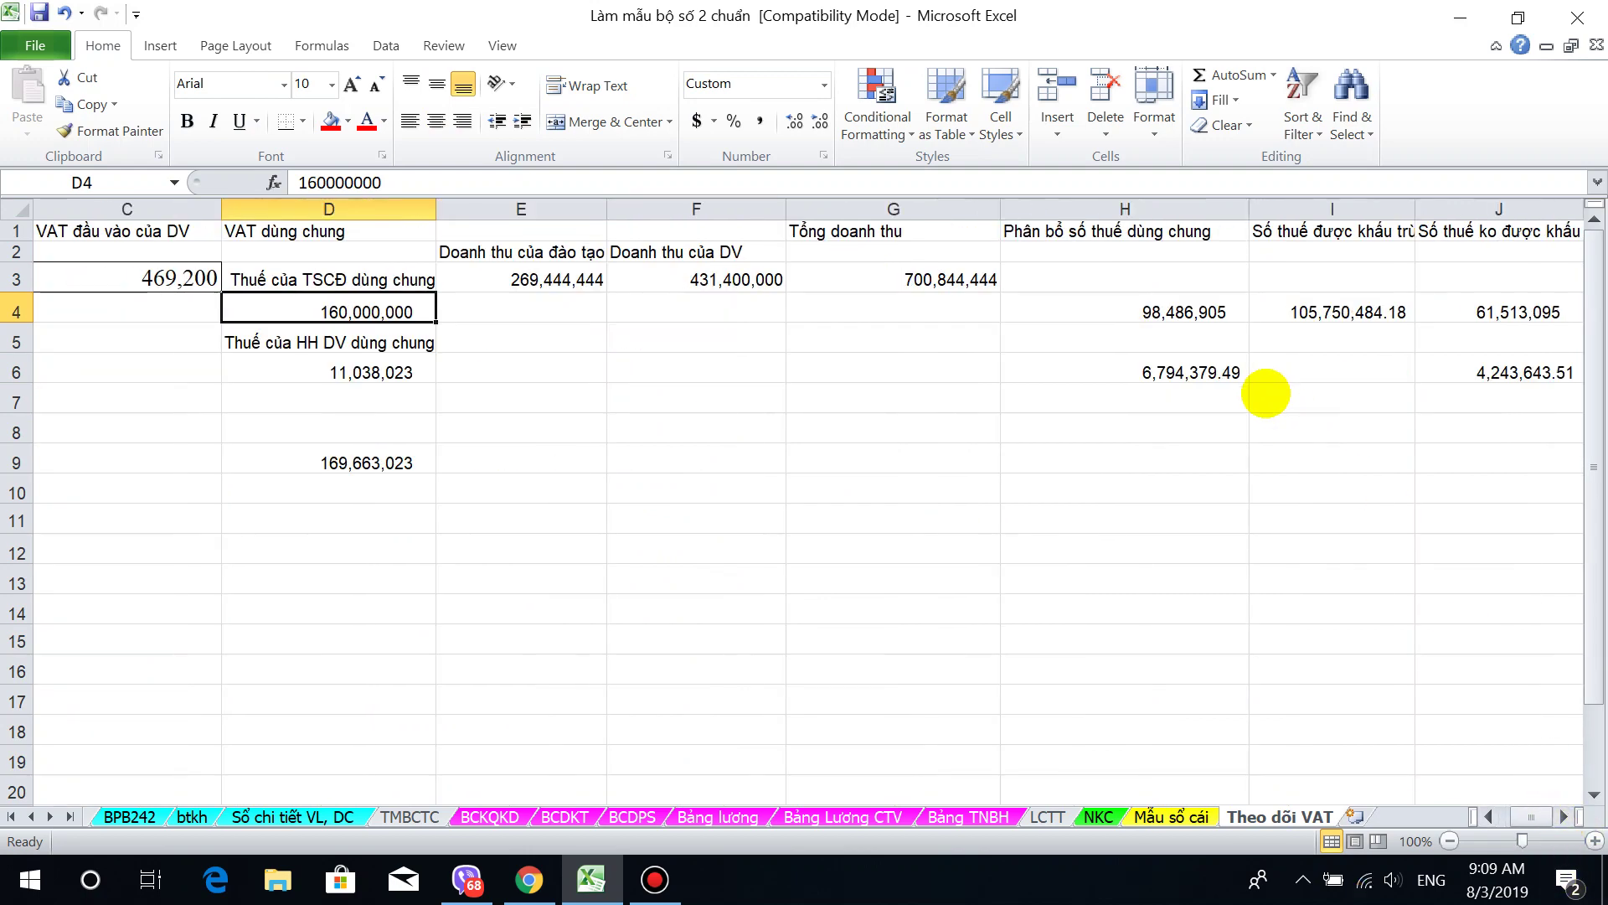
{"action": "left_click", "coordinate": [1143, 311]}
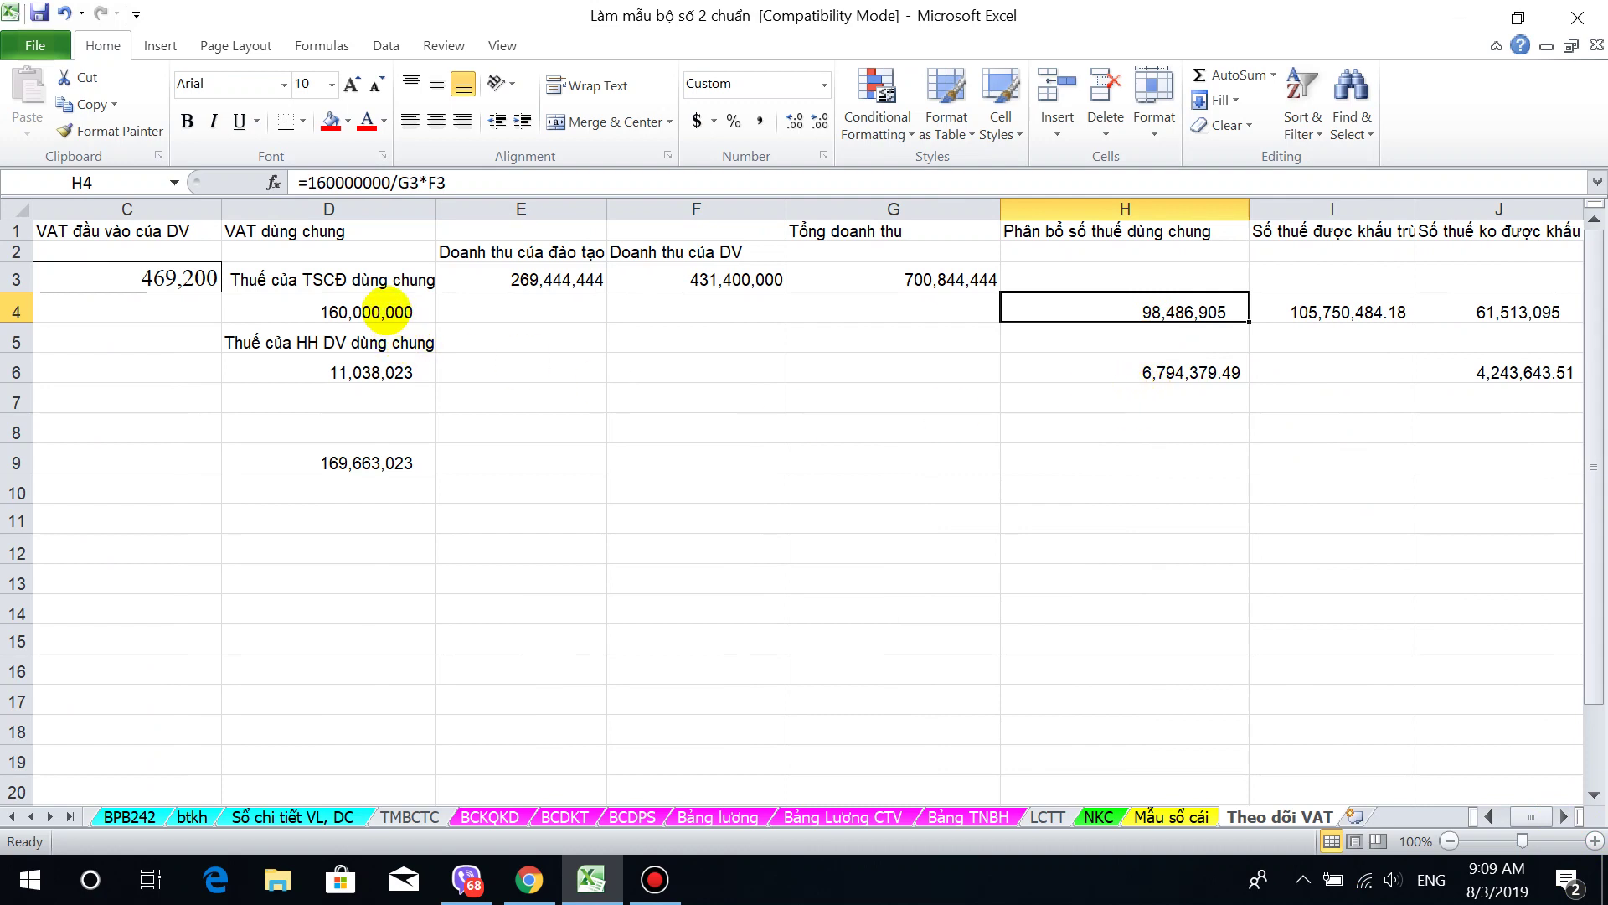
{"action": "left_click", "coordinate": [381, 303]}
{"action": "left_click", "coordinate": [906, 286]}
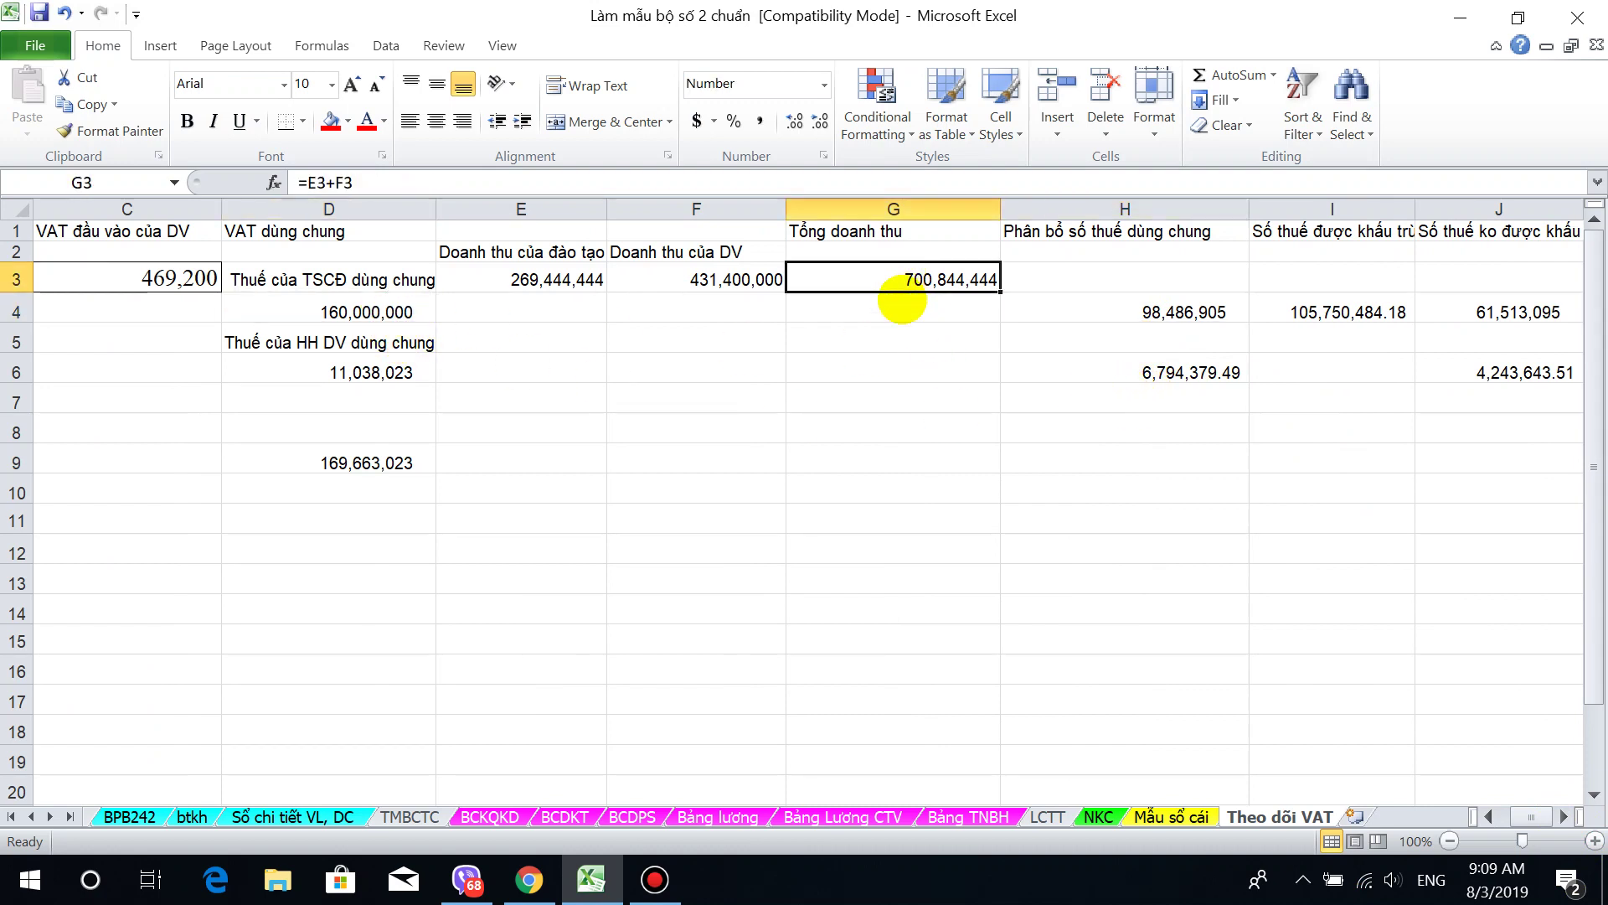
{"action": "left_click", "coordinate": [730, 280]}
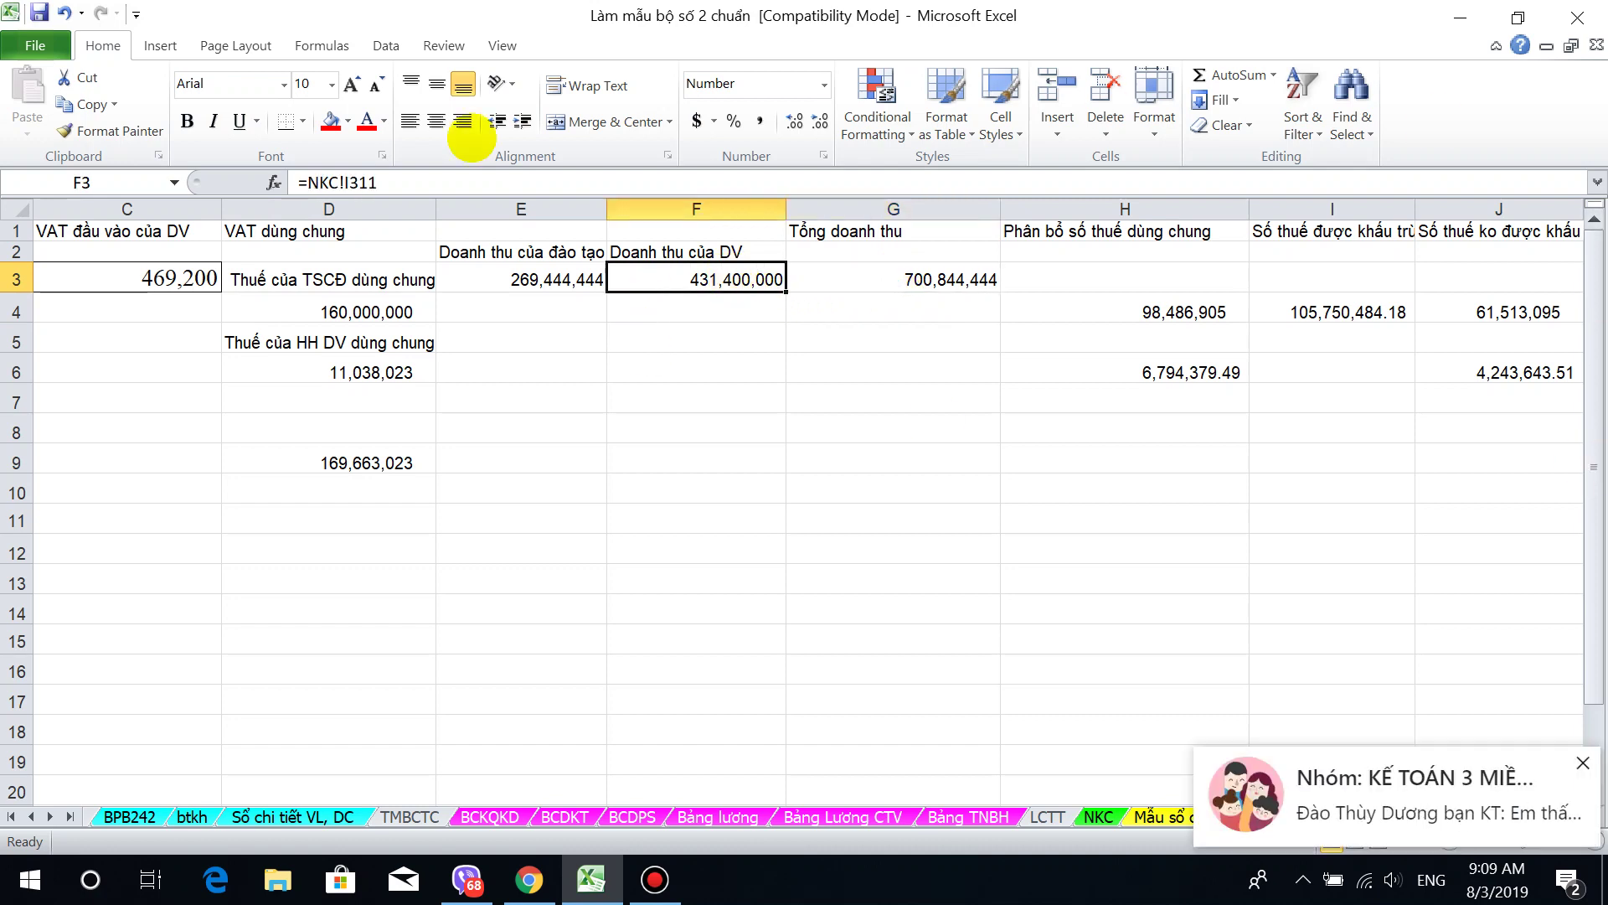
{"action": "left_click", "coordinate": [316, 308]}
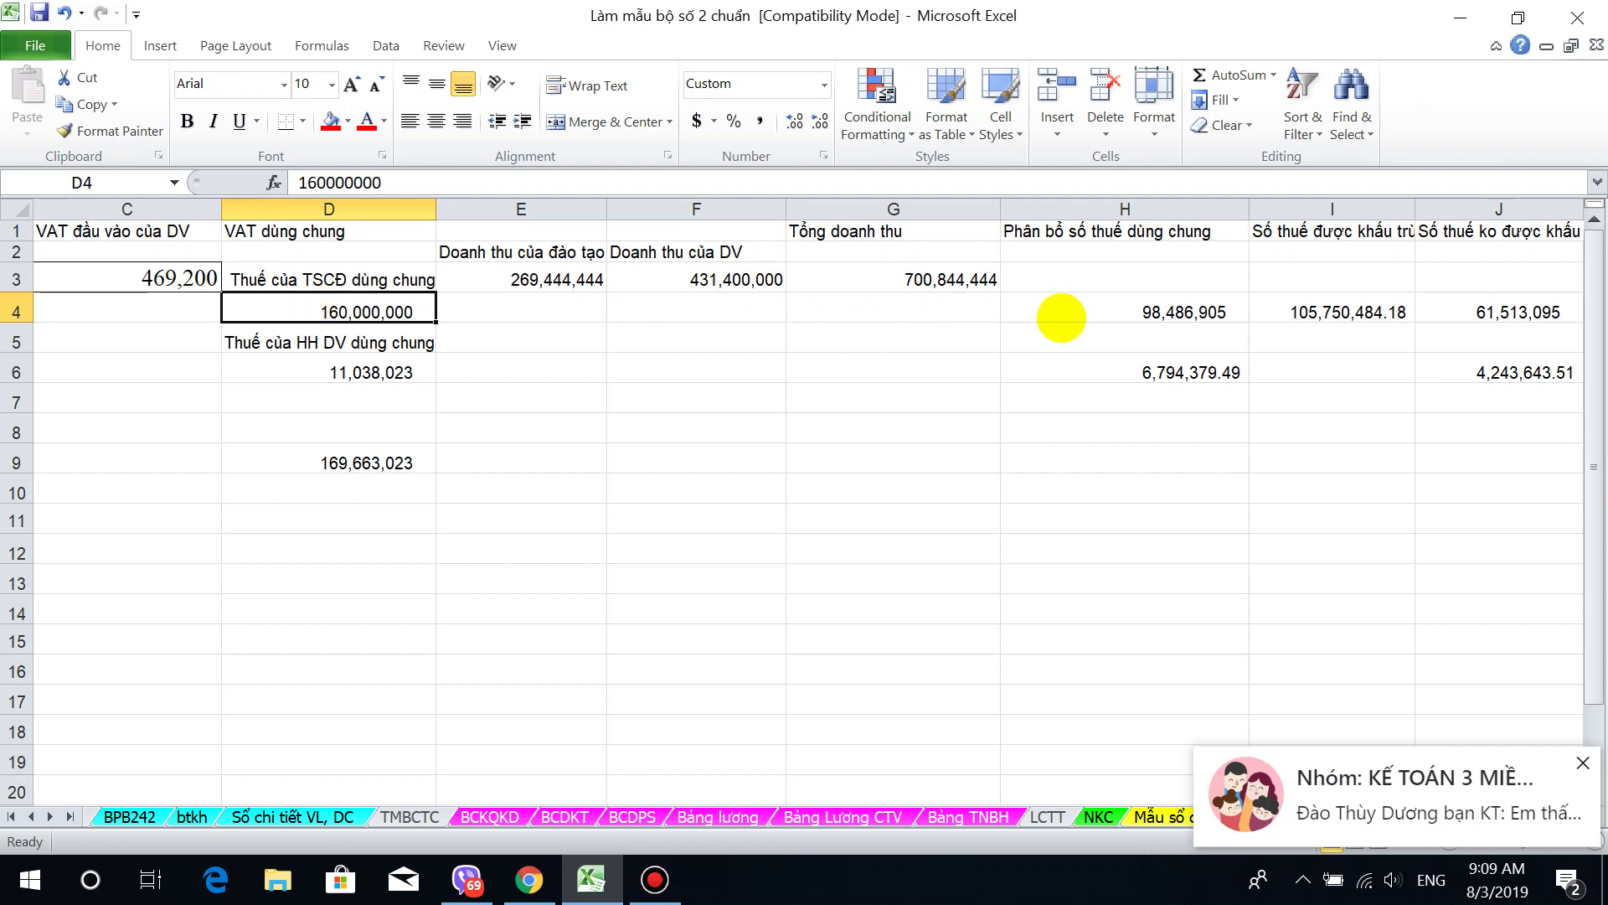
{"action": "left_click", "coordinate": [1119, 315]}
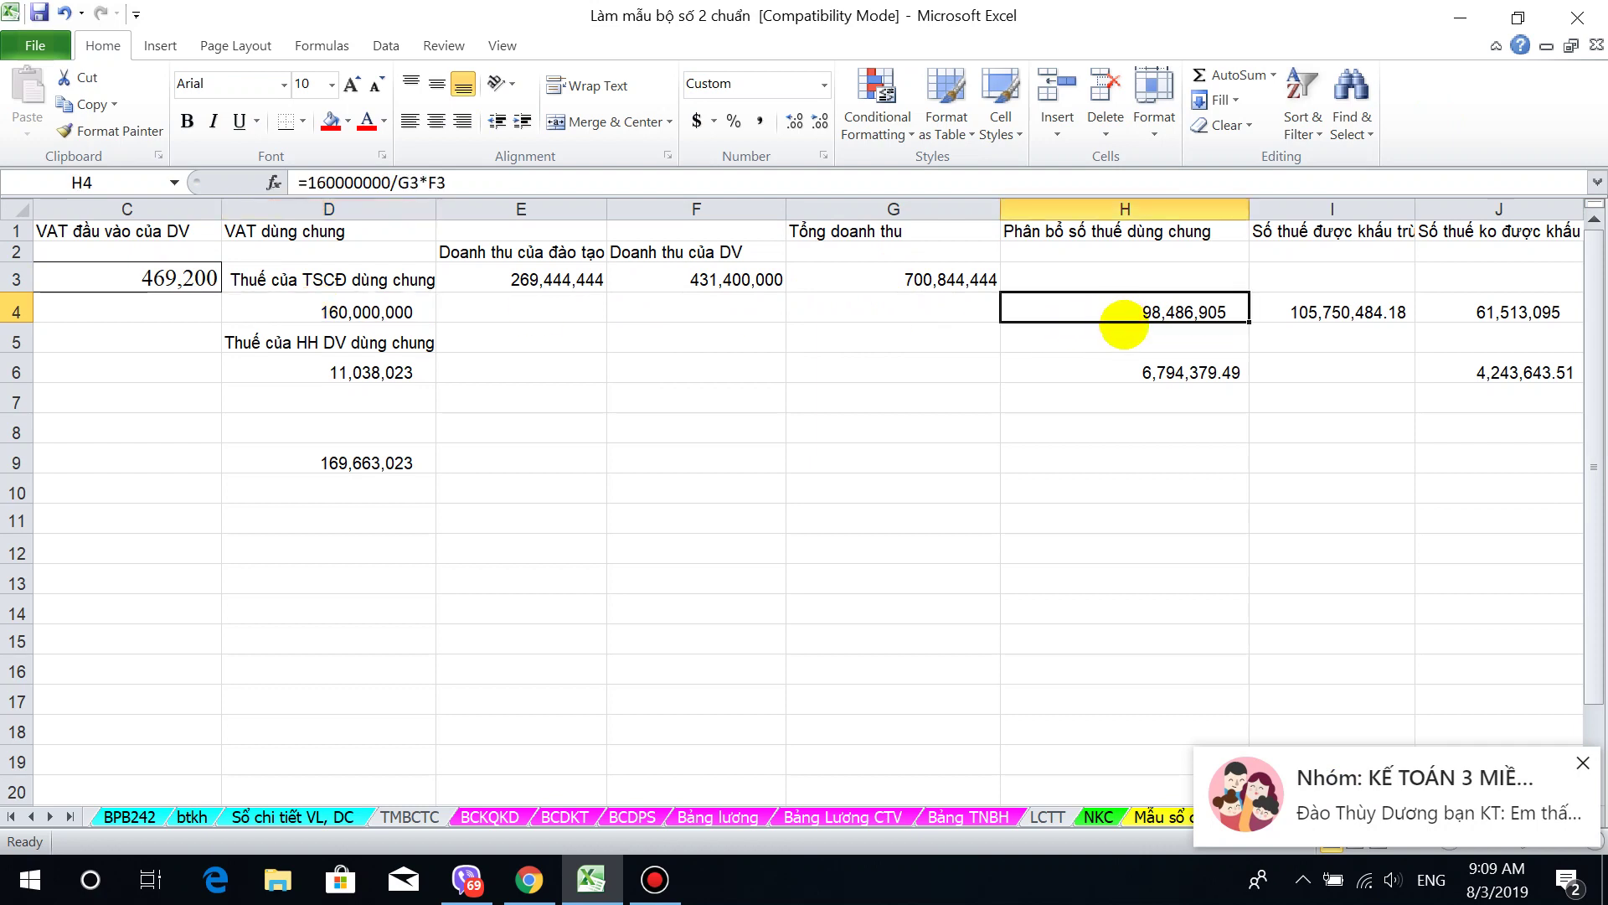
{"action": "left_click", "coordinate": [327, 311]}
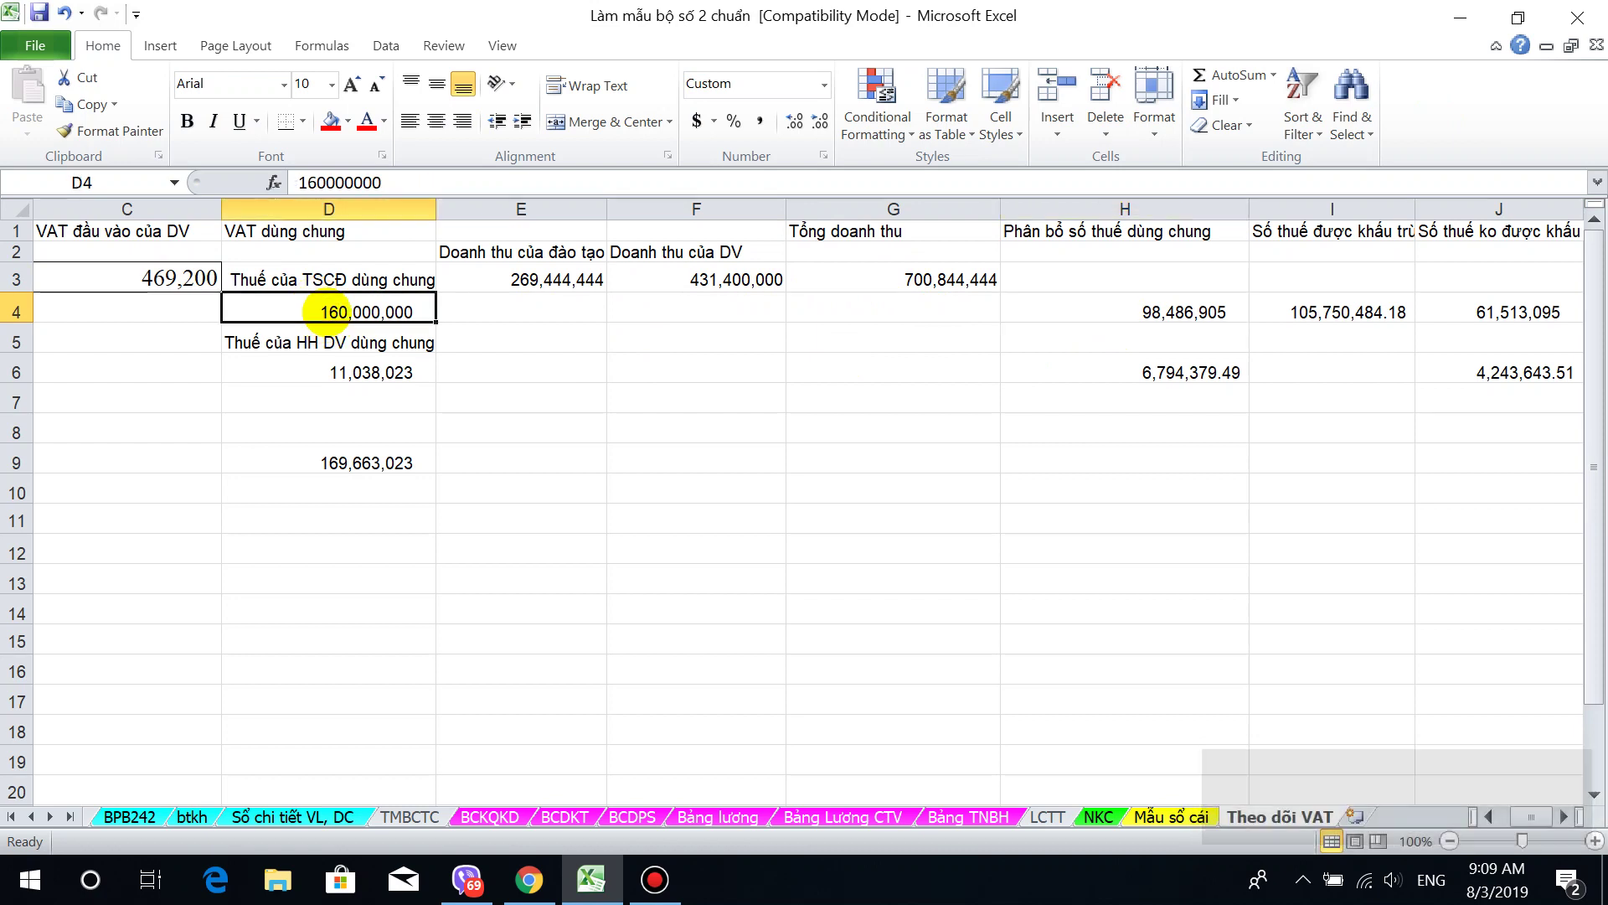
{"action": "left_click", "coordinate": [1069, 313]}
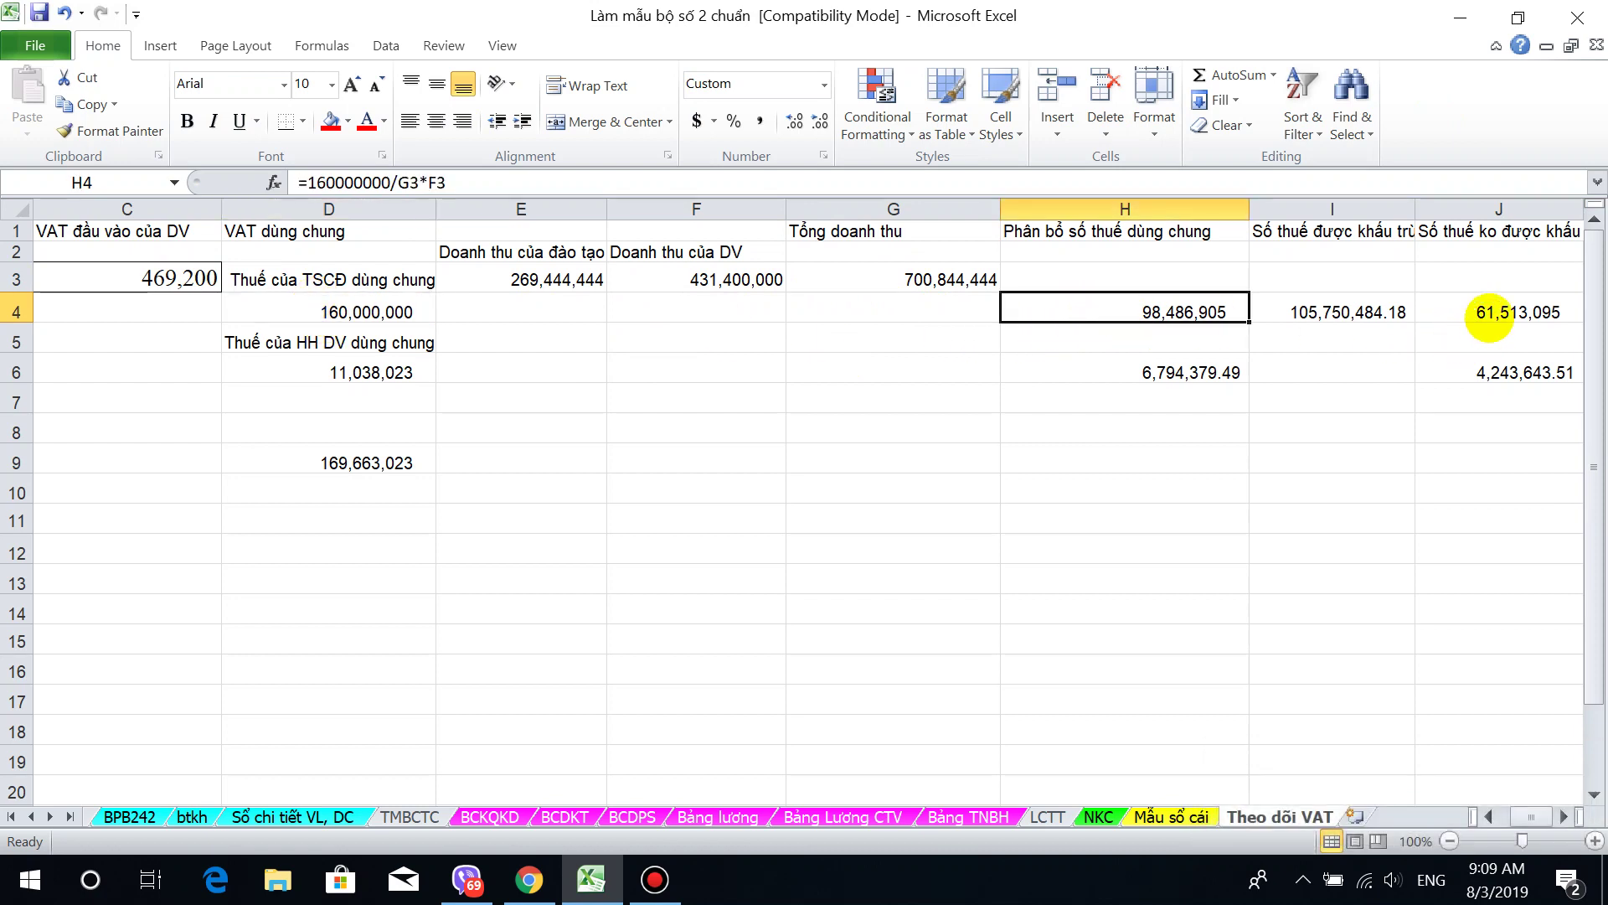
Step: Inspect the non-deductible fixed-asset VAT formula in J4, and select the whole allocation row D4:J4
{"action": "left_click", "coordinate": [1489, 317]}
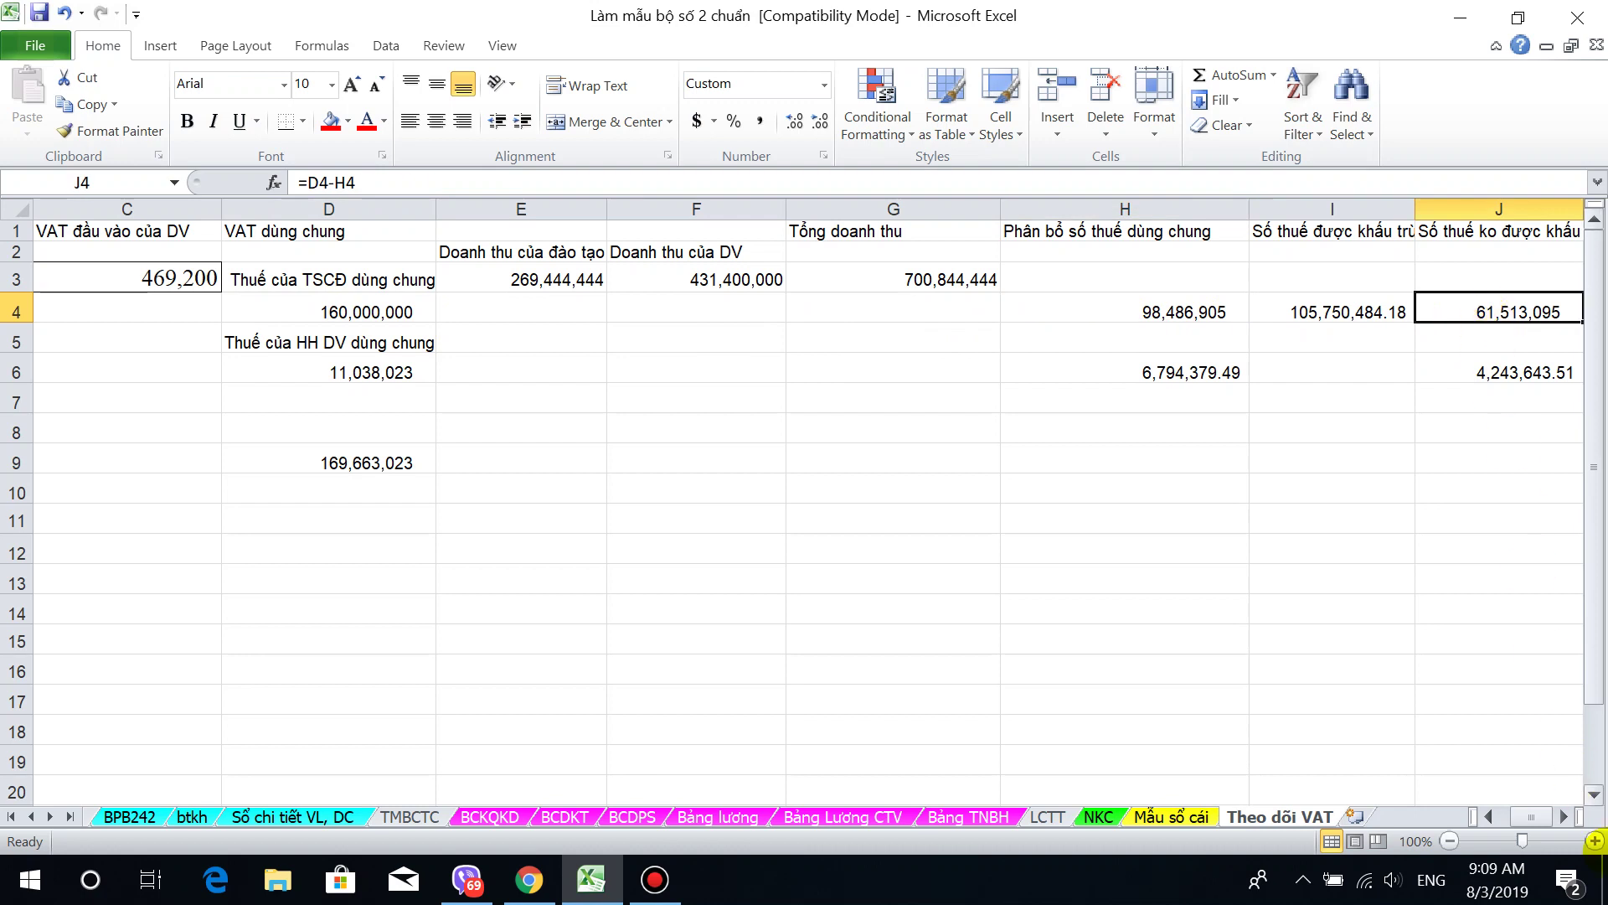
{"action": "left_click", "coordinate": [1564, 817]}
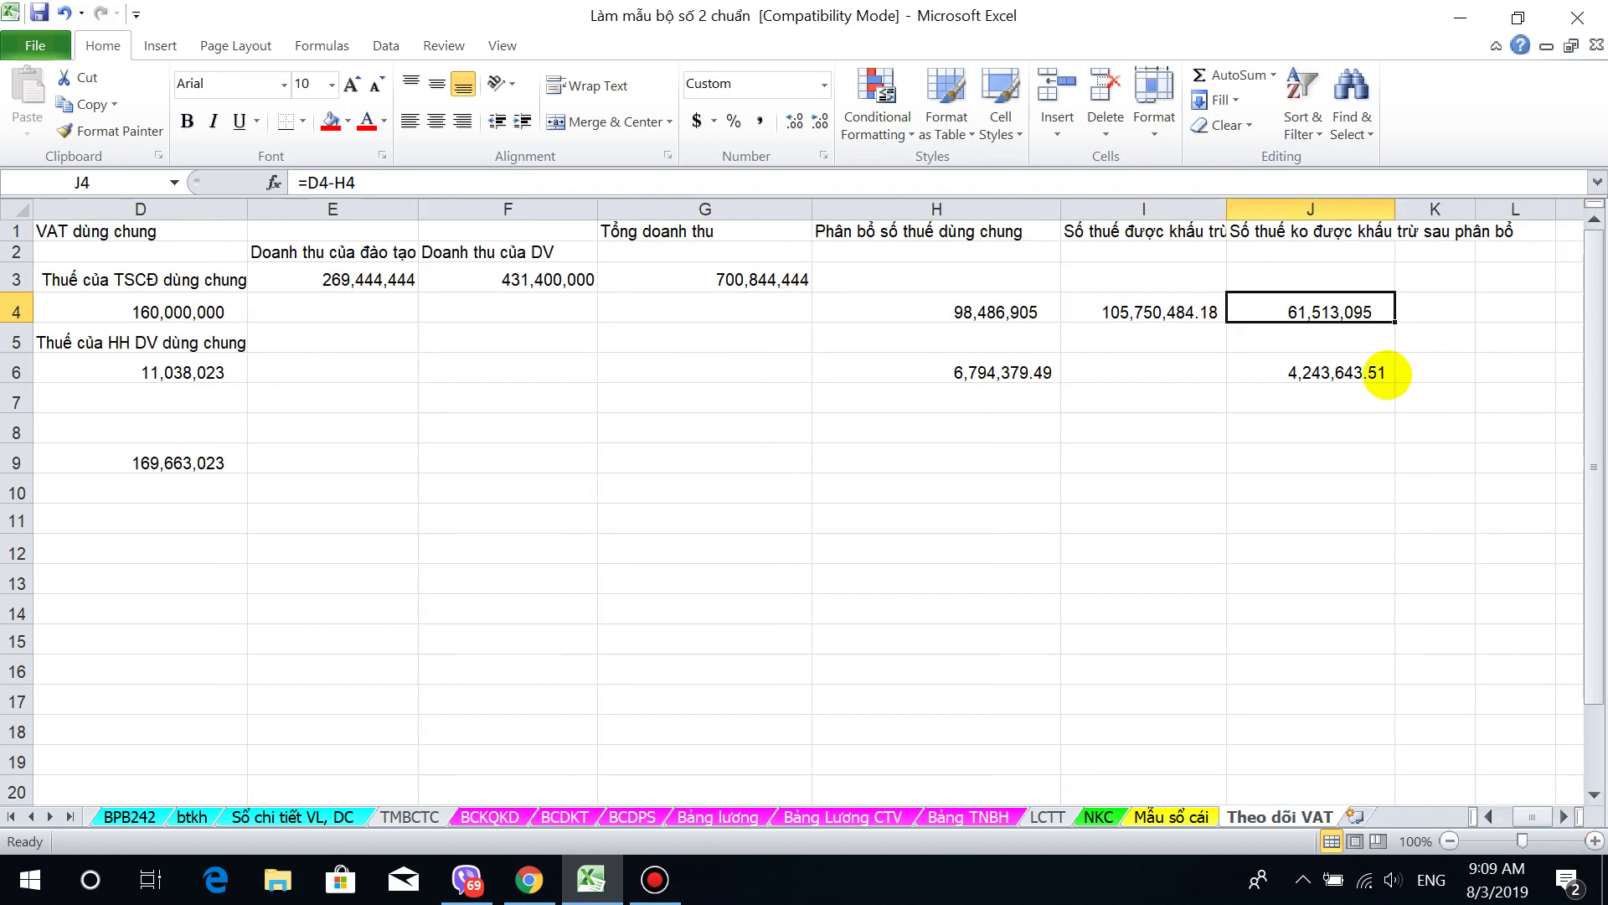
{"action": "left_click_drag", "start_coordinate": [173, 312], "coordinate": [1271, 318]}
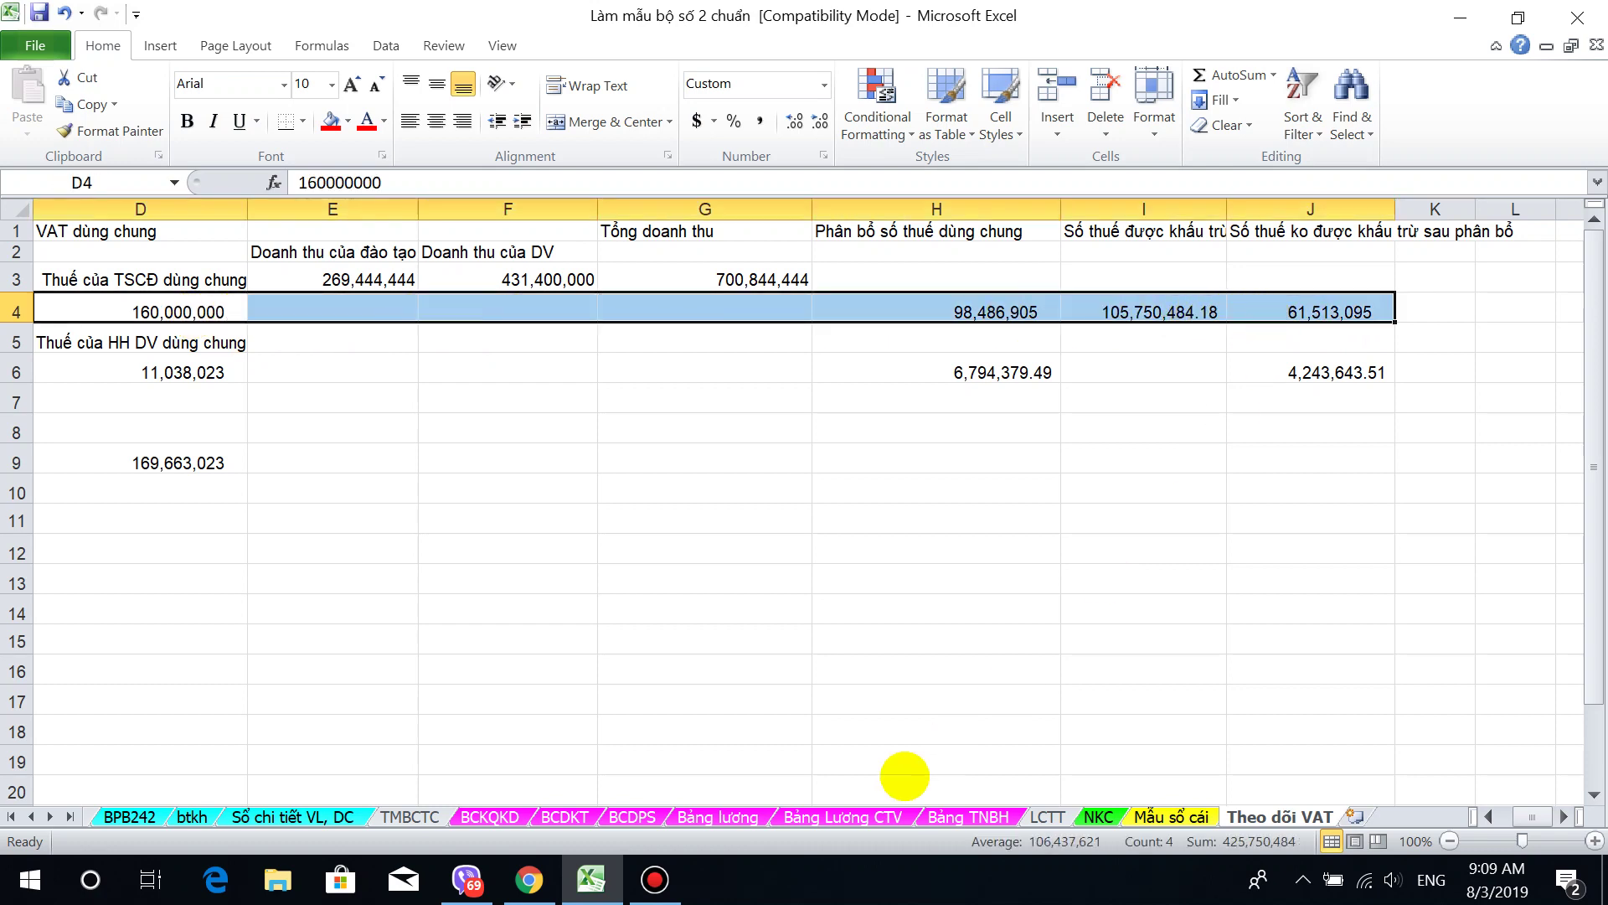
Step: Examine how the goods and services VAT in D6 is allocated in H6 using G3 and F3, and check the non-deductible remainder in J6
{"action": "left_click", "coordinate": [138, 371]}
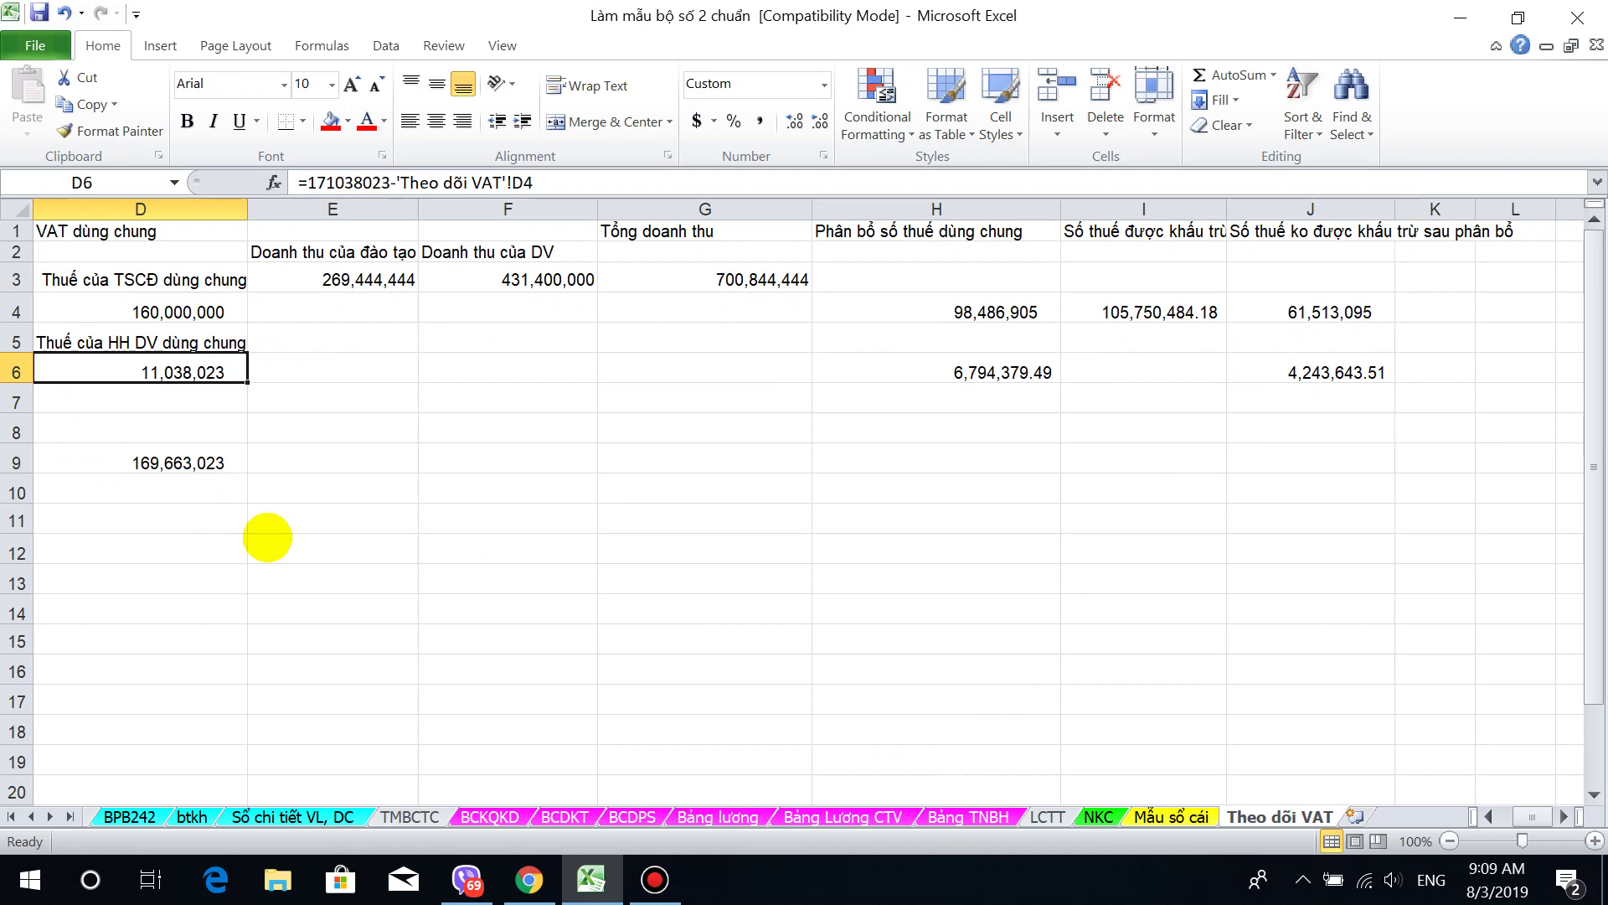
{"action": "left_click", "coordinate": [1021, 371]}
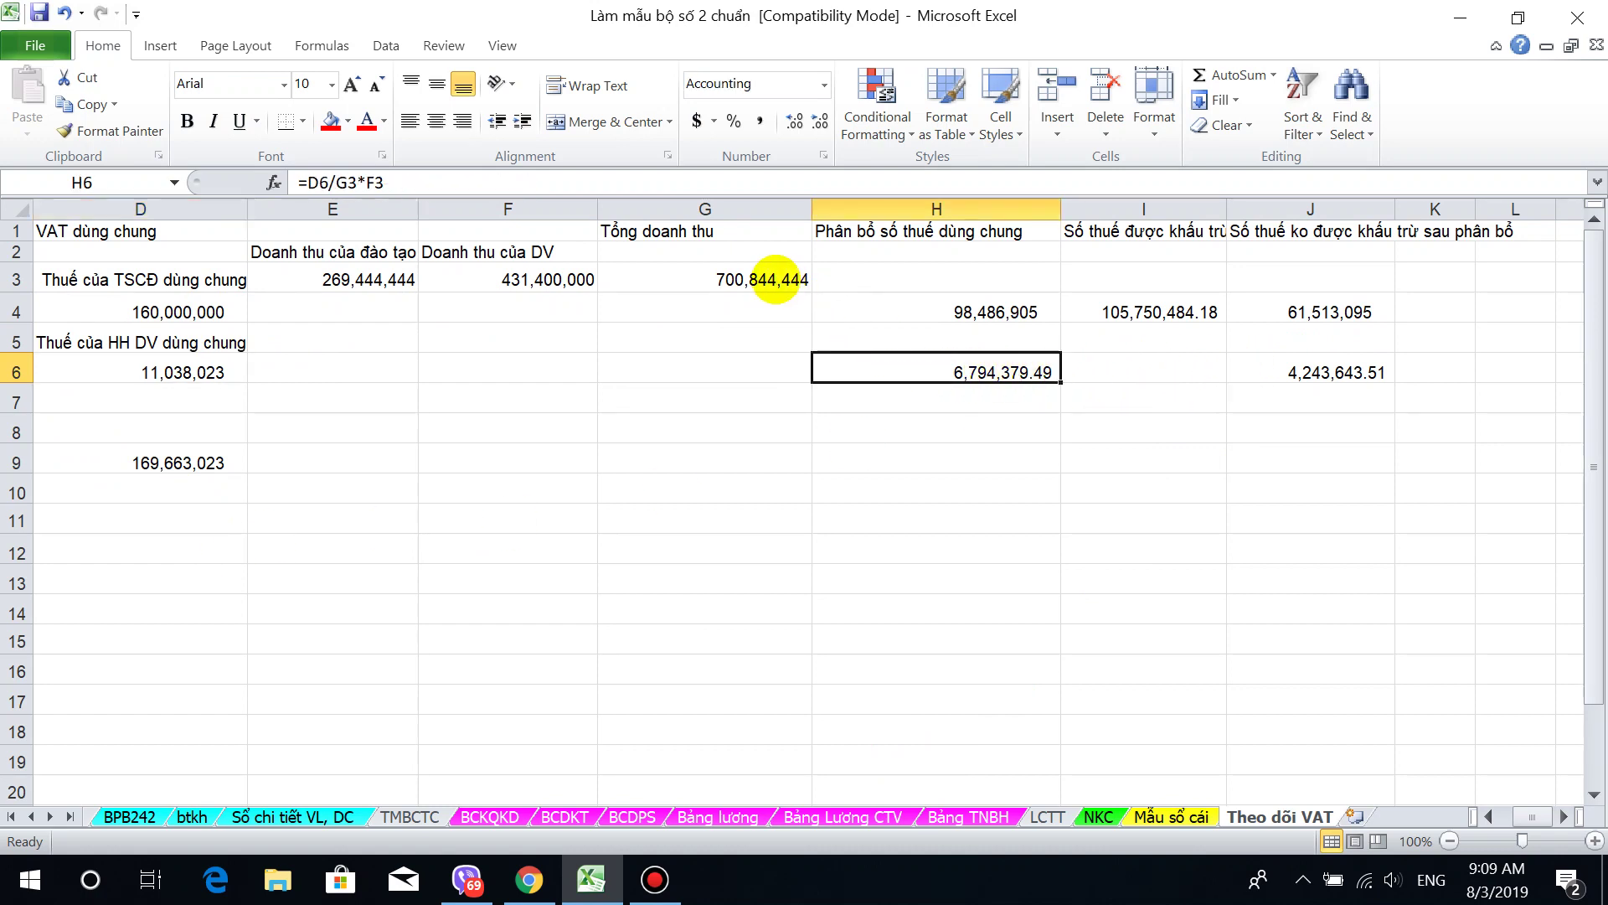
{"action": "left_click", "coordinate": [759, 279]}
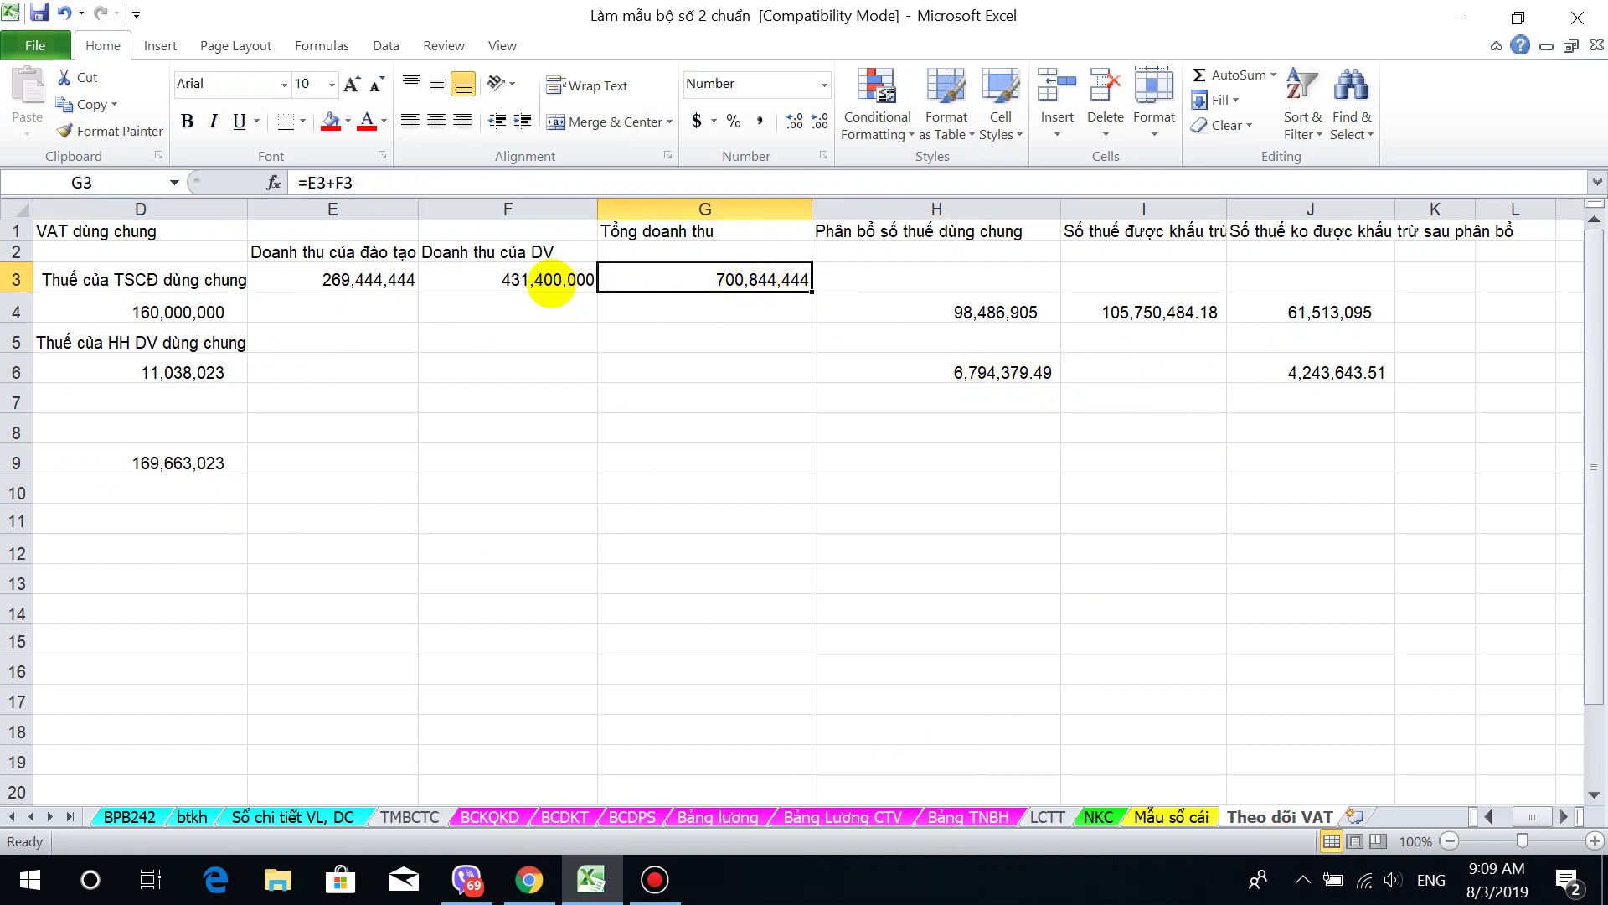
{"action": "left_click", "coordinate": [550, 283]}
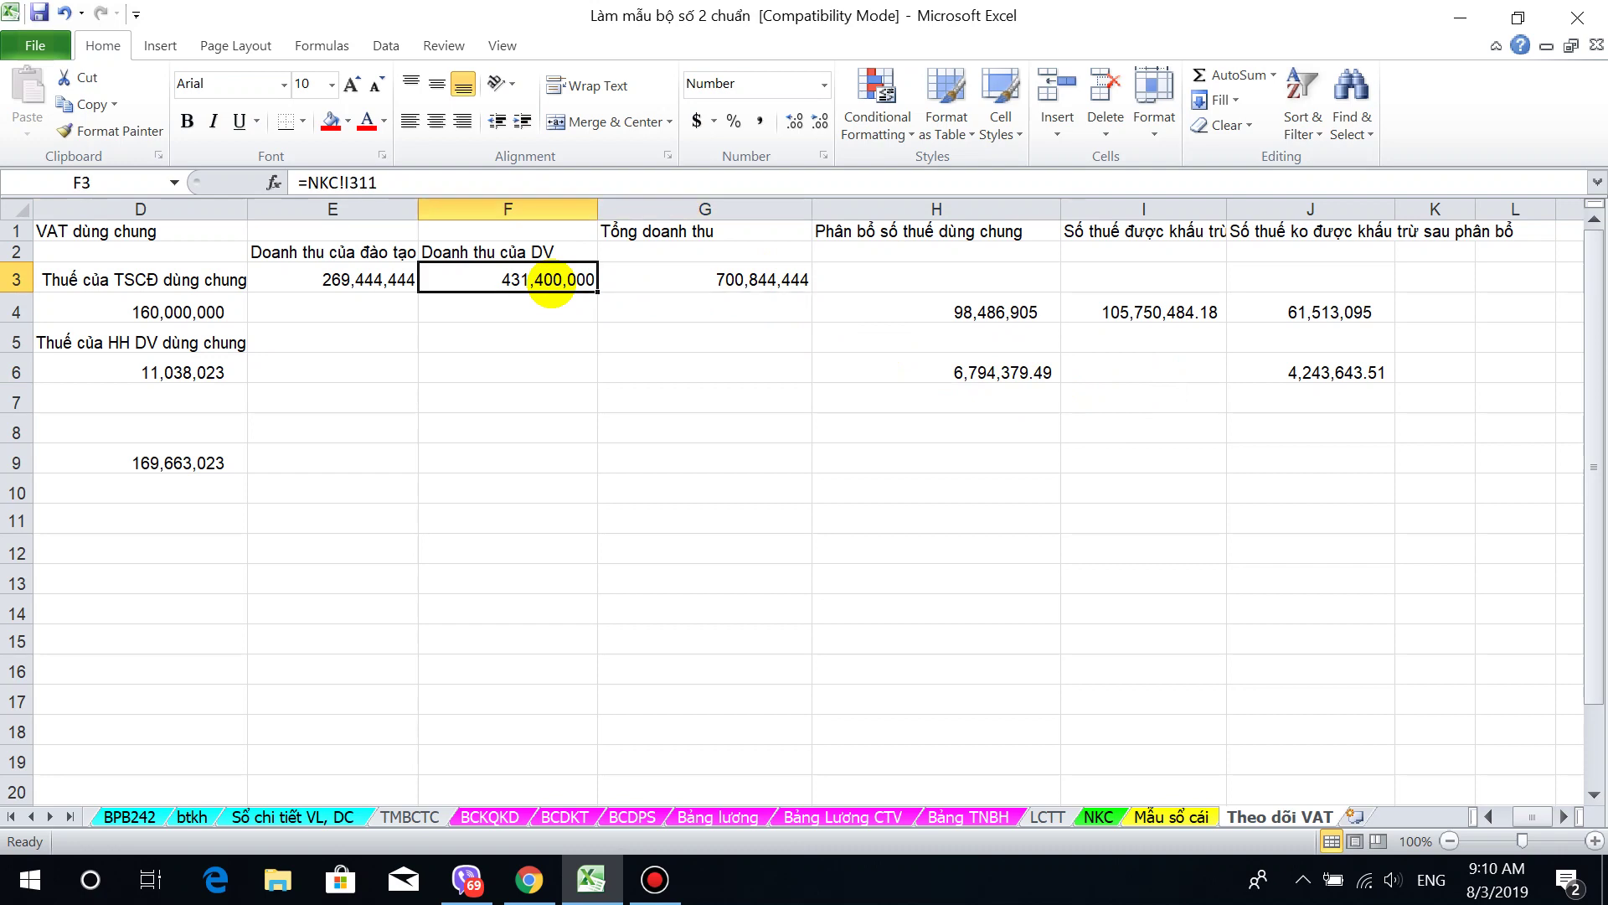
{"action": "left_click", "coordinate": [1033, 381]}
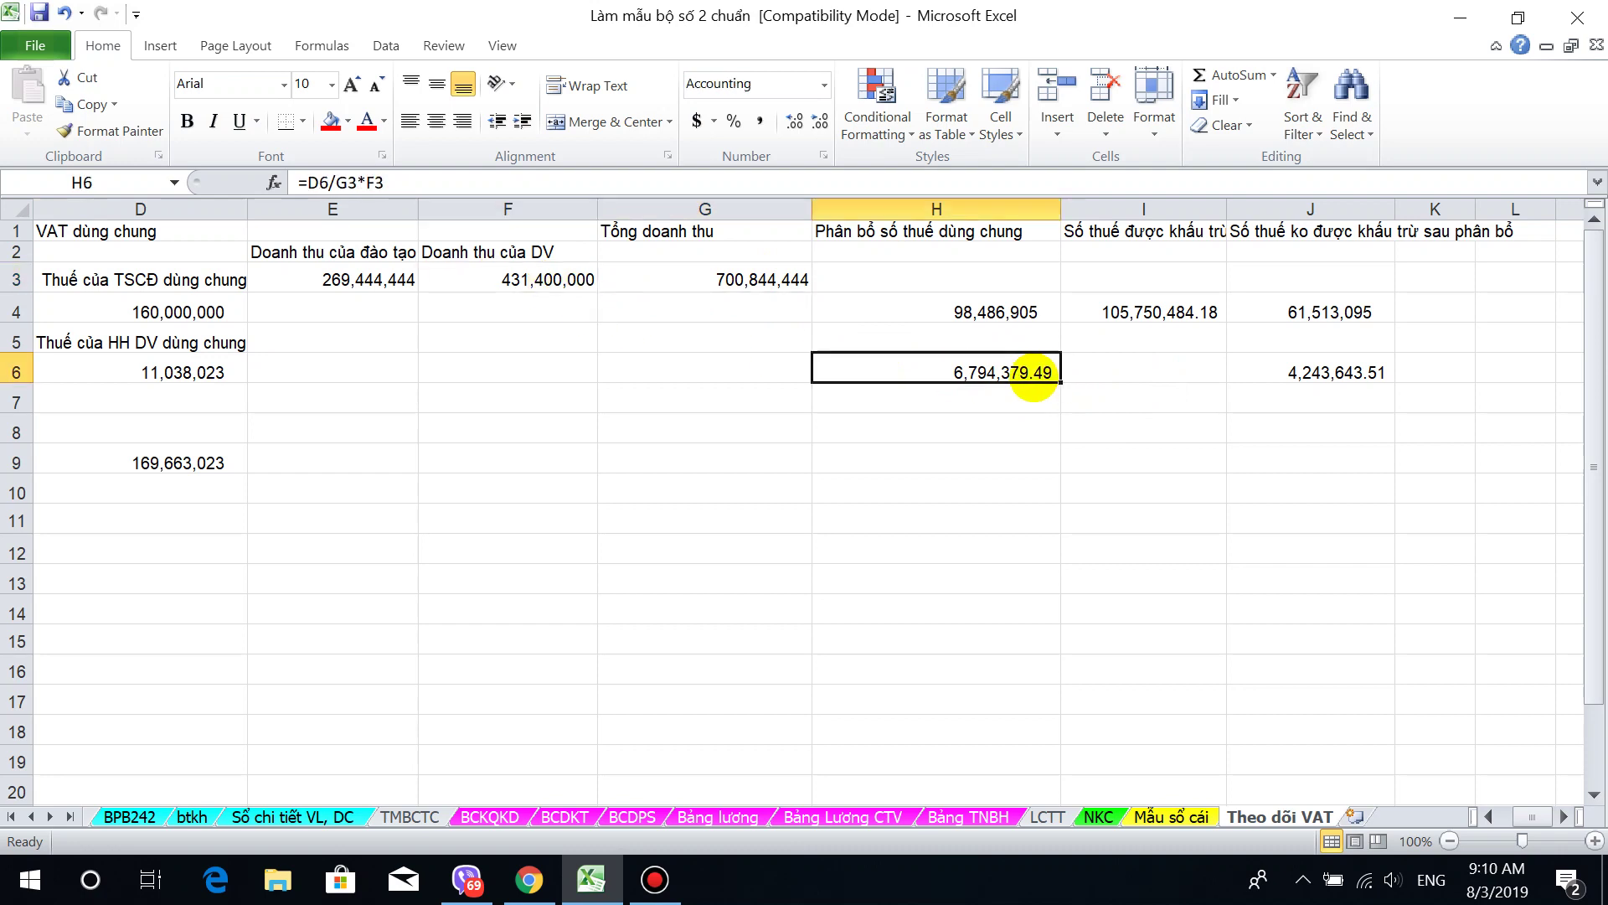
{"action": "left_click", "coordinate": [209, 376]}
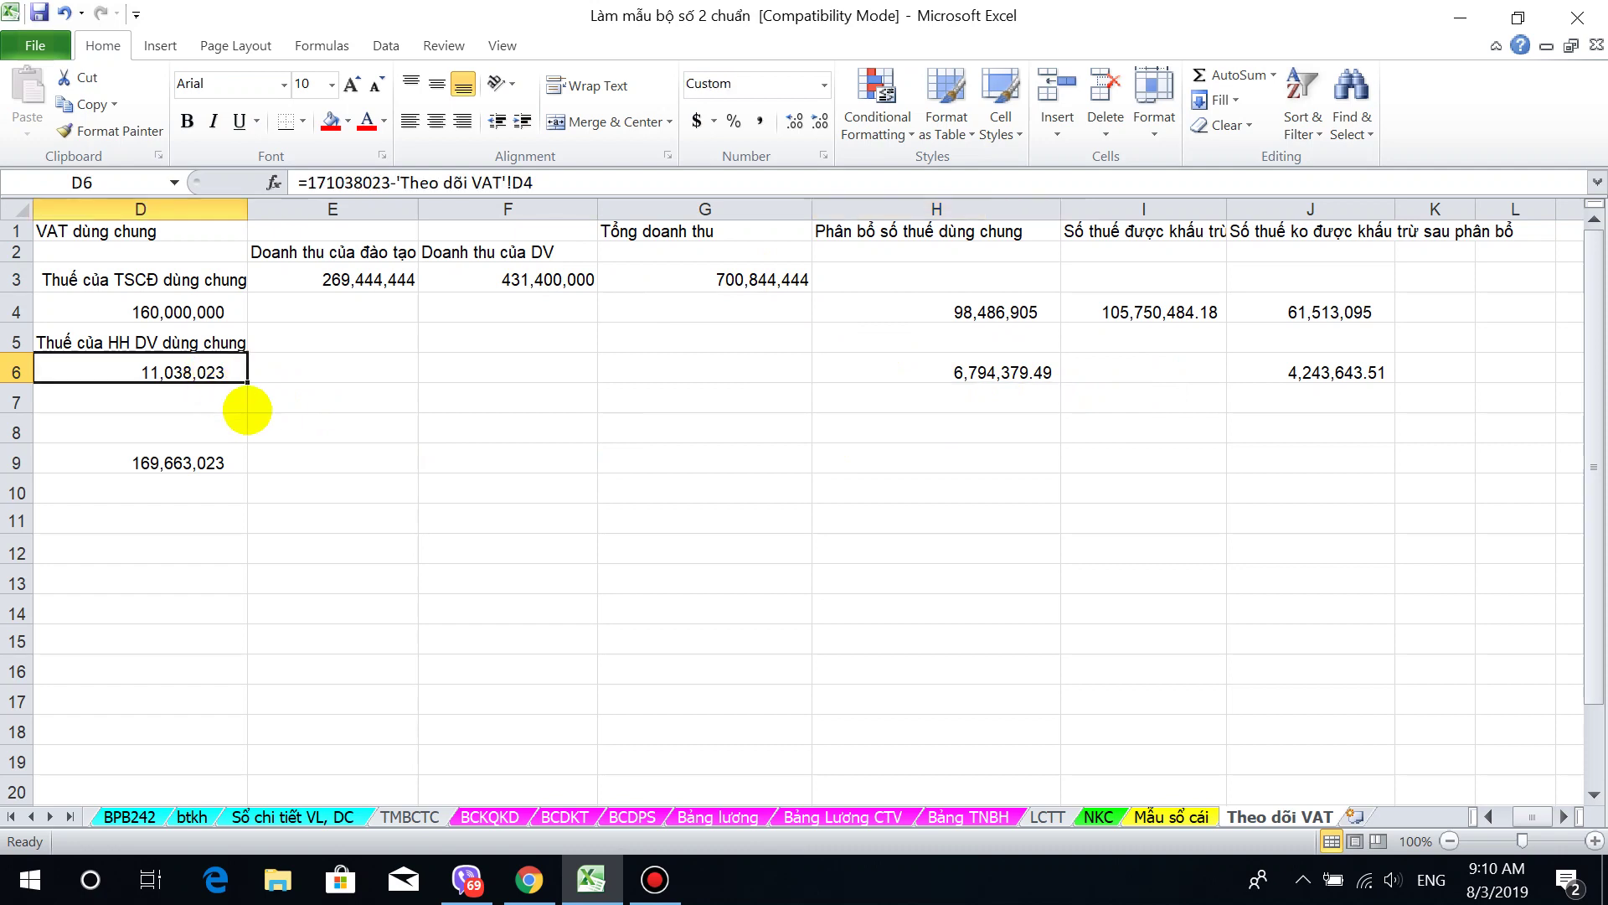
{"action": "left_click", "coordinate": [955, 401]}
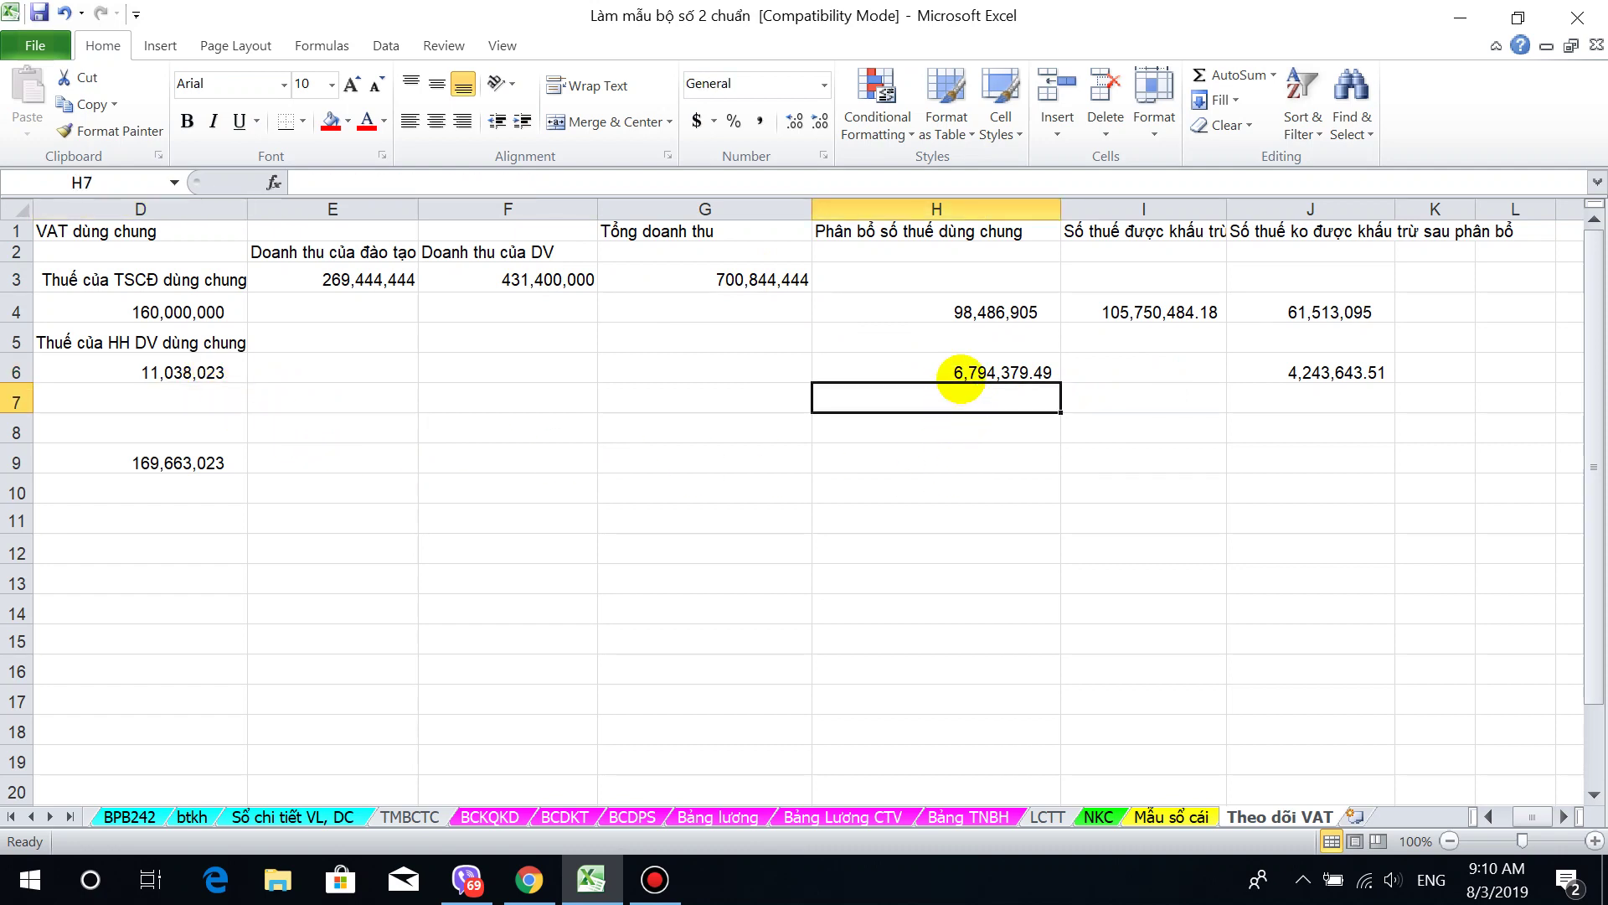
{"action": "left_click", "coordinate": [961, 376]}
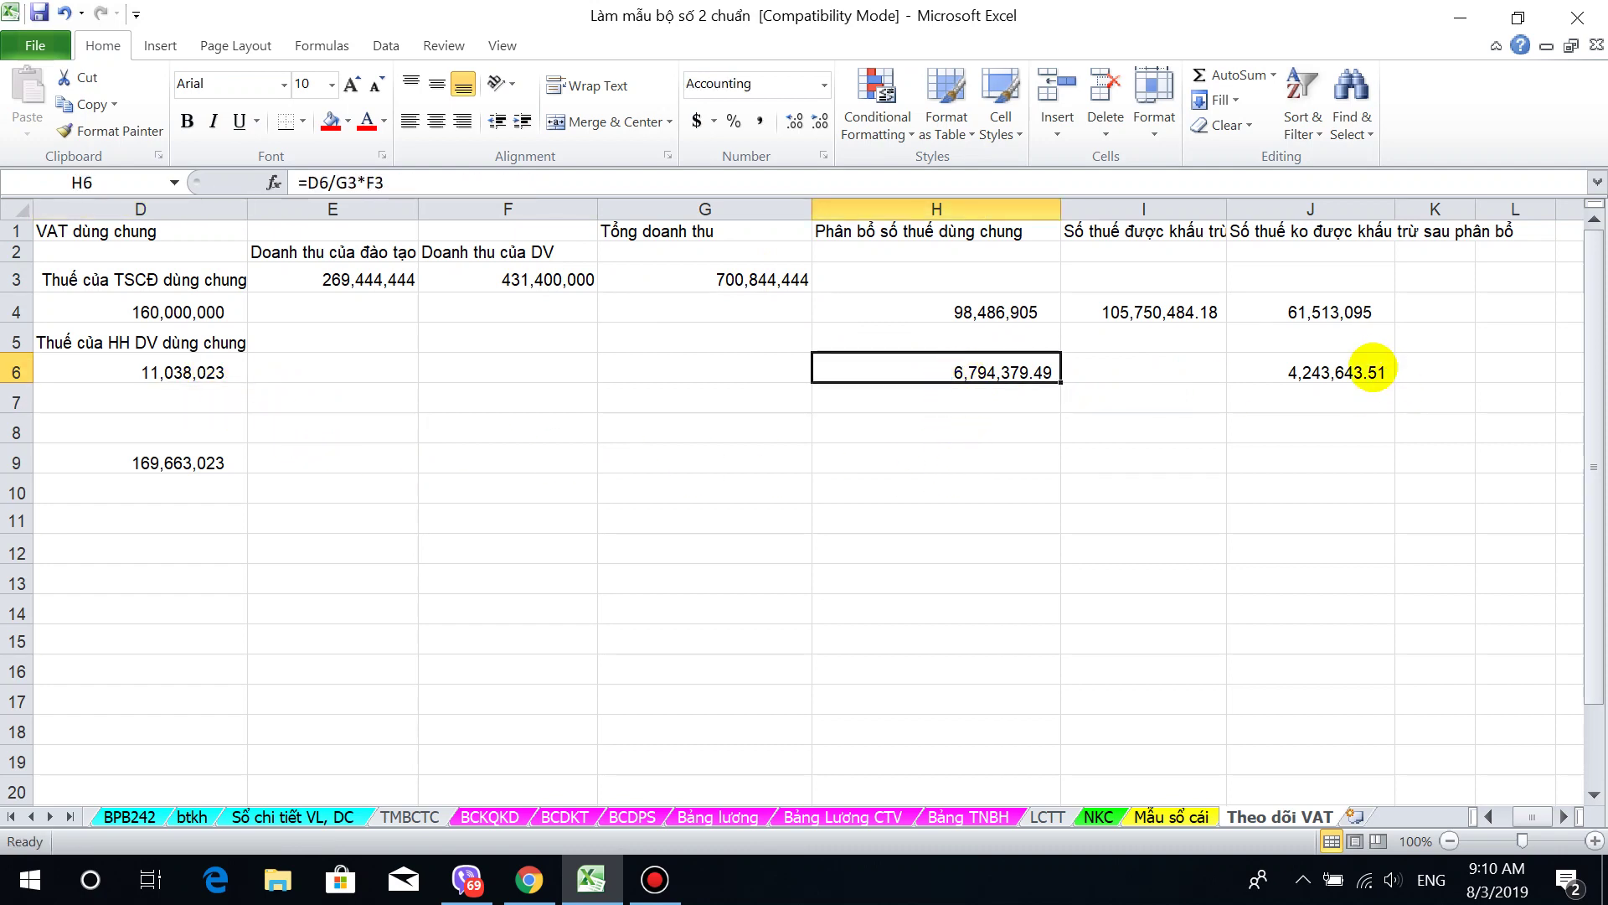
{"action": "left_click", "coordinate": [1365, 378]}
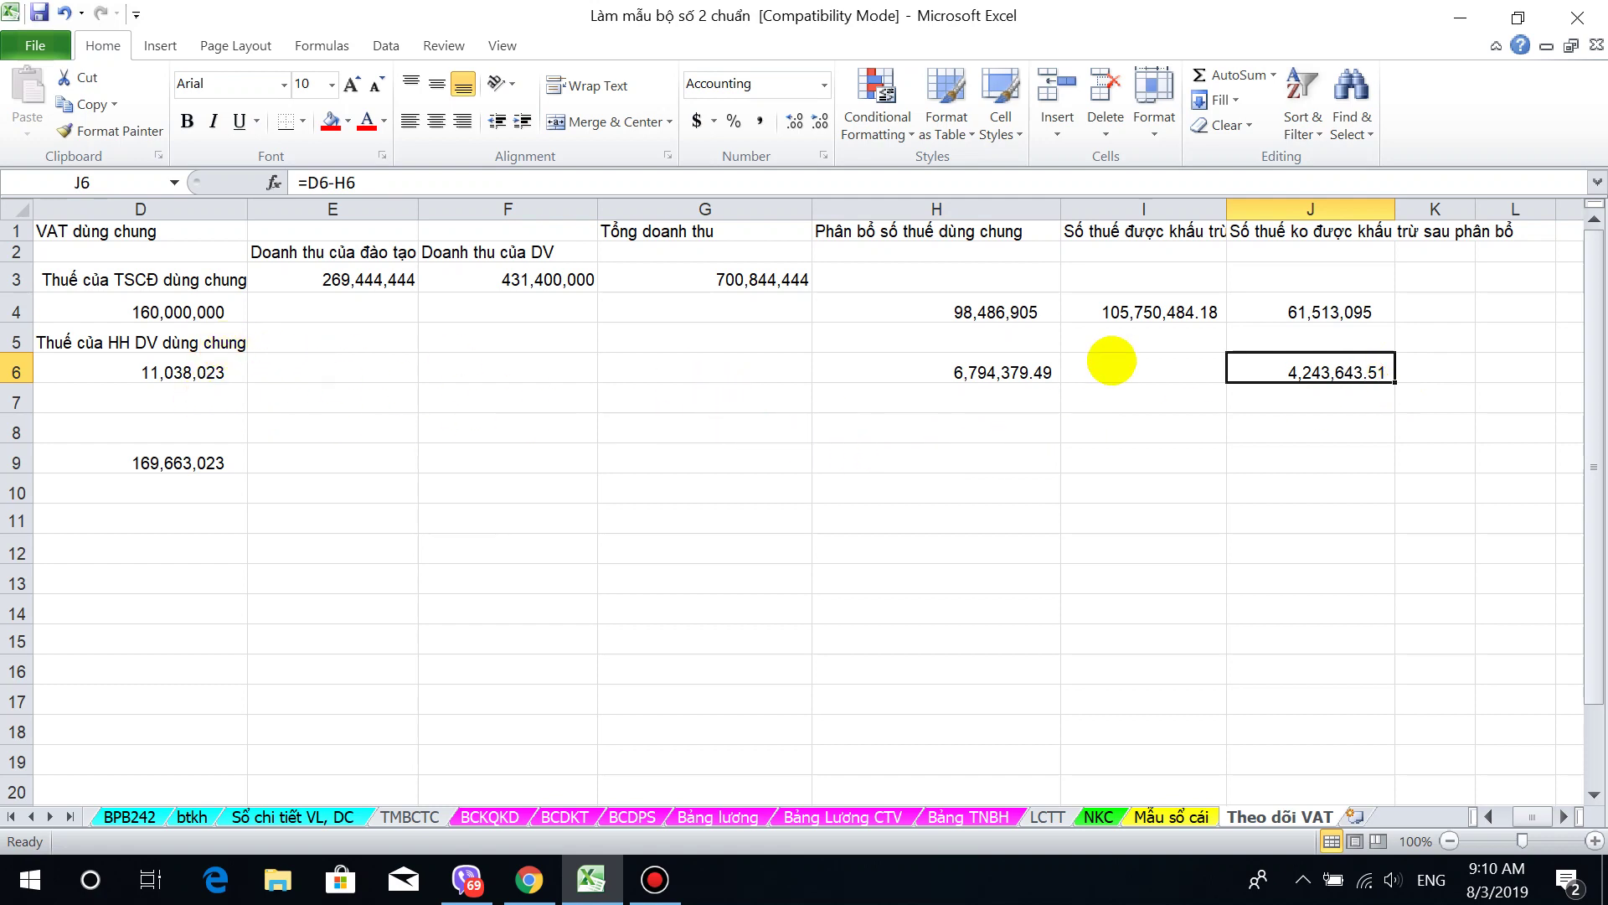
Step: Re-enter the deductible VAT formula in I4 as =C3+H4+H6, adding the service input VAT to both allocated shared amounts
{"action": "left_click", "coordinate": [1126, 315]}
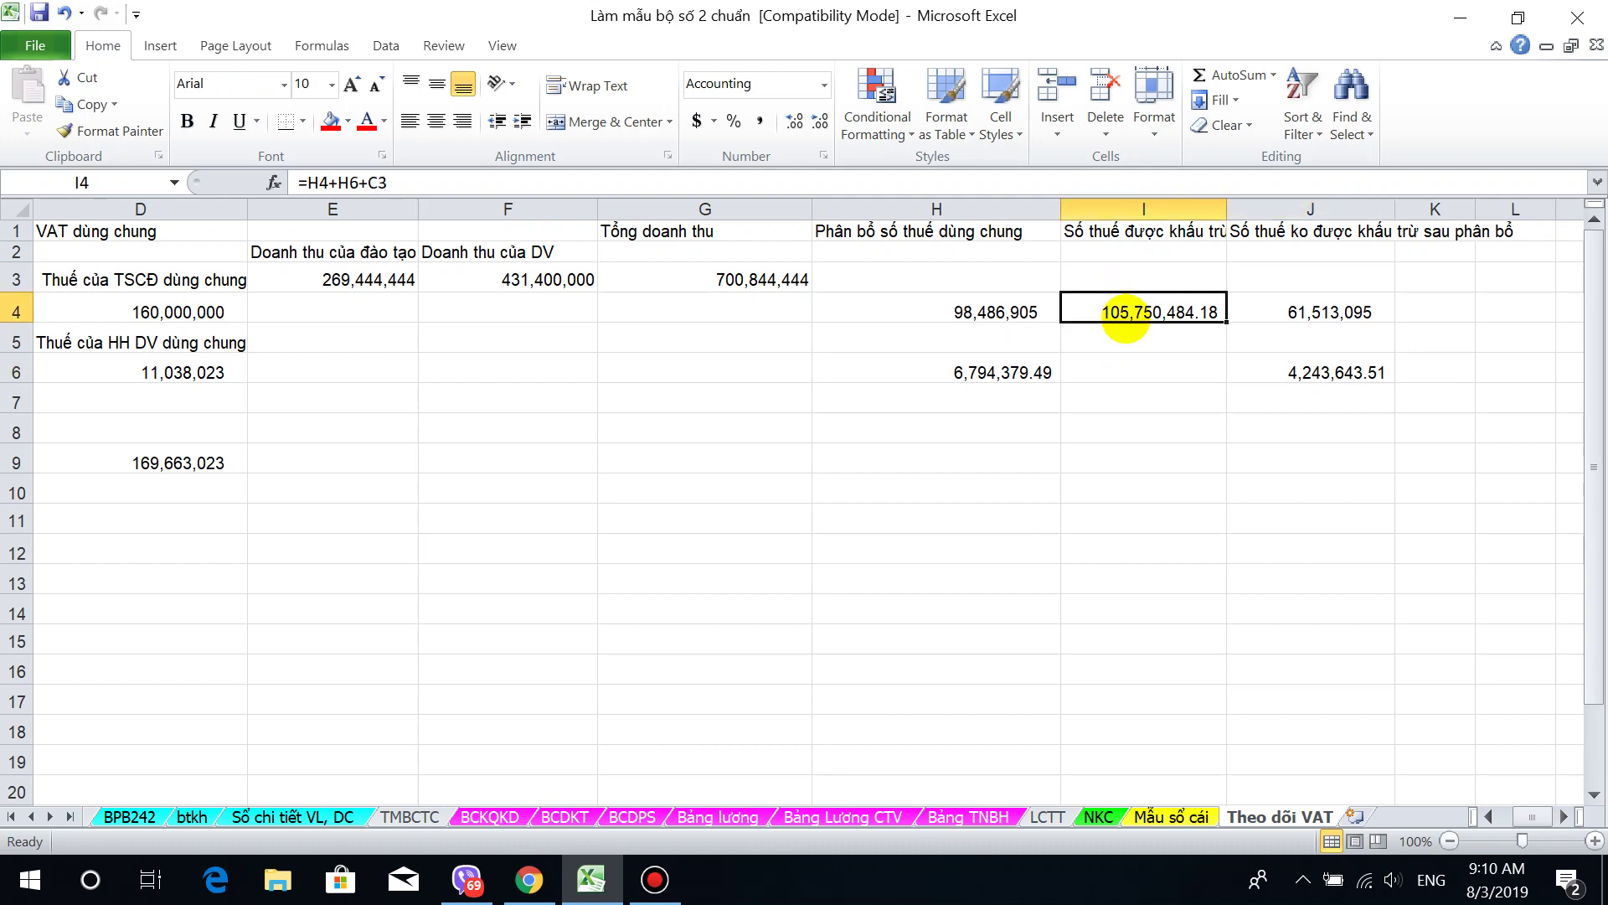
{"action": "type", "text": "="}
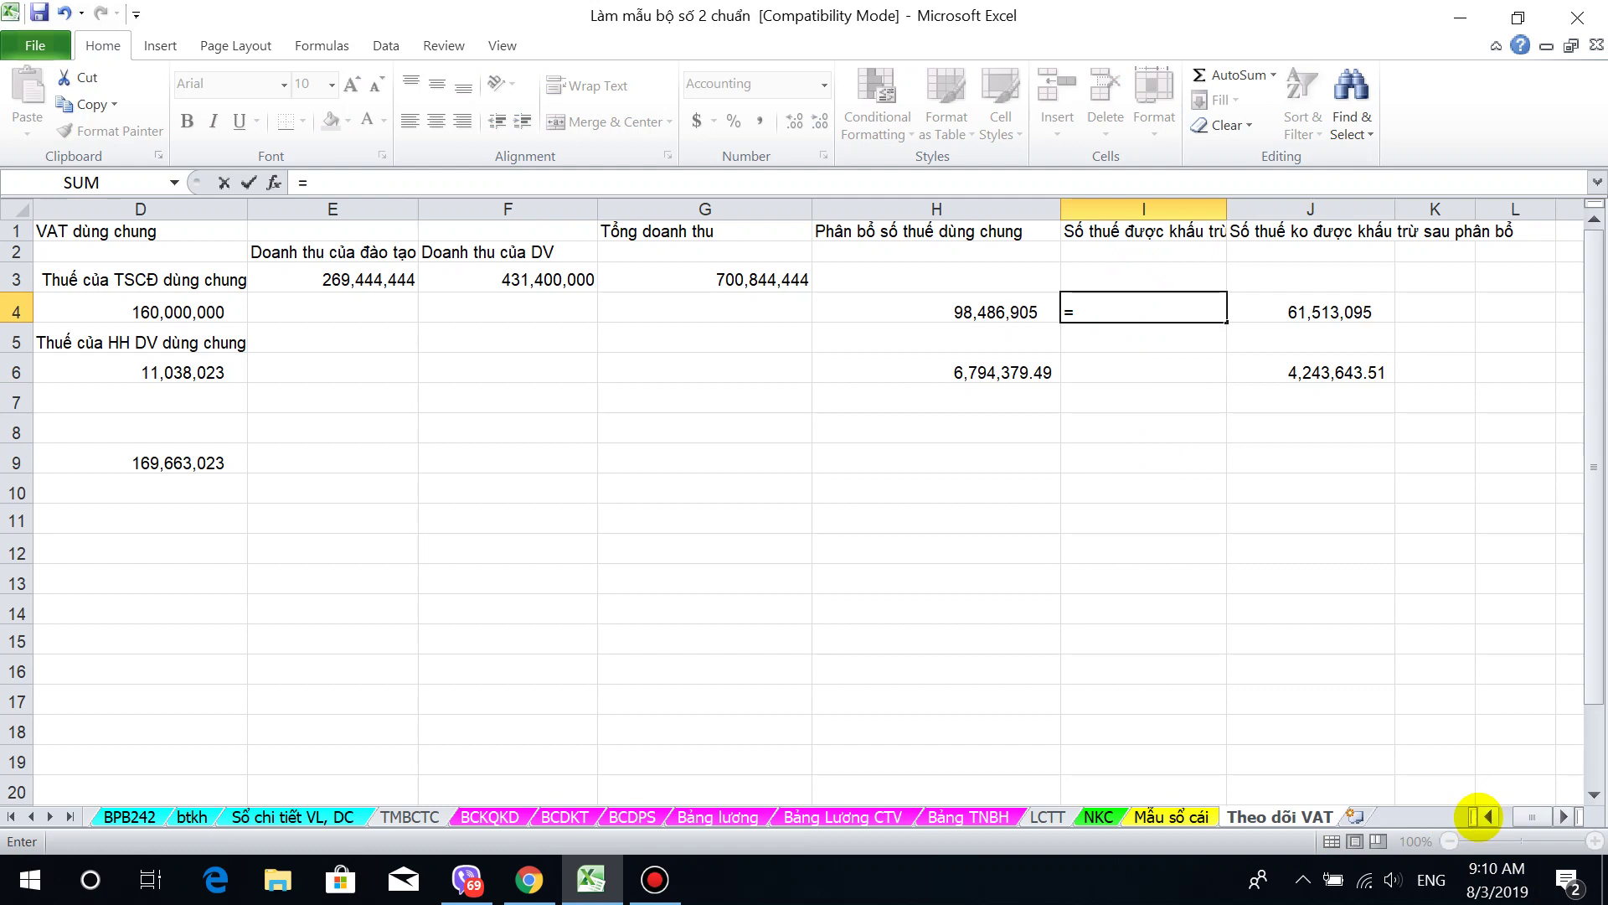
{"action": "left_click", "coordinate": [1485, 817]}
{"action": "left_click", "coordinate": [211, 277]}
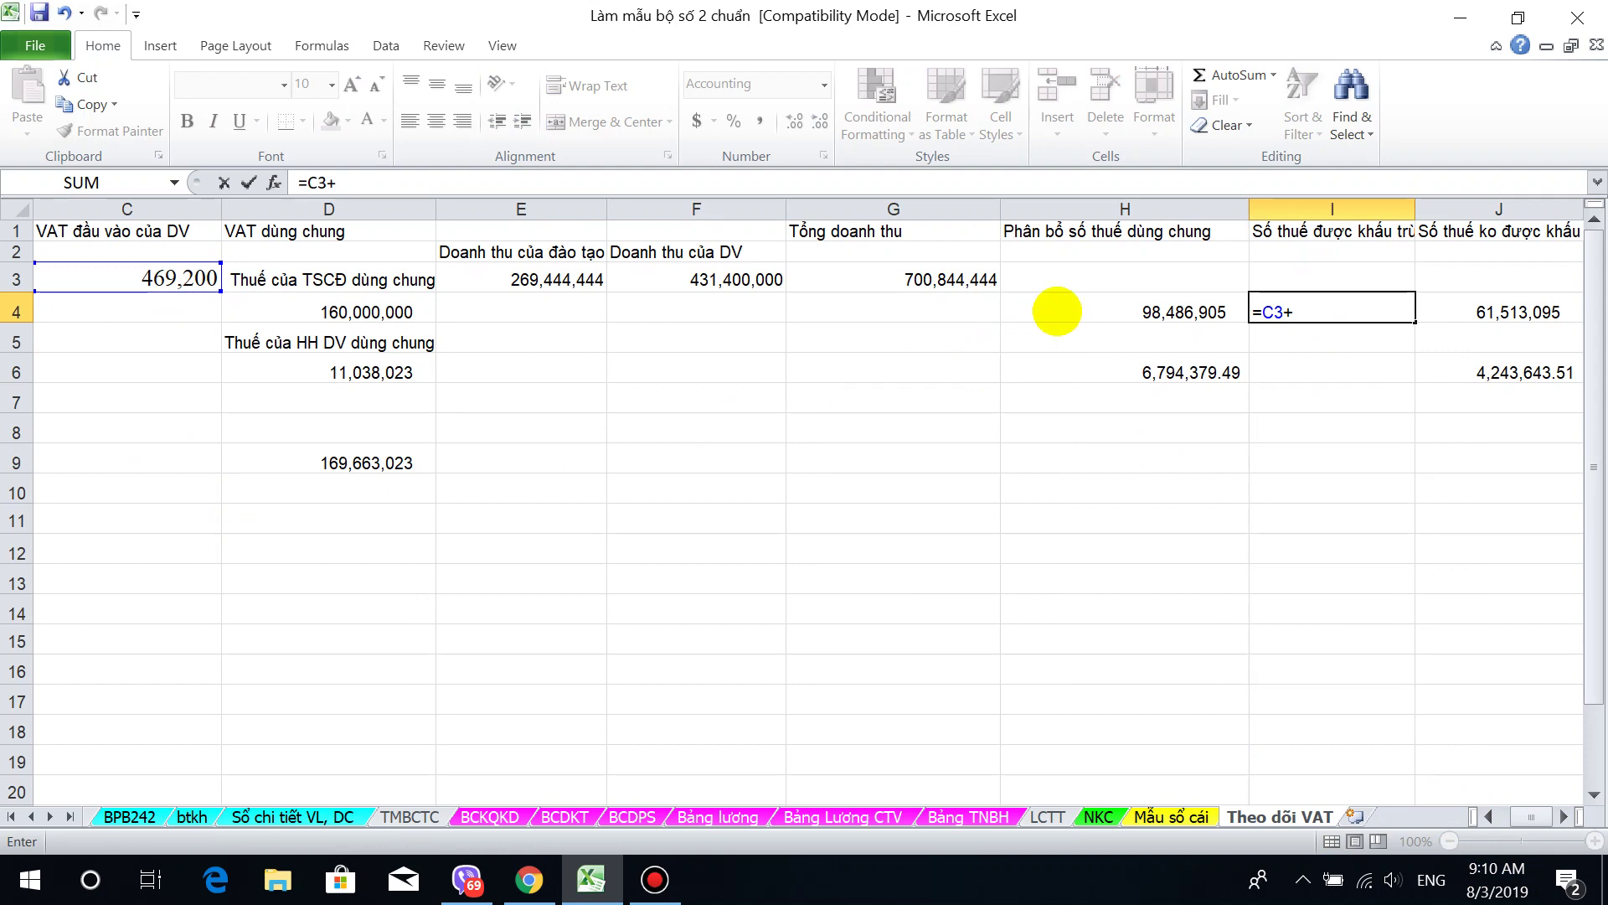
{"action": "left_click", "coordinate": [1065, 306]}
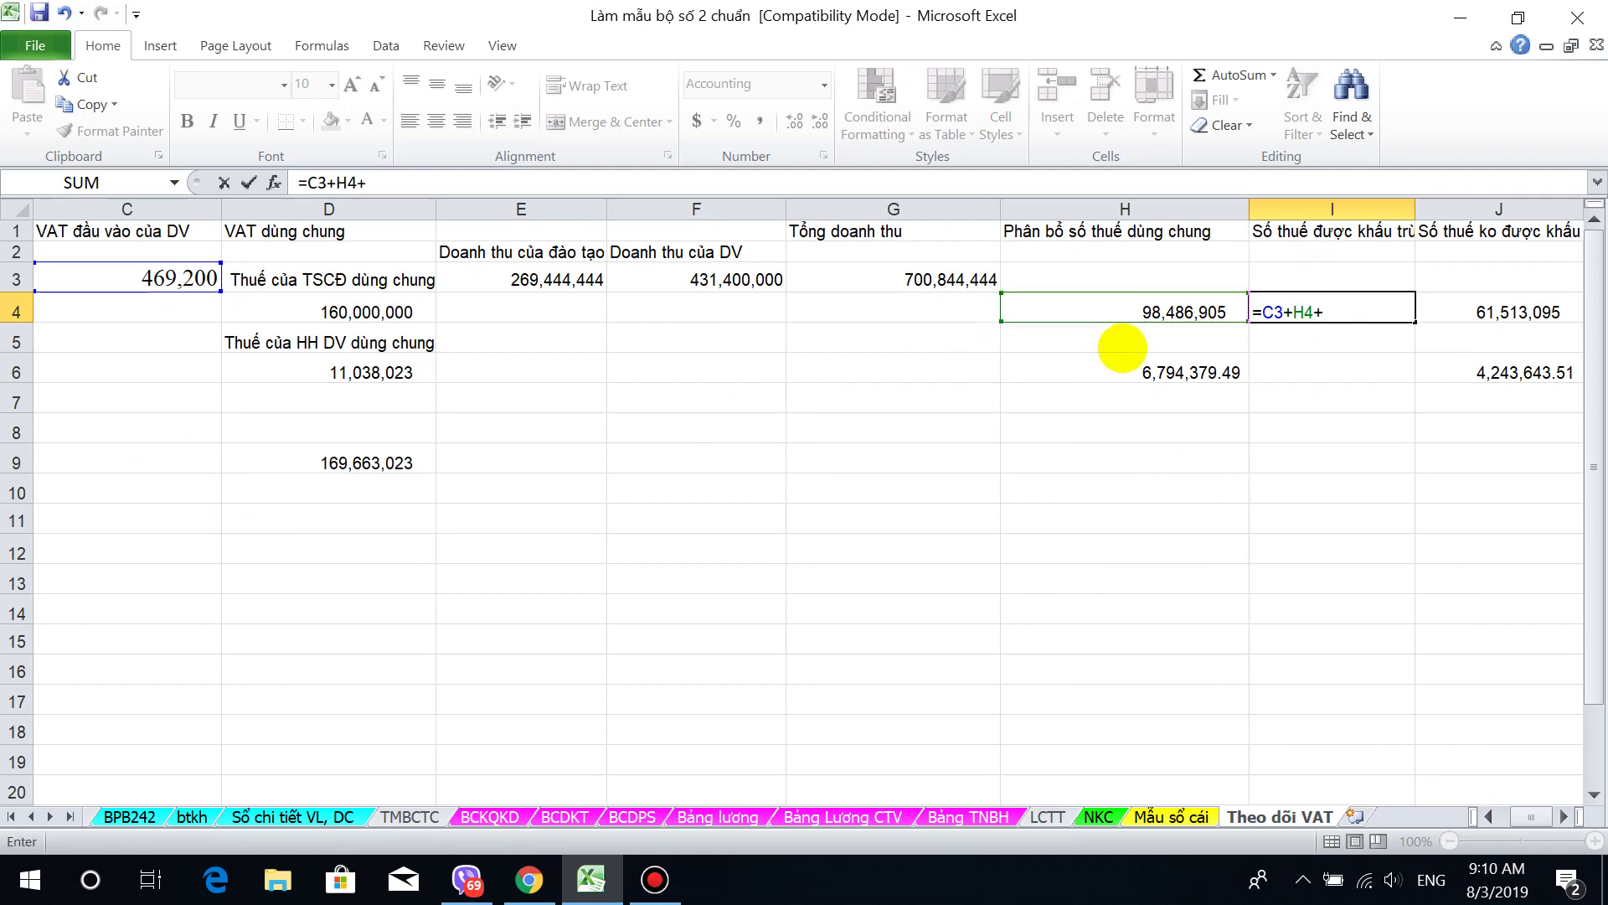
{"action": "left_click", "coordinate": [1118, 378]}
{"action": "key", "text": "Return"}
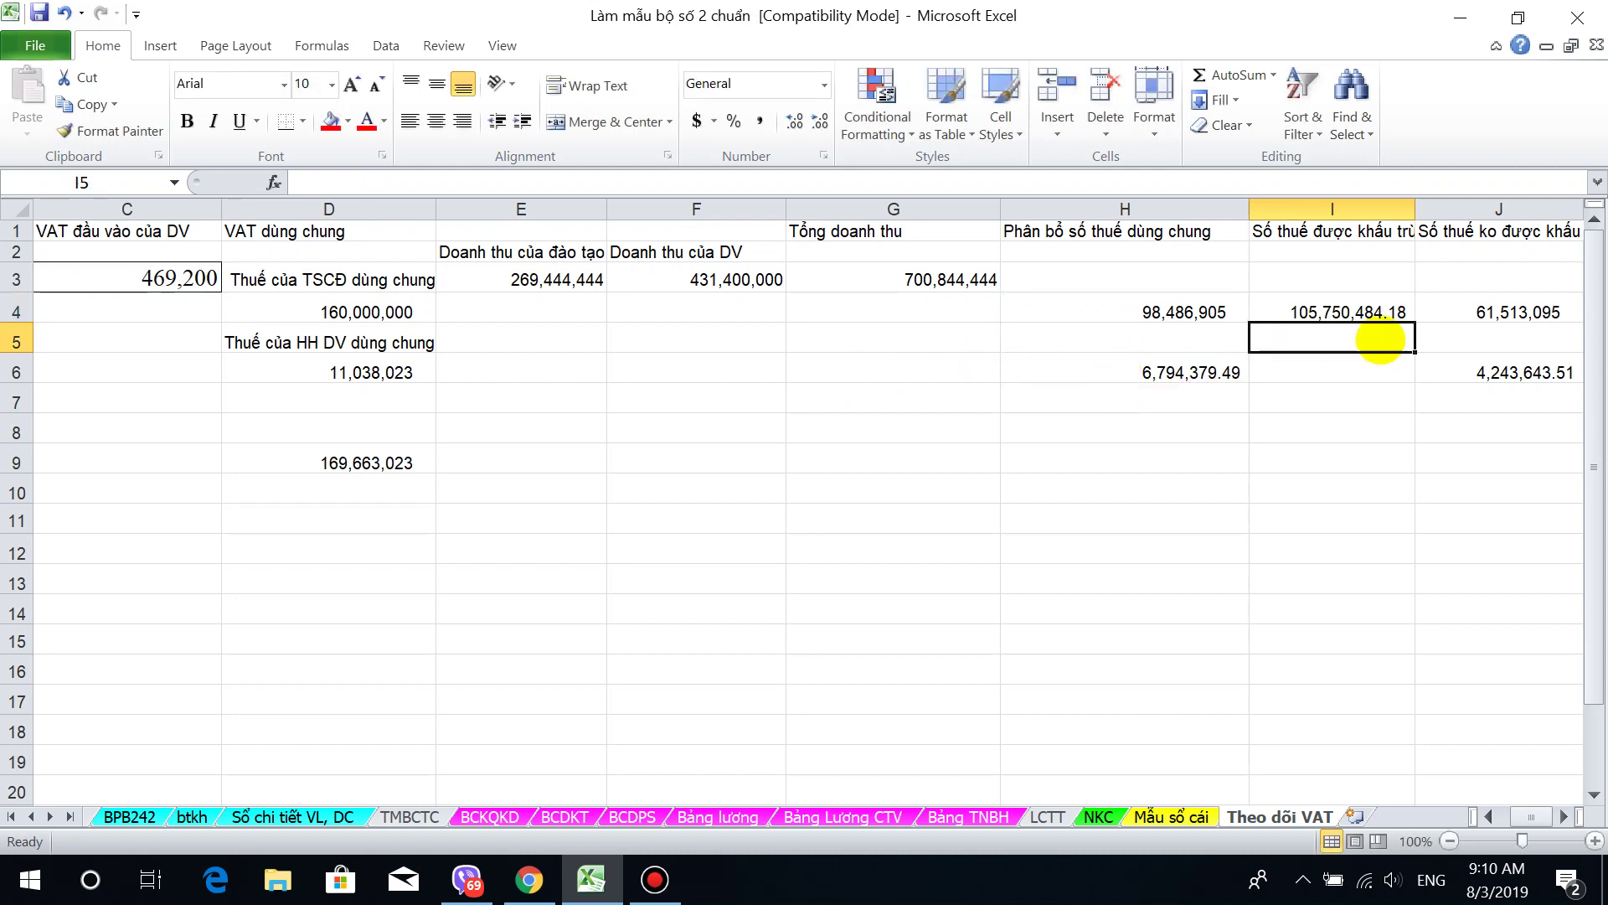
Step: Check the deductible VAT total in column I, and select the non-deductible VAT amounts in J1:J7
{"action": "left_click_drag", "start_coordinate": [1356, 233], "coordinate": [1350, 314]}
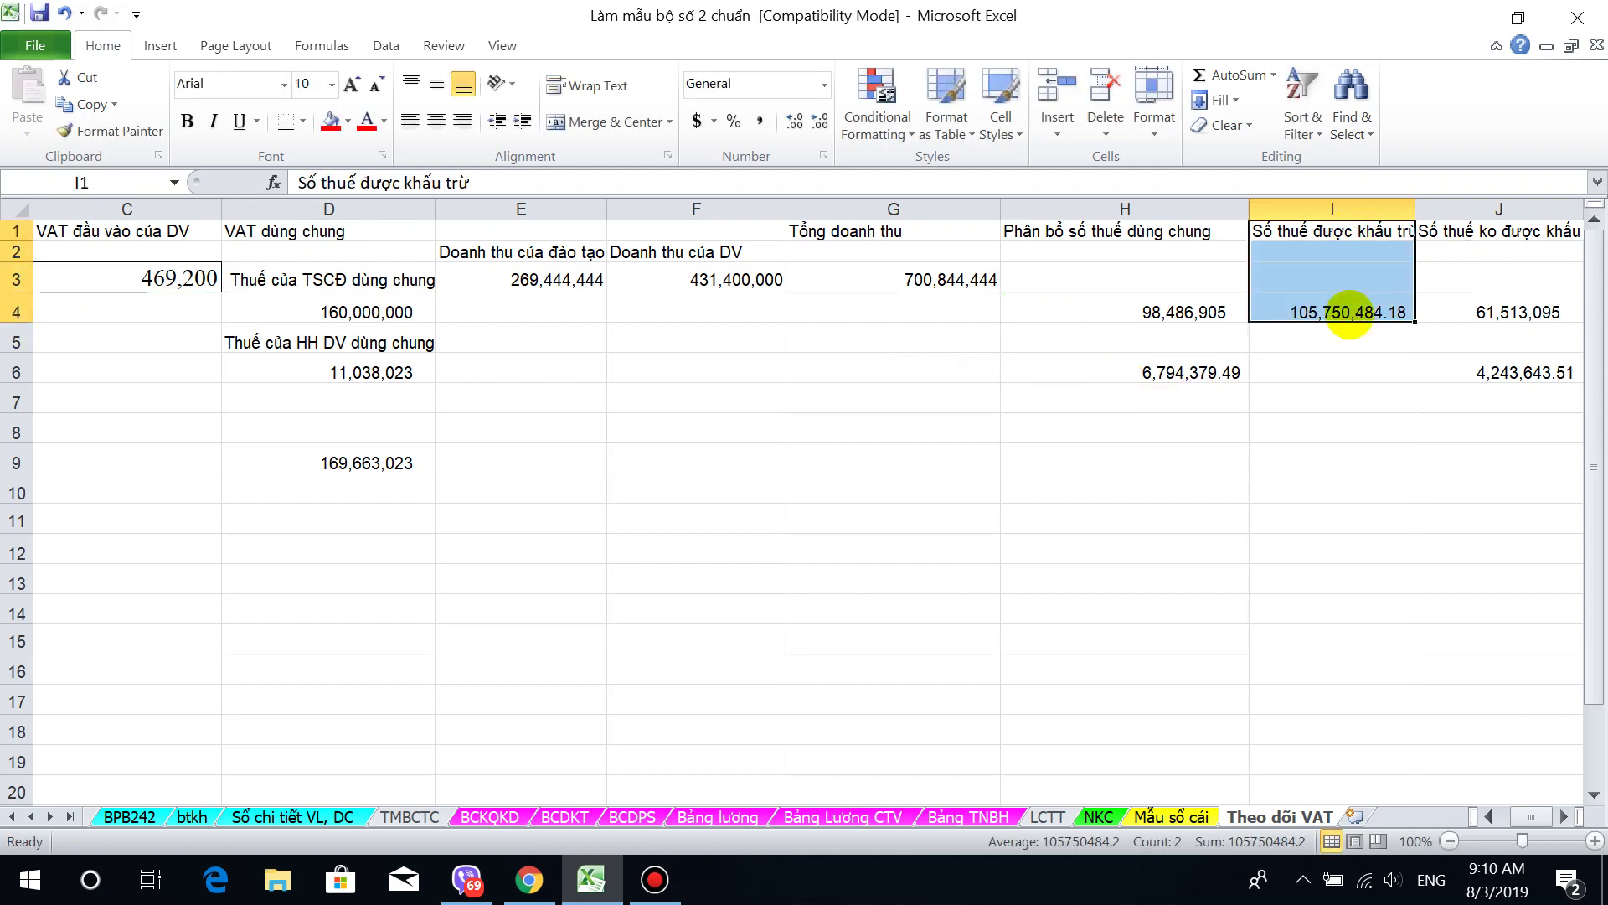
{"action": "left_click", "coordinate": [1350, 315]}
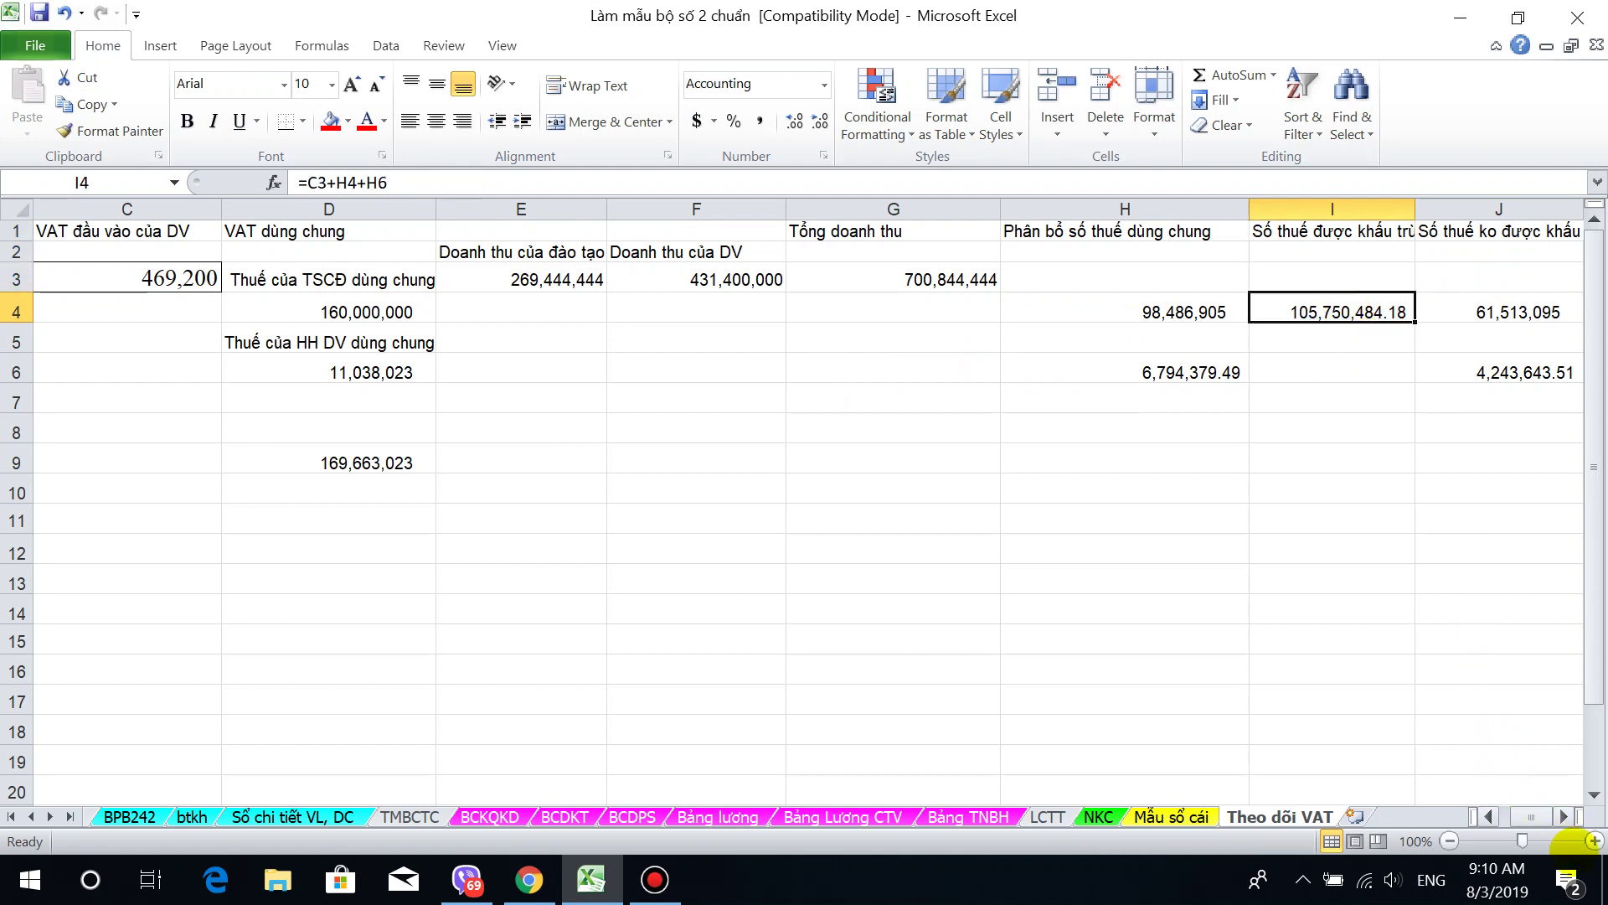
{"action": "left_click", "coordinate": [1563, 817]}
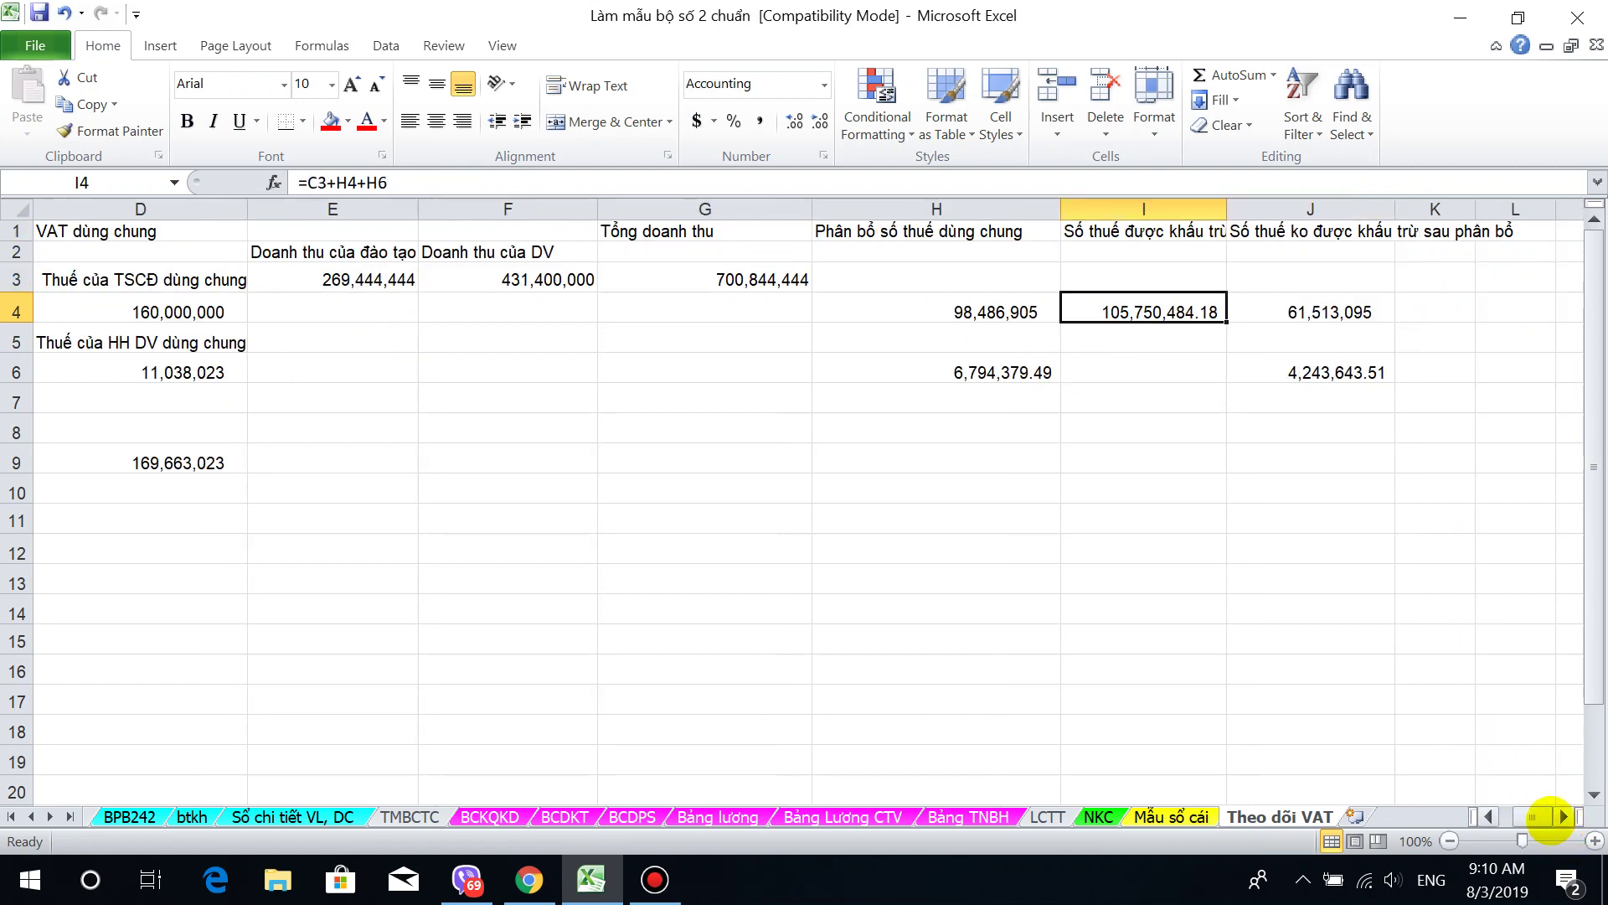
{"action": "left_click_drag", "start_coordinate": [1337, 231], "coordinate": [1338, 314]}
{"action": "left_click_drag", "start_coordinate": [1340, 383], "coordinate": [1340, 412]}
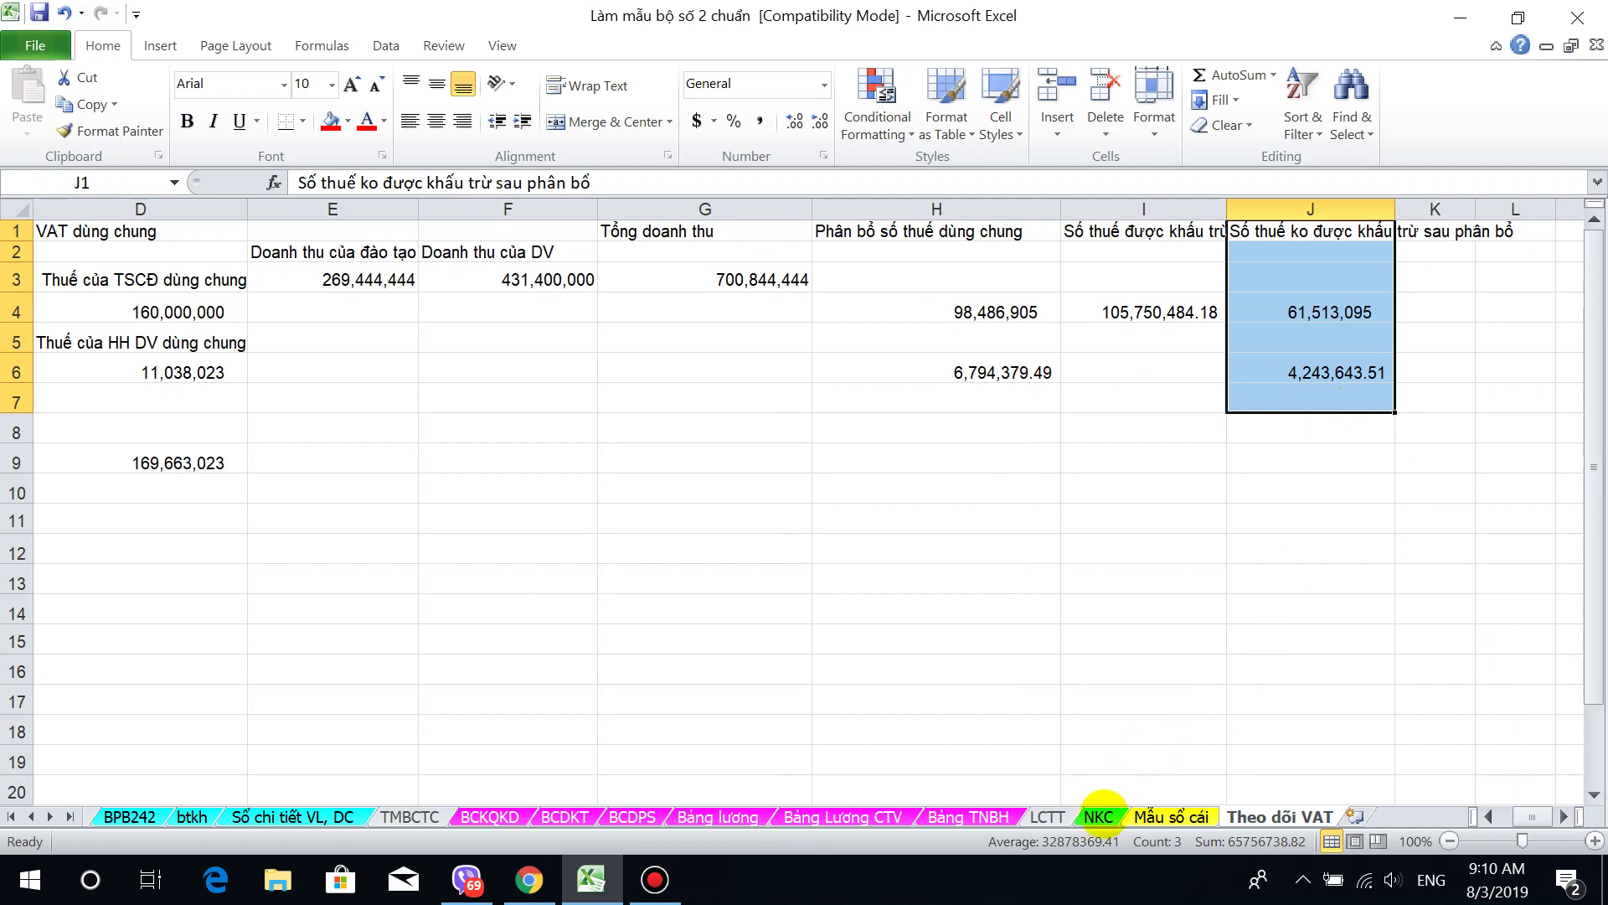
Step: Review the filtered shared input VAT entries in the NKC sheet and the account numbers they use
{"action": "left_click", "coordinate": [1098, 817]}
{"action": "scroll", "coordinate": [997, 639], "scroll_direction": "down", "scroll_amount": 2}
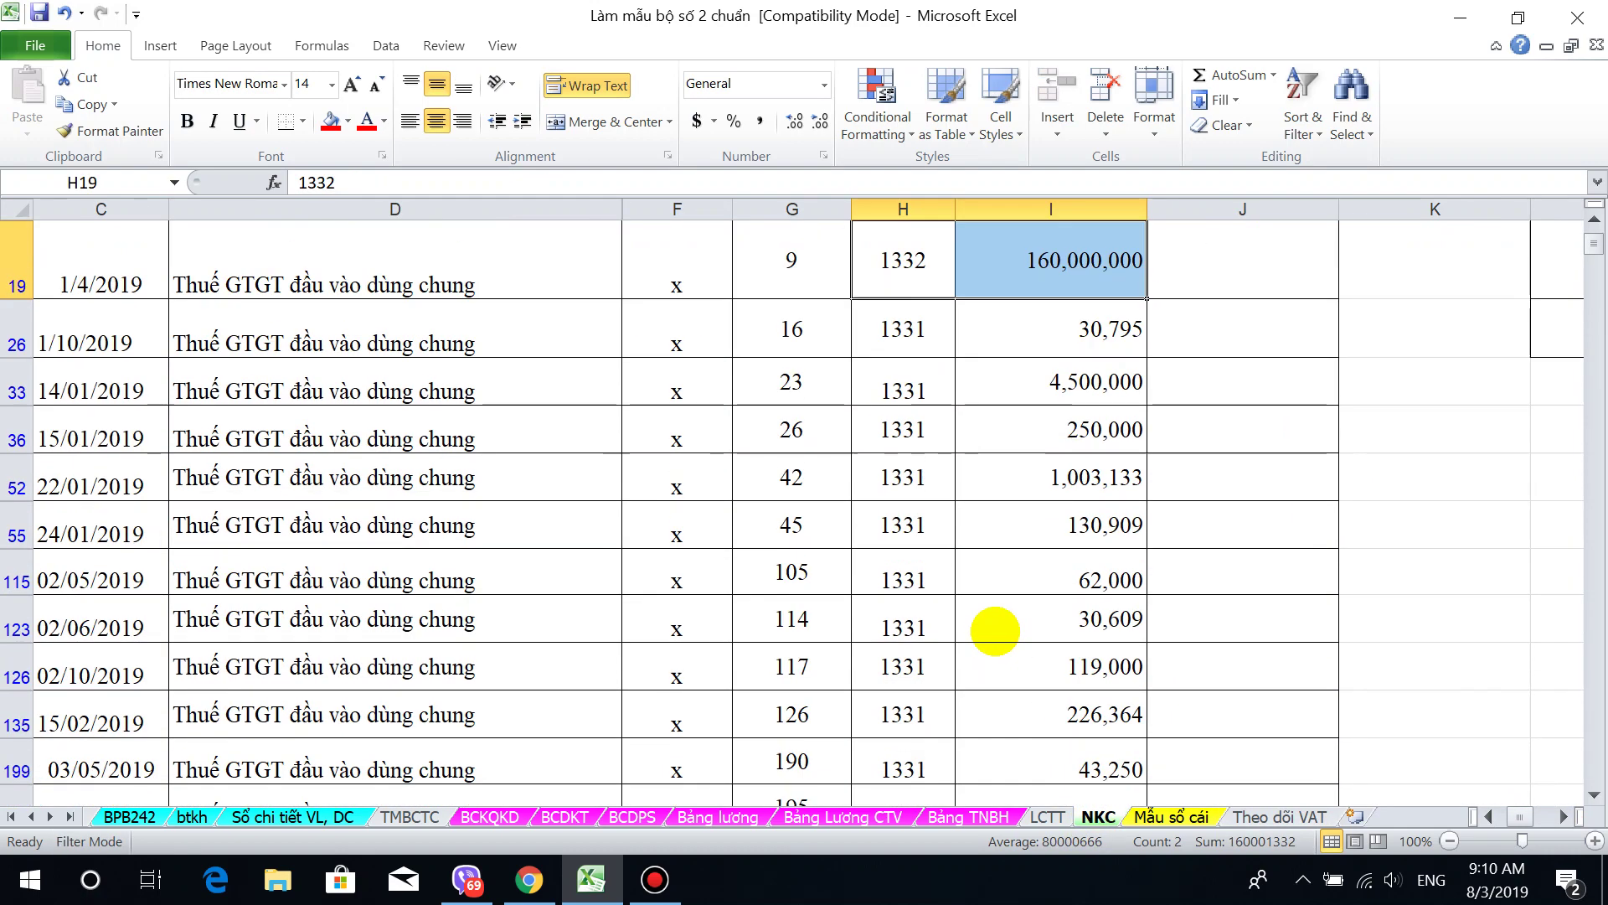
{"action": "scroll", "coordinate": [991, 592], "scroll_direction": "up", "scroll_amount": 2}
{"action": "scroll", "coordinate": [994, 601], "scroll_direction": "down", "scroll_amount": 2}
{"action": "scroll", "coordinate": [994, 600], "scroll_direction": "down", "scroll_amount": 3}
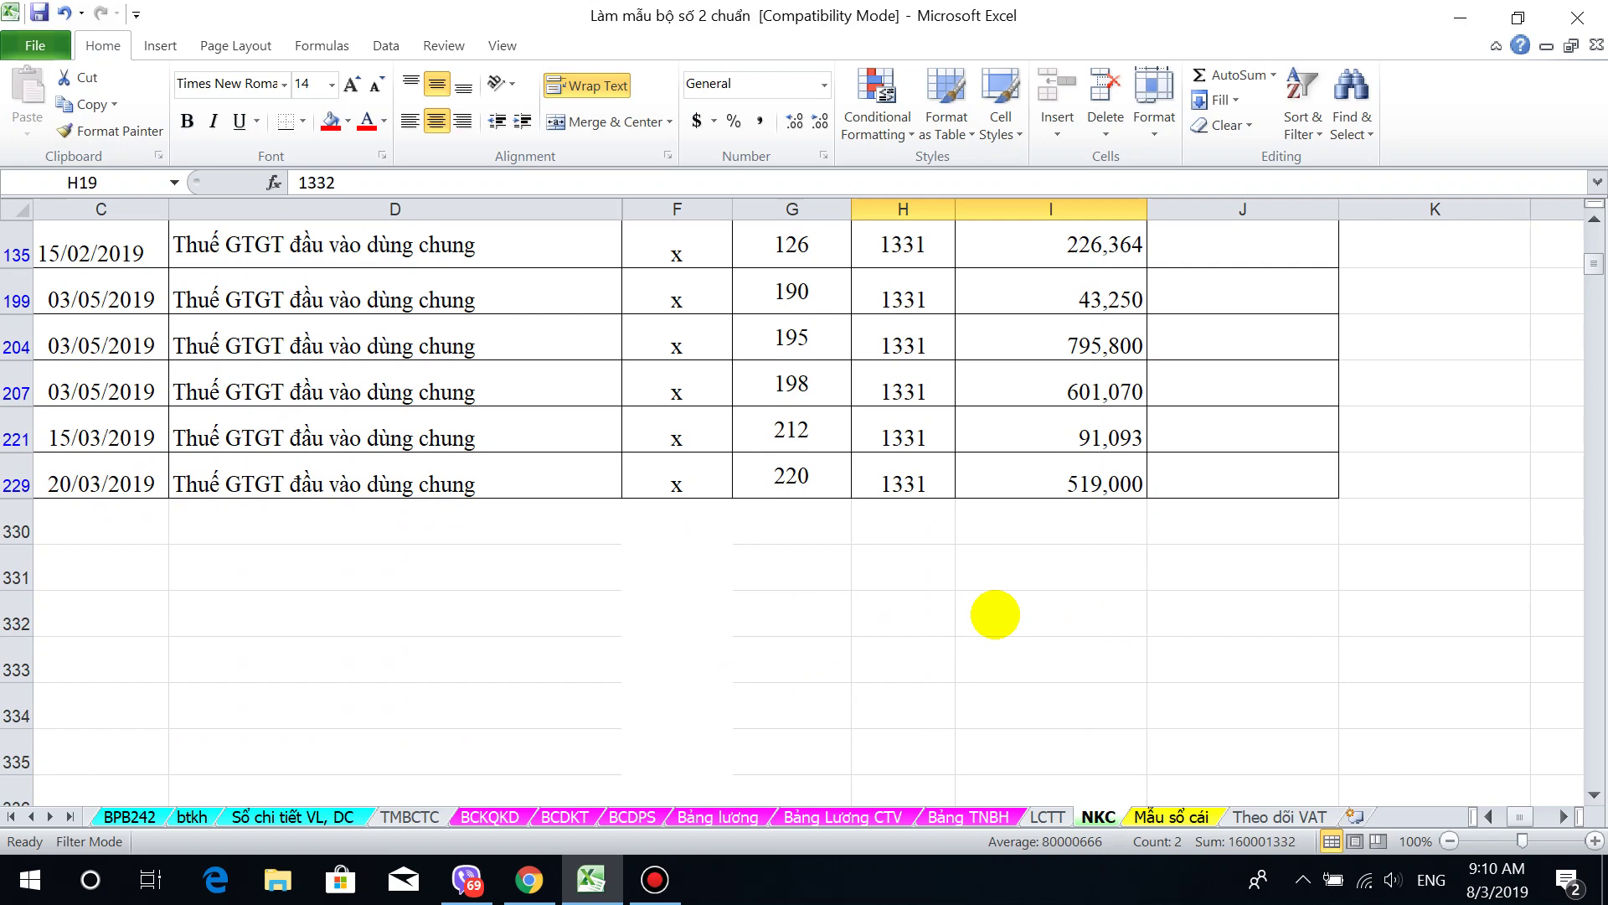
{"action": "scroll", "coordinate": [989, 586], "scroll_direction": "up", "scroll_amount": 6}
{"action": "left_click", "coordinate": [943, 450]}
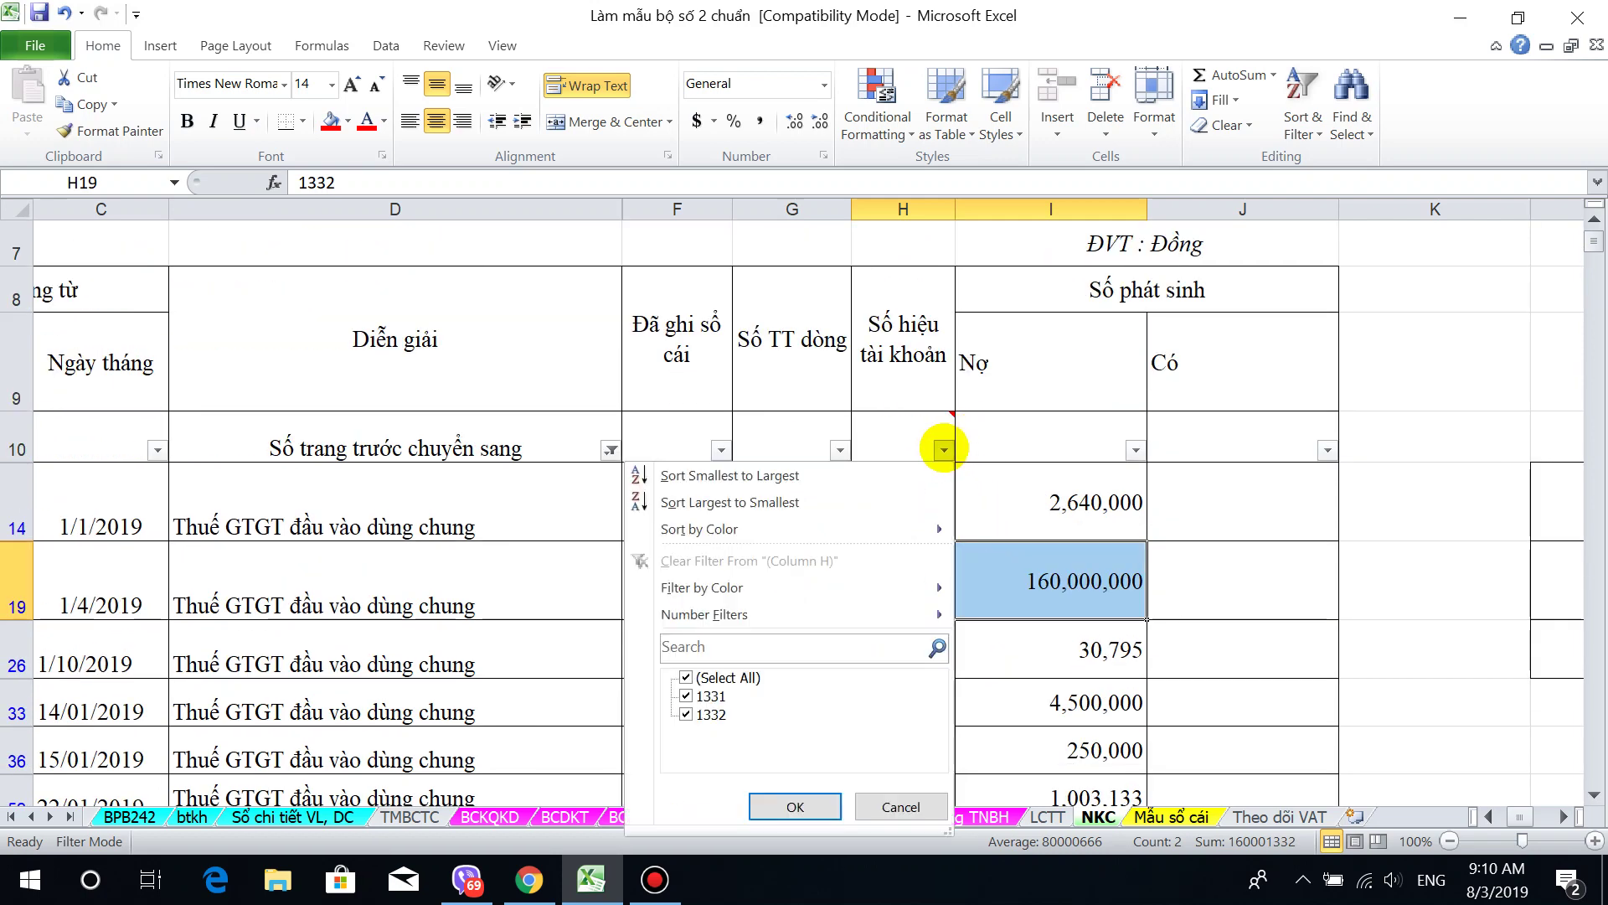
{"action": "left_click", "coordinate": [1273, 513]}
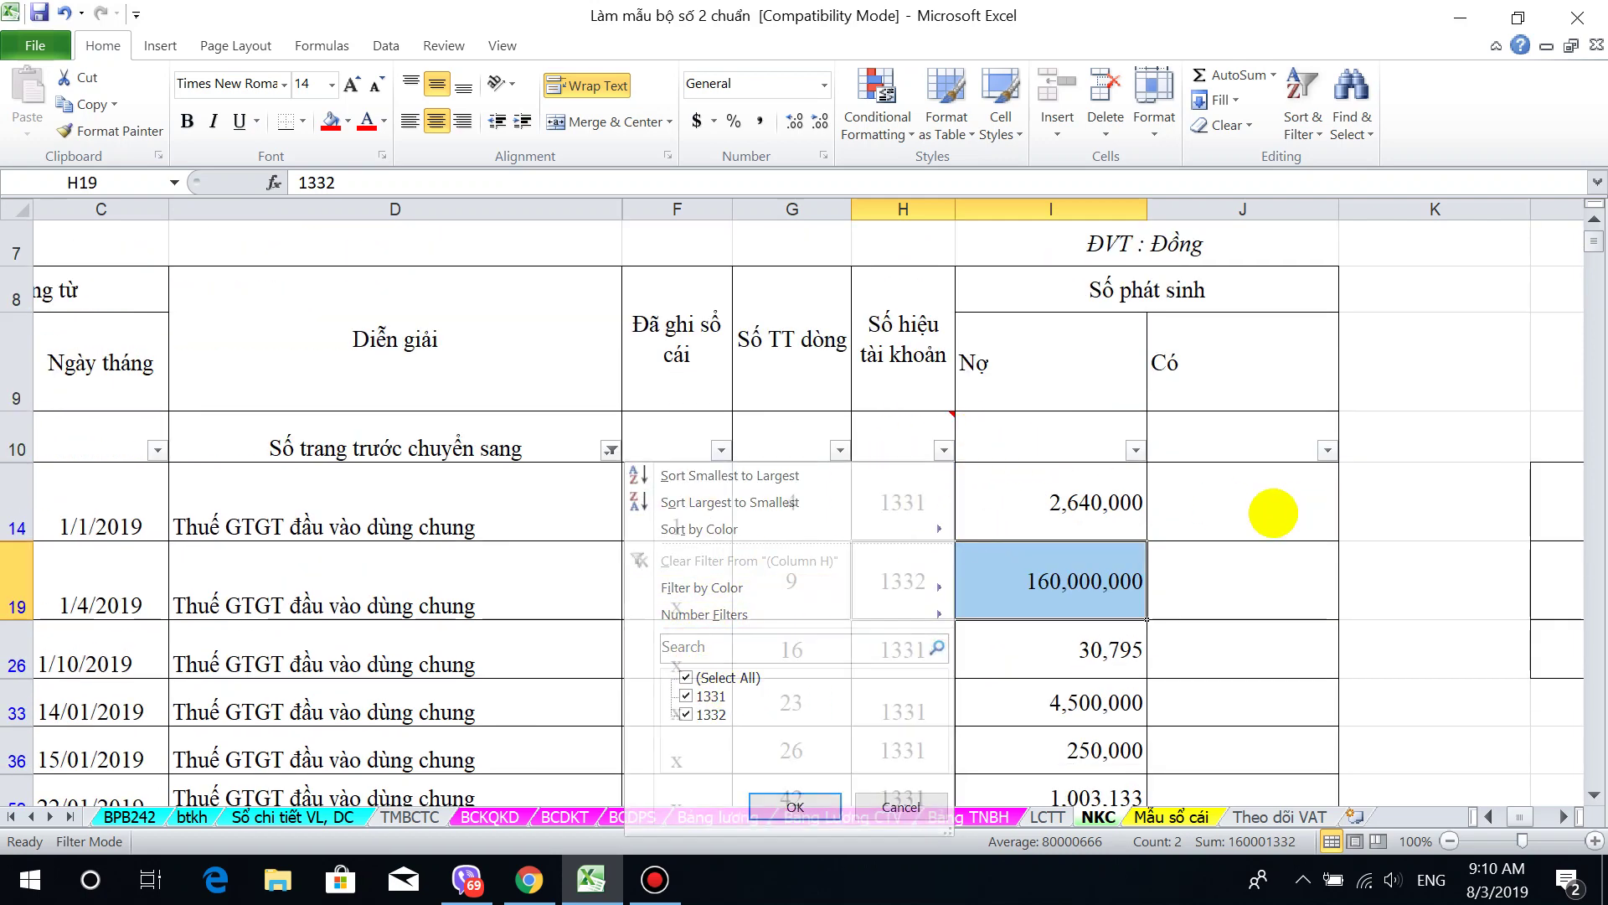
Step: Remove the description filter from the NKC journal by selecting all entries again
{"action": "left_click", "coordinate": [610, 450]}
{"action": "left_click", "coordinate": [353, 677]}
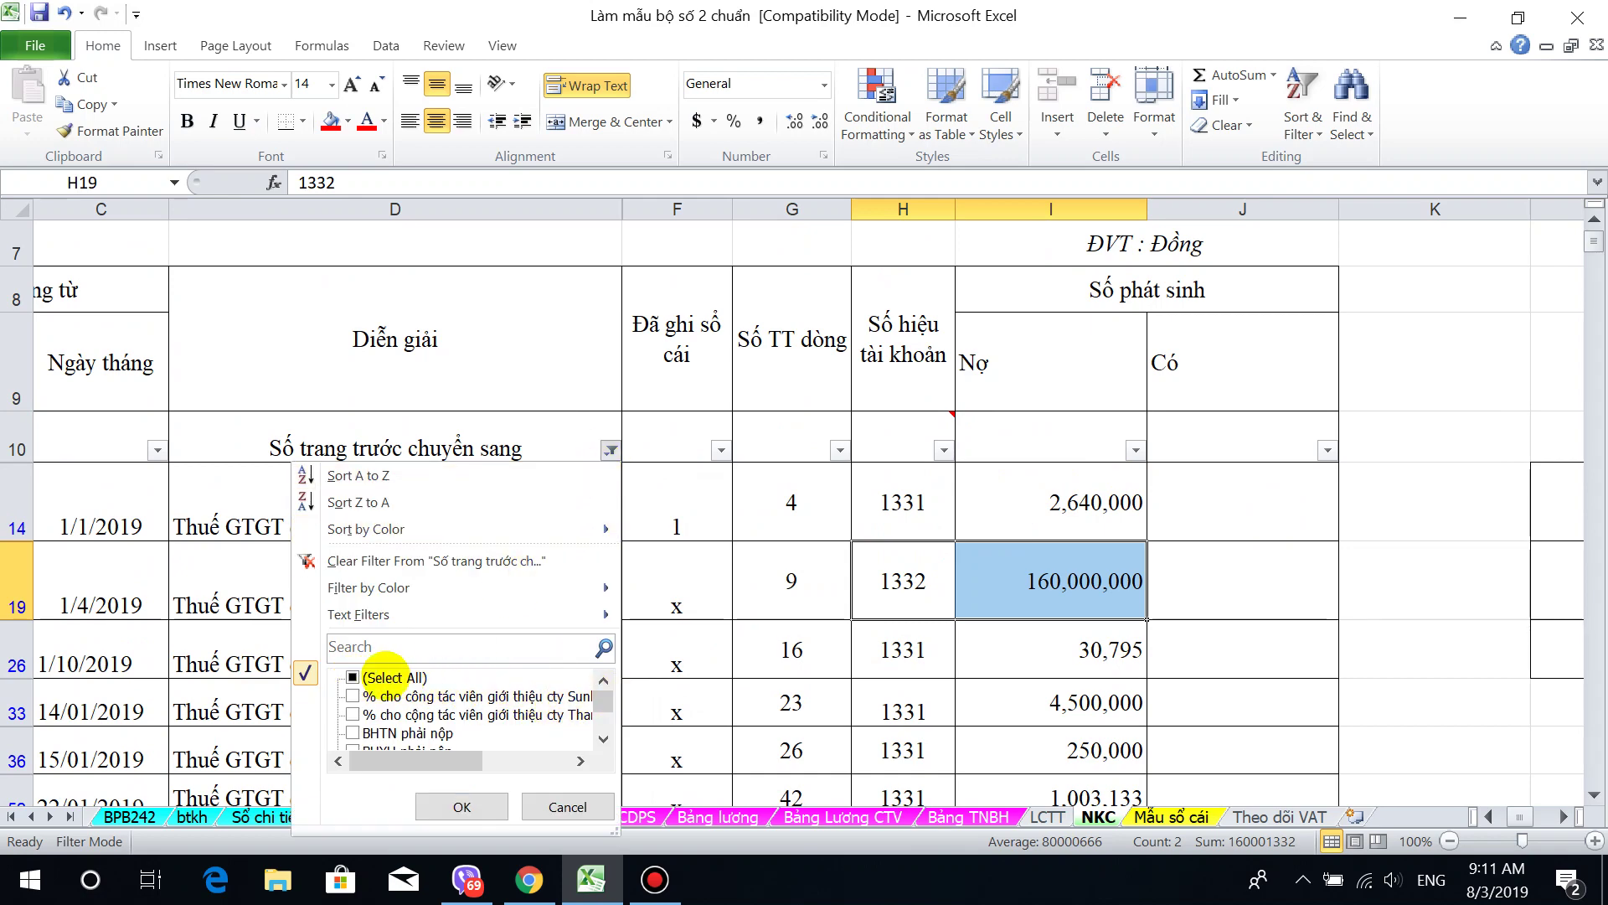
{"action": "left_click", "coordinate": [353, 677]}
{"action": "left_click", "coordinate": [461, 807]}
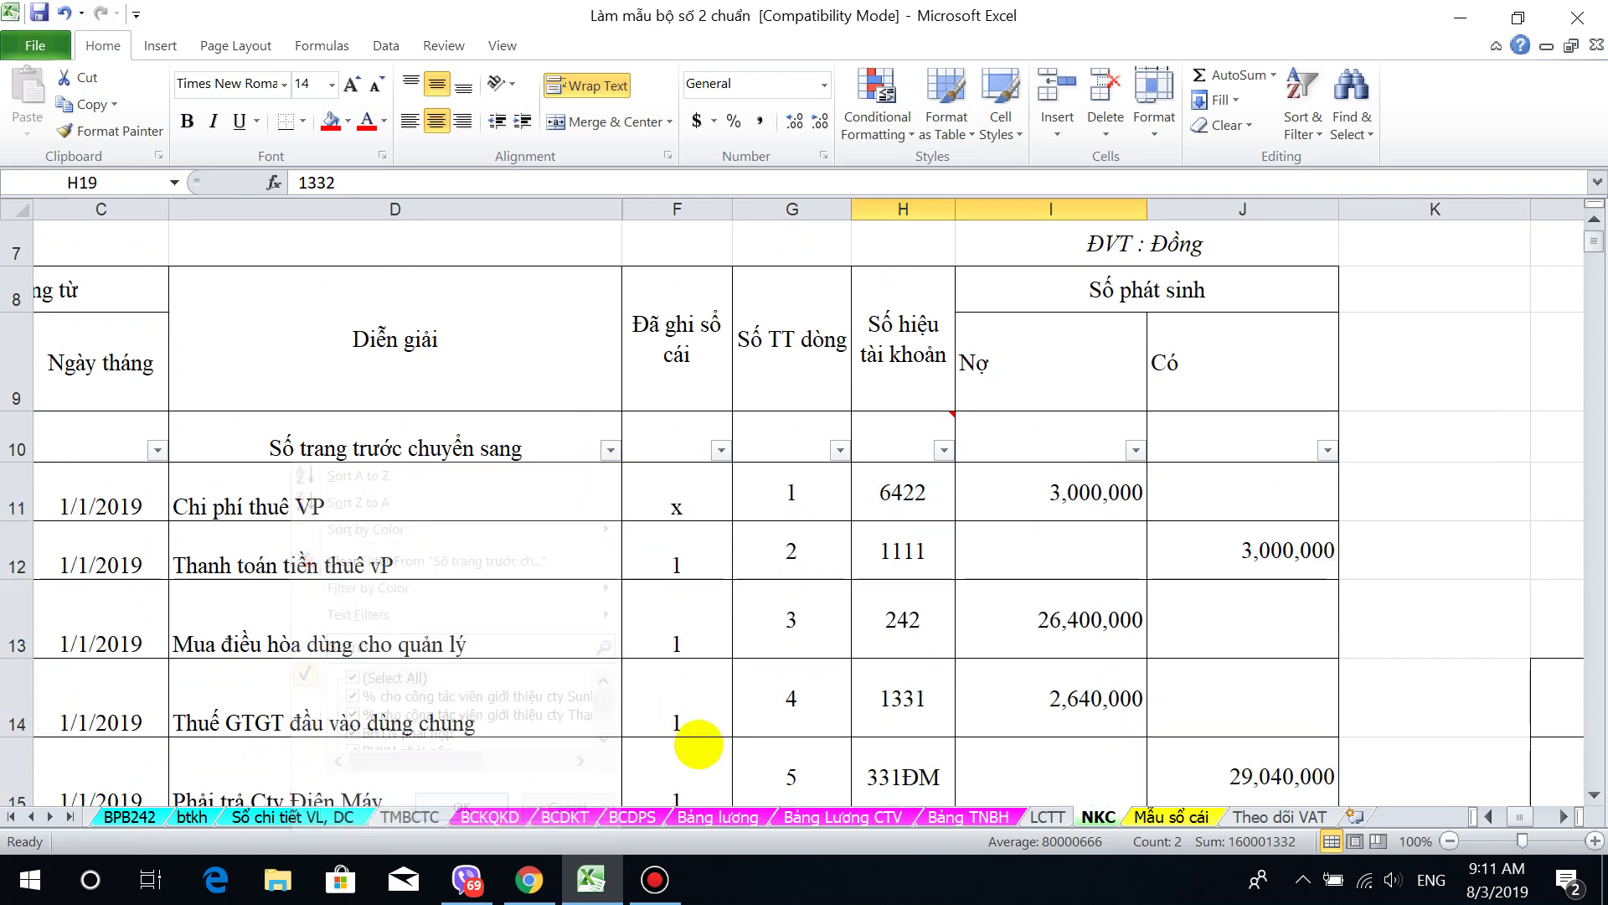
Step: Filter the NKC journal's account number column to show only accounts 1331, 1332 and 3331
{"action": "scroll", "coordinate": [1071, 599], "scroll_direction": "down", "scroll_amount": 2}
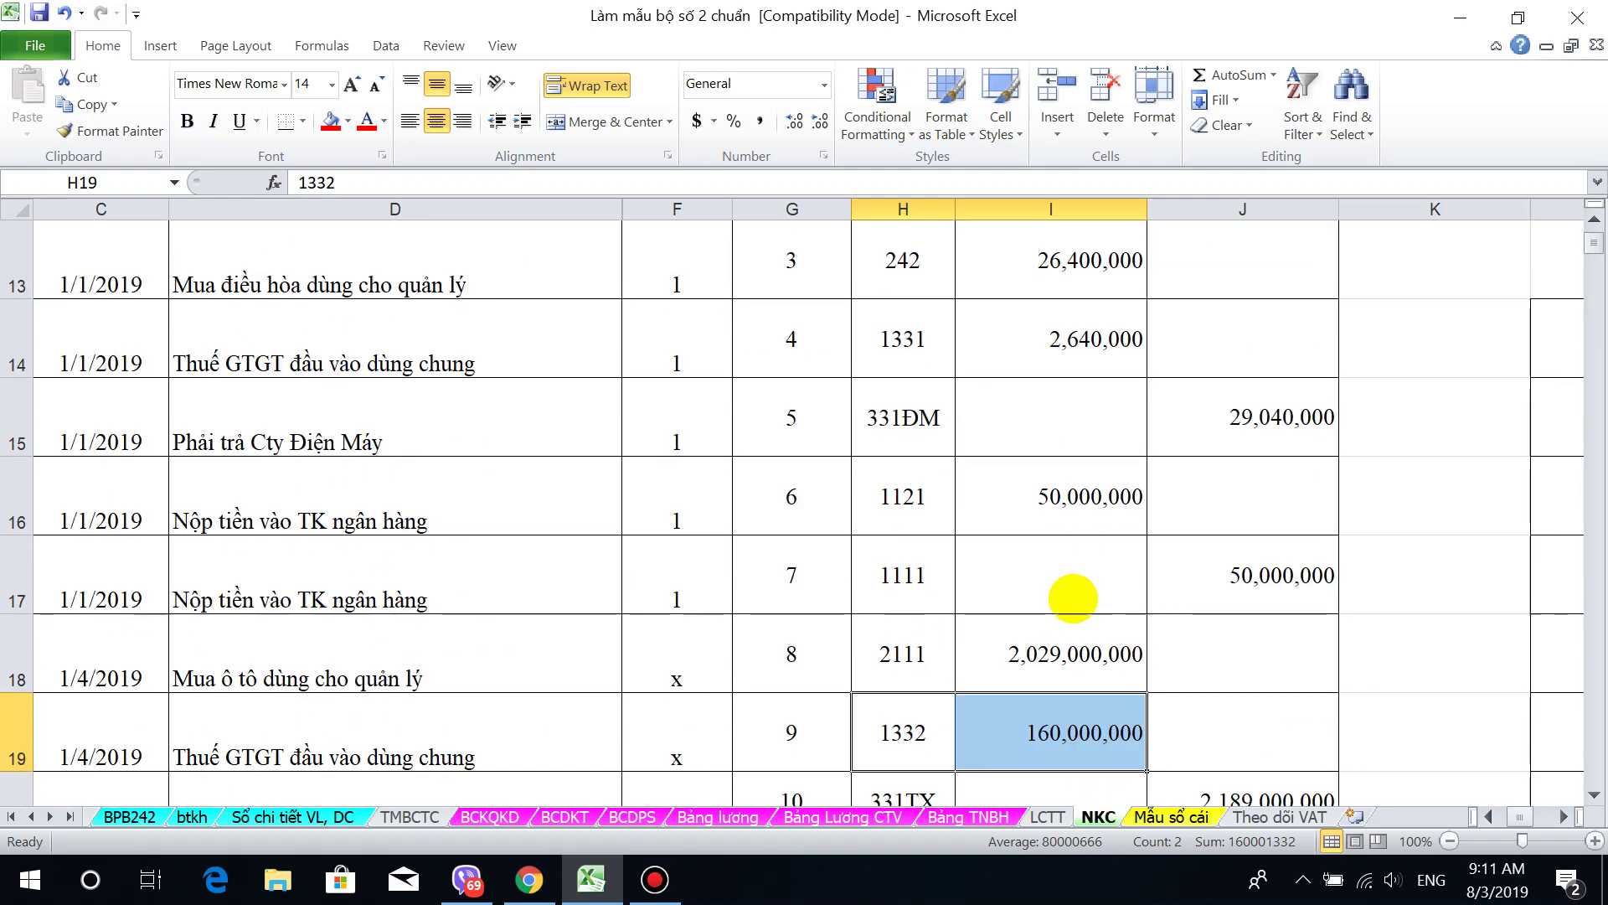
{"action": "scroll", "coordinate": [1073, 598], "scroll_direction": "down", "scroll_amount": 14}
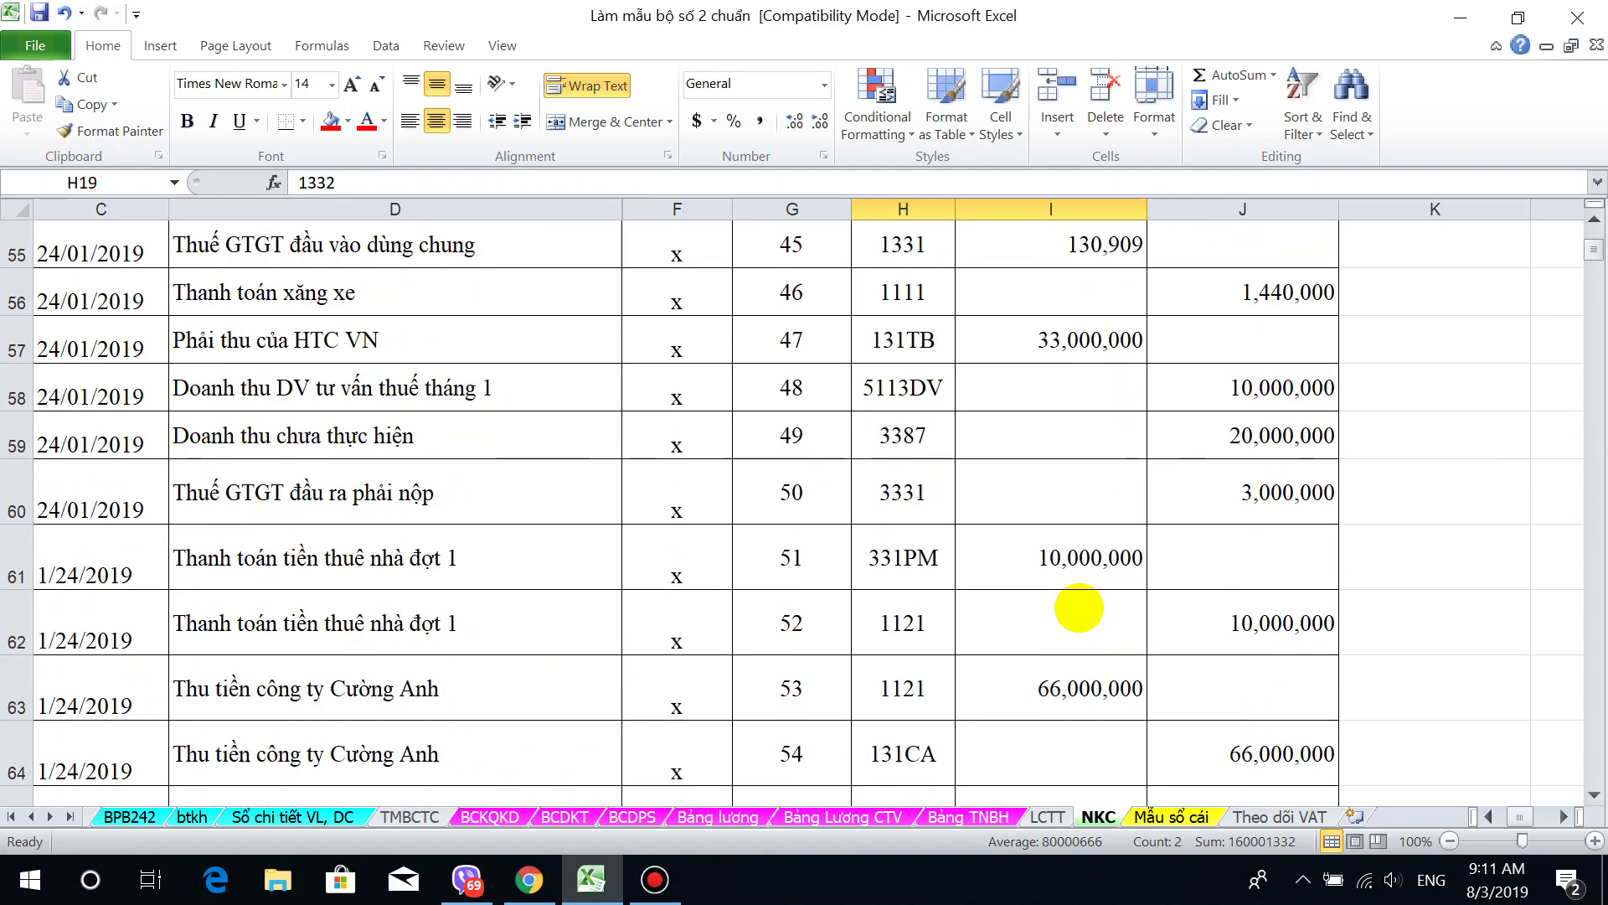
{"action": "scroll", "coordinate": [1079, 608], "scroll_direction": "up", "scroll_amount": 17}
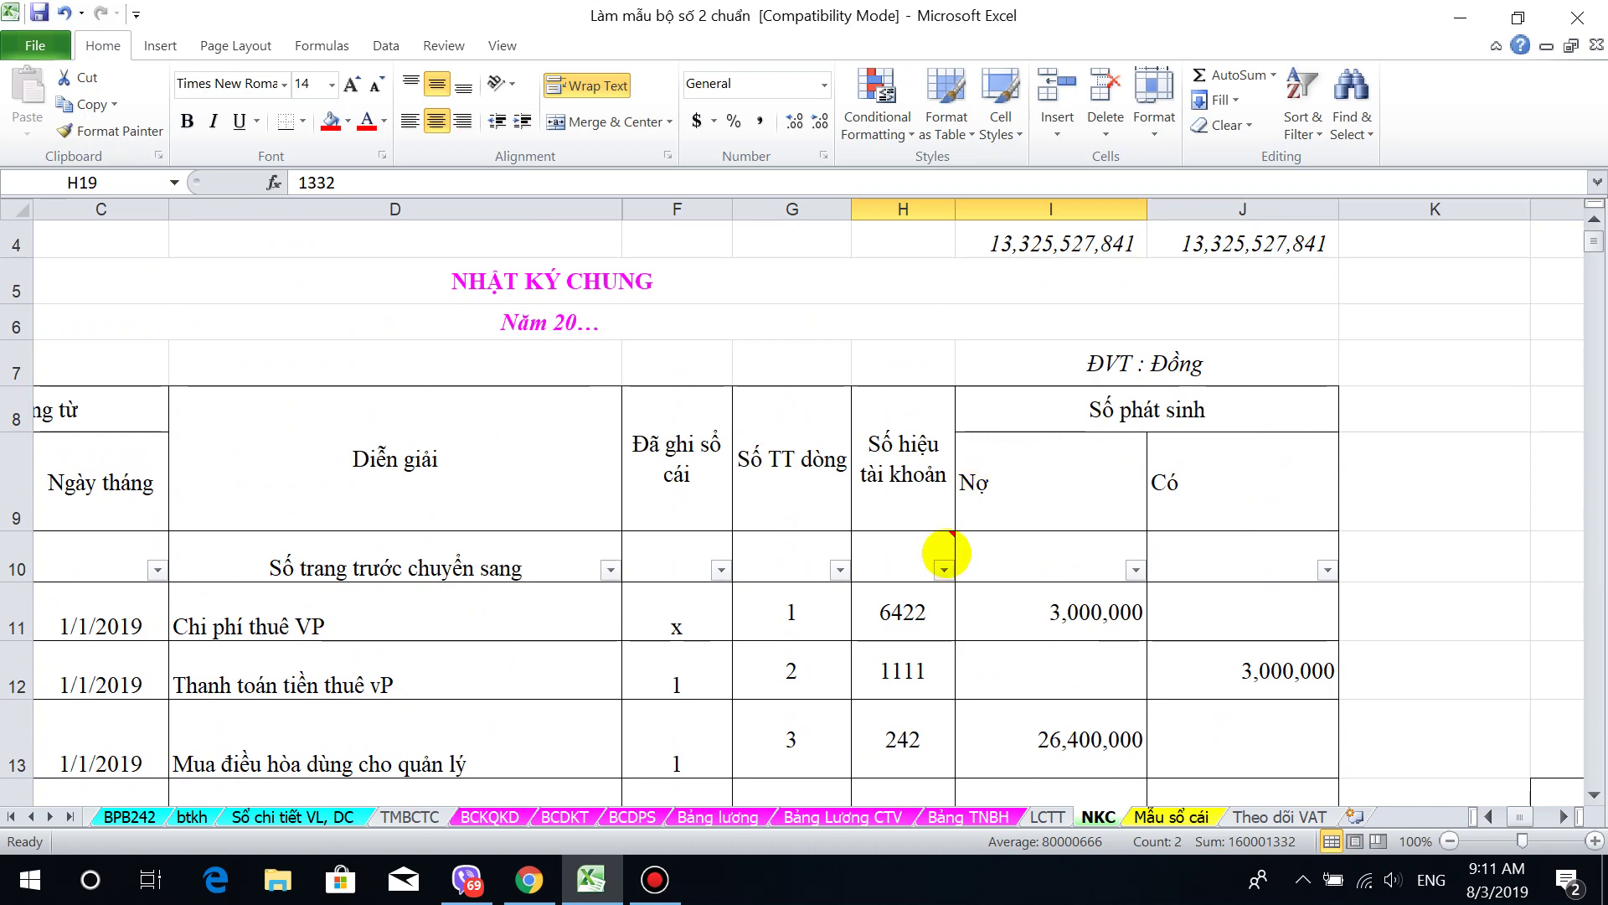
{"action": "left_click", "coordinate": [944, 569]}
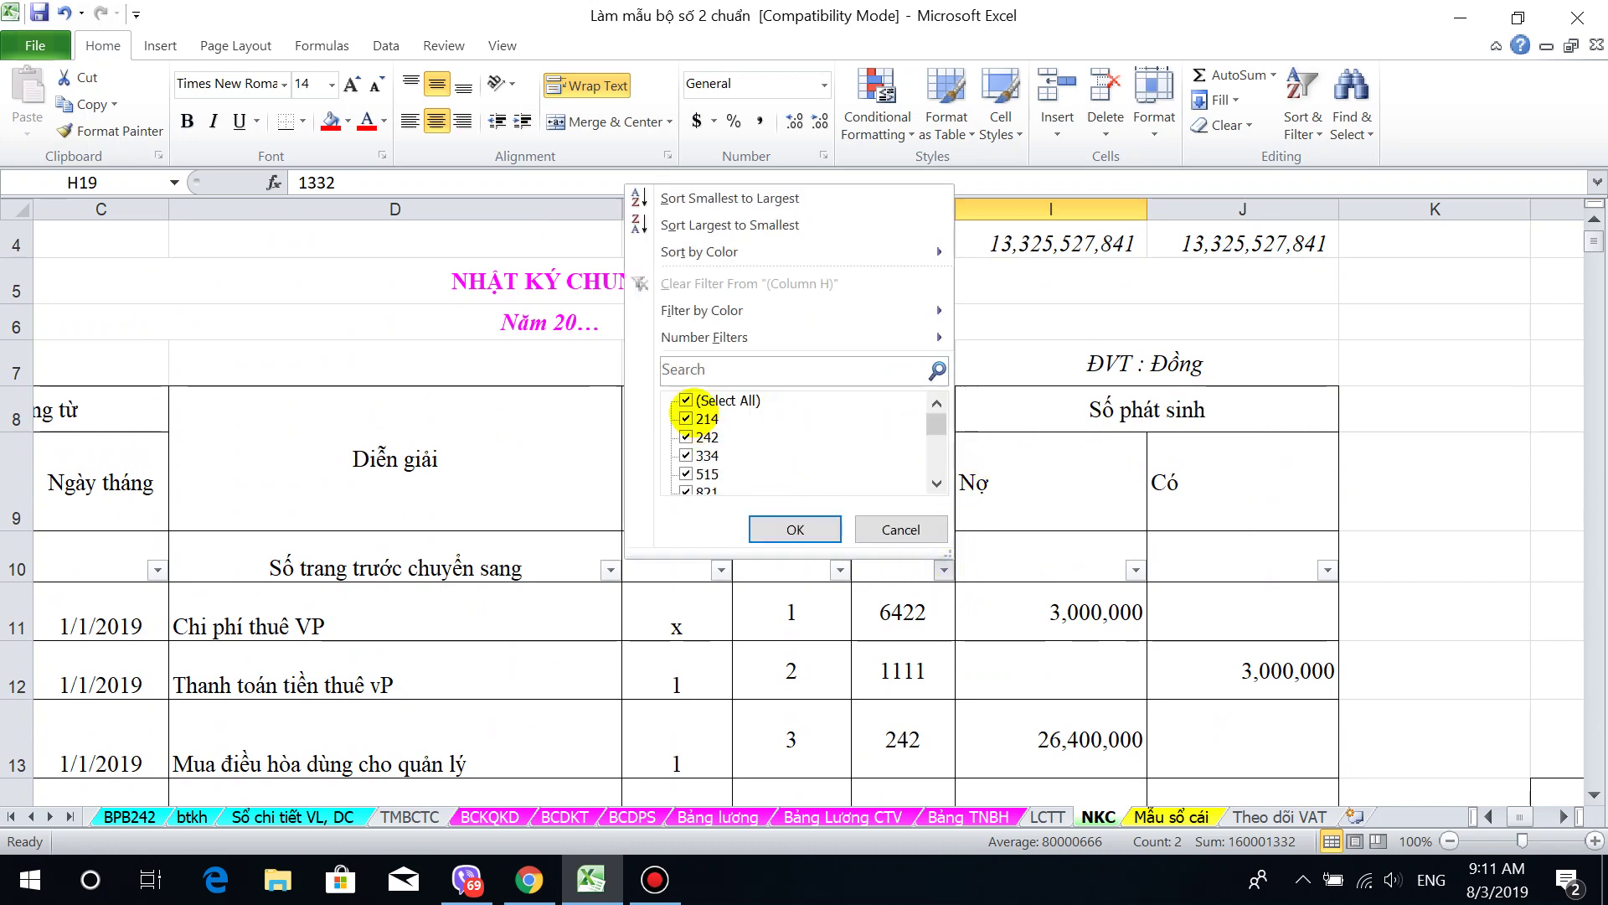
{"action": "left_click", "coordinate": [686, 400]}
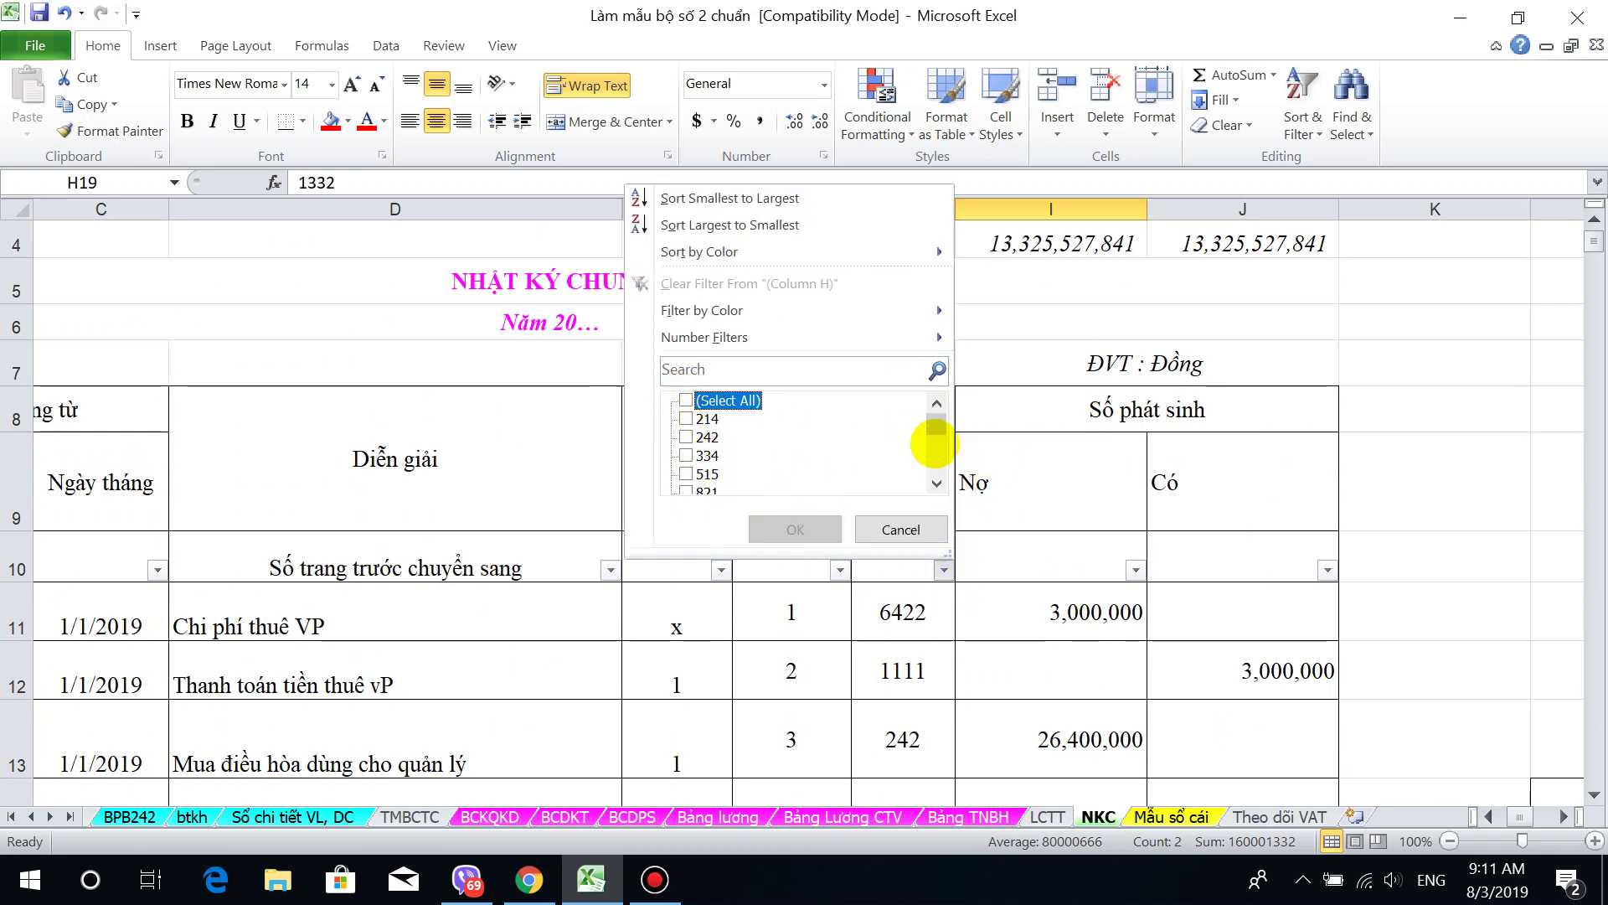
{"action": "left_click_drag", "start_coordinate": [935, 425], "coordinate": [936, 432]}
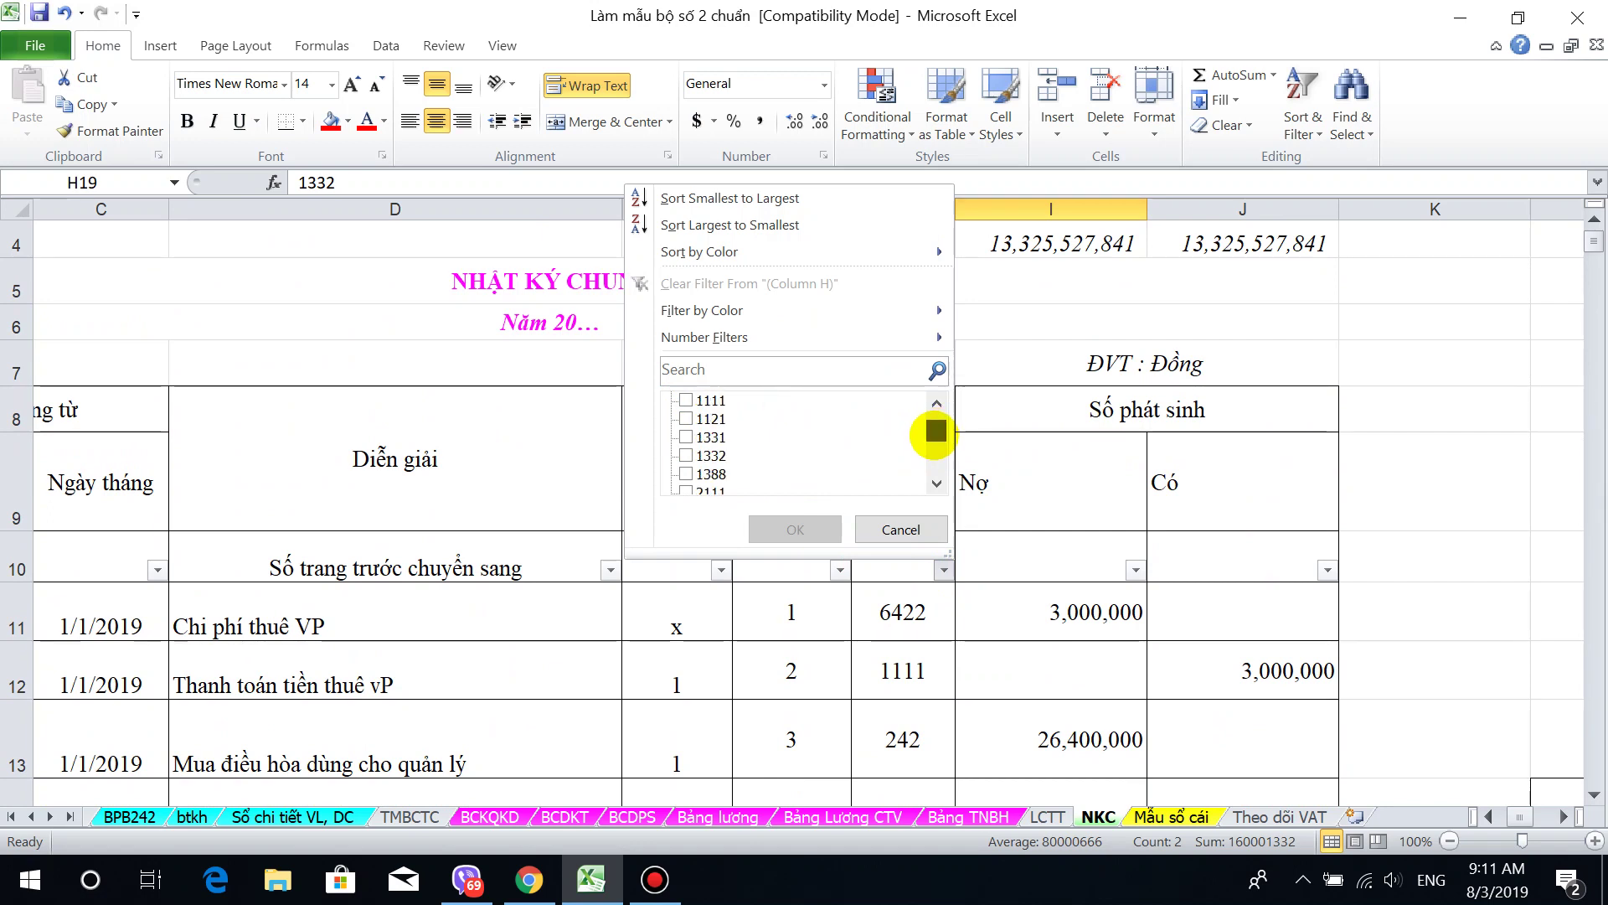
{"action": "left_click", "coordinate": [711, 436]}
{"action": "left_click", "coordinate": [710, 454]}
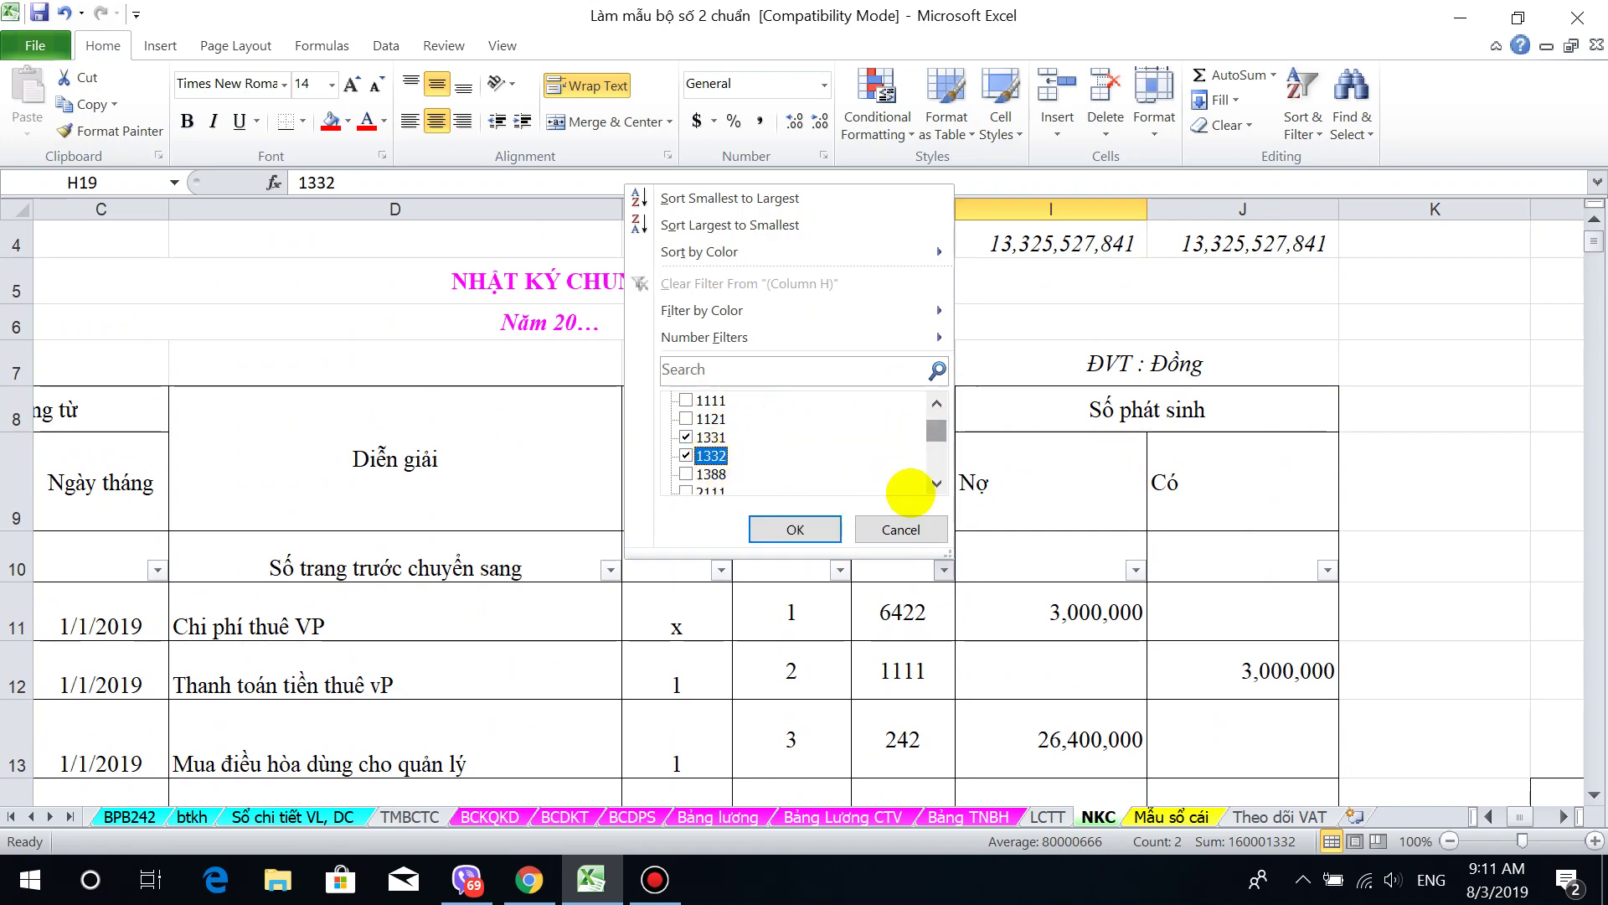
{"action": "left_click", "coordinate": [935, 482]}
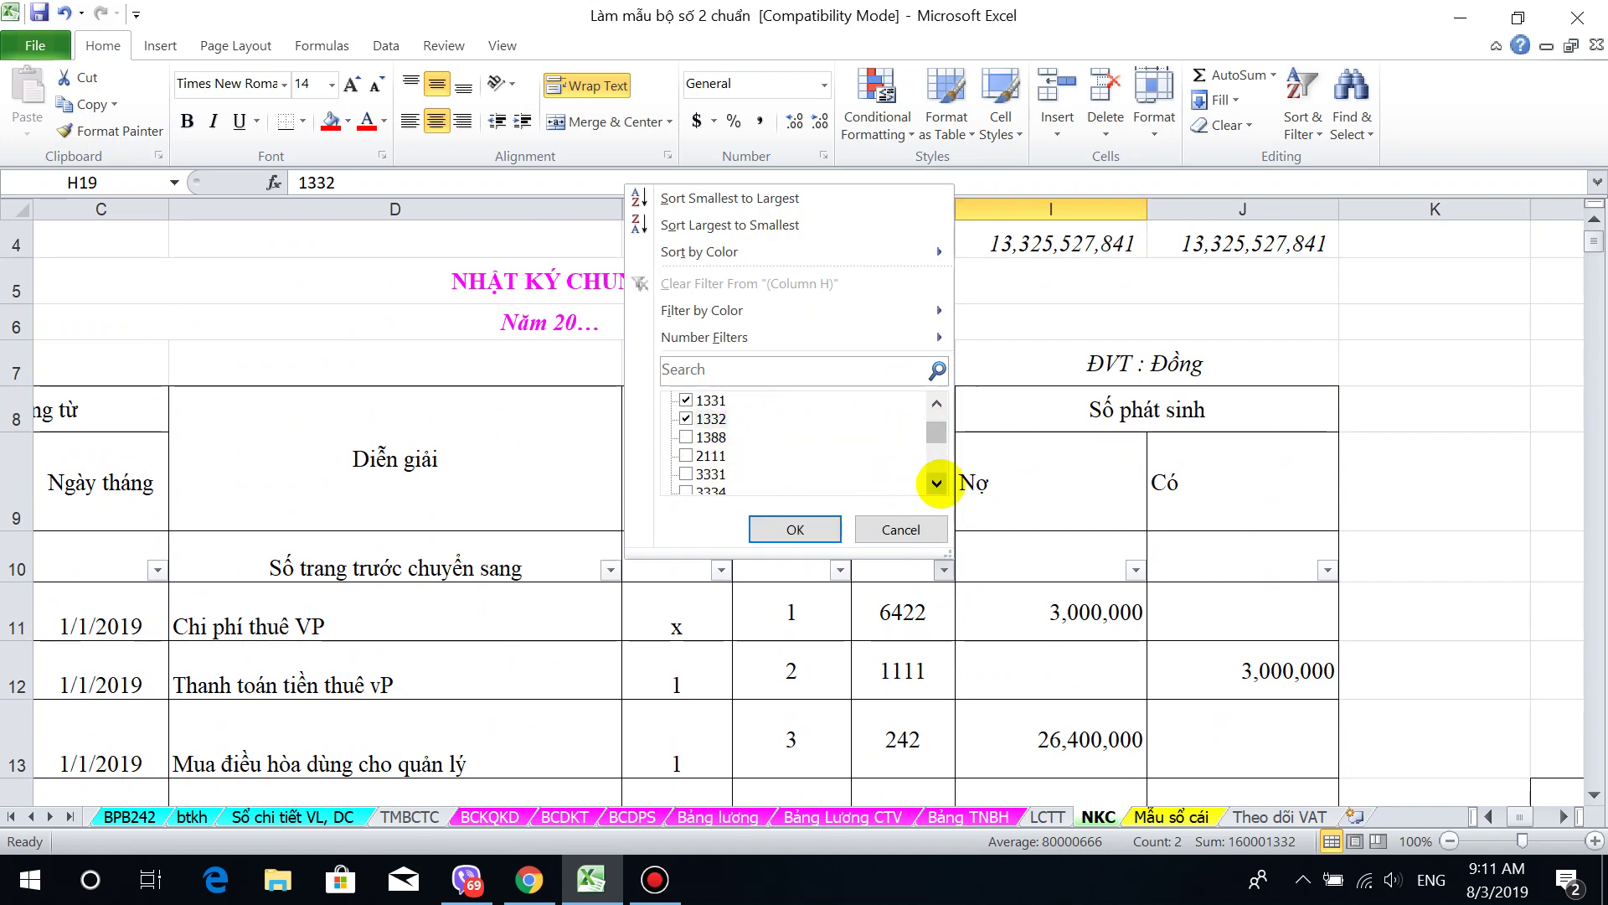
{"action": "left_click", "coordinate": [935, 483]}
{"action": "left_click", "coordinate": [722, 457]}
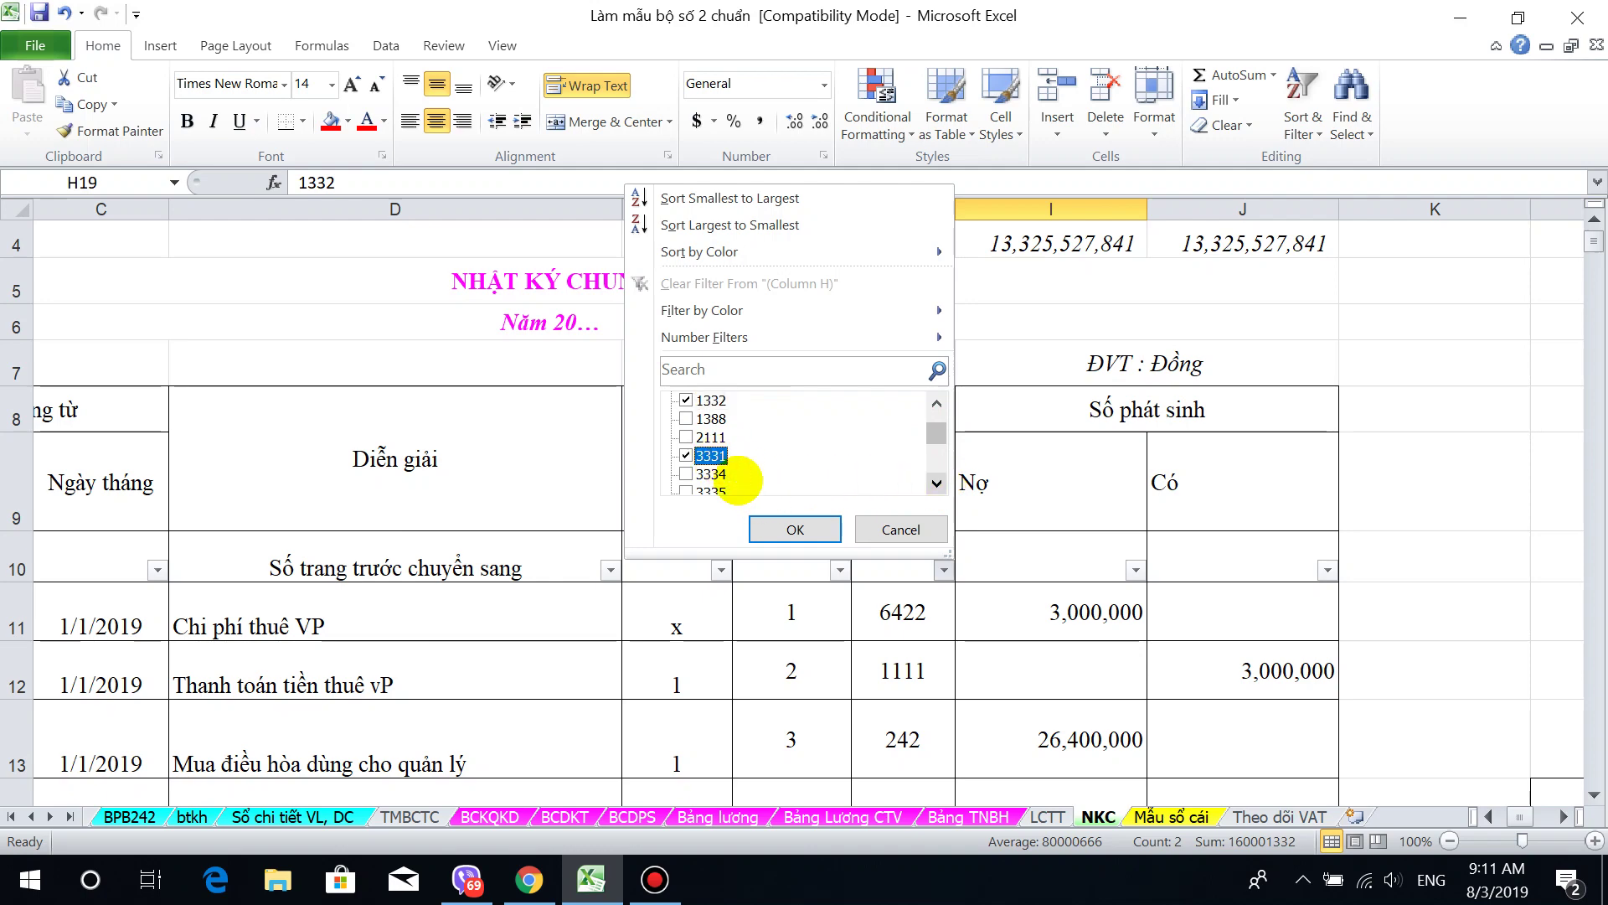
{"action": "left_click", "coordinate": [791, 529]}
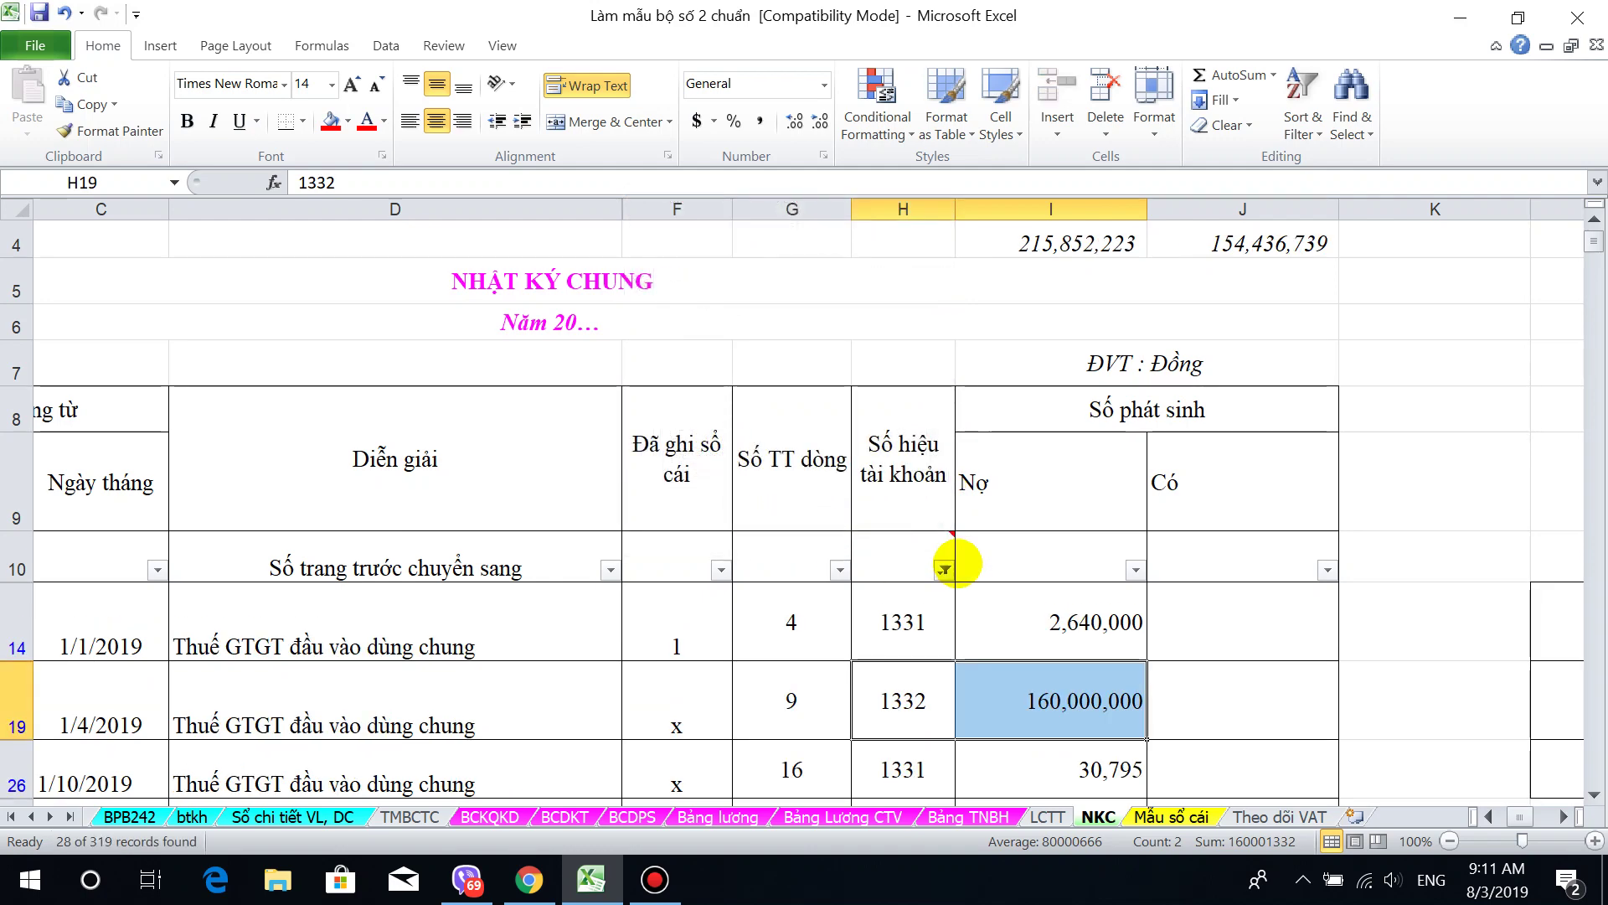
Step: Examine the output VAT credits in column J and the first-quarter VAT offset entries in rows 289 and 290
{"action": "scroll", "coordinate": [1207, 614], "scroll_direction": "down", "scroll_amount": 2}
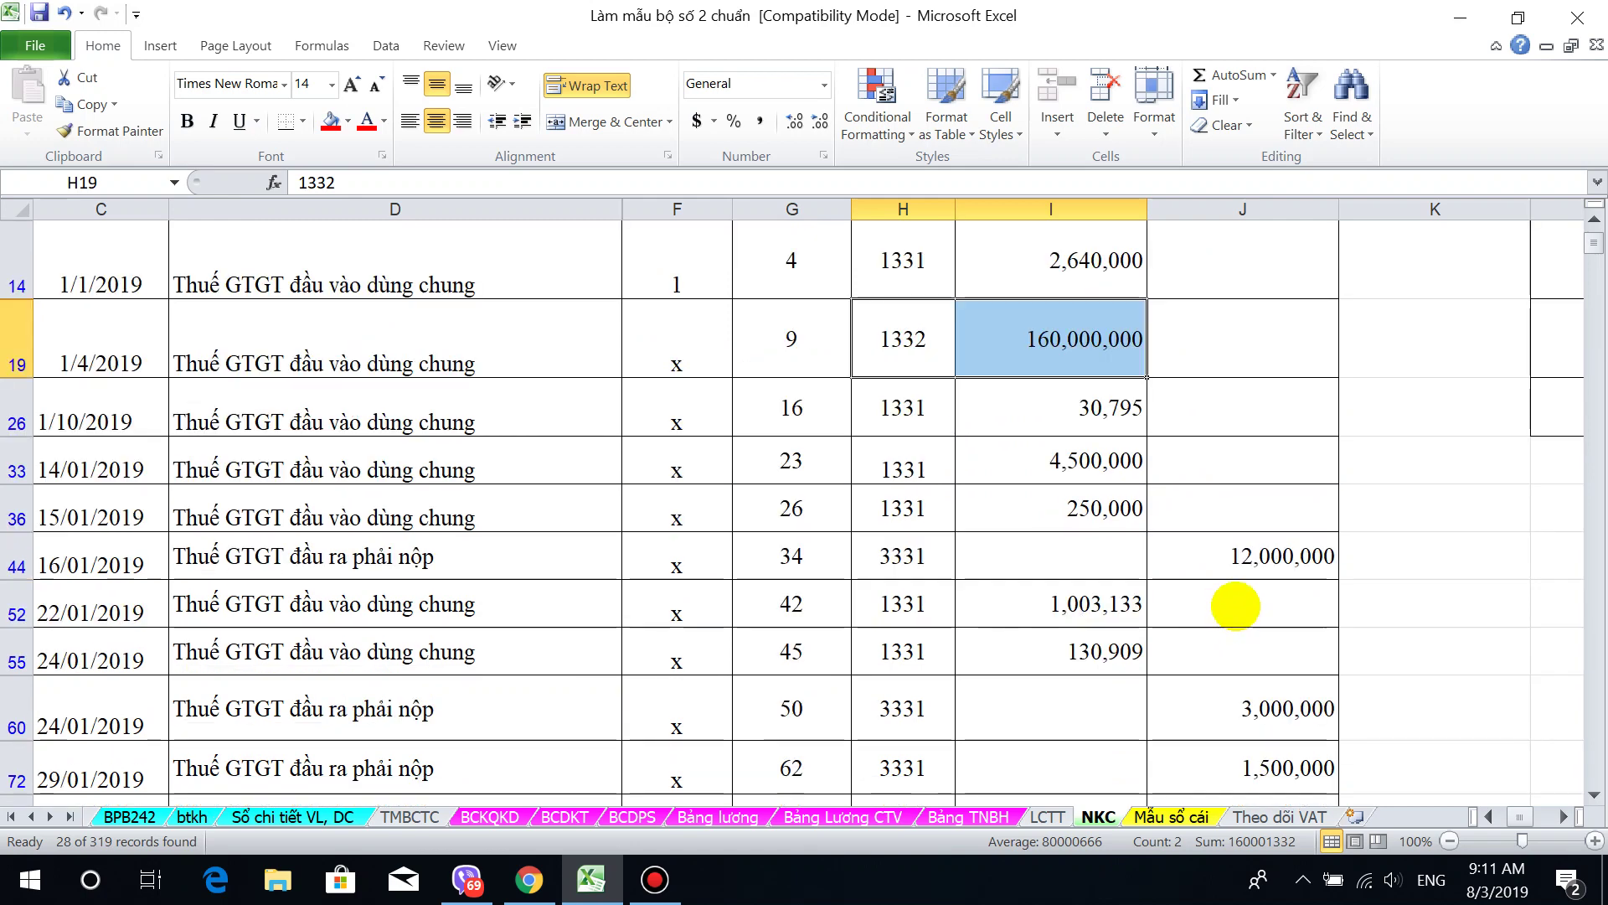
{"action": "left_click_drag", "start_coordinate": [1269, 508], "coordinate": [1308, 528]}
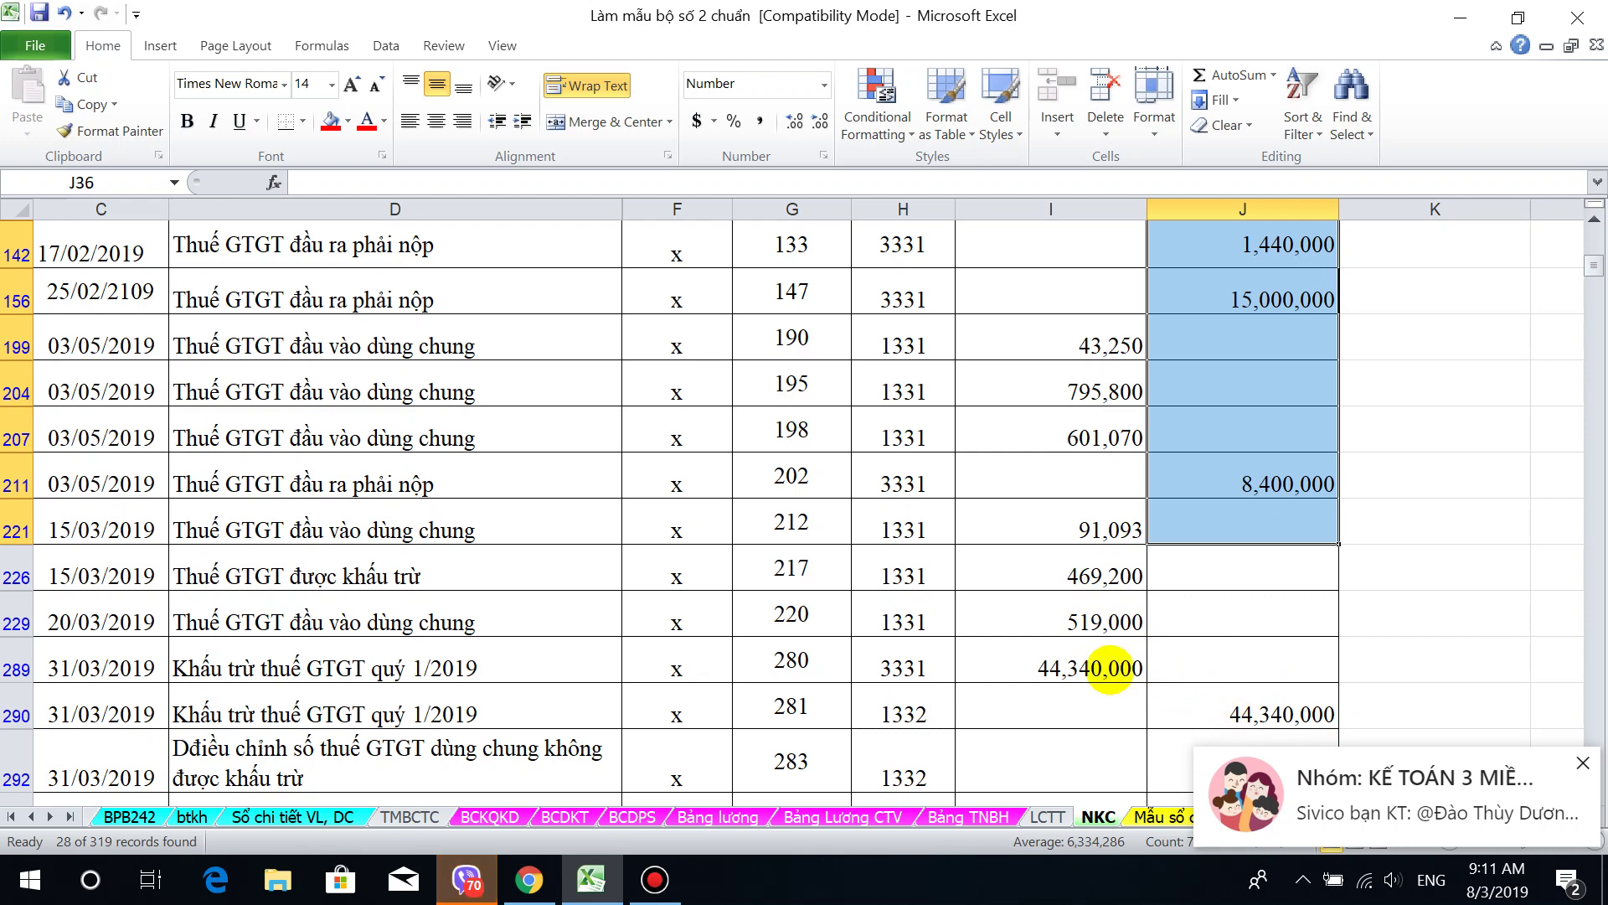
{"action": "left_click_drag", "start_coordinate": [1113, 668], "coordinate": [1263, 714]}
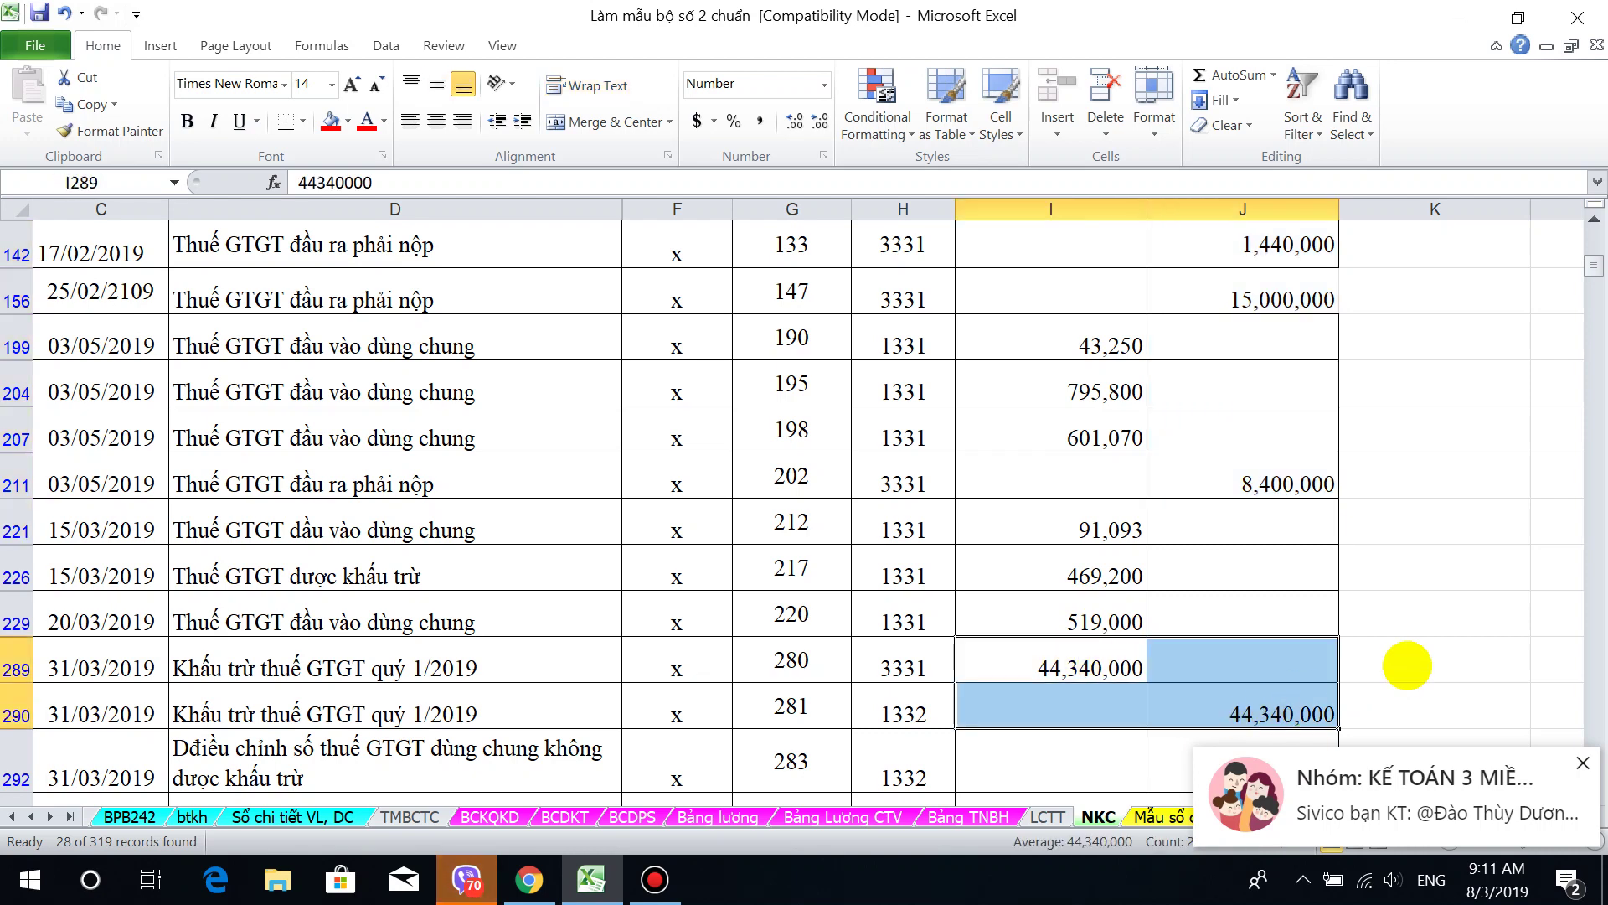
{"action": "scroll", "coordinate": [1407, 666], "scroll_direction": "down", "scroll_amount": 2}
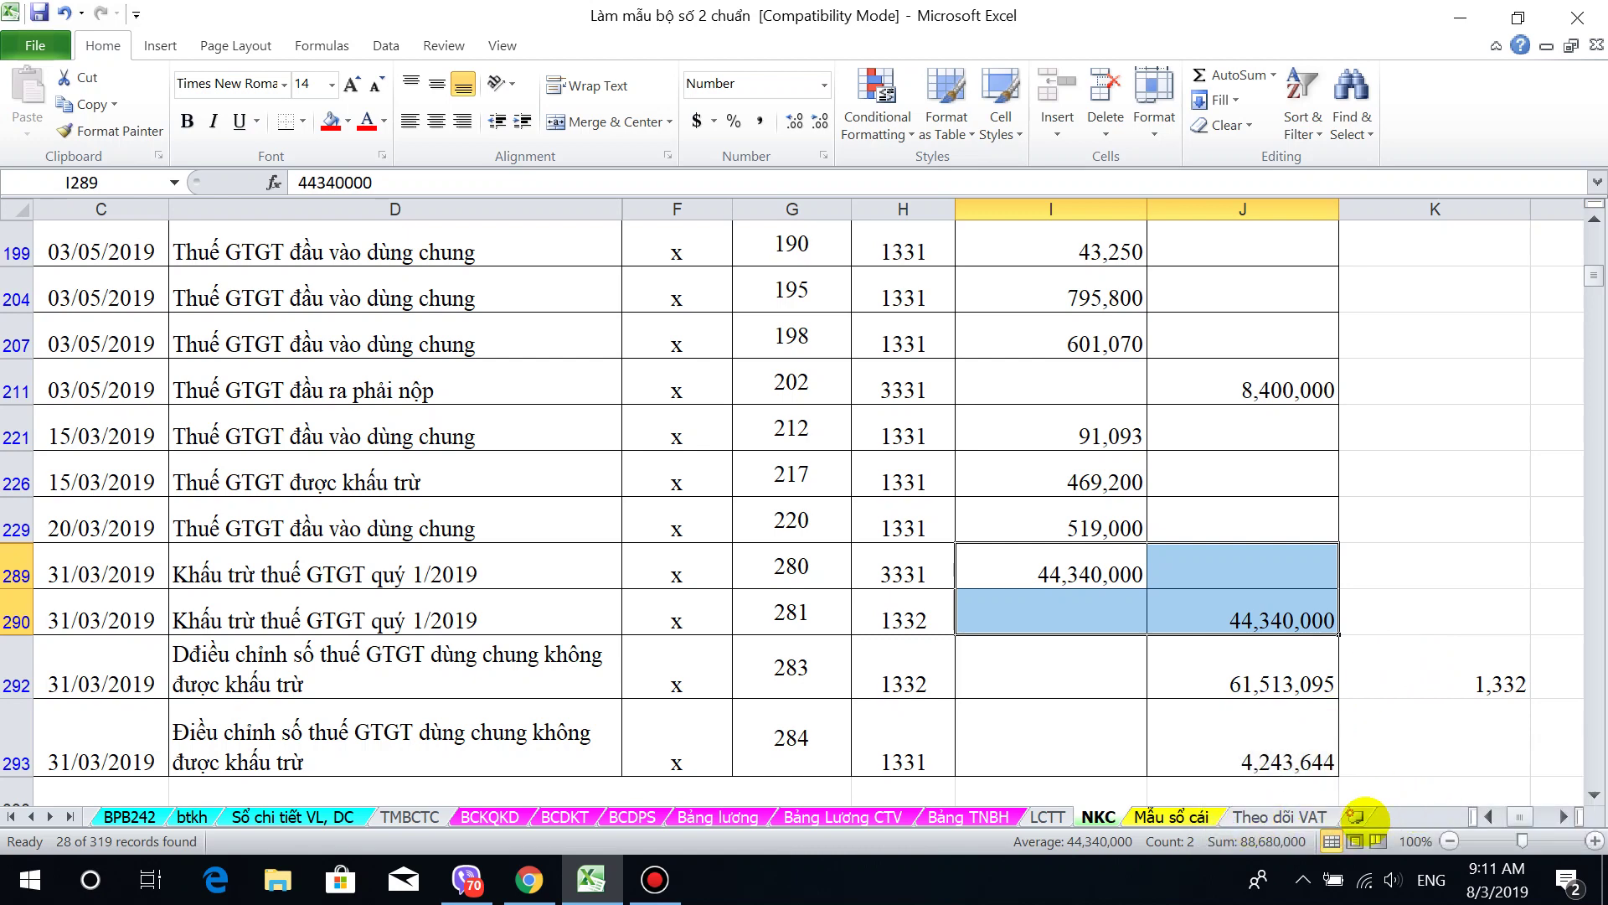
Step: Compare the non-deductible VAT in J4 of Theo dõi VAT with the account 1332 entries in NKC rows 290 and 292
{"action": "left_click", "coordinate": [1294, 814]}
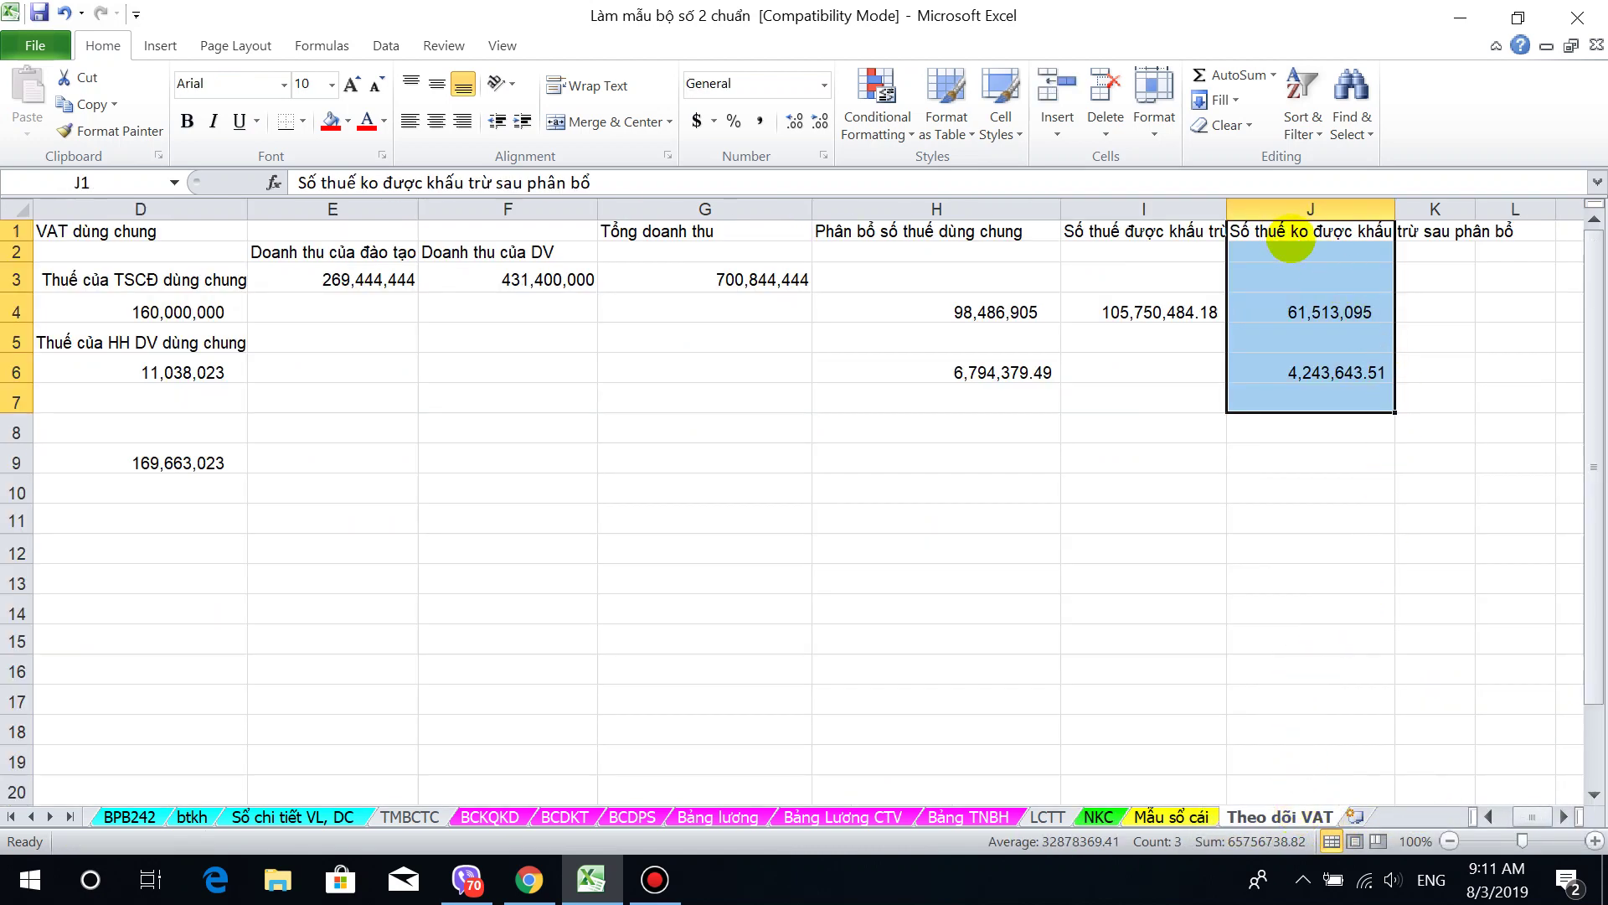
{"action": "left_click", "coordinate": [1272, 306]}
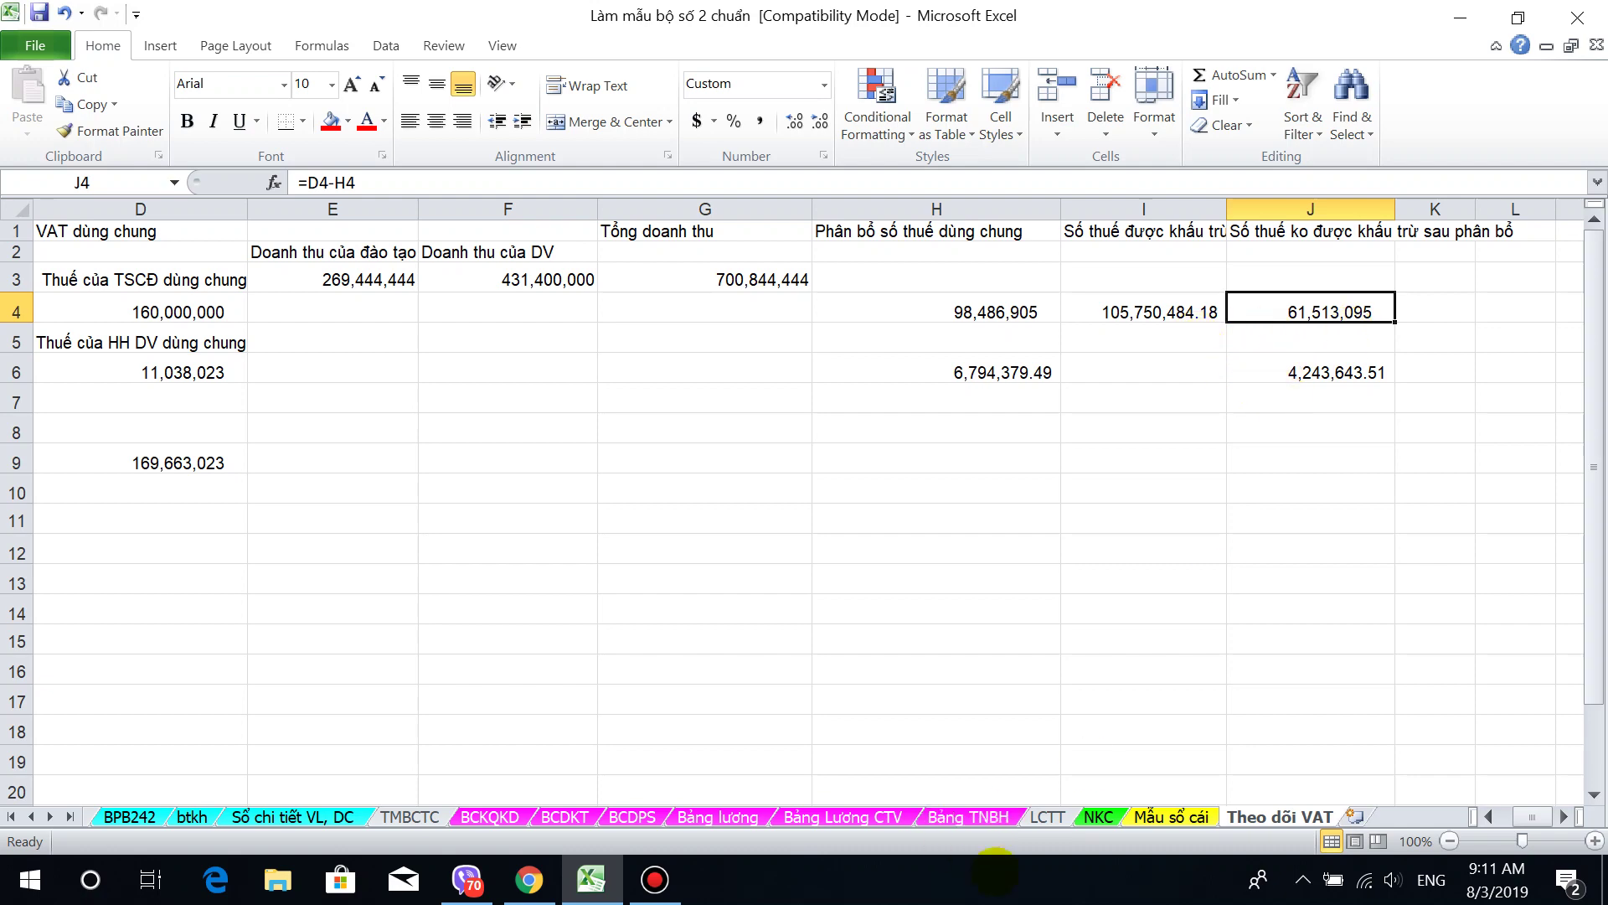
{"action": "left_click", "coordinate": [1098, 817]}
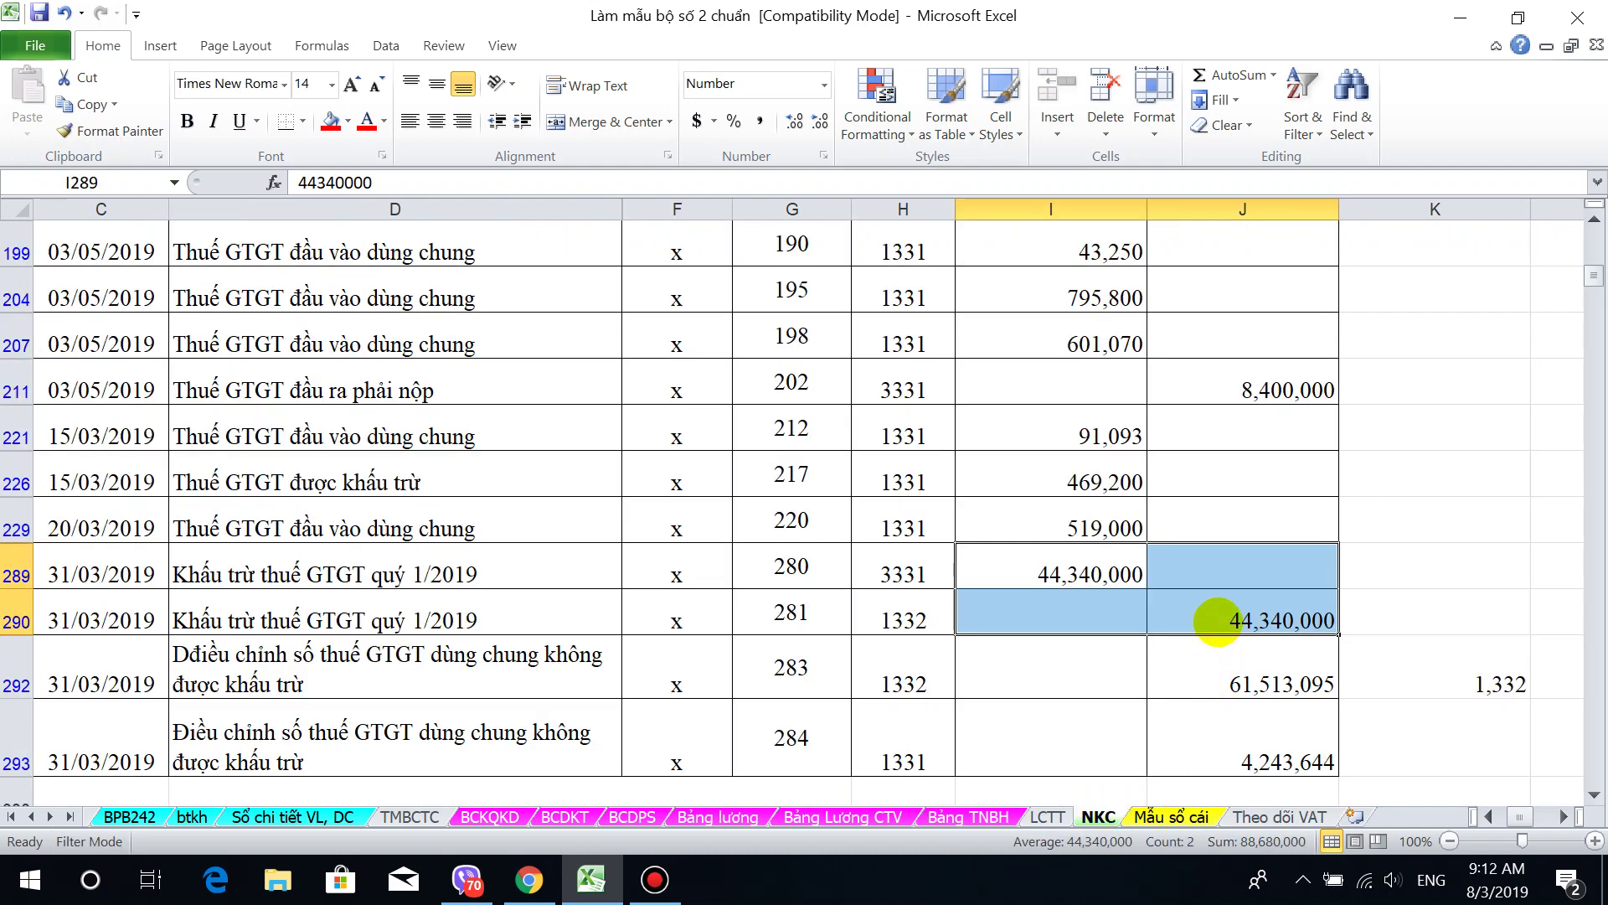
{"action": "left_click", "coordinate": [1239, 618]}
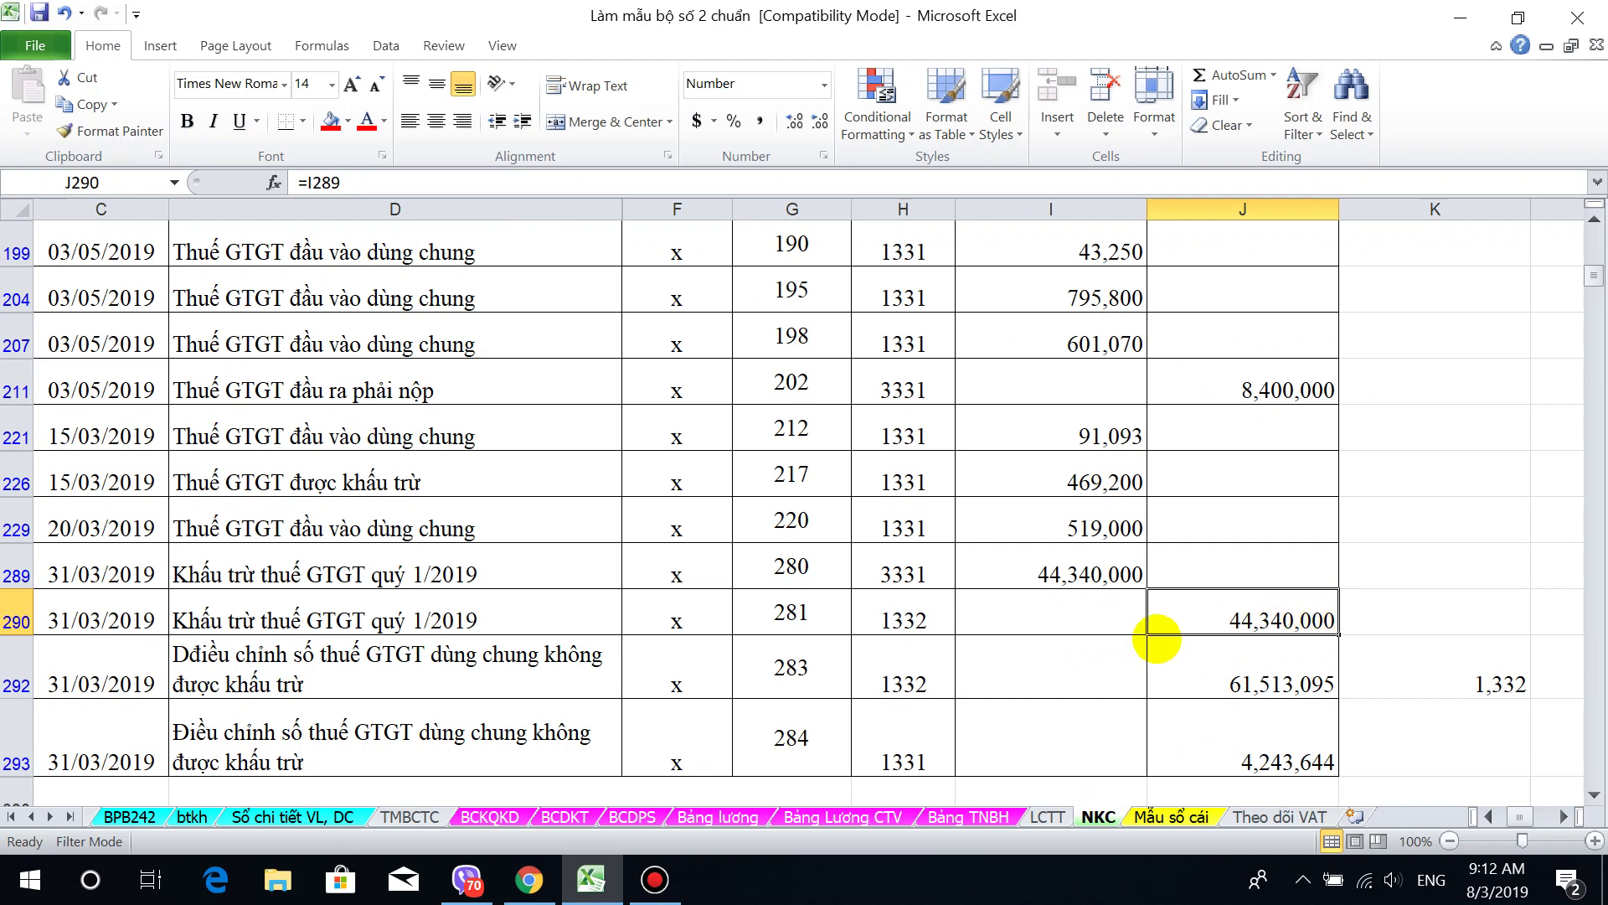
{"action": "left_click", "coordinate": [902, 626]}
{"action": "left_click_drag", "start_coordinate": [902, 627], "coordinate": [1265, 613]}
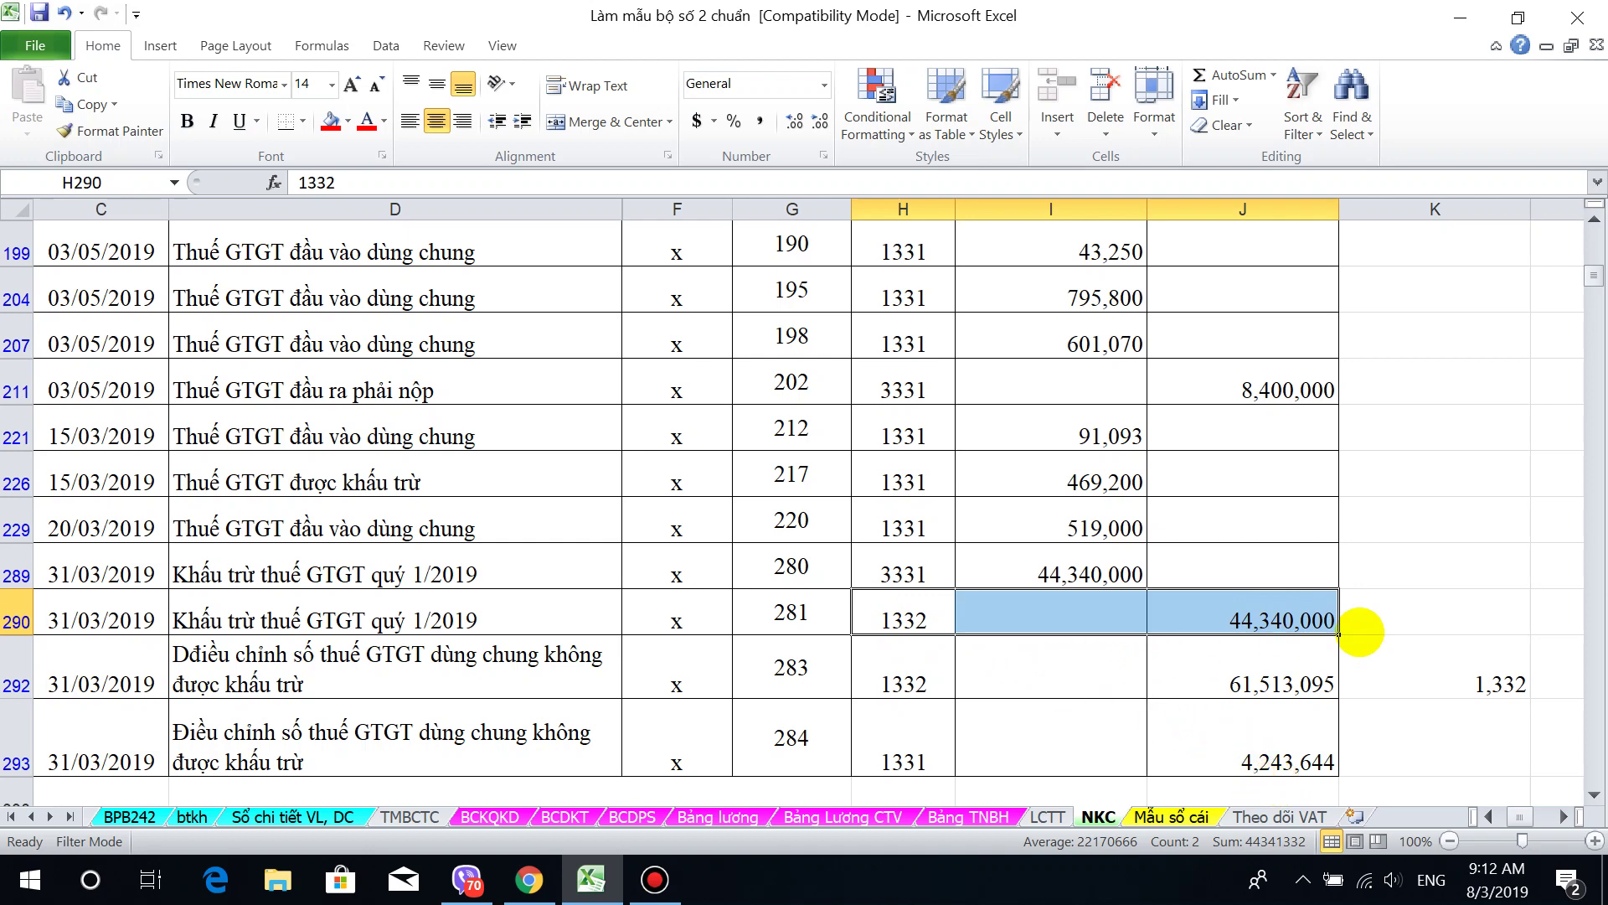
{"action": "left_click", "coordinate": [922, 662]}
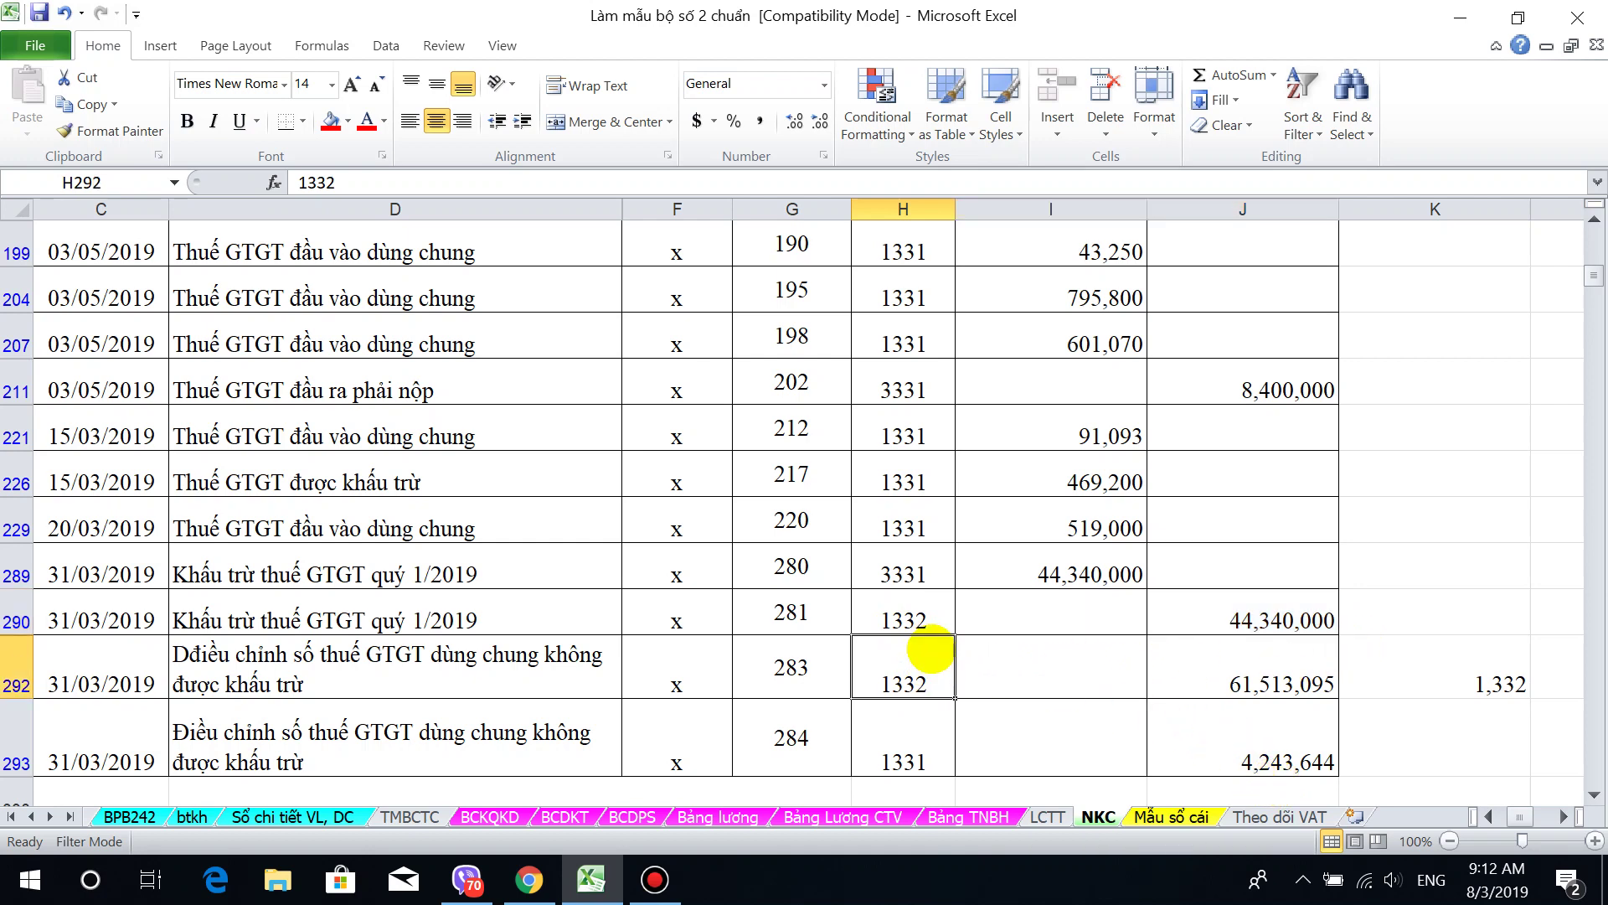
Step: Compare the account 1332 credits in NKC rows 290 and 292 with the first-quarter VAT offset entries in rows 289 and 290
{"action": "left_click", "coordinate": [932, 620]}
{"action": "left_click_drag", "start_coordinate": [933, 620], "coordinate": [1314, 680]}
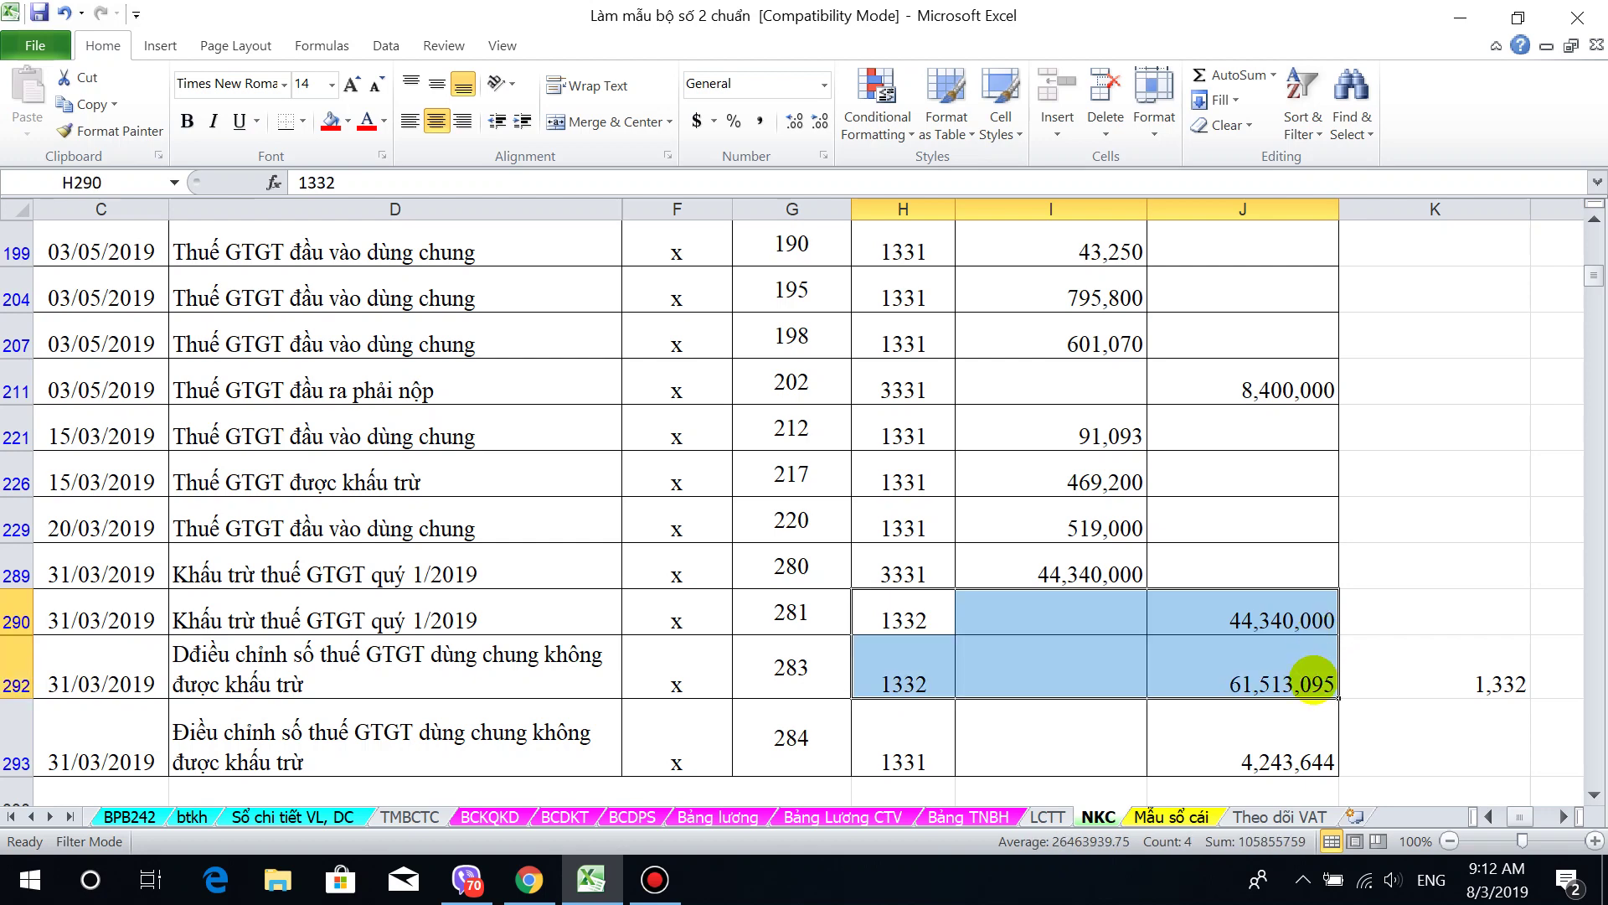
{"action": "left_click_drag", "start_coordinate": [1273, 622], "coordinate": [1346, 622]}
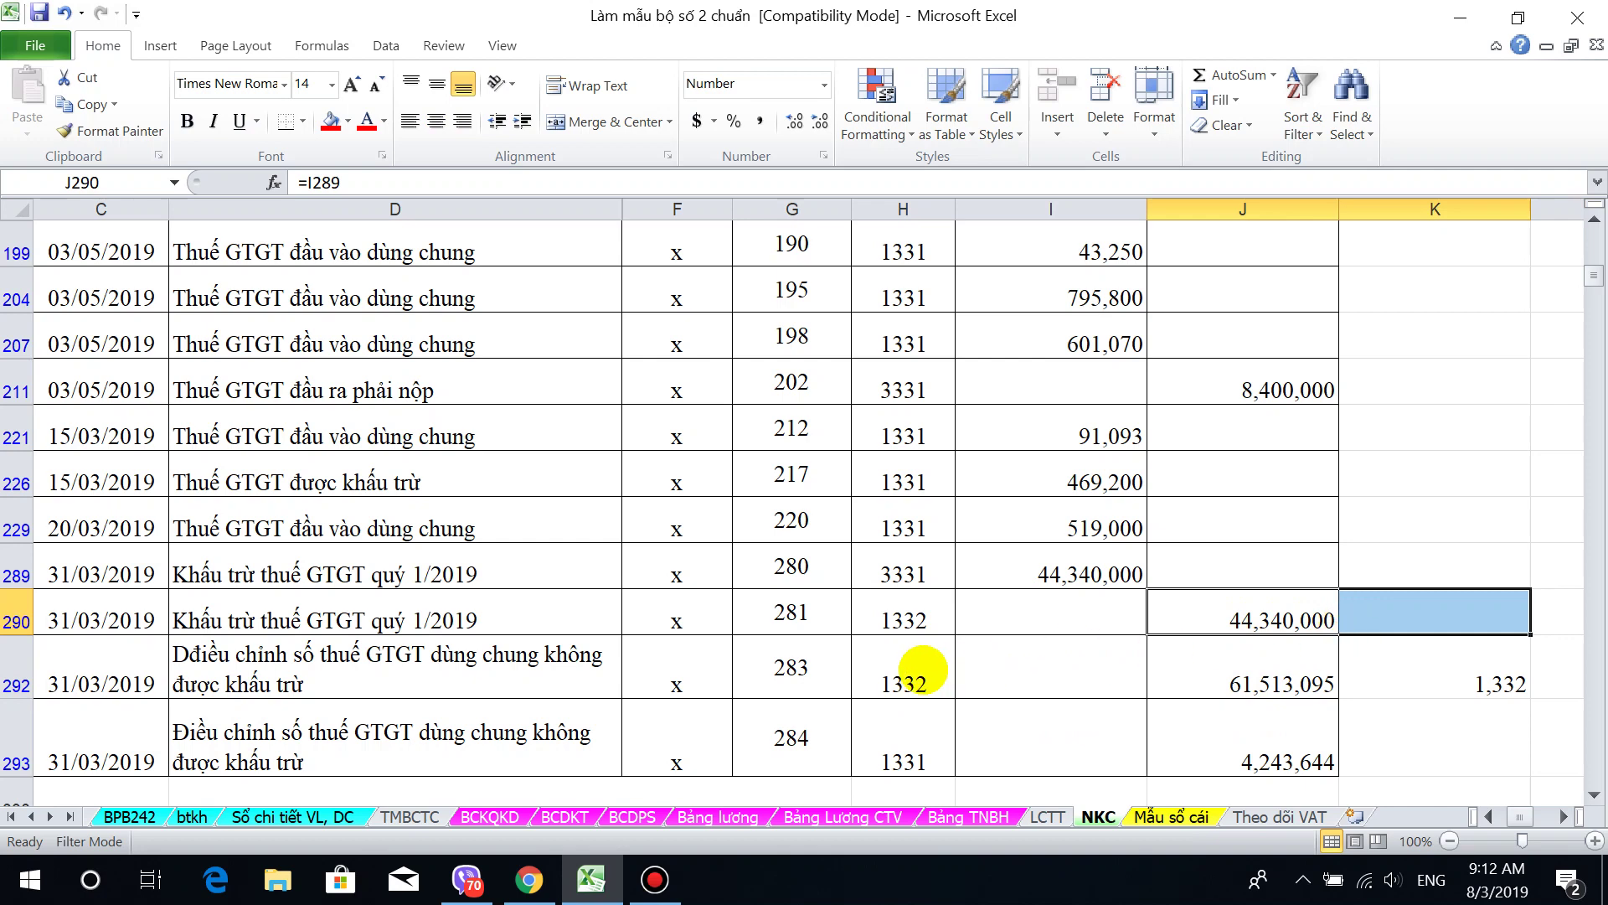
{"action": "left_click_drag", "start_coordinate": [915, 674], "coordinate": [1238, 680]}
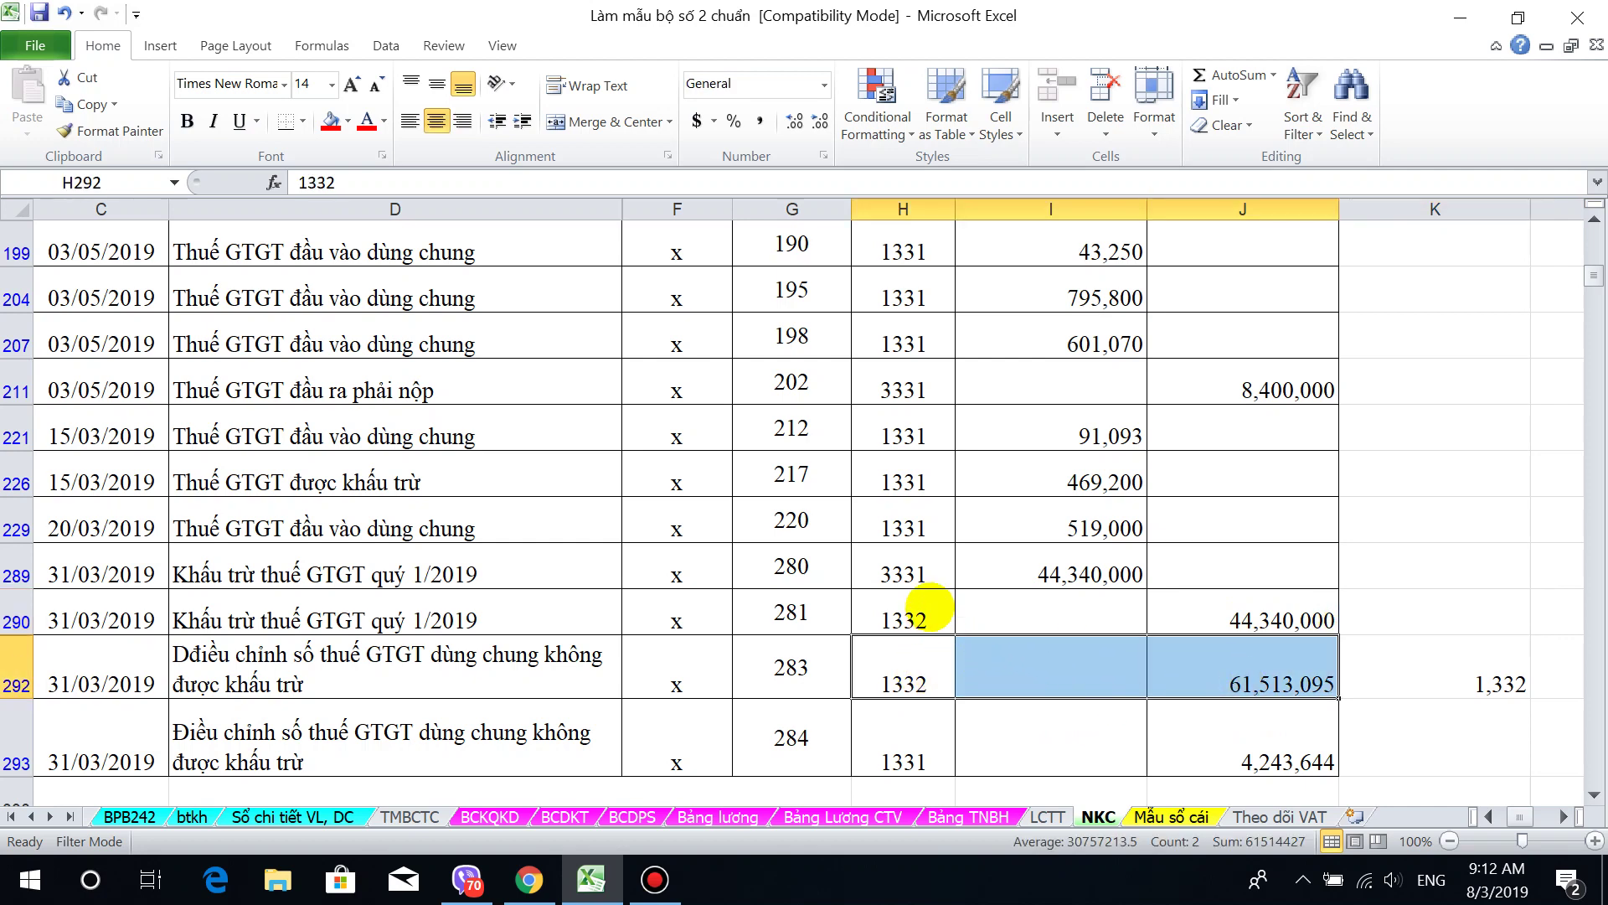
{"action": "left_click", "coordinate": [913, 576]}
{"action": "left_click_drag", "start_coordinate": [913, 576], "coordinate": [1248, 620]}
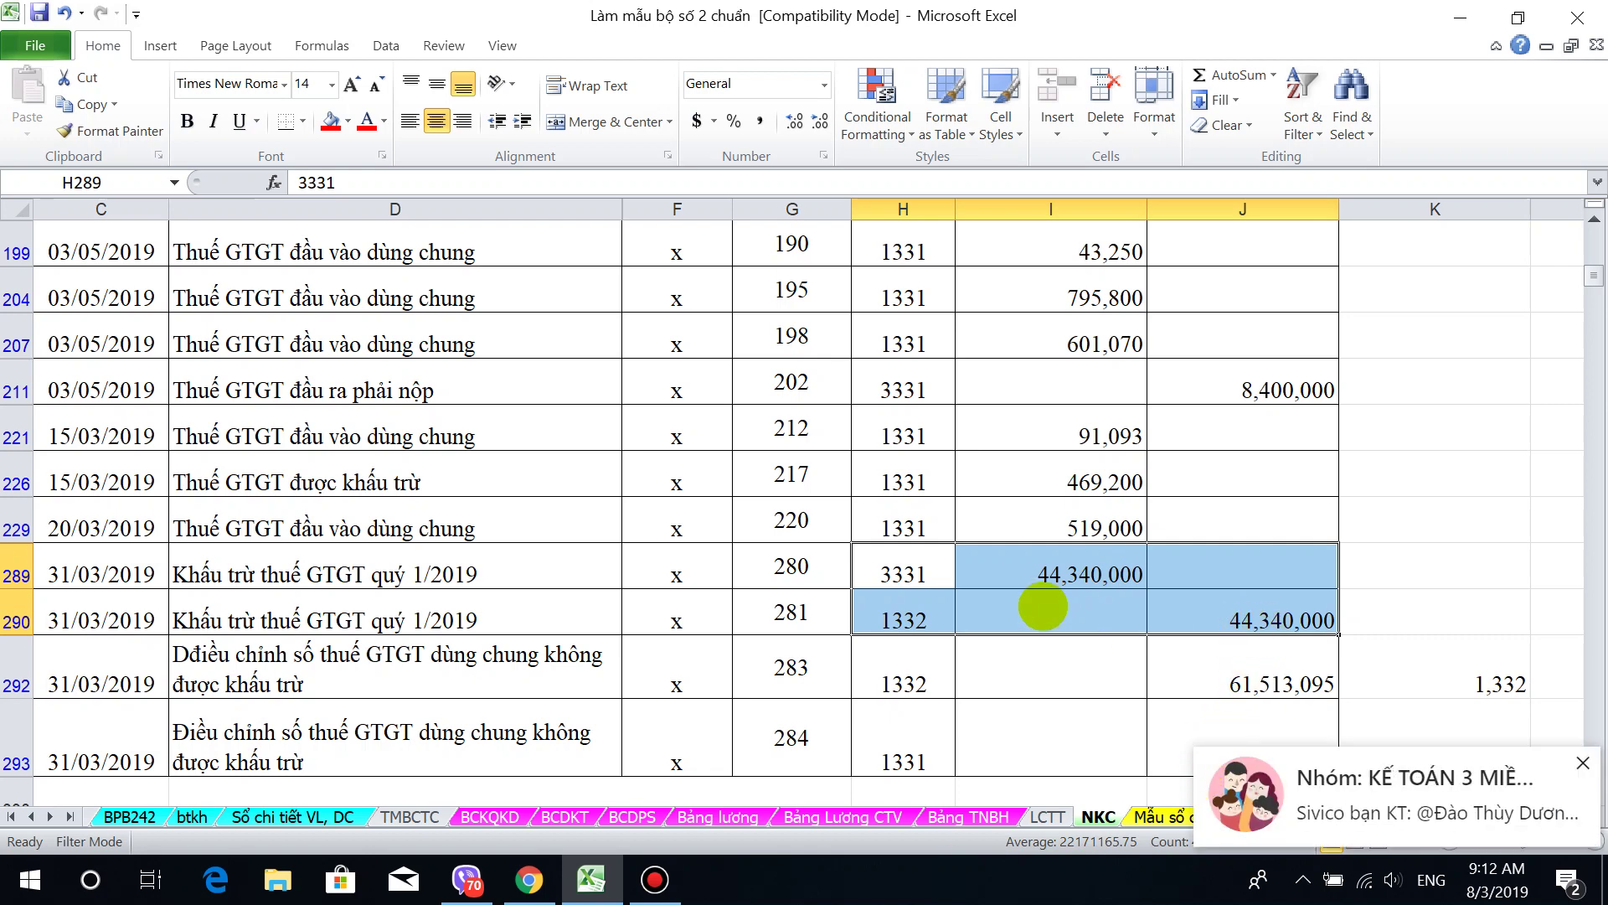
{"action": "left_click_drag", "start_coordinate": [1093, 574], "coordinate": [1267, 628]}
{"action": "scroll", "coordinate": [1475, 587], "scroll_direction": "down", "scroll_amount": 2}
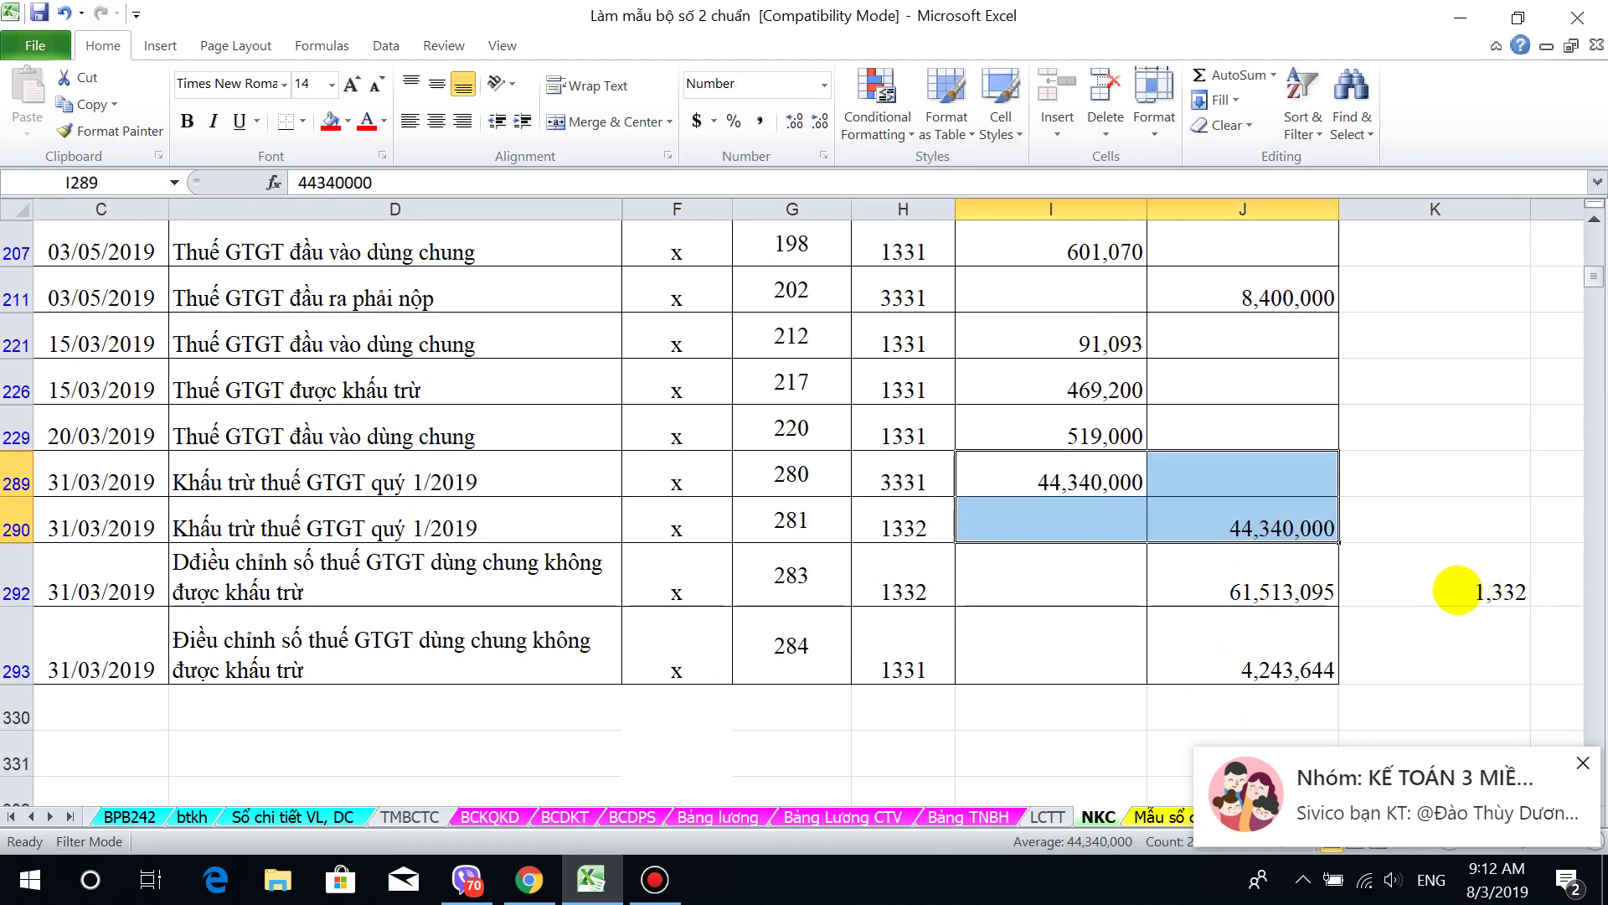
{"action": "left_click", "coordinate": [1261, 596]}
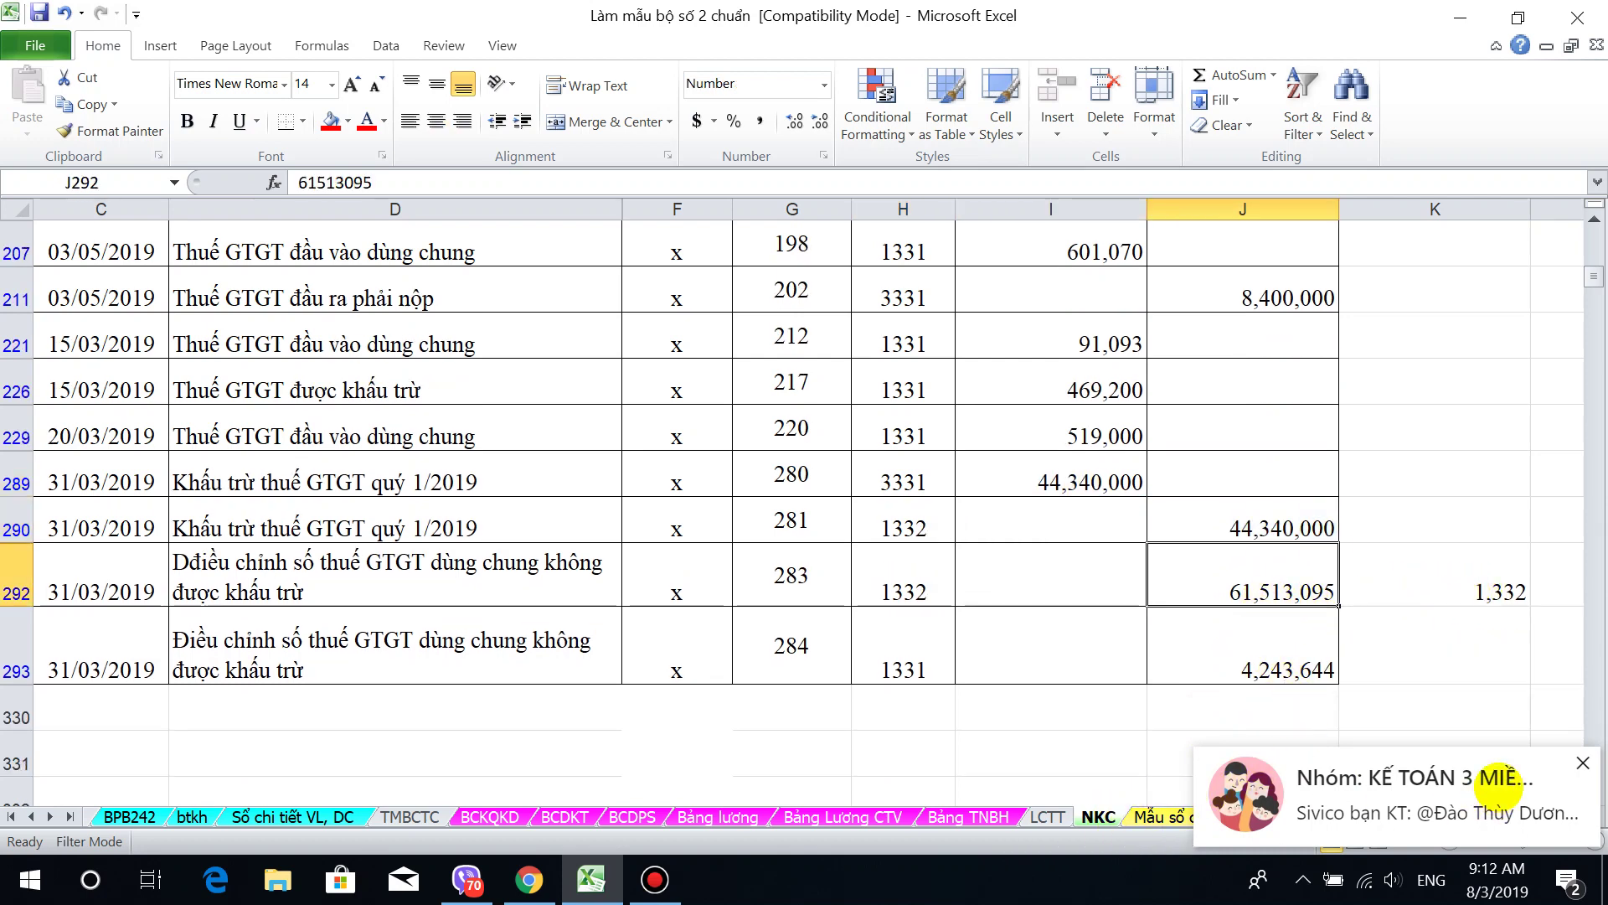
{"action": "left_click", "coordinate": [1583, 763]}
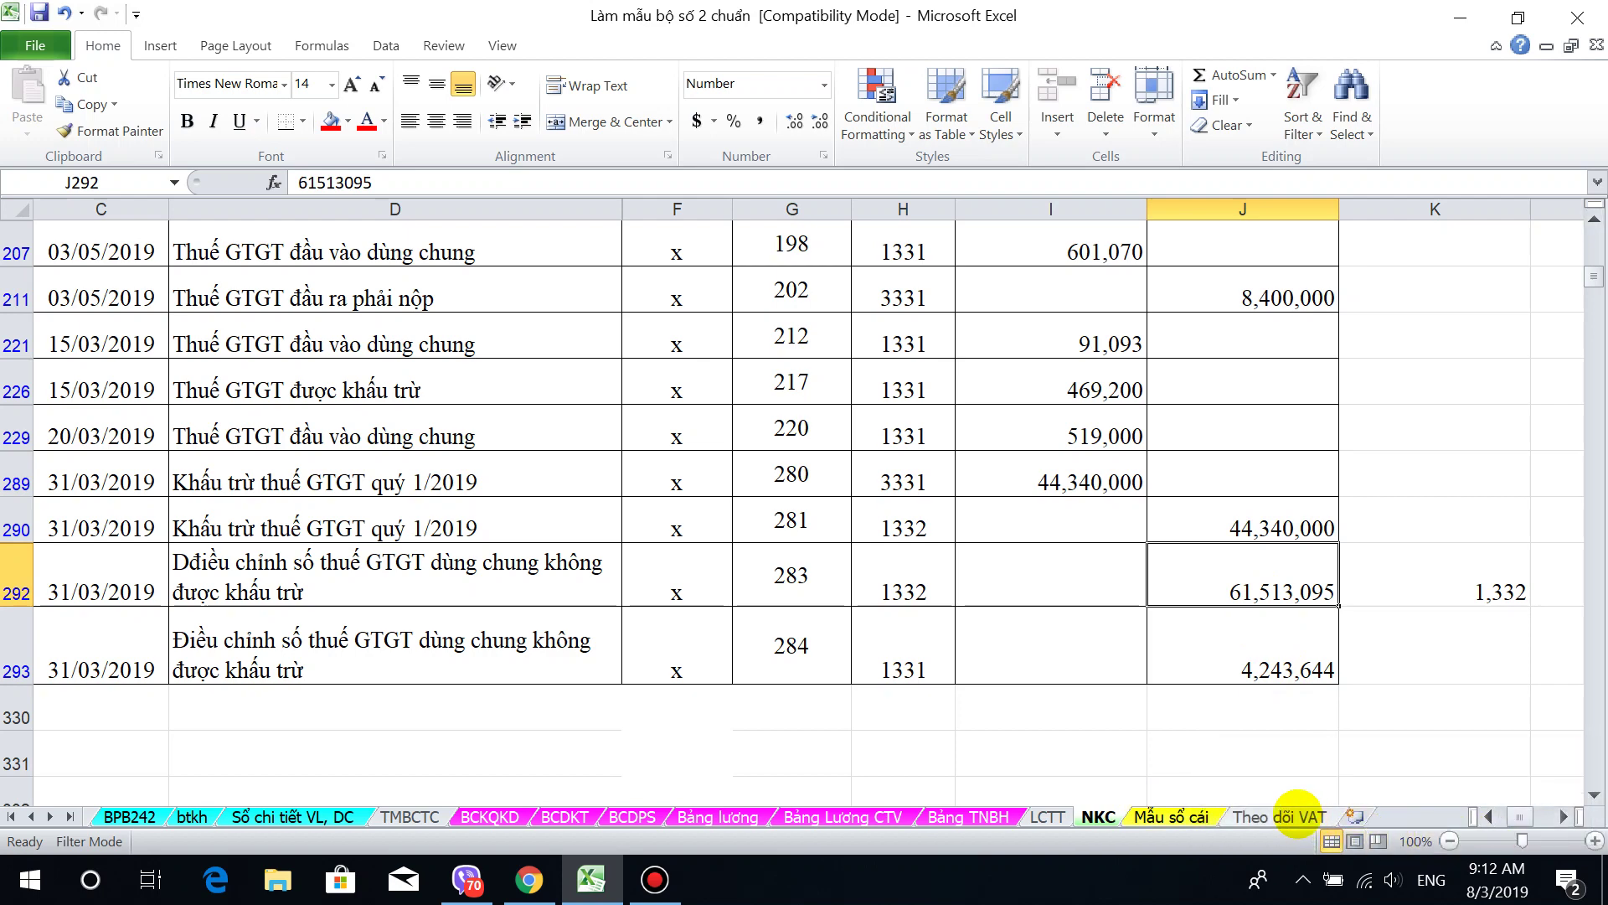
Step: Review in Theo dõi VAT how non-deductible VAT in J4 and J6 derives from the shared VAT in column D and allocation in column H
{"action": "left_click", "coordinate": [1297, 814]}
{"action": "left_click_drag", "start_coordinate": [1324, 316], "coordinate": [1326, 383]}
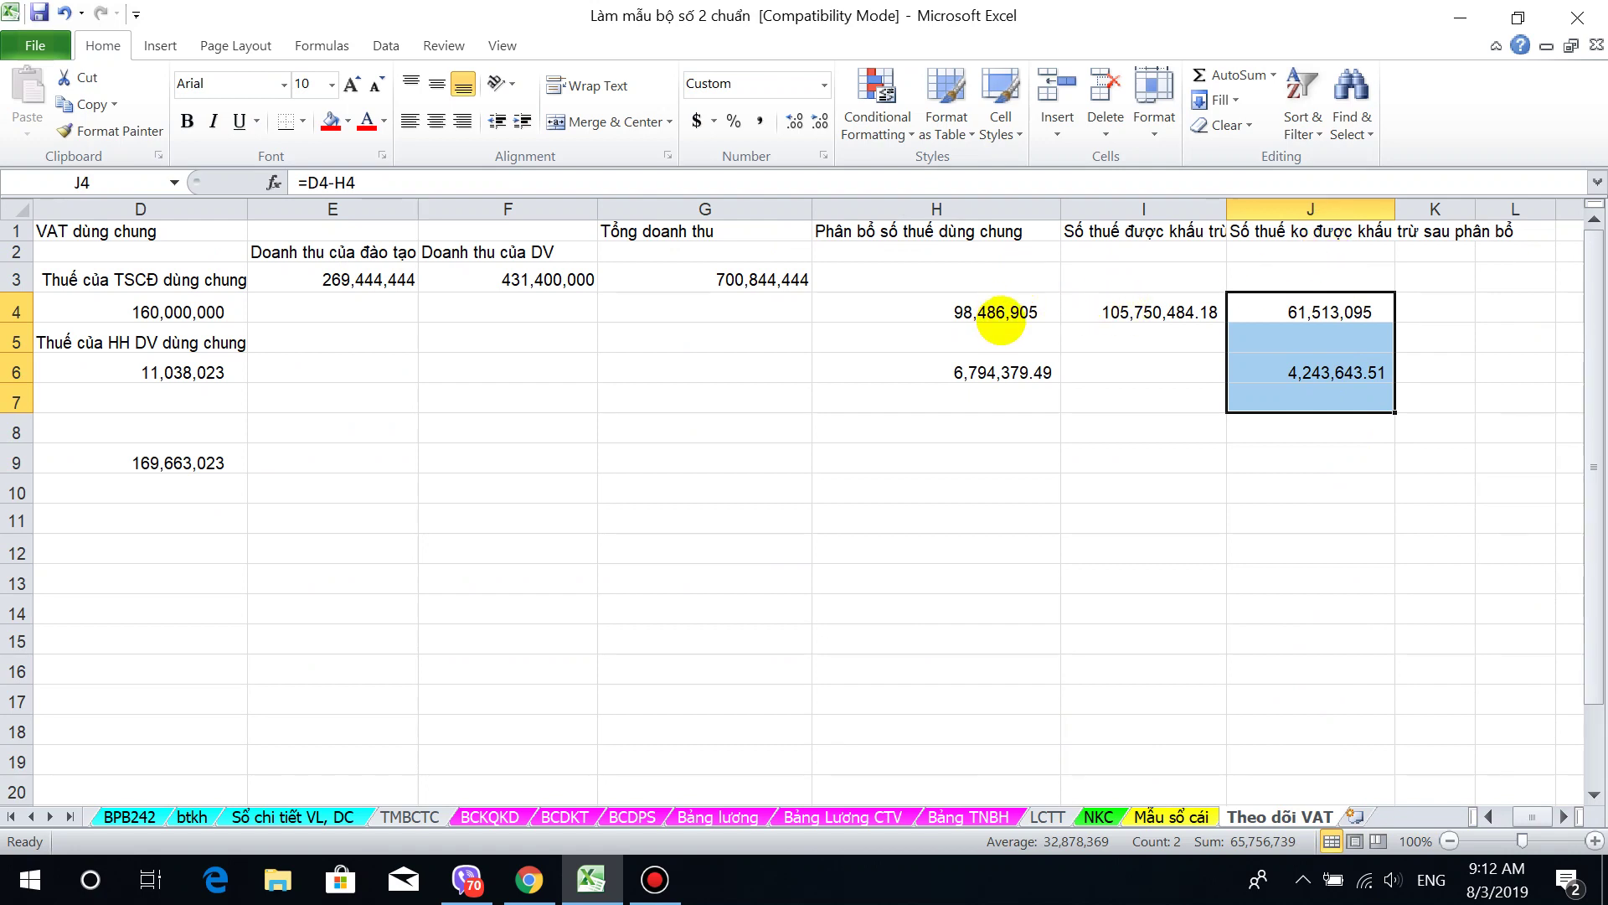
{"action": "left_click_drag", "start_coordinate": [999, 320], "coordinate": [1005, 413]}
{"action": "left_click", "coordinate": [111, 308]}
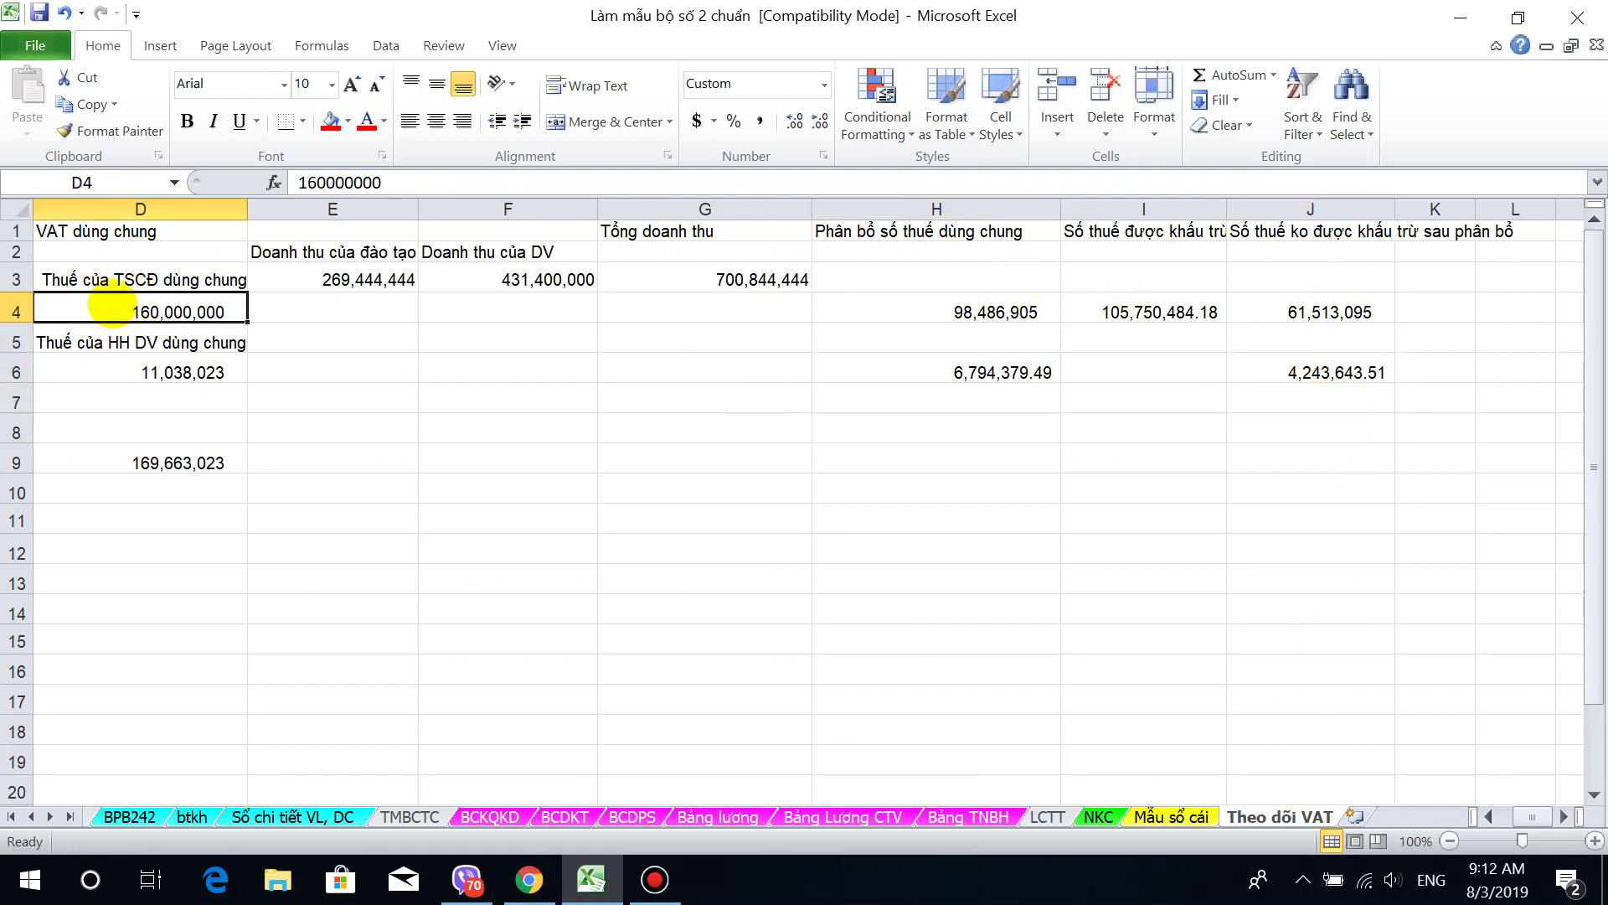
{"action": "left_click", "coordinate": [967, 319]}
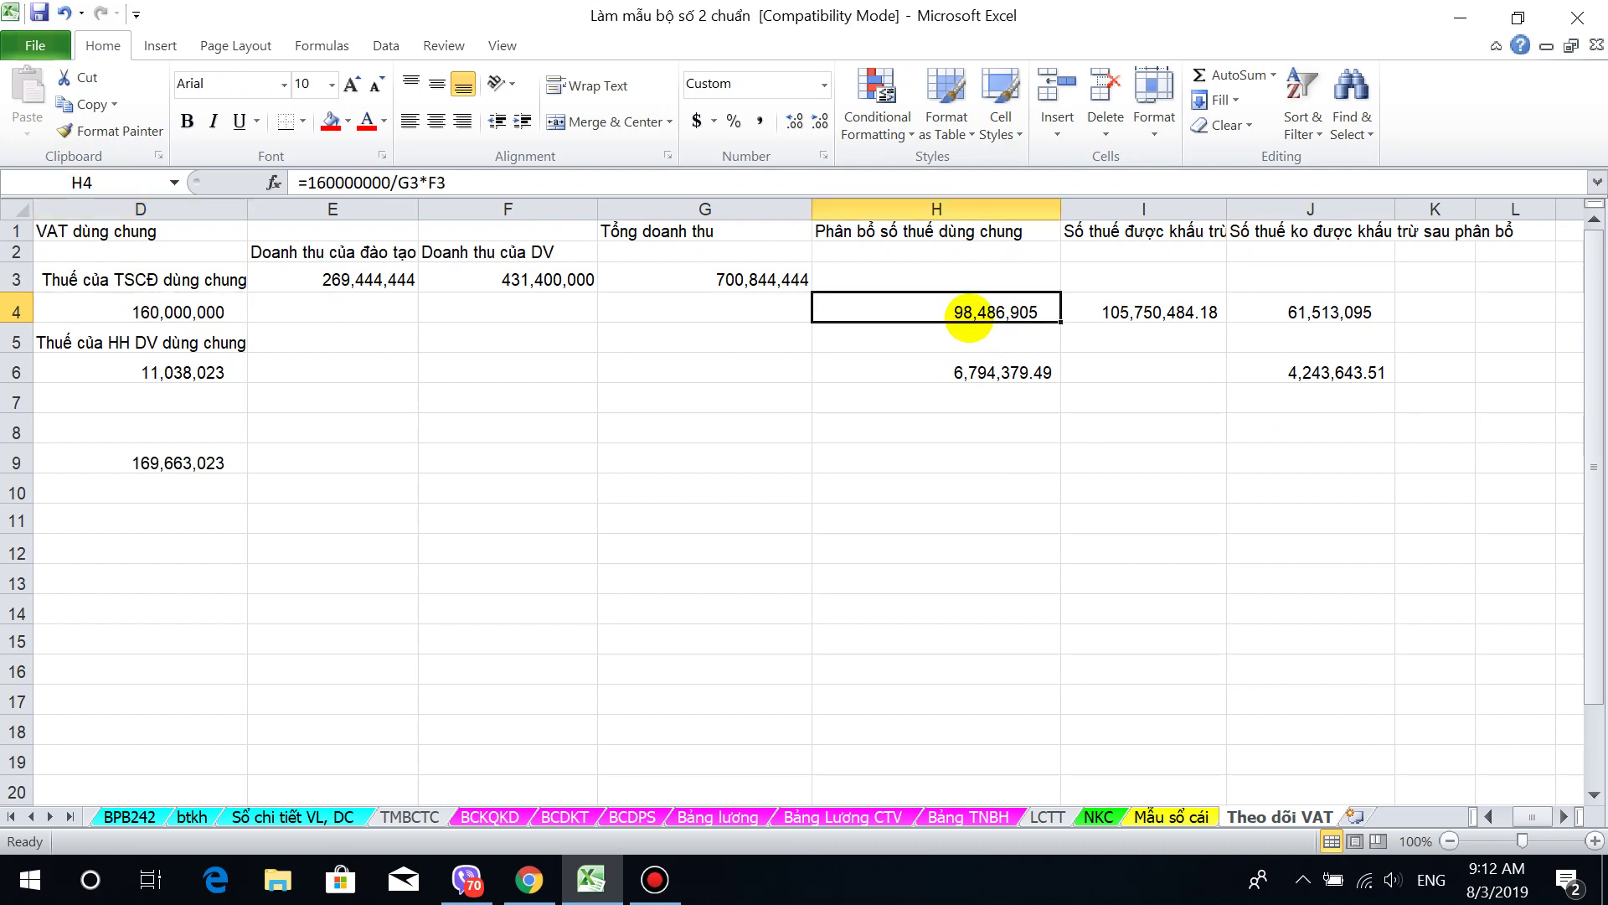
{"action": "left_click", "coordinate": [1307, 319]}
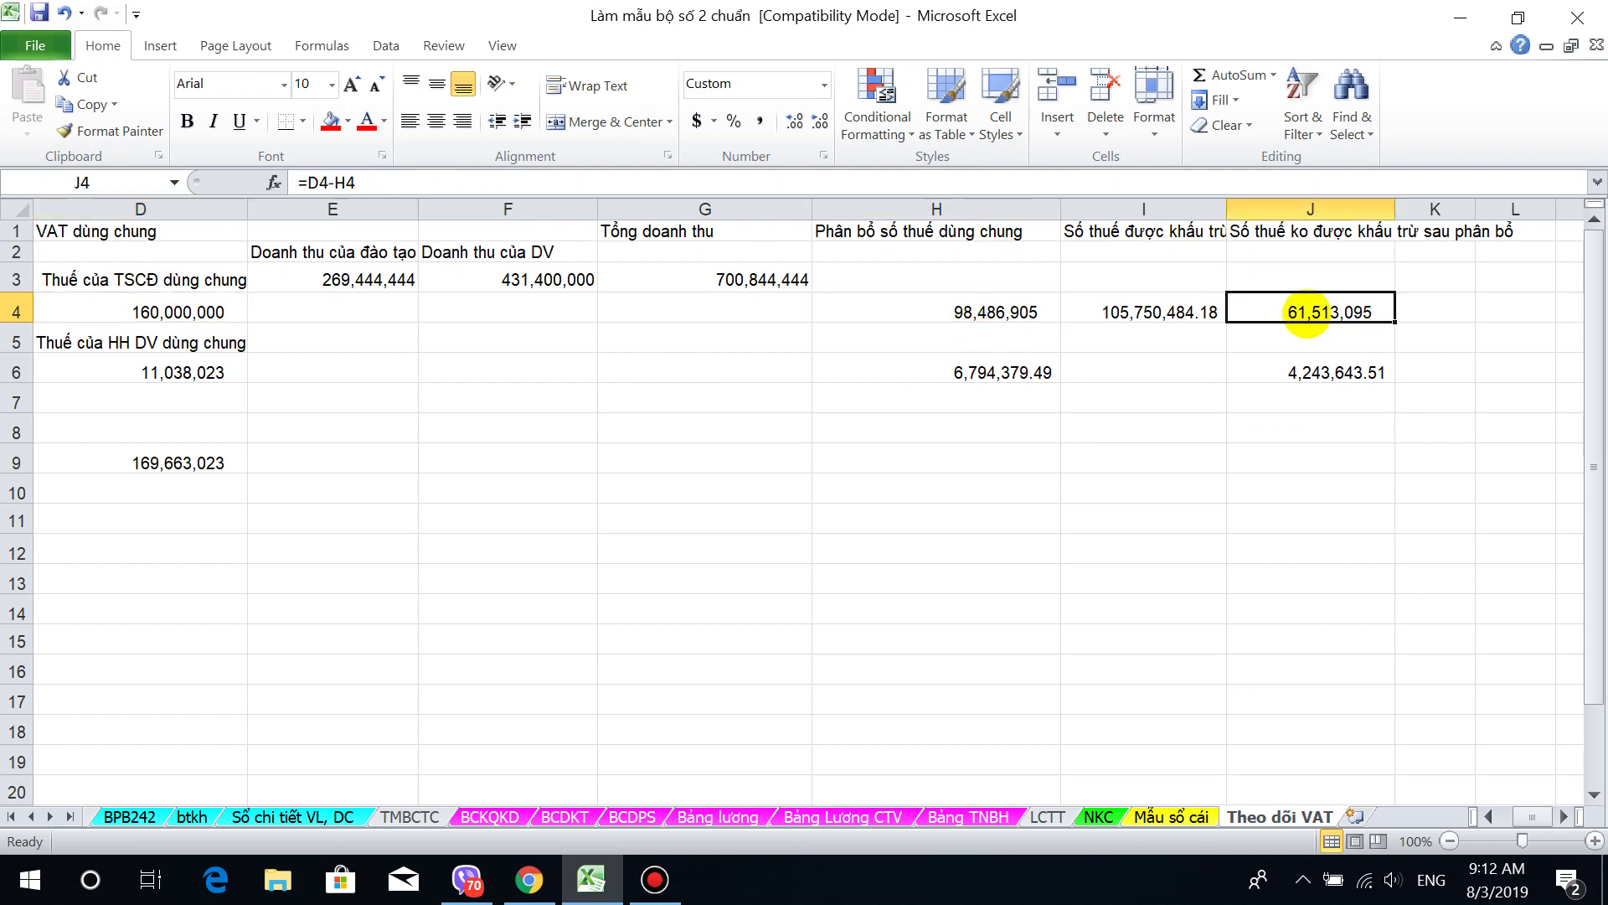
{"action": "left_click", "coordinate": [165, 372]}
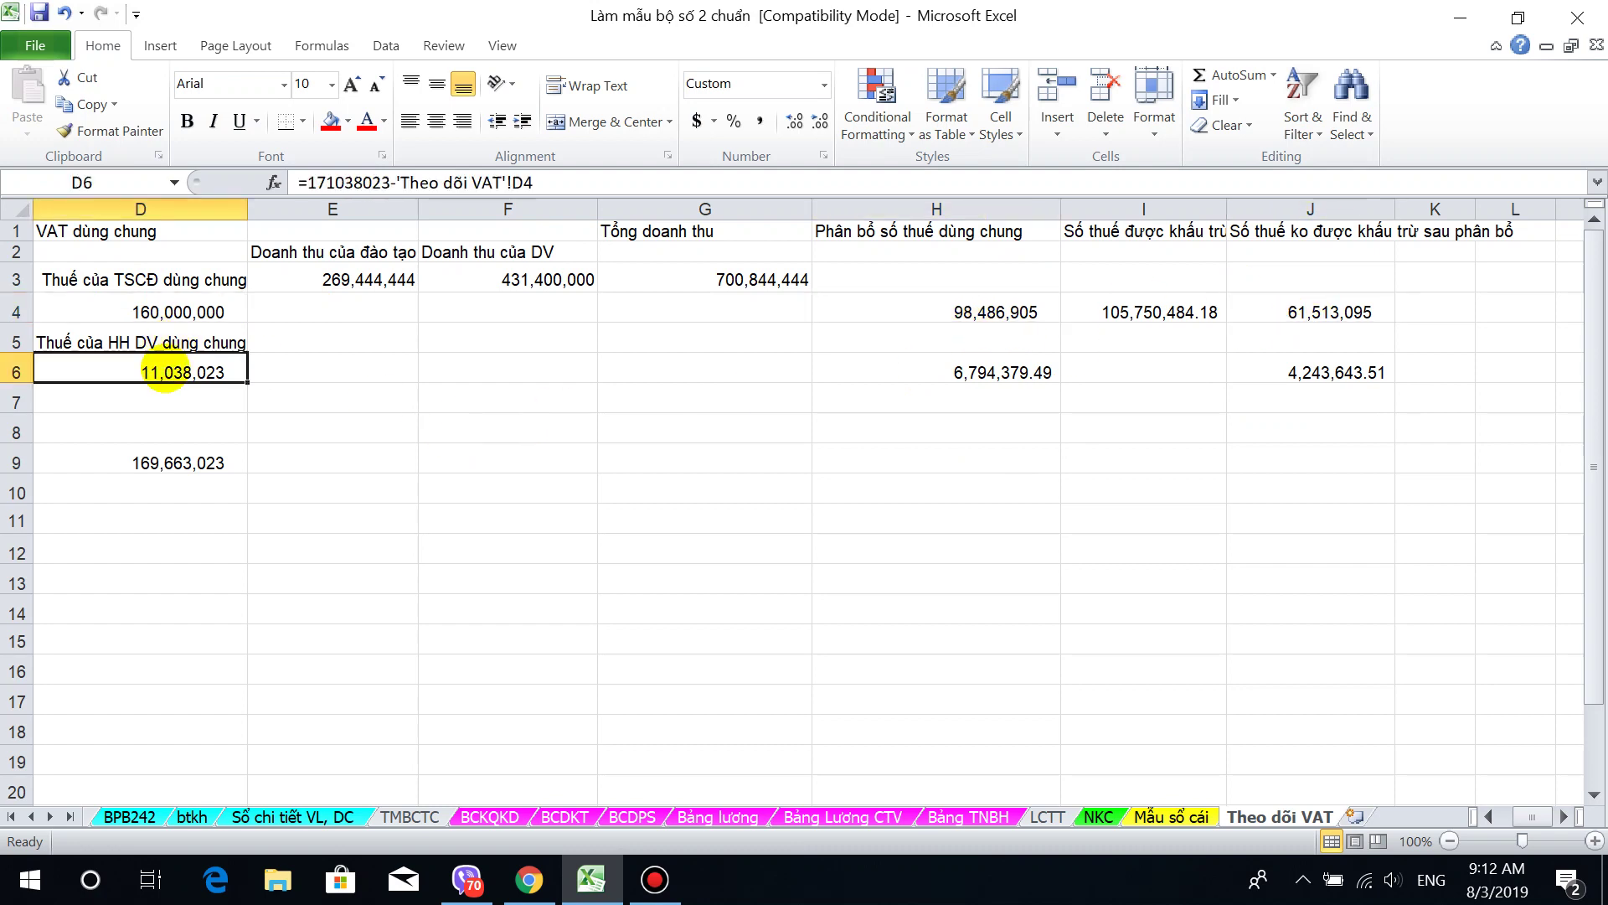
{"action": "left_click", "coordinate": [1284, 376]}
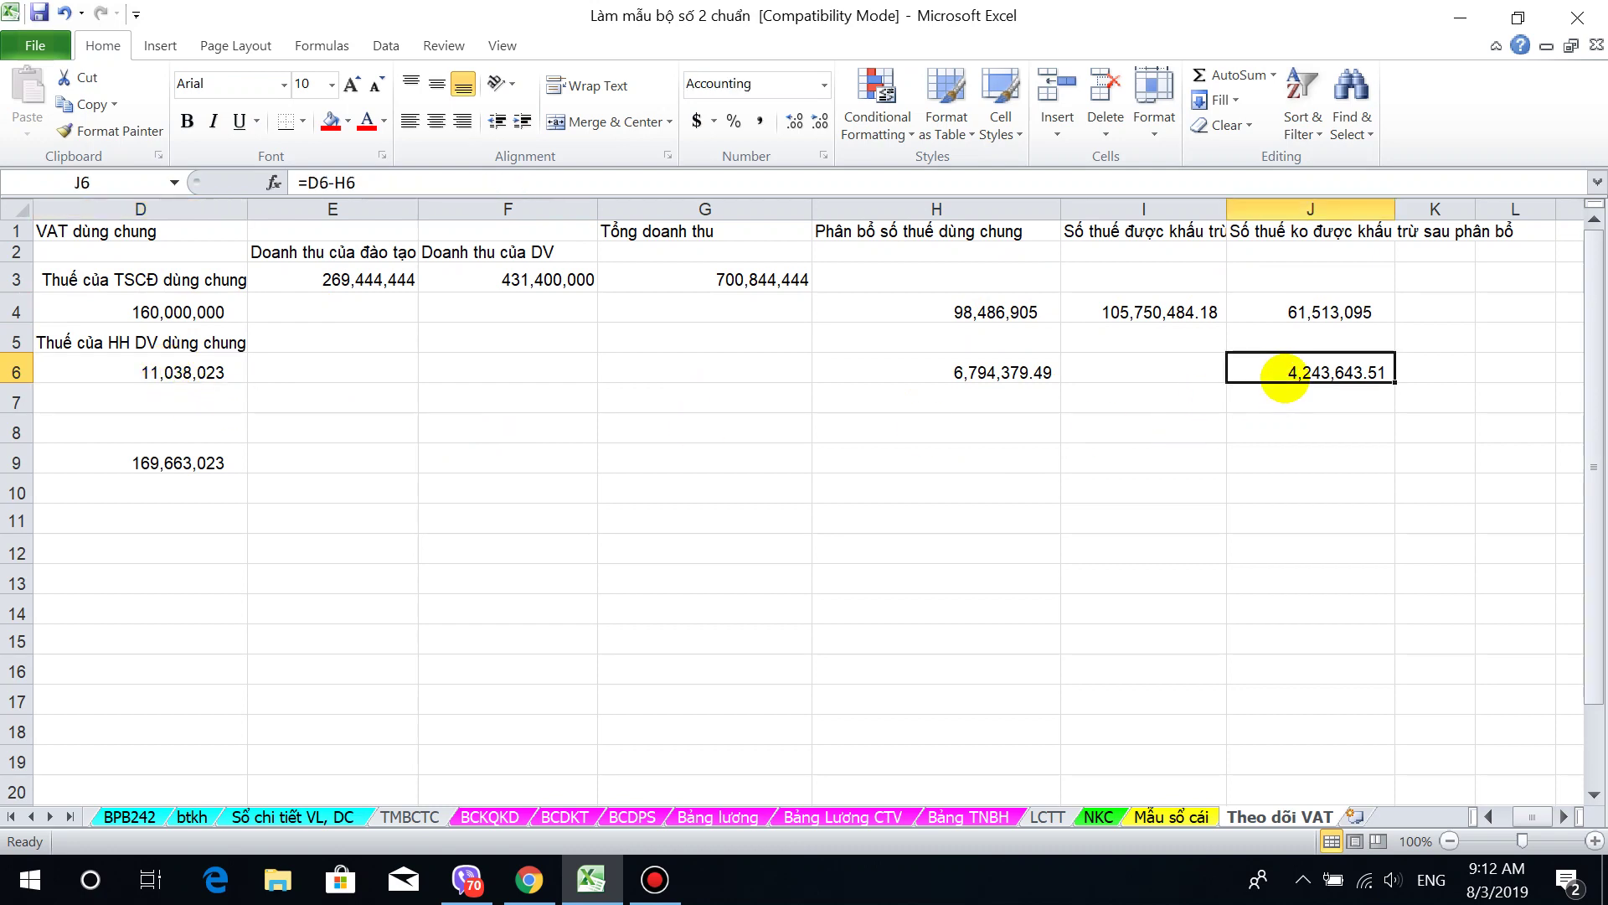
{"action": "left_click_drag", "start_coordinate": [1331, 276], "coordinate": [1332, 390]}
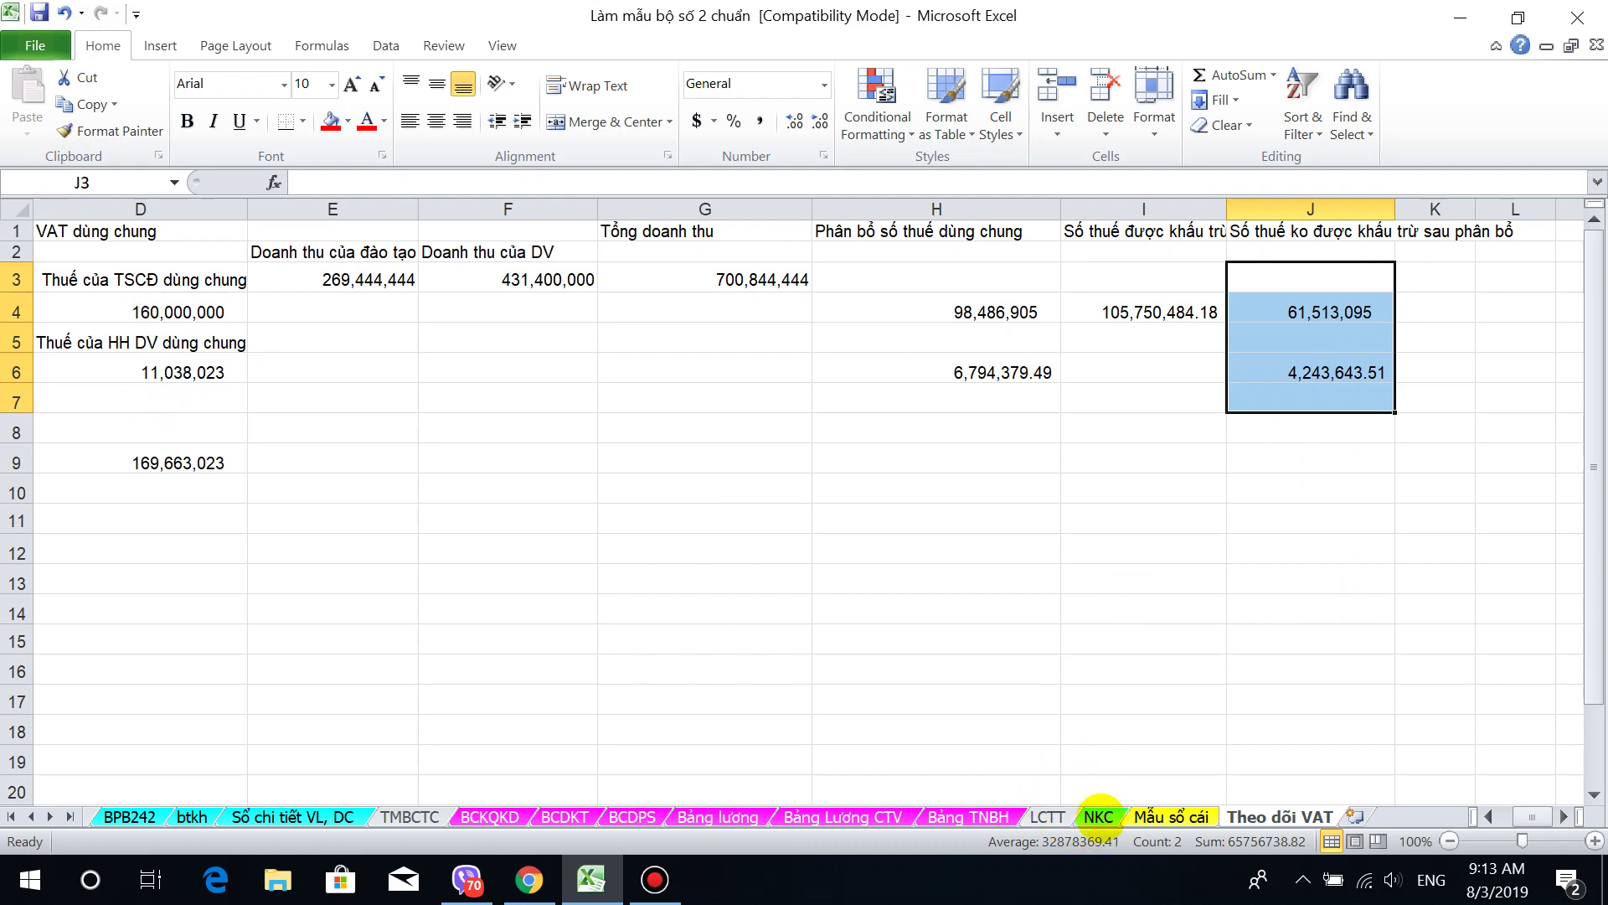
Step: Fill the non-deductible VAT credit cells J292:J293 in NKC with standard red
{"action": "left_click", "coordinate": [1098, 815]}
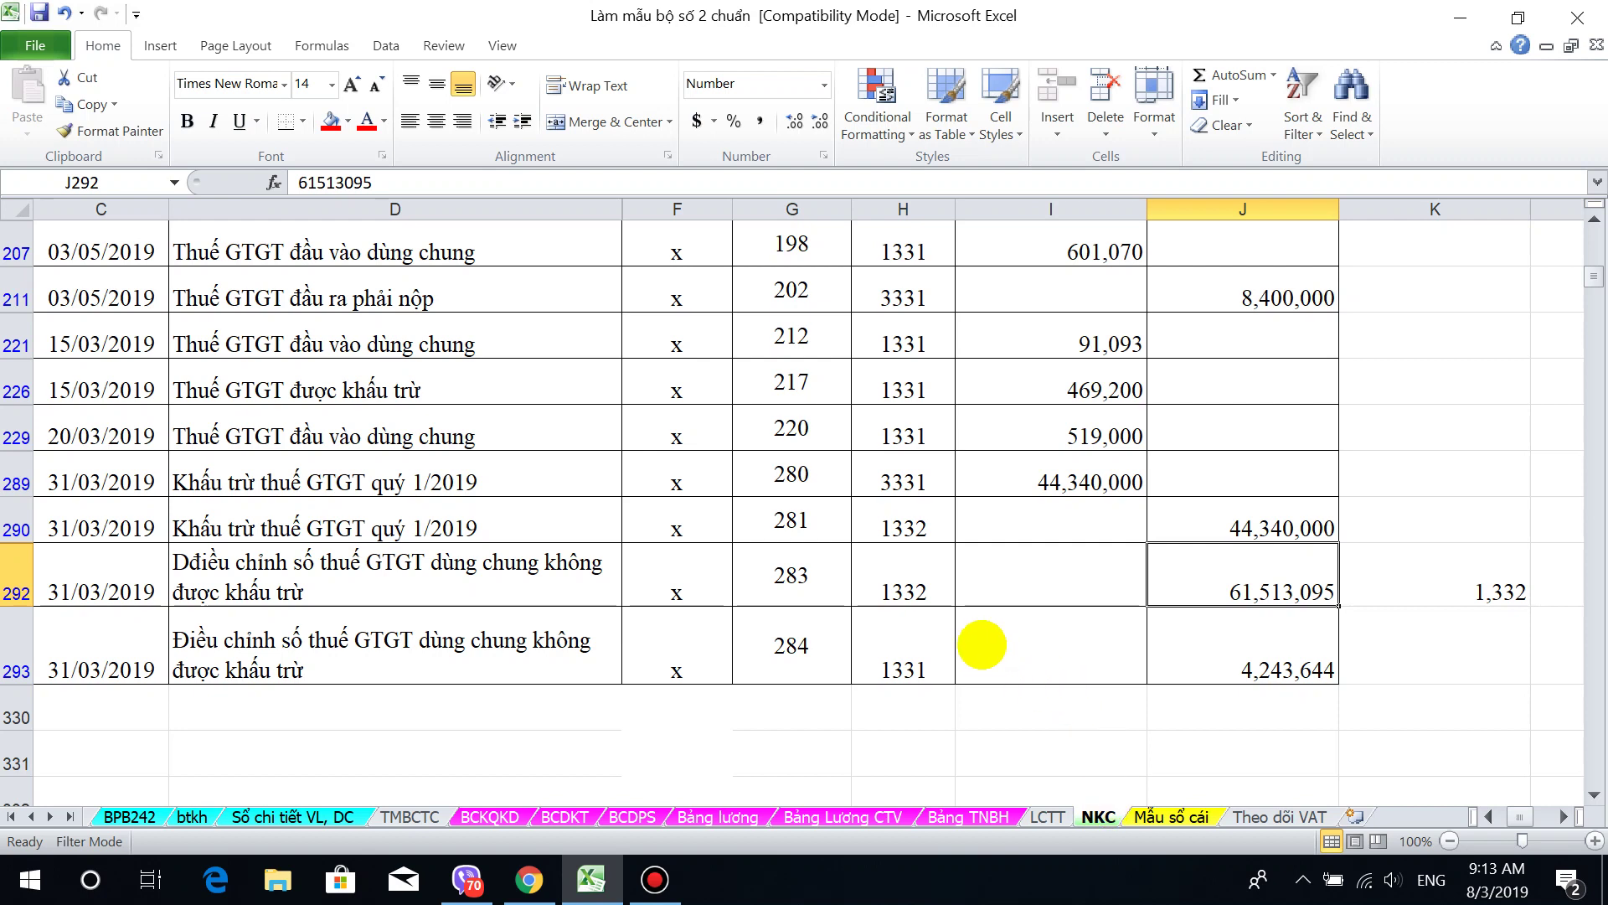
{"action": "left_click", "coordinate": [922, 593]}
{"action": "left_click_drag", "start_coordinate": [1232, 601], "coordinate": [1242, 655]}
{"action": "left_click", "coordinate": [347, 121]}
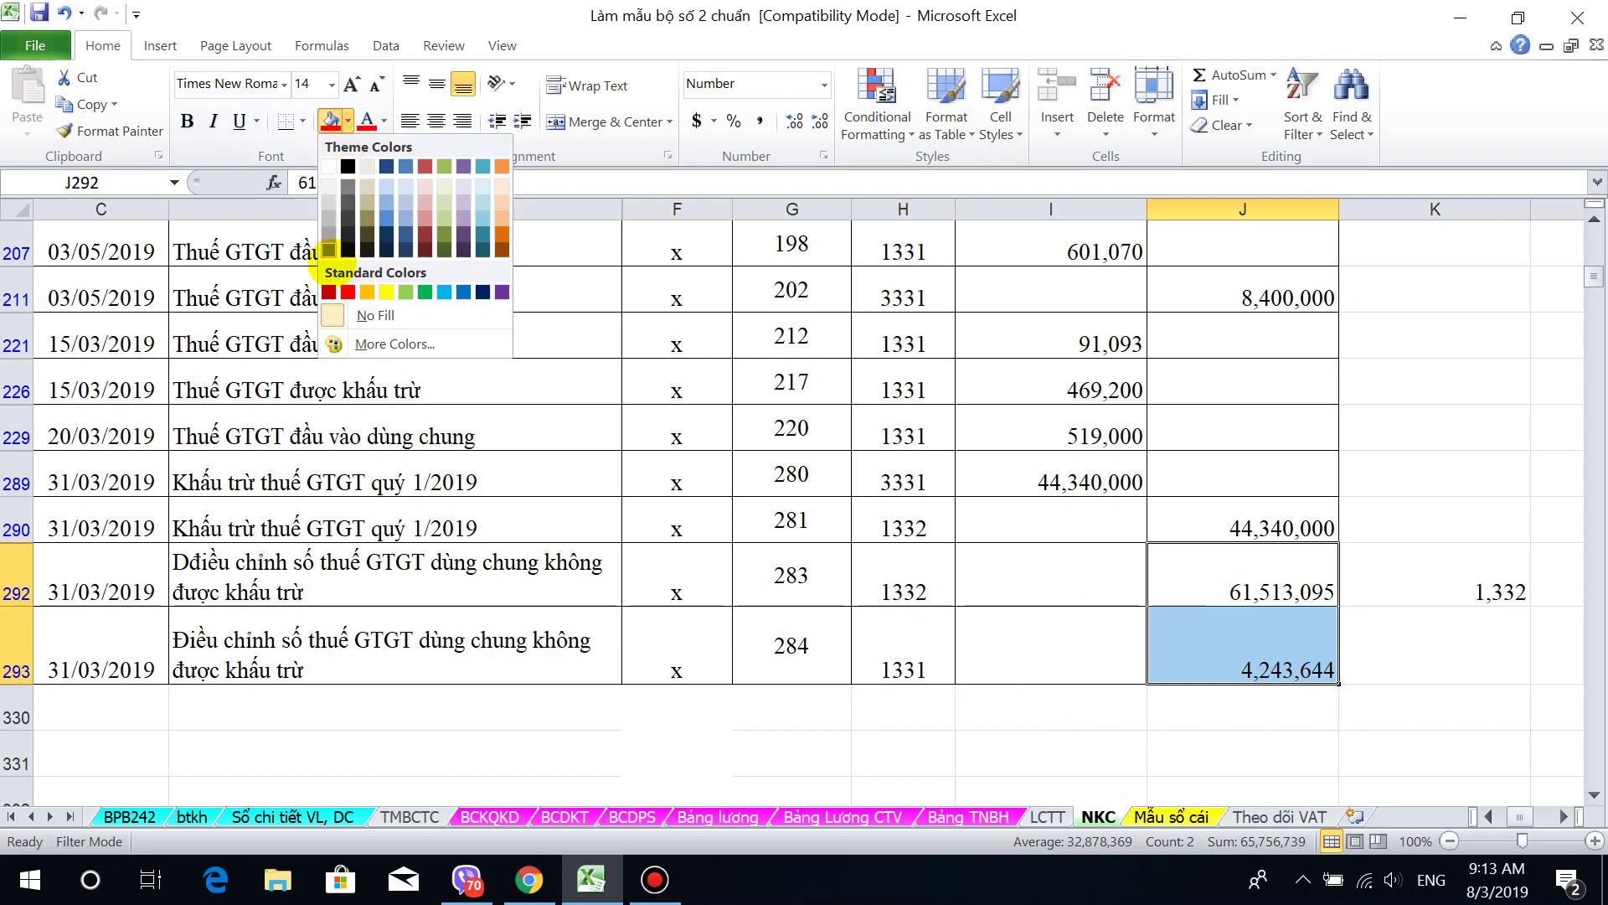
{"action": "left_click", "coordinate": [348, 292]}
Step: Remove the account number filter from the NKC journal by selecting all accounts again
{"action": "scroll", "coordinate": [776, 373], "scroll_direction": "up", "scroll_amount": 2}
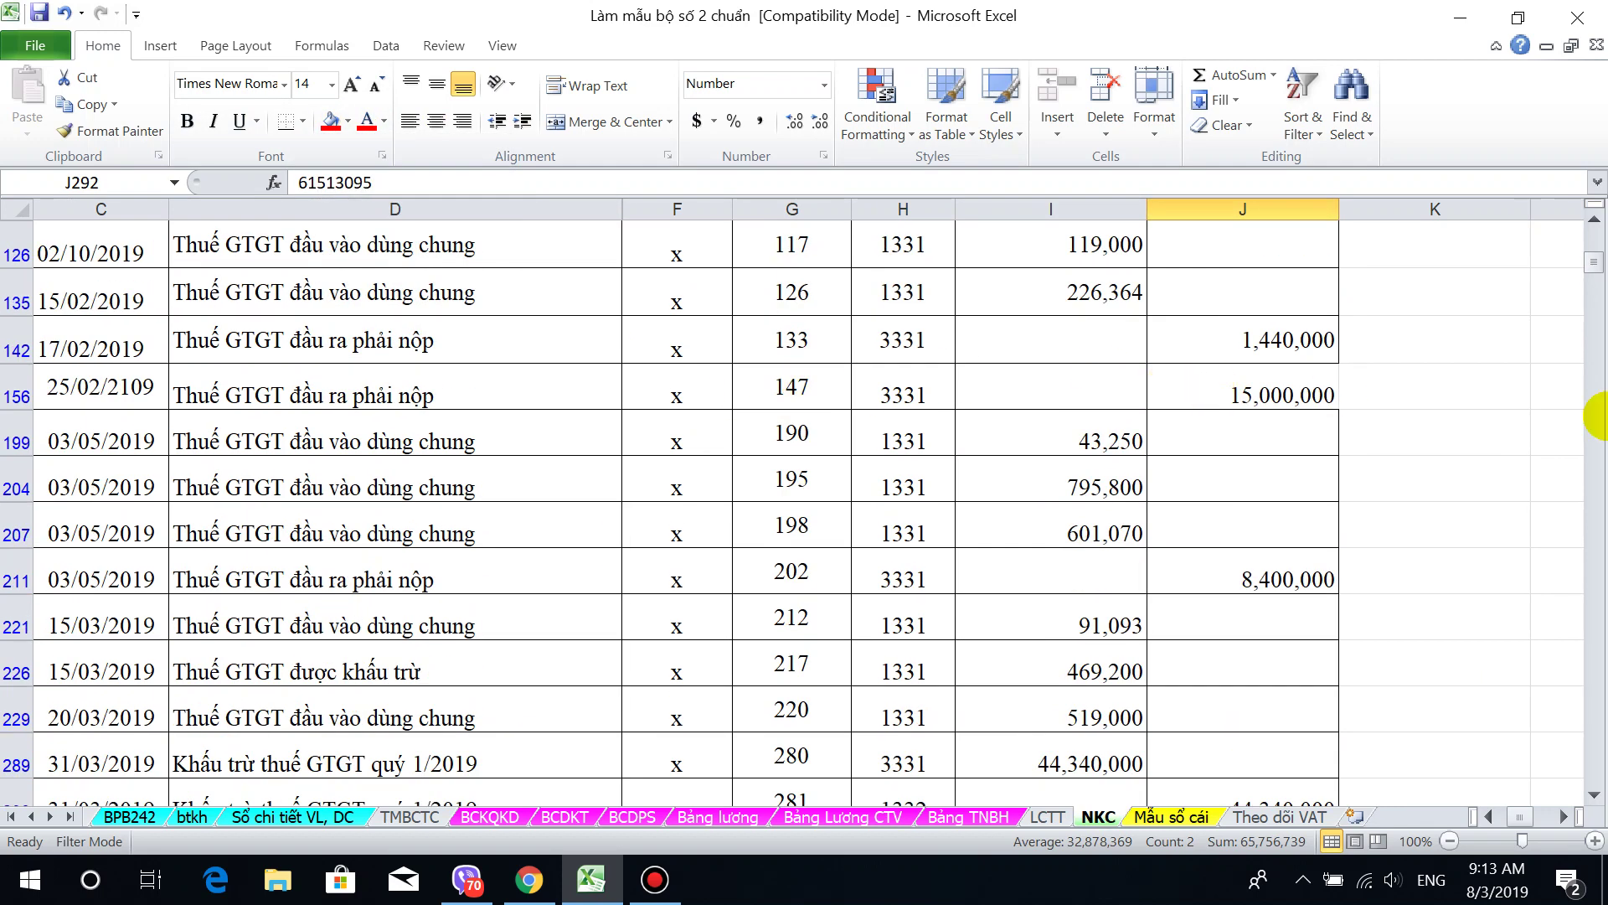
{"action": "left_click_drag", "start_coordinate": [1594, 262], "coordinate": [1591, 243]}
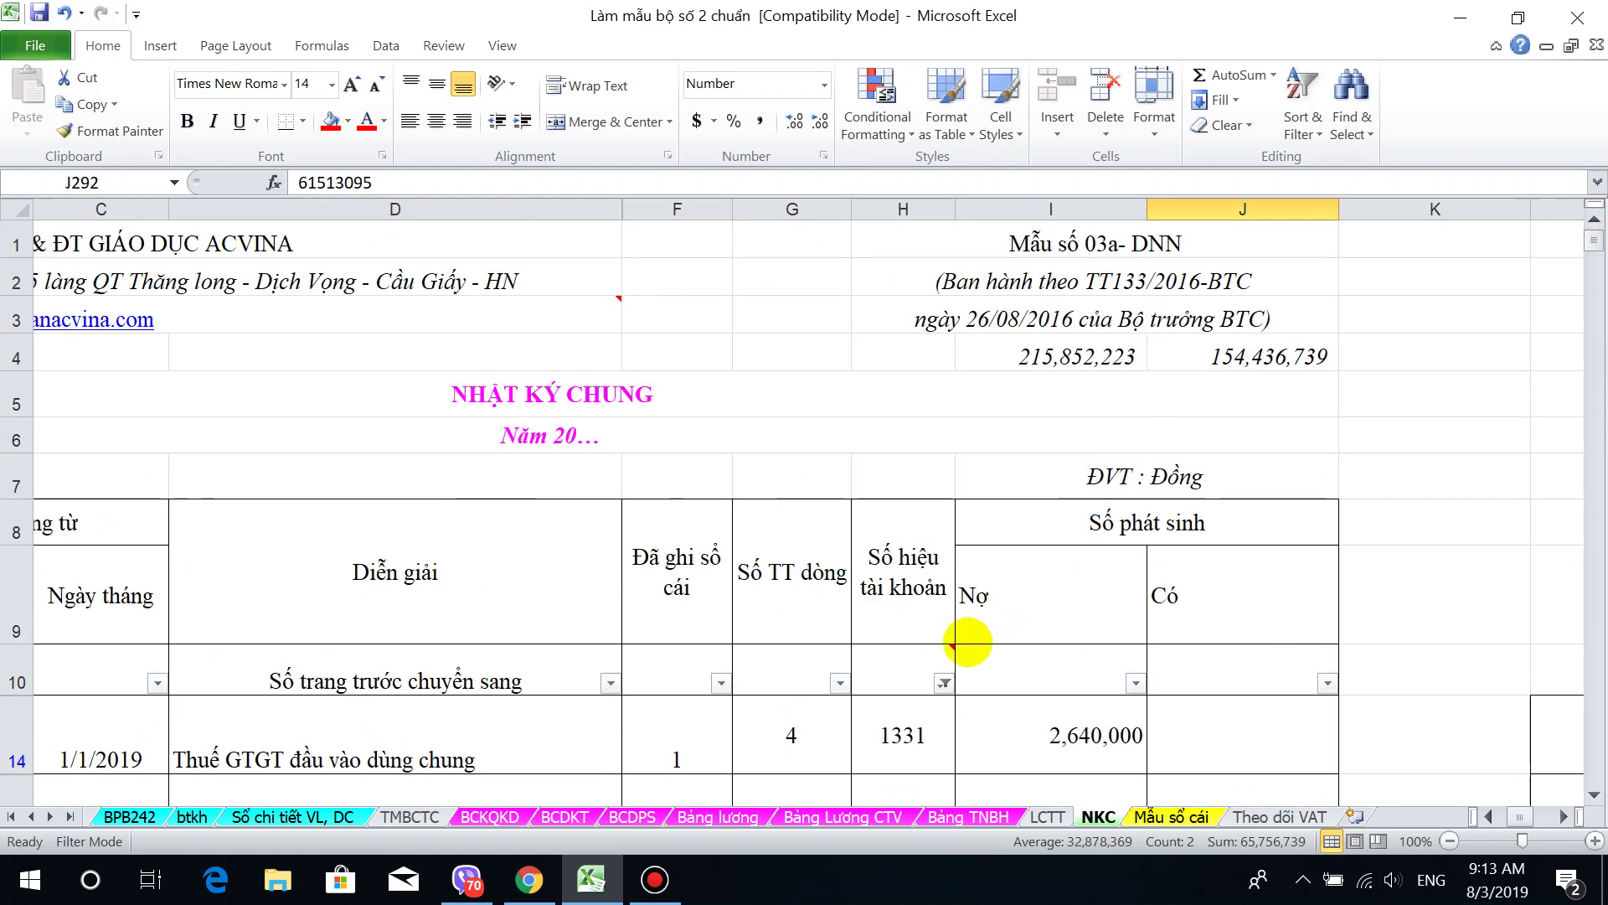
{"action": "left_click", "coordinate": [944, 682]}
{"action": "left_click", "coordinate": [685, 512]}
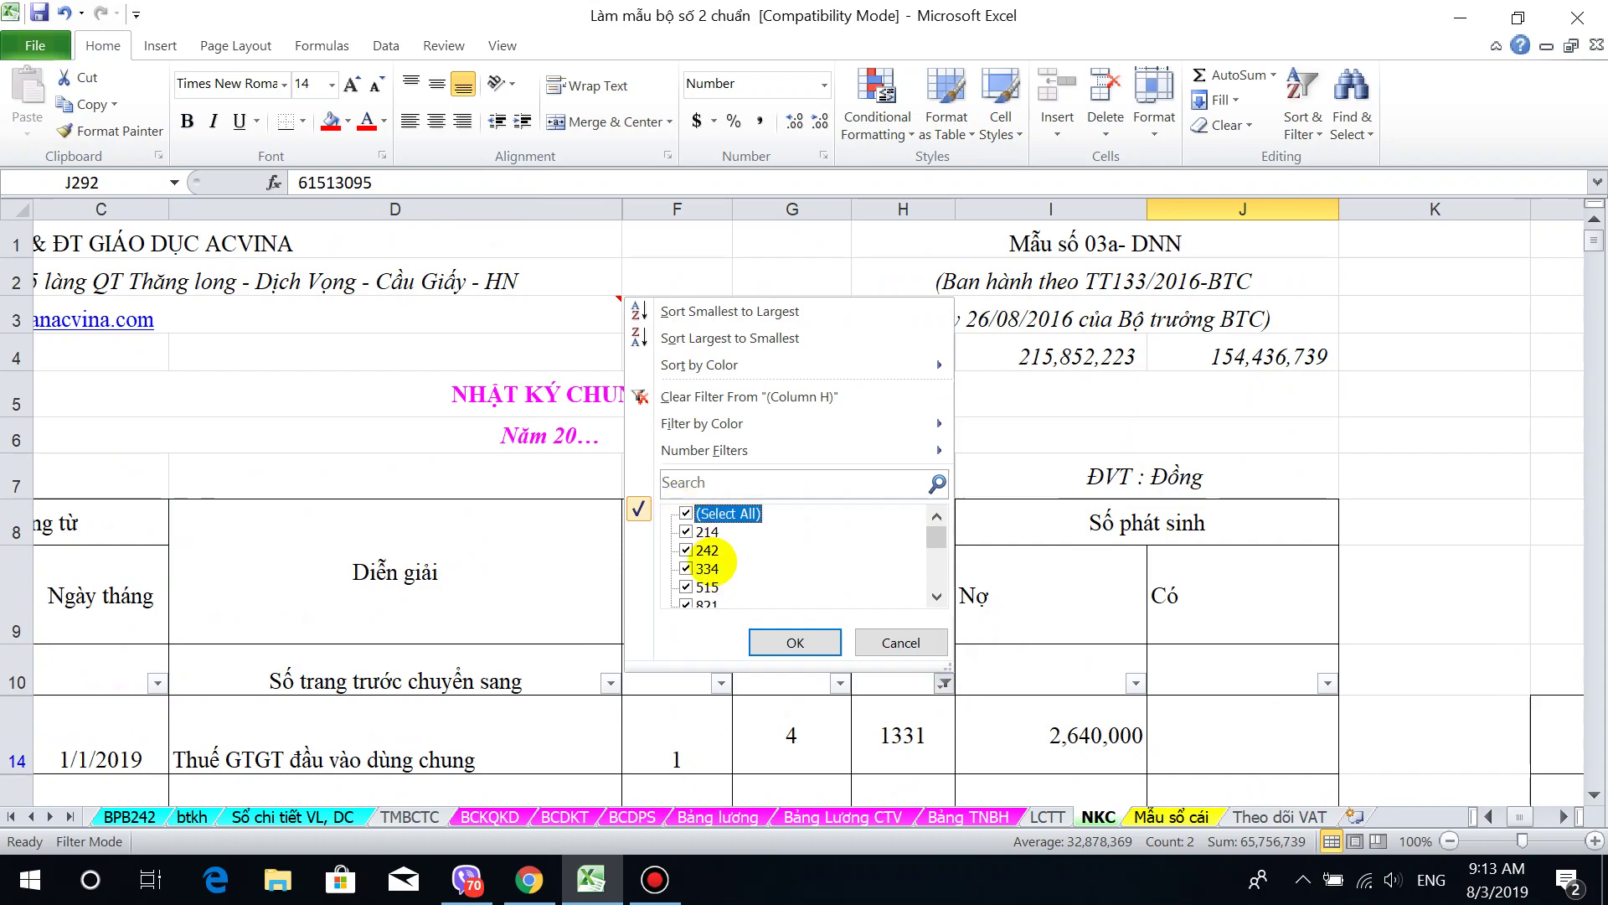
{"action": "left_click", "coordinate": [771, 641]}
Step: Examine the non-deductible shared VAT adjustment in NKC rows 291 to 293, from the 6422 debit to the 1332 and 1331 credits
{"action": "scroll", "coordinate": [912, 670], "scroll_direction": "down", "scroll_amount": 20}
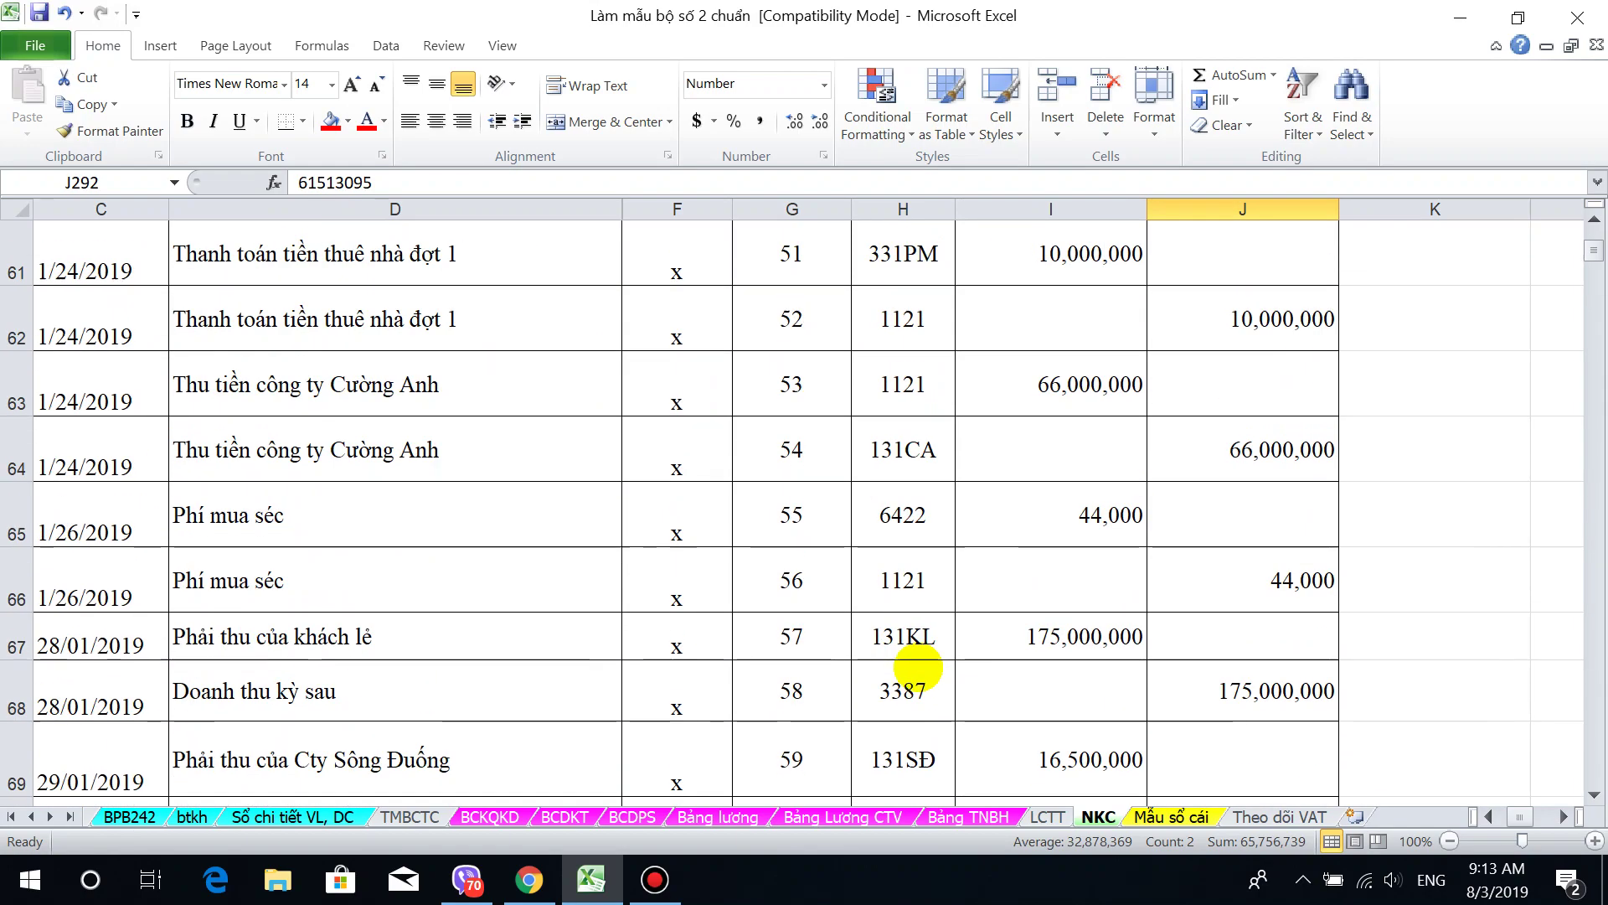
{"action": "scroll", "coordinate": [1078, 662], "scroll_direction": "down", "scroll_amount": 20}
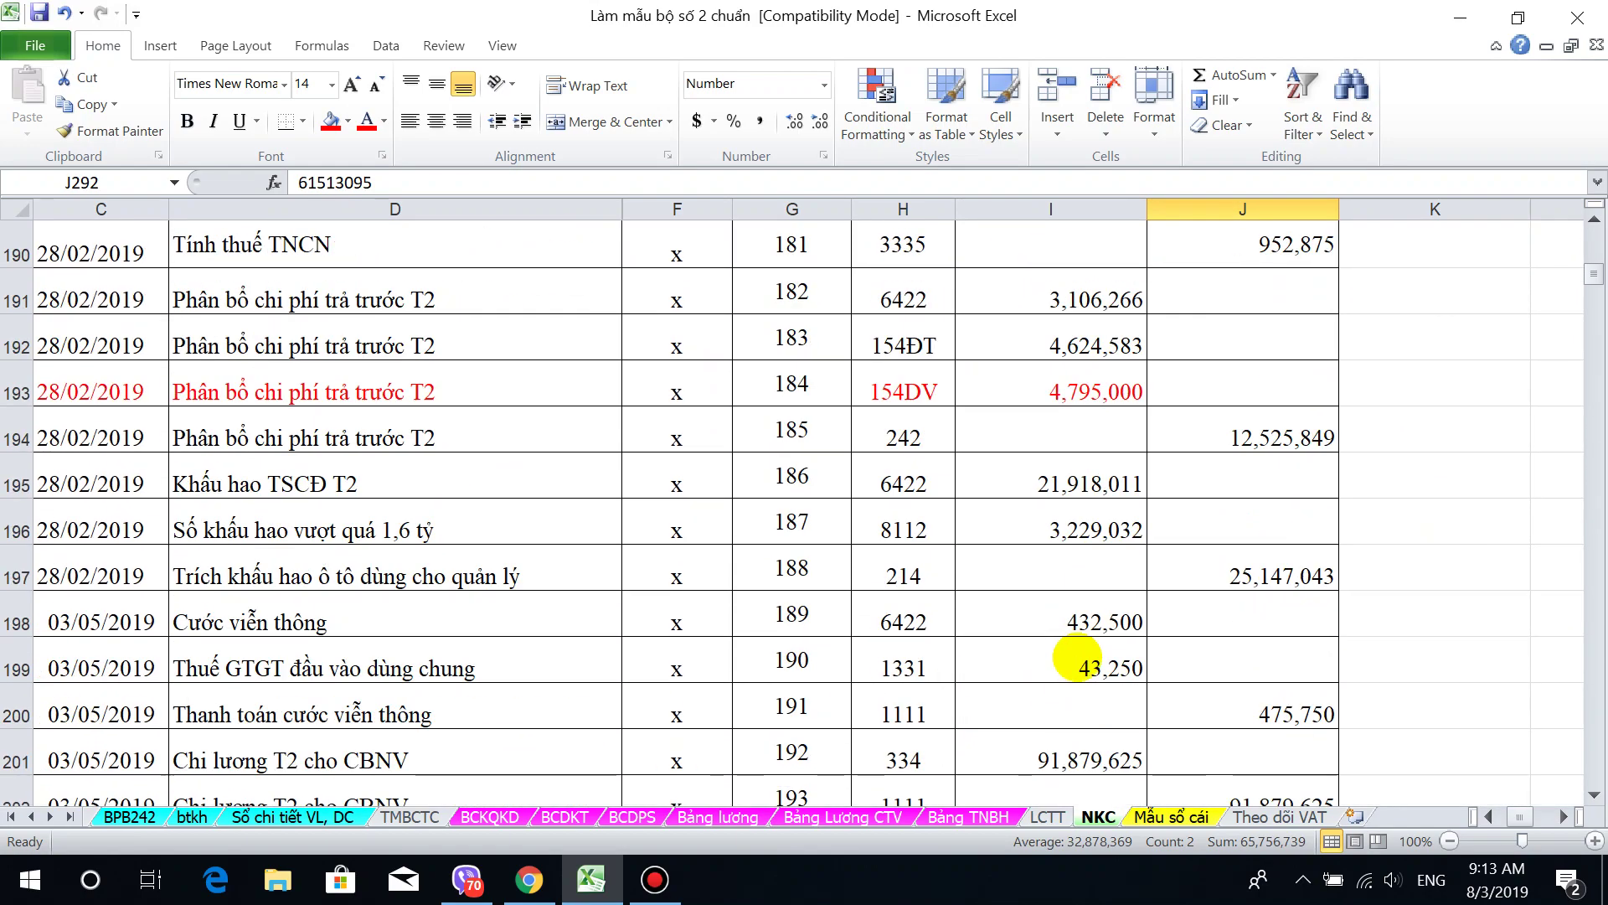
{"action": "scroll", "coordinate": [1080, 664], "scroll_direction": "down", "scroll_amount": 6}
{"action": "scroll", "coordinate": [1080, 666], "scroll_direction": "up", "scroll_amount": 3}
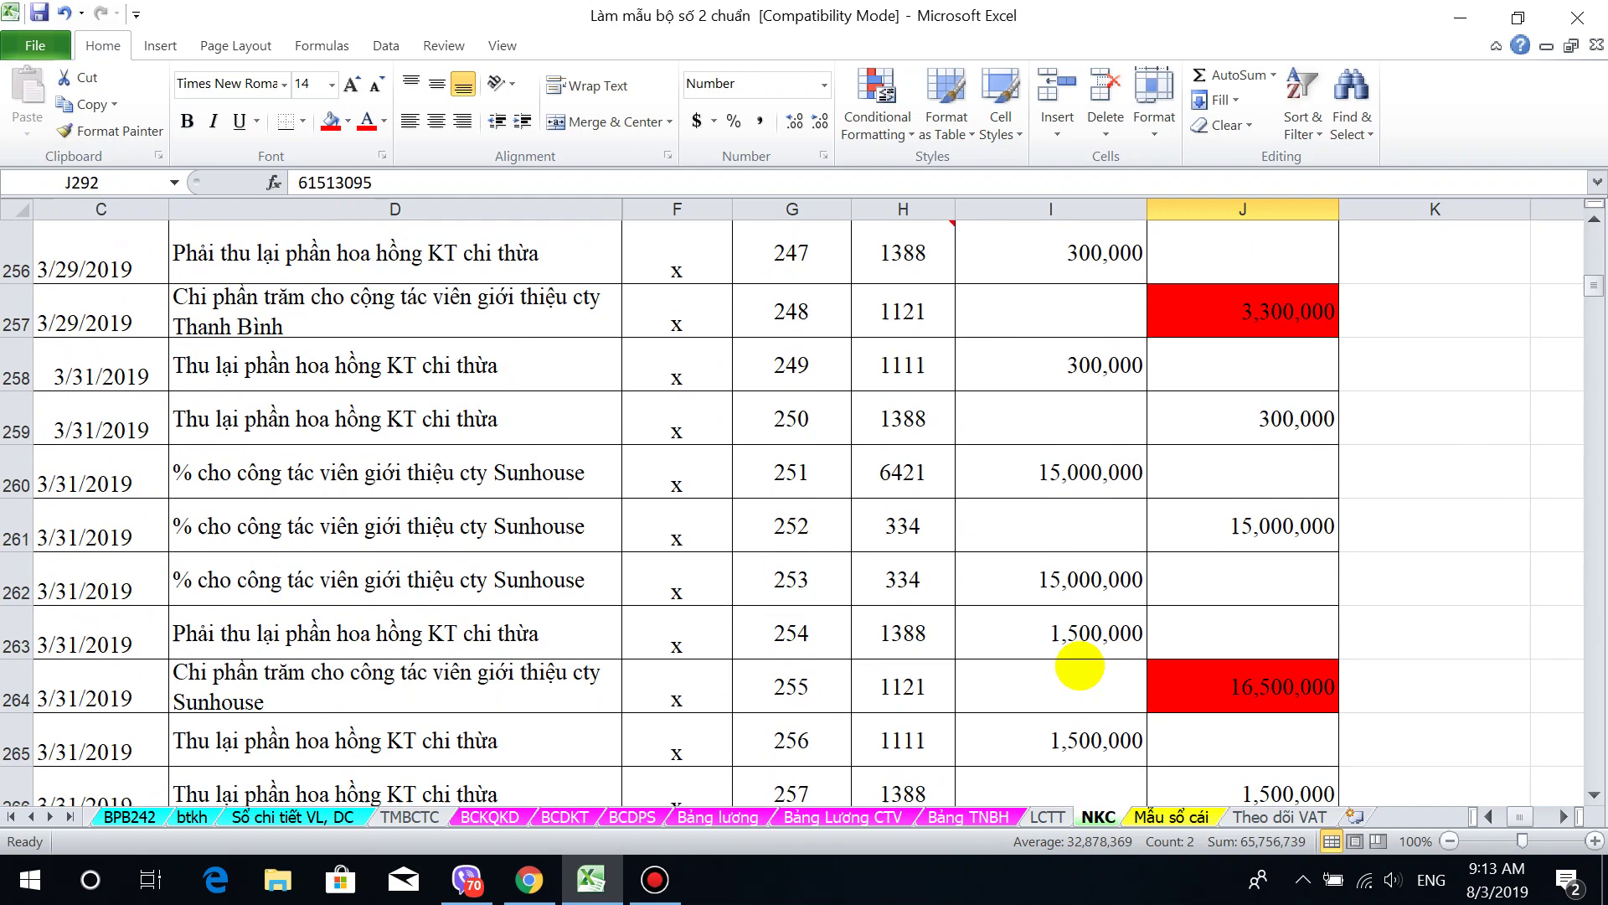
{"action": "scroll", "coordinate": [1080, 666], "scroll_direction": "down", "scroll_amount": 20}
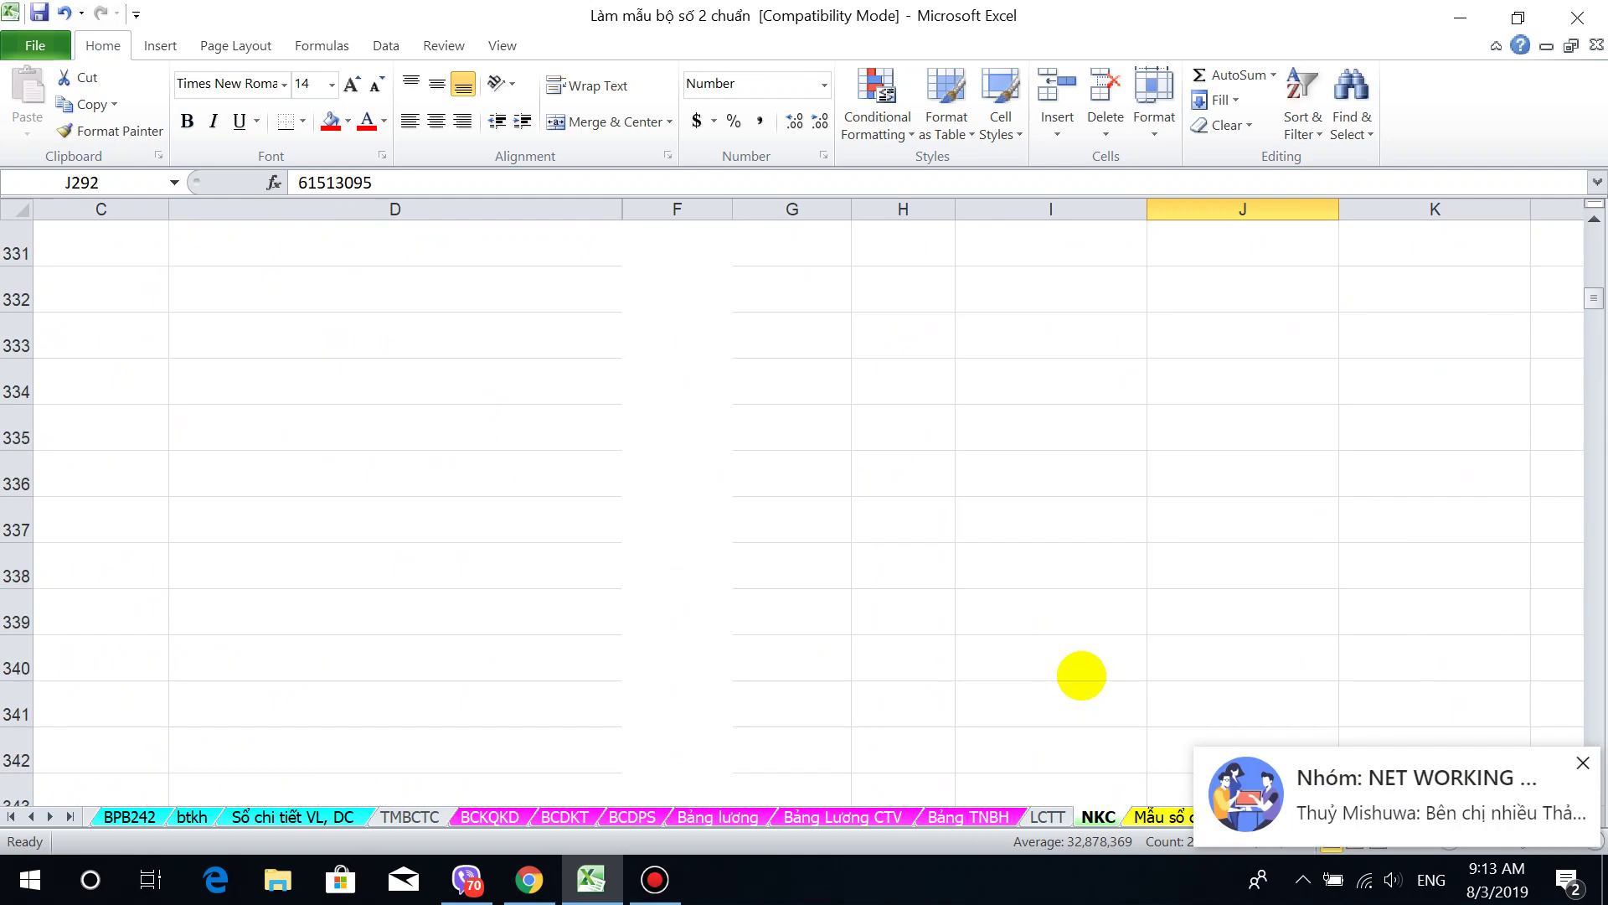
{"action": "scroll", "coordinate": [1081, 675], "scroll_direction": "up", "scroll_amount": 13}
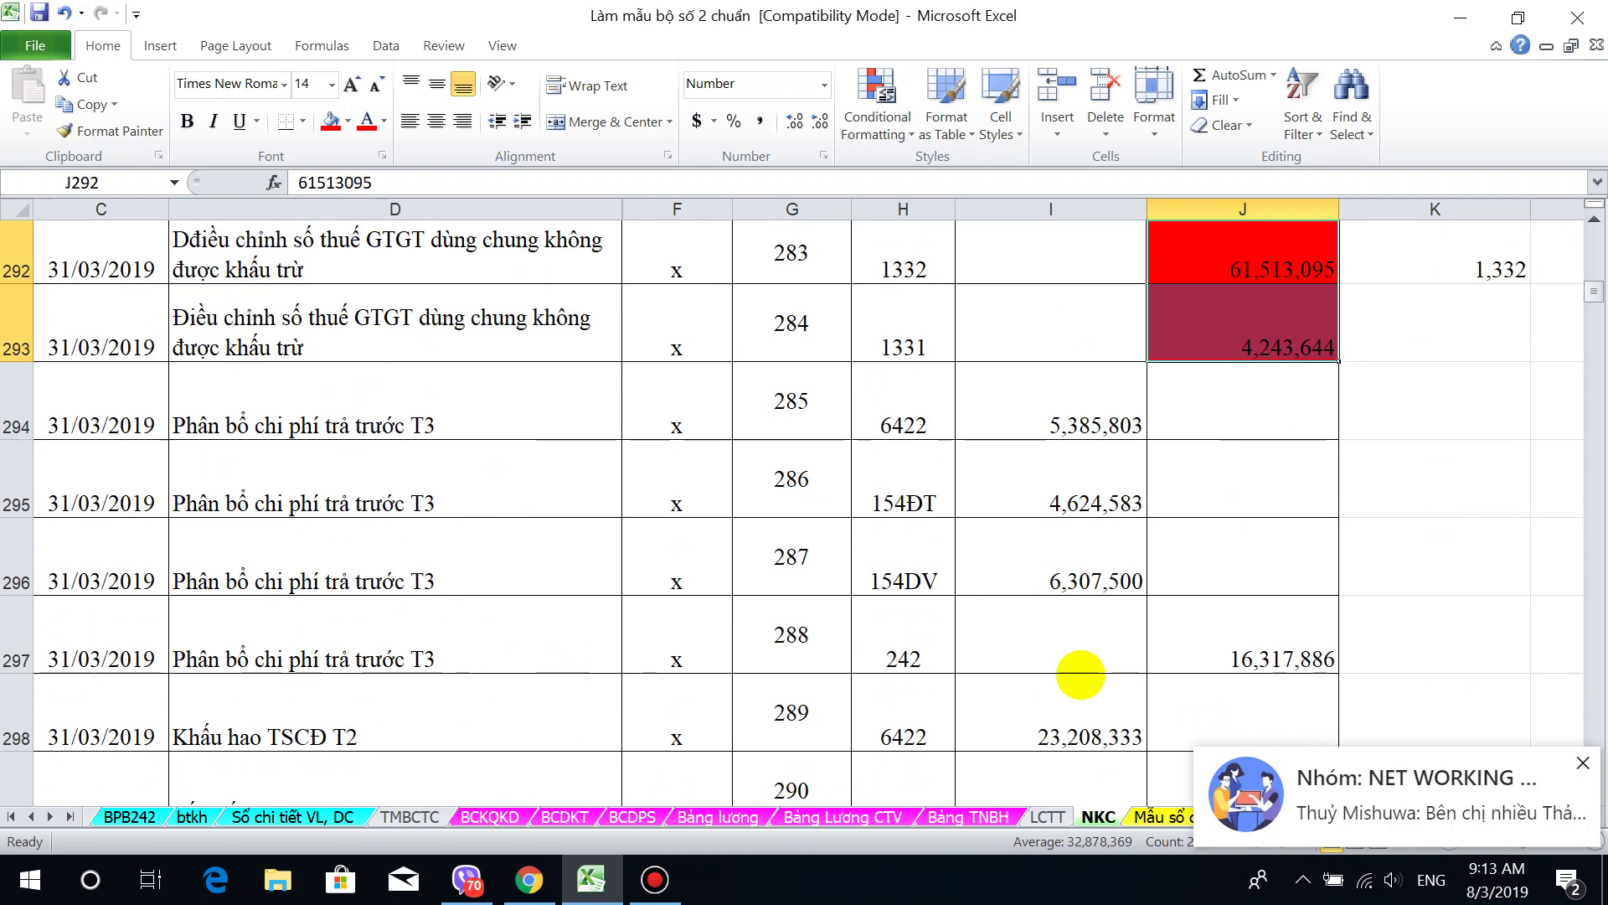
{"action": "scroll", "coordinate": [1080, 675], "scroll_direction": "up", "scroll_amount": 1}
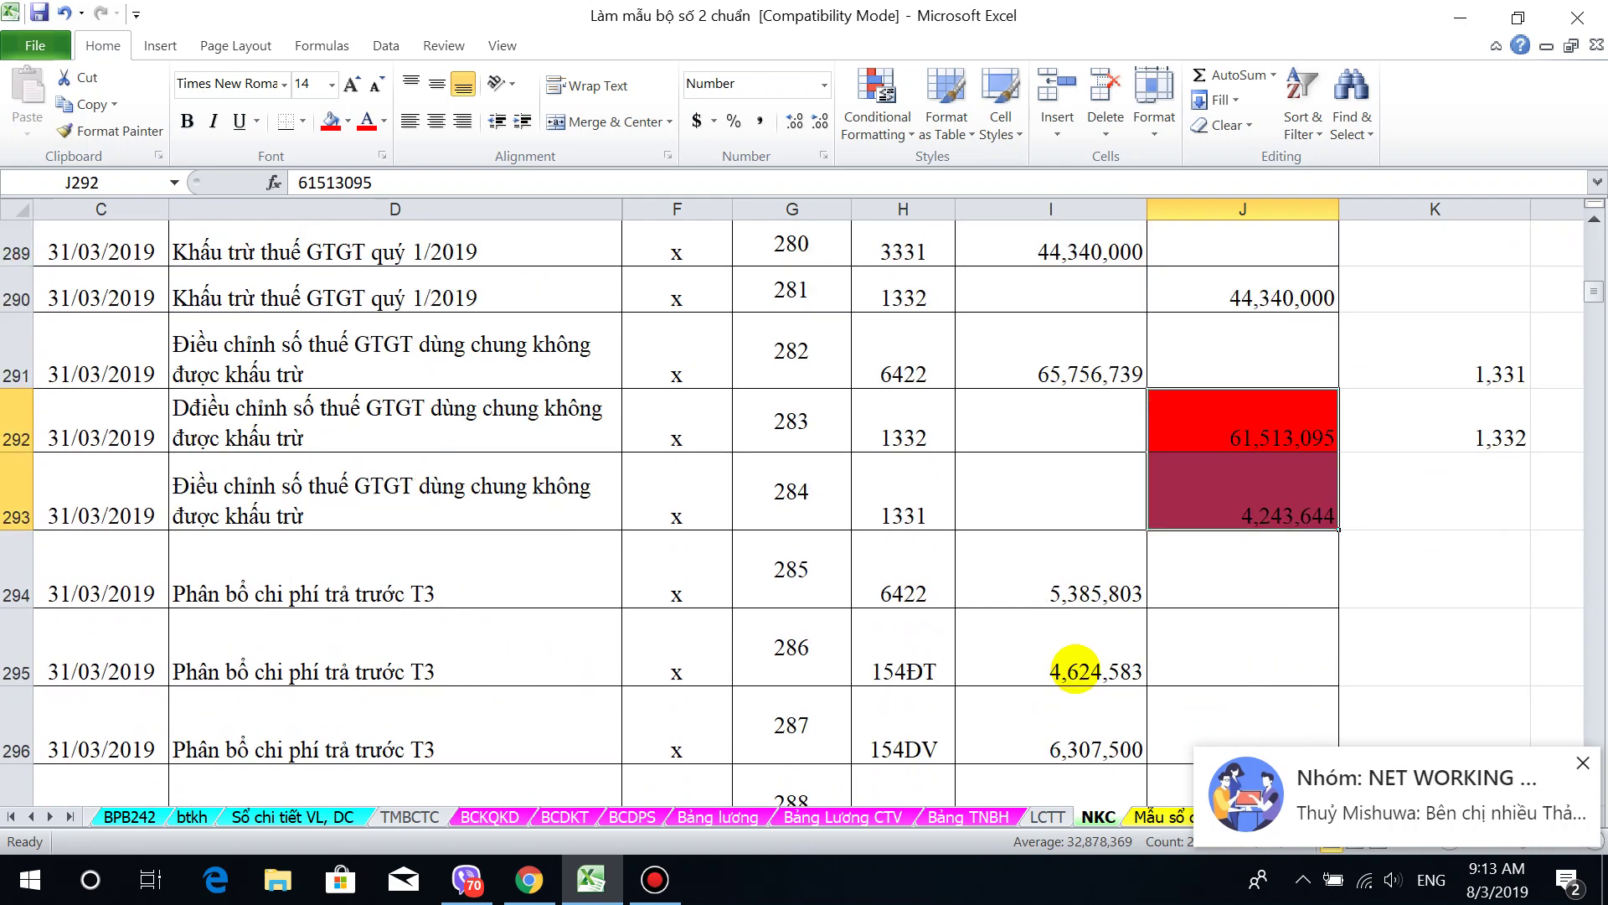
{"action": "left_click_drag", "start_coordinate": [926, 368], "coordinate": [1097, 356]}
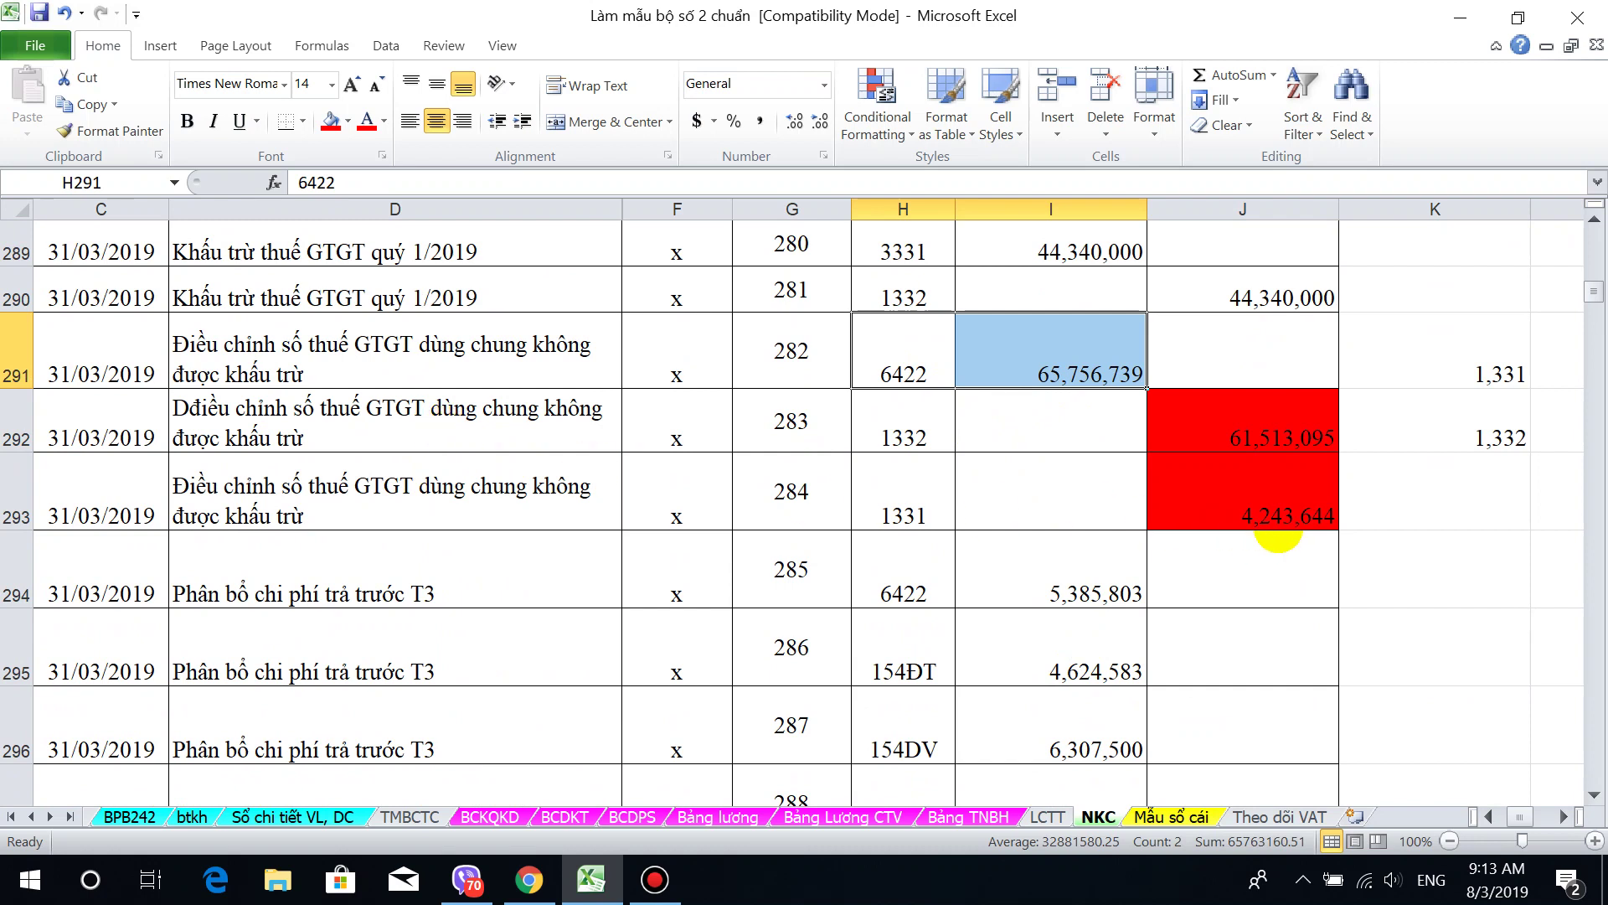
{"action": "left_click_drag", "start_coordinate": [1259, 437], "coordinate": [1270, 514]}
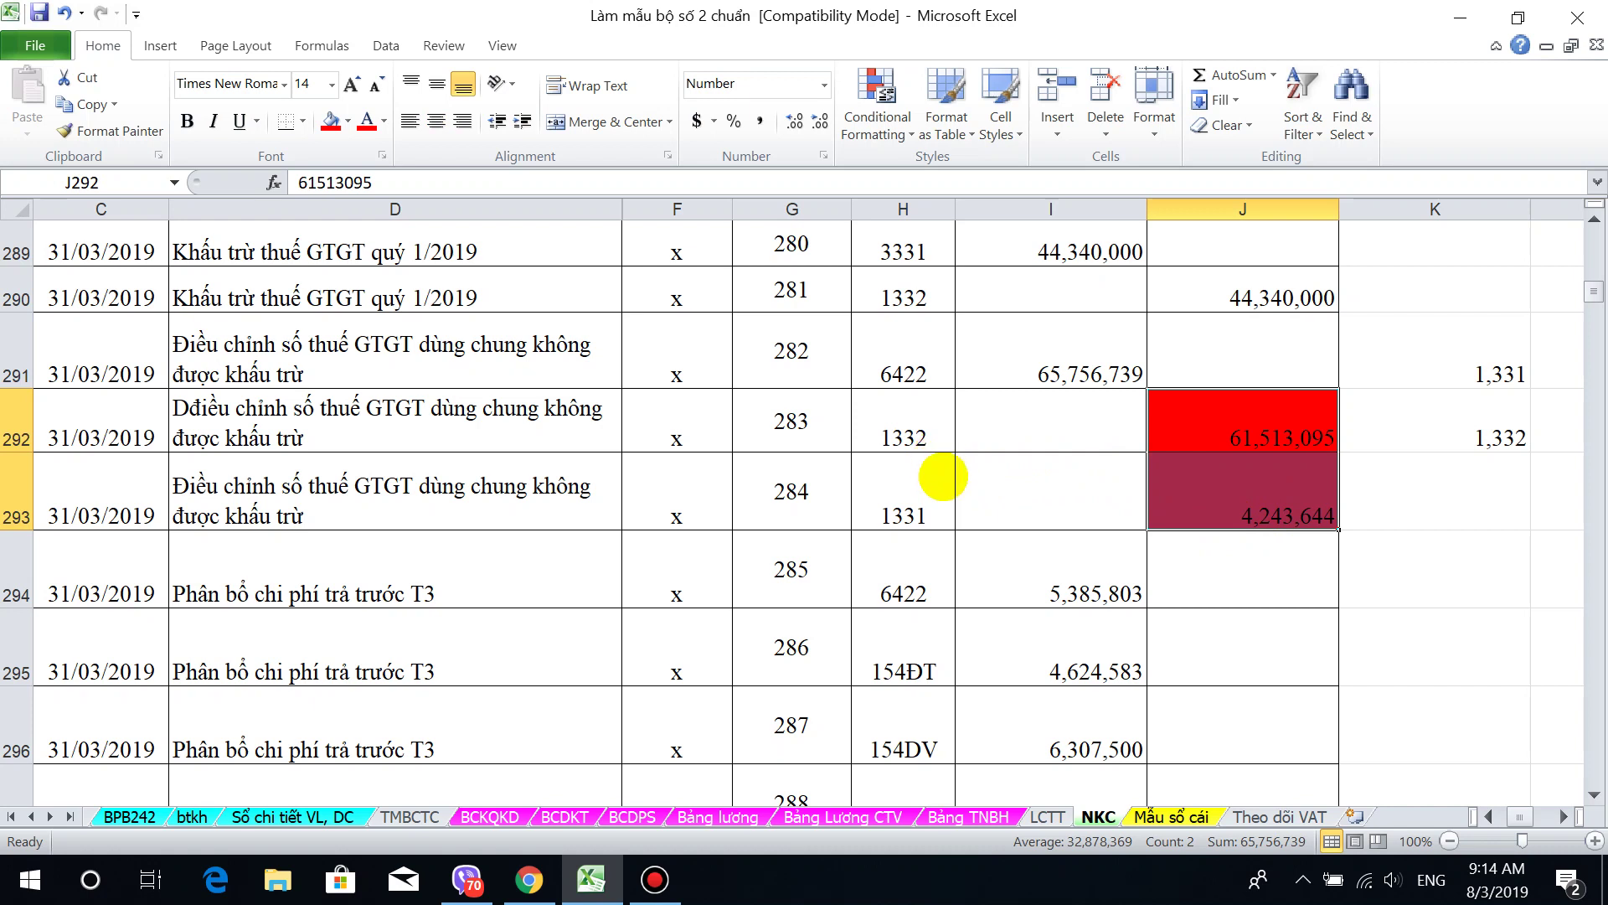
{"action": "left_click", "coordinate": [1168, 444]}
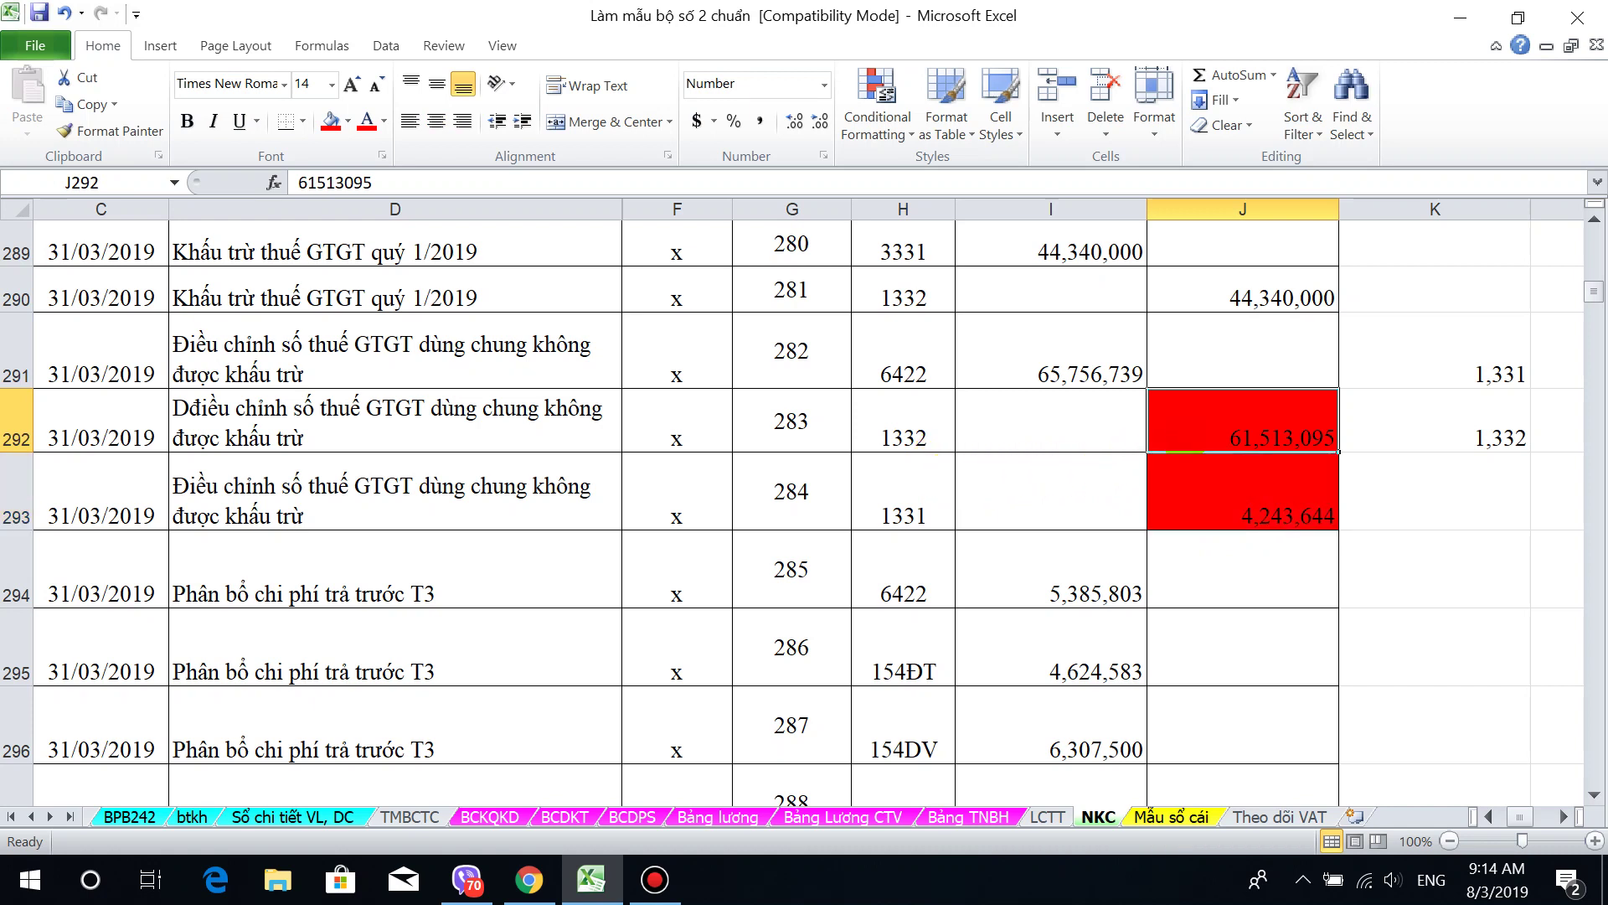
{"action": "left_click_drag", "start_coordinate": [1186, 451], "coordinate": [1199, 508]}
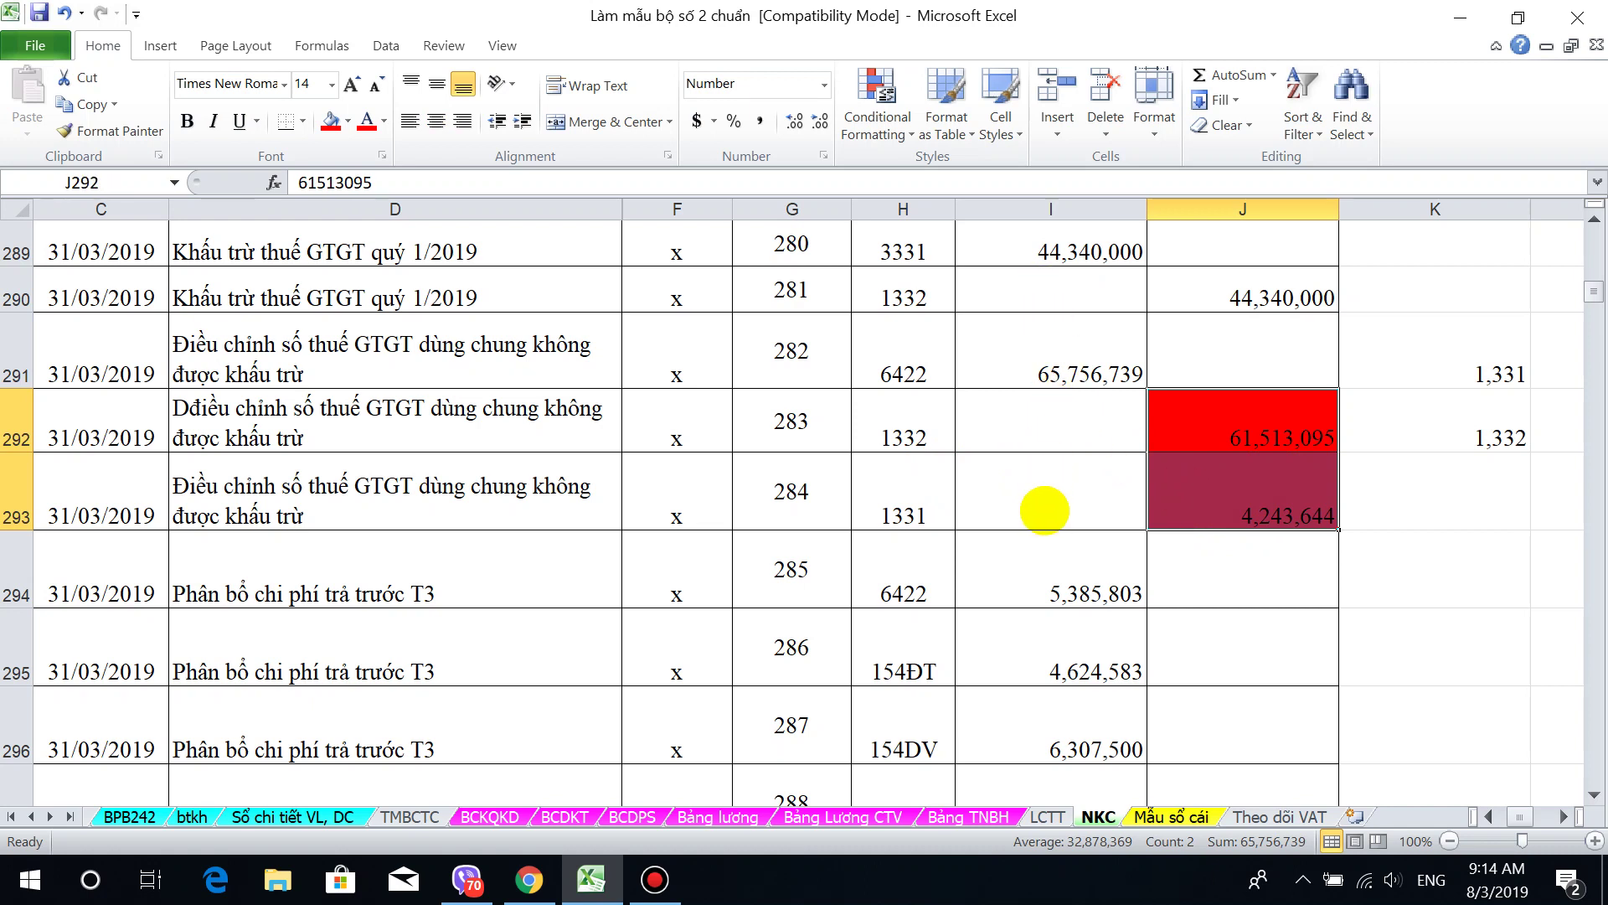
{"action": "left_click_drag", "start_coordinate": [1236, 423], "coordinate": [1247, 497]}
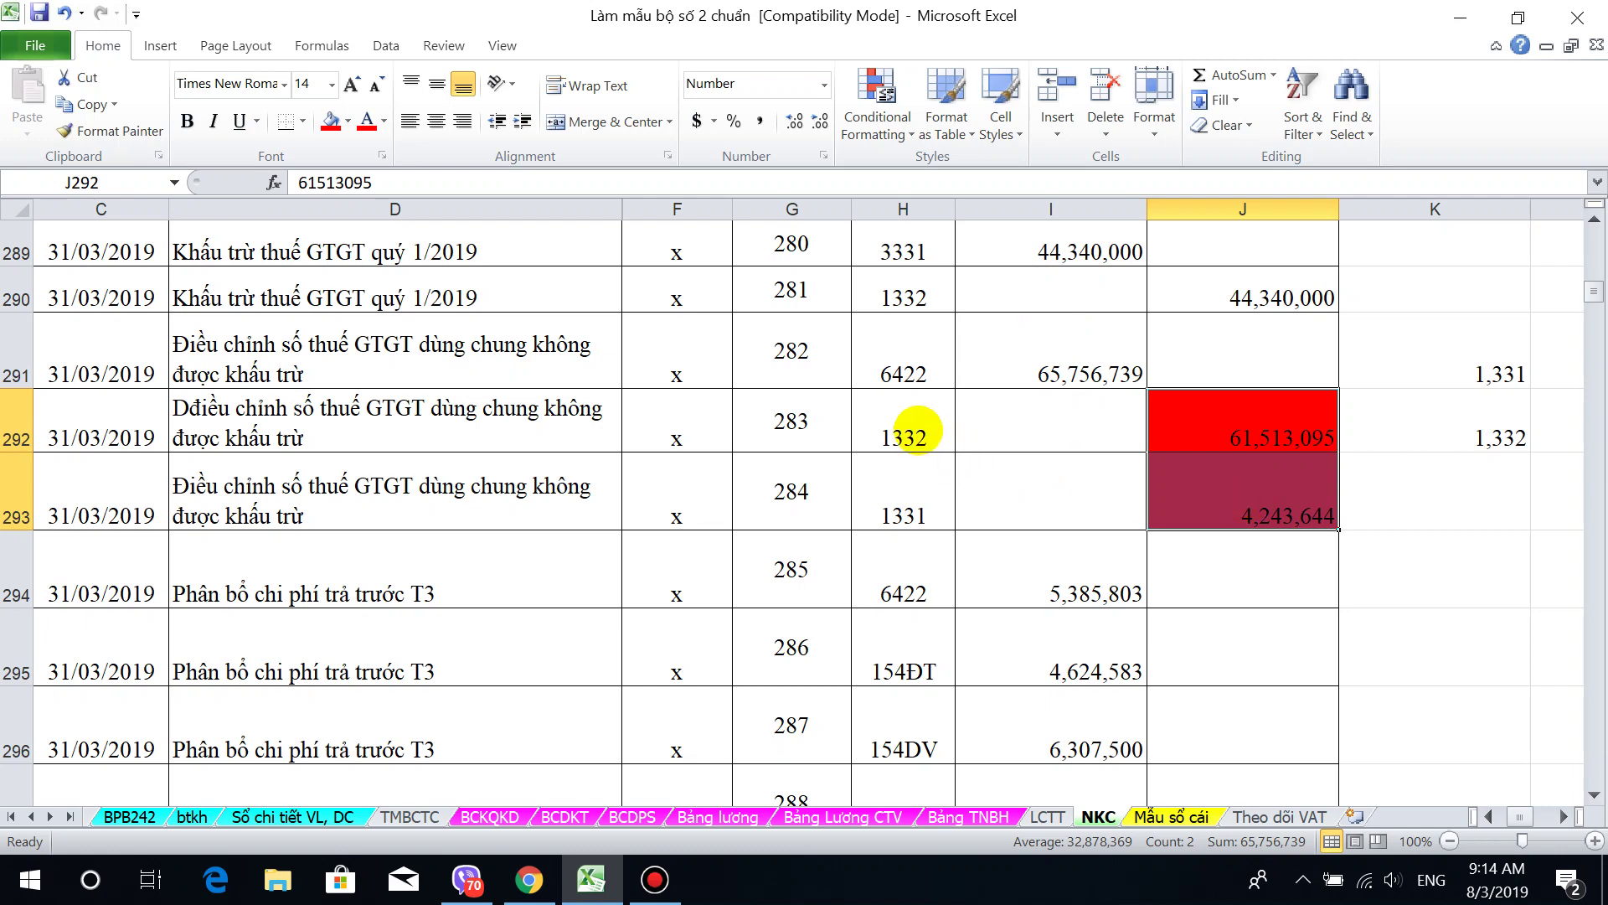
{"action": "left_click_drag", "start_coordinate": [918, 430], "coordinate": [1257, 435]}
Step: Inspect the formulas in Theo dõi VAT for the non-deductible VAT in J4, the allocated VAT in H4 and H6, and the deductible total in I4
{"action": "left_click", "coordinate": [1275, 817]}
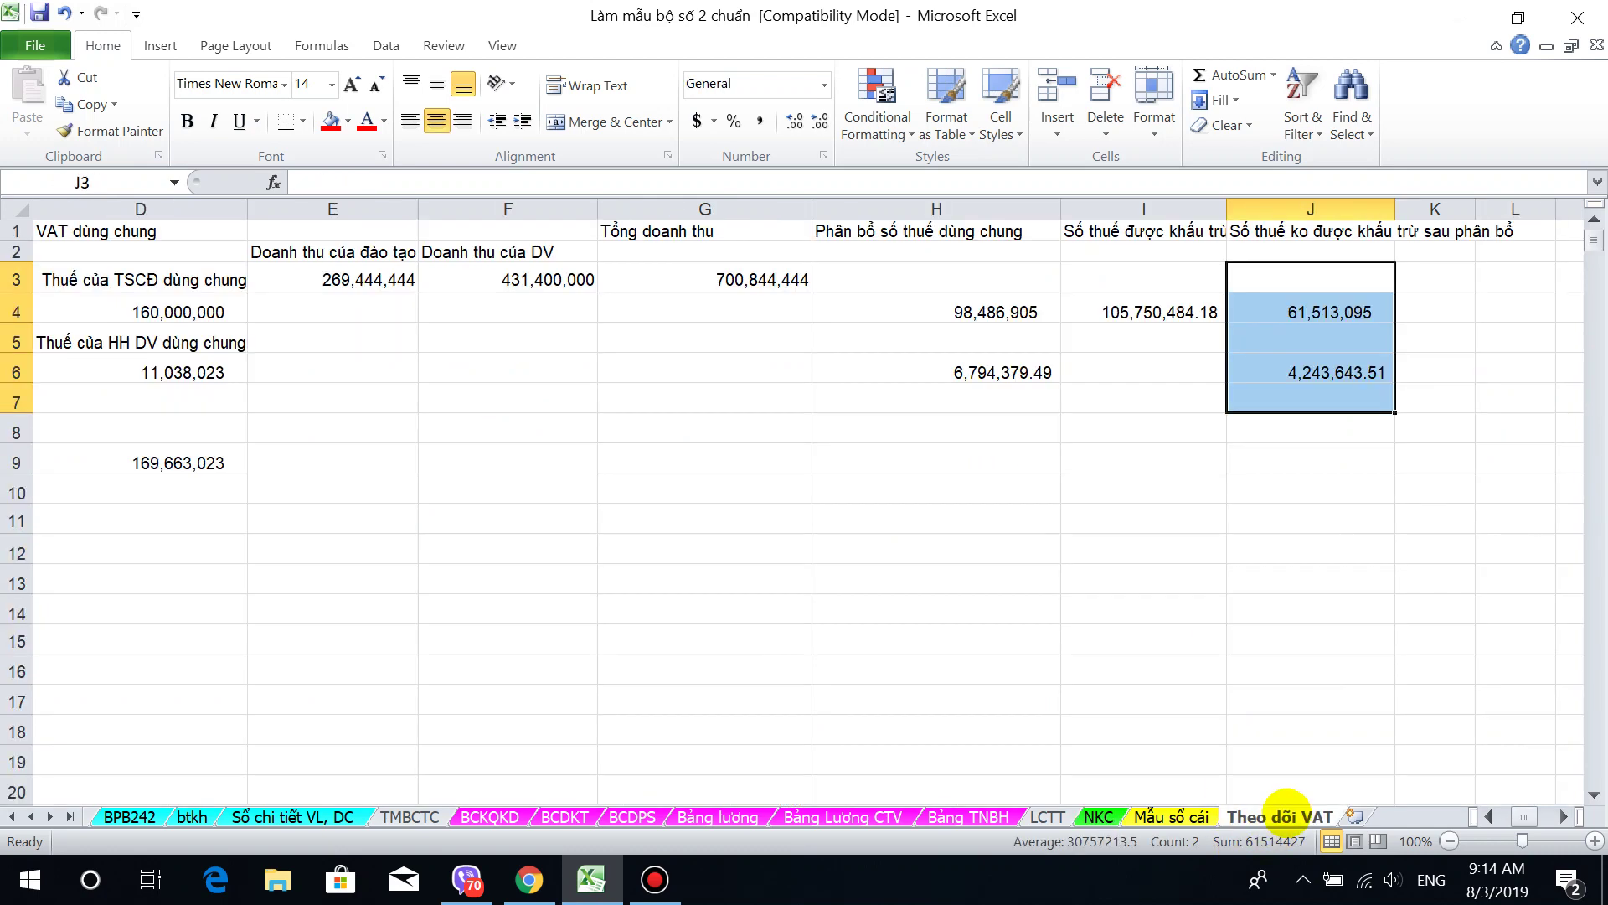
{"action": "left_click", "coordinate": [1294, 318]}
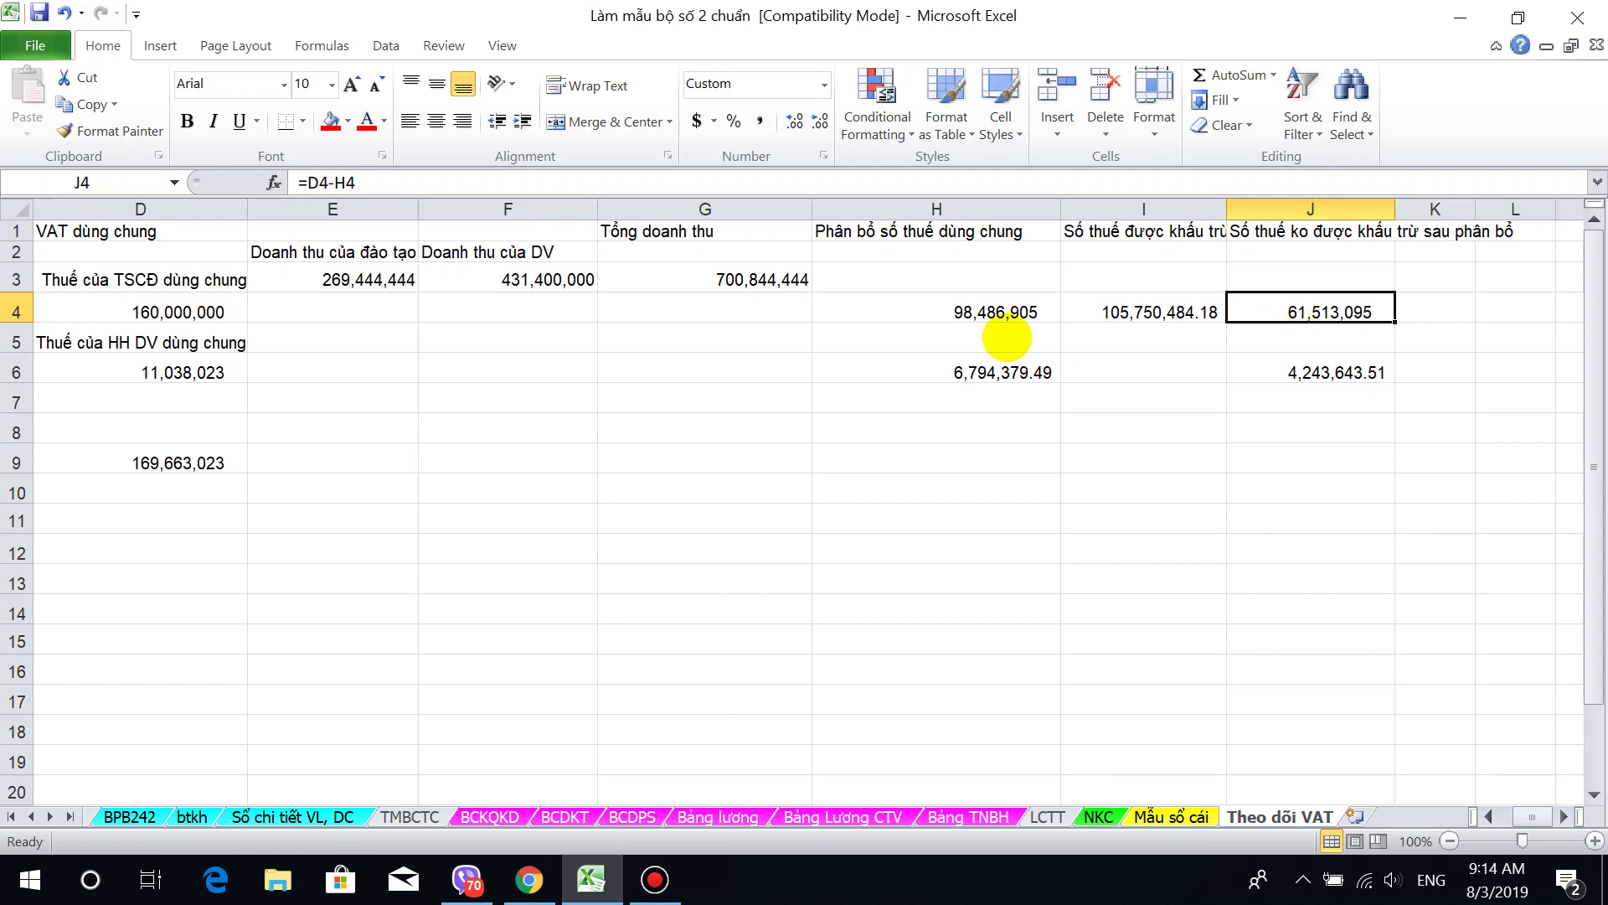
{"action": "left_click", "coordinate": [970, 315]}
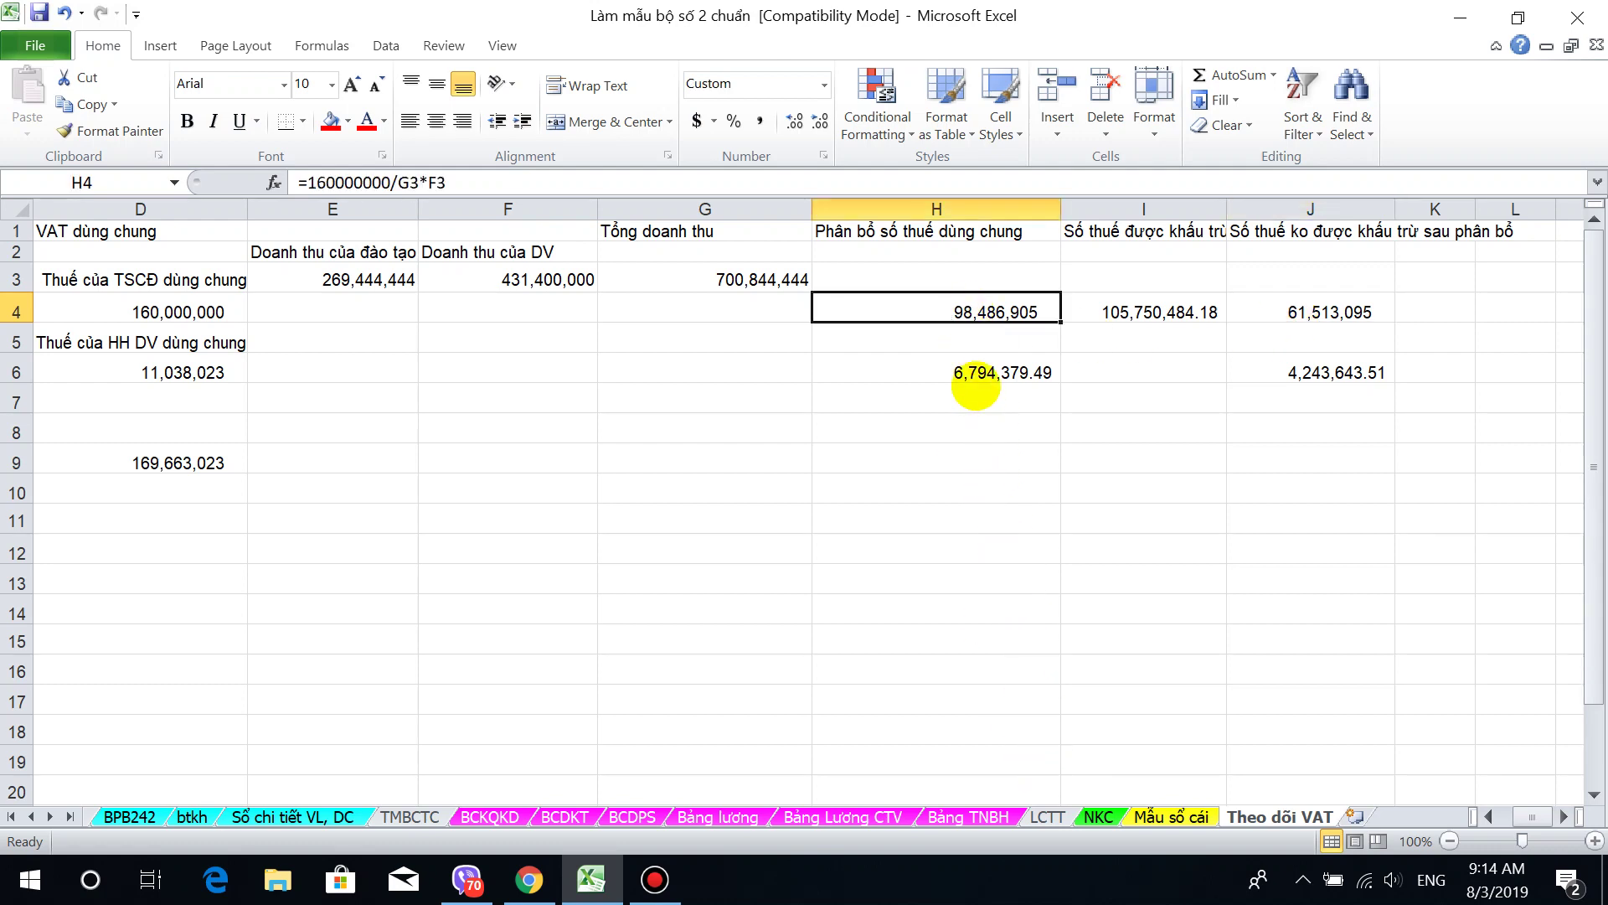
{"action": "left_click", "coordinate": [974, 375]}
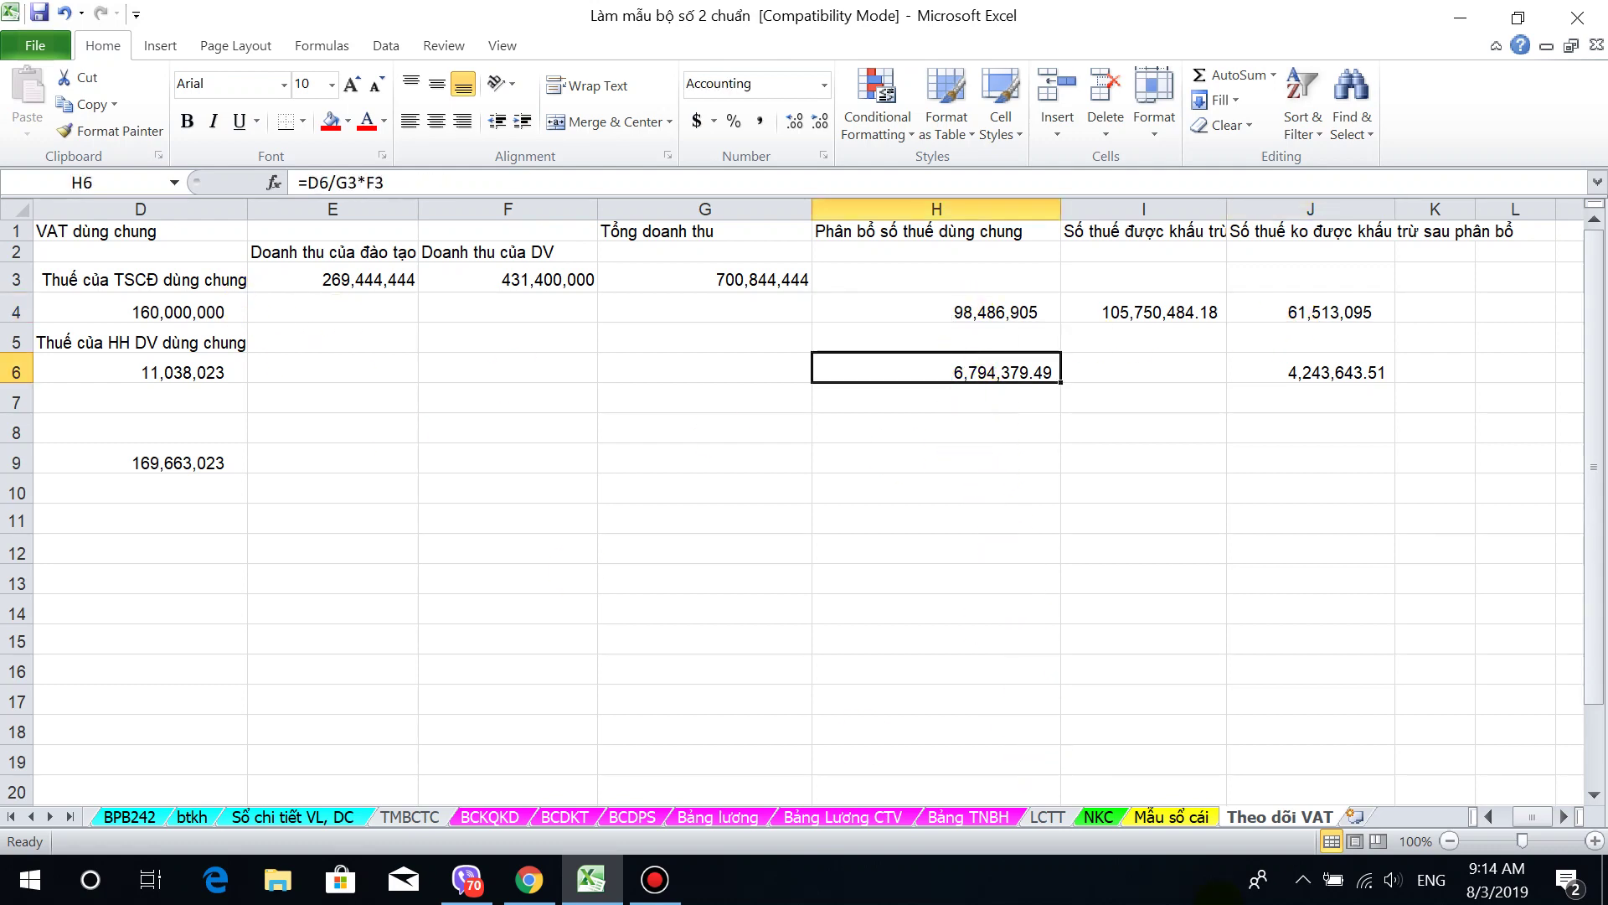
{"action": "left_click", "coordinate": [1170, 315]}
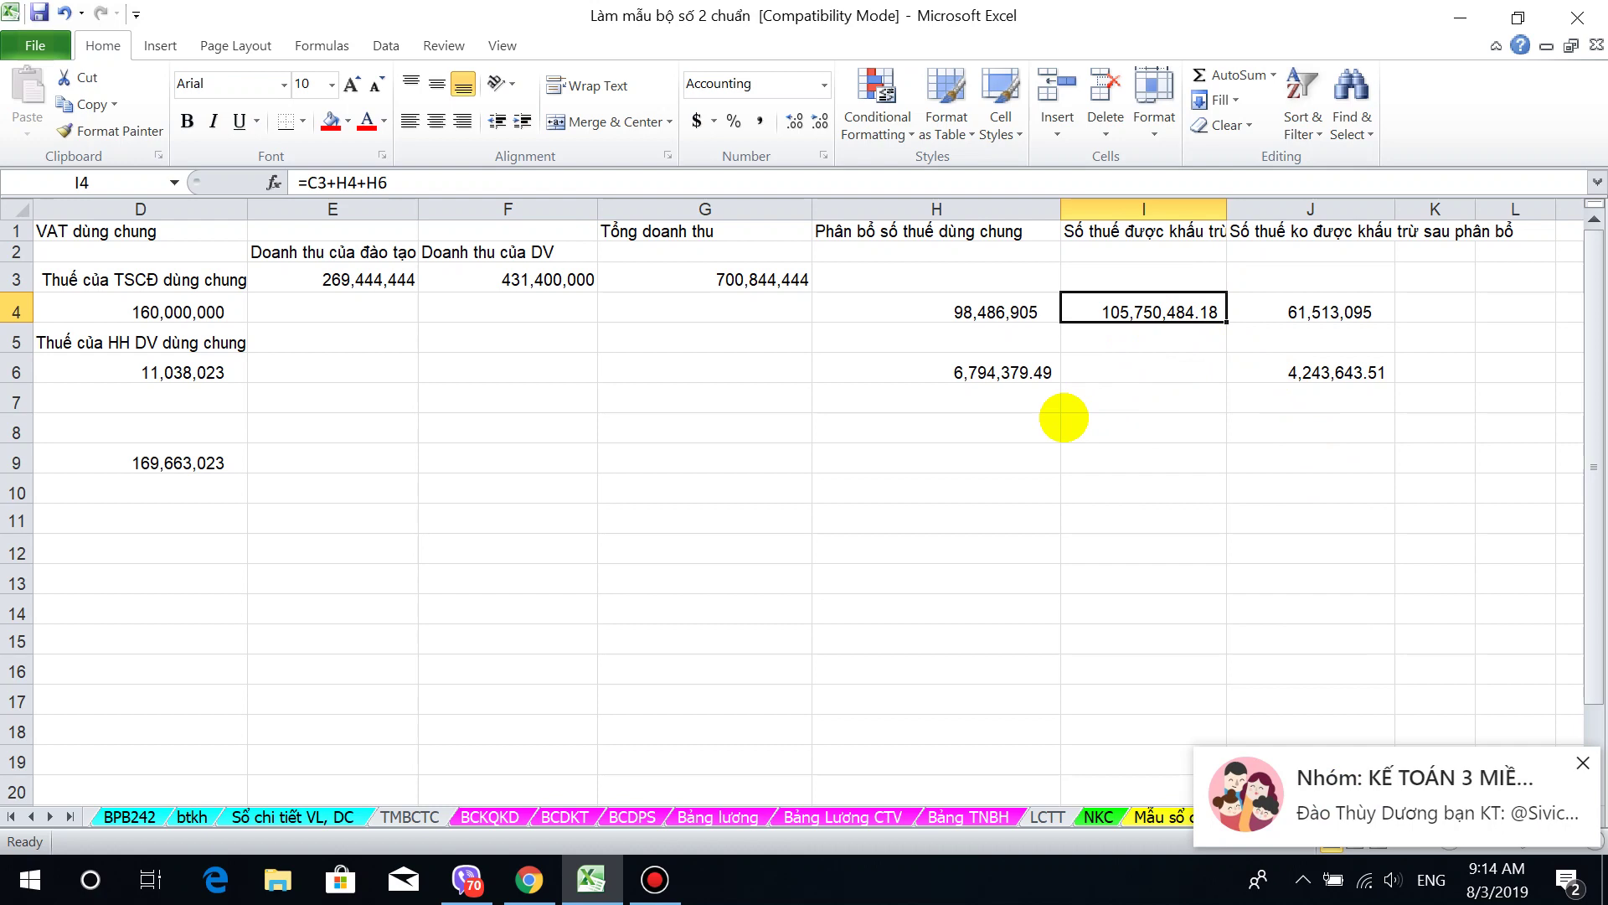
Step: Inspect the shared VAT entries in D4 and D6 of Theo dõi VAT alongside the total input VAT in A21
{"action": "left_click", "coordinate": [186, 312]}
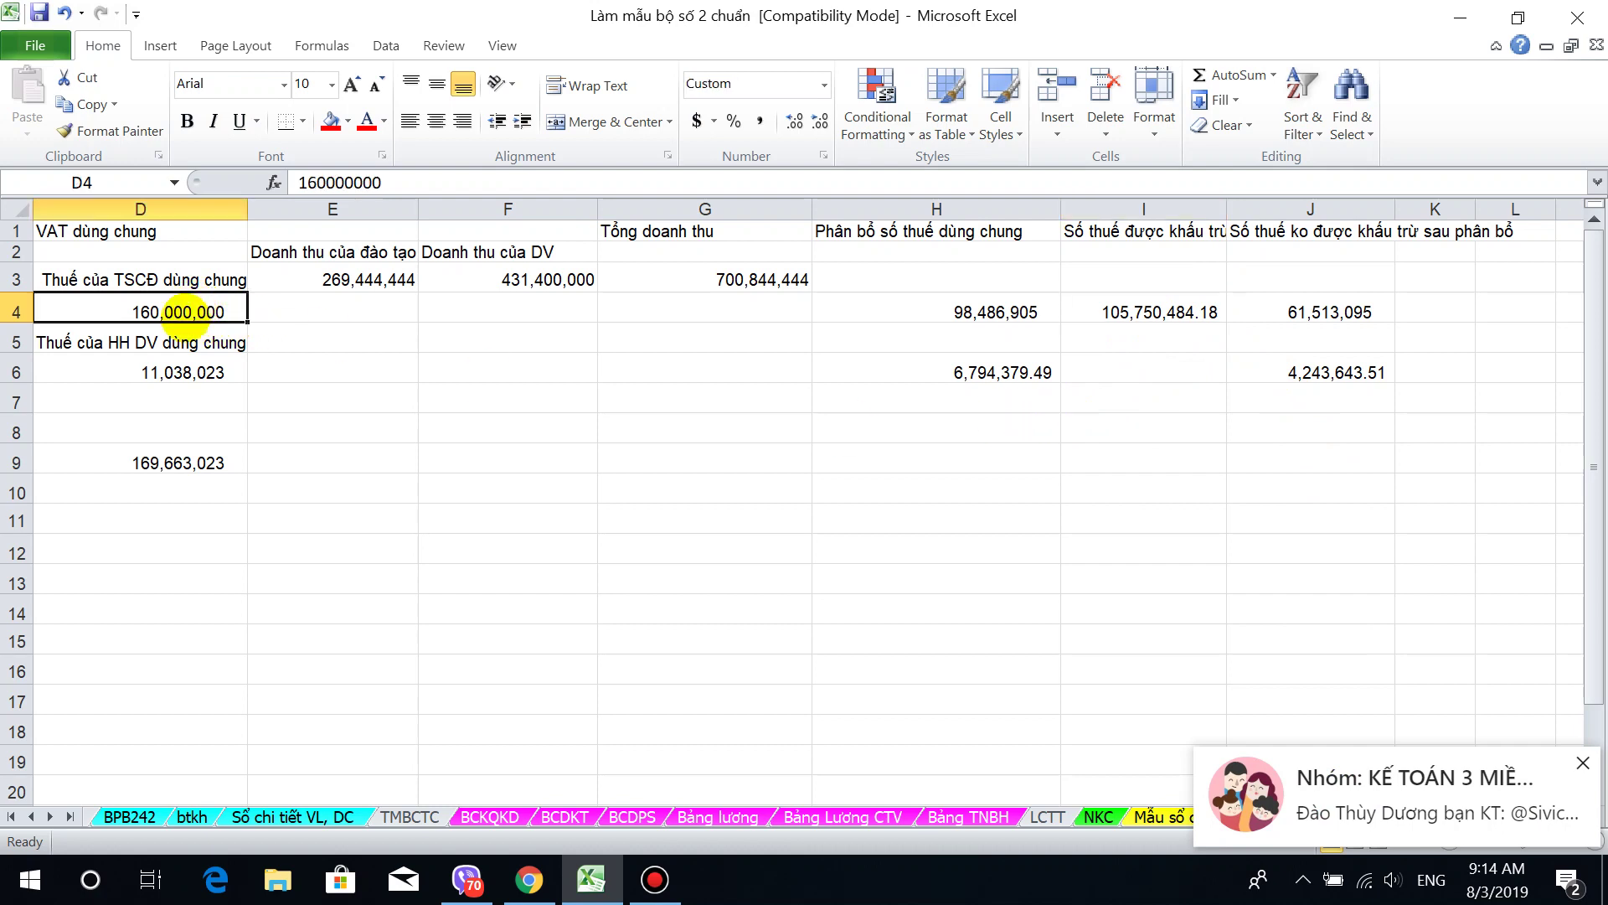
{"action": "left_click", "coordinate": [171, 375]}
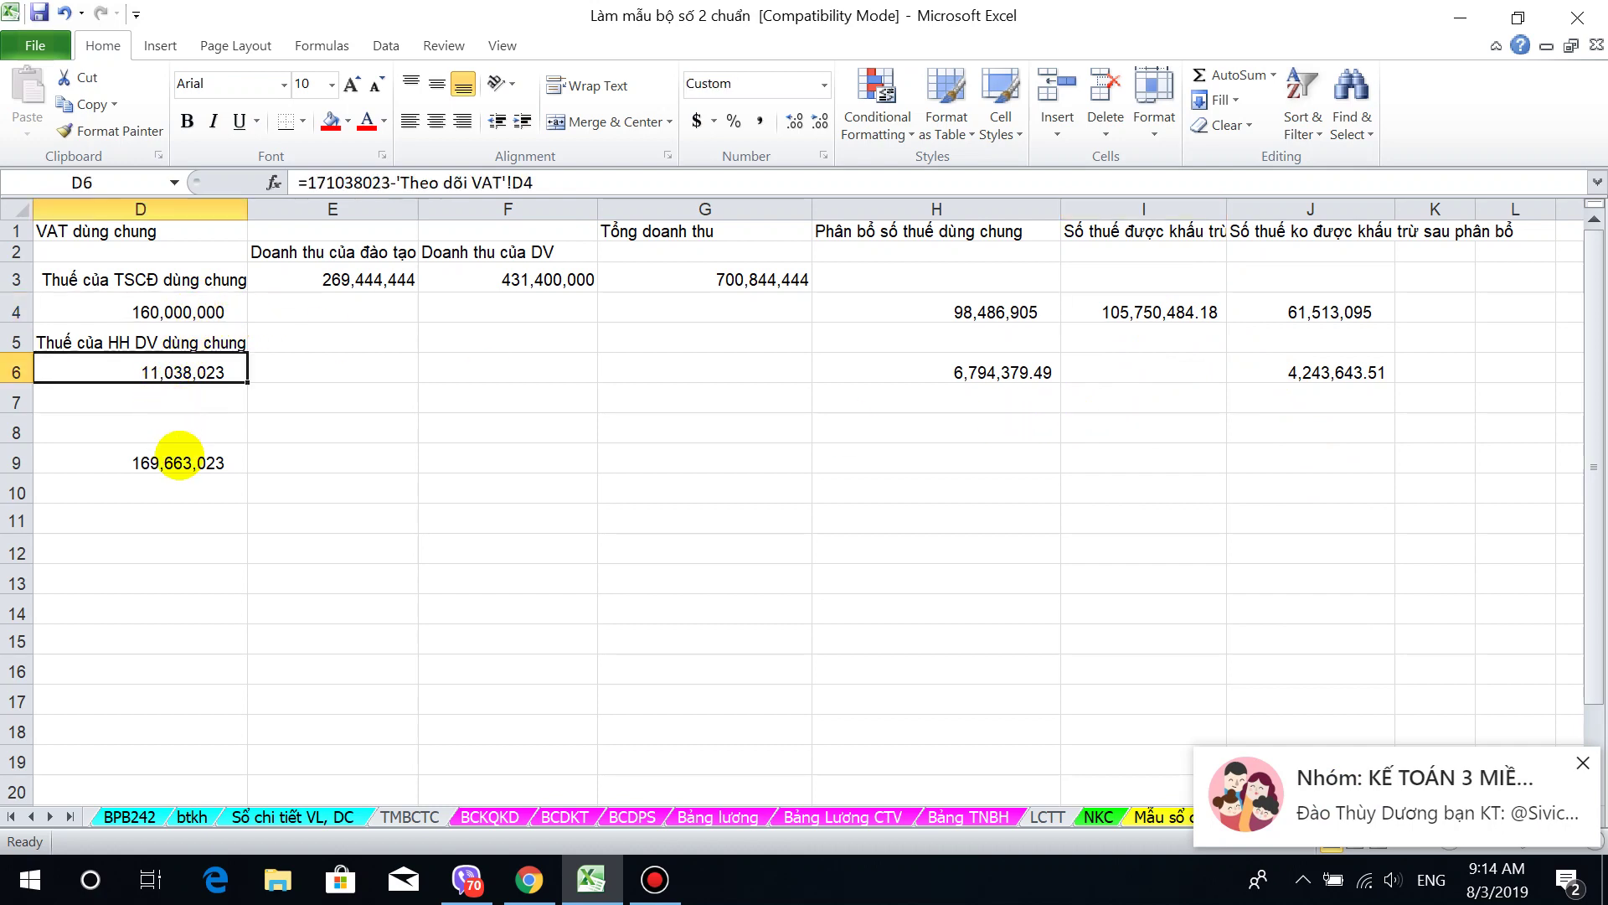
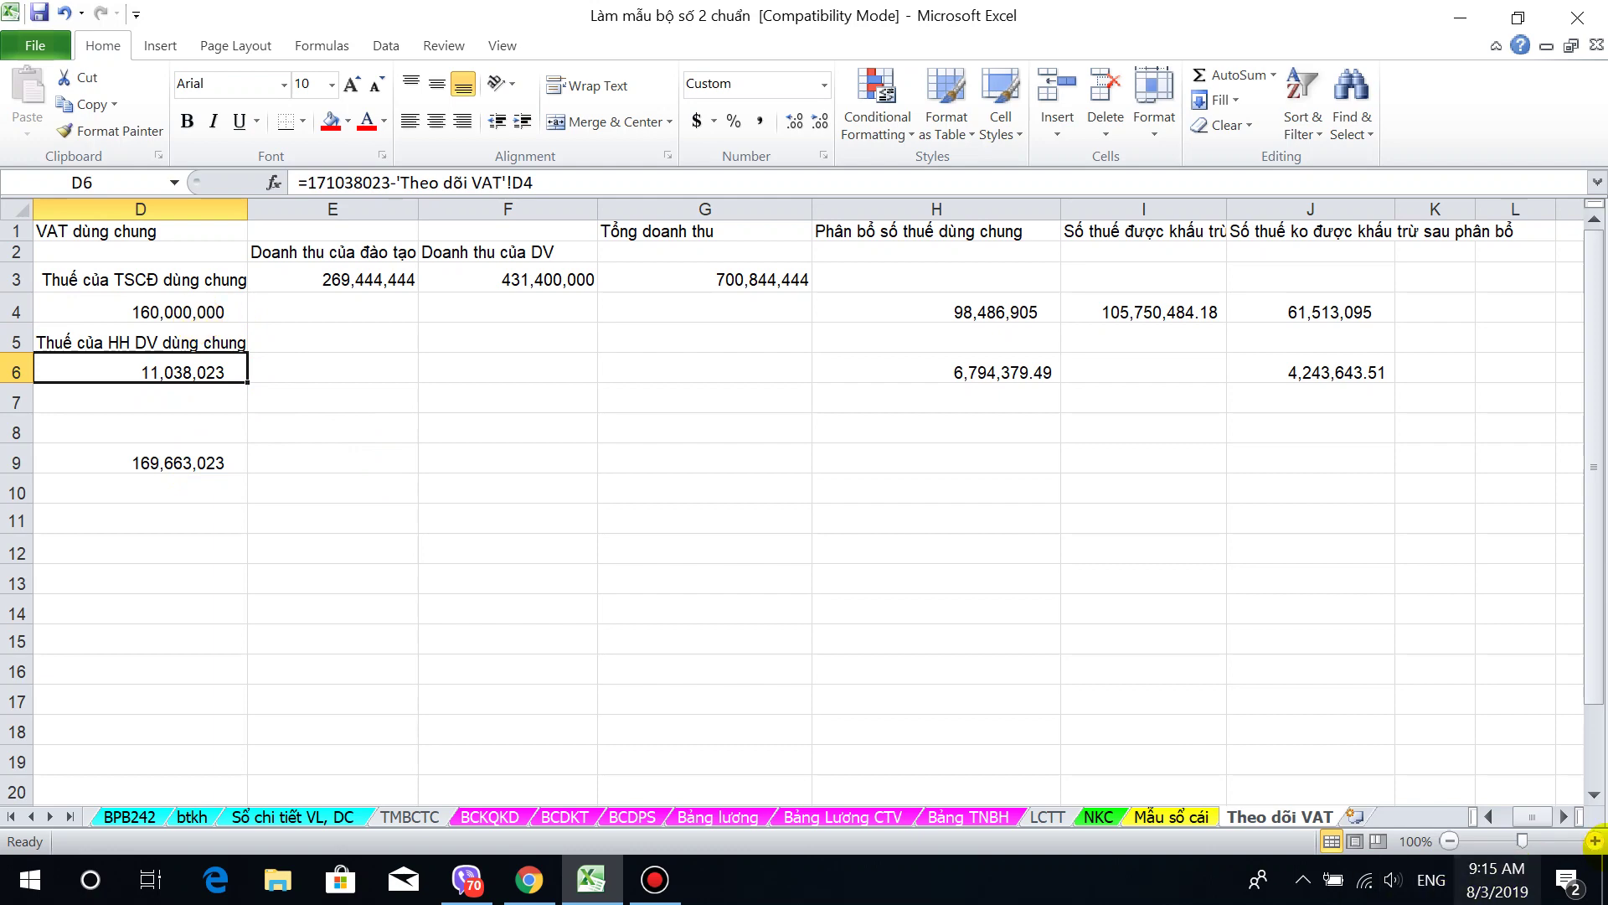
{"action": "left_click", "coordinate": [1490, 816]}
{"action": "left_click", "coordinate": [1490, 817]}
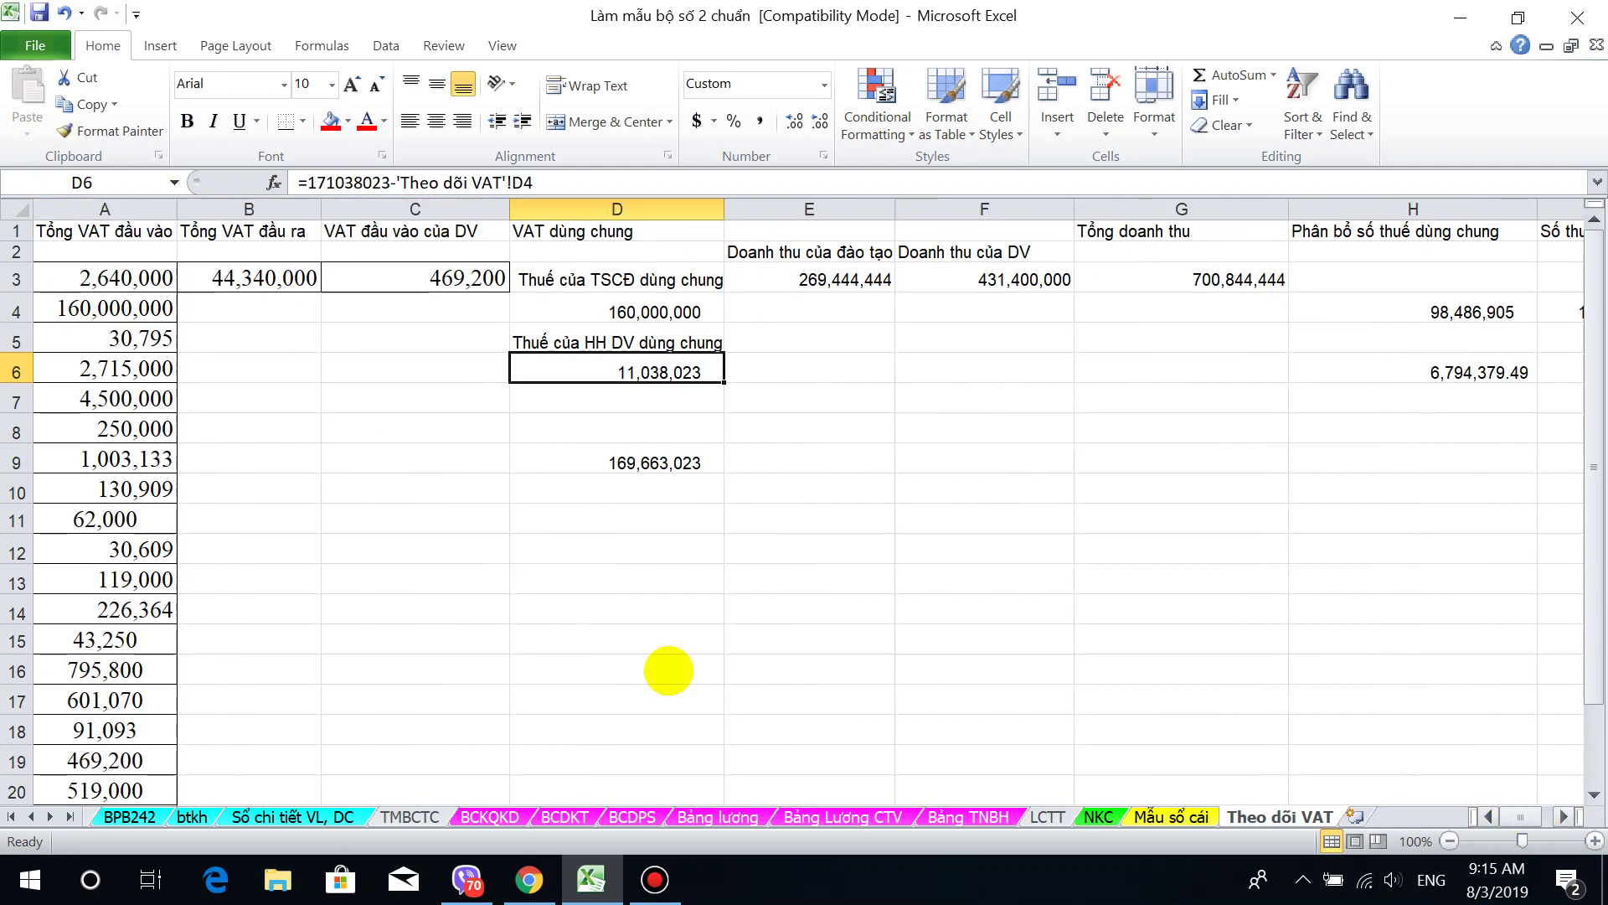
{"action": "scroll", "coordinate": [167, 503], "scroll_direction": "down", "scroll_amount": 5}
{"action": "left_click", "coordinate": [75, 410]}
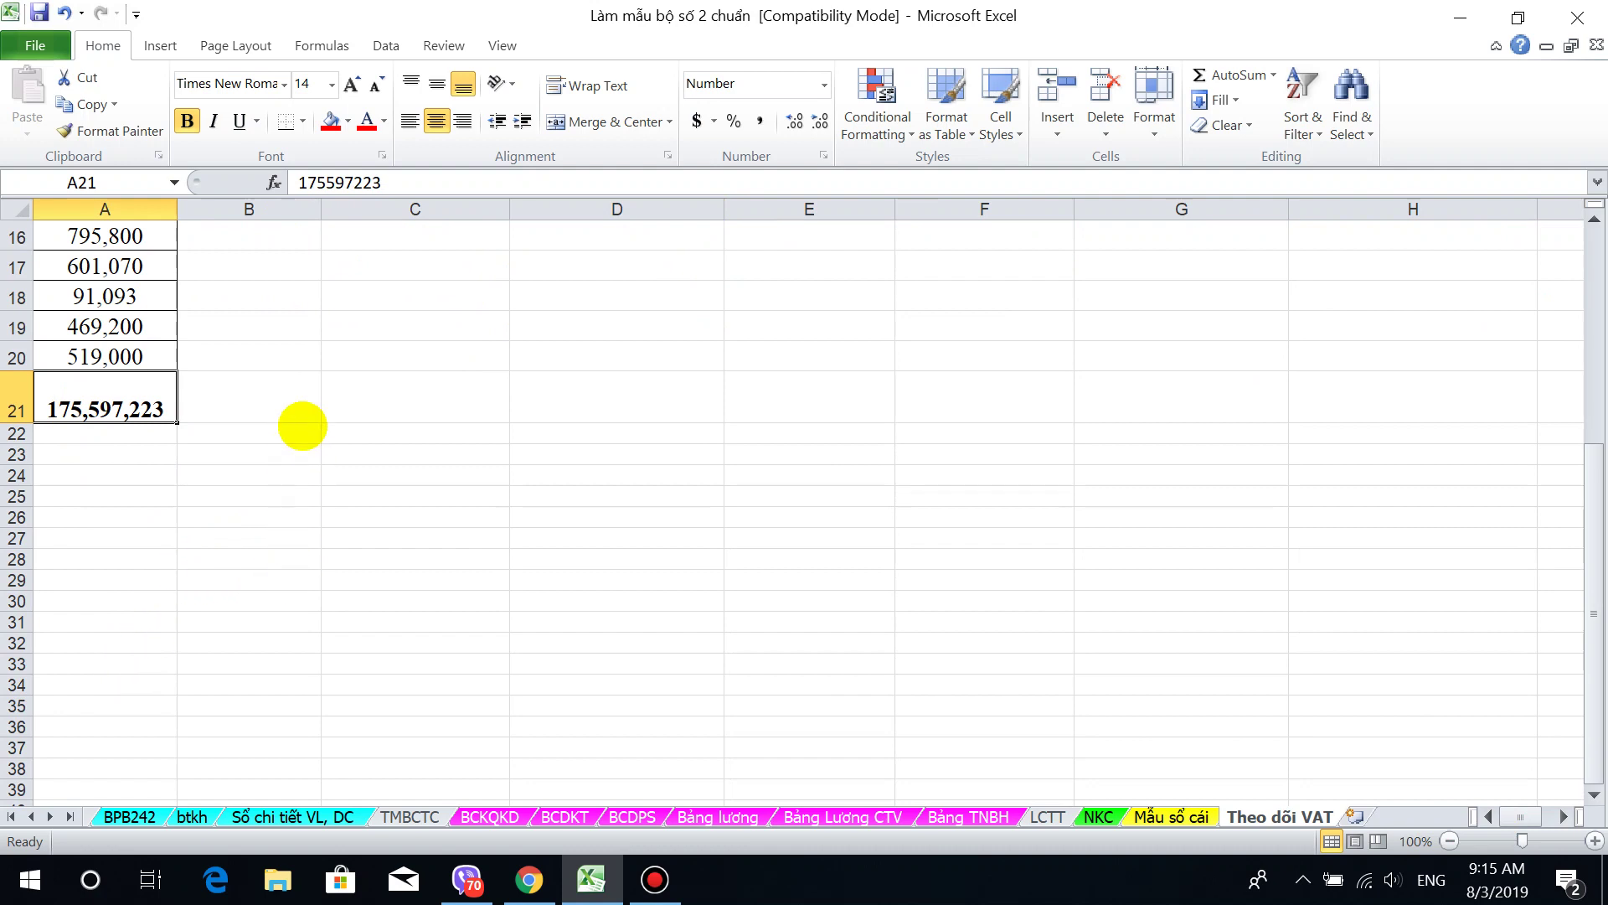
{"action": "left_click", "coordinate": [300, 417]}
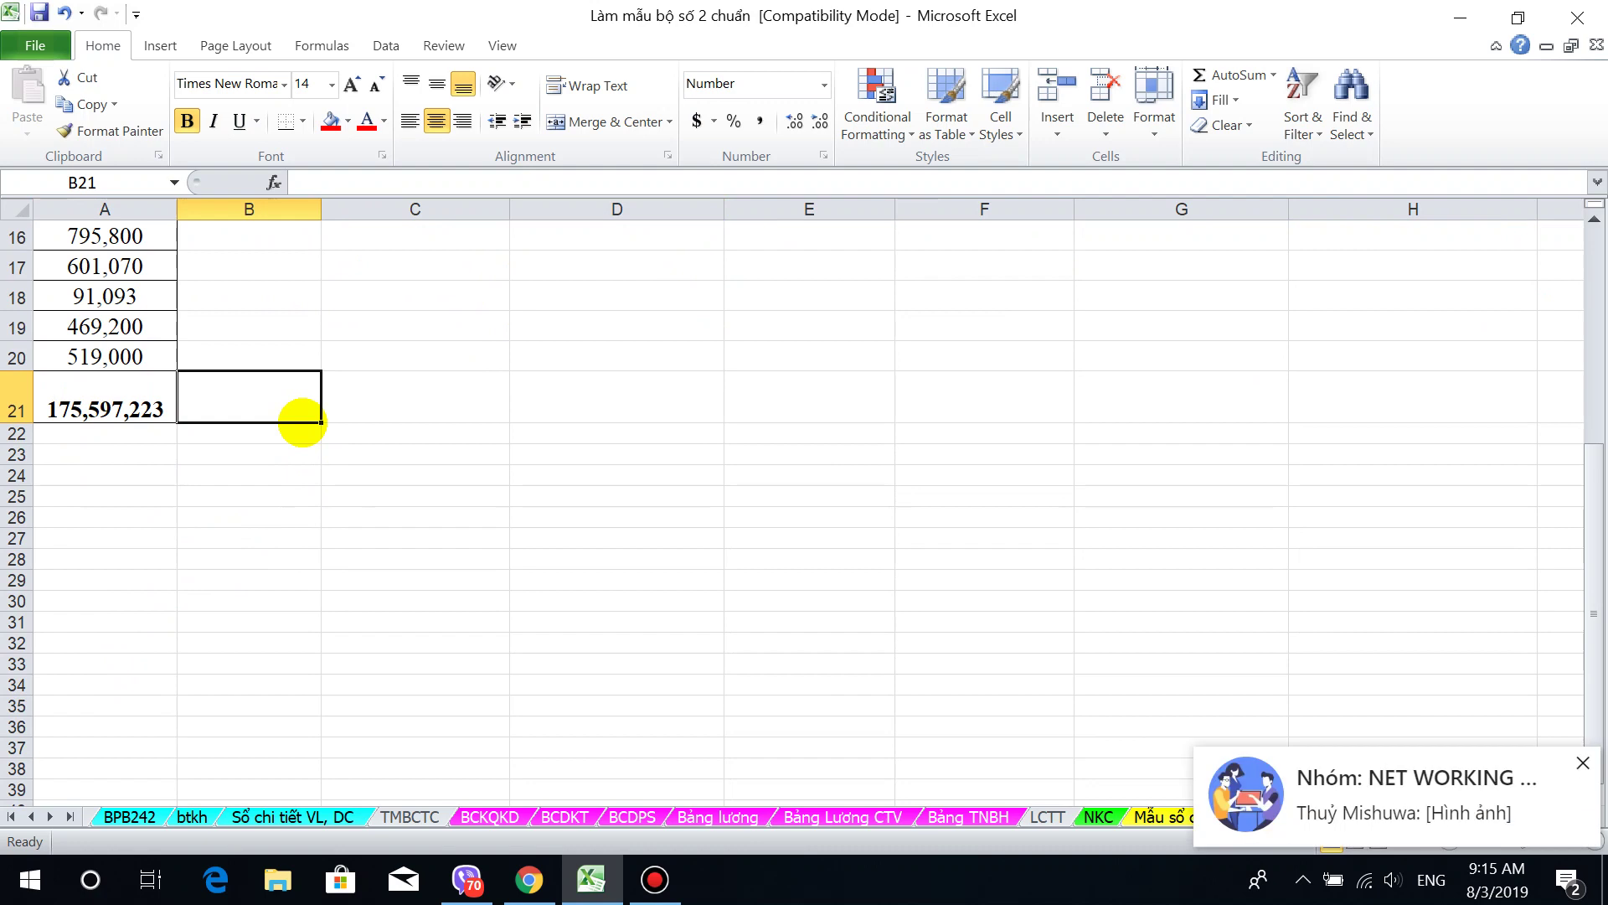
{"action": "left_click", "coordinate": [126, 409]}
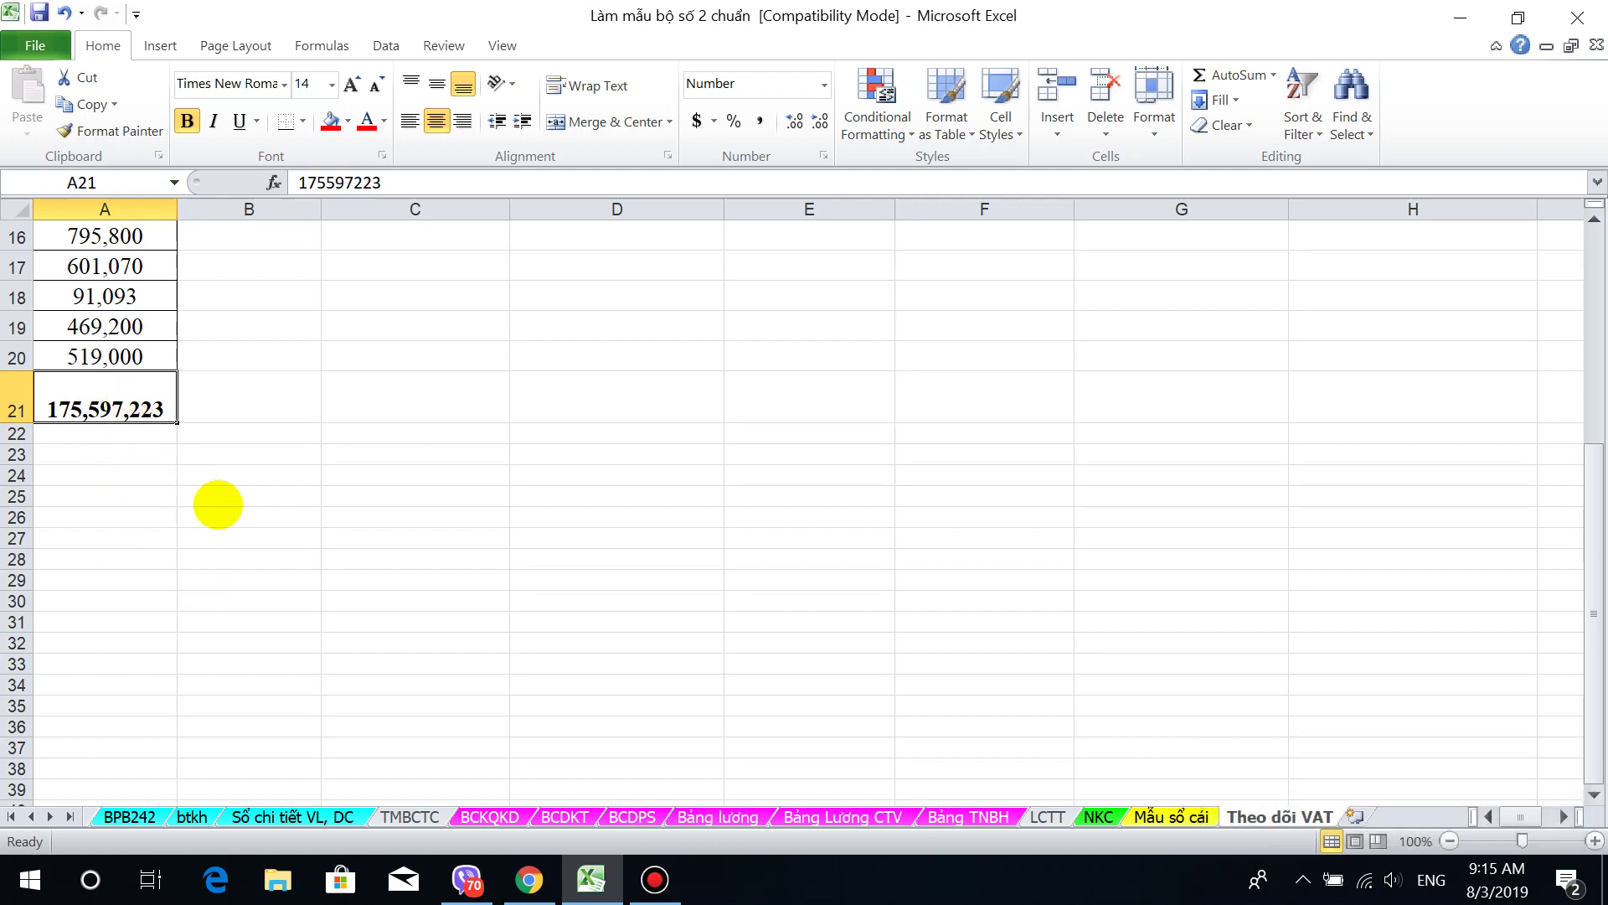
Step: Compare the deductible VAT formula in I4 with the total input VAT in A21
{"action": "scroll", "coordinate": [1378, 523], "scroll_direction": "up", "scroll_amount": 5}
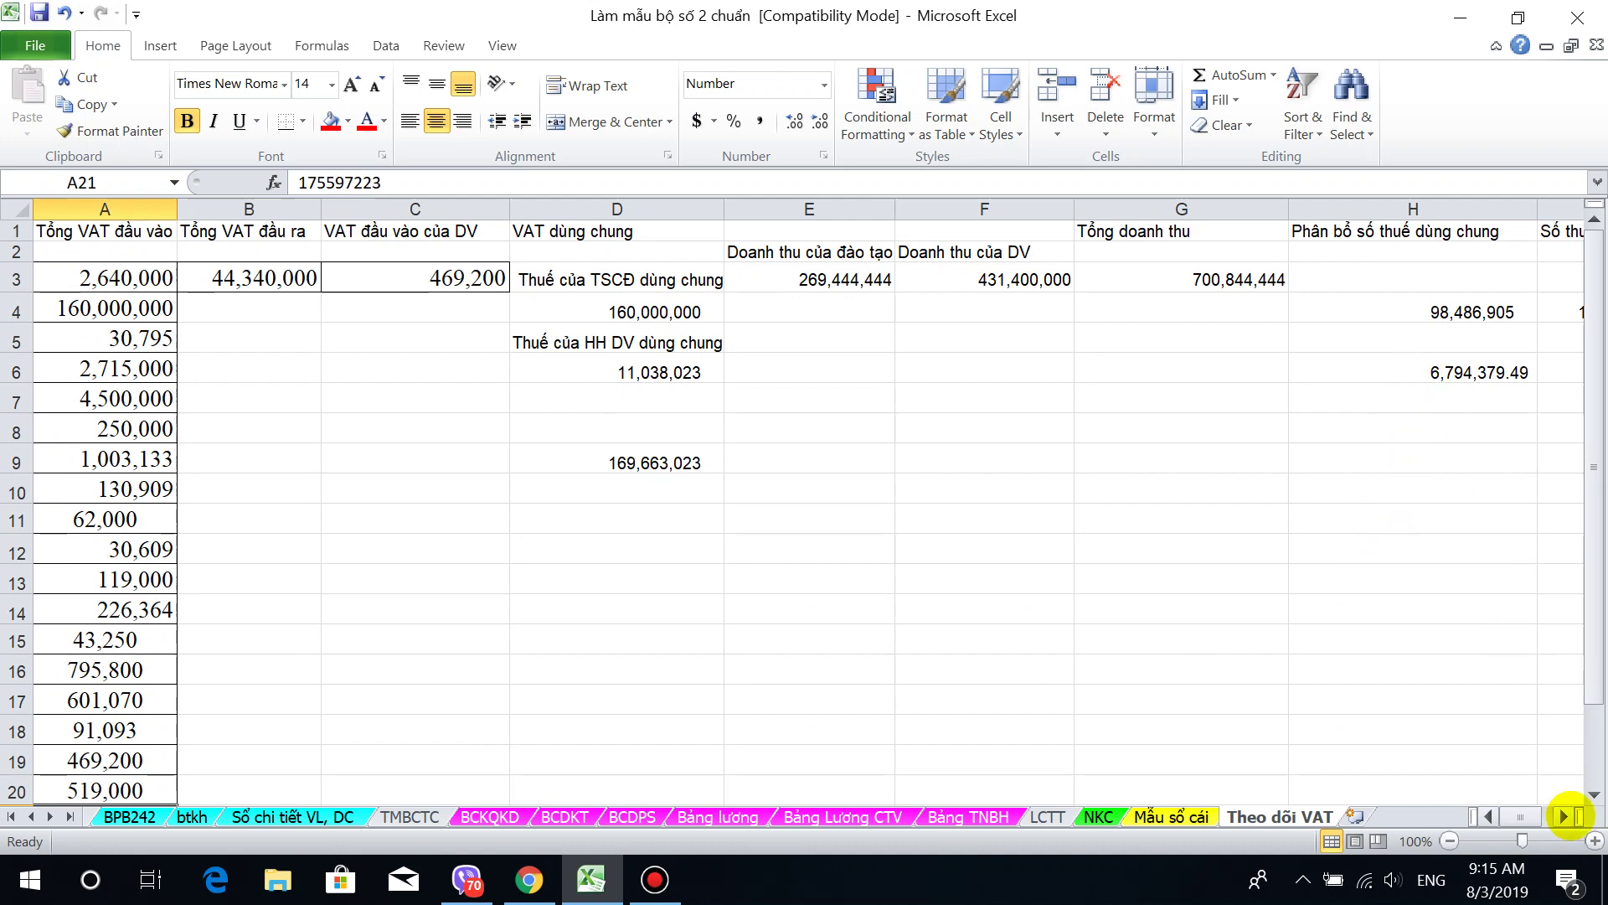
{"action": "left_click", "coordinate": [1563, 817]}
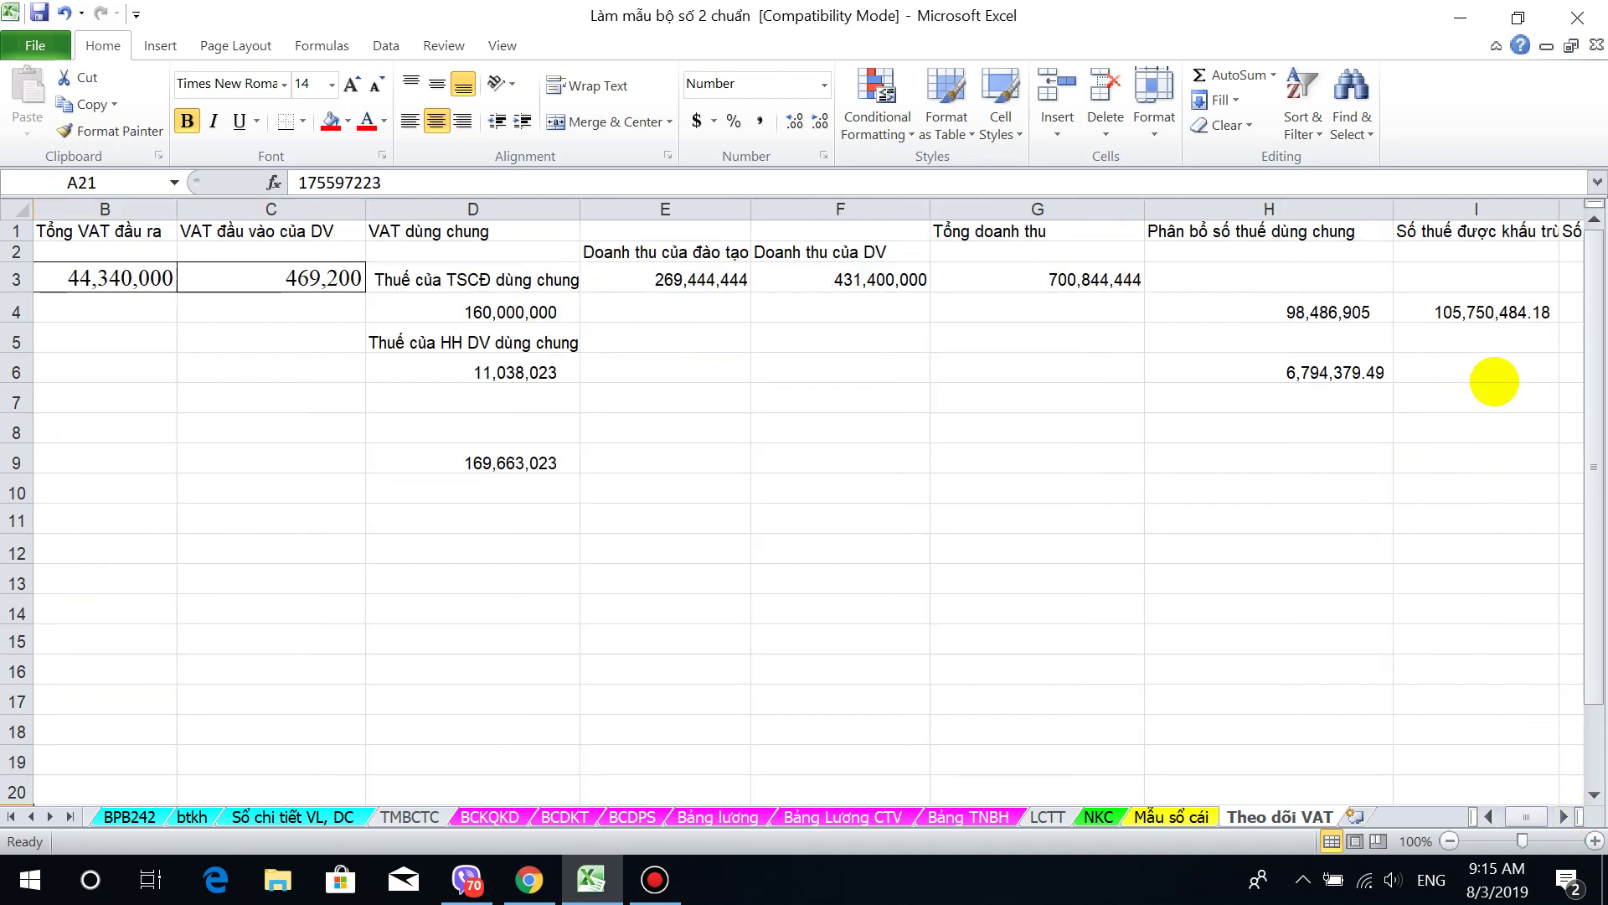
{"action": "left_click", "coordinate": [1473, 312]}
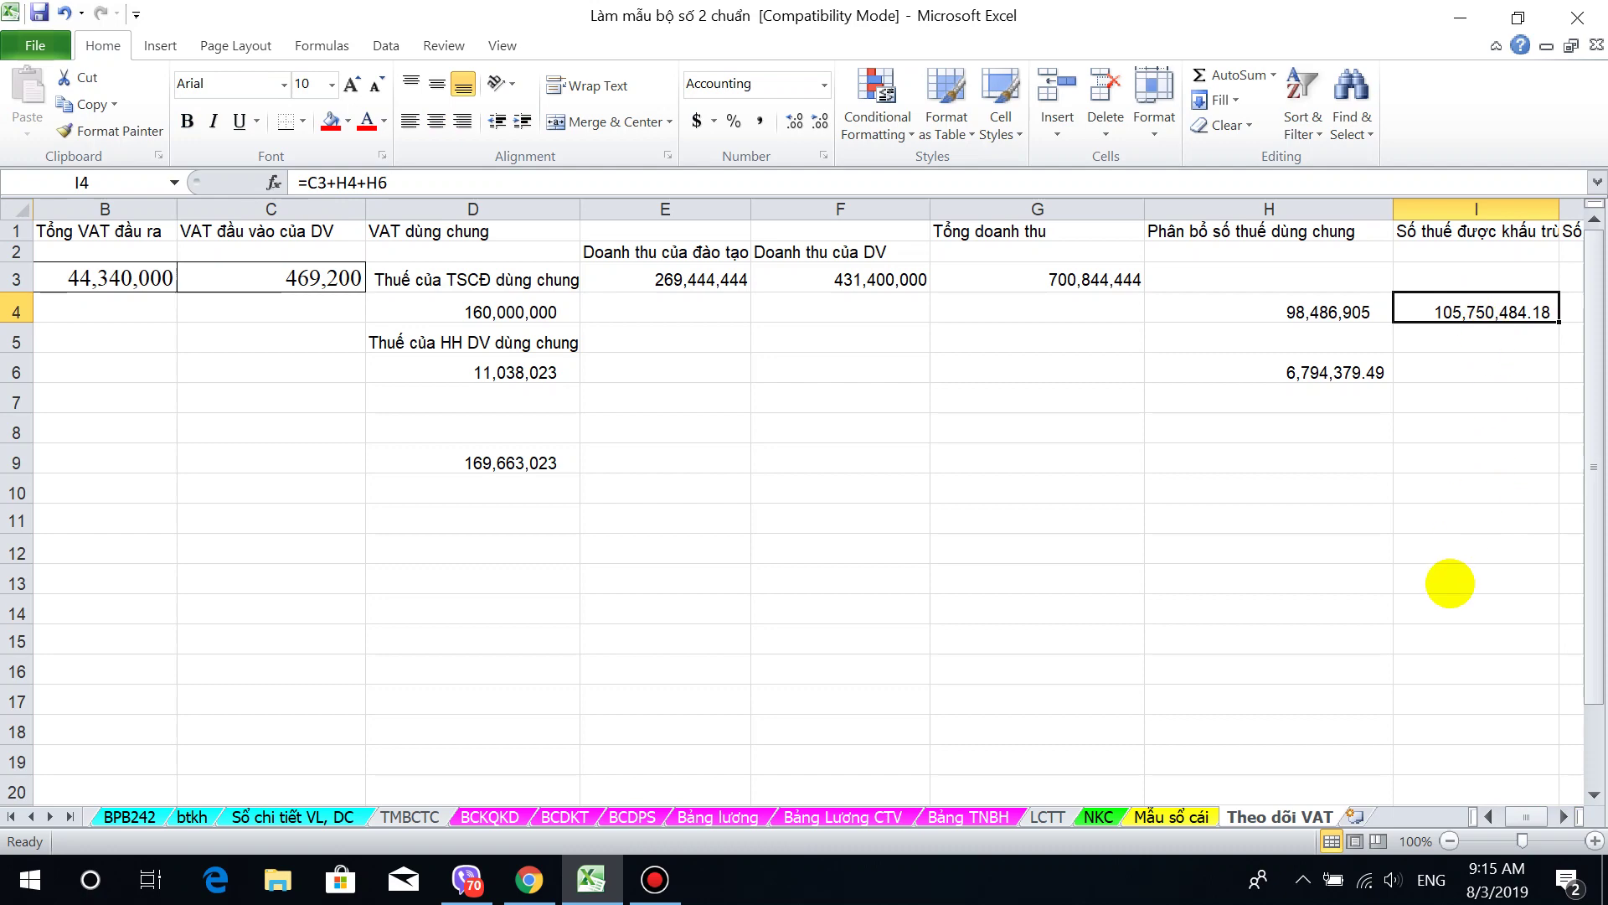
{"action": "left_click", "coordinate": [1490, 817]}
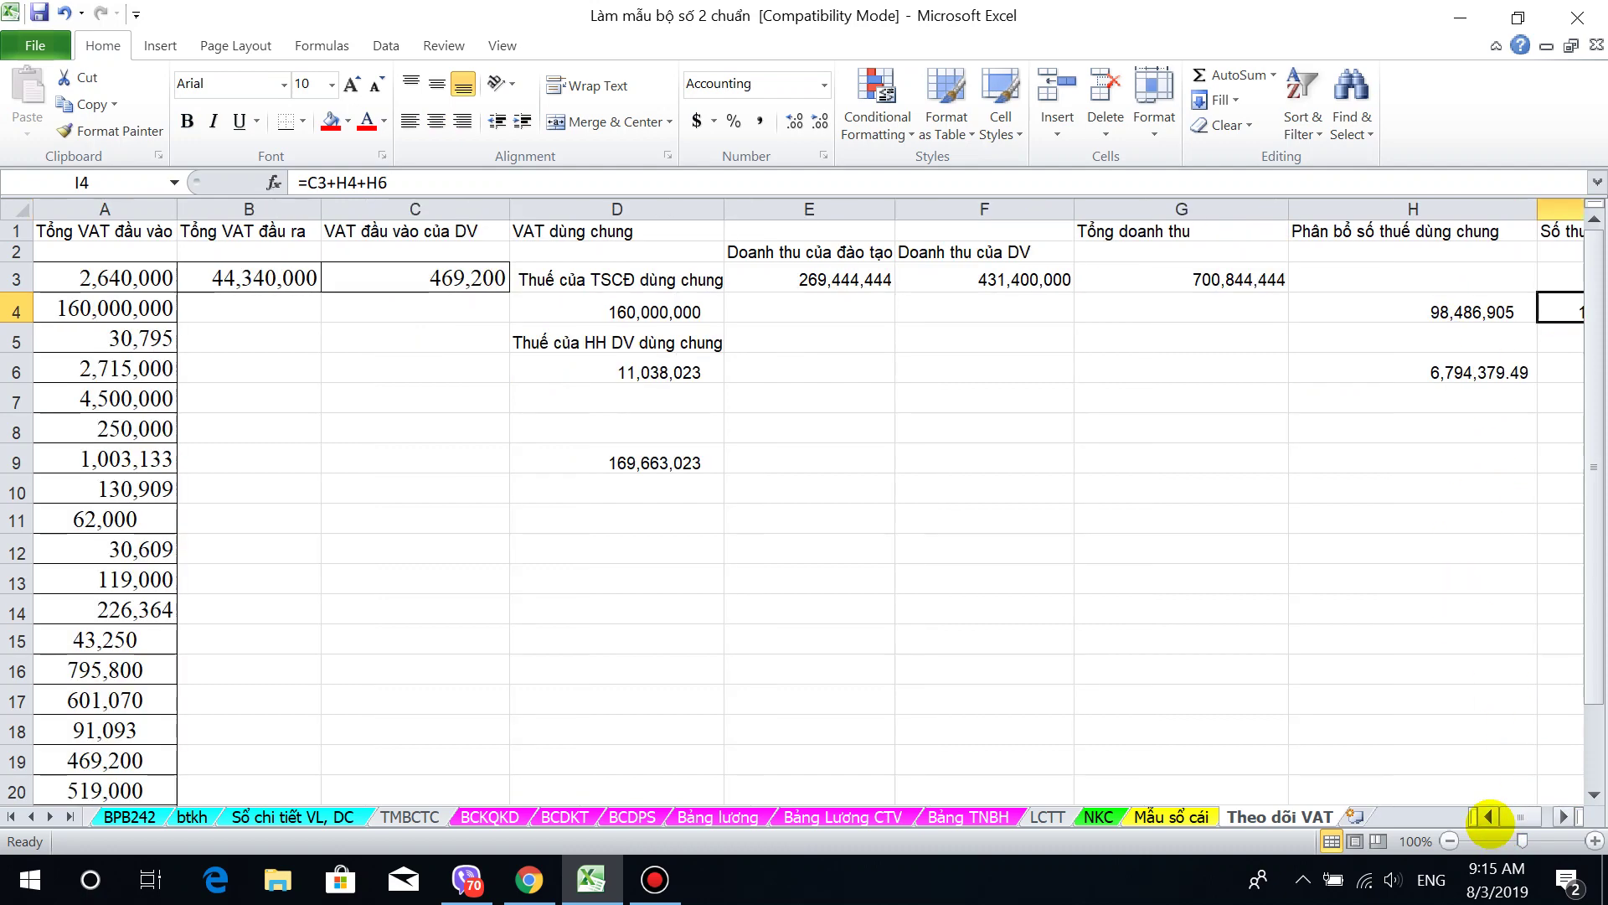
{"action": "scroll", "coordinate": [287, 654], "scroll_direction": "down", "scroll_amount": 4}
{"action": "left_click", "coordinate": [92, 498]}
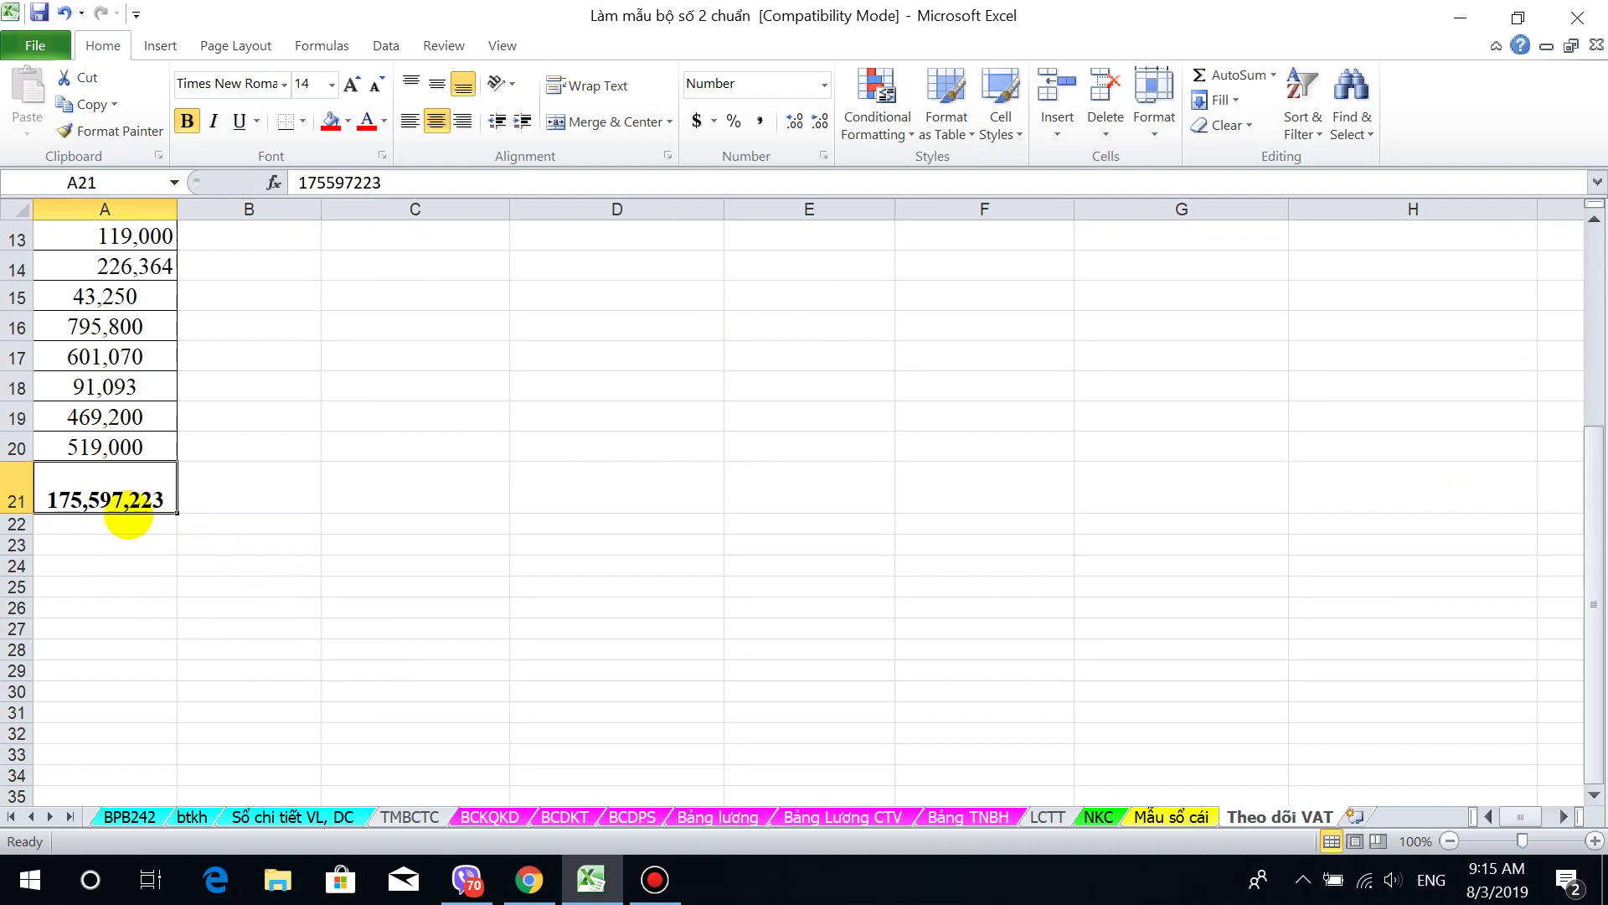
{"action": "left_click", "coordinate": [234, 494]}
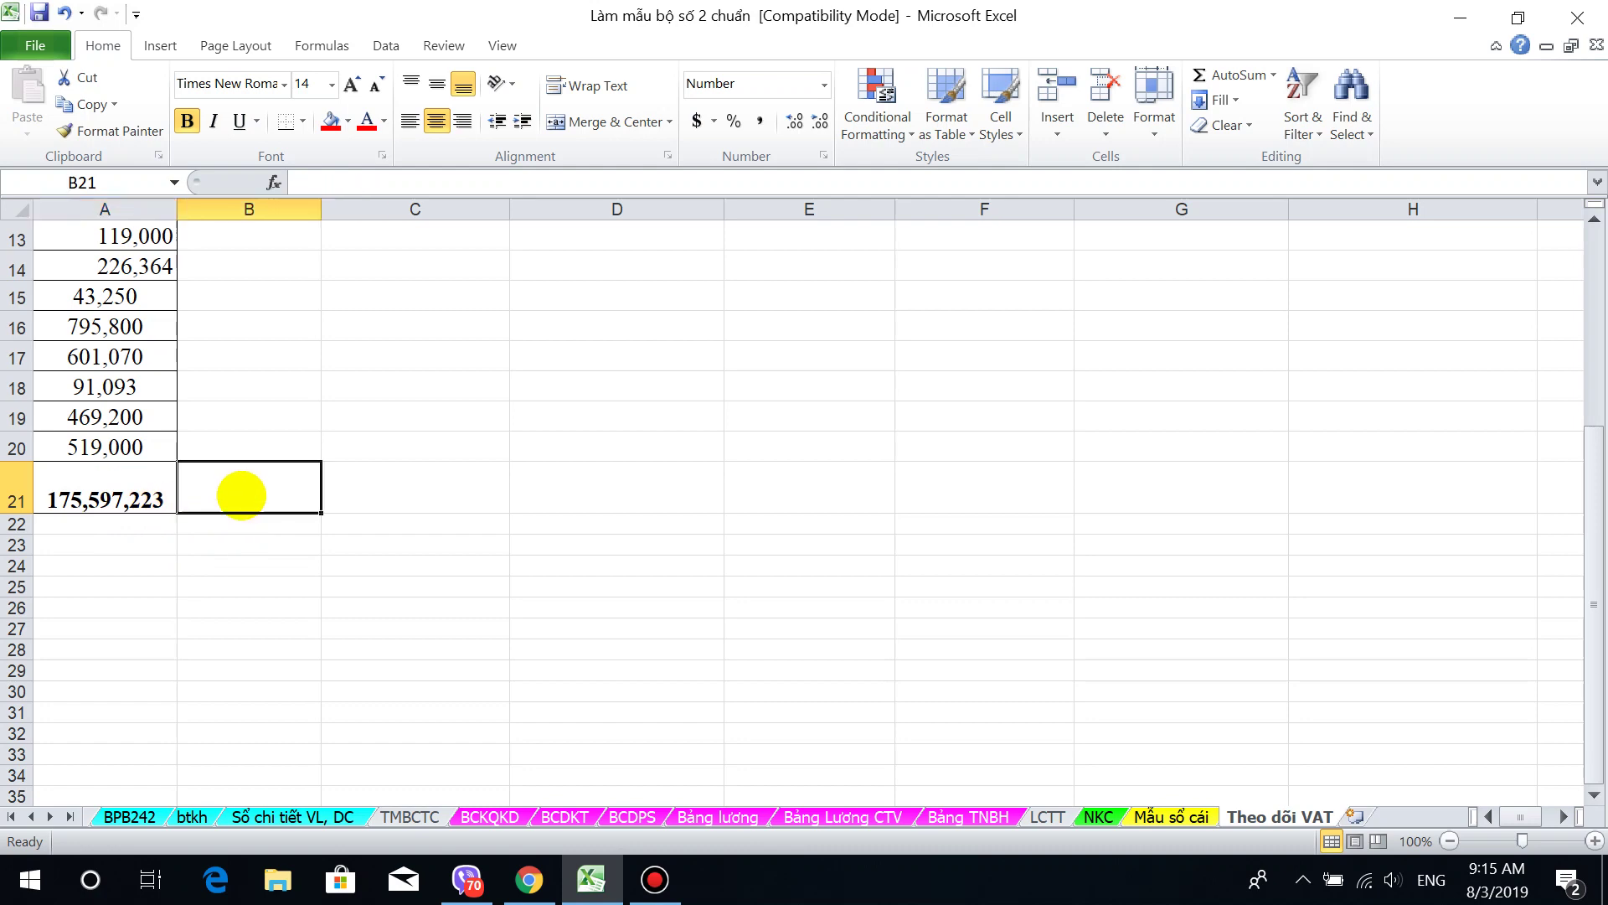
{"action": "left_click", "coordinate": [143, 495]}
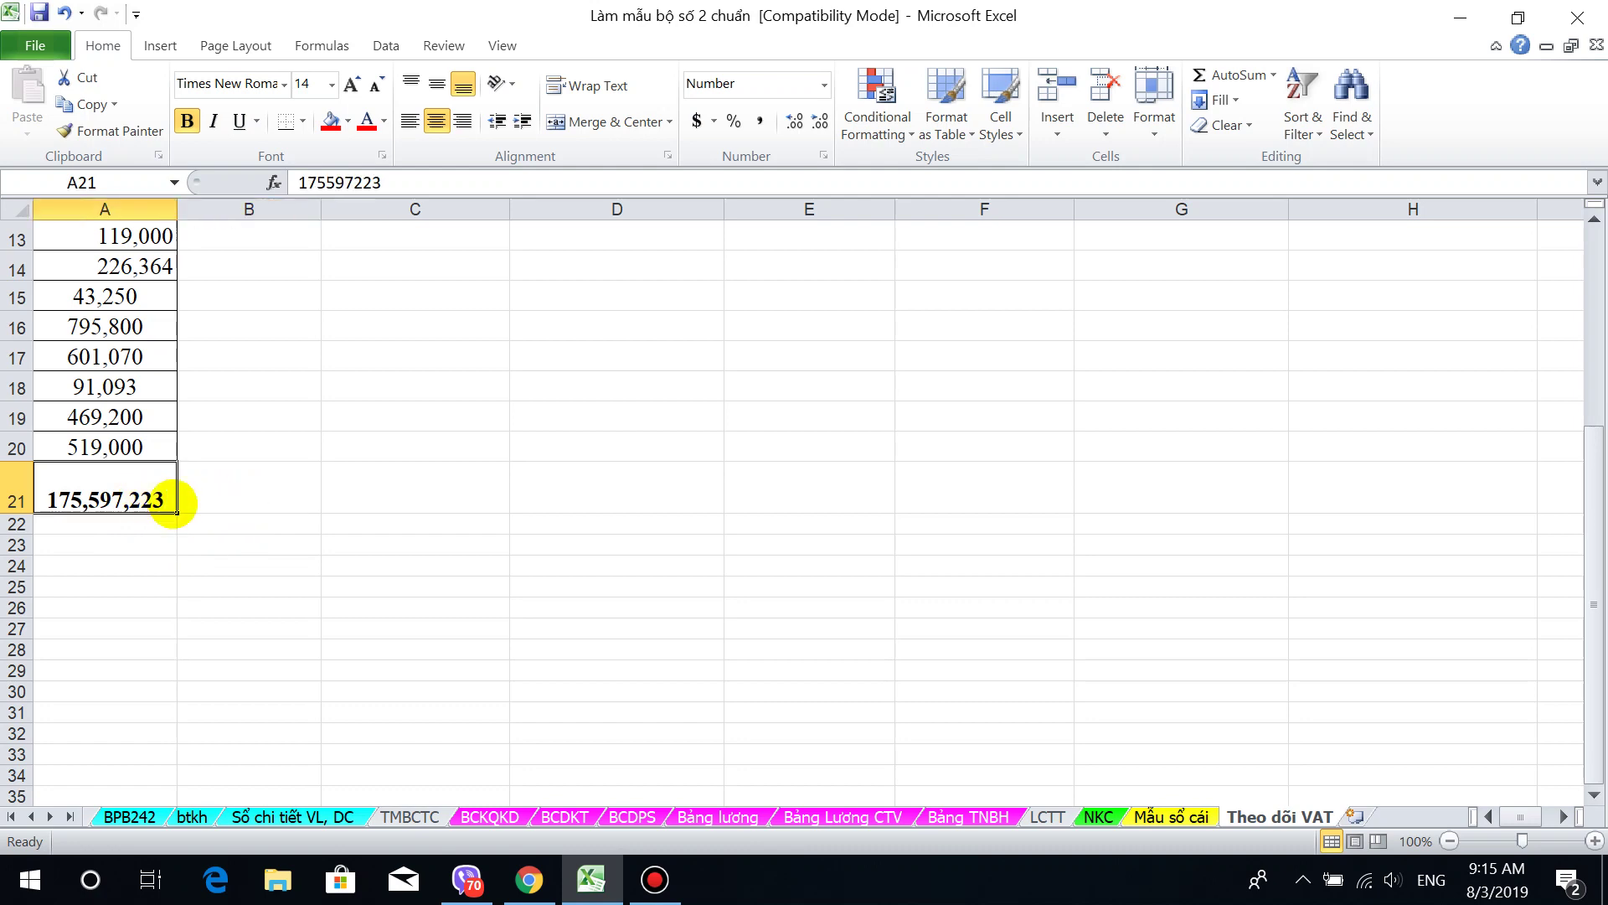
{"action": "left_click", "coordinate": [295, 501]}
{"action": "left_click", "coordinate": [106, 484]}
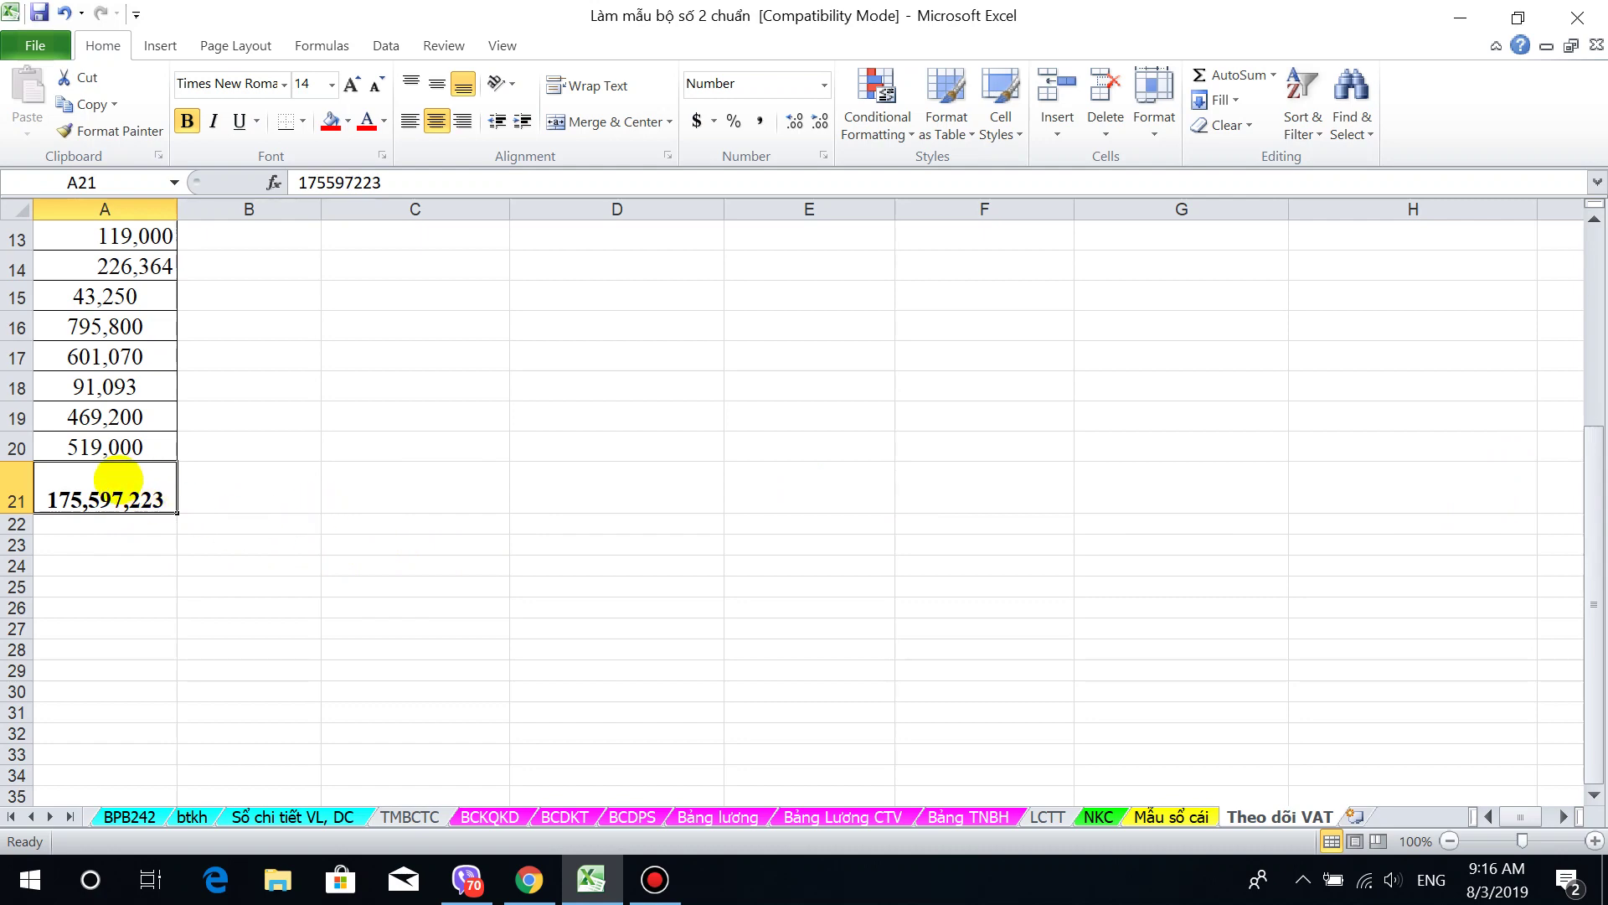
Step: Examine the individual input VAT amounts in column A from A3 down to the total in A21
{"action": "left_click_drag", "start_coordinate": [67, 243], "coordinate": [84, 423]}
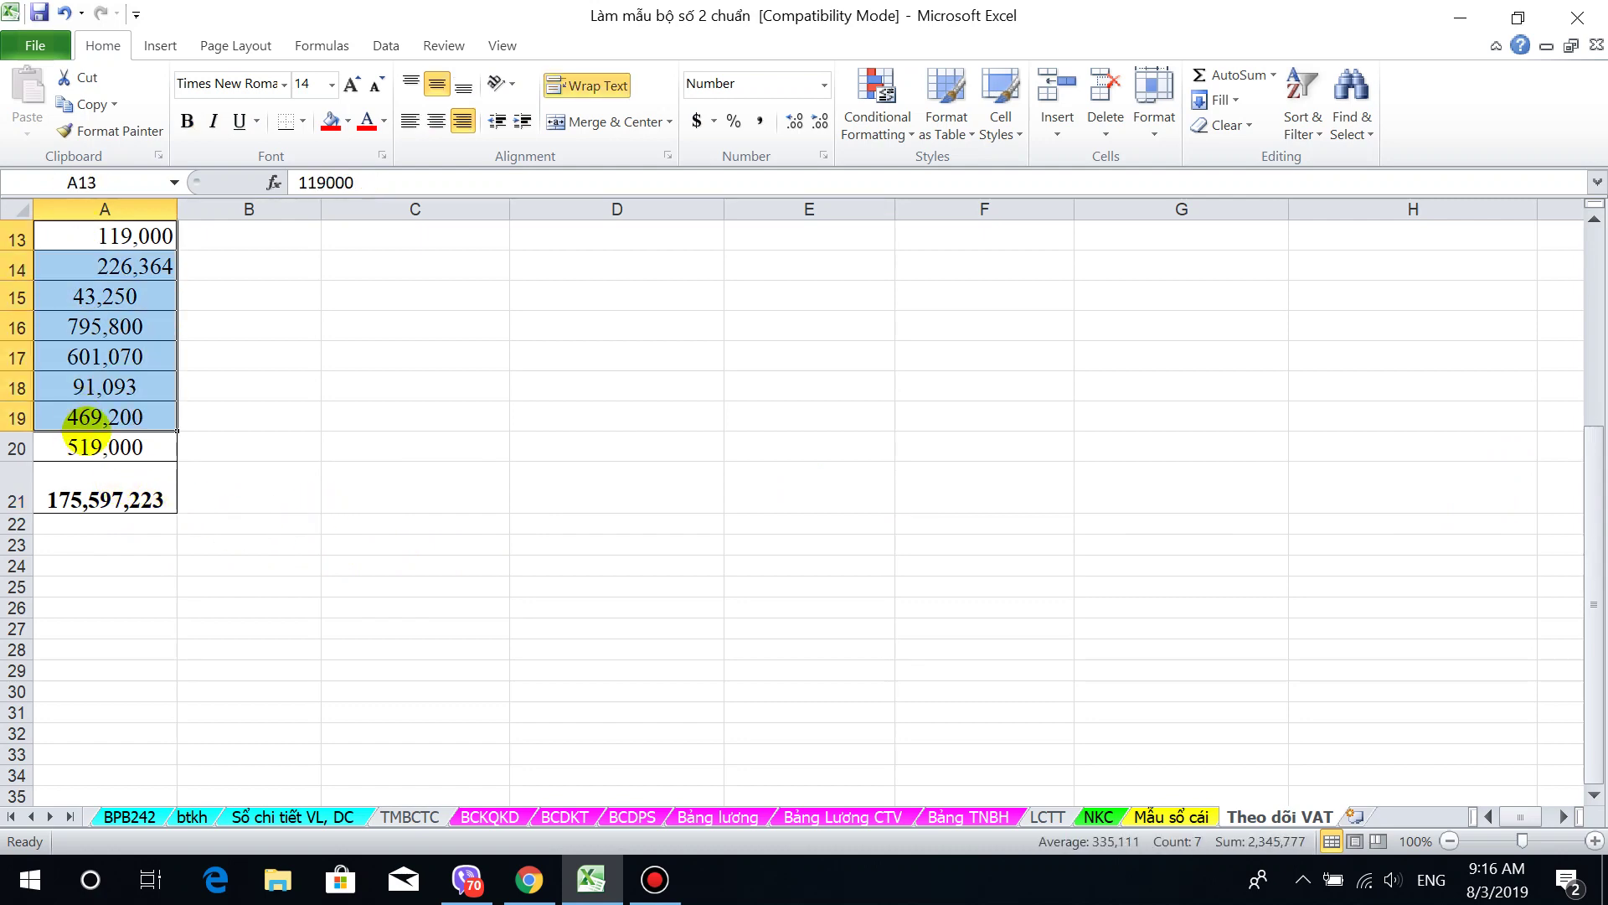
{"action": "left_click", "coordinate": [118, 492]}
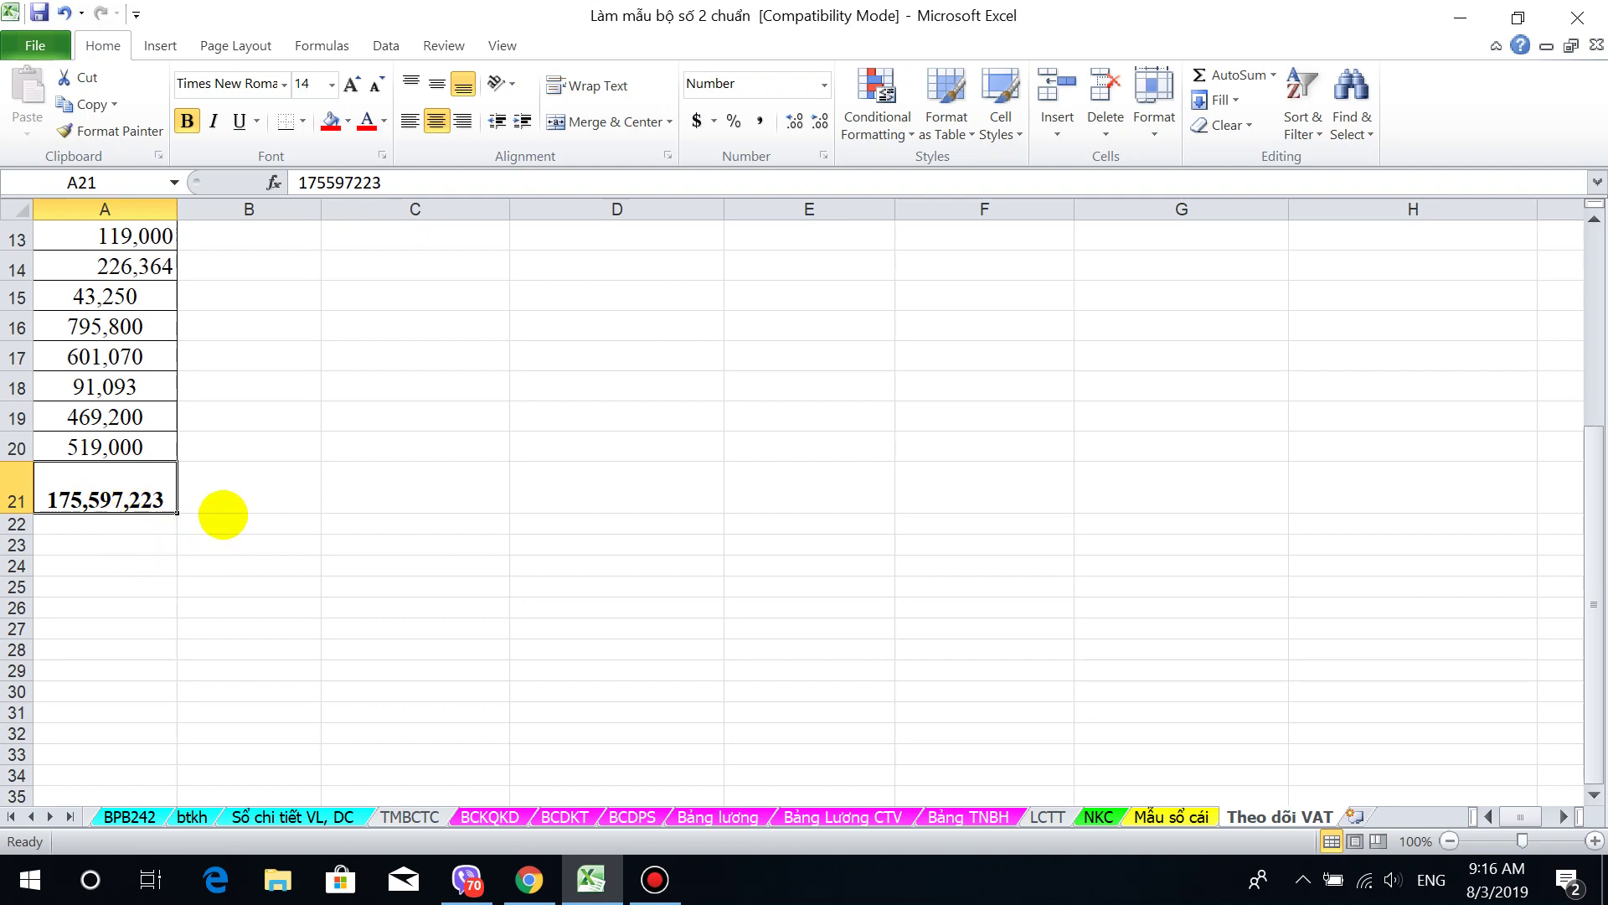
{"action": "left_click", "coordinate": [231, 509]}
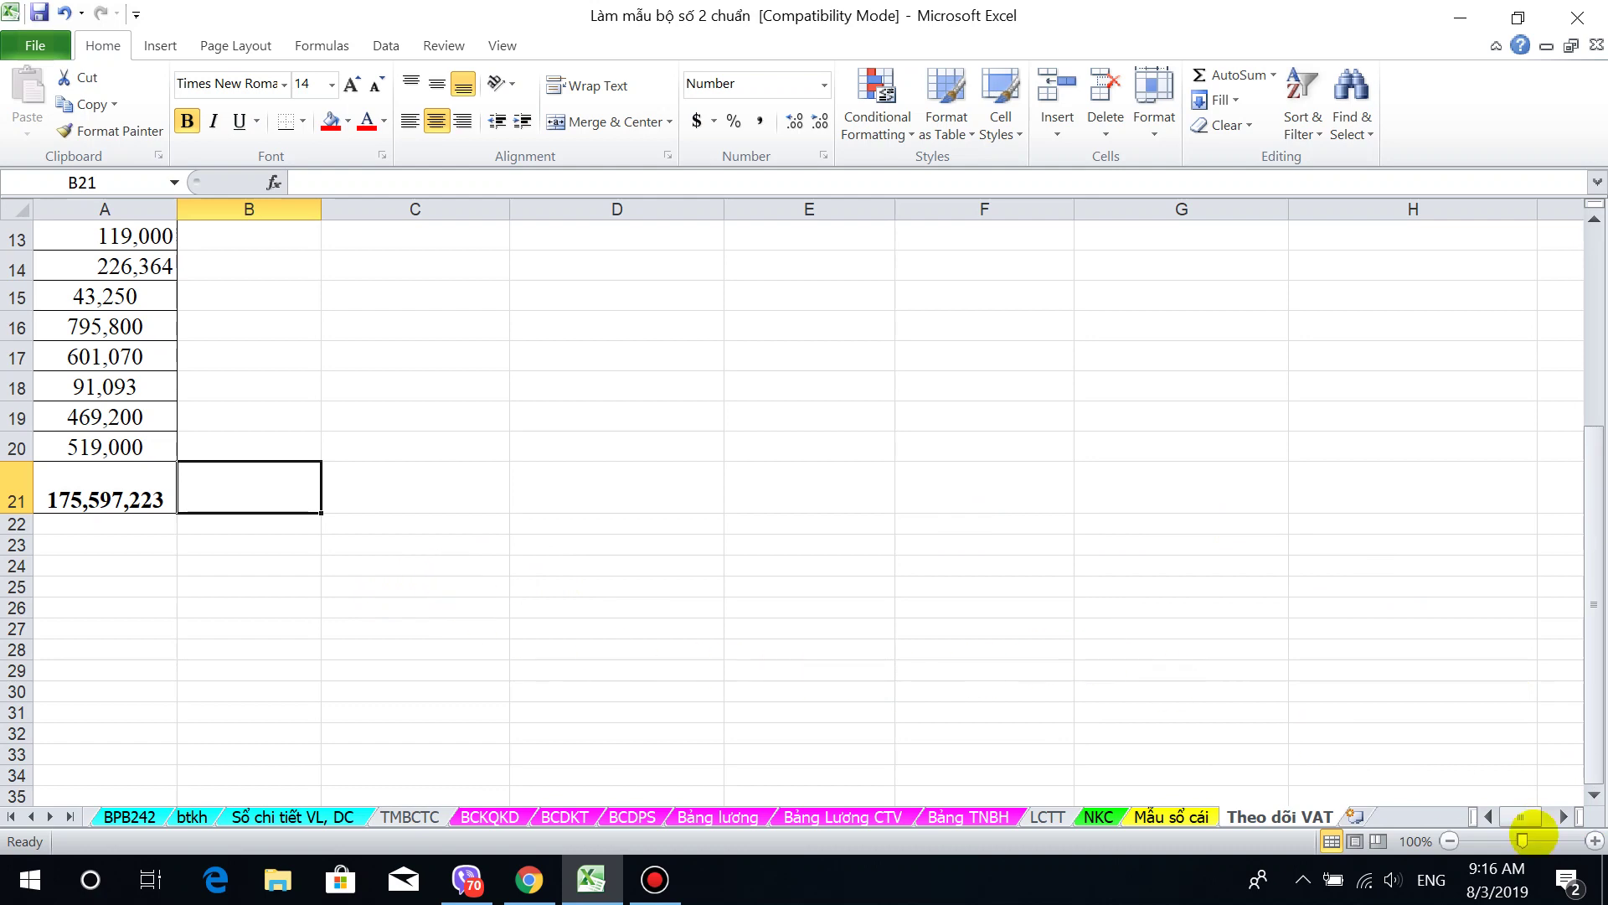
{"action": "left_click", "coordinate": [1563, 817]}
{"action": "left_click", "coordinate": [1563, 817]}
{"action": "left_click", "coordinate": [1563, 817]}
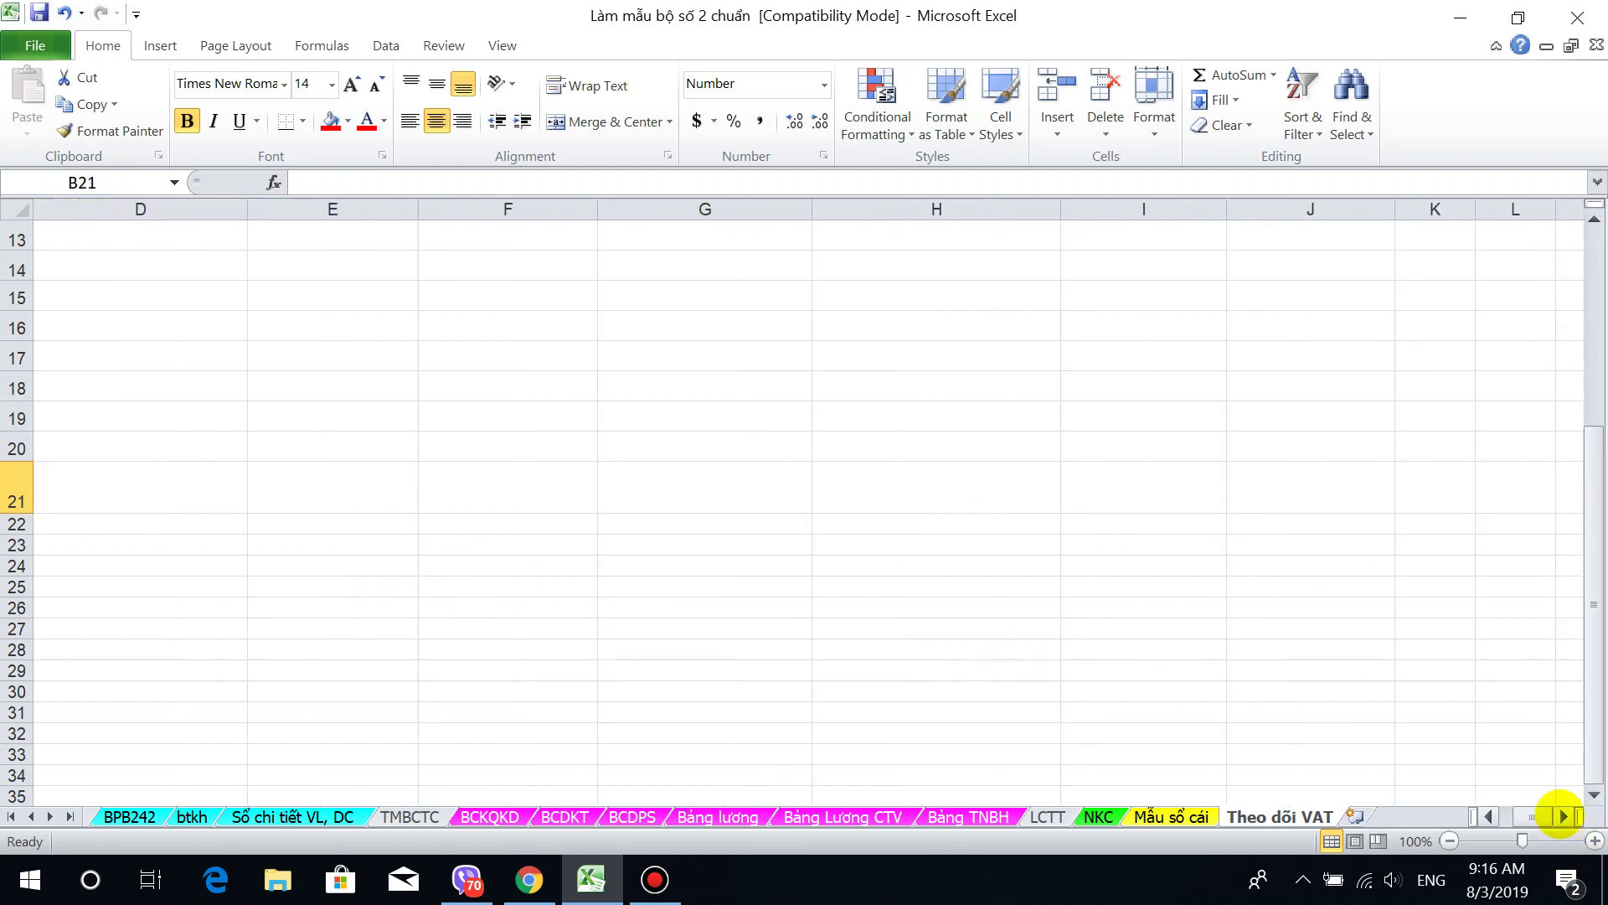
{"action": "left_click", "coordinate": [1496, 797]}
{"action": "left_click", "coordinate": [1489, 817]}
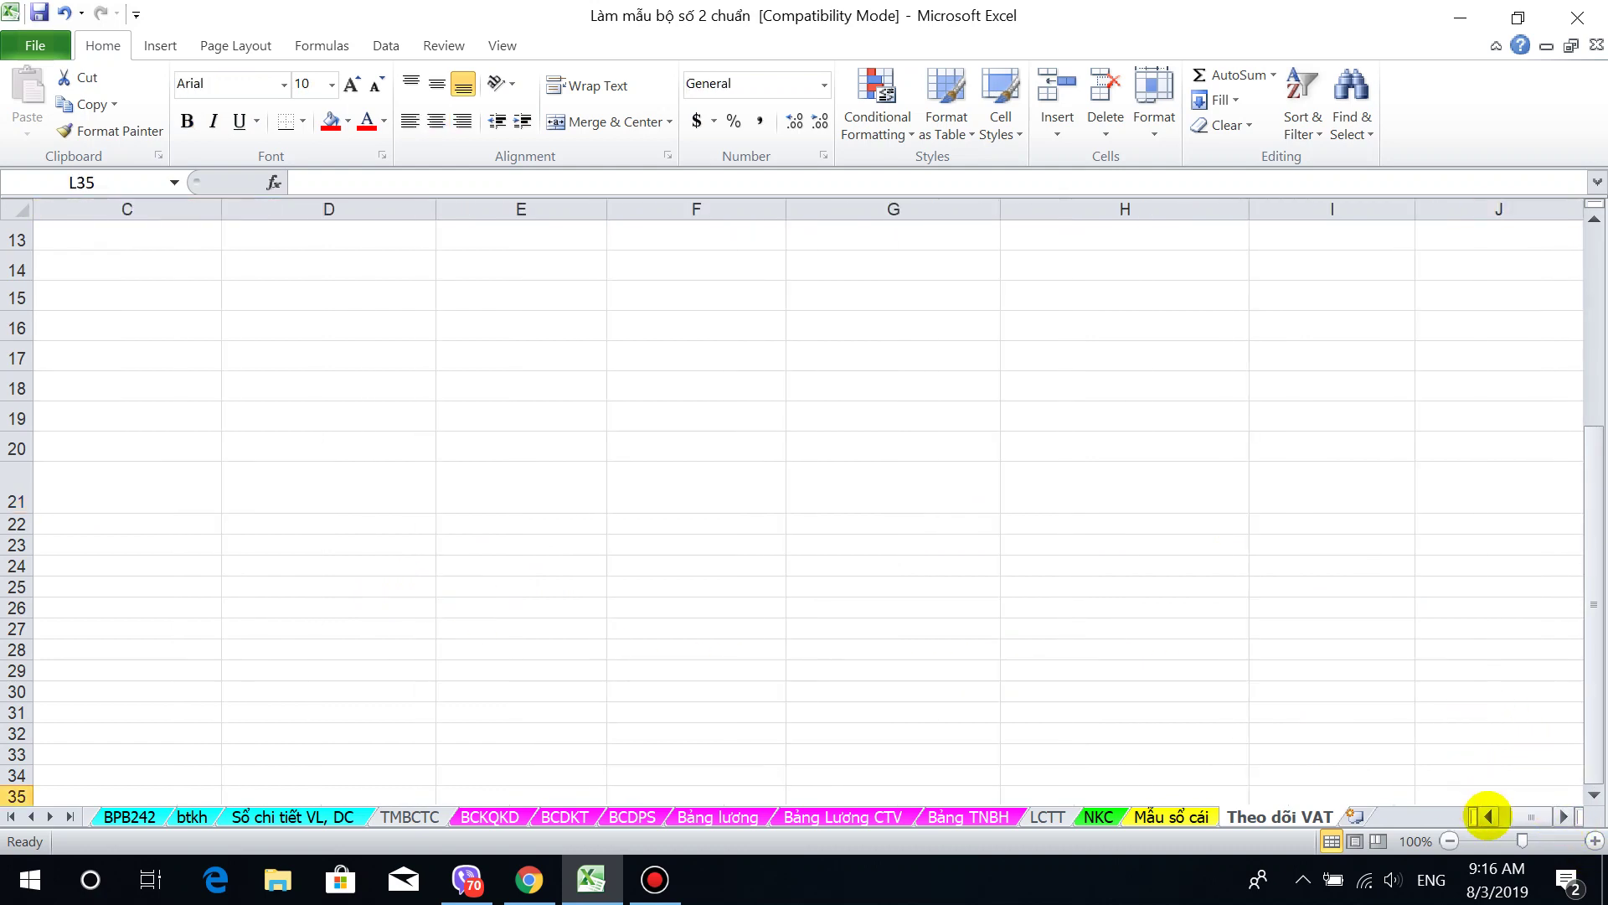
{"action": "left_click", "coordinate": [1488, 817]}
{"action": "left_click", "coordinate": [1488, 816]}
{"action": "scroll", "coordinate": [1463, 586], "scroll_direction": "up", "scroll_amount": 4}
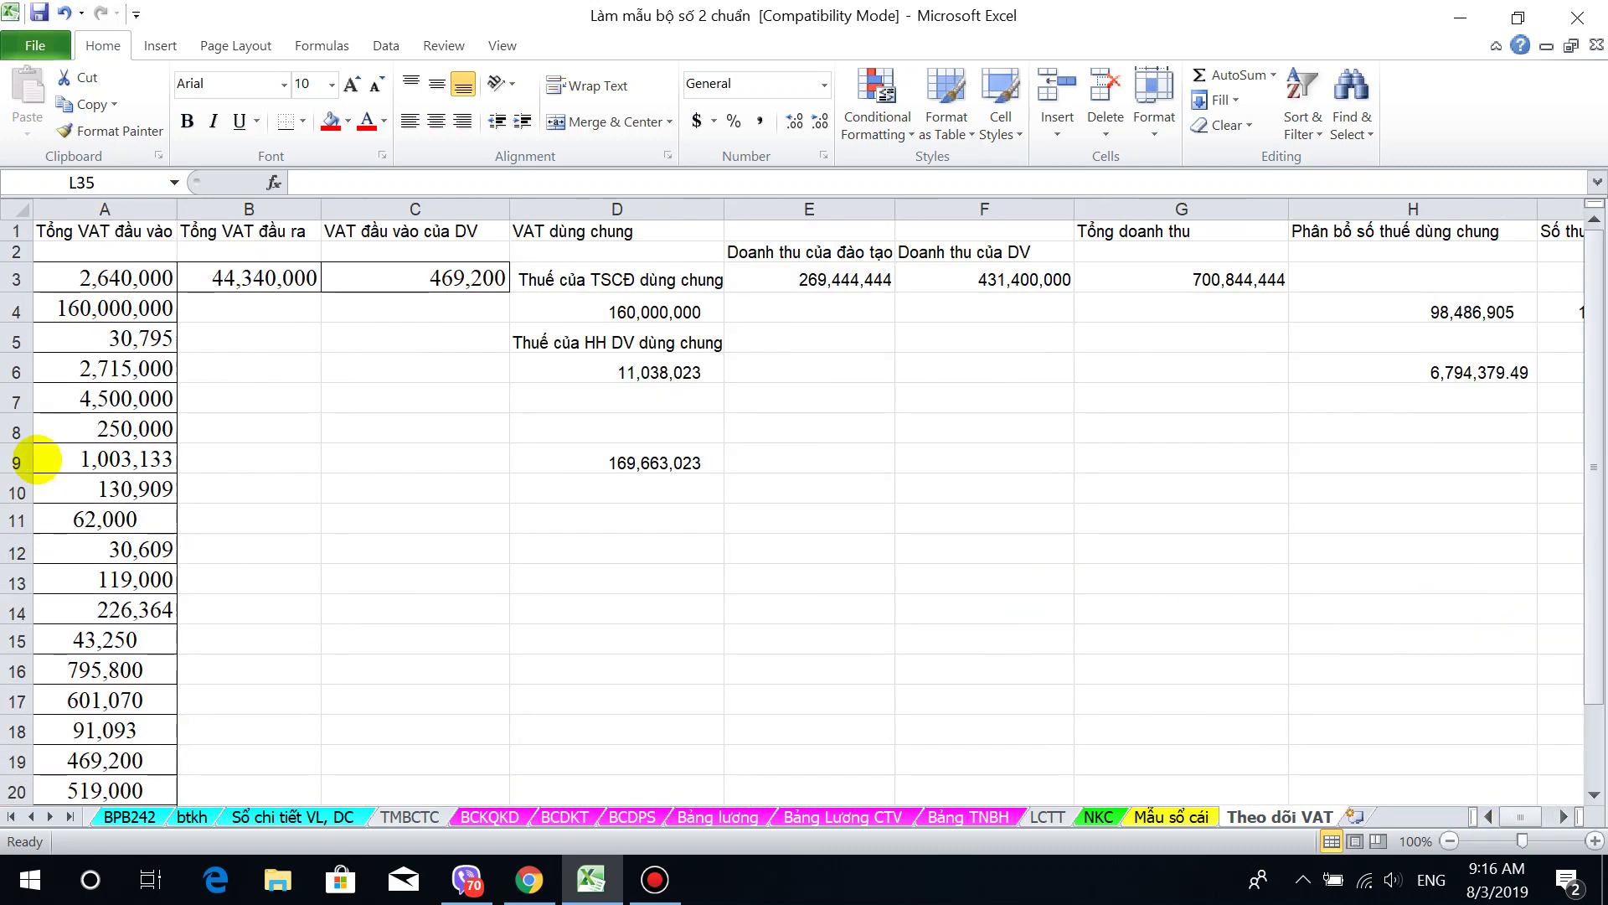
{"action": "left_click_drag", "start_coordinate": [67, 285], "coordinate": [24, 837]}
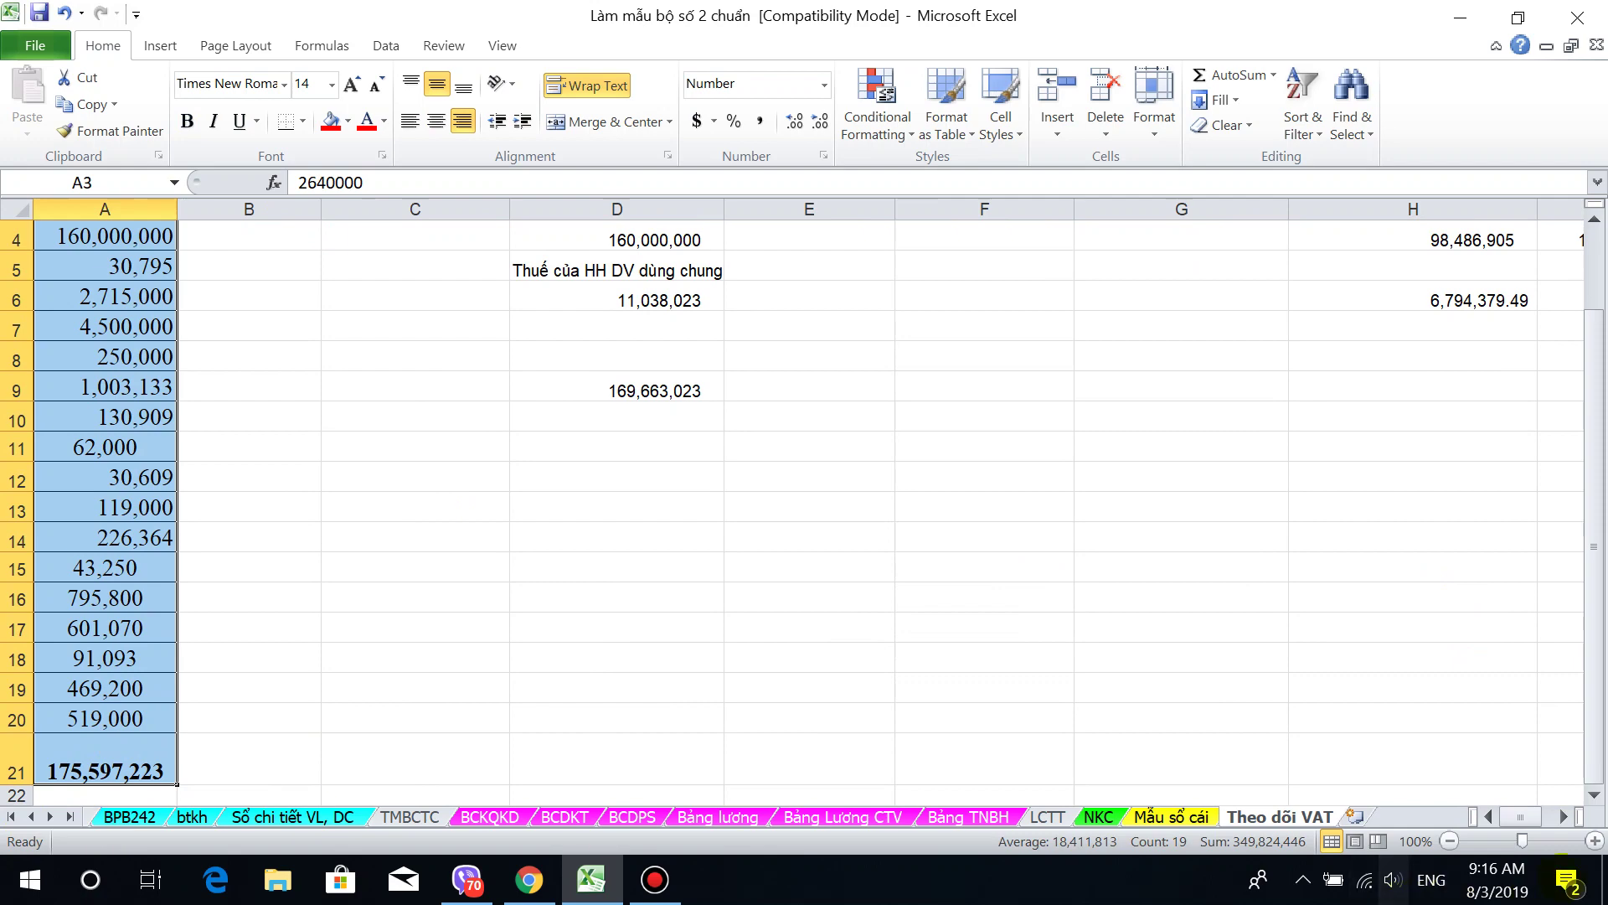
{"action": "left_click", "coordinate": [1563, 817]}
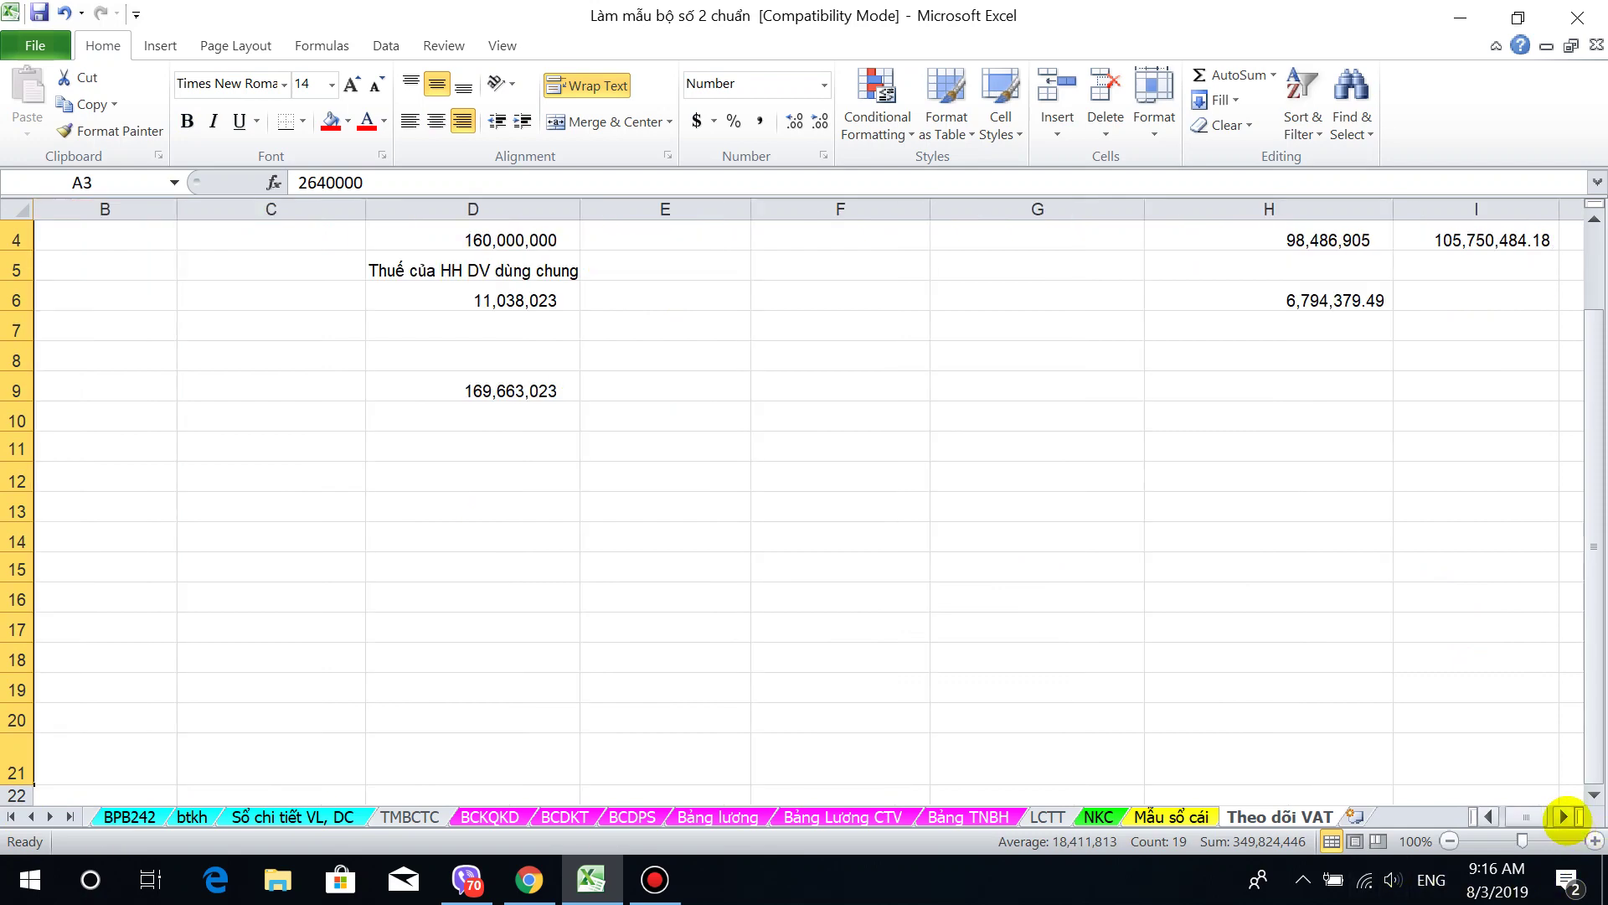
{"action": "left_click", "coordinate": [1490, 816]}
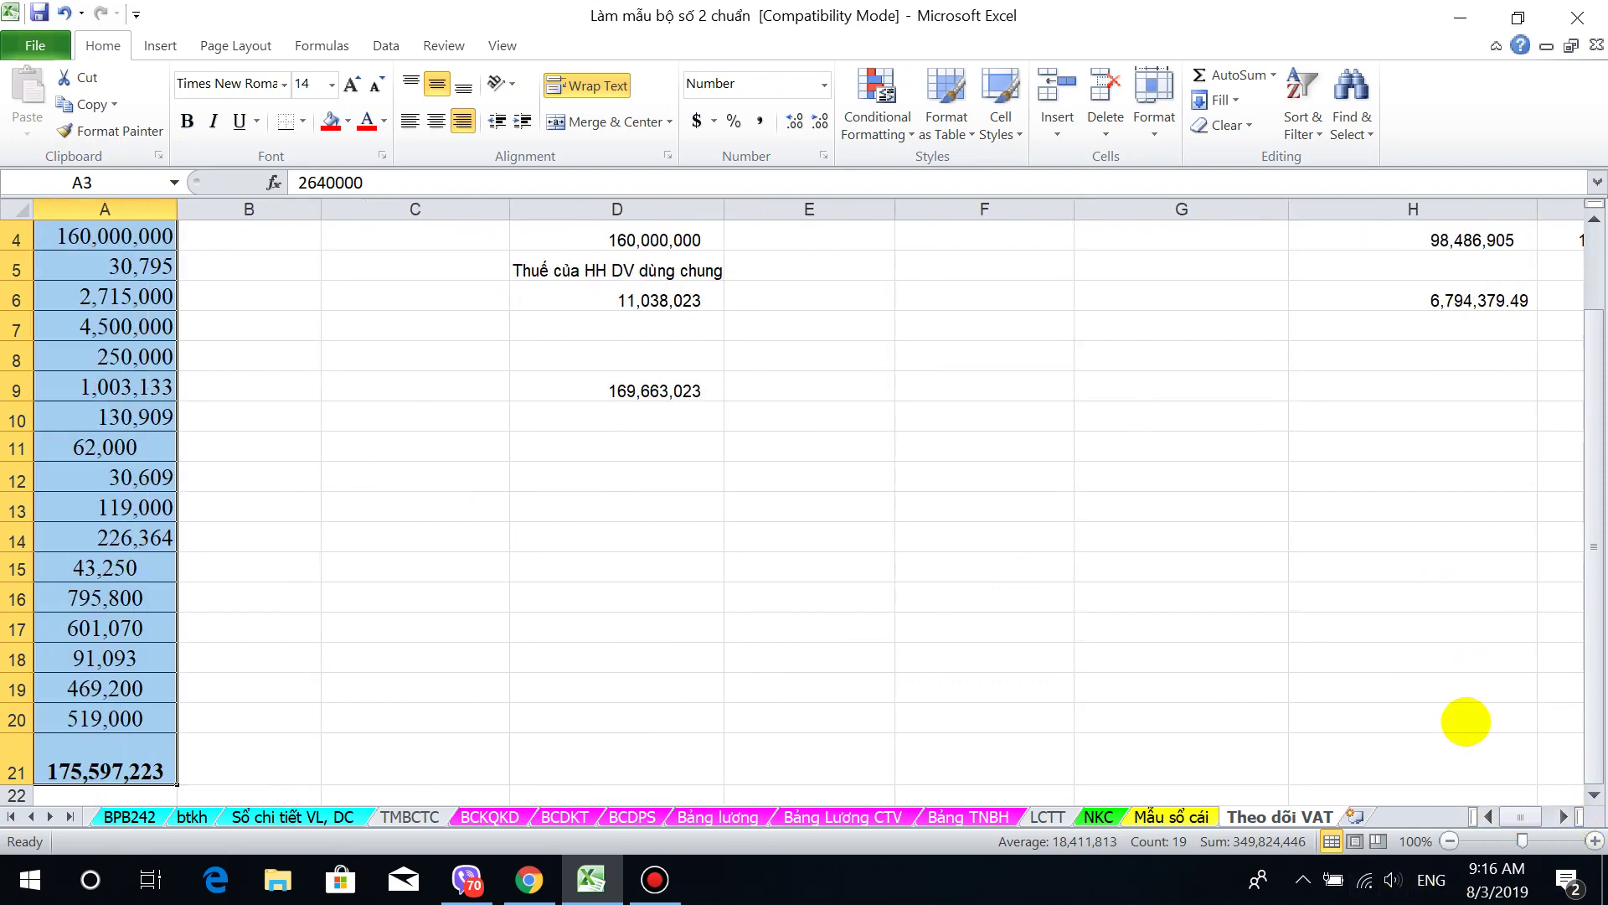
{"action": "scroll", "coordinate": [1464, 717], "scroll_direction": "up", "scroll_amount": 1}
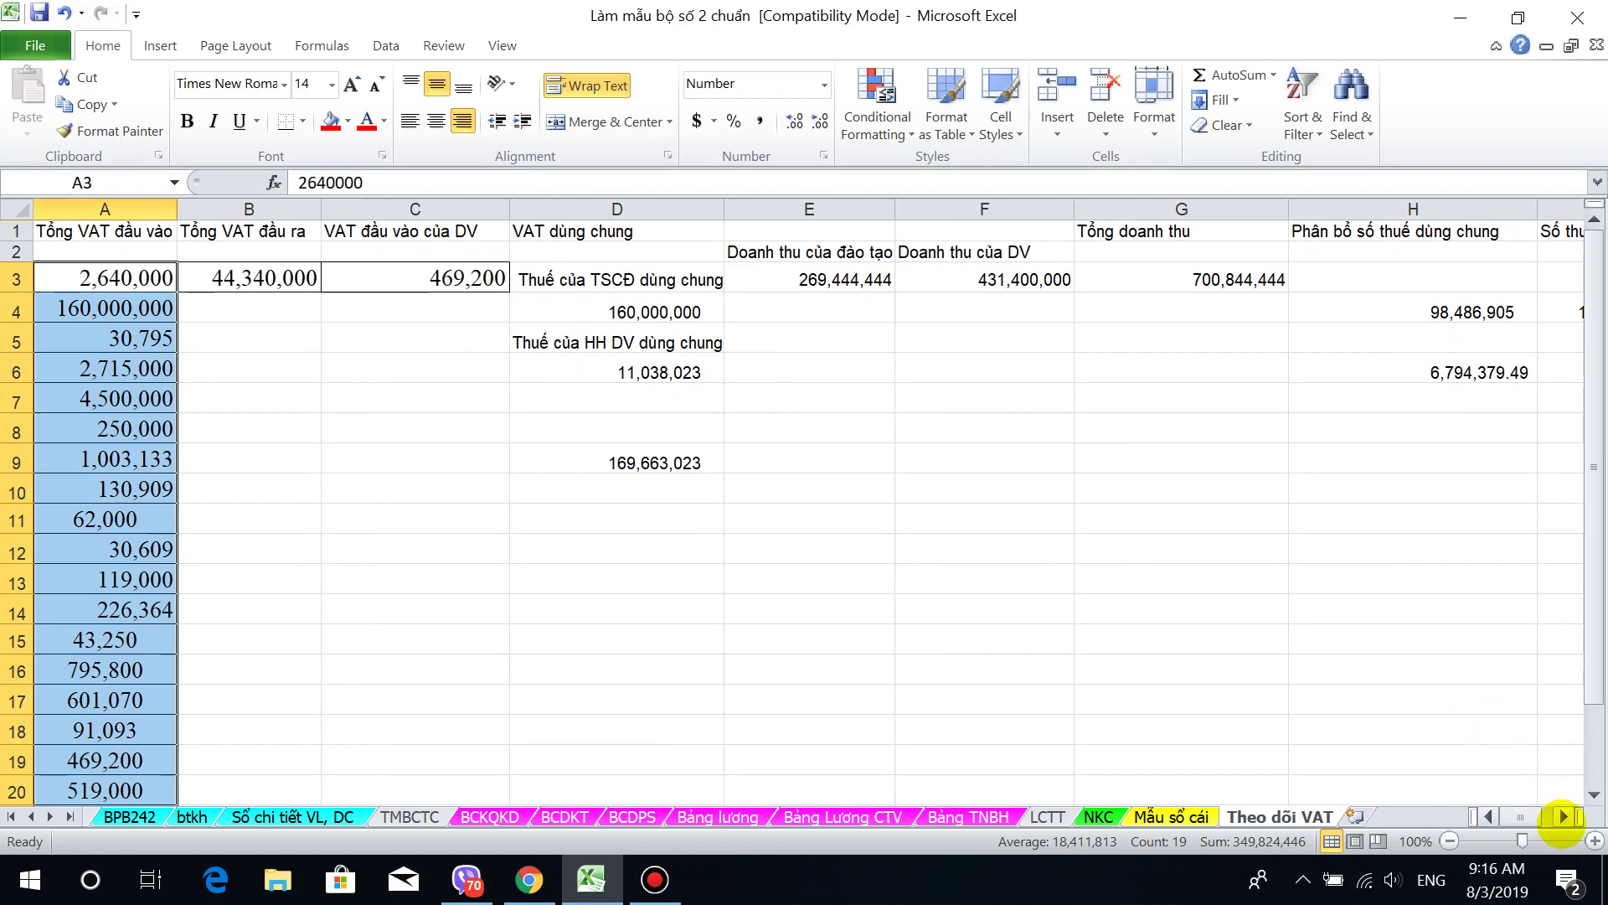
Step: Inspect the deductible VAT in I4, the shared fixed-asset VAT in D4 and the shared VAT formula in D9
{"action": "left_click", "coordinate": [1563, 816]}
{"action": "left_click", "coordinate": [1563, 817]}
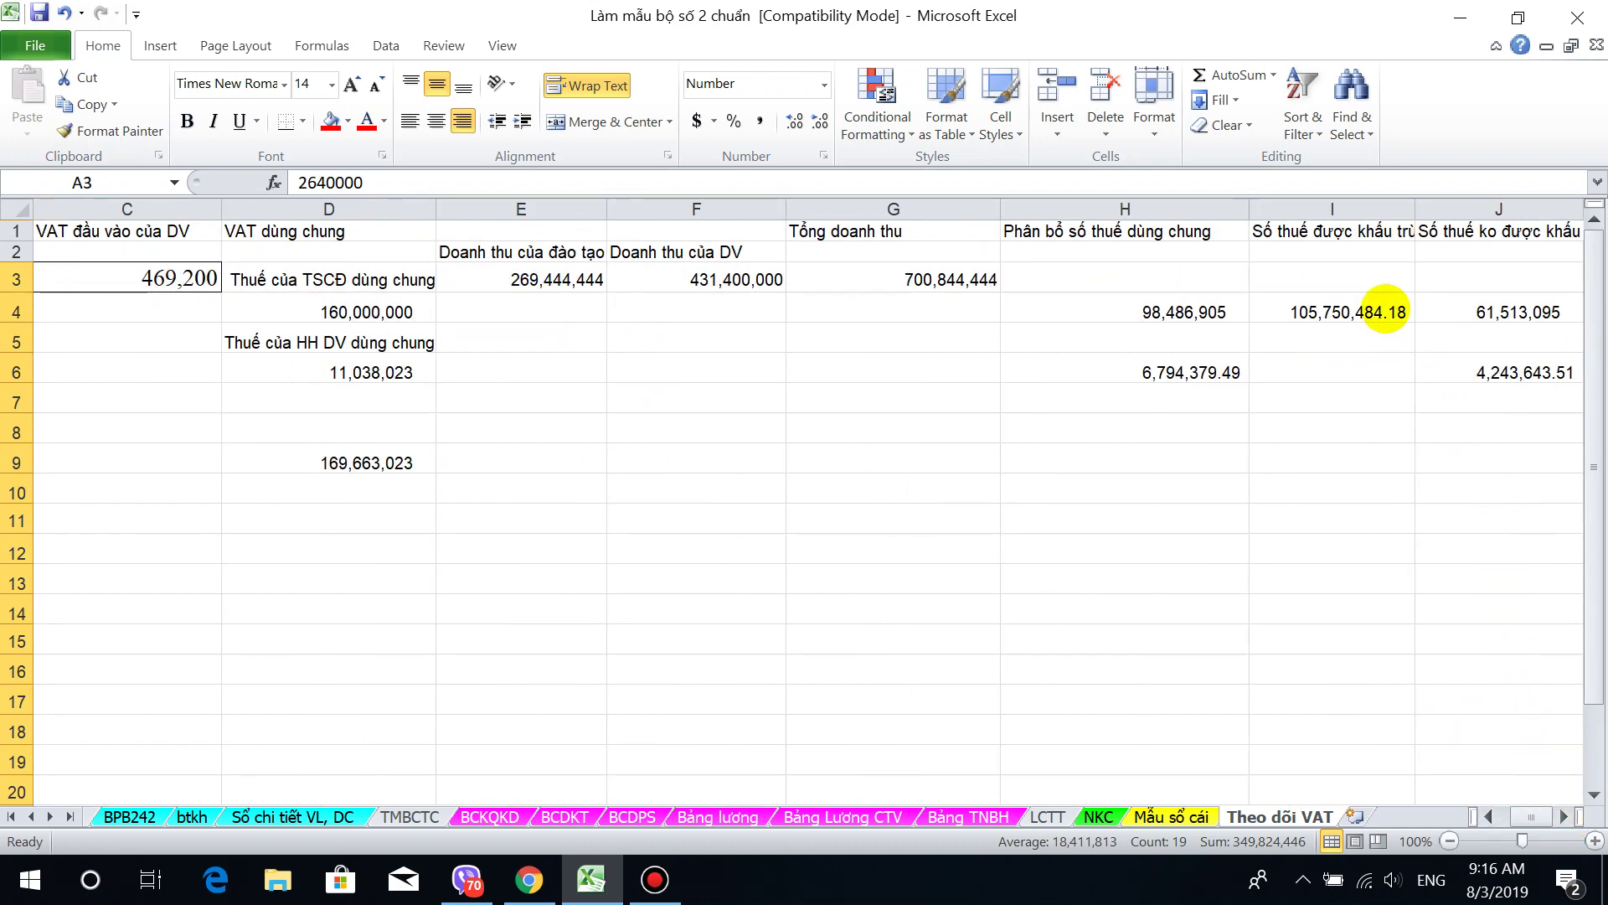
{"action": "left_click", "coordinate": [1383, 314]}
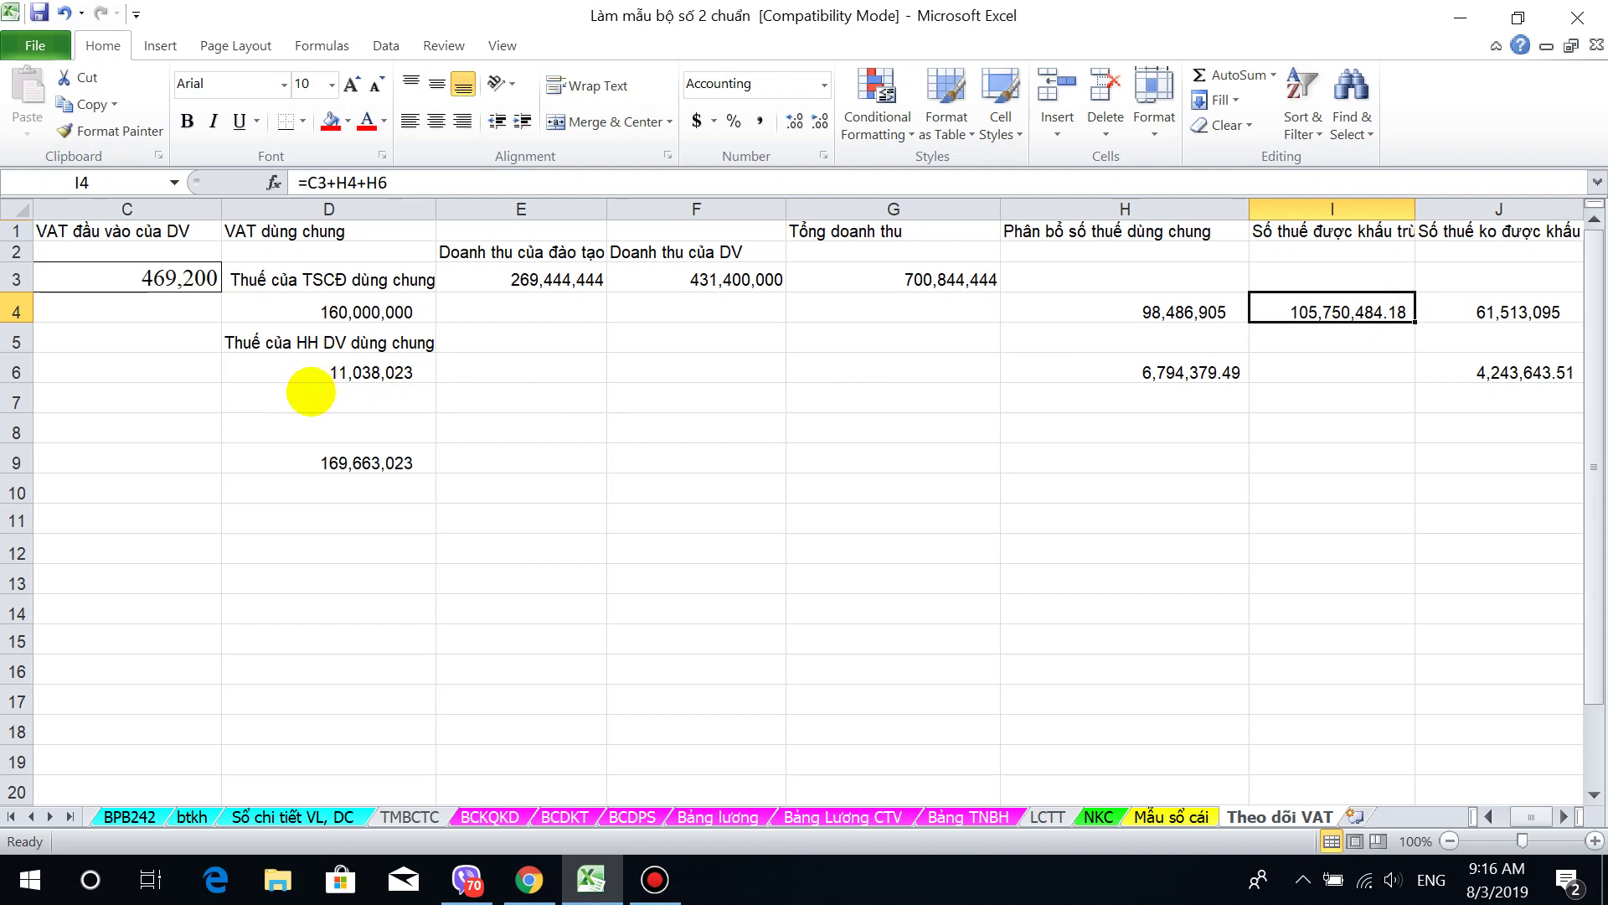
{"action": "left_click", "coordinate": [306, 309]}
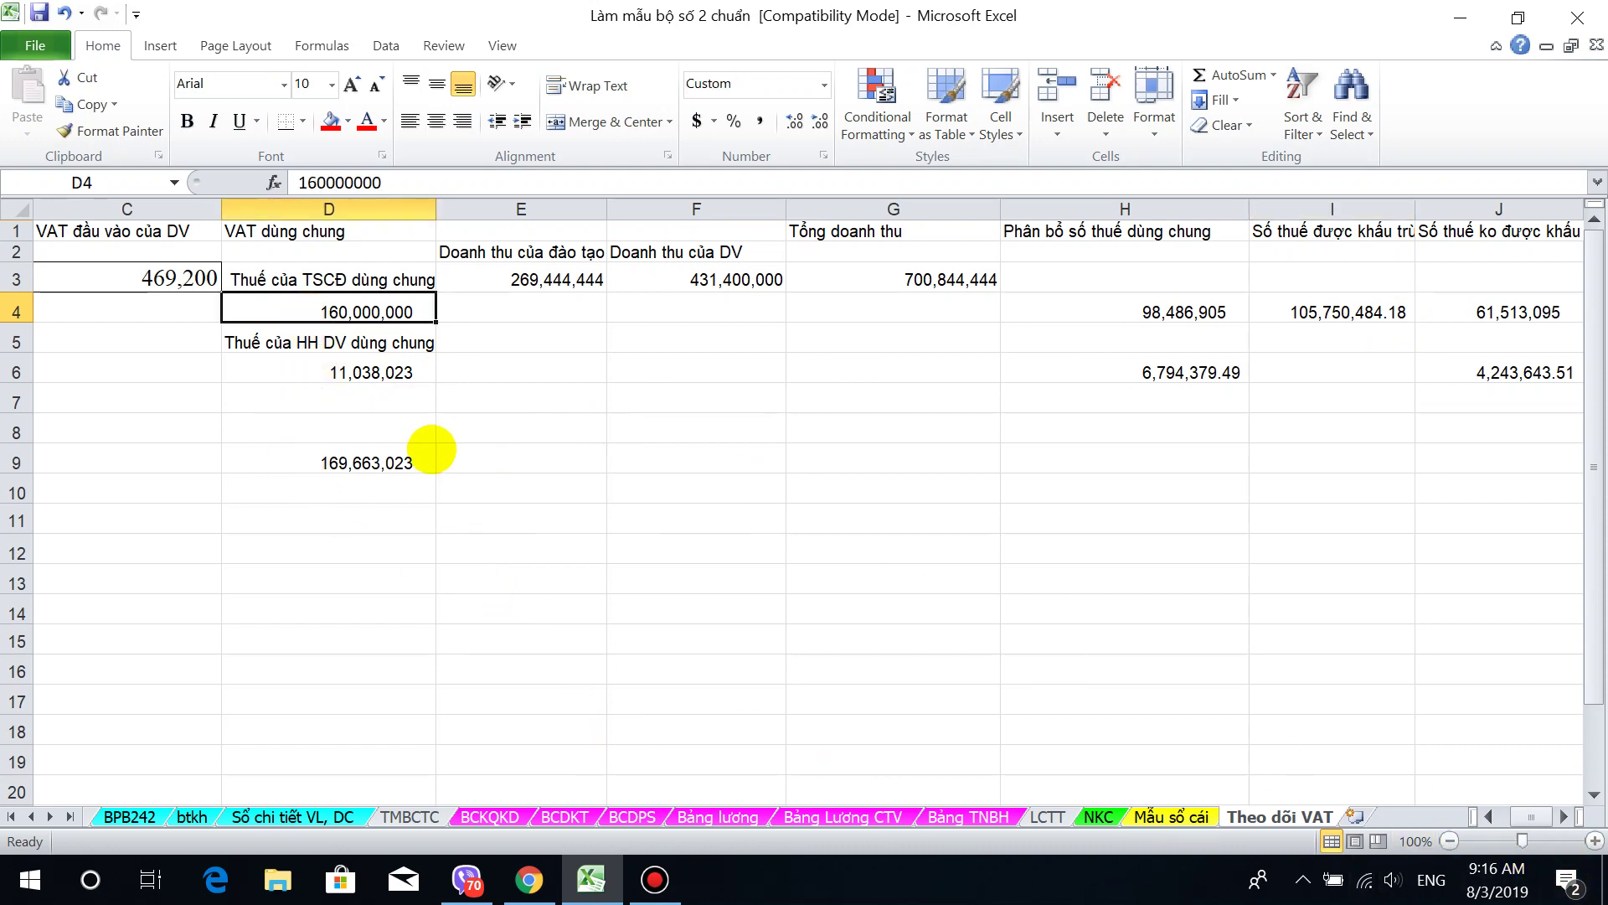
{"action": "left_click", "coordinate": [387, 463]}
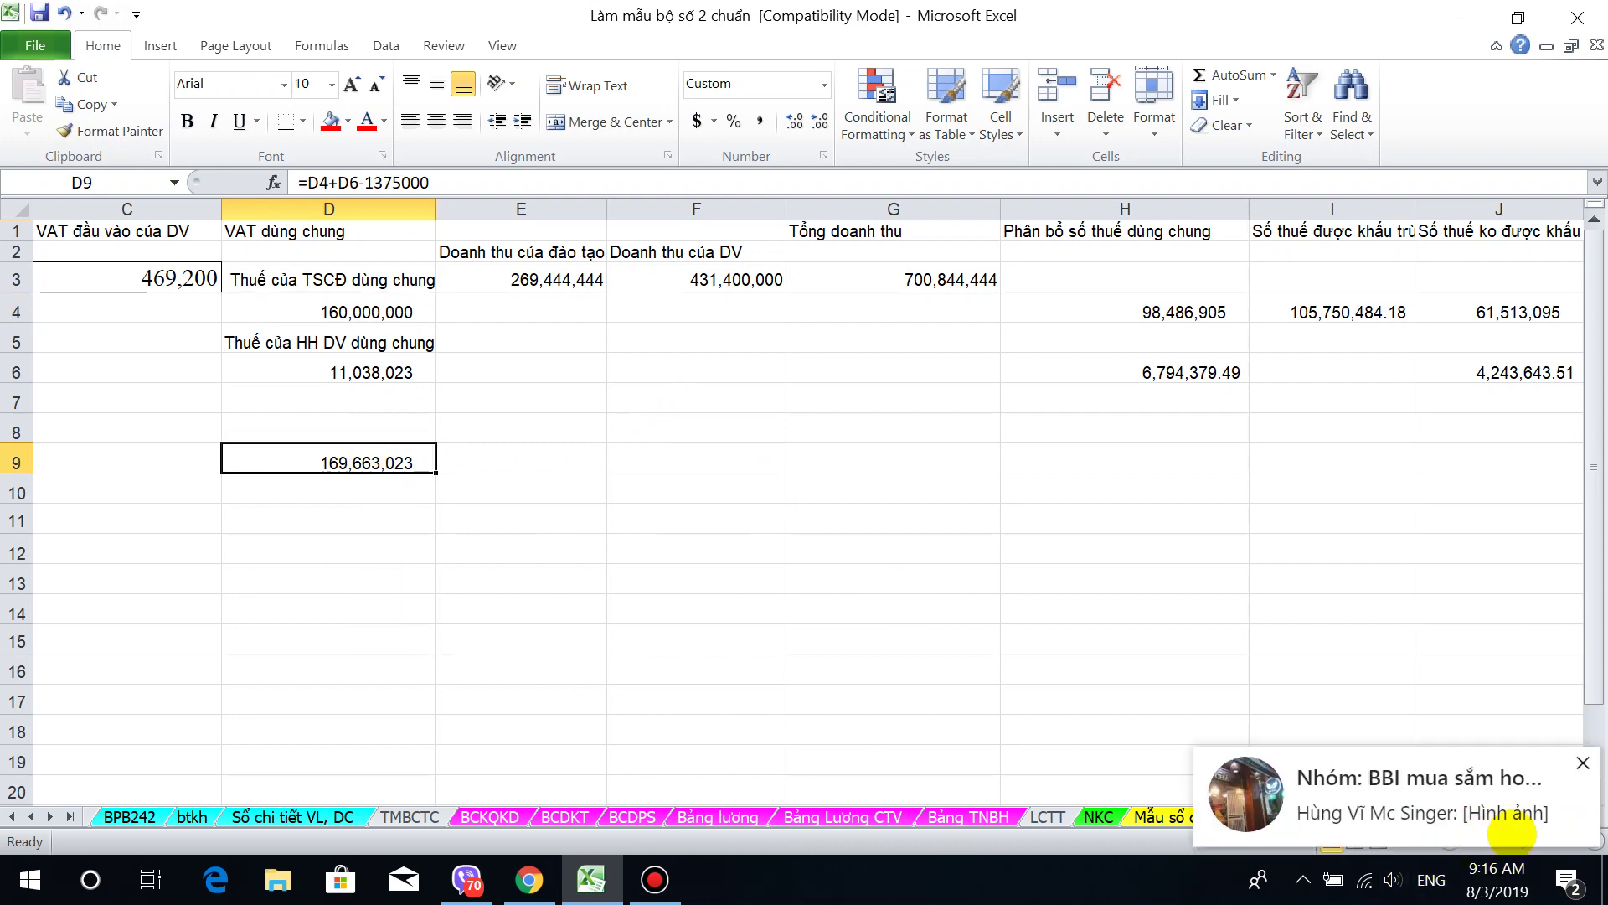
{"action": "left_click", "coordinate": [1310, 578]}
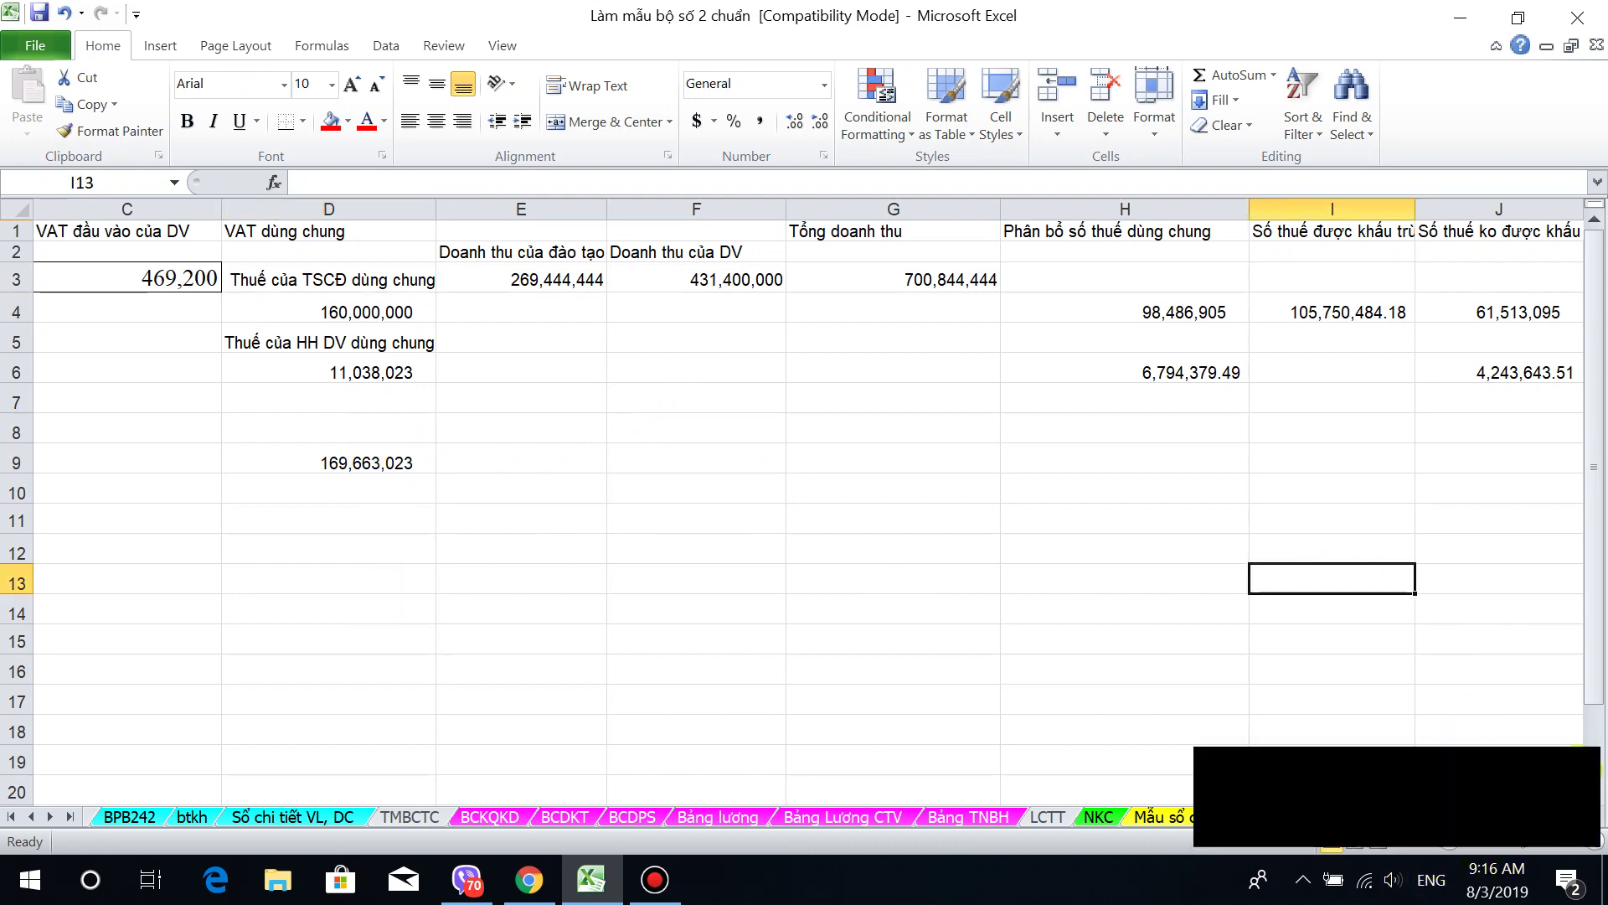
Step: Review the input VAT list again from A3 and check it against its total in A21
{"action": "left_click", "coordinate": [1489, 815]}
{"action": "left_click", "coordinate": [1489, 815]}
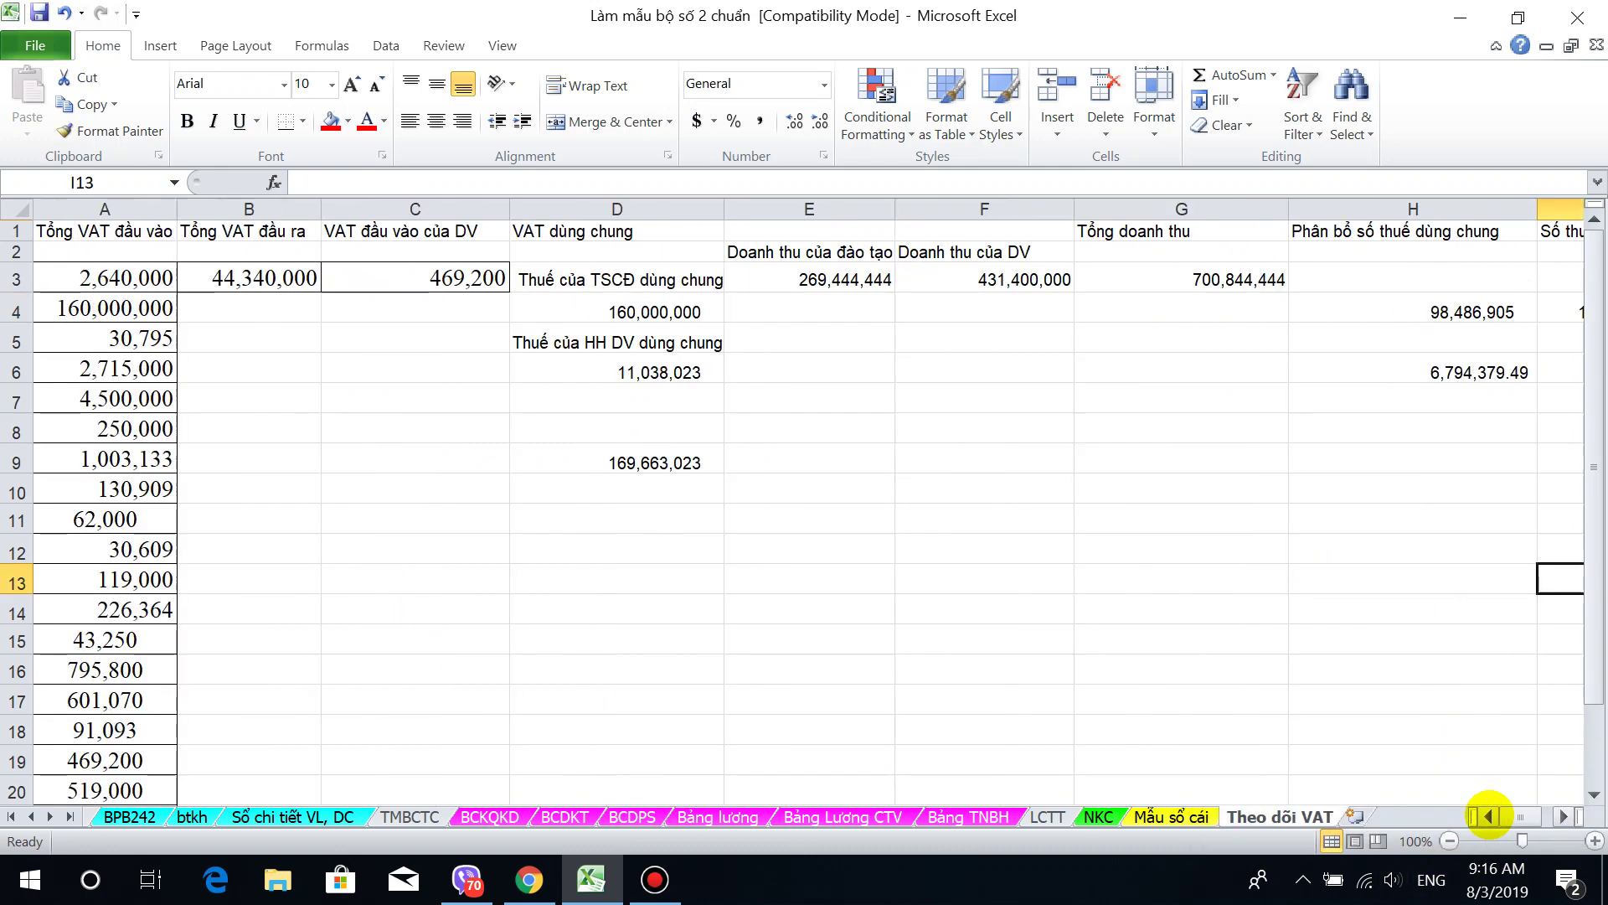
{"action": "left_click", "coordinate": [123, 267]}
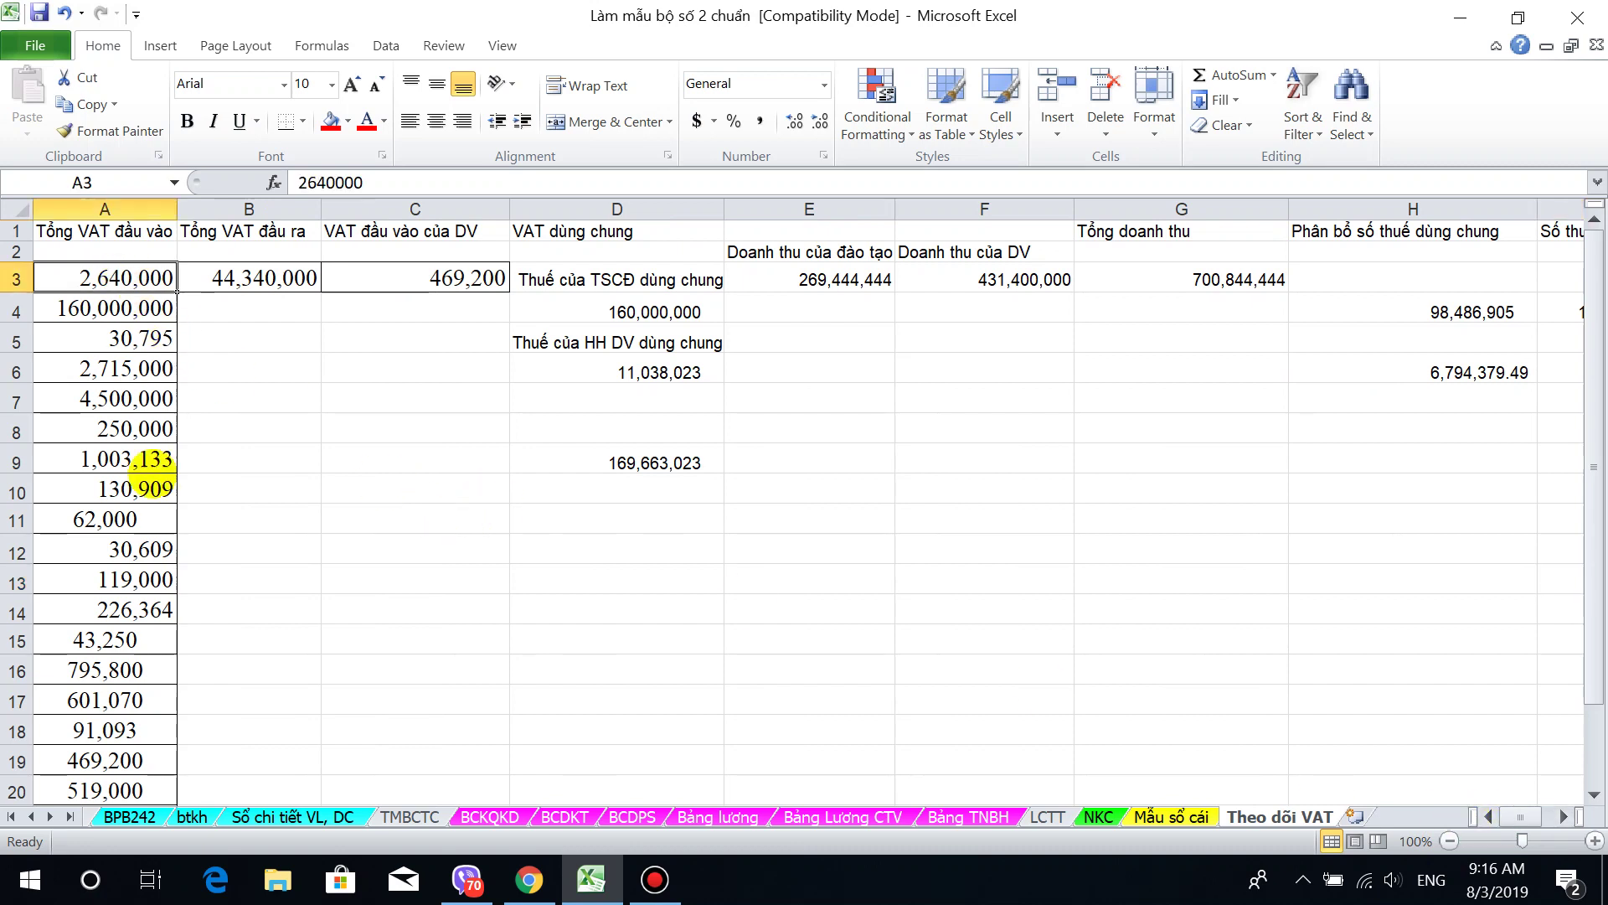
{"action": "left_click", "coordinate": [164, 666], "text": "shift"}
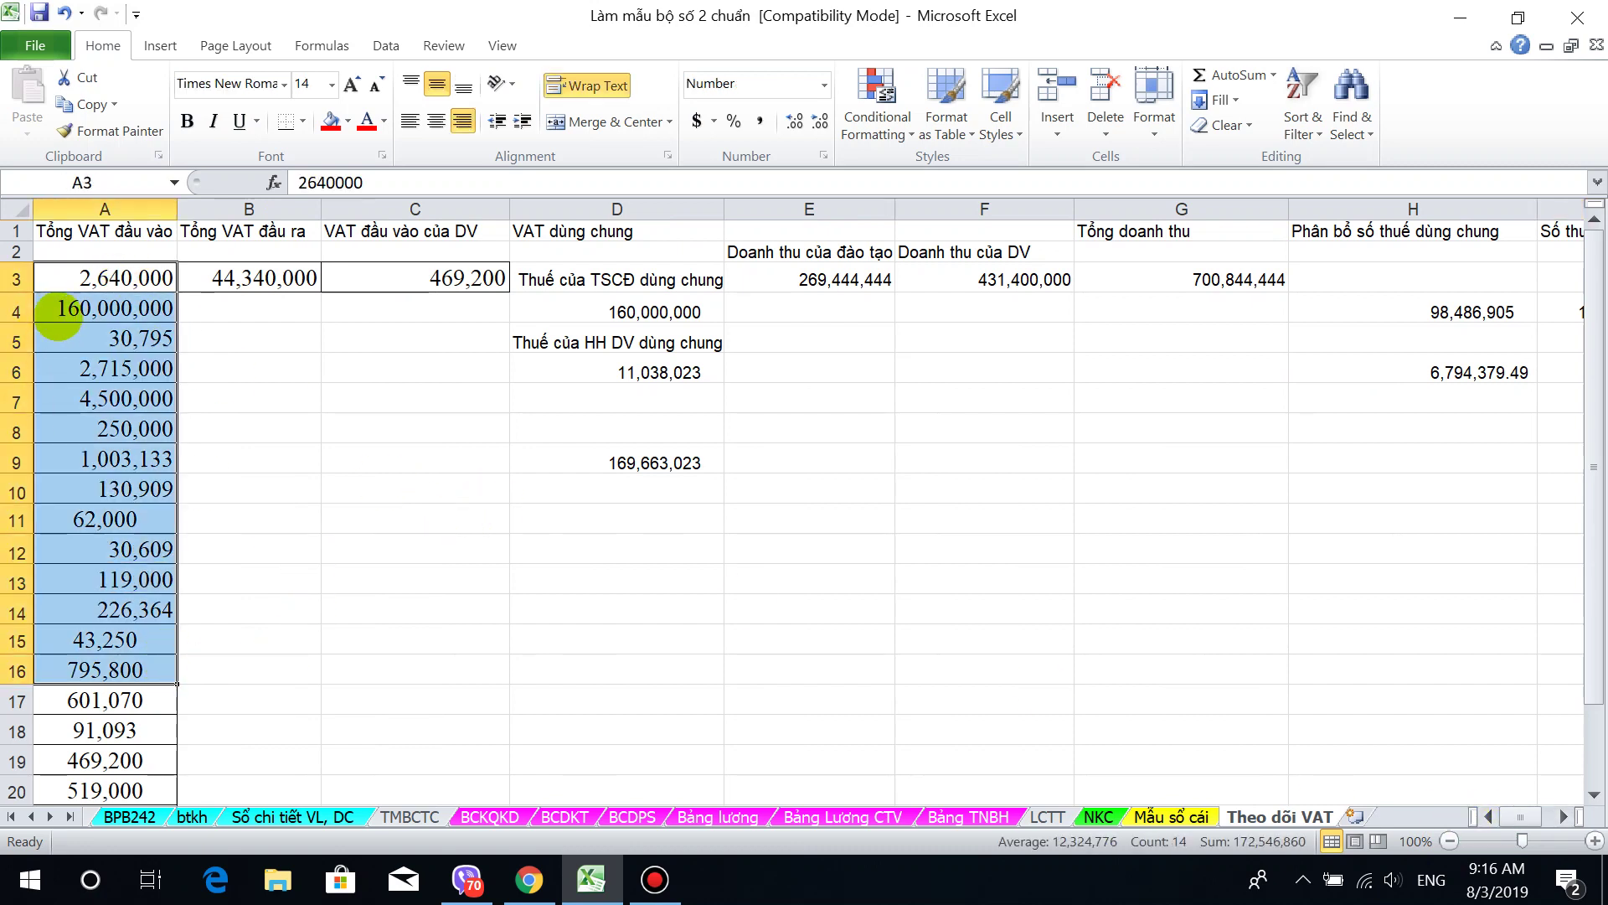
{"action": "left_click_drag", "start_coordinate": [107, 278], "coordinate": [109, 637]}
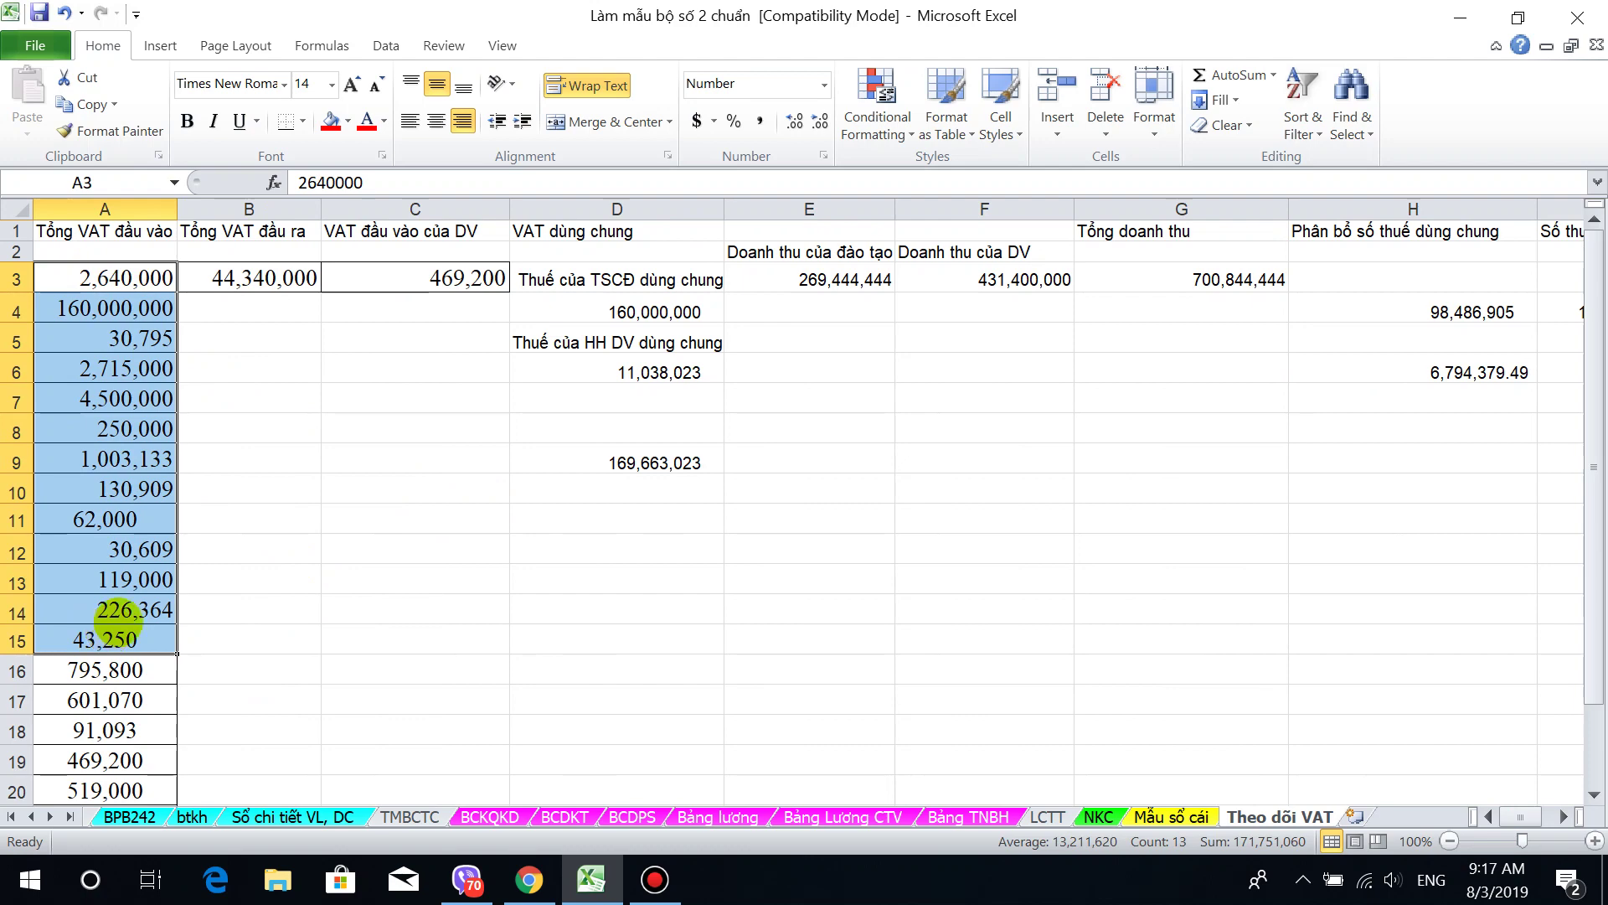
{"action": "scroll", "coordinate": [105, 639], "scroll_direction": "down", "scroll_amount": 4}
{"action": "left_click", "coordinate": [103, 498]}
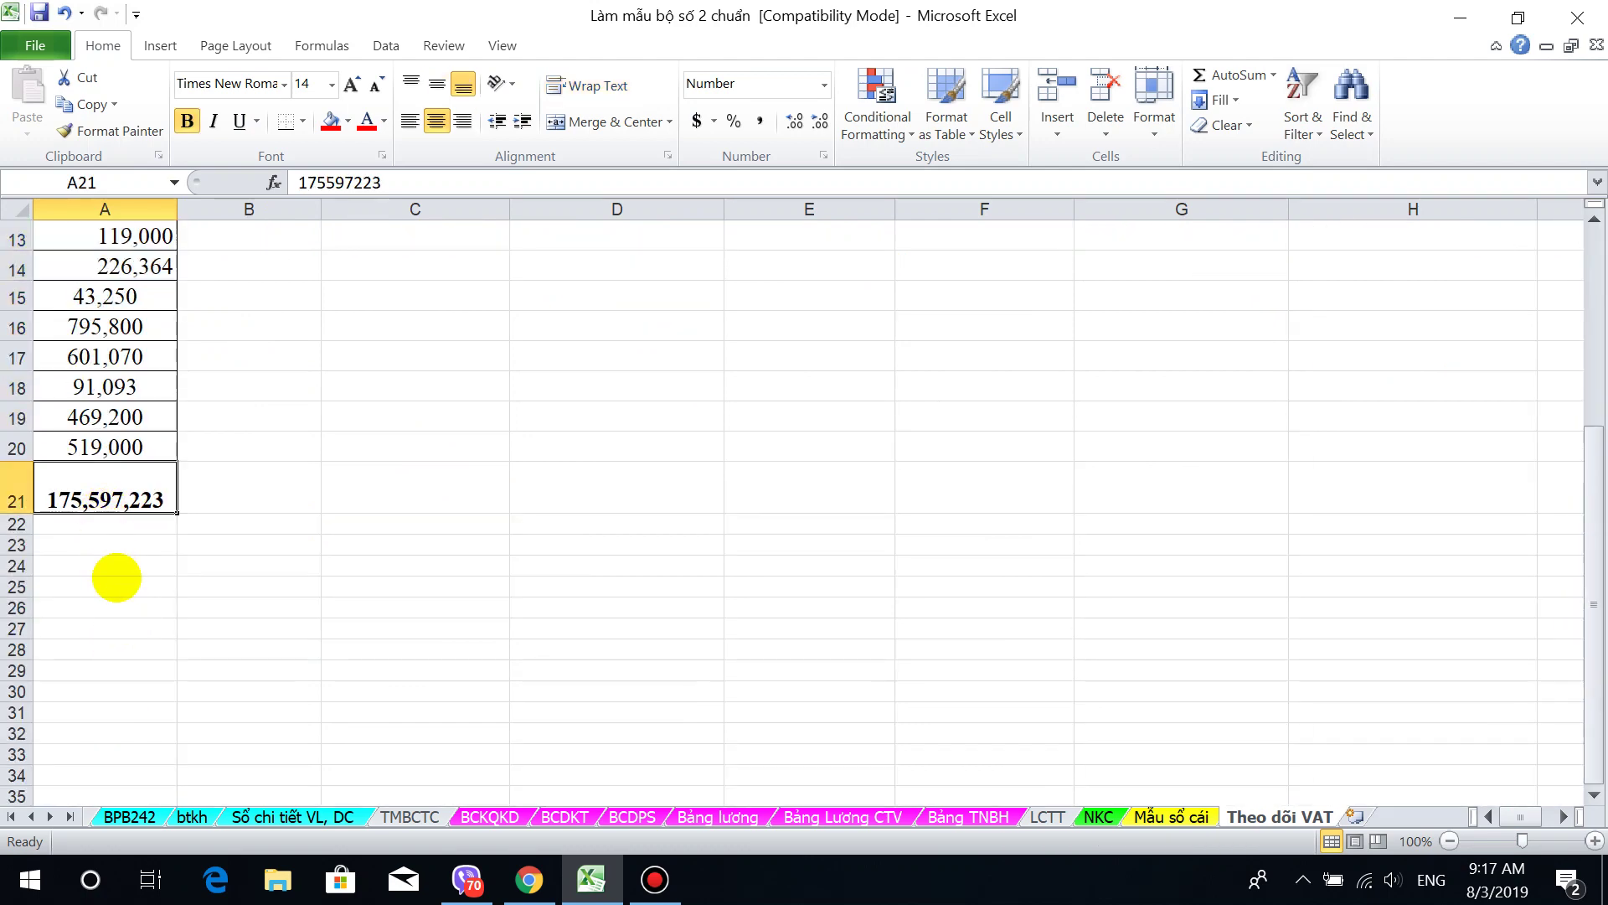
Step: Review the input VAT amount in A5, the shared fixed-asset VAT in D4 and the shared VAT formula in D9
{"action": "scroll", "coordinate": [494, 609], "scroll_direction": "up", "scroll_amount": 4}
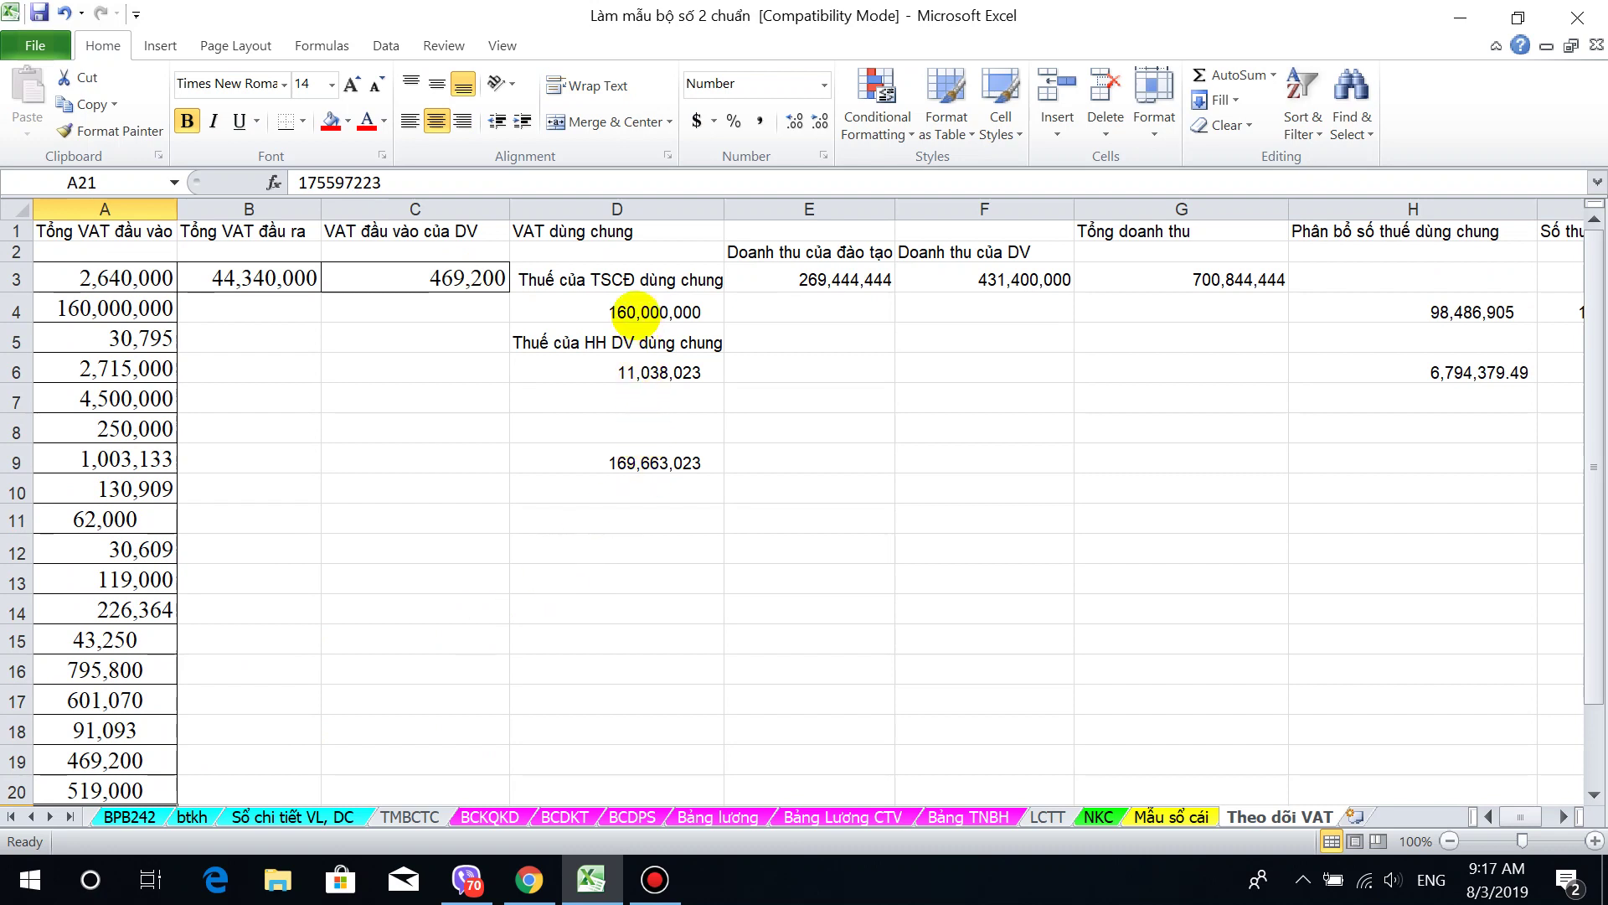
{"action": "left_click", "coordinate": [121, 339]}
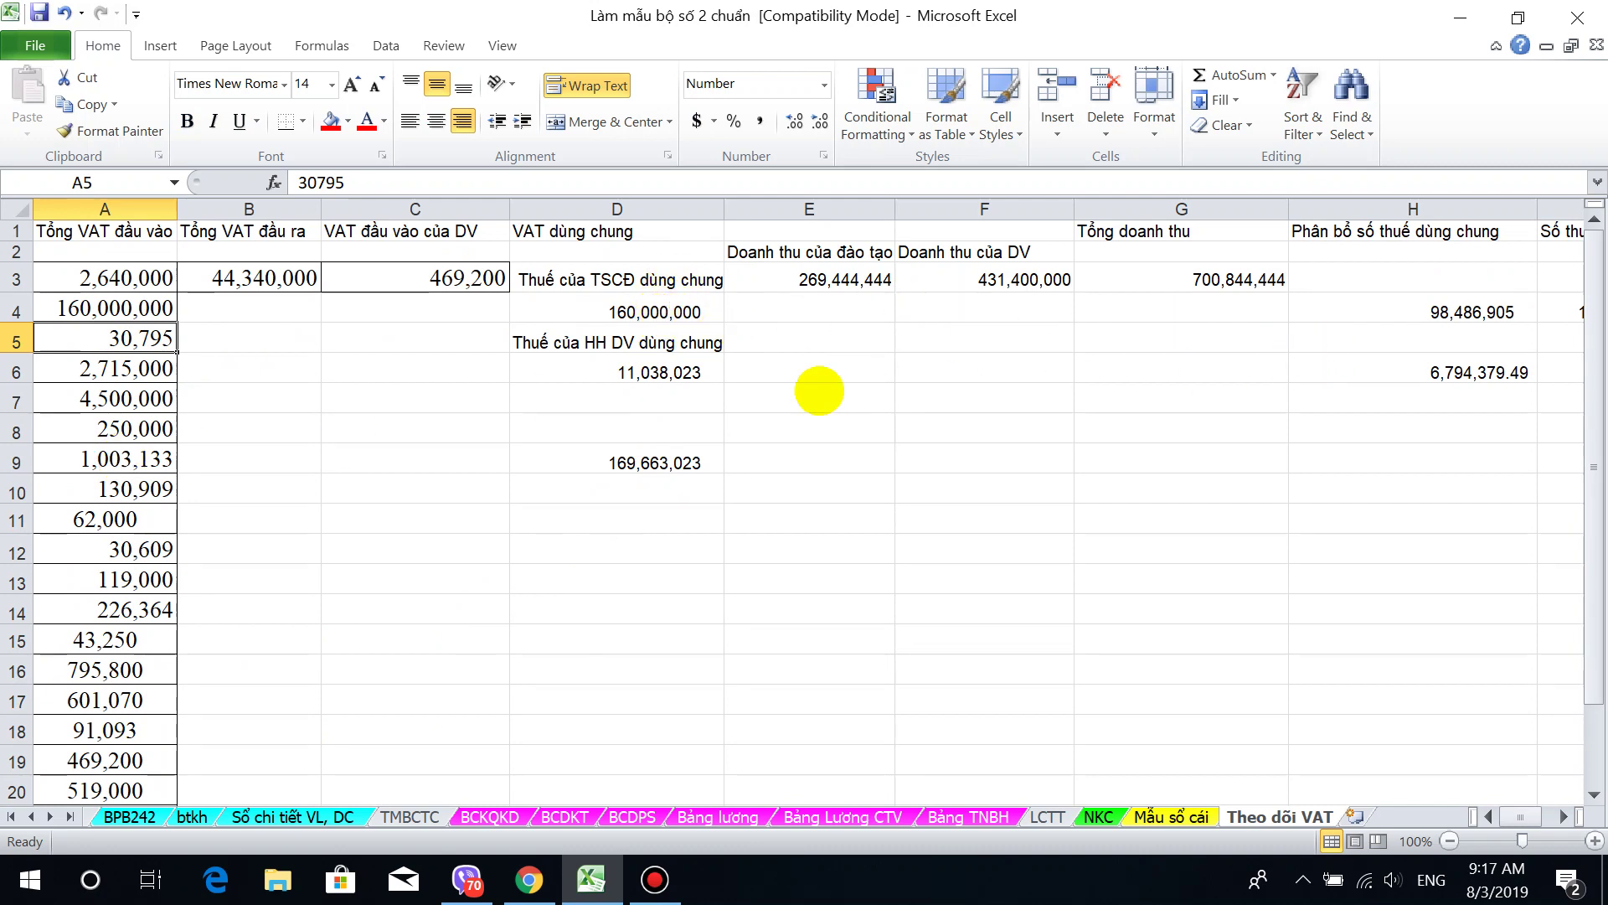
{"action": "left_click", "coordinate": [670, 314]}
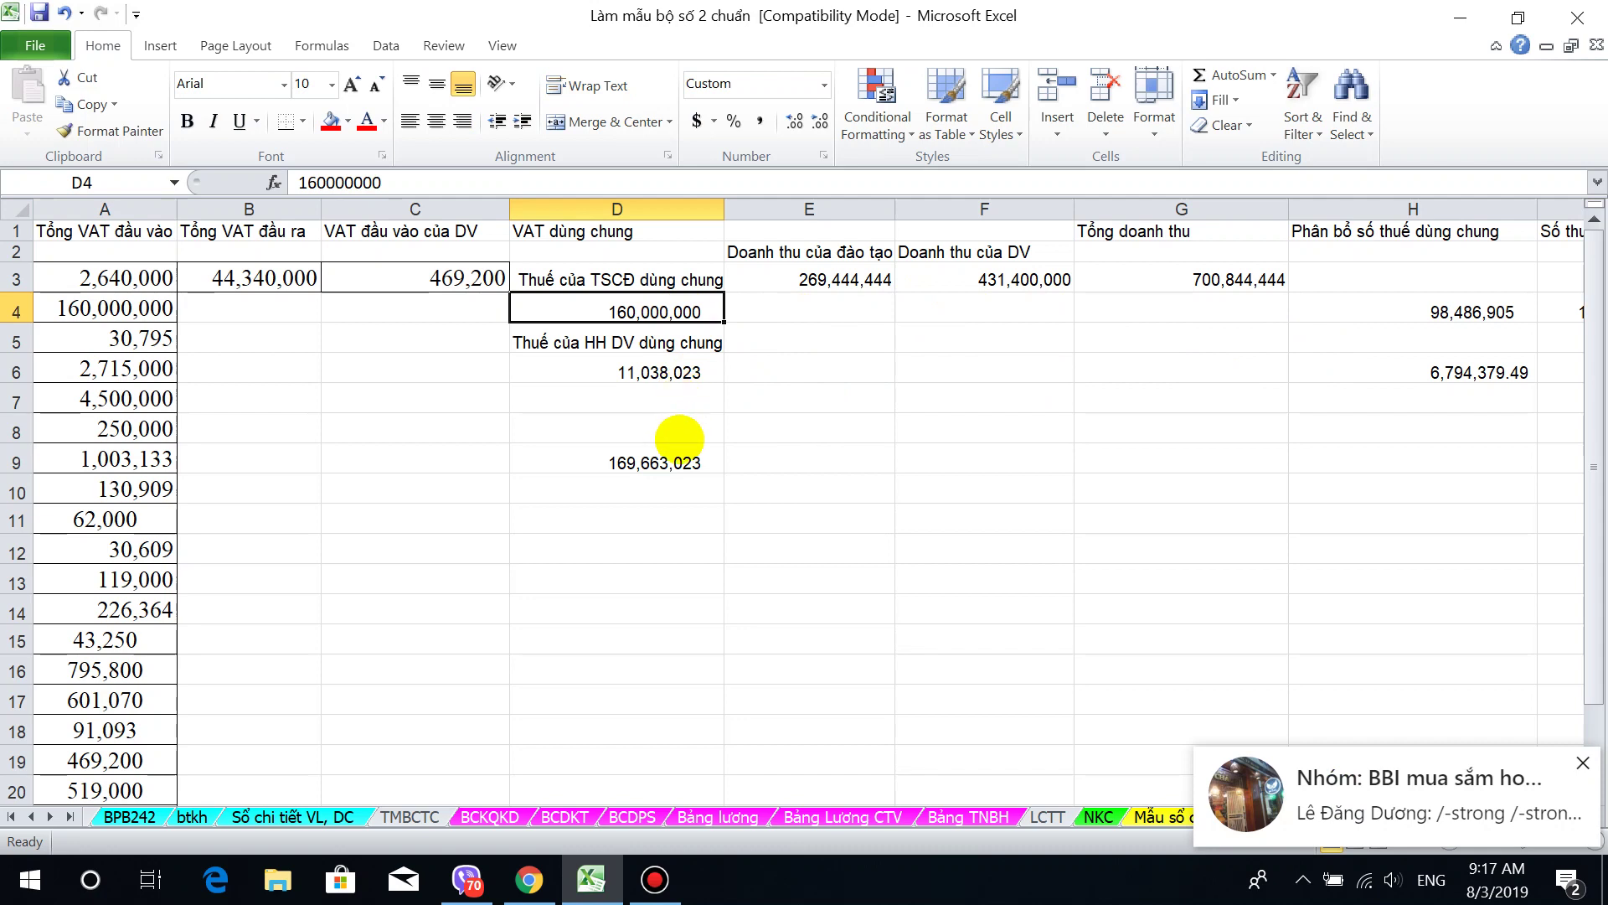
{"action": "left_click", "coordinate": [692, 460]}
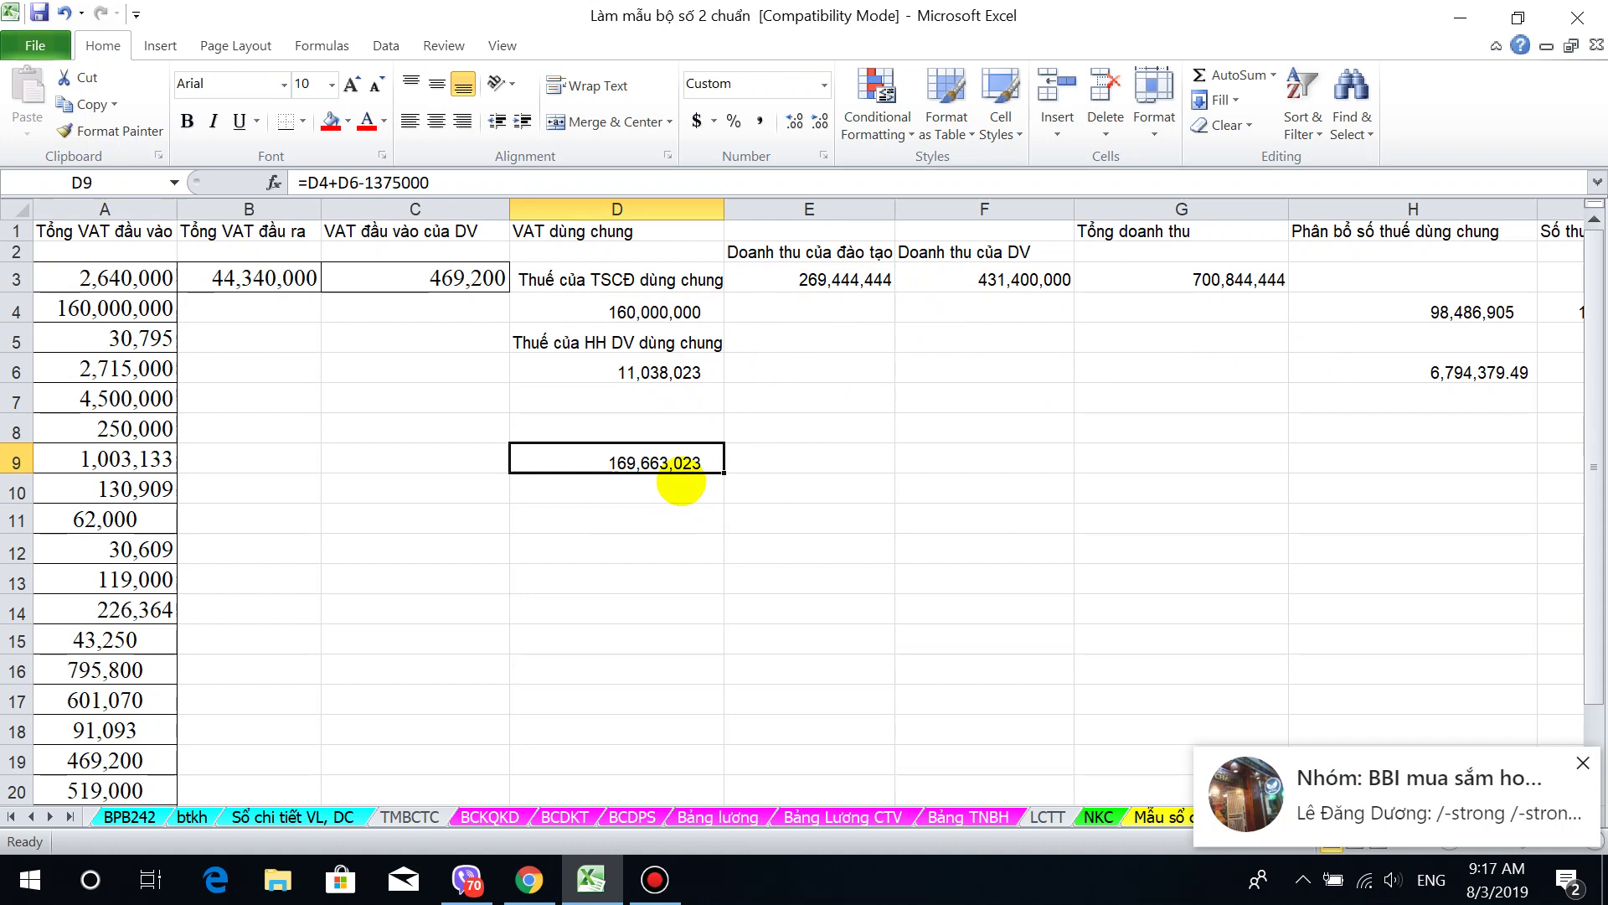
{"action": "left_click", "coordinate": [1582, 764]}
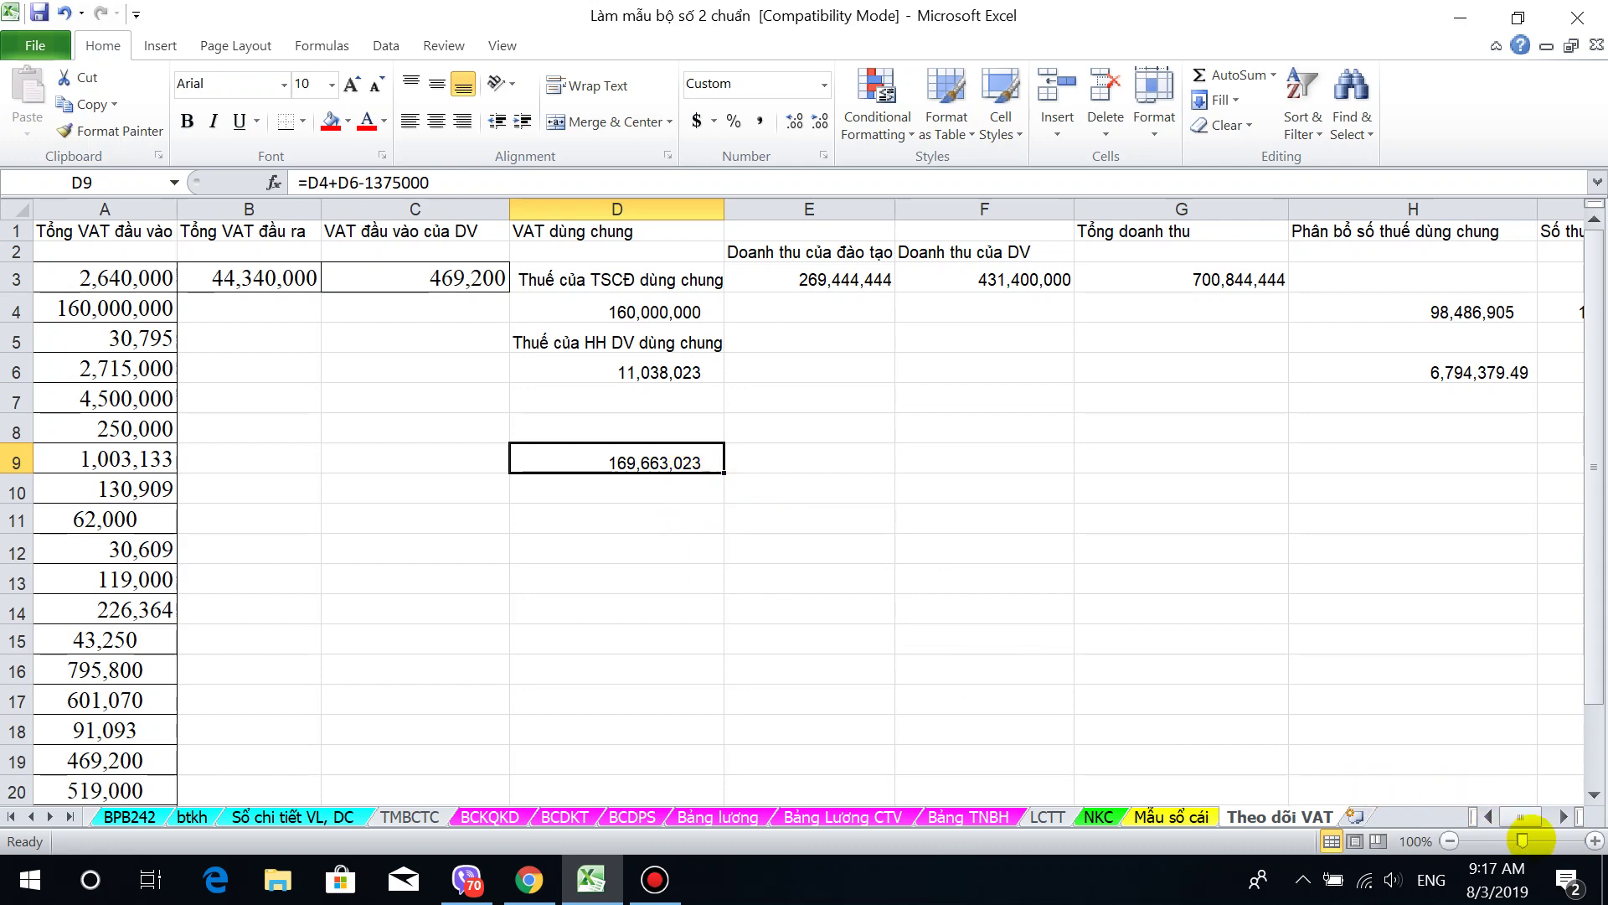
Step: Compare the non-deductible VAT after allocation in column J with the shared VAT amounts in D4, D6 and D9
{"action": "left_click", "coordinate": [1562, 817]}
{"action": "left_click", "coordinate": [1563, 817]}
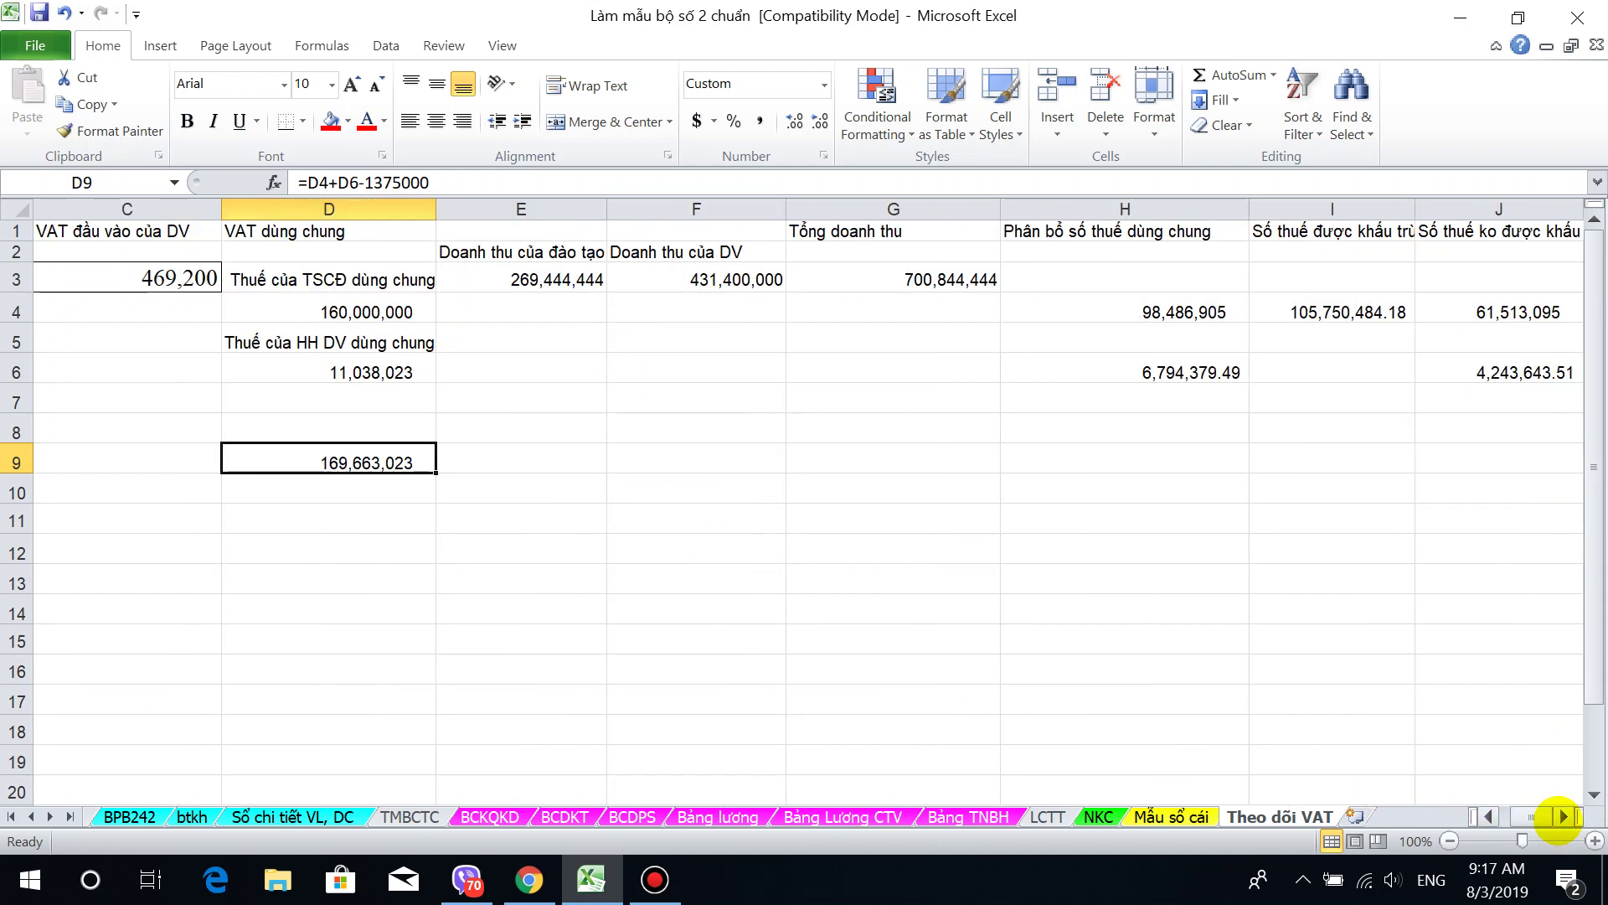
{"action": "left_click", "coordinate": [1563, 817]}
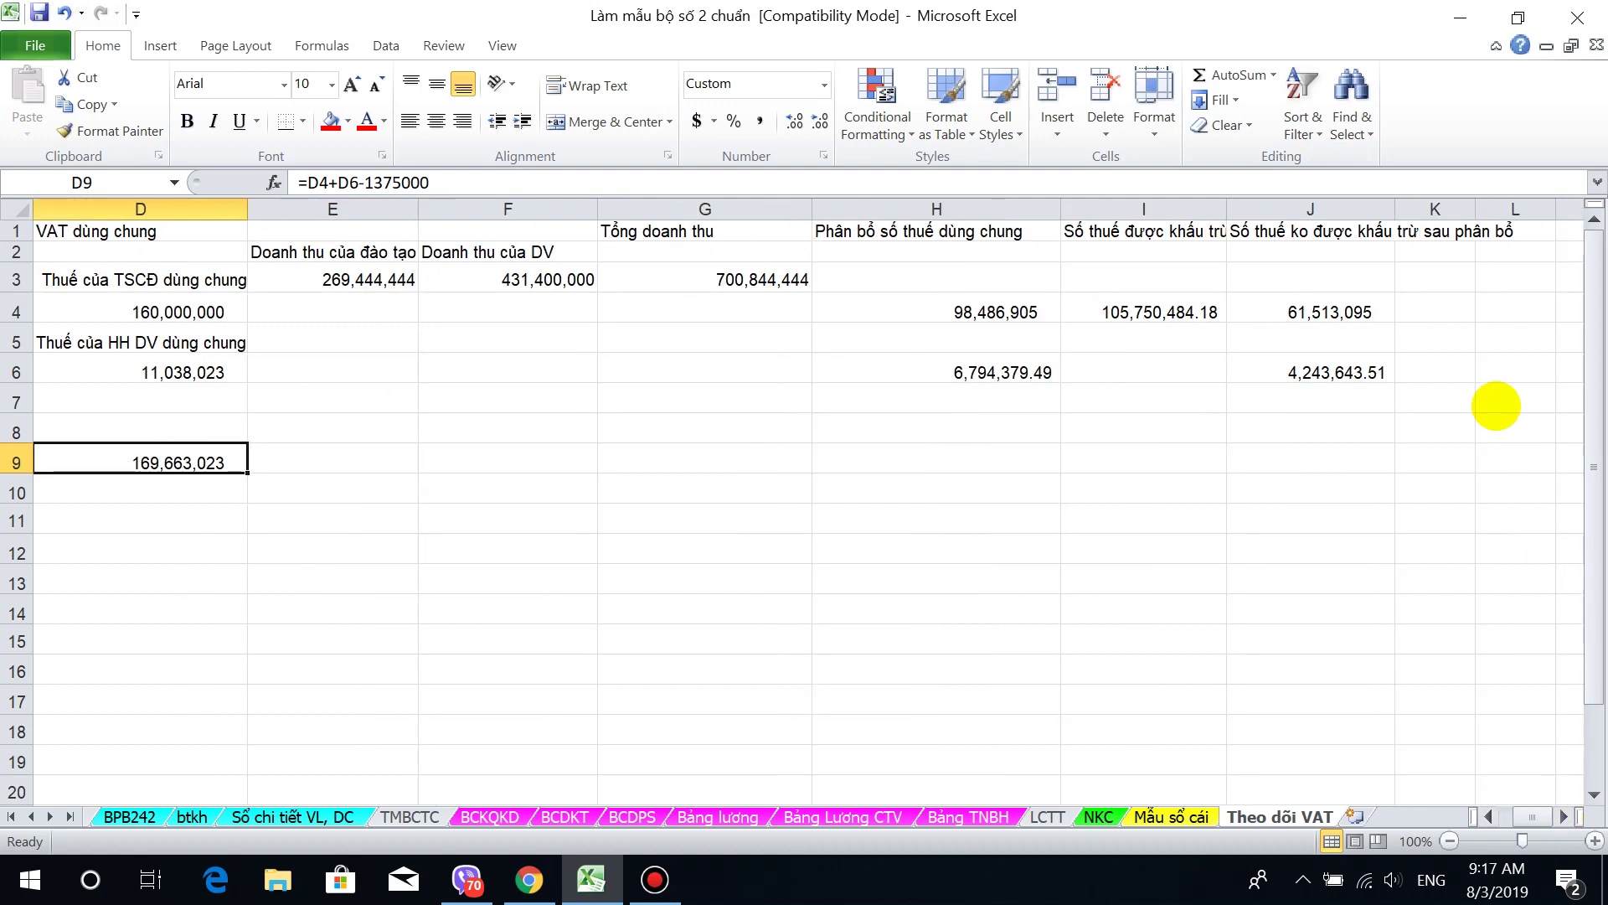
{"action": "left_click_drag", "start_coordinate": [1344, 235], "coordinate": [1332, 376]}
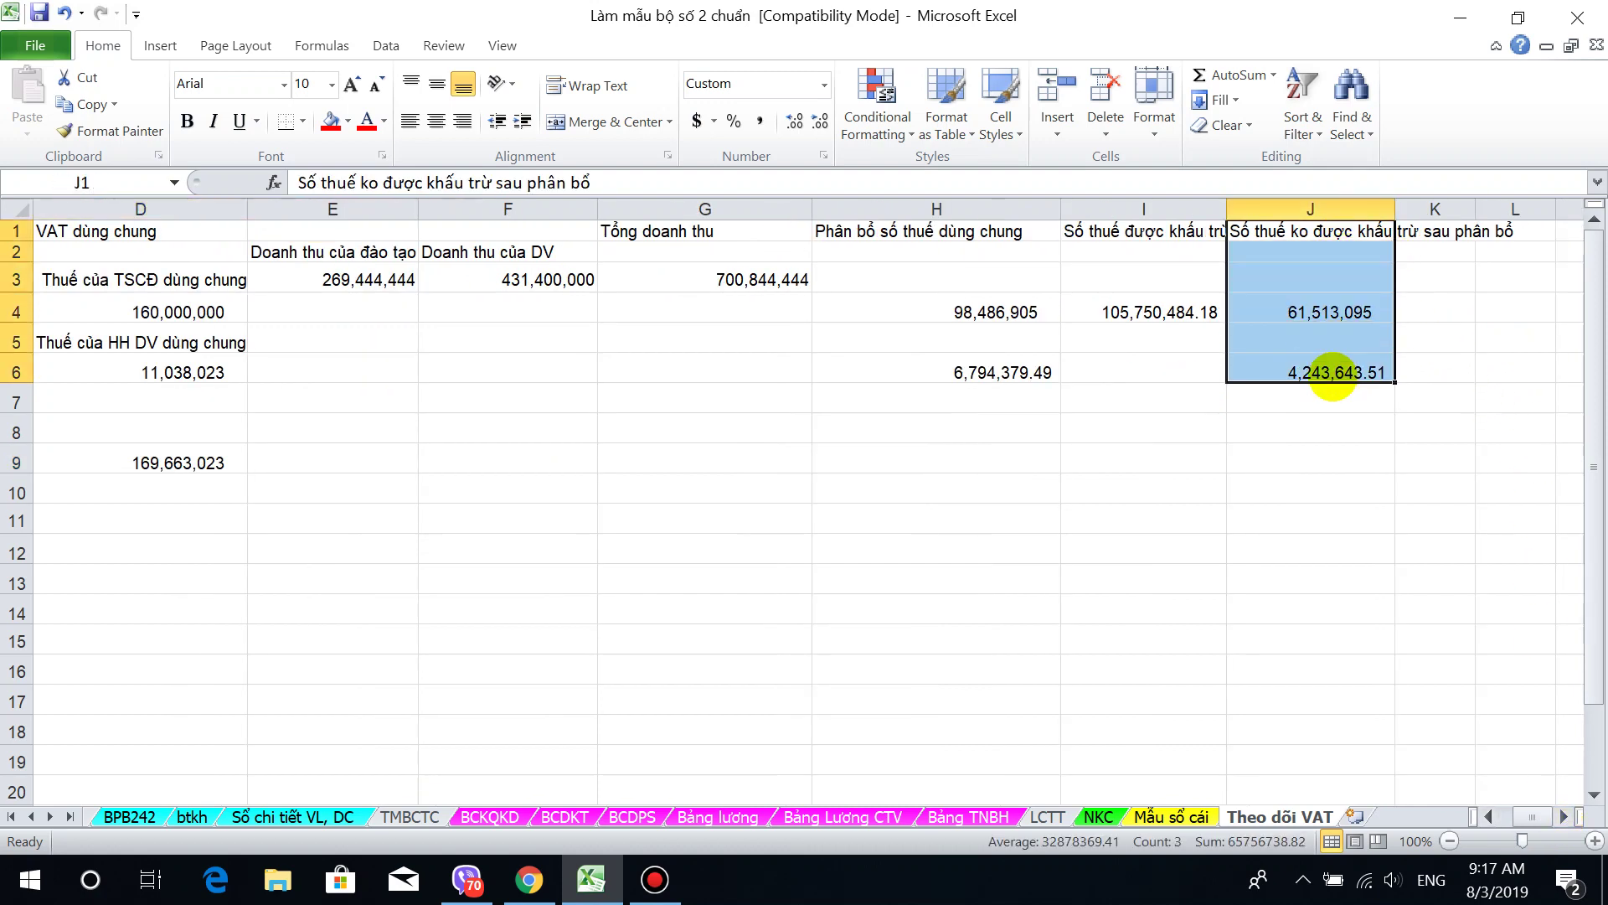
{"action": "left_click", "coordinate": [223, 461]}
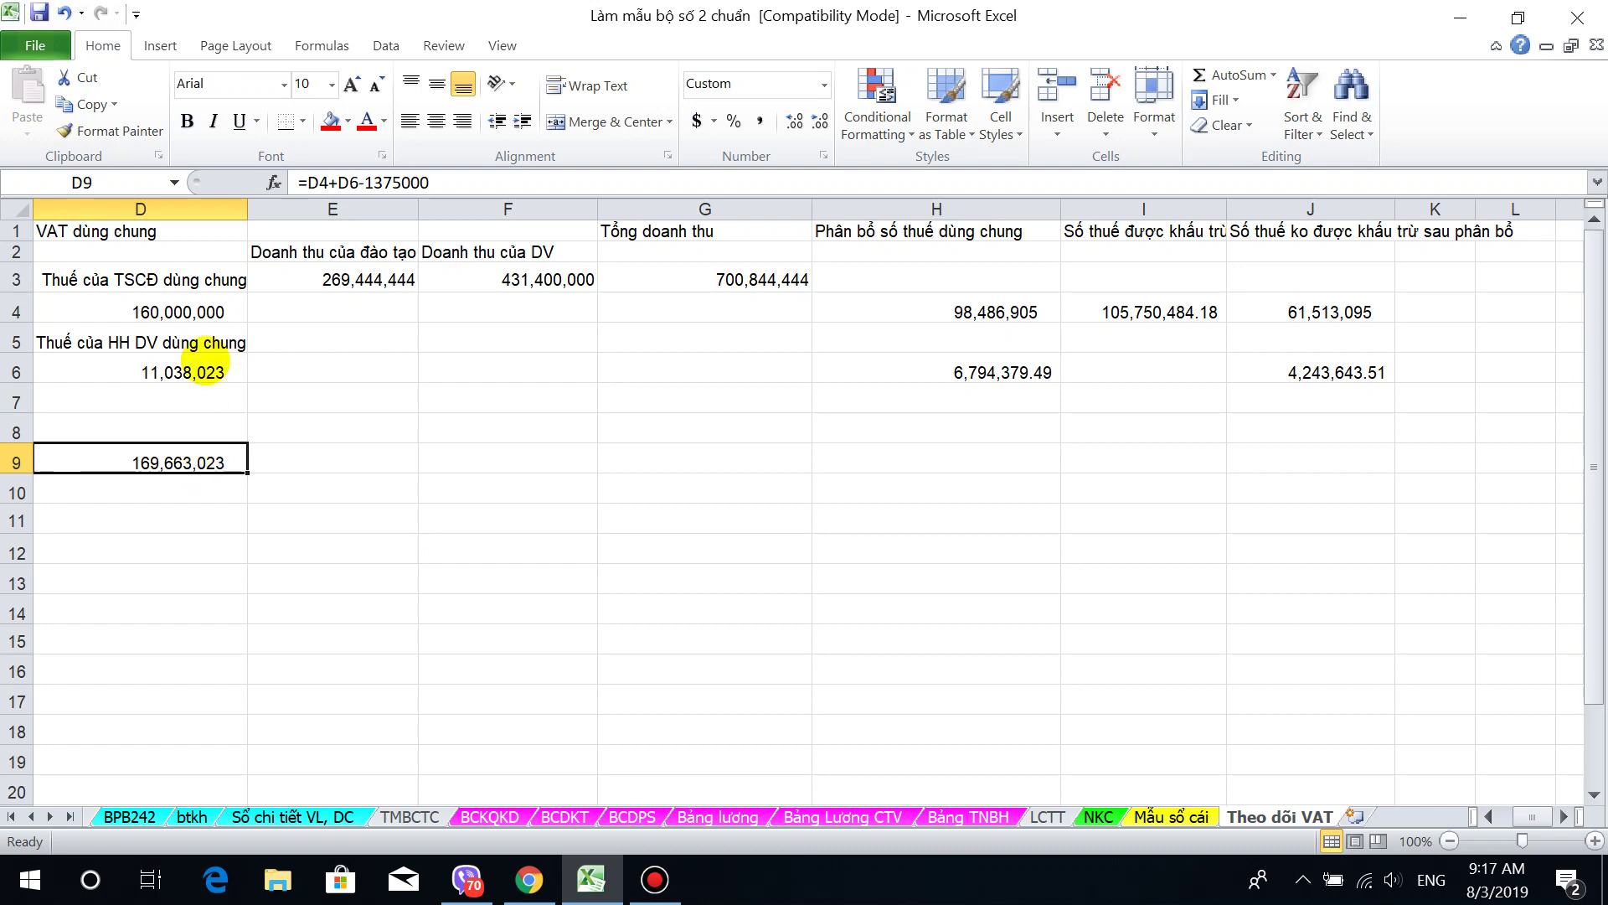
{"action": "left_click", "coordinate": [200, 303]}
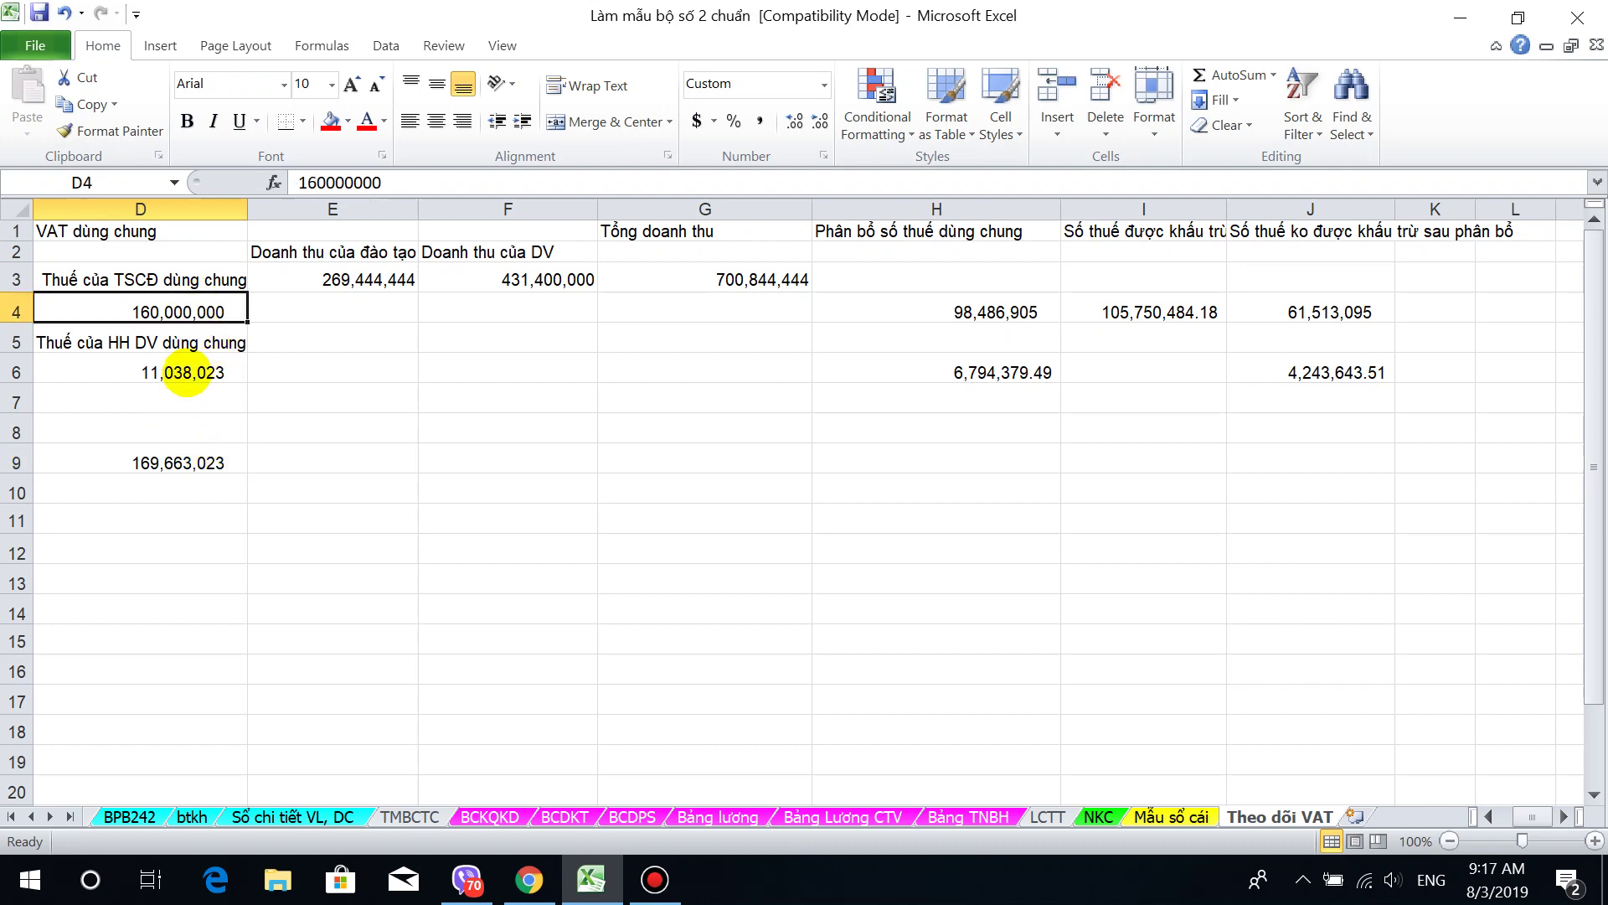
{"action": "left_click", "coordinate": [186, 371]}
{"action": "left_click", "coordinate": [172, 465]}
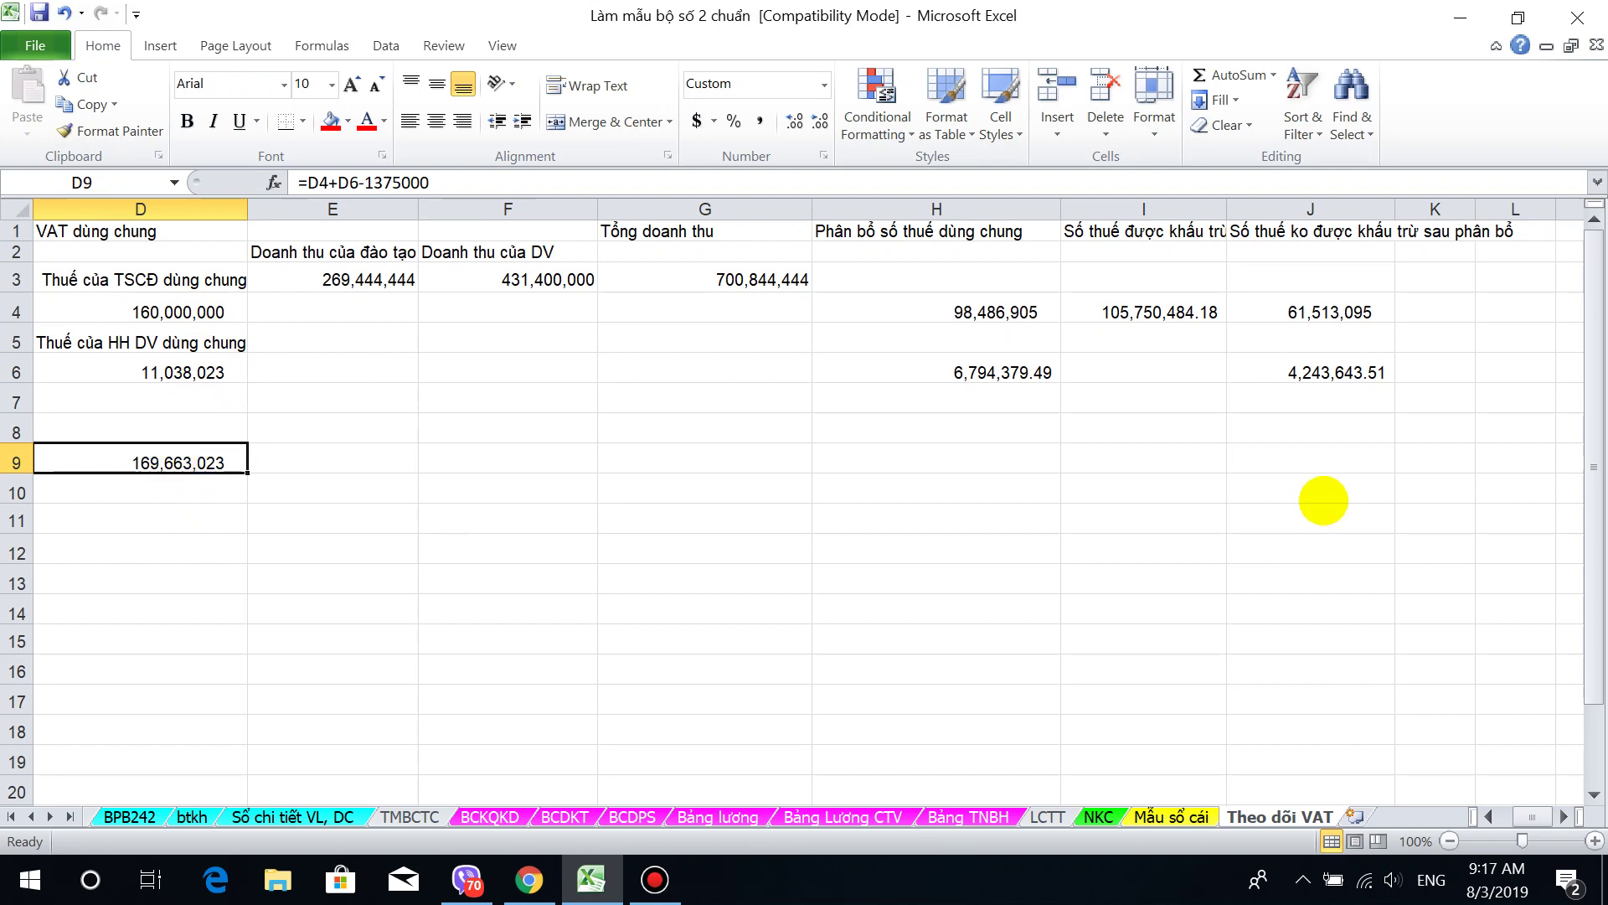
{"action": "left_click_drag", "start_coordinate": [1361, 314], "coordinate": [1350, 388]}
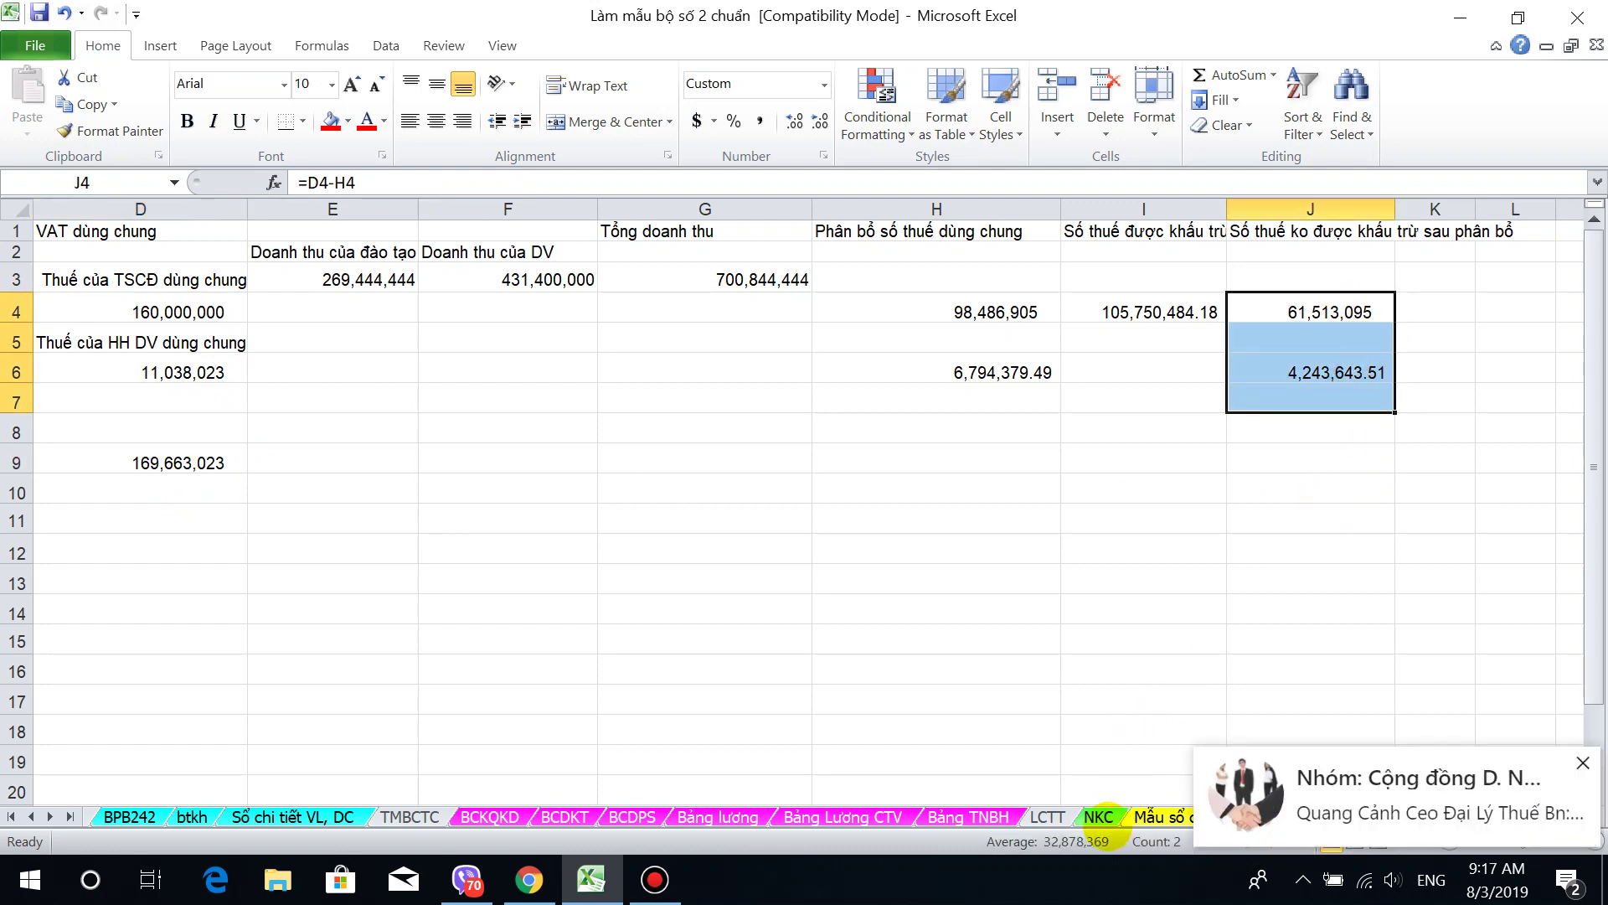
Step: Check the non-deductible shared VAT adjustment entries in rows 291 to 293 of the NKC sheet
{"action": "left_click", "coordinate": [1098, 816]}
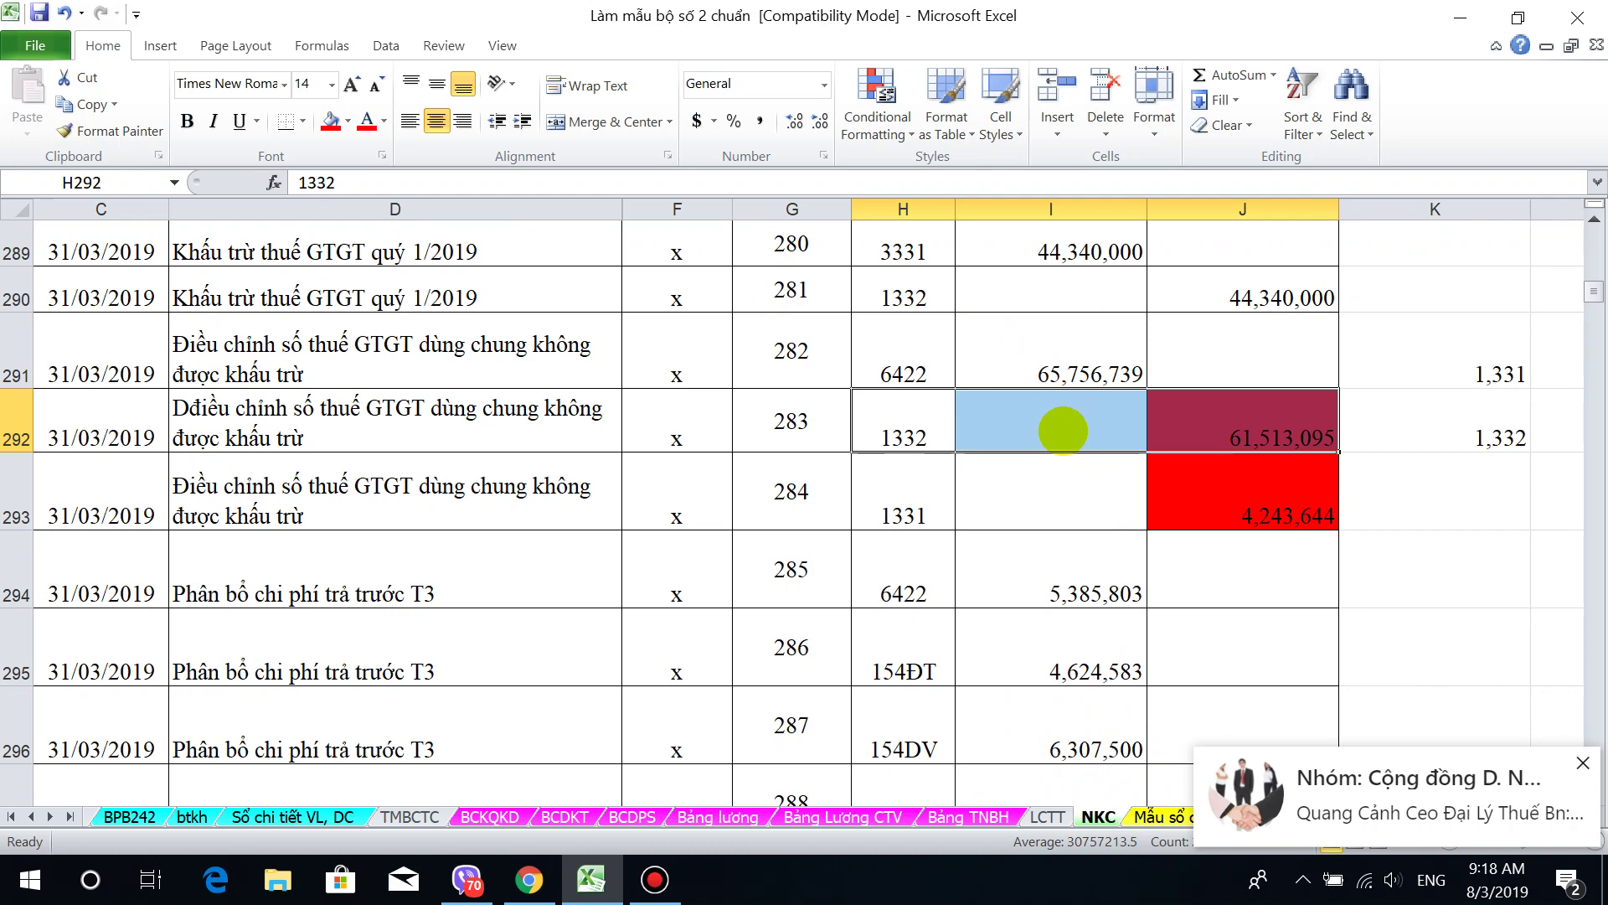
{"action": "left_click", "coordinate": [1582, 762]}
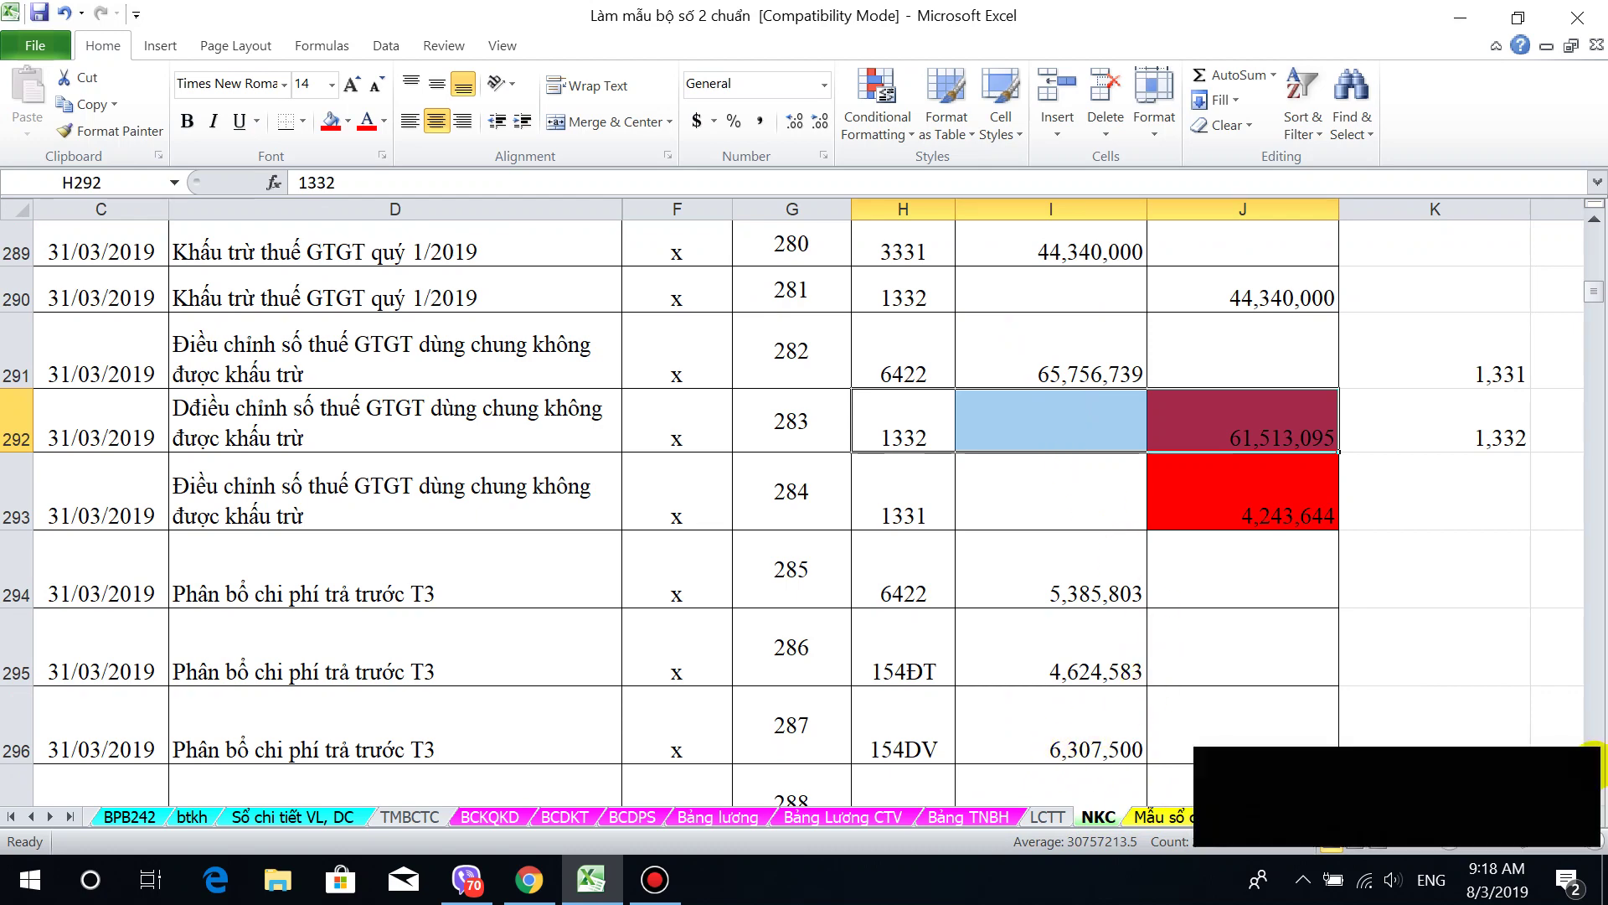
{"action": "left_click", "coordinate": [1589, 770]}
Step: Return to the Theo dõi VAT sheet and compare the non-deductible amounts in J4 and J6 with the shared VAT in D9
{"action": "left_click", "coordinate": [1282, 818]}
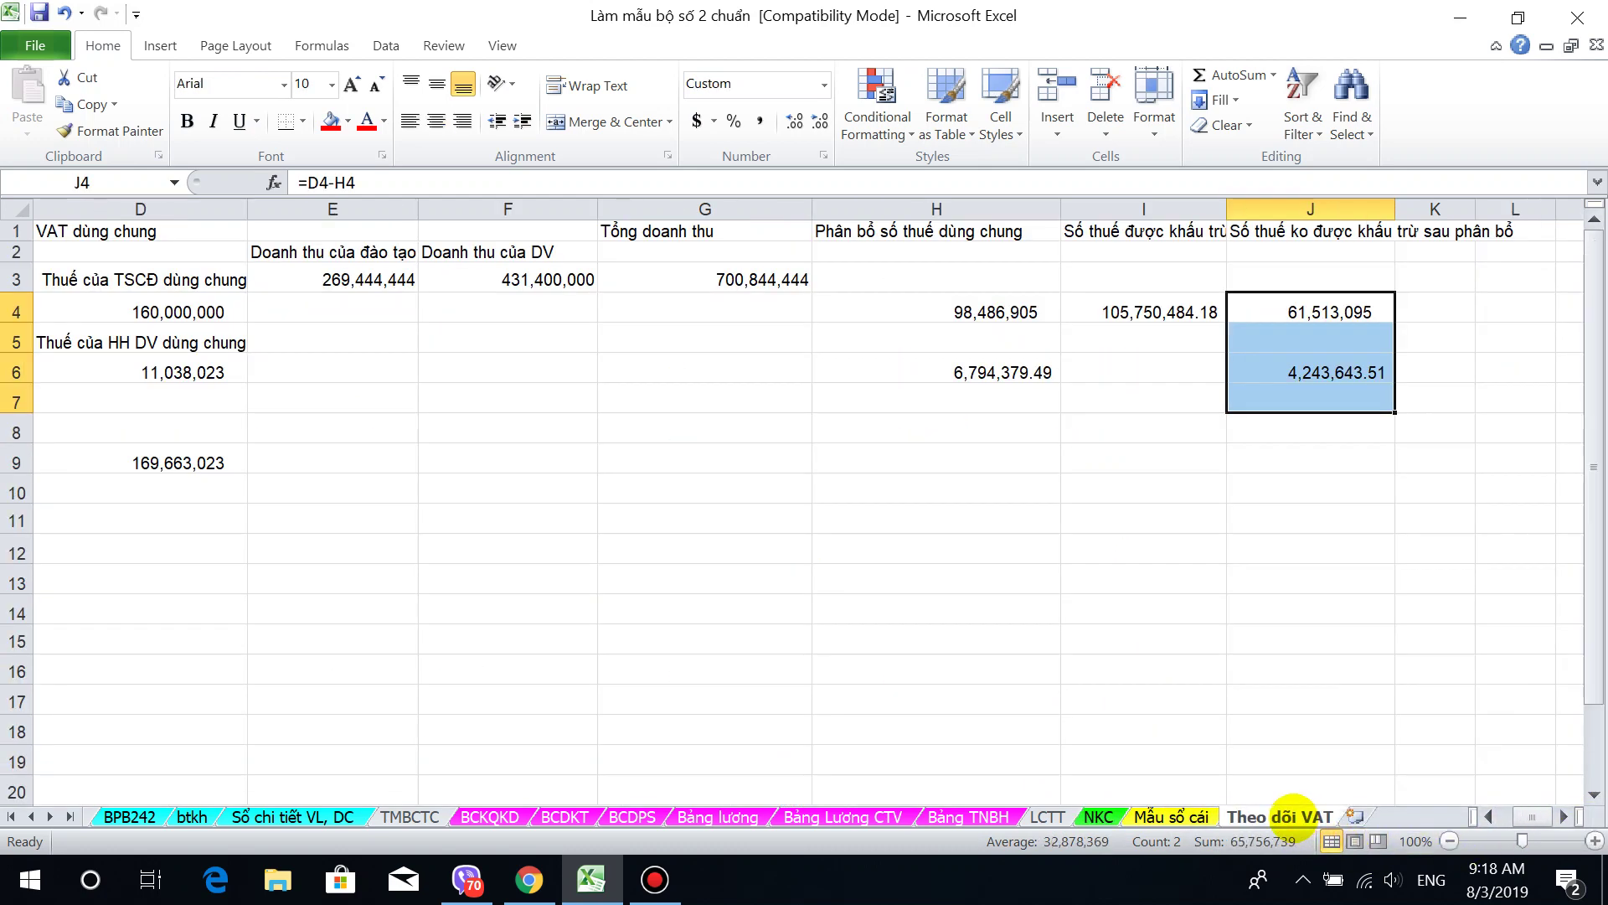
{"action": "left_click_drag", "start_coordinate": [1304, 280], "coordinate": [1309, 399]}
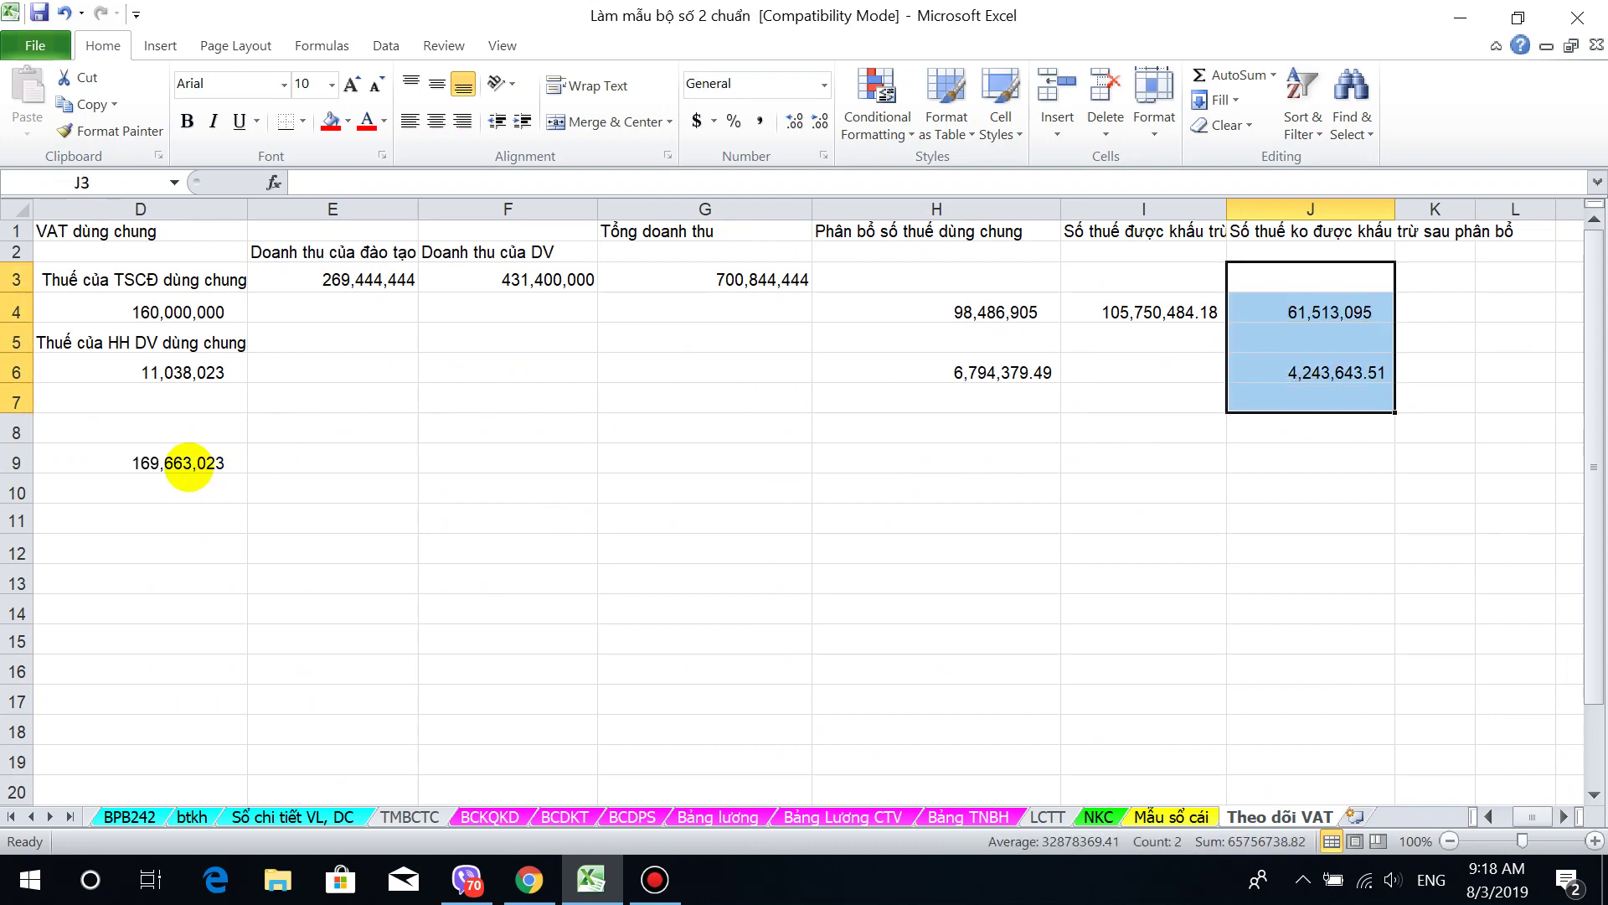
{"action": "left_click", "coordinate": [188, 463]}
{"action": "left_click_drag", "start_coordinate": [1340, 310], "coordinate": [1361, 408]}
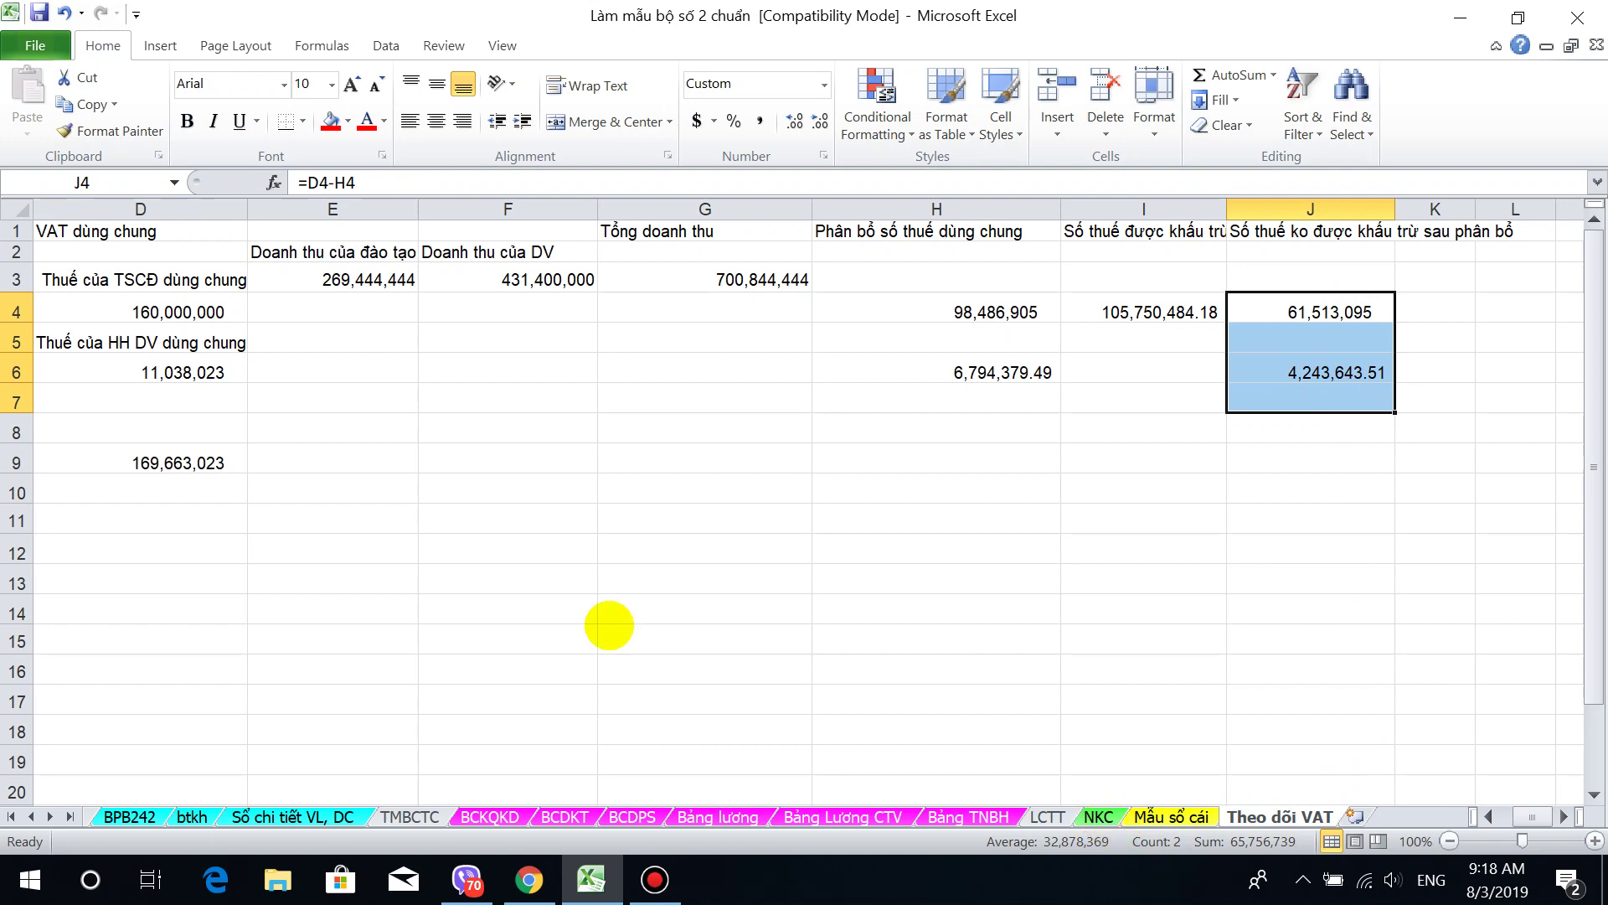
Step: Review the whole Tổng VAT đầu vào column from its heading in A1 to the total in A21
{"action": "left_click", "coordinate": [1489, 815]}
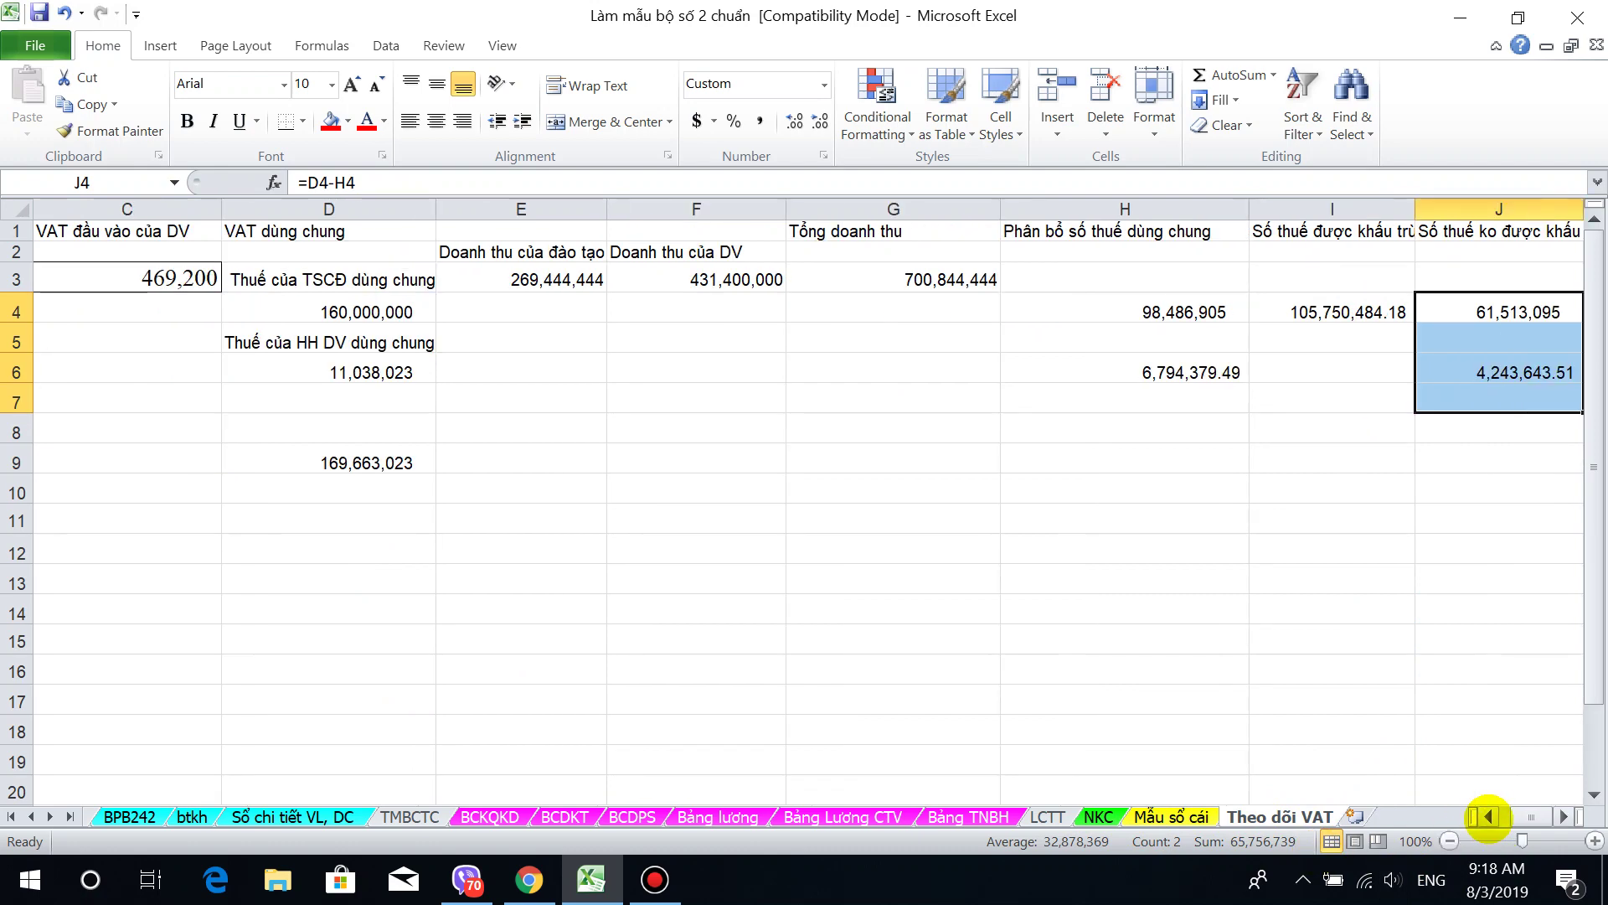
{"action": "left_click", "coordinate": [1490, 816]}
{"action": "left_click", "coordinate": [1490, 816]}
{"action": "left_click_drag", "start_coordinate": [148, 226], "coordinate": [167, 796]}
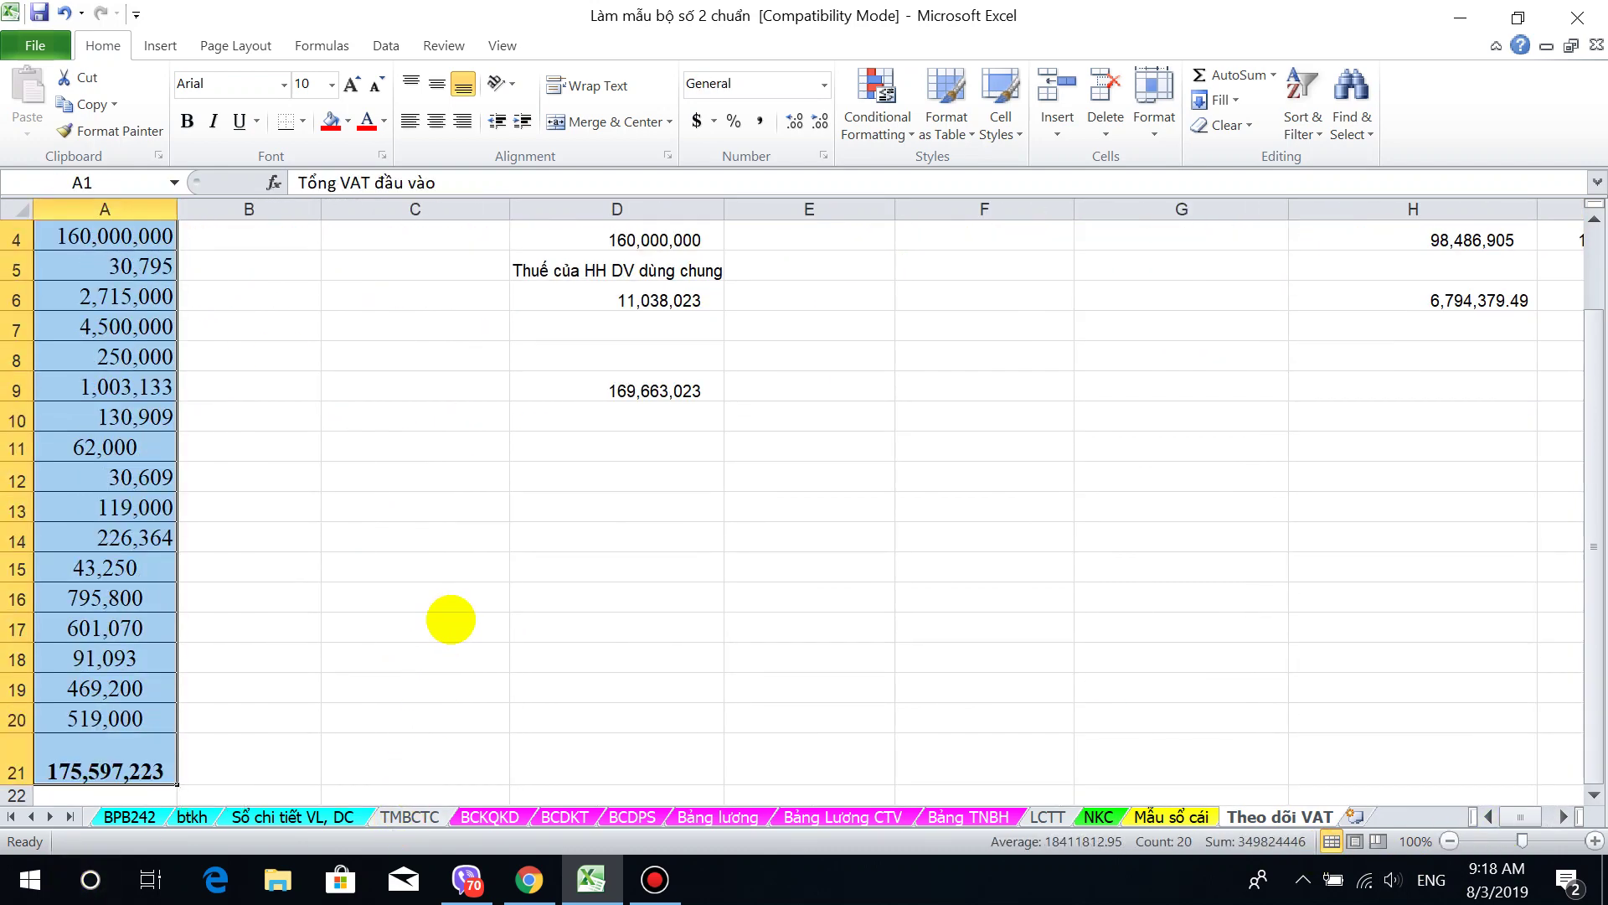
{"action": "left_click_drag", "start_coordinate": [1590, 670], "coordinate": [1592, 495]}
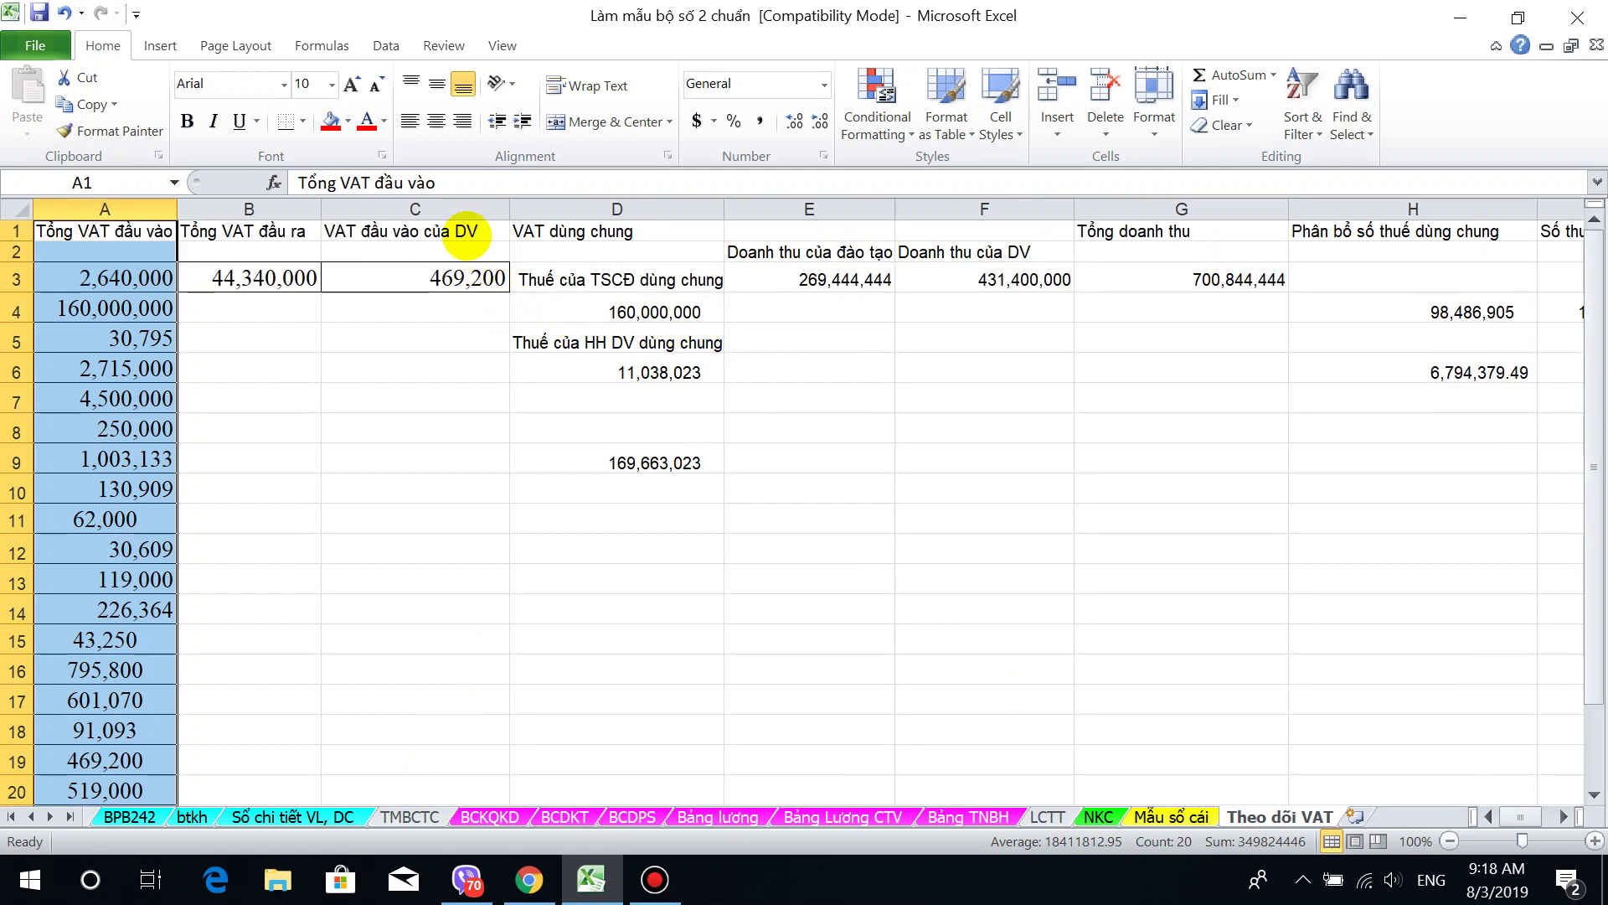
Step: Examine the VAT đầu vào của DV column and the VAT dùng chung block in column D
{"action": "left_click_drag", "start_coordinate": [467, 236], "coordinate": [488, 415]}
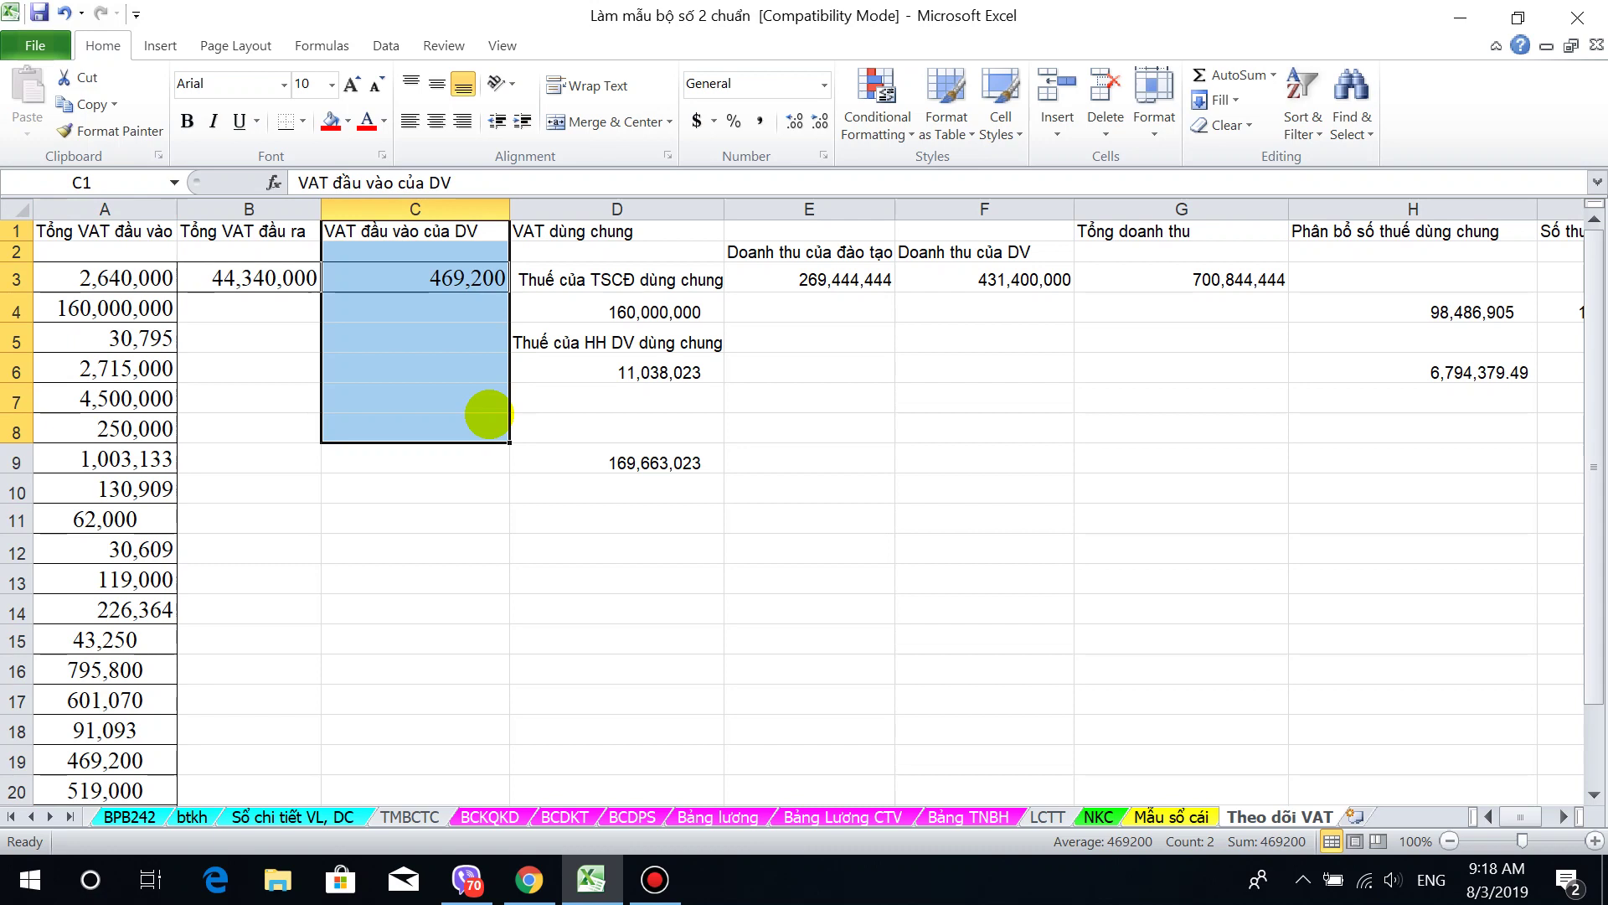
{"action": "key", "text": "ctrl+space"}
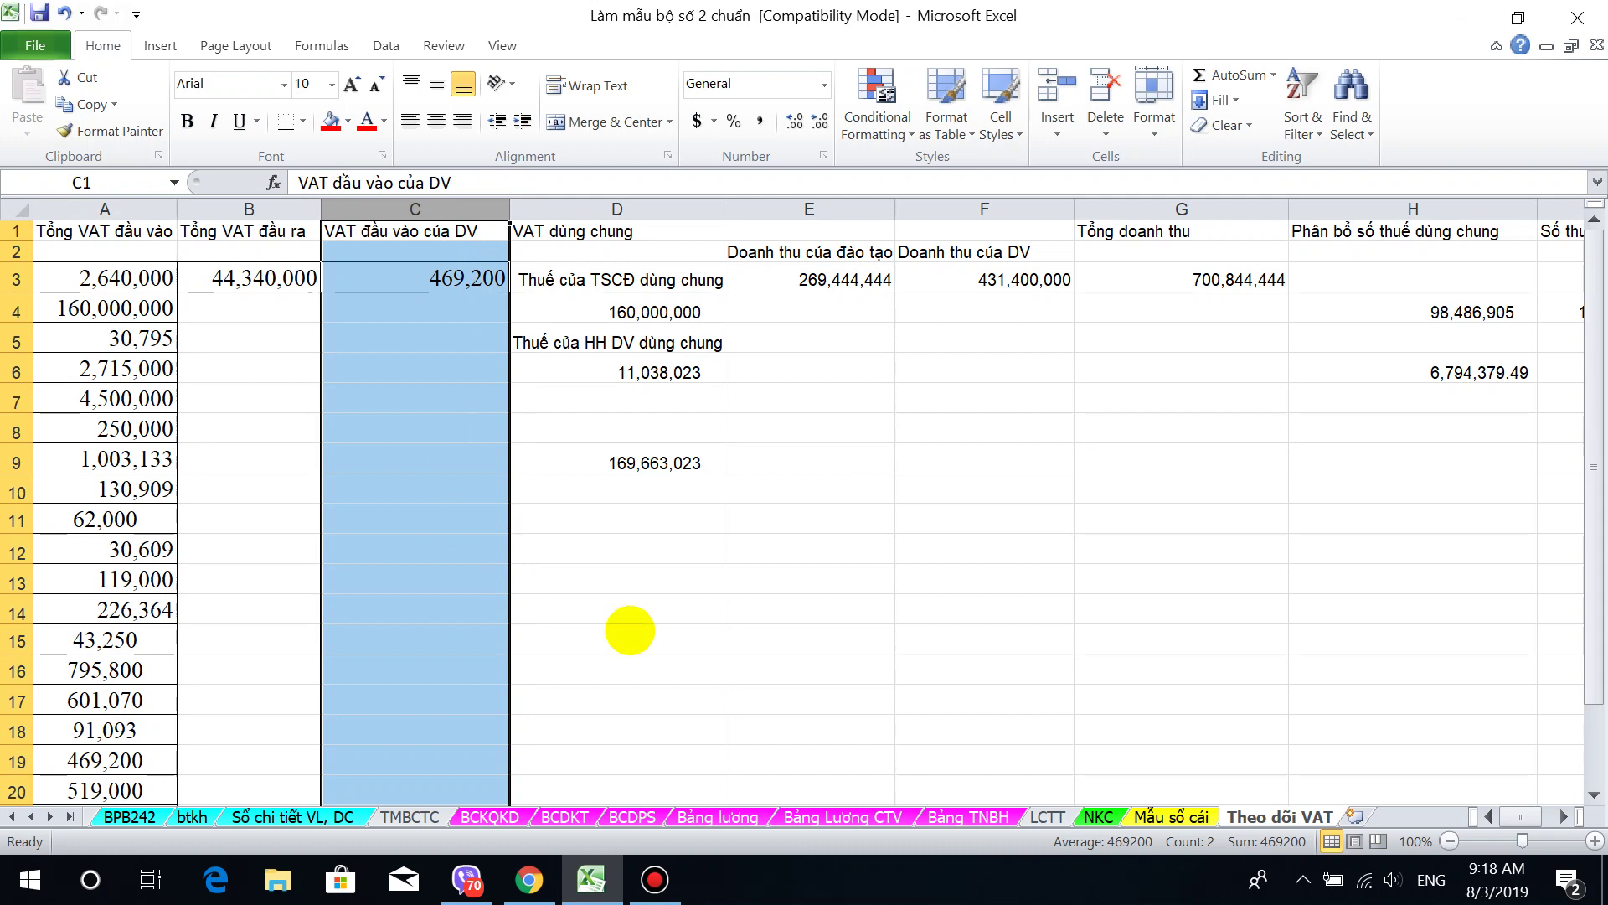
{"action": "left_click", "coordinate": [630, 633]}
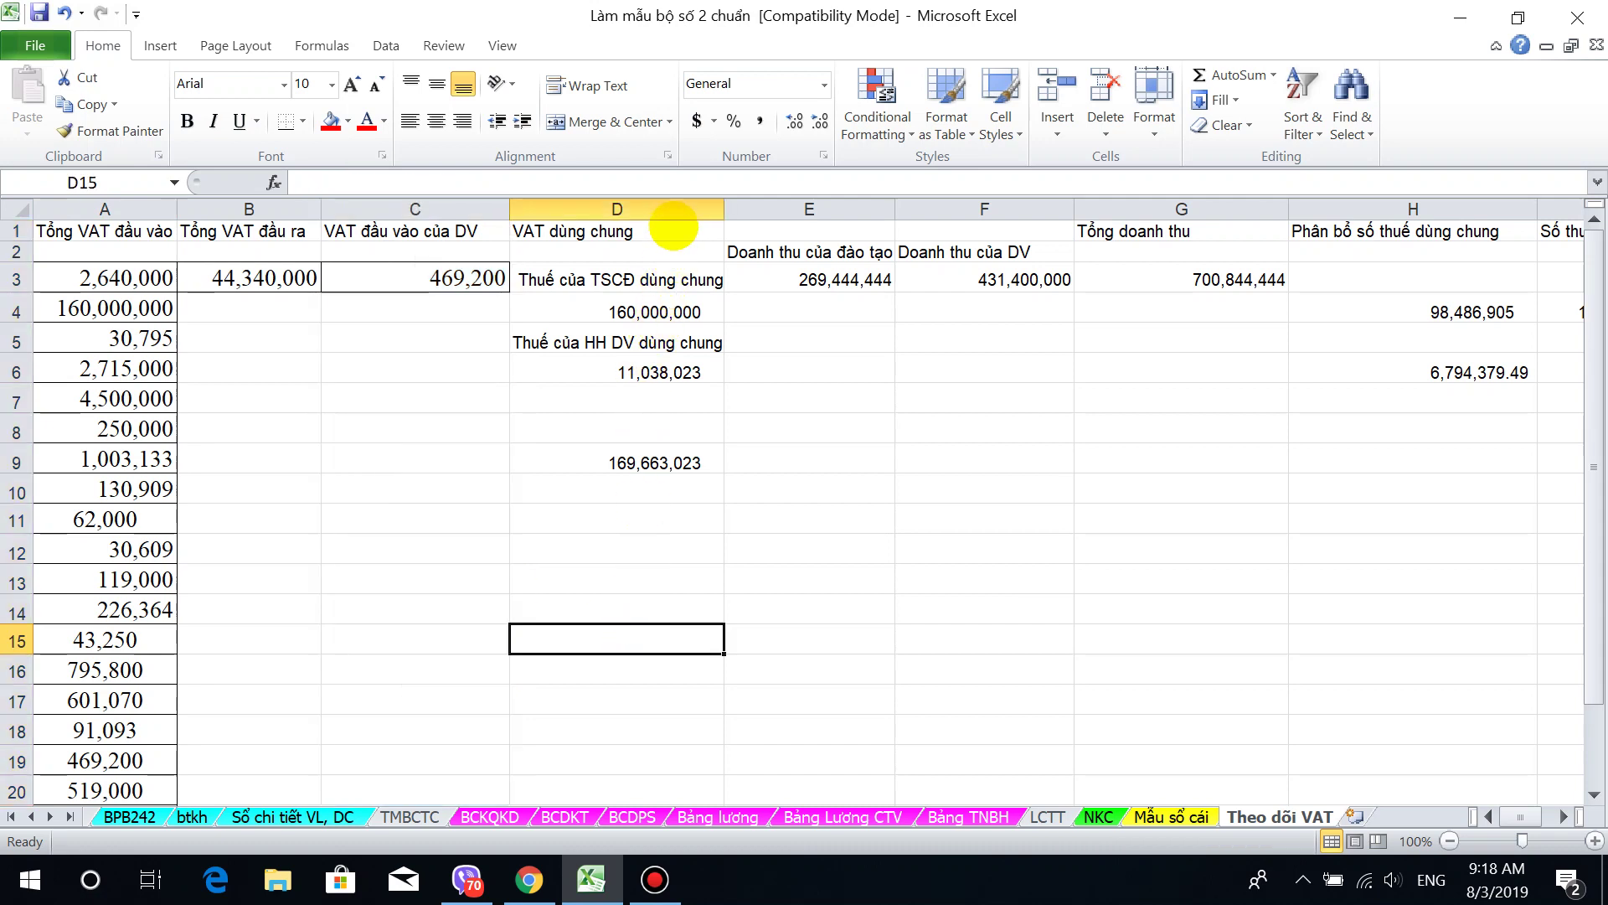
{"action": "left_click_drag", "start_coordinate": [672, 230], "coordinate": [674, 526]}
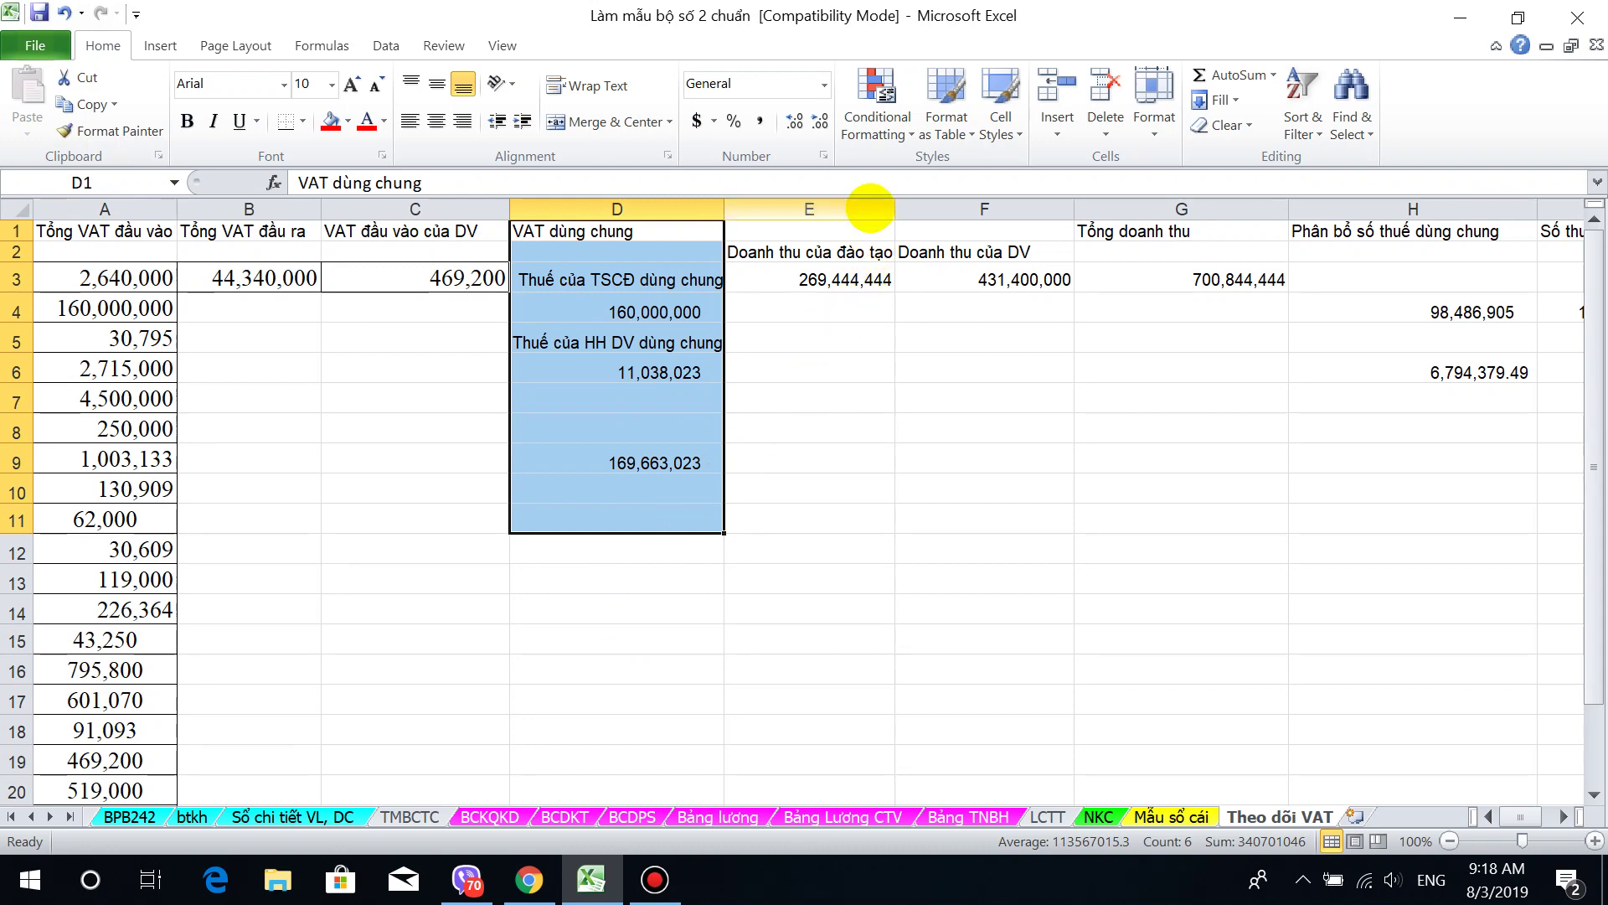
Step: Examine the training revenue, service revenue and total revenue in columns E, F and G
{"action": "left_click", "coordinate": [817, 370]}
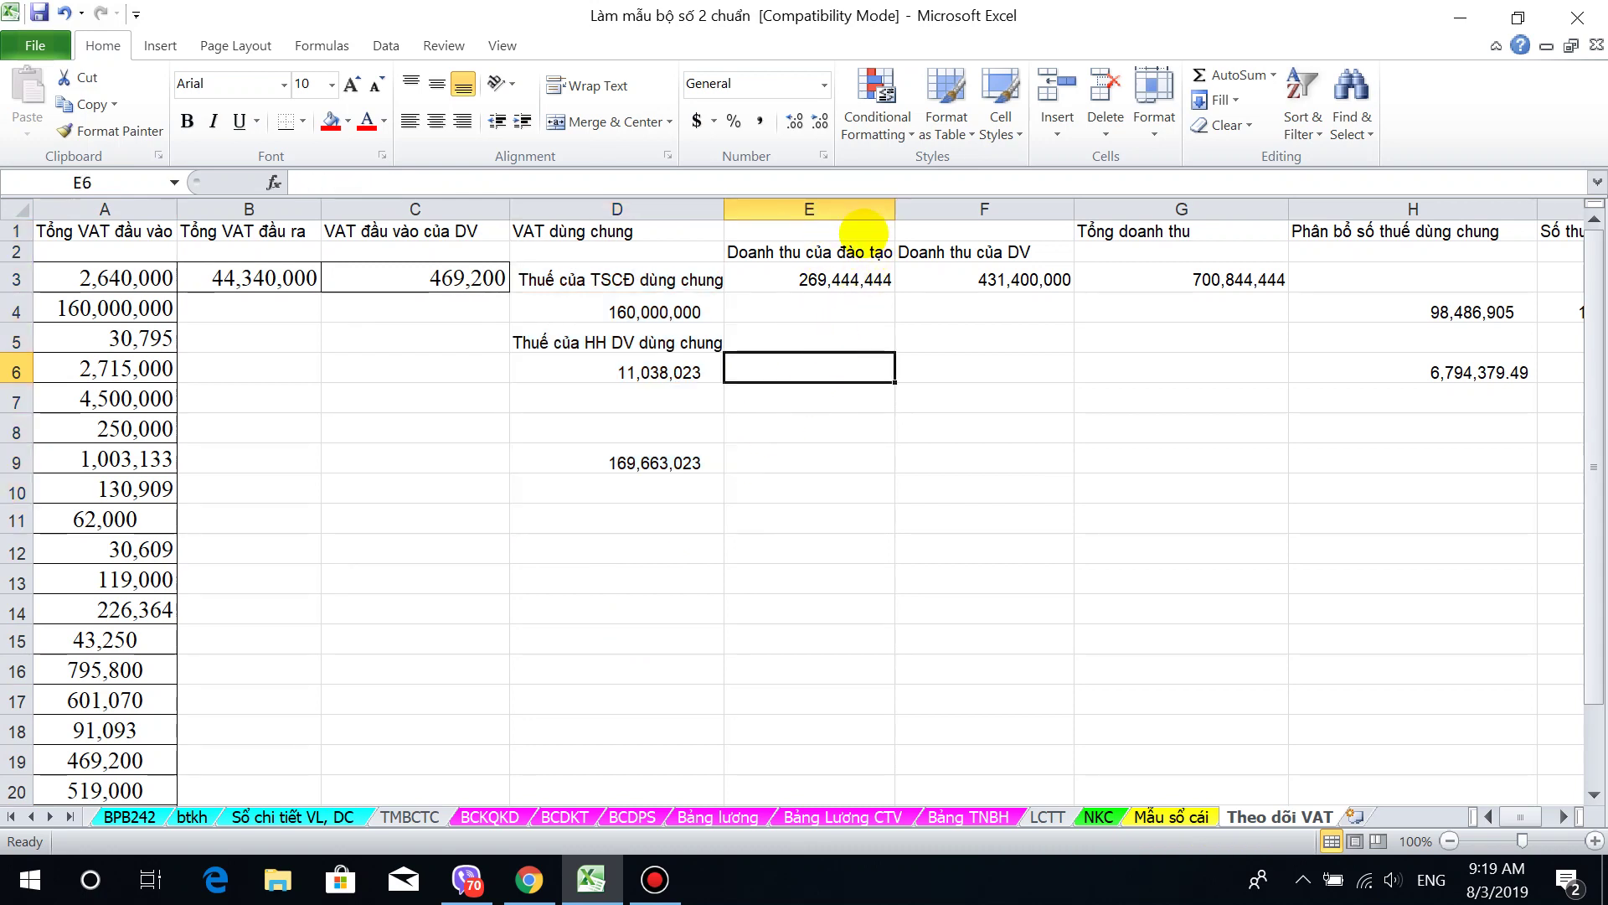
{"action": "left_click", "coordinate": [854, 209]}
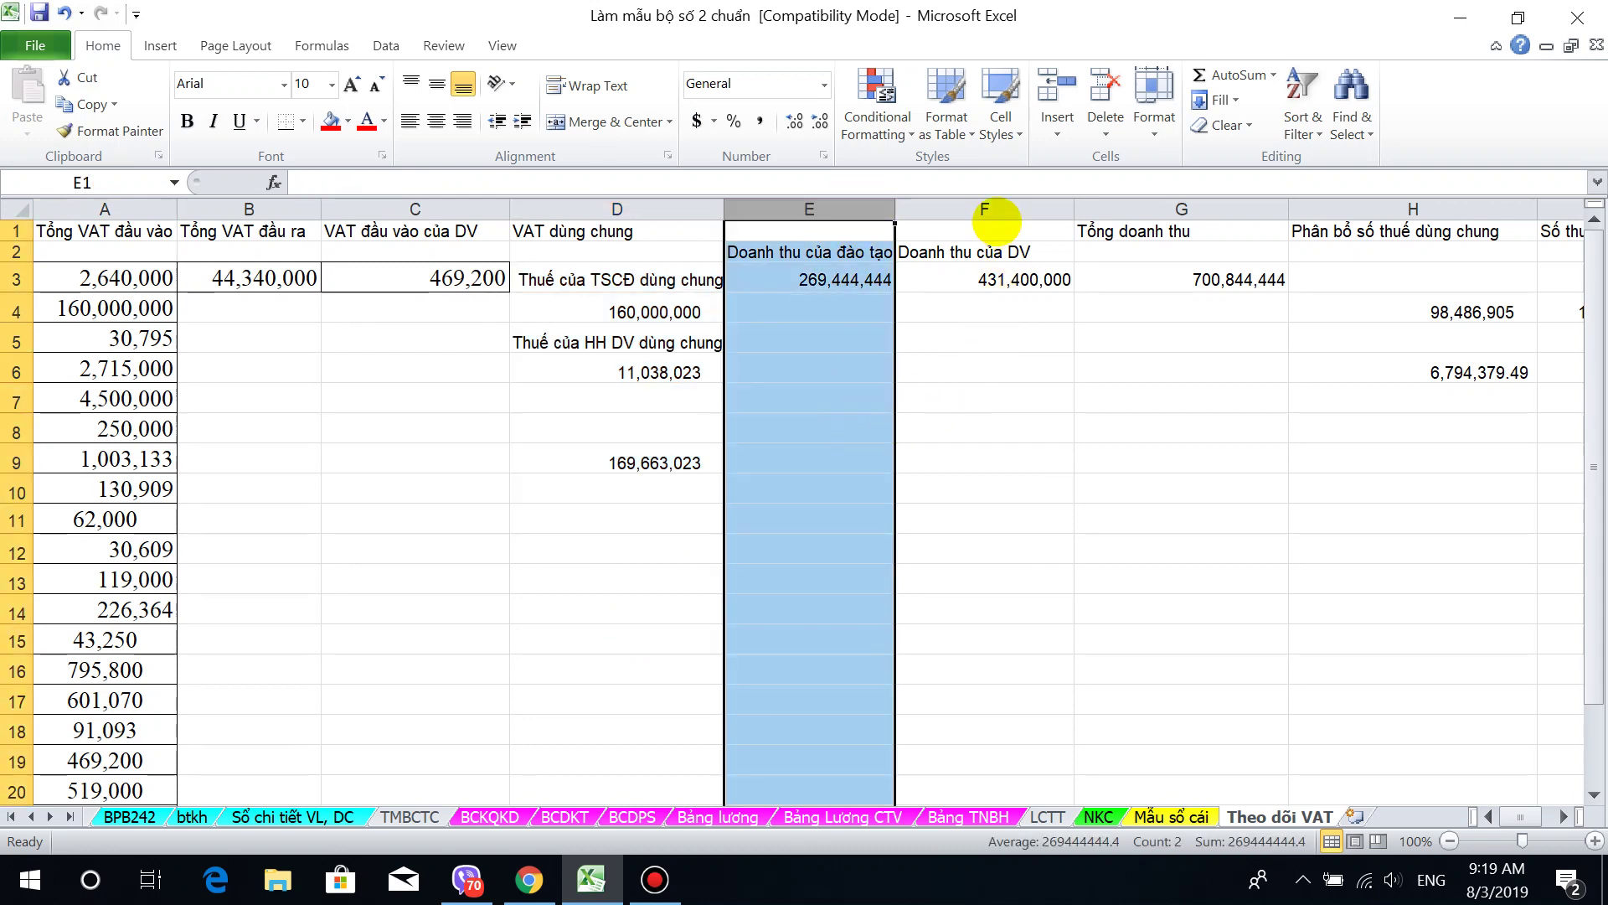
{"action": "left_click", "coordinate": [1002, 209]}
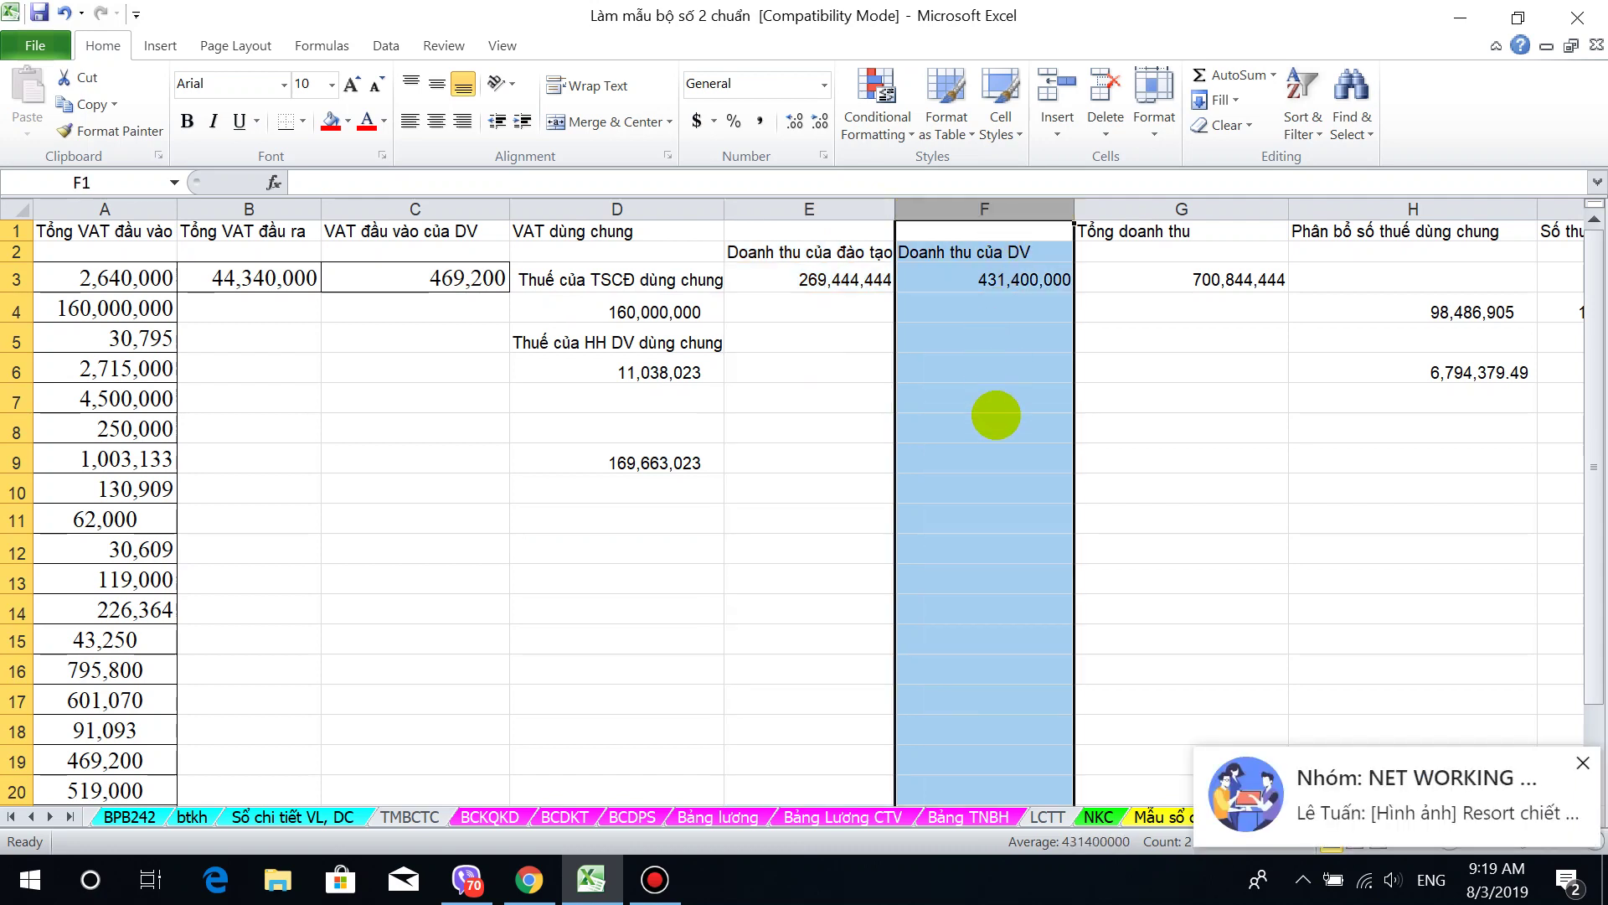
{"action": "left_click", "coordinate": [1181, 224]}
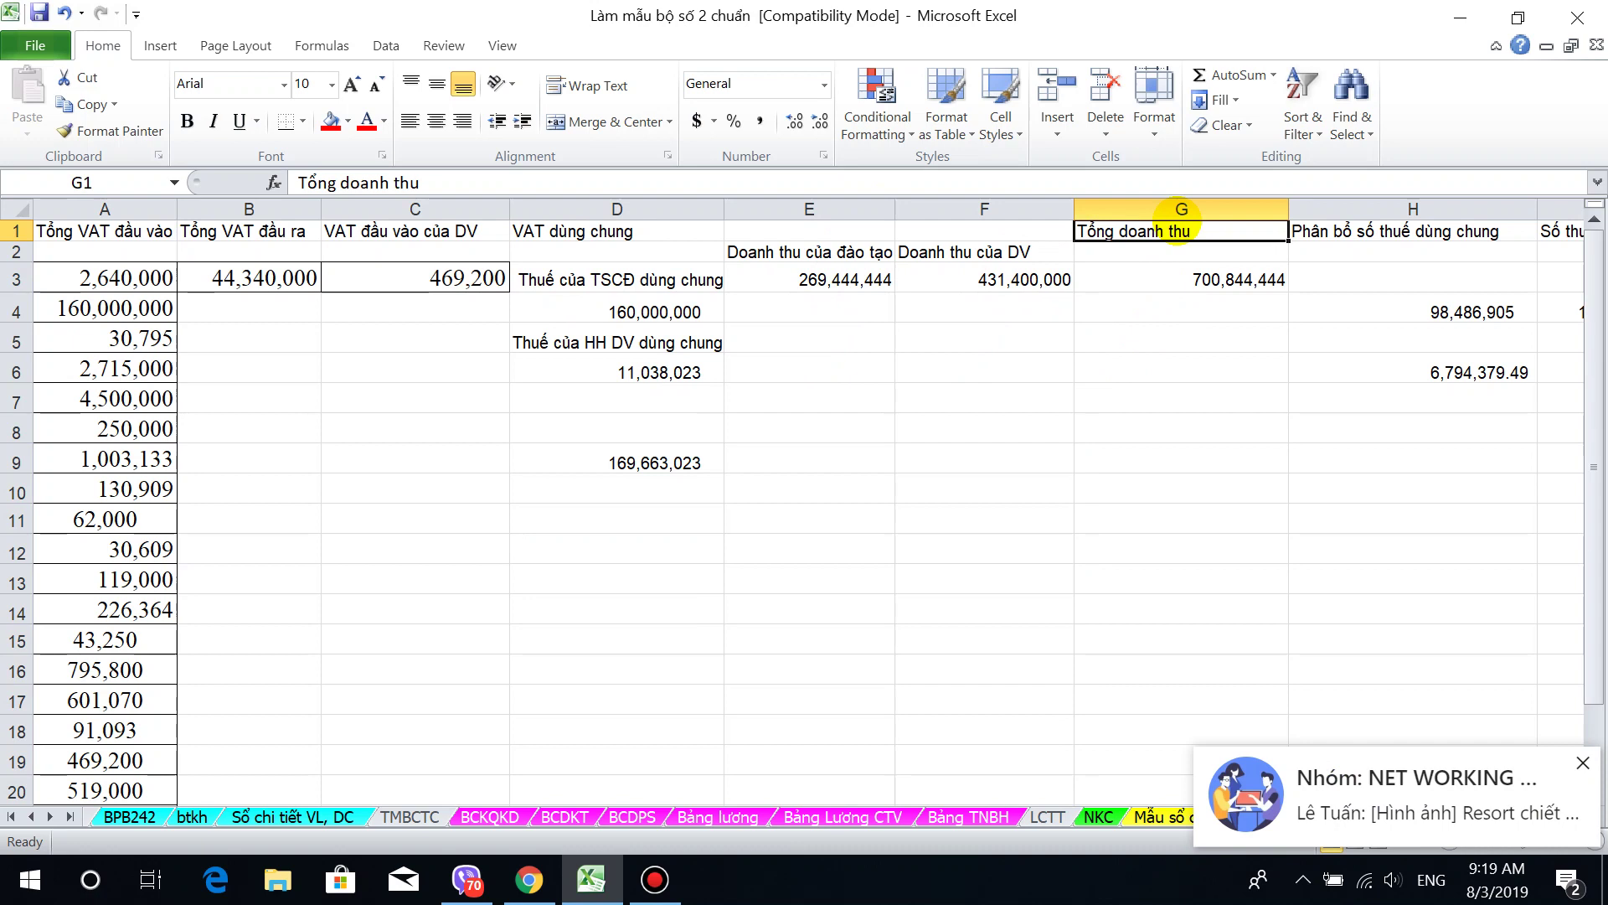
{"action": "left_click", "coordinate": [1181, 212]}
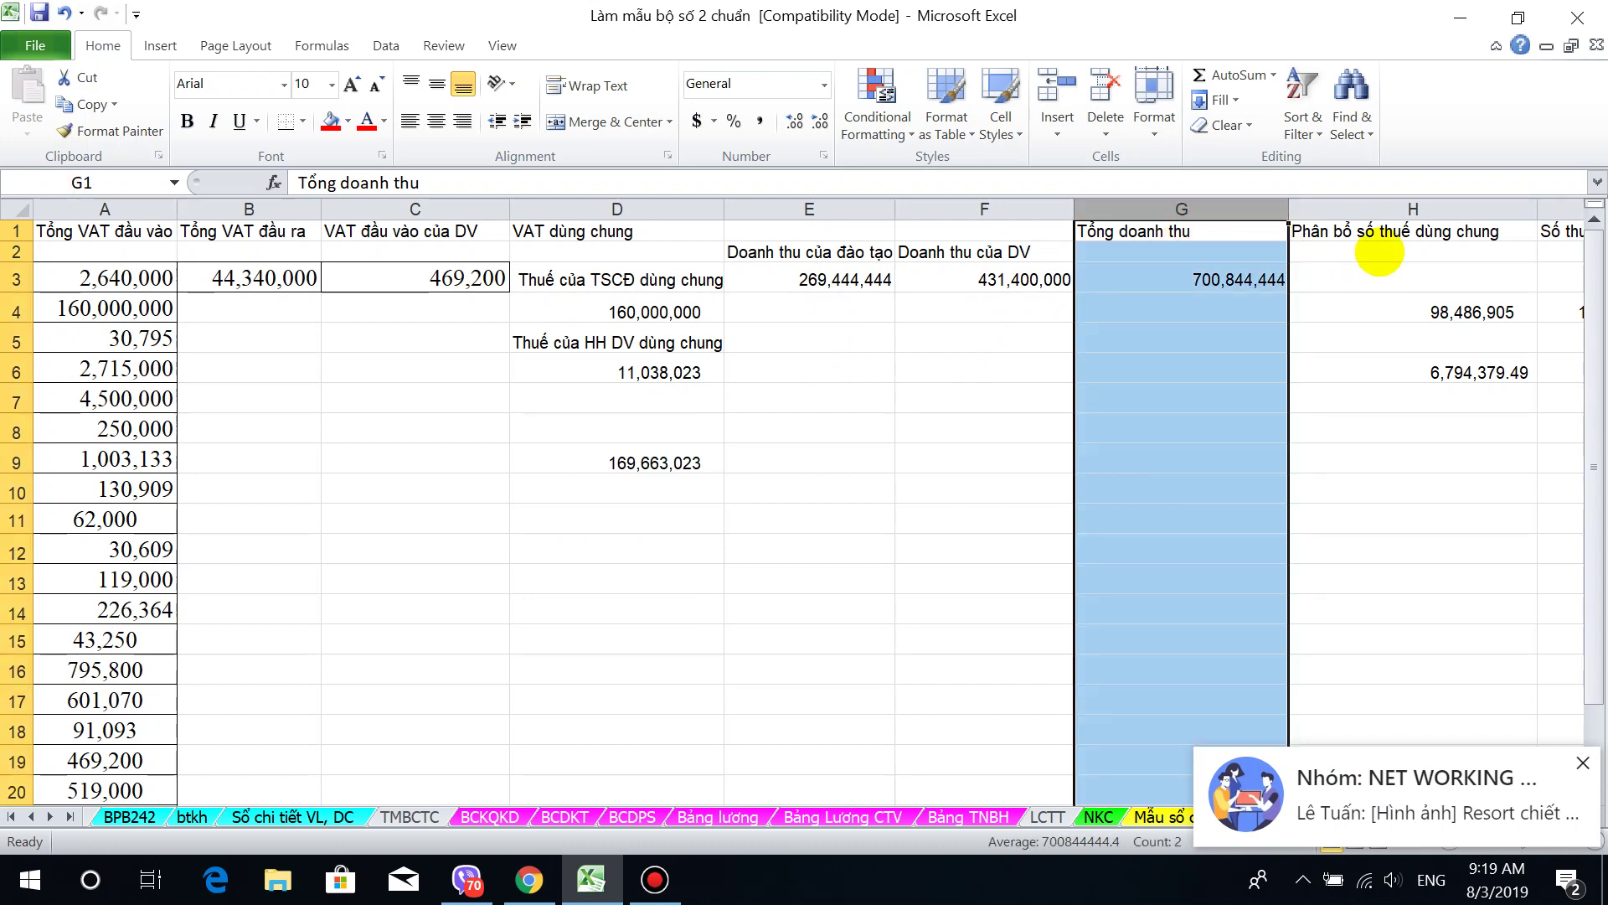
Step: Trace the shared VAT allocation formula in H4 to the total revenue in G3, service revenue in F3 and fixed-asset VAT in D4
{"action": "left_click", "coordinate": [1381, 230]}
{"action": "left_click", "coordinate": [1402, 311]}
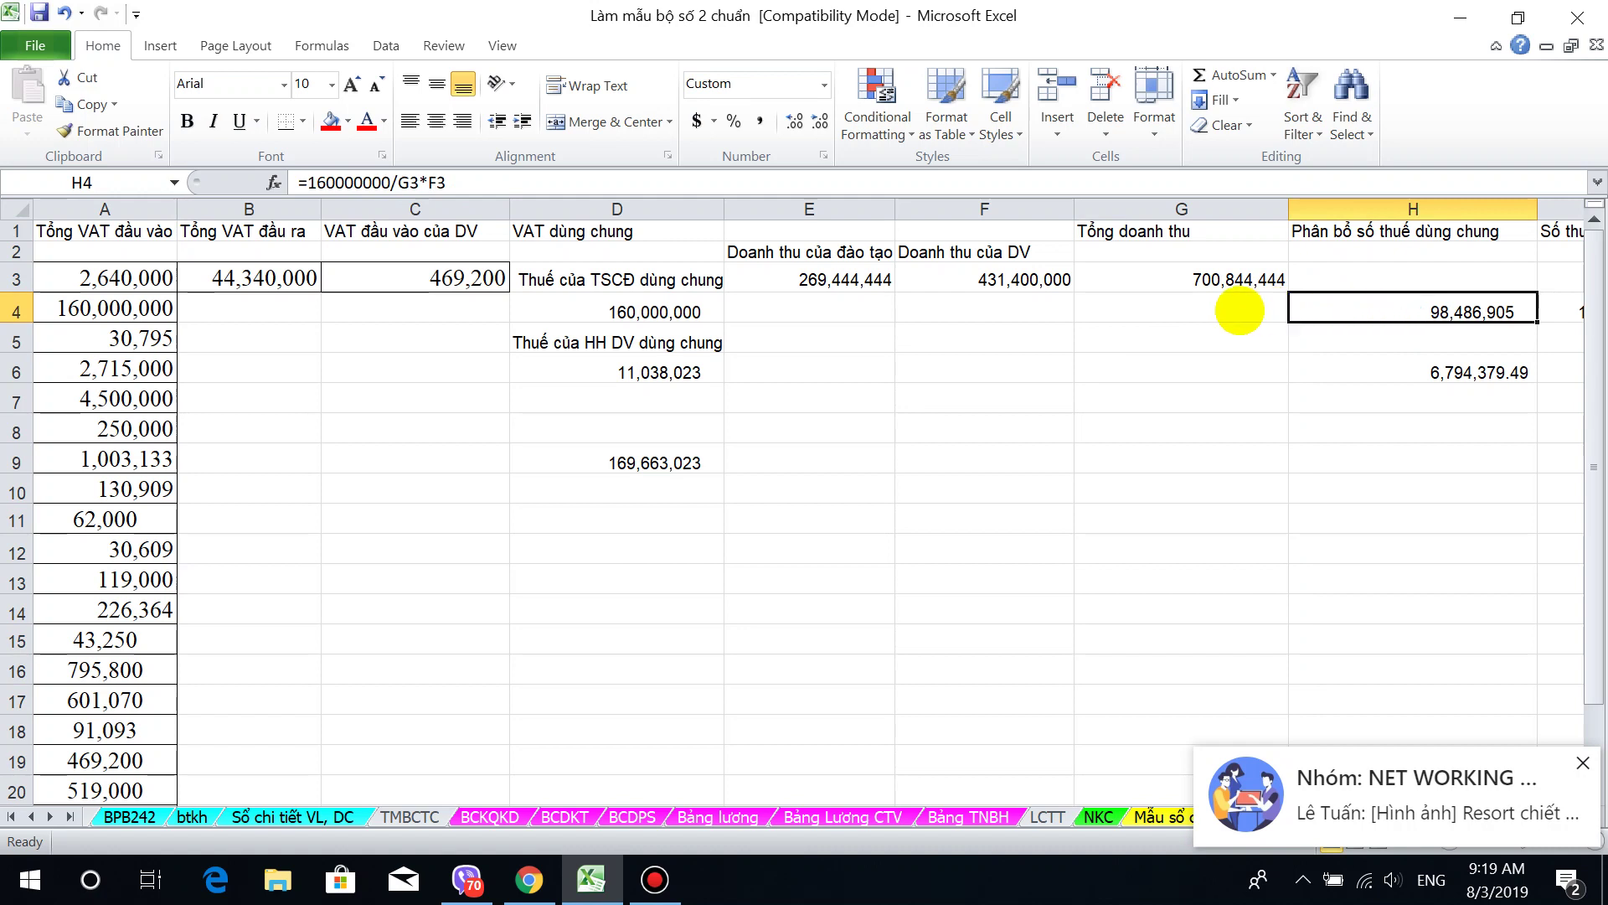
{"action": "left_click", "coordinate": [1217, 280]}
{"action": "left_click", "coordinate": [1047, 289]}
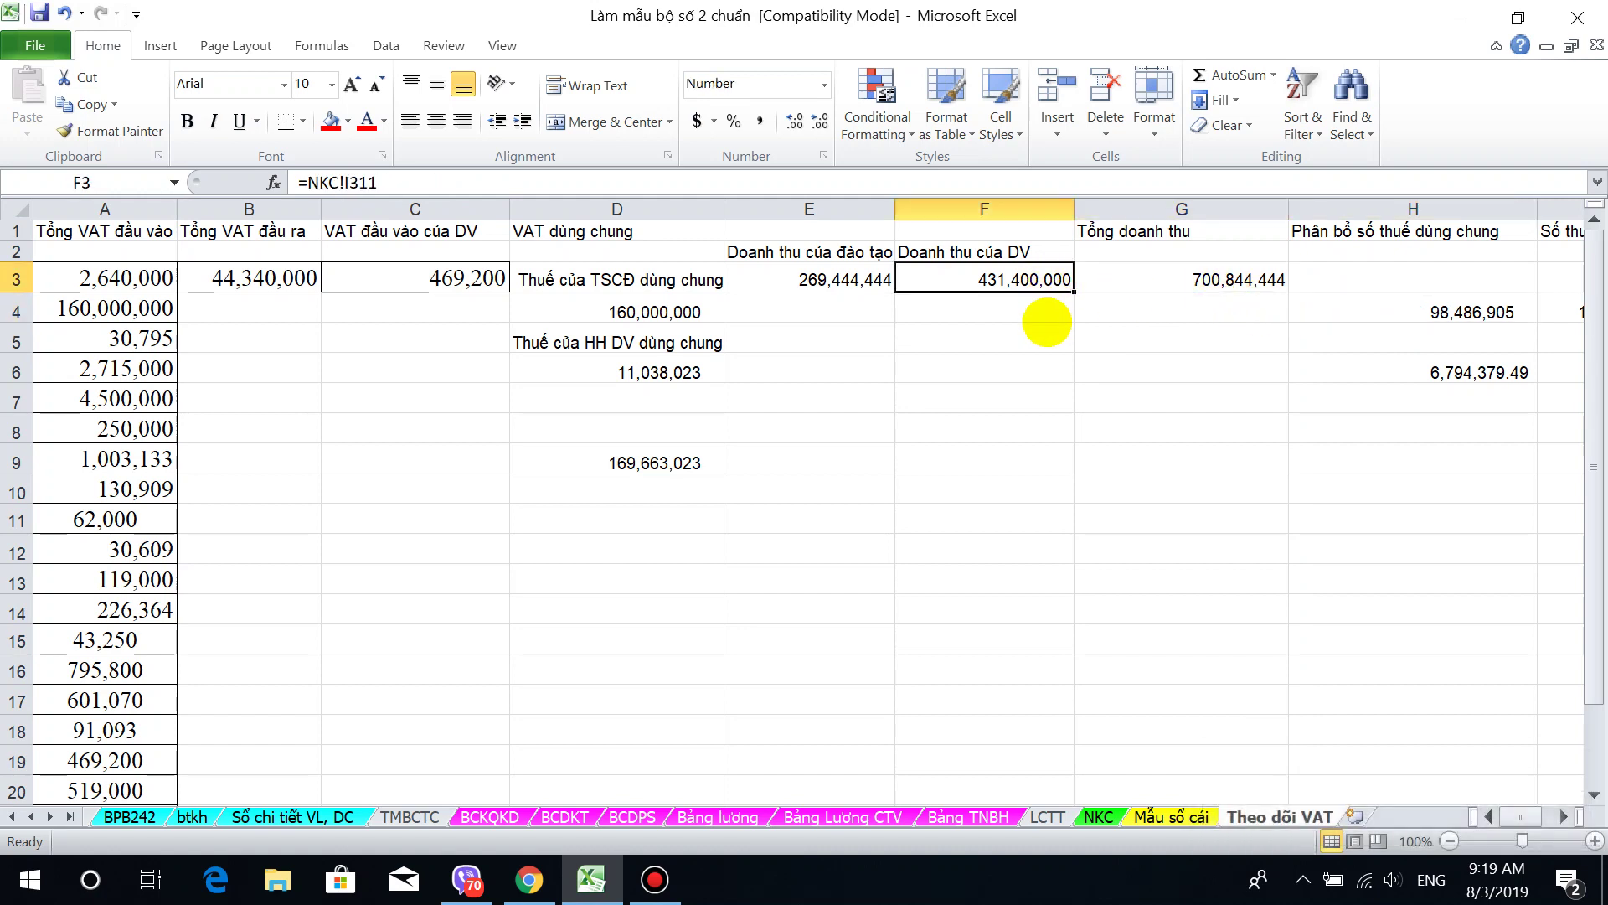
{"action": "left_click", "coordinate": [1490, 306]}
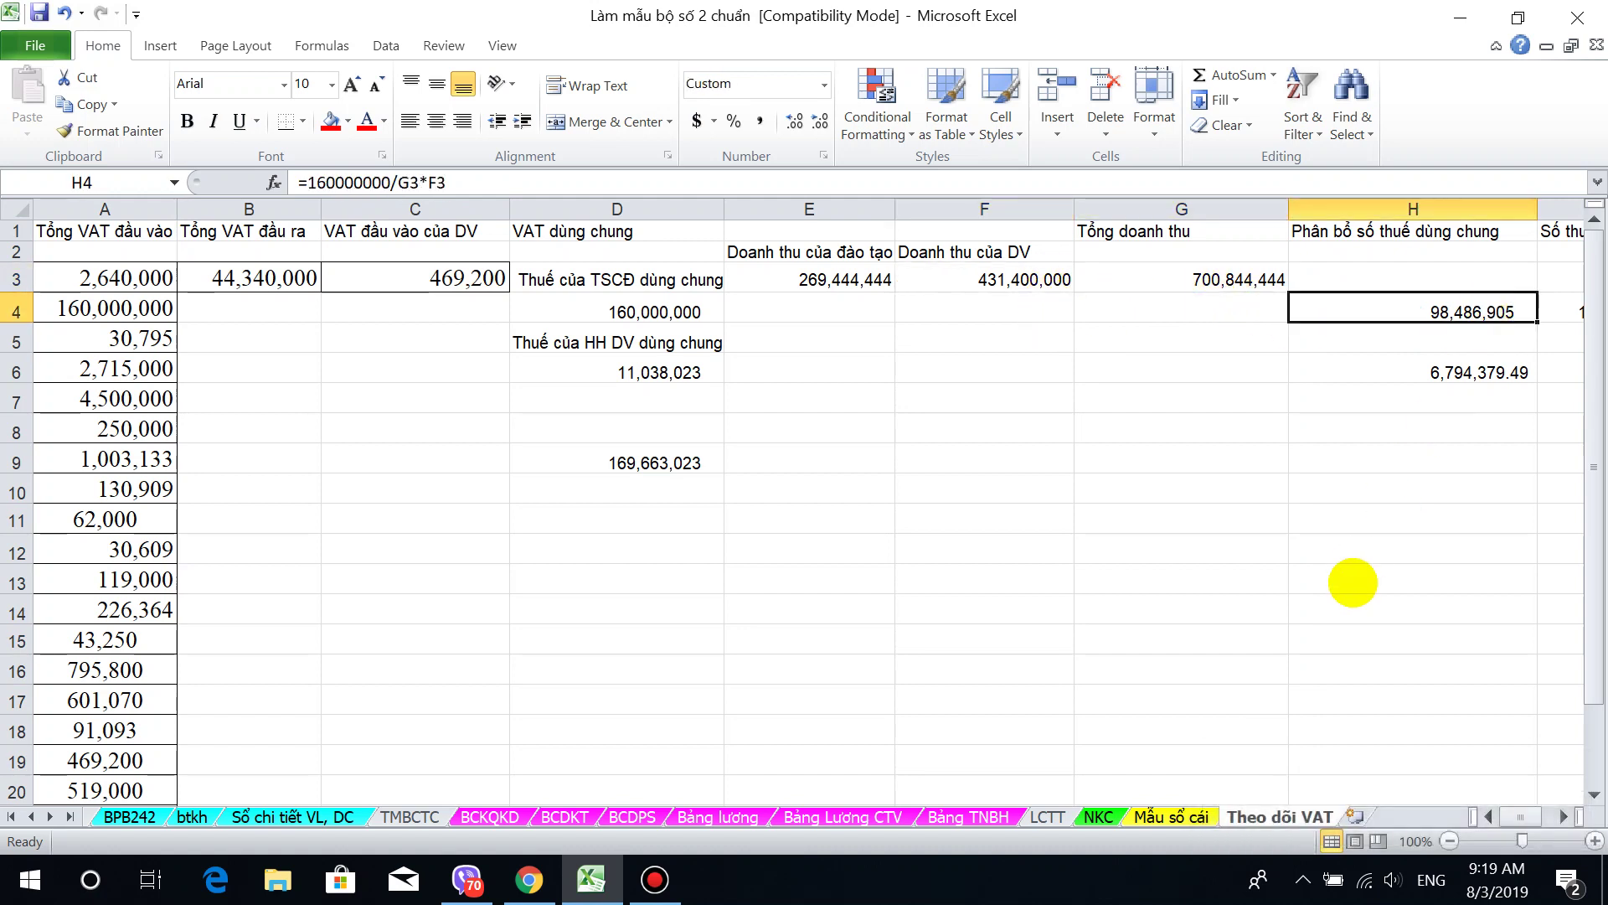
{"action": "left_click", "coordinate": [668, 314]}
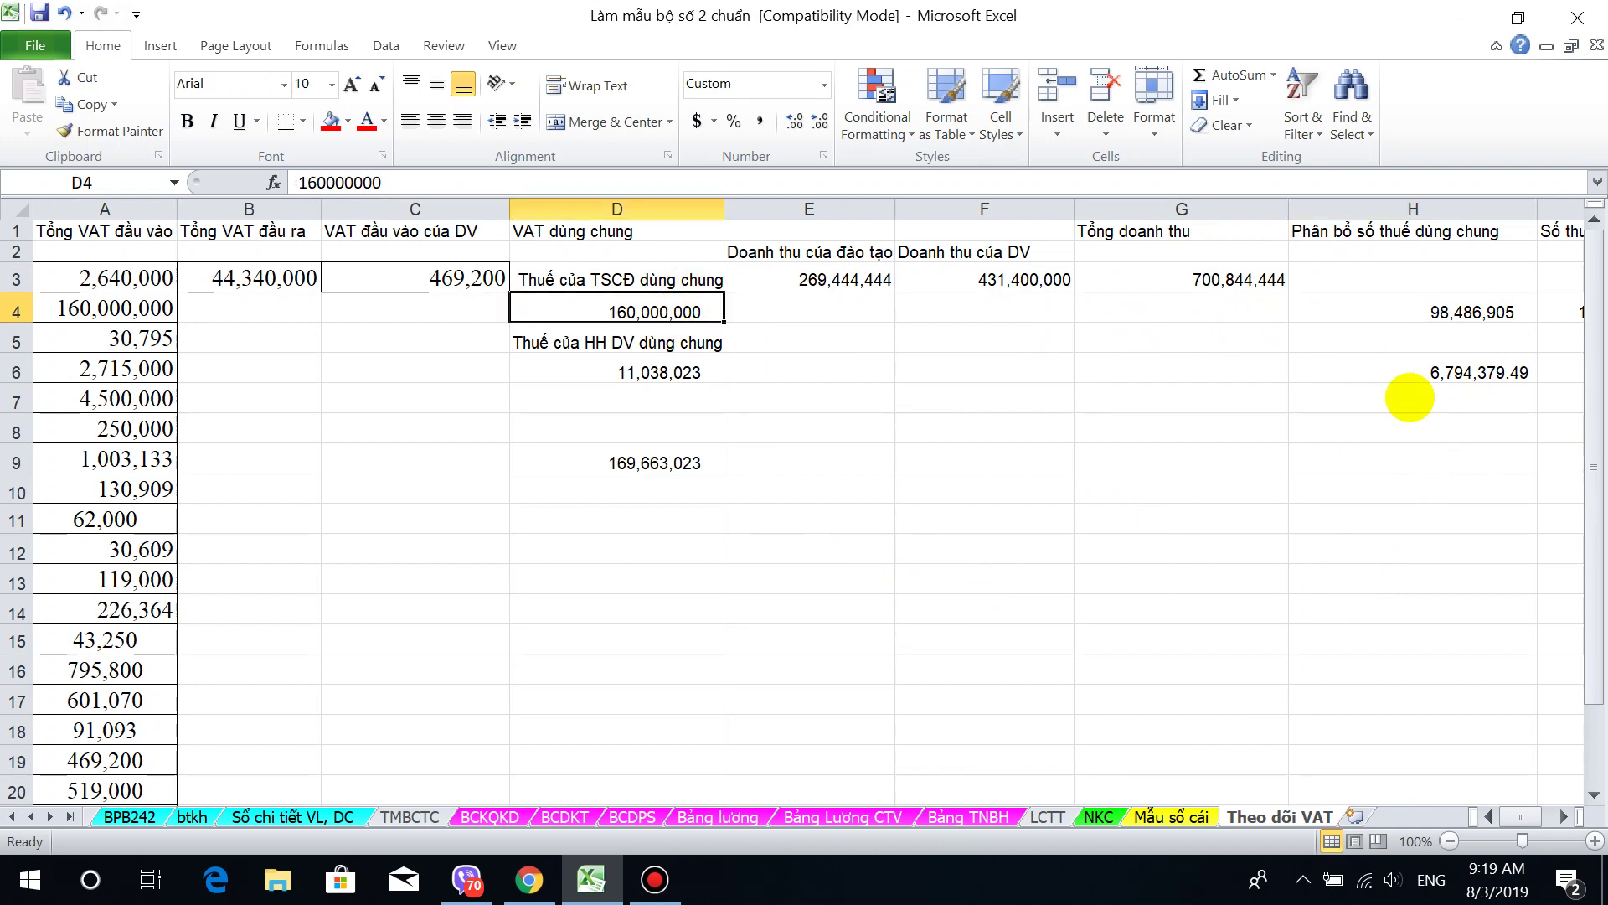
{"action": "left_click", "coordinate": [1412, 316]}
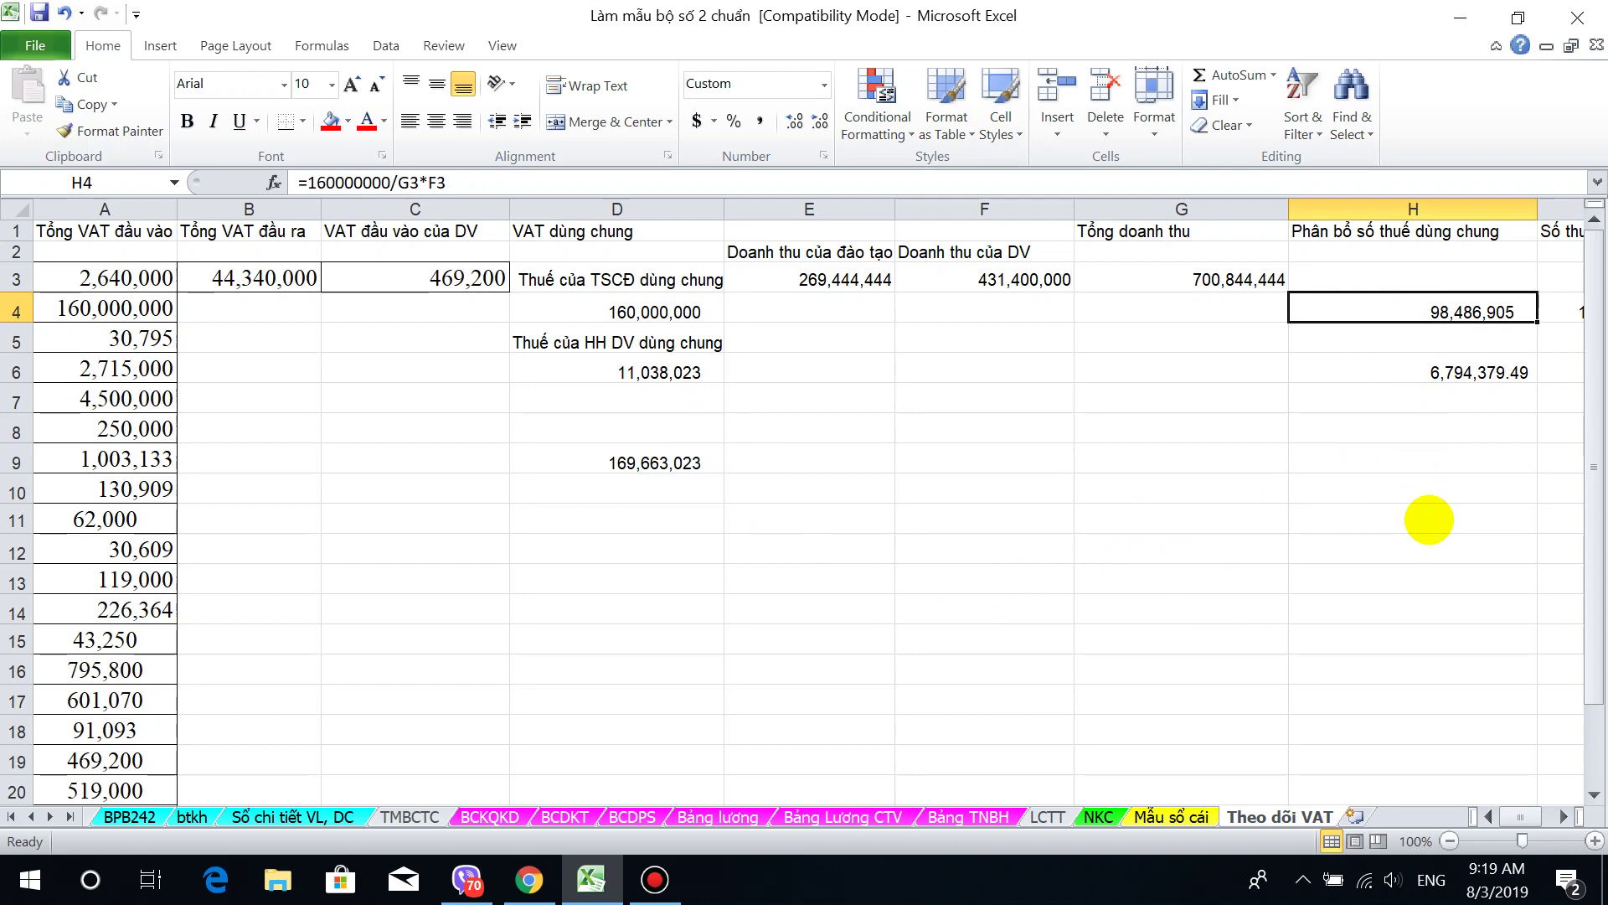
{"action": "left_click", "coordinate": [1563, 817]}
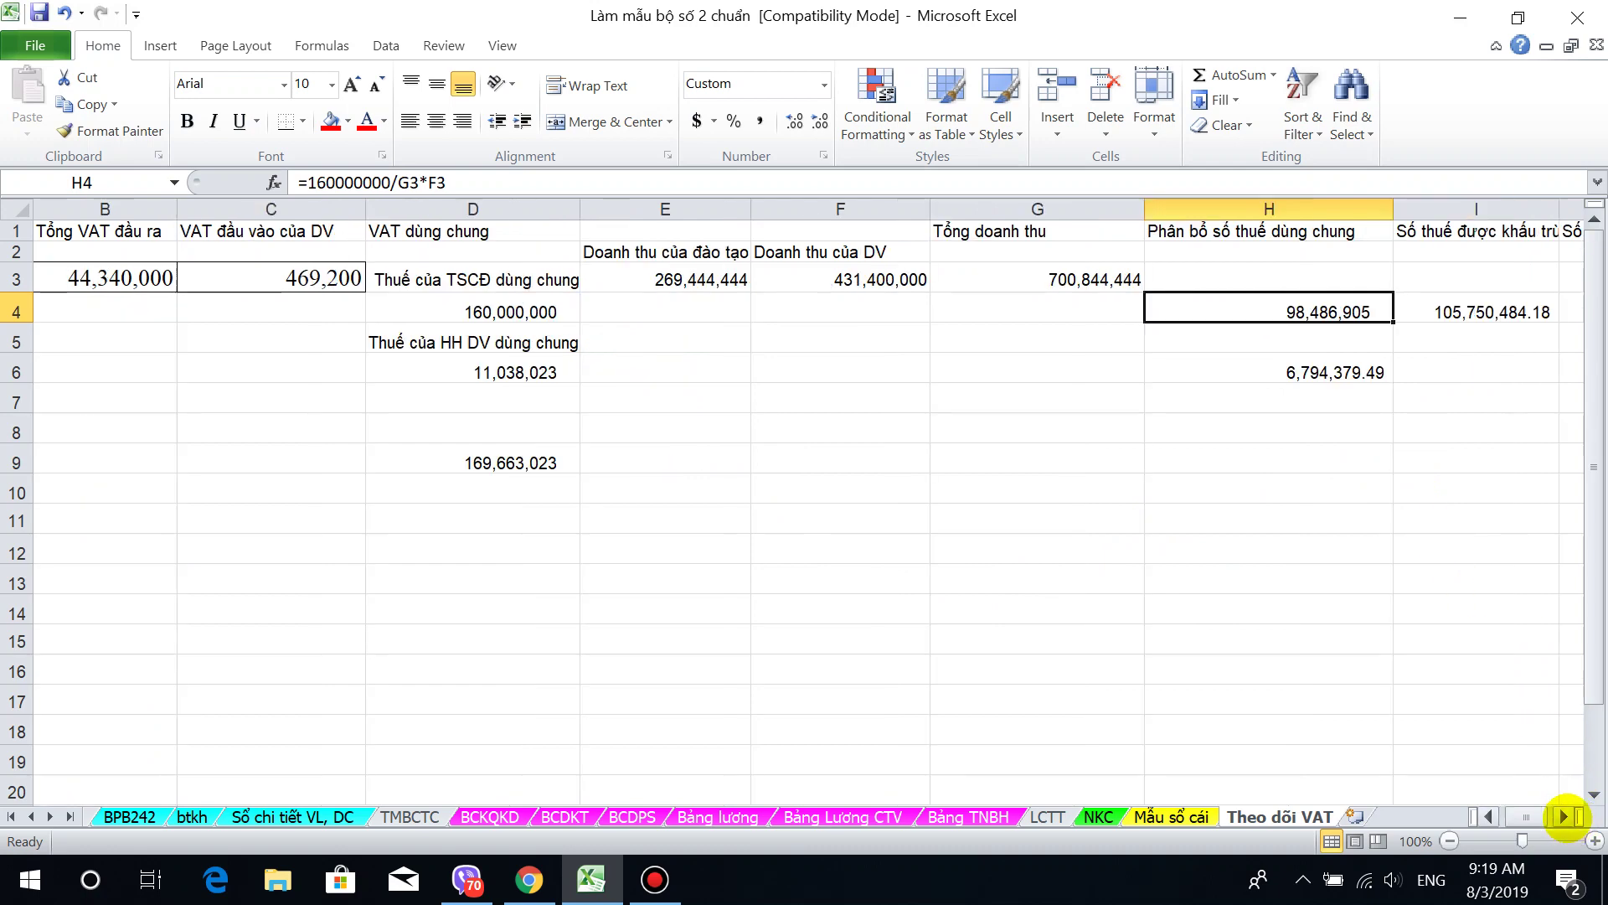
Step: Examine the goods-and-services VAT allocation from D6 into H6 and the non-deductible VAT formulas in J4 and J6
{"action": "left_click", "coordinate": [1563, 817]}
{"action": "left_click", "coordinate": [1508, 310]}
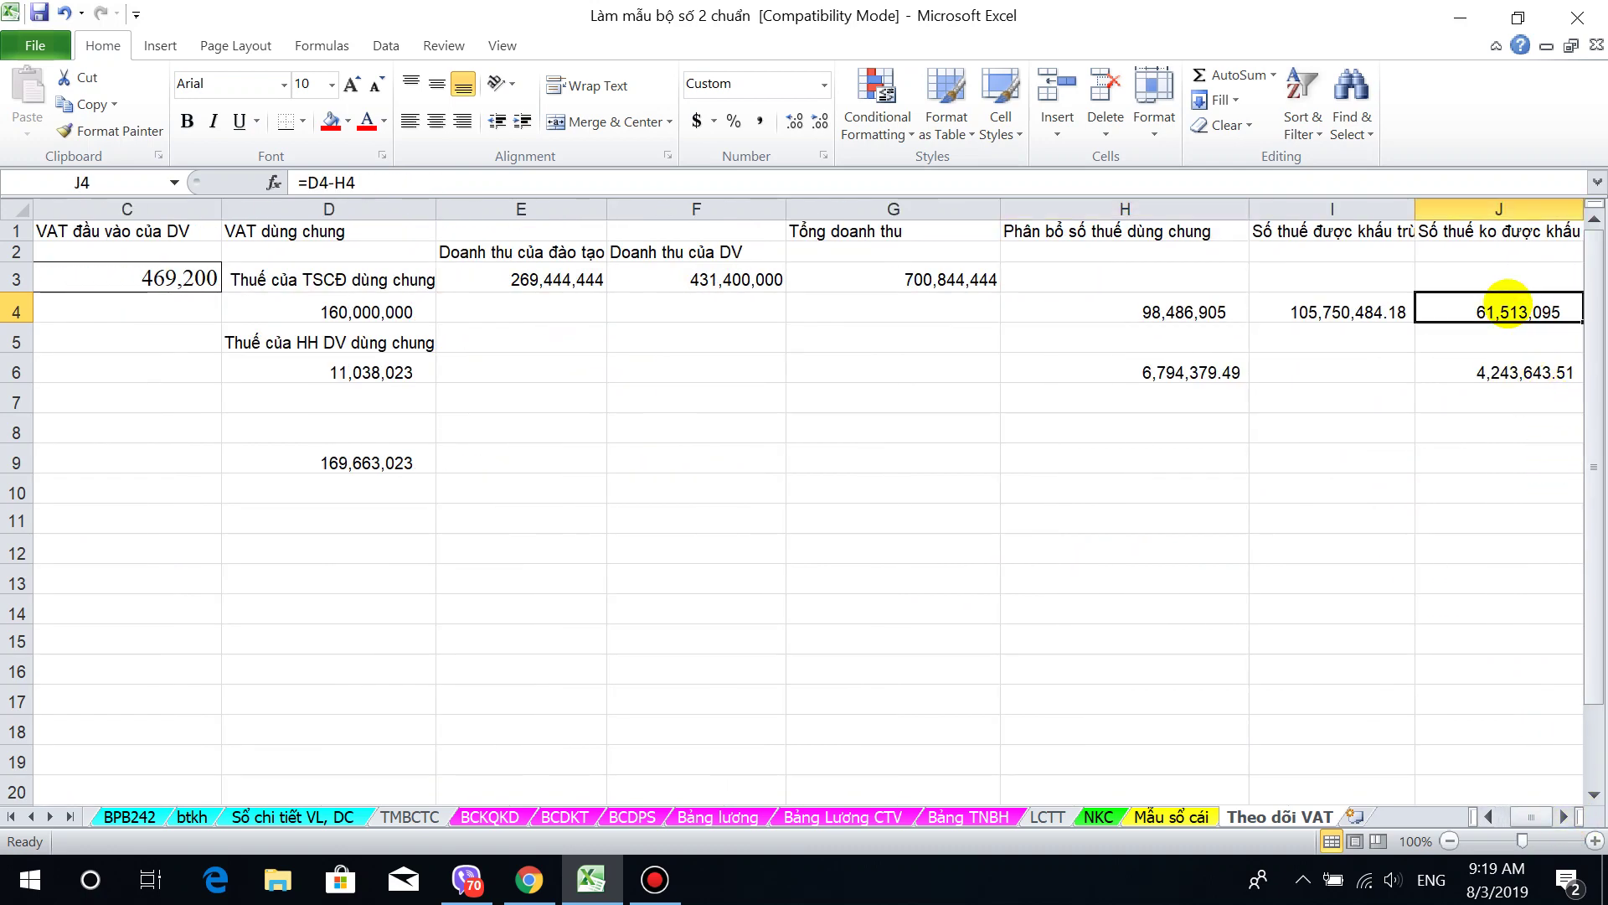
{"action": "left_click", "coordinate": [392, 374]}
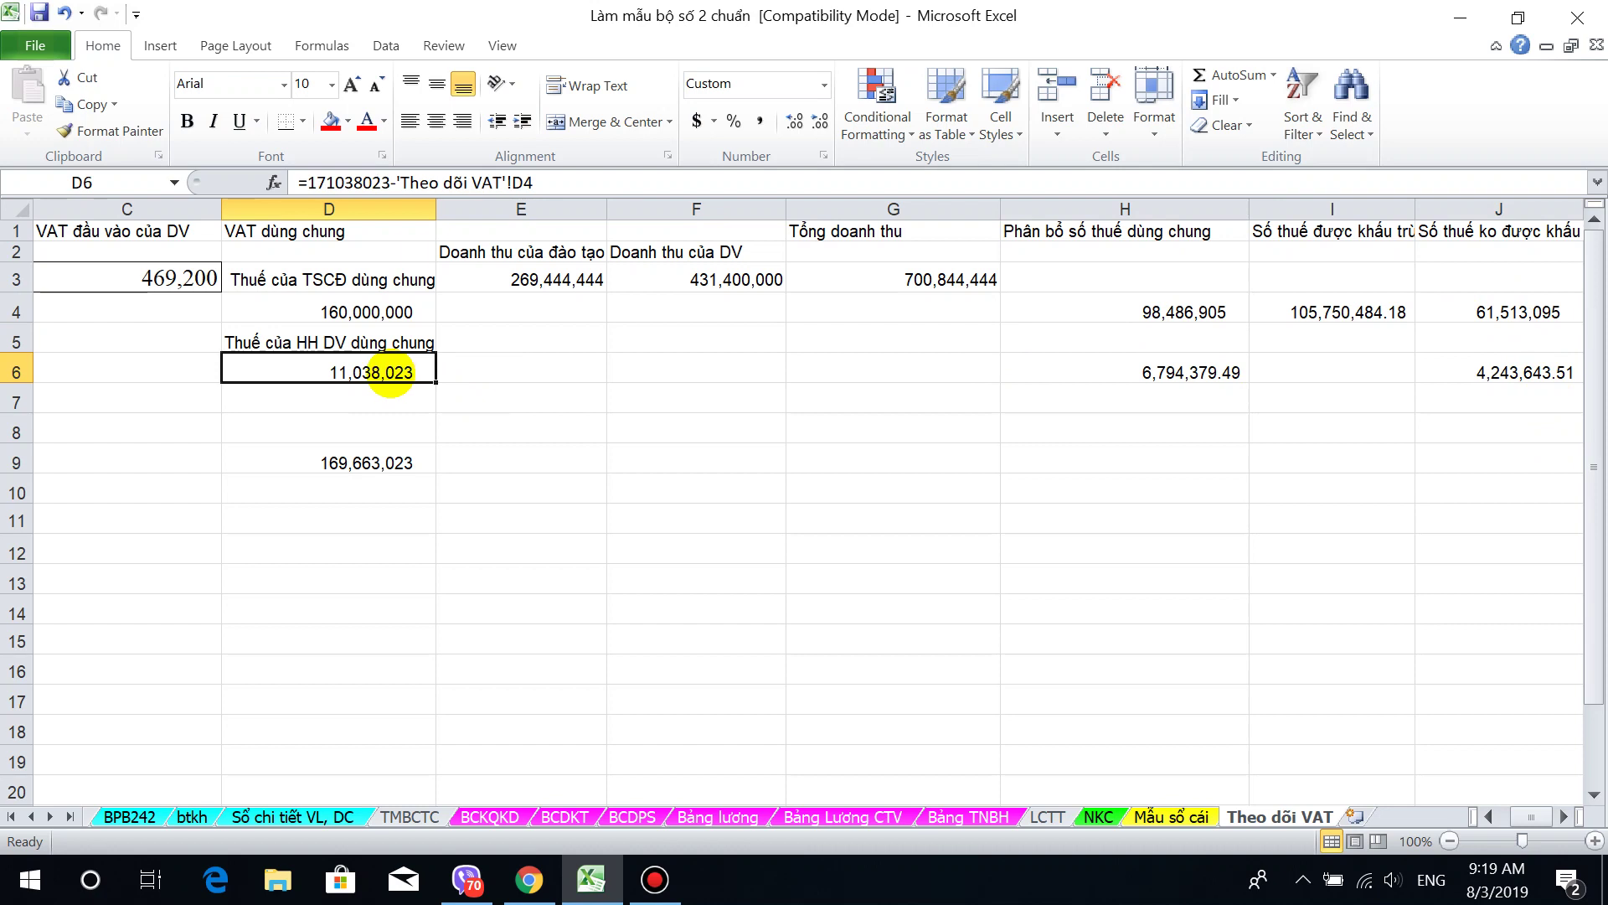
{"action": "left_click", "coordinate": [1199, 372]}
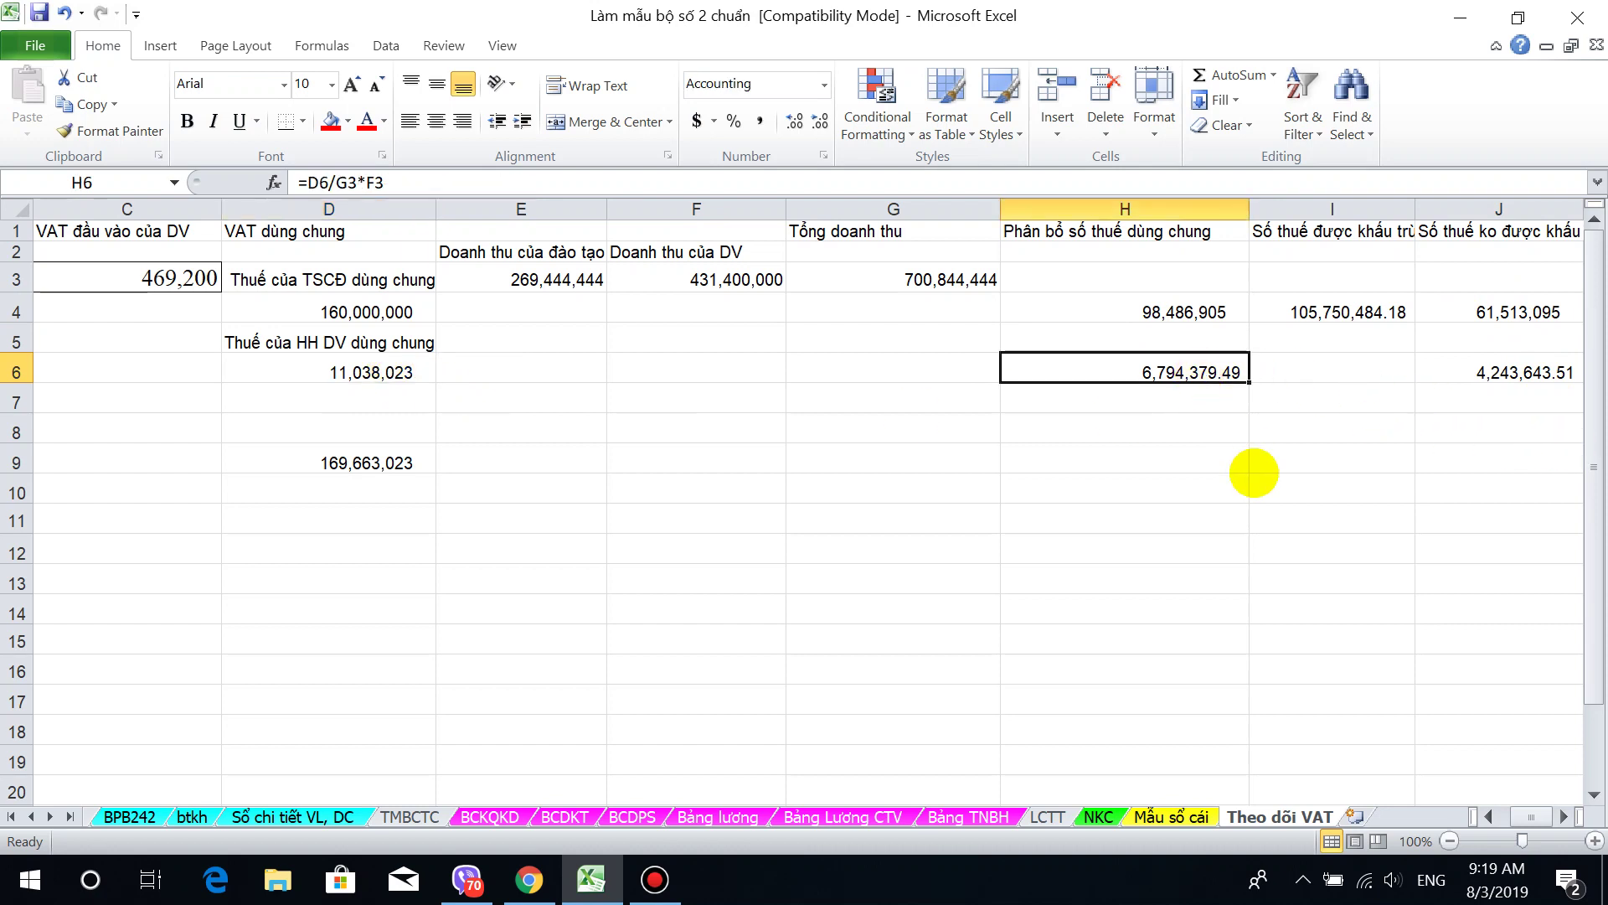
{"action": "left_click", "coordinate": [1524, 372]}
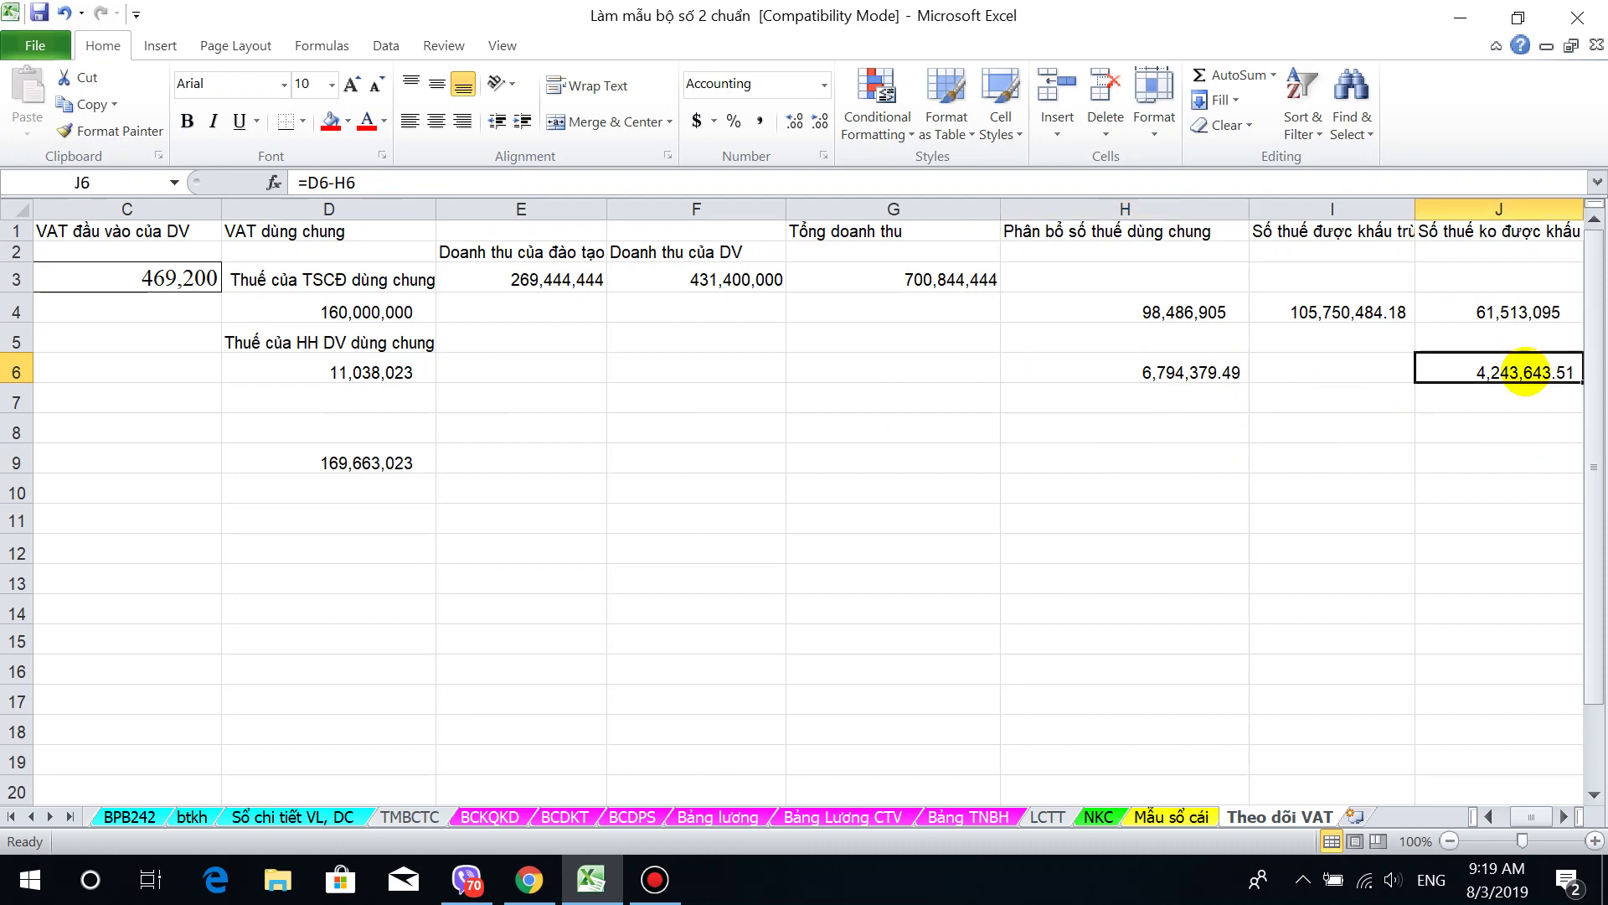
{"action": "left_click_drag", "start_coordinate": [1524, 312], "coordinate": [1523, 418]}
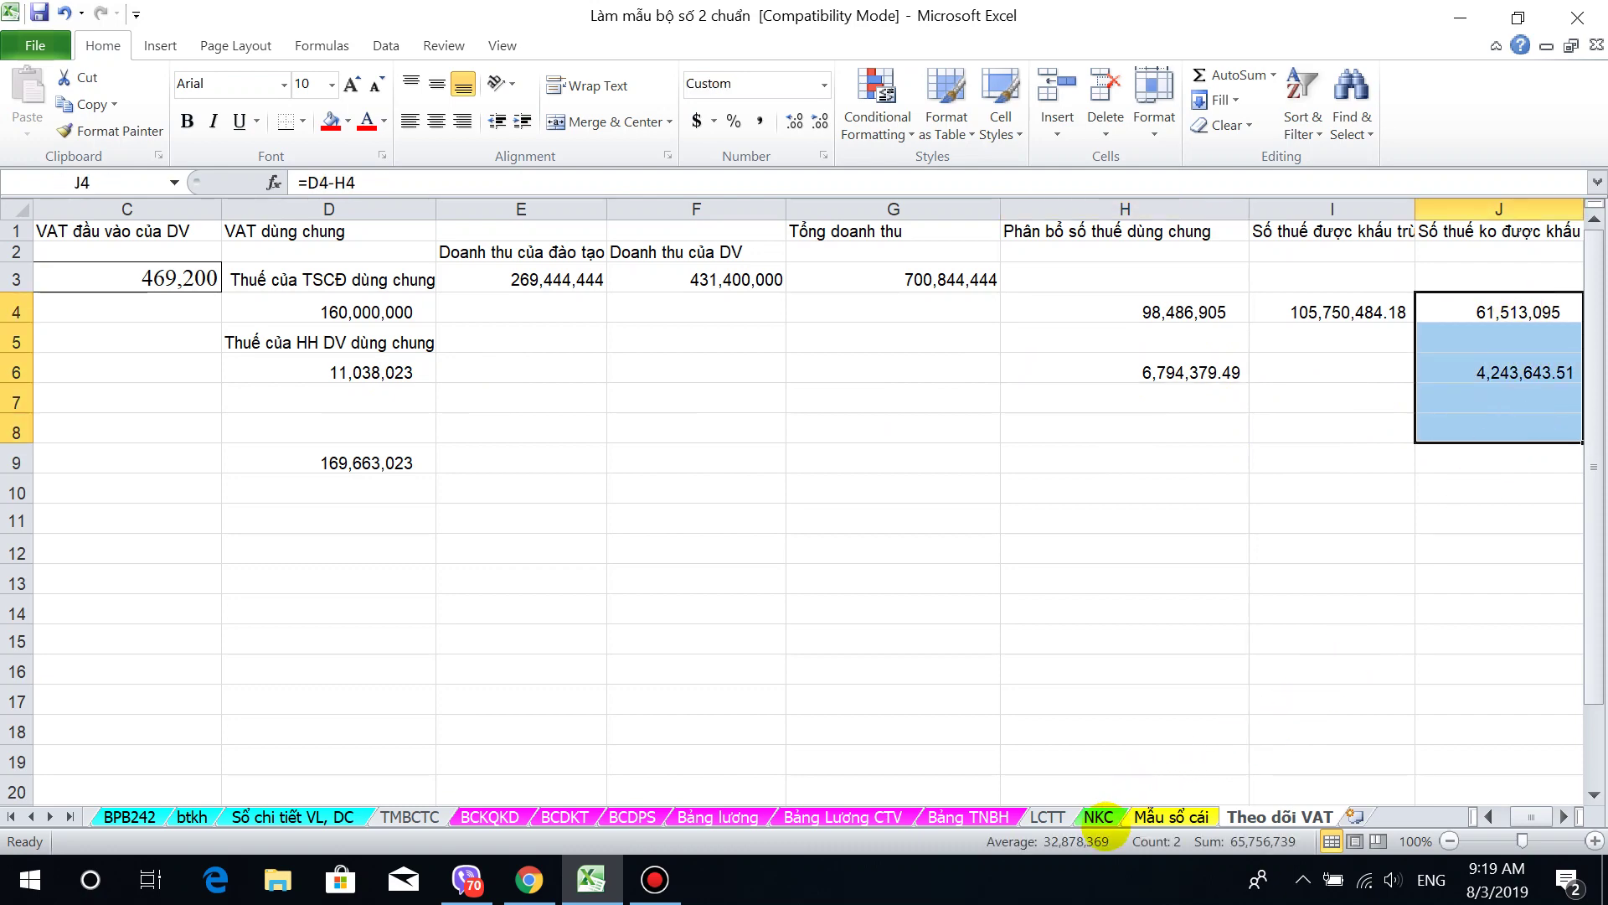
Step: Filter the account number column of the NKC journal to show only accounts 3331, 1331 and 1332
{"action": "left_click", "coordinate": [1098, 819]}
{"action": "scroll", "coordinate": [1016, 520], "scroll_direction": "up", "scroll_amount": 18}
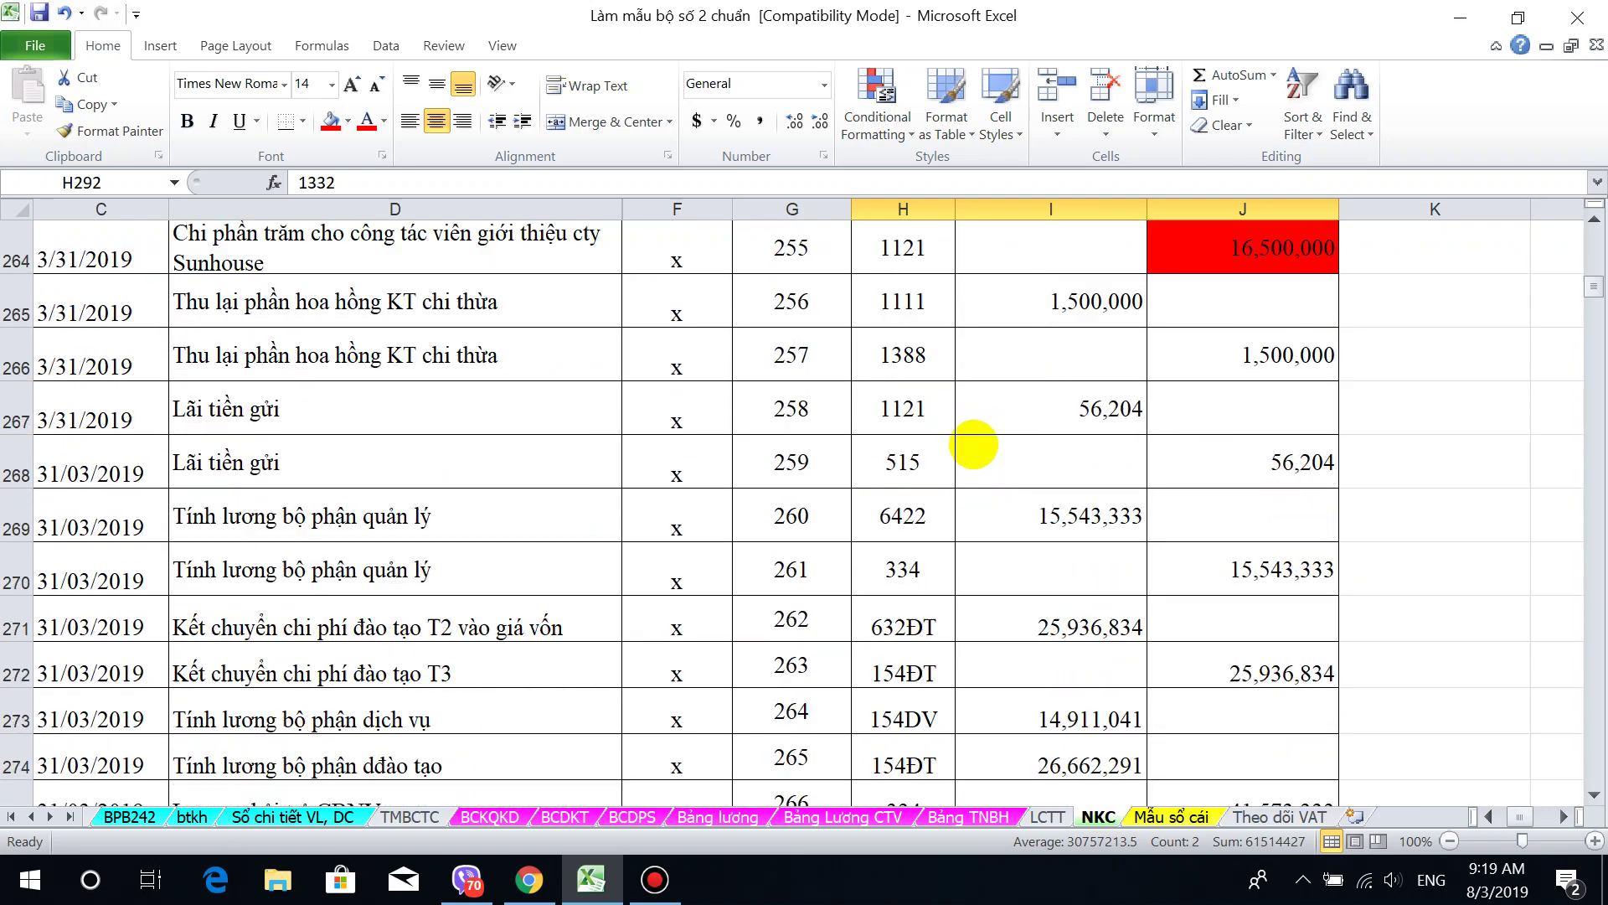
{"action": "scroll", "coordinate": [966, 412], "scroll_direction": "up", "scroll_amount": 20}
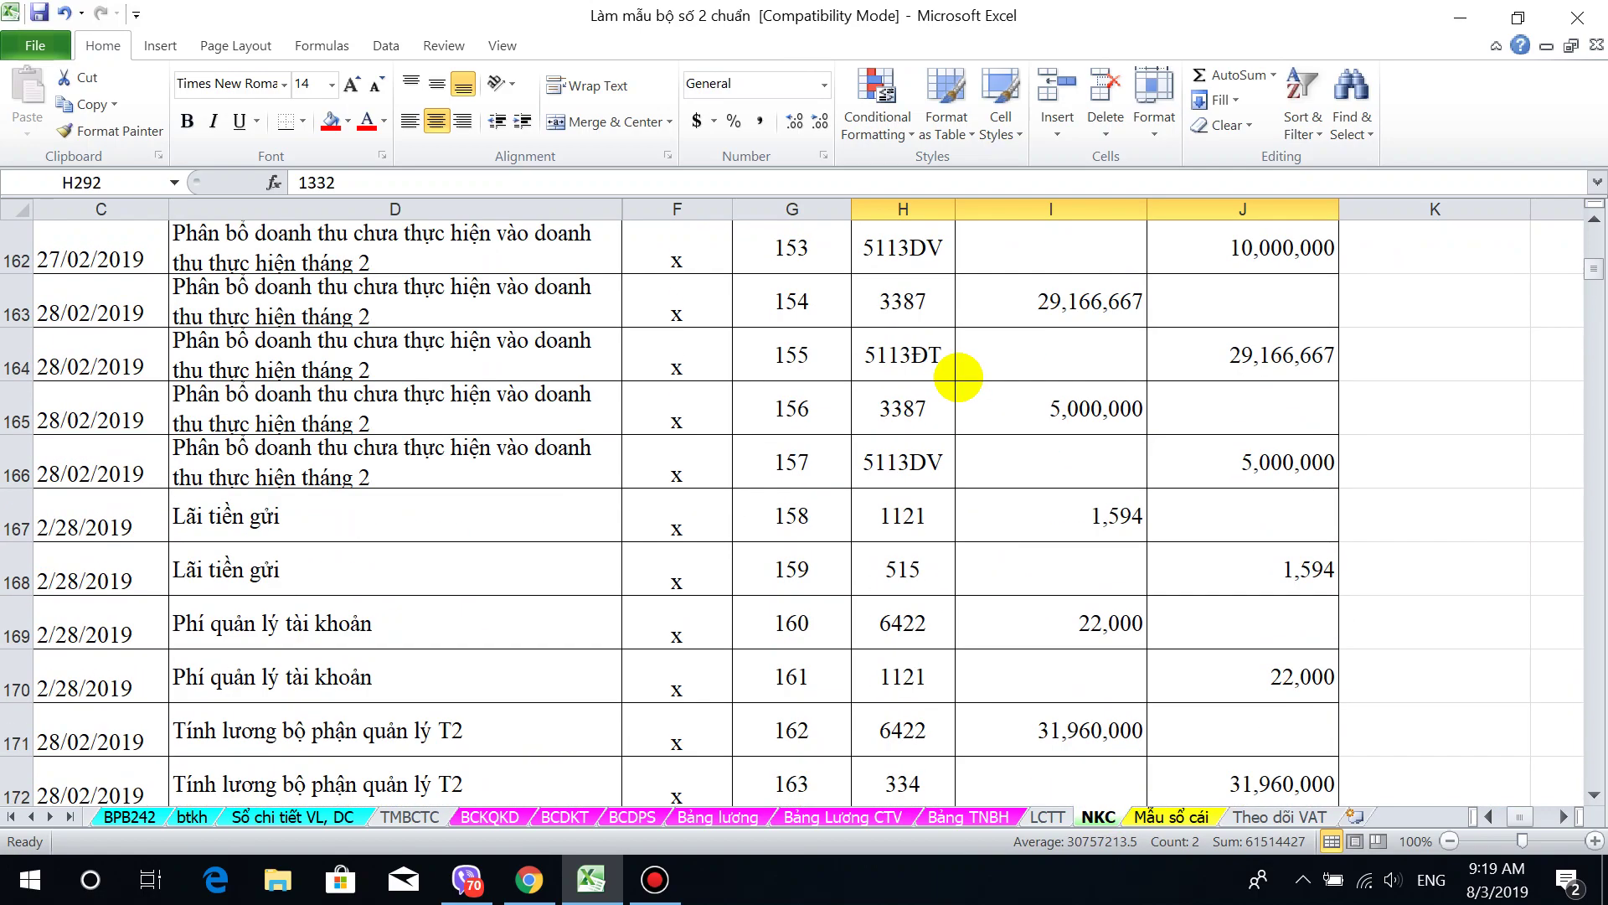
{"action": "scroll", "coordinate": [957, 377], "scroll_direction": "up", "scroll_amount": 6}
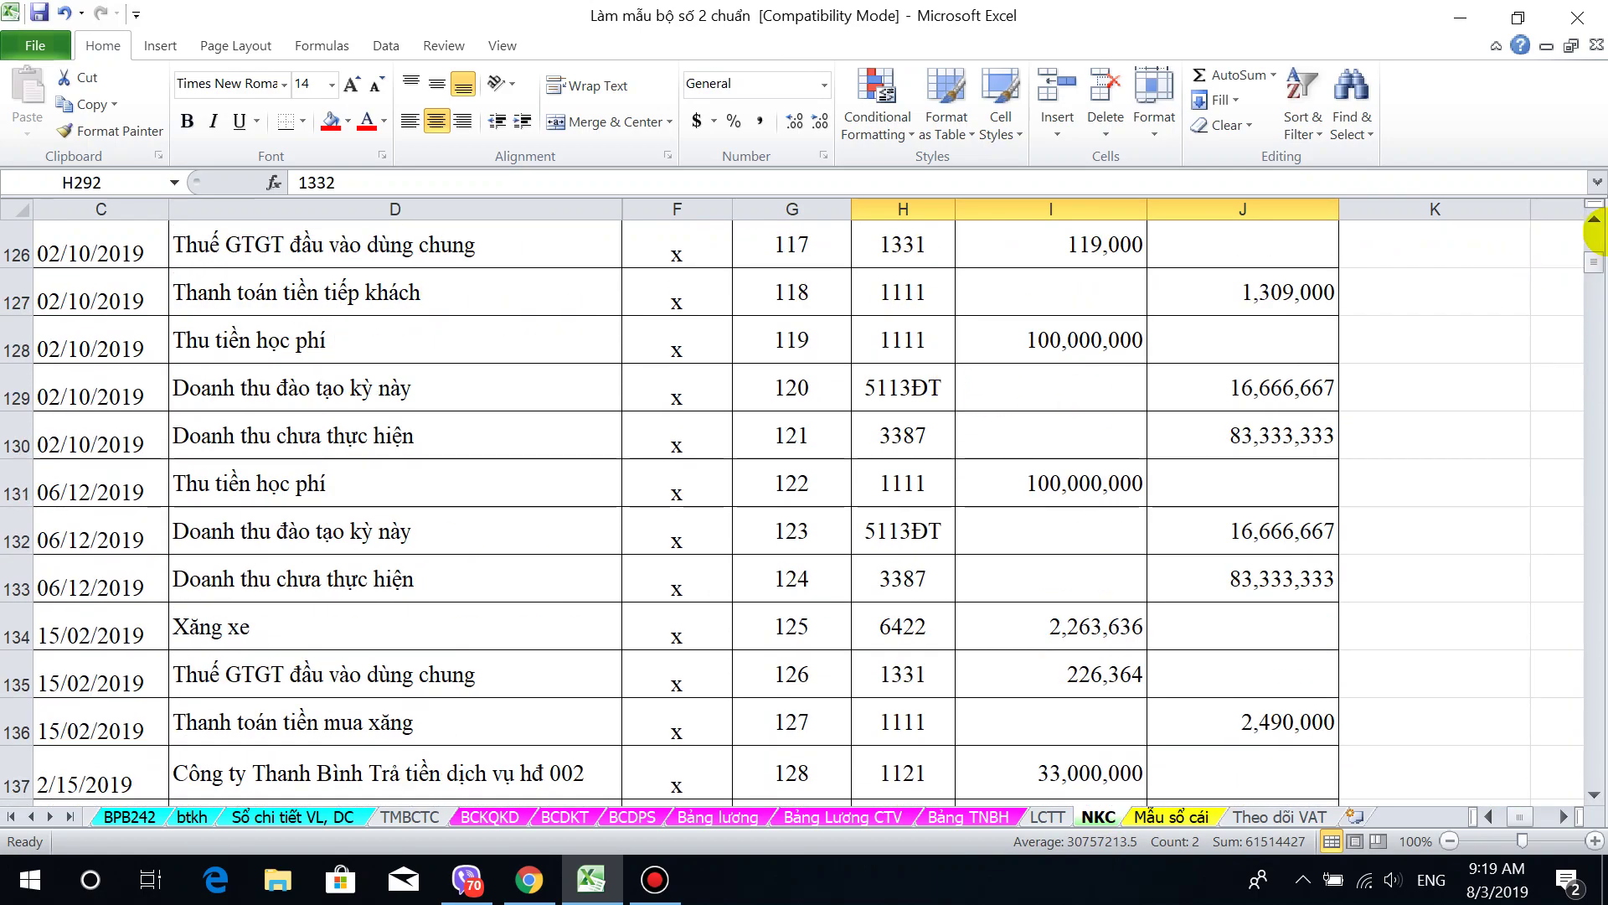
{"action": "left_click_drag", "start_coordinate": [1583, 254], "coordinate": [1592, 239]}
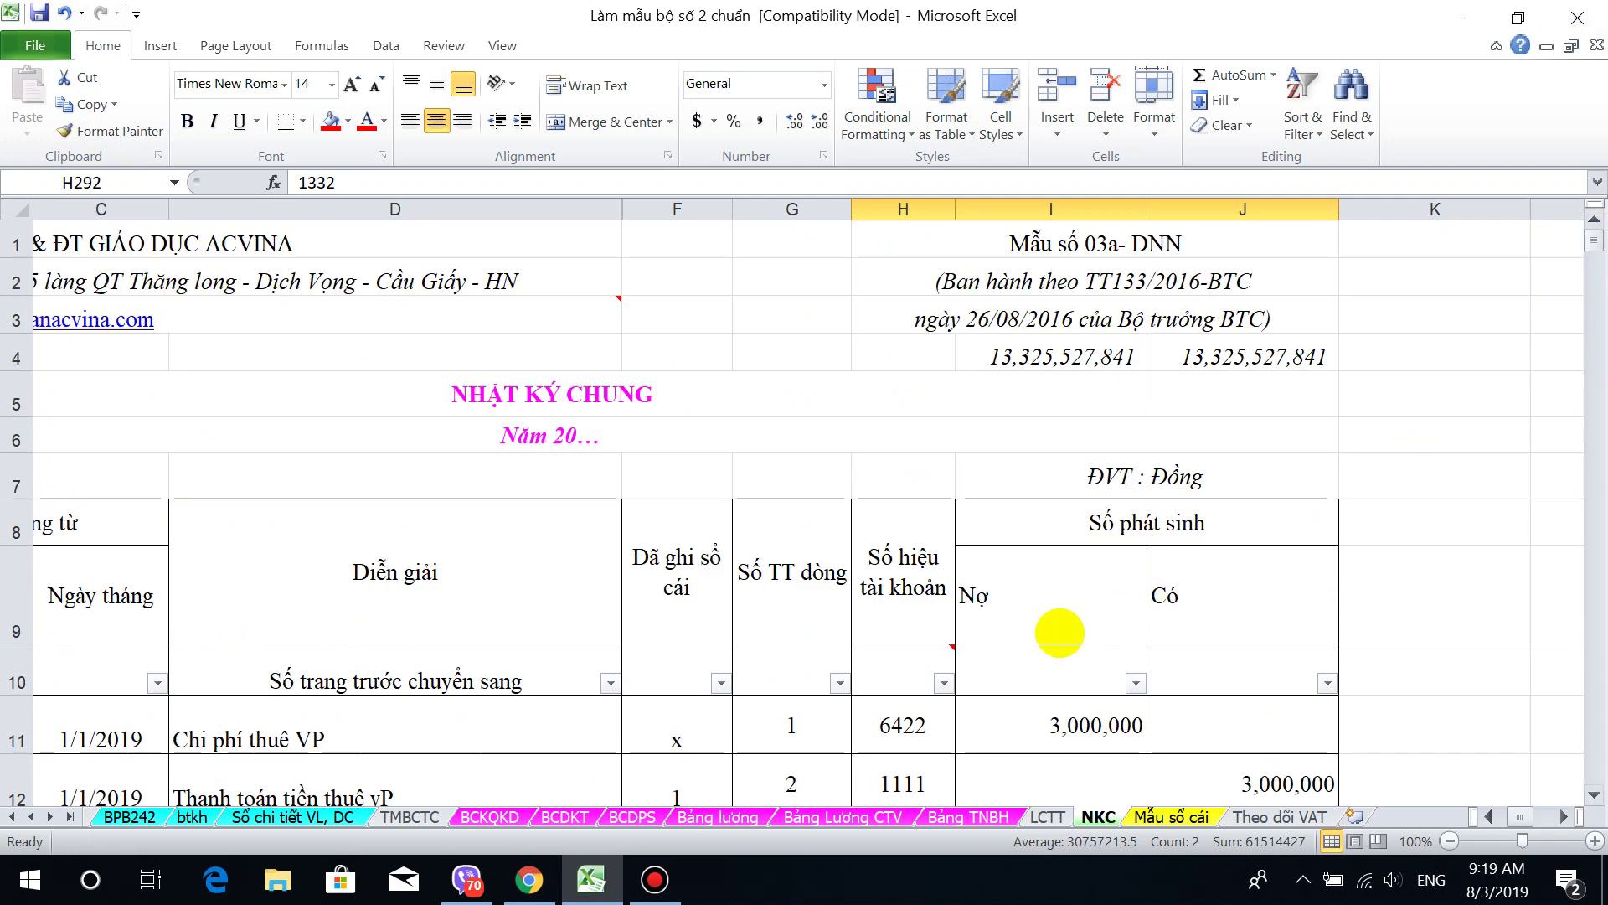
{"action": "left_click", "coordinate": [943, 683]}
{"action": "left_click", "coordinate": [686, 513]}
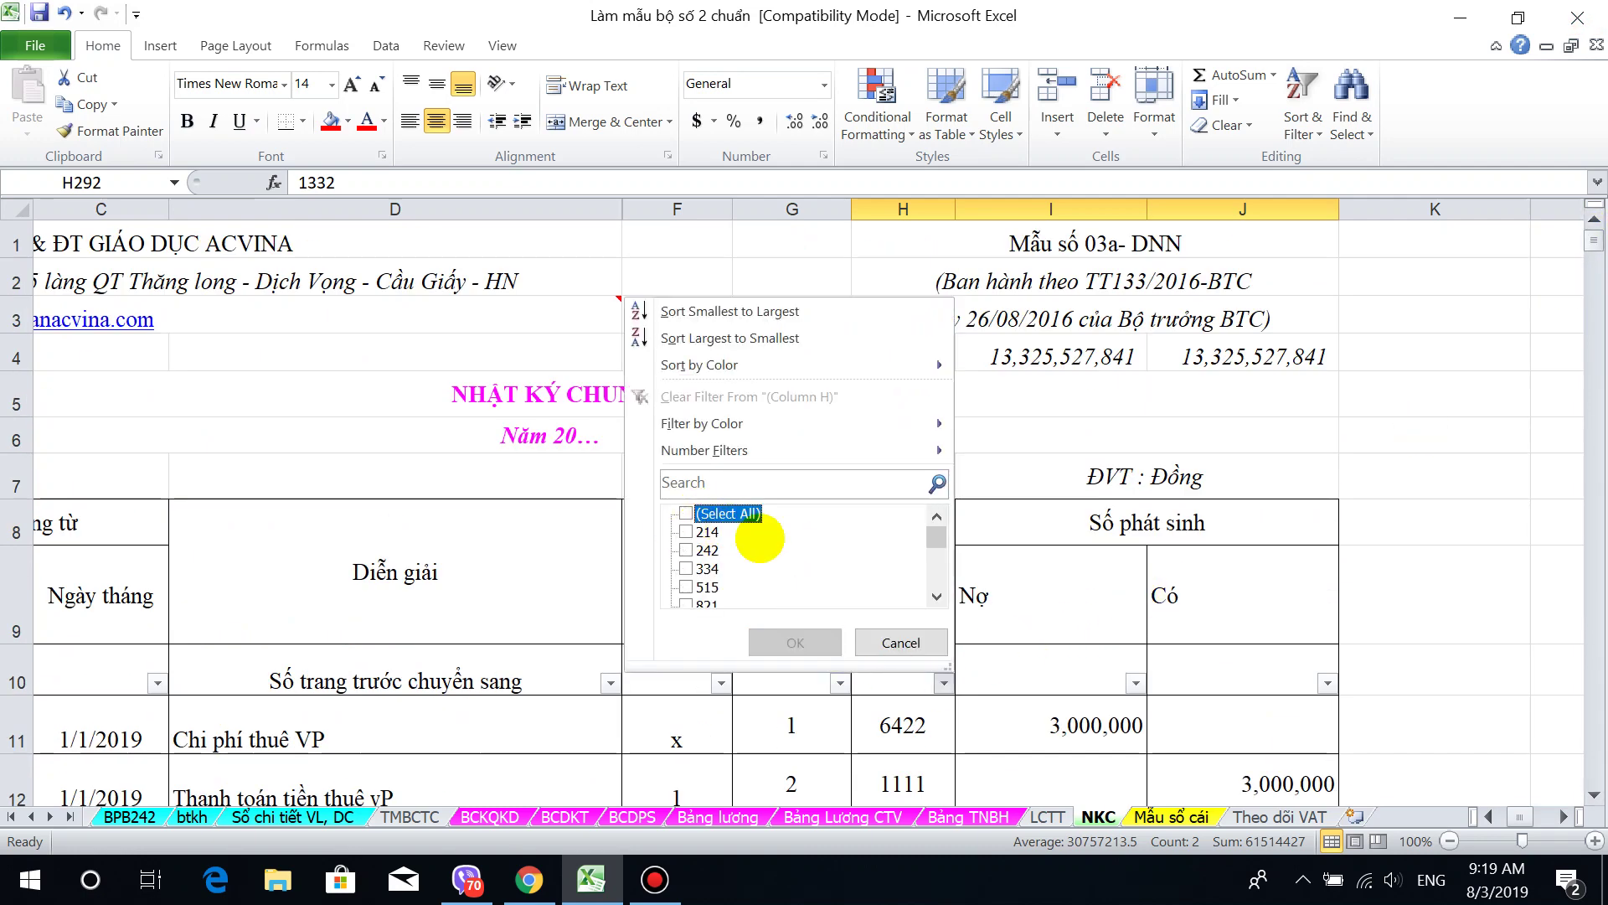
{"action": "left_click_drag", "start_coordinate": [935, 536], "coordinate": [936, 552]}
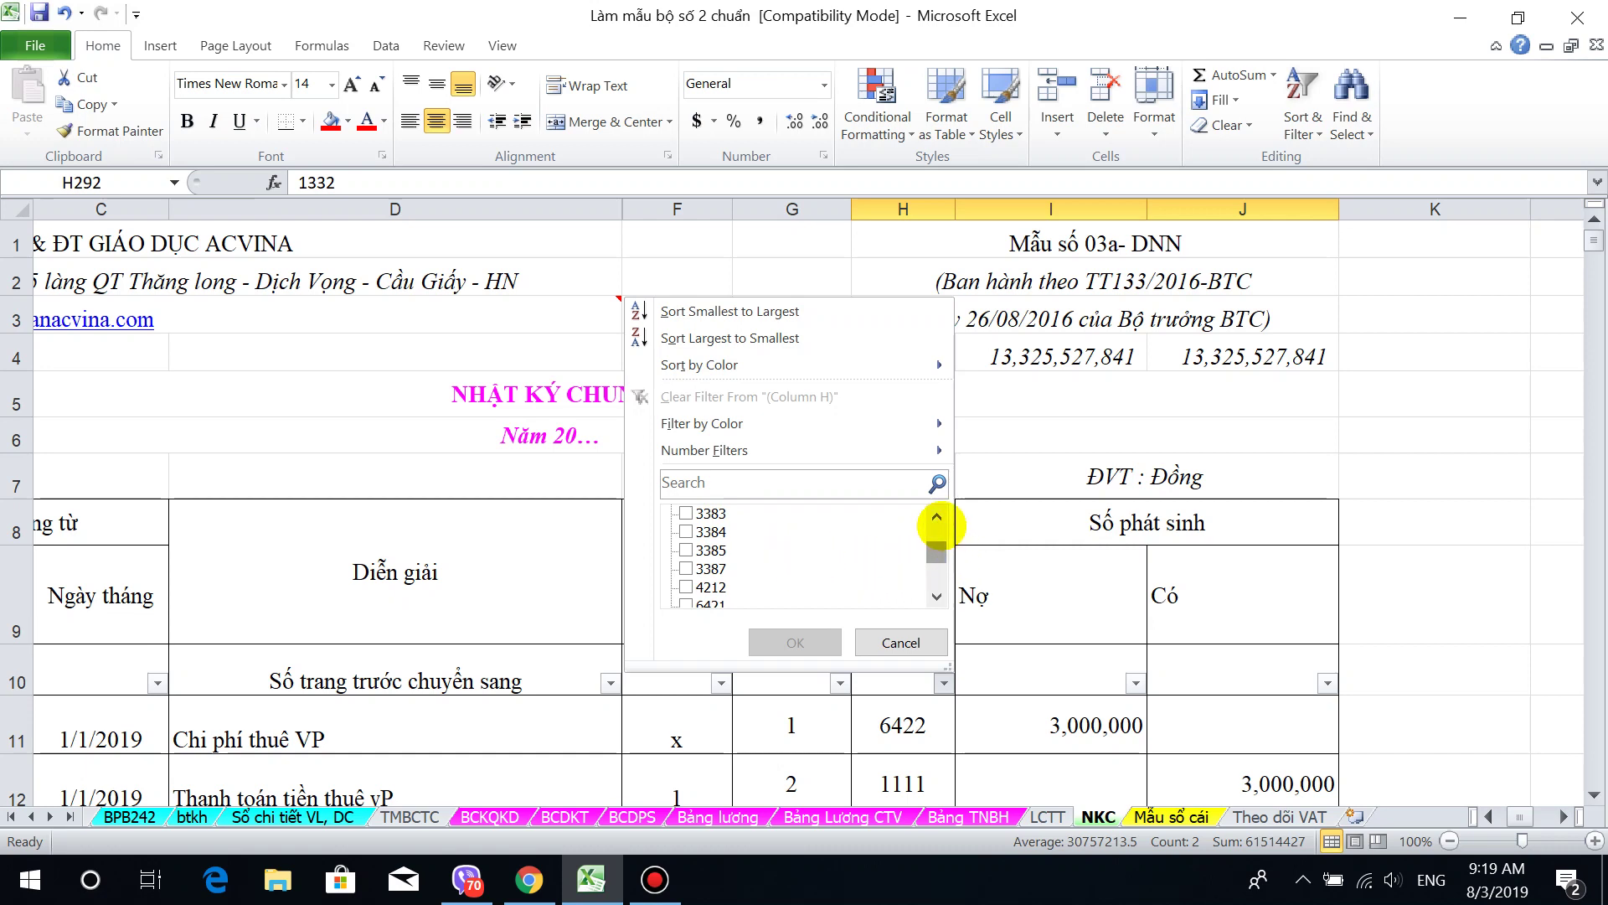
{"action": "left_click", "coordinate": [936, 517]}
{"action": "left_click", "coordinate": [936, 517]}
{"action": "left_click", "coordinate": [937, 517]}
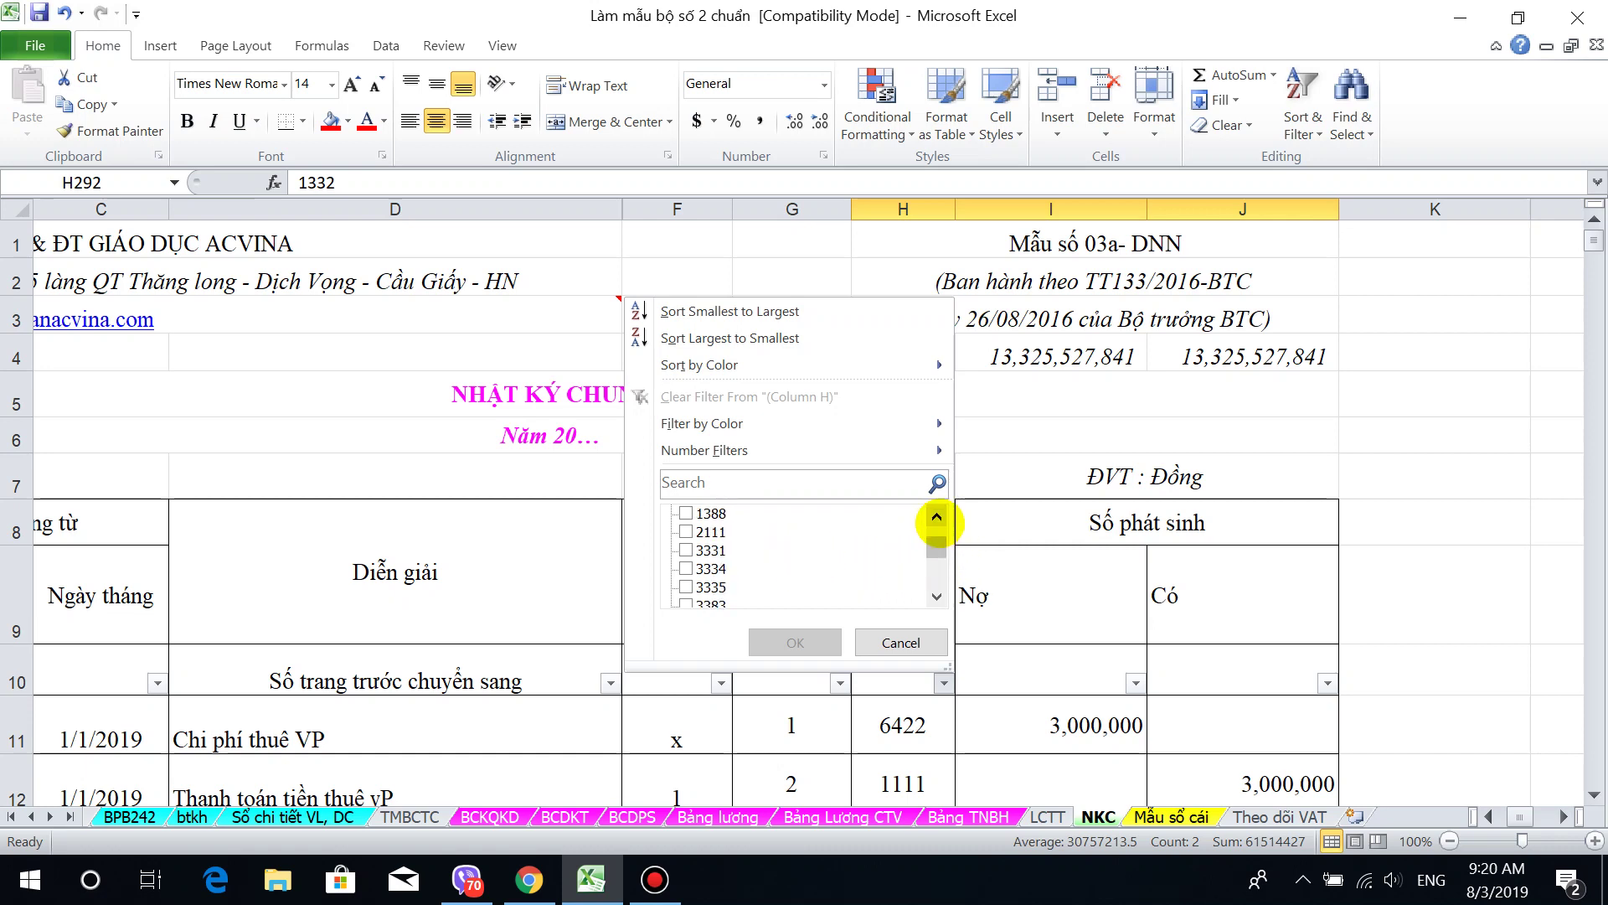
{"action": "left_click", "coordinate": [710, 551]}
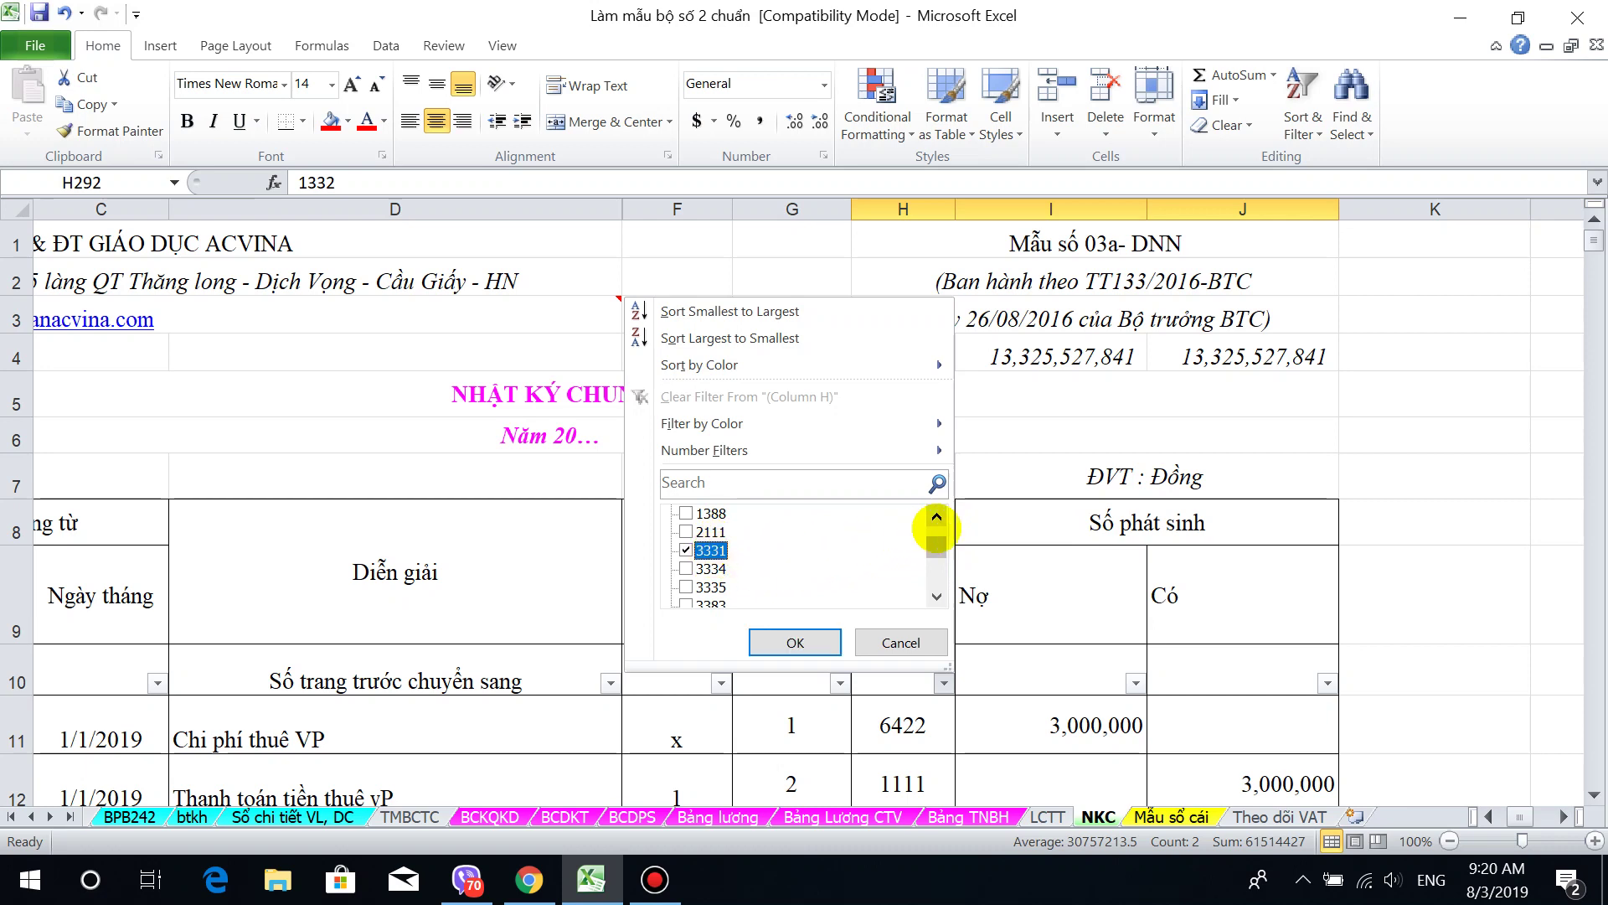
{"action": "left_click", "coordinate": [937, 516]}
{"action": "left_click", "coordinate": [936, 517]}
{"action": "left_click", "coordinate": [936, 517]}
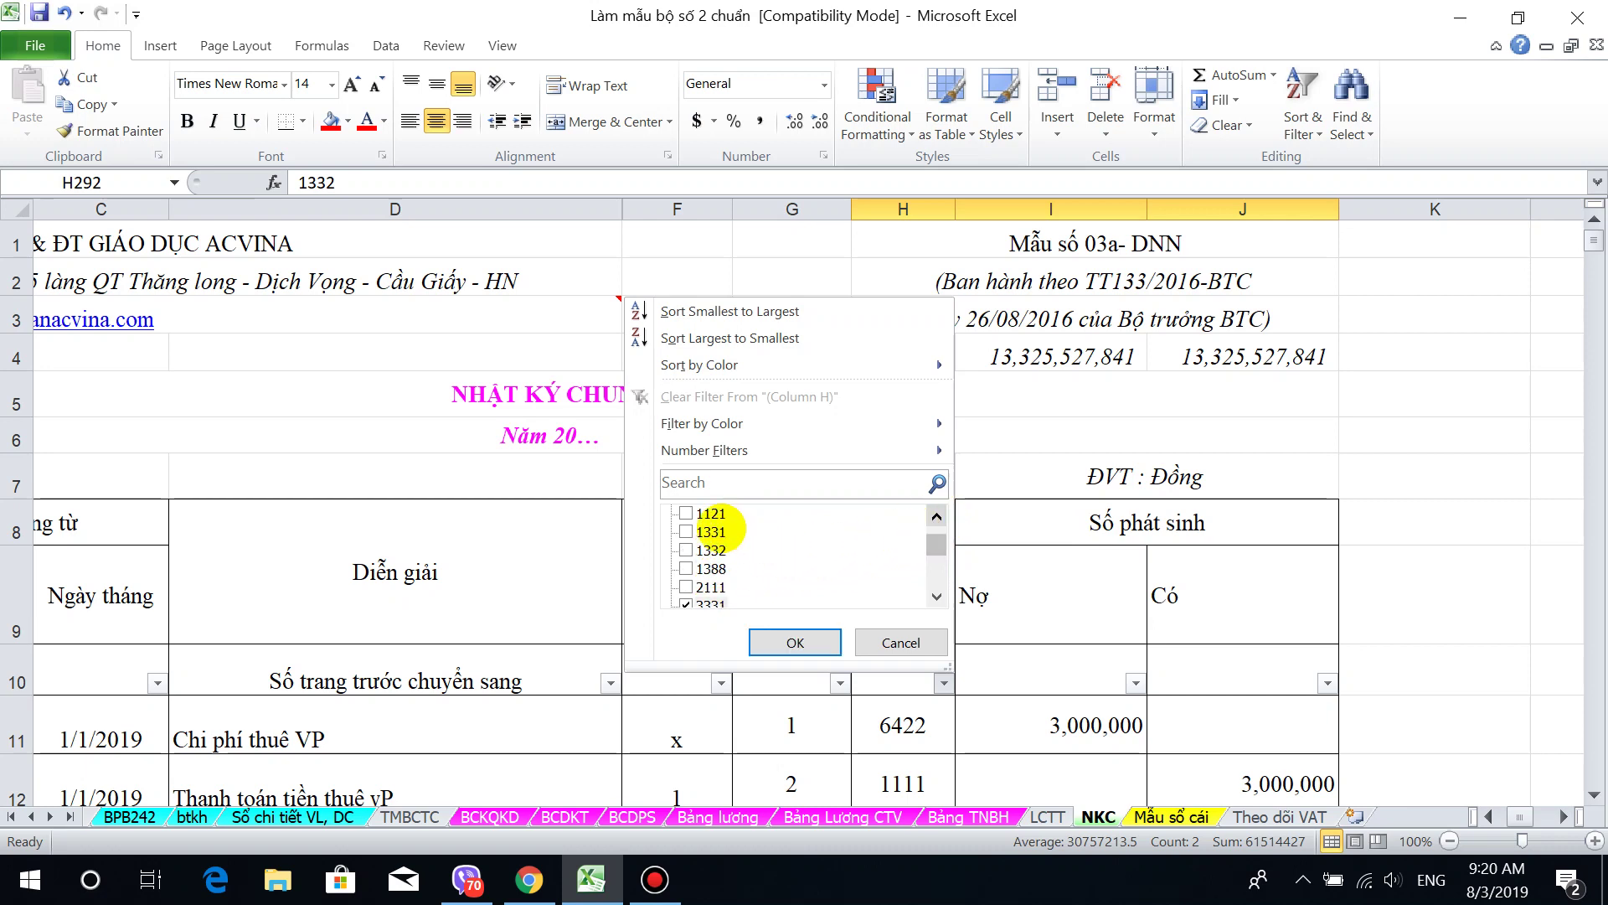
{"action": "left_click", "coordinate": [711, 532]}
{"action": "left_click", "coordinate": [711, 551]}
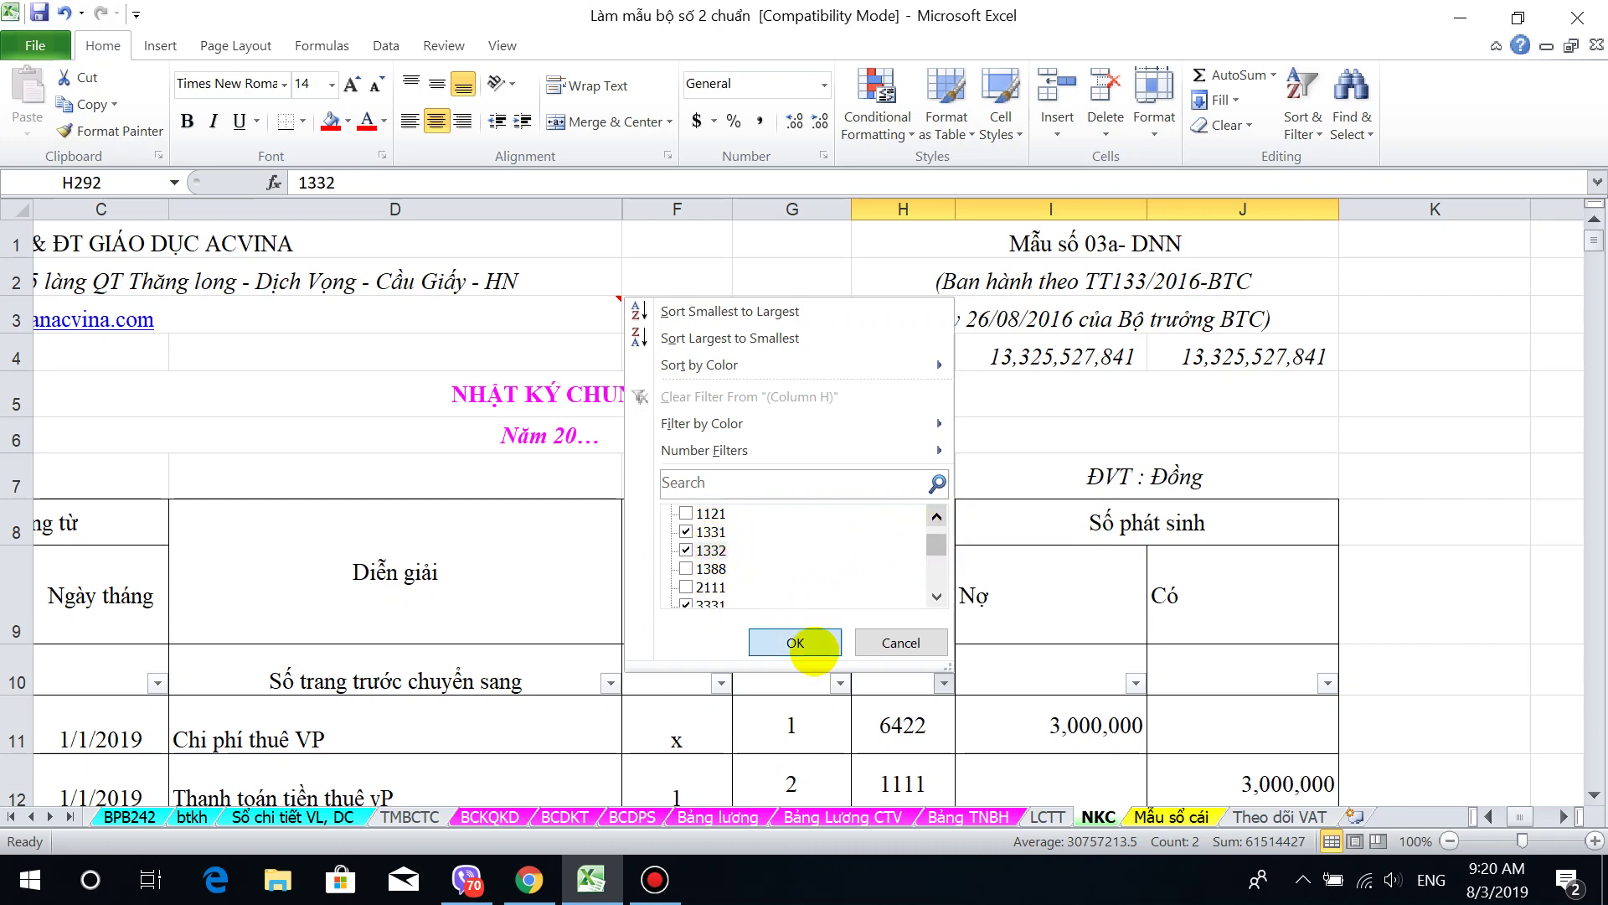
{"action": "left_click", "coordinate": [795, 643]}
Step: Review the credit amounts of the non-deductible shared VAT adjustment entries for accounts 1332 and 1331 in NKC rows 292 and 293
{"action": "scroll", "coordinate": [1516, 661], "scroll_direction": "down", "scroll_amount": 9}
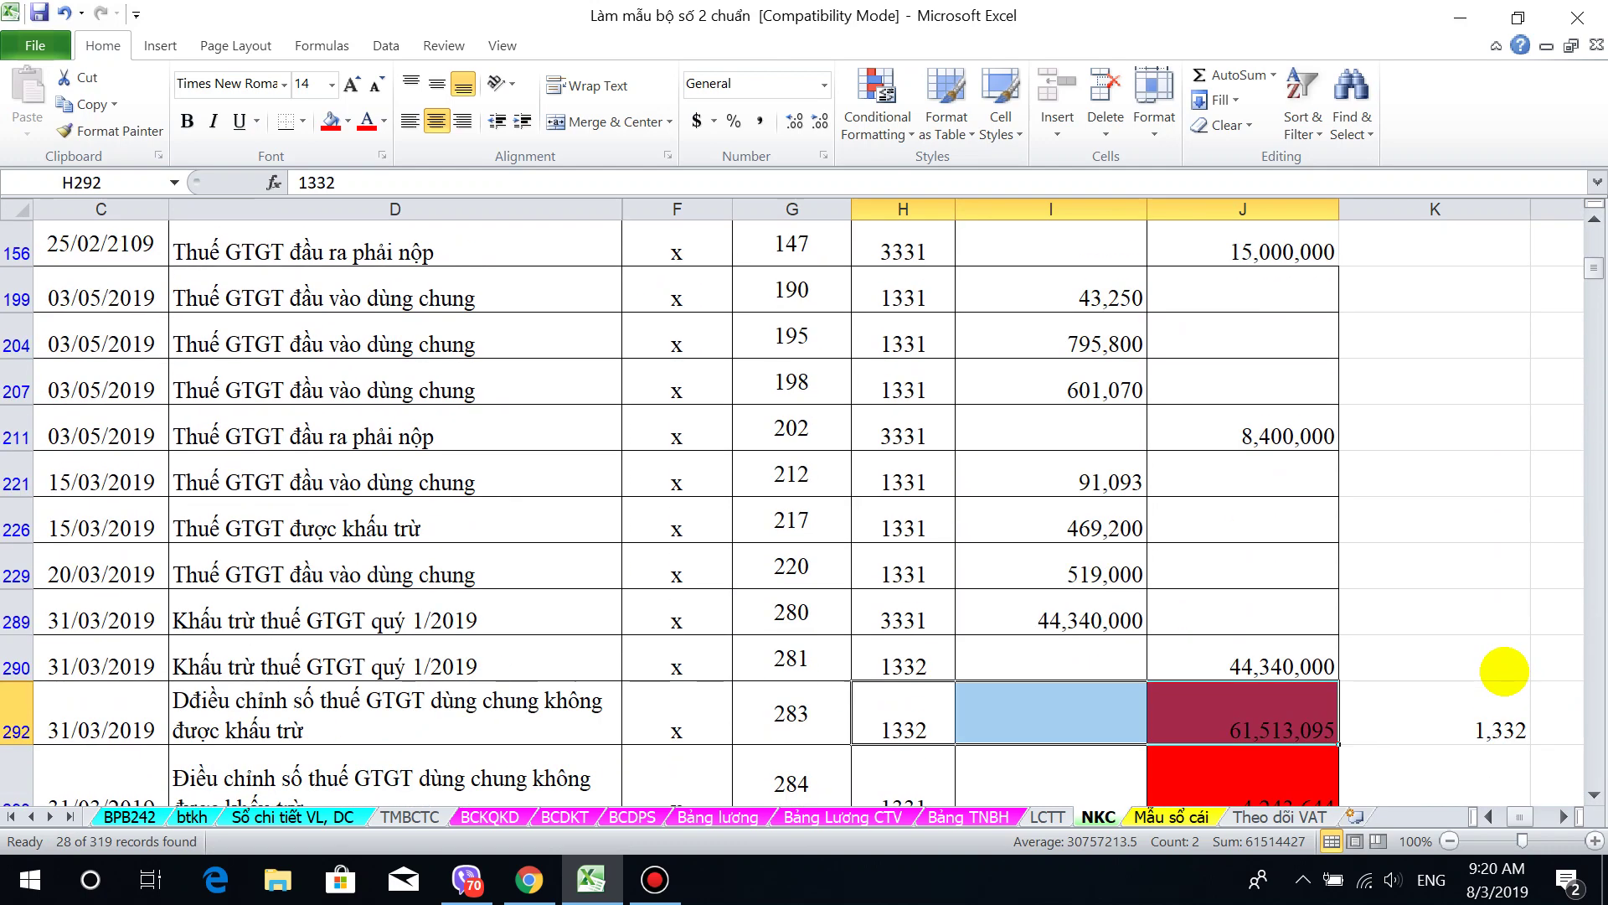
{"action": "scroll", "coordinate": [1505, 670], "scroll_direction": "down", "scroll_amount": 1}
{"action": "left_click_drag", "start_coordinate": [1244, 624], "coordinate": [1254, 698]}
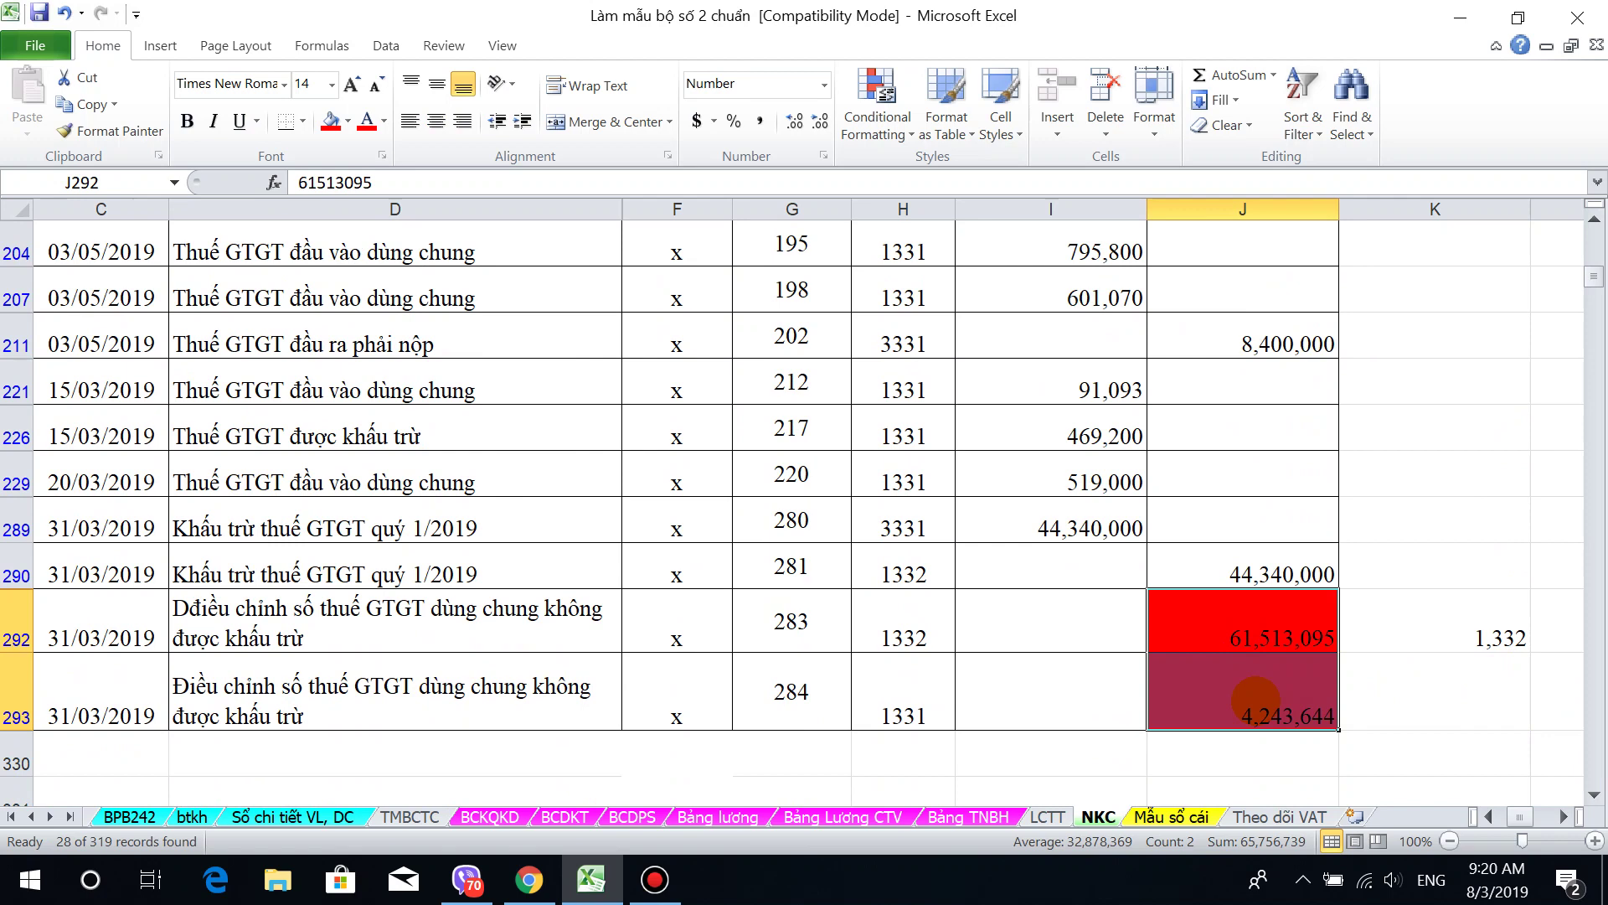
{"action": "left_click_drag", "start_coordinate": [905, 632], "coordinate": [1294, 620]}
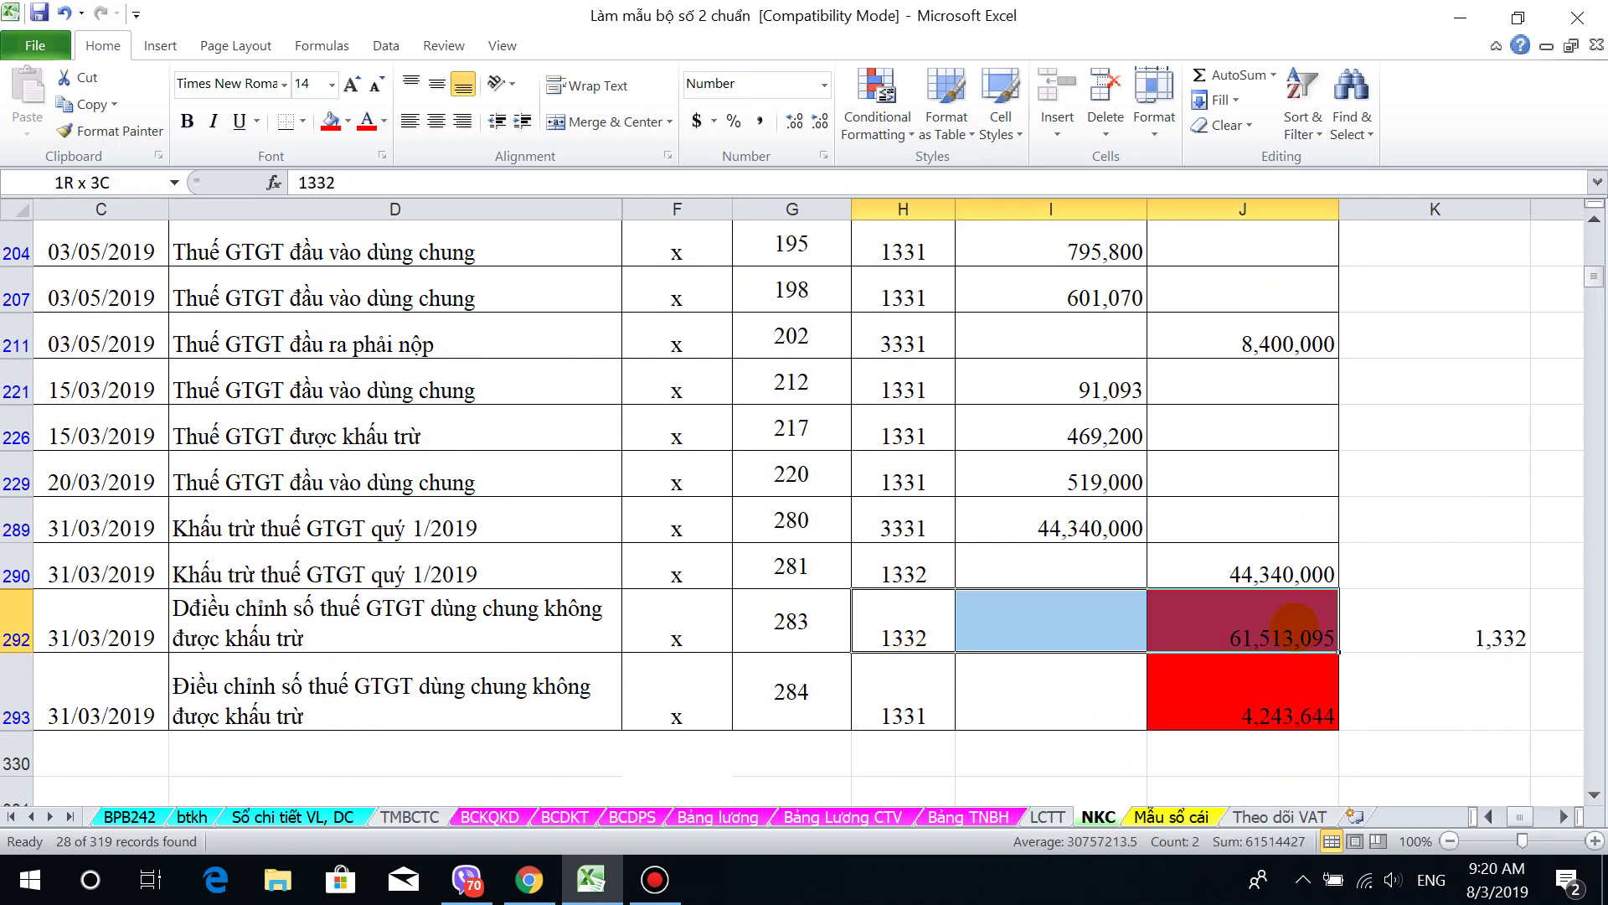
Step: Compare the non-deductible VAT amounts in column J of Theo dõi VAT with the adjustment entries in NKC rows 292 and 293
{"action": "left_click", "coordinate": [1280, 817]}
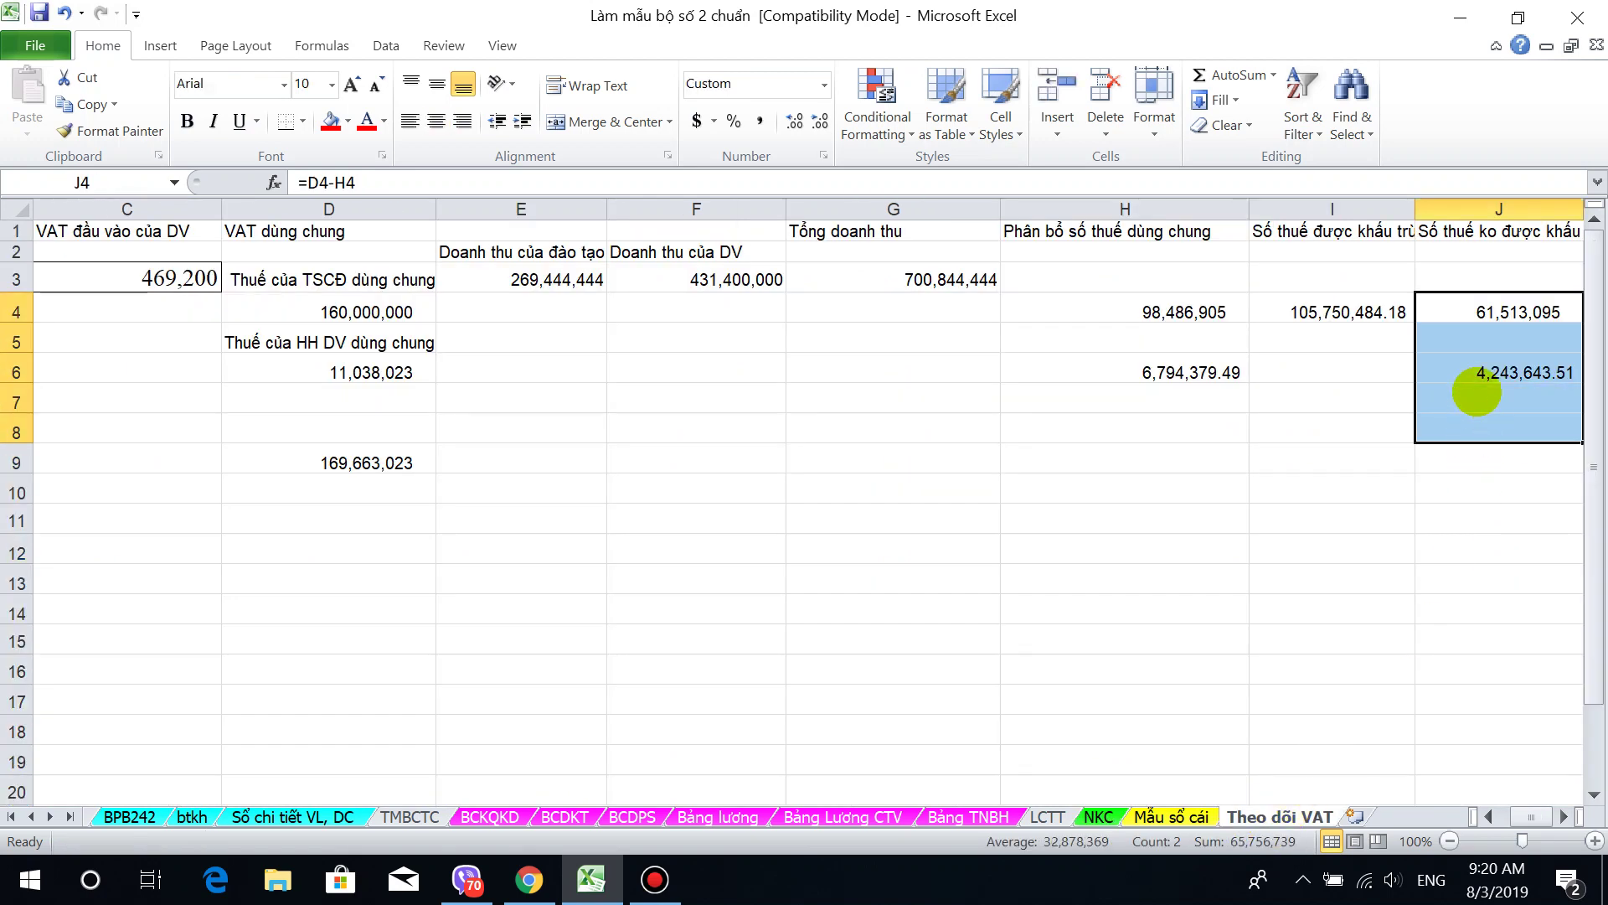
{"action": "left_click", "coordinate": [1481, 317]}
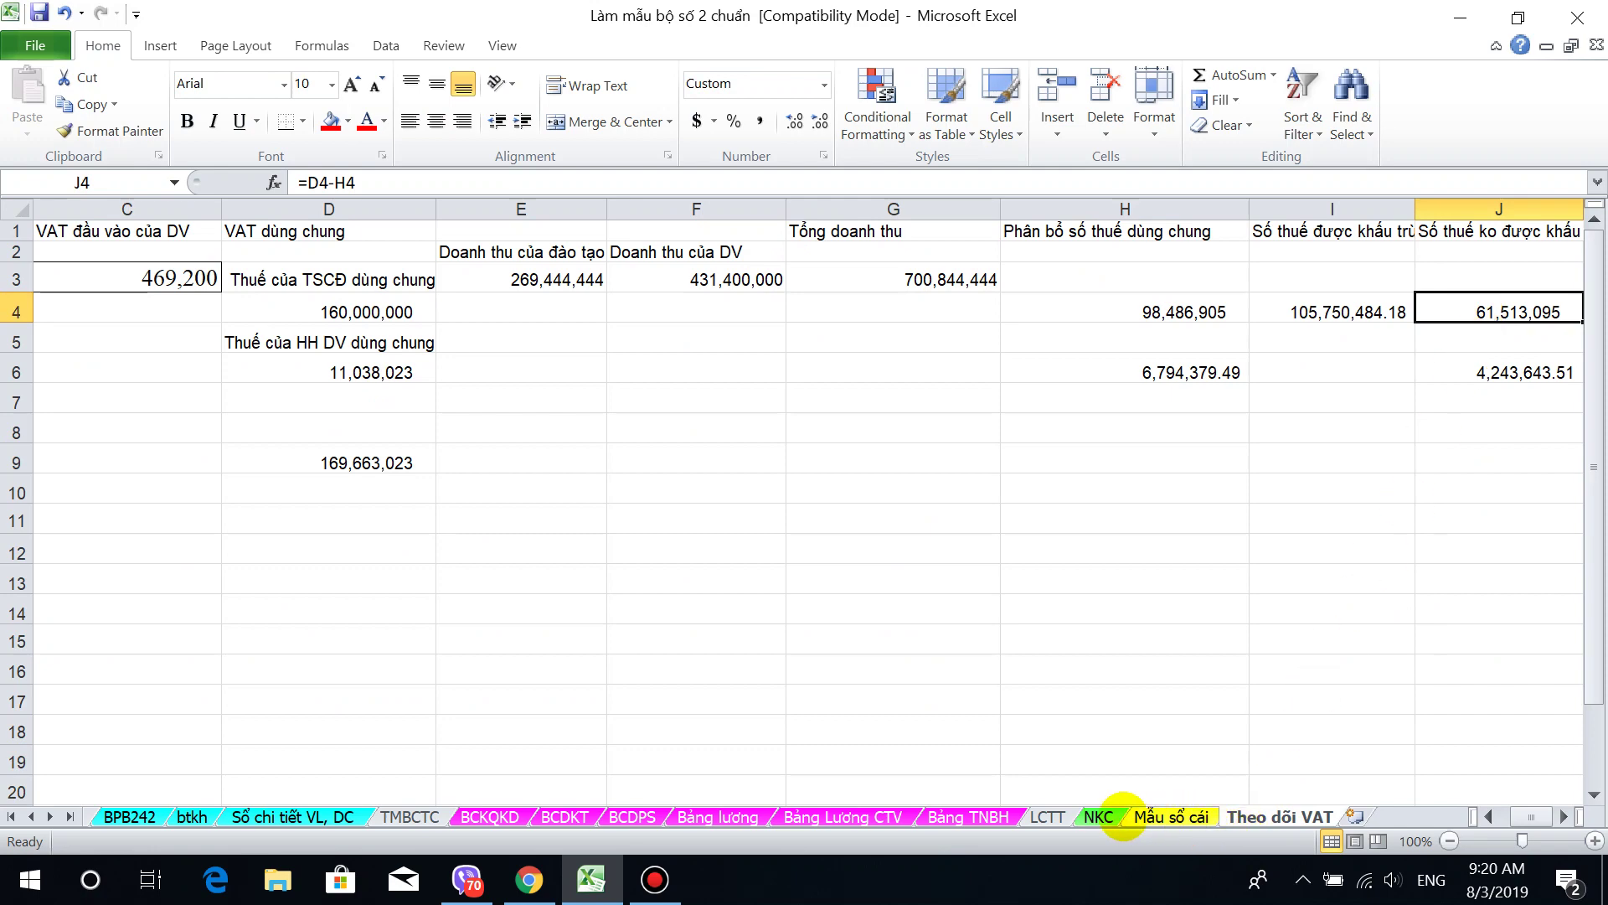
{"action": "left_click", "coordinate": [1098, 816]}
{"action": "left_click", "coordinate": [1231, 722]}
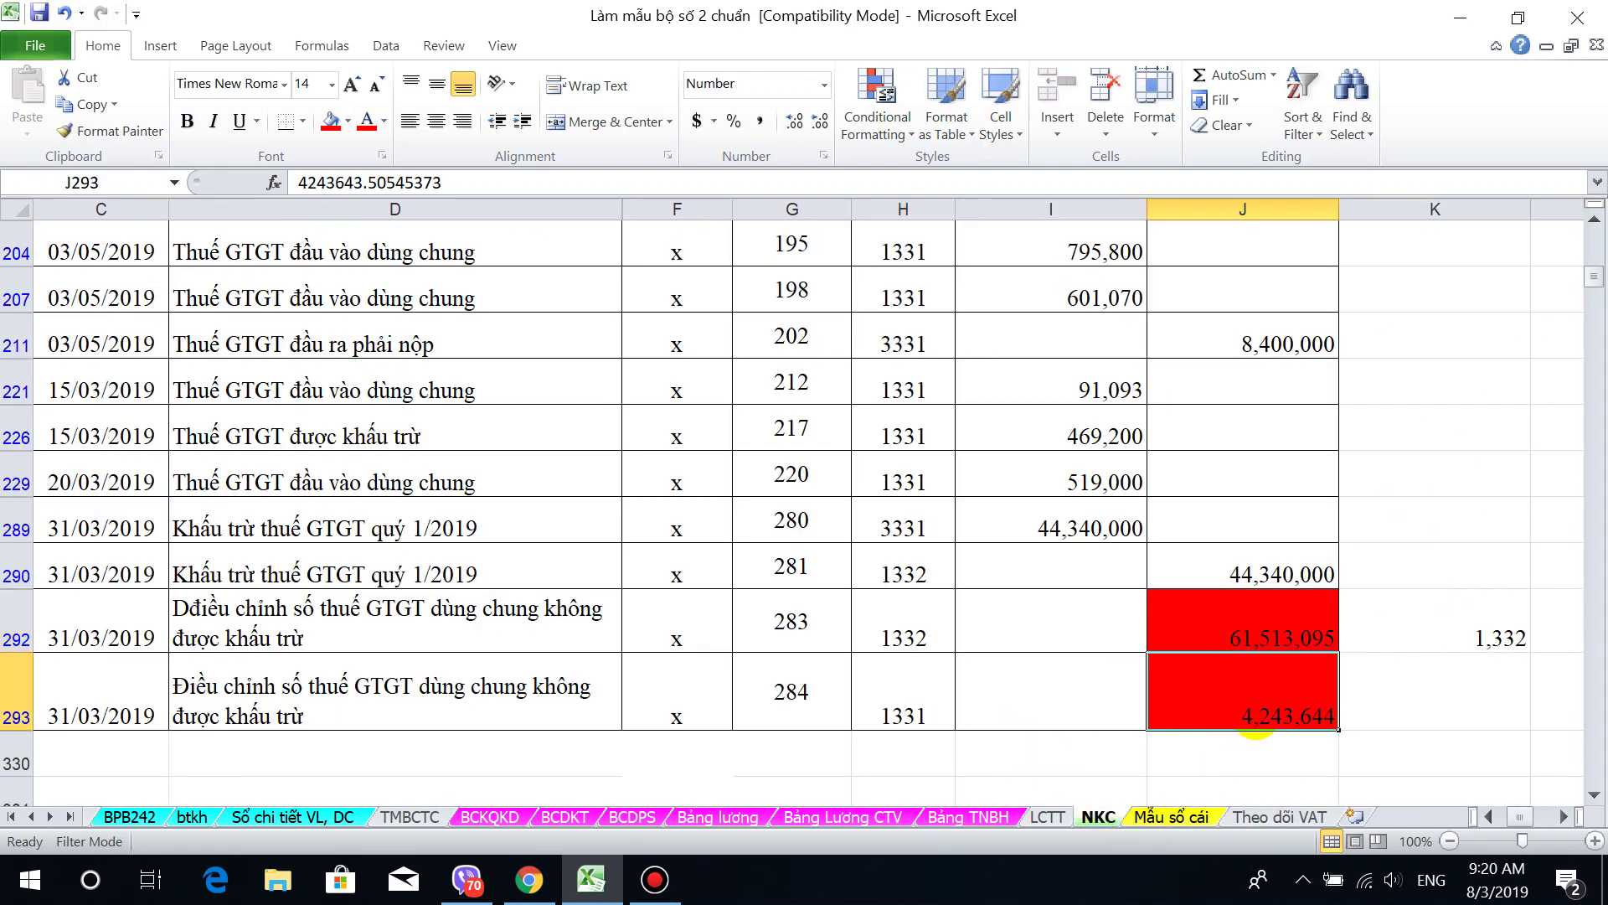
{"action": "left_click", "coordinate": [1298, 813]}
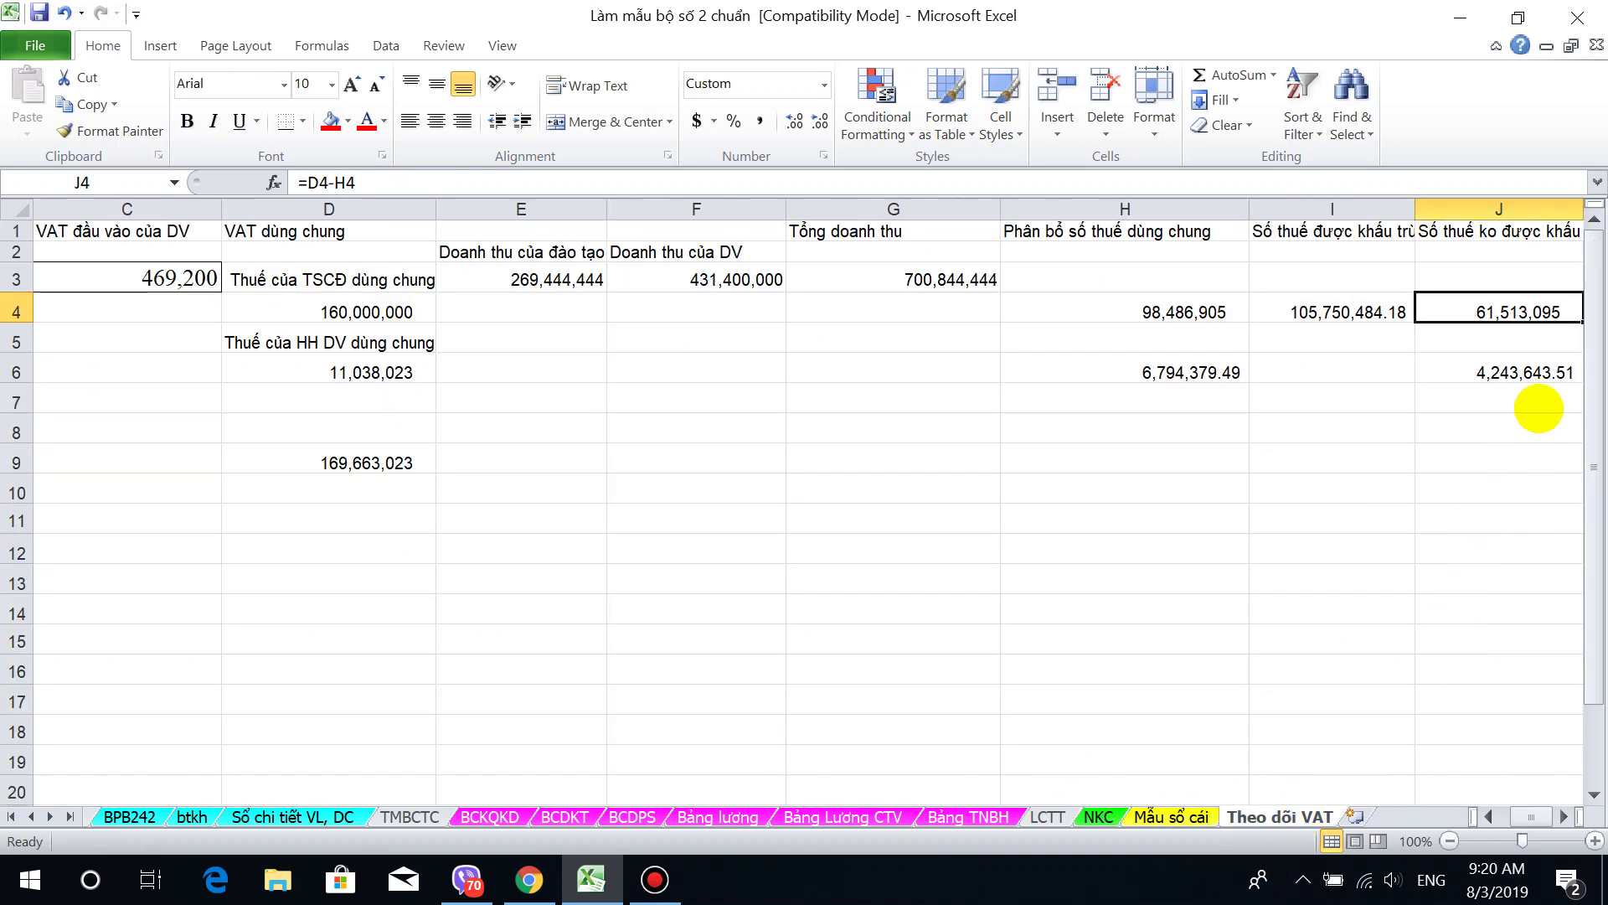
Step: Compare the non-deductible VAT amounts in column J of Theo dõi VAT with the adjustment entries in rows 292 and 293 of NKC
{"action": "left_click", "coordinate": [1533, 373]}
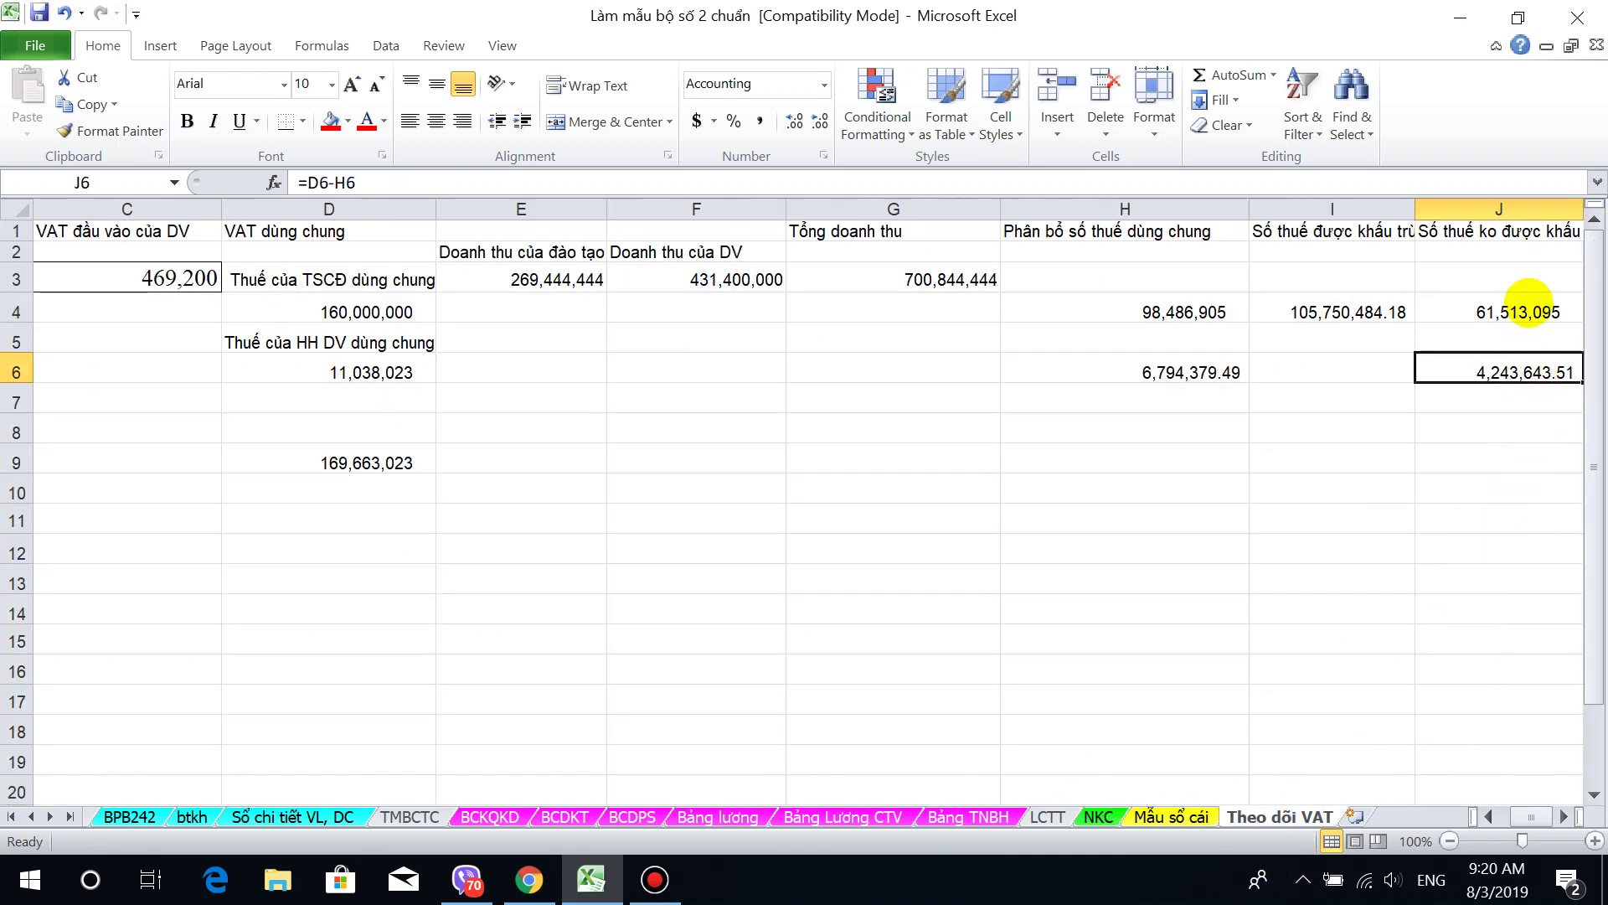
{"action": "left_click_drag", "start_coordinate": [1529, 301], "coordinate": [1529, 402]}
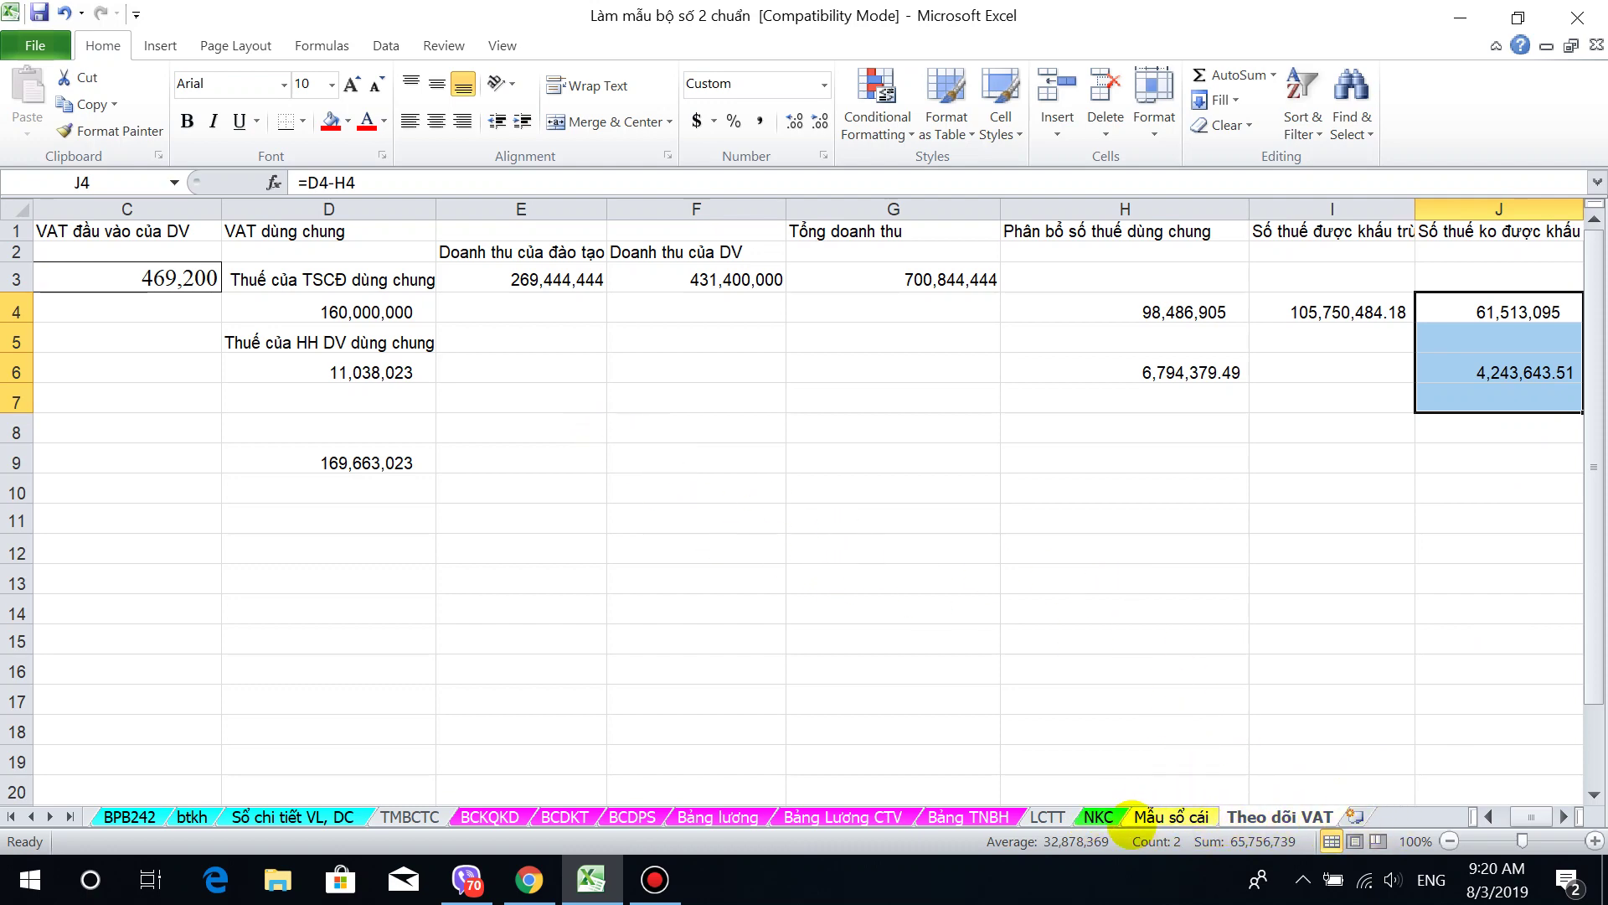
{"action": "left_click", "coordinate": [1097, 816]}
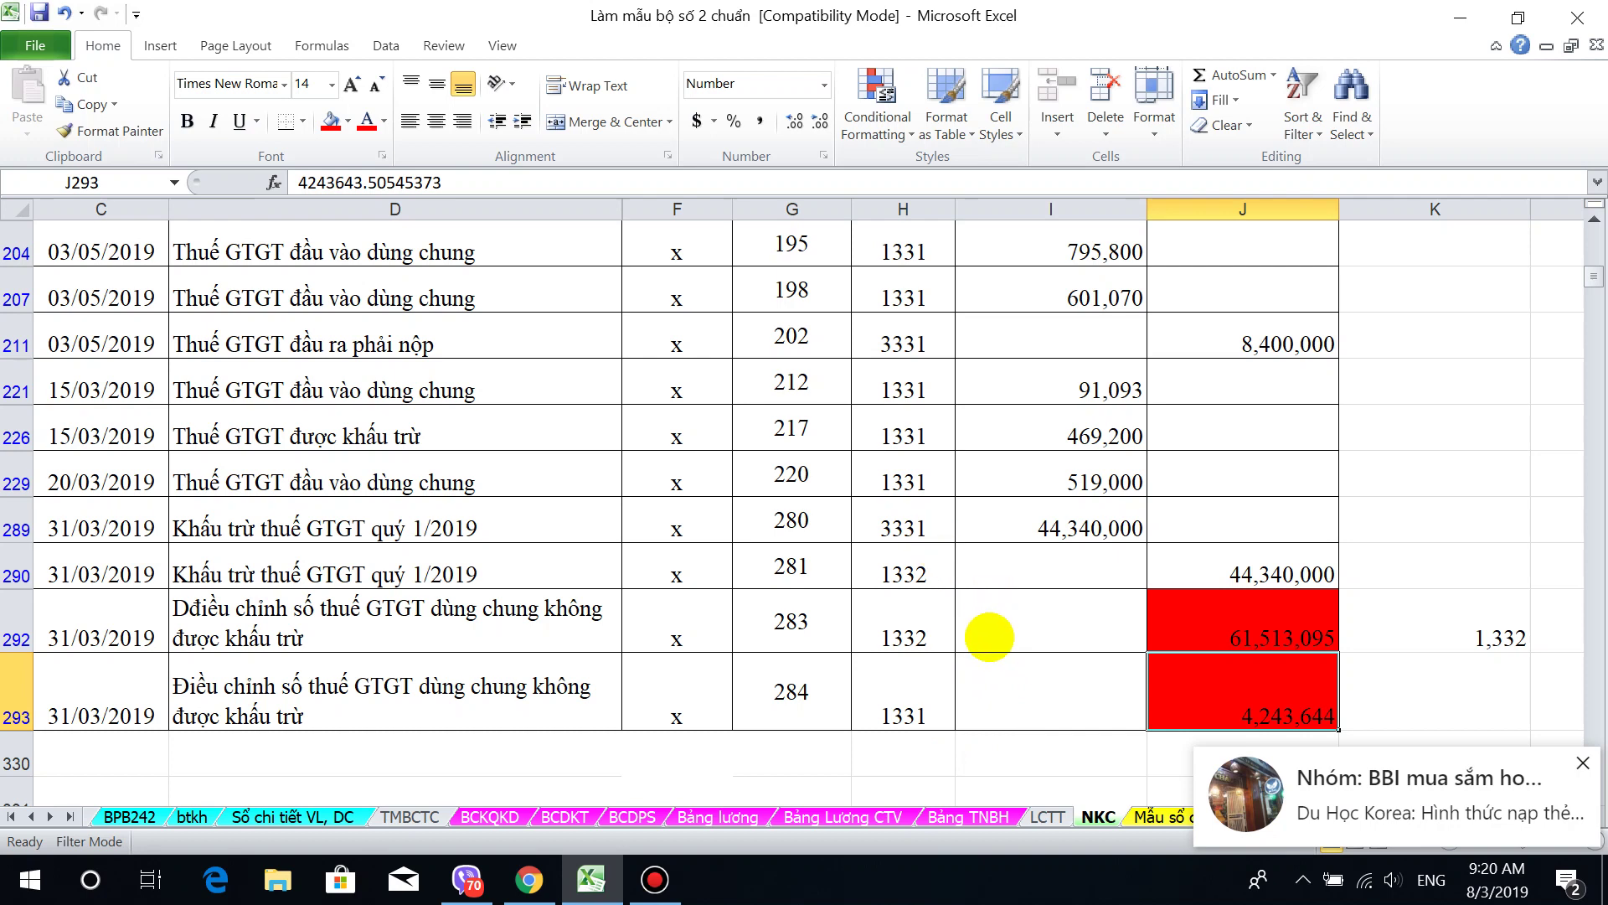
{"action": "left_click", "coordinate": [913, 624]}
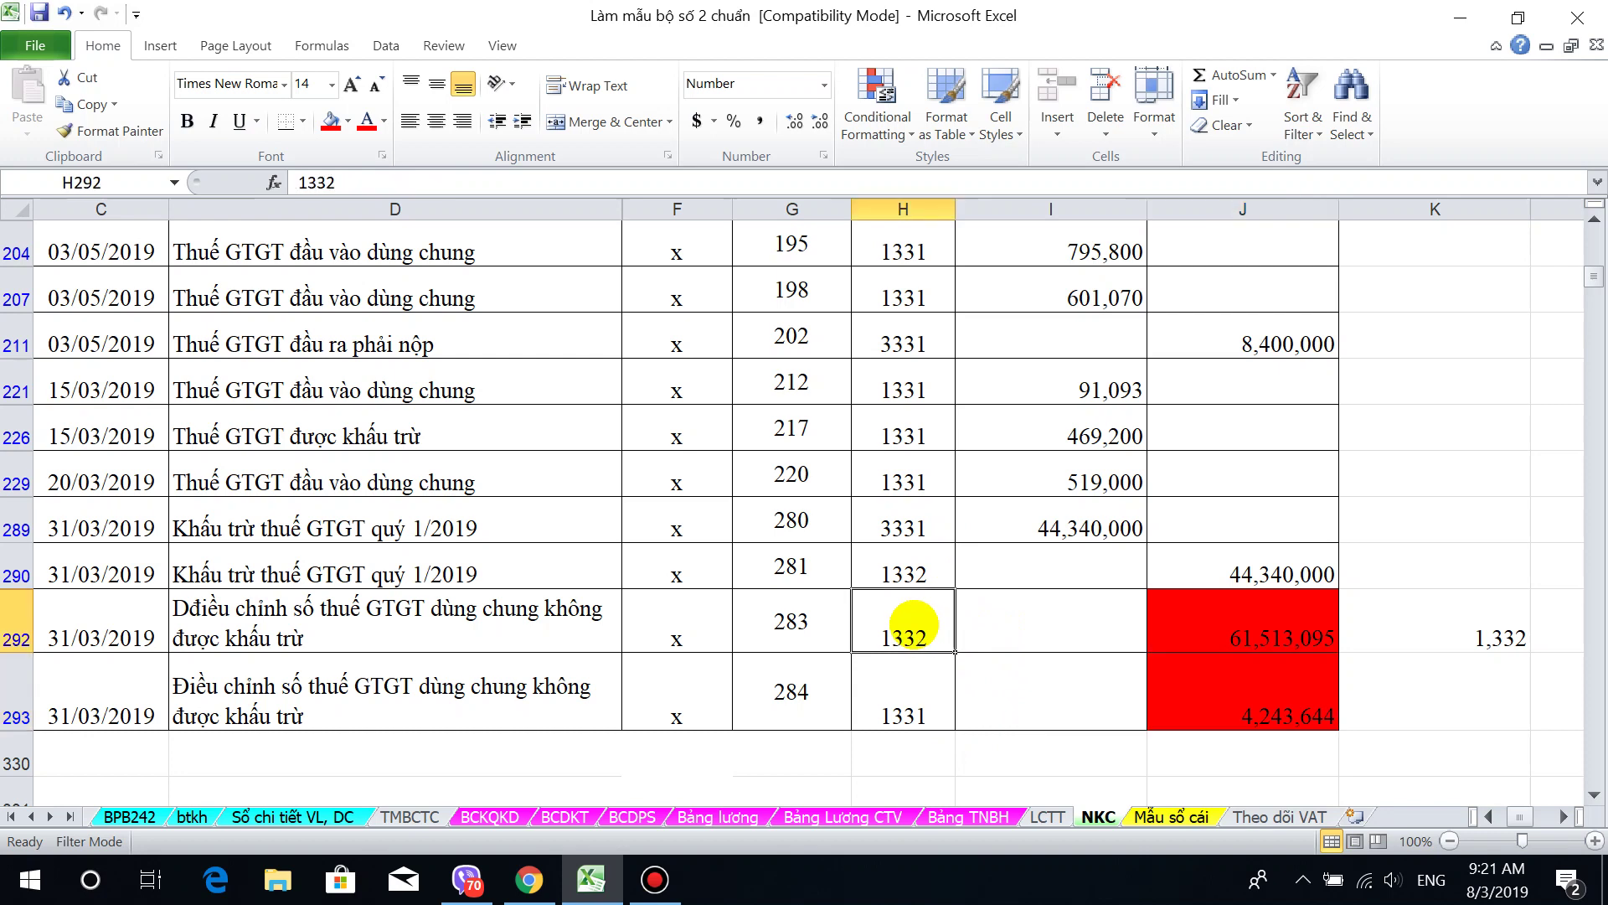
{"action": "left_click_drag", "start_coordinate": [913, 624], "coordinate": [1208, 685]}
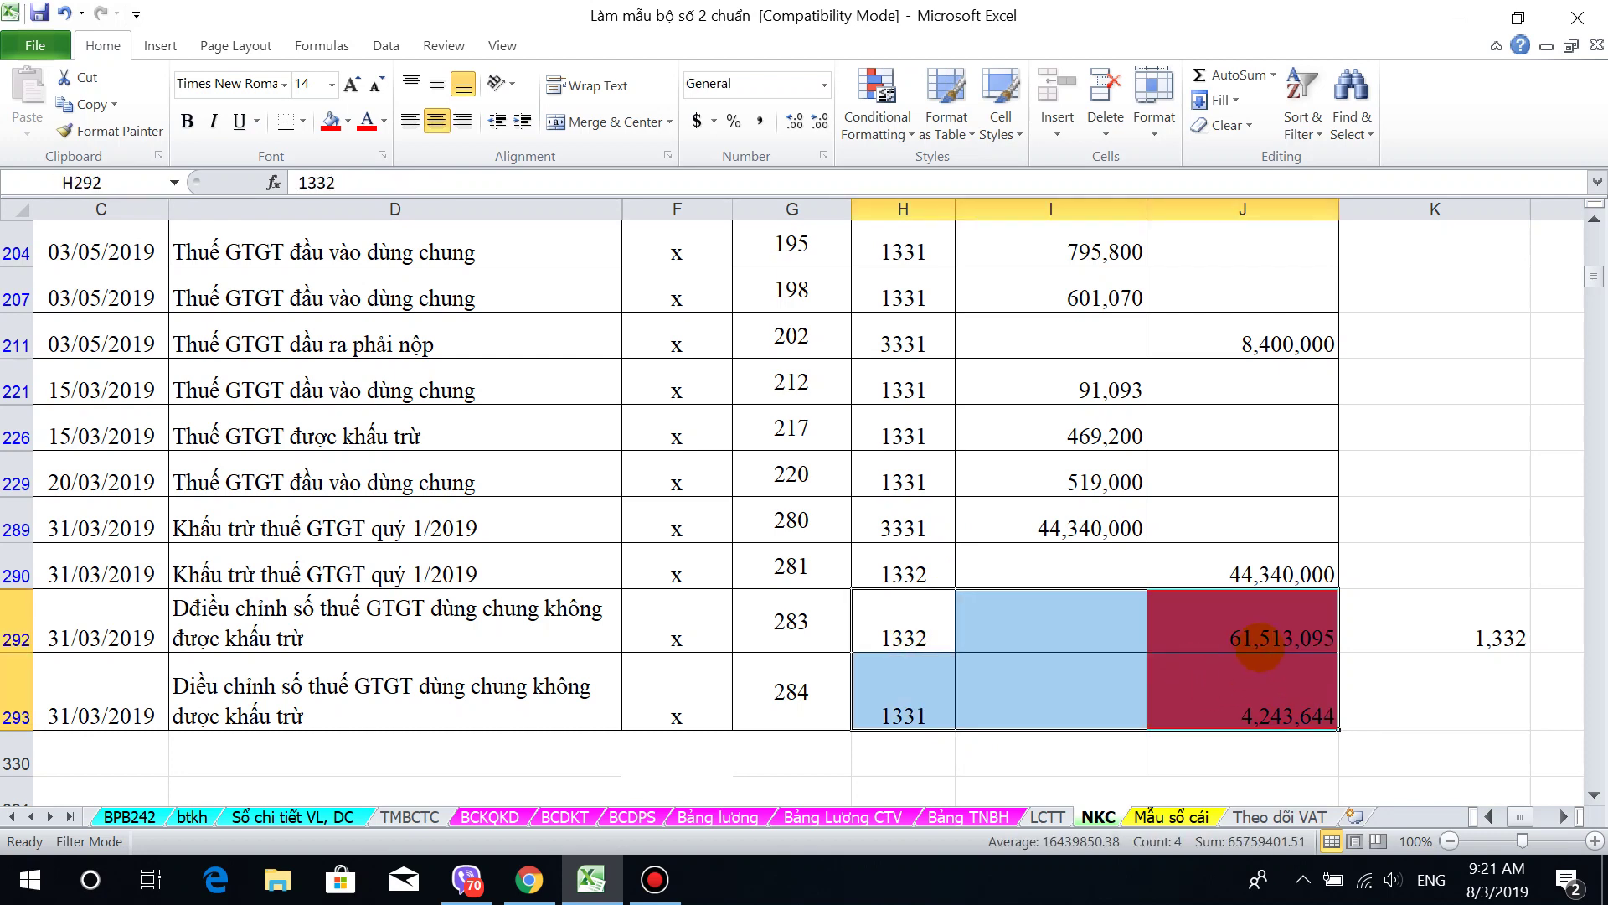
{"action": "left_click", "coordinate": [1257, 645]}
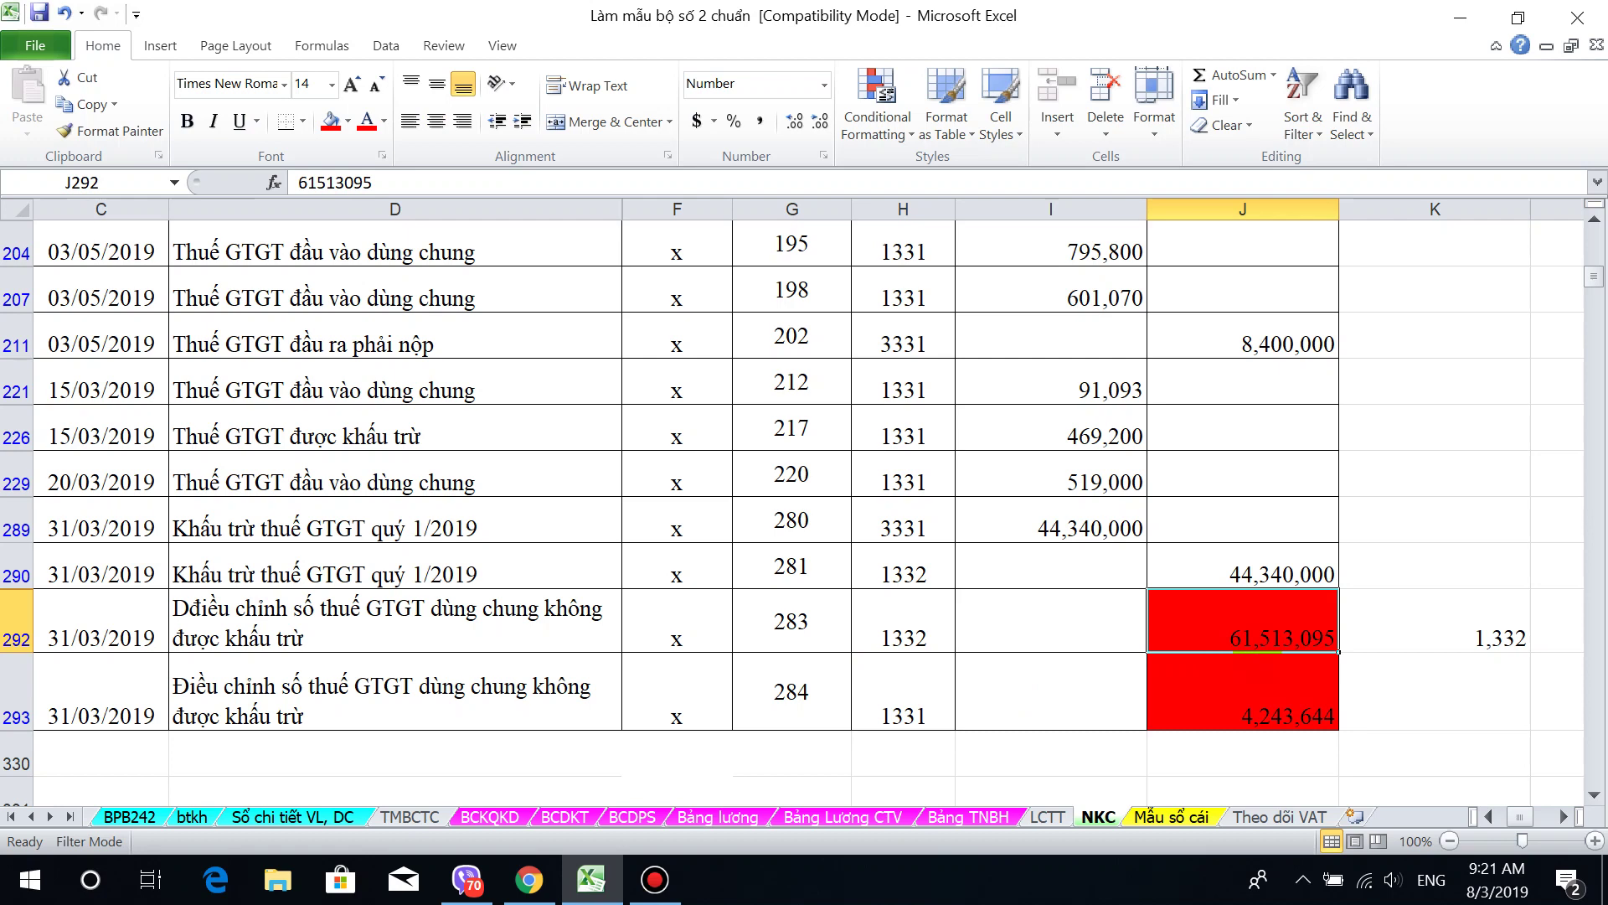
{"action": "left_click_drag", "start_coordinate": [1256, 645], "coordinate": [1269, 719]}
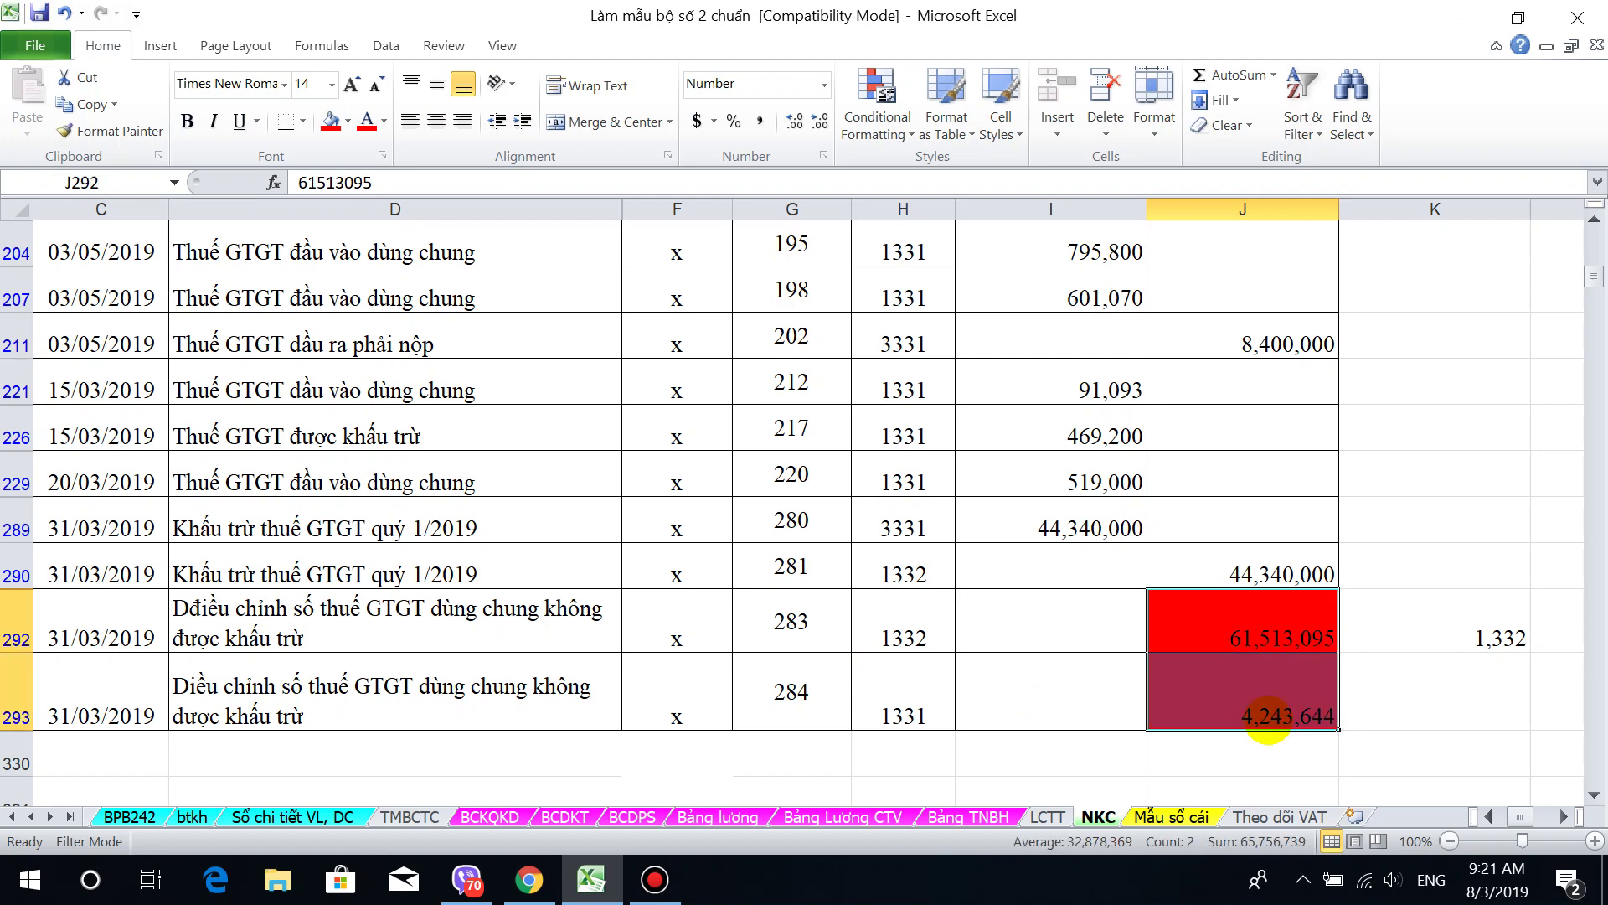
{"action": "left_click", "coordinate": [1264, 695], "text": "shift"}
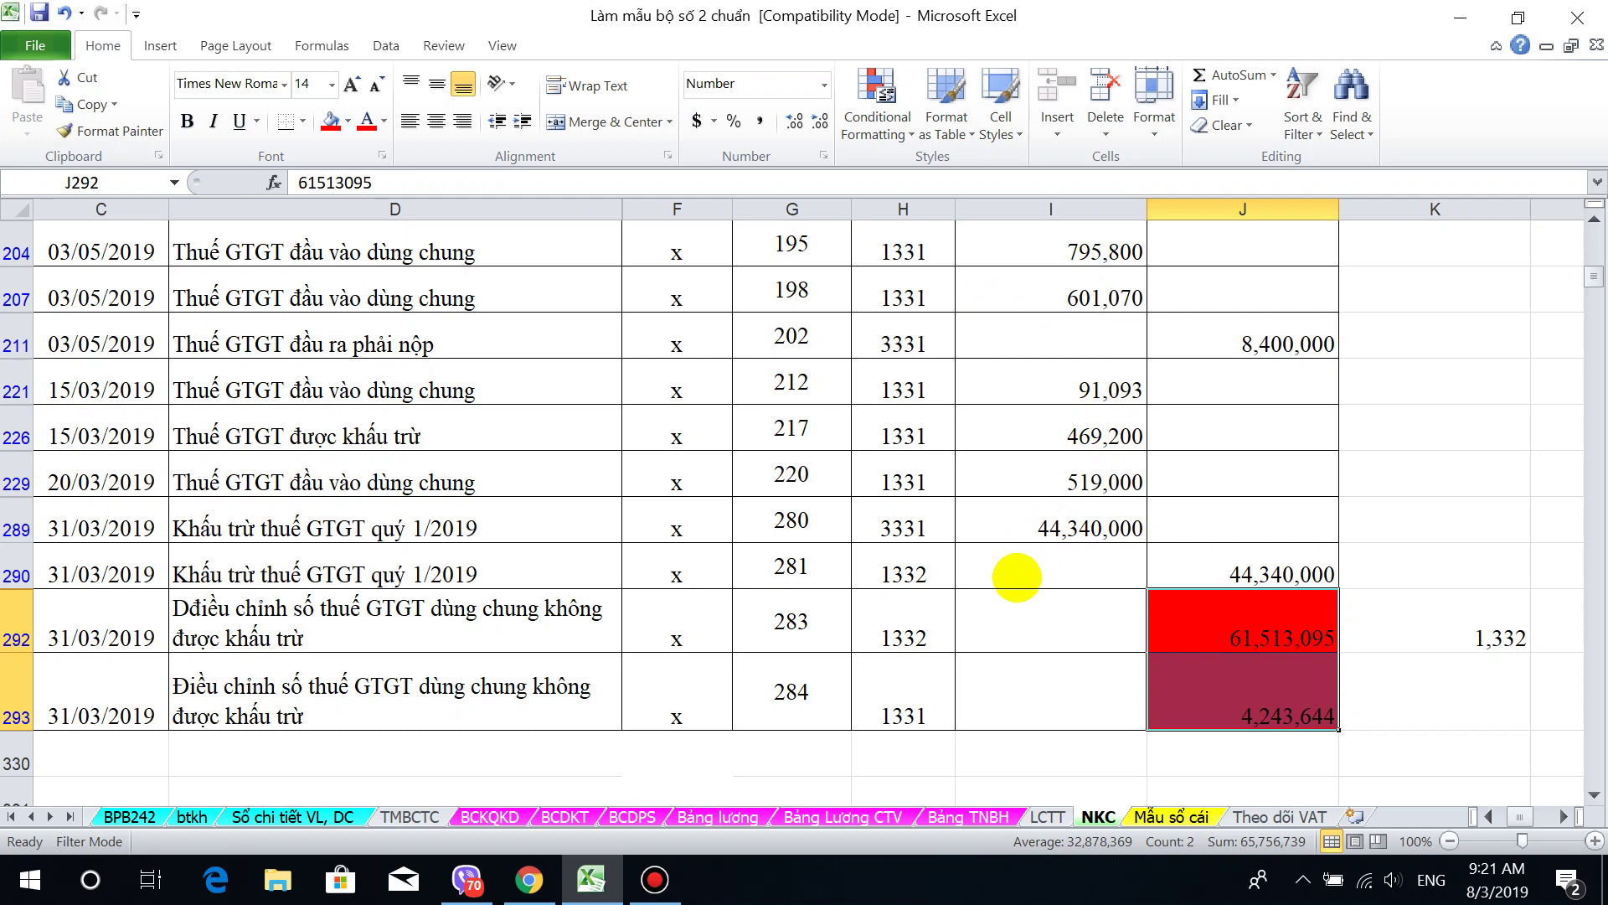
Step: Review the filtered VAT entries for accounts 1331, 1332 and 3331 in the NKC general journal, starting from its header
{"action": "scroll", "coordinate": [1030, 614], "scroll_direction": "up", "scroll_amount": 1}
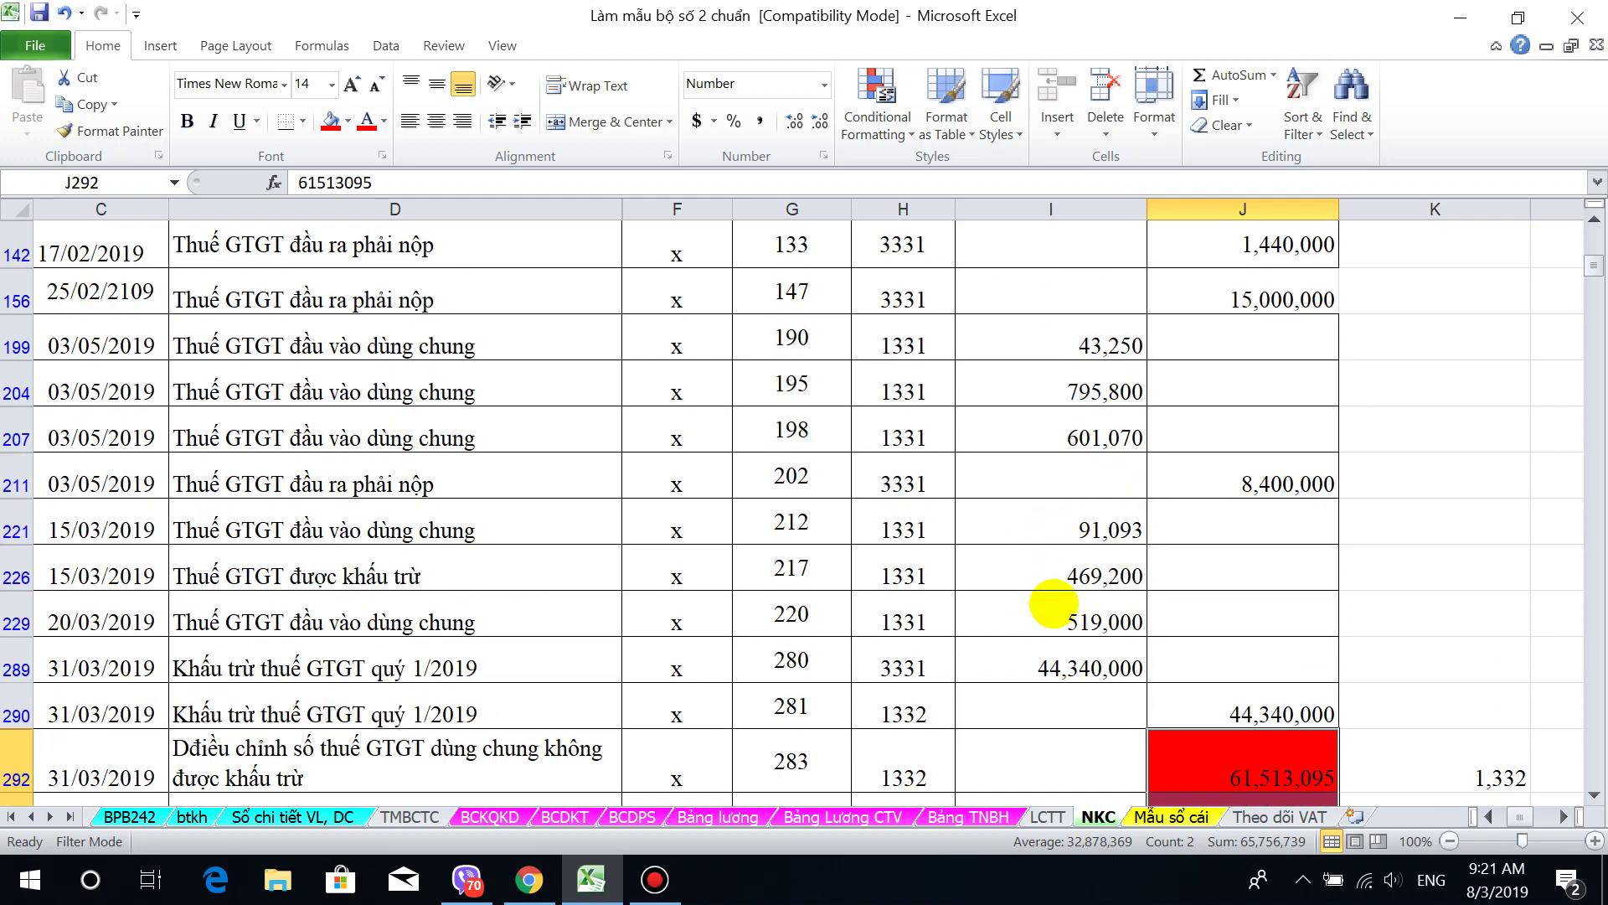
{"action": "left_click_drag", "start_coordinate": [1591, 266], "coordinate": [1591, 223]}
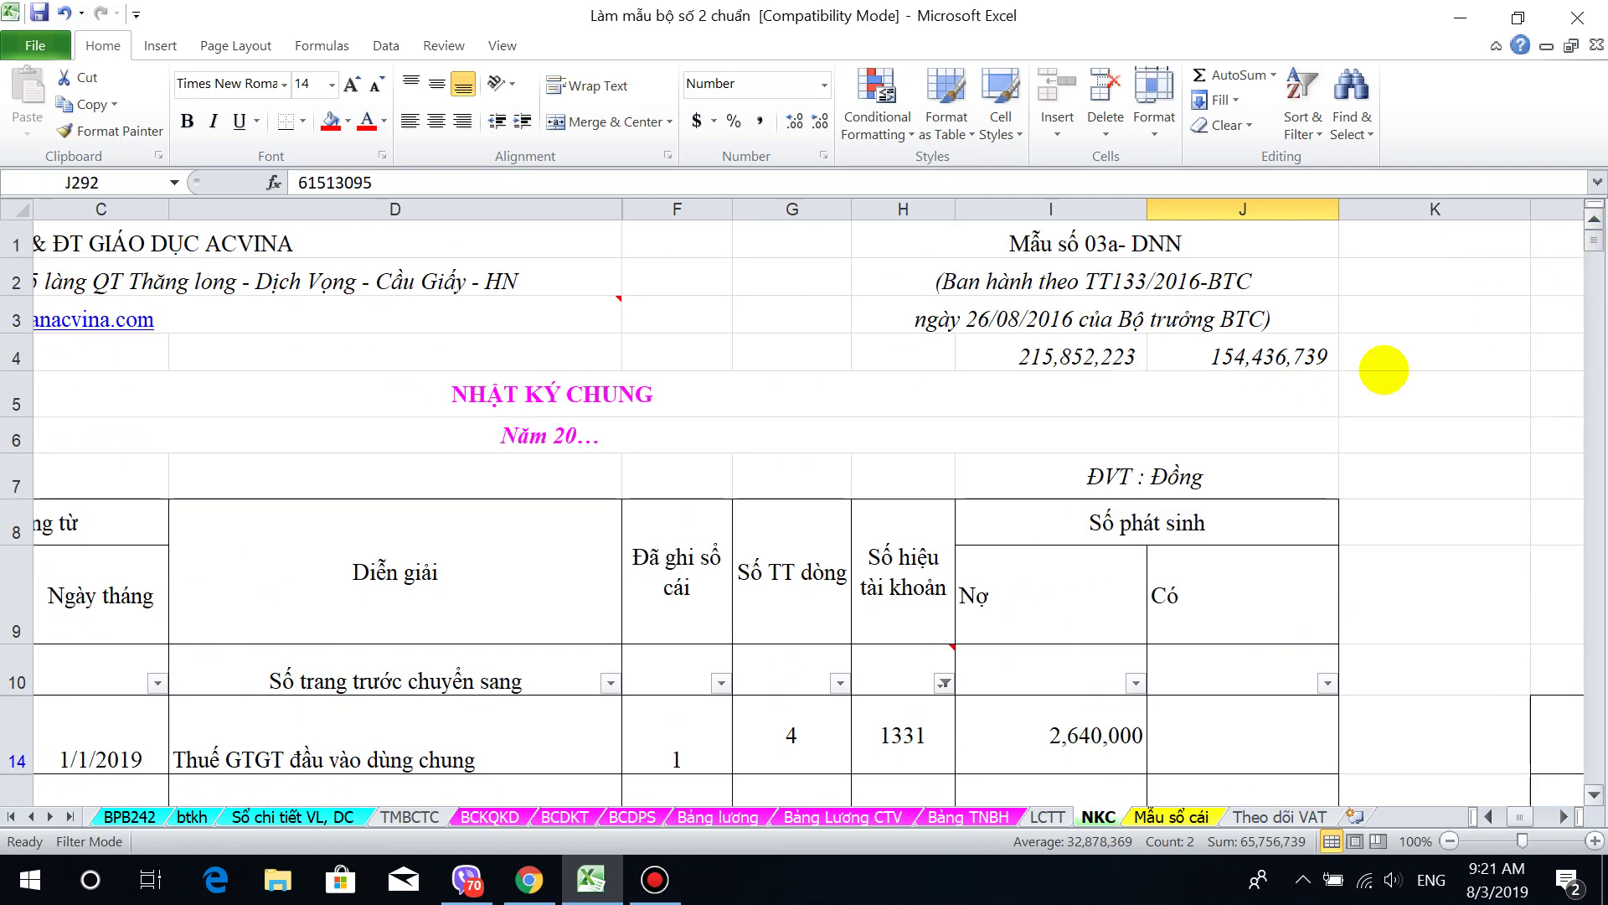
{"action": "scroll", "coordinate": [1016, 675], "scroll_direction": "down", "scroll_amount": 2}
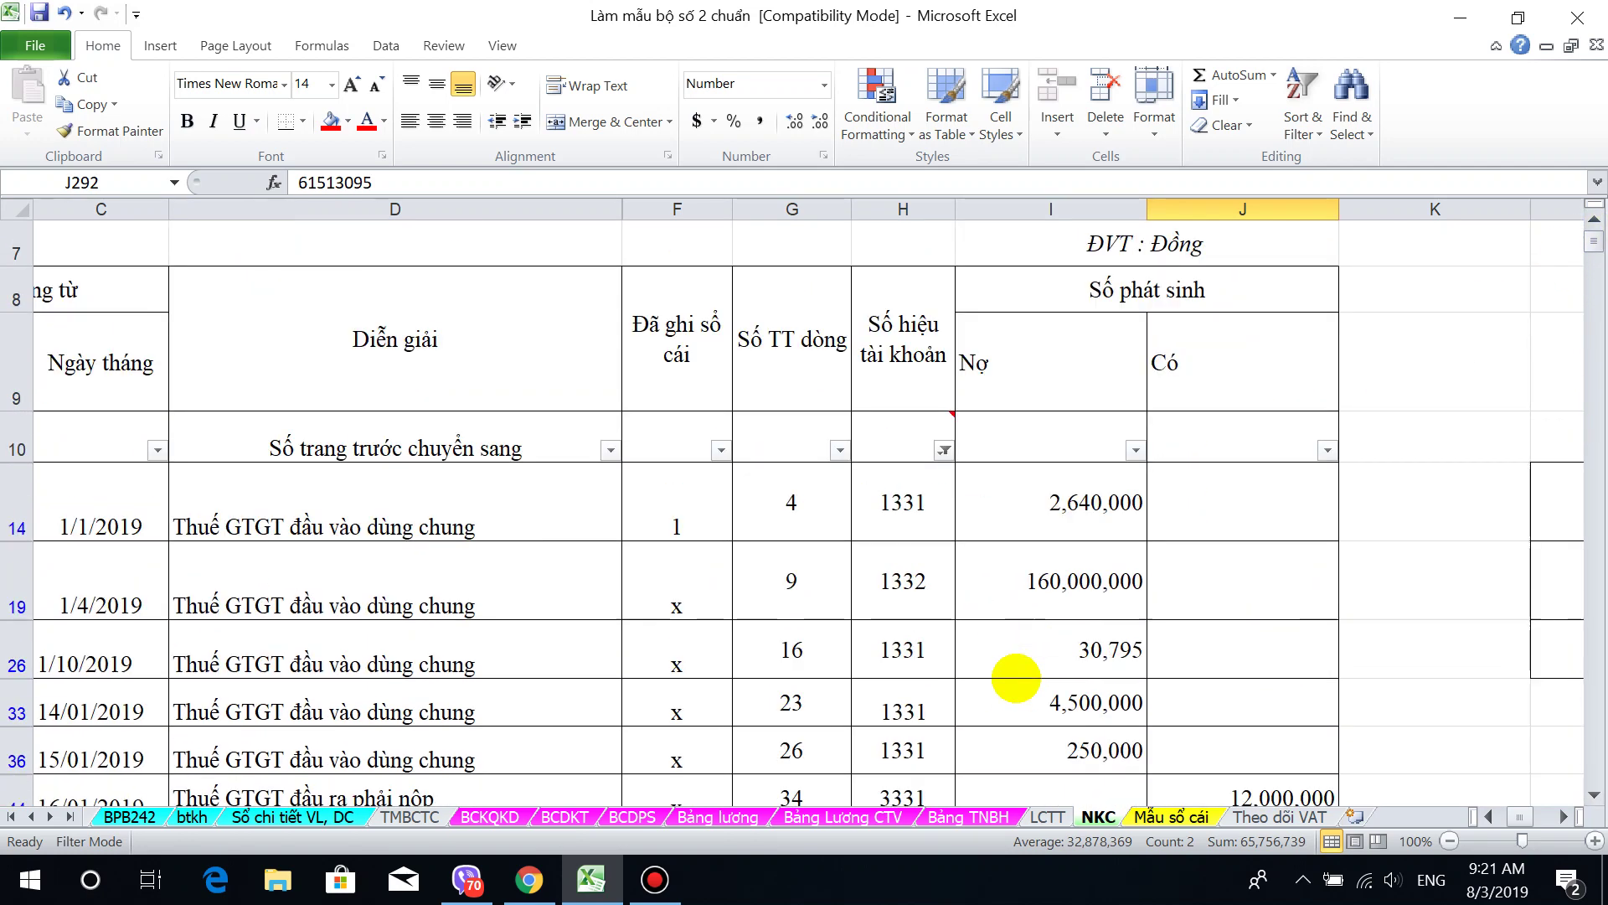
{"action": "scroll", "coordinate": [1016, 676], "scroll_direction": "down", "scroll_amount": 2}
{"action": "scroll", "coordinate": [1005, 687], "scroll_direction": "up", "scroll_amount": 3}
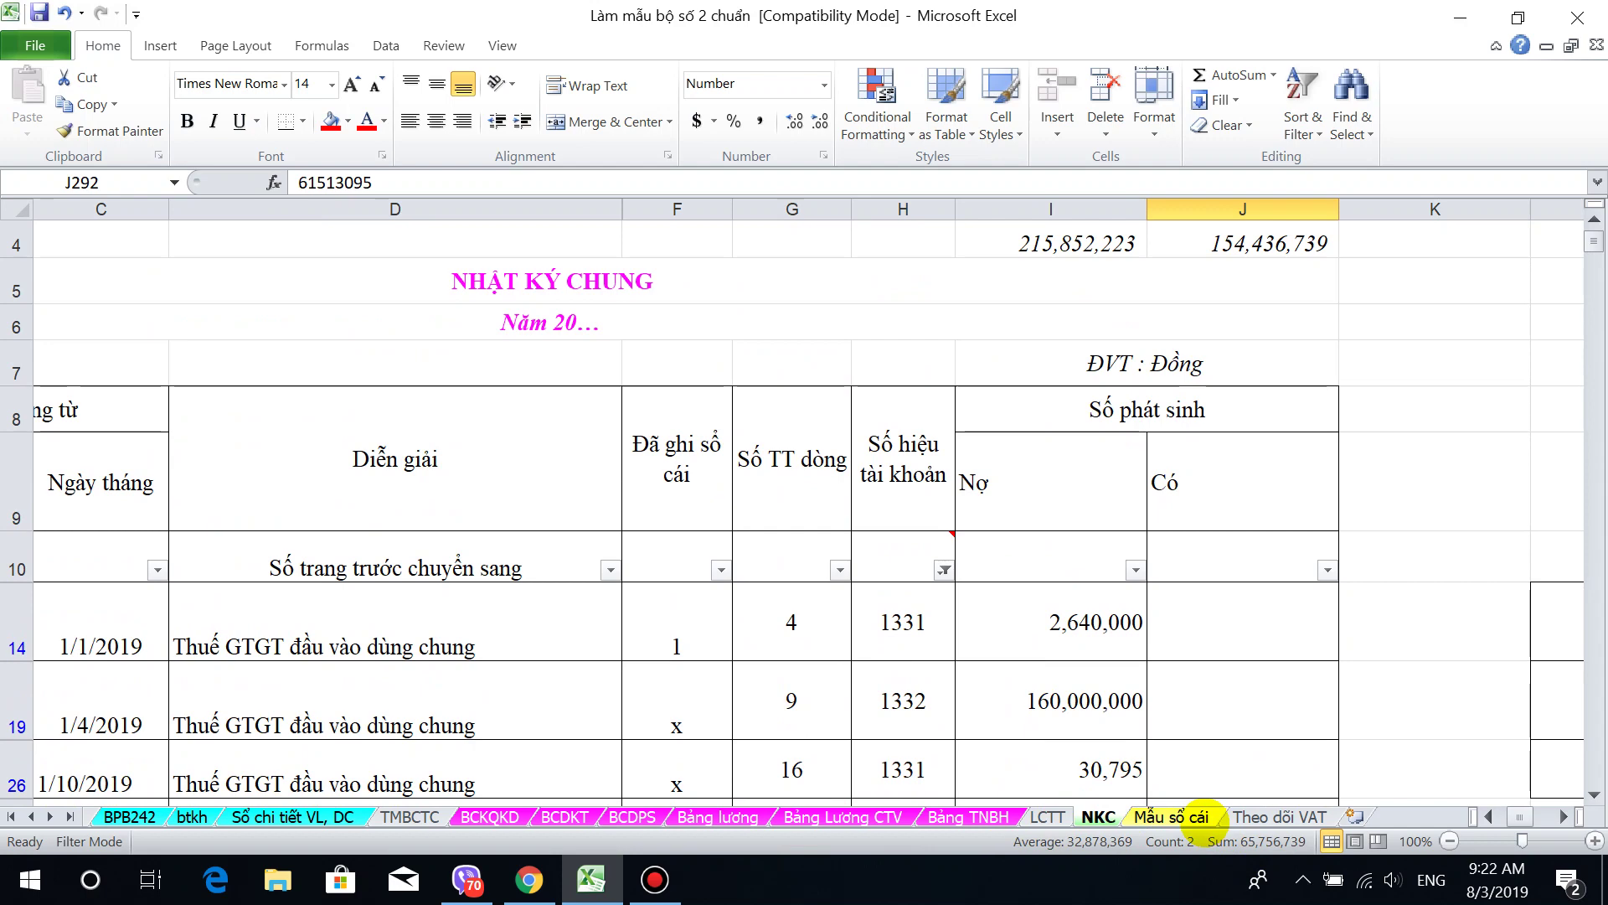
{"action": "scroll", "coordinate": [976, 653], "scroll_direction": "down", "scroll_amount": 2}
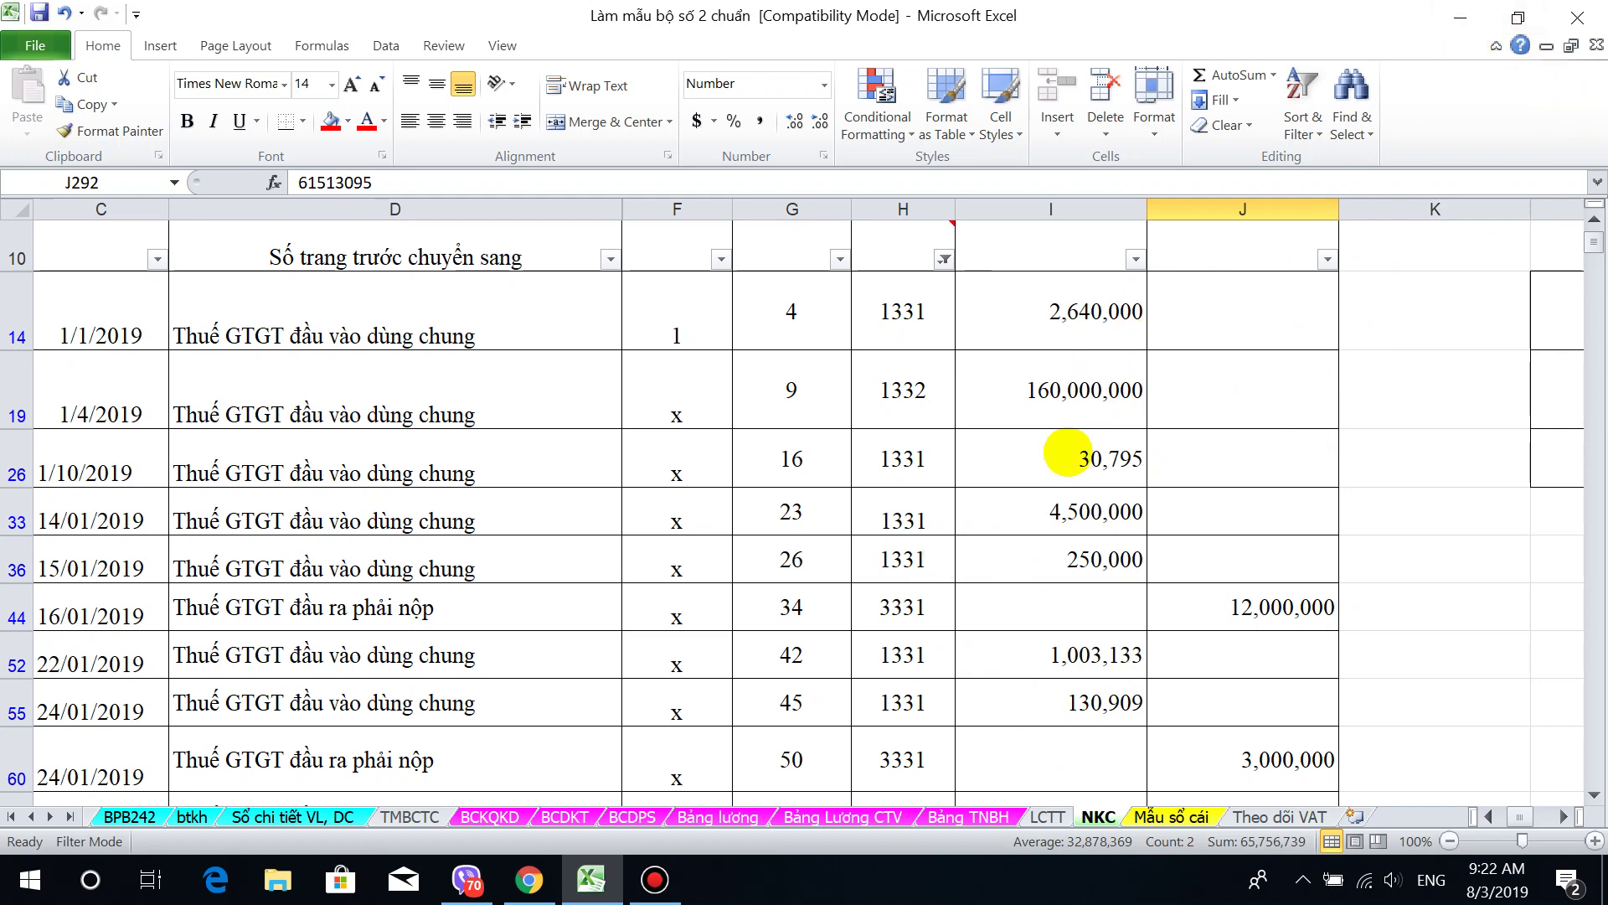
Step: Switch to HTKK 3.8.7 and log in with the company's preselected tax code
{"action": "left_click", "coordinate": [1460, 17]}
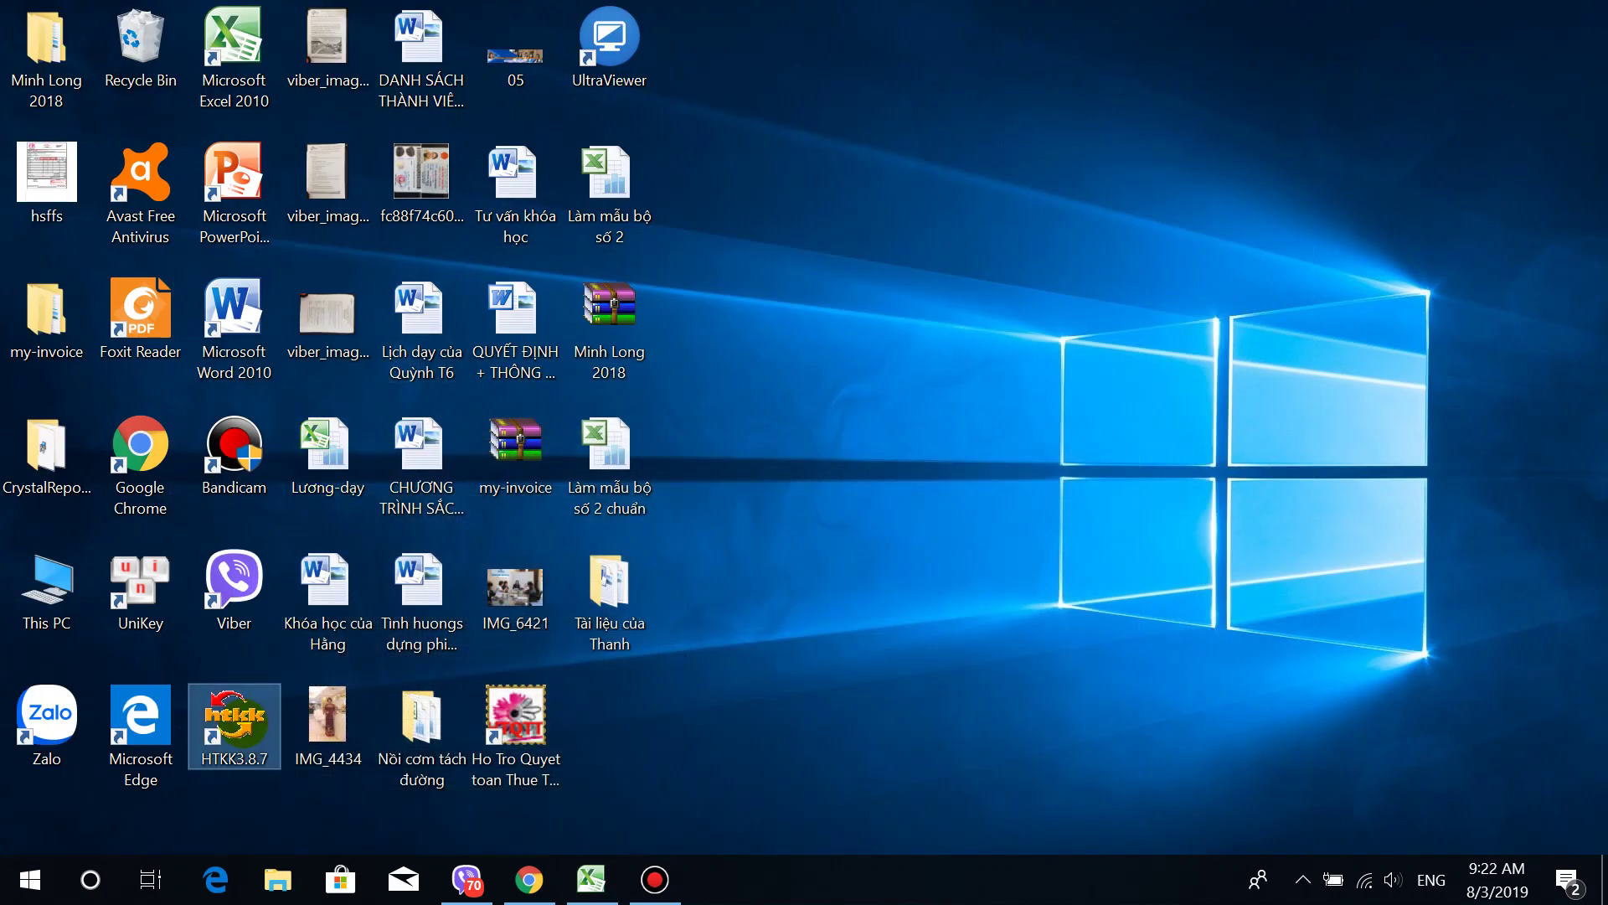
{"action": "double_click", "coordinate": [237, 722]}
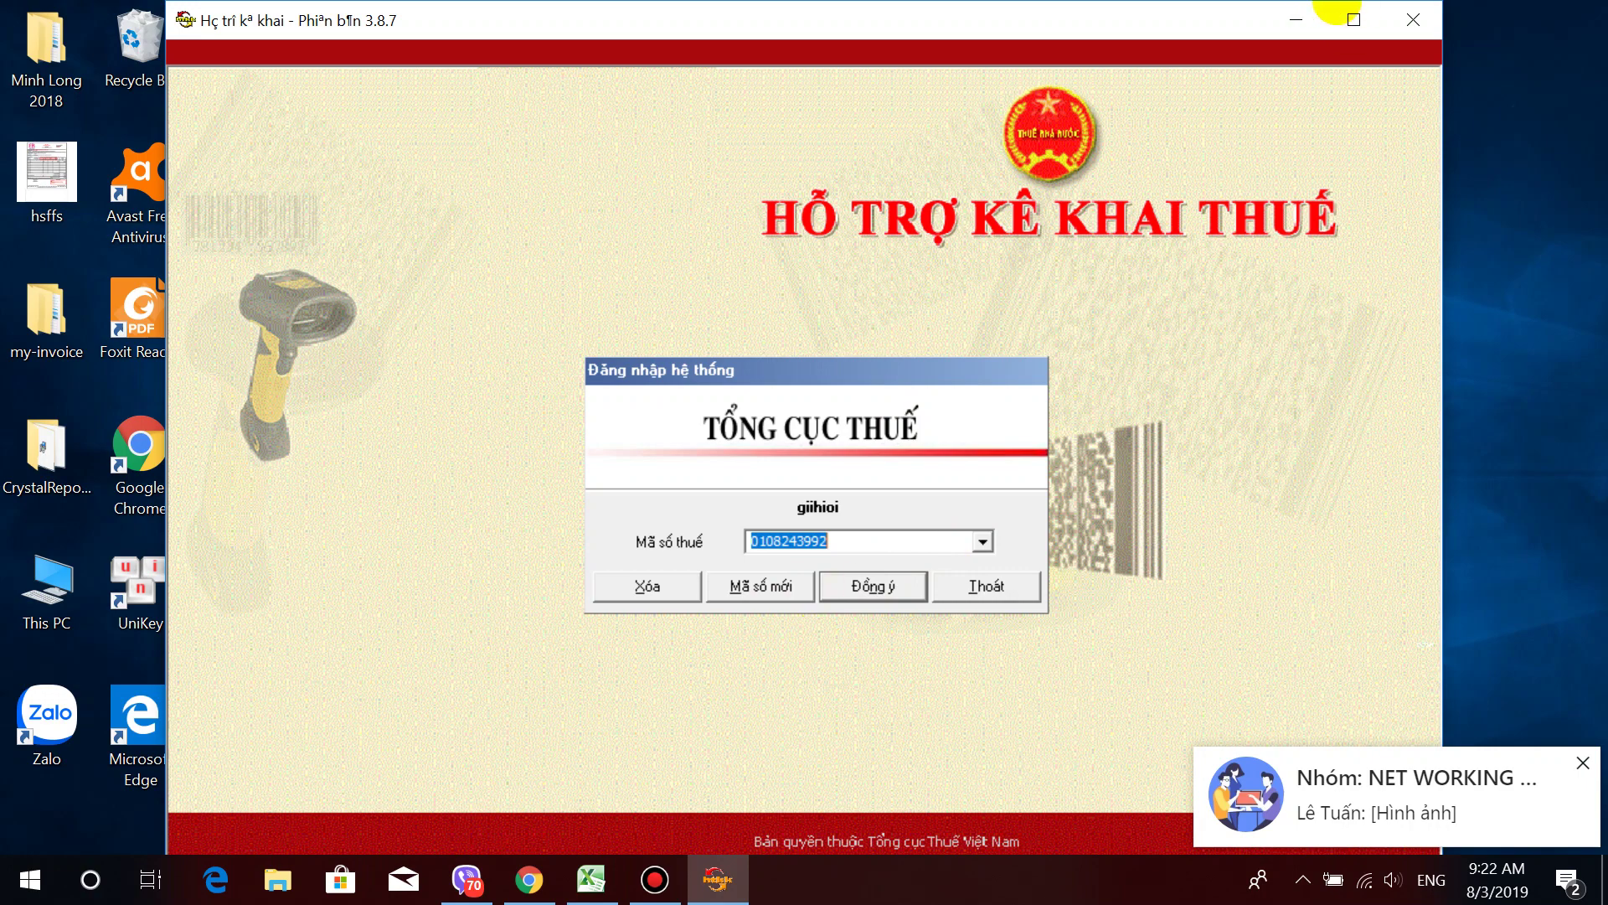
{"action": "left_click_drag", "start_coordinate": [1281, 12], "coordinate": [1281, 15]}
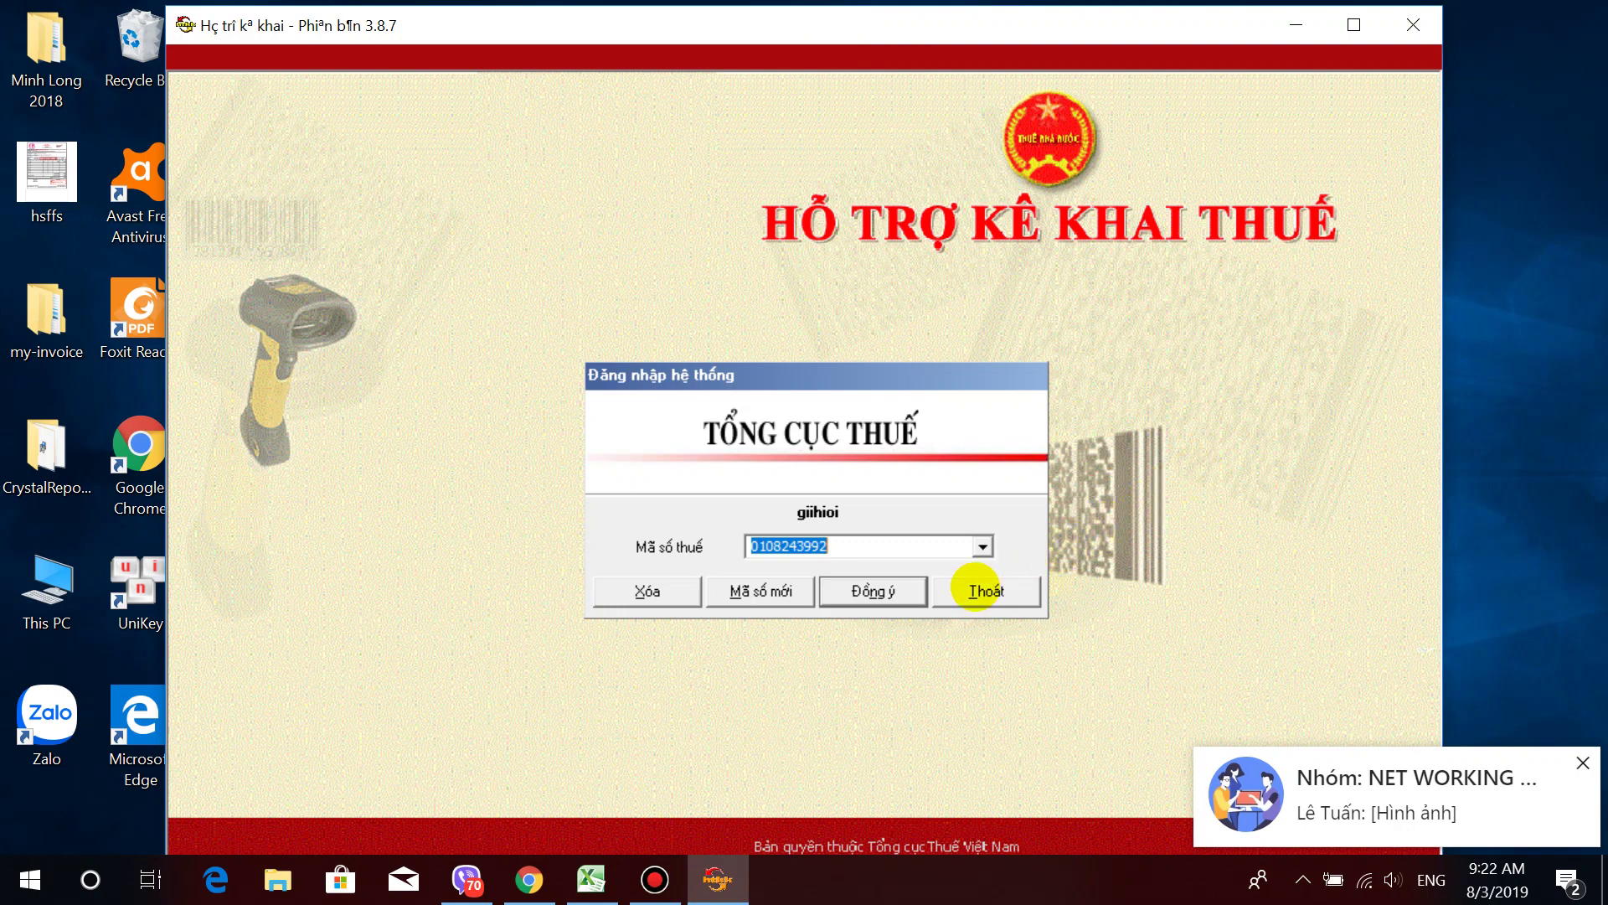
{"action": "left_click", "coordinate": [1291, 24]}
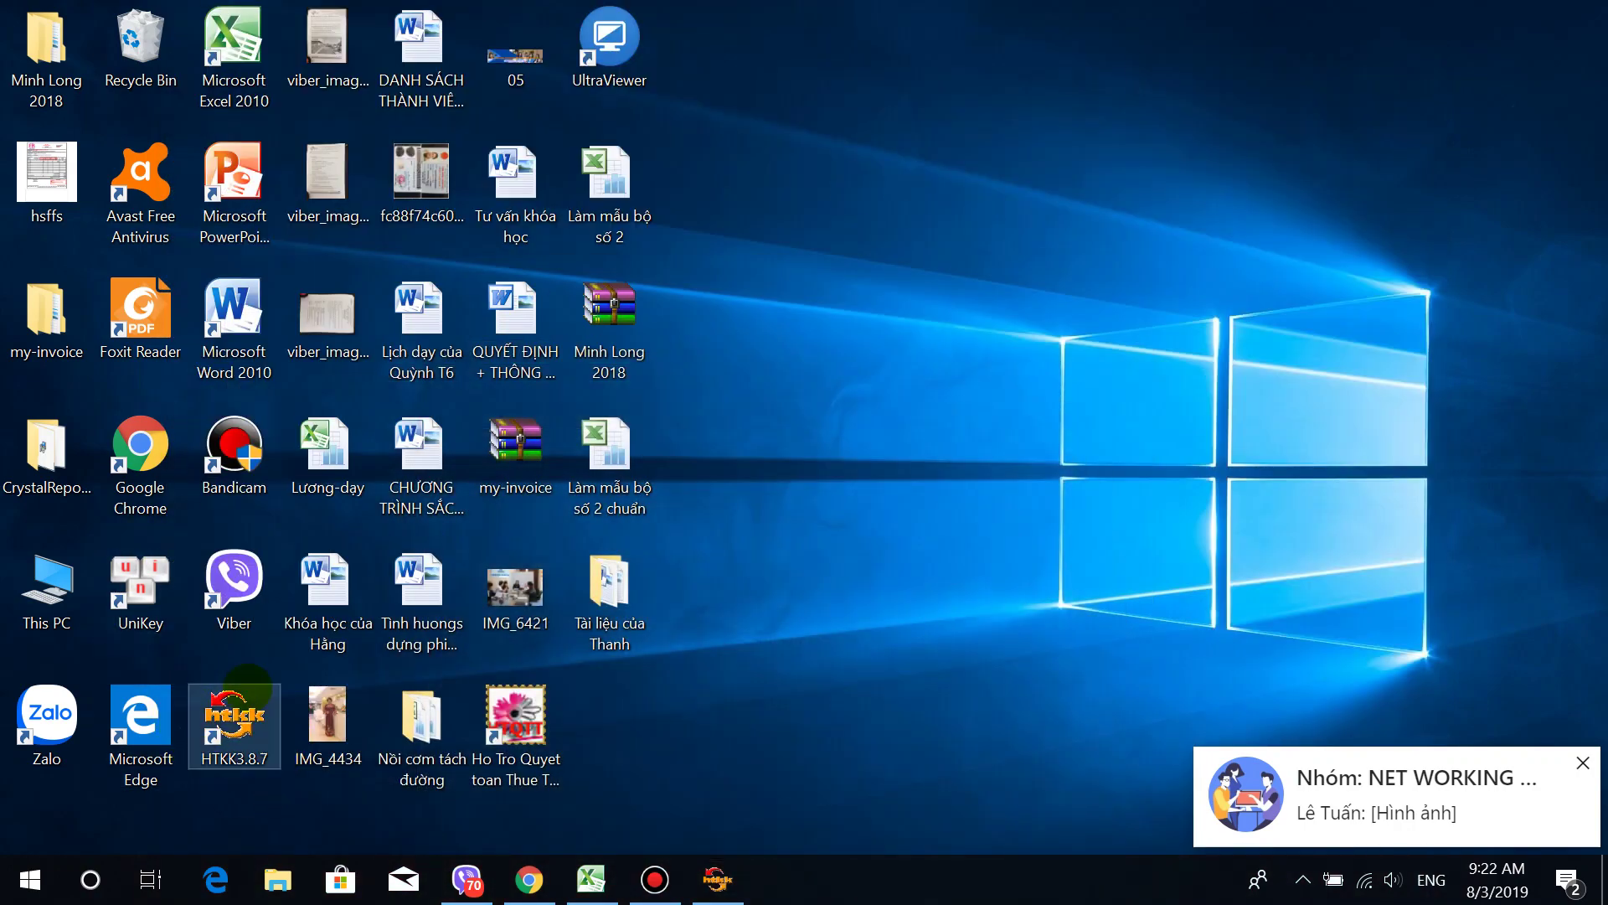
{"action": "double_click", "coordinate": [204, 739]}
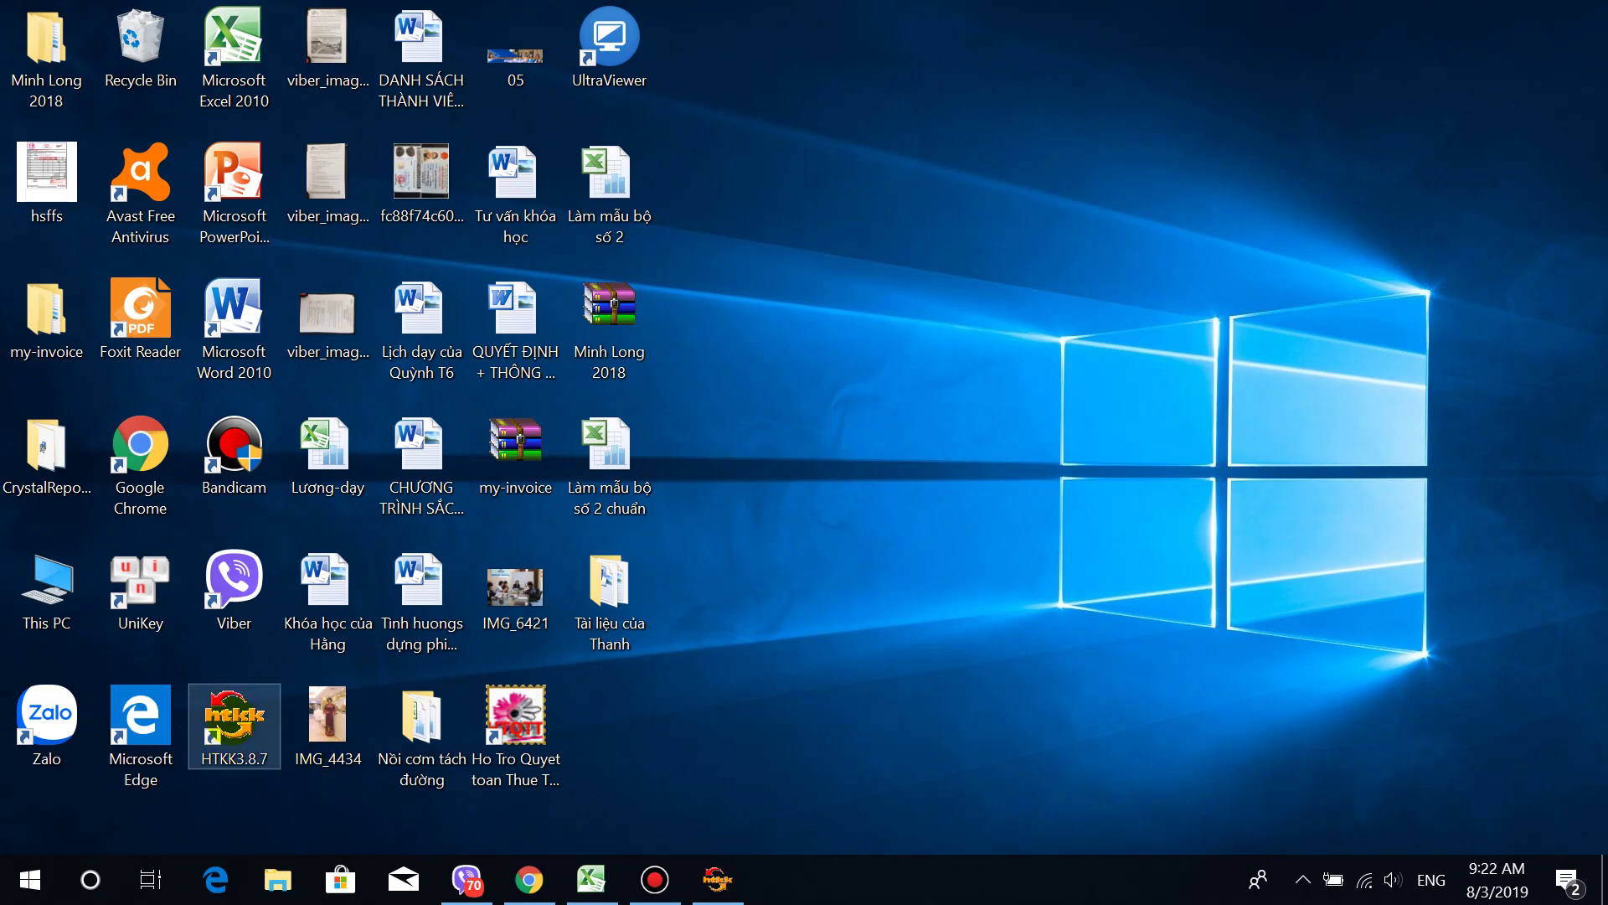
{"action": "left_click", "coordinate": [718, 879]}
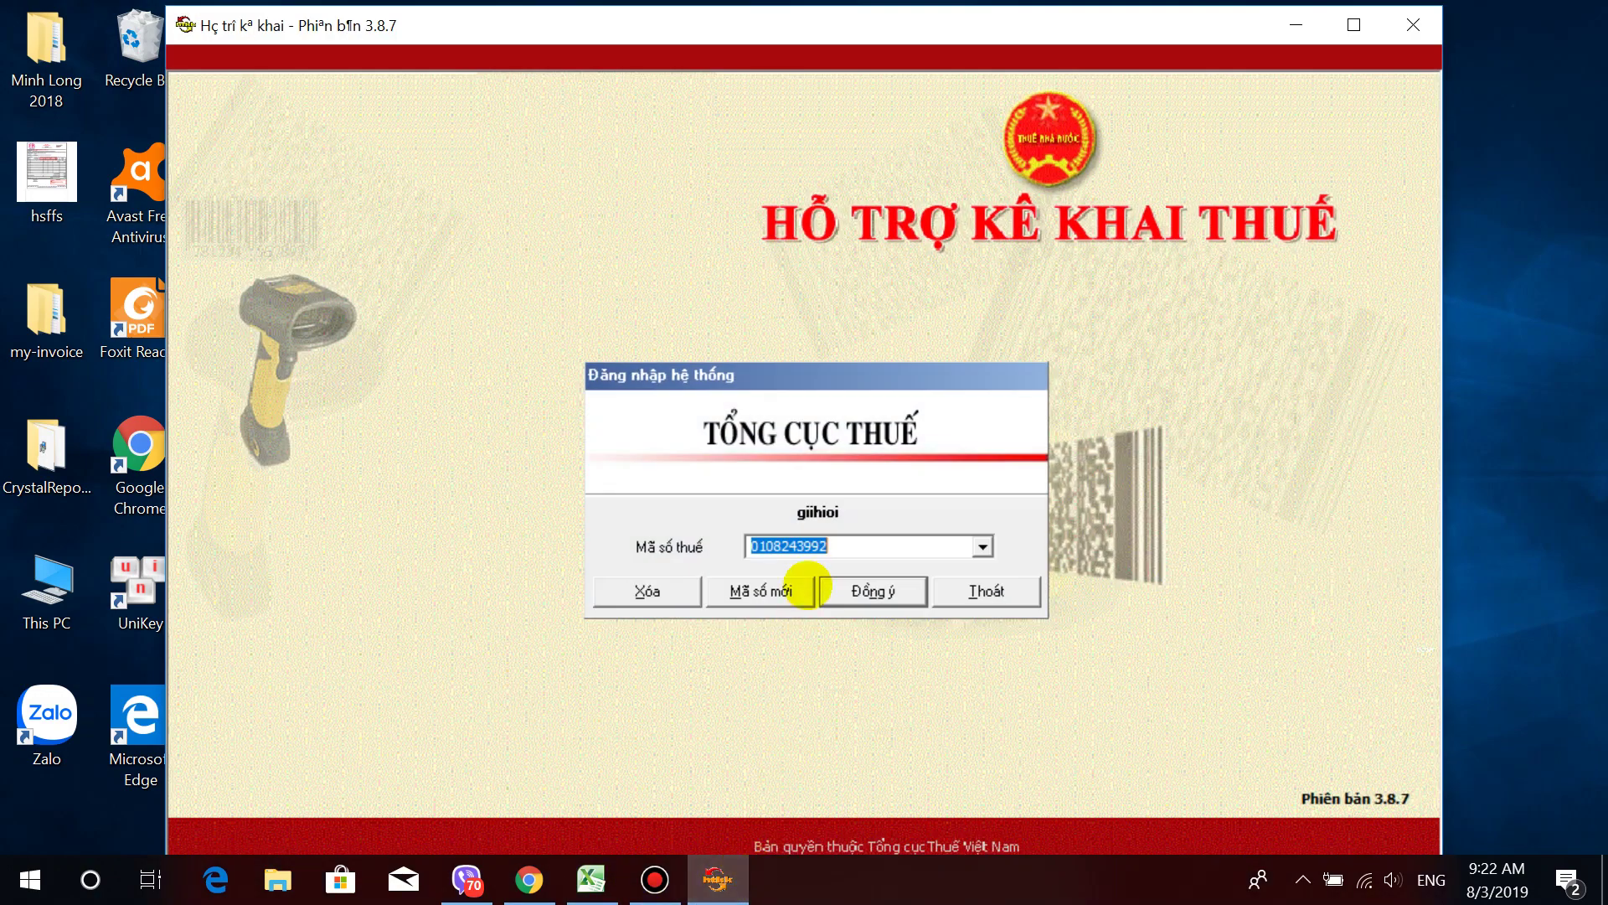
{"action": "left_click_drag", "start_coordinate": [842, 538], "coordinate": [740, 543]}
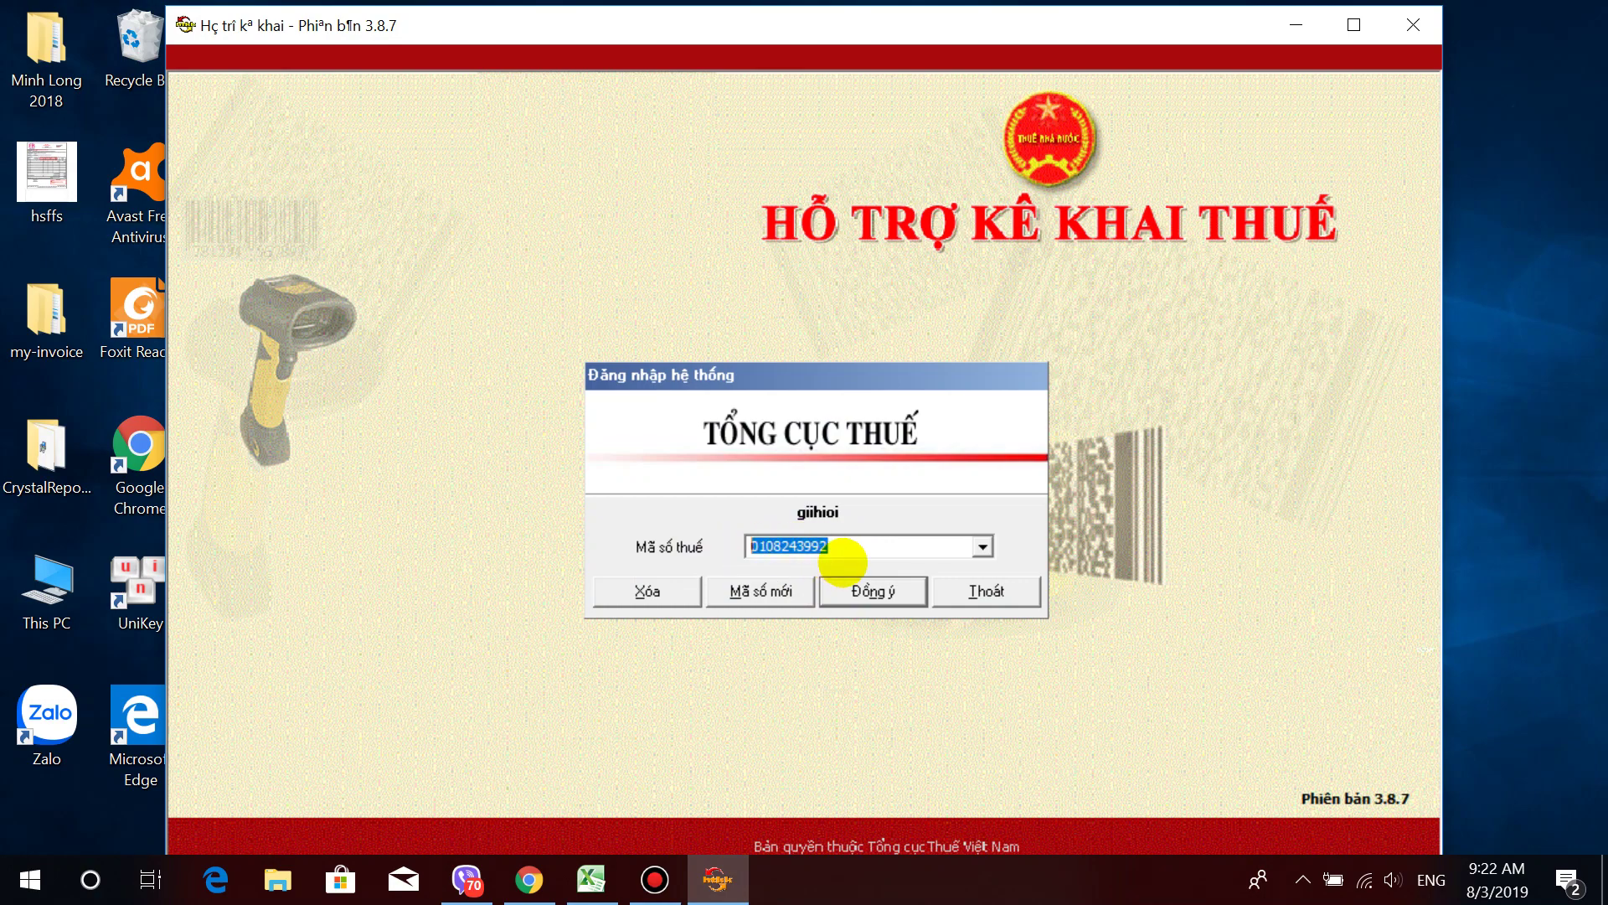
{"action": "left_click", "coordinate": [848, 590]}
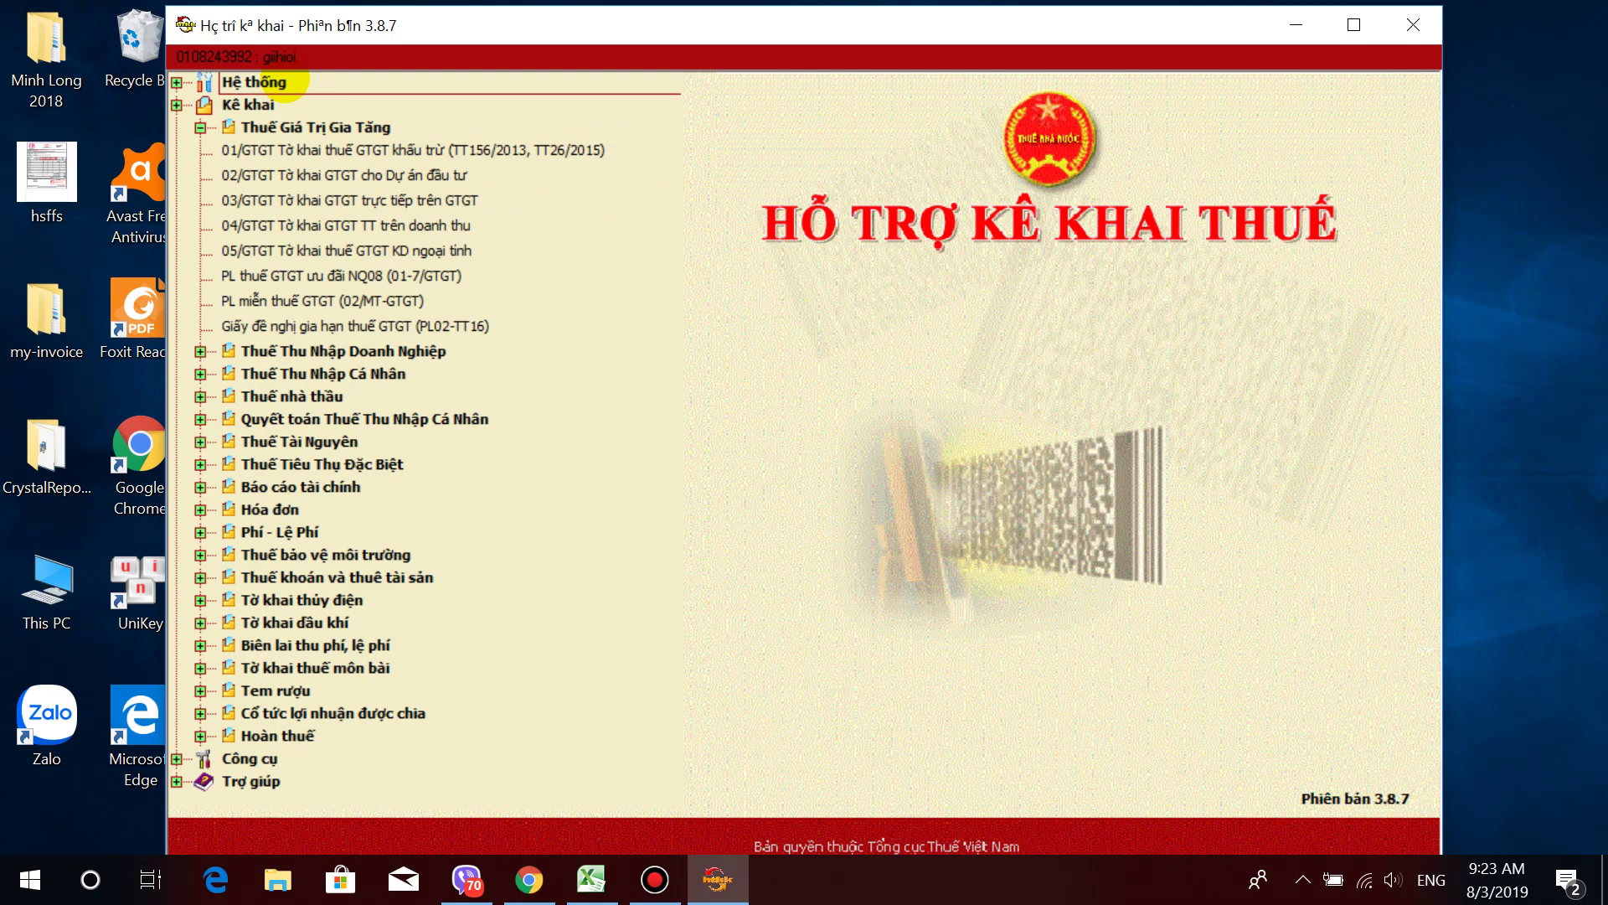
Step: Open the taxpayer information form (Thông tin doanh nghiệp/Người nộp thuế) and go through its name and address fields
{"action": "left_click", "coordinate": [285, 81]}
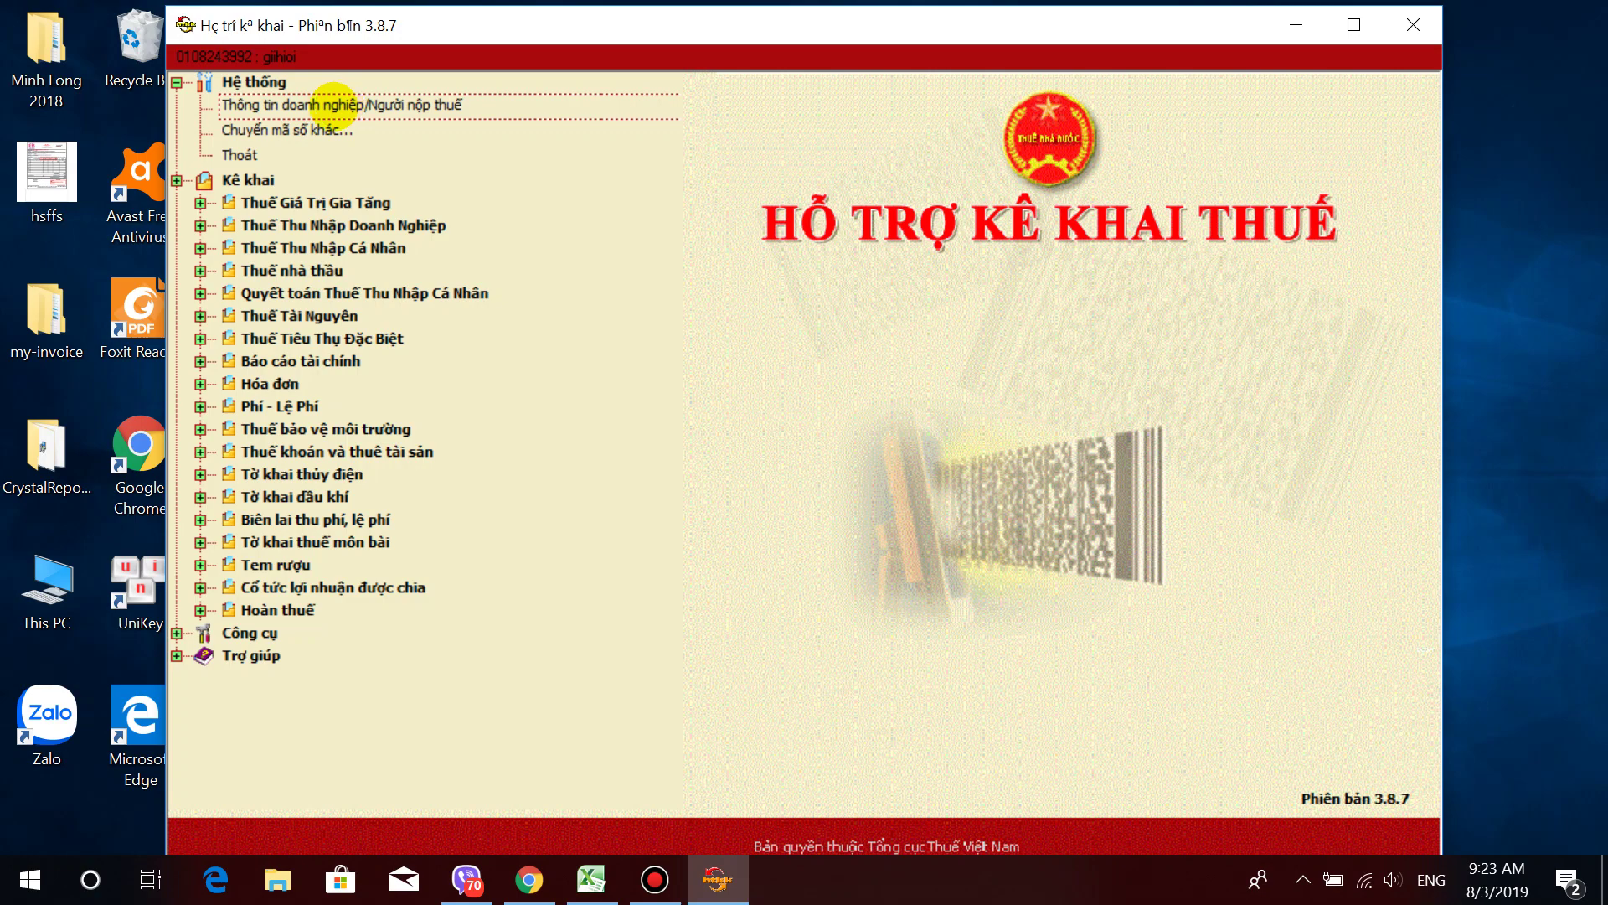
{"action": "left_click", "coordinate": [330, 109]}
{"action": "key", "text": "Tab"}
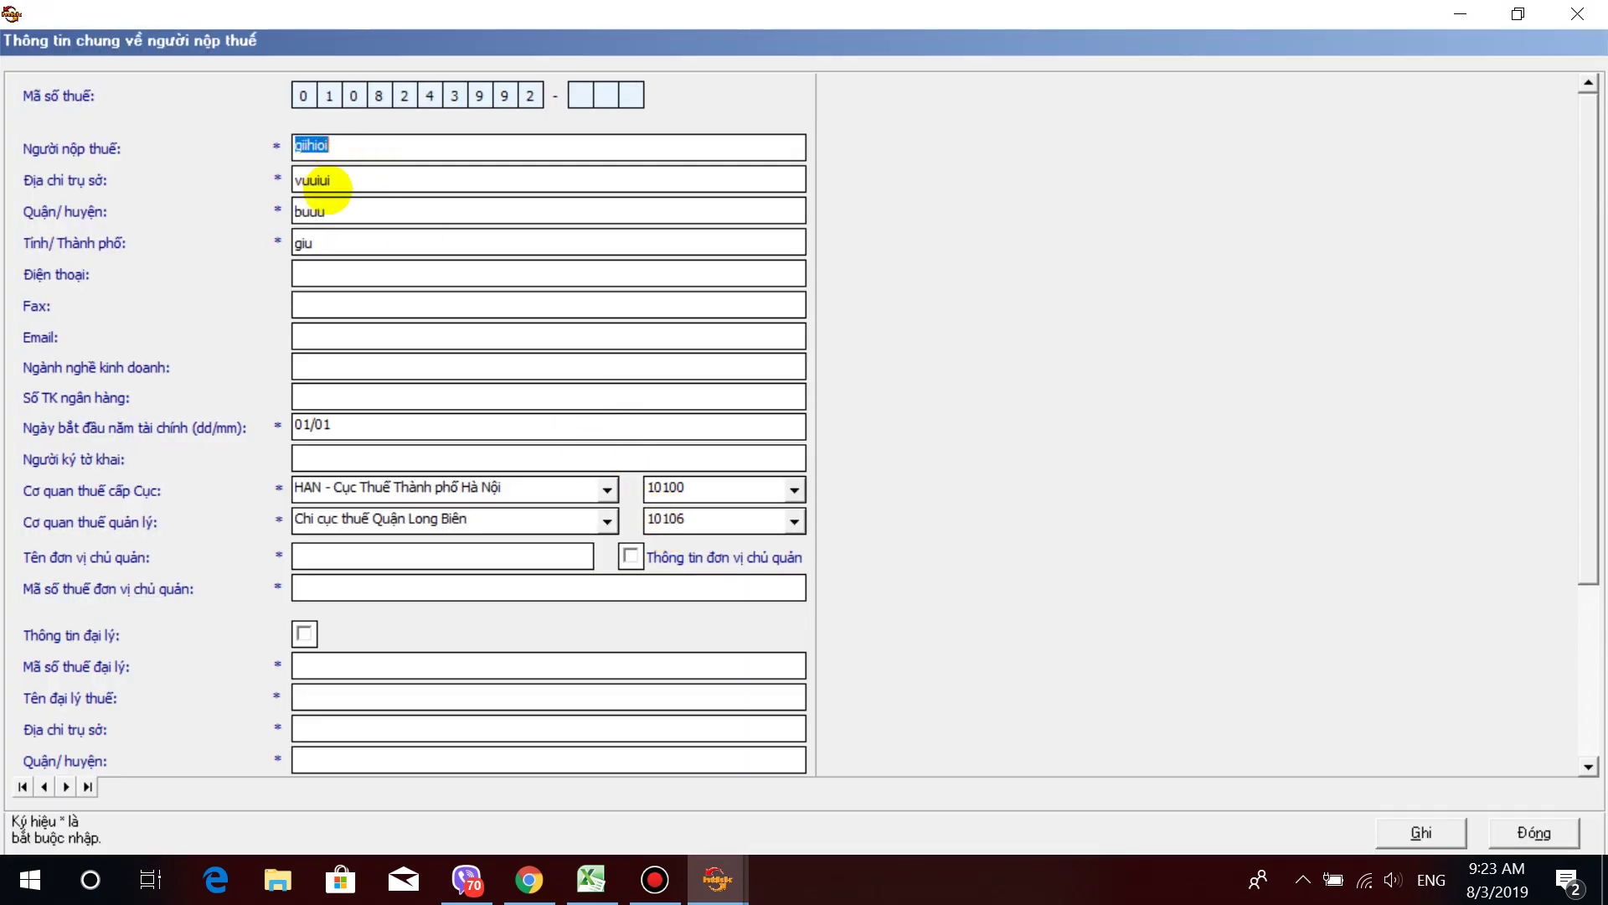
{"action": "key", "text": "Tab"}
{"action": "key", "text": "Tab"}
{"action": "key", "text": "shift+Tab"}
{"action": "key", "text": "shift+Tab"}
{"action": "key", "text": "shift+Tab"}
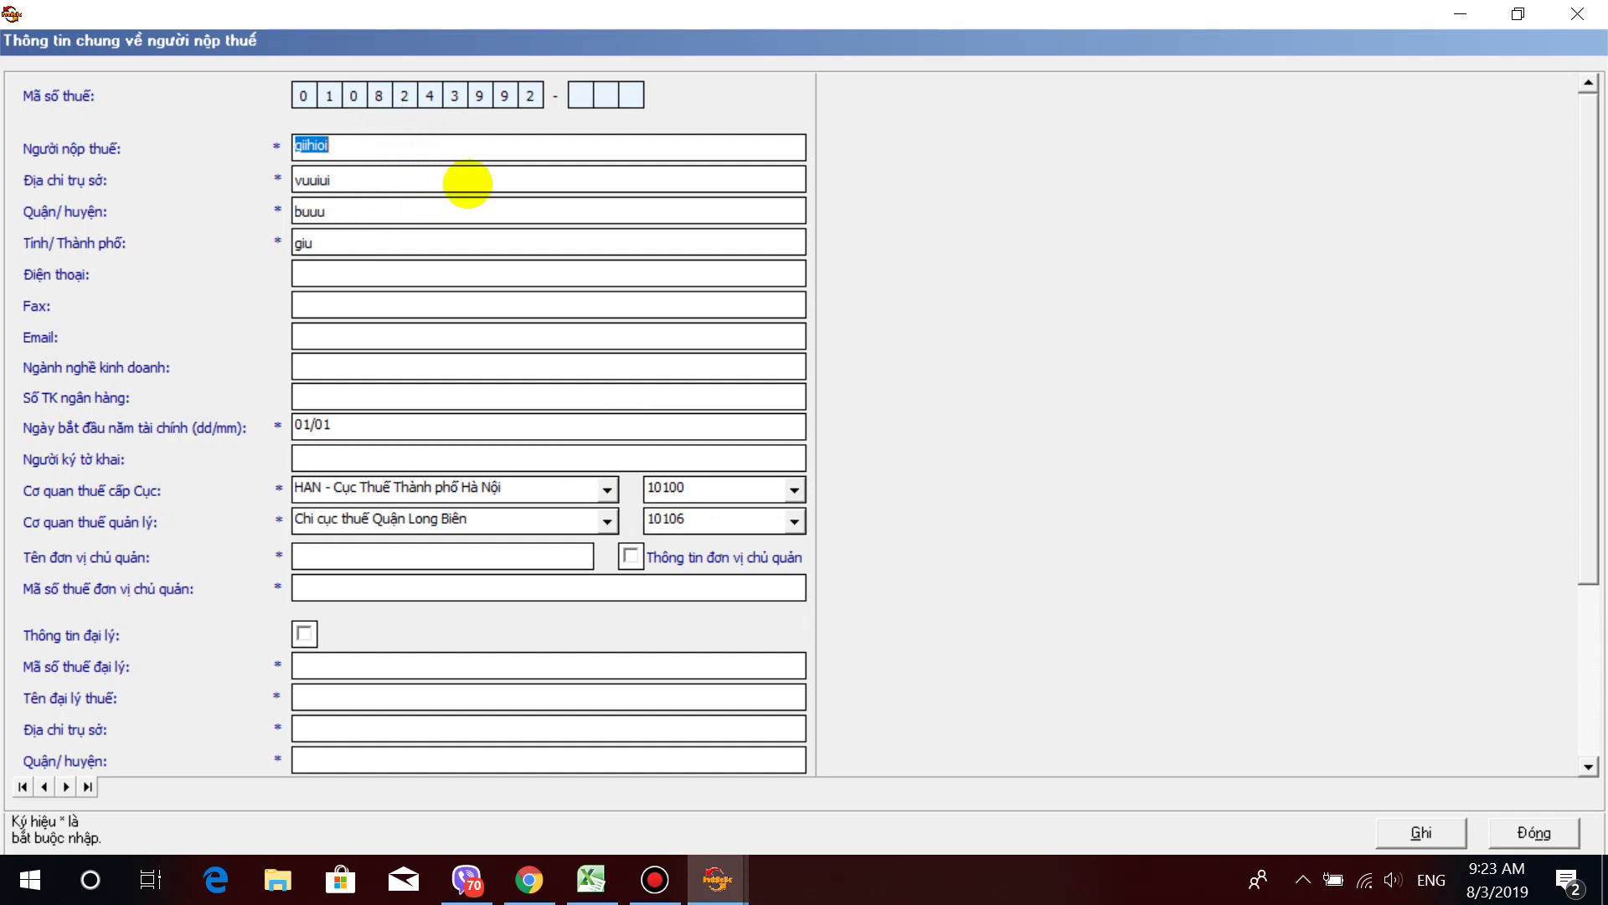
Step: Examine the fiscal year start date, the managing tax authorities and the tax agent fields of the taxpayer information form
{"action": "left_click", "coordinate": [435, 428]}
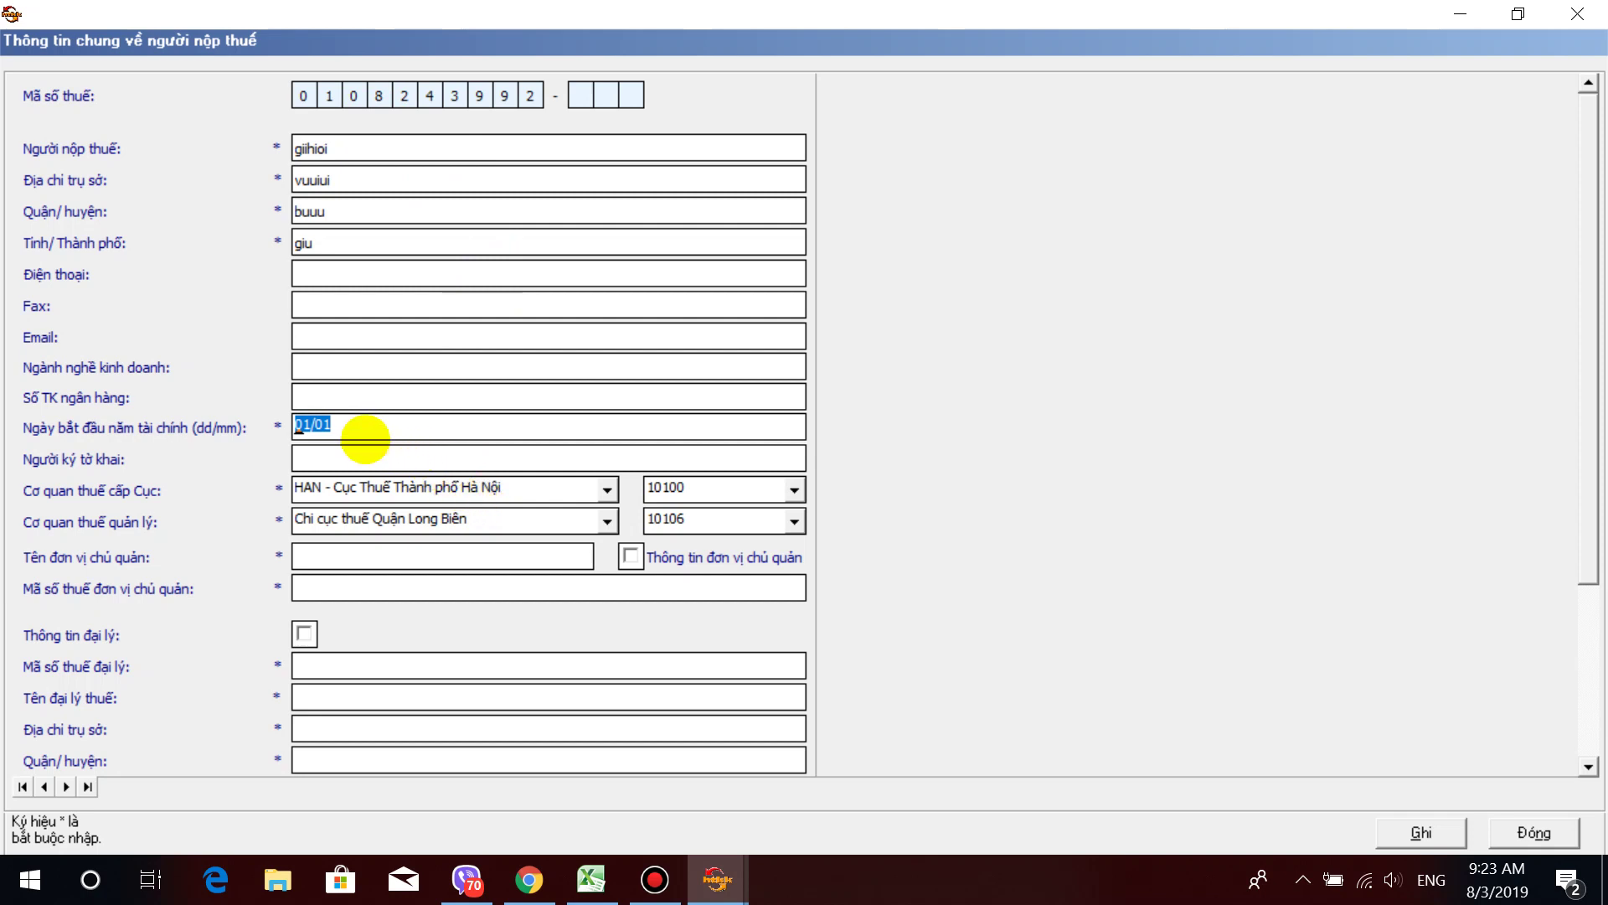
{"action": "left_click", "coordinate": [333, 429]}
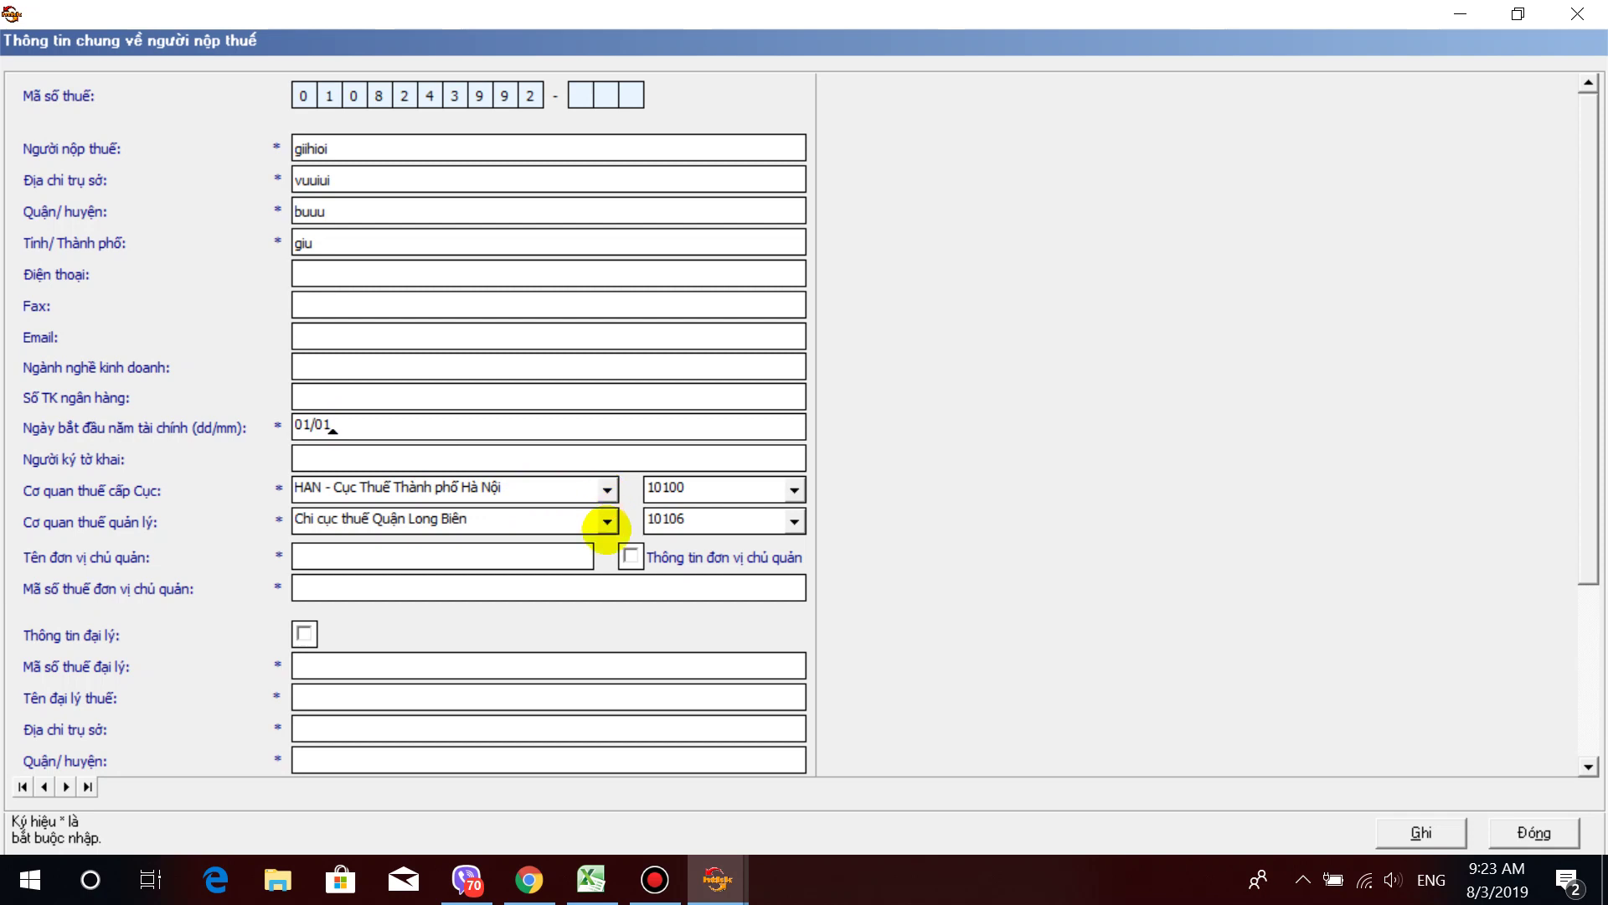
{"action": "left_click", "coordinate": [617, 434]}
{"action": "scroll", "coordinate": [613, 575], "scroll_direction": "down", "scroll_amount": 1}
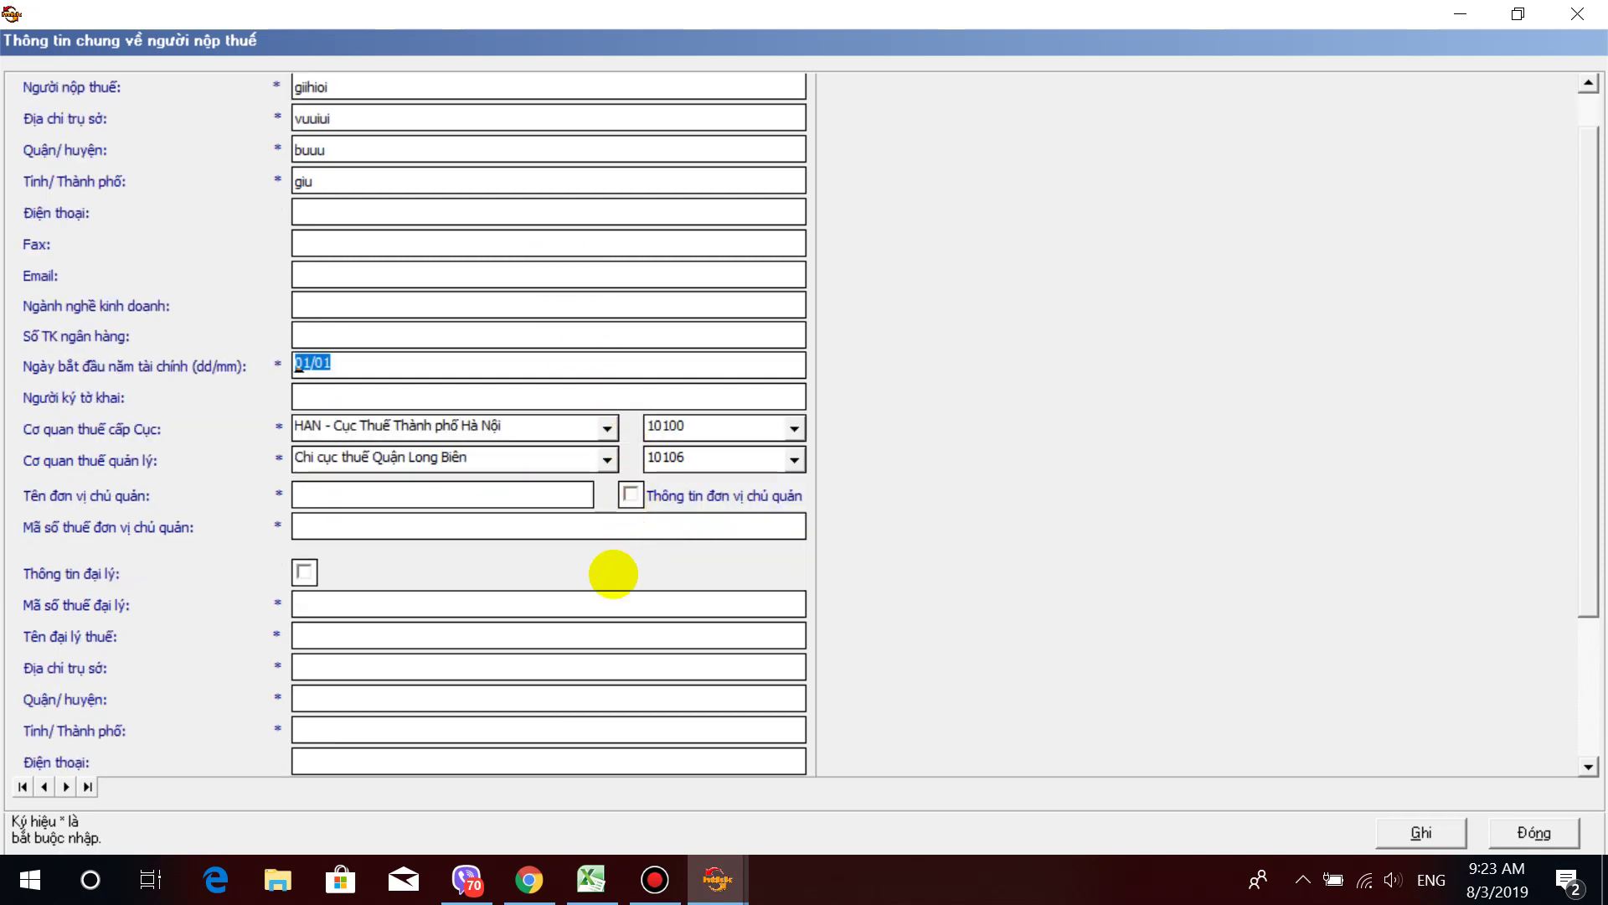
{"action": "scroll", "coordinate": [614, 574], "scroll_direction": "down", "scroll_amount": 3}
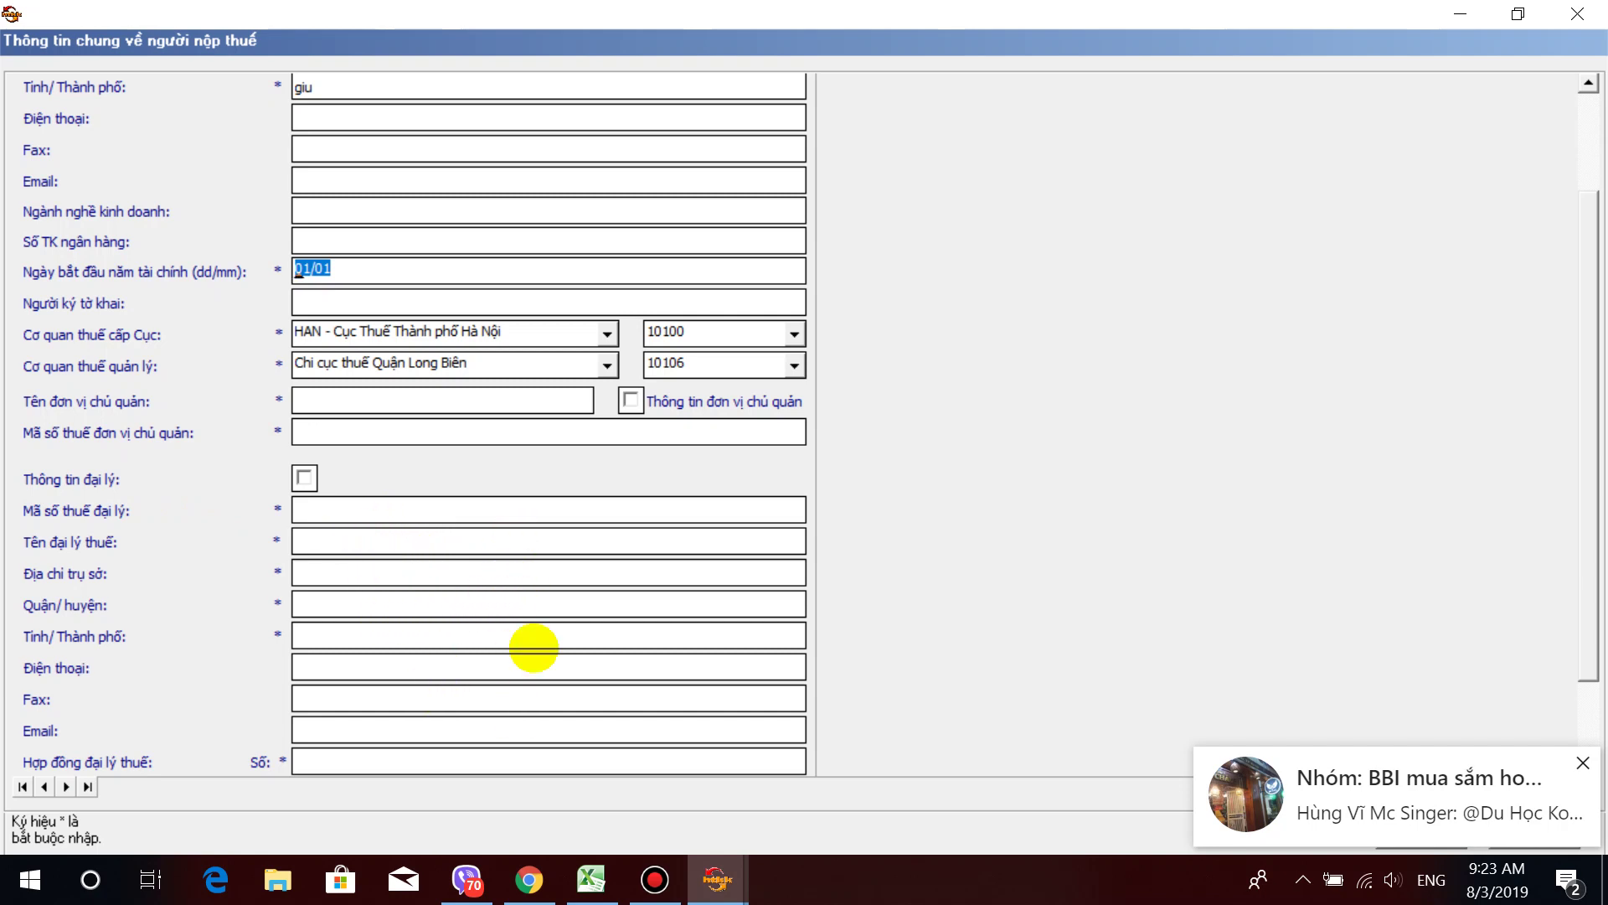
{"action": "scroll", "coordinate": [1323, 492], "scroll_direction": "down", "scroll_amount": 1}
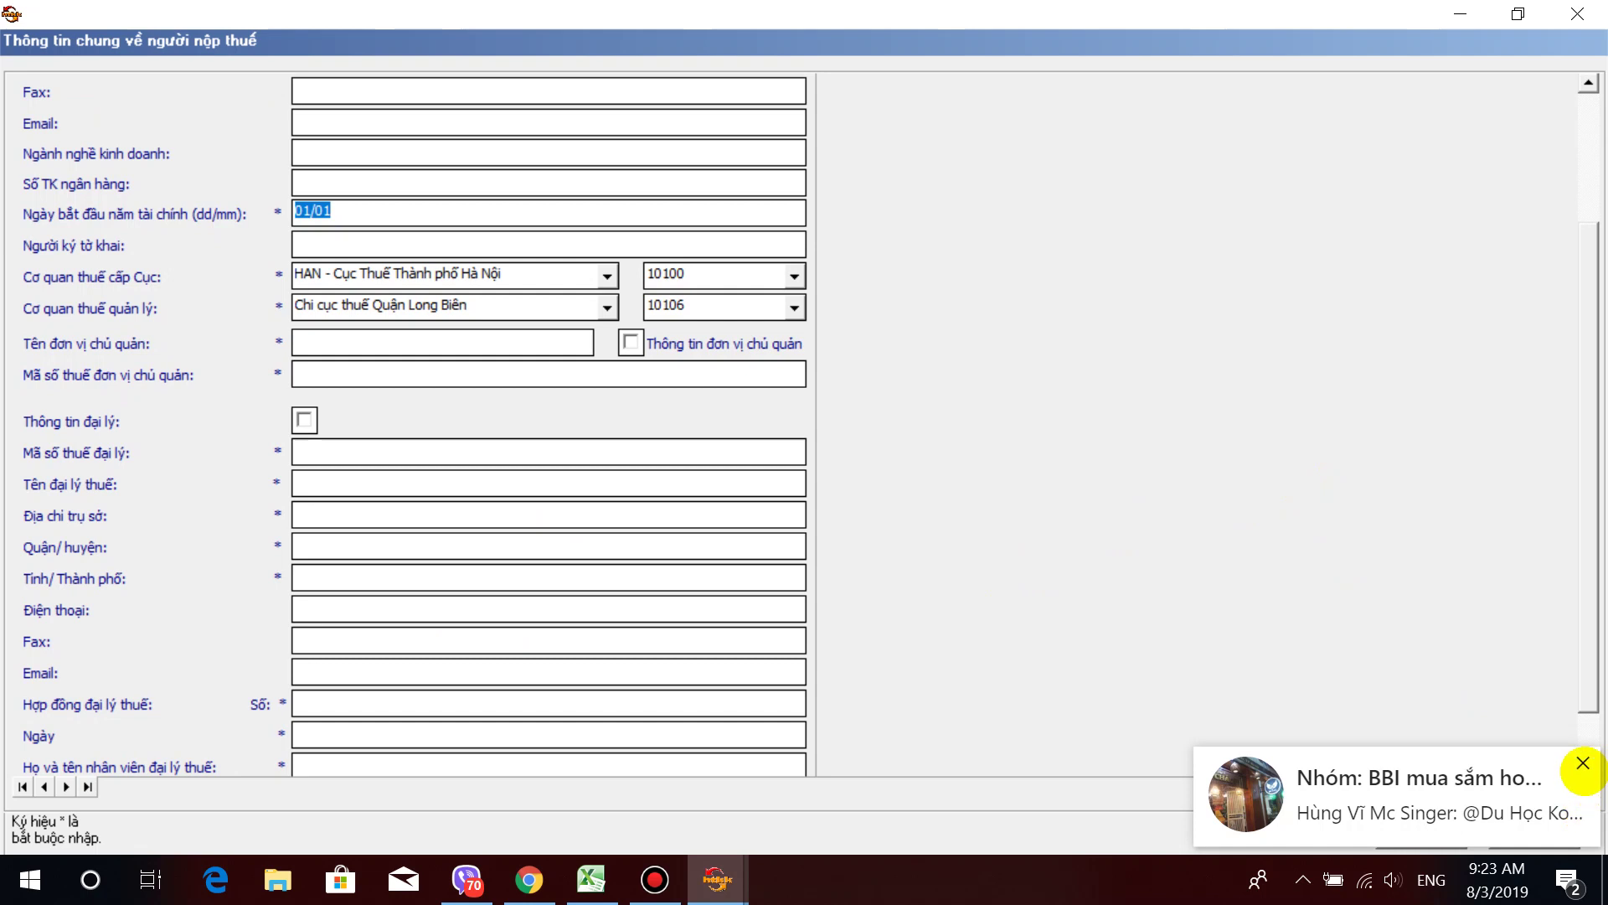
{"action": "left_click", "coordinate": [1583, 763]}
{"action": "scroll", "coordinate": [1424, 712], "scroll_direction": "down", "scroll_amount": 1}
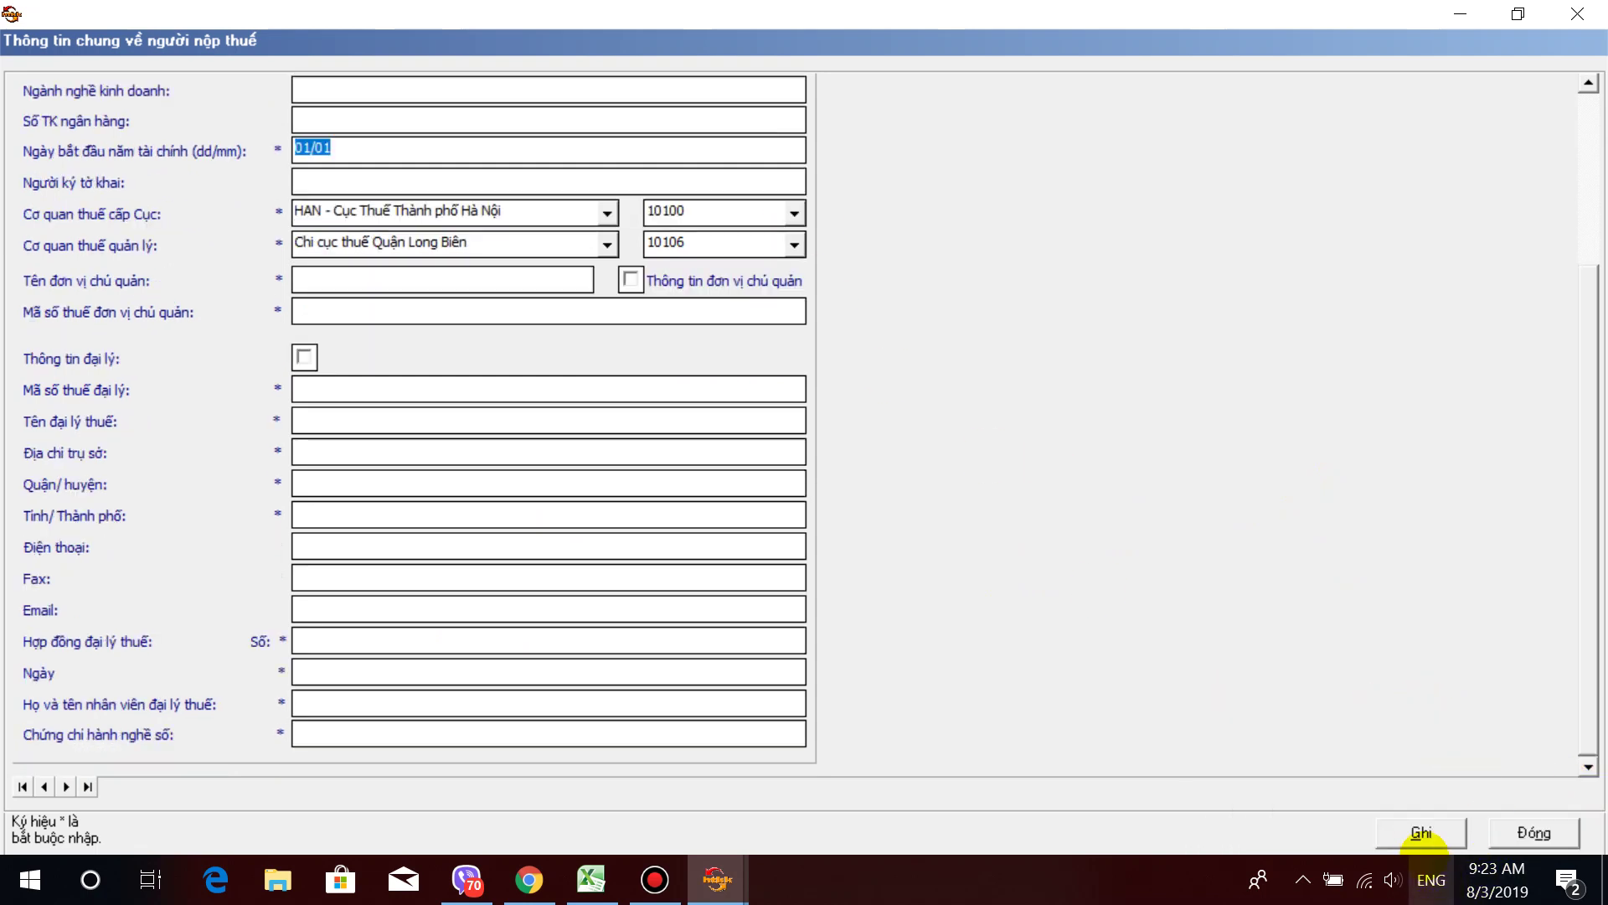
Step: Save the taxpayer information and close the form
{"action": "left_click", "coordinate": [1420, 831]}
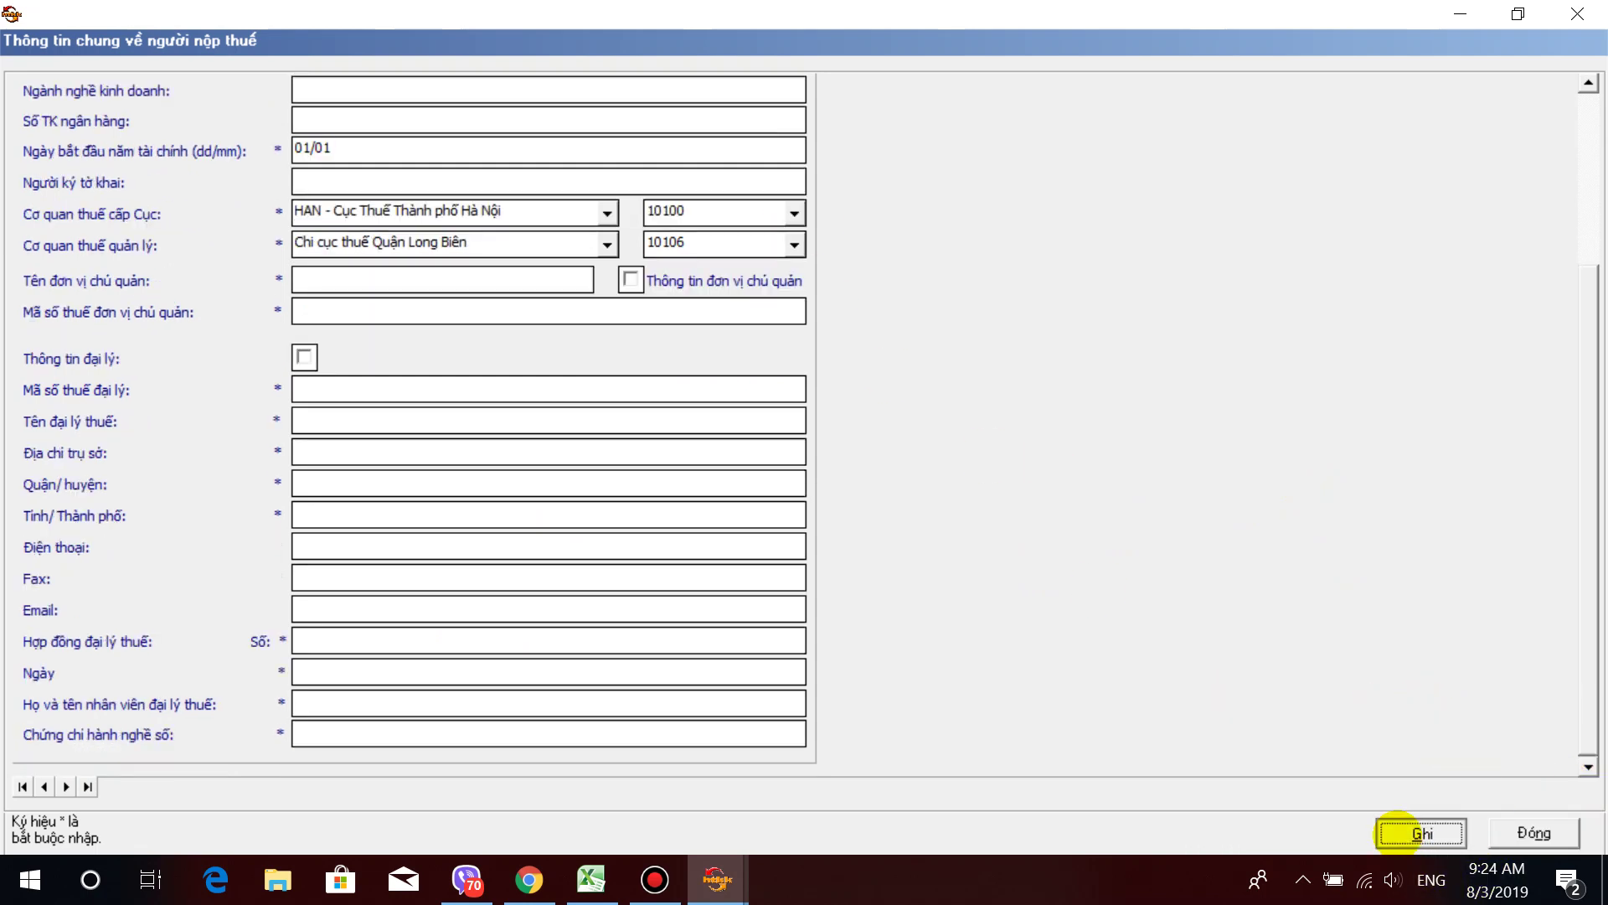
{"action": "left_click", "coordinate": [829, 494]}
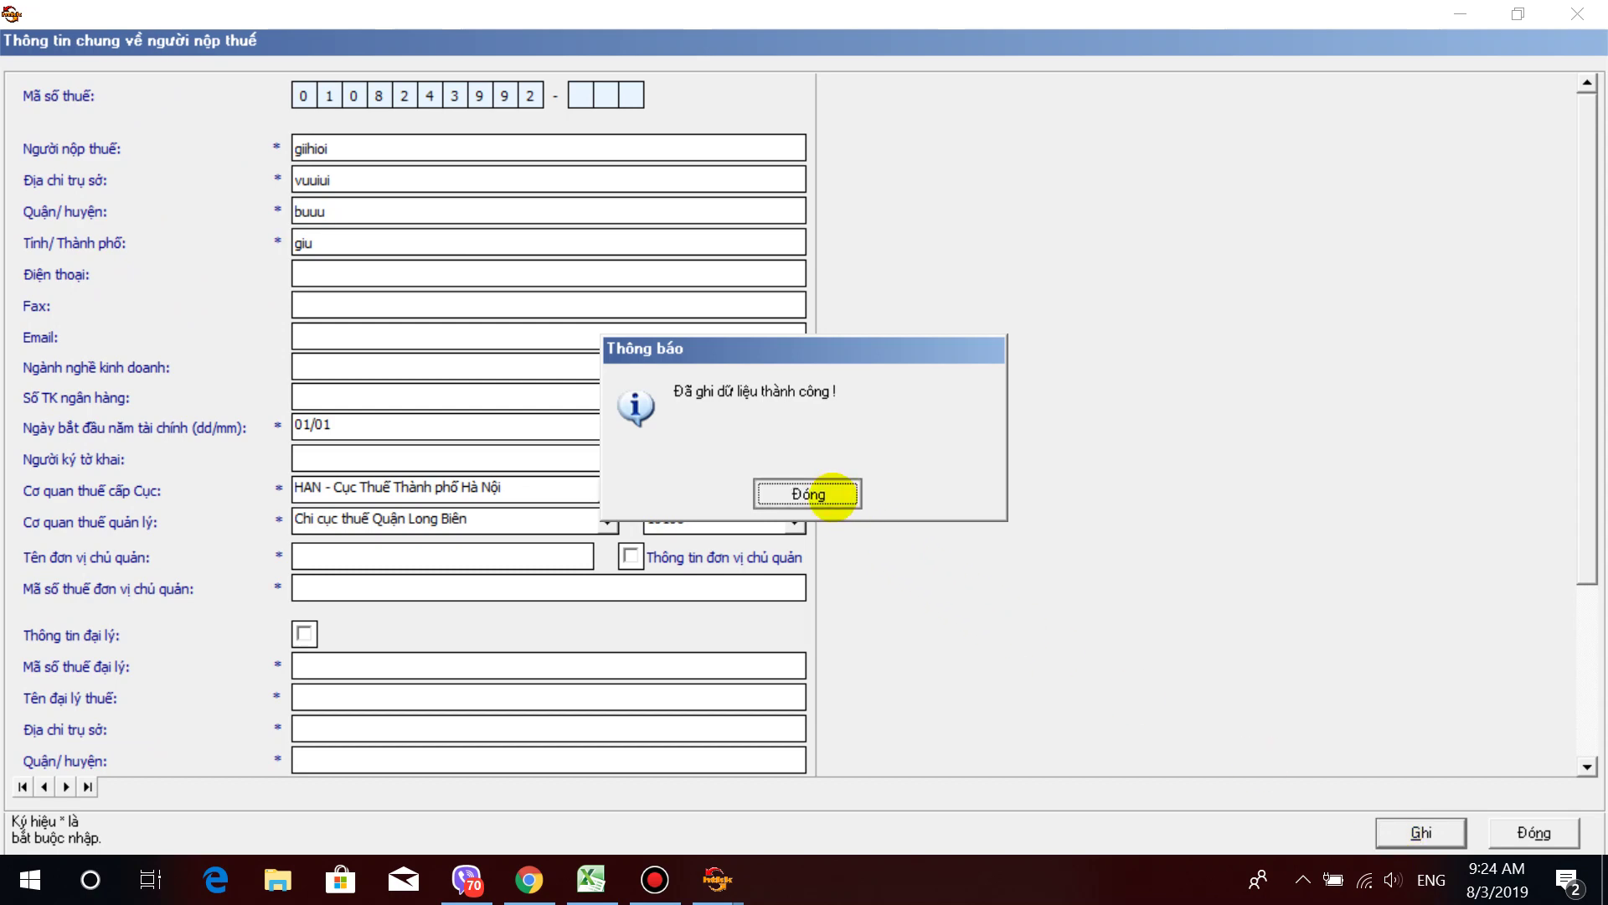
{"action": "left_click", "coordinate": [1531, 833]}
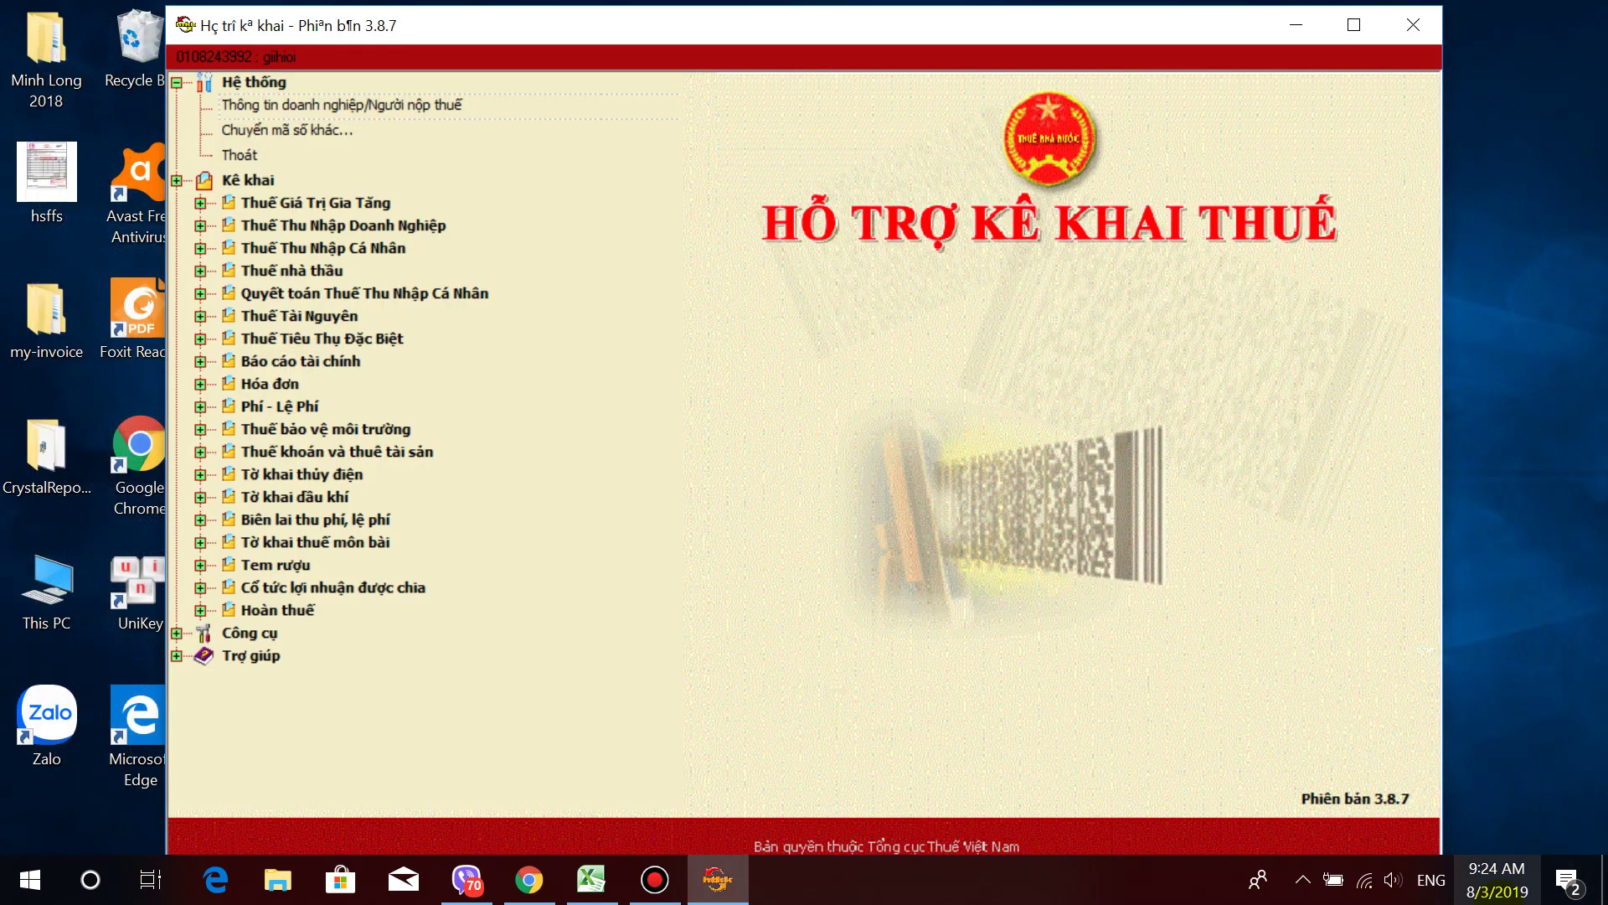
Step: Open the 01/GTGT deduction-method VAT declaration as a first-time monthly return for 07/2019, with the normal production and business category
{"action": "left_click", "coordinate": [425, 285]}
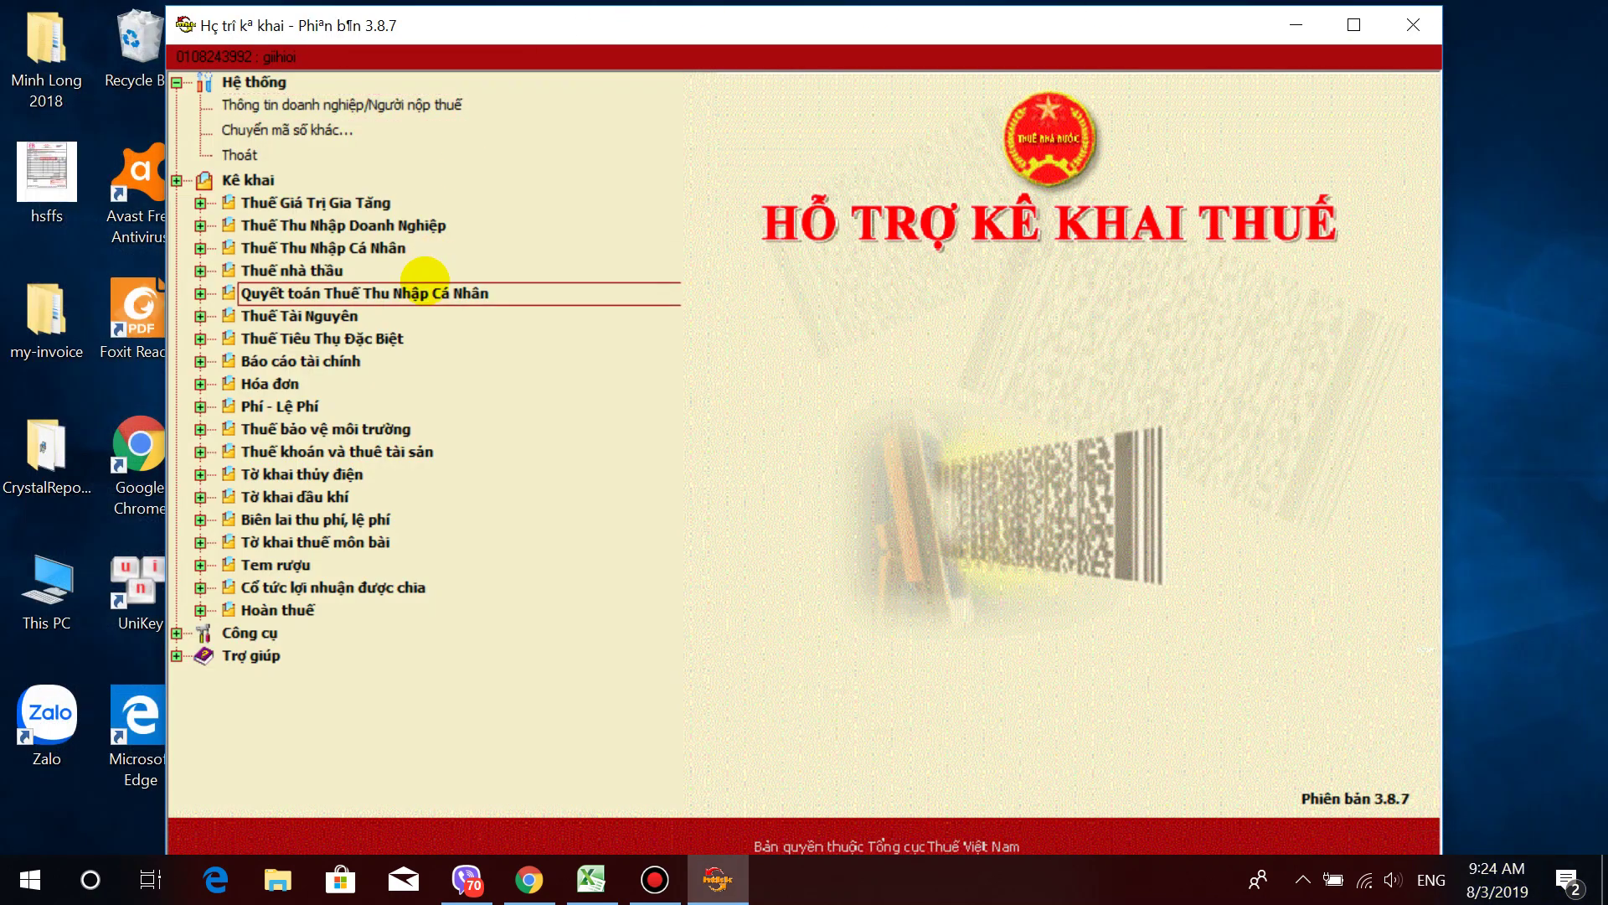
{"action": "left_click", "coordinate": [394, 270]}
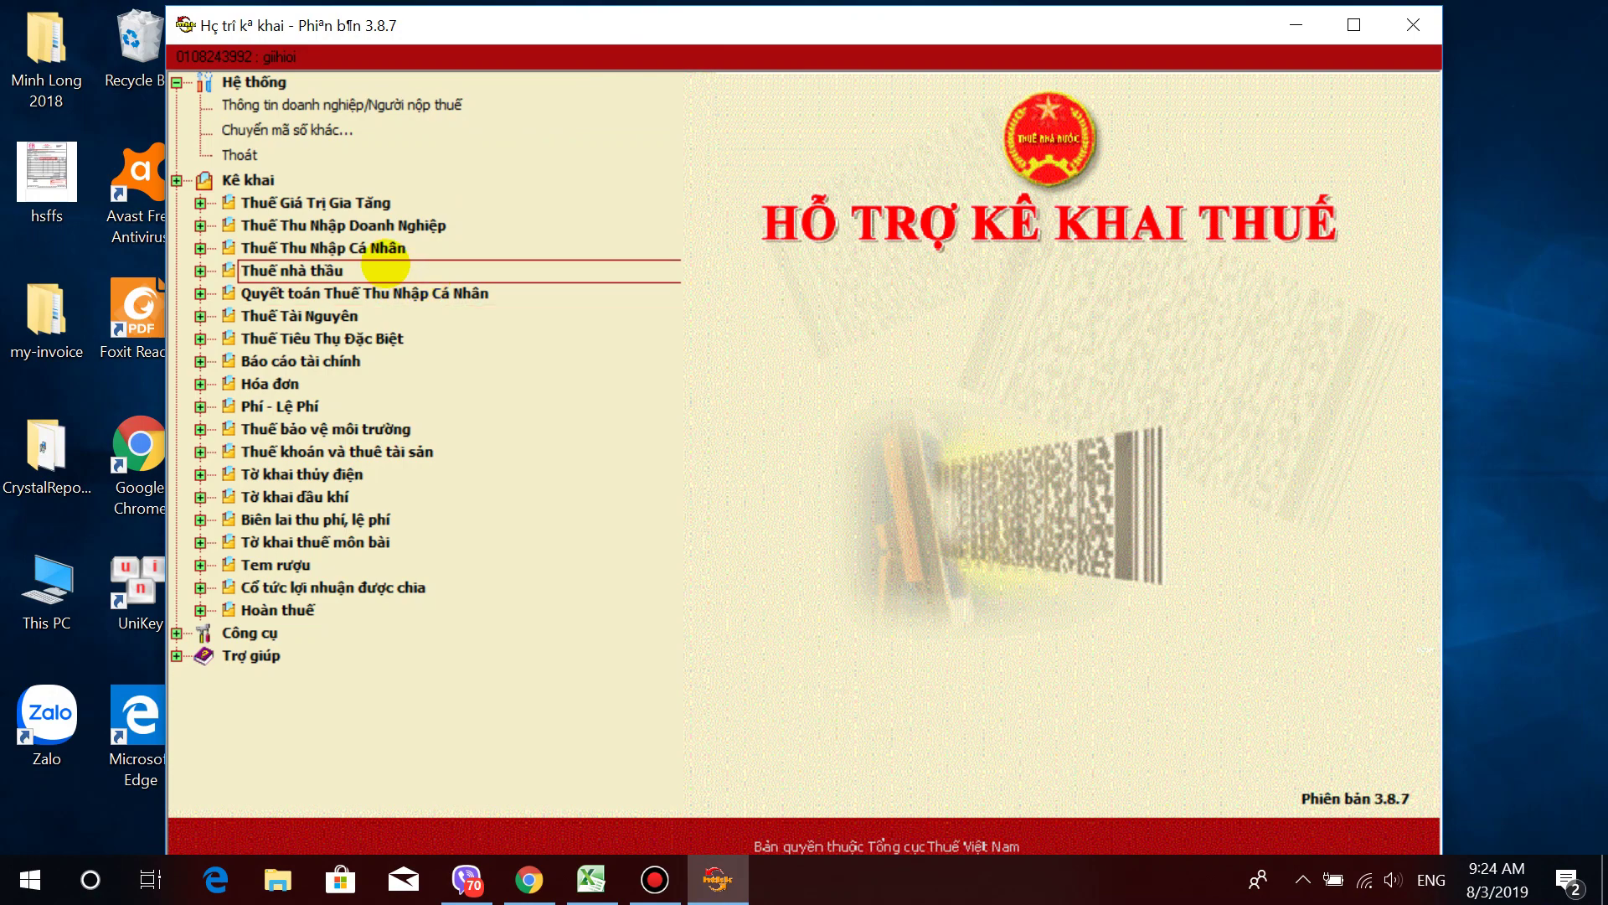
{"action": "left_click", "coordinate": [387, 203]}
{"action": "double_click", "coordinate": [368, 201]}
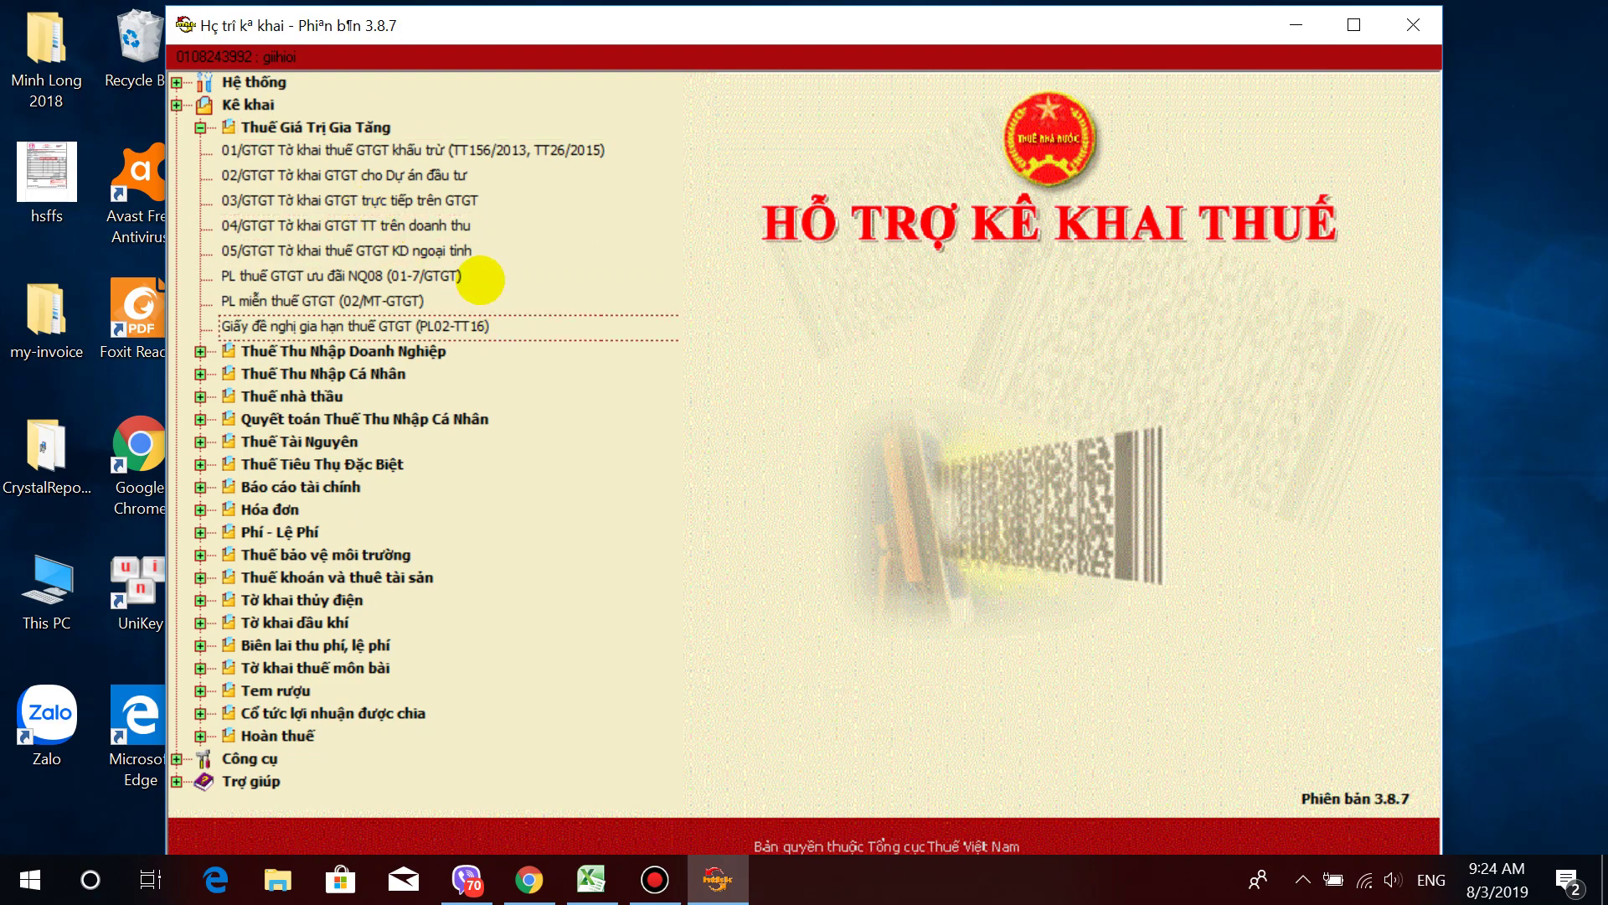
{"action": "left_click", "coordinate": [460, 150]}
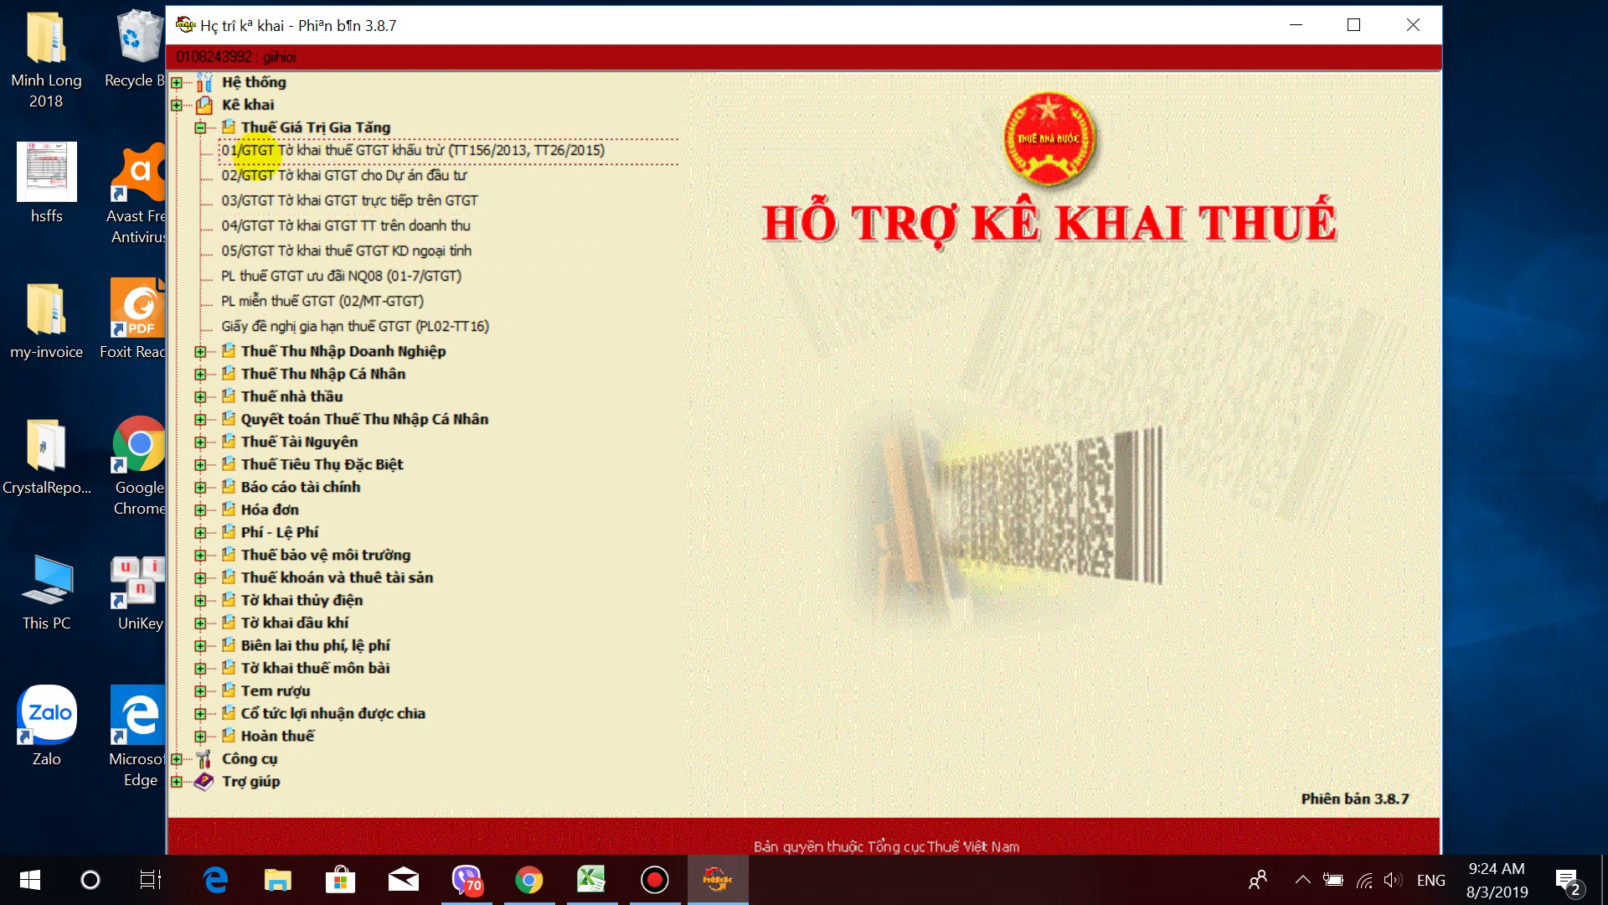
{"action": "double_click", "coordinate": [251, 151]}
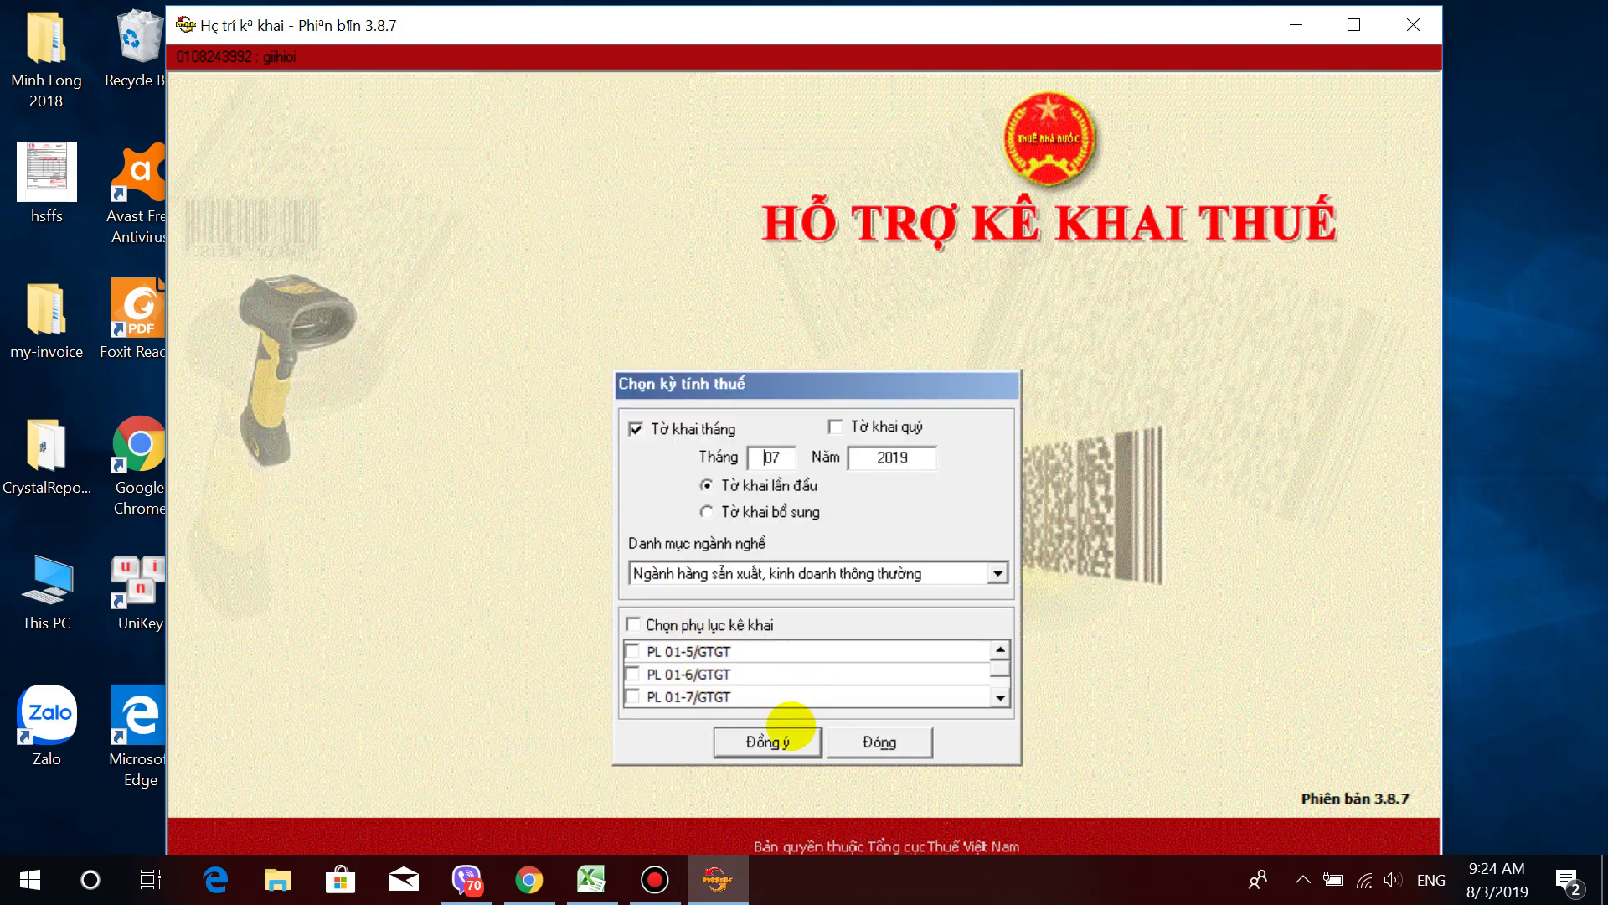
{"action": "left_click", "coordinate": [788, 742]}
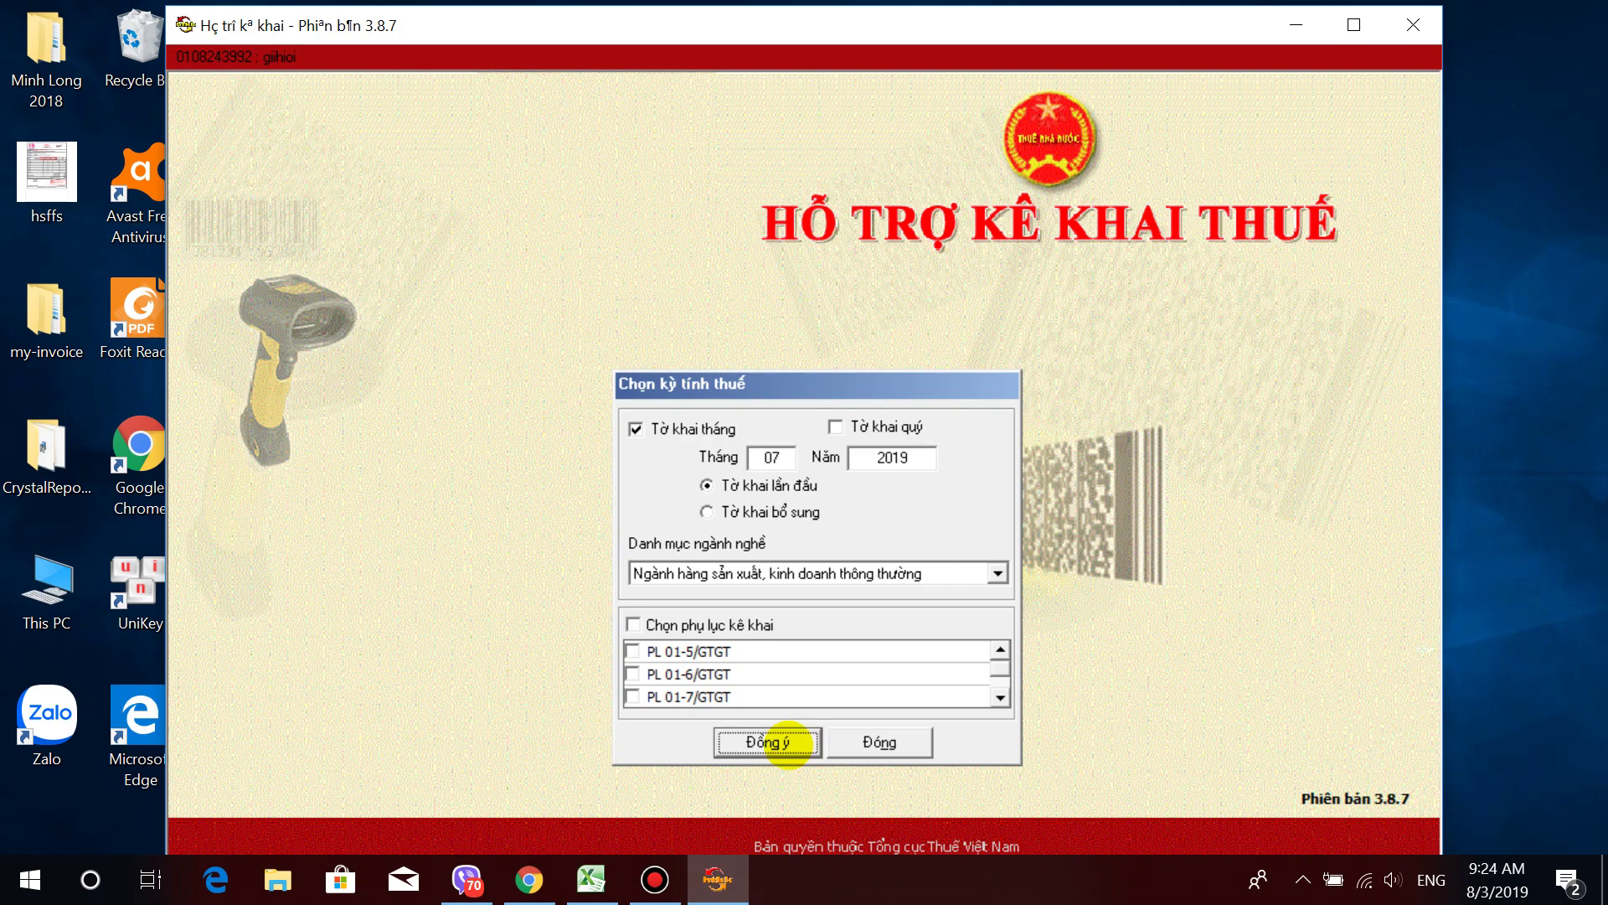
Step: Examine indicators [23], [24] and [25] for purchased goods and services and the deductible VAT of the period
{"action": "scroll", "coordinate": [836, 675], "scroll_direction": "down", "scroll_amount": 2}
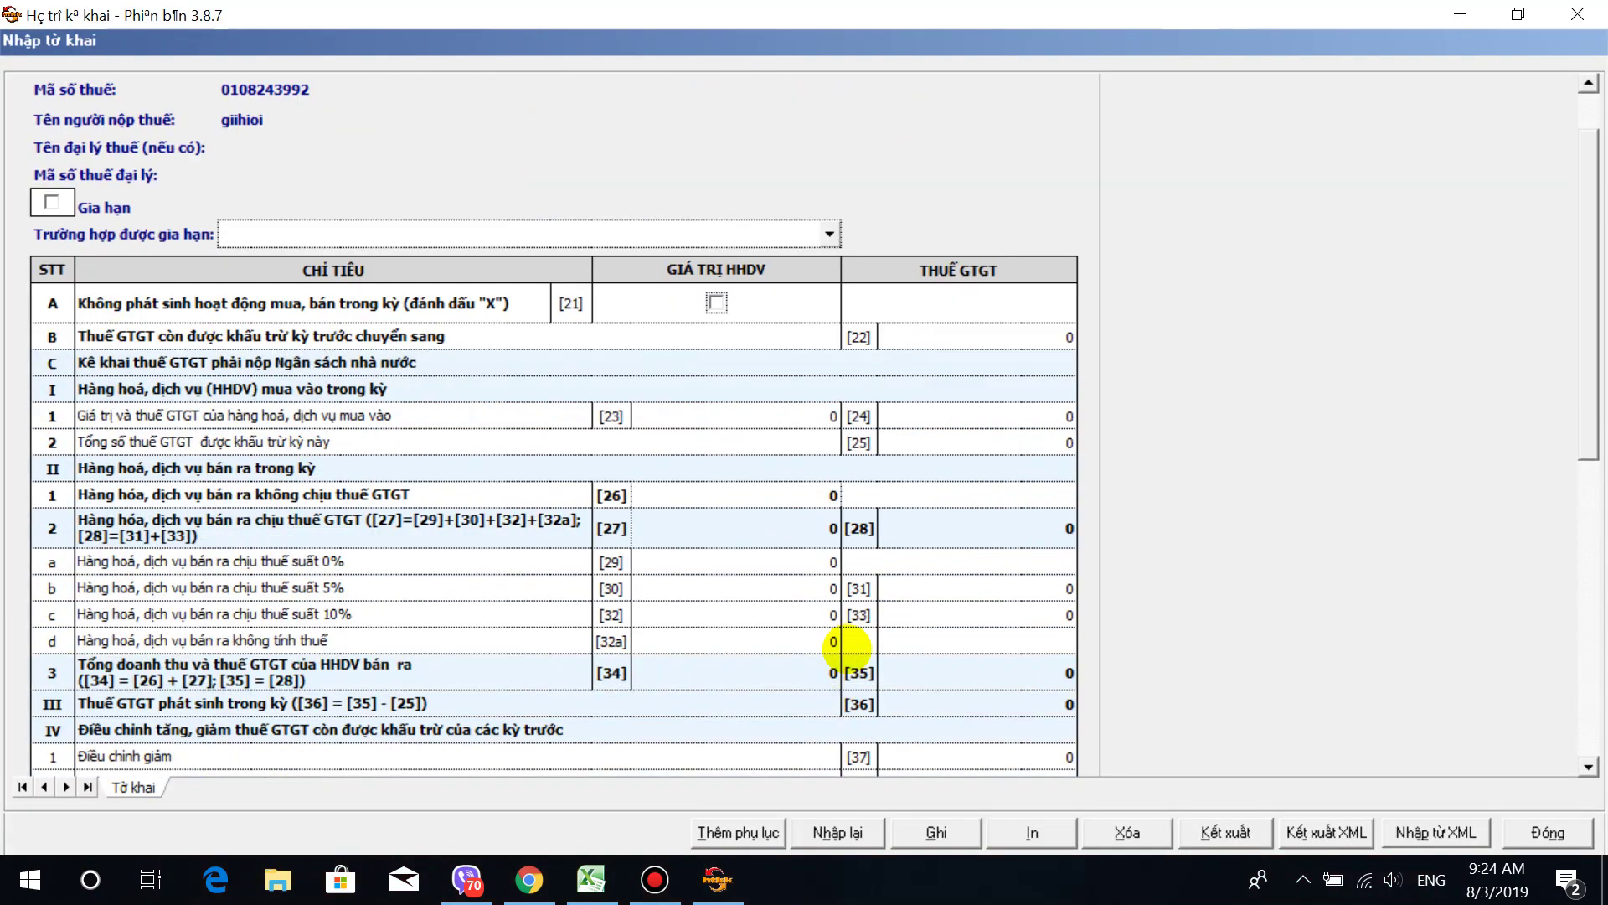
{"action": "left_click", "coordinate": [739, 417]}
{"action": "left_click", "coordinate": [890, 417]}
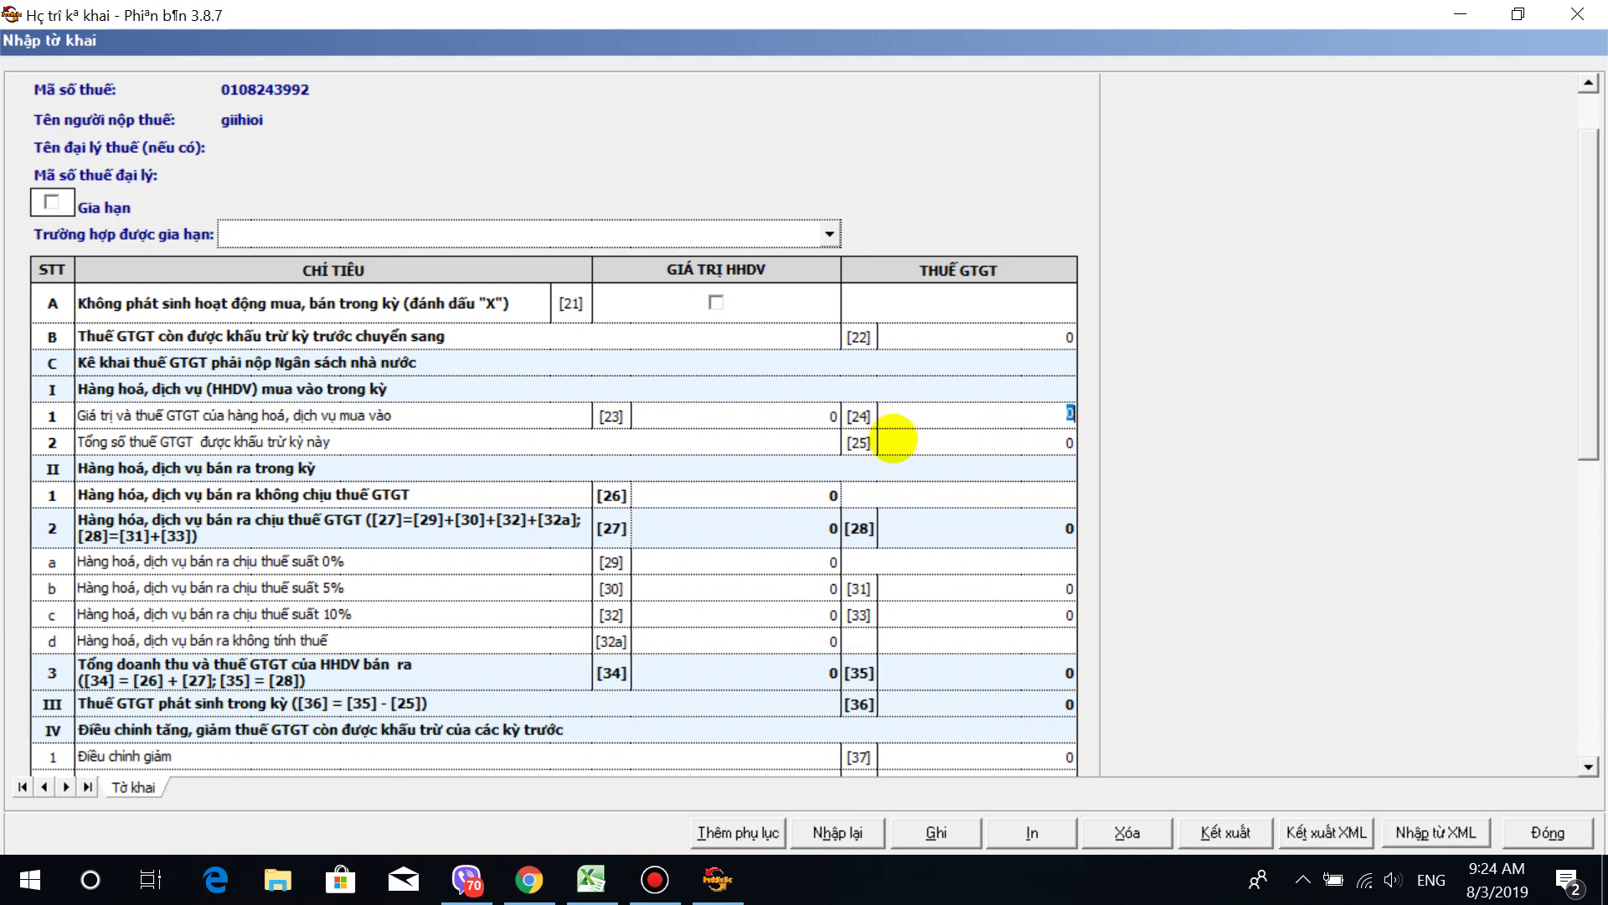
{"action": "left_click", "coordinate": [888, 435]}
{"action": "left_click", "coordinate": [903, 432]}
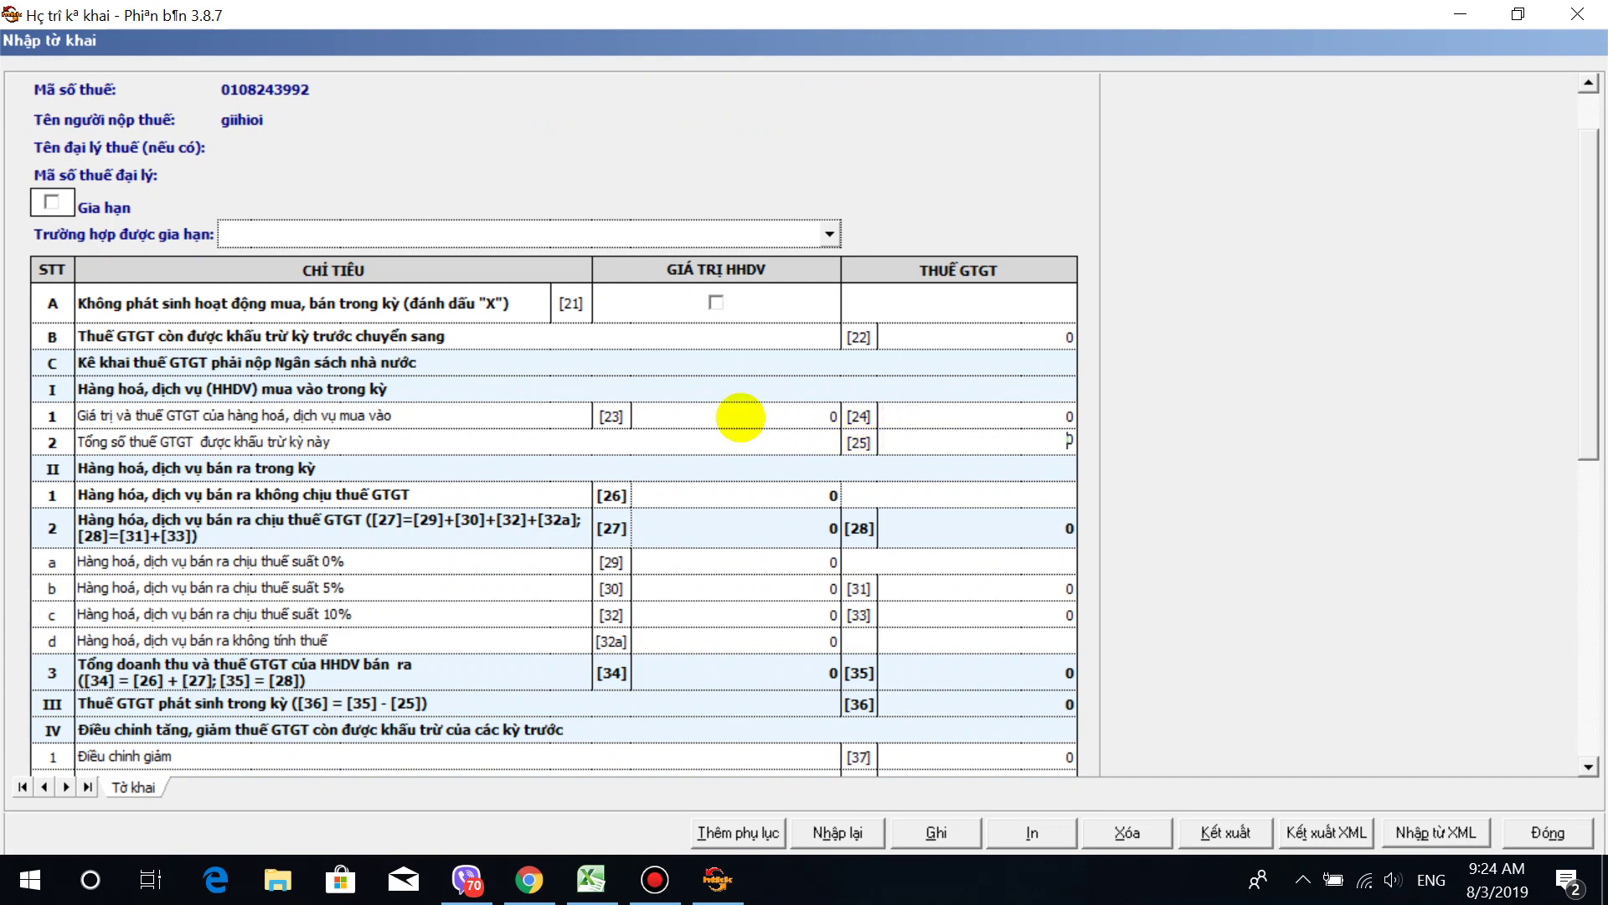
{"action": "left_click", "coordinate": [738, 413]}
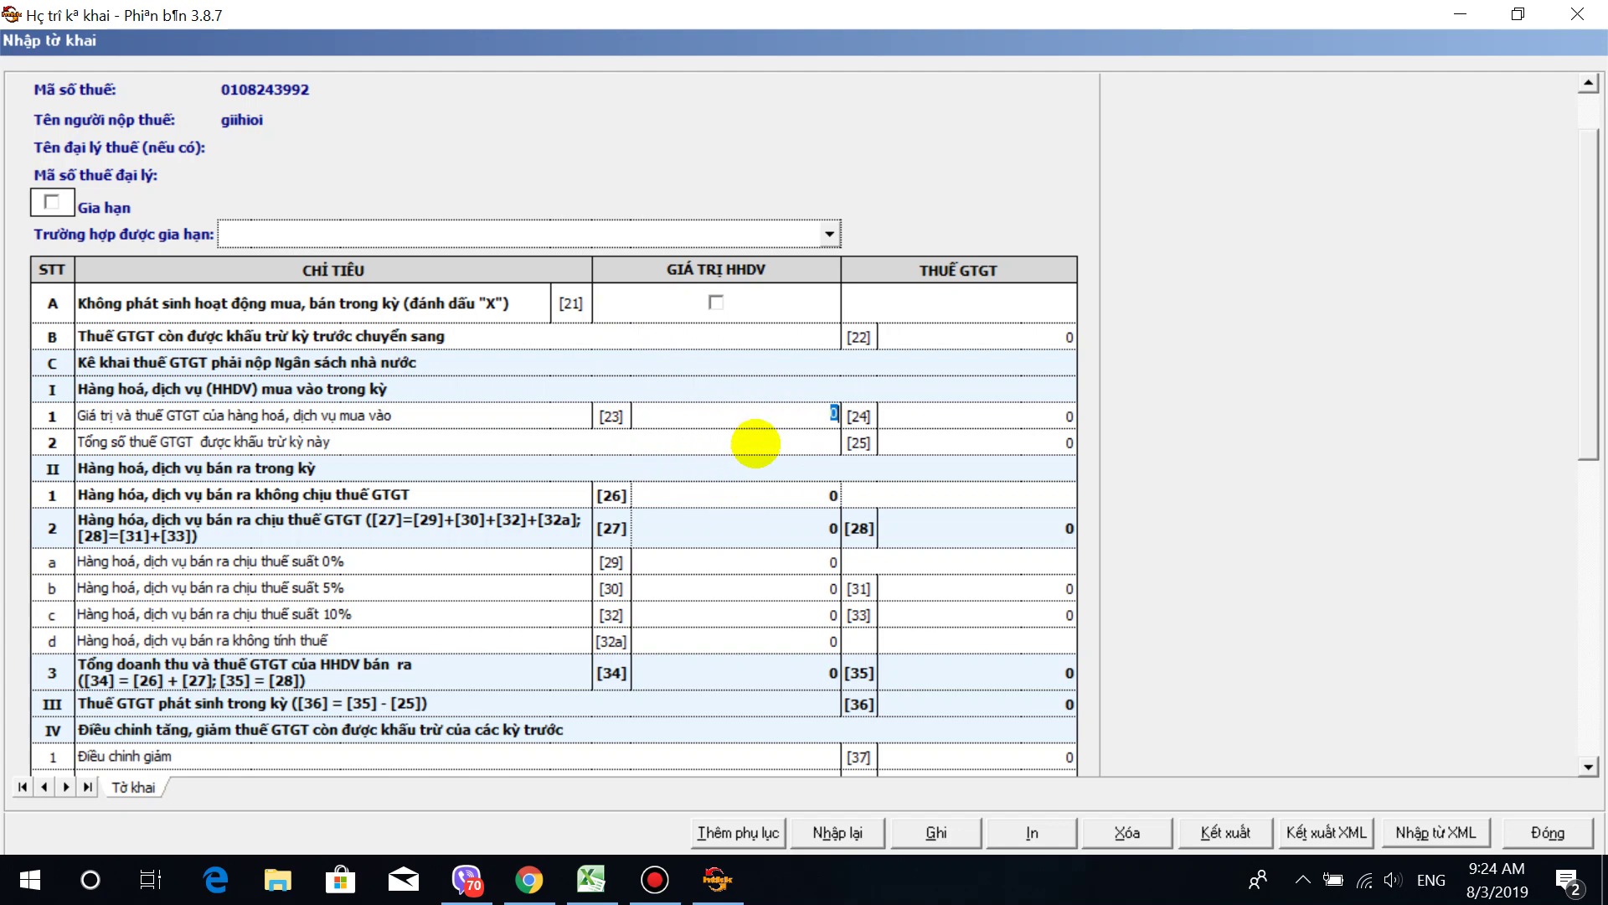
{"action": "left_click", "coordinate": [834, 416]}
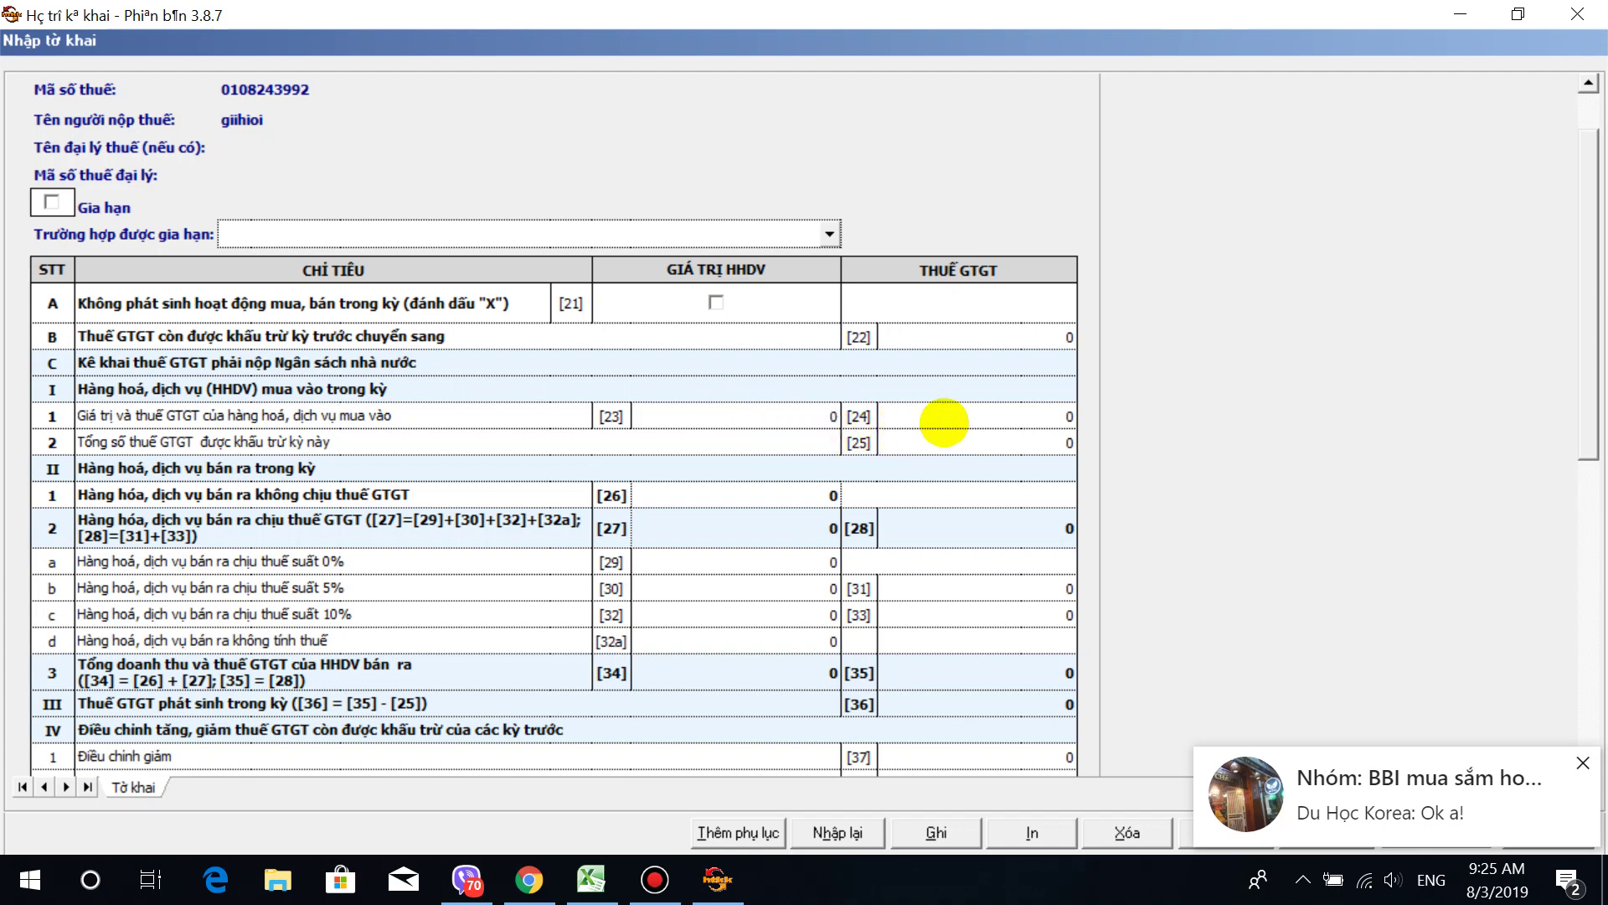
Step: Select indicator [24], dismiss the chat notification, and look up the total input VAT in column A of Excel's Theo dõi VAT sheet
{"action": "left_click", "coordinate": [944, 418]}
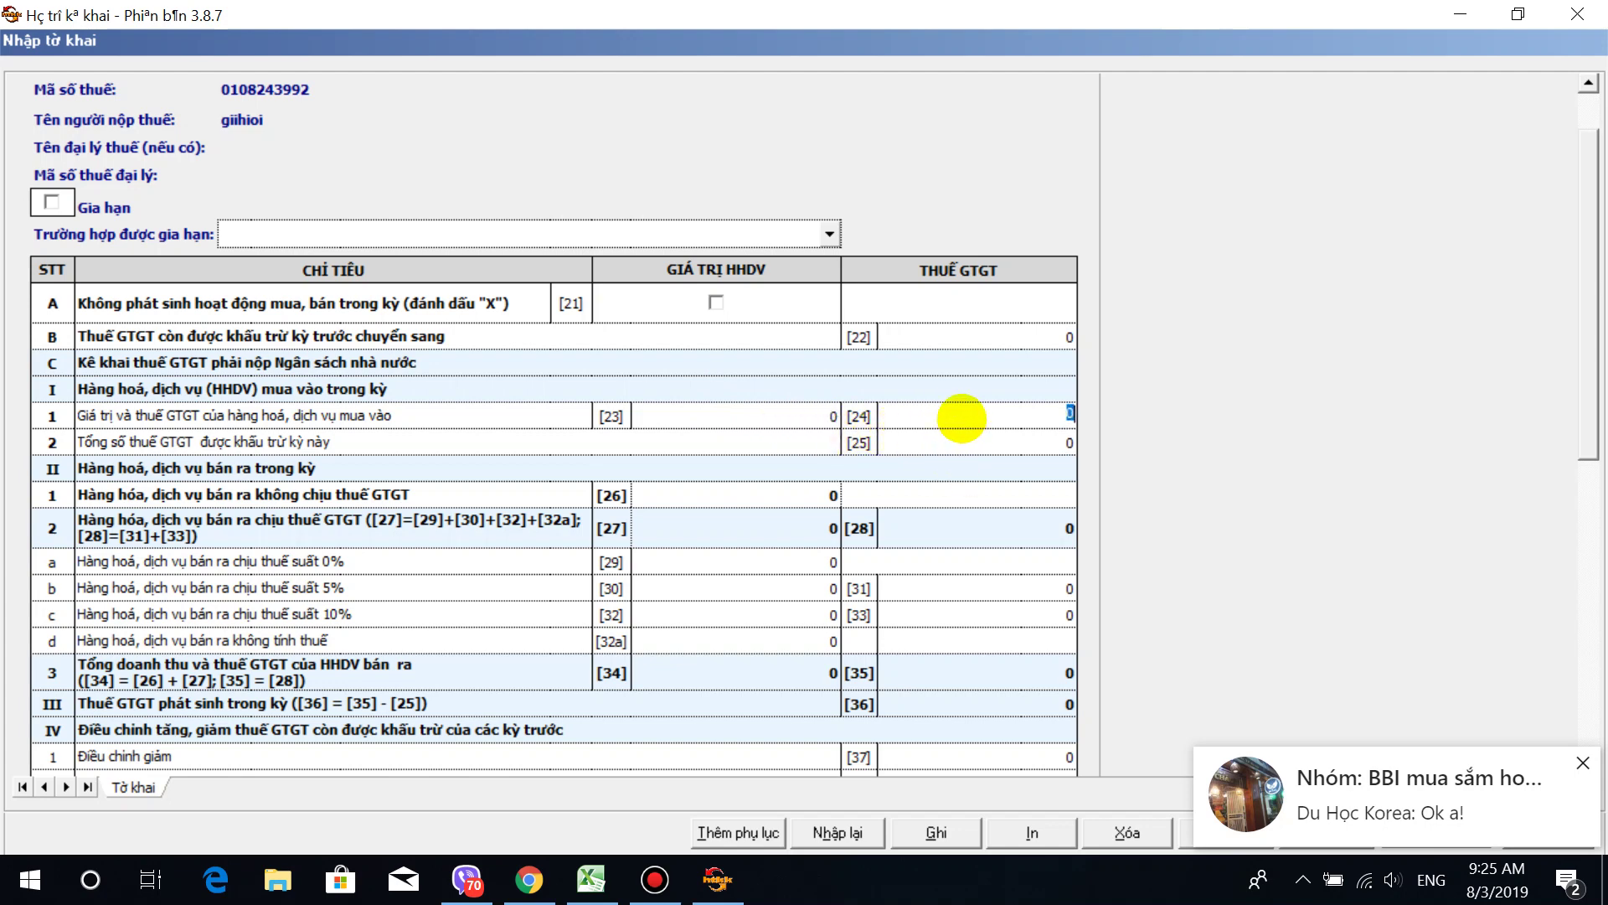
{"action": "left_click", "coordinate": [1582, 762]}
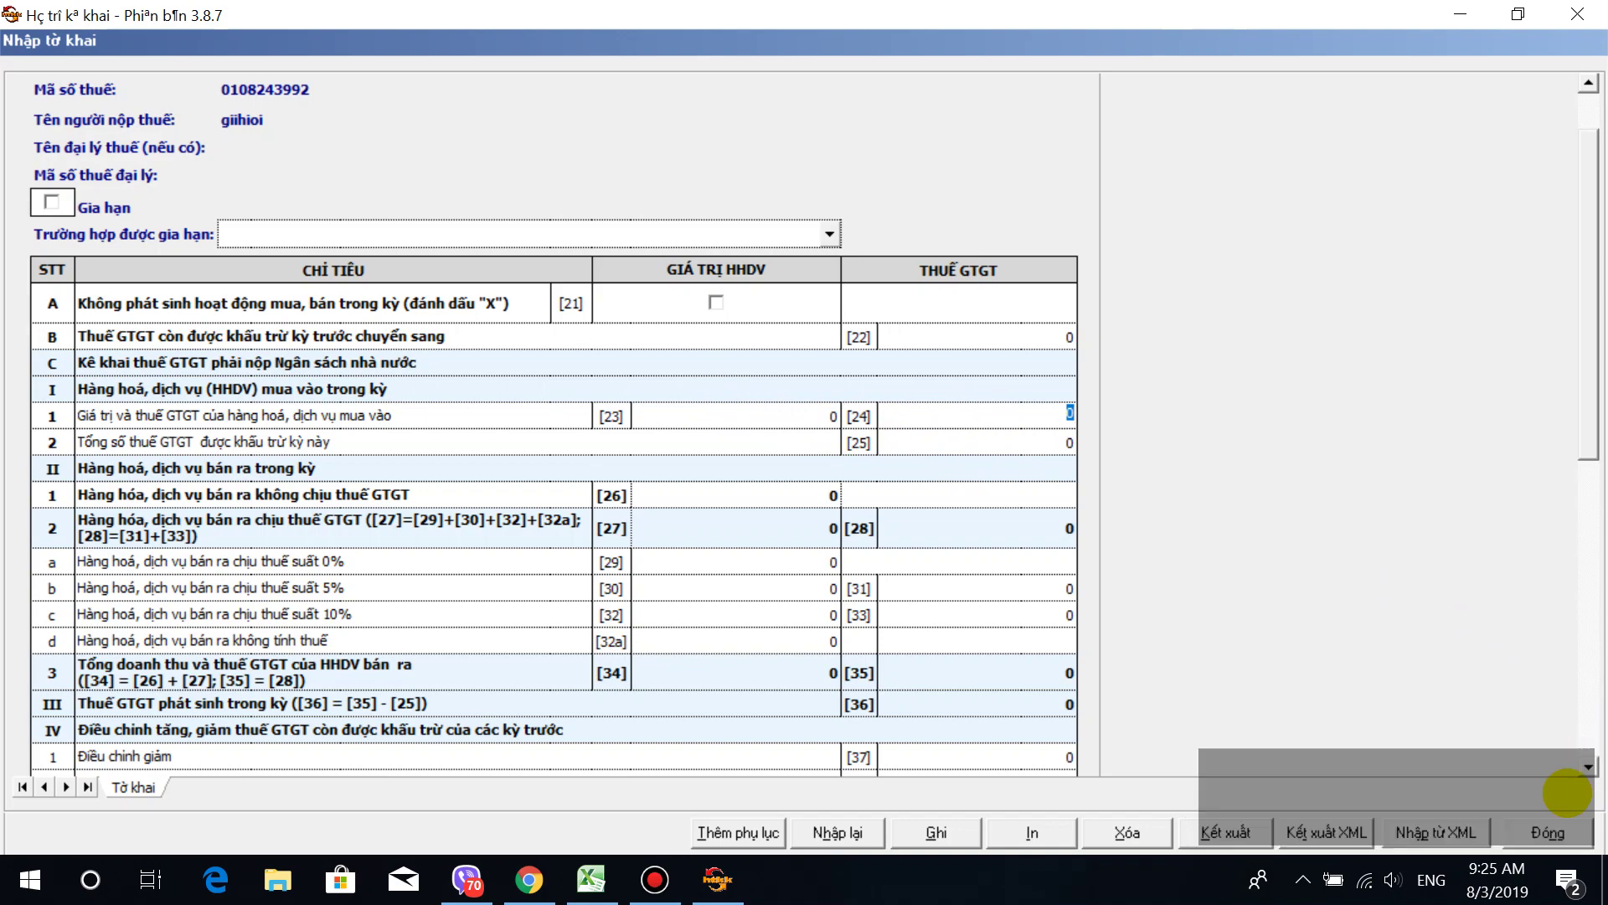
{"action": "left_click", "coordinate": [590, 880]}
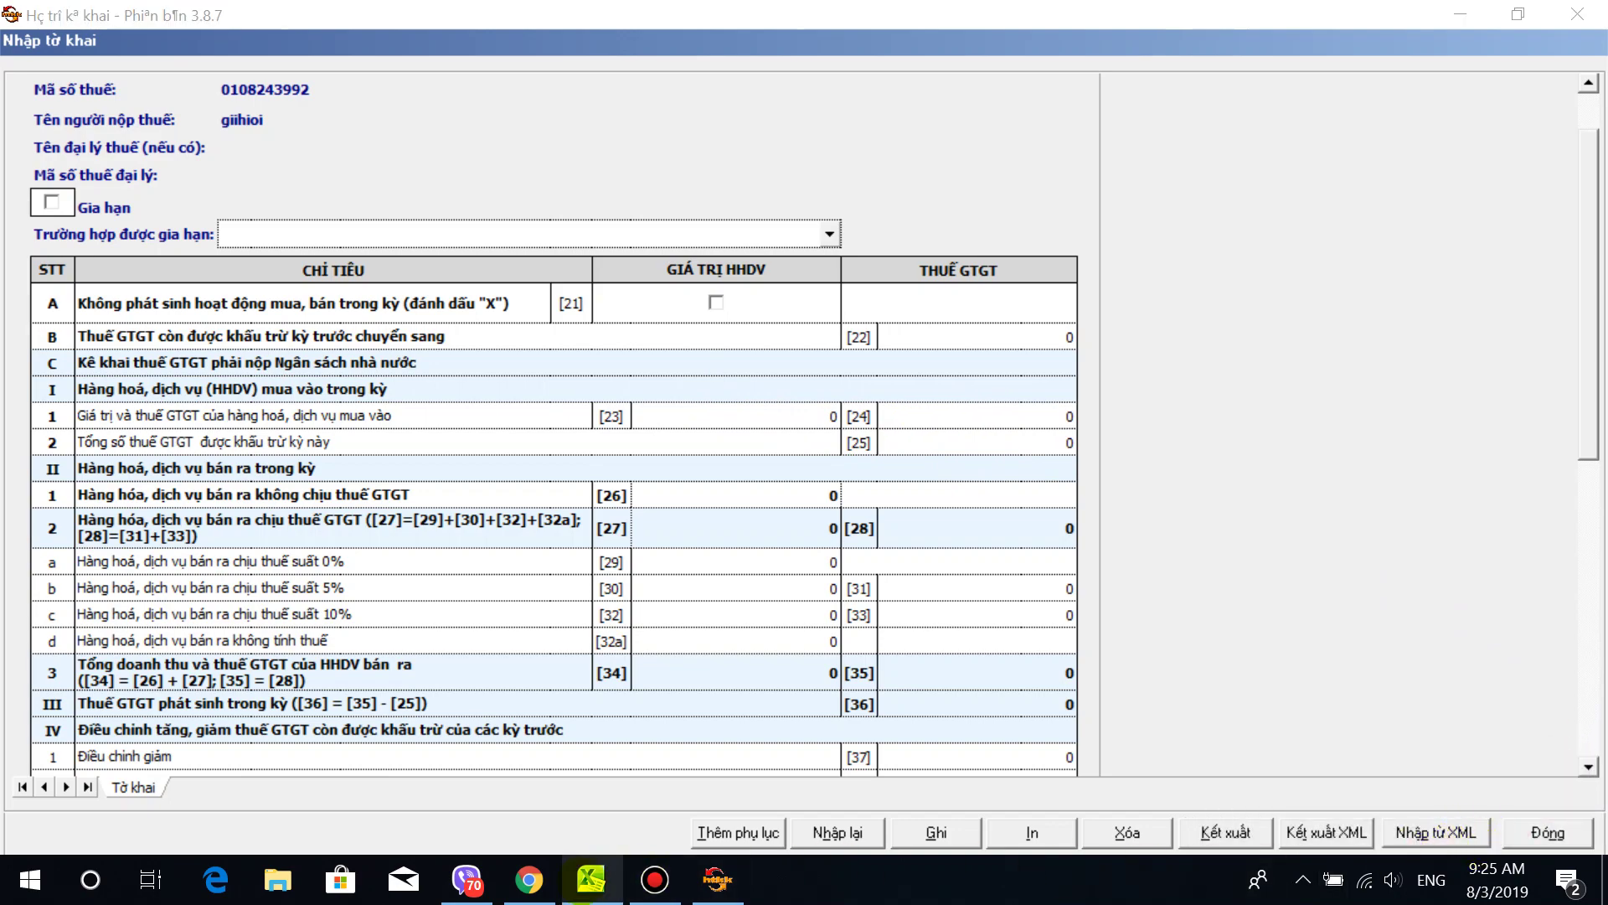
{"action": "left_click", "coordinate": [1280, 816]}
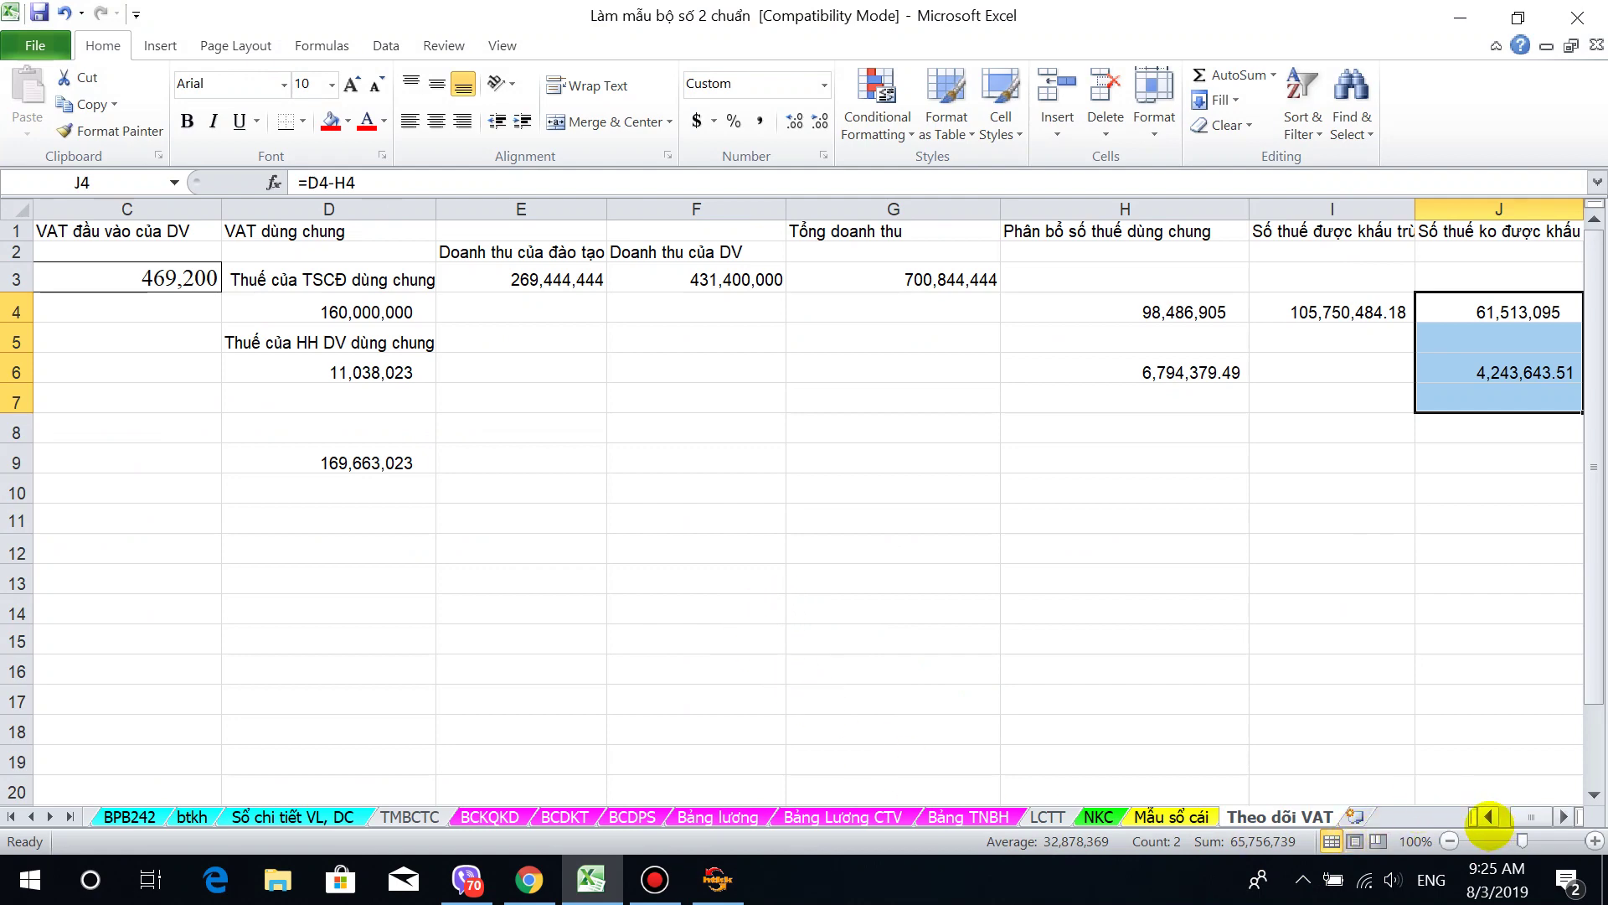
{"action": "left_click", "coordinate": [1488, 817]}
{"action": "left_click", "coordinate": [1488, 817]}
{"action": "scroll", "coordinate": [154, 671], "scroll_direction": "down", "scroll_amount": 5}
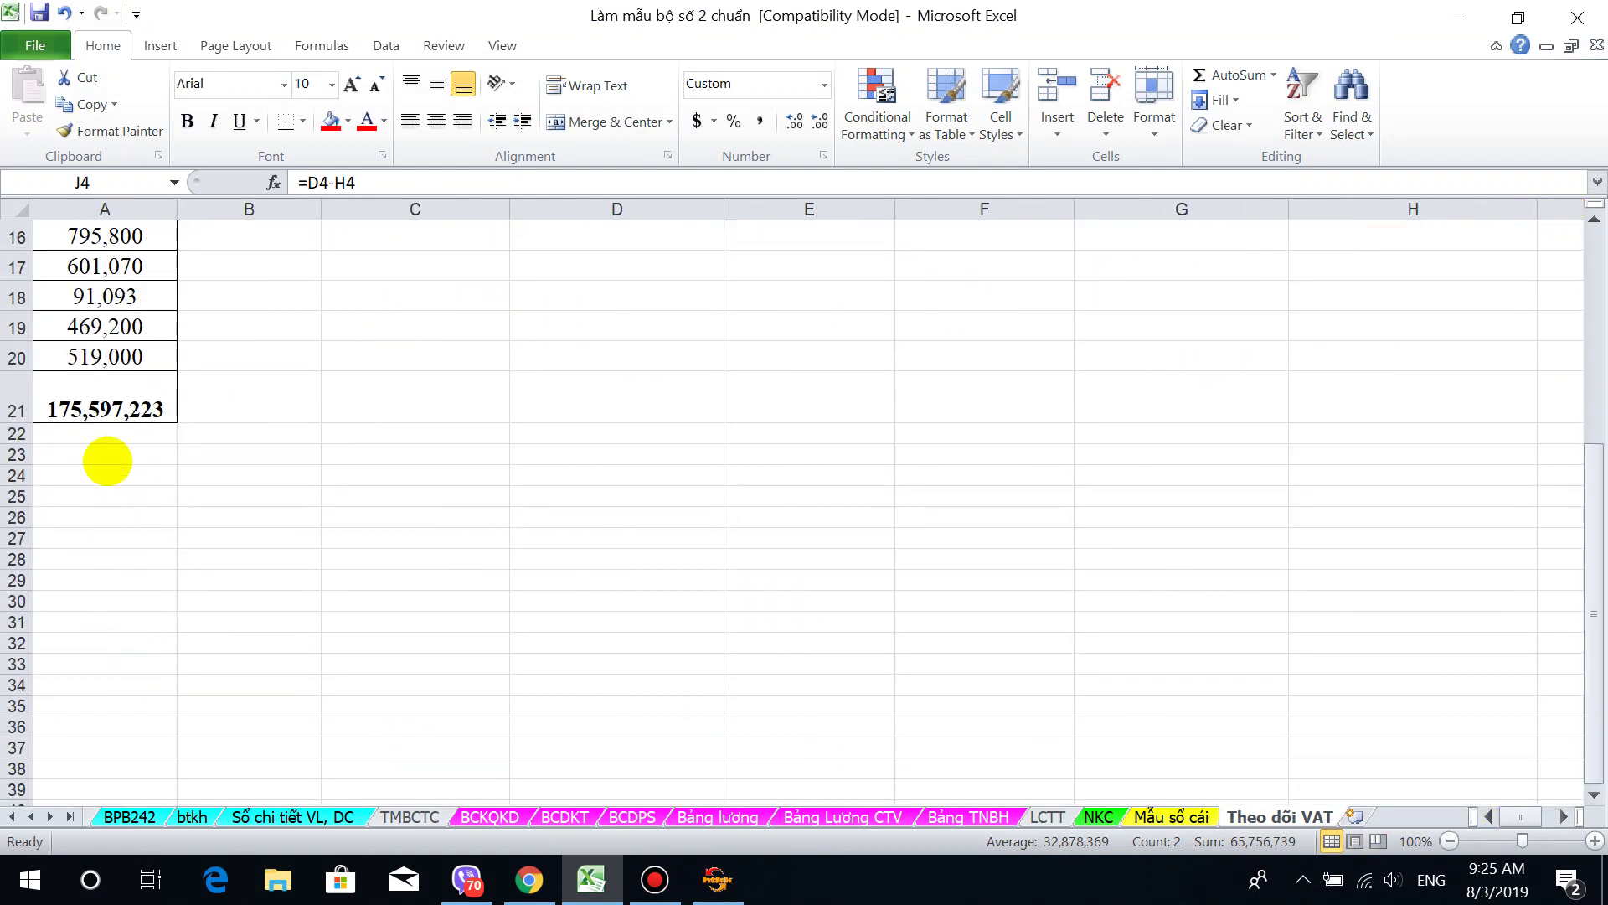
{"action": "left_click", "coordinate": [104, 402]}
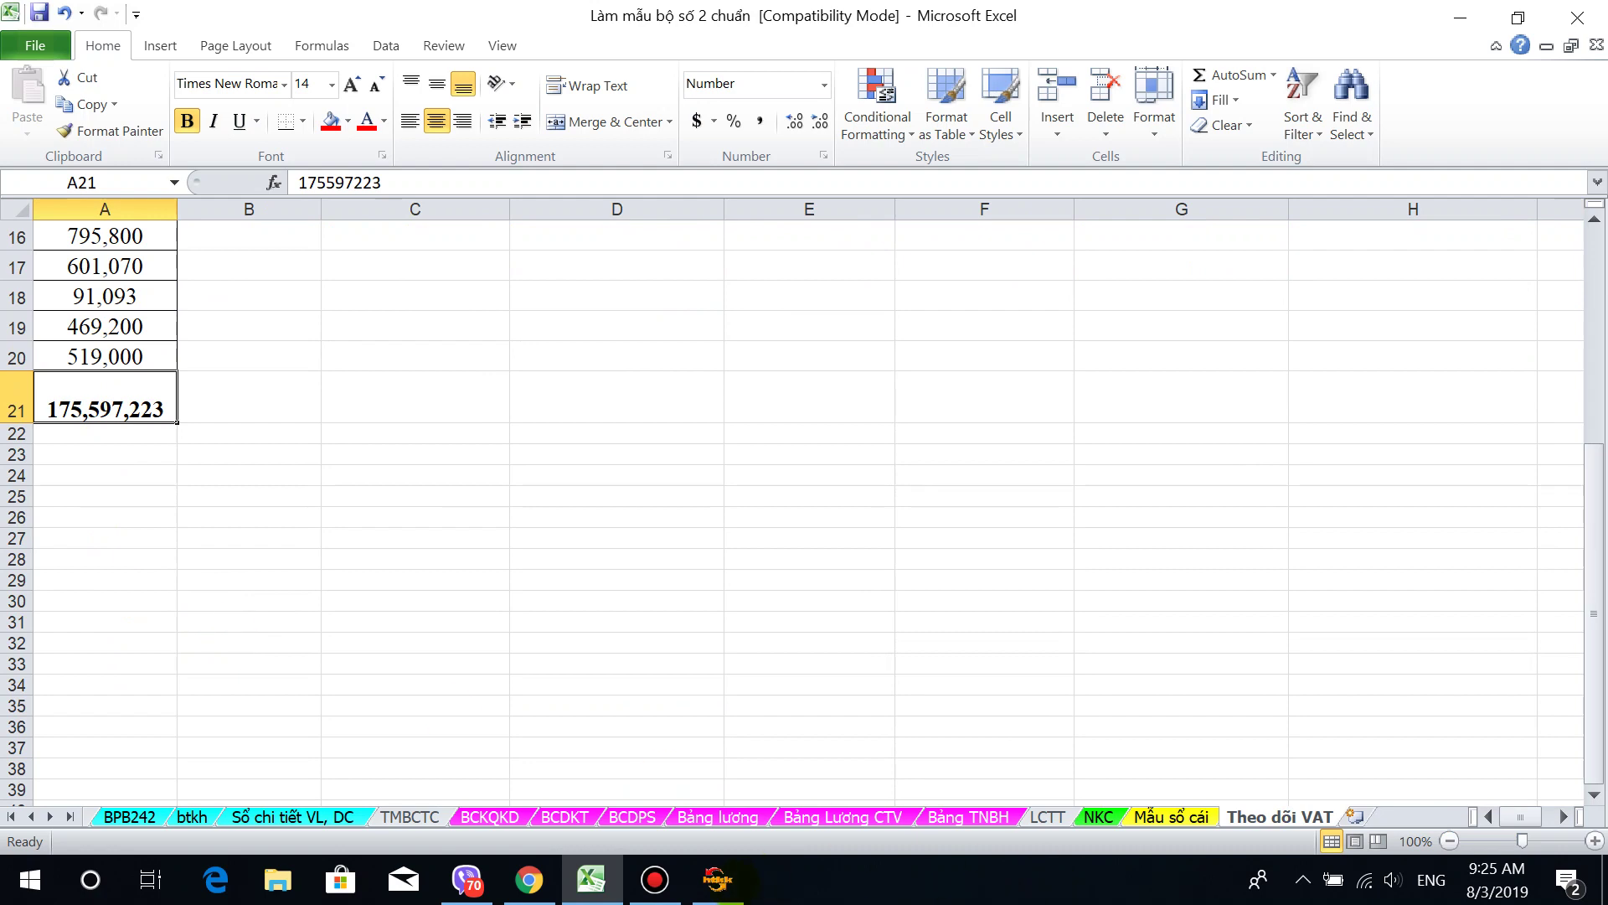
Step: Switch to HTKK and enter 175.597.323 as the VAT on purchased goods and services in indicator [24]
{"action": "mouse_move", "coordinate": [718, 880]}
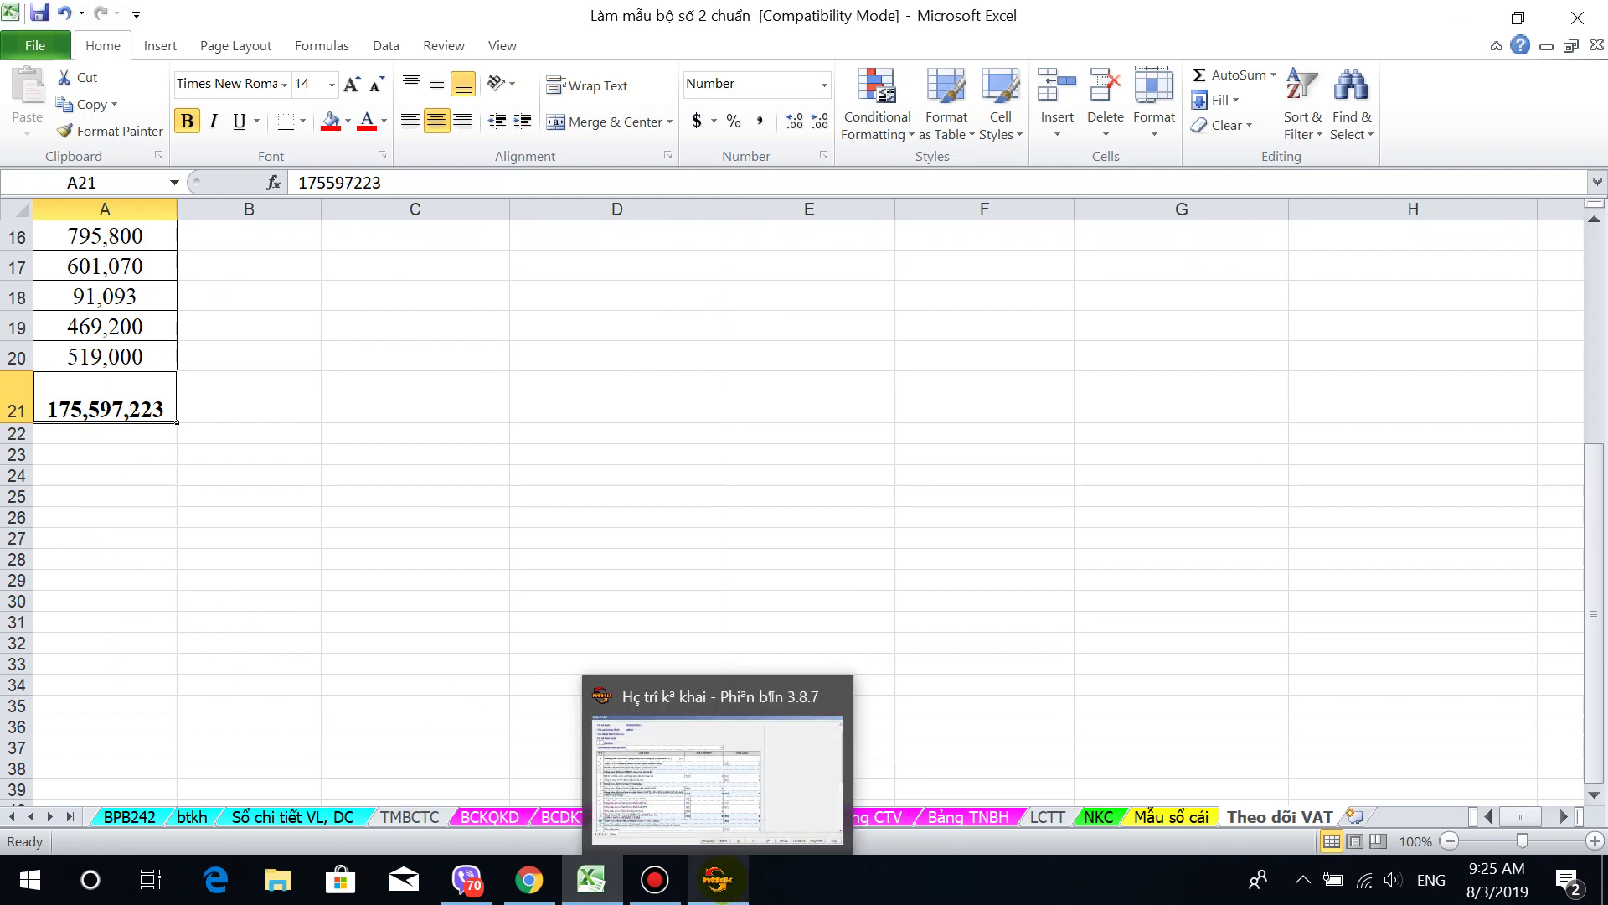
{"action": "left_click", "coordinate": [718, 879]}
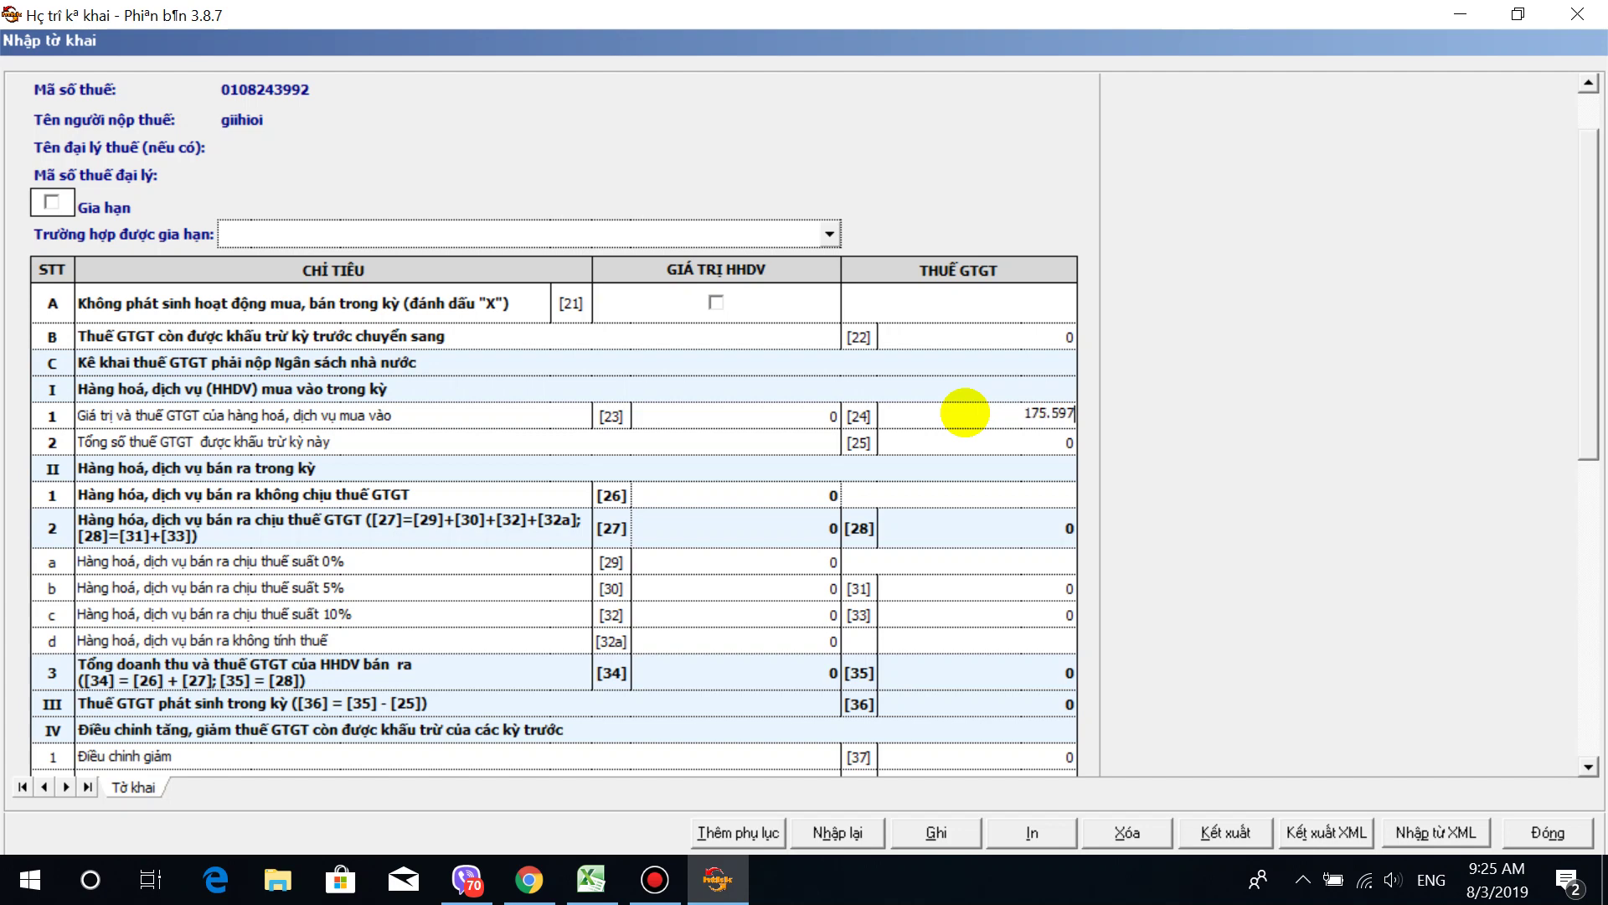
{"action": "type", "text": "323"}
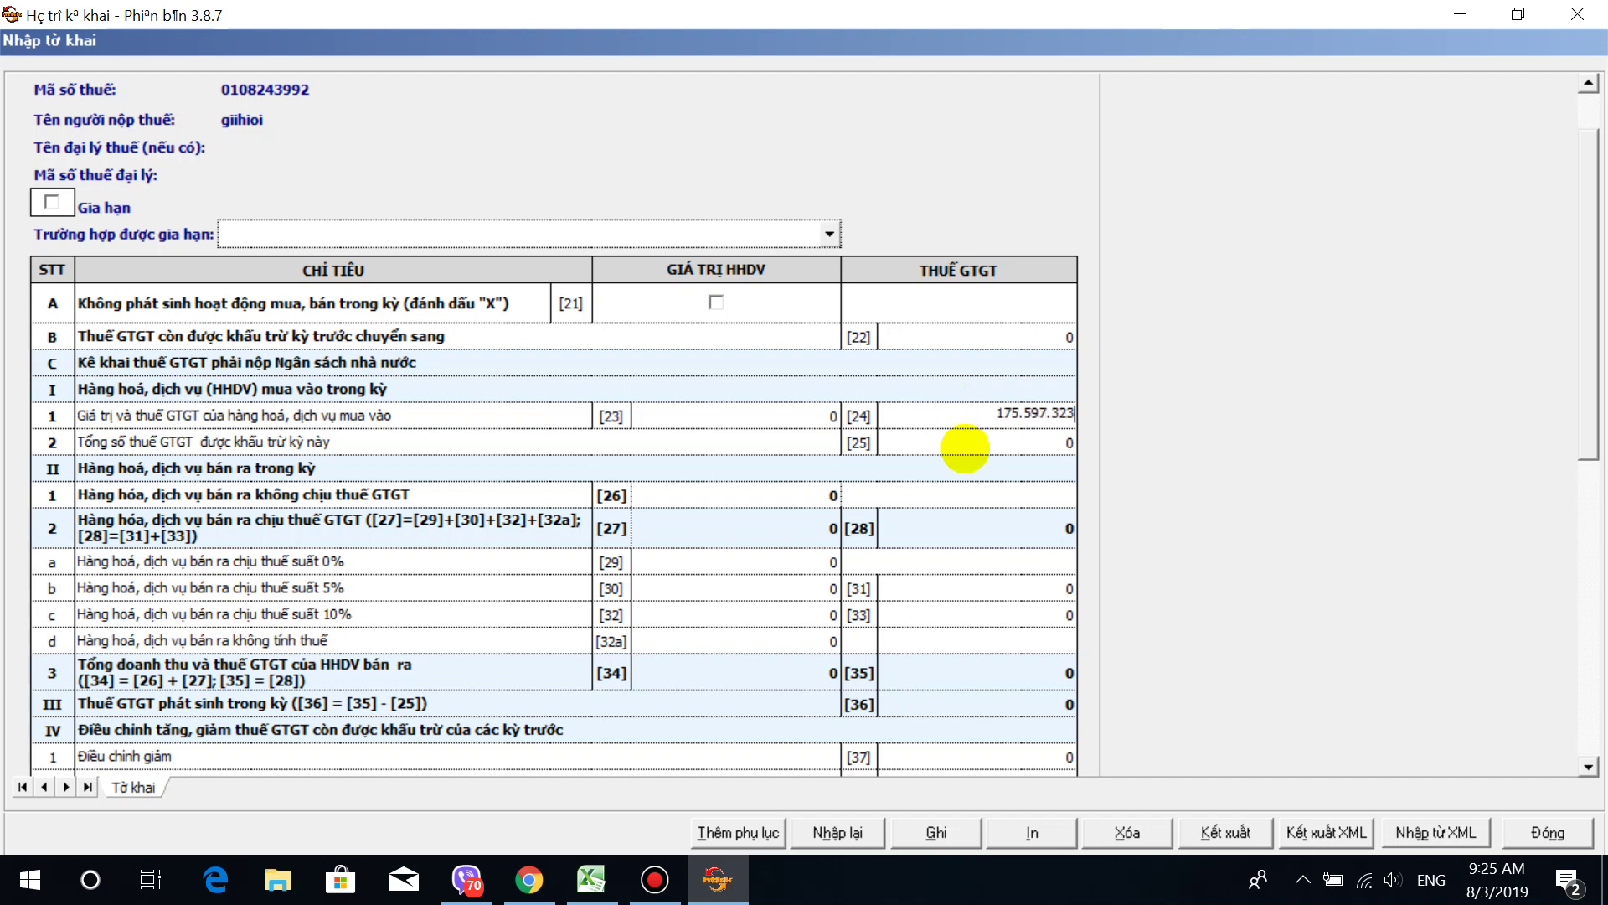
Step: Recheck the input VAT total in Excel cell A21 and correct indicator [24] in HTKK to 175.597.223
{"action": "left_click", "coordinate": [590, 880]}
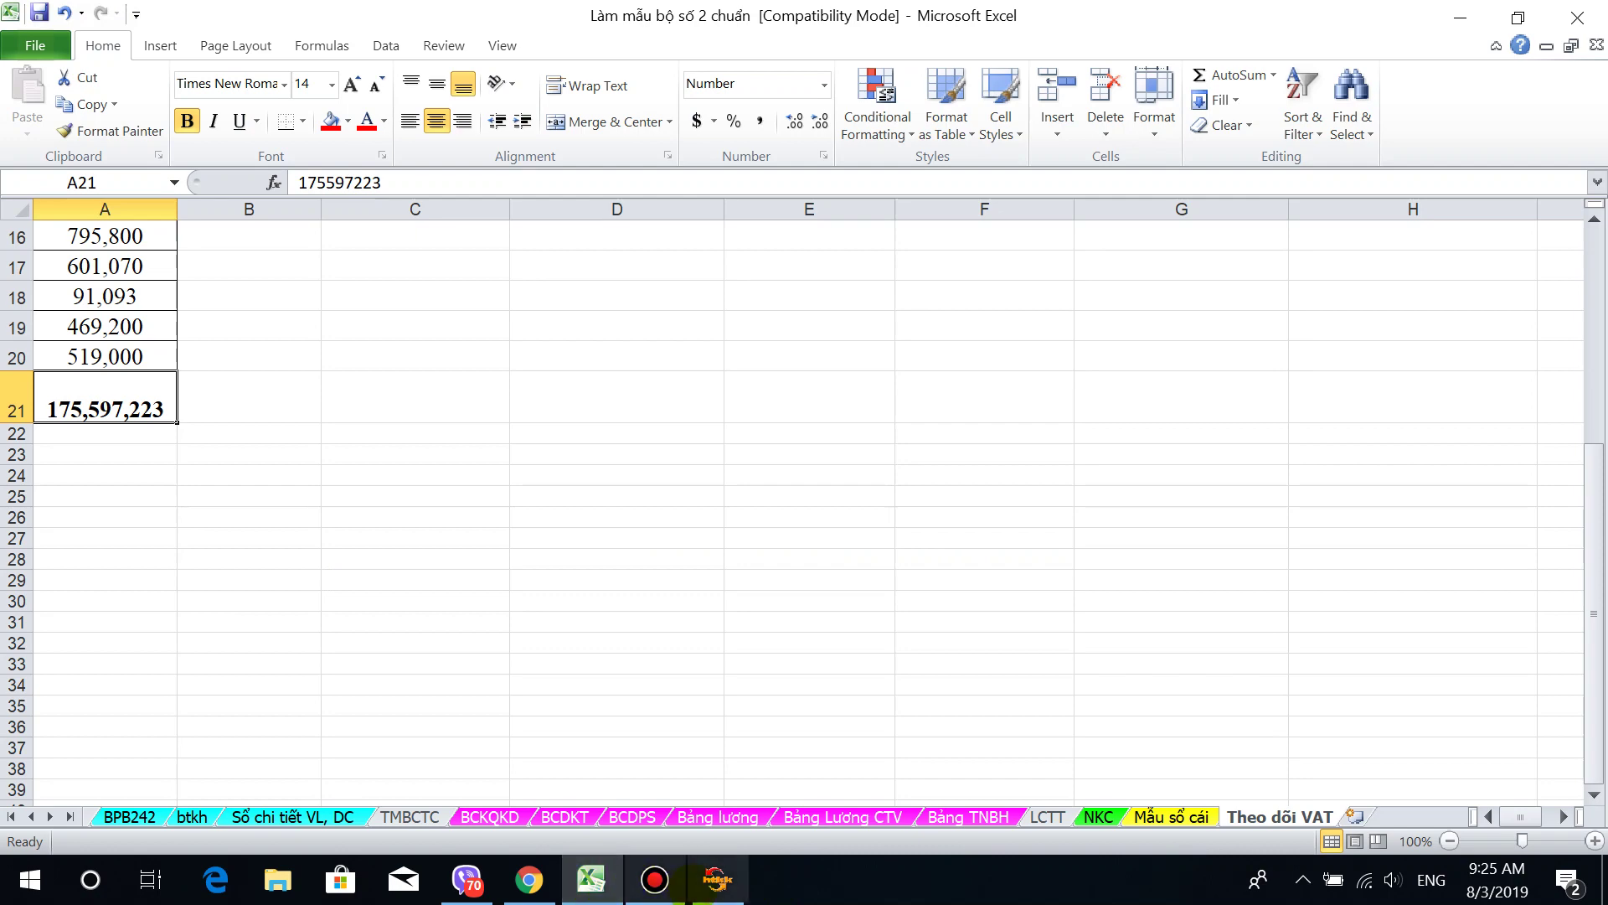
{"action": "key", "text": "ctrl+c"}
{"action": "left_click", "coordinate": [717, 880]}
{"action": "left_click", "coordinate": [1072, 413]}
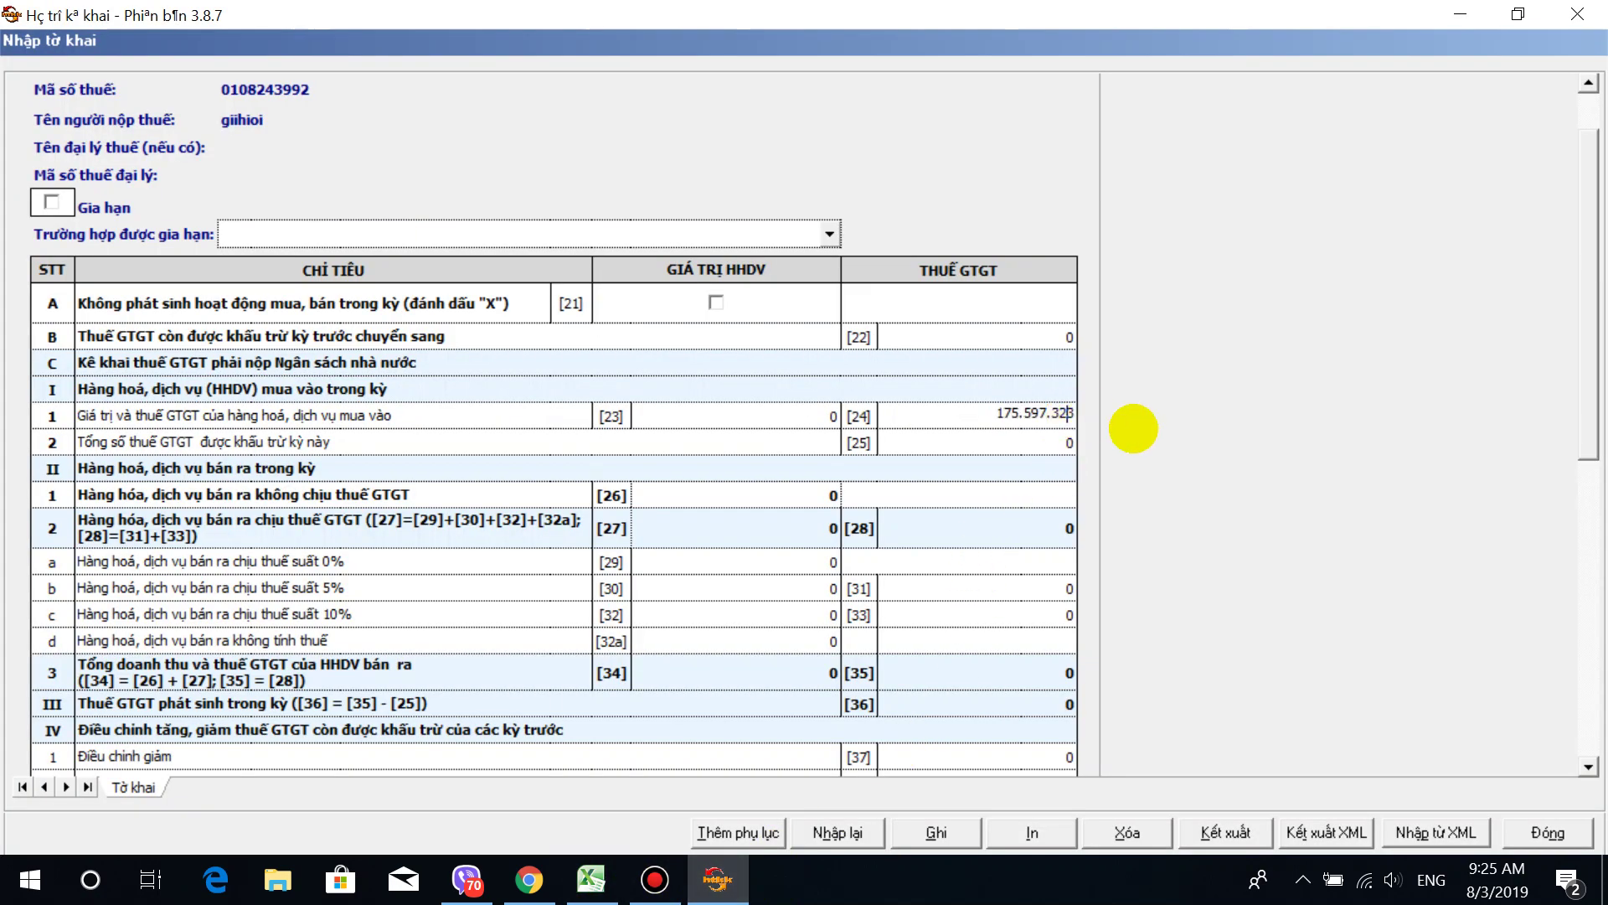
{"action": "key", "text": "BackSpace"}
{"action": "key", "text": "BackSpace"}
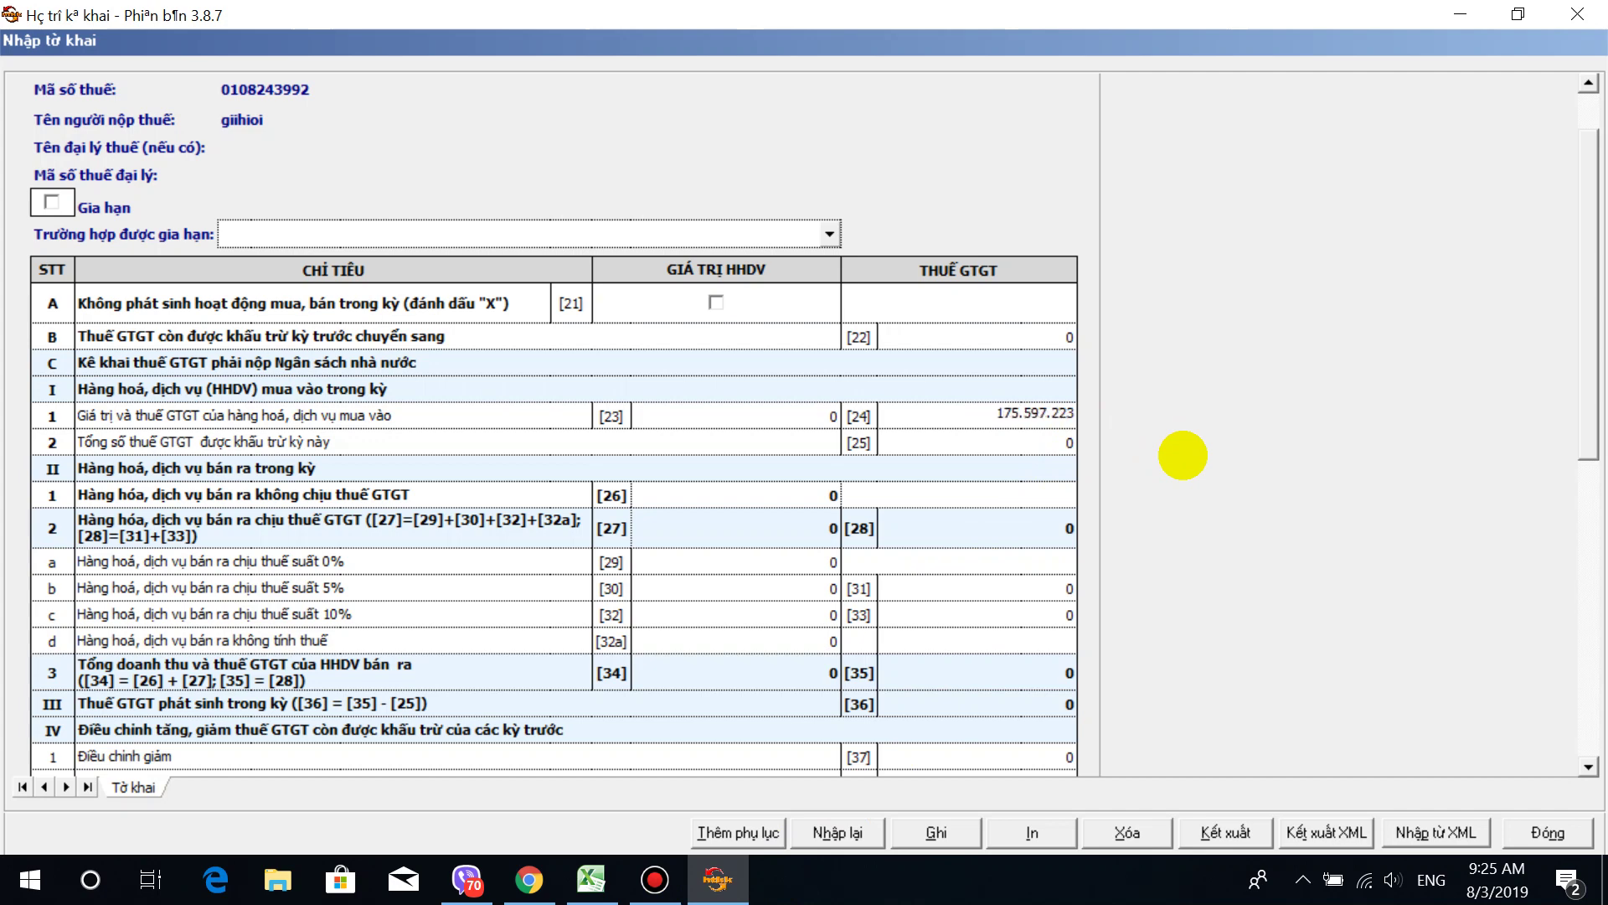
Step: Select indicator [25], switch to Excel and examine how the deductible VAT in I4 is built from C3, H4 and H6
{"action": "left_click", "coordinate": [974, 446]}
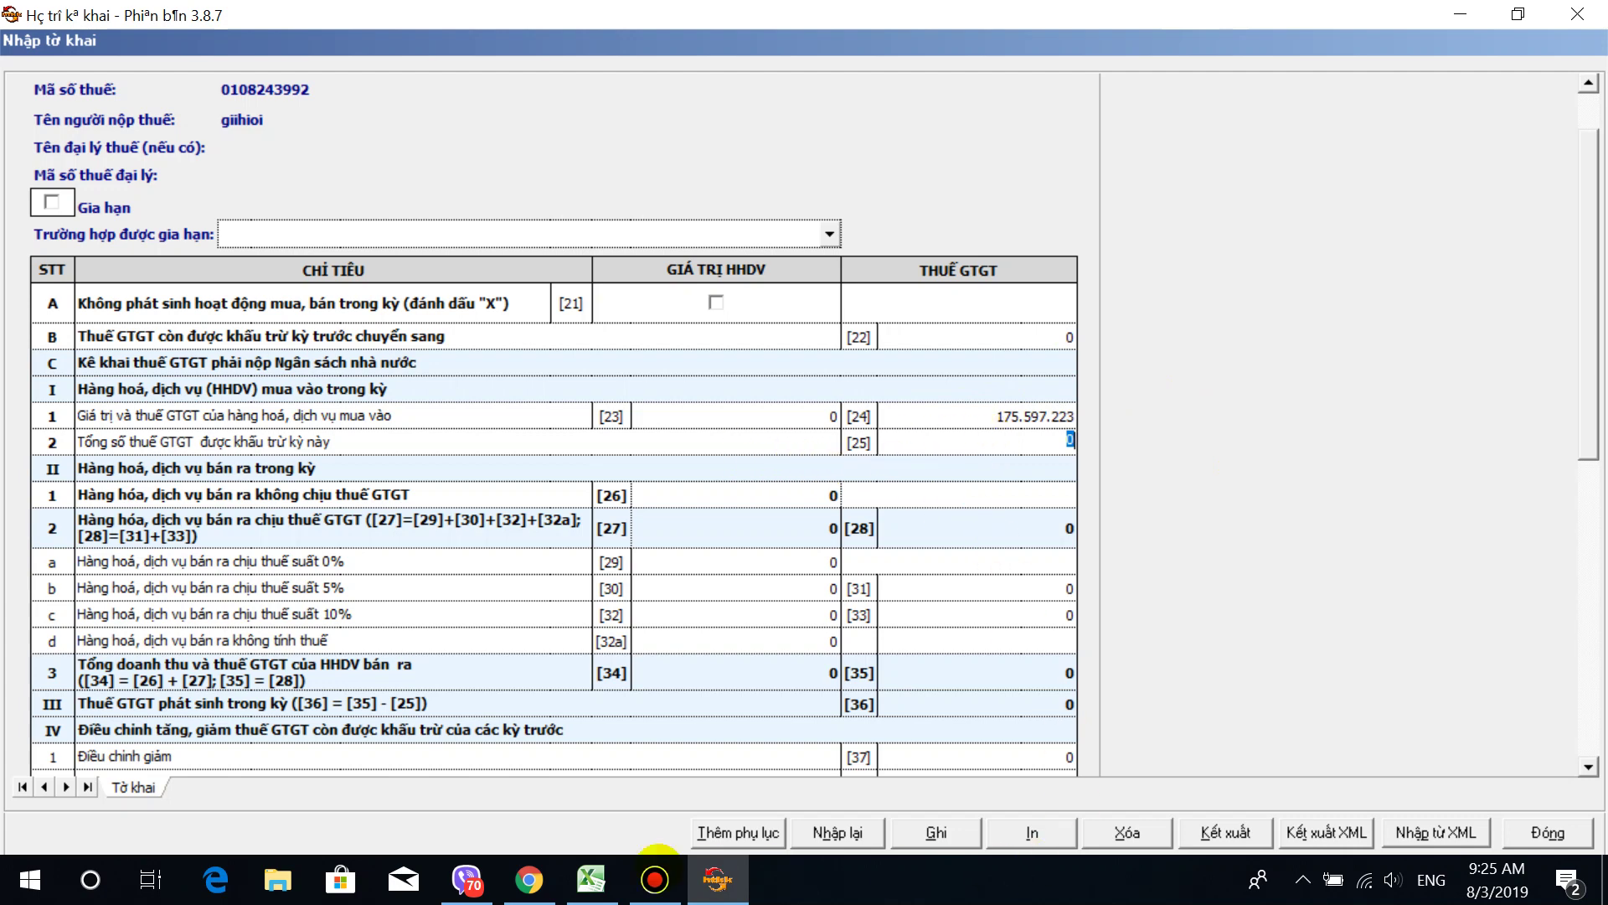
{"action": "left_click", "coordinate": [590, 880]}
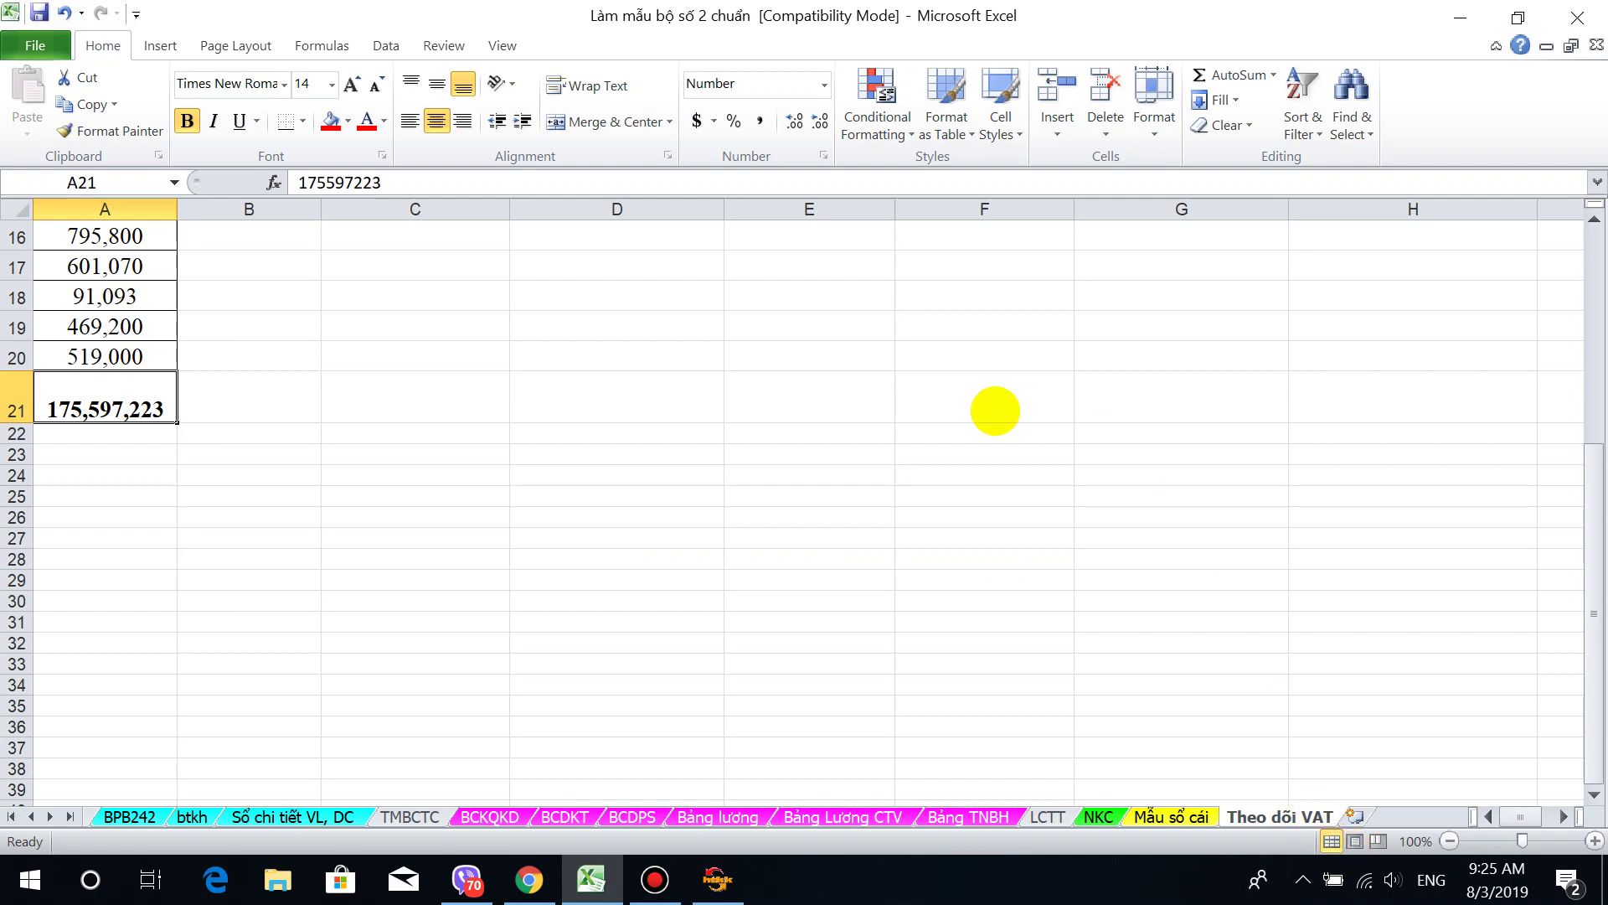
{"action": "scroll", "coordinate": [1001, 419], "scroll_direction": "up", "scroll_amount": 5}
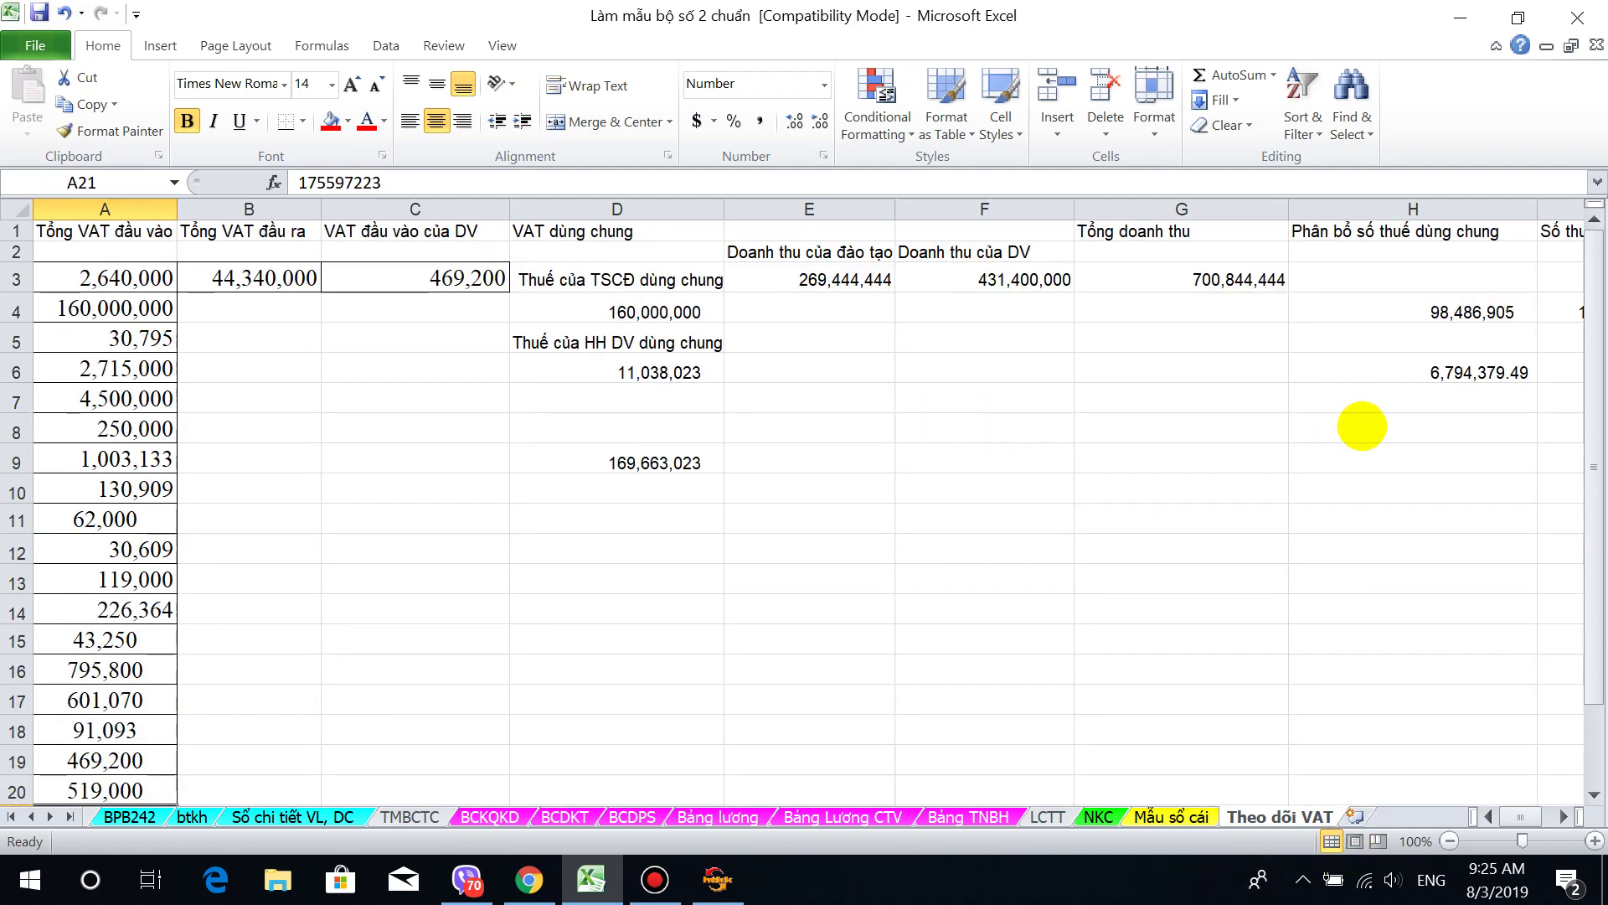
{"action": "left_click", "coordinate": [1563, 817]}
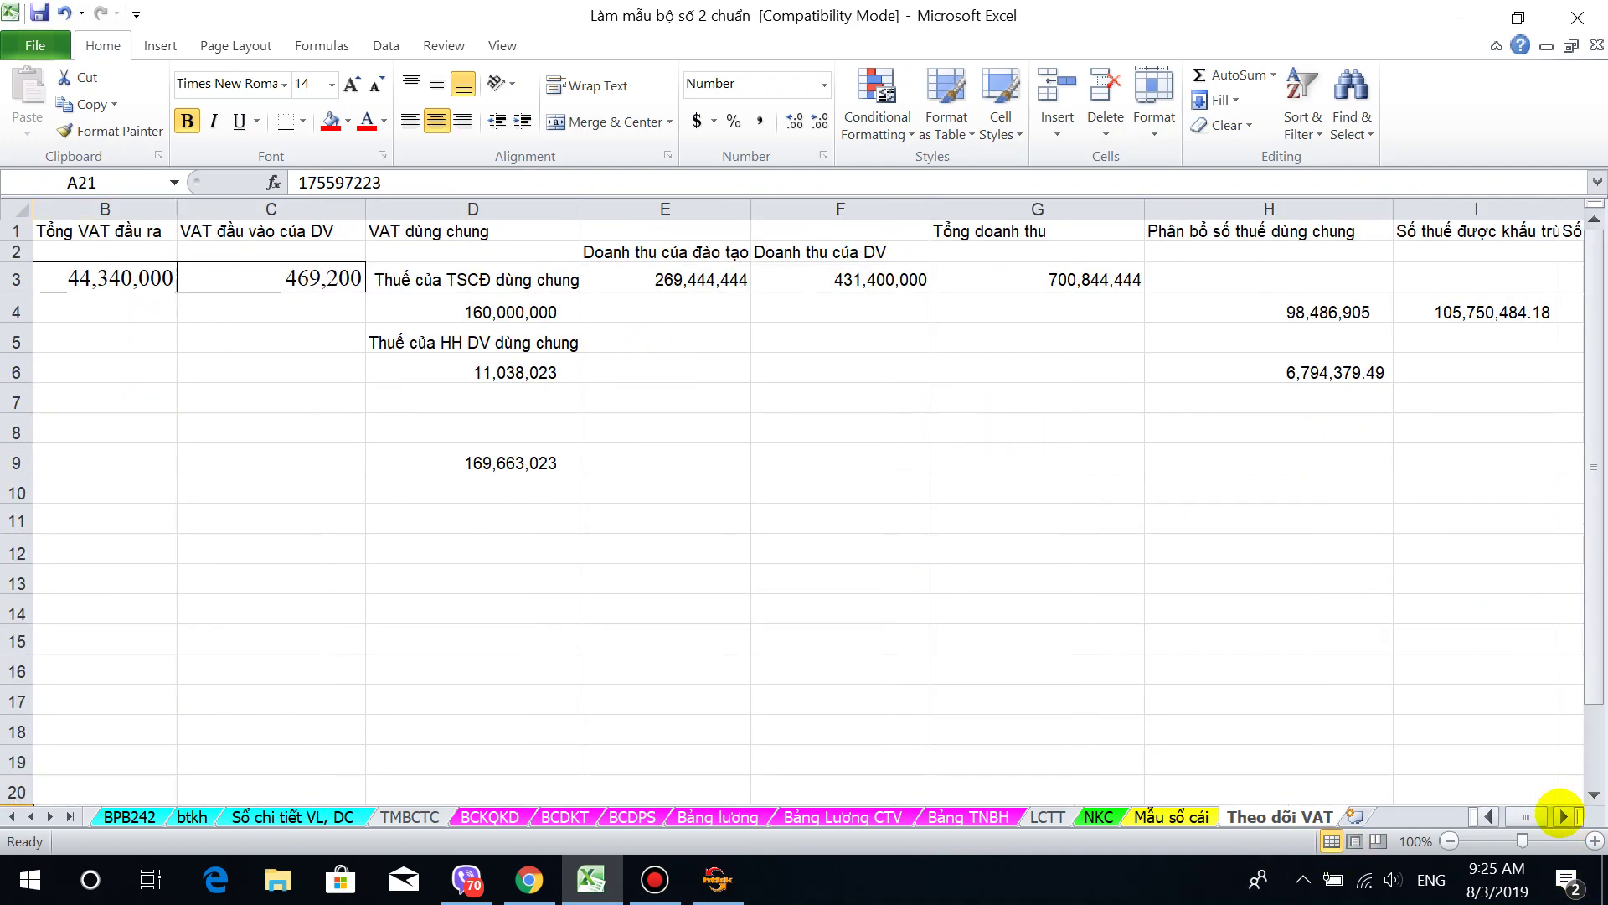
{"action": "left_click", "coordinate": [1563, 816]}
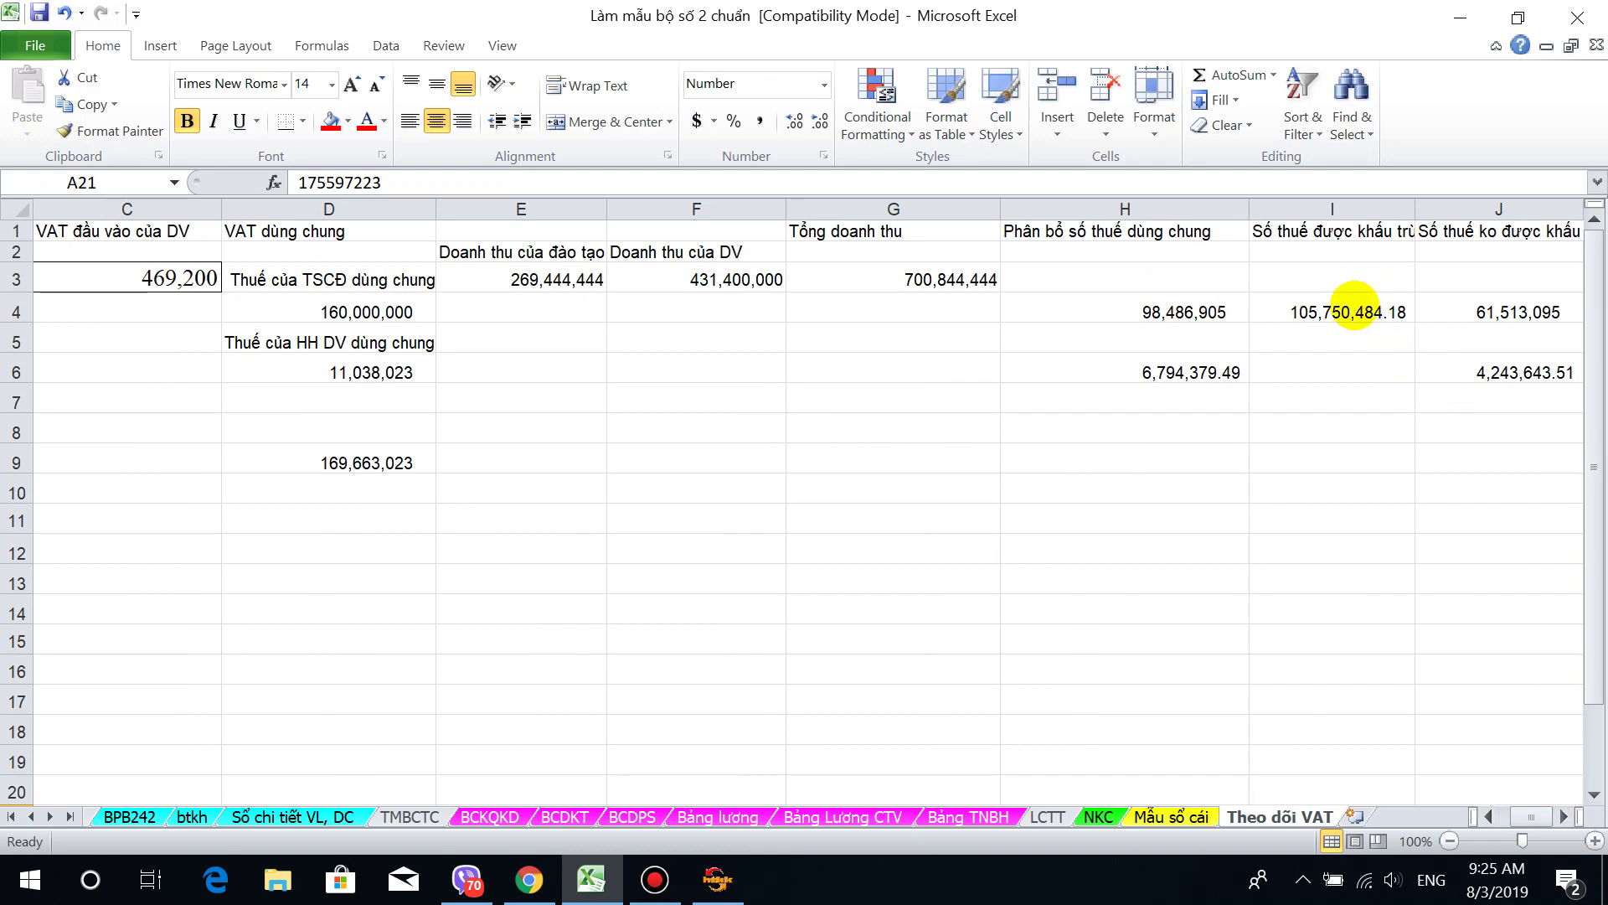
{"action": "left_click", "coordinate": [1352, 310]}
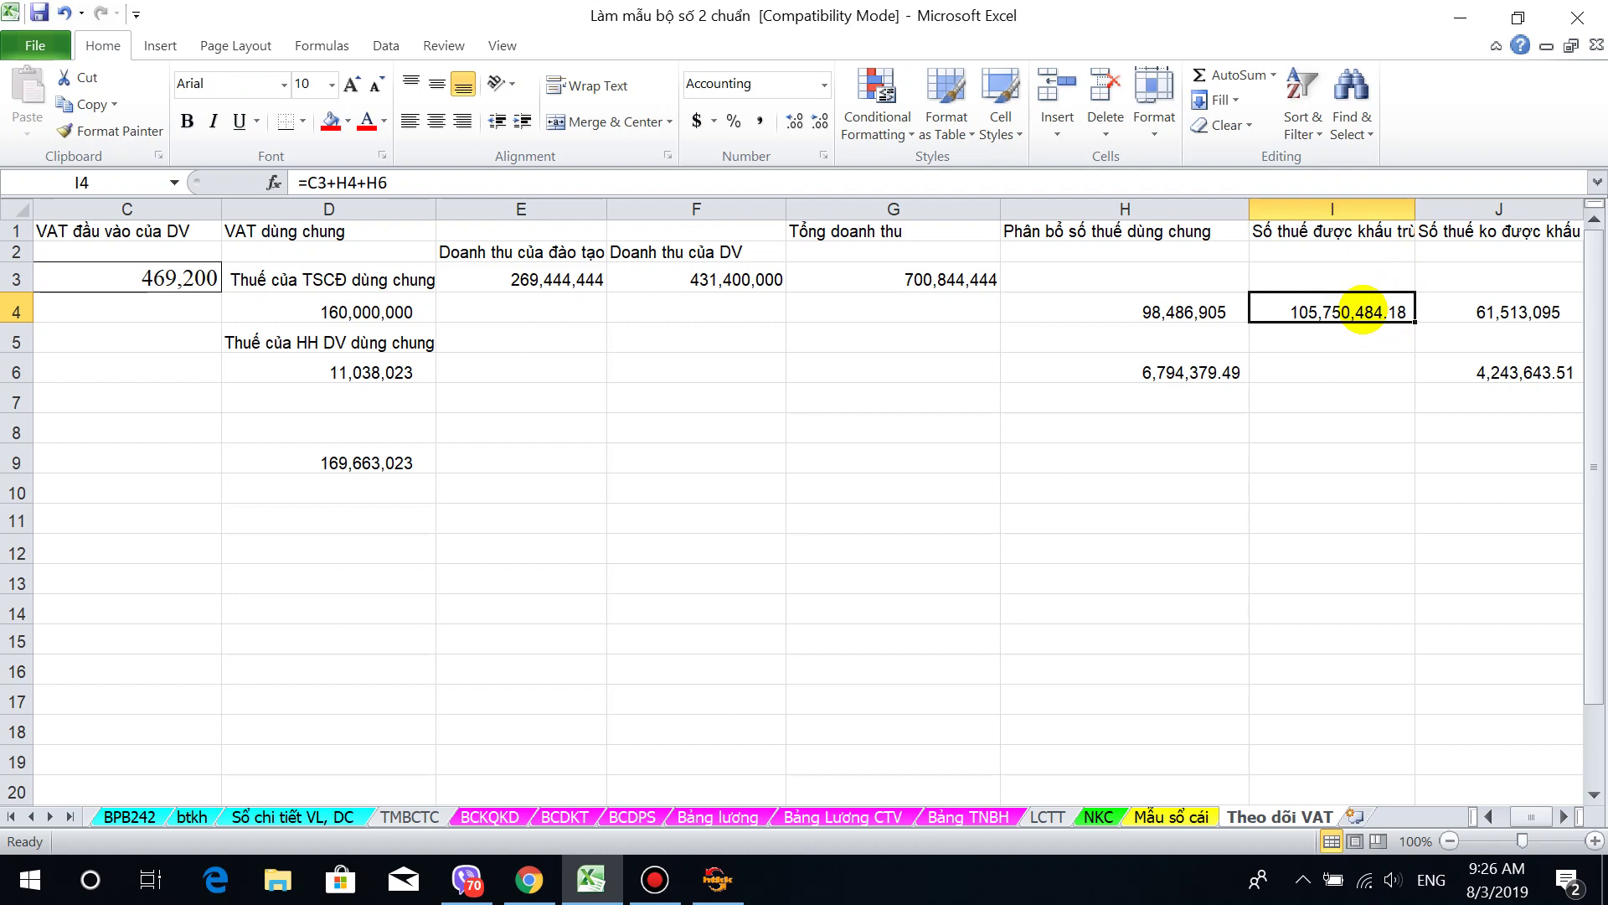
{"action": "left_click", "coordinate": [1358, 390]}
{"action": "left_click", "coordinate": [1357, 318]}
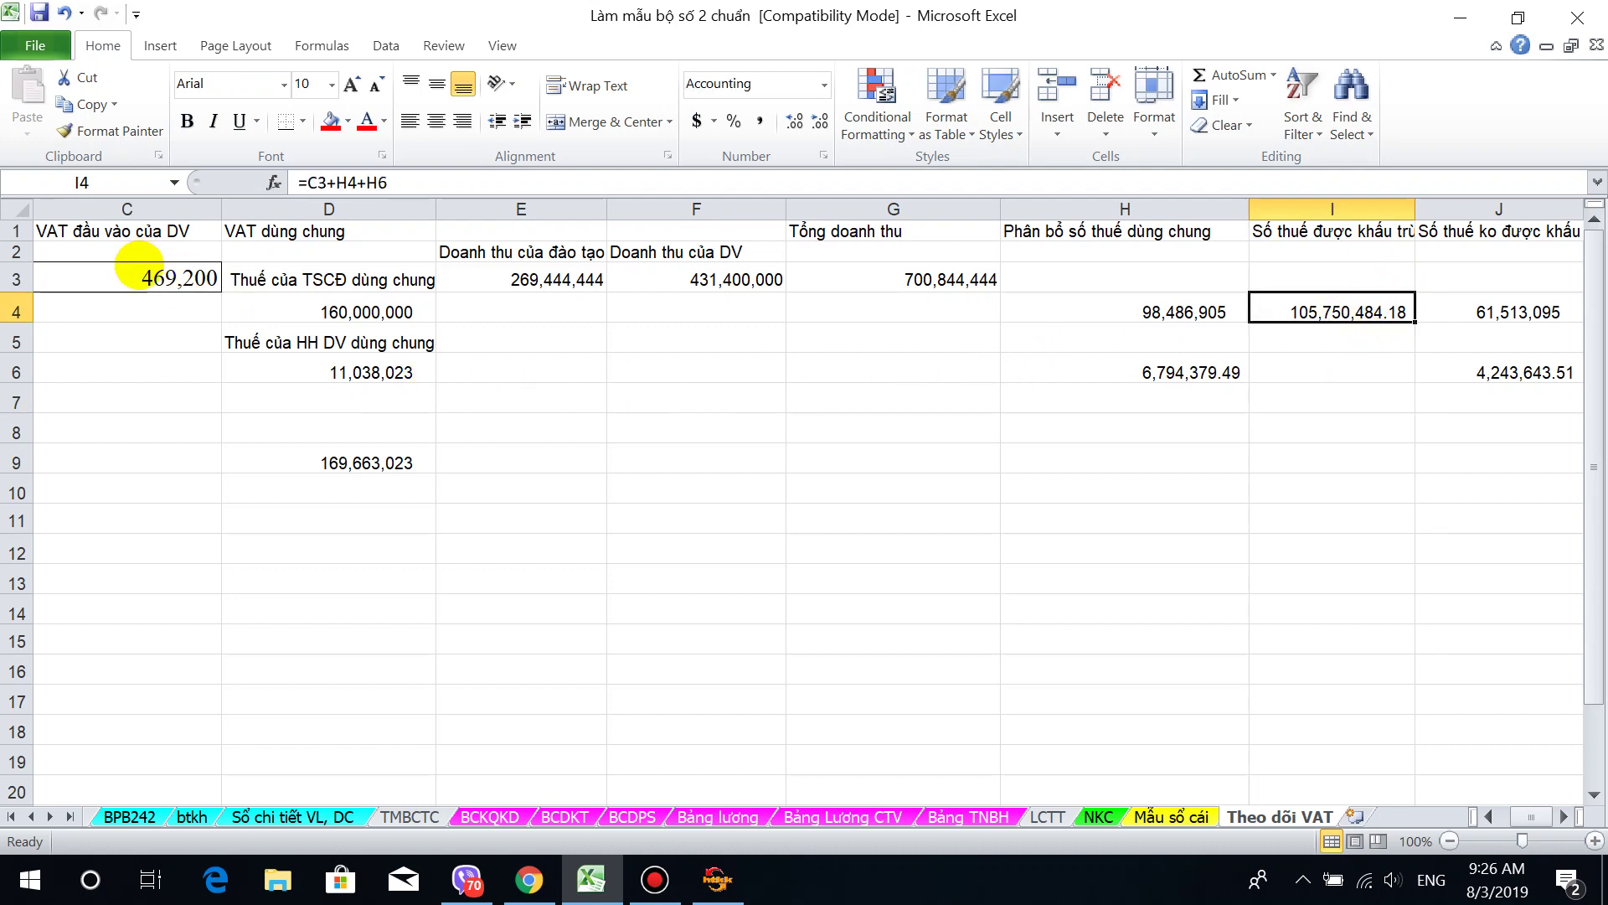
{"action": "left_click", "coordinate": [147, 281]}
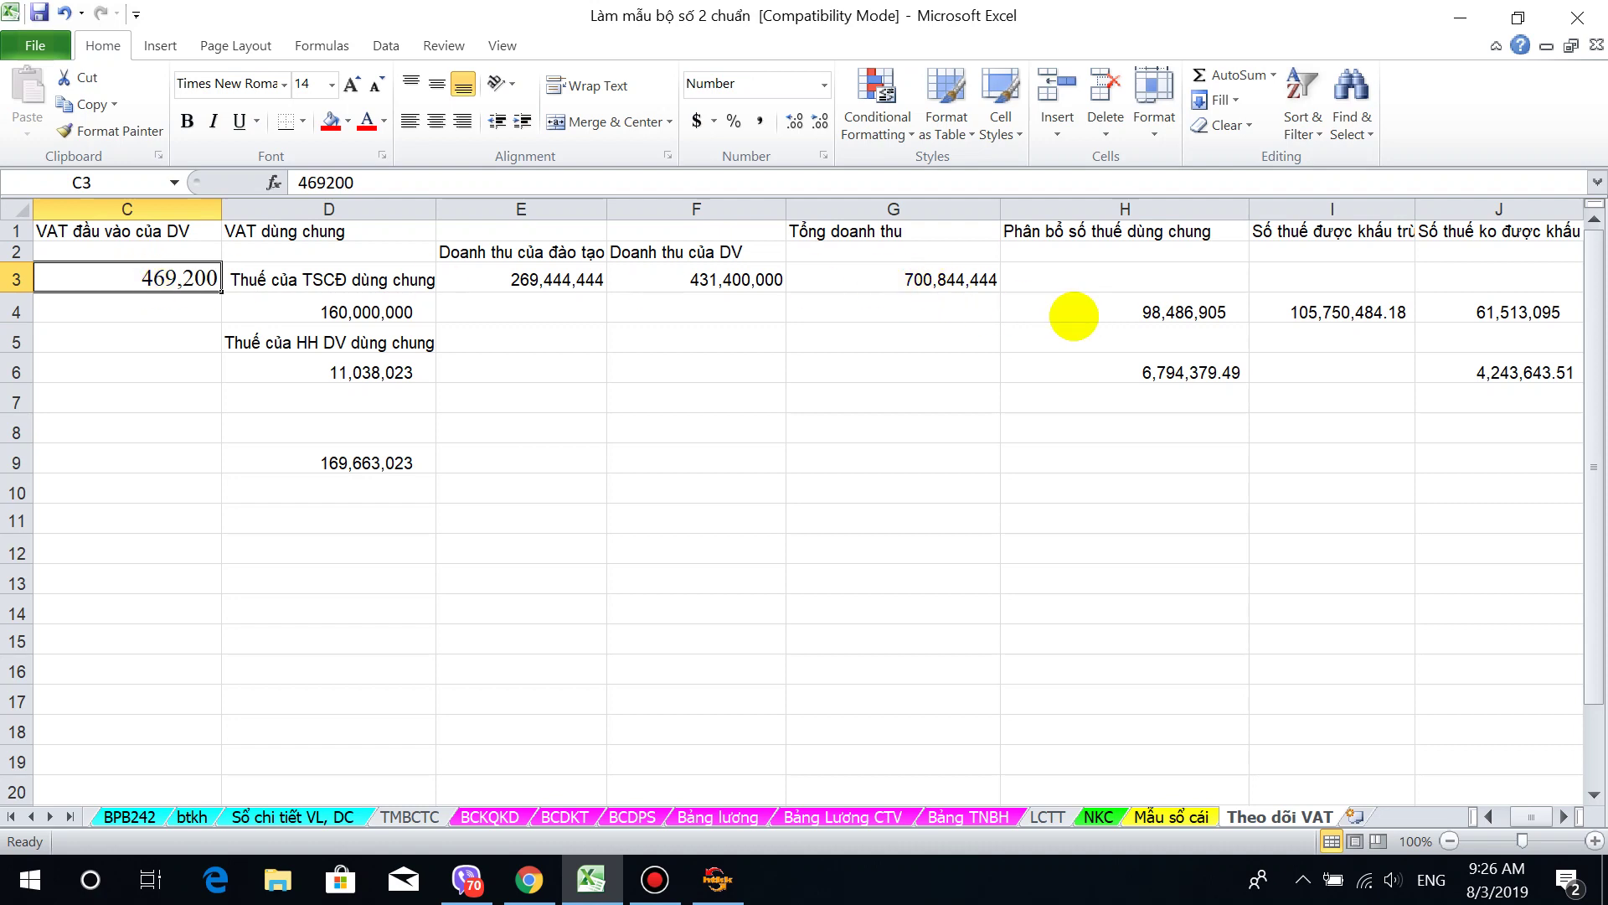
{"action": "left_click", "coordinate": [1107, 311]}
{"action": "left_click", "coordinate": [1131, 373]}
{"action": "left_click", "coordinate": [1330, 319]}
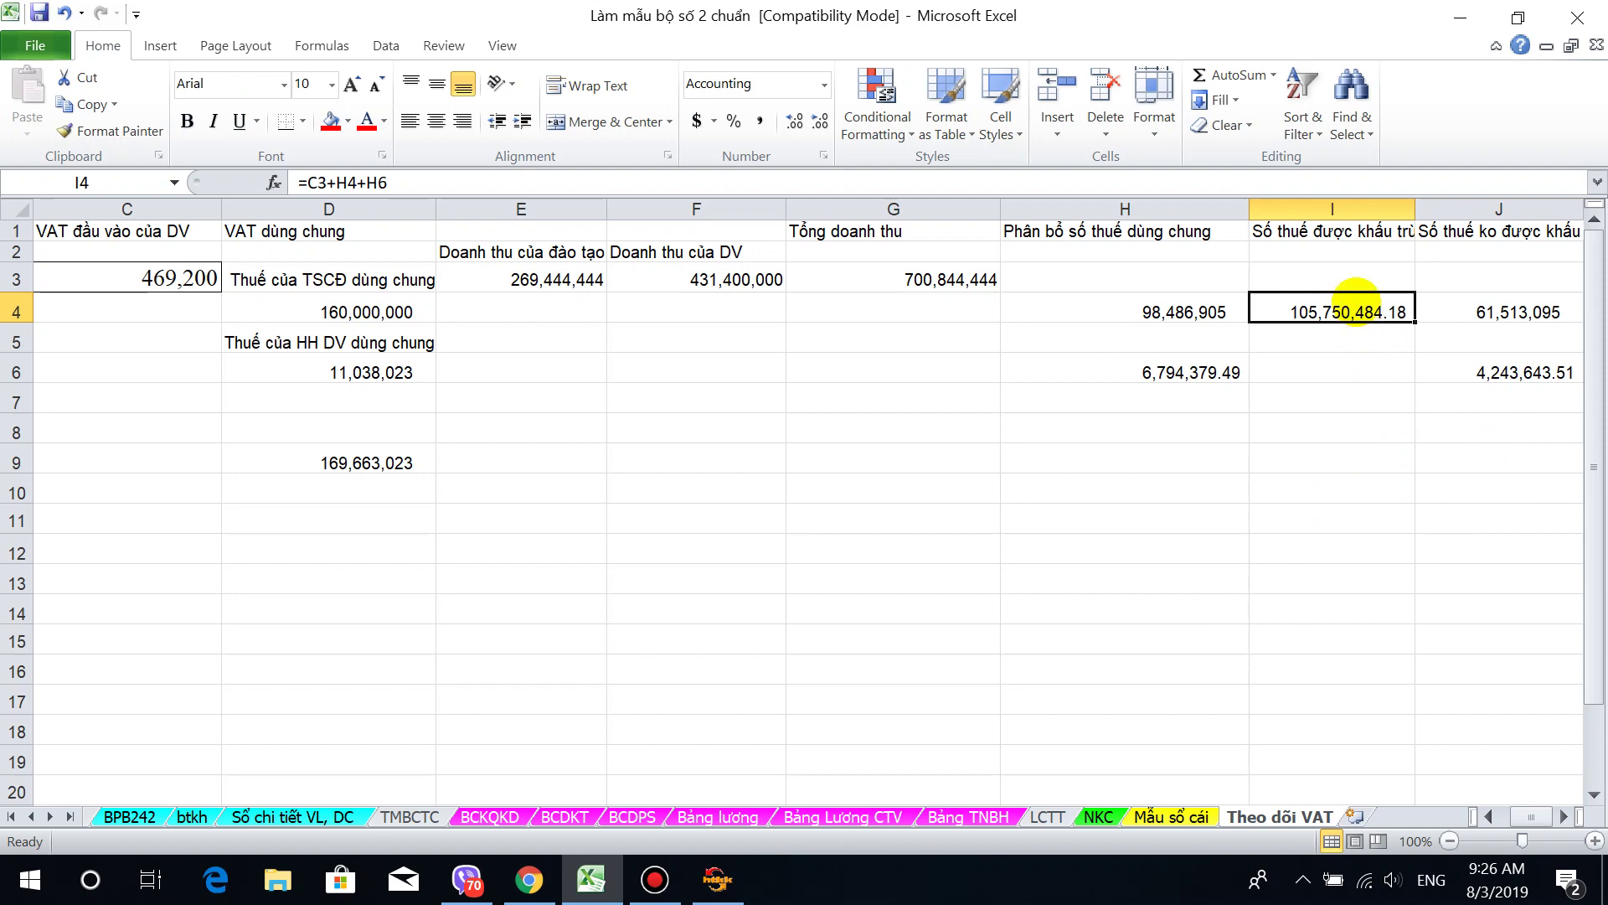
Step: Copy the deductible VAT in Excel cell I4, switch to HTKK and enter 105.705.484 in indicator [25]
{"action": "right_click", "coordinate": [1354, 304]}
{"action": "left_click", "coordinate": [1365, 344]}
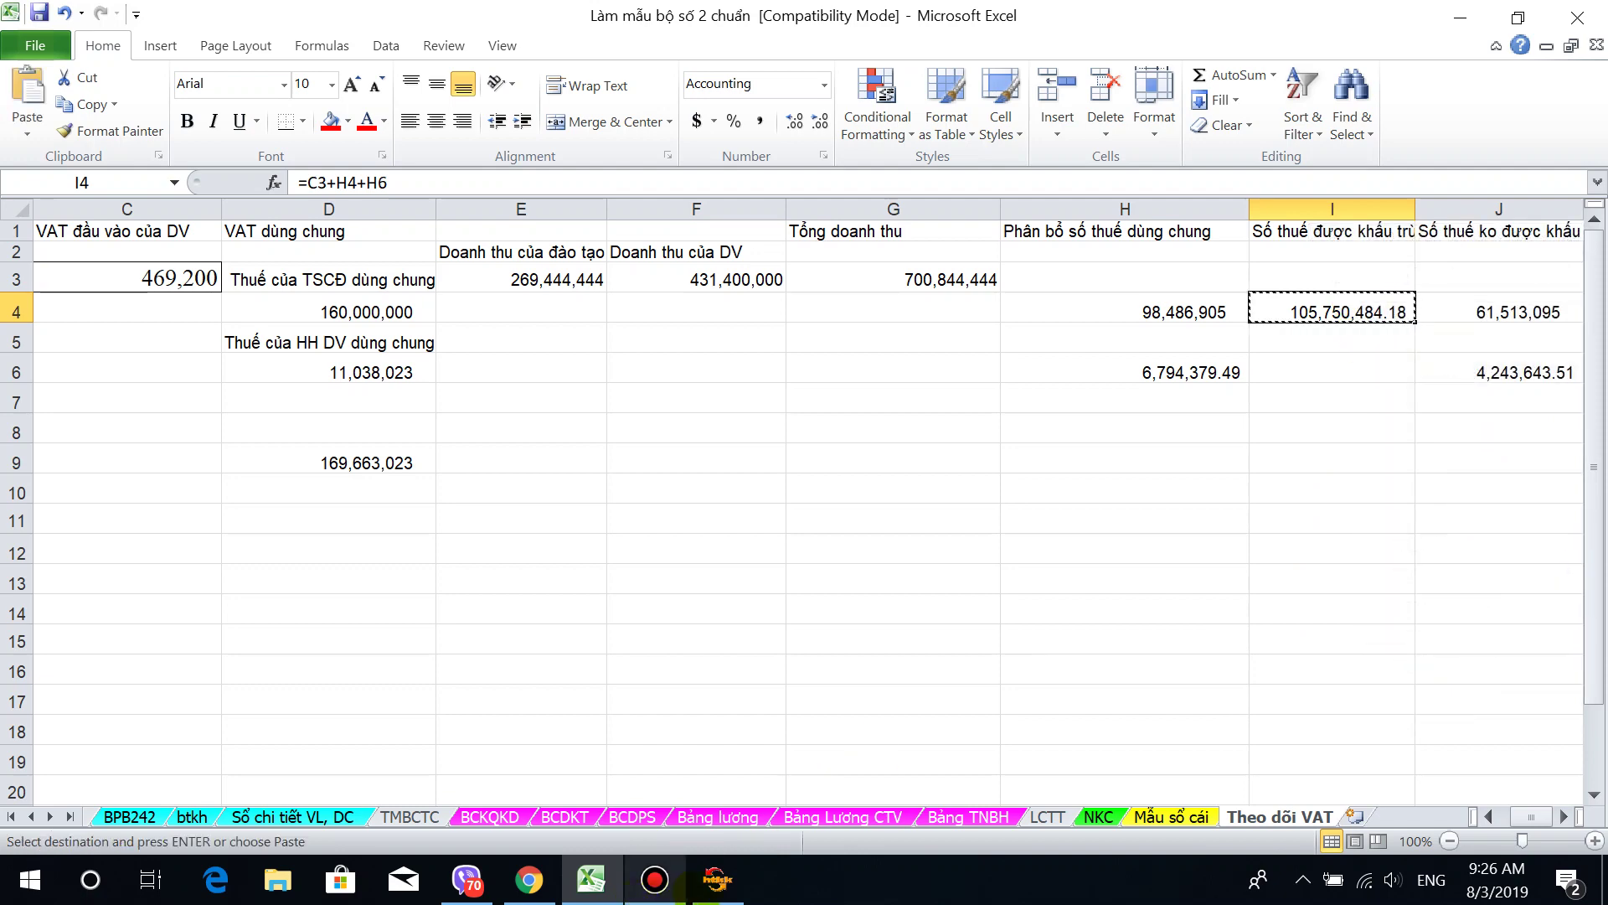
{"action": "left_click", "coordinate": [717, 880]}
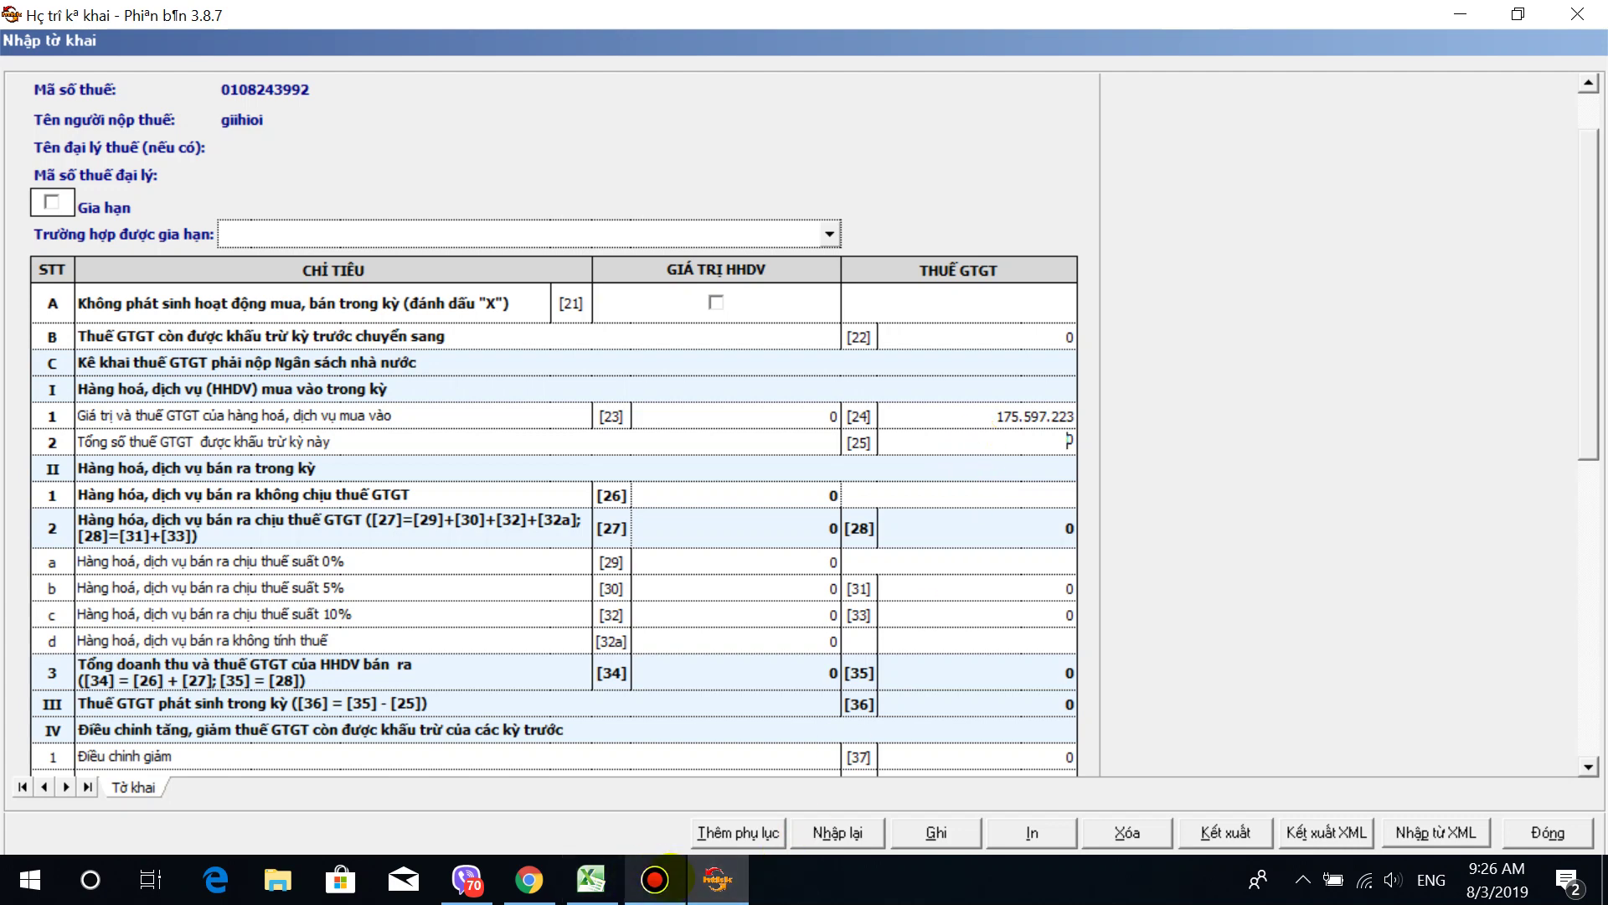
{"action": "left_click", "coordinate": [592, 879]}
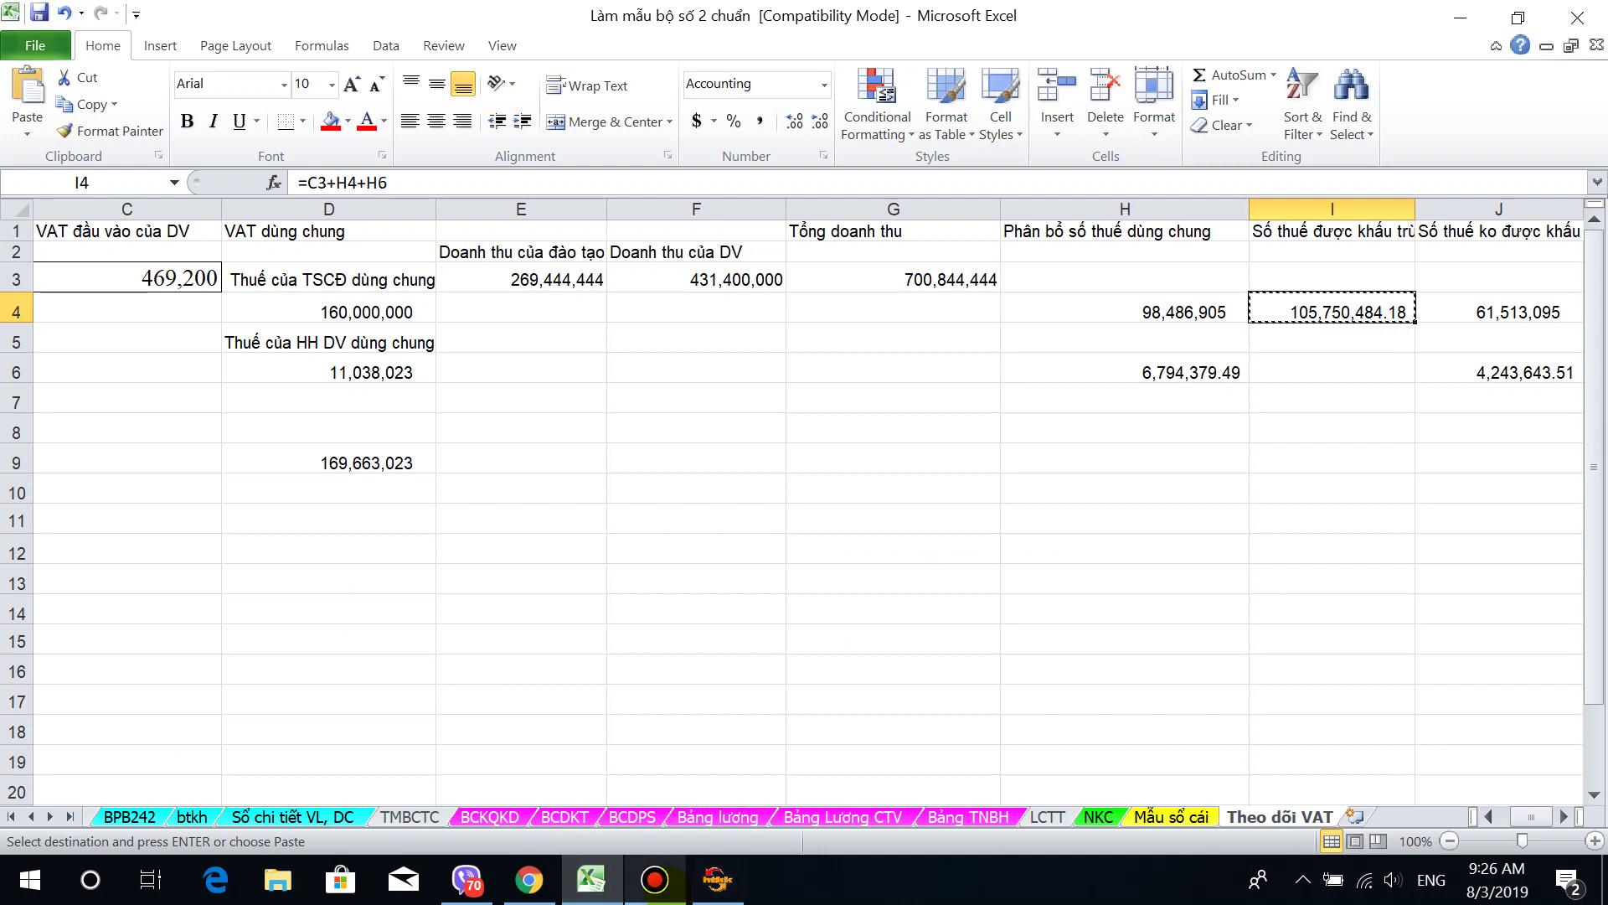
{"action": "left_click", "coordinate": [718, 880]}
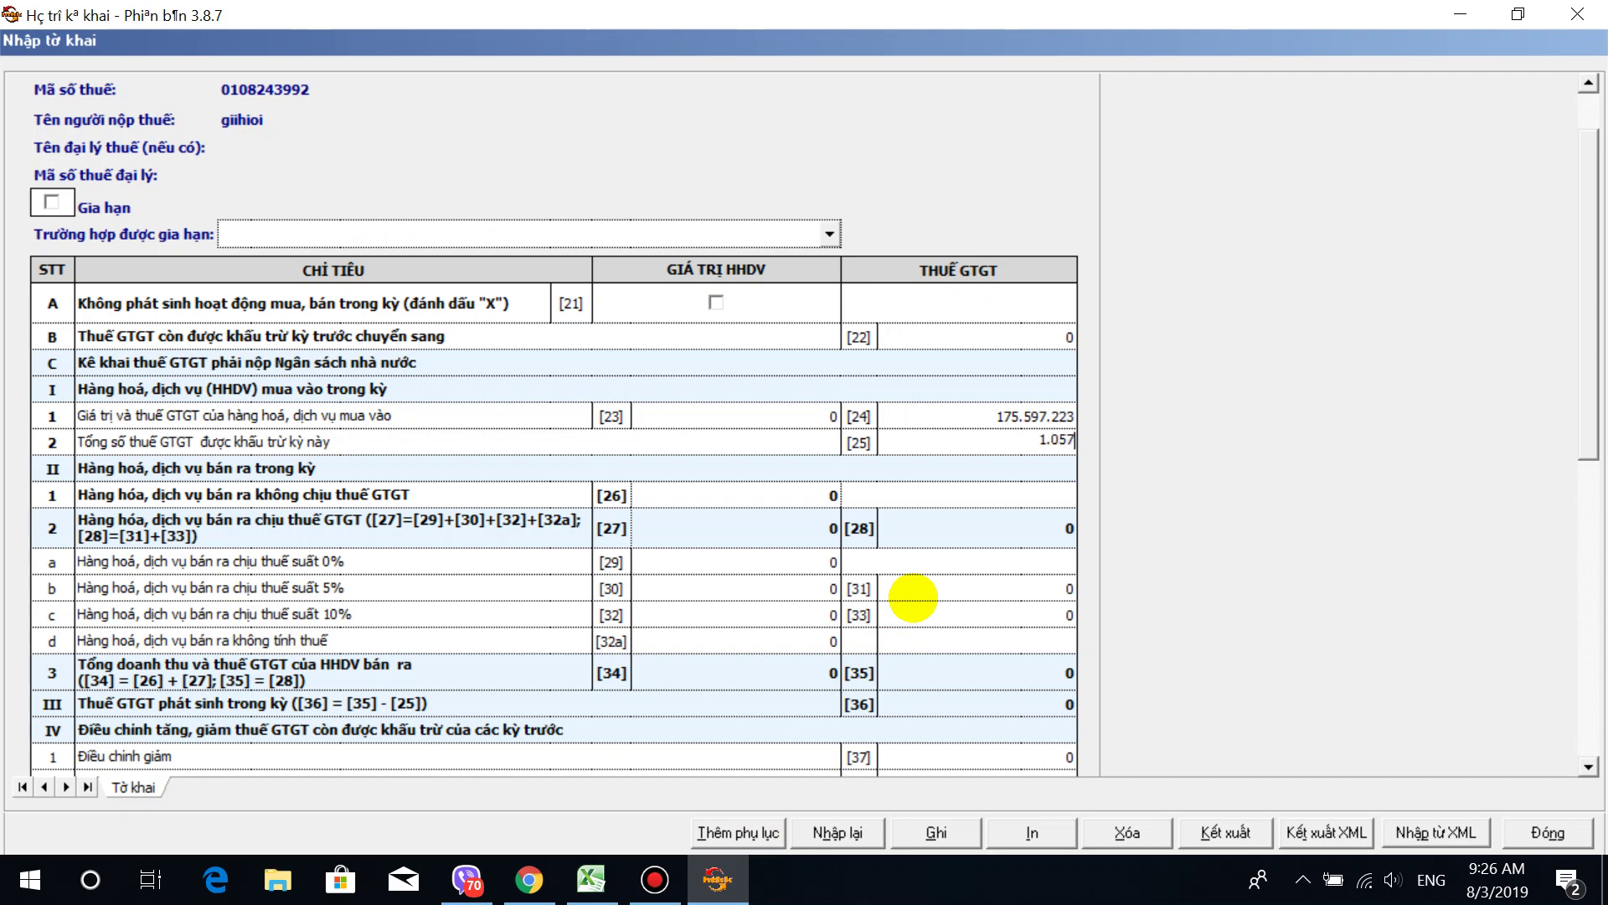
{"action": "type", "text": "5.484"}
{"action": "left_click", "coordinate": [1000, 469]}
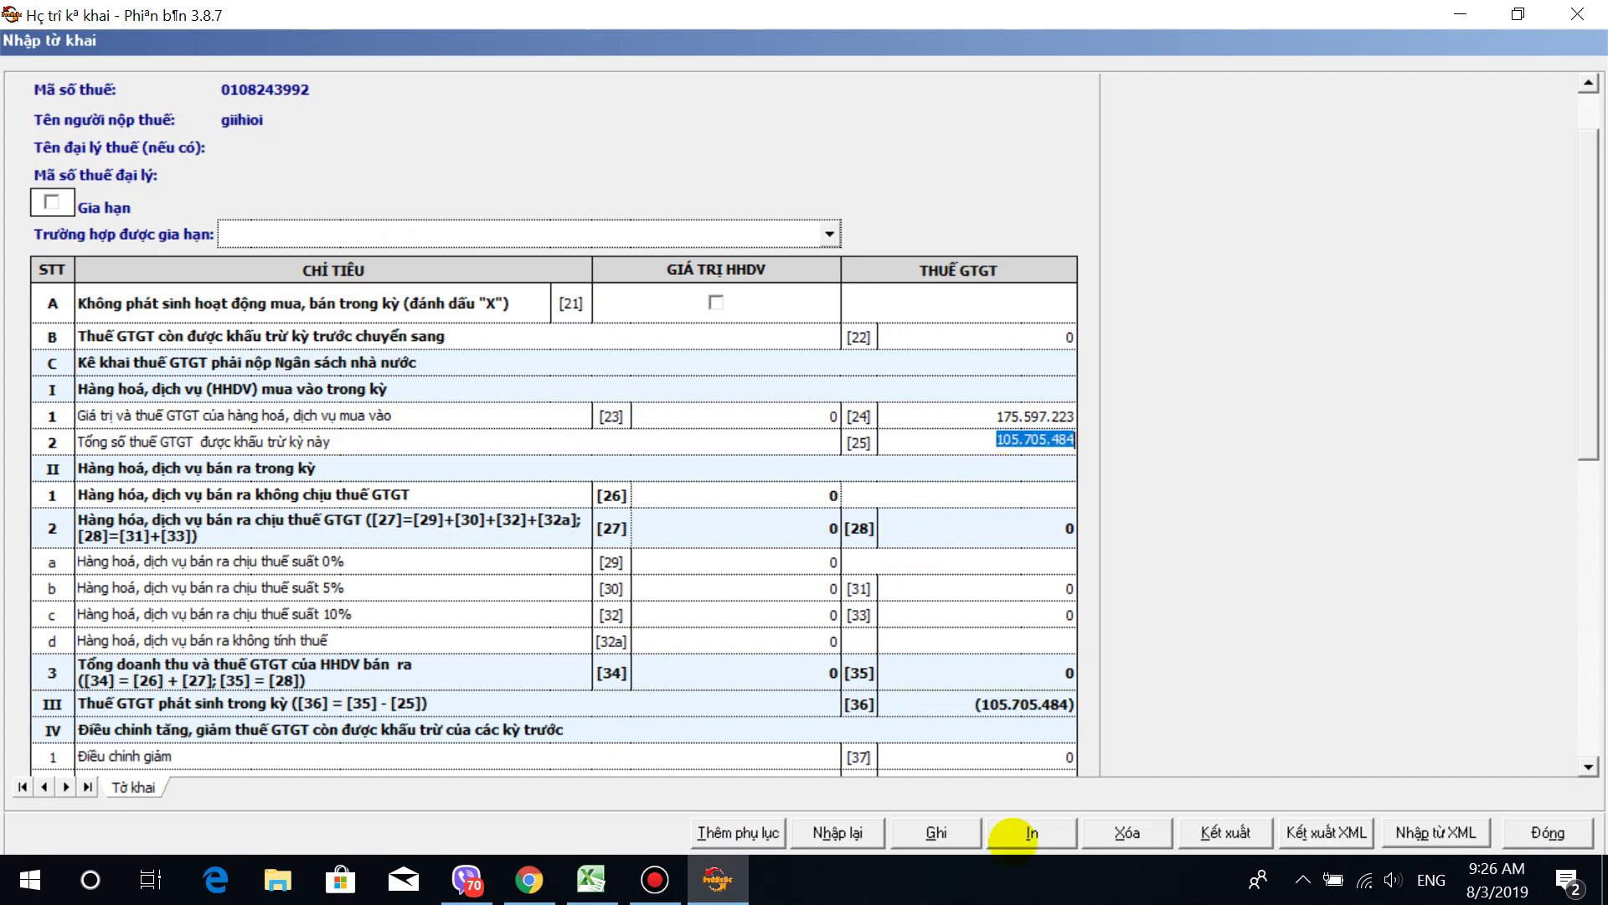
Step: Recheck the deductible VAT in Excel cell I4 and correct indicator [25] in HTKK to 105.750.484
{"action": "left_click", "coordinate": [591, 880]}
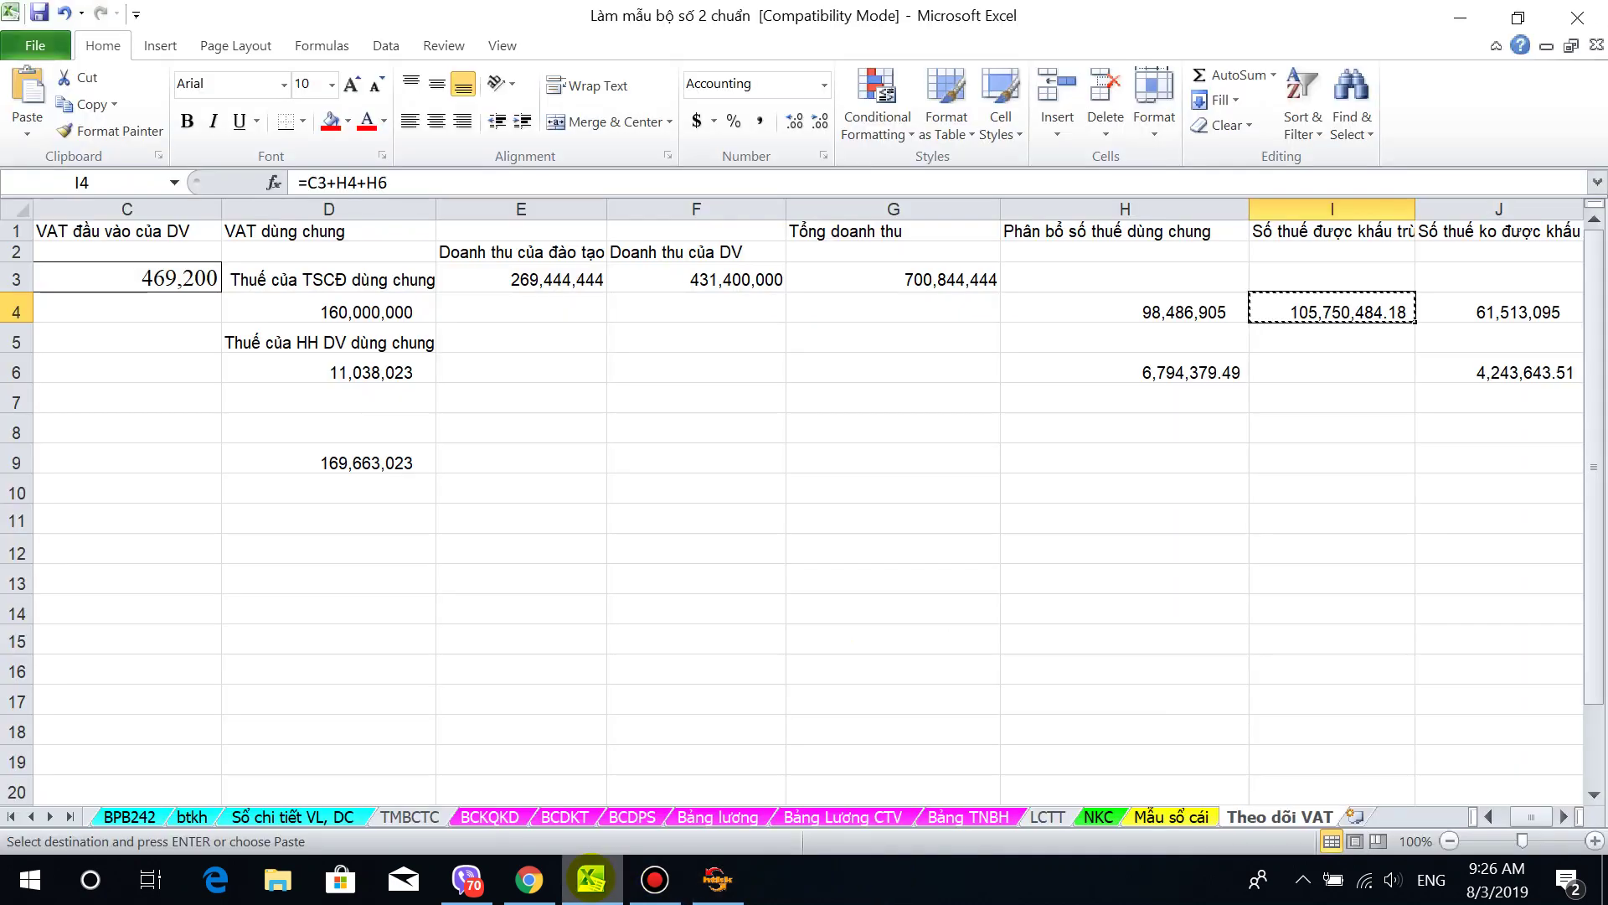
{"action": "left_click", "coordinate": [717, 879]}
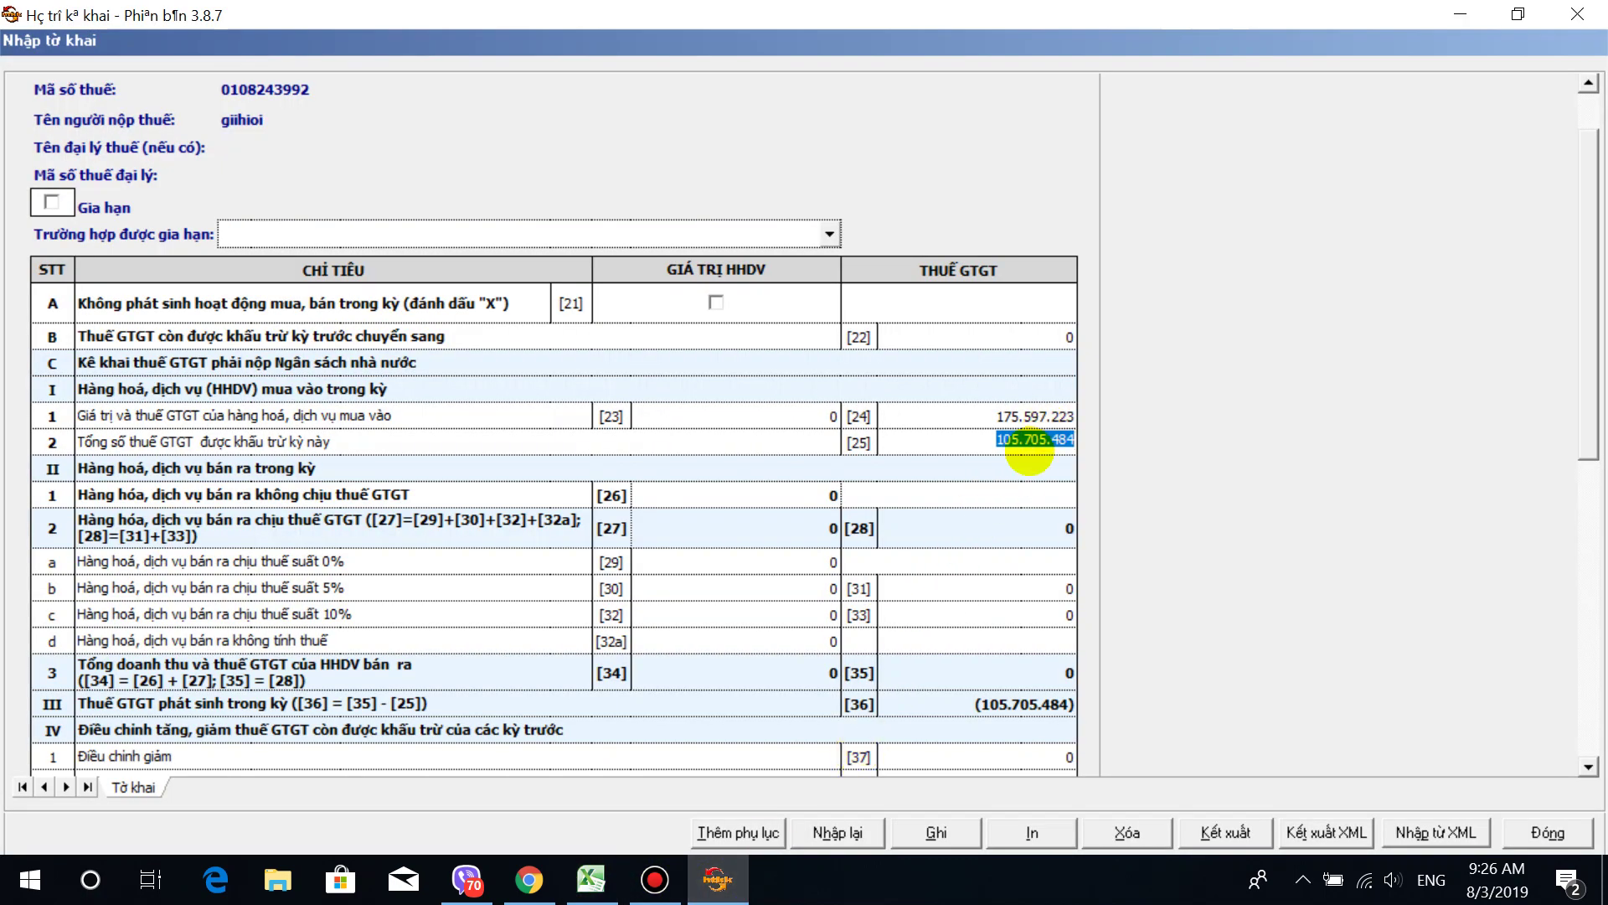
{"action": "left_click", "coordinate": [1042, 443]}
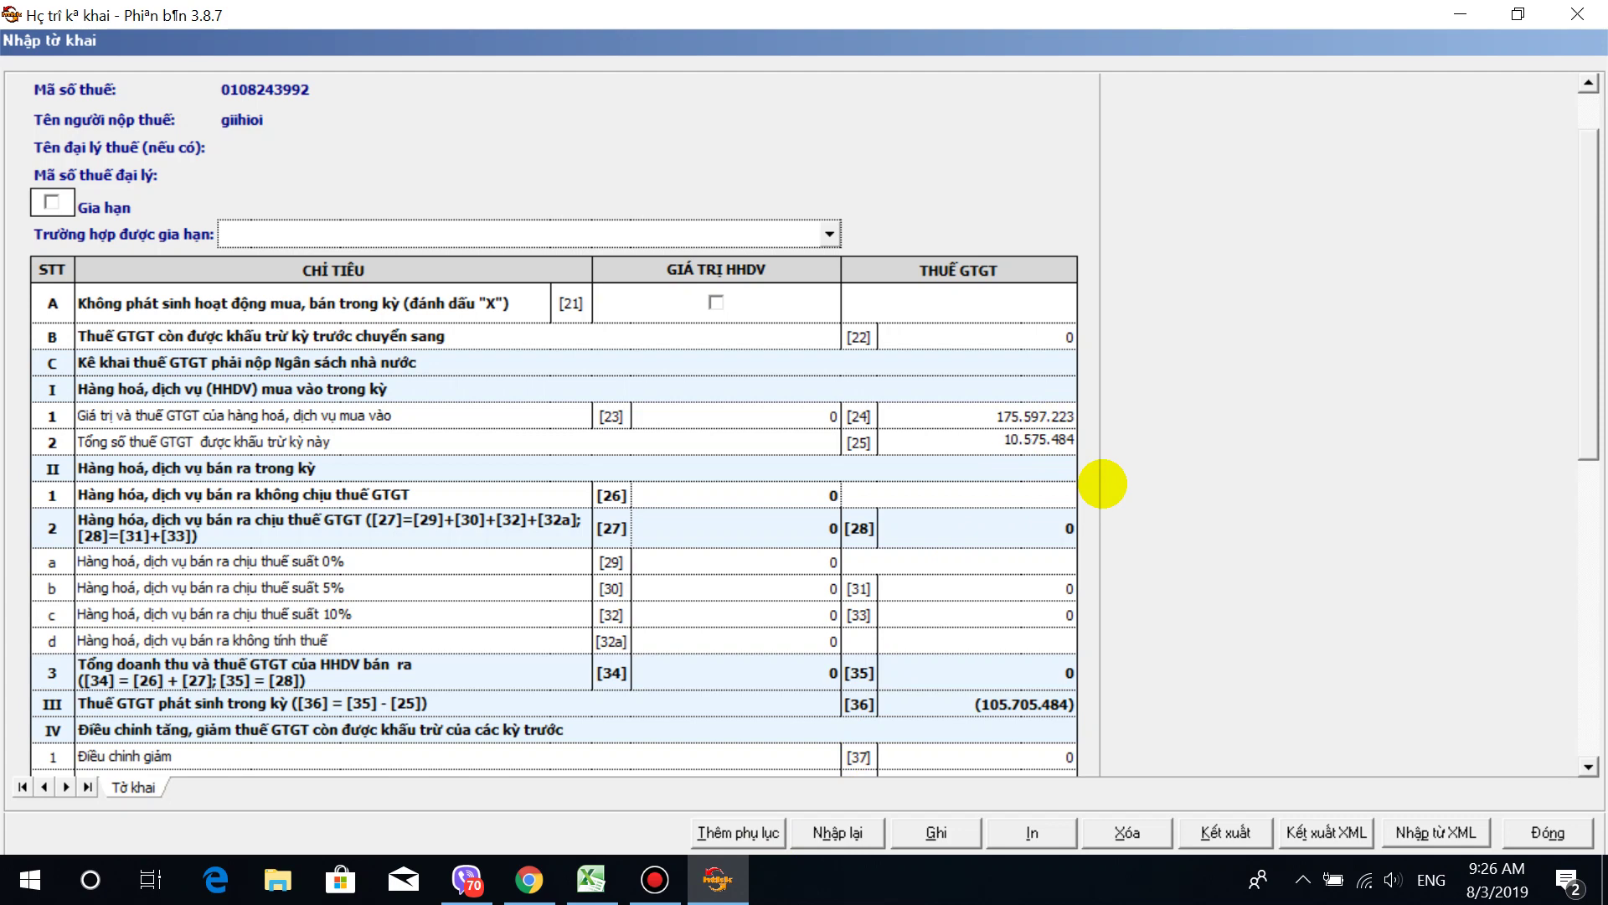
{"action": "key", "text": "Return"}
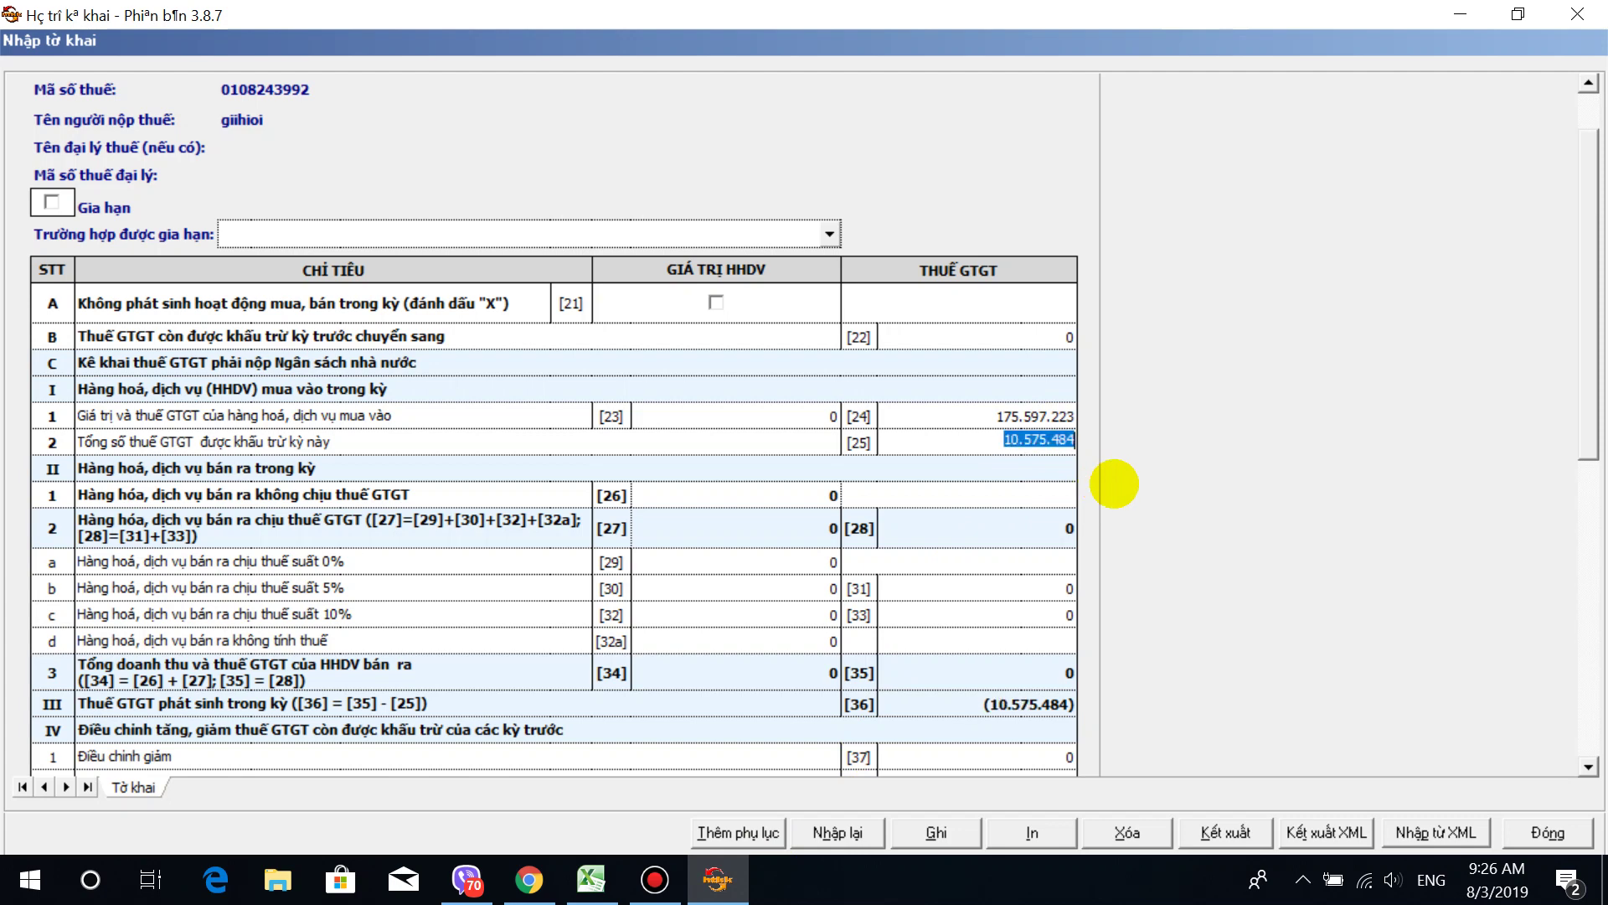
{"action": "left_click", "coordinate": [1037, 441]}
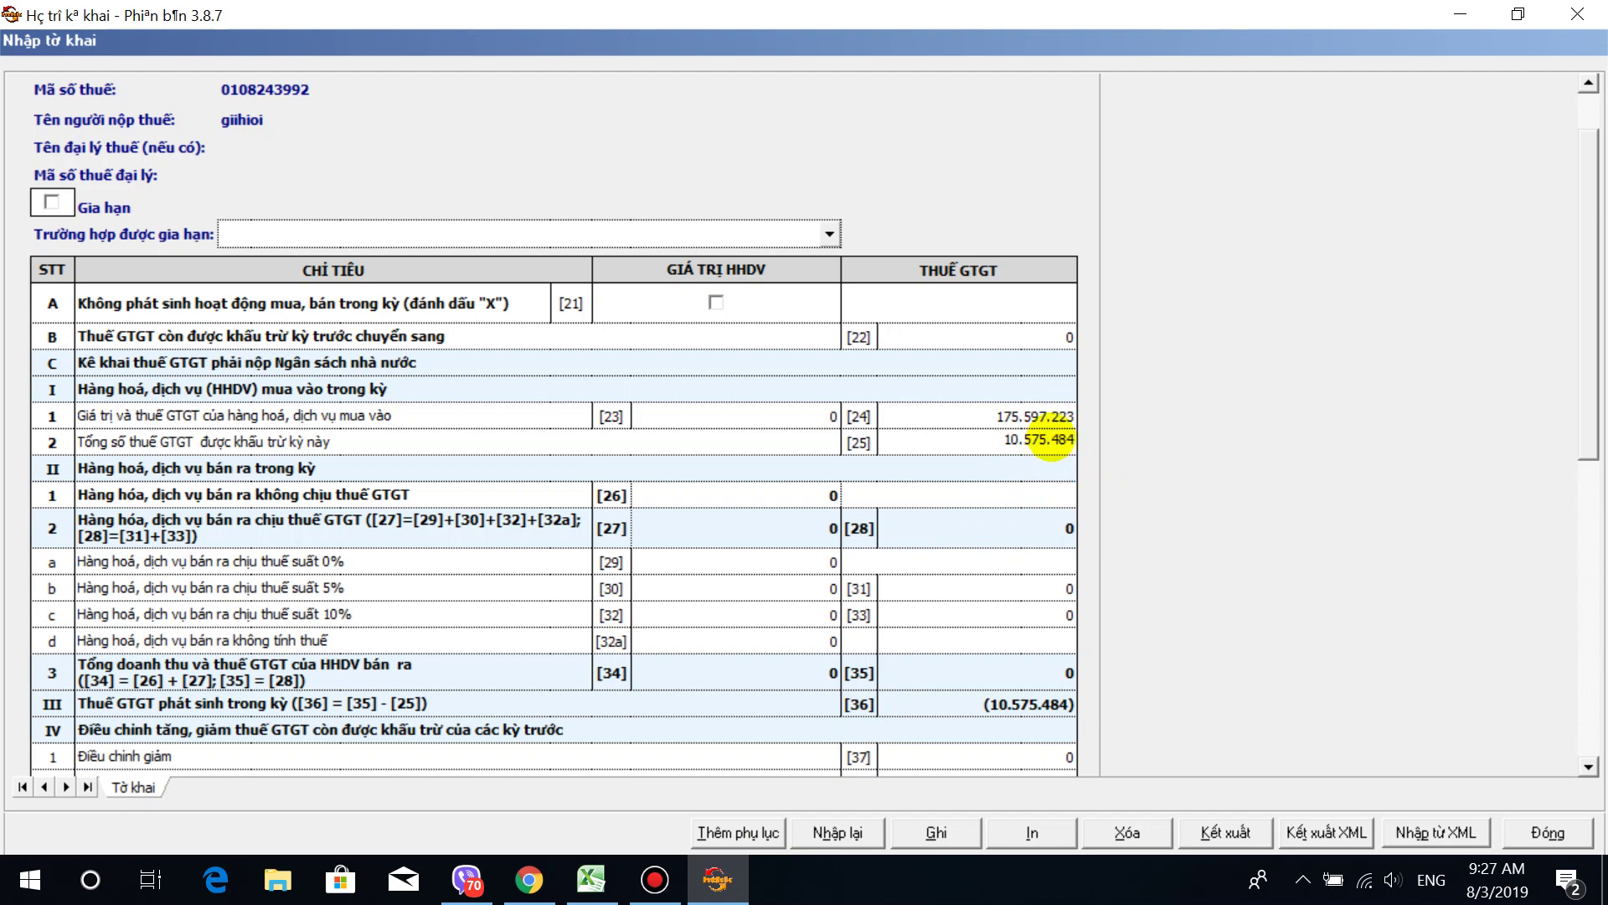
{"action": "type", "text": "0"}
{"action": "key", "text": "Return"}
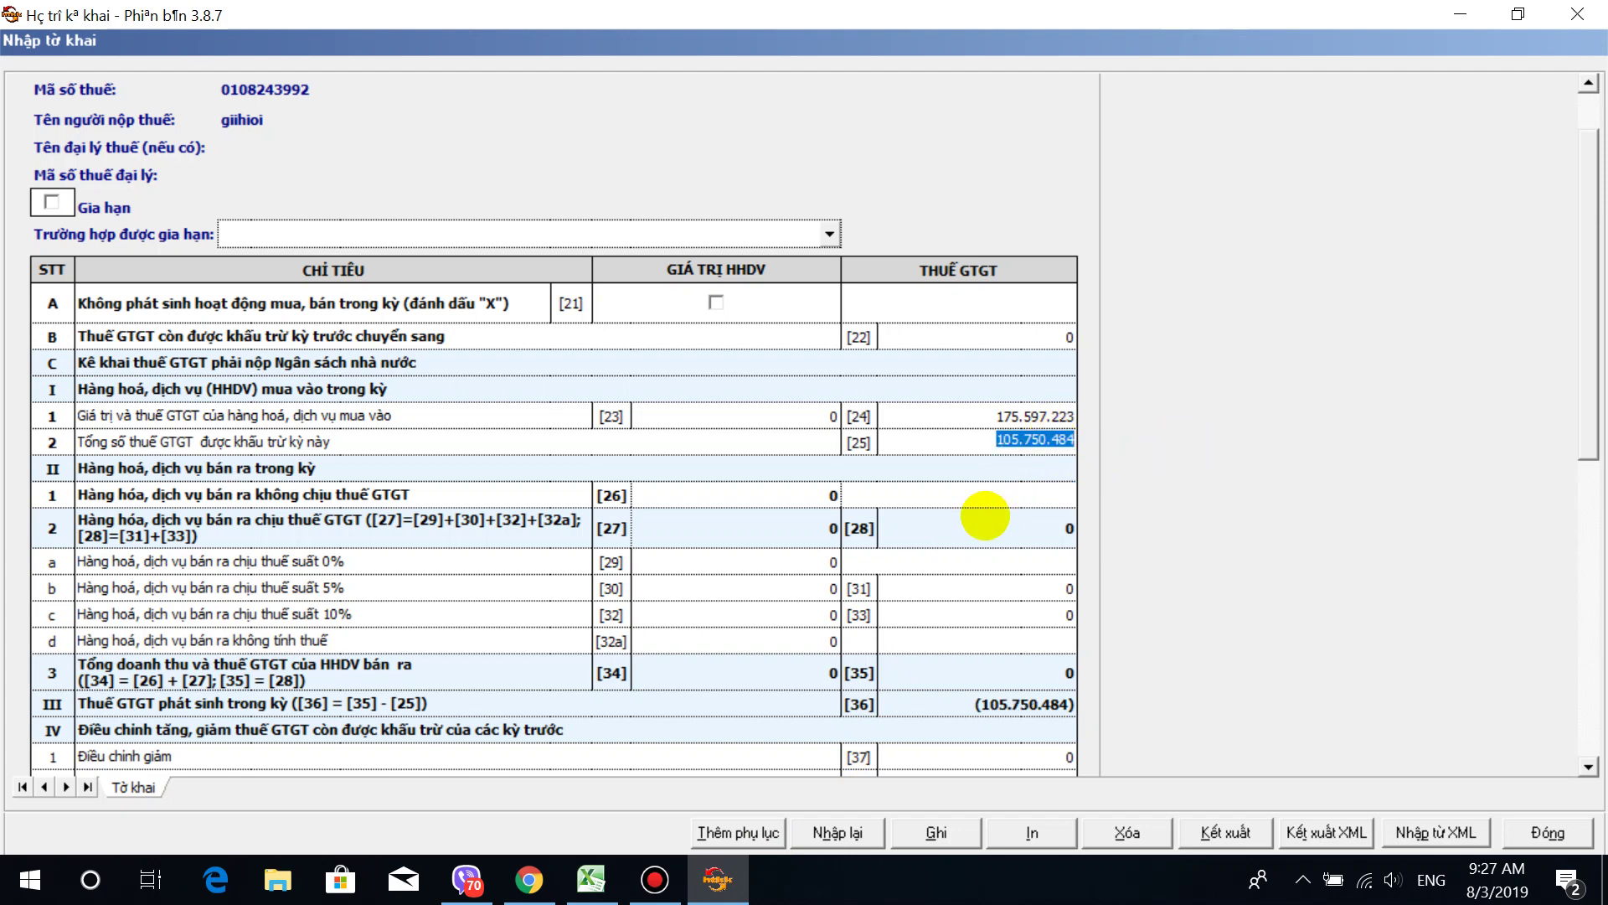
Step: Review the indicators for goods and services sold: non-taxable sales [26], the 5% and 10% rates, and sales without tax calculation [32a]
{"action": "left_click", "coordinate": [989, 586]}
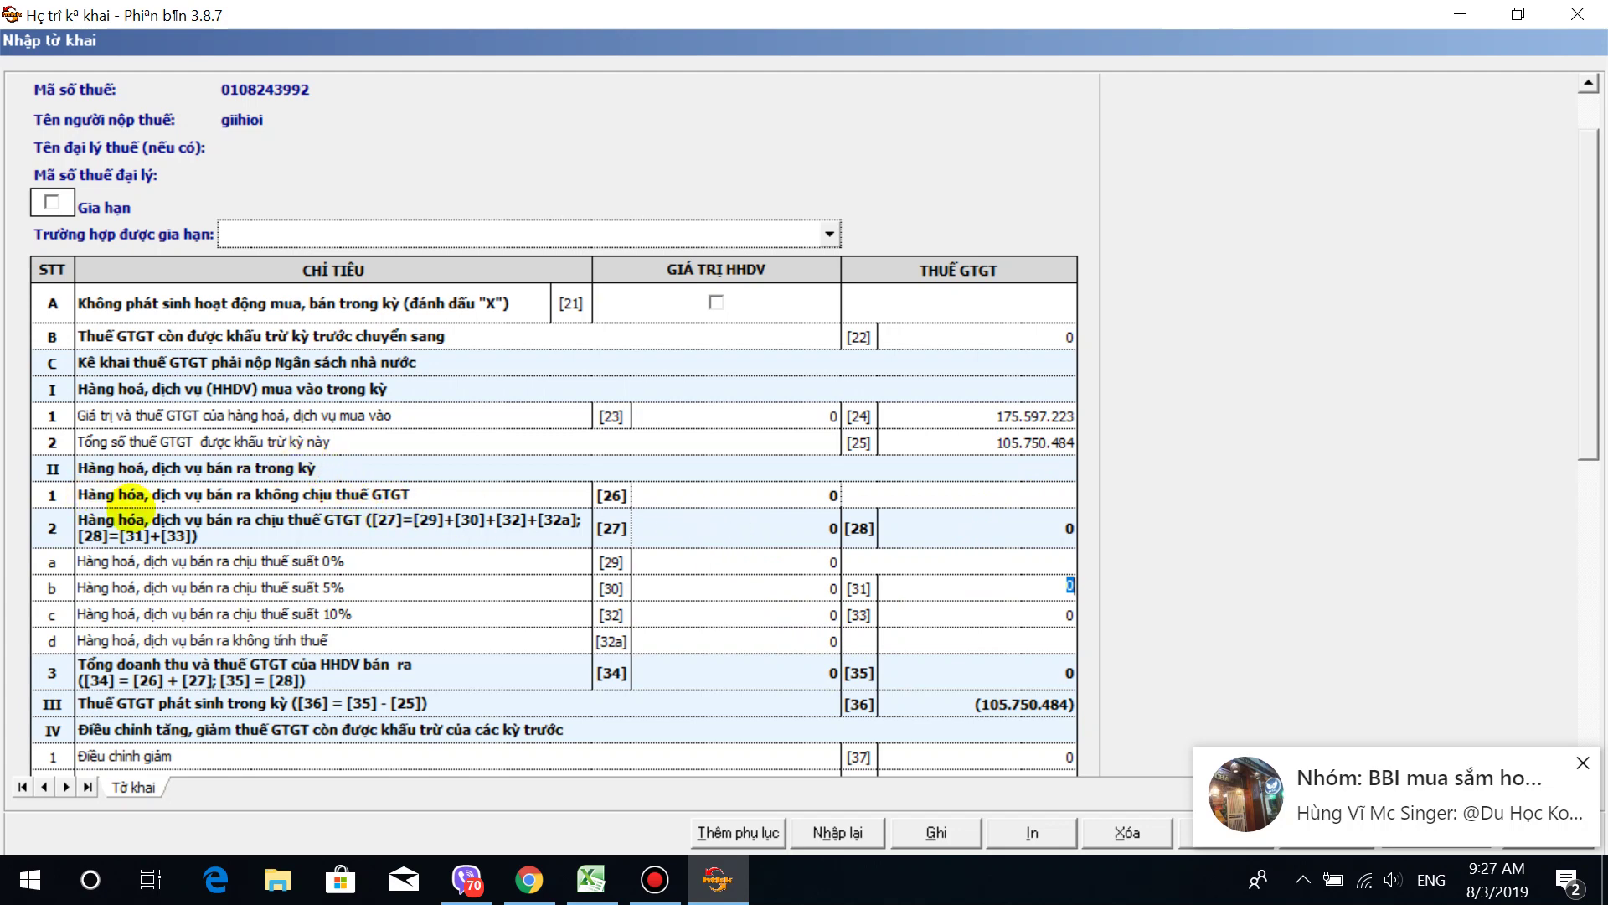
{"action": "left_click", "coordinate": [687, 491]}
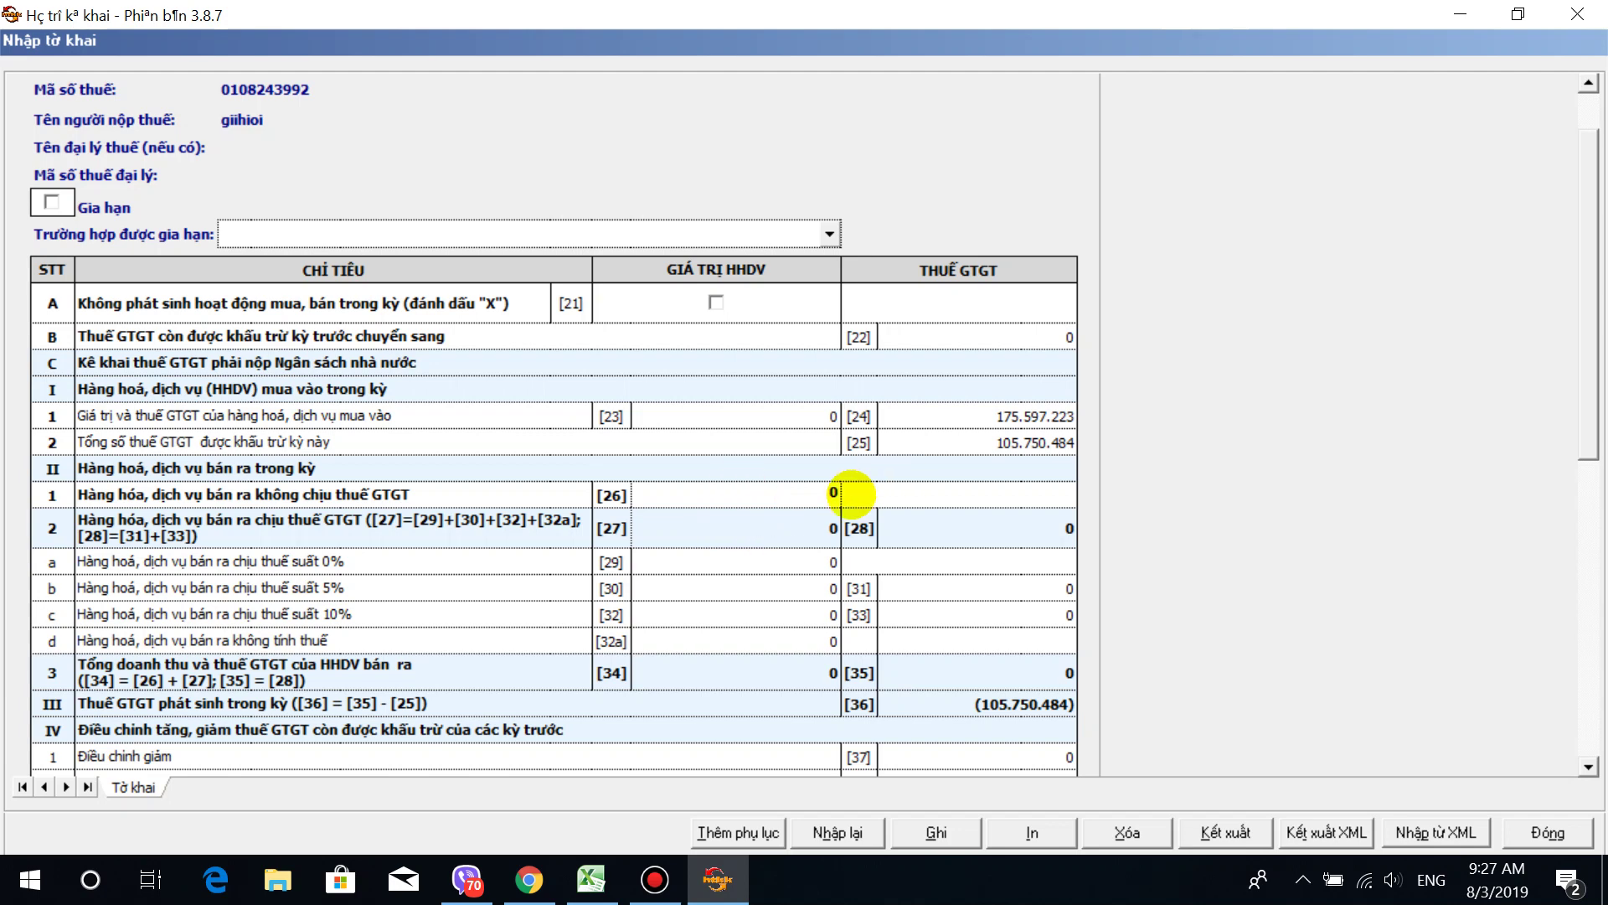
{"action": "left_click", "coordinate": [711, 586]}
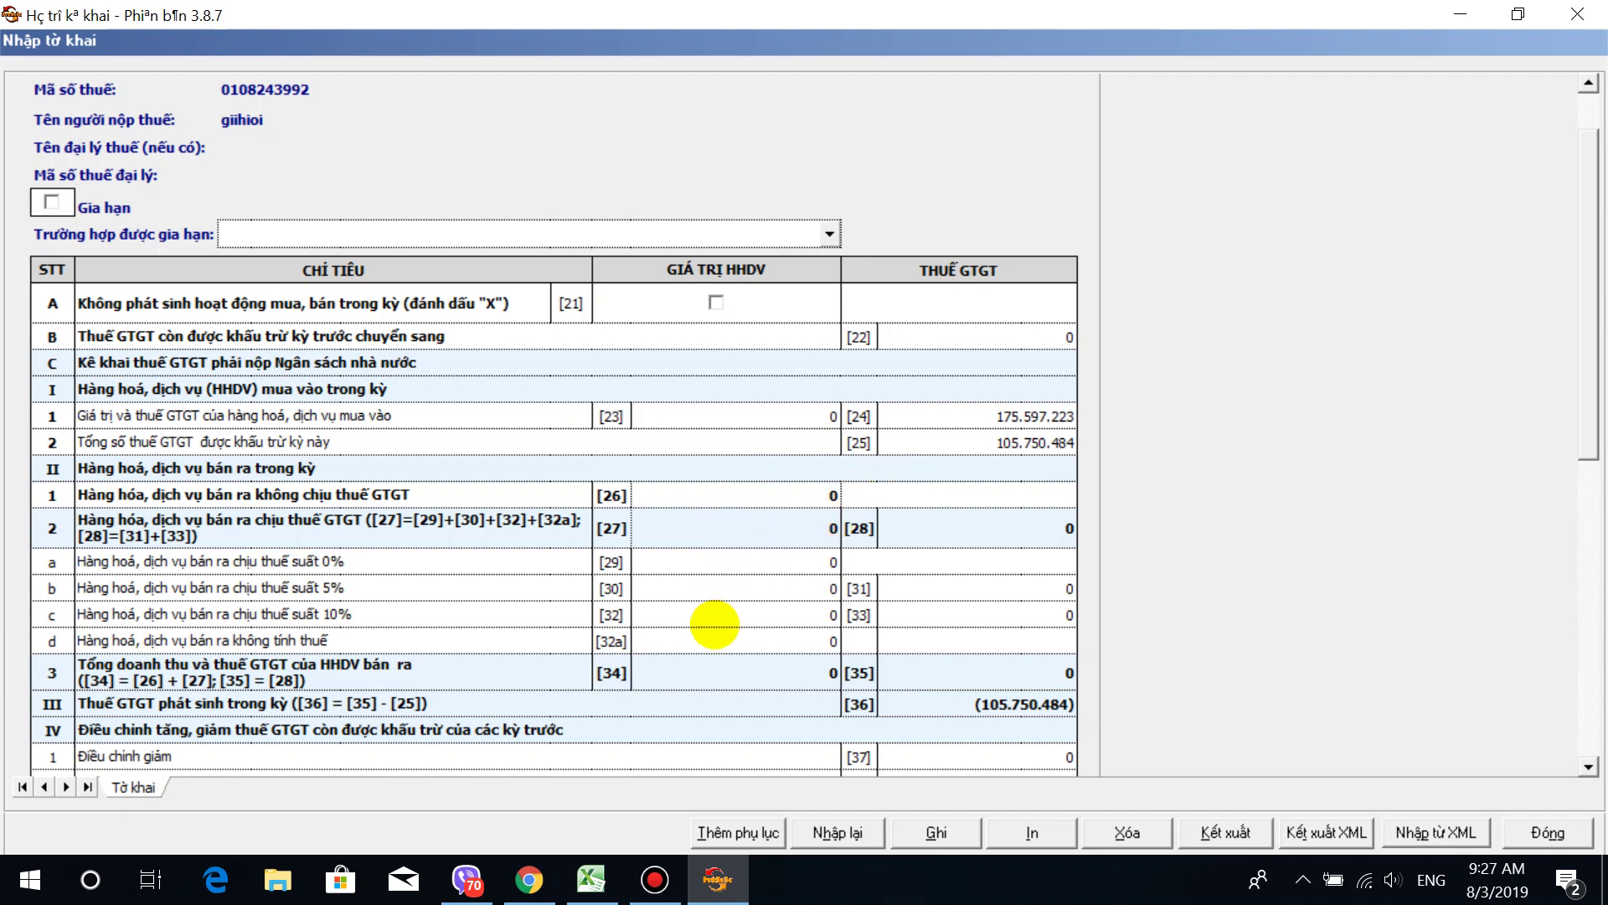
{"action": "left_click", "coordinate": [712, 618]}
{"action": "left_click", "coordinate": [717, 645]}
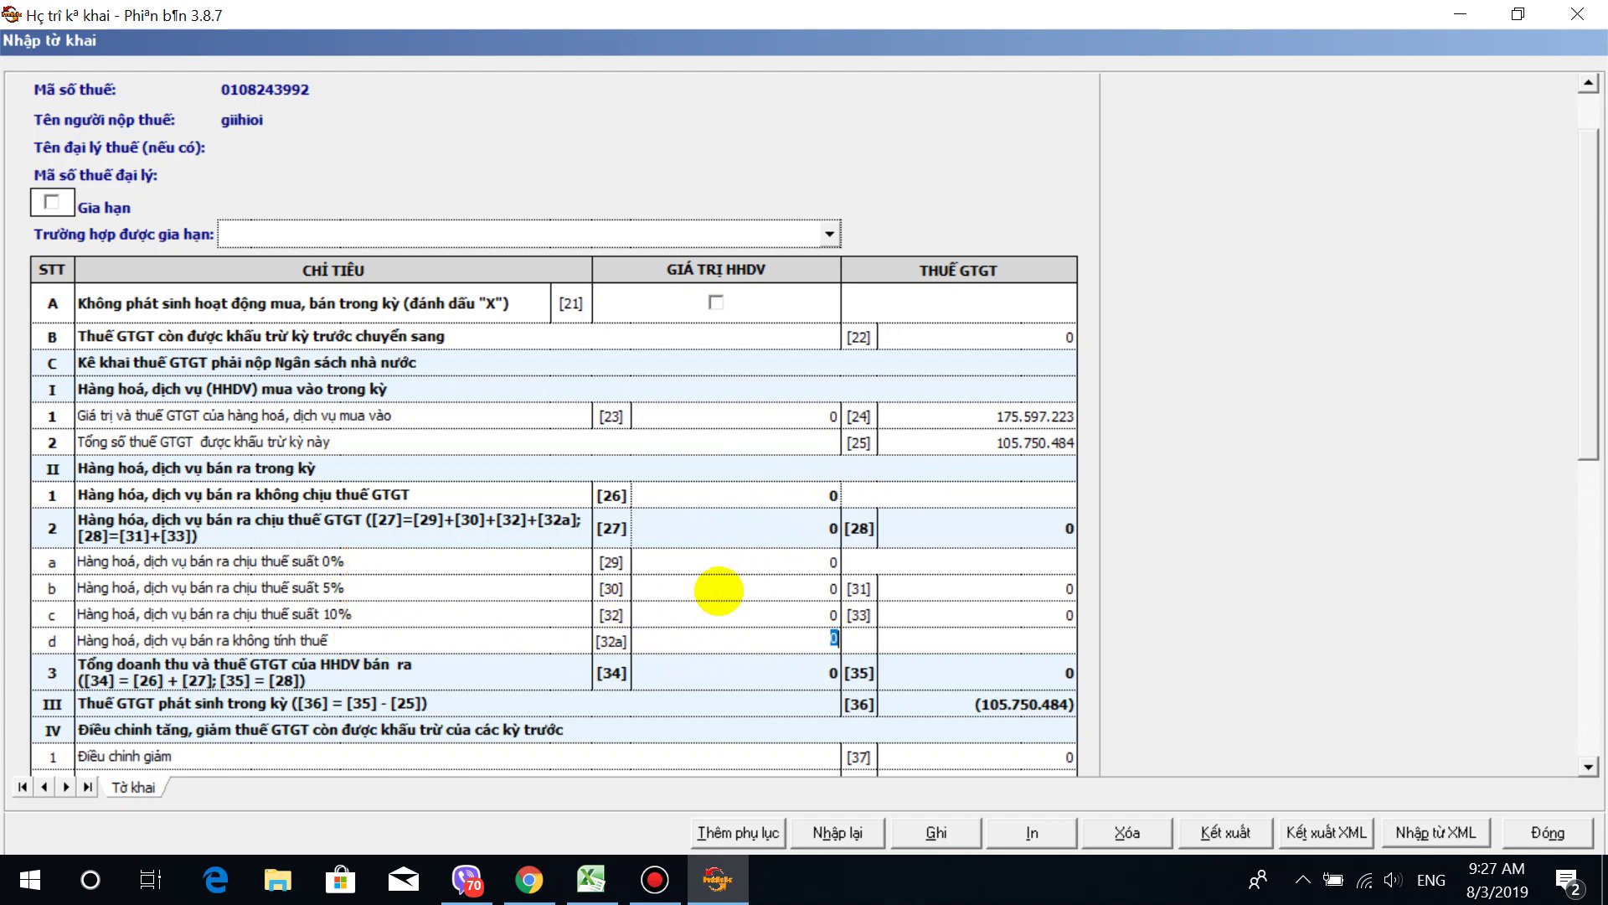
{"action": "left_click", "coordinate": [718, 586]}
{"action": "left_click", "coordinate": [729, 615]}
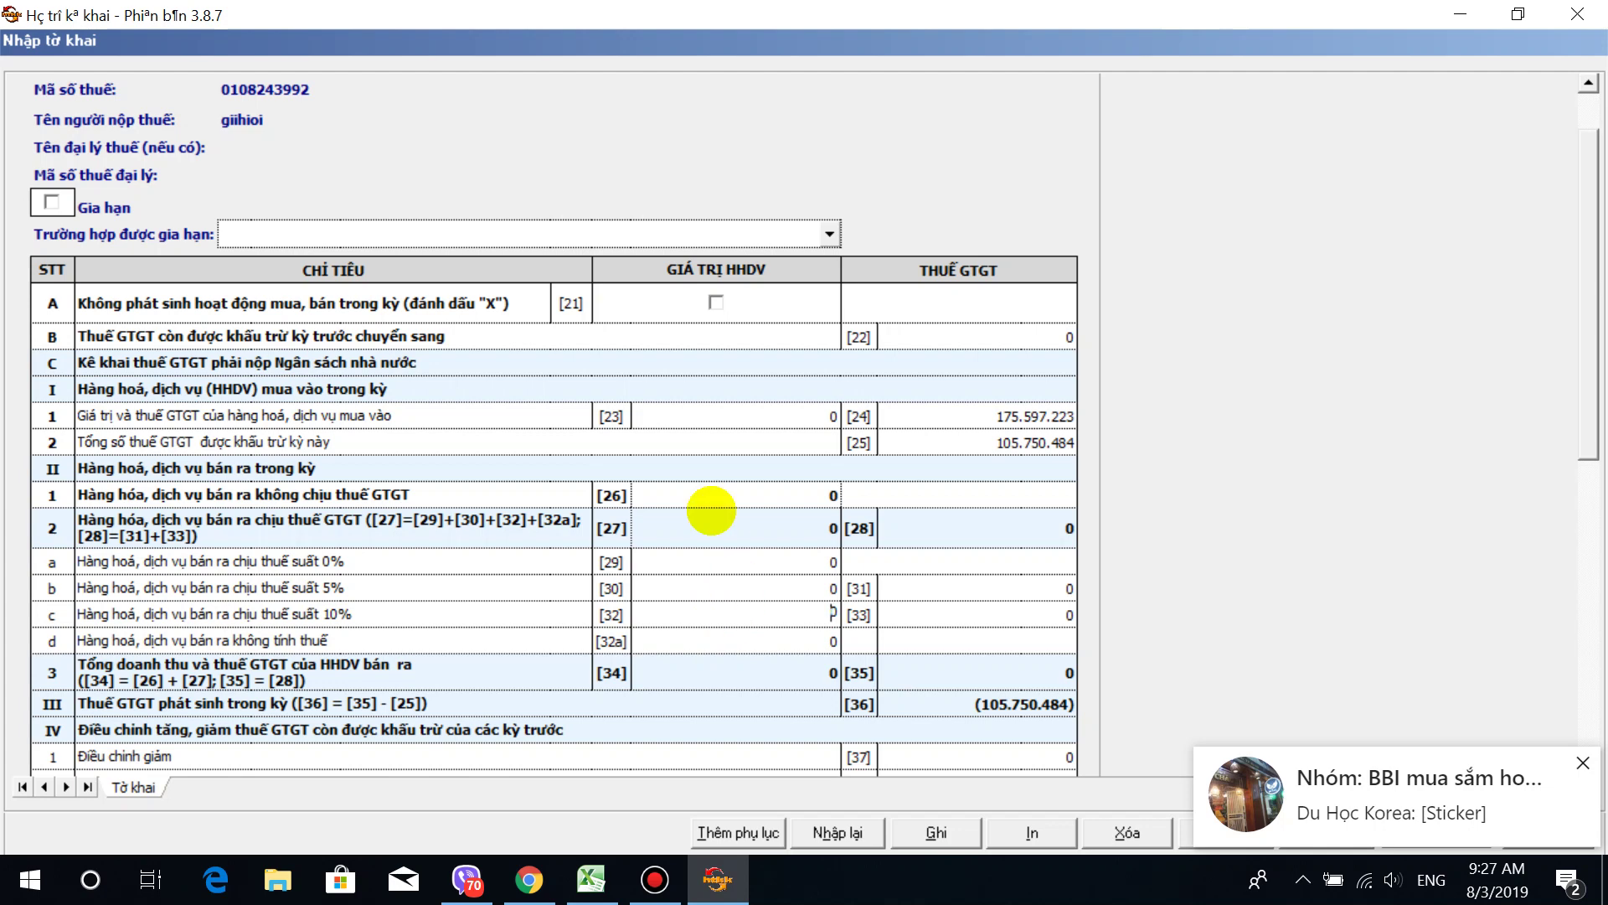
Step: Dismiss the chat notification, look up the training revenue in Excel, and enter 269.444.444 as non-taxable sales in HTKK indicator [26]
{"action": "left_click", "coordinate": [703, 498]}
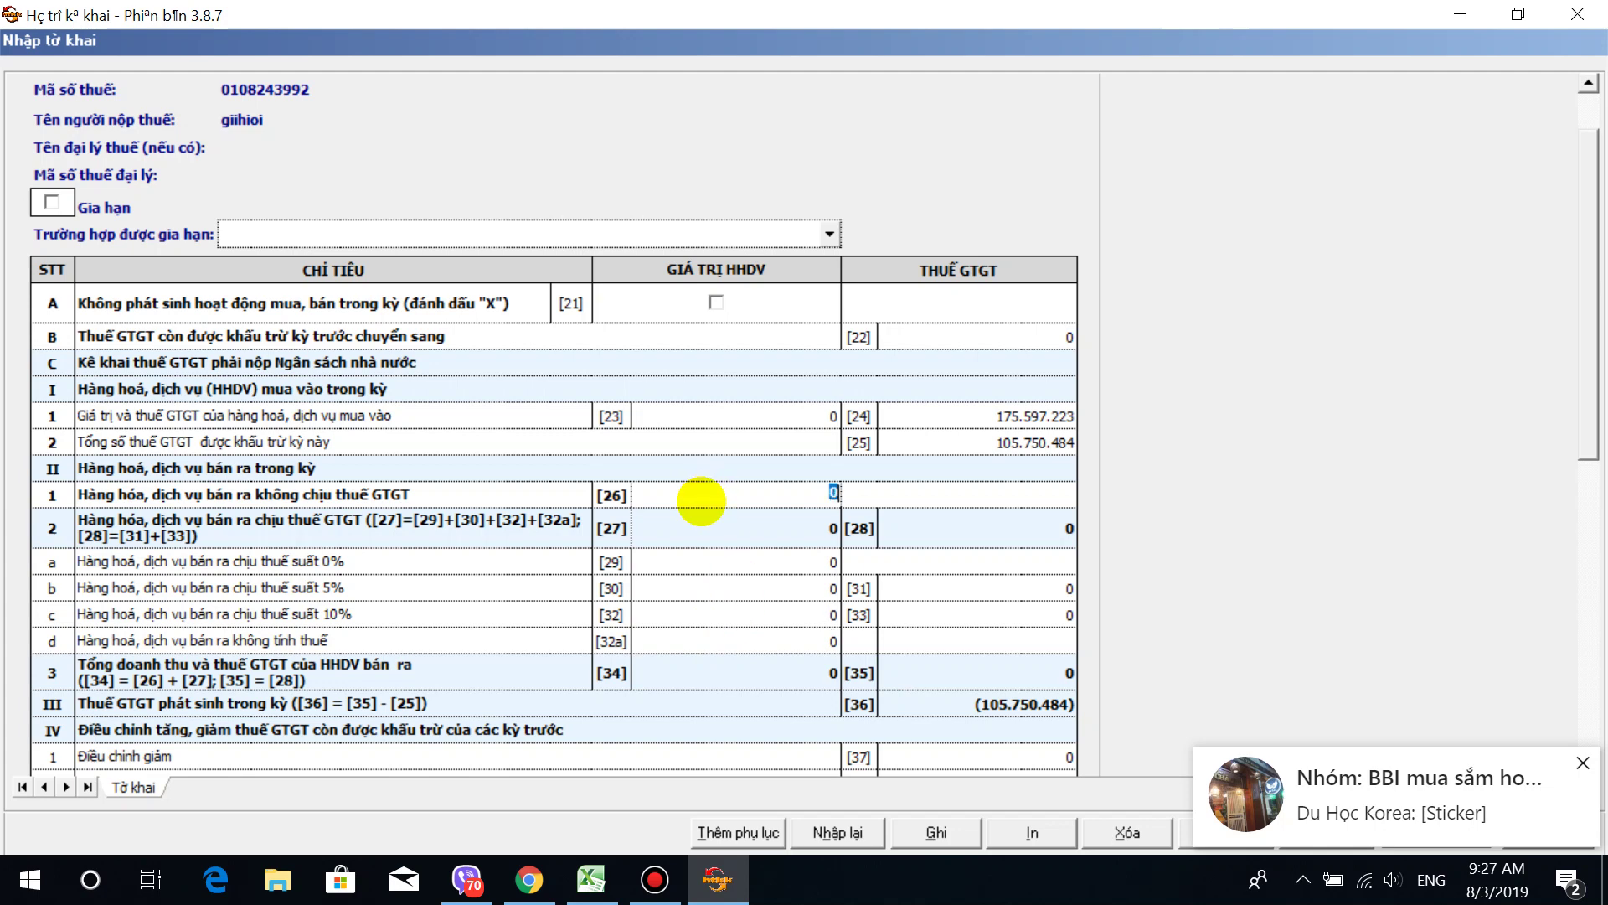
{"action": "left_click", "coordinate": [1581, 763]}
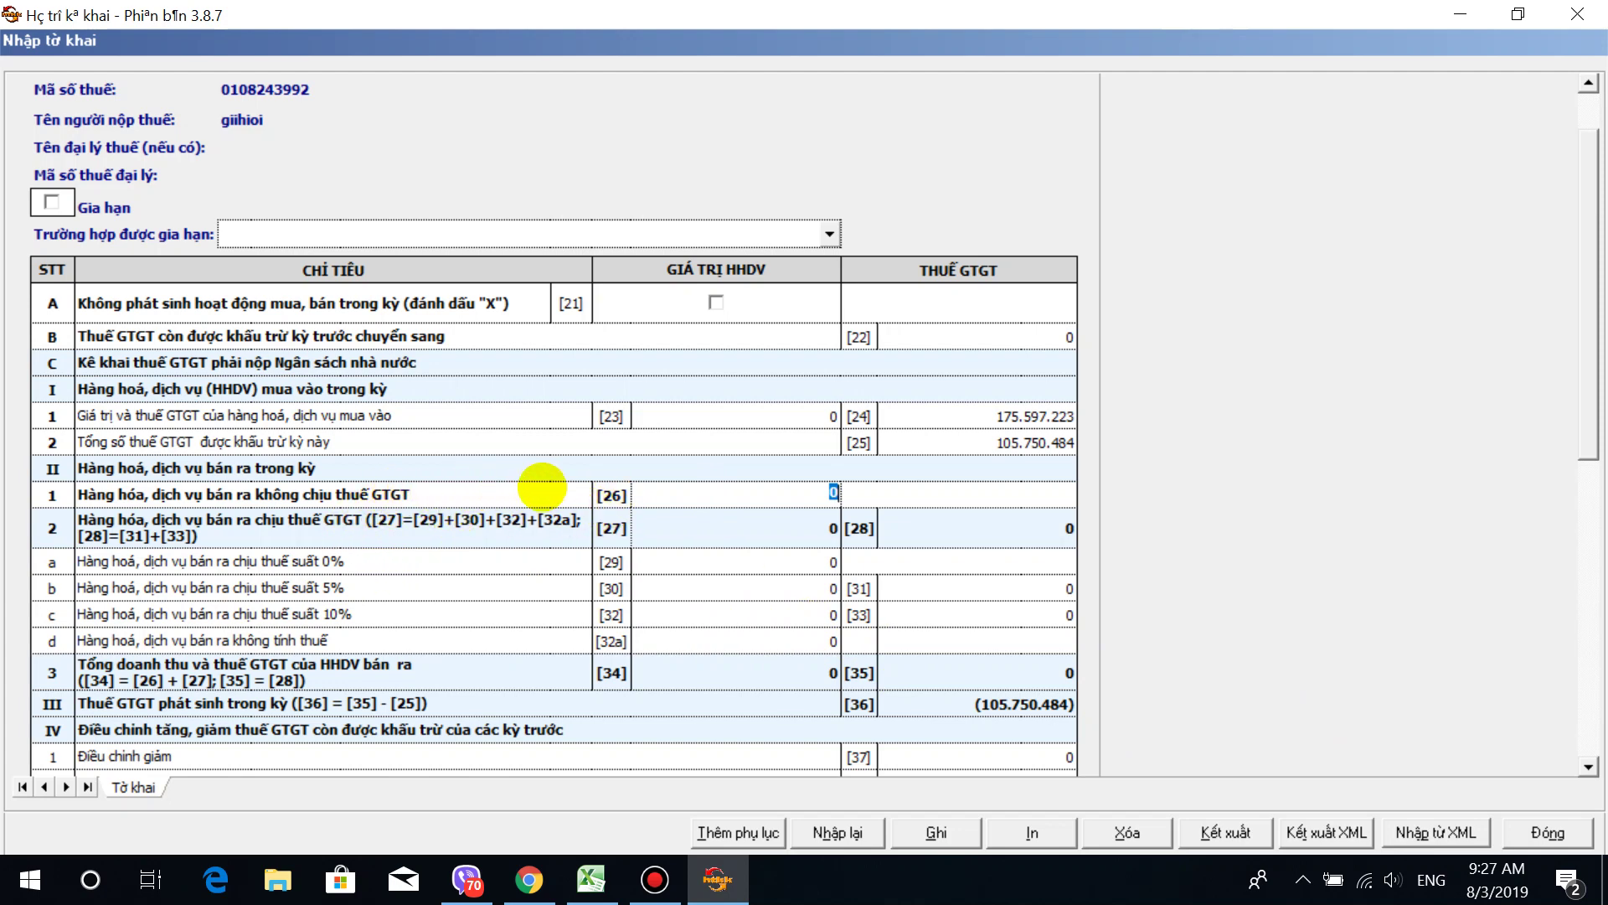
{"action": "left_click", "coordinate": [646, 485]}
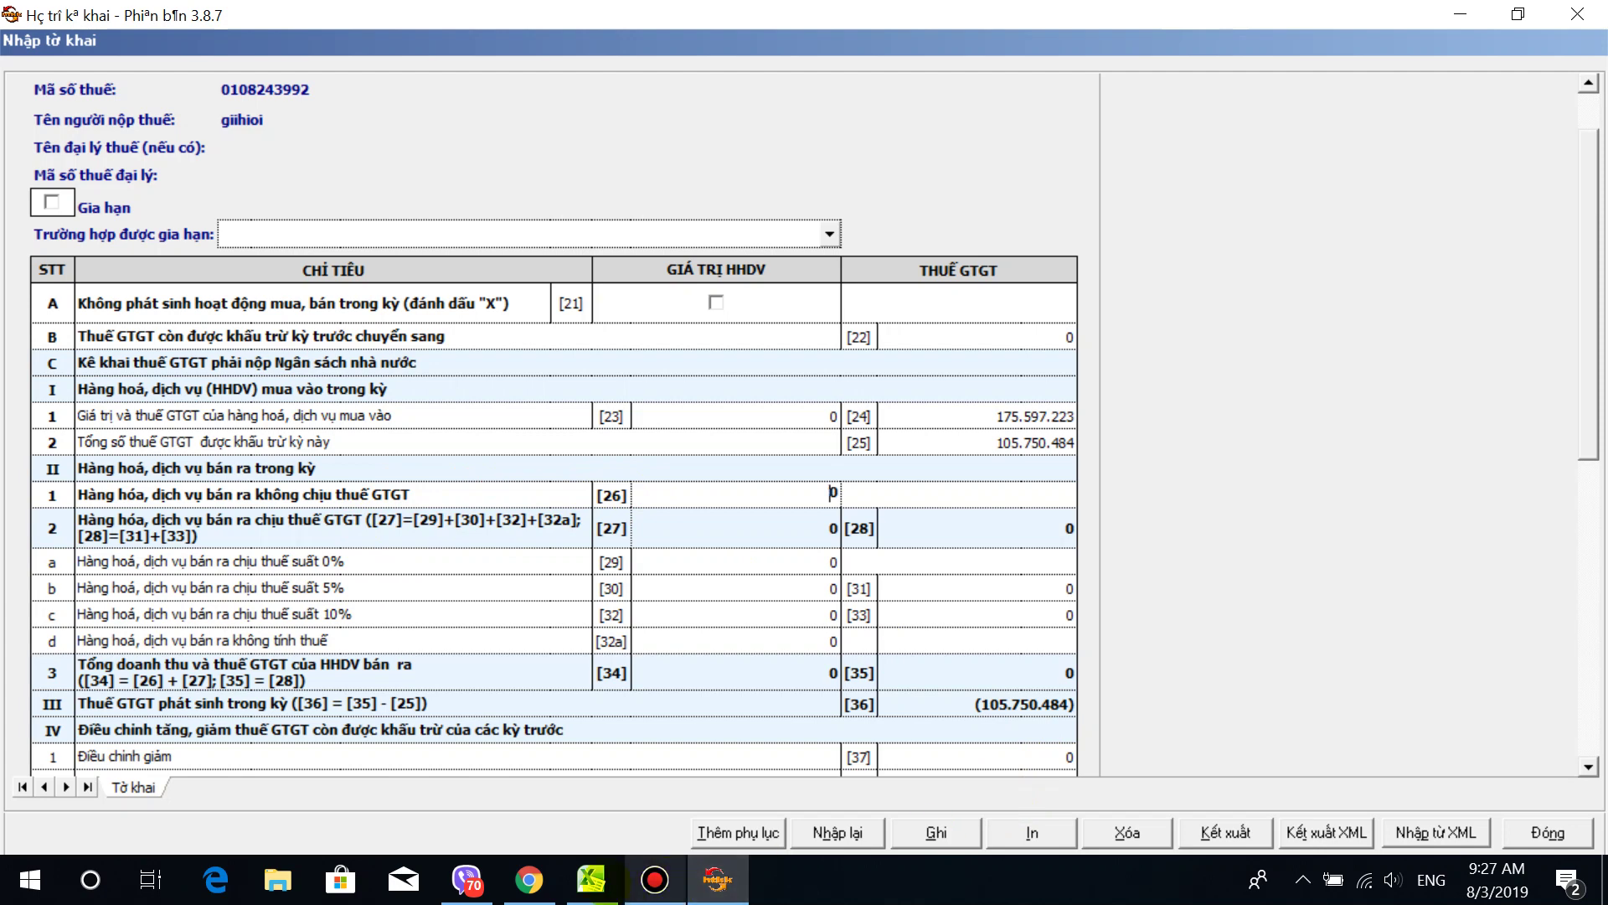
{"action": "left_click", "coordinate": [591, 880]}
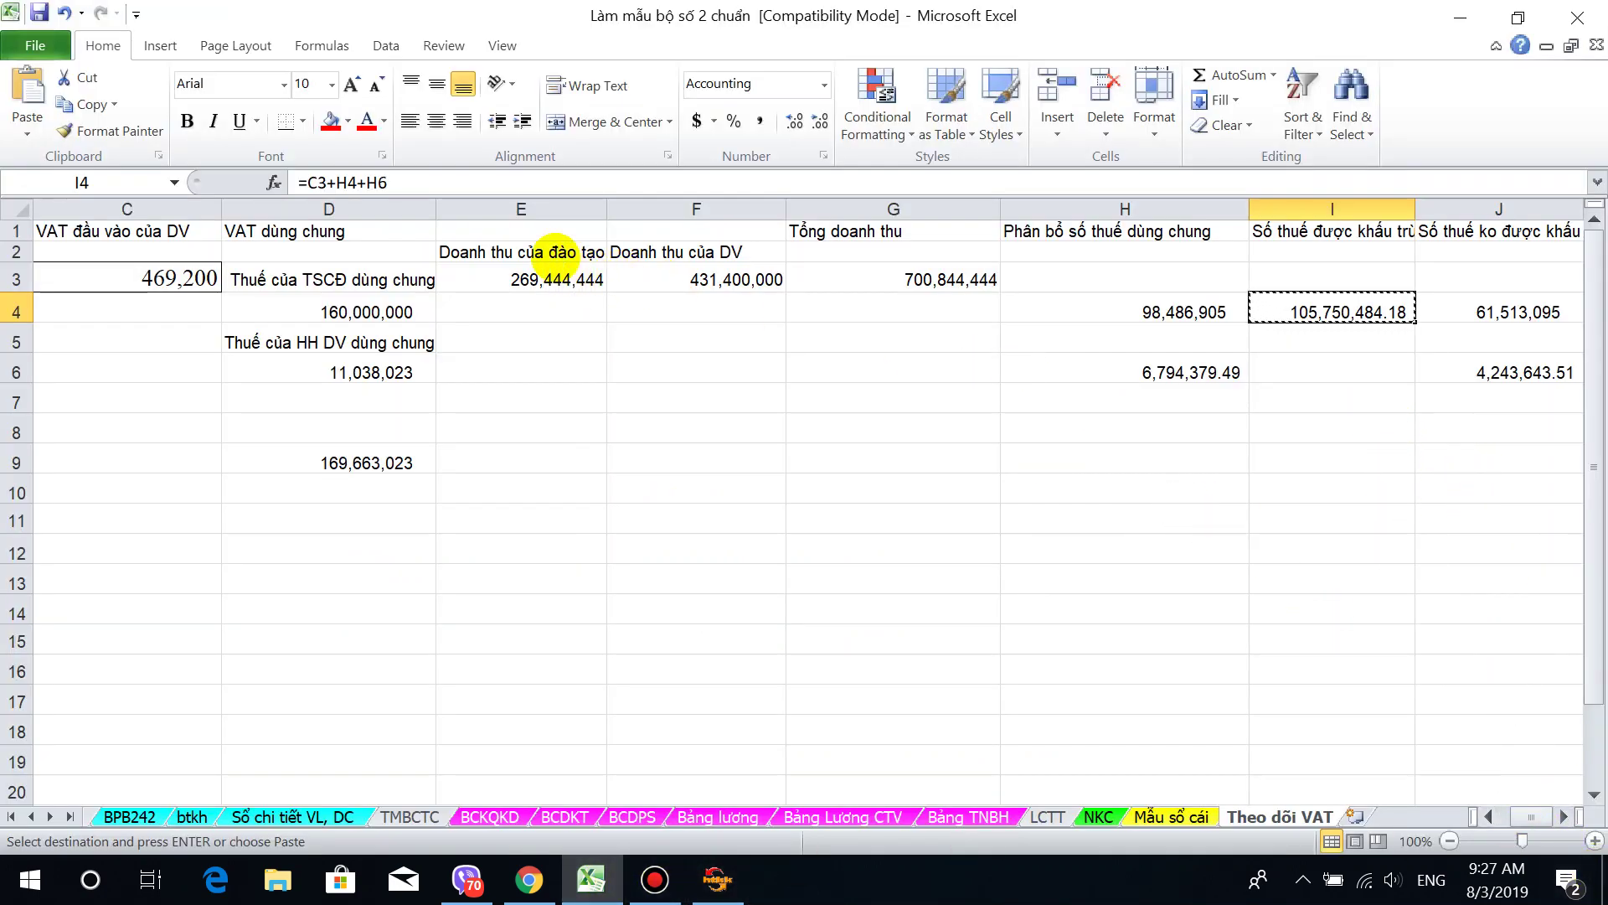
{"action": "left_click", "coordinate": [557, 251]}
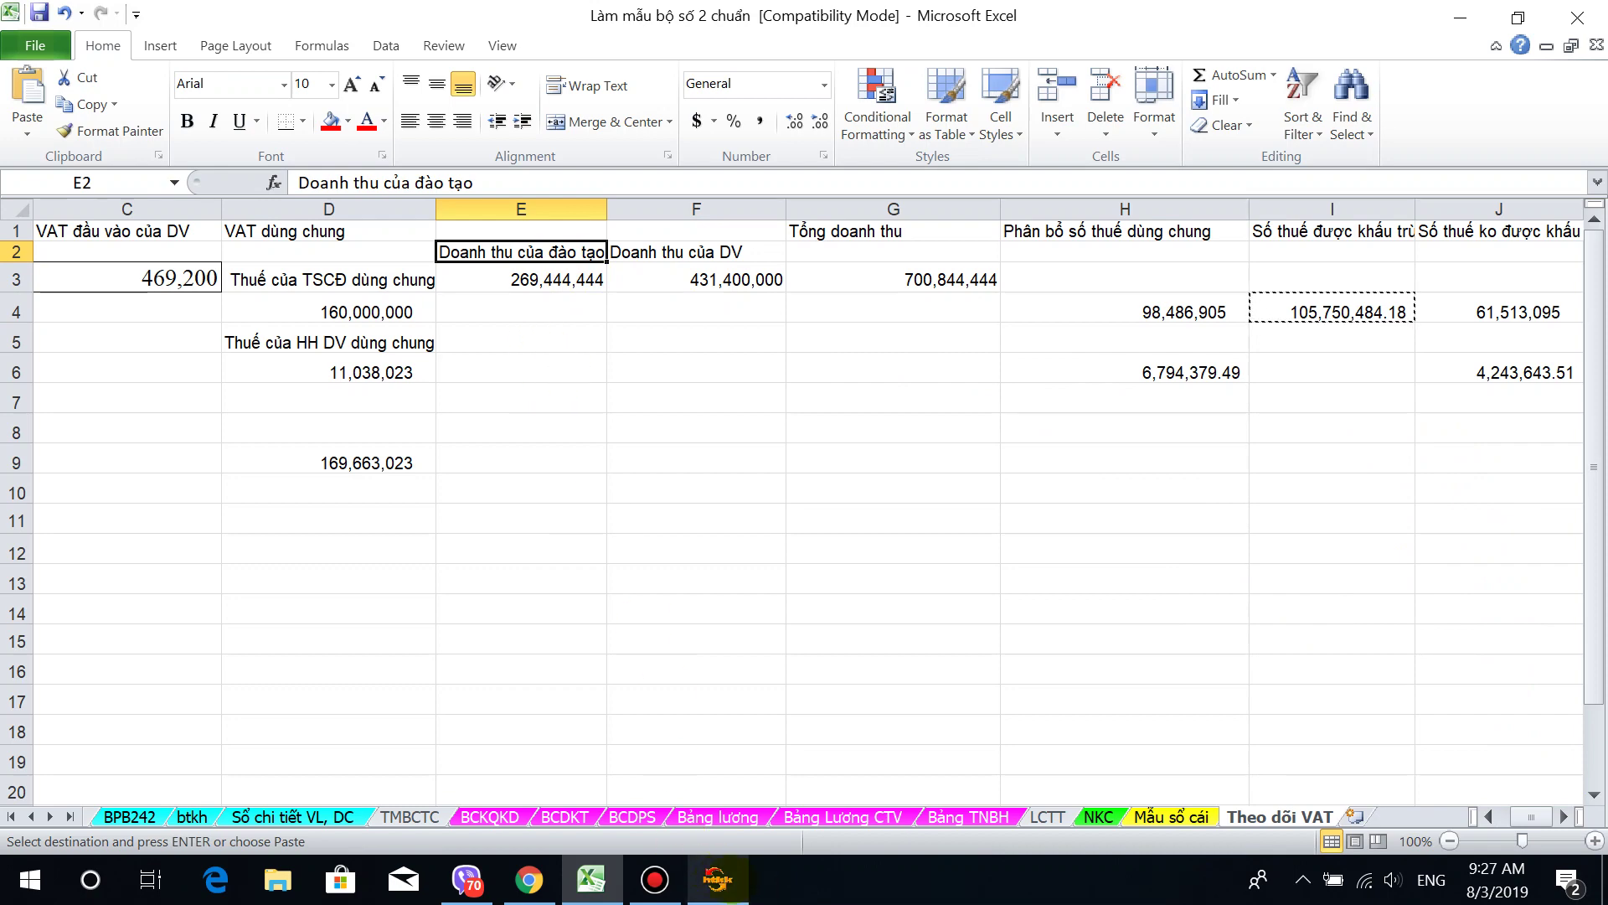
{"action": "left_click", "coordinate": [717, 879]}
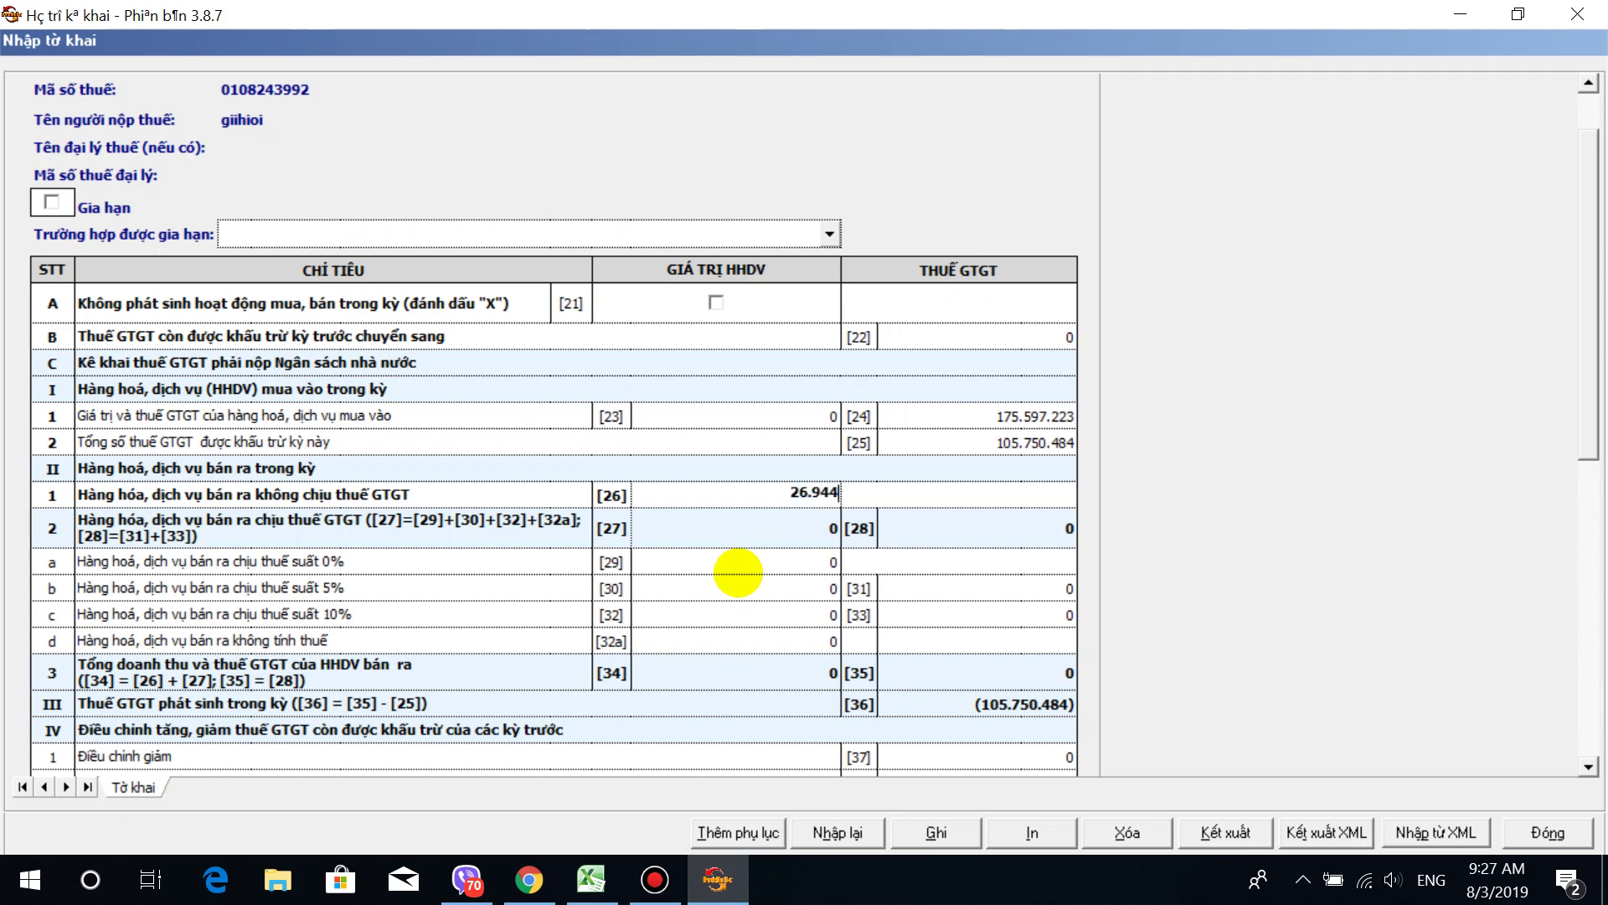
{"action": "left_click", "coordinate": [738, 569]}
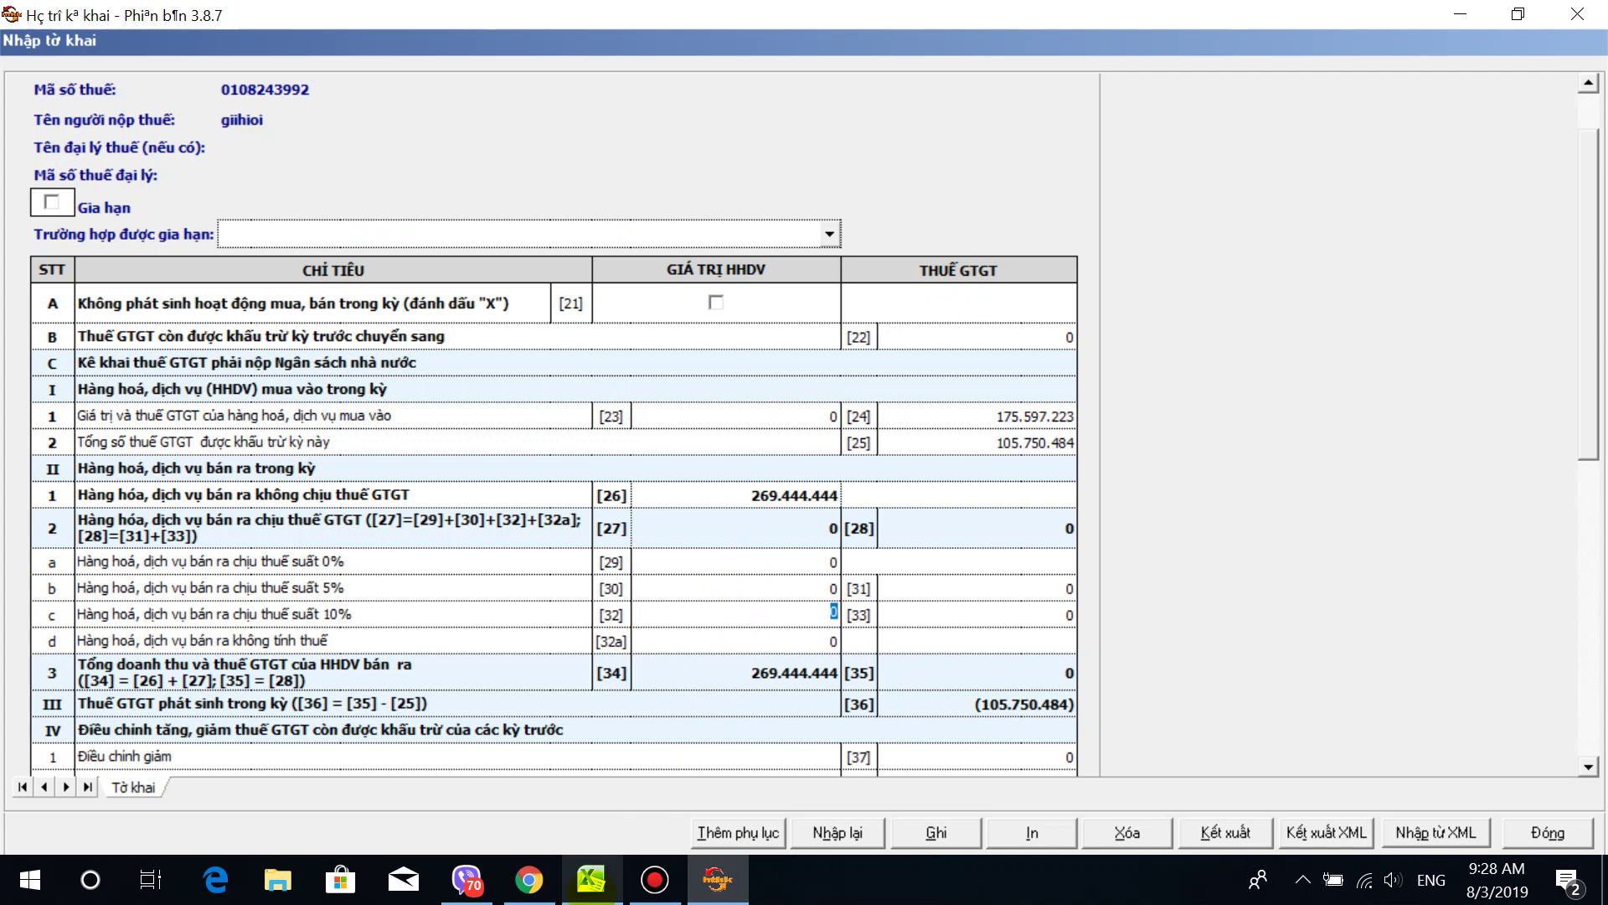
Step: Look up the service revenue in Excel cell F3 and enter 431.400.000 as 10% VAT sales in HTKK indicator [32]
{"action": "left_click", "coordinate": [592, 879]}
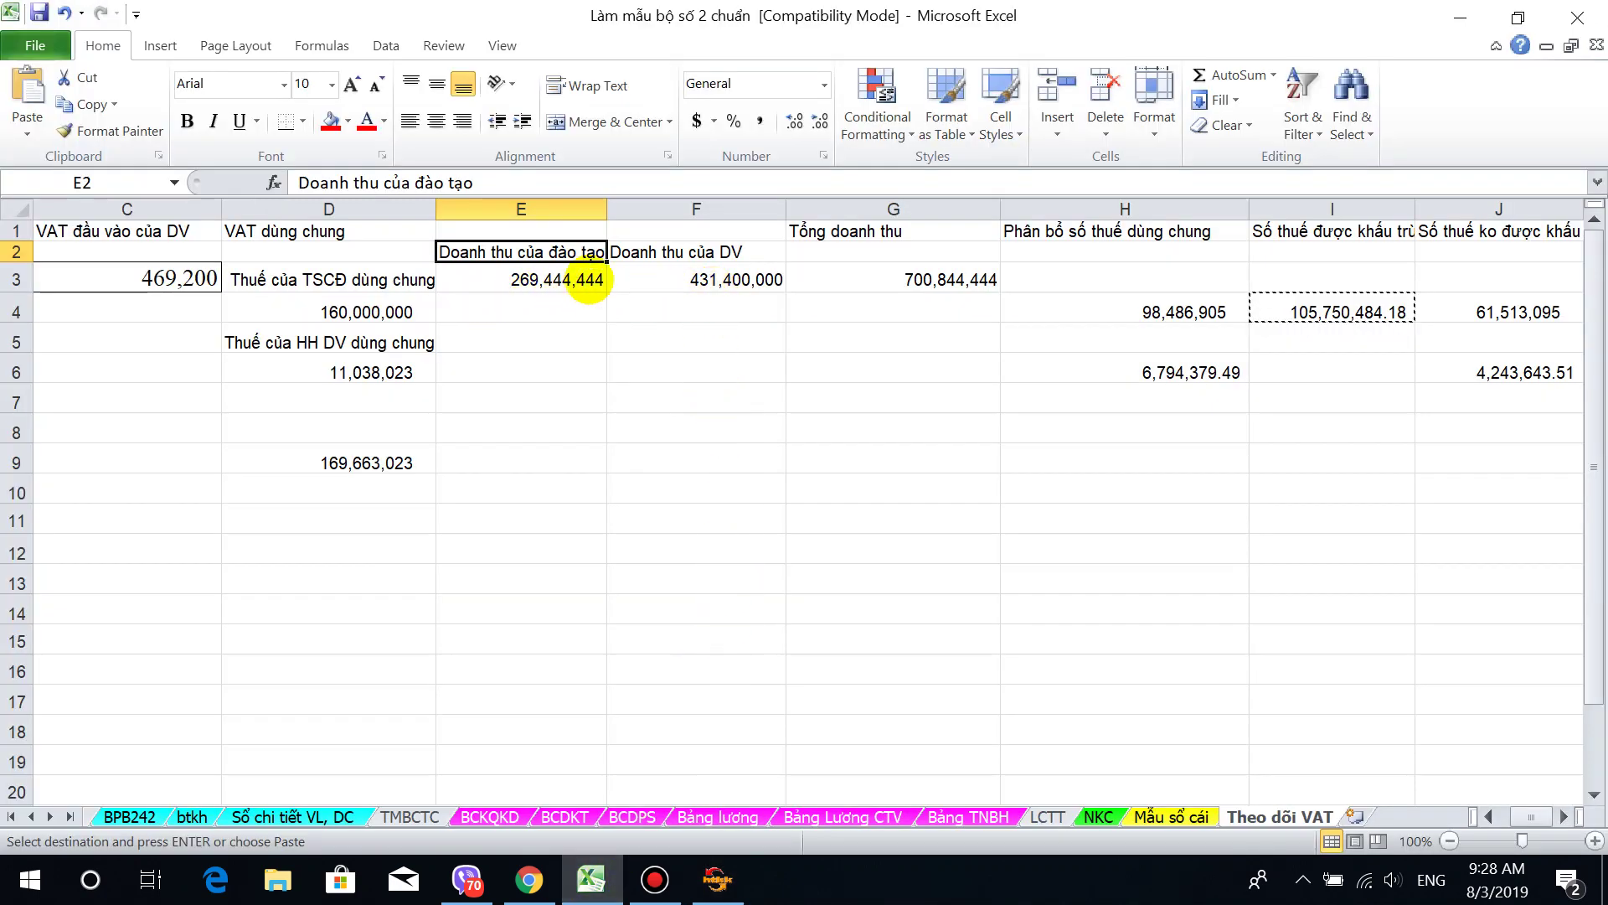
{"action": "left_click_drag", "start_coordinate": [712, 253], "coordinate": [729, 315]}
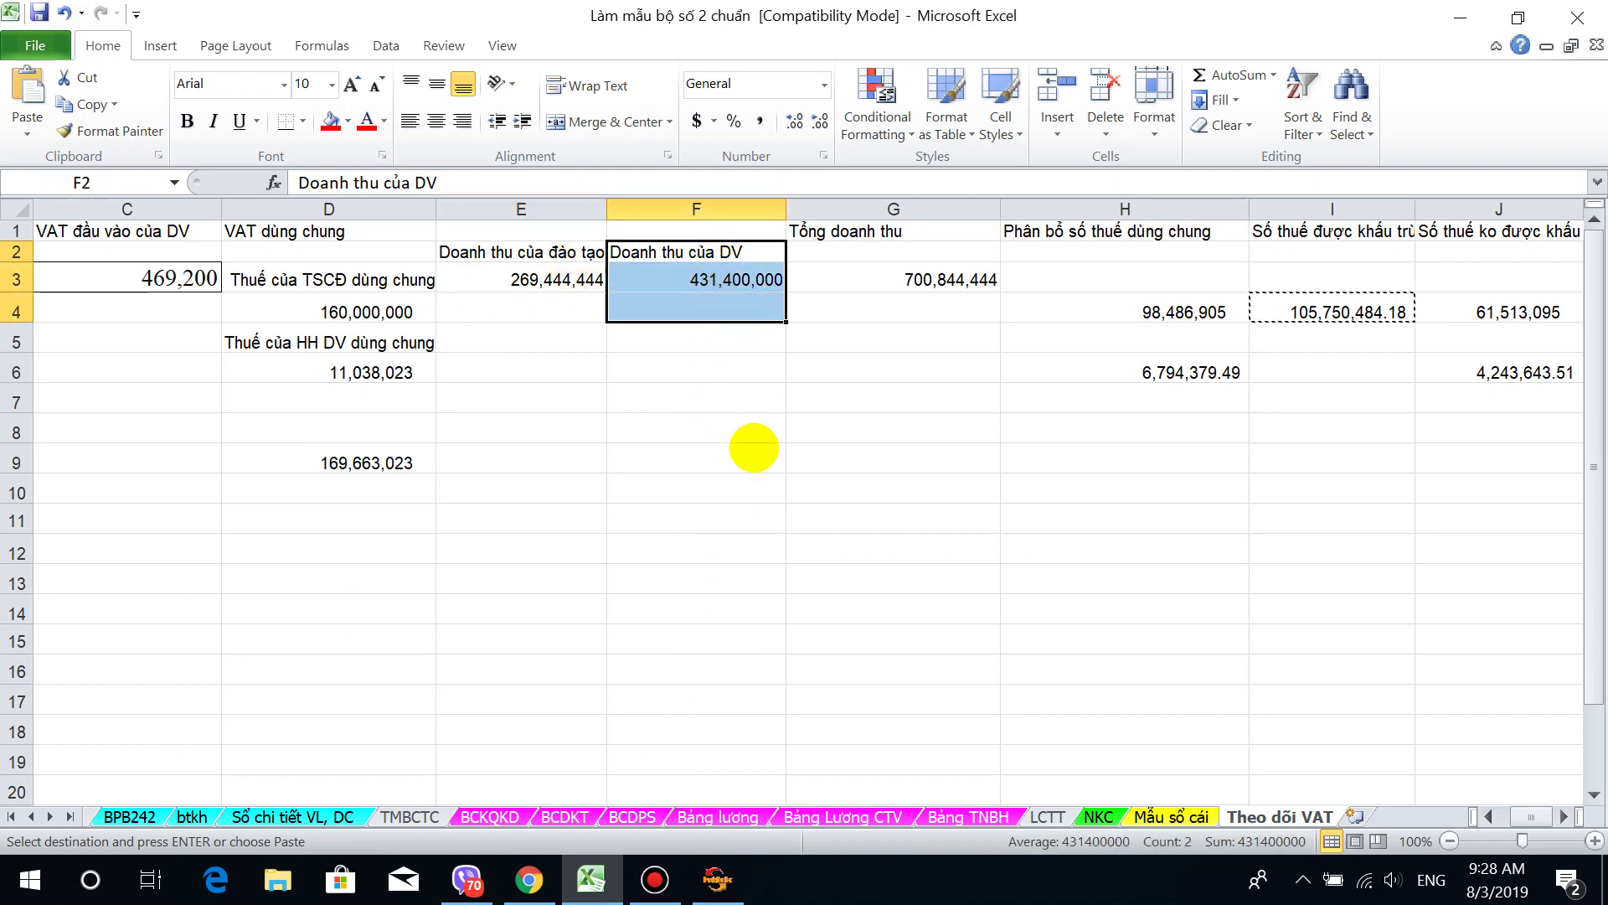
{"action": "left_click", "coordinate": [717, 879]}
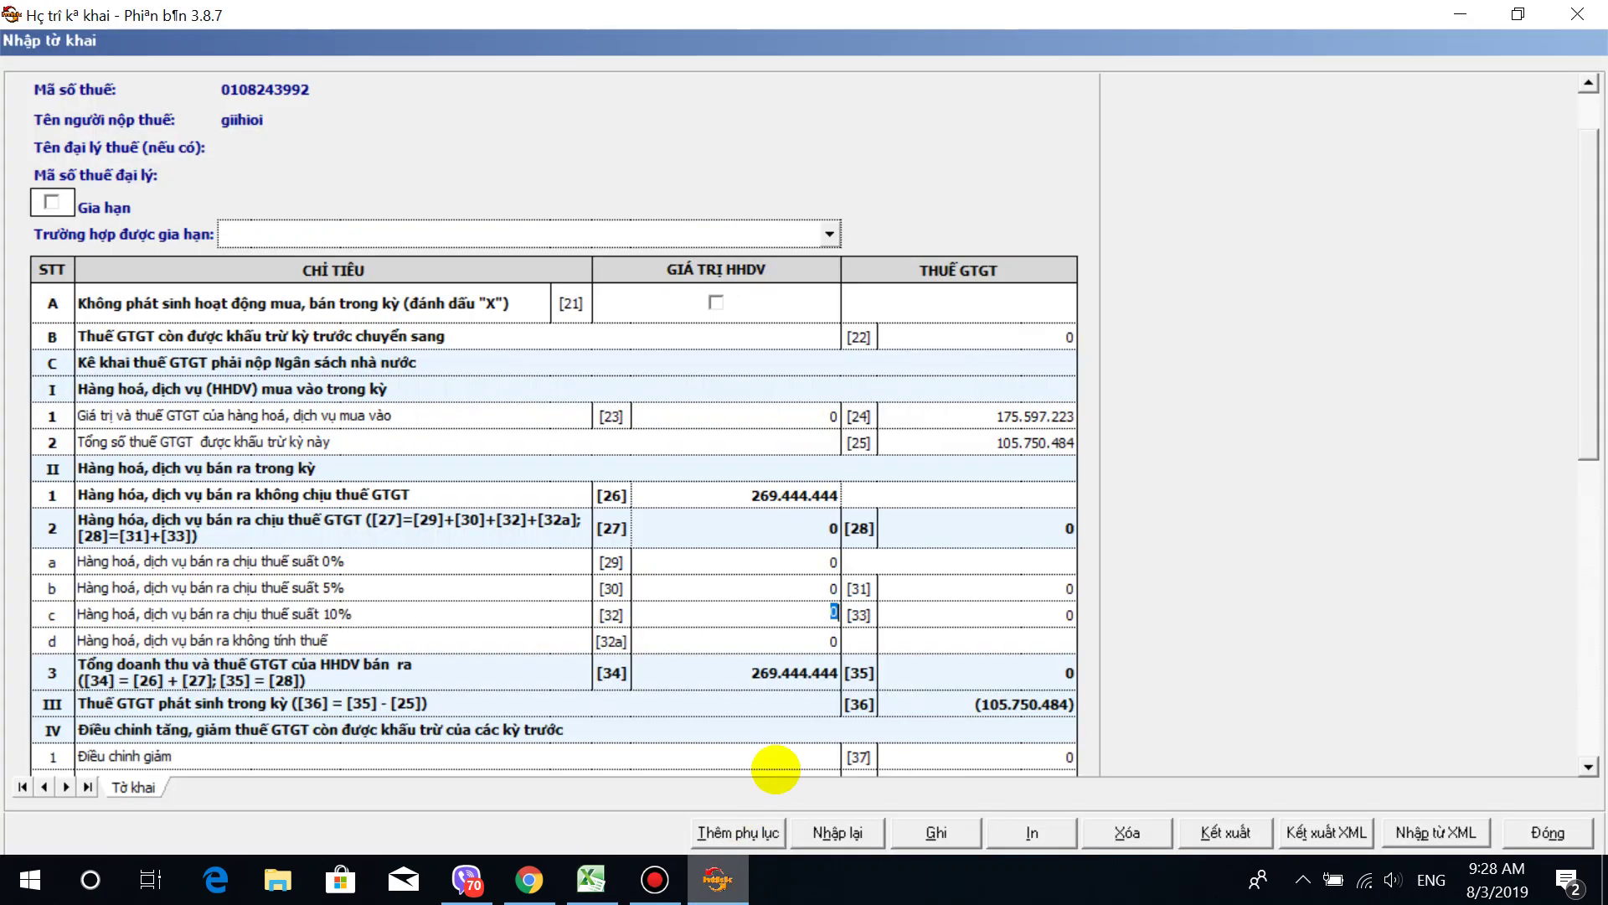
{"action": "type", "text": "4"}
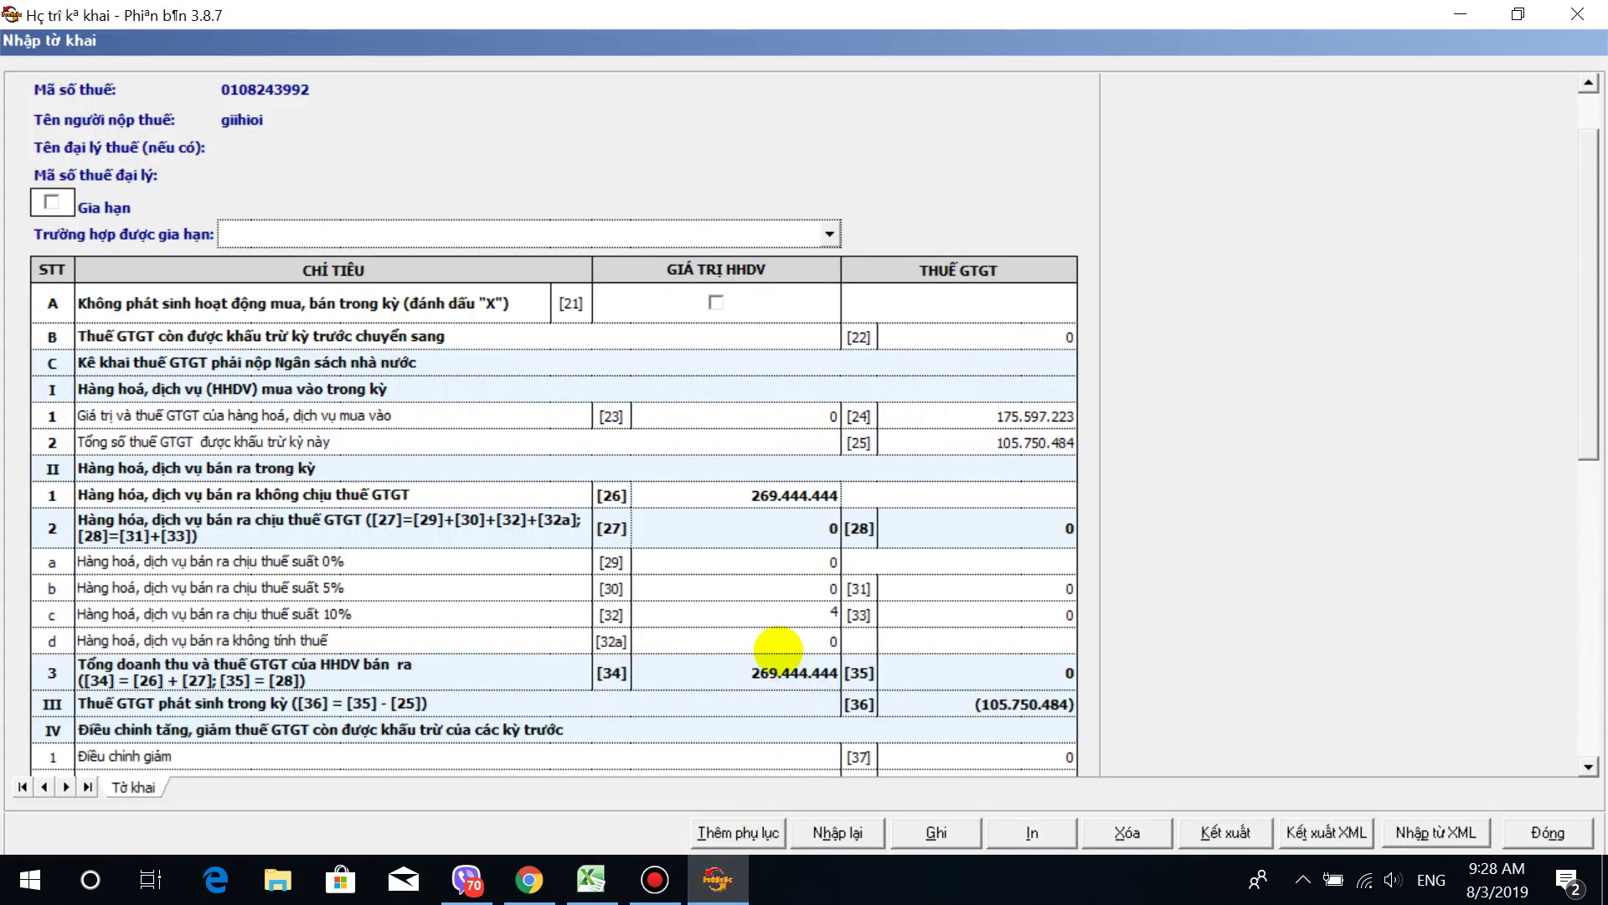
{"action": "type", "text": "31.400.000"}
{"action": "key", "text": "Tab"}
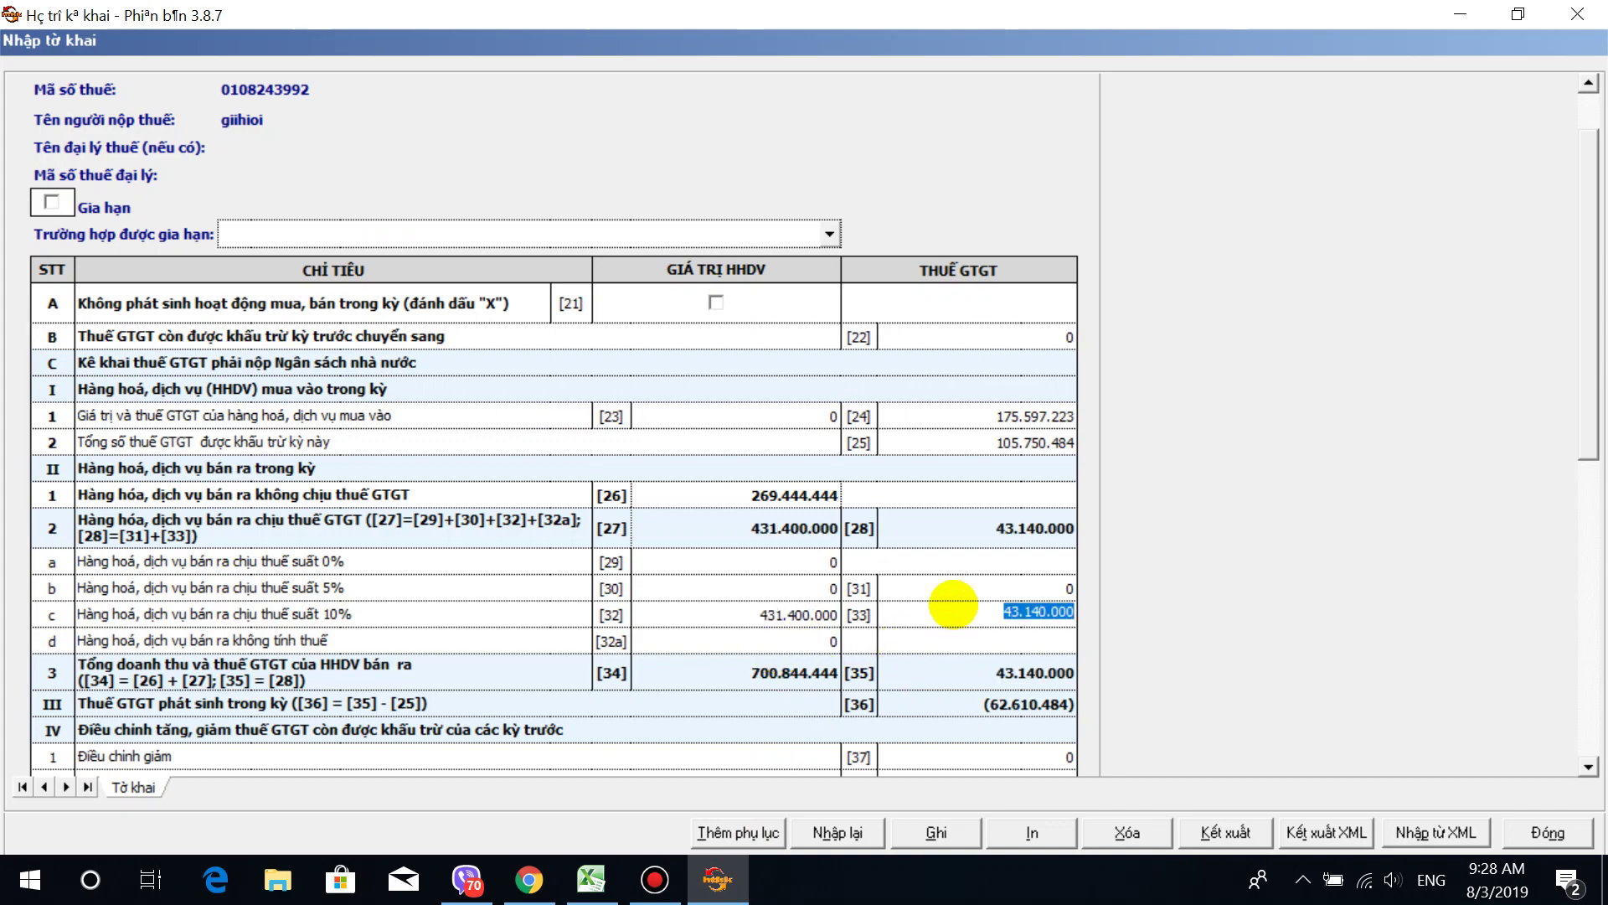
Step: Examine how deductible VAT [25] and output VAT [33] lead to the carry-forward in [43], and compare it with the opening carry-over [22]
{"action": "scroll", "coordinate": [949, 586], "scroll_direction": "down", "scroll_amount": 1}
{"action": "scroll", "coordinate": [949, 586], "scroll_direction": "down", "scroll_amount": 2}
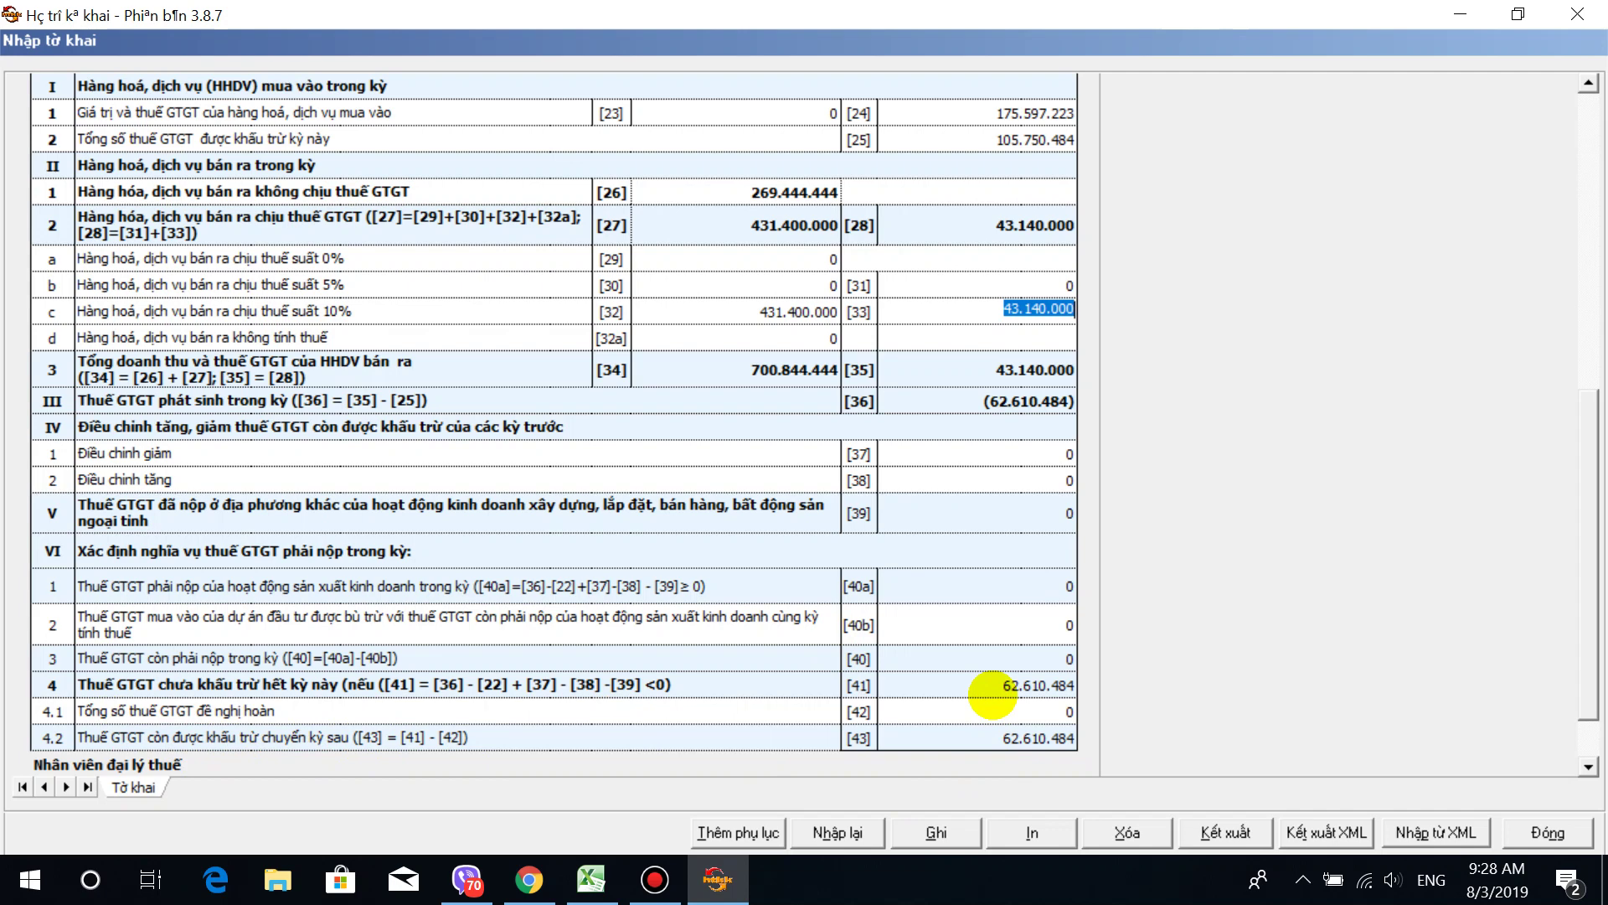
{"action": "left_click", "coordinate": [1028, 137]}
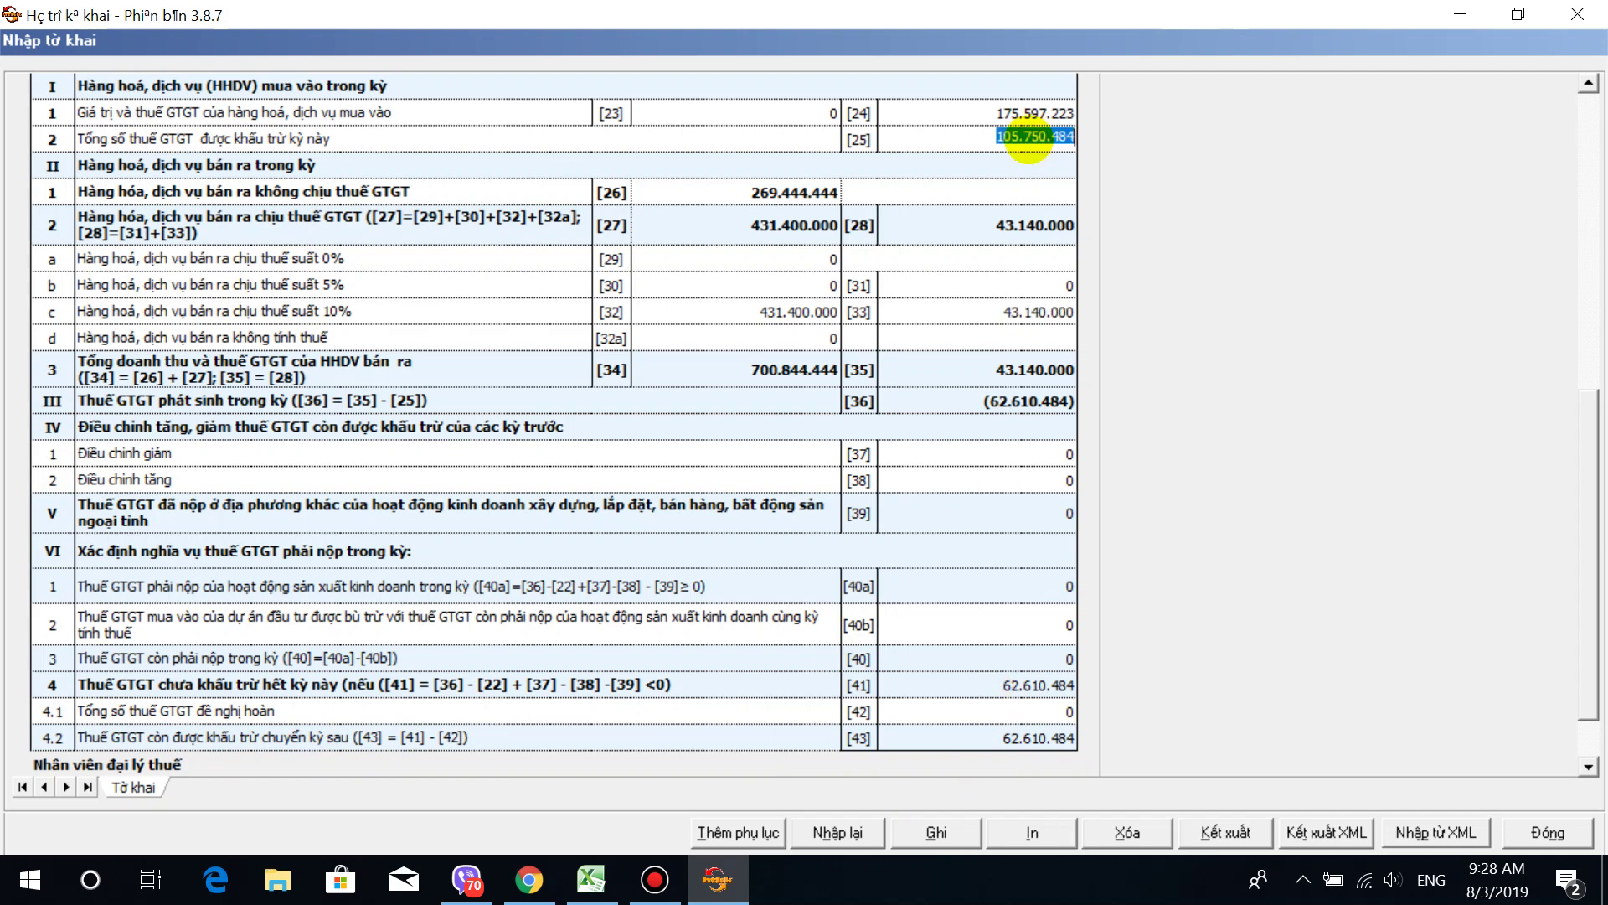
{"action": "left_click", "coordinate": [1032, 308]}
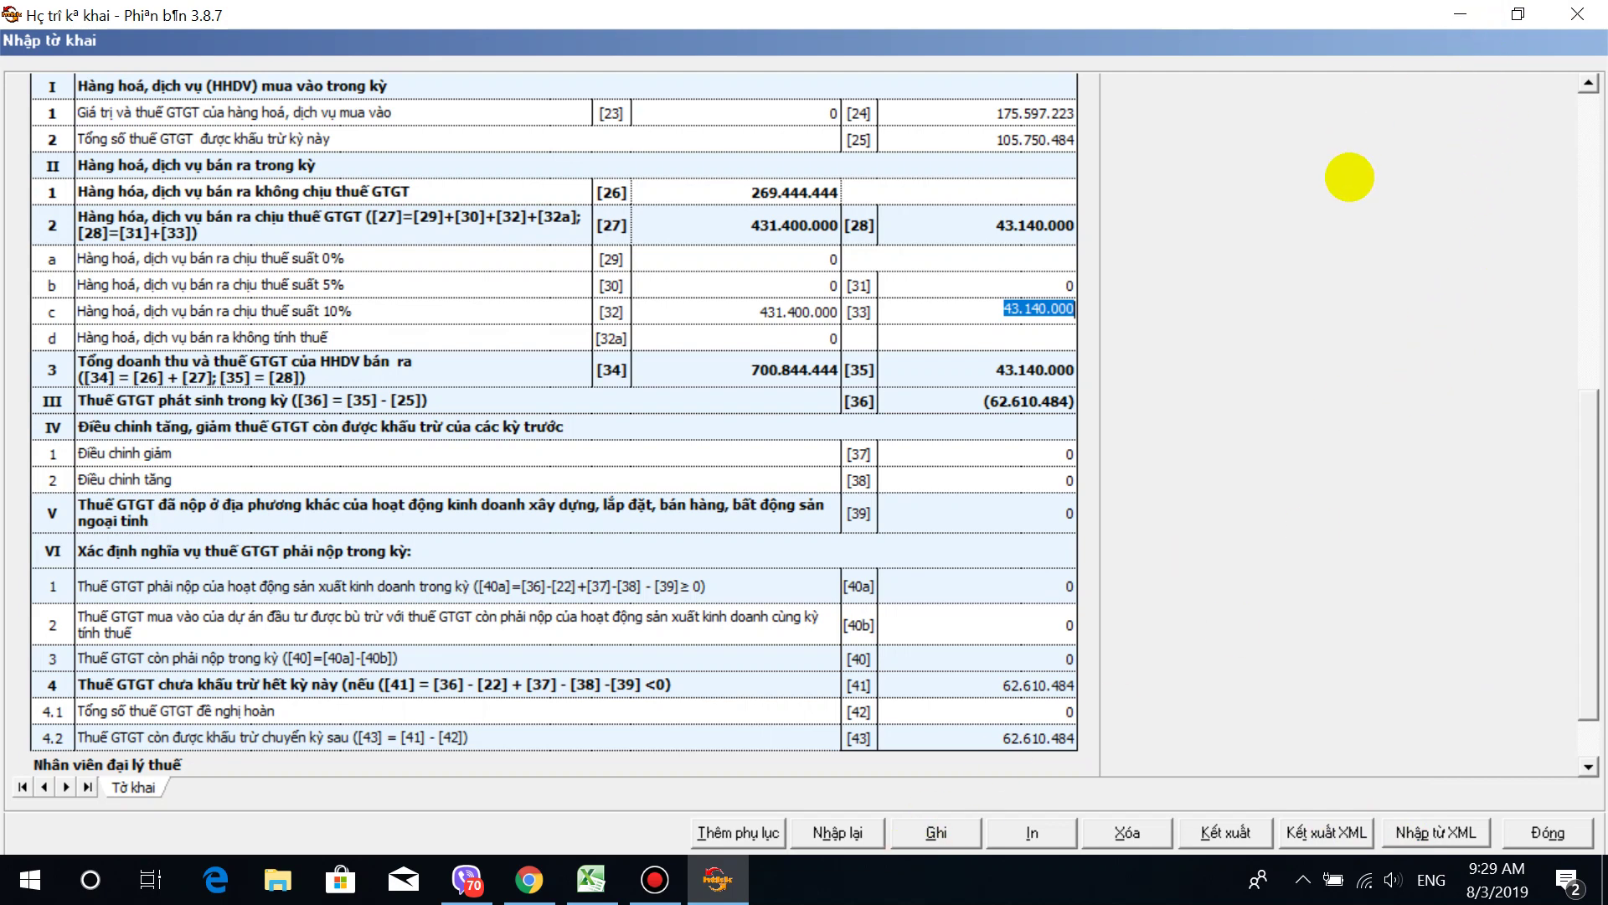
{"action": "scroll", "coordinate": [1303, 330], "scroll_direction": "up", "scroll_amount": 3}
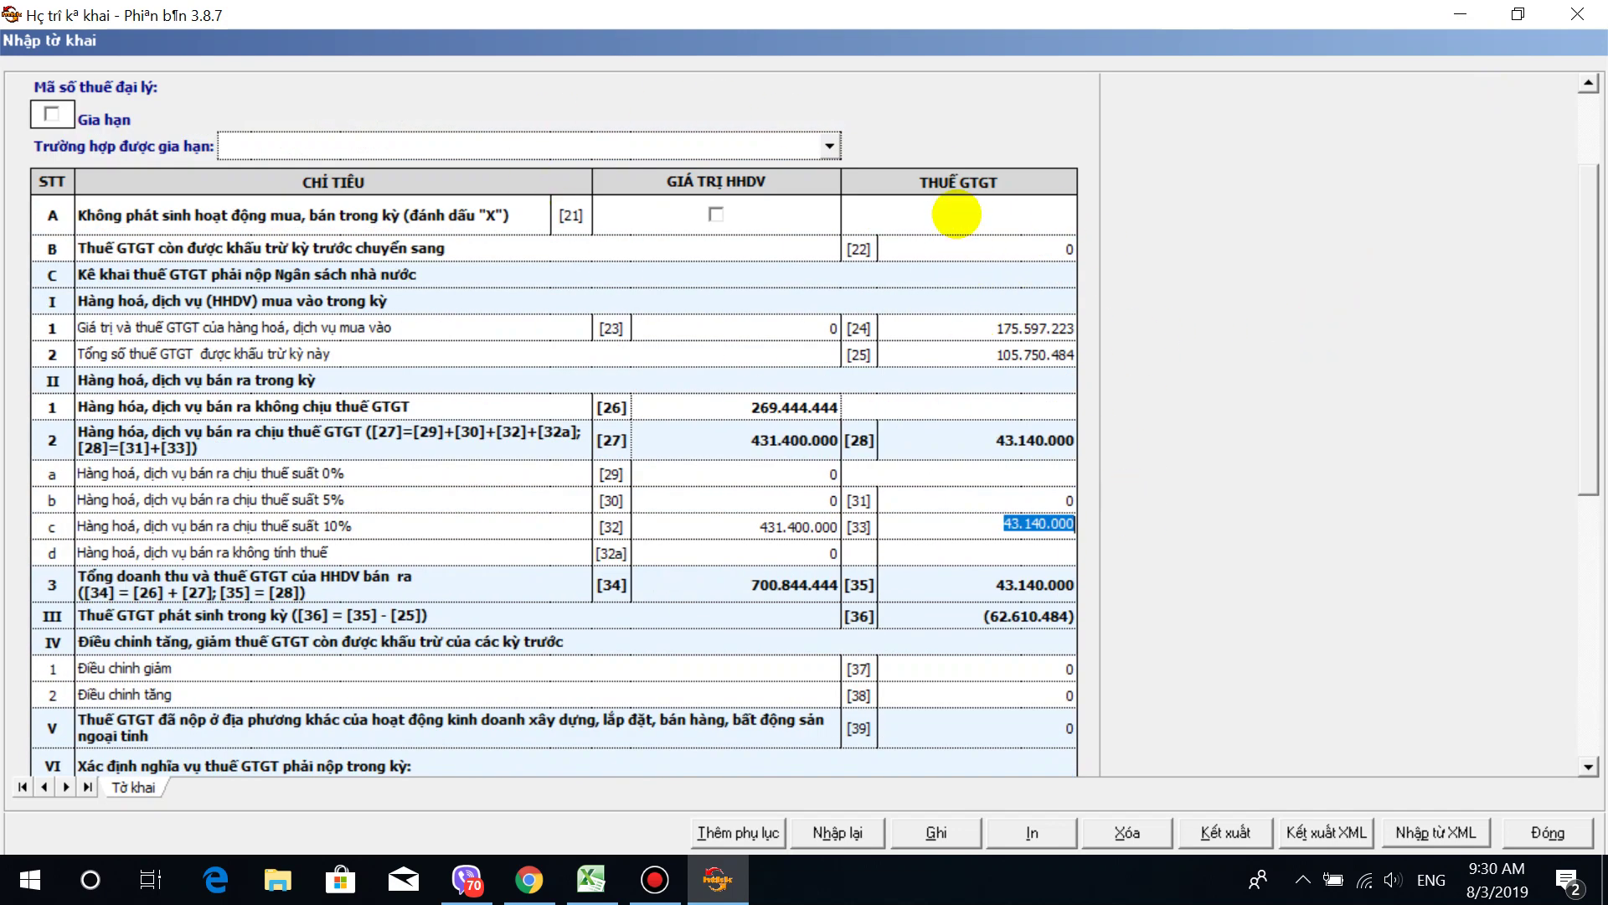
{"action": "left_click", "coordinate": [955, 245]}
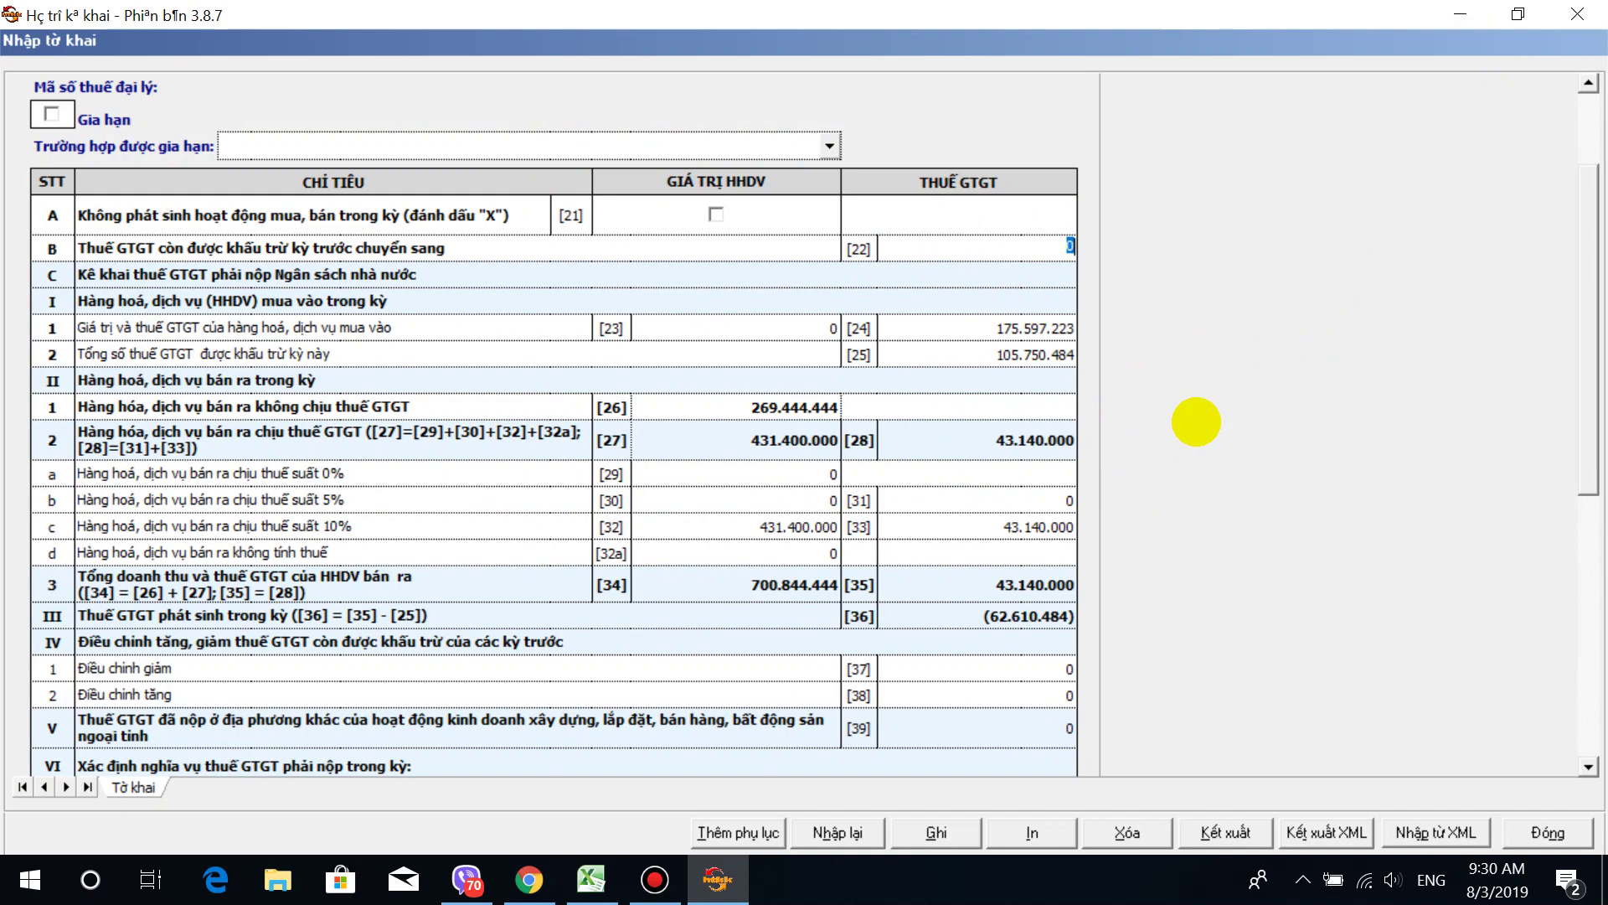
{"action": "scroll", "coordinate": [1141, 539], "scroll_direction": "down", "scroll_amount": 5}
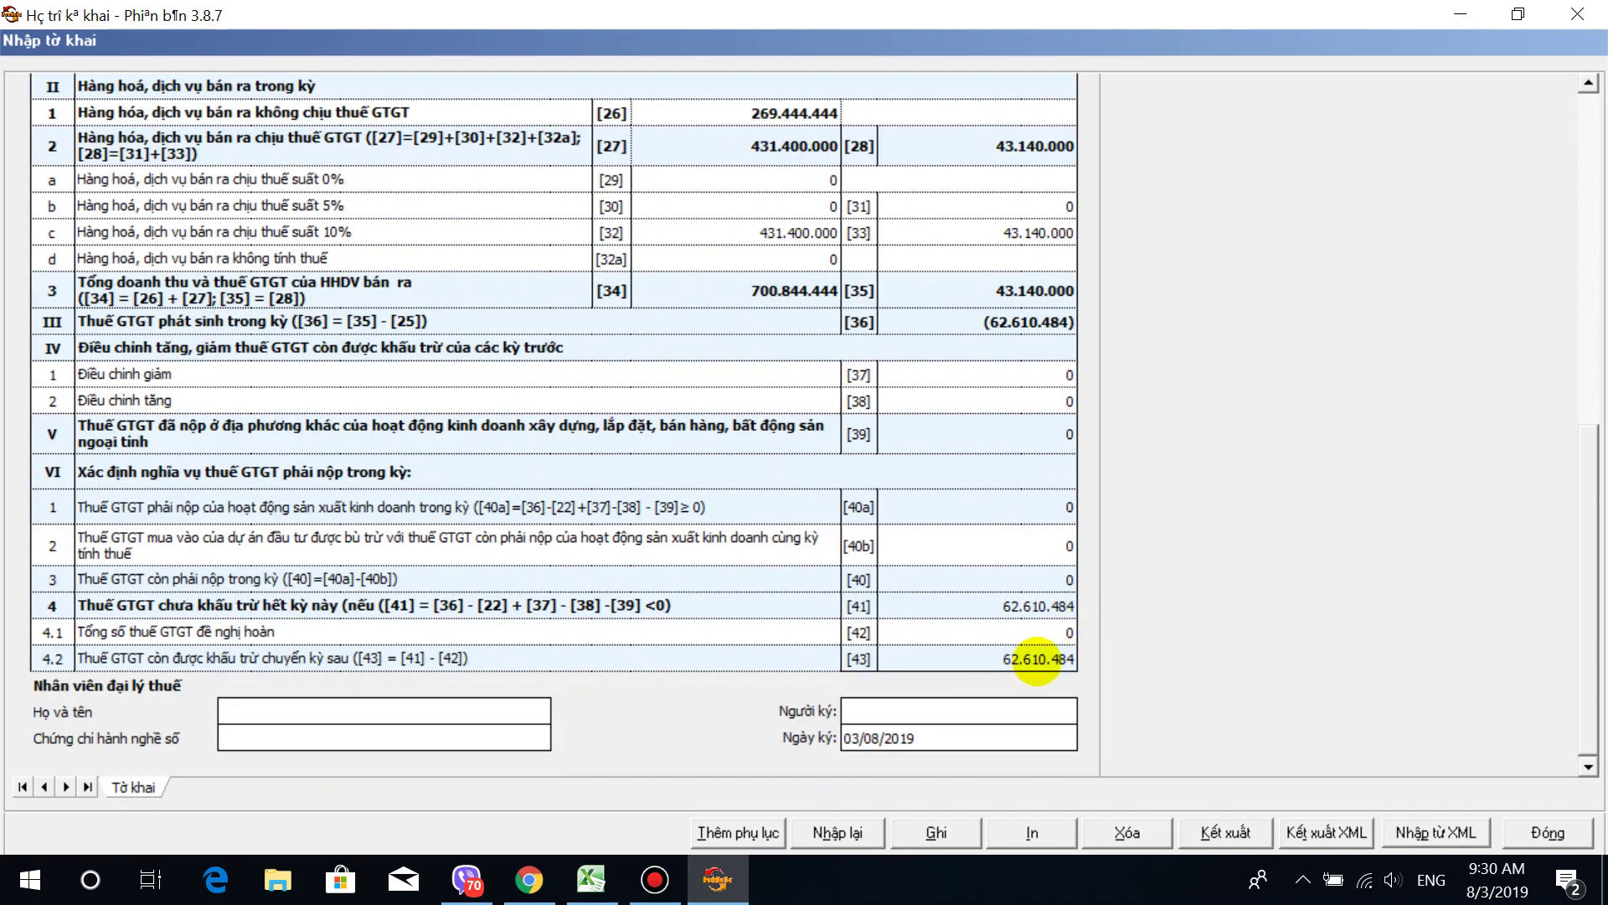
{"action": "scroll", "coordinate": [1235, 499], "scroll_direction": "up", "scroll_amount": 5}
{"action": "scroll", "coordinate": [1167, 570], "scroll_direction": "down", "scroll_amount": 5}
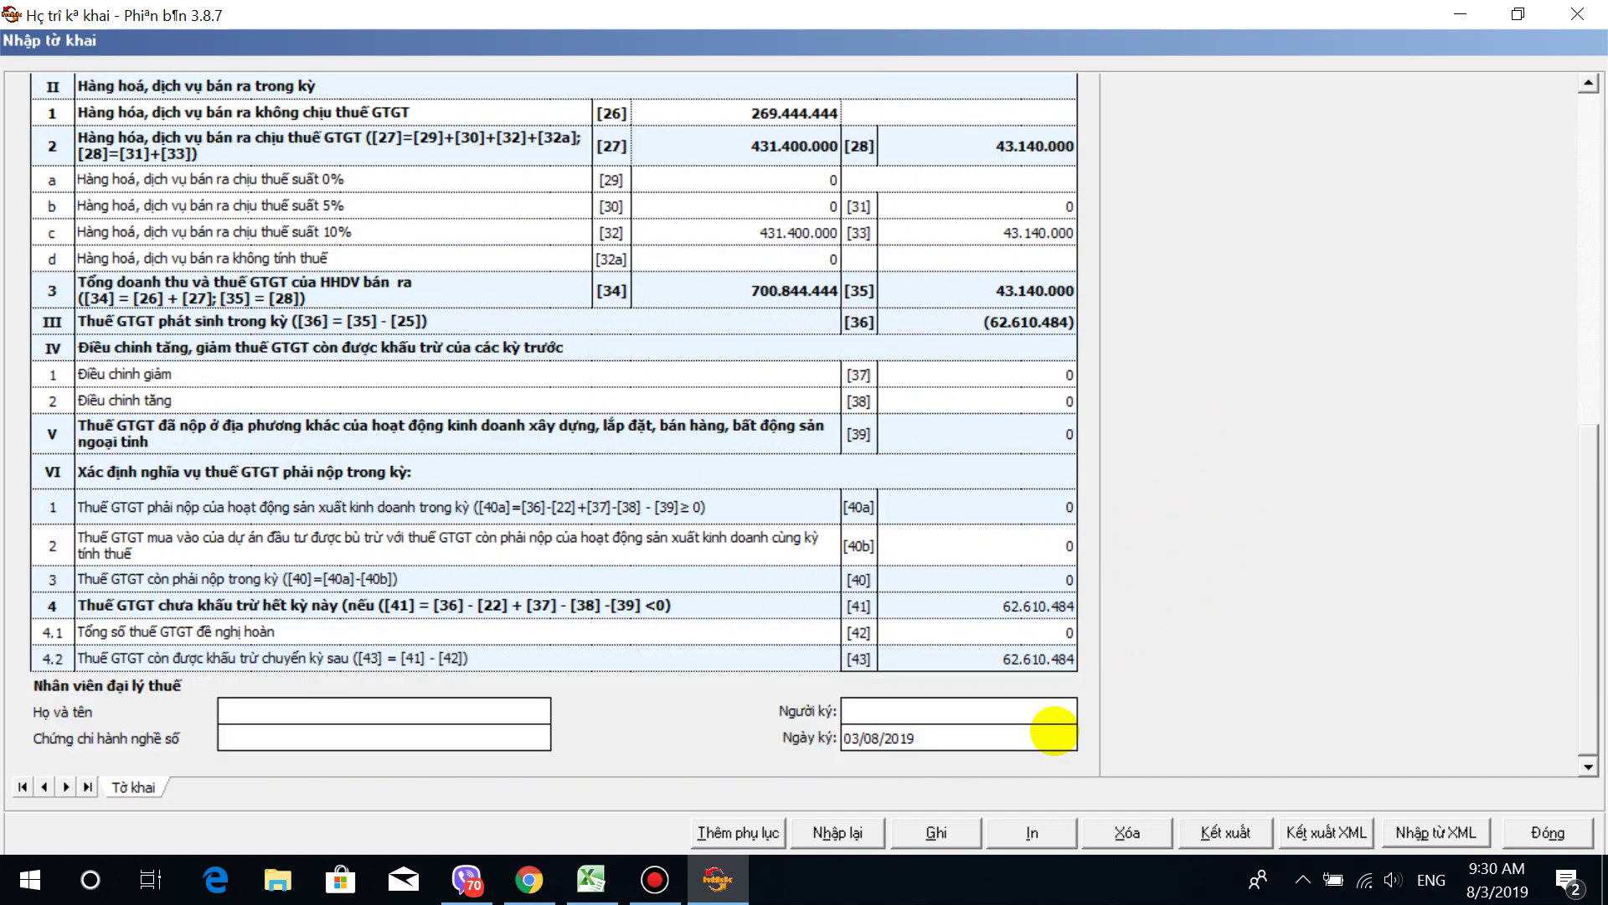
Step: Check the opening carry-over VAT in indicator [22], and close the 01/GTGT declaration, saving the changes
{"action": "scroll", "coordinate": [1173, 520], "scroll_direction": "up", "scroll_amount": 10}
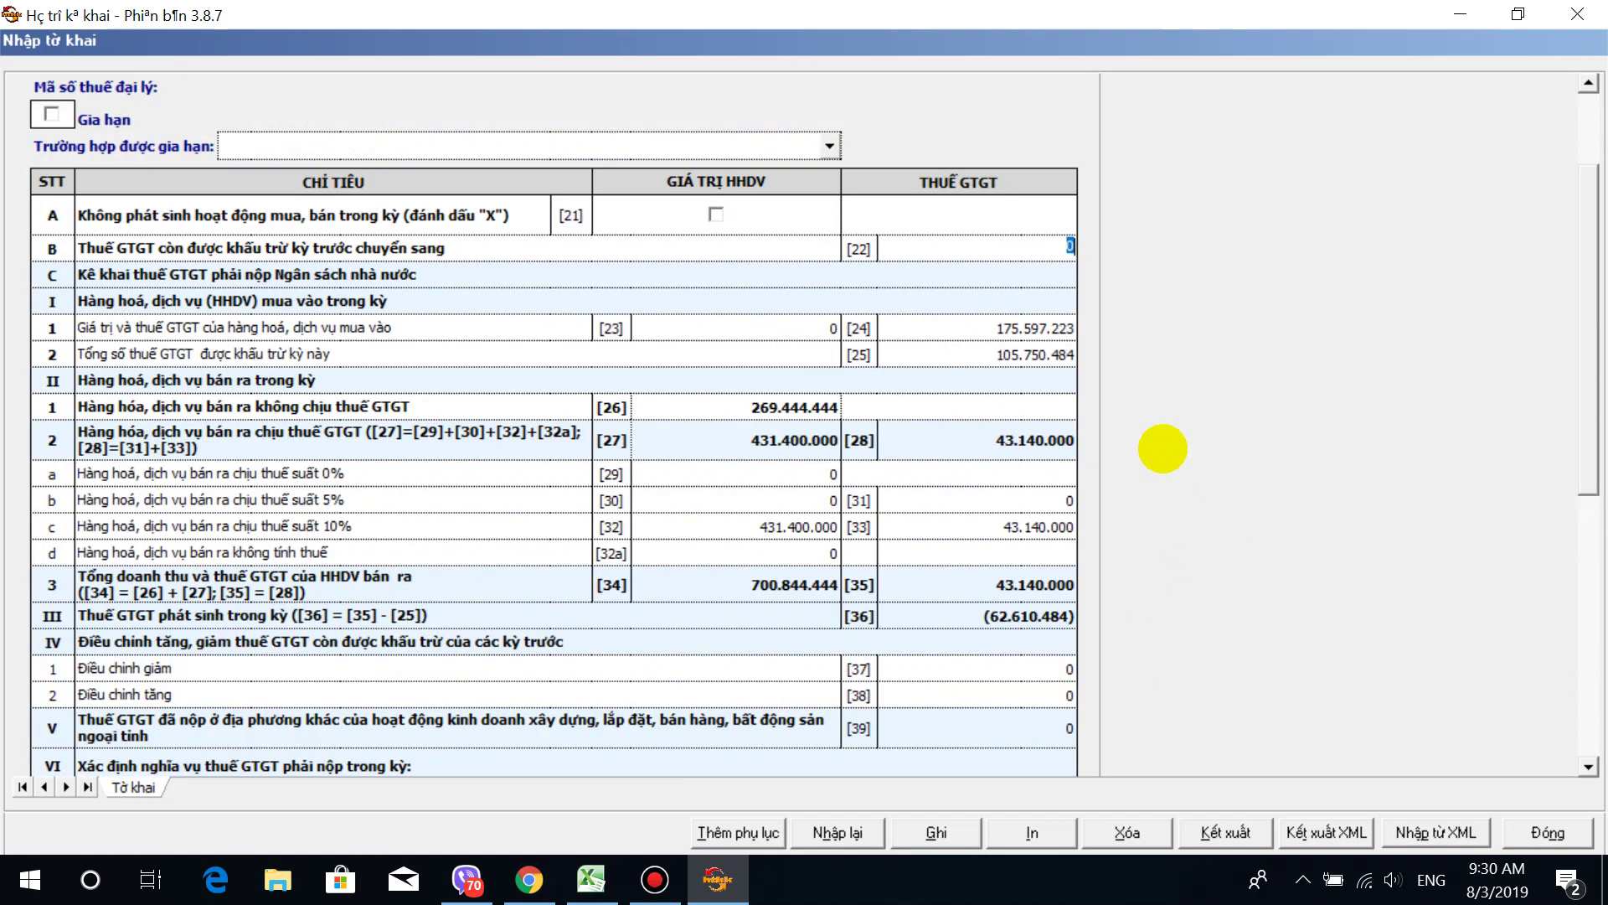
{"action": "left_click", "coordinate": [1012, 239]}
{"action": "left_click", "coordinate": [1010, 237]}
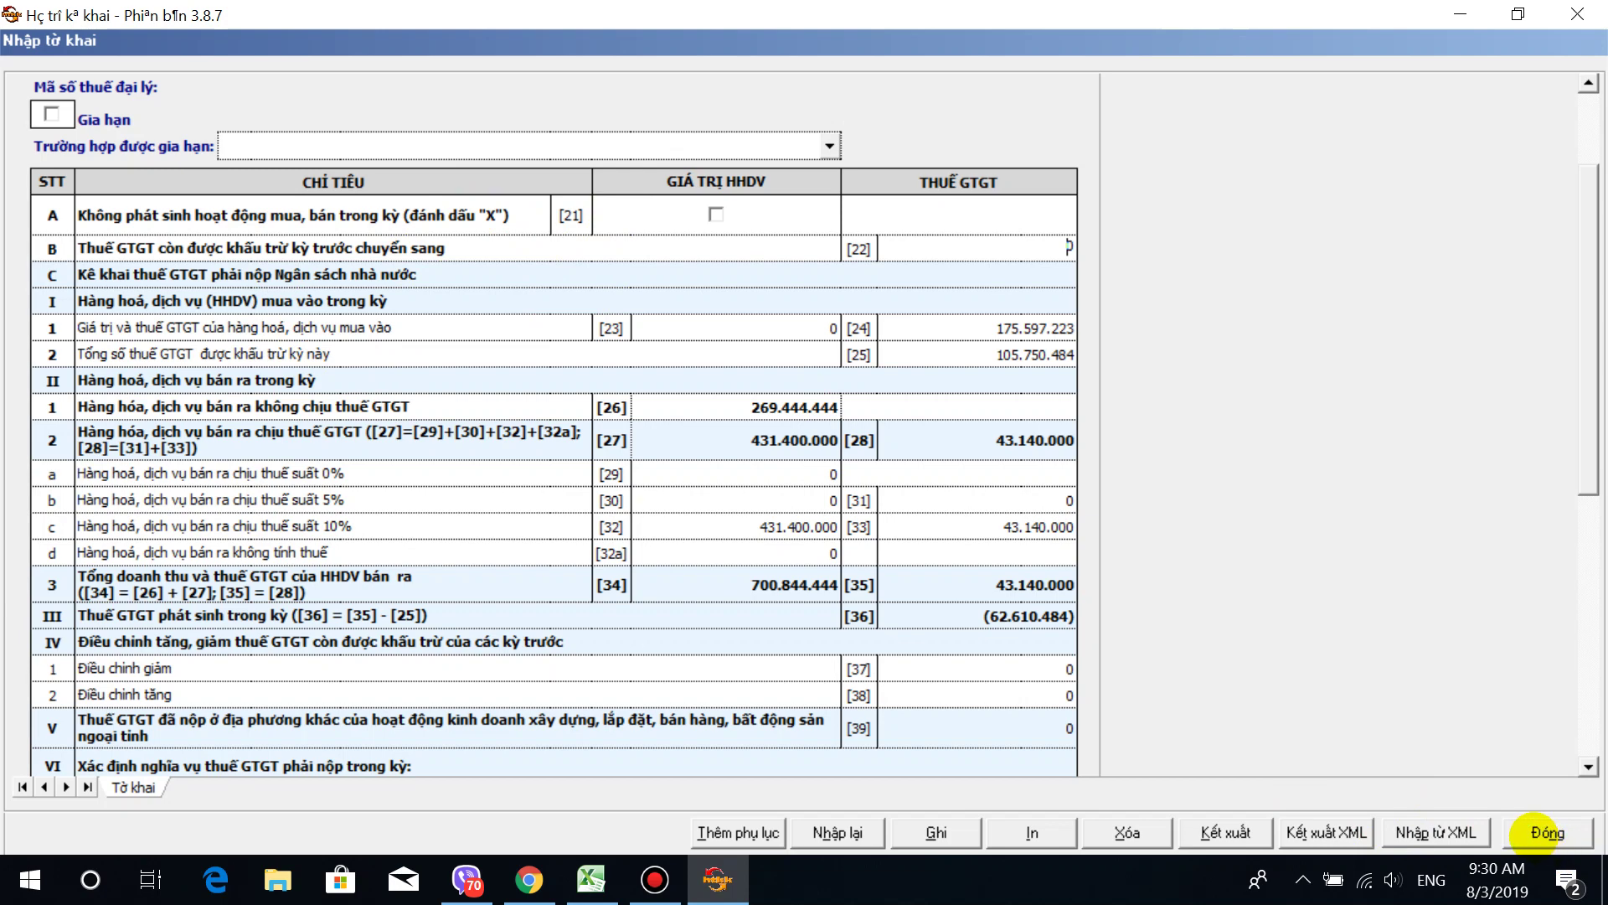
{"action": "scroll", "coordinate": [797, 434], "scroll_direction": "up", "scroll_amount": 1}
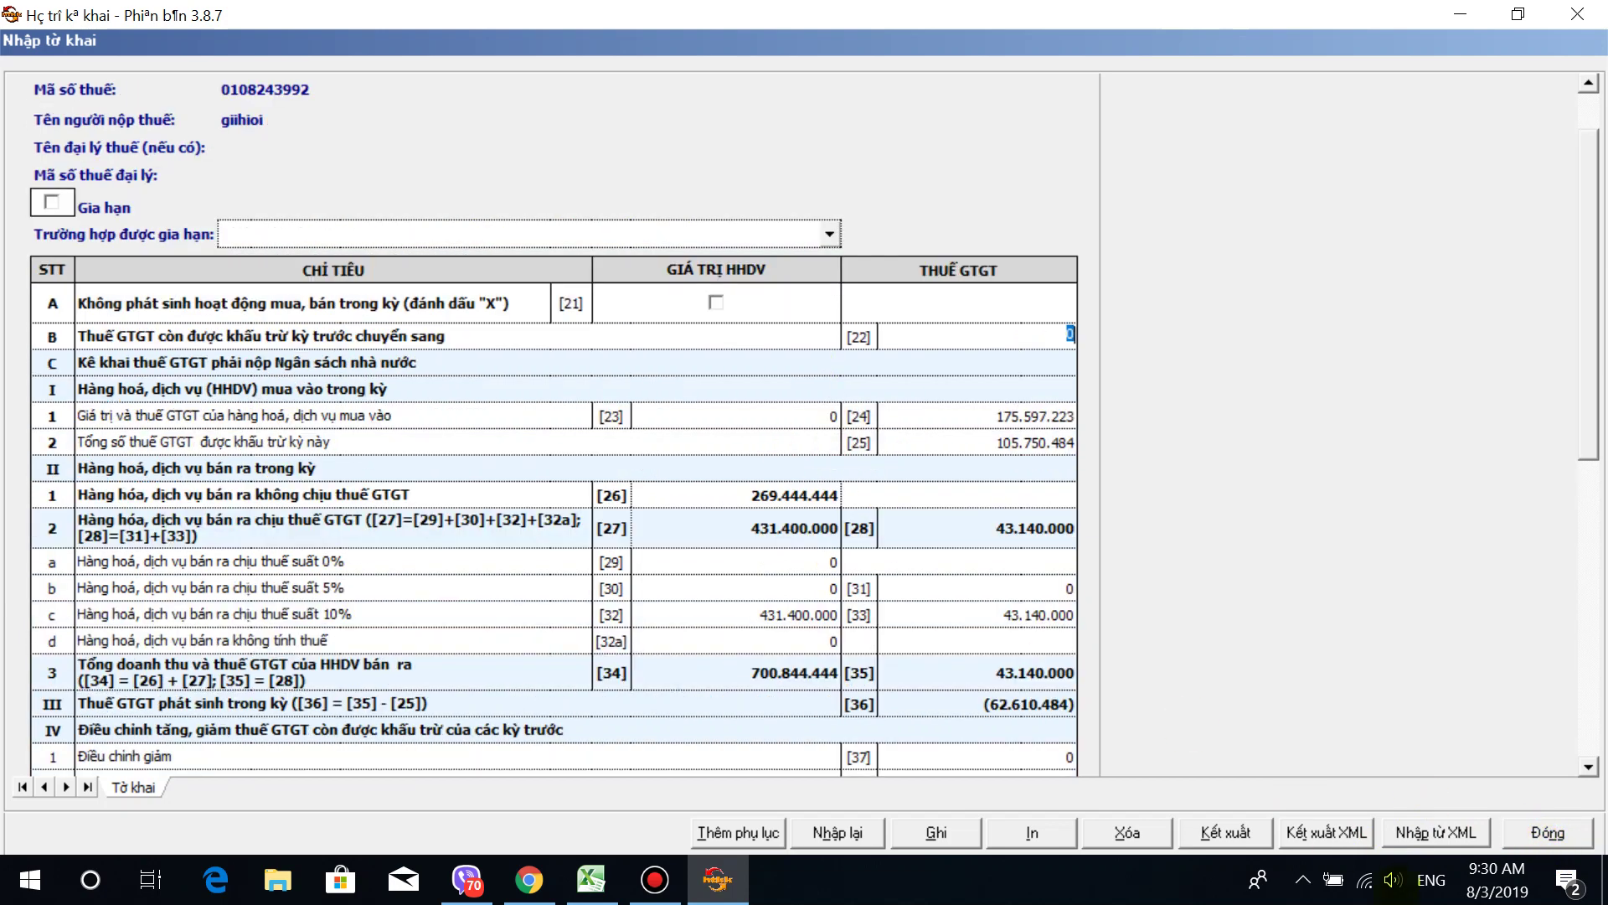
{"action": "left_click", "coordinate": [1507, 828]}
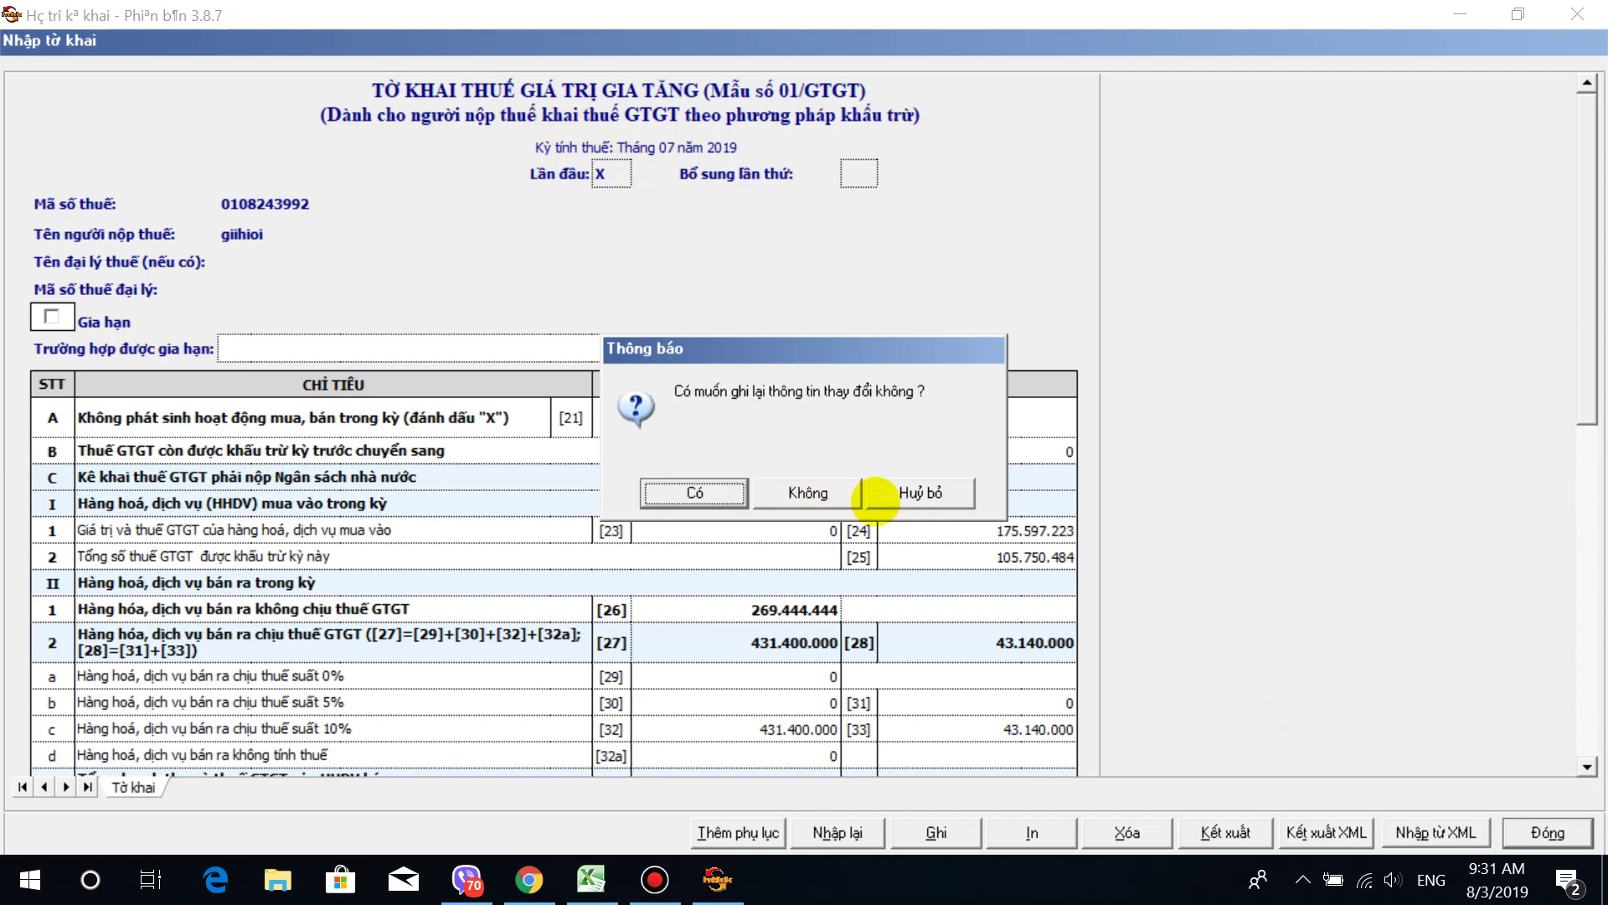
{"action": "left_click", "coordinate": [734, 496]}
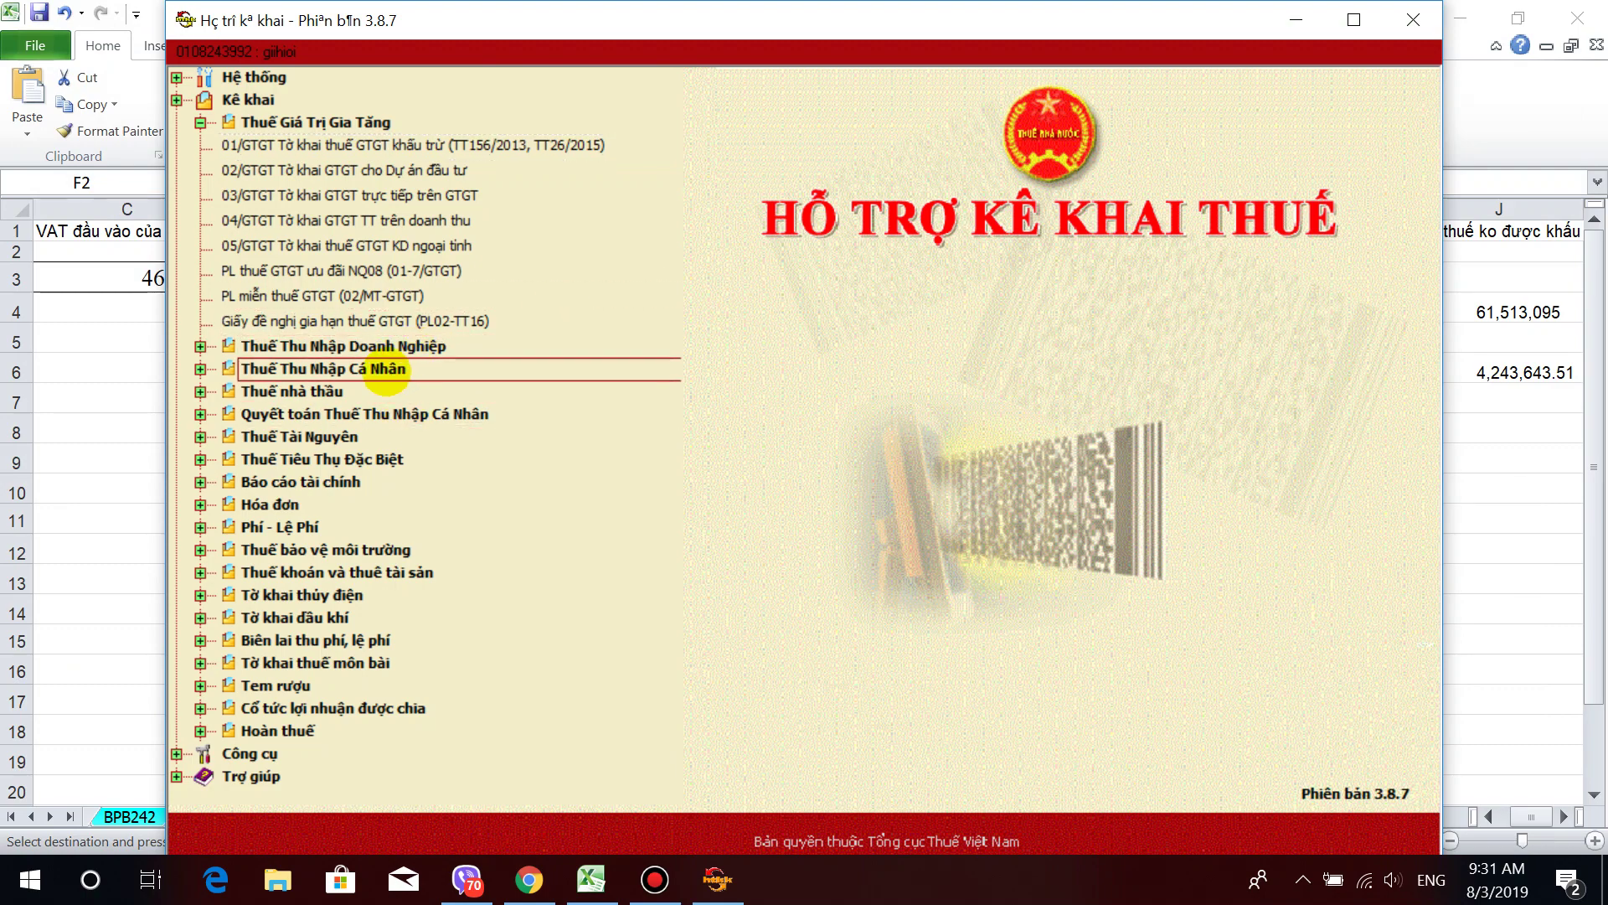
Step: Start the 05/KK-TNCN personal income tax withholding declaration (TT92/2015) and choose the quarterly declaration type
{"action": "left_click", "coordinate": [373, 369]}
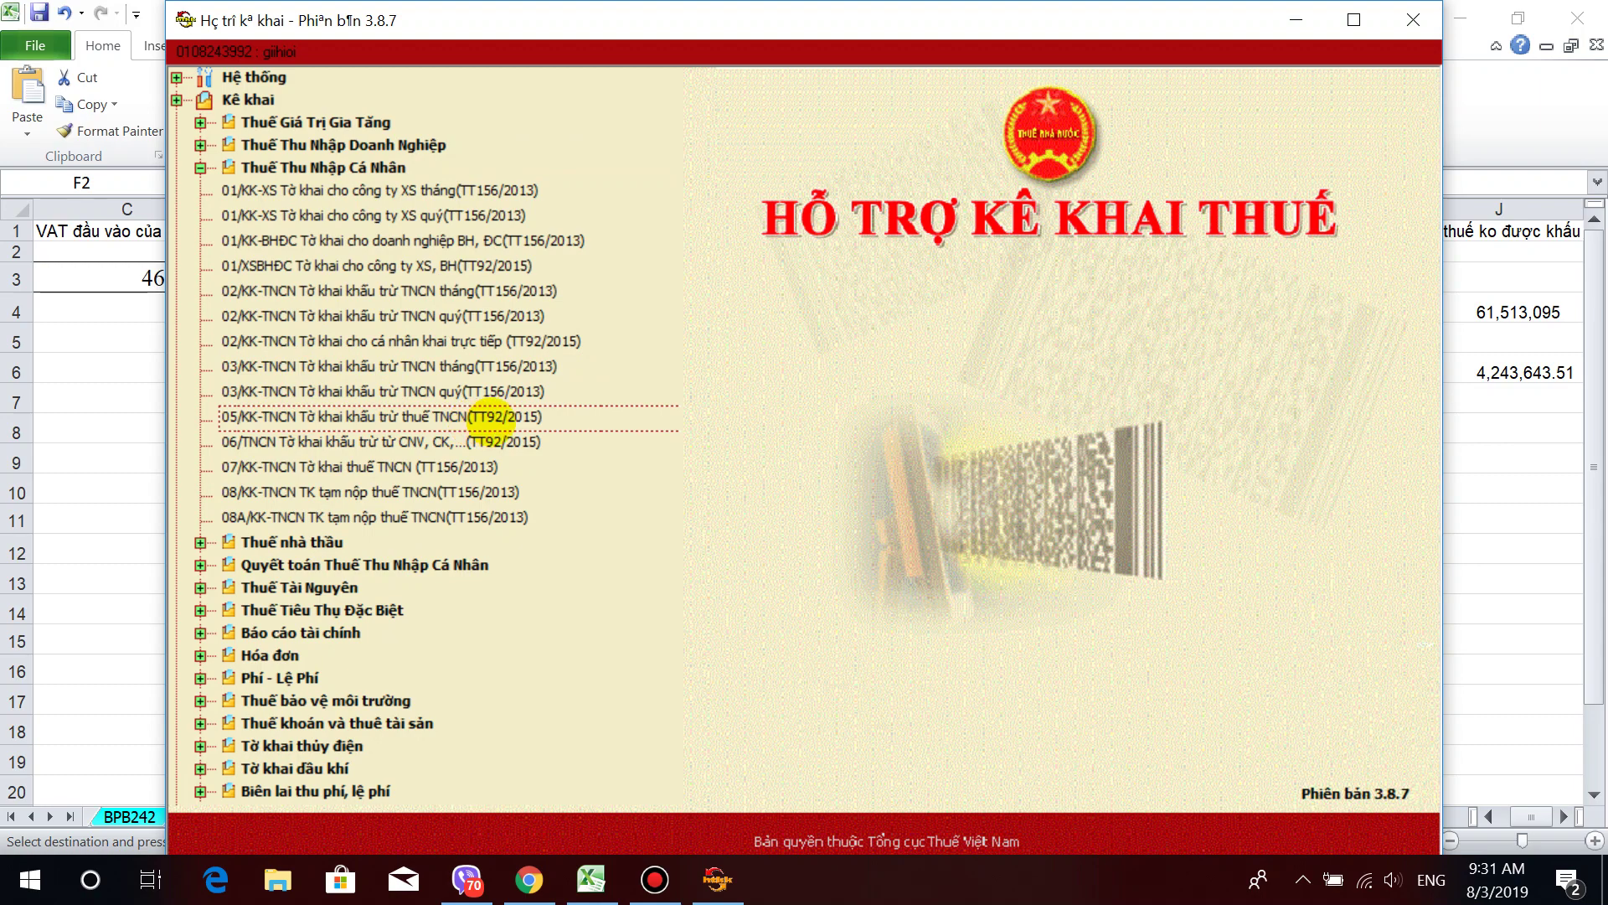
{"action": "left_click", "coordinate": [491, 416]}
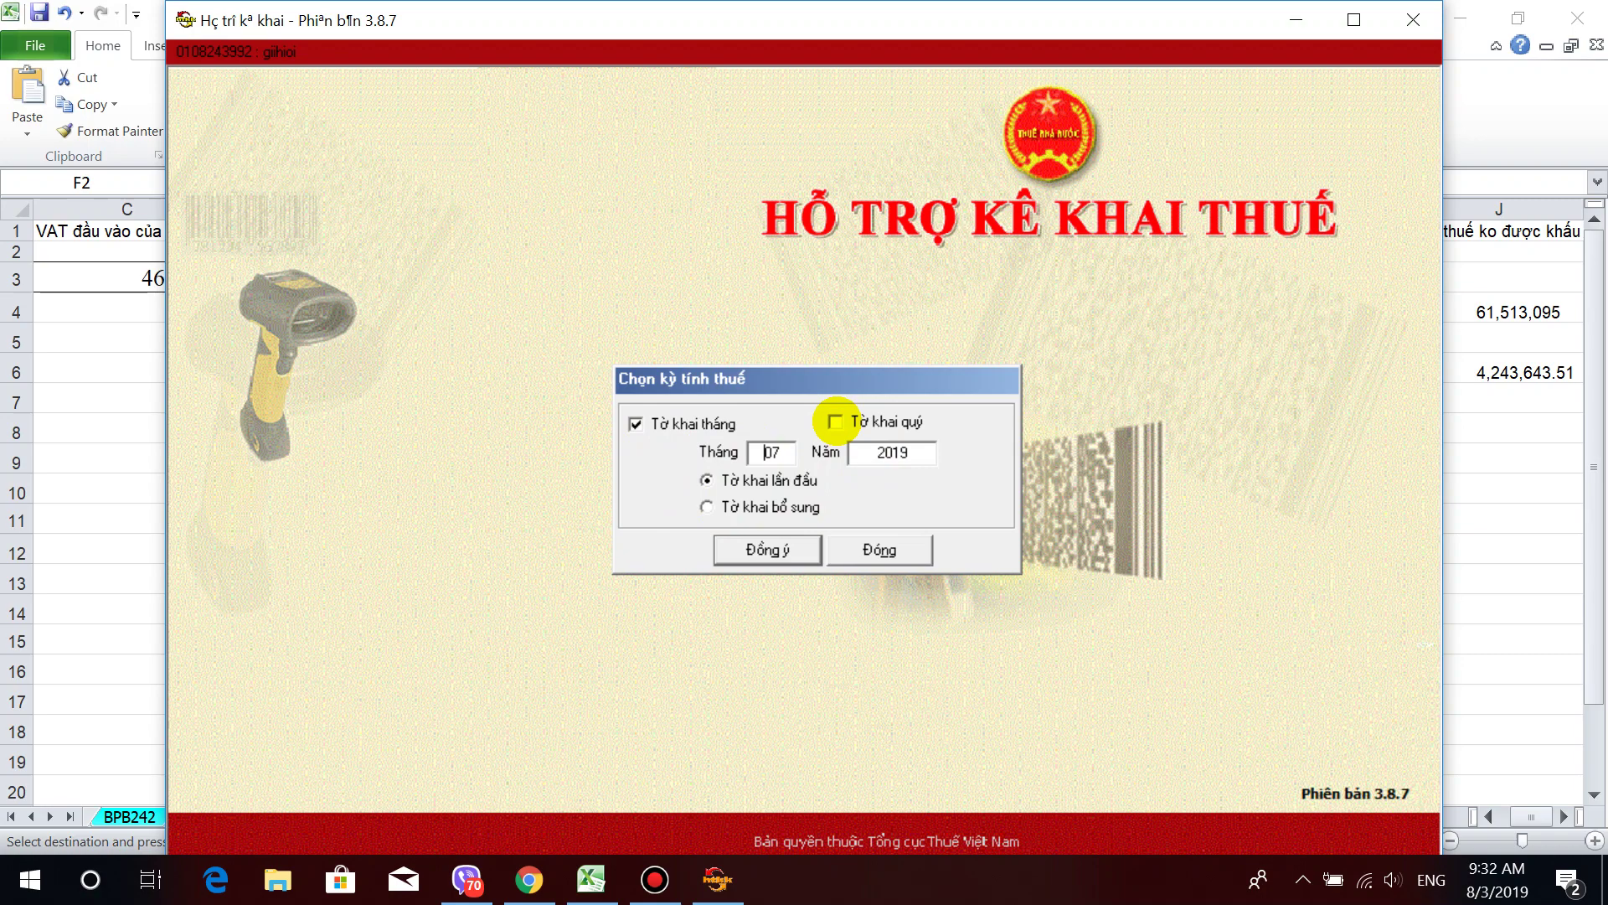
{"action": "left_click", "coordinate": [835, 422]}
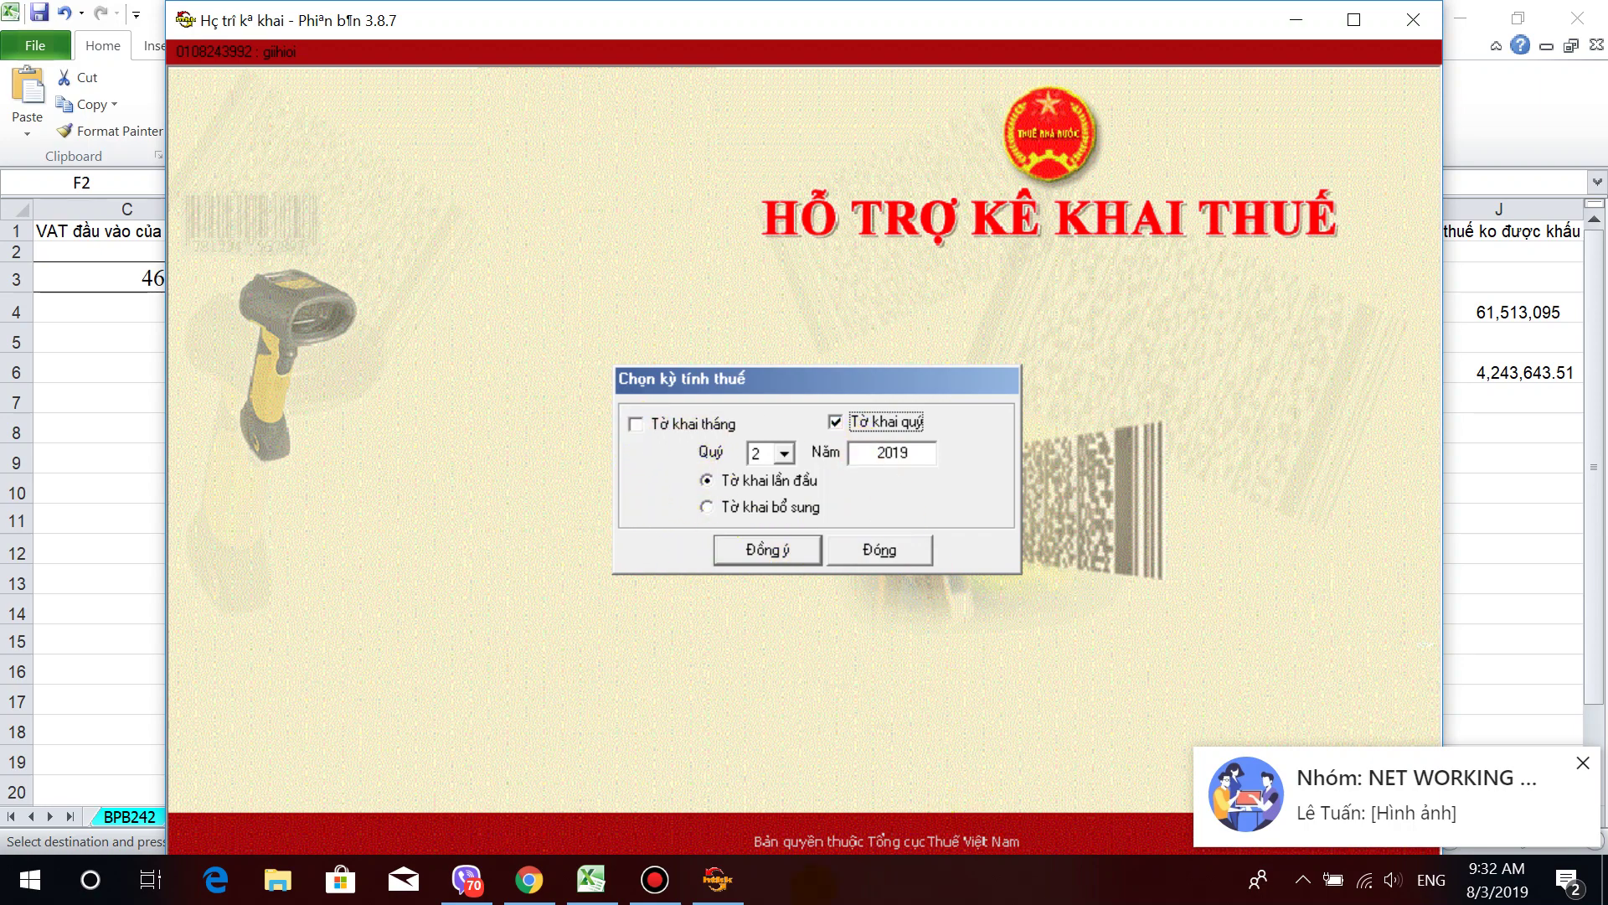
Step: Switch to Excel, dismiss the chat notification, and bring up the beginning of the Bảng lương payroll sheet
{"action": "left_click", "coordinate": [592, 880]}
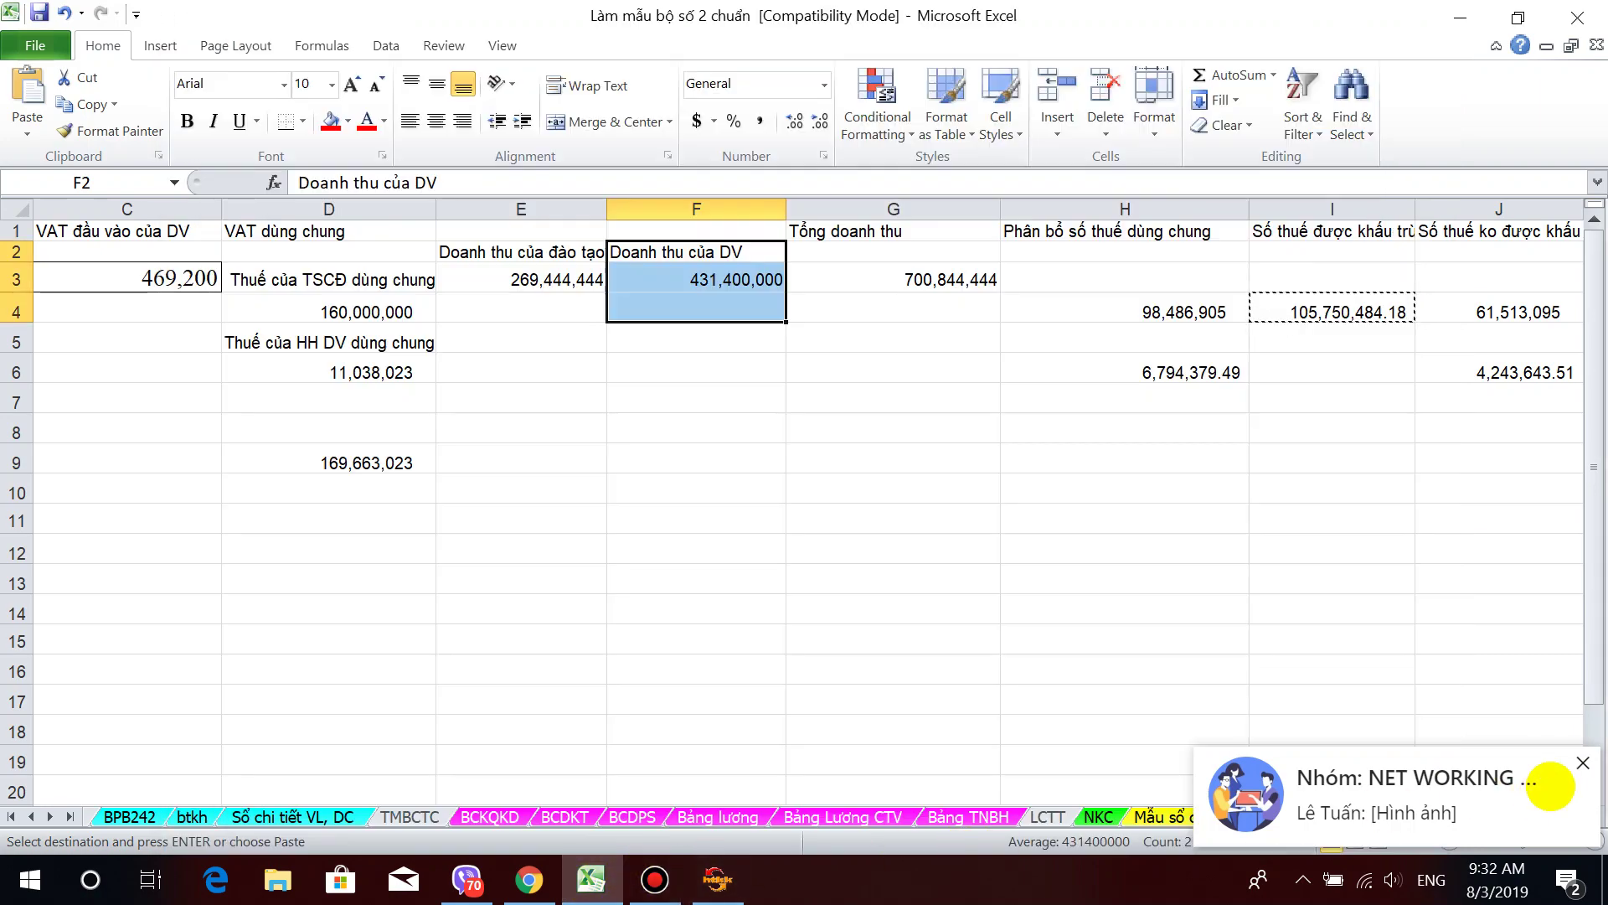
{"action": "left_click", "coordinate": [1583, 763]}
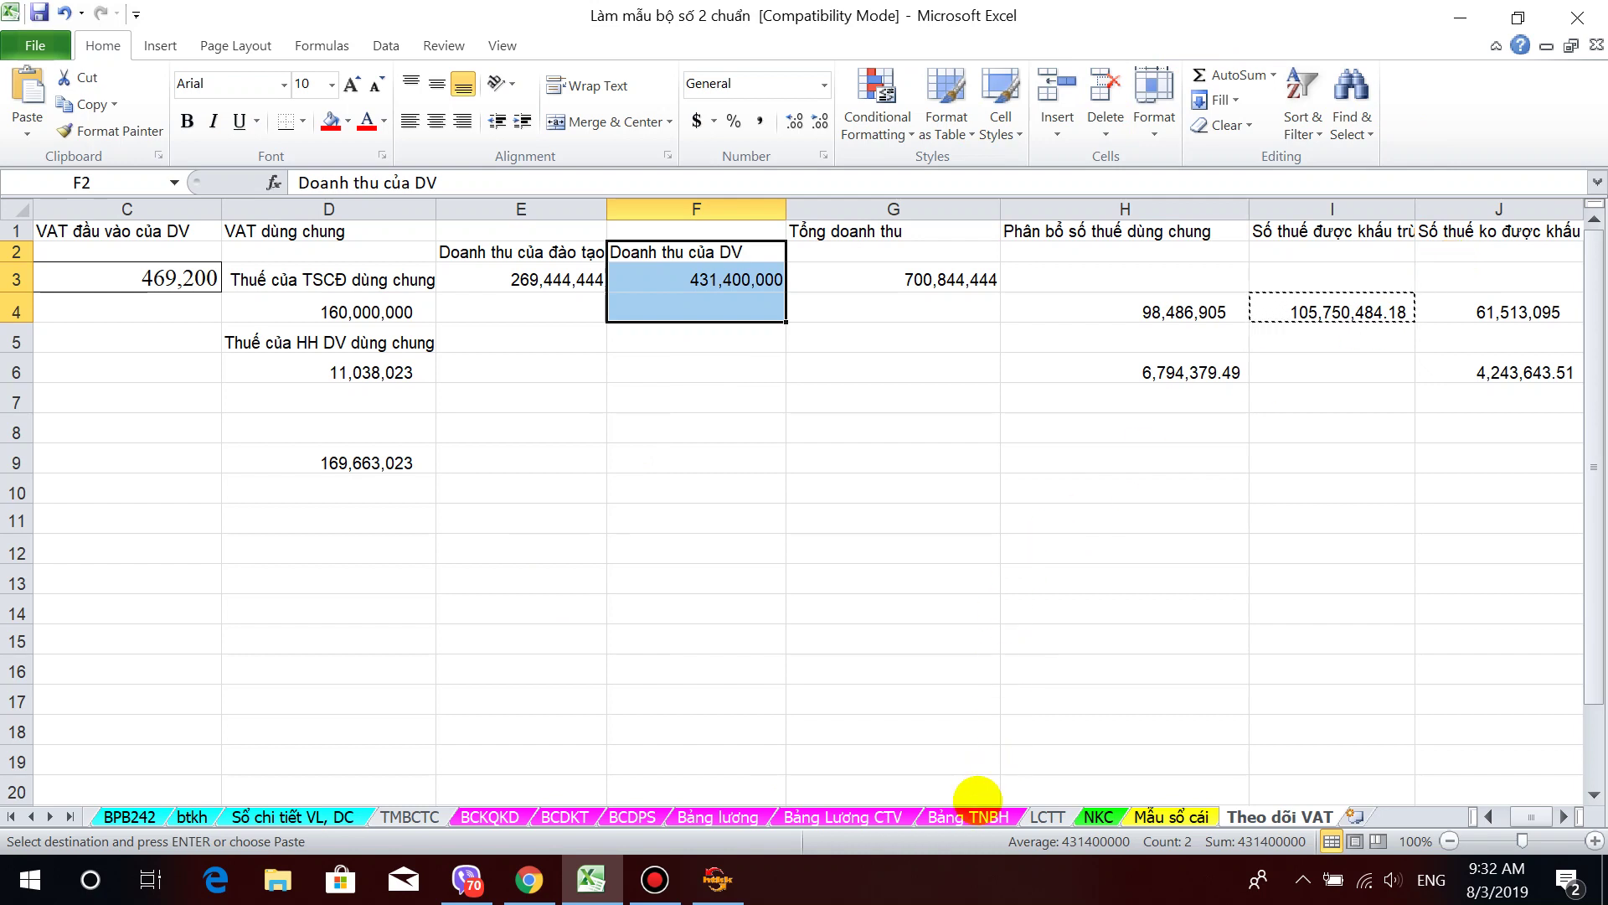
{"action": "left_click", "coordinate": [717, 817]}
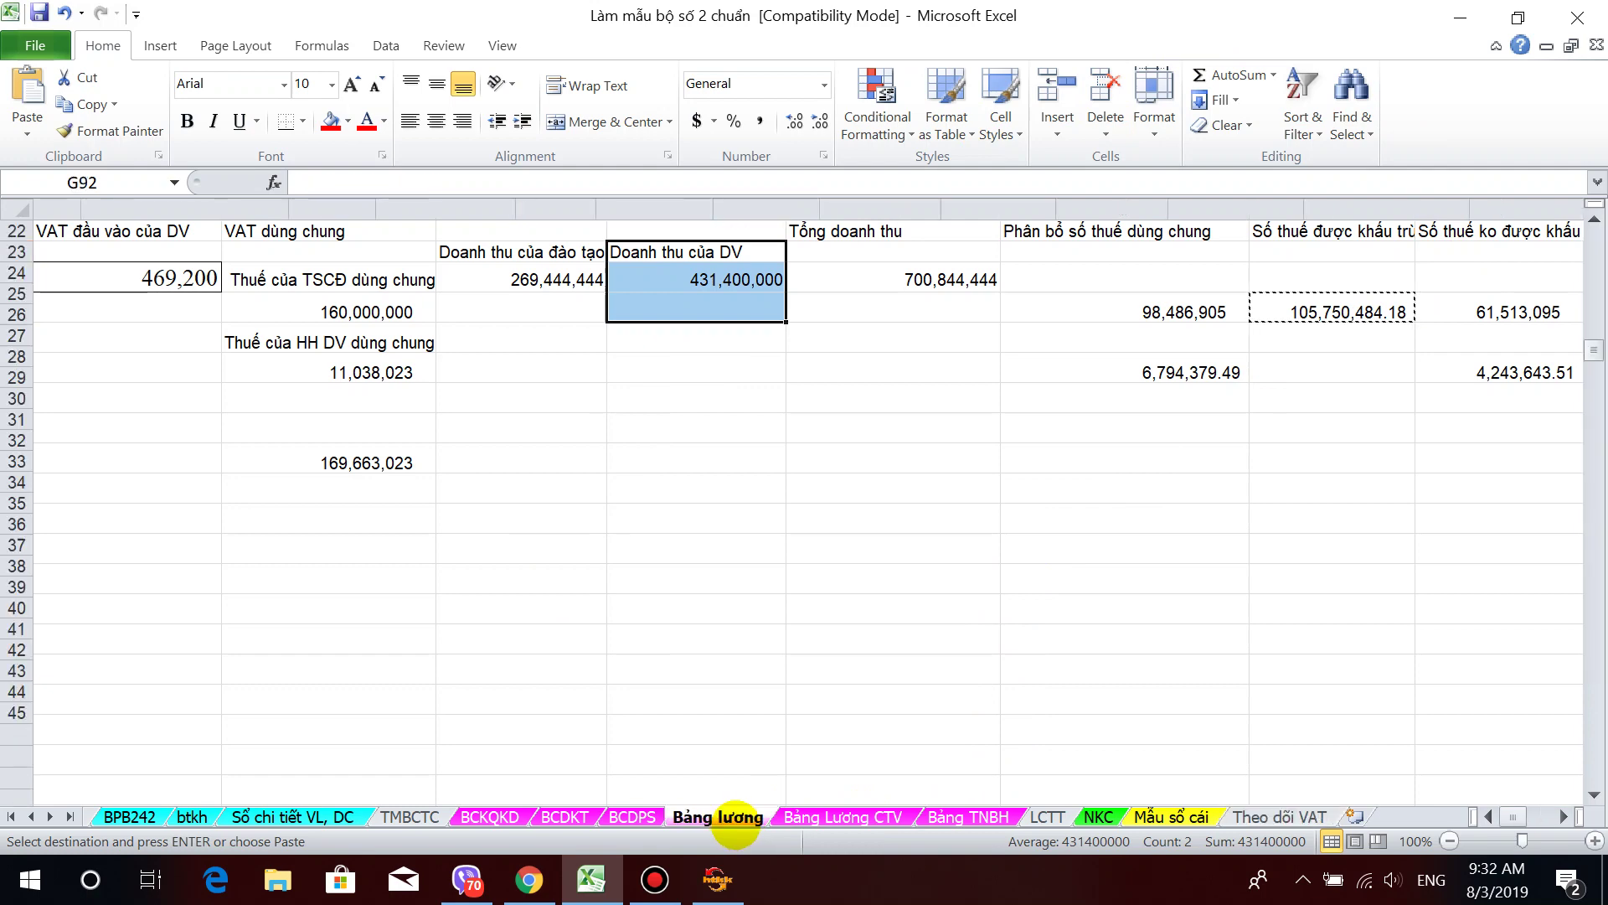
{"action": "scroll", "coordinate": [1499, 708], "scroll_direction": "up", "scroll_amount": 5}
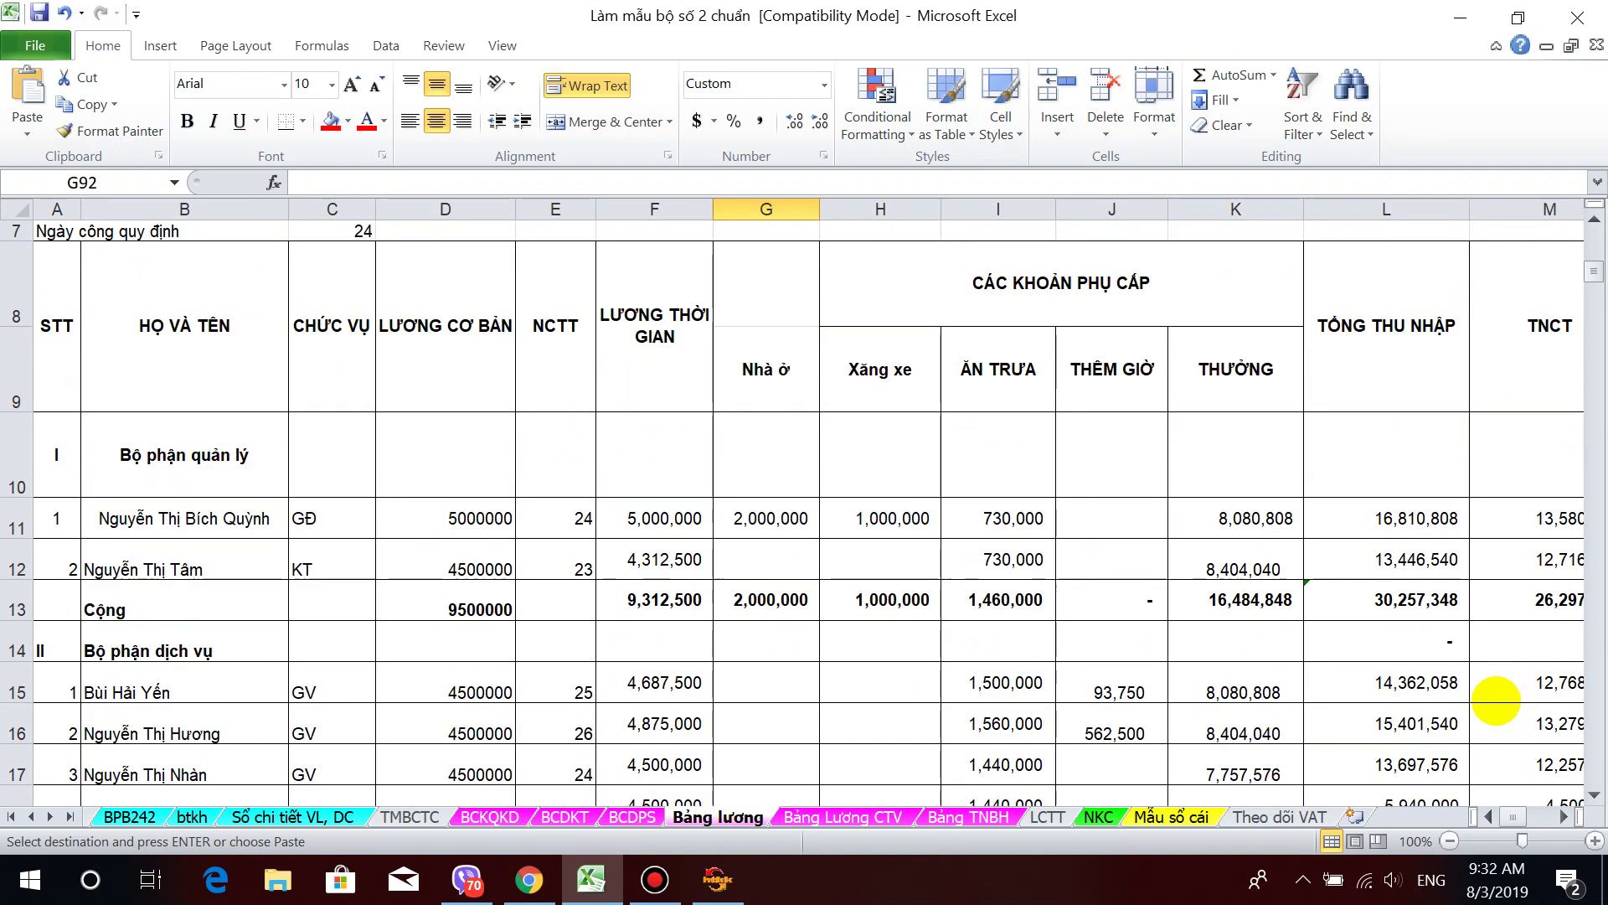
{"action": "scroll", "coordinate": [1496, 700], "scroll_direction": "up", "scroll_amount": 2}
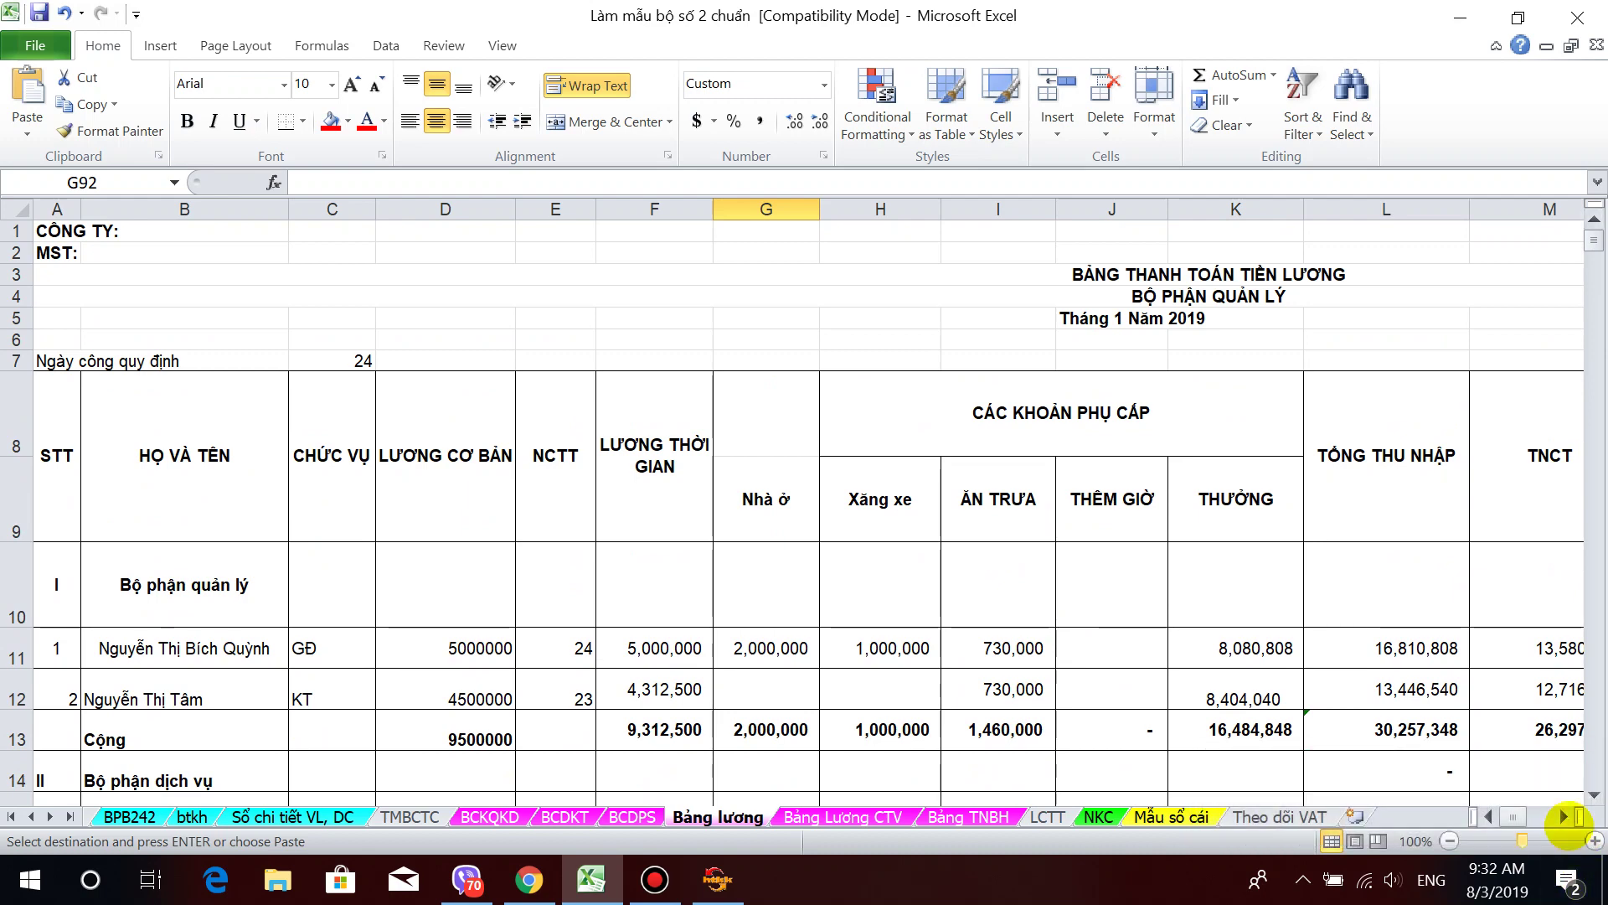
Step: Examine the taxable income (TNCT) column of the payroll, comparing the totals in M13 and M19
{"action": "left_click", "coordinate": [1563, 817]}
{"action": "left_click", "coordinate": [1563, 817]}
{"action": "left_click", "coordinate": [1315, 474]}
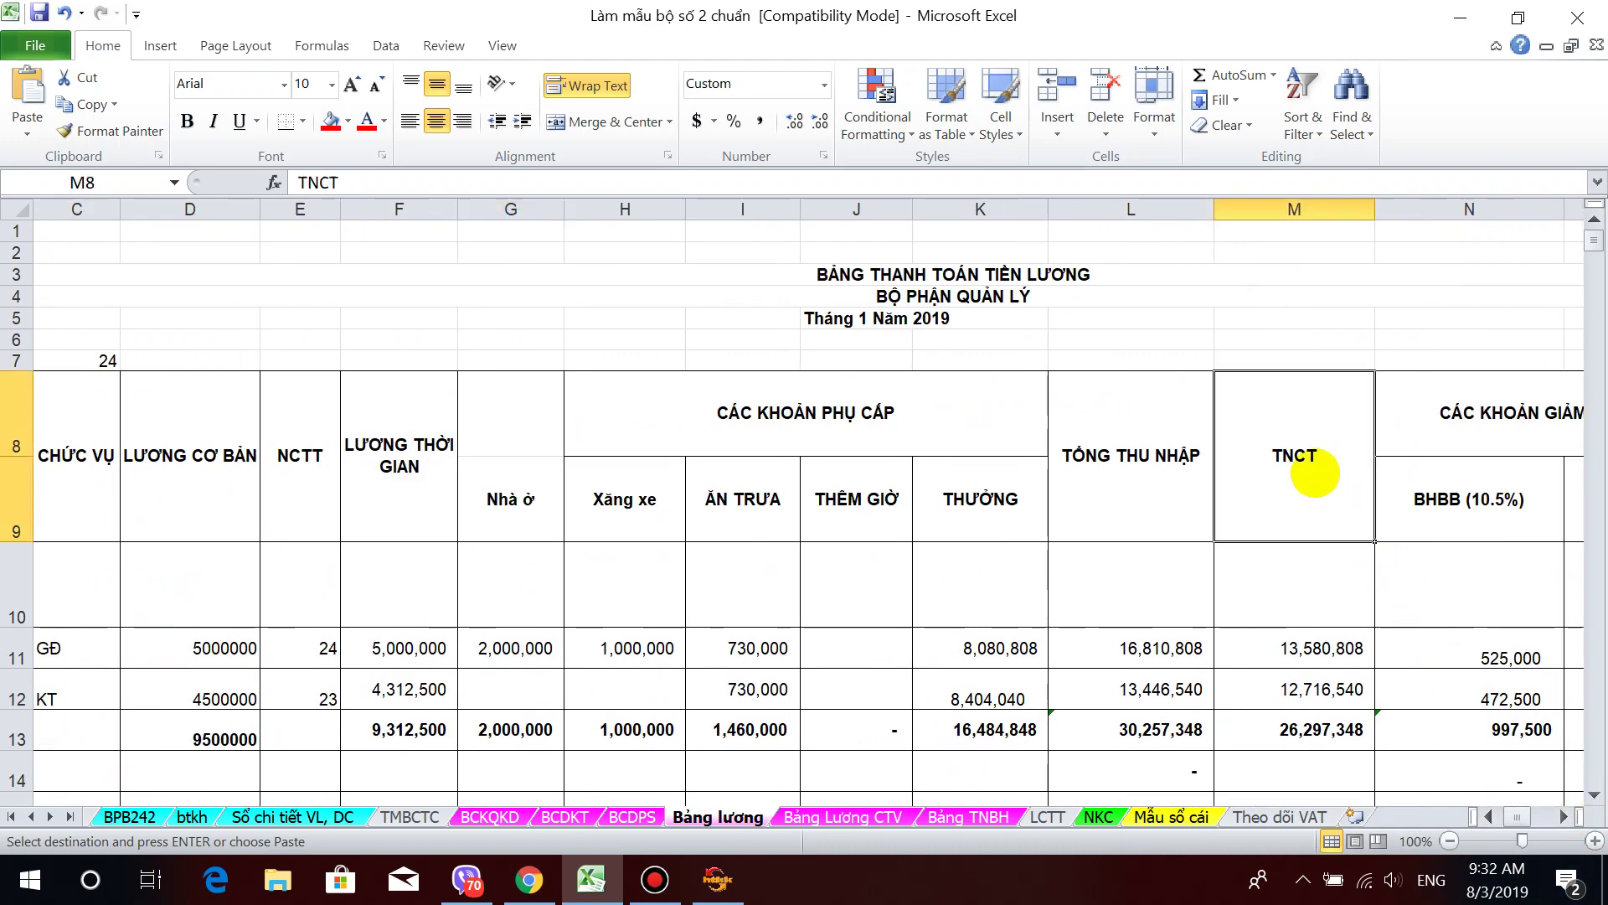
{"action": "scroll", "coordinate": [1349, 620], "scroll_direction": "down", "scroll_amount": 2}
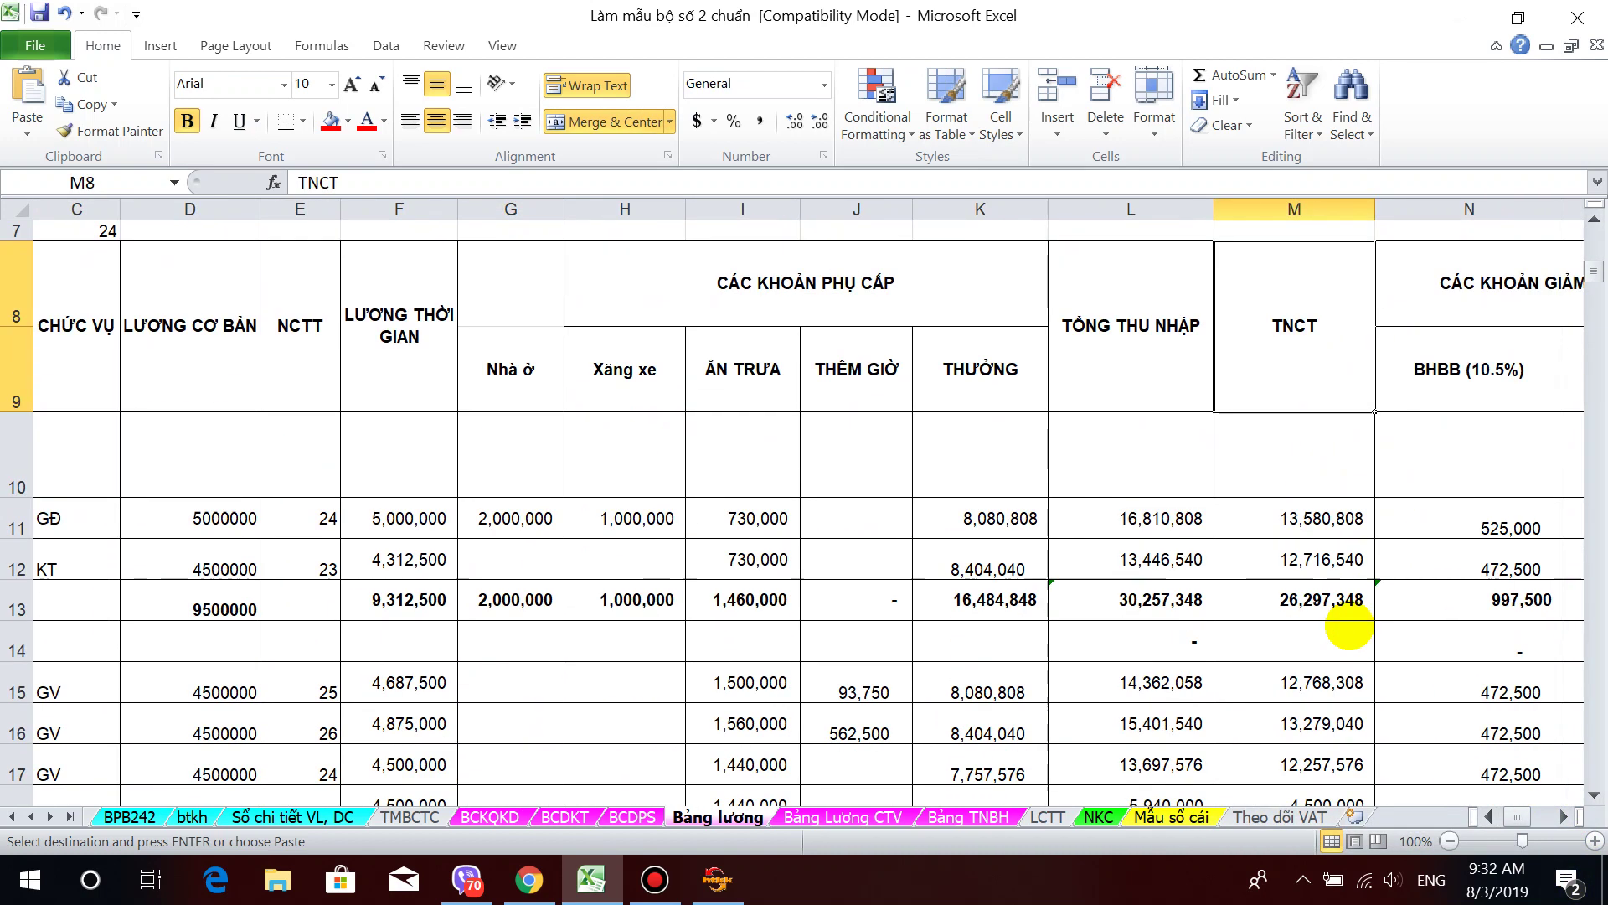
{"action": "left_click", "coordinate": [1346, 615]}
{"action": "scroll", "coordinate": [1347, 636], "scroll_direction": "down", "scroll_amount": 2}
{"action": "scroll", "coordinate": [1349, 649], "scroll_direction": "up", "scroll_amount": 1}
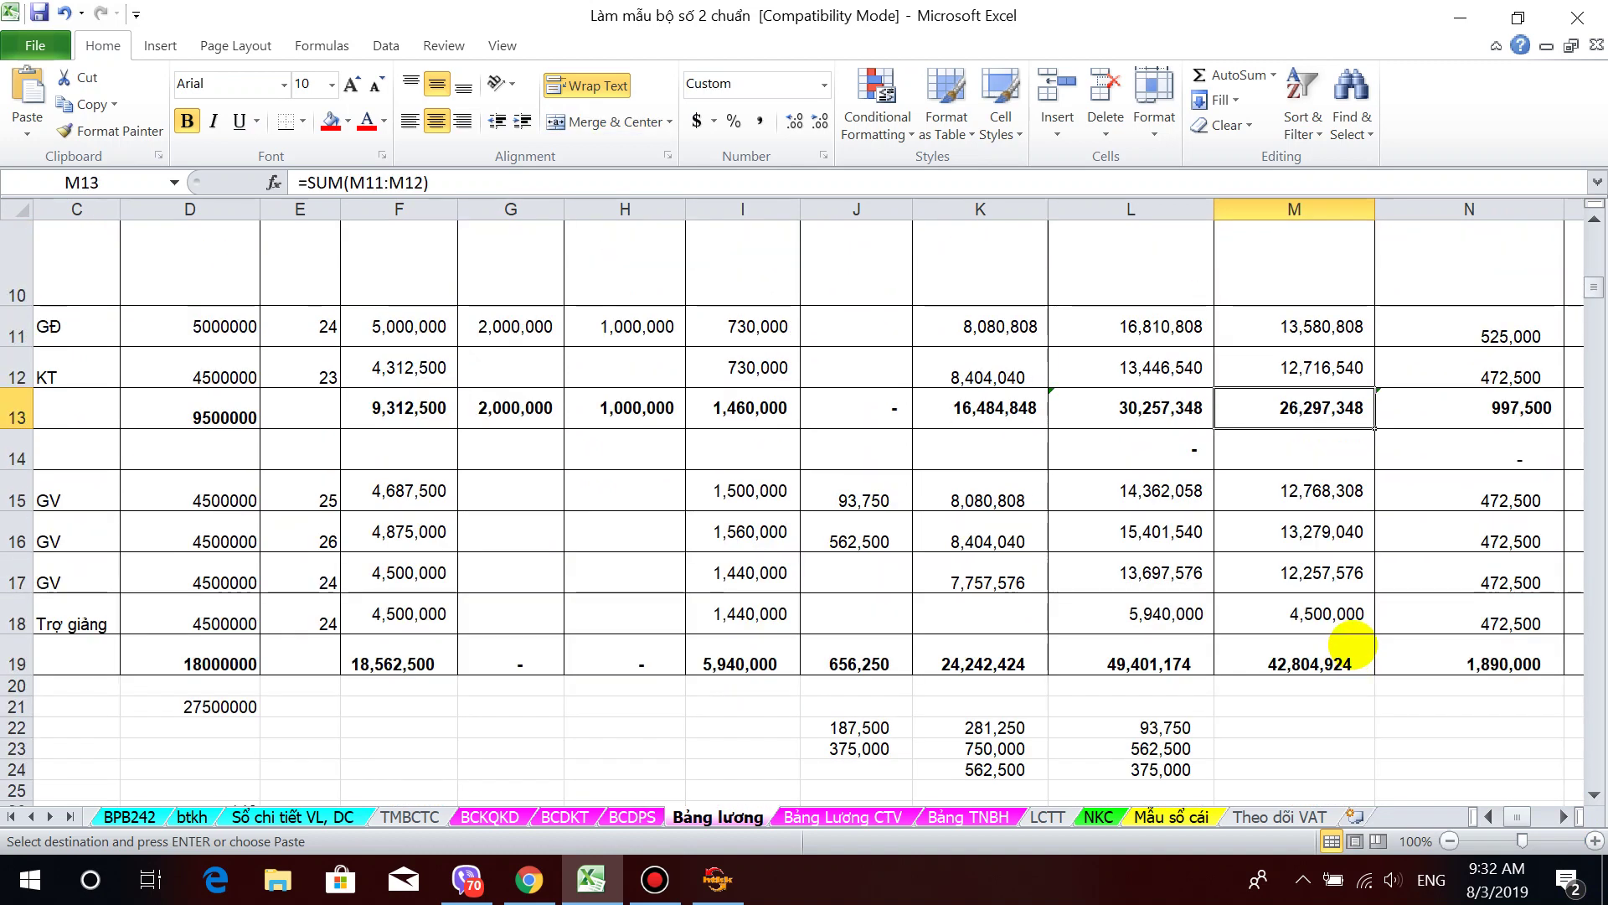
{"action": "left_click", "coordinate": [1322, 641]}
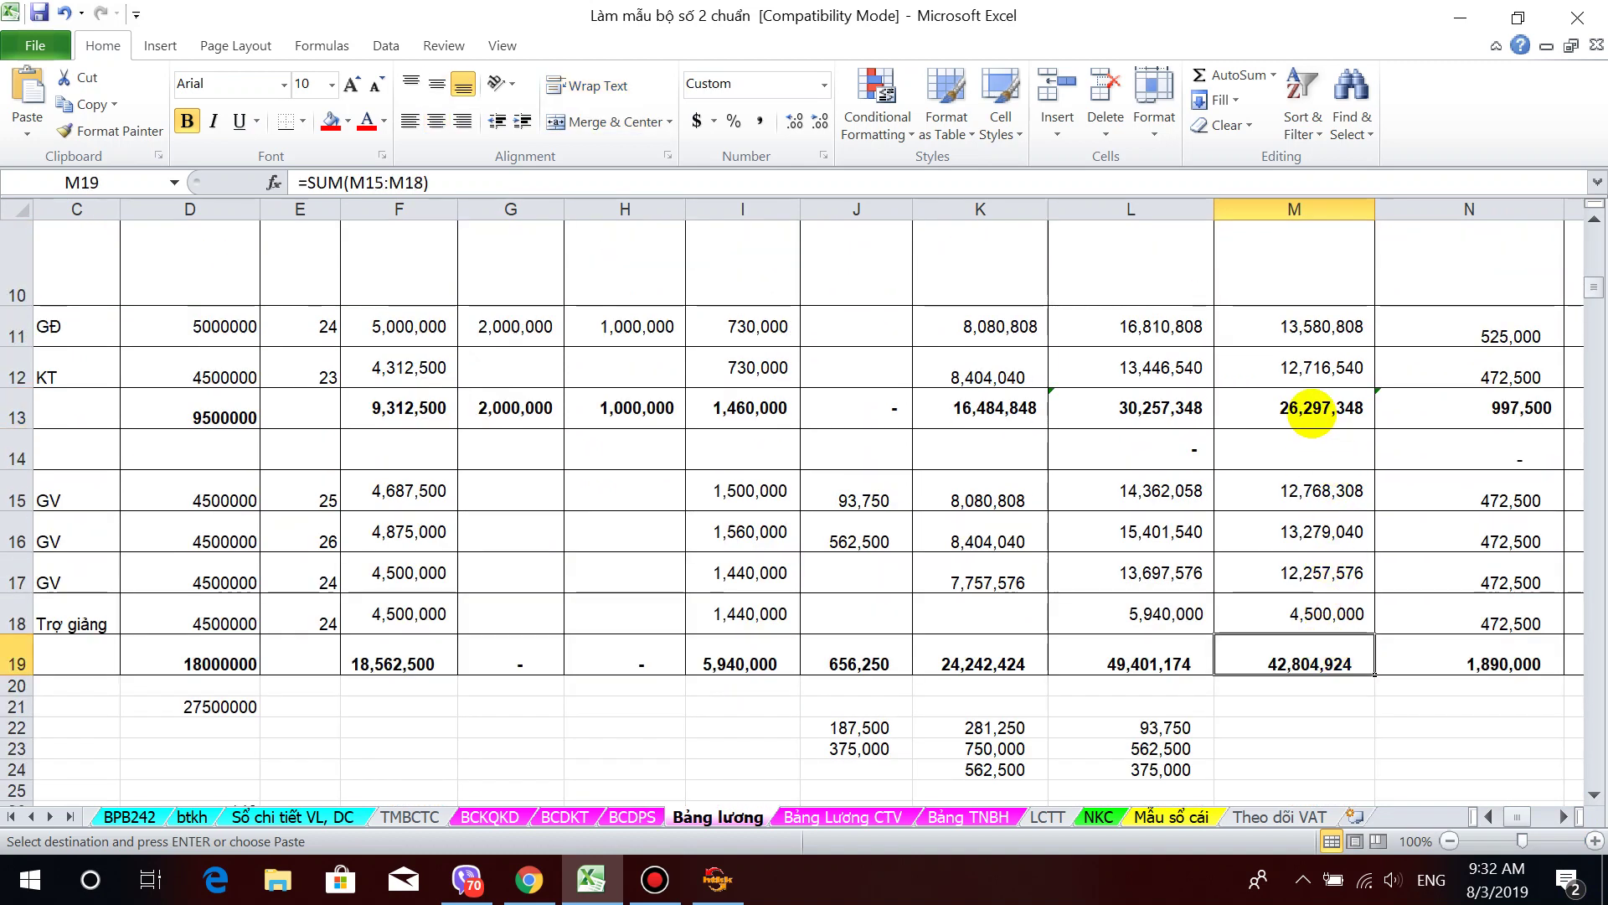
{"action": "left_click", "coordinate": [1325, 409]}
{"action": "left_click", "coordinate": [1318, 645]}
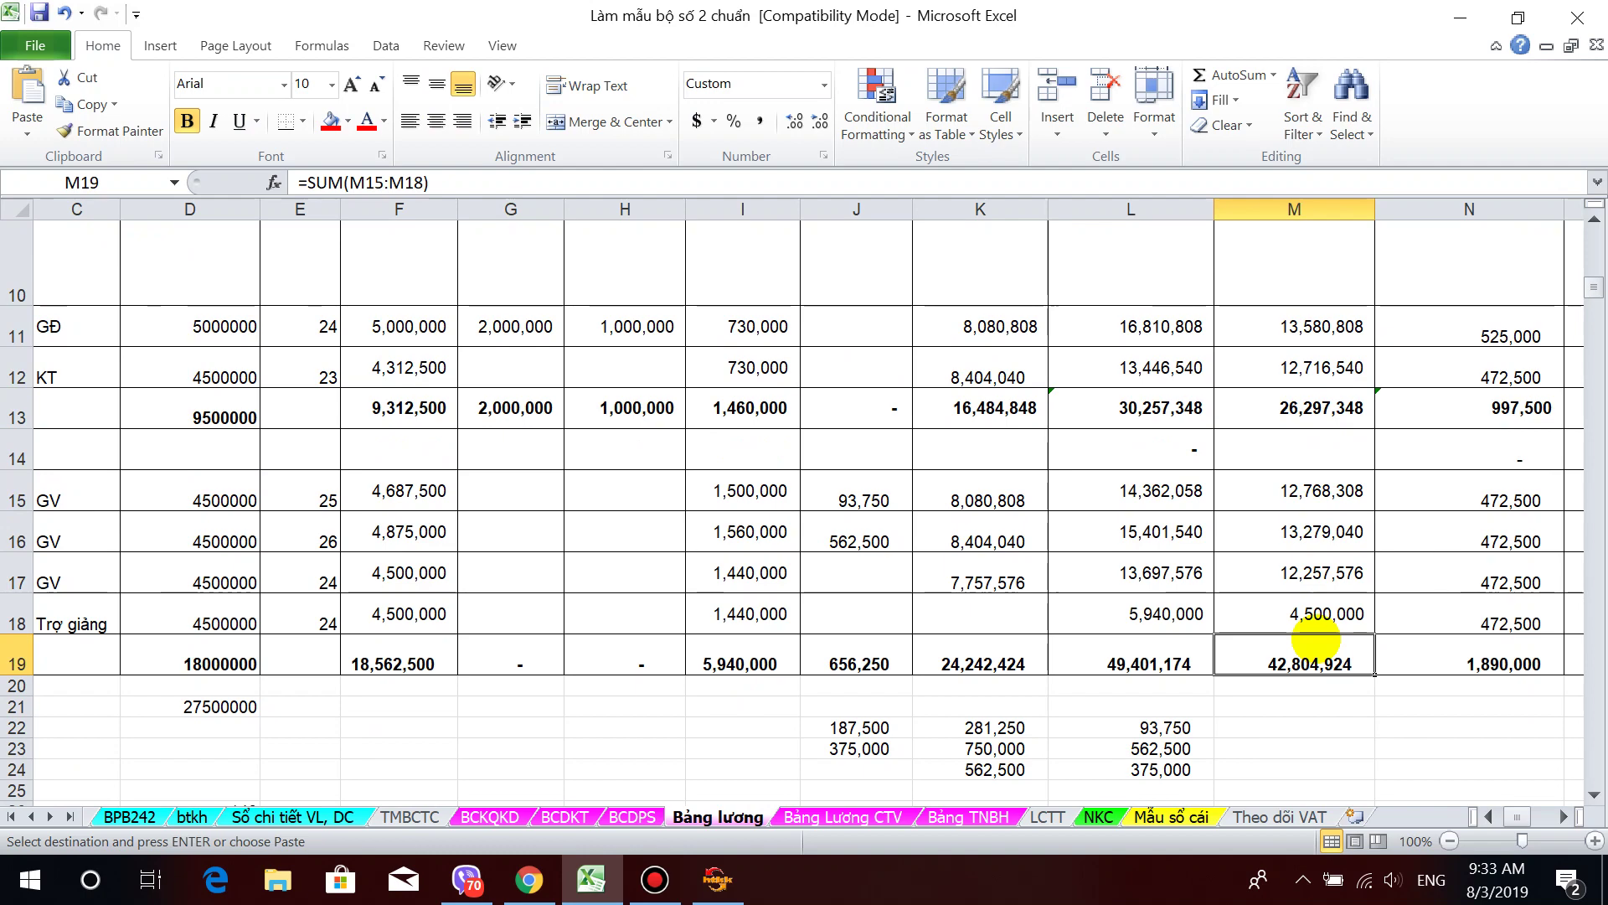
Step: Examine the personal income tax (Thuế TNCN) column of the payroll, including the management department's total in Q13
{"action": "scroll", "coordinate": [1321, 624], "scroll_direction": "up", "scroll_amount": 2}
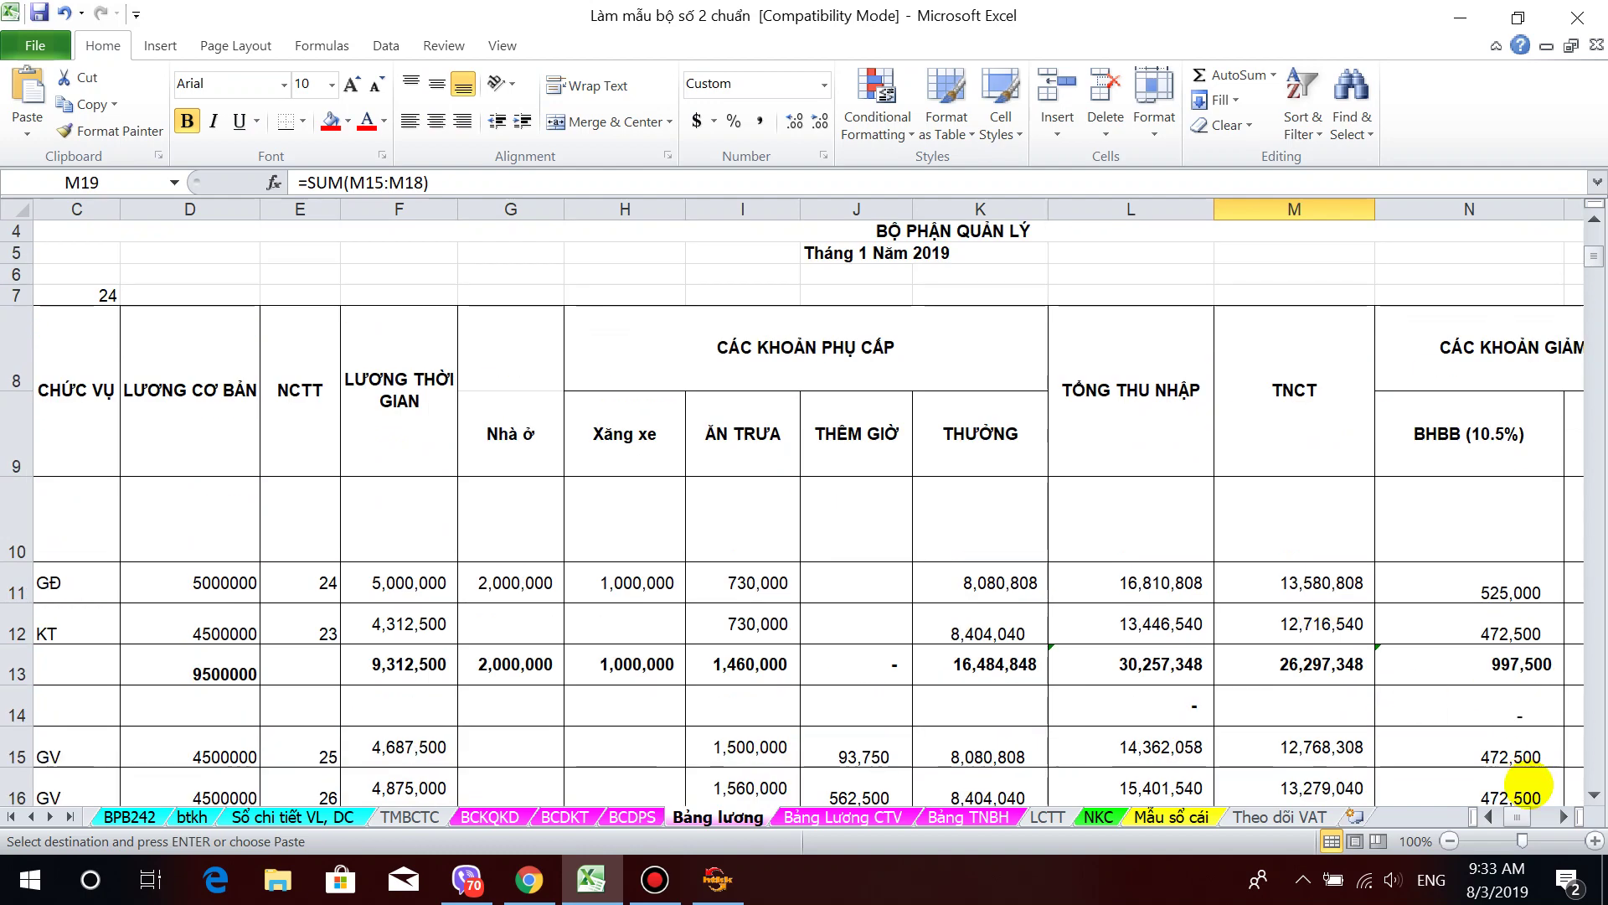
{"action": "left_click", "coordinate": [1563, 816]}
{"action": "left_click", "coordinate": [1562, 816]}
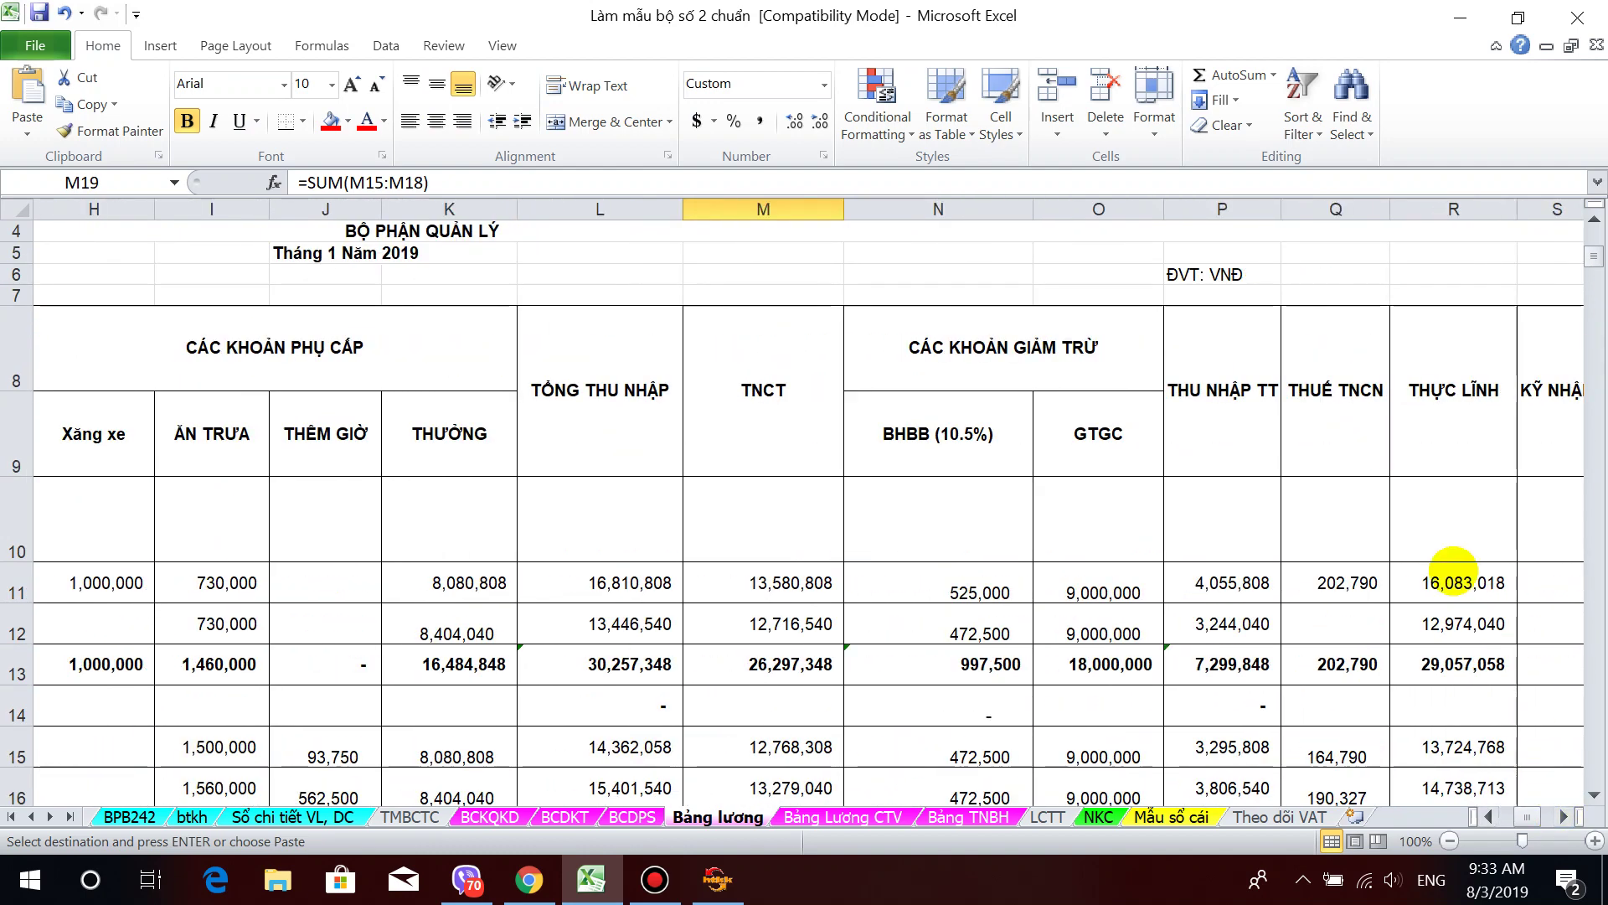
{"action": "left_click", "coordinate": [1357, 443]}
{"action": "left_click", "coordinate": [1342, 582]}
{"action": "left_click", "coordinate": [1351, 670]}
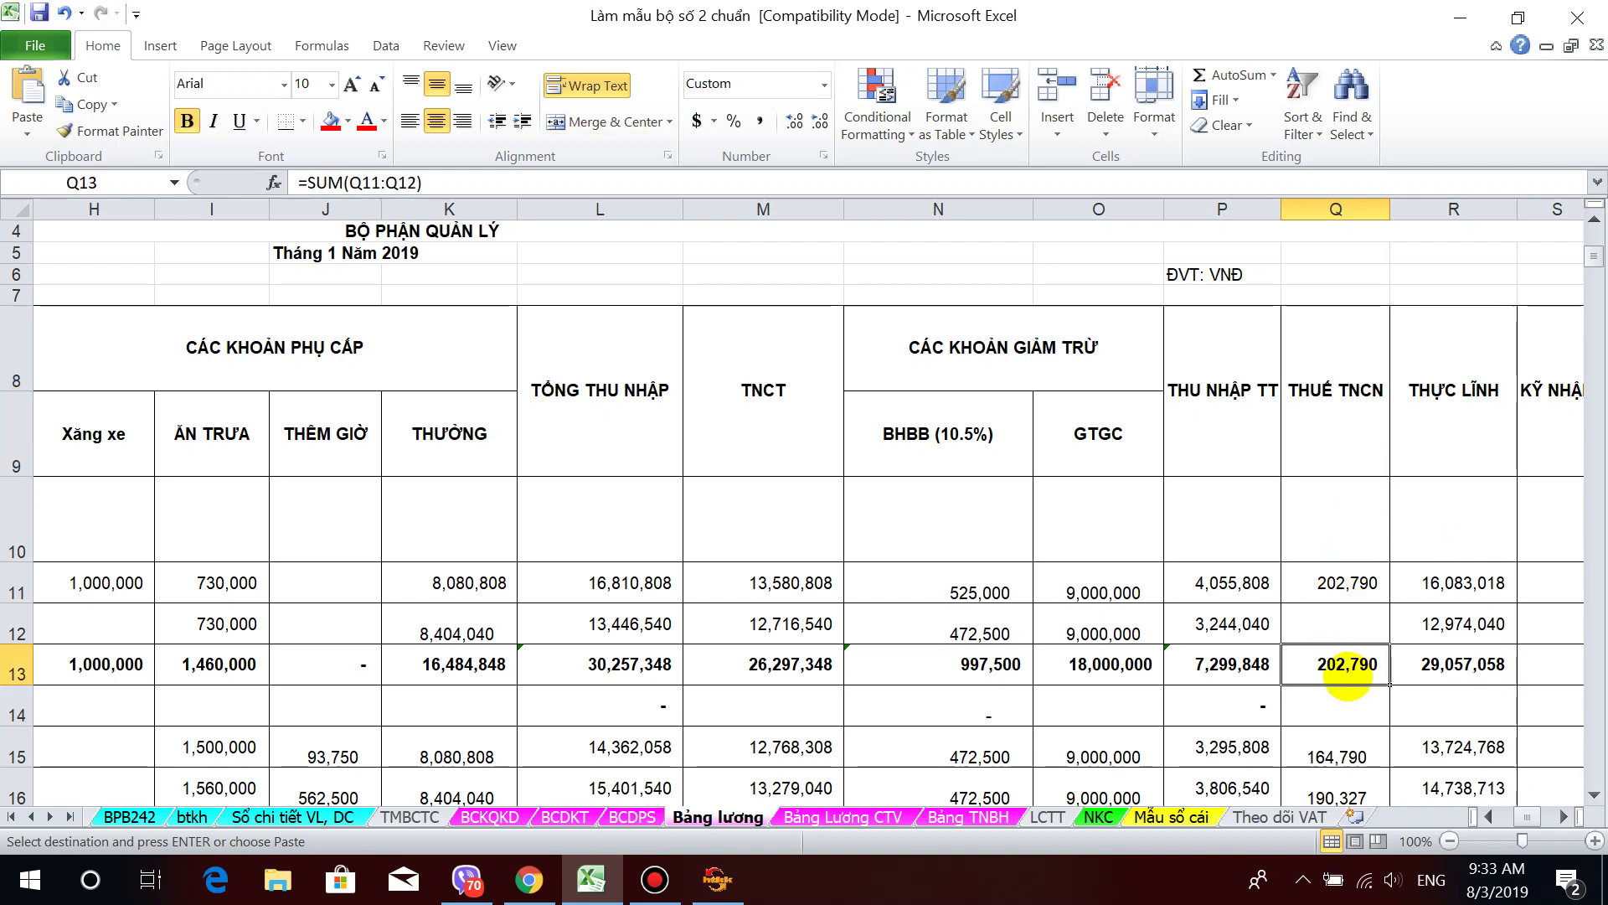
Step: Switch to HTKK, open the initial 05/KK-TNCN declaration for quarter 2 of 2019, and select total employees indicator [21]
{"action": "left_click", "coordinate": [717, 879]}
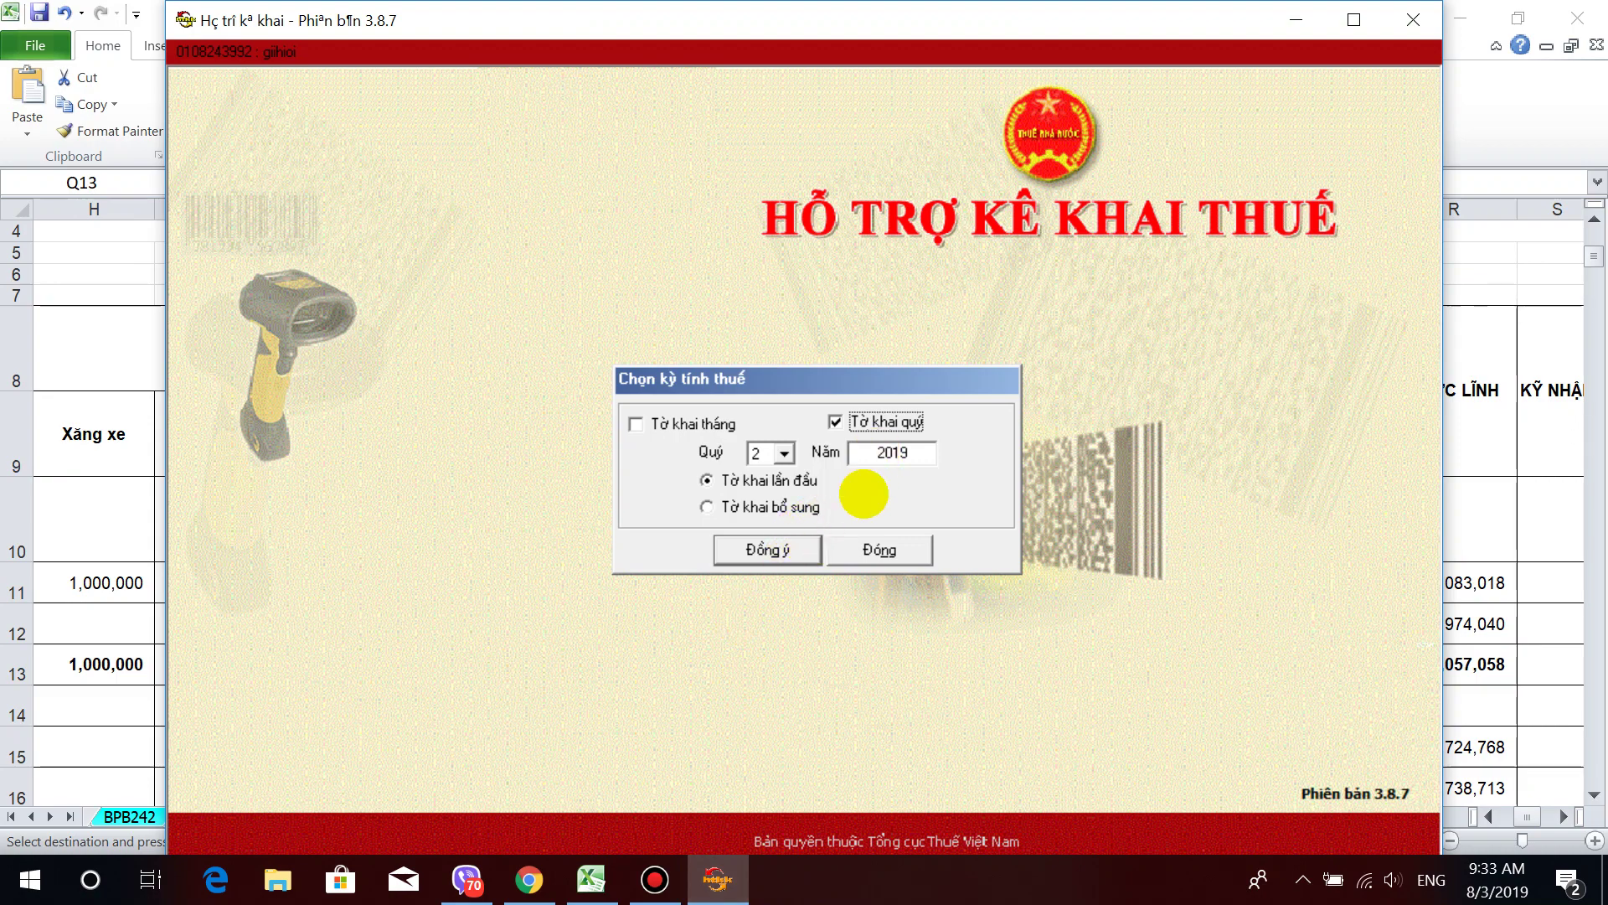
{"action": "left_click", "coordinate": [794, 550]}
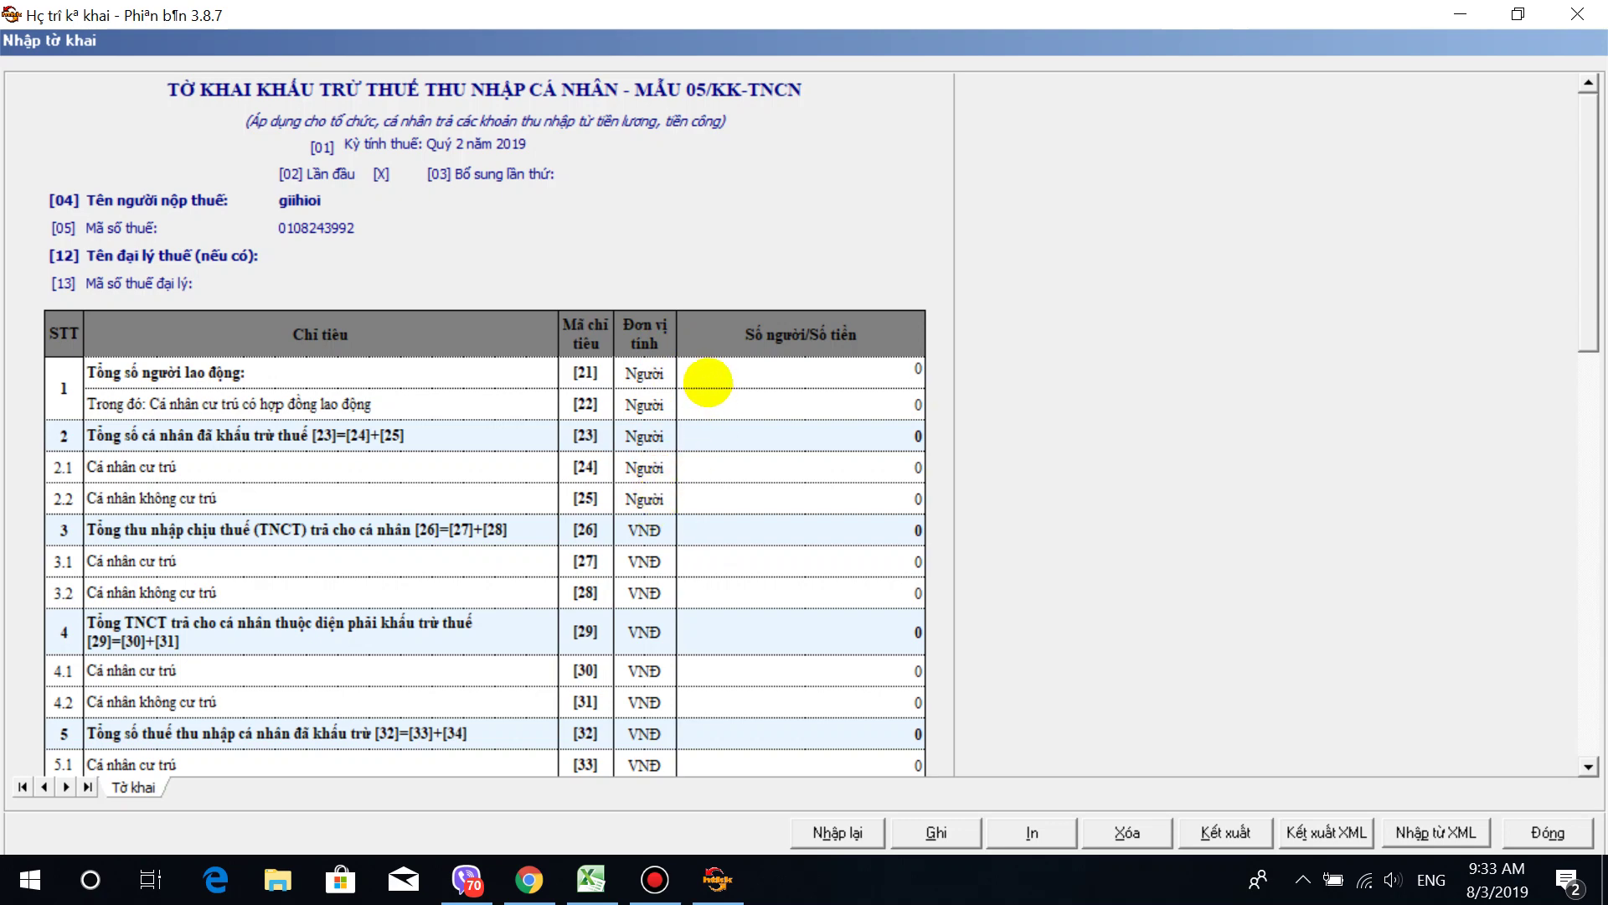
{"action": "left_click", "coordinate": [707, 382]}
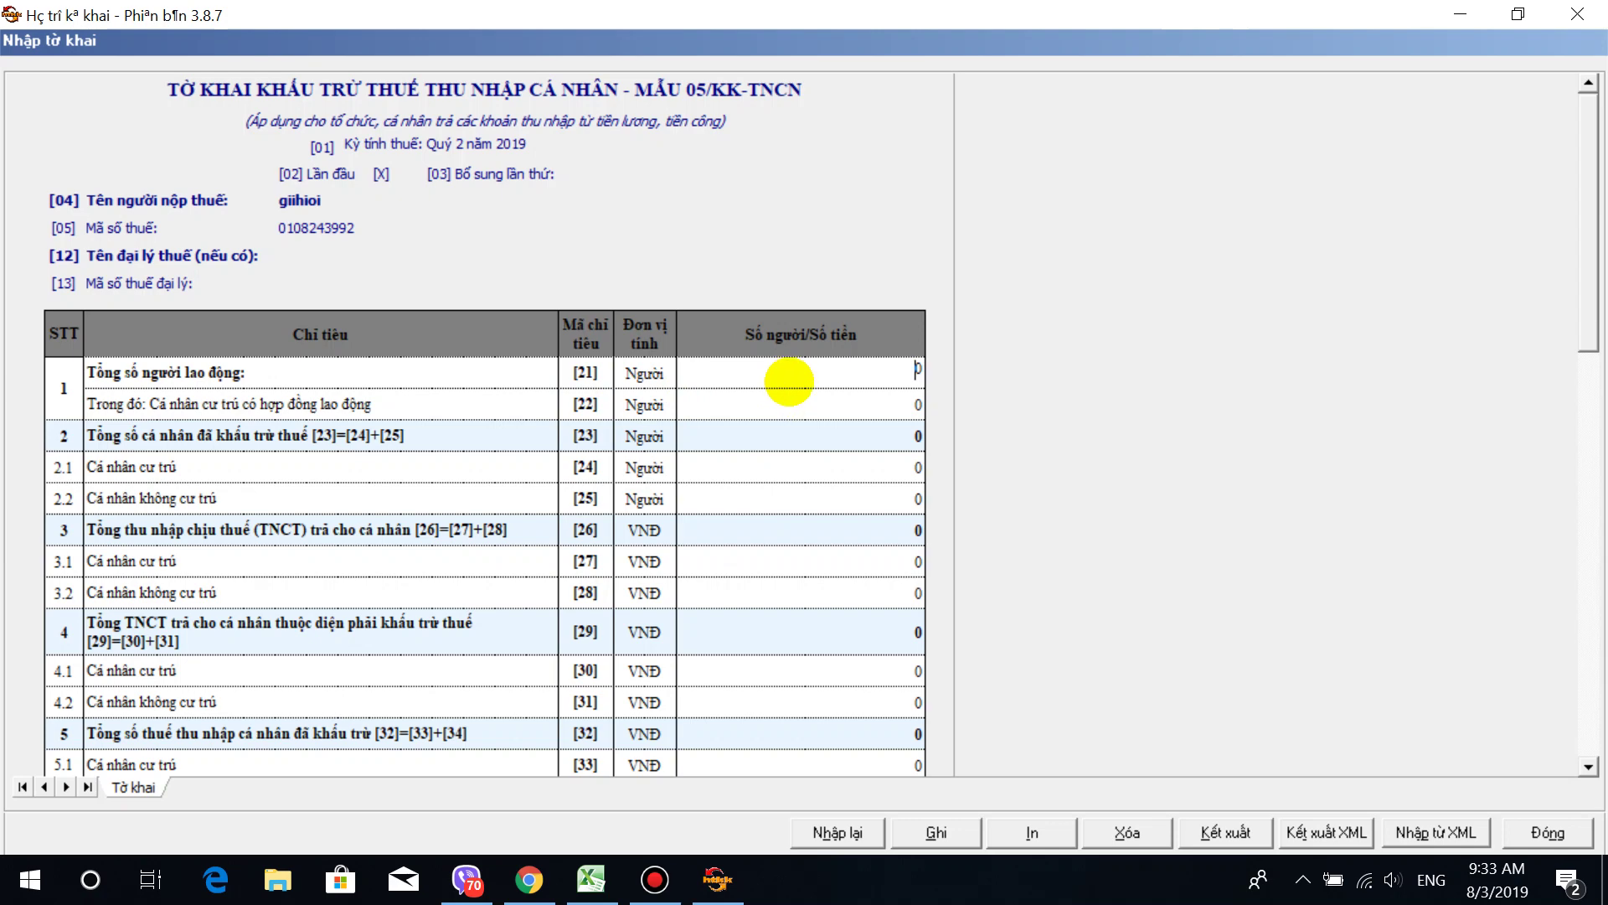
Step: Return to Excel and review the employees listed in the management and service departments of the Bảng lương sheet
{"action": "left_click", "coordinate": [590, 879]}
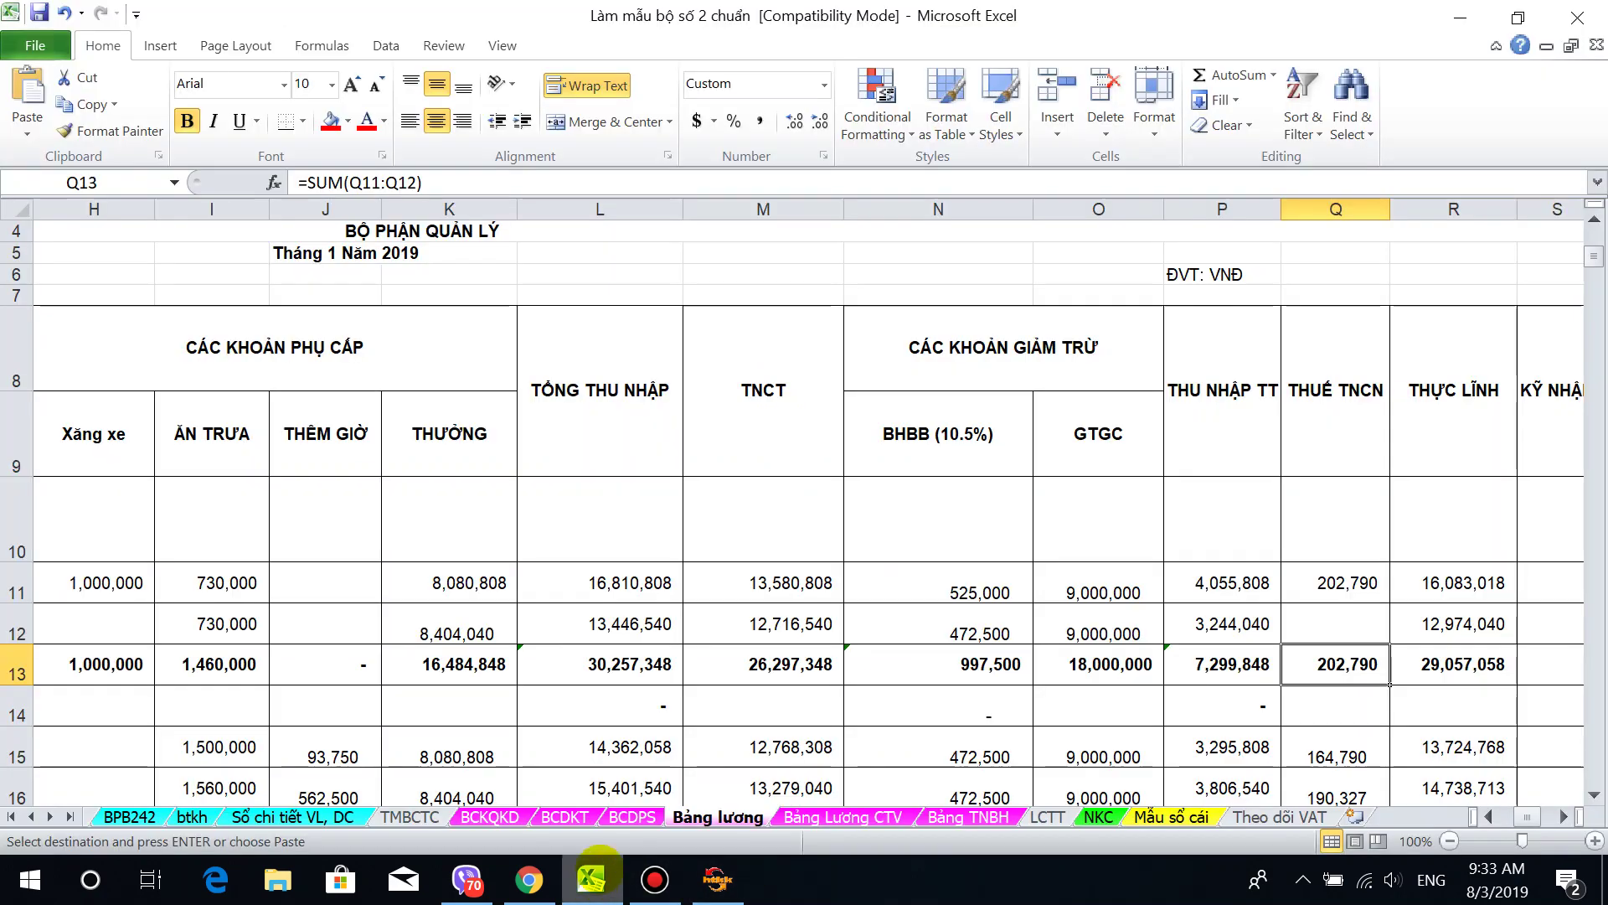
{"action": "scroll", "coordinate": [696, 684], "scroll_direction": "down", "scroll_amount": 1}
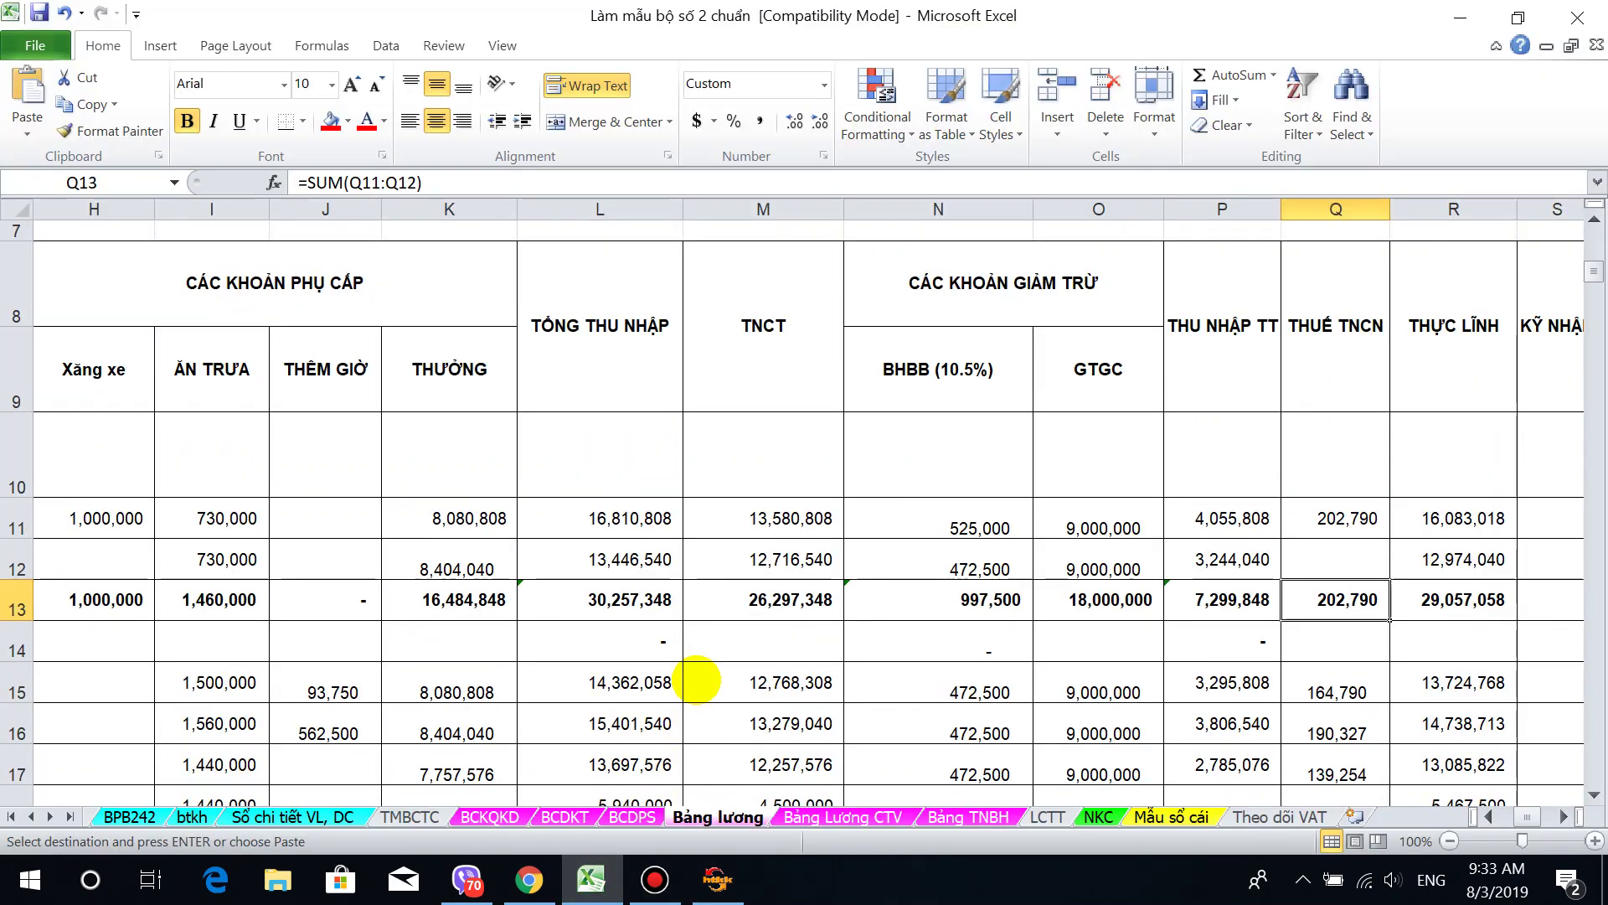
{"action": "scroll", "coordinate": [696, 680], "scroll_direction": "up", "scroll_amount": 2}
{"action": "left_click_drag", "start_coordinate": [490, 280], "coordinate": [539, 726]}
{"action": "scroll", "coordinate": [539, 726], "scroll_direction": "down", "scroll_amount": 2}
{"action": "scroll", "coordinate": [264, 691], "scroll_direction": "down", "scroll_amount": 3}
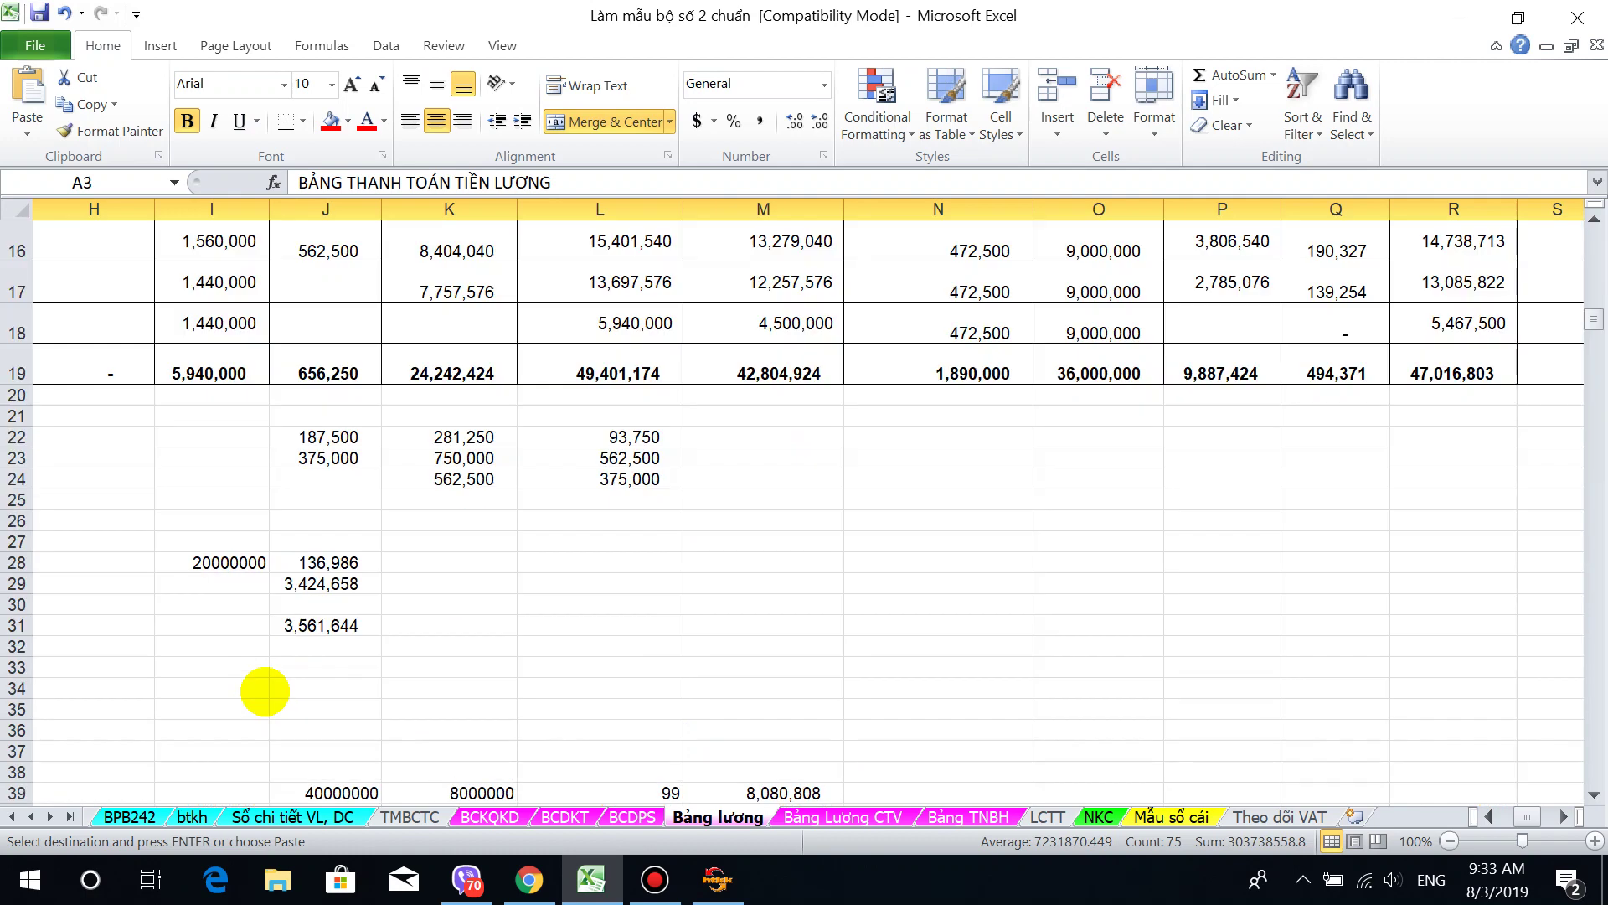
{"action": "scroll", "coordinate": [265, 691], "scroll_direction": "down", "scroll_amount": 2}
{"action": "scroll", "coordinate": [276, 687], "scroll_direction": "up", "scroll_amount": 6}
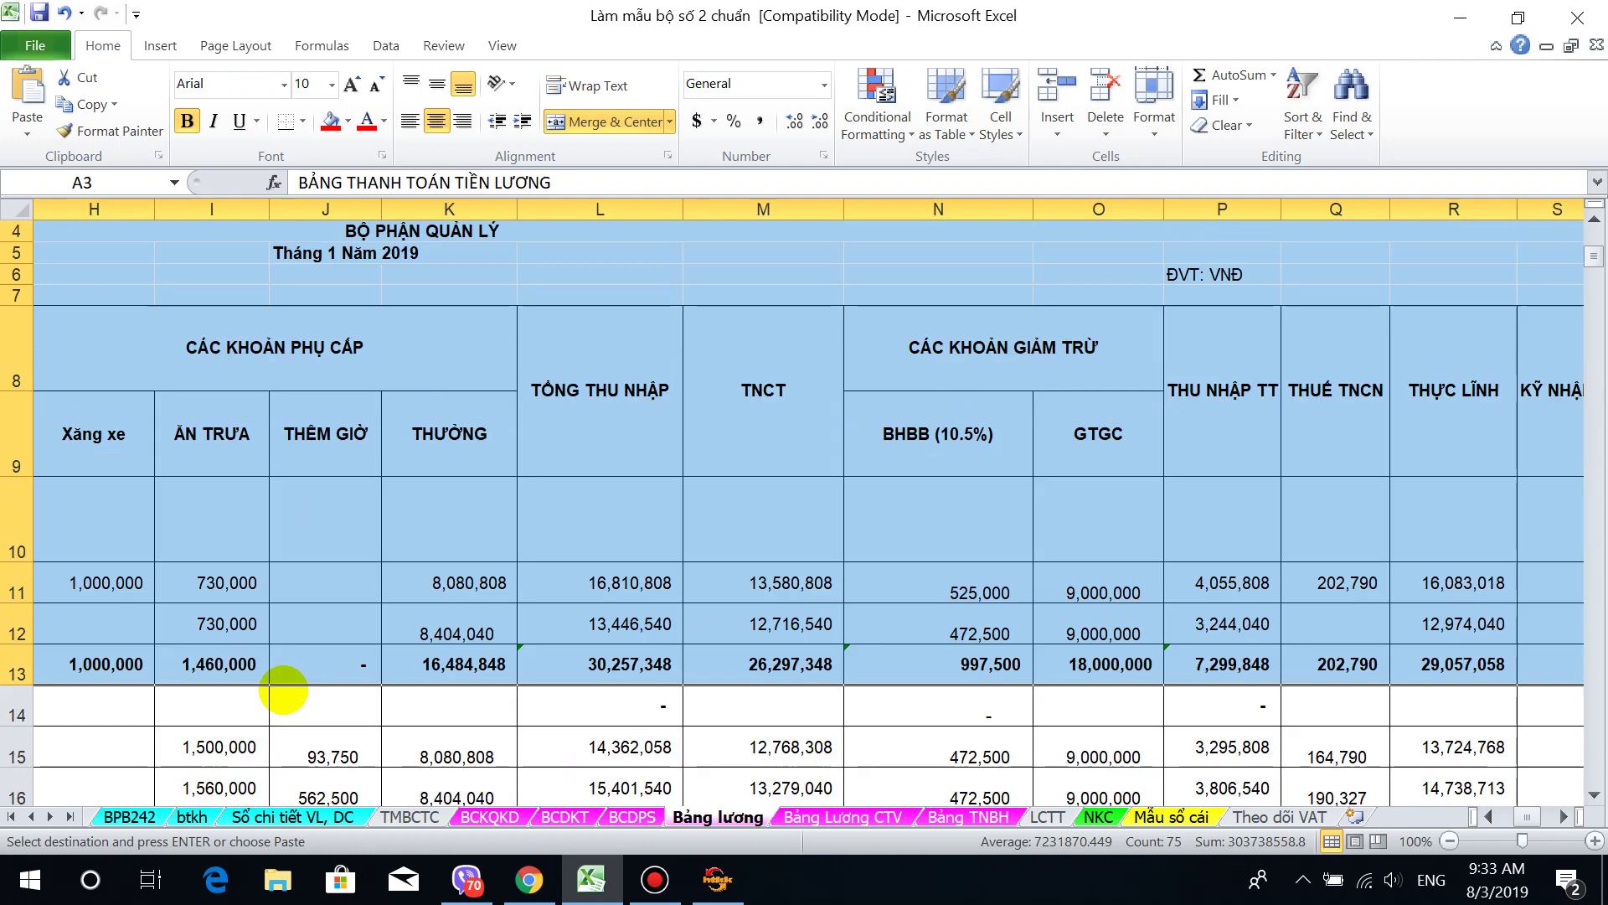
{"action": "scroll", "coordinate": [269, 682], "scroll_direction": "down", "scroll_amount": 2}
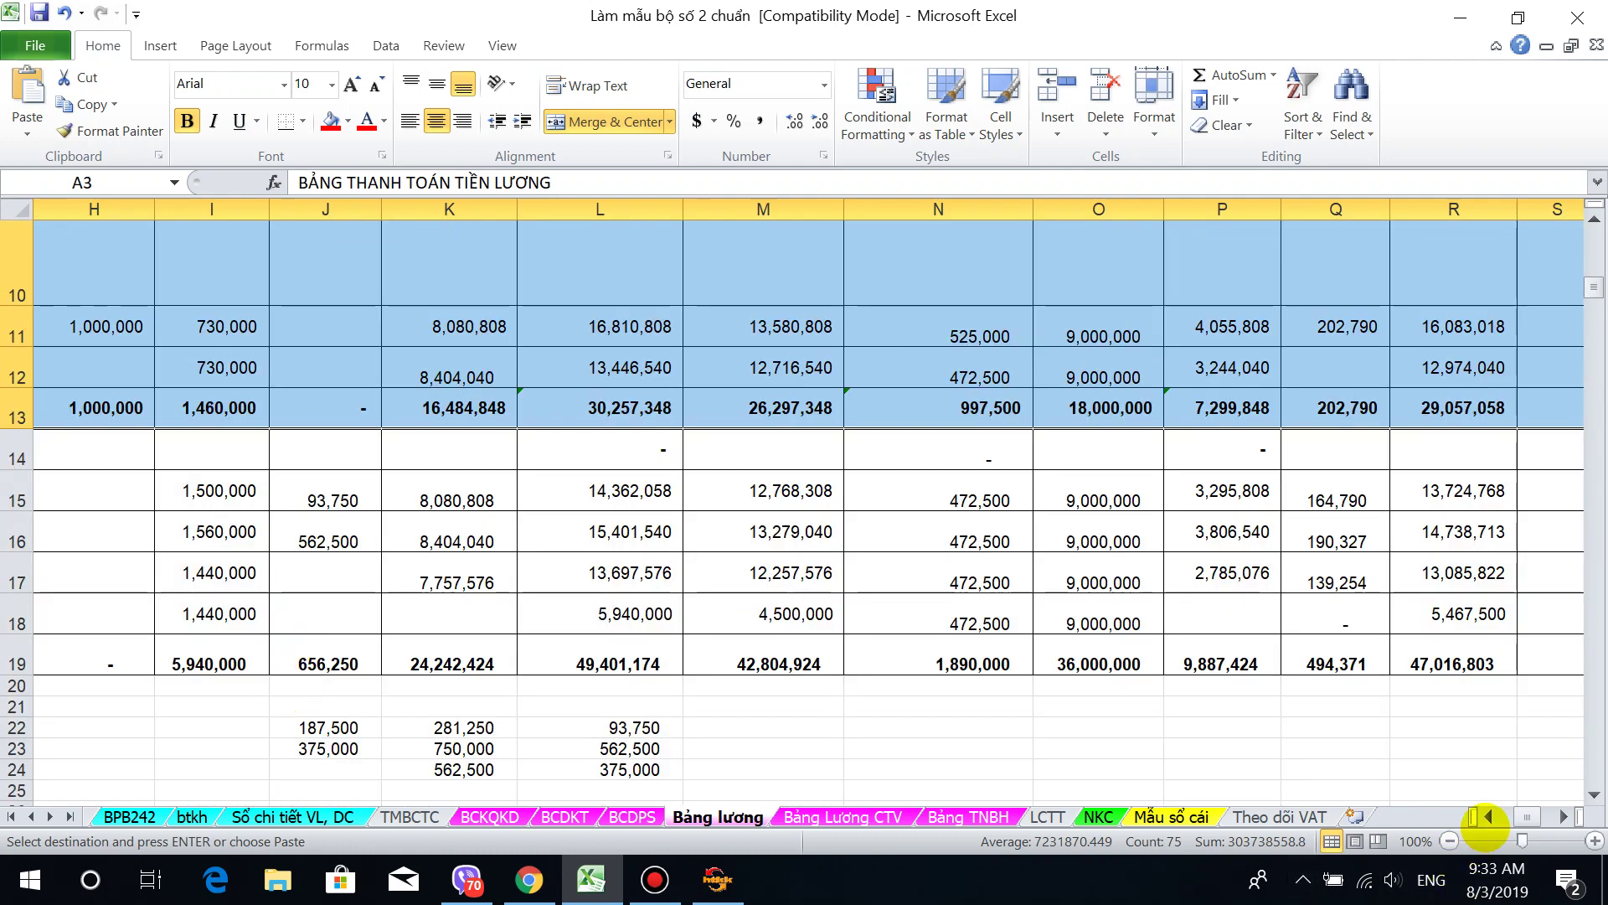
{"action": "left_click", "coordinate": [1488, 817]}
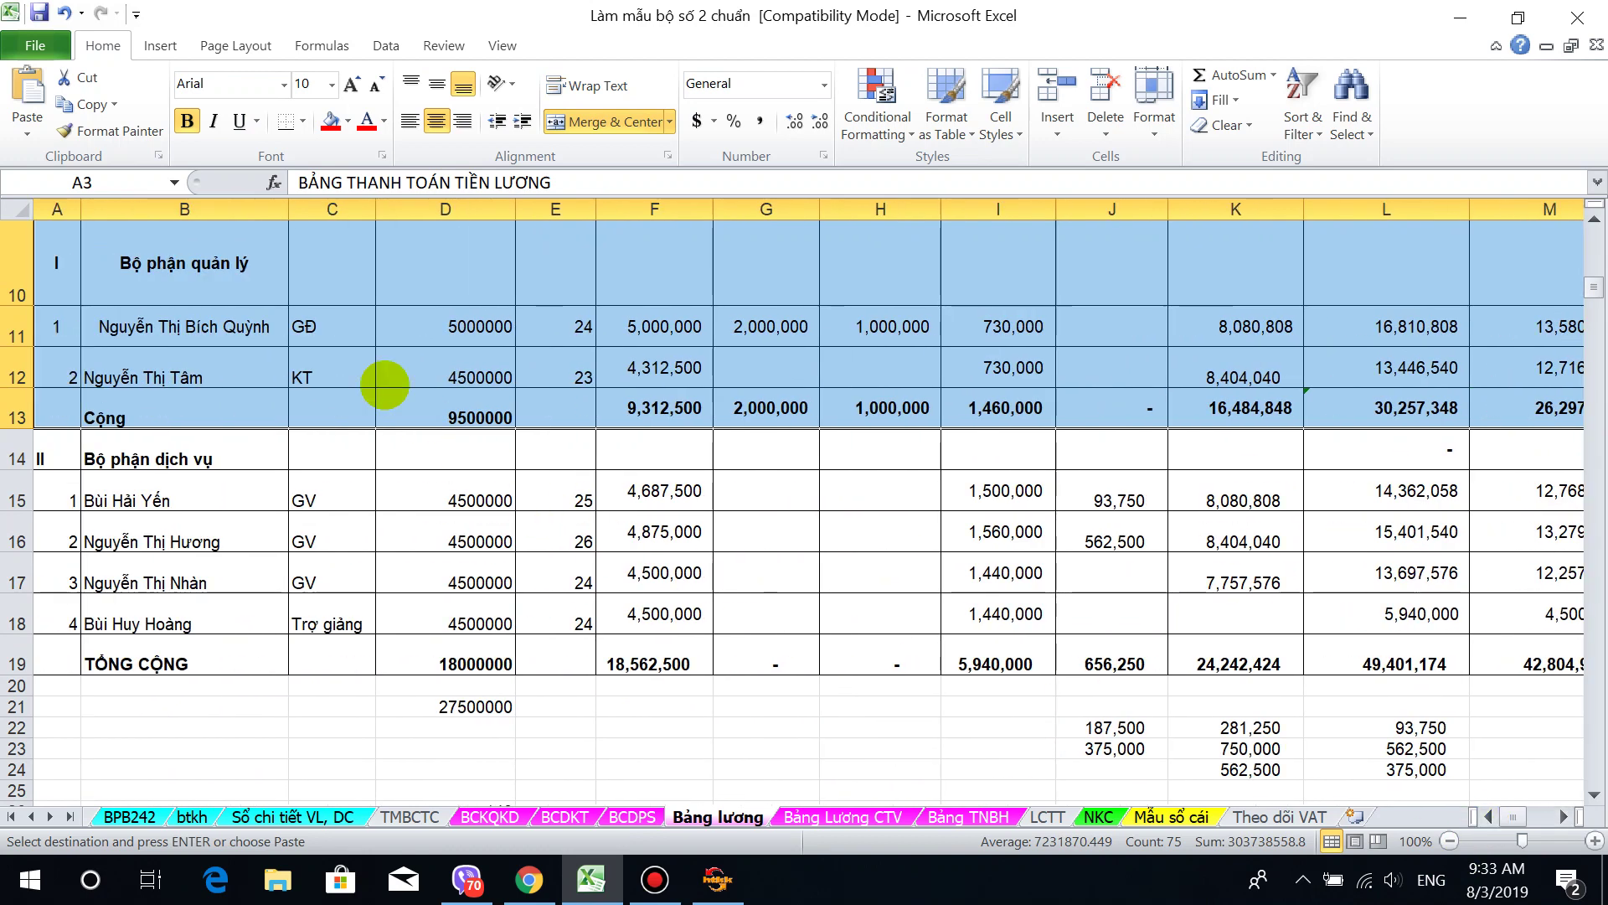
{"action": "left_click_drag", "start_coordinate": [252, 266], "coordinate": [223, 617]}
{"action": "left_click_drag", "start_coordinate": [545, 614], "coordinate": [993, 634]}
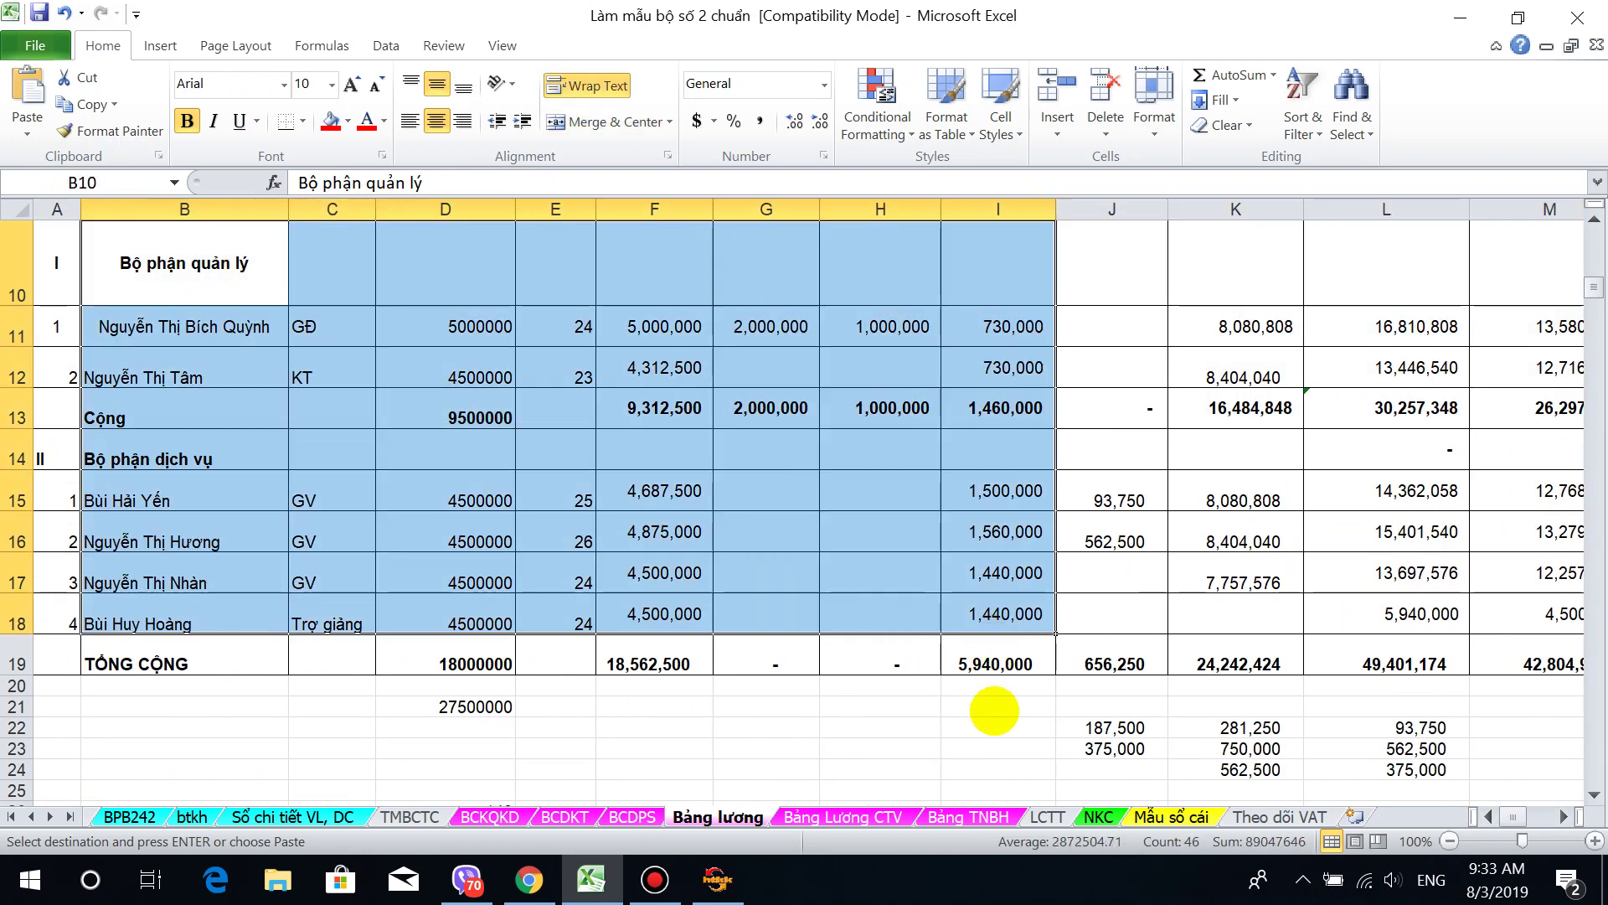
Step: Review the collaborators listed in the Bảng Lương CTV sheet and return to the Bảng lương sheet
{"action": "left_click", "coordinate": [846, 816]}
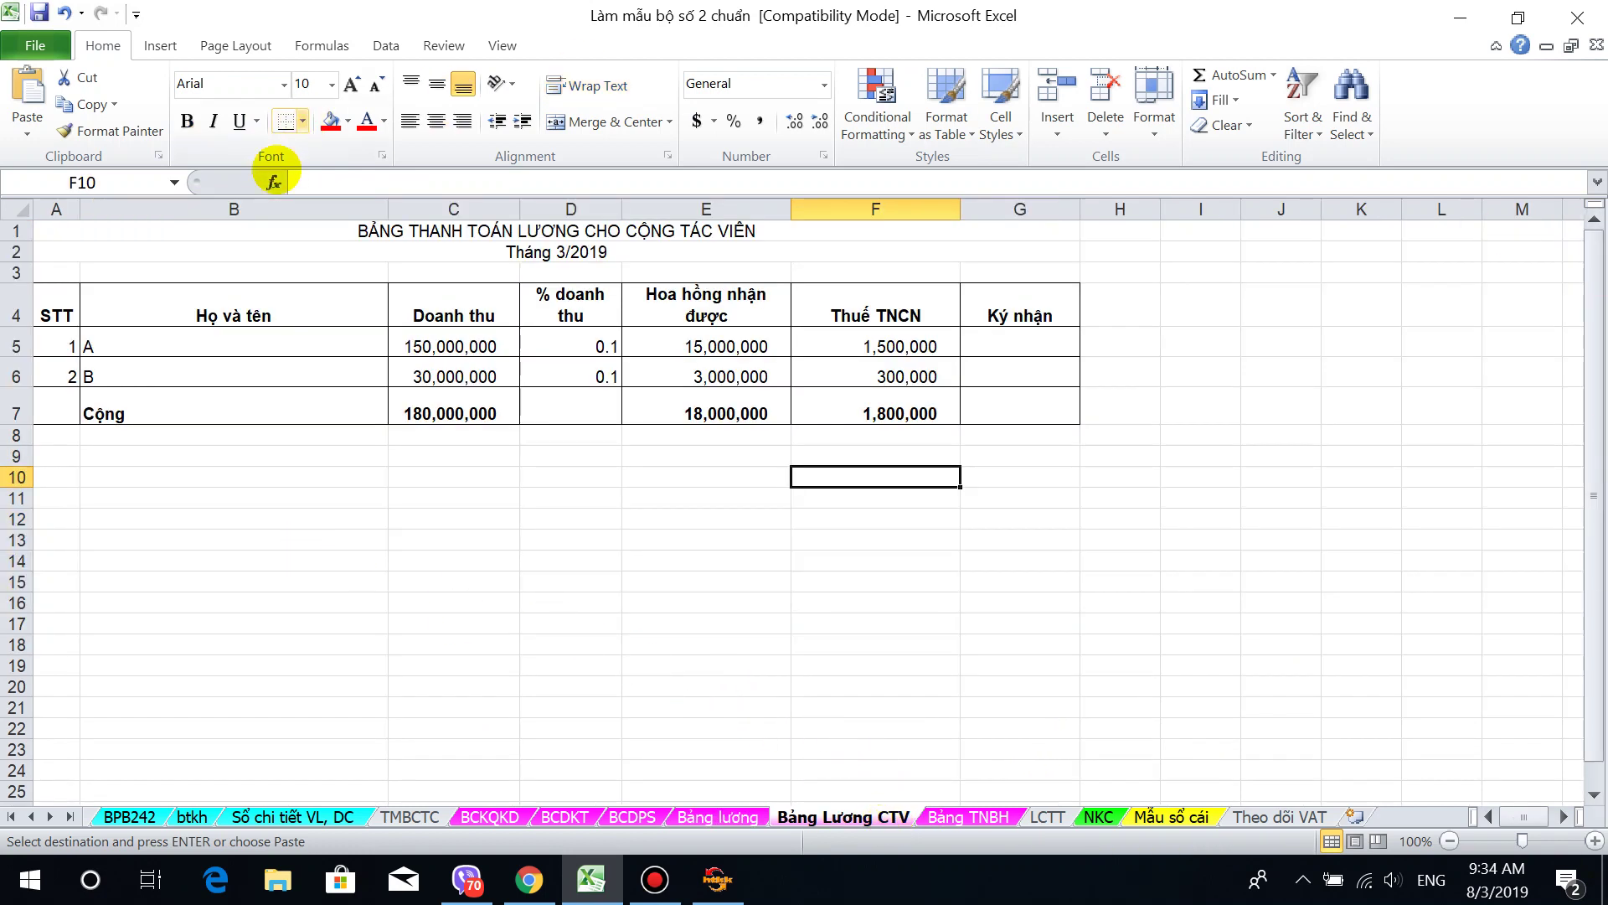
{"action": "left_click", "coordinate": [207, 226]}
{"action": "left_click_drag", "start_coordinate": [207, 226], "coordinate": [233, 476]}
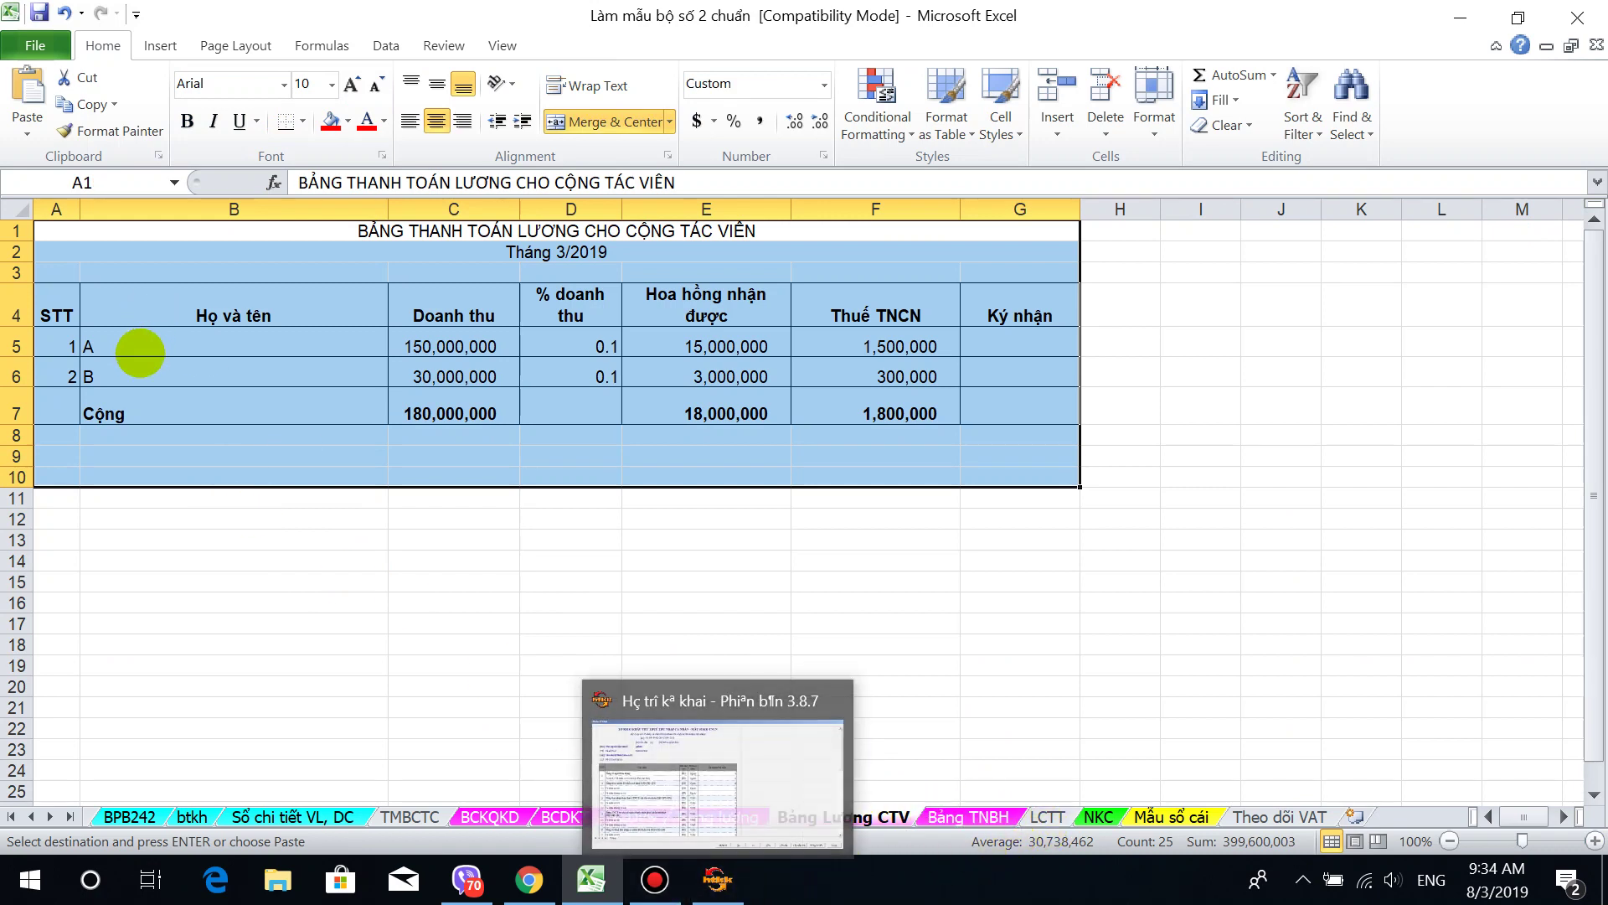
{"action": "left_click_drag", "start_coordinate": [133, 347], "coordinate": [133, 369]}
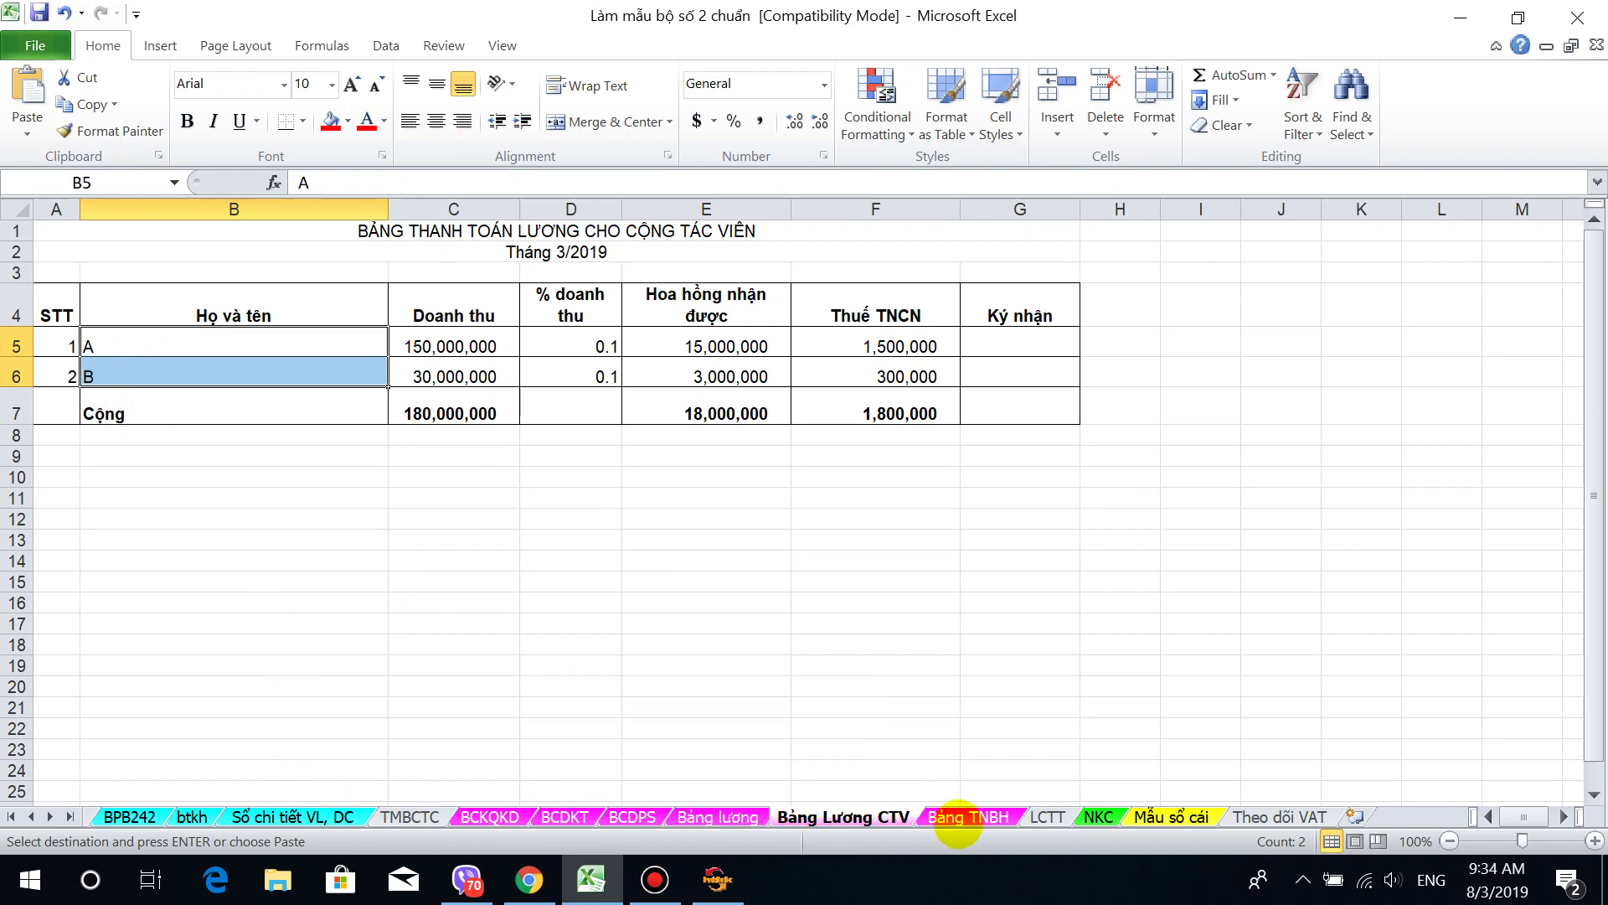
{"action": "left_click", "coordinate": [716, 817]}
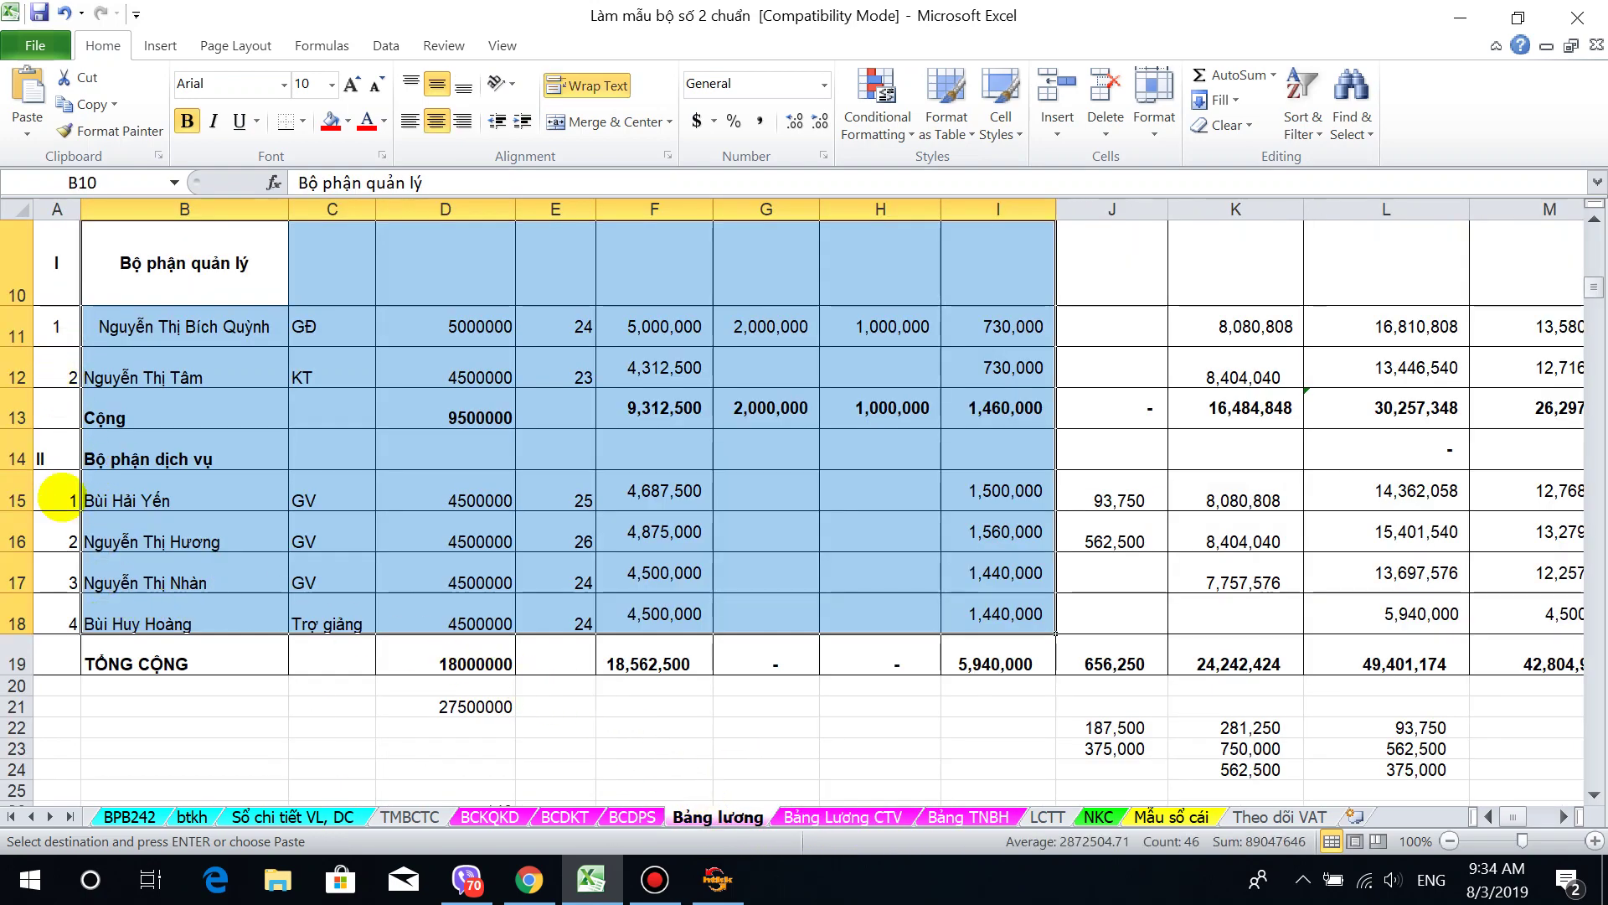
Step: Switch to HTKK and set indicator [21] to 8 and [22] to 6, checking the contracted employees in Excel's Bảng lương sheet
{"action": "left_click", "coordinate": [717, 879]}
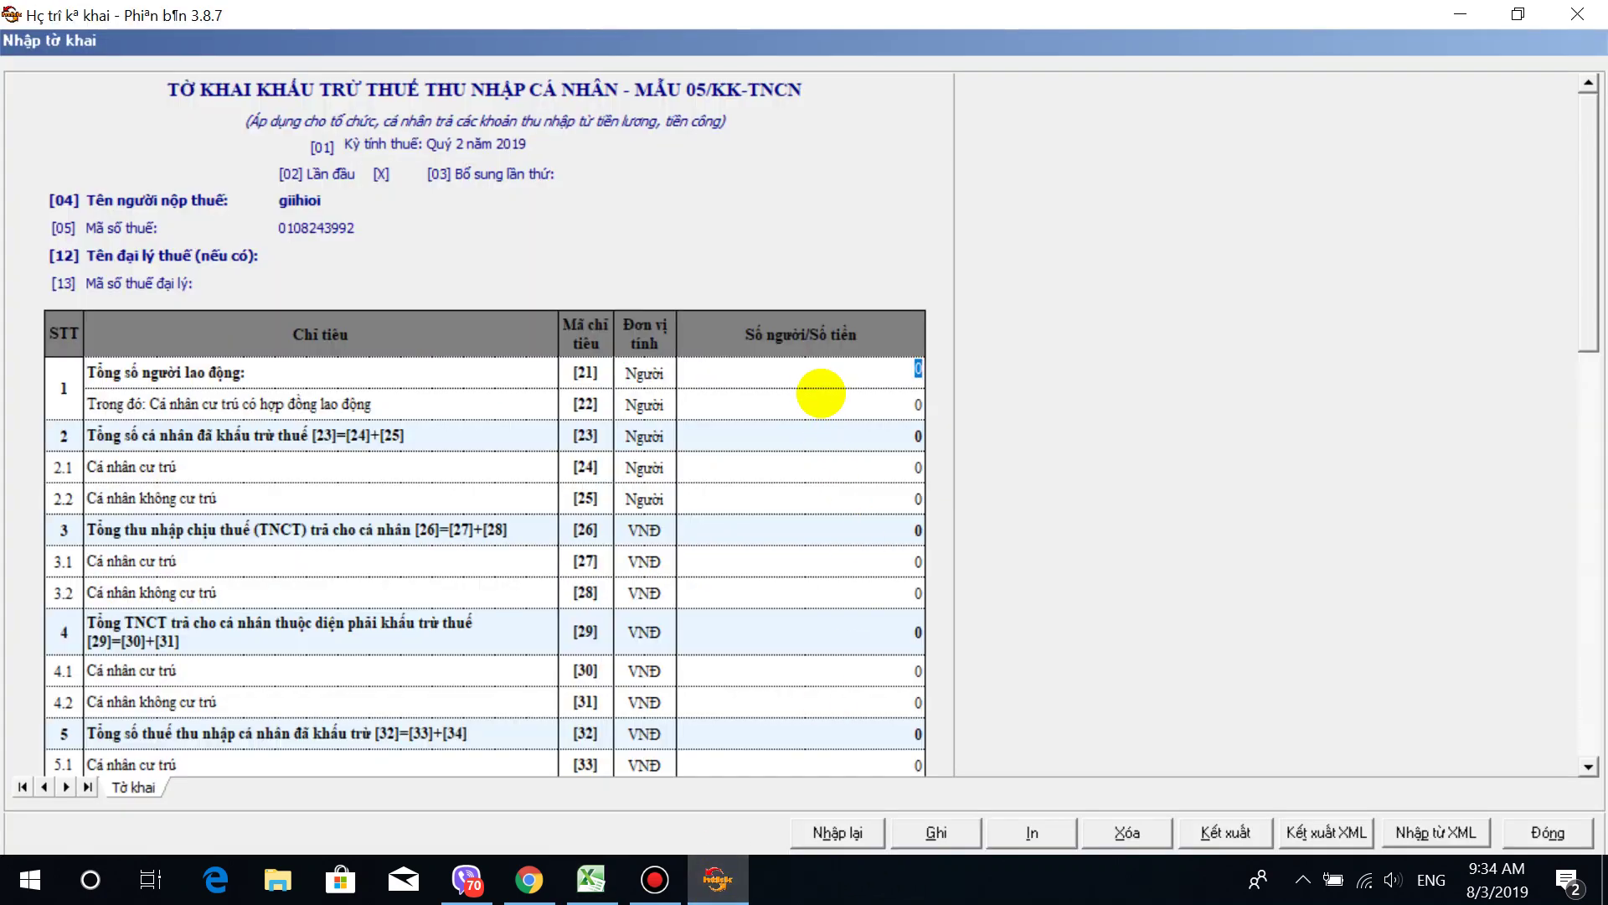
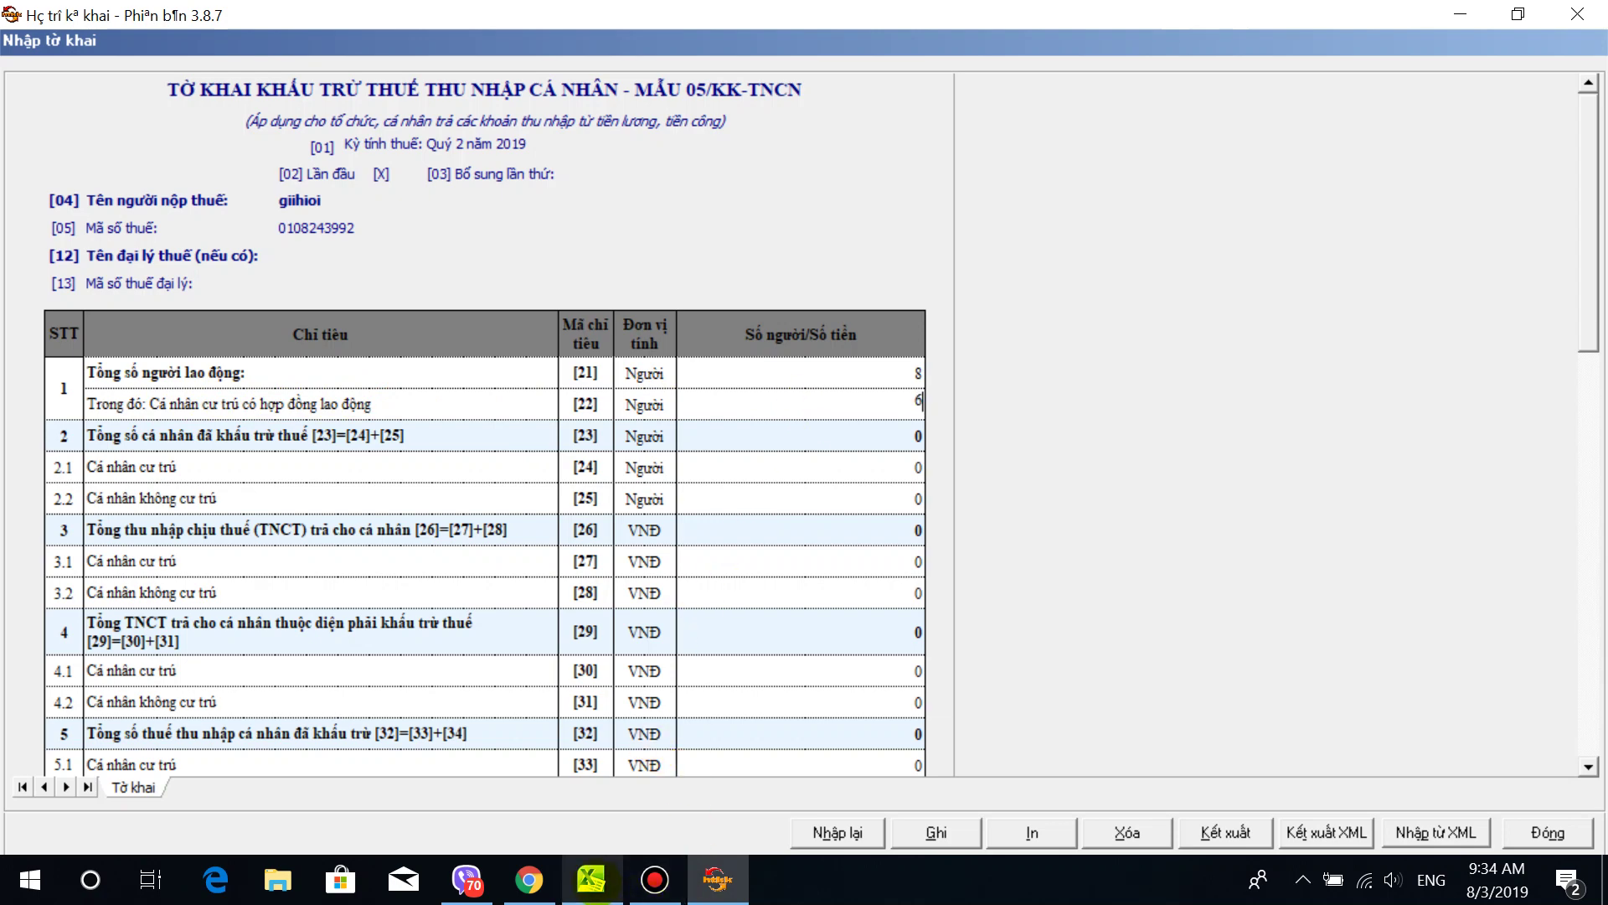
{"action": "left_click", "coordinate": [590, 878]}
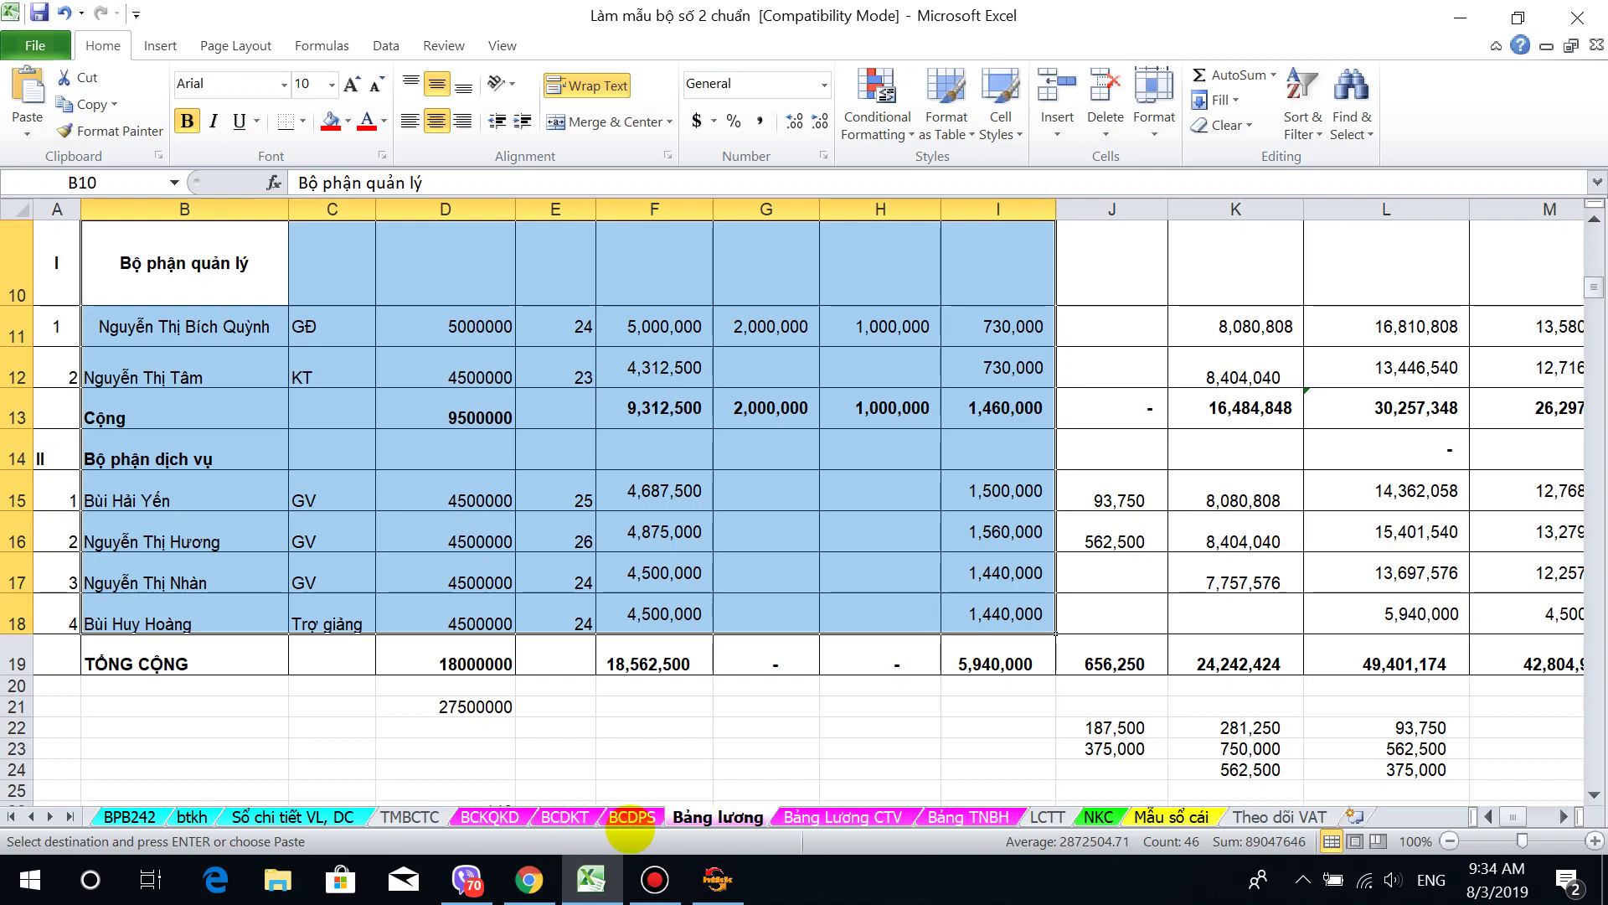
{"action": "left_click", "coordinate": [56, 372]}
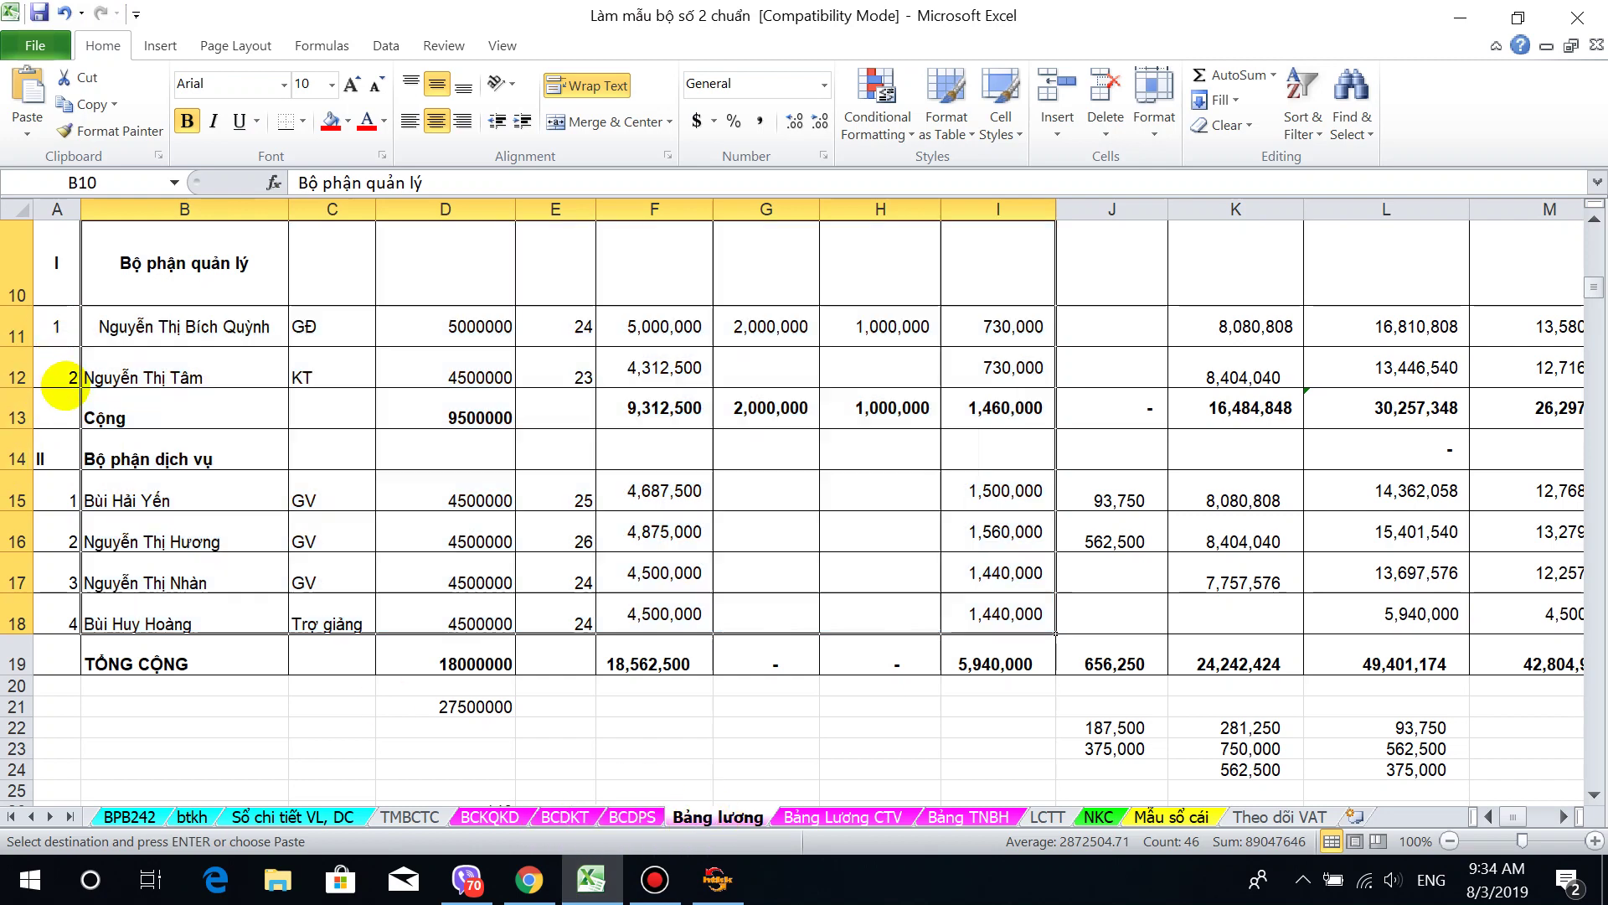
{"action": "left_click_drag", "start_coordinate": [59, 496], "coordinate": [59, 578]}
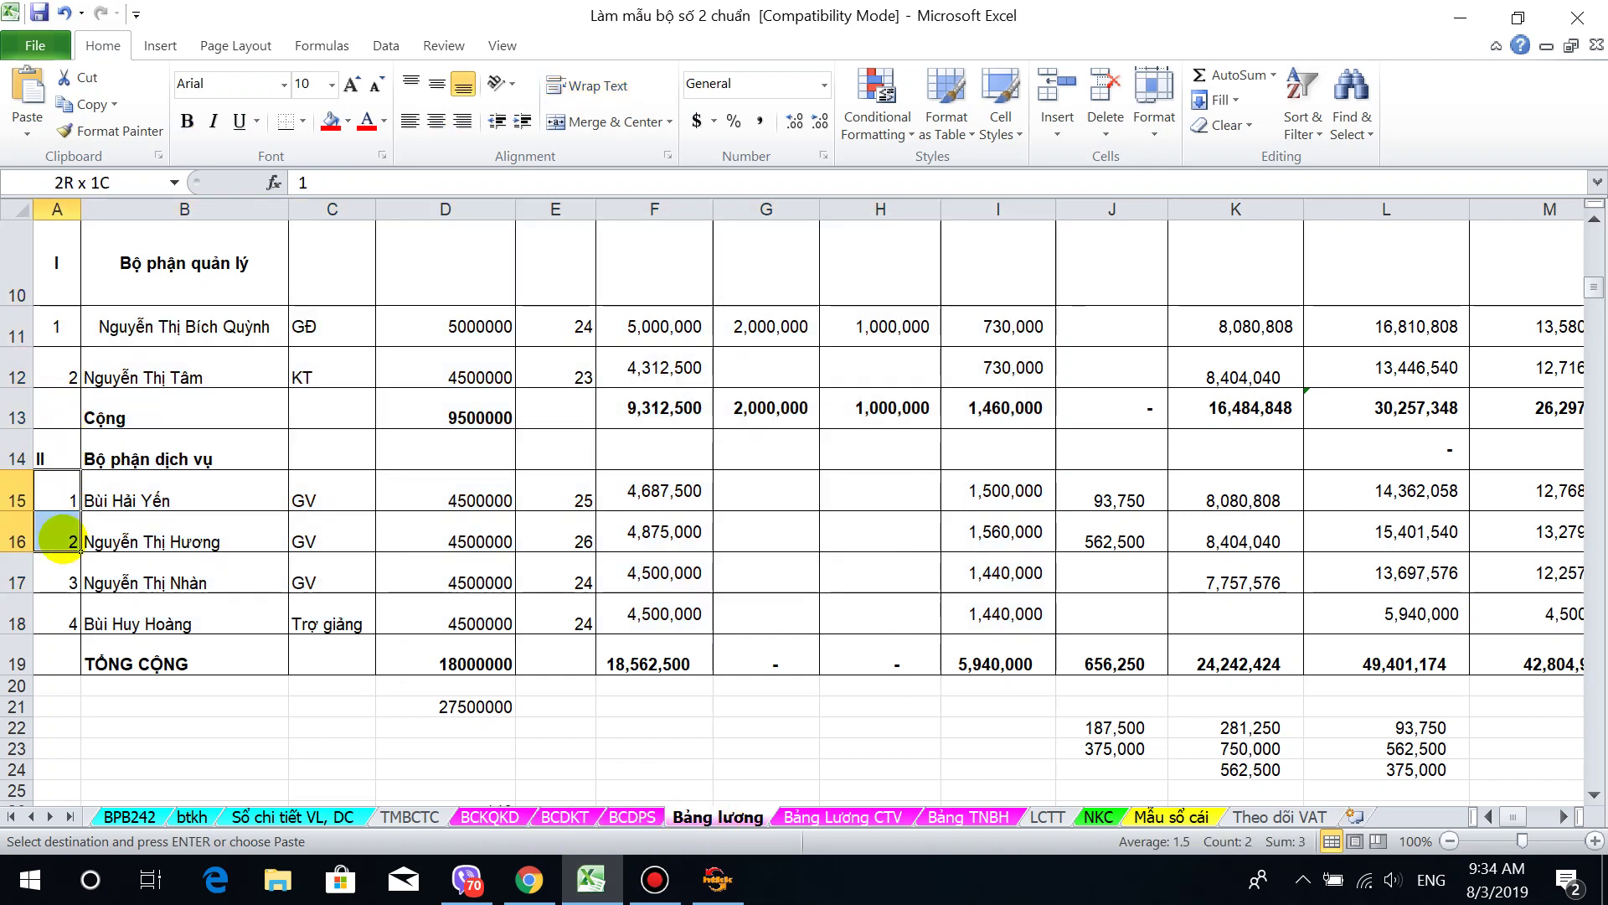
{"action": "left_click", "coordinate": [63, 607]}
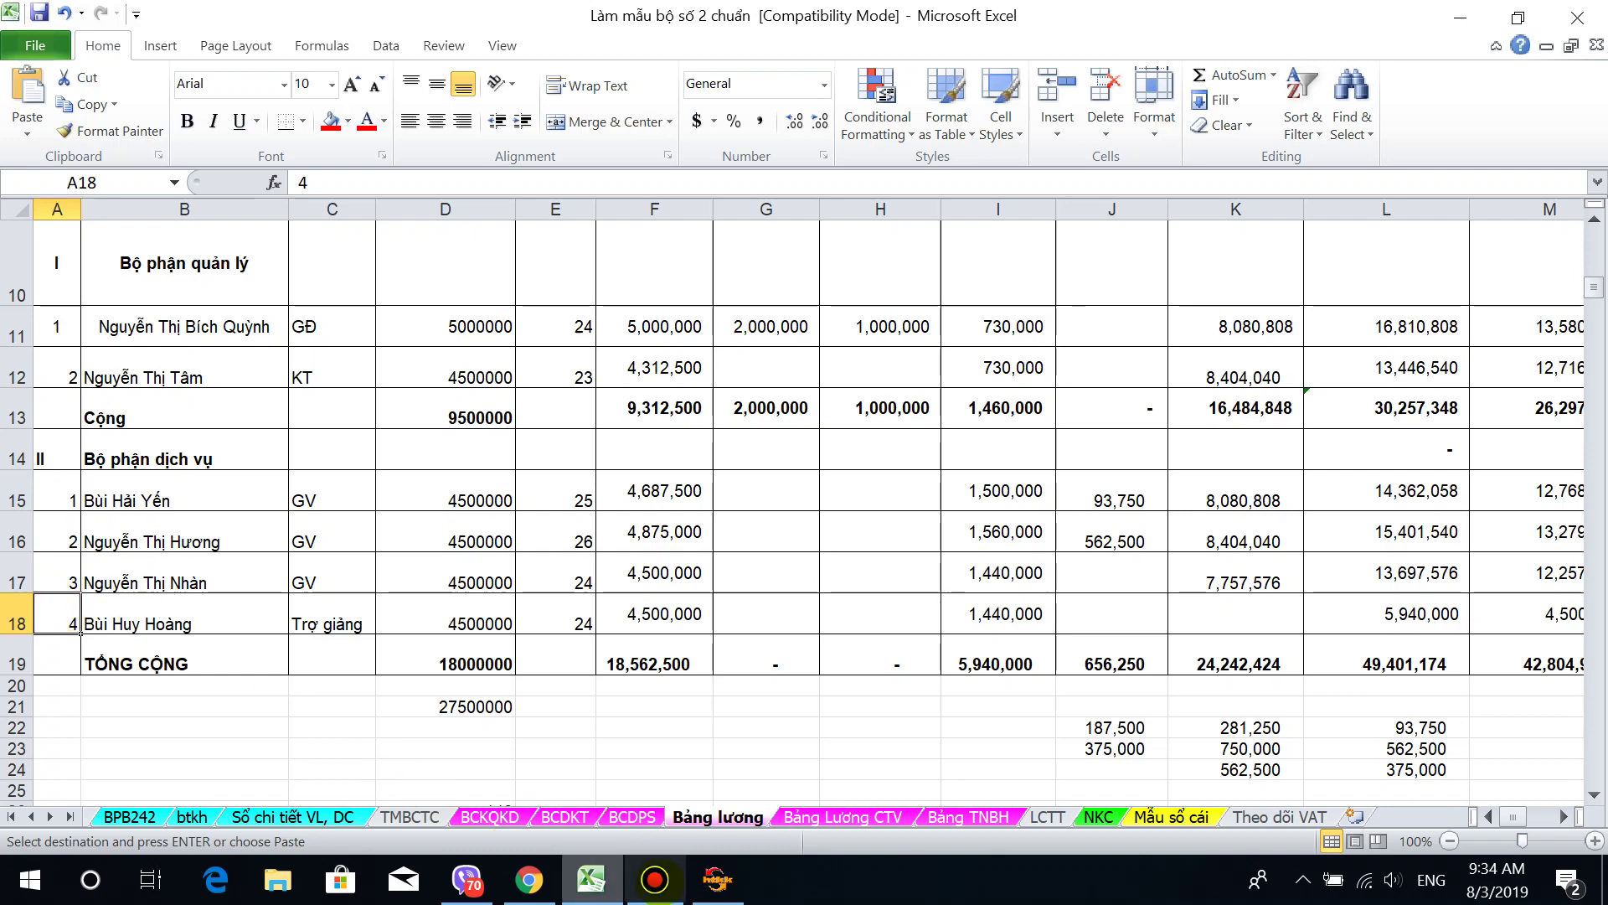
{"action": "left_click", "coordinate": [717, 774]}
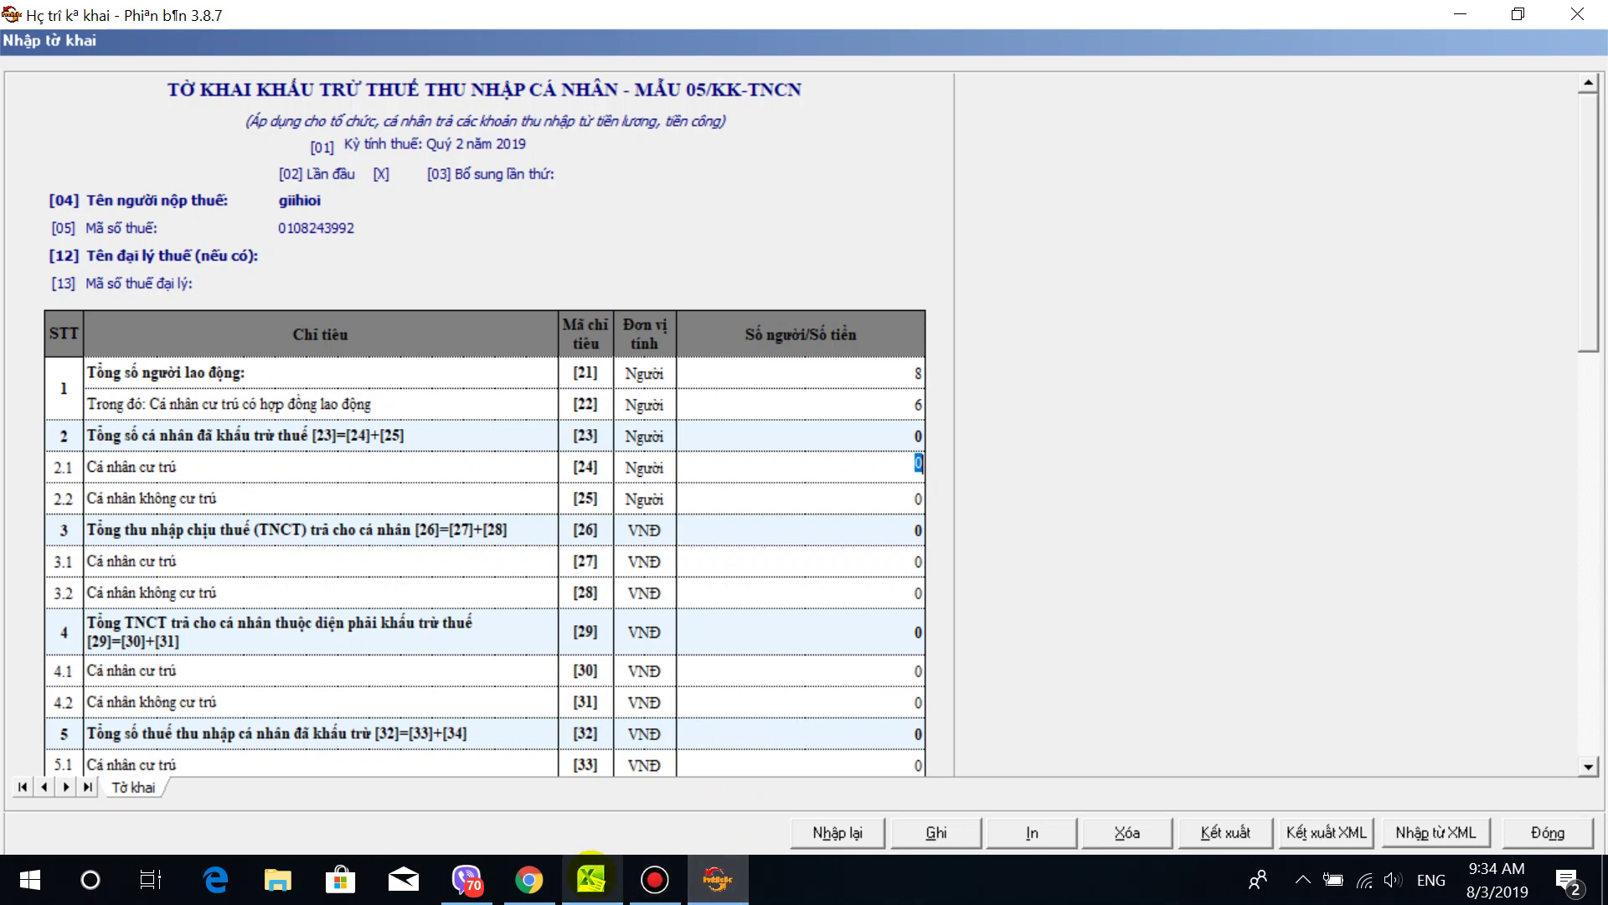
Step: Switch to Excel and copy the Thuế TNCN formula from Q11 down to Q12 in the Bảng lương sheet
{"action": "left_click", "coordinate": [590, 879]}
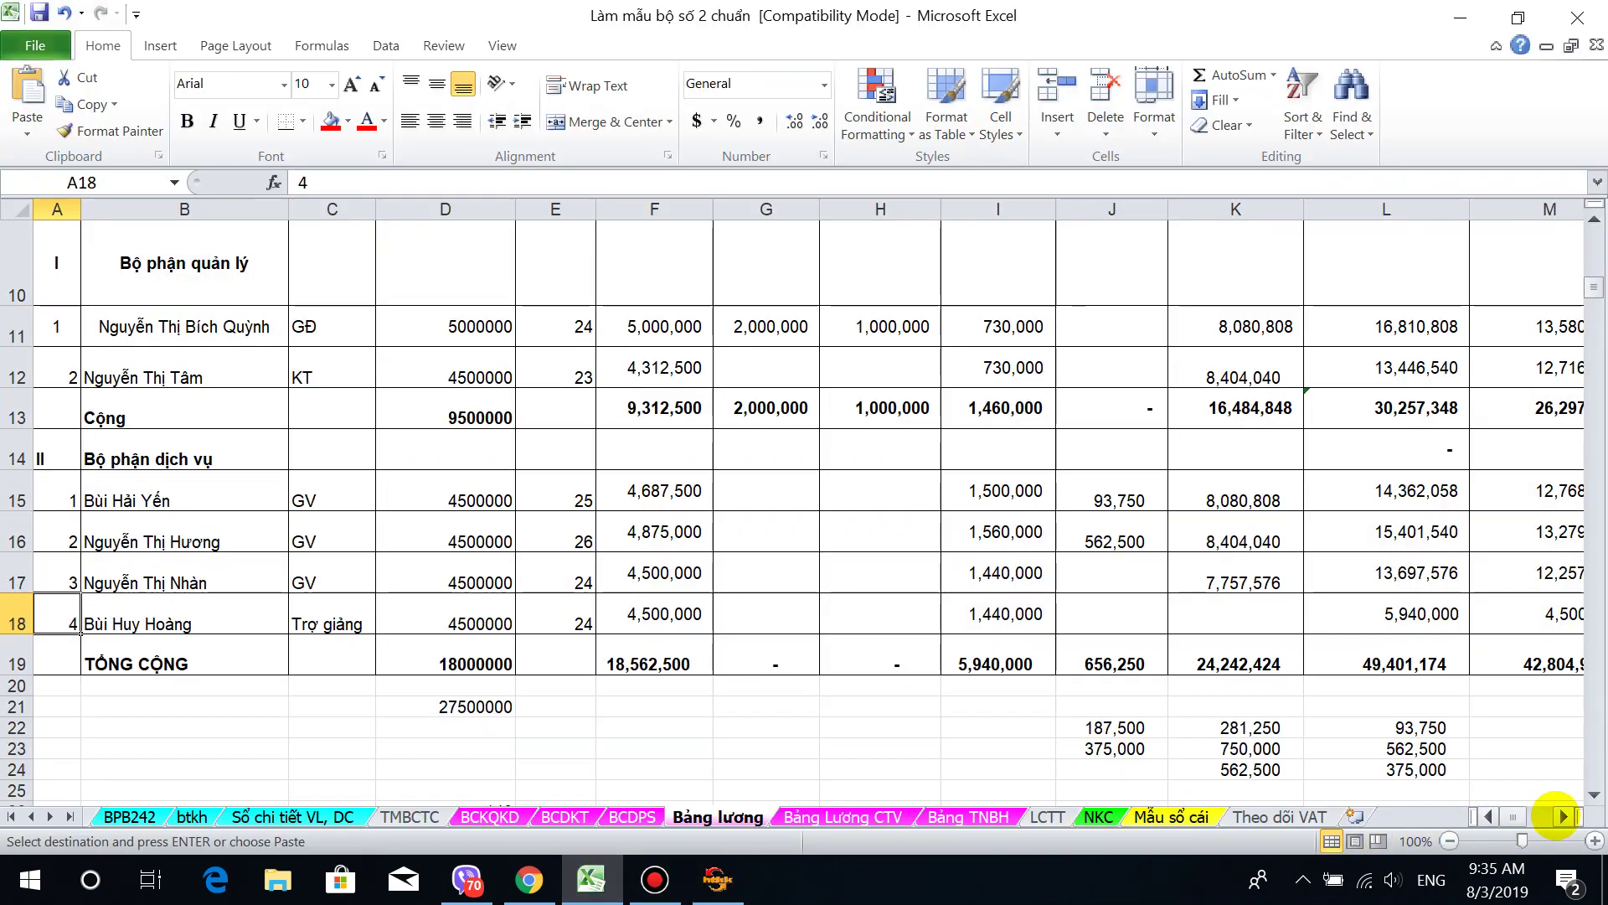
{"action": "left_click_drag", "start_coordinate": [1563, 816], "coordinate": [1563, 816]}
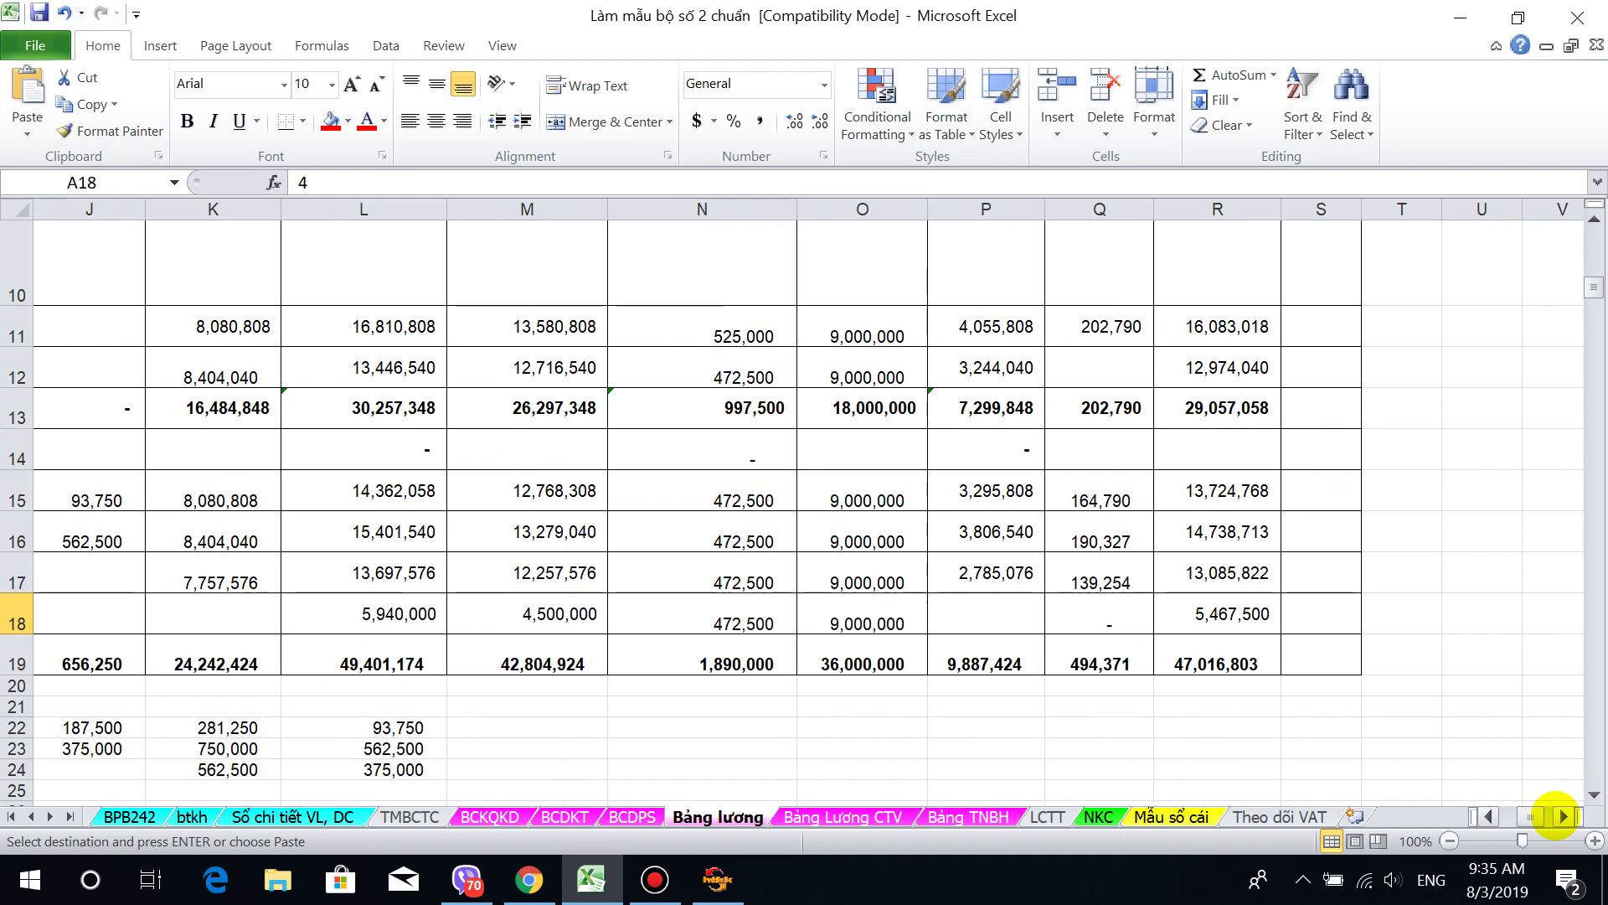
{"action": "left_click", "coordinate": [1112, 331]}
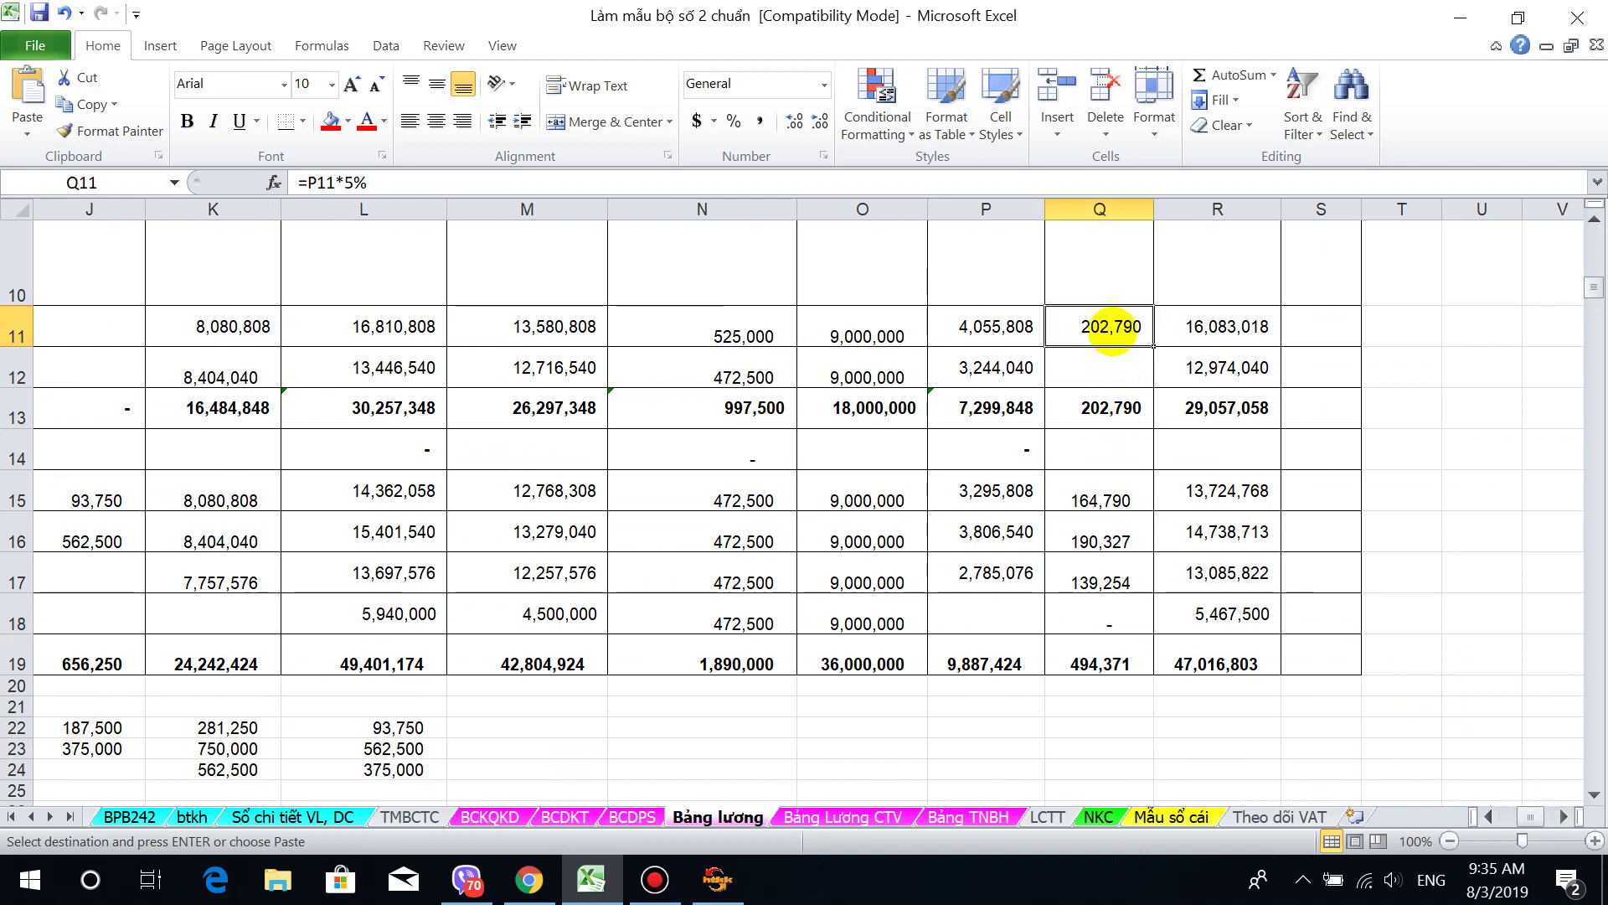
{"action": "scroll", "coordinate": [1109, 529], "scroll_direction": "up", "scroll_amount": 1}
{"action": "left_click", "coordinate": [1101, 327]}
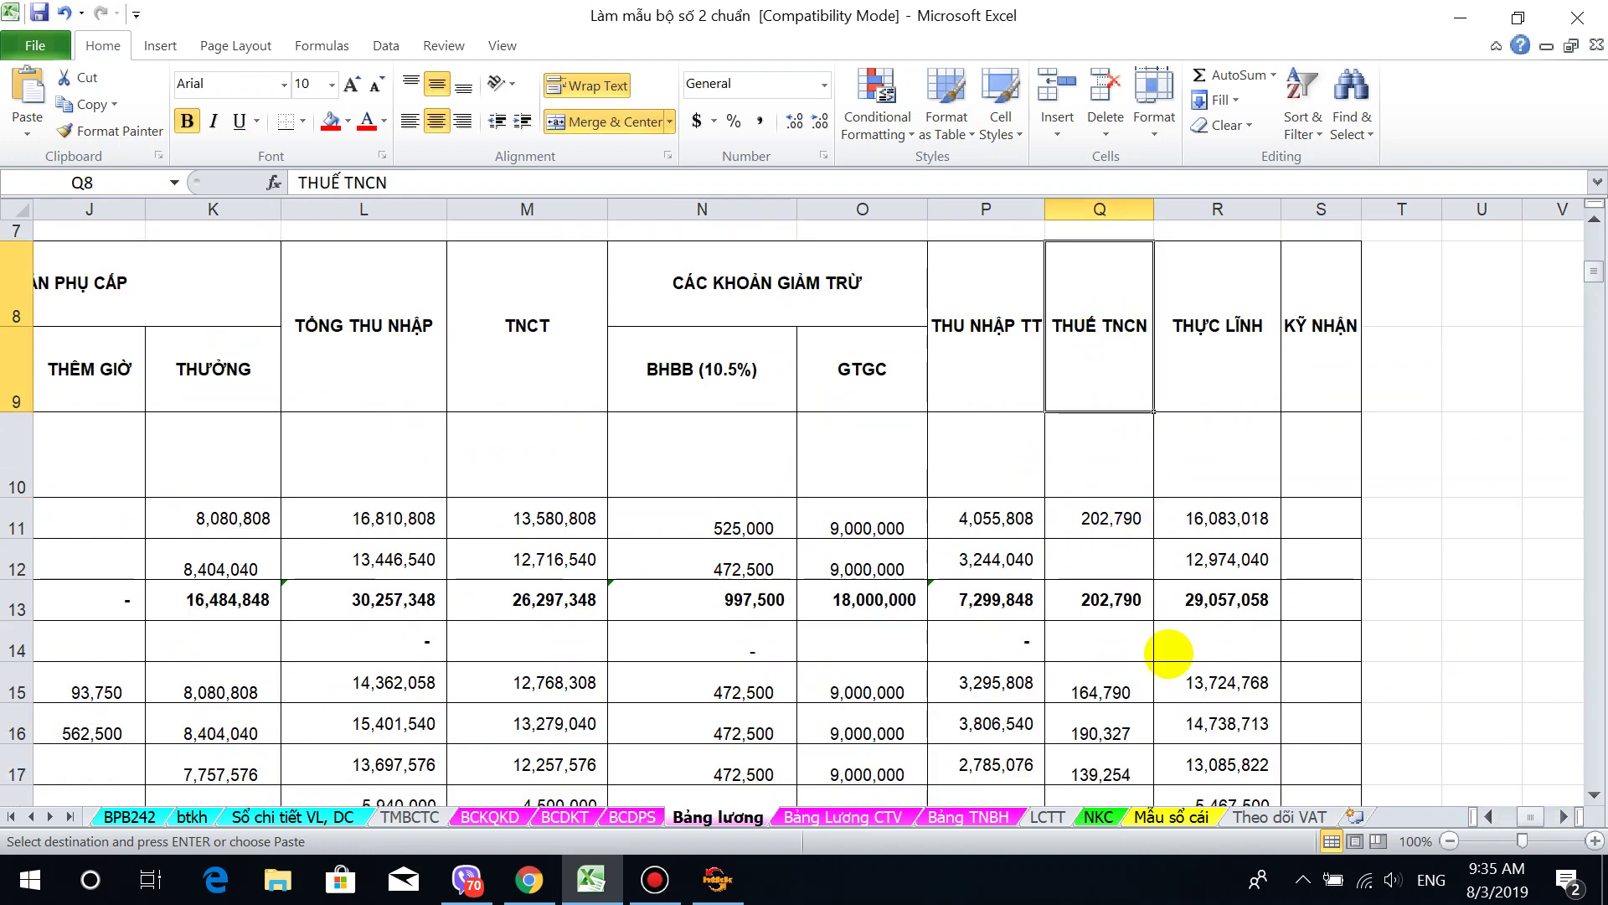
{"action": "scroll", "coordinate": [1207, 624], "scroll_direction": "down", "scroll_amount": 1}
{"action": "left_click", "coordinate": [1093, 329]}
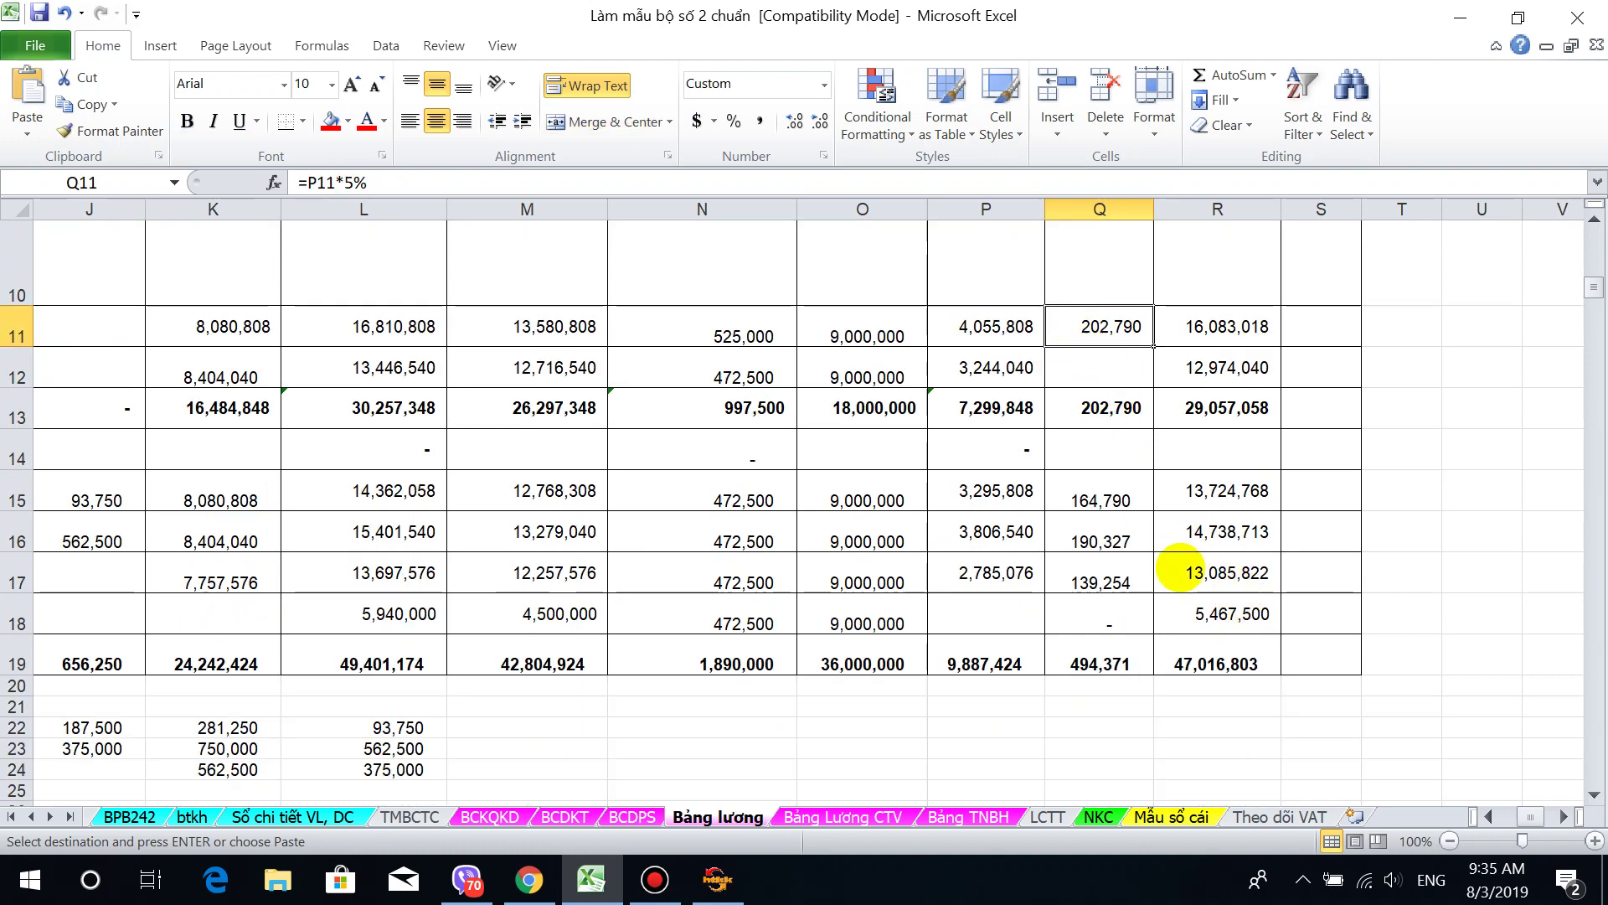
{"action": "scroll", "coordinate": [1123, 531], "scroll_direction": "up", "scroll_amount": 1}
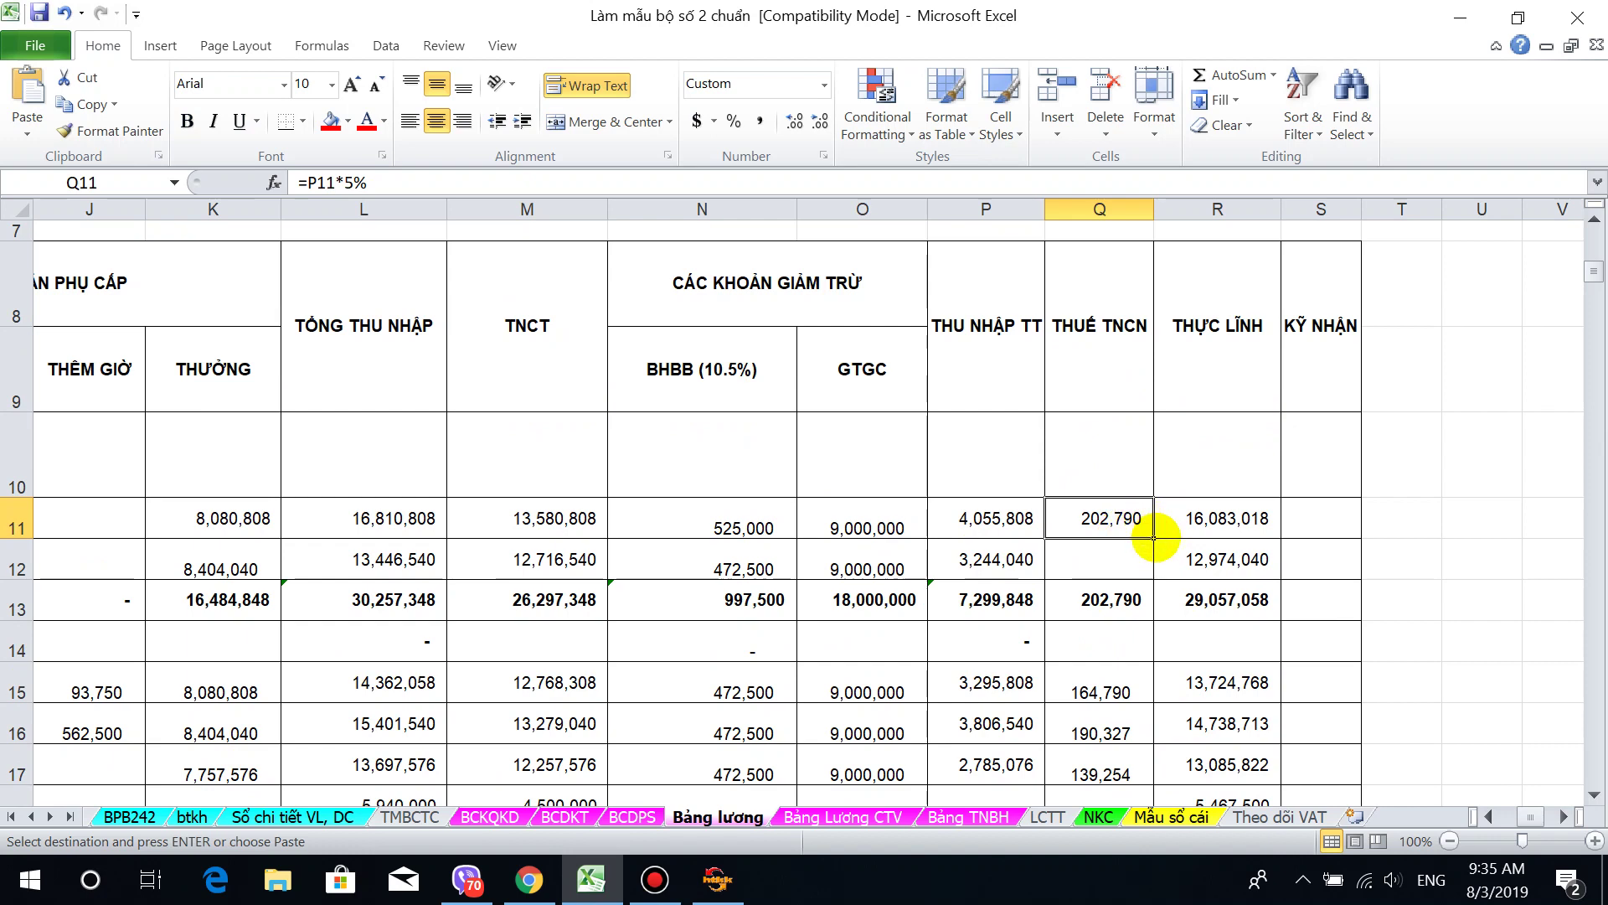
{"action": "left_click_drag", "start_coordinate": [1153, 539], "coordinate": [1156, 573]}
Step: Examine the management staff's taxable income and tax total, plus the taxable income, deductions and tax of the employee in row 18
{"action": "left_click", "coordinate": [941, 559]}
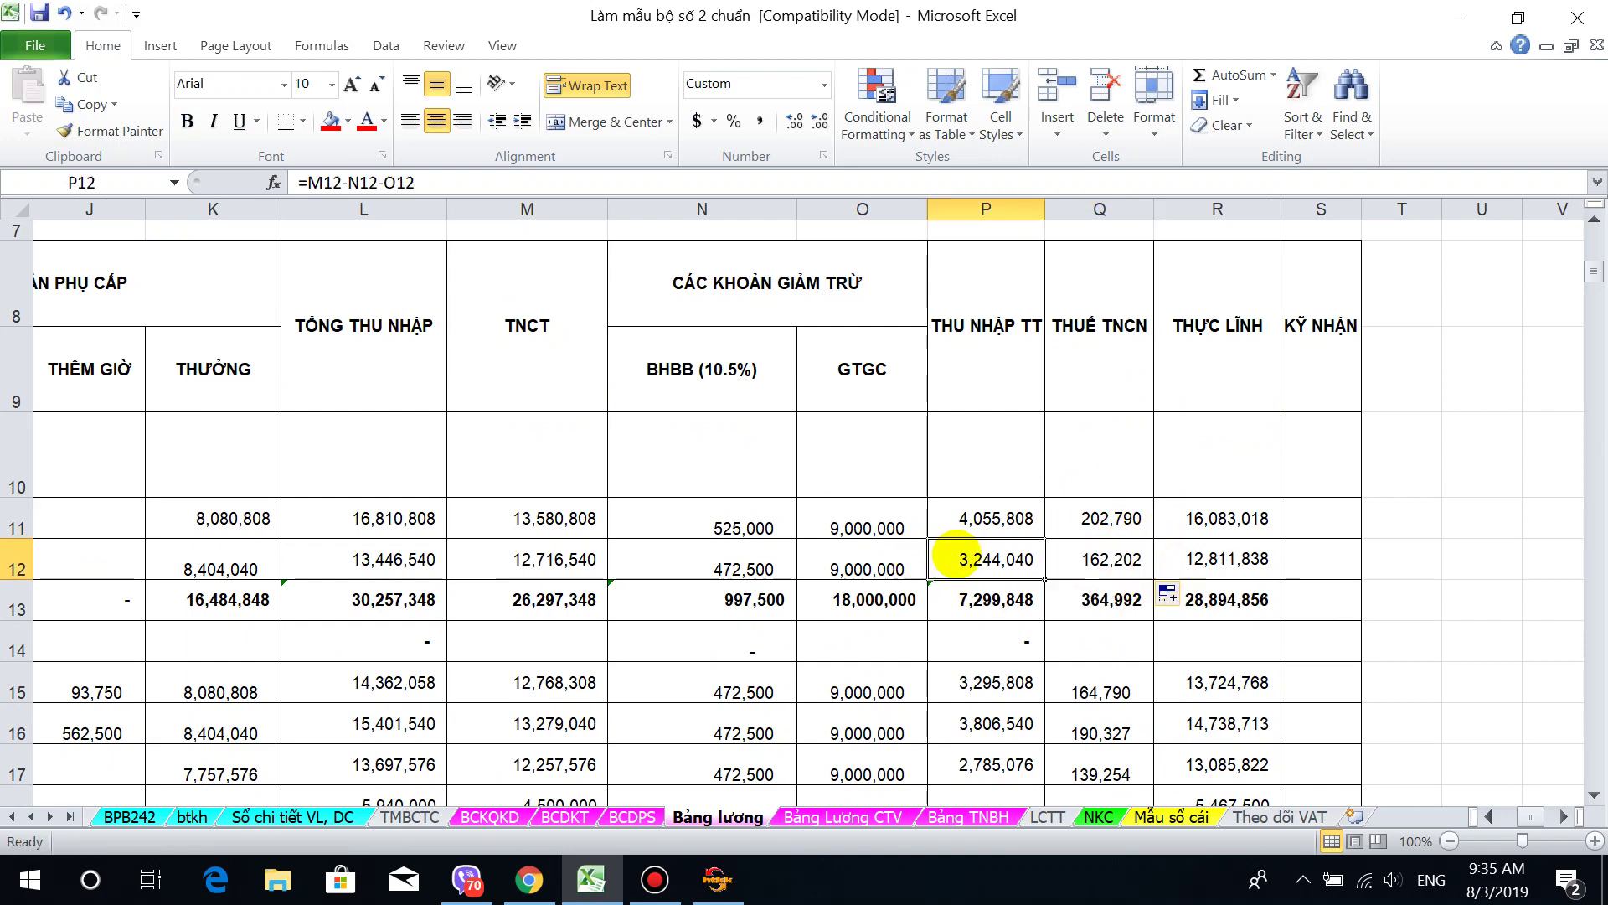
{"action": "left_click_drag", "start_coordinate": [972, 519], "coordinate": [984, 559]}
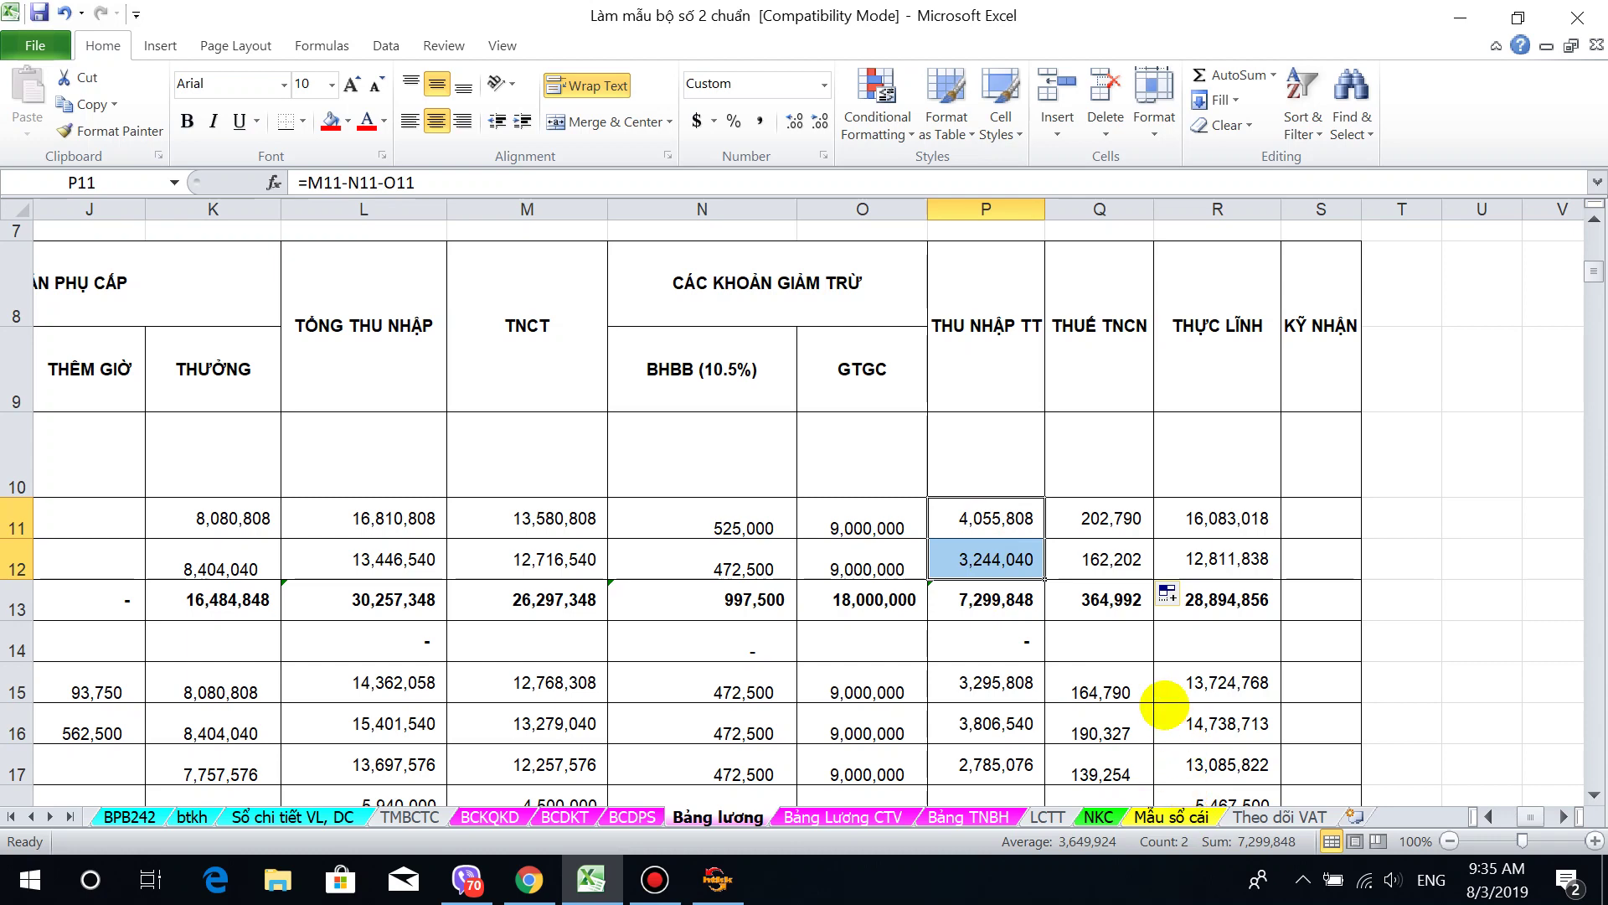
{"action": "scroll", "coordinate": [1131, 643], "scroll_direction": "down", "scroll_amount": 1}
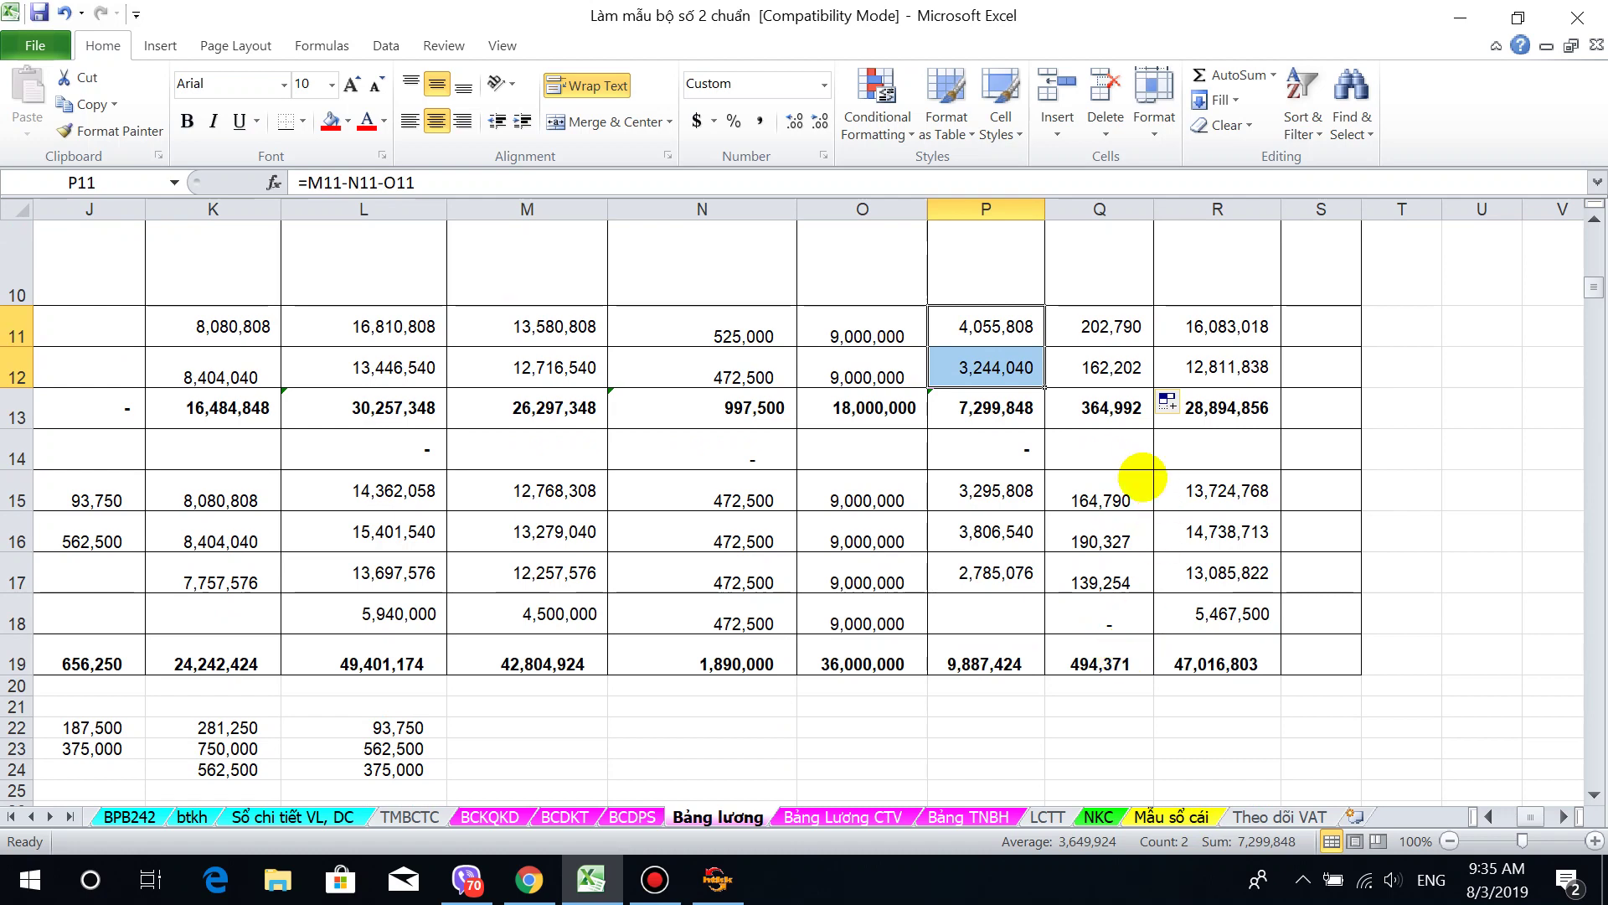
{"action": "left_click", "coordinate": [1099, 410]}
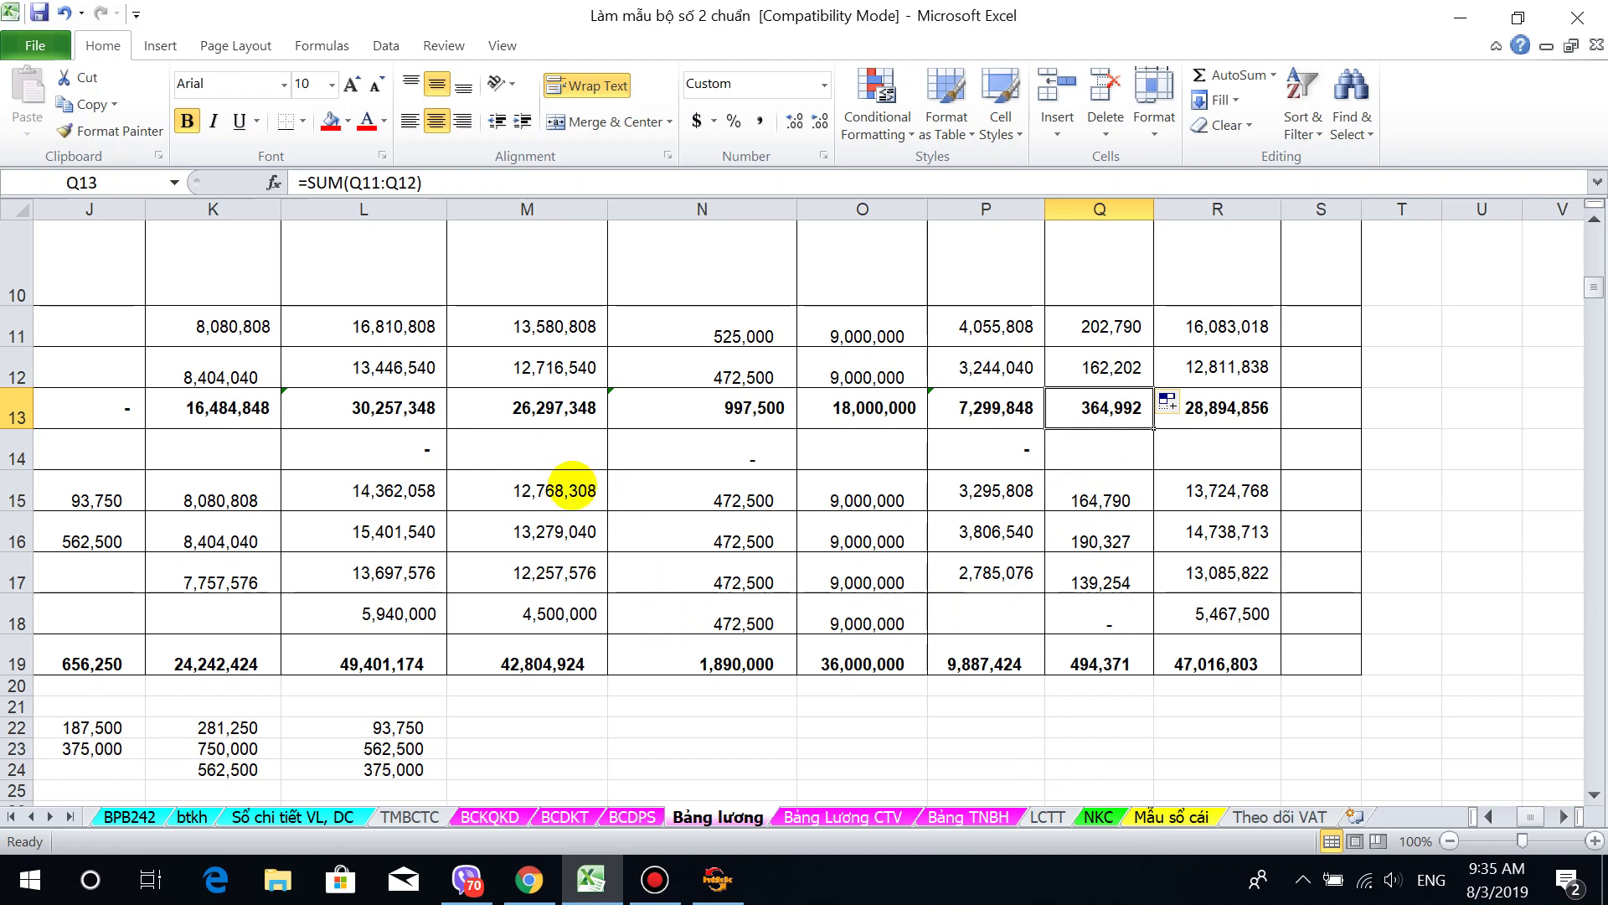
{"action": "scroll", "coordinate": [572, 485], "scroll_direction": "up", "scroll_amount": 2}
{"action": "scroll", "coordinate": [539, 521], "scroll_direction": "down", "scroll_amount": 2}
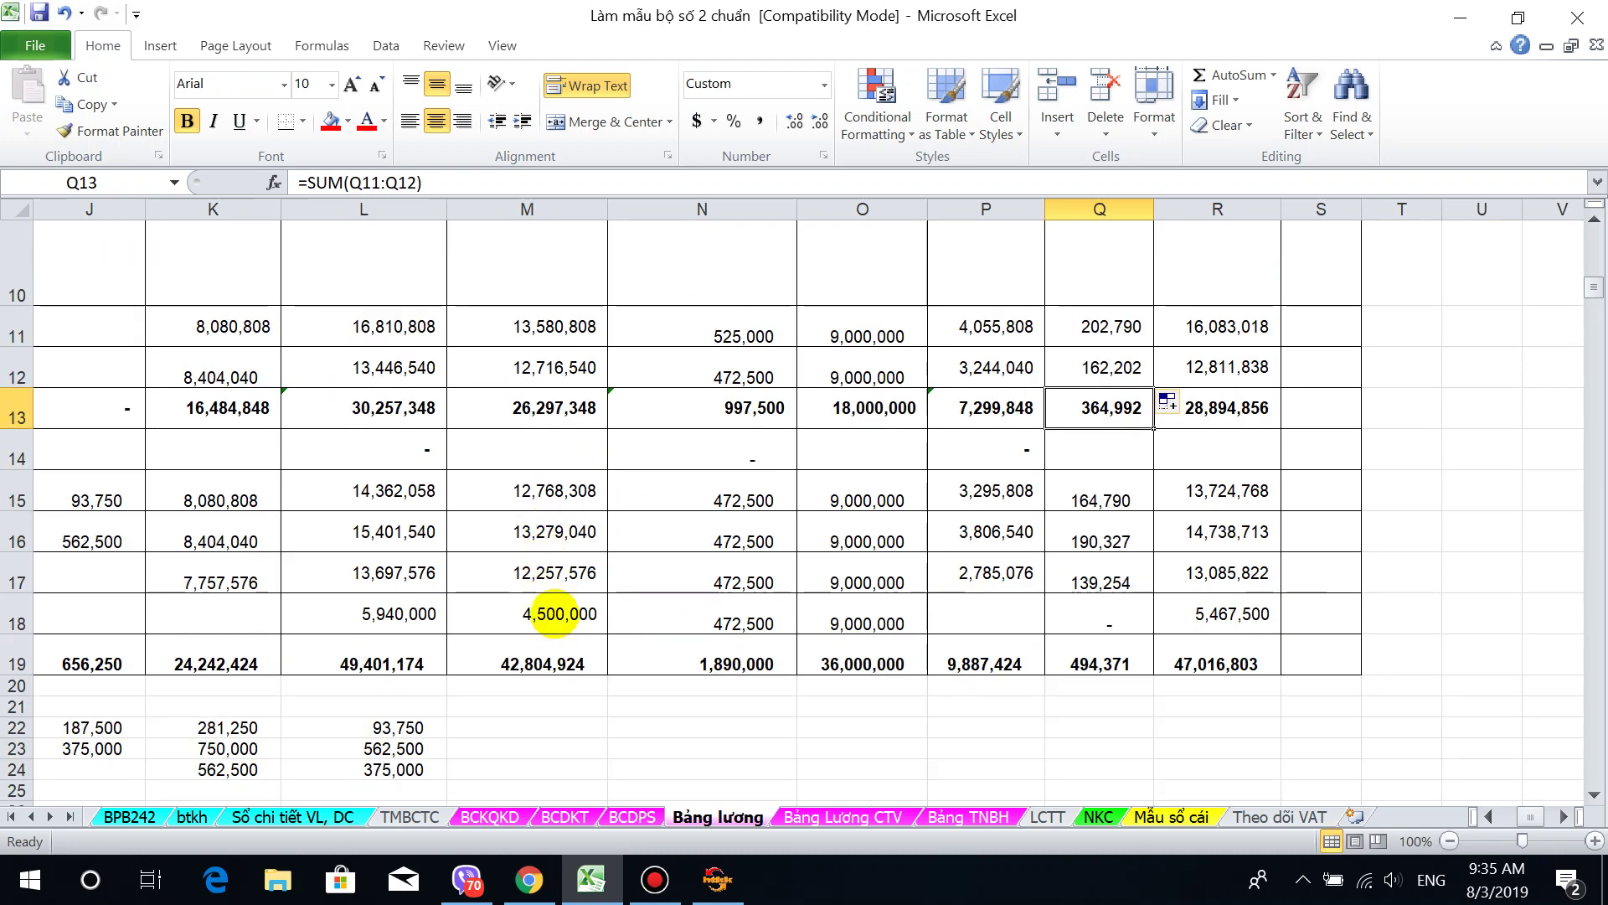
{"action": "left_click", "coordinate": [560, 618]}
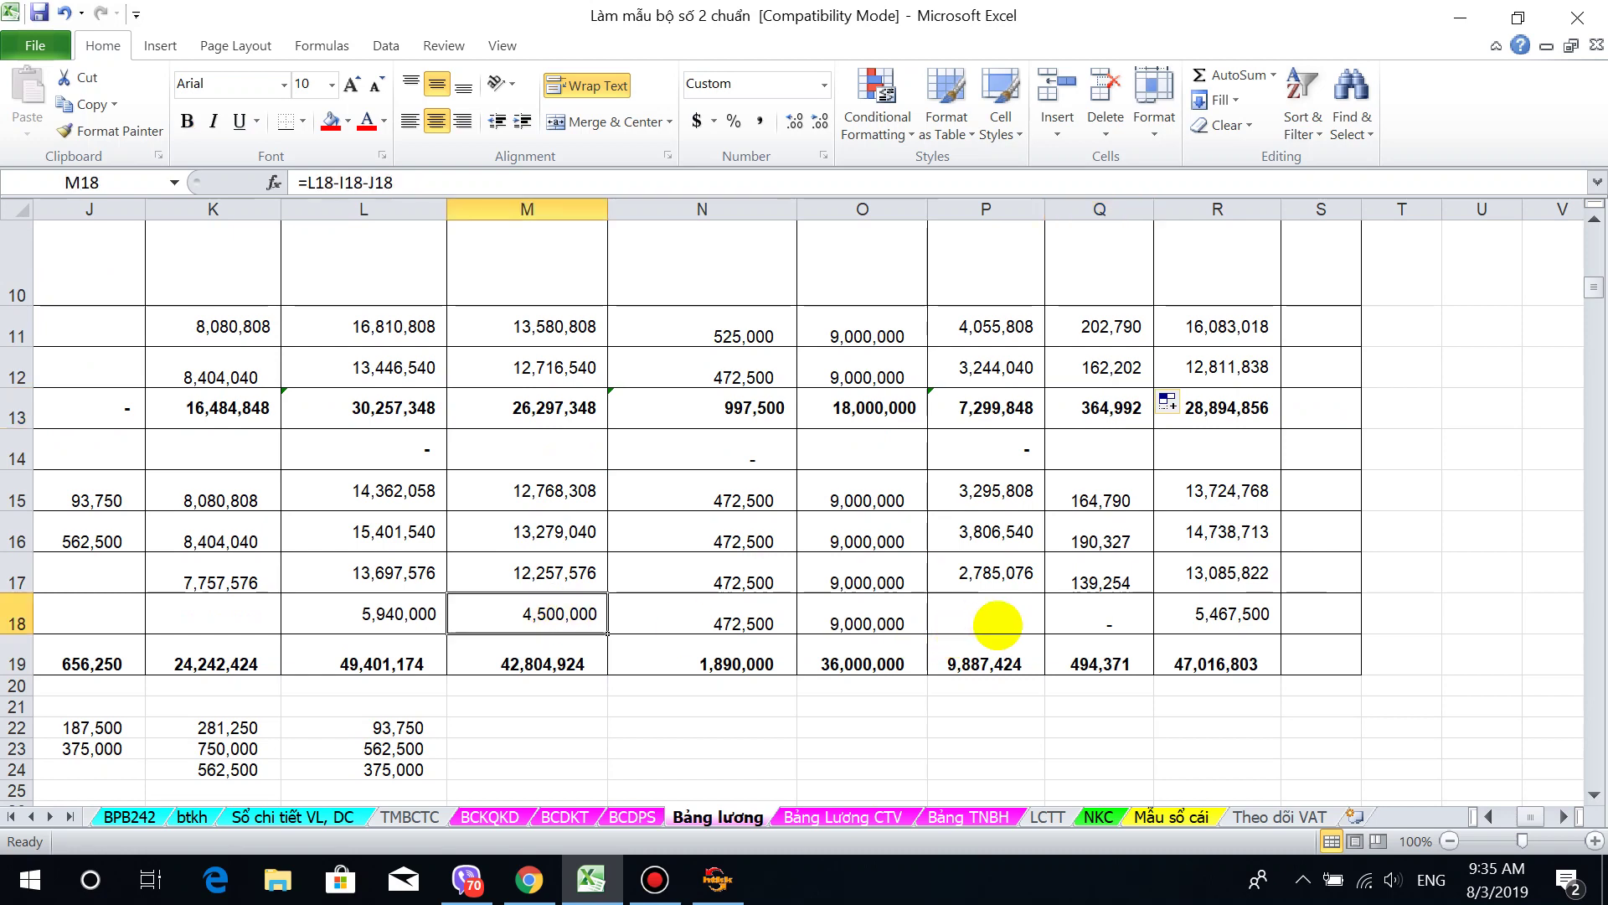
{"action": "left_click_drag", "start_coordinate": [561, 618], "coordinate": [915, 614]}
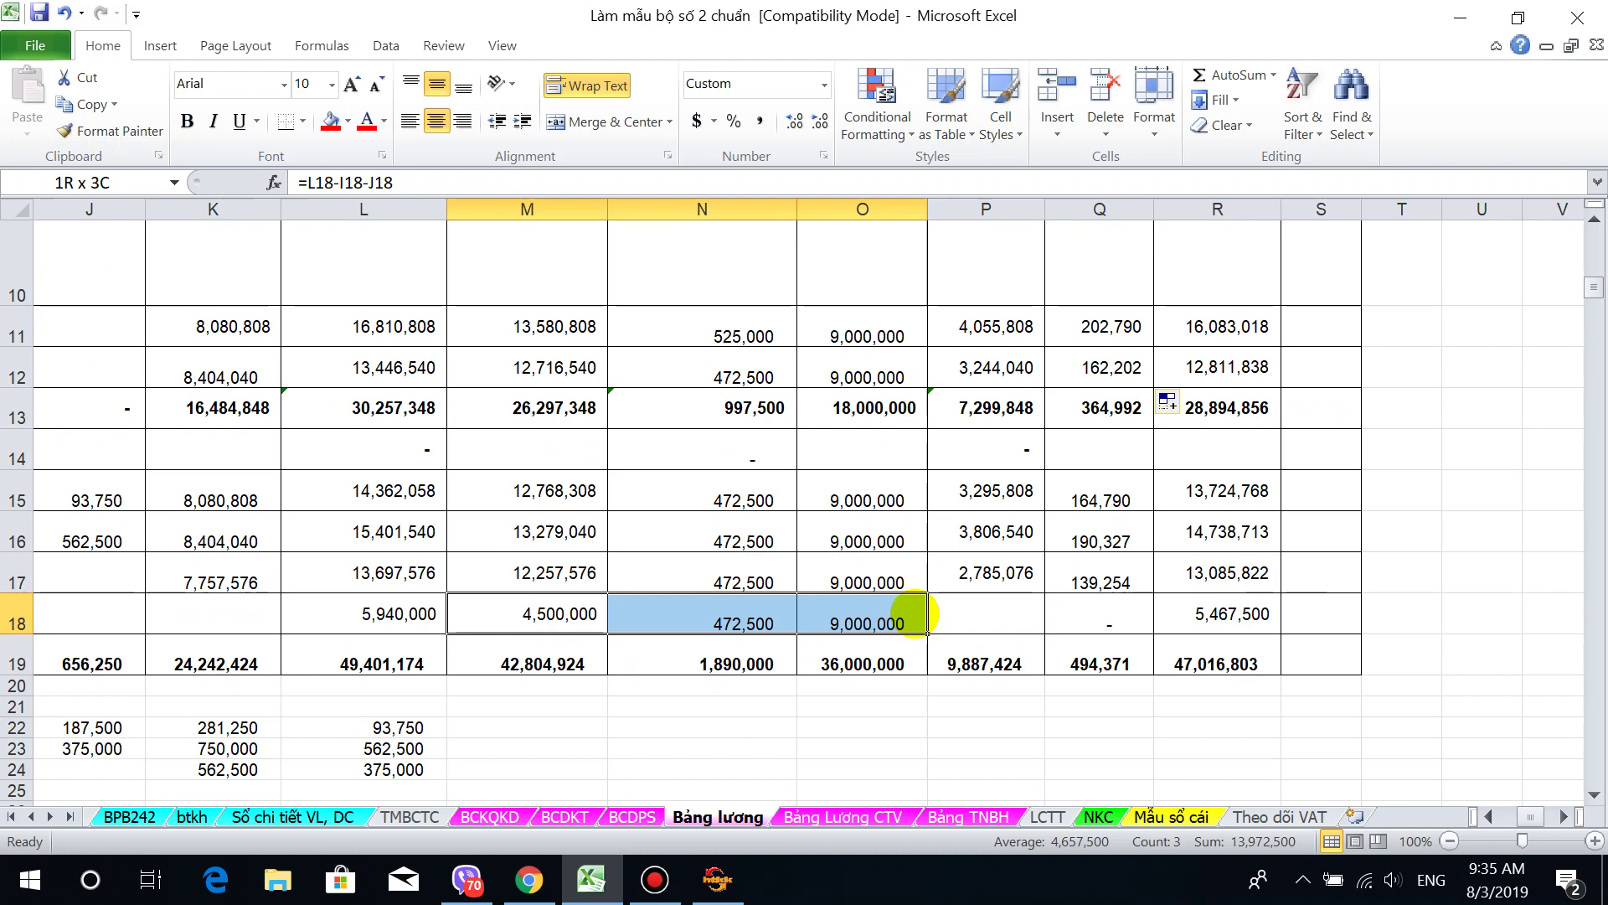
{"action": "left_click_drag", "start_coordinate": [915, 614], "coordinate": [915, 614]}
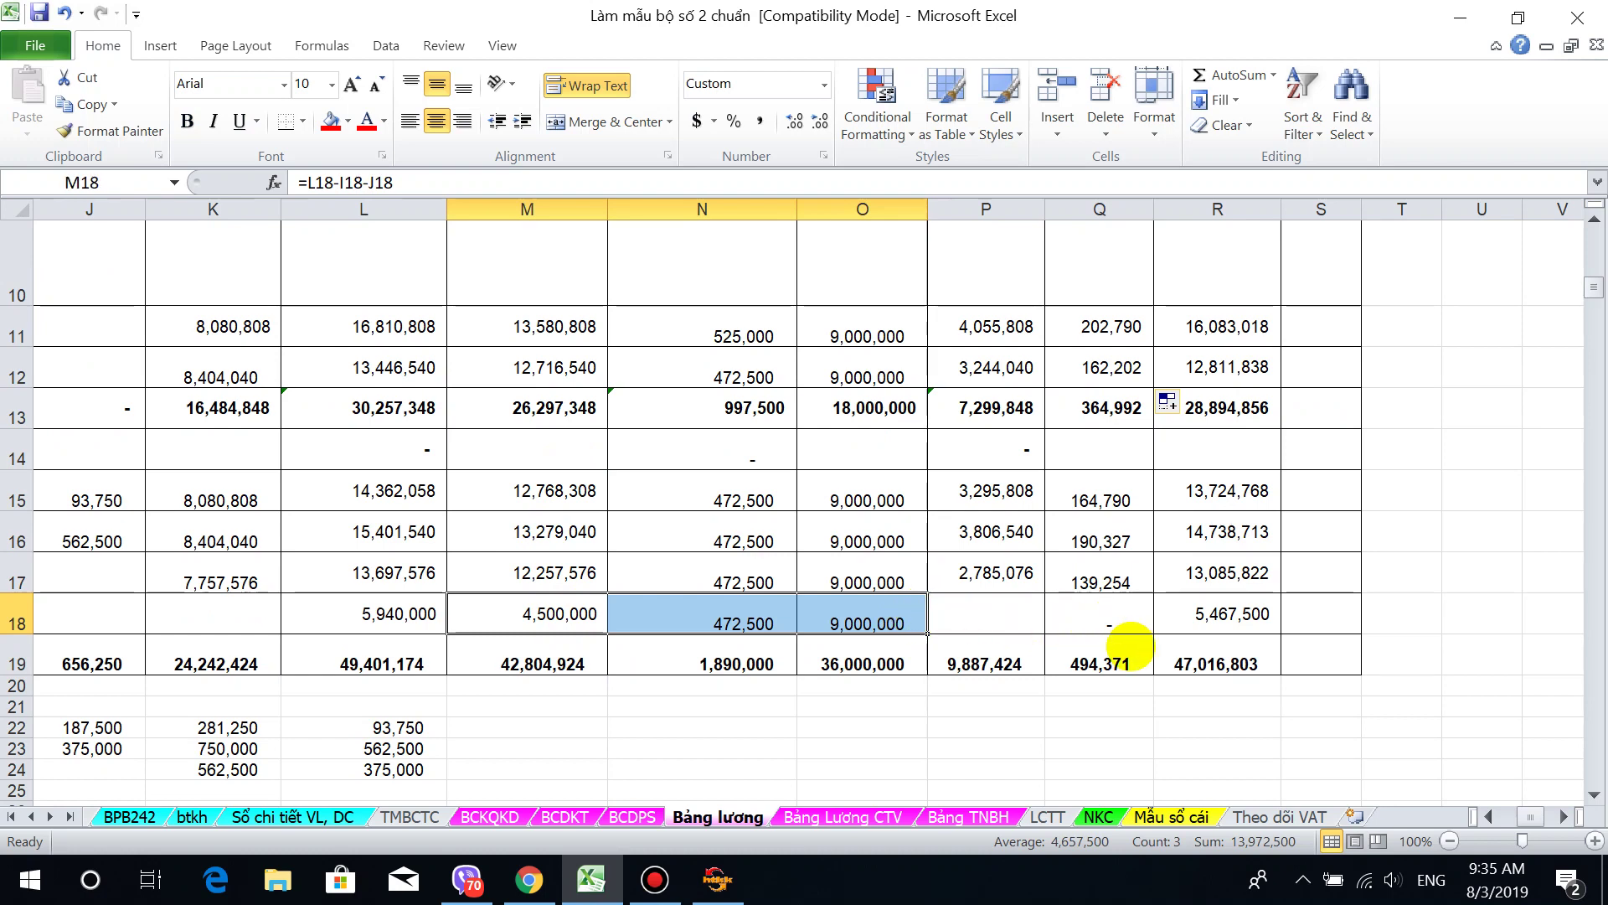
{"action": "left_click", "coordinate": [1128, 624]}
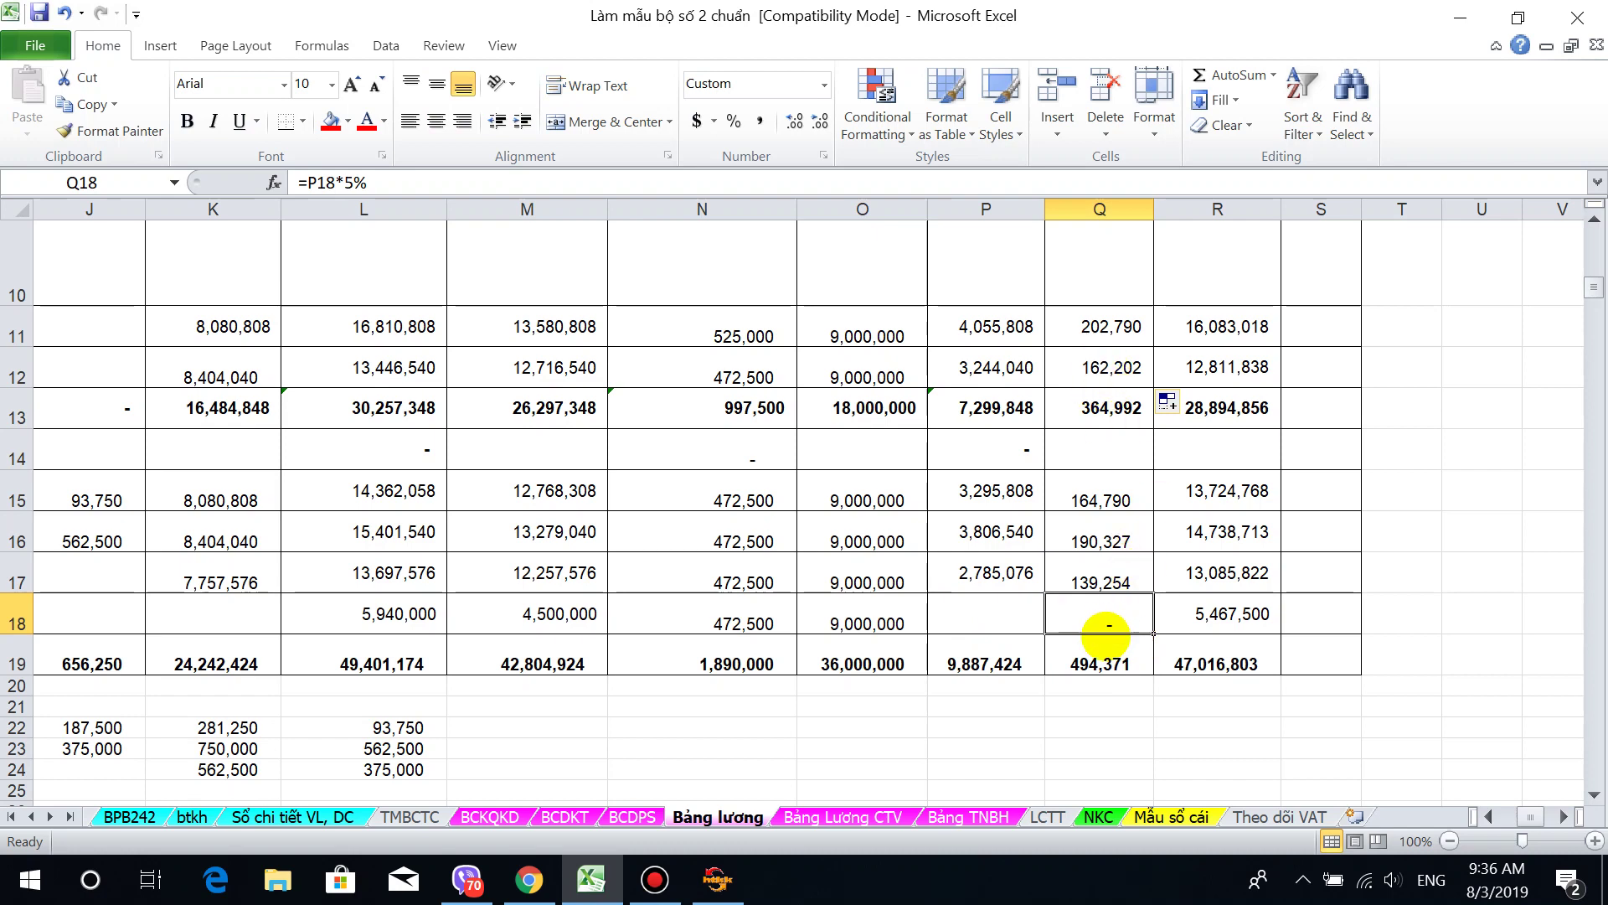
Step: Check the HTKK declaration briefly, return to Excel and review the collaborators' commissions and Thuế TNCN in the Bảng Lương CTV sheet
{"action": "left_click", "coordinate": [717, 879]}
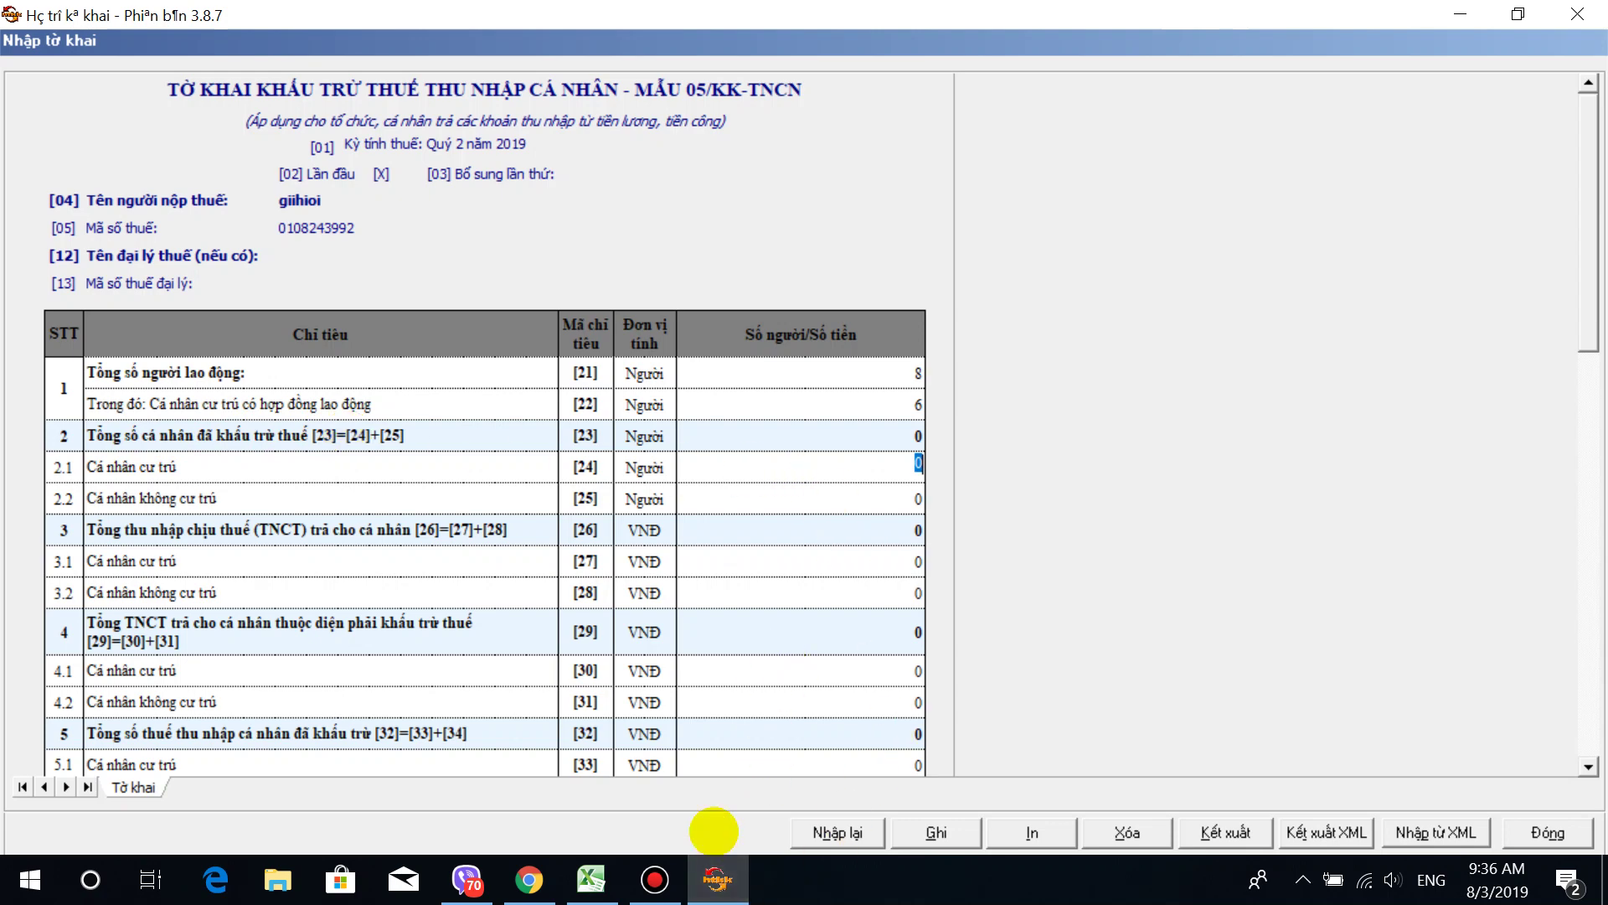
{"action": "left_click", "coordinate": [591, 880]}
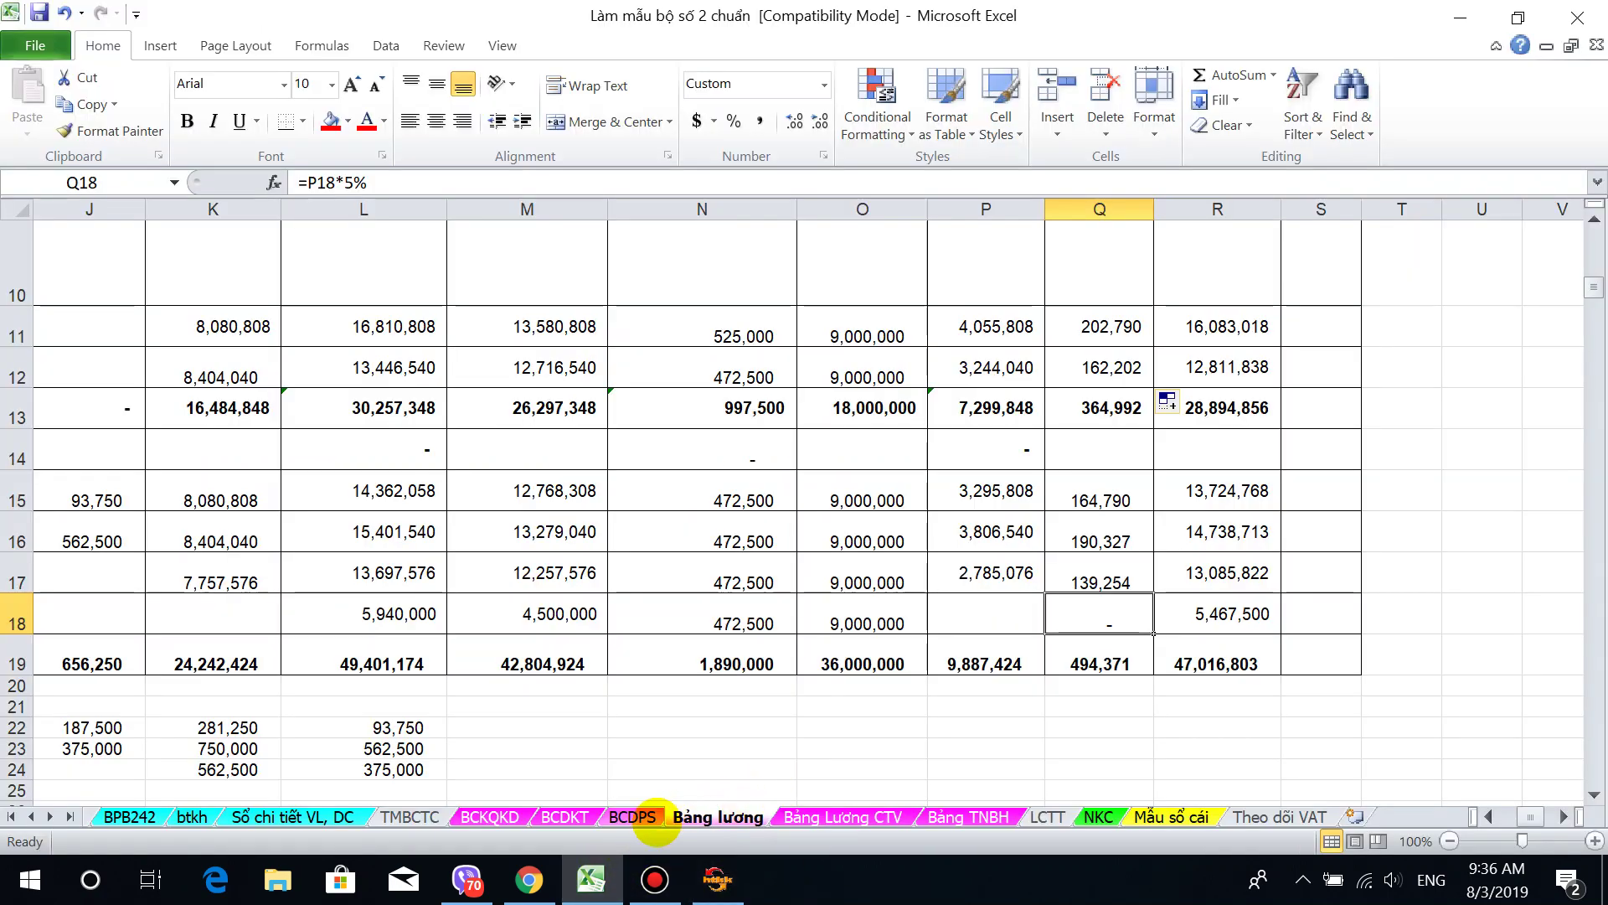
{"action": "left_click", "coordinate": [854, 815]}
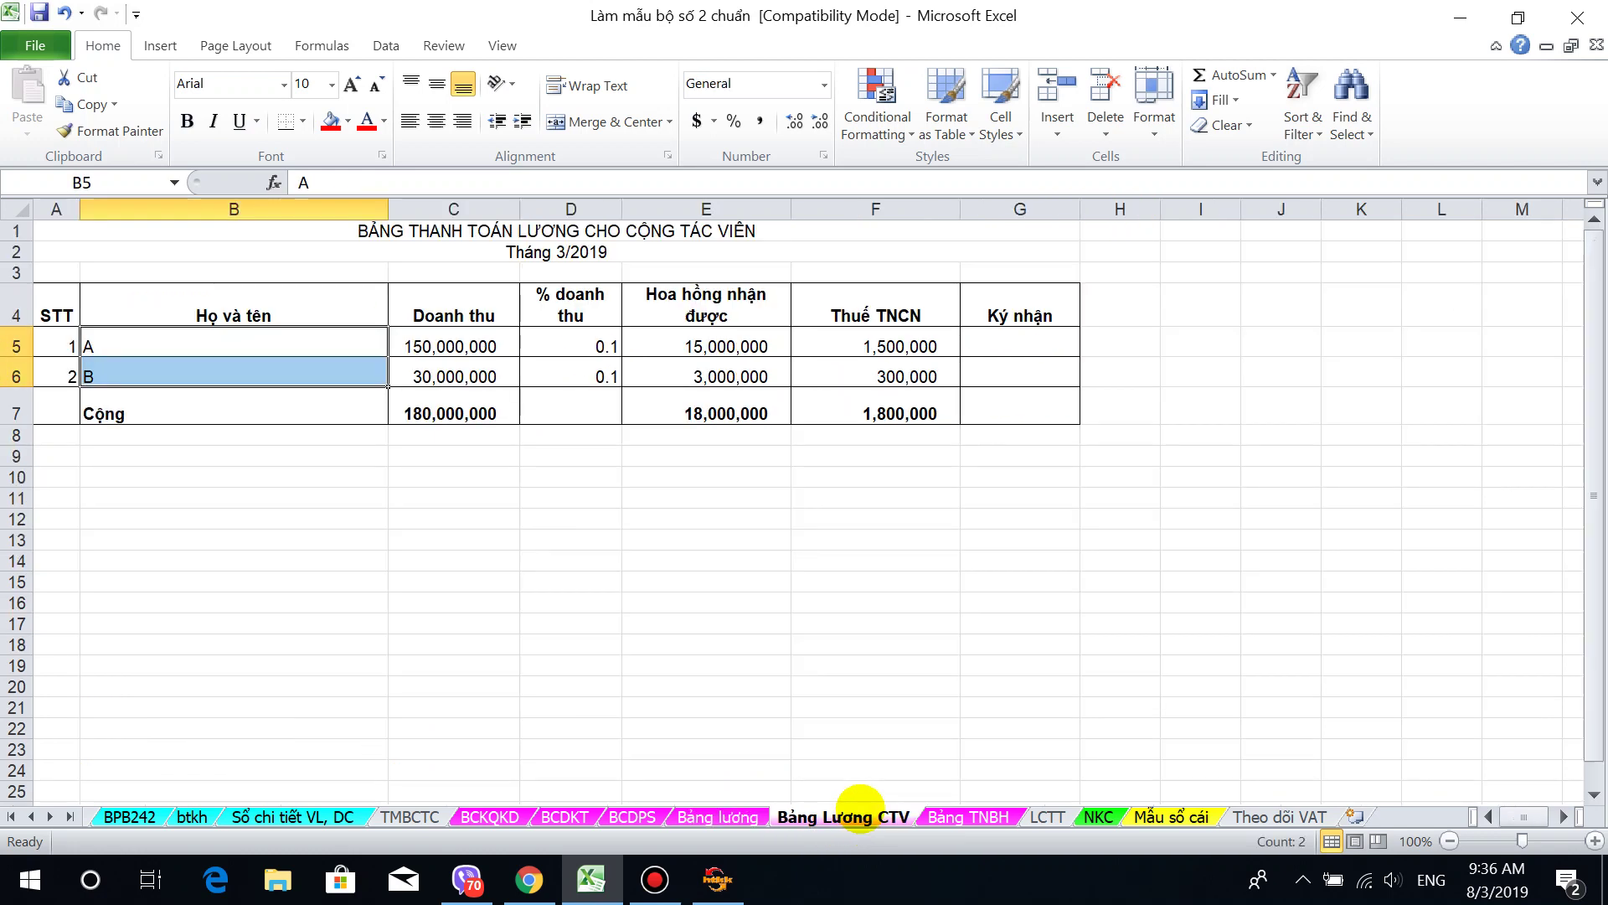
{"action": "left_click_drag", "start_coordinate": [758, 345], "coordinate": [765, 376]}
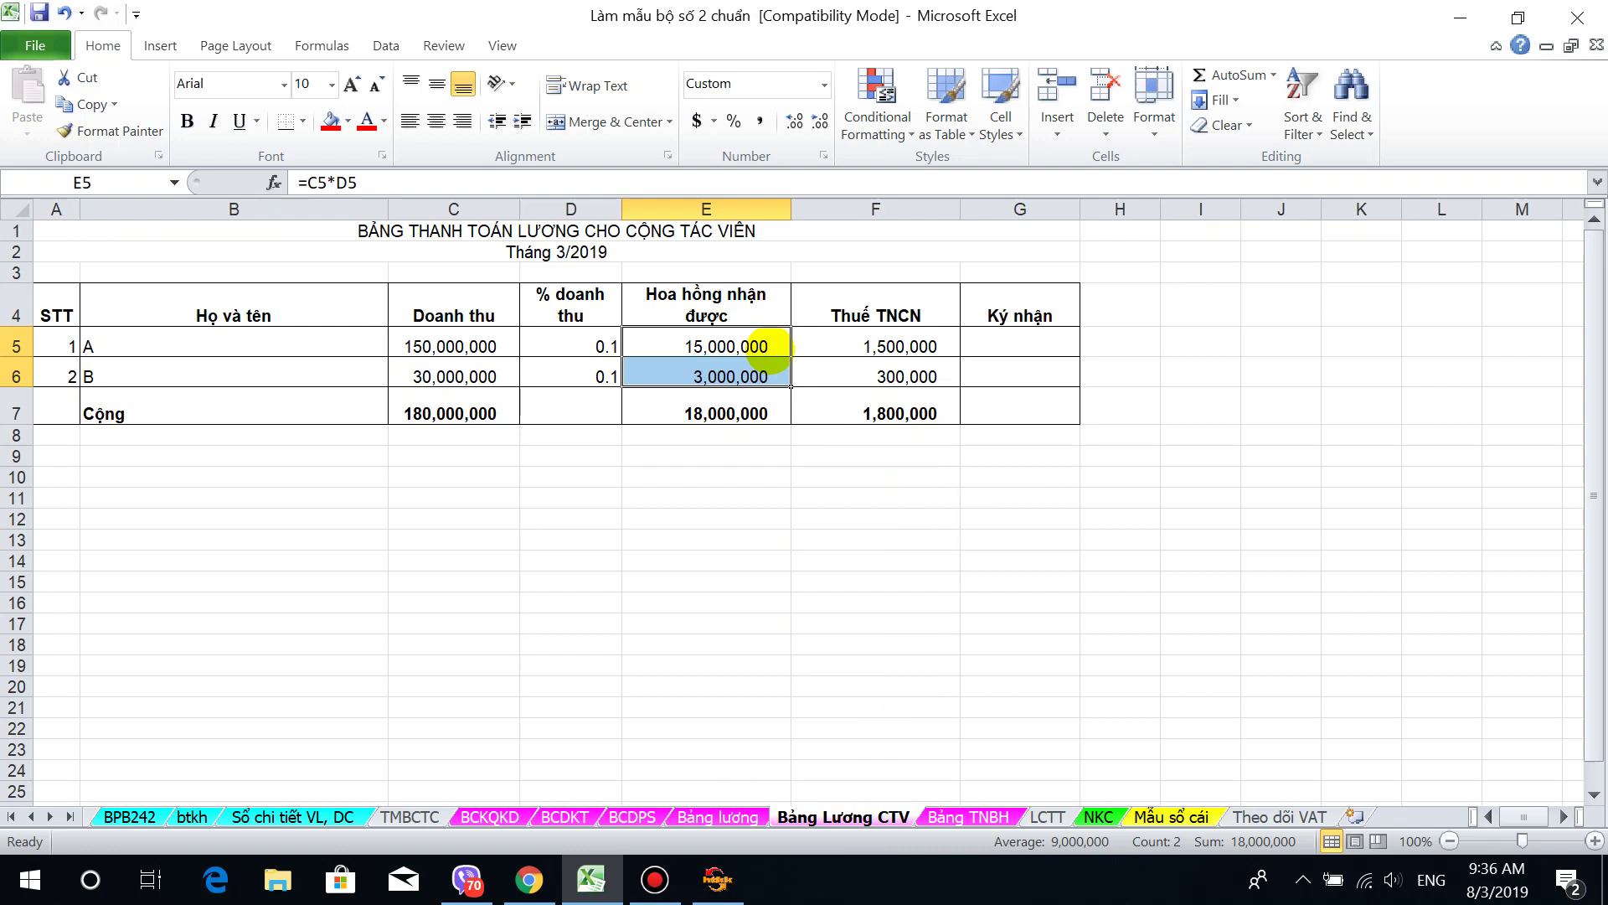
{"action": "left_click_drag", "start_coordinate": [775, 339], "coordinate": [916, 364]}
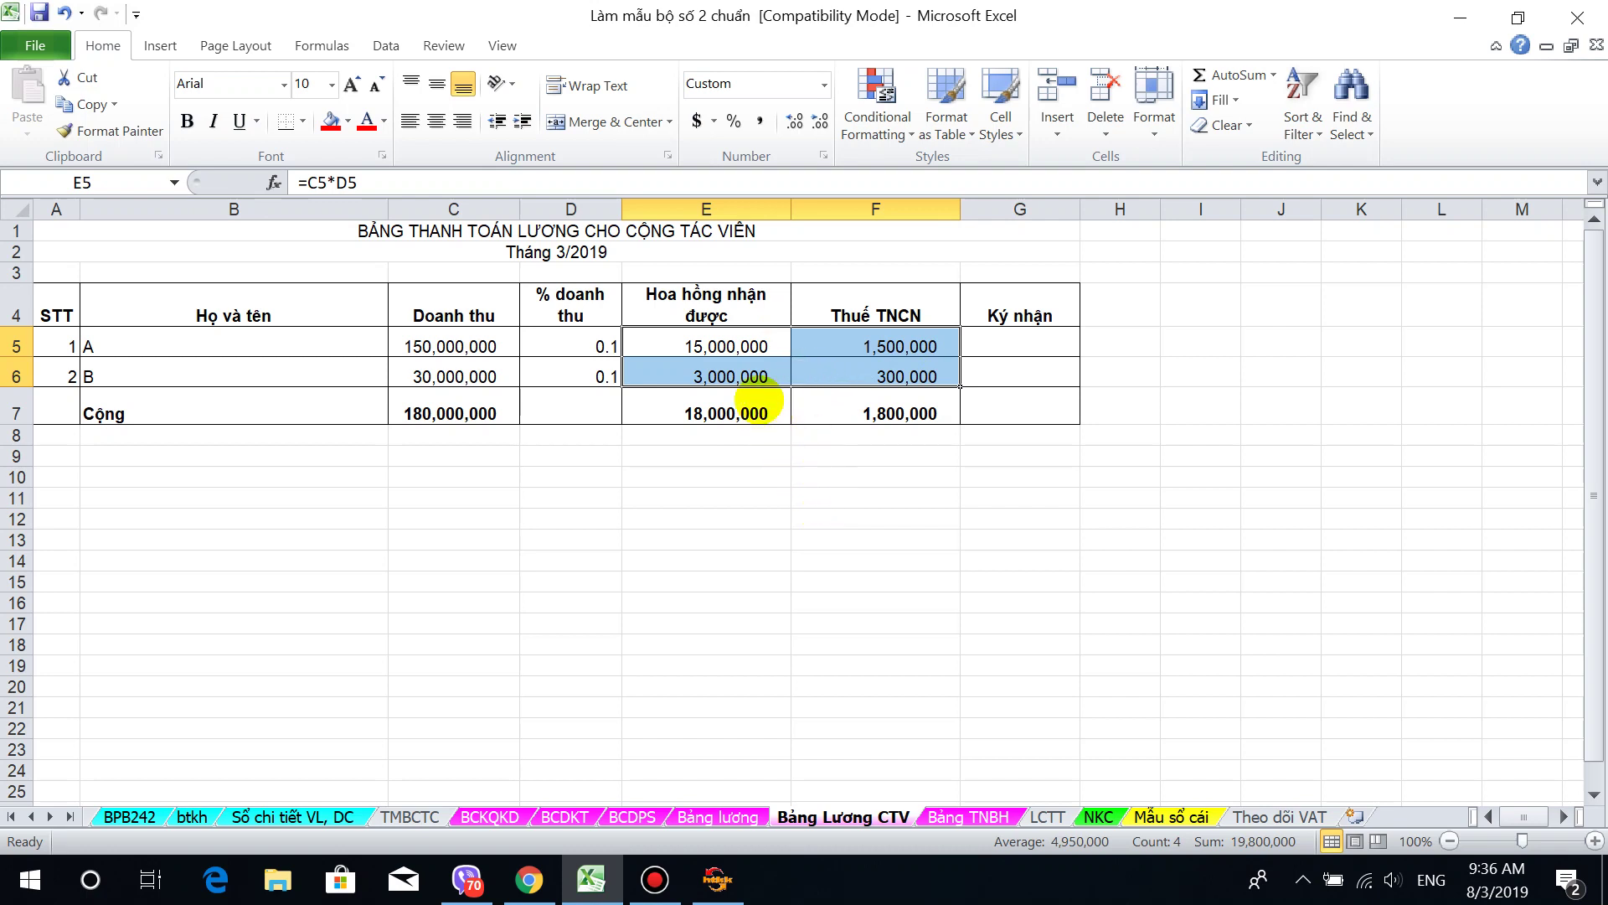
{"action": "left_click_drag", "start_coordinate": [752, 349], "coordinate": [751, 369]}
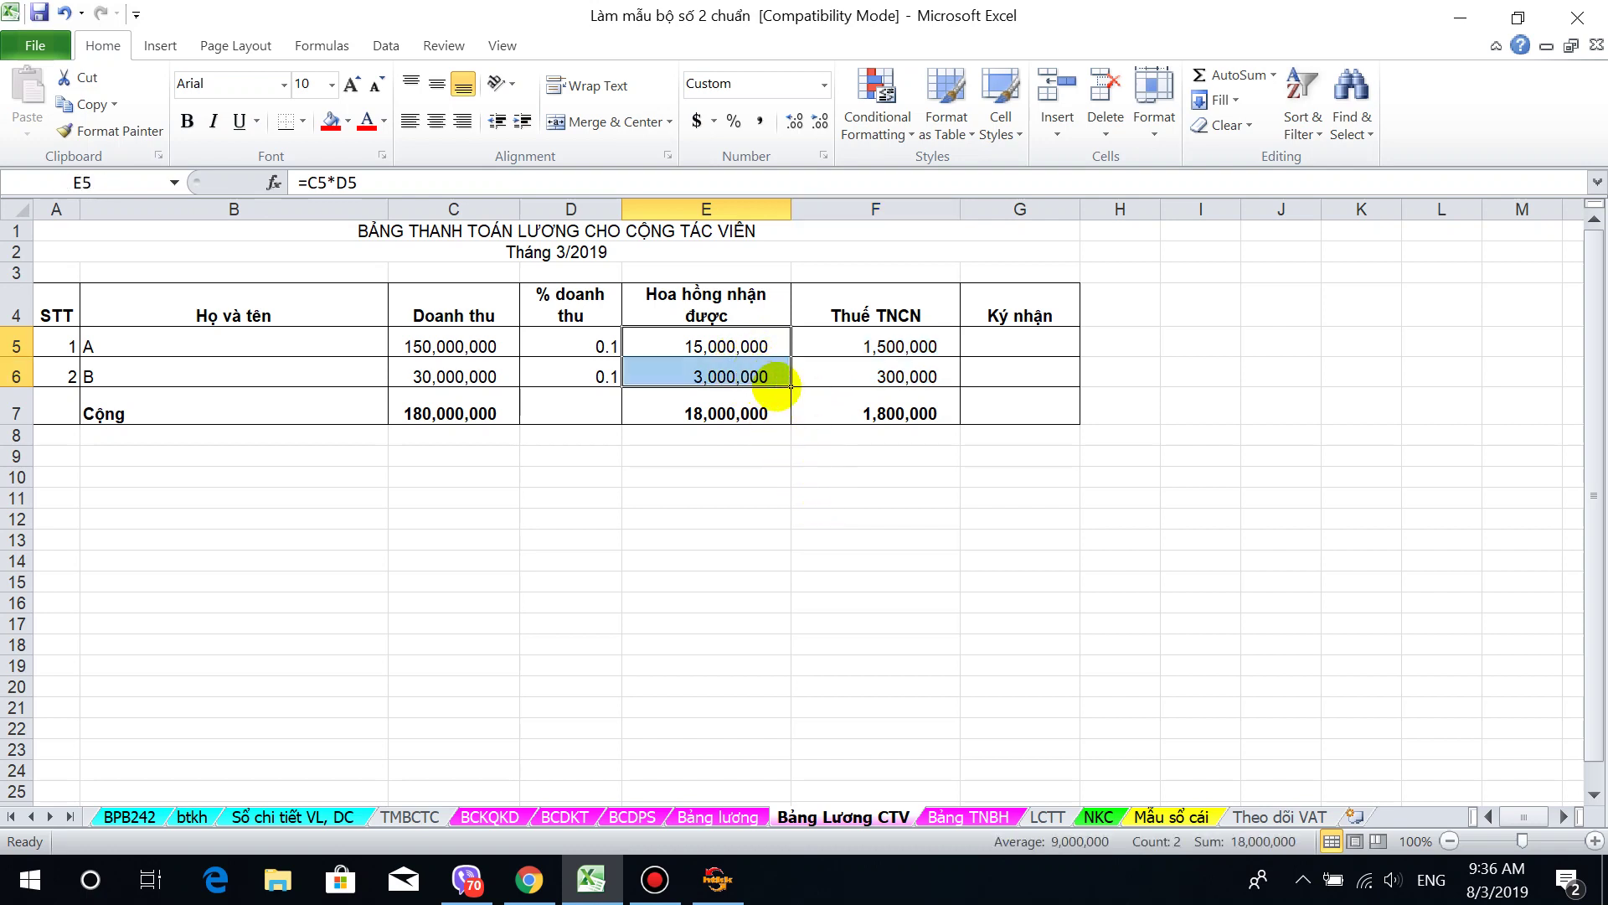
{"action": "left_click_drag", "start_coordinate": [886, 342], "coordinate": [907, 381]}
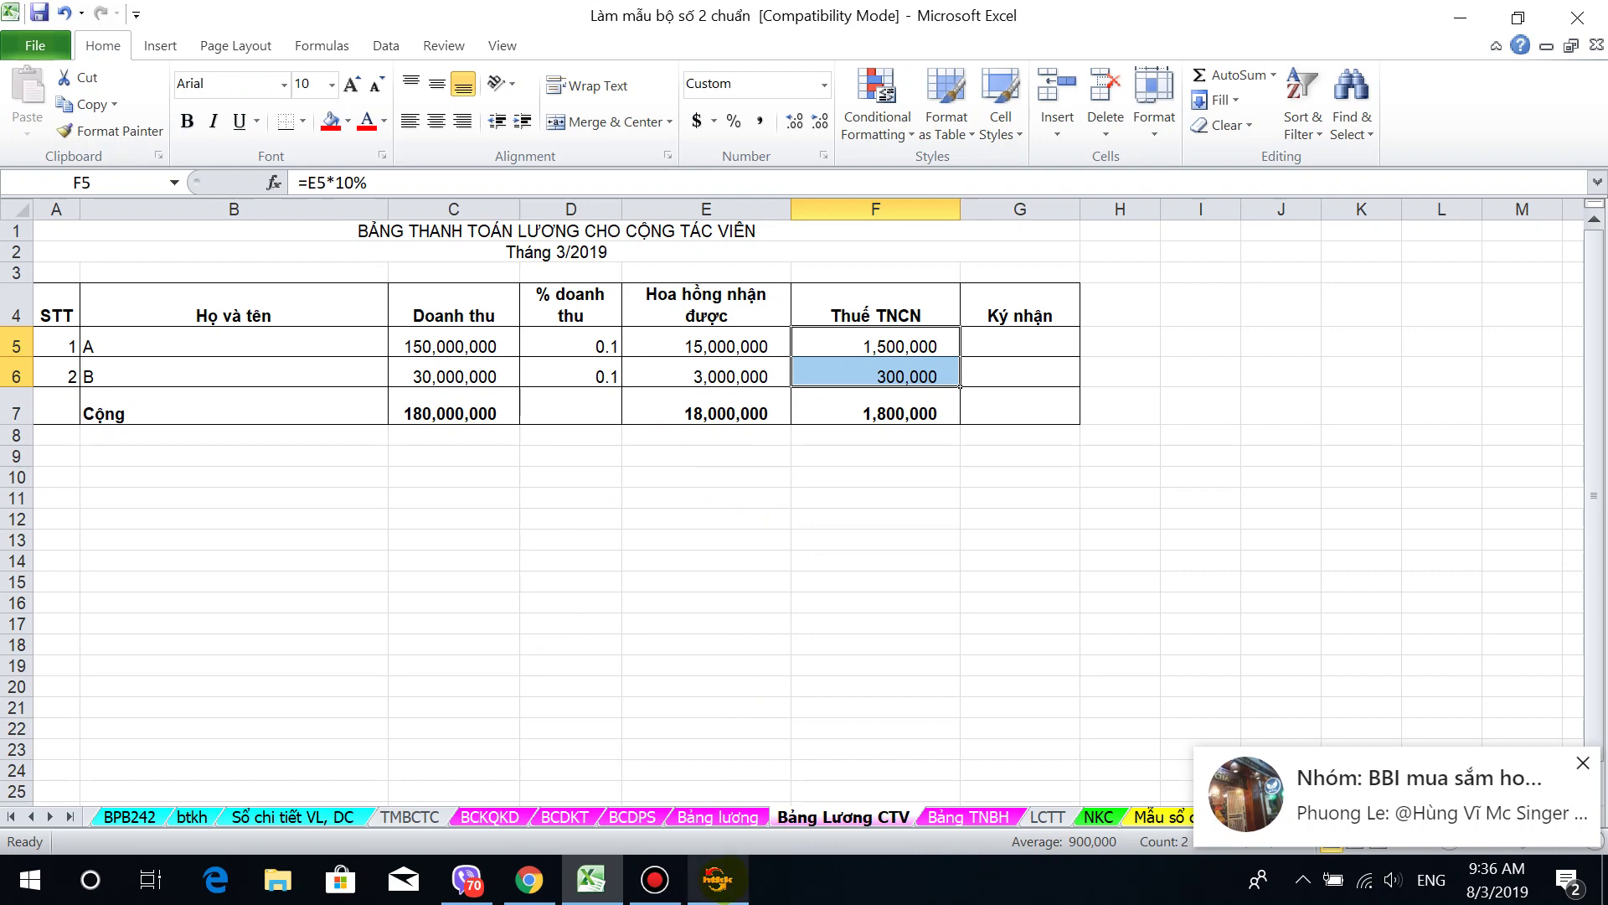
Step: Switch to HTKK, set resident individuals with tax withheld, indicator [24], to 7, and select indicator [27]
{"action": "left_click", "coordinate": [719, 875]}
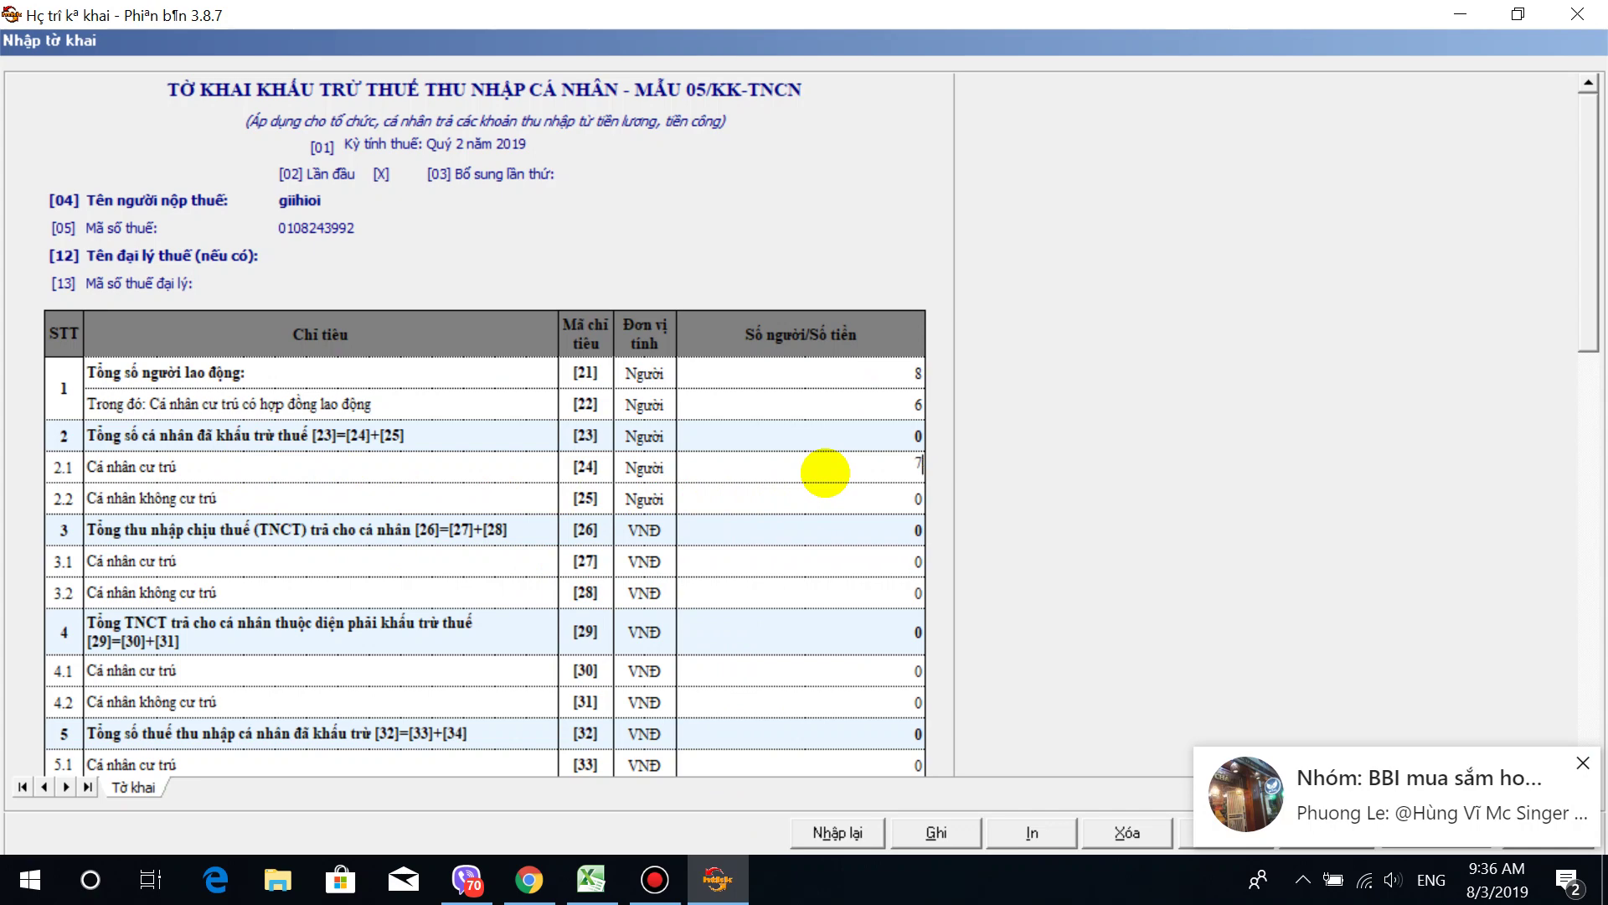
{"action": "left_click", "coordinate": [485, 503]}
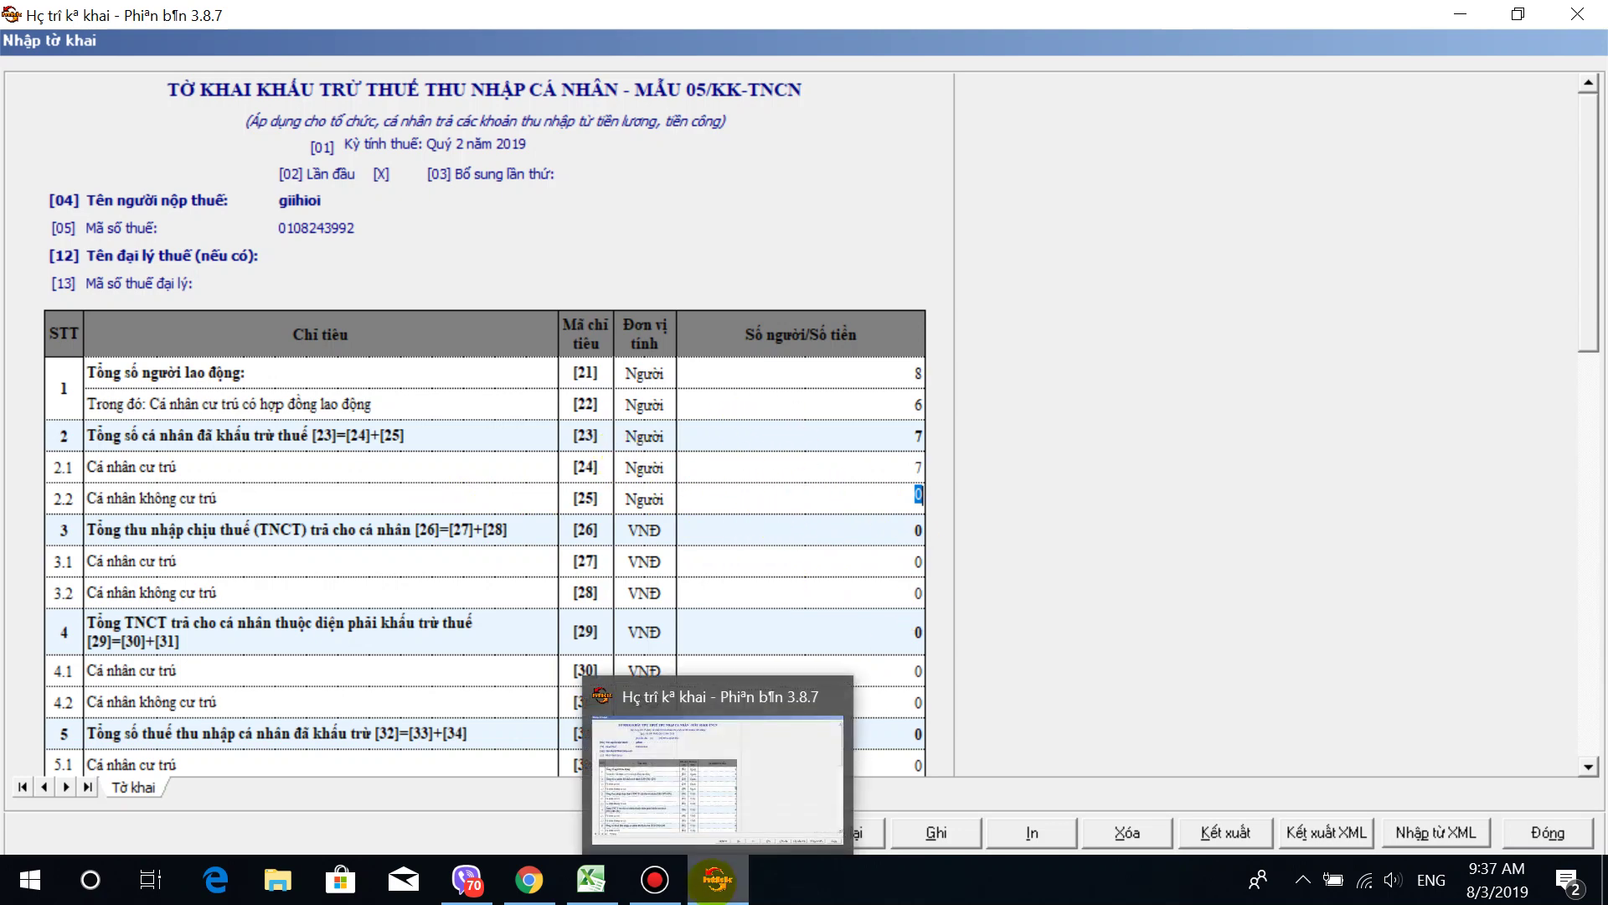
{"action": "left_click", "coordinate": [852, 553]}
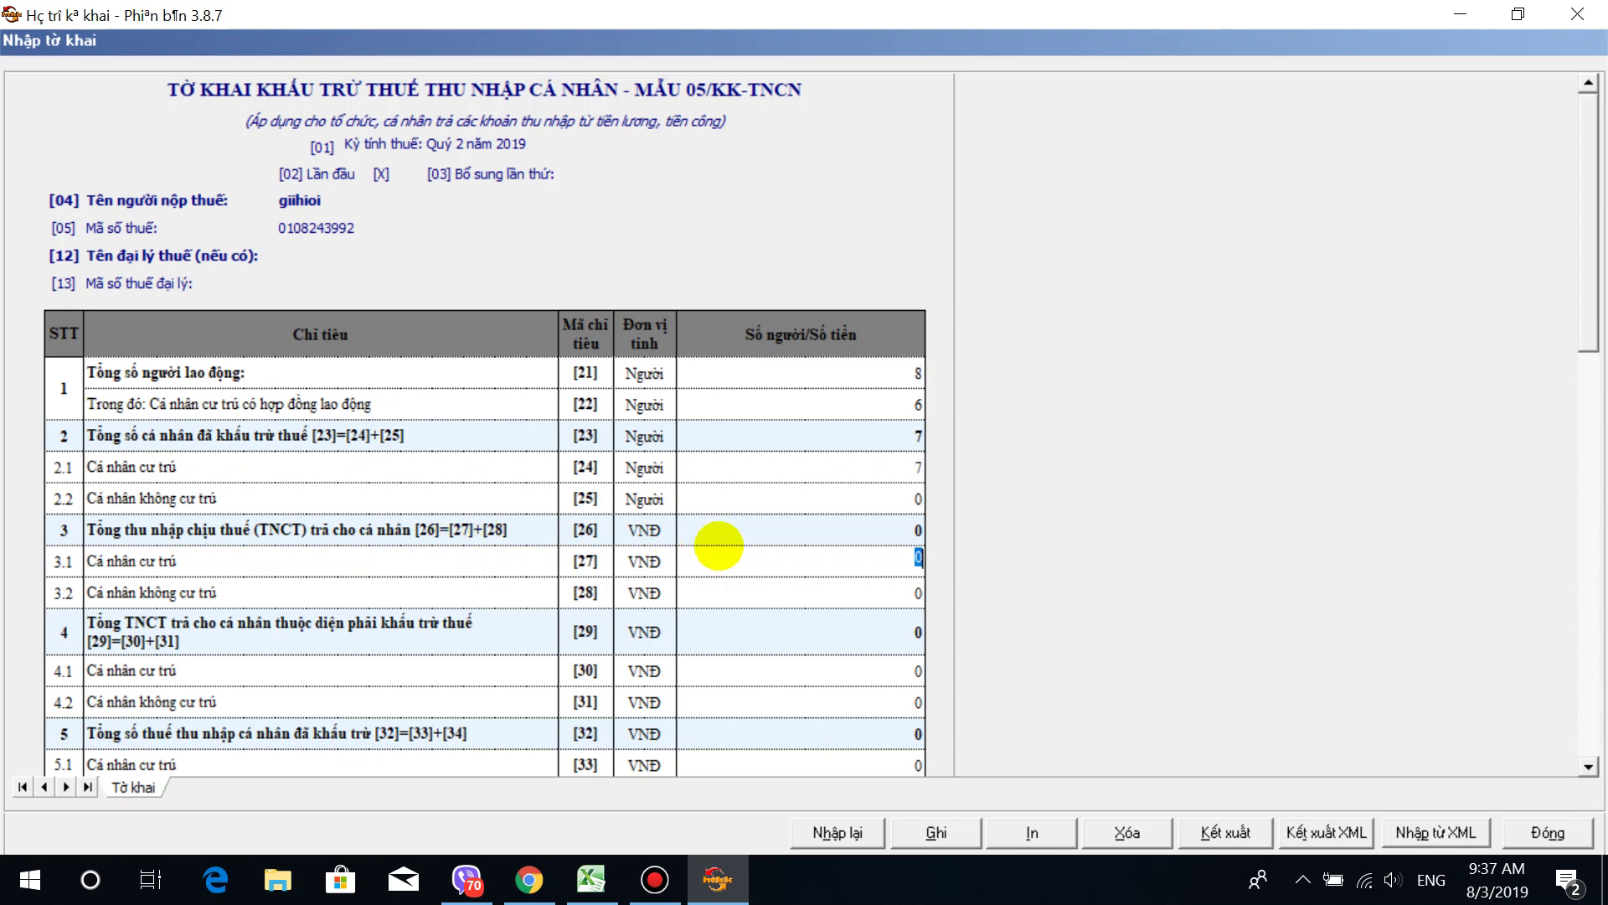
{"action": "left_click", "coordinate": [758, 558]}
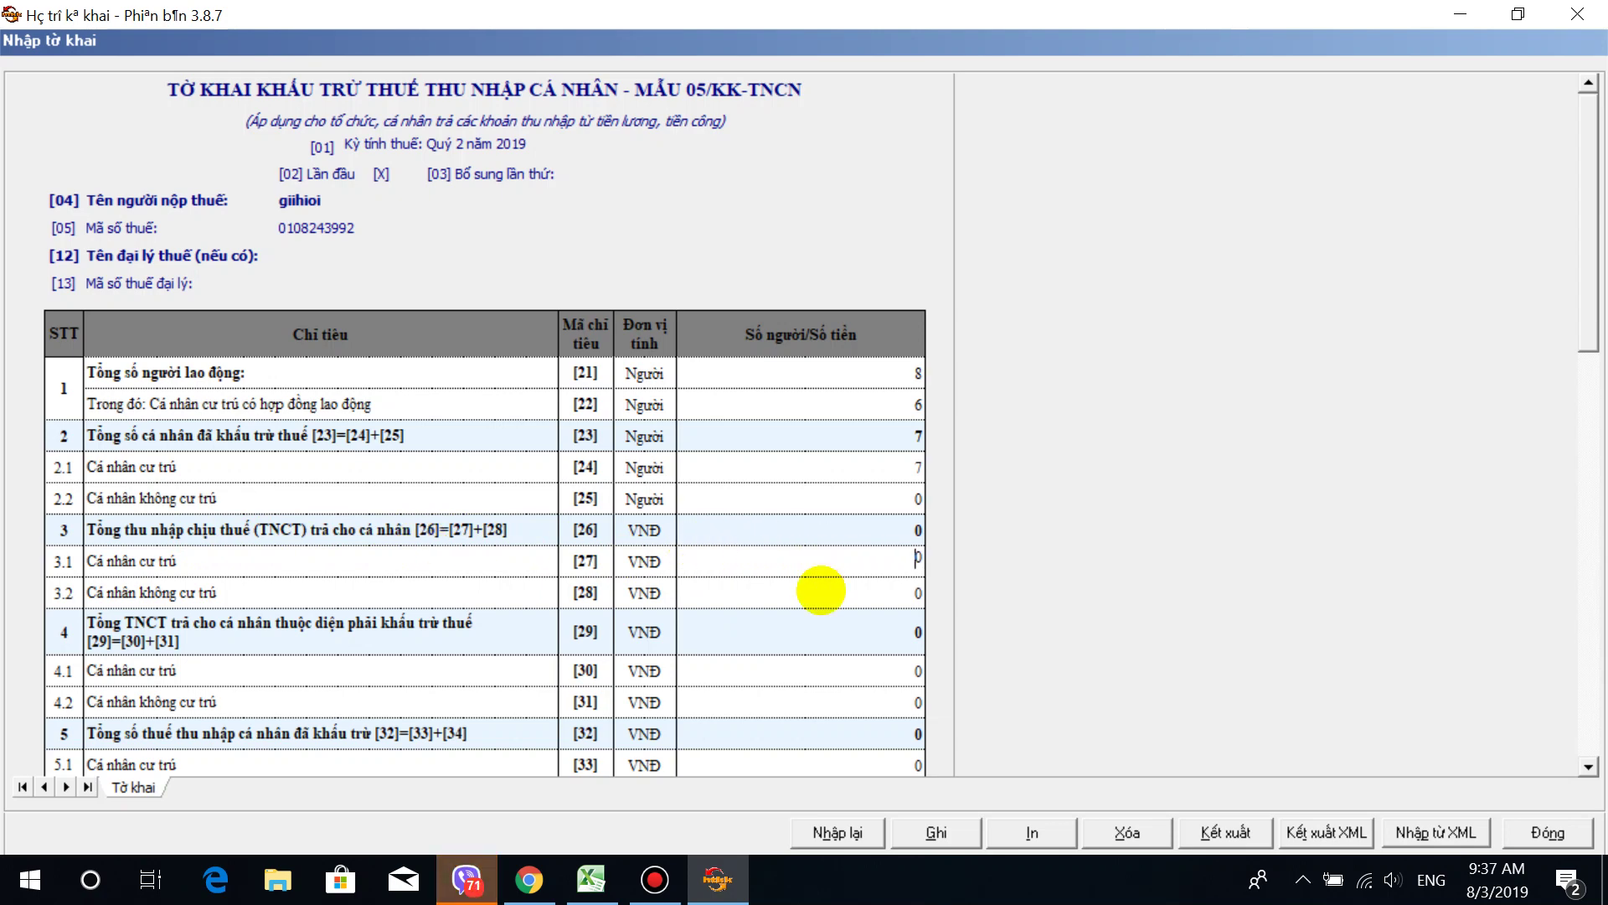
Step: Switch to Excel and total the two collaborators' commissions in C14 of the Bảng Lương CTV sheet with =SUM(E5+E6)
{"action": "left_click", "coordinate": [590, 880]}
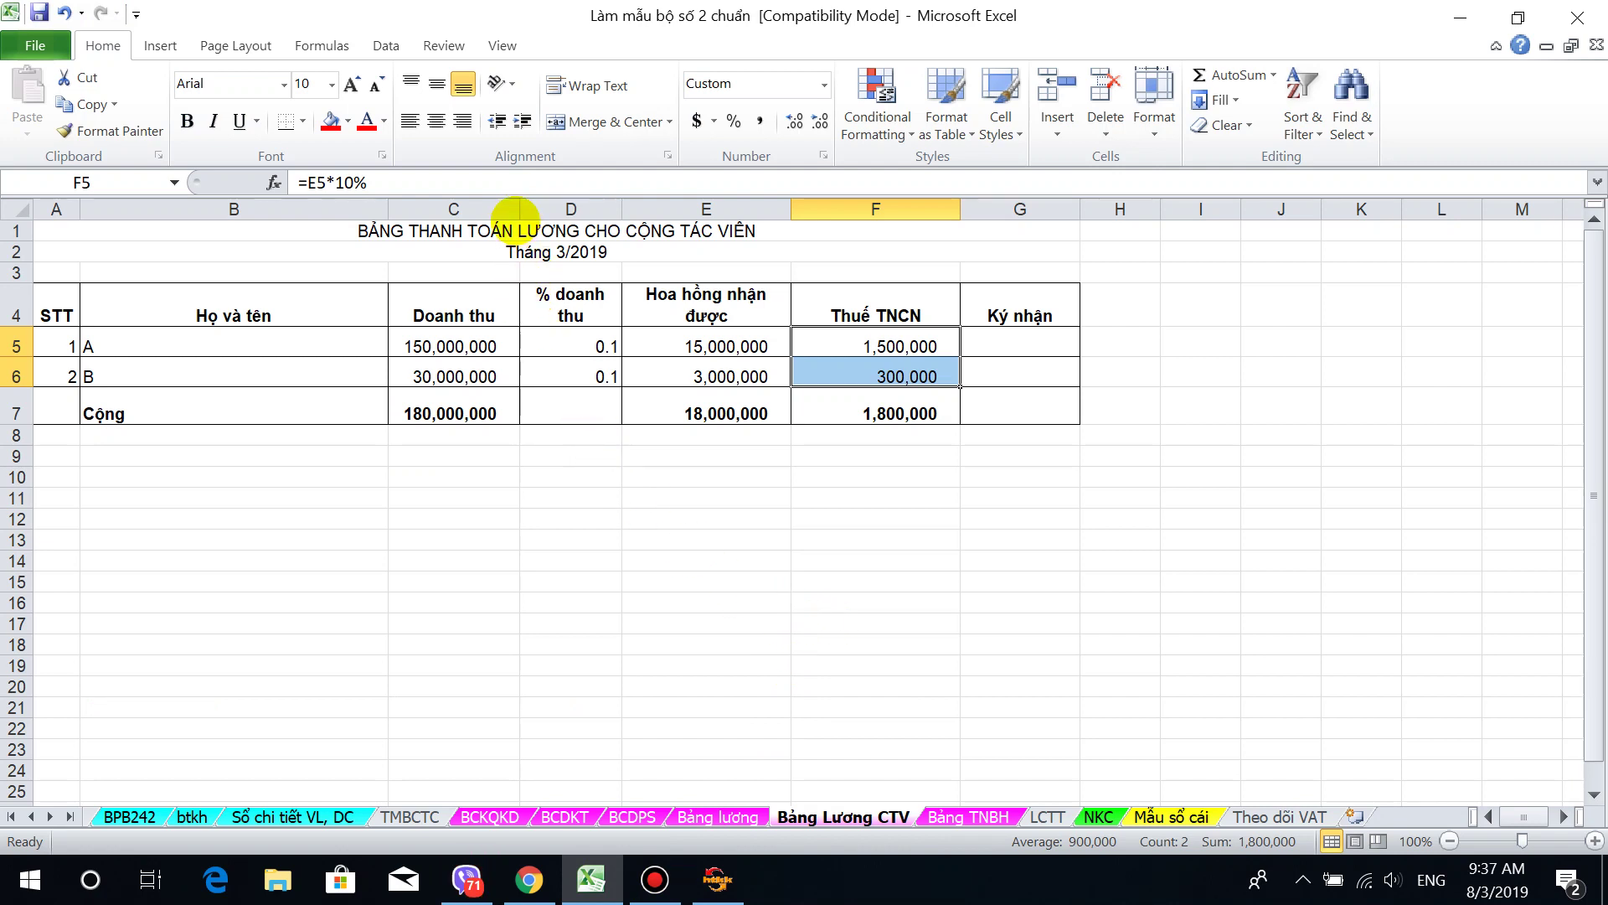
{"action": "left_click_drag", "start_coordinate": [518, 209], "coordinate": [517, 220]}
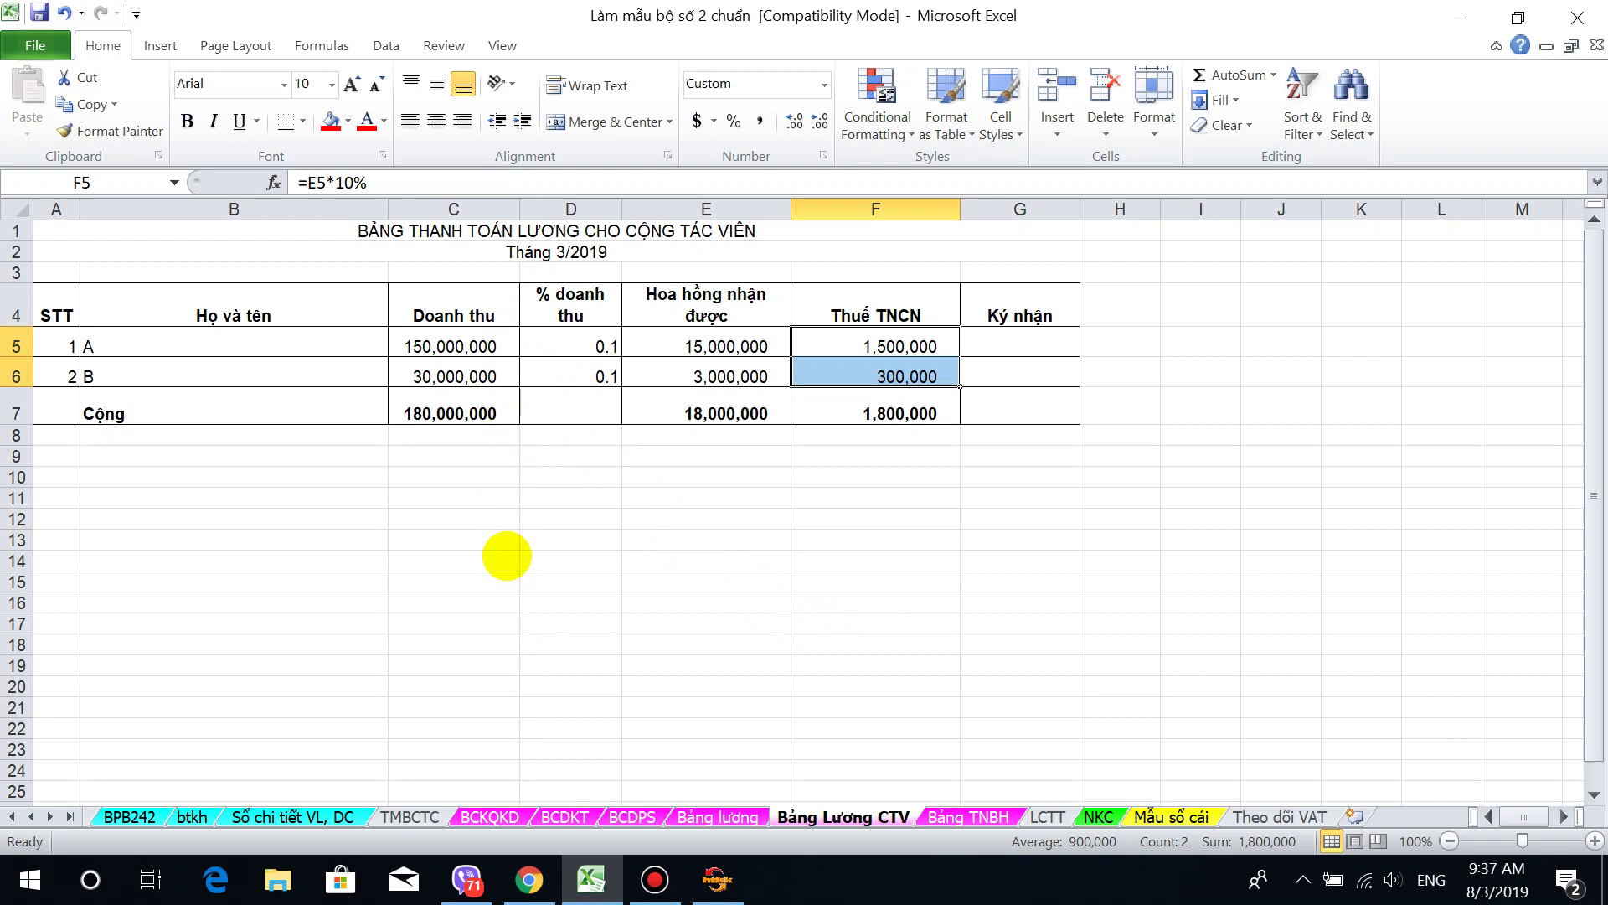
{"action": "left_click", "coordinate": [507, 557]}
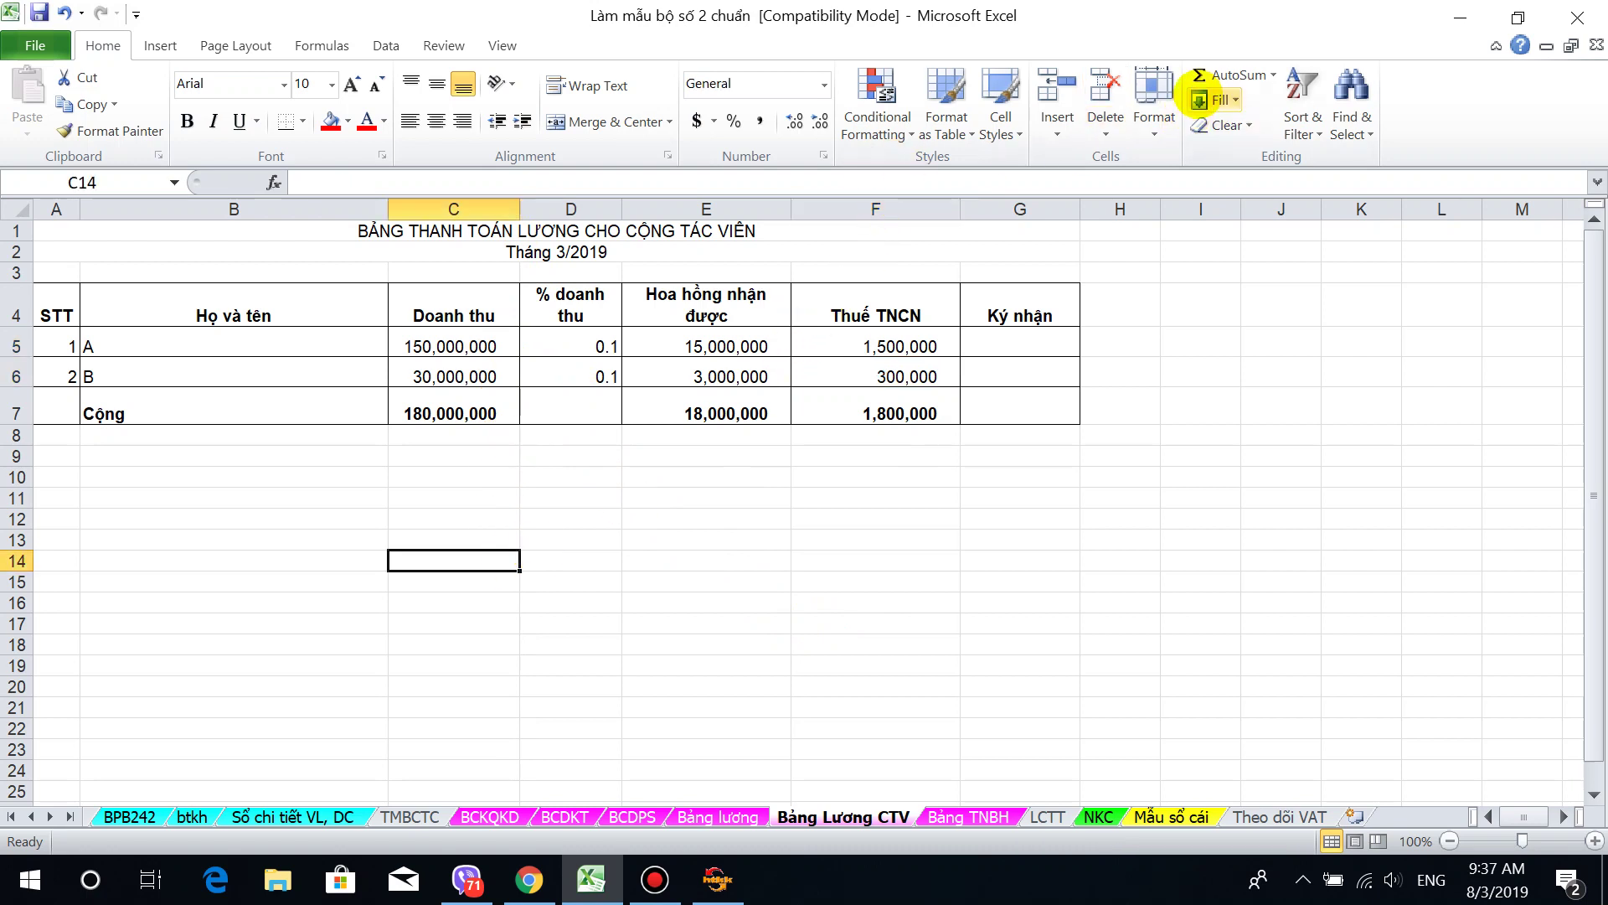
{"action": "left_click", "coordinate": [1221, 74]}
{"action": "left_click", "coordinate": [482, 412]}
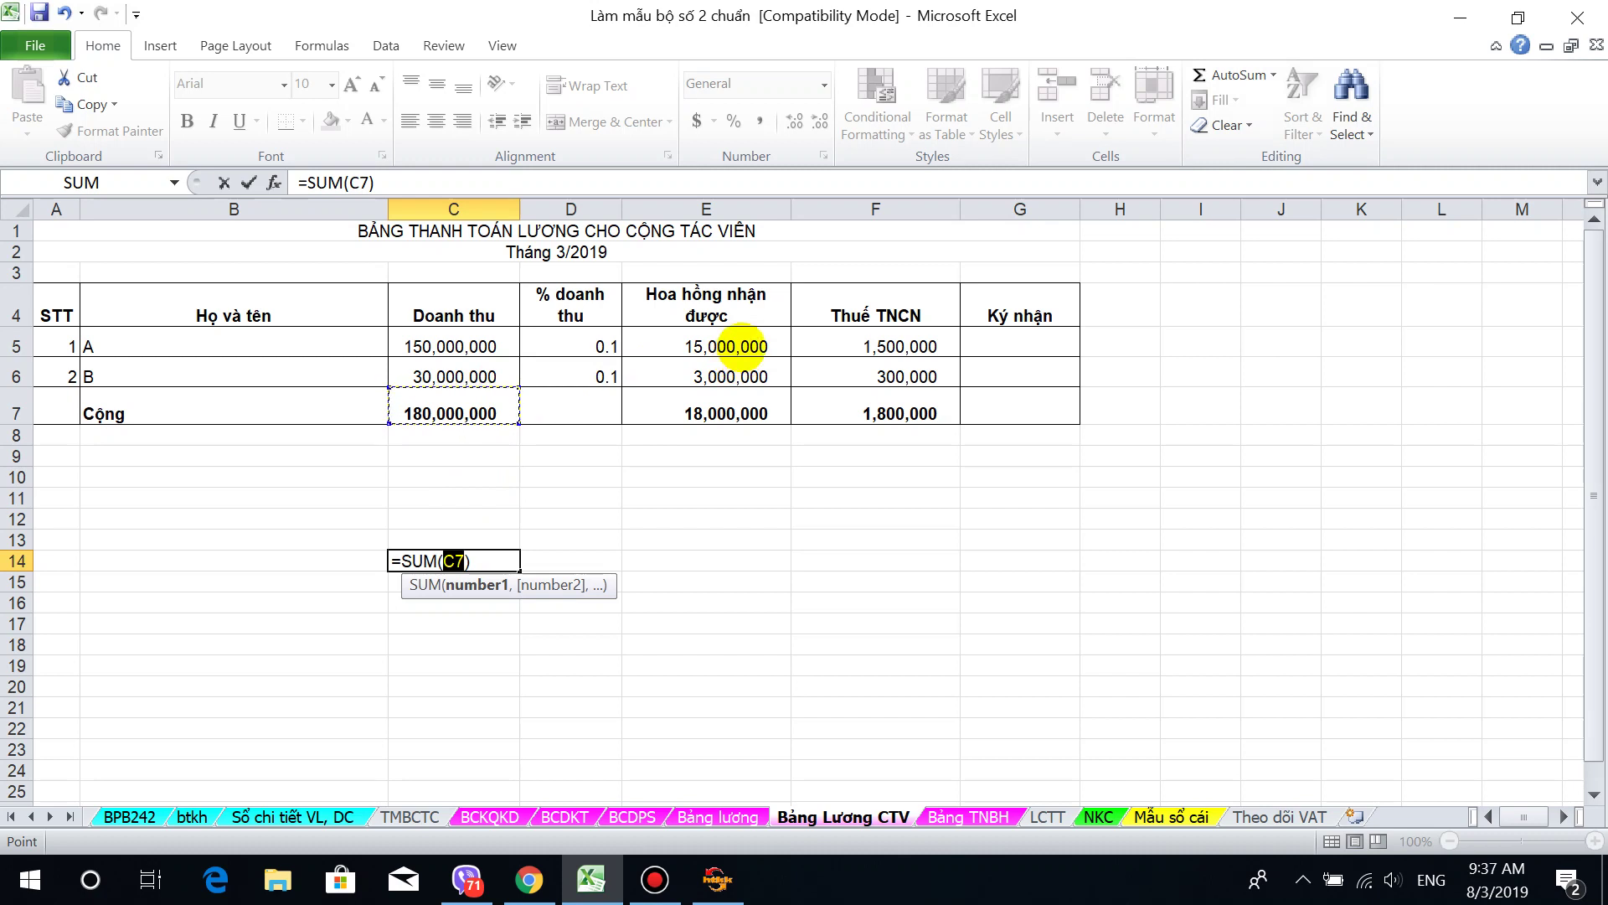
{"action": "left_click", "coordinate": [741, 346]}
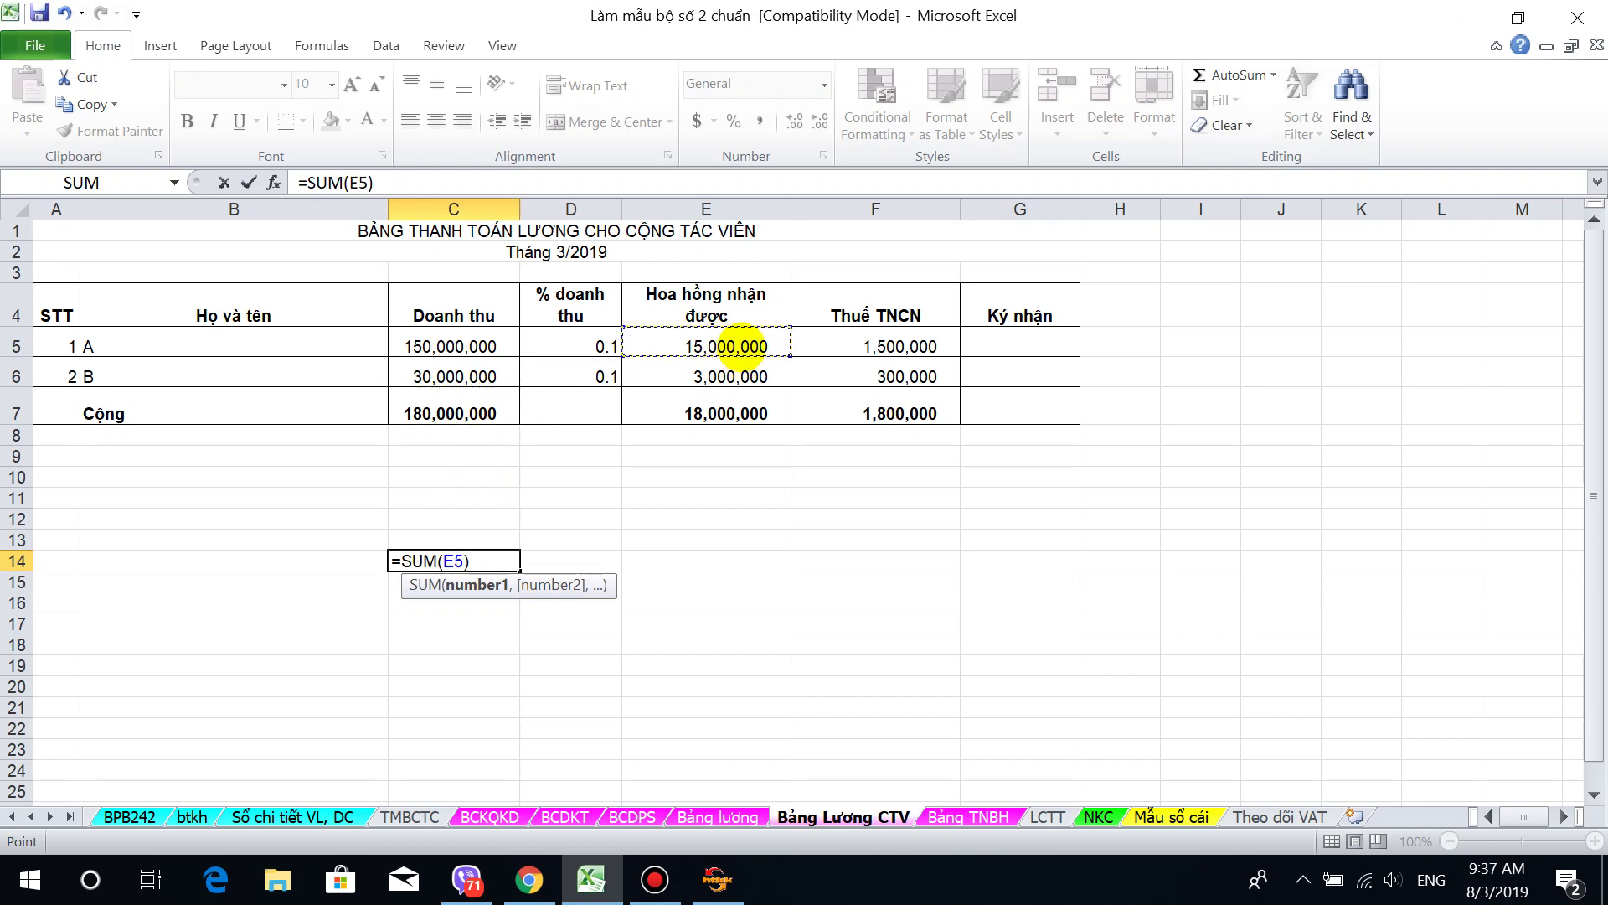
{"action": "type", "text": "+"}
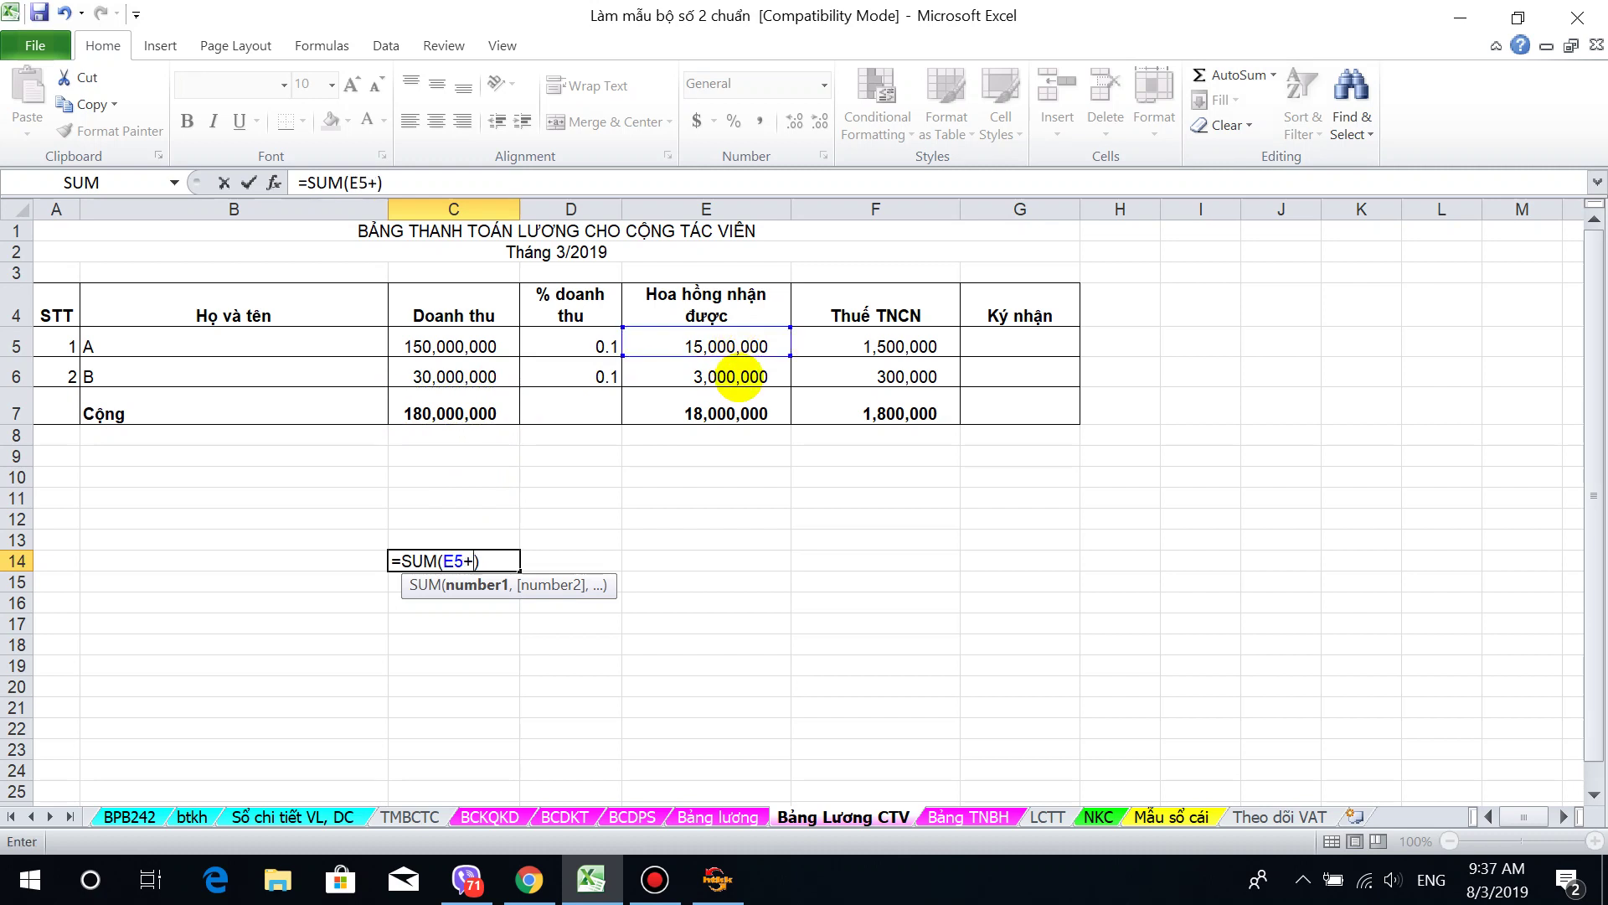
{"action": "left_click", "coordinate": [729, 376]}
{"action": "key", "text": "Return"}
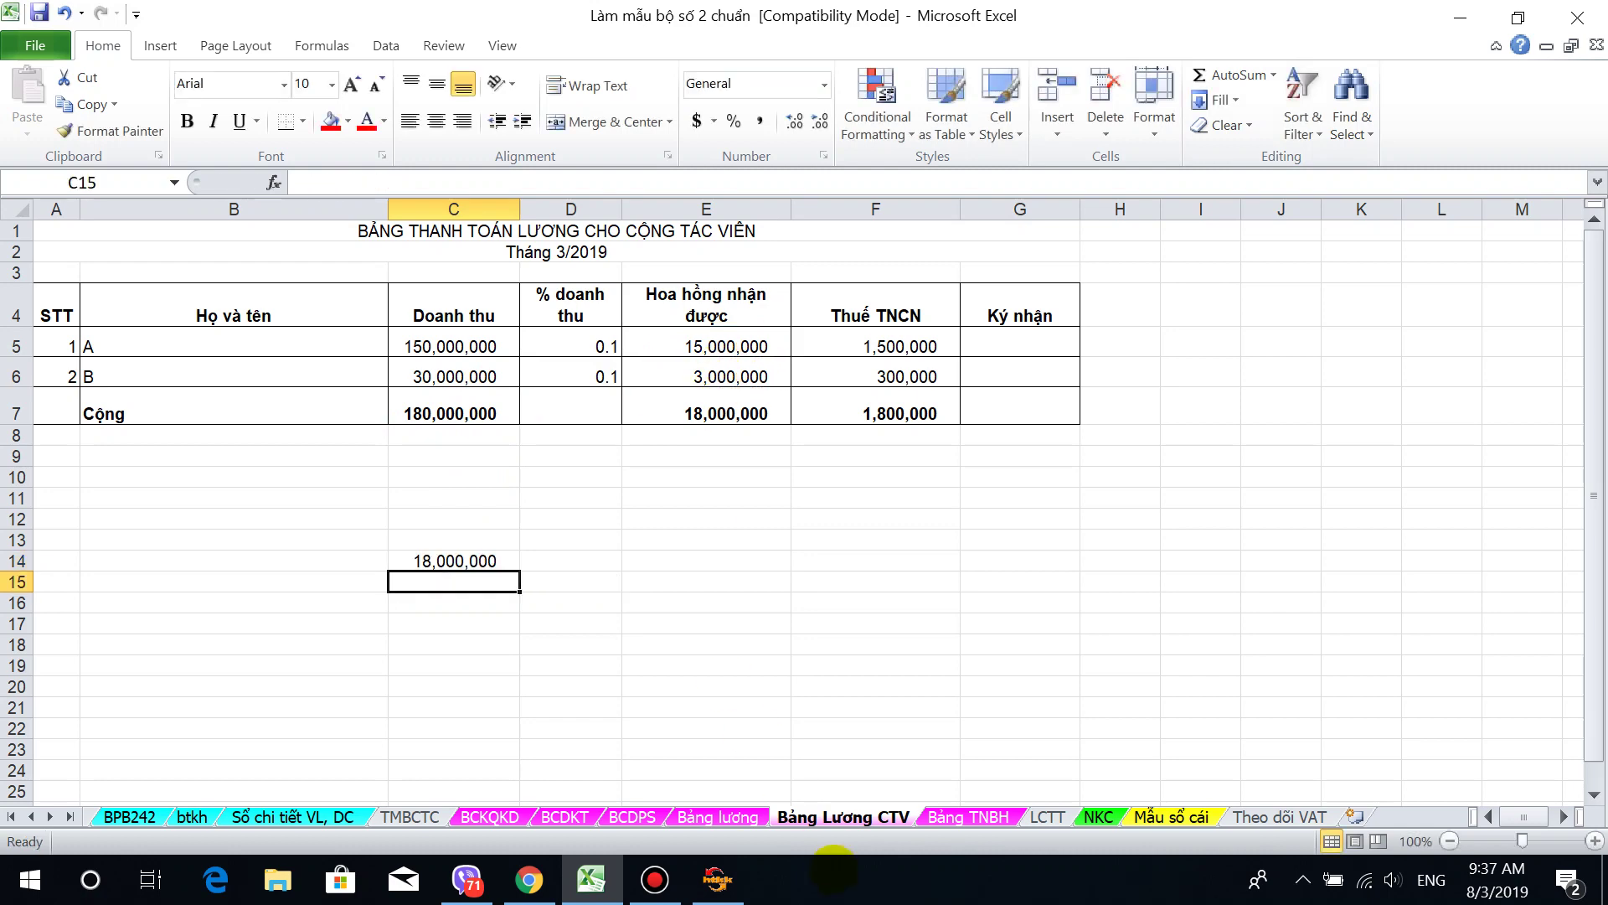
Step: In the Bảng lương sheet, add the two departments' TNCT totals in M27 with the formula =M13+M19
{"action": "left_click", "coordinate": [718, 817]}
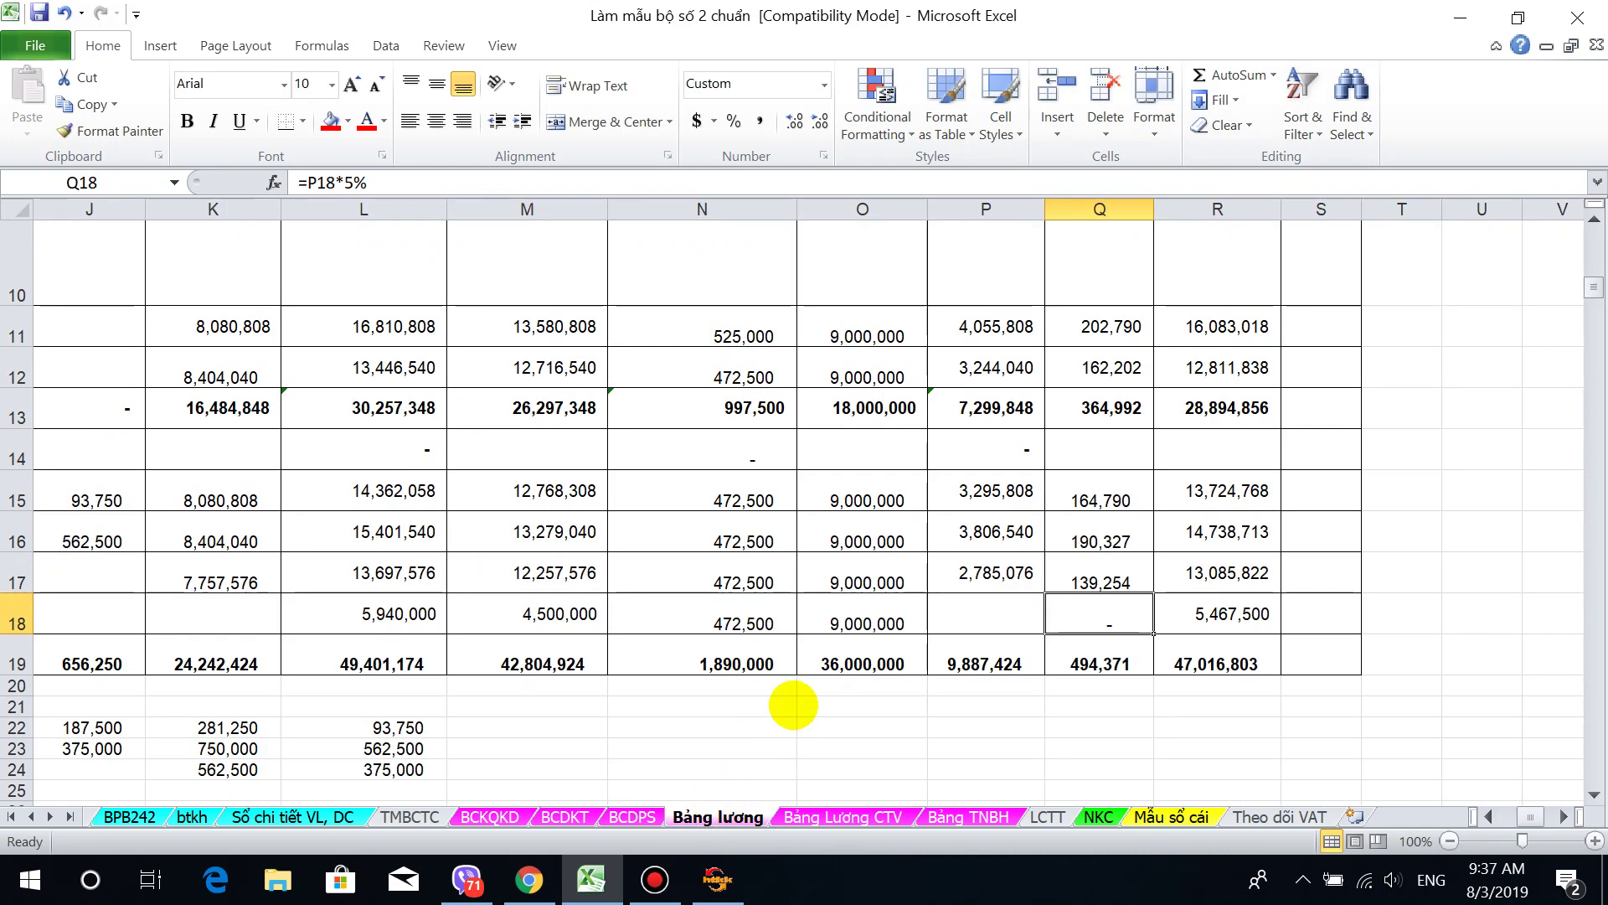
{"action": "scroll", "coordinate": [790, 703], "scroll_direction": "up", "scroll_amount": 3}
{"action": "scroll", "coordinate": [616, 570], "scroll_direction": "down", "scroll_amount": 2}
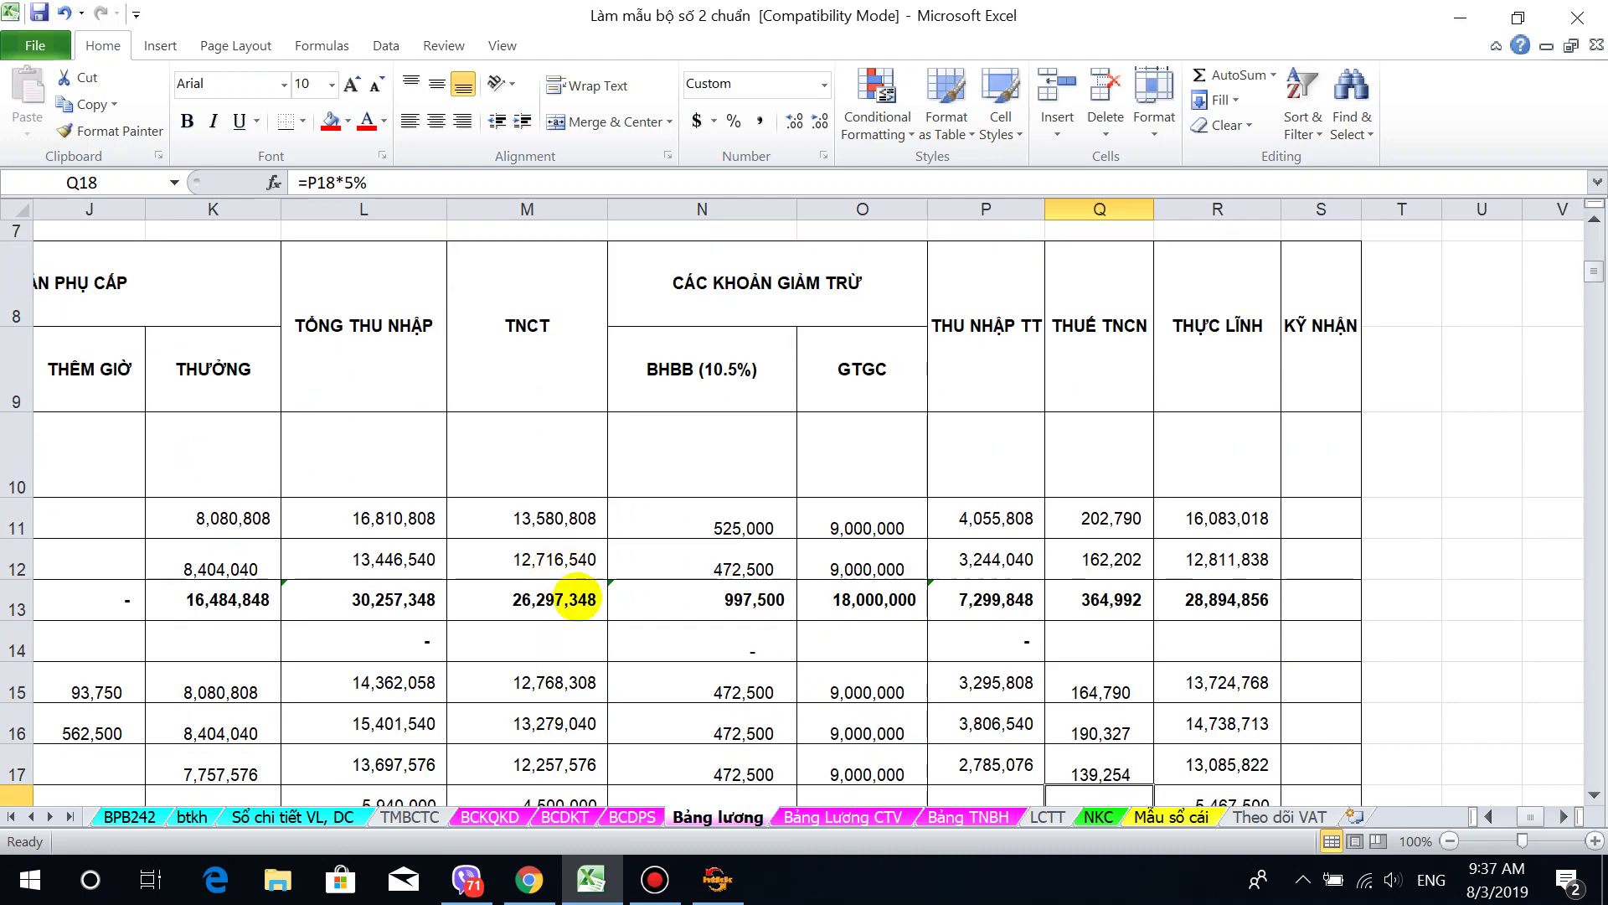
{"action": "left_click", "coordinate": [556, 600]}
{"action": "scroll", "coordinate": [659, 674], "scroll_direction": "down", "scroll_amount": 2}
{"action": "left_click", "coordinate": [573, 666]}
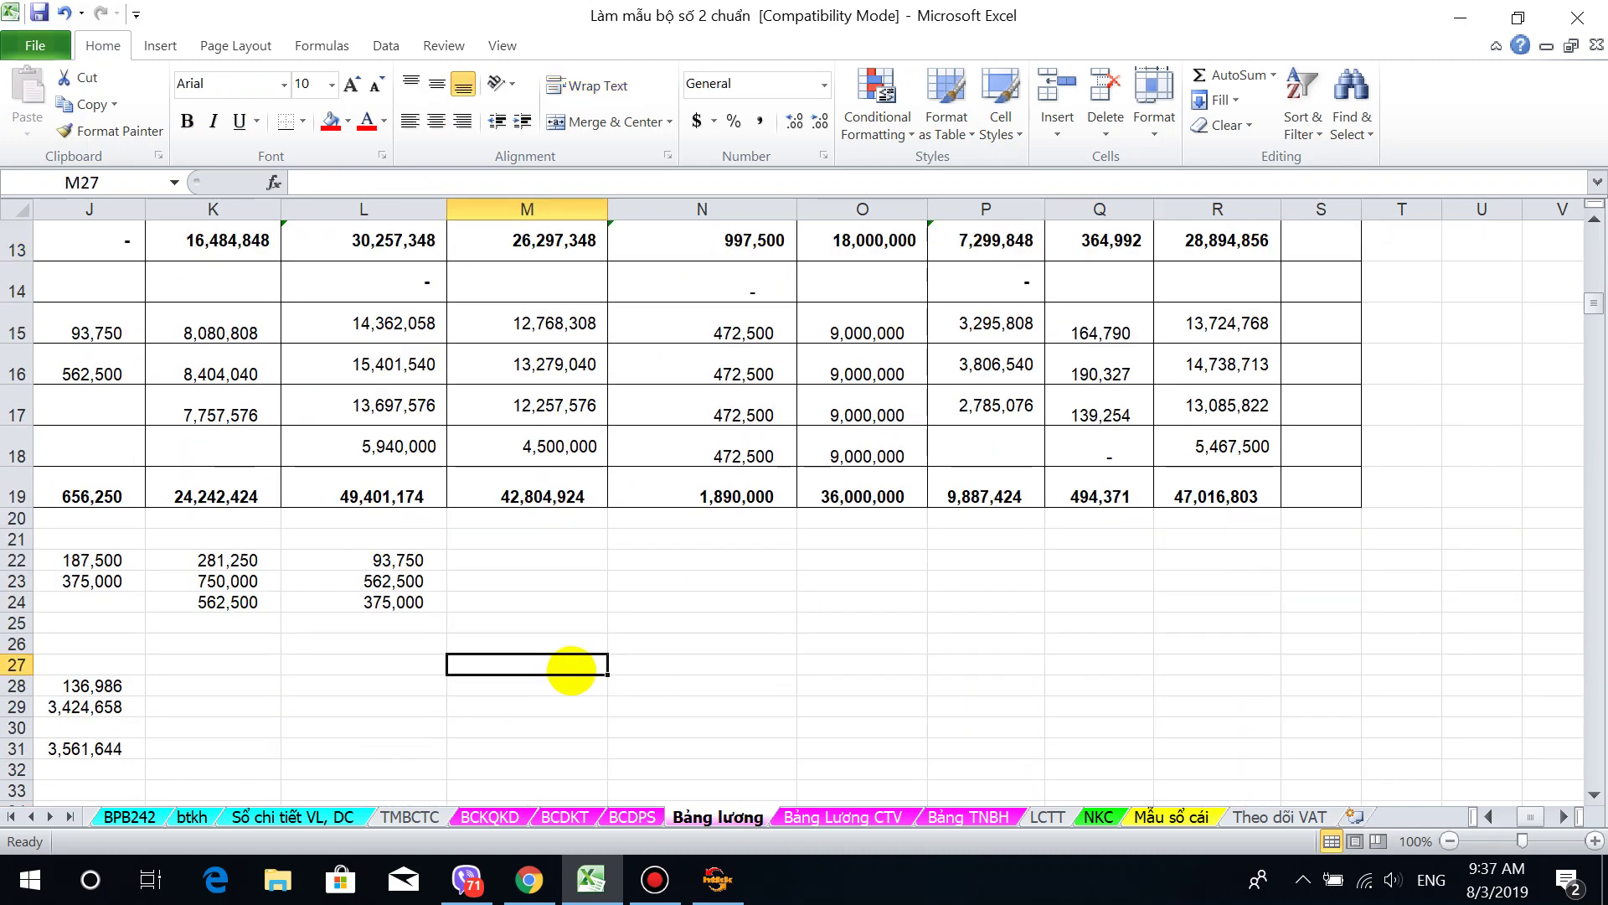
{"action": "type", "text": "="}
{"action": "scroll", "coordinate": [571, 670], "scroll_direction": "up", "scroll_amount": 2}
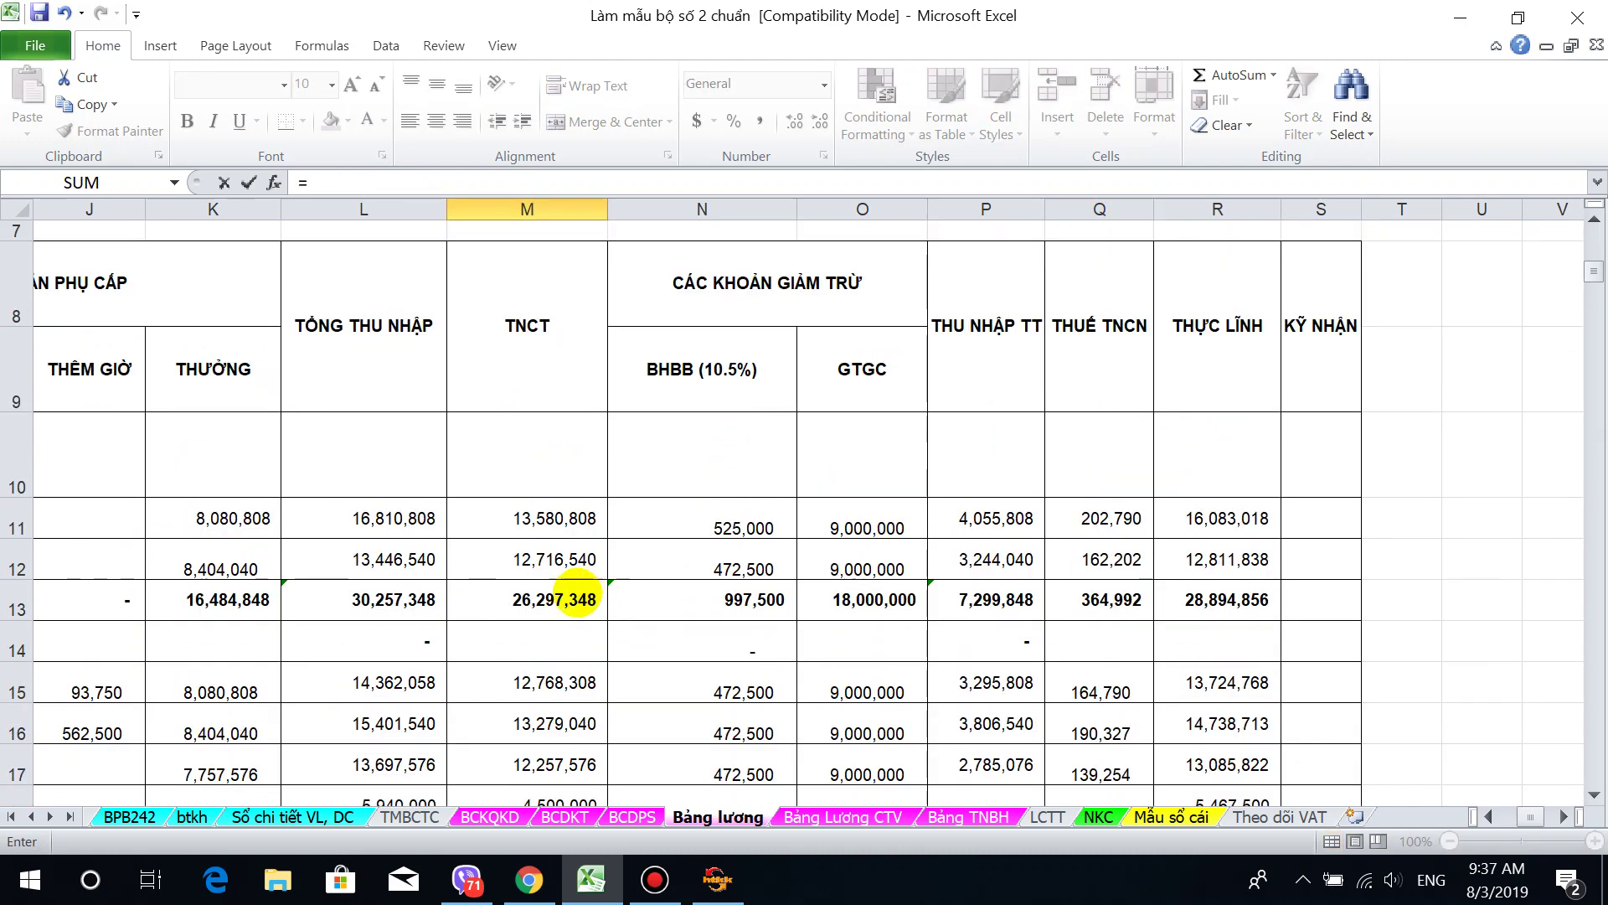
{"action": "left_click", "coordinate": [574, 599]}
{"action": "type", "text": "+"}
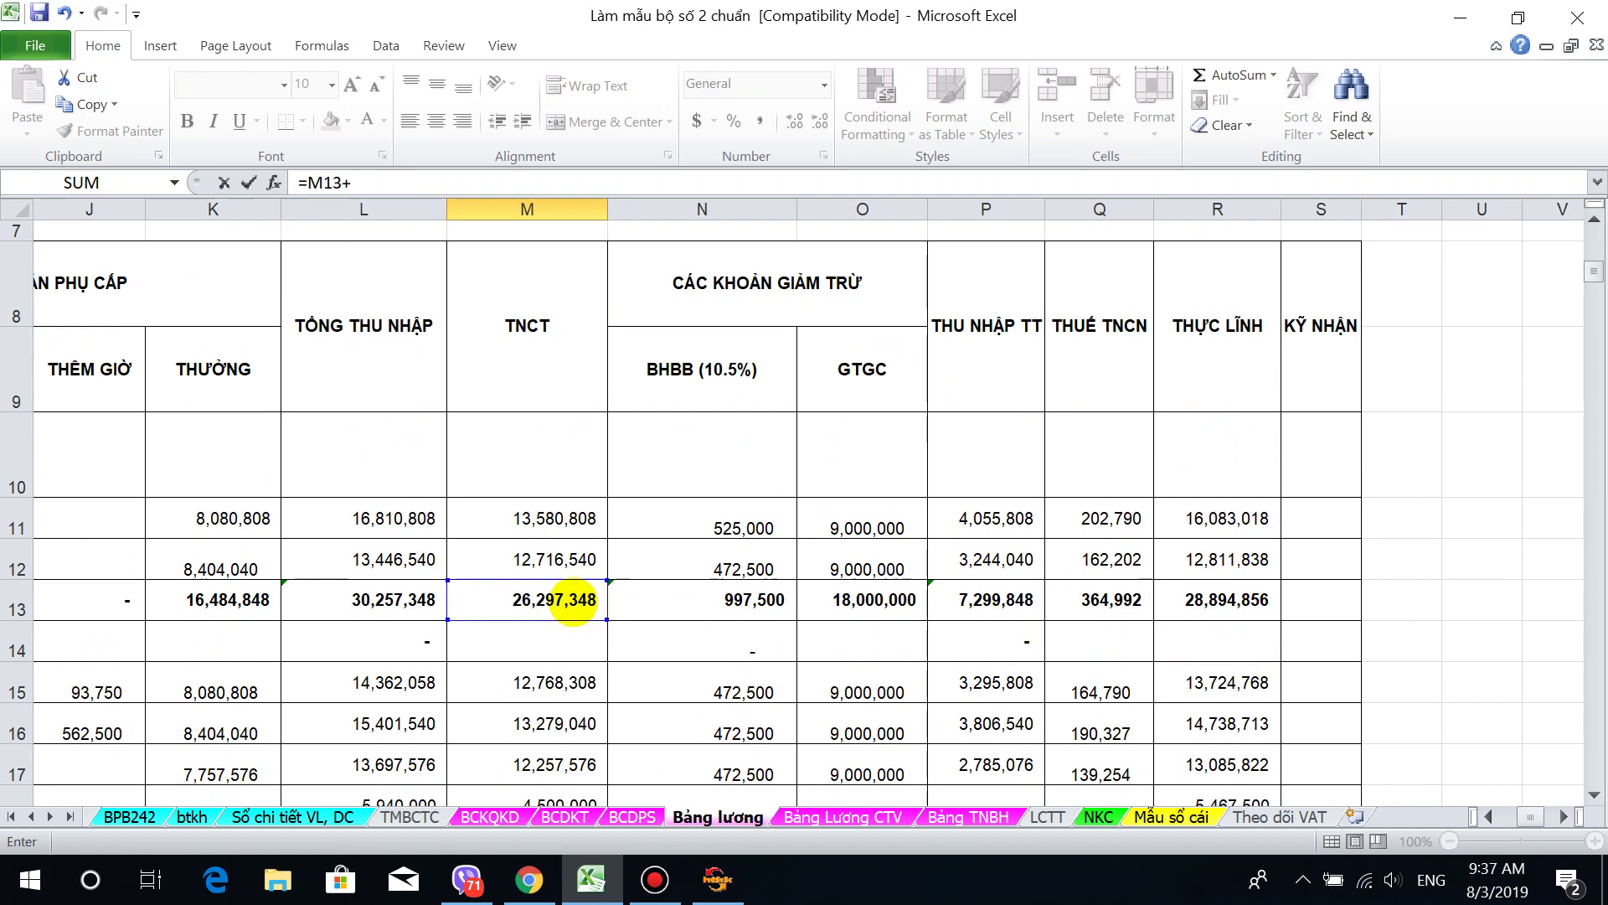
{"action": "scroll", "coordinate": [573, 600], "scroll_direction": "down", "scroll_amount": 2}
{"action": "left_click", "coordinate": [521, 490]}
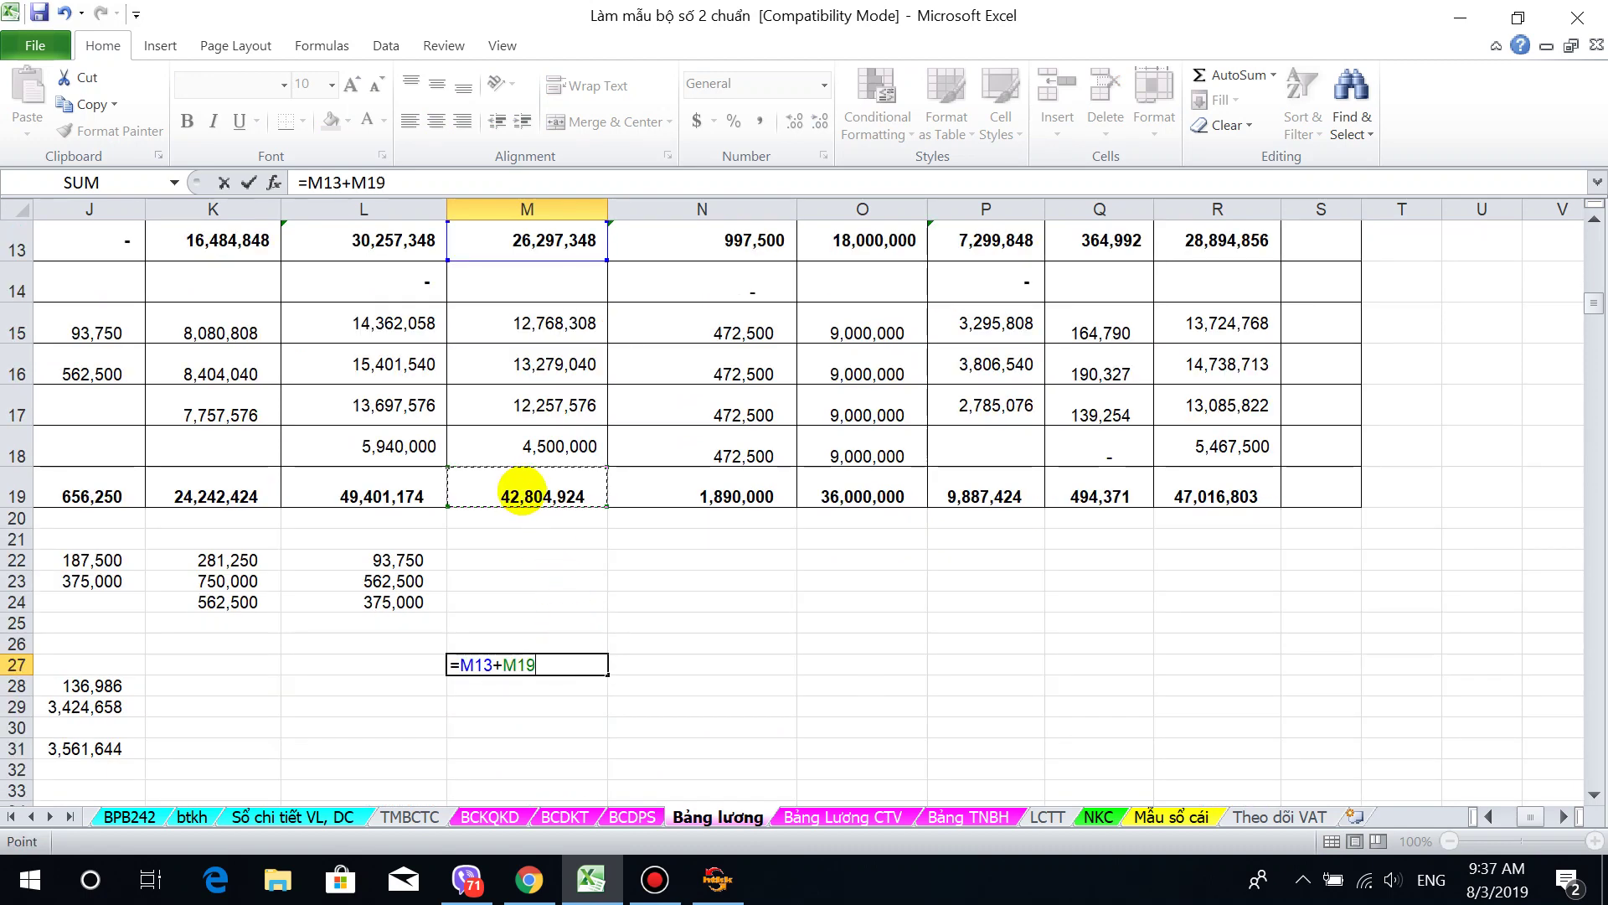
{"action": "key", "text": "Return"}
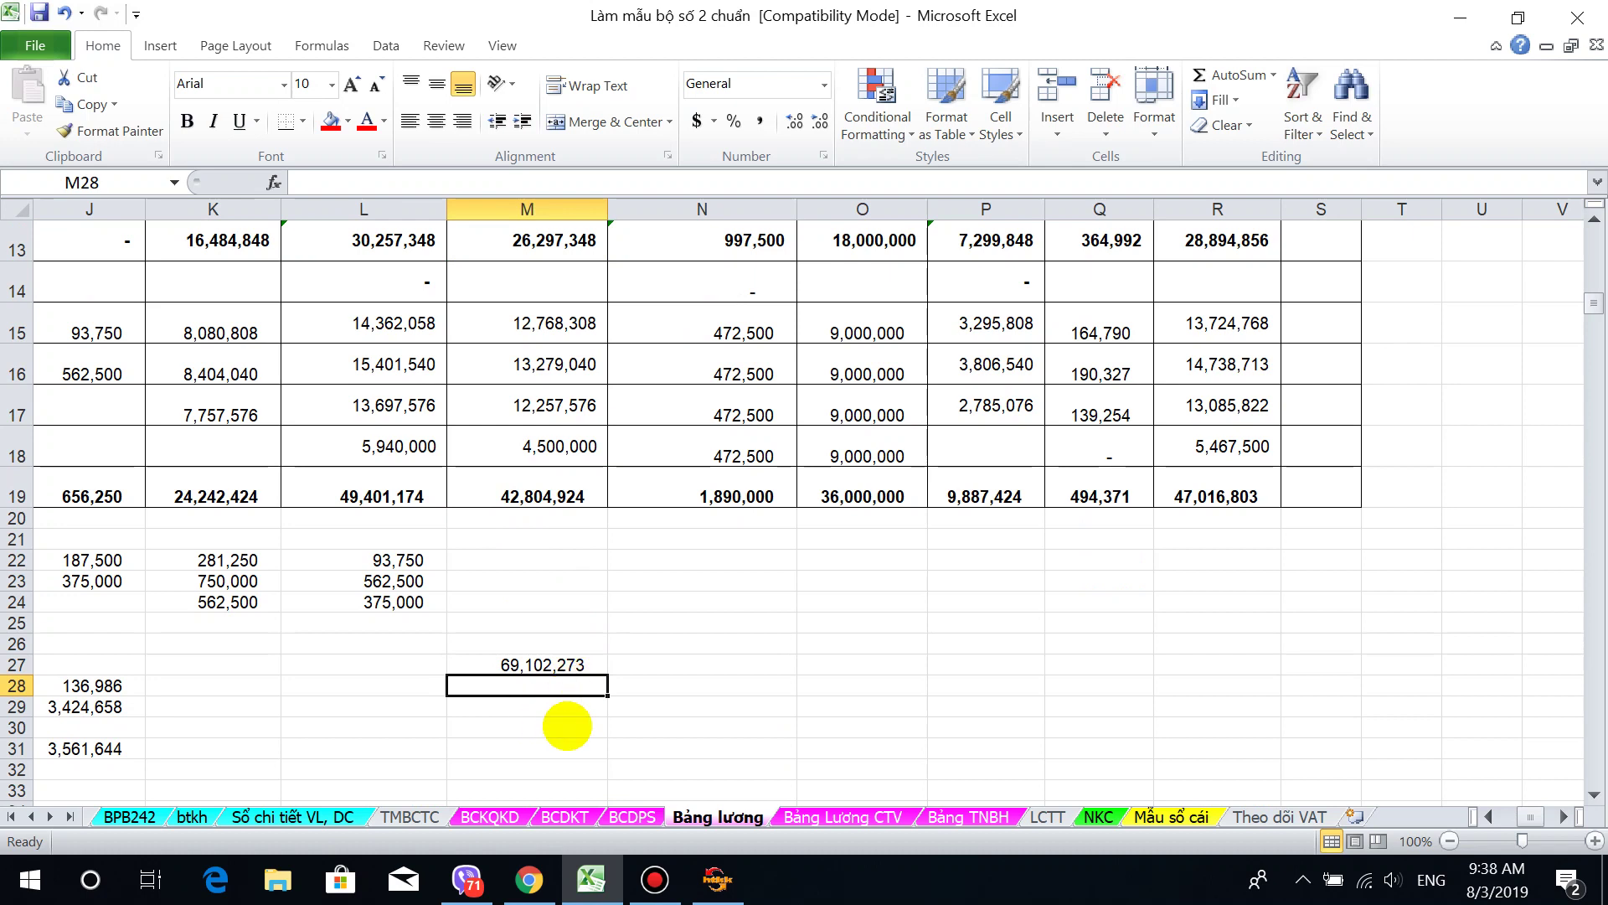
Step: Check the HTKK declaration briefly, return to Excel and enter =M27+'Bảng Lương CTV'!C14 in M28 of the Bảng lương sheet
{"action": "left_click", "coordinate": [716, 878]}
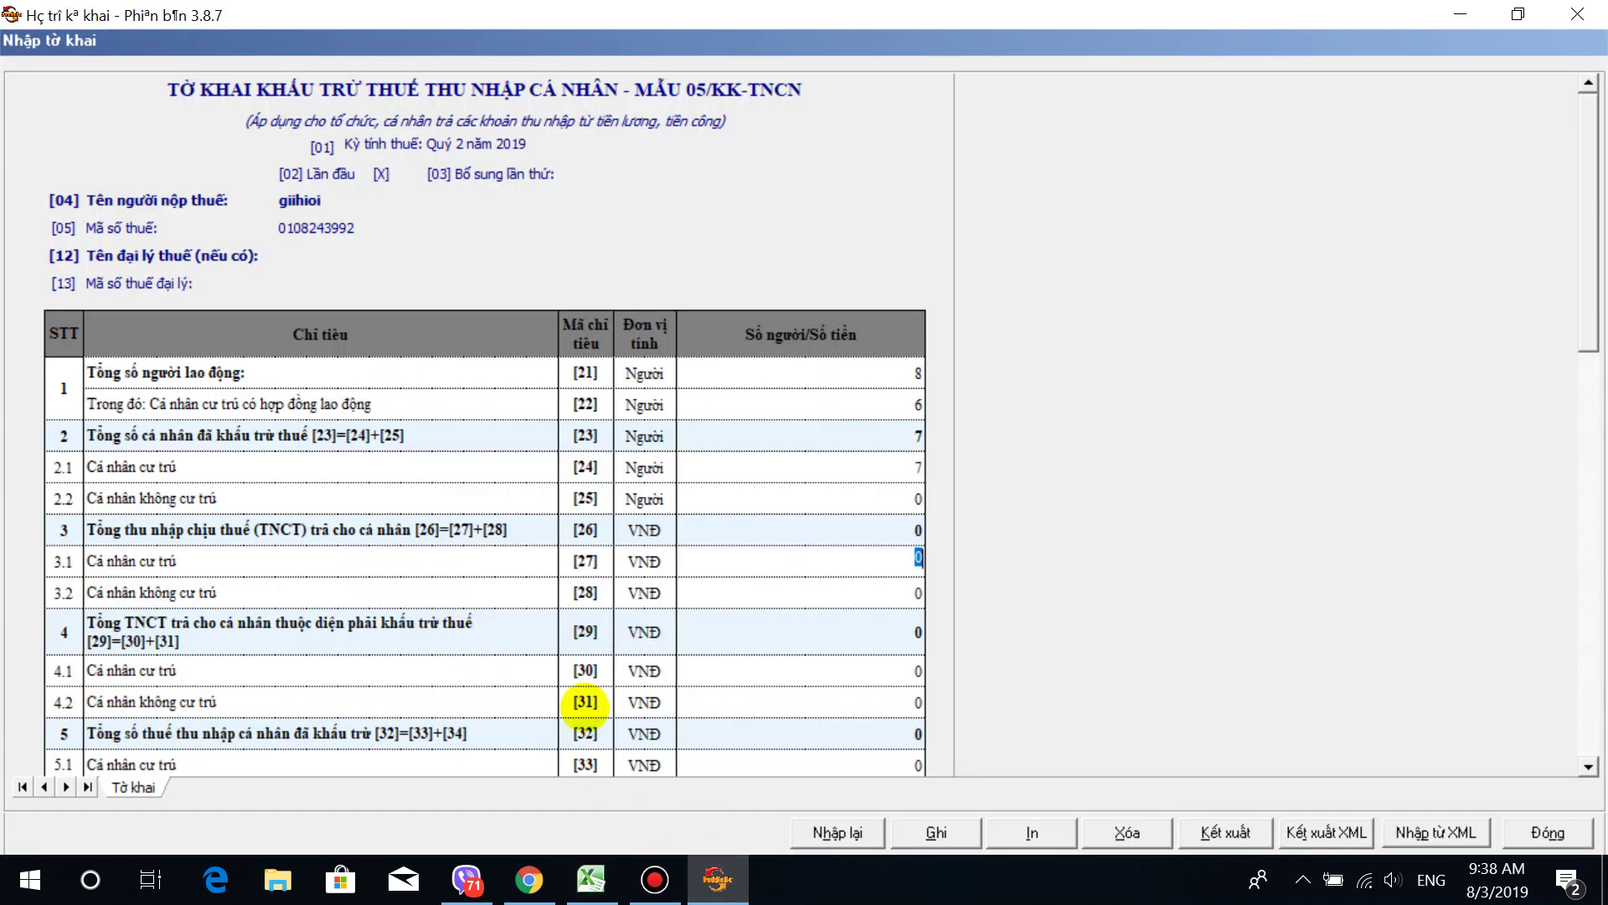
{"action": "left_click", "coordinate": [592, 875]}
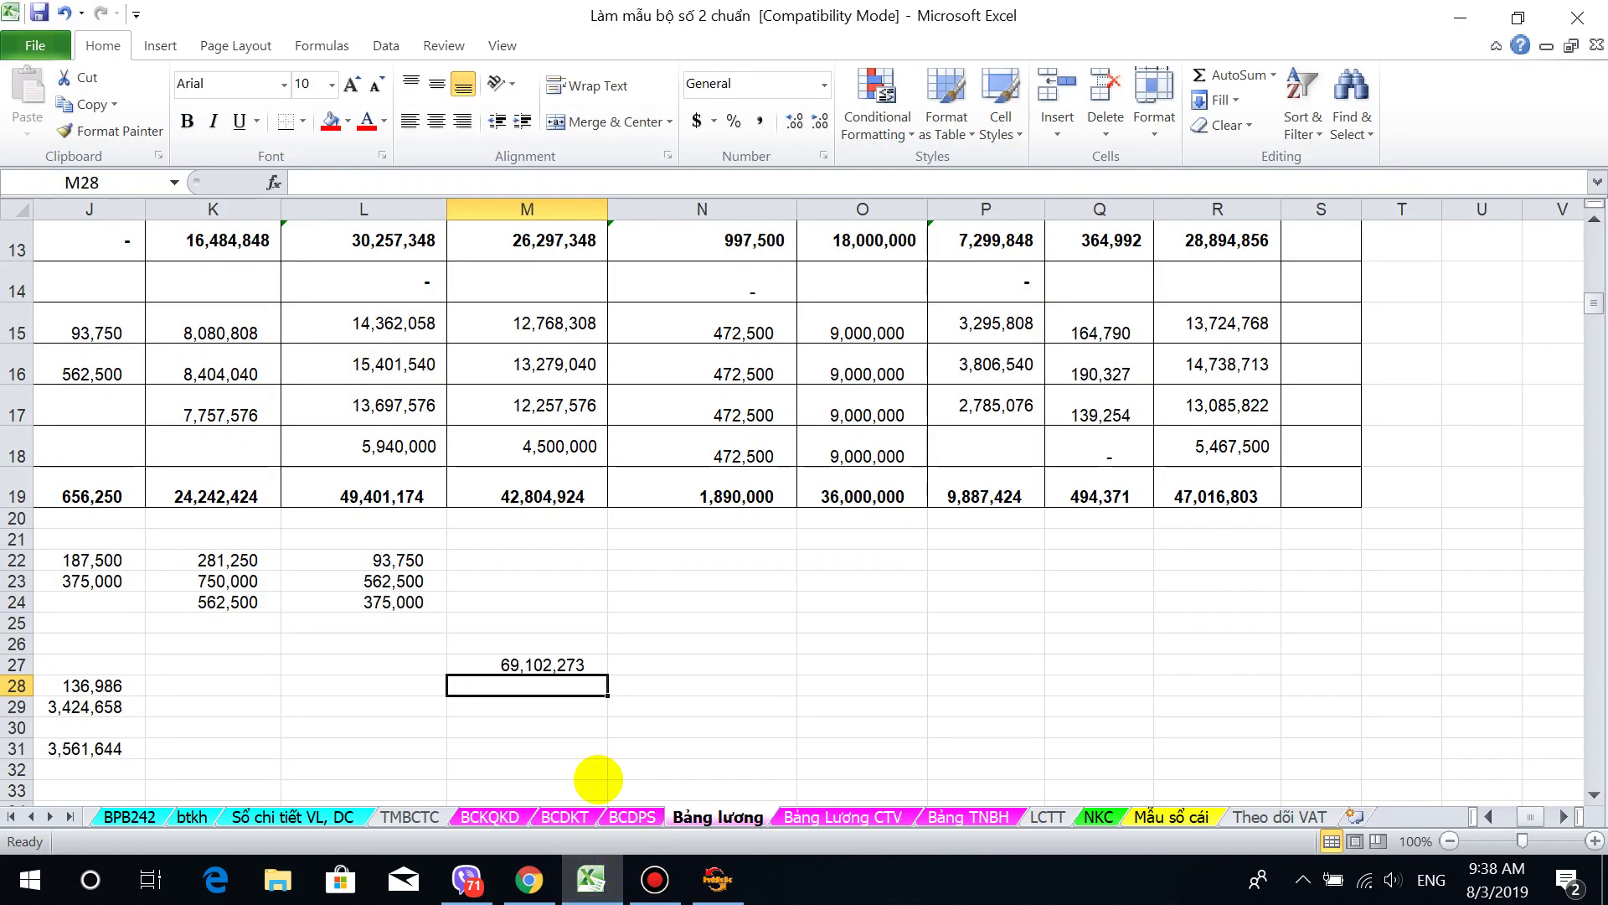
{"action": "type", "text": "="}
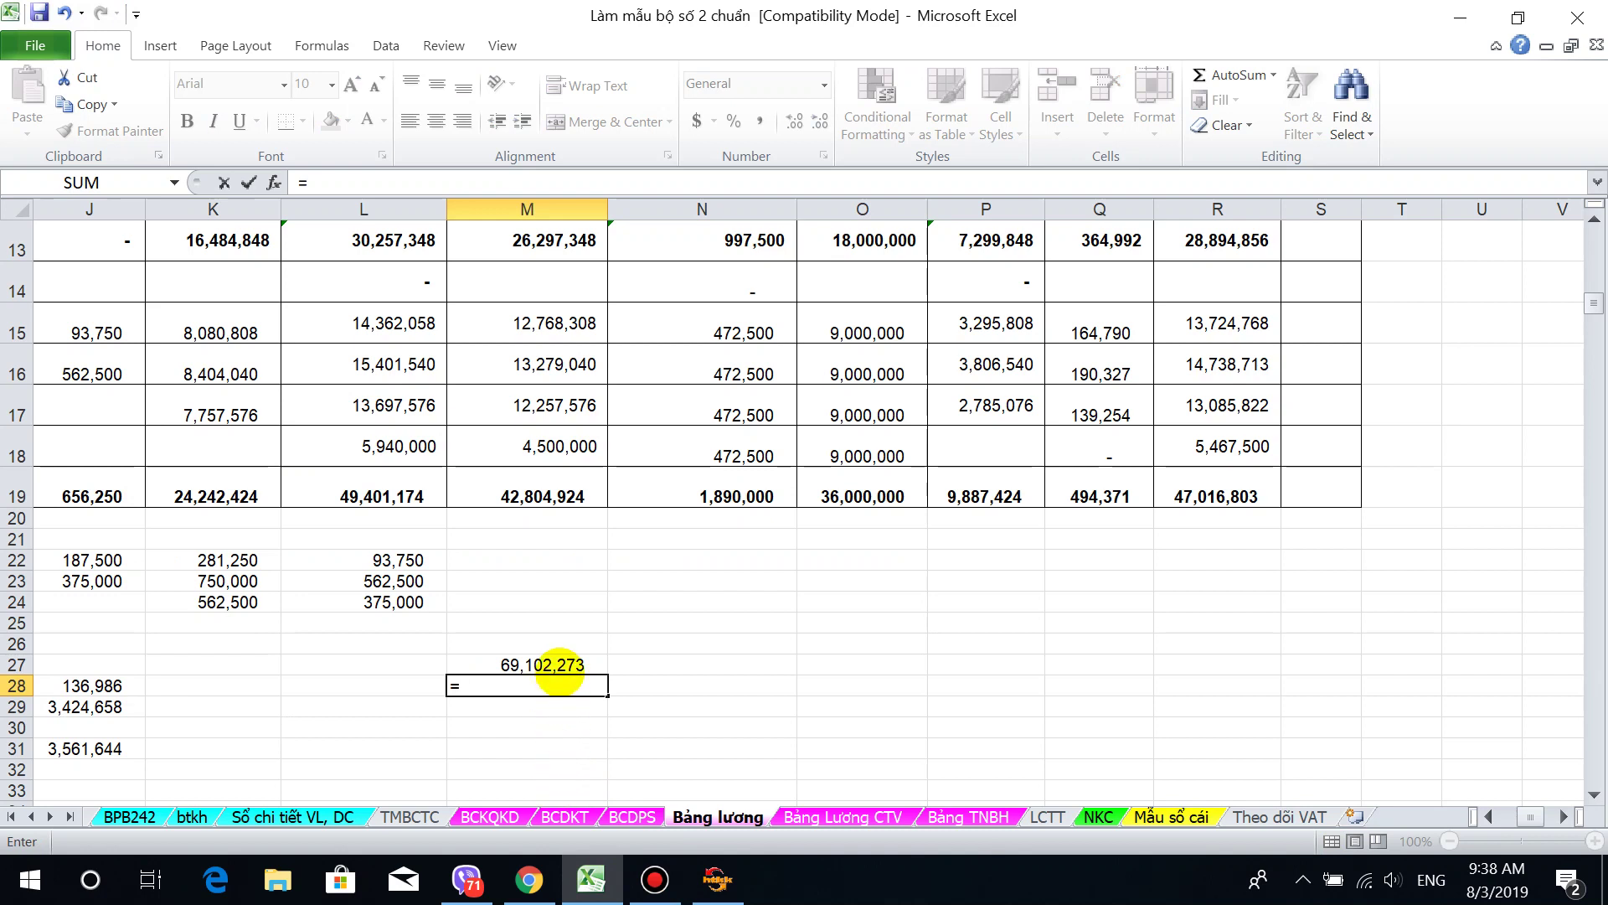
{"action": "left_click", "coordinate": [557, 662]}
{"action": "type", "text": "+"}
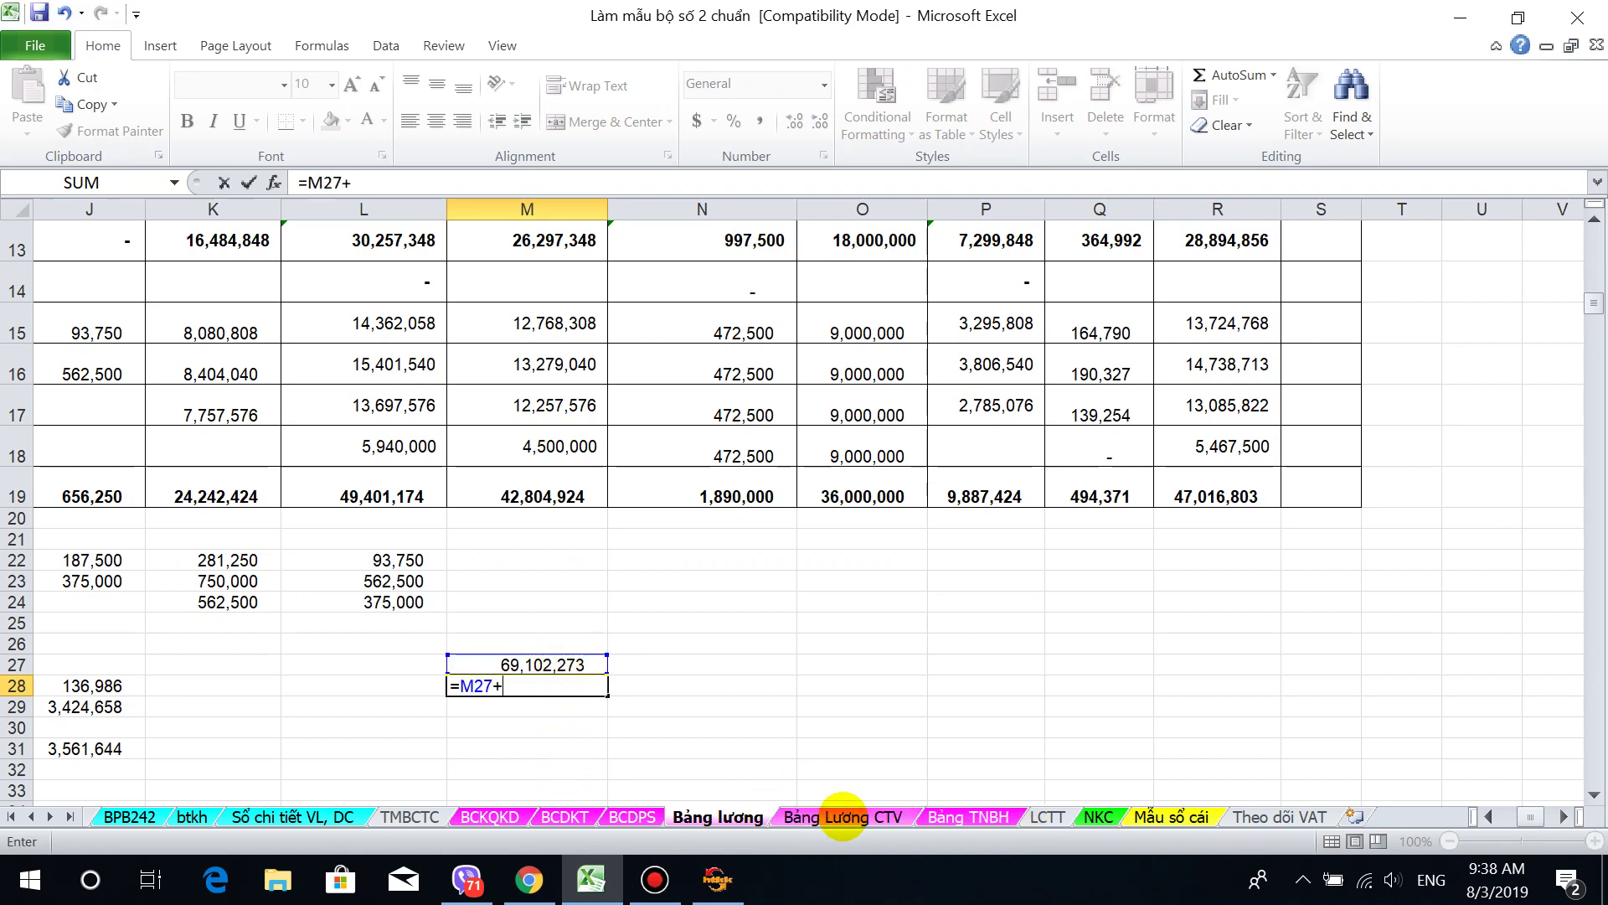
{"action": "left_click", "coordinate": [843, 815]}
{"action": "left_click", "coordinate": [473, 561]}
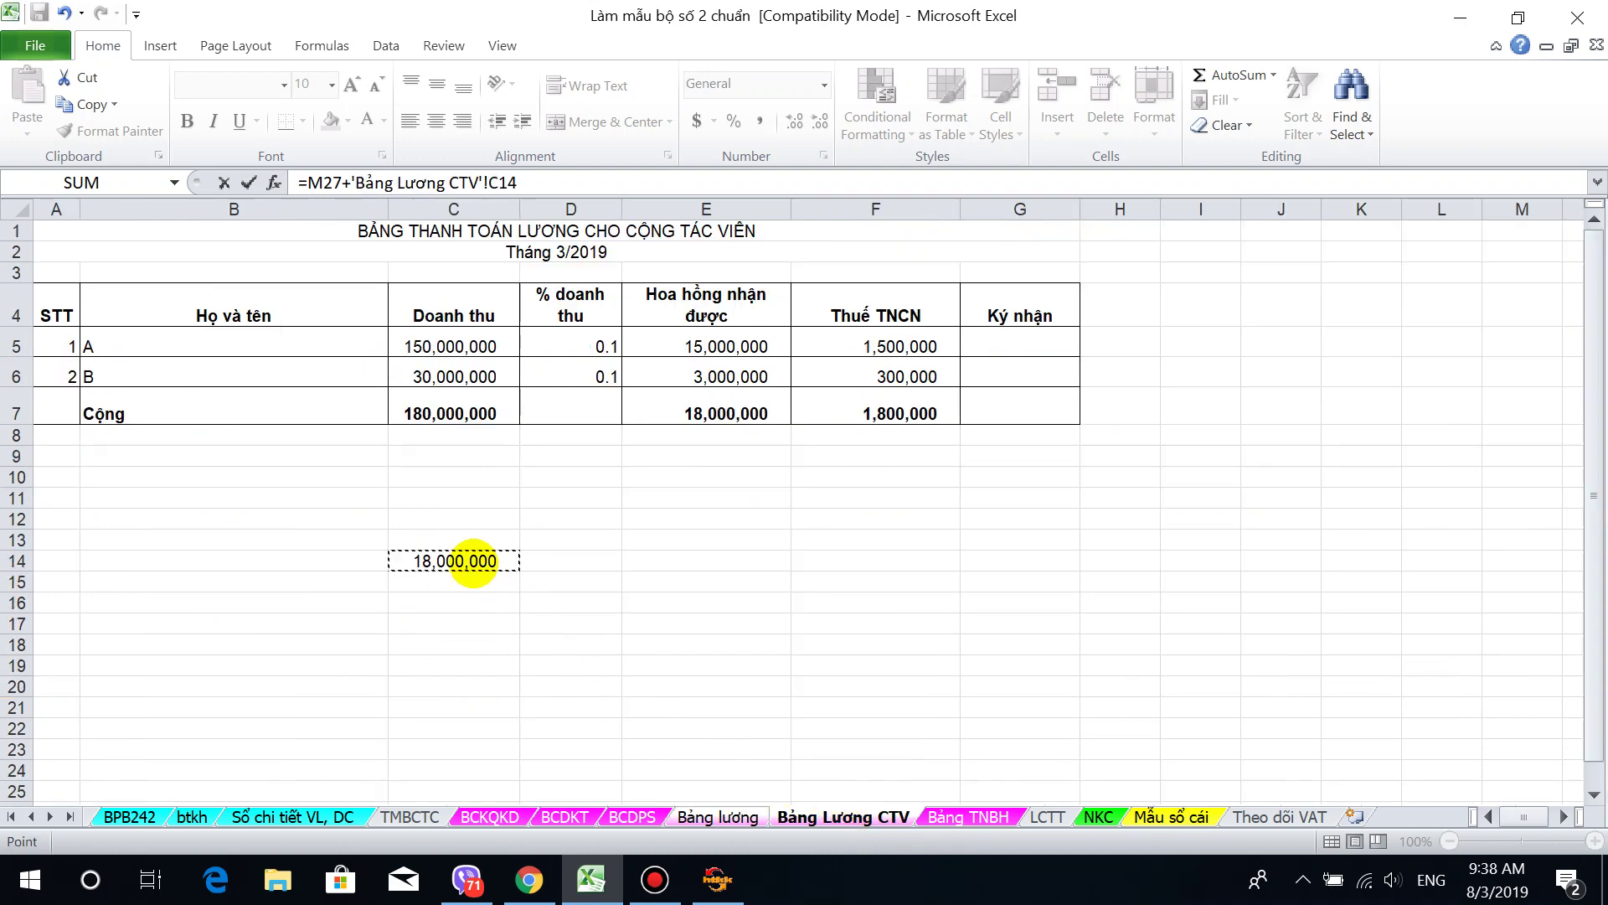
{"action": "key", "text": "Return"}
{"action": "left_click", "coordinate": [553, 687]}
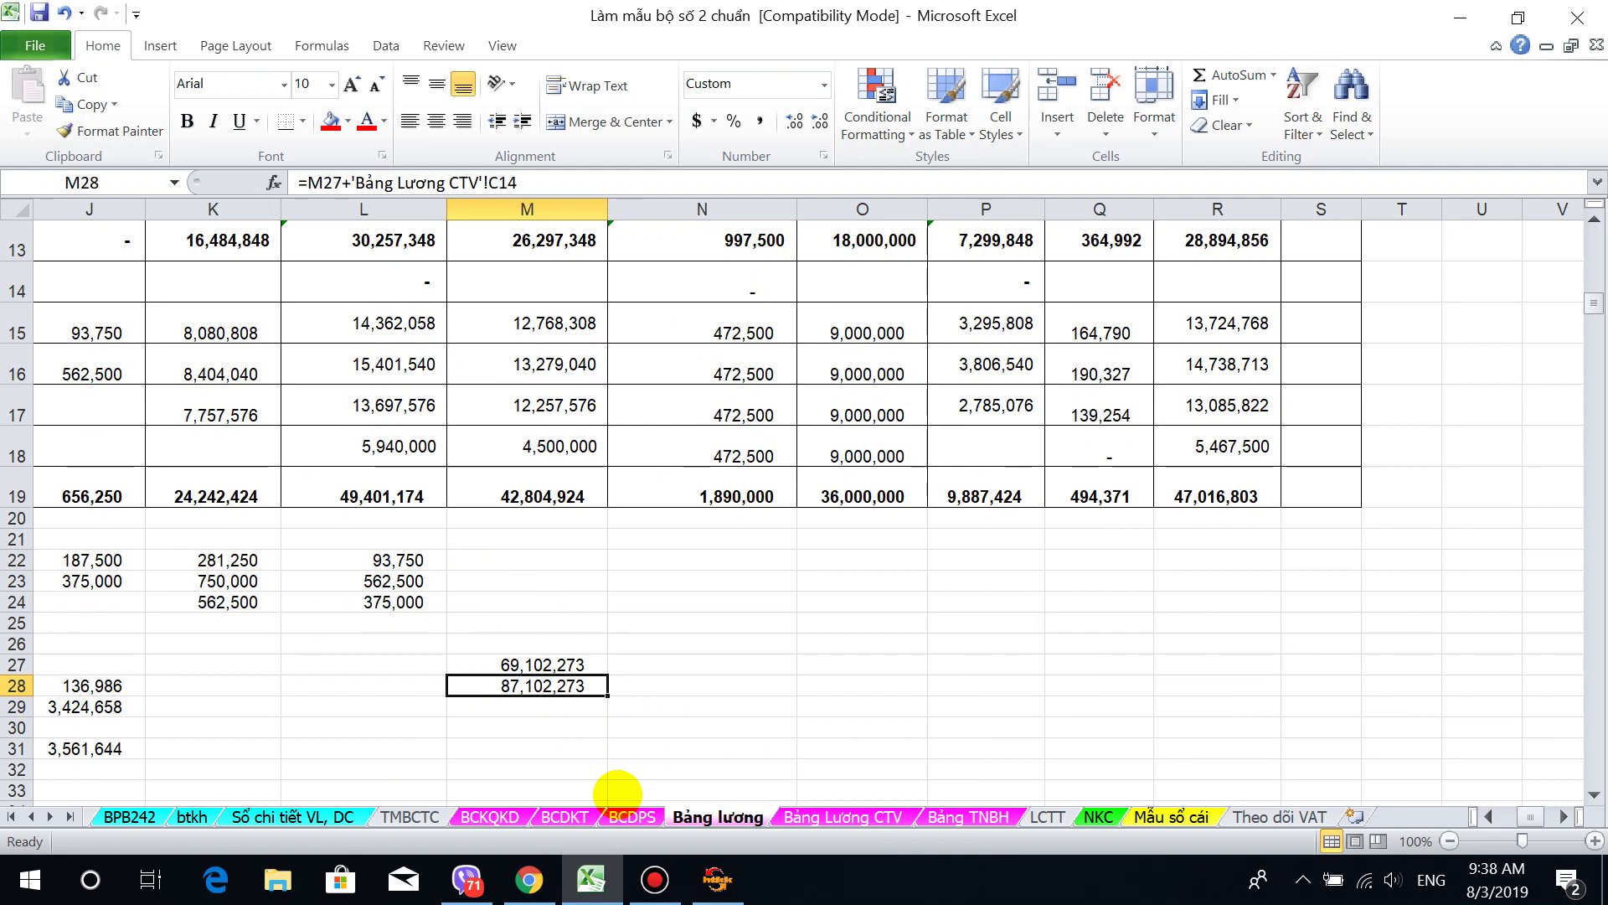
Step: Switch to HTKK, set resident individuals' taxable income, indicator [27], to 87.102.273, and select indicator [30]
{"action": "left_click", "coordinate": [717, 880]}
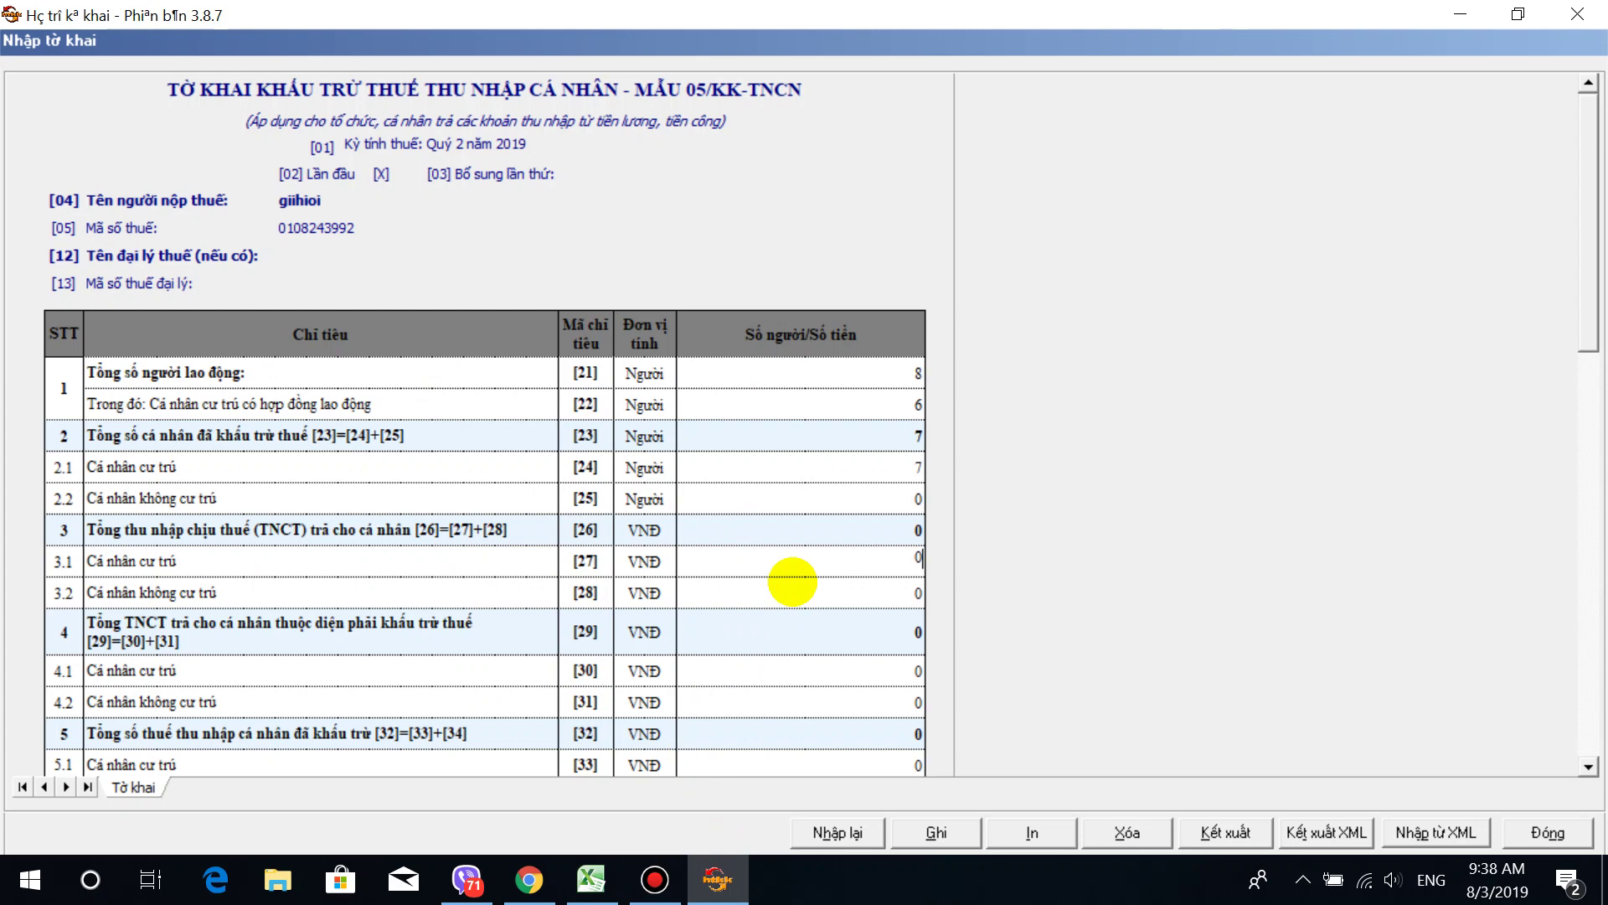
{"action": "left_click", "coordinate": [590, 880]}
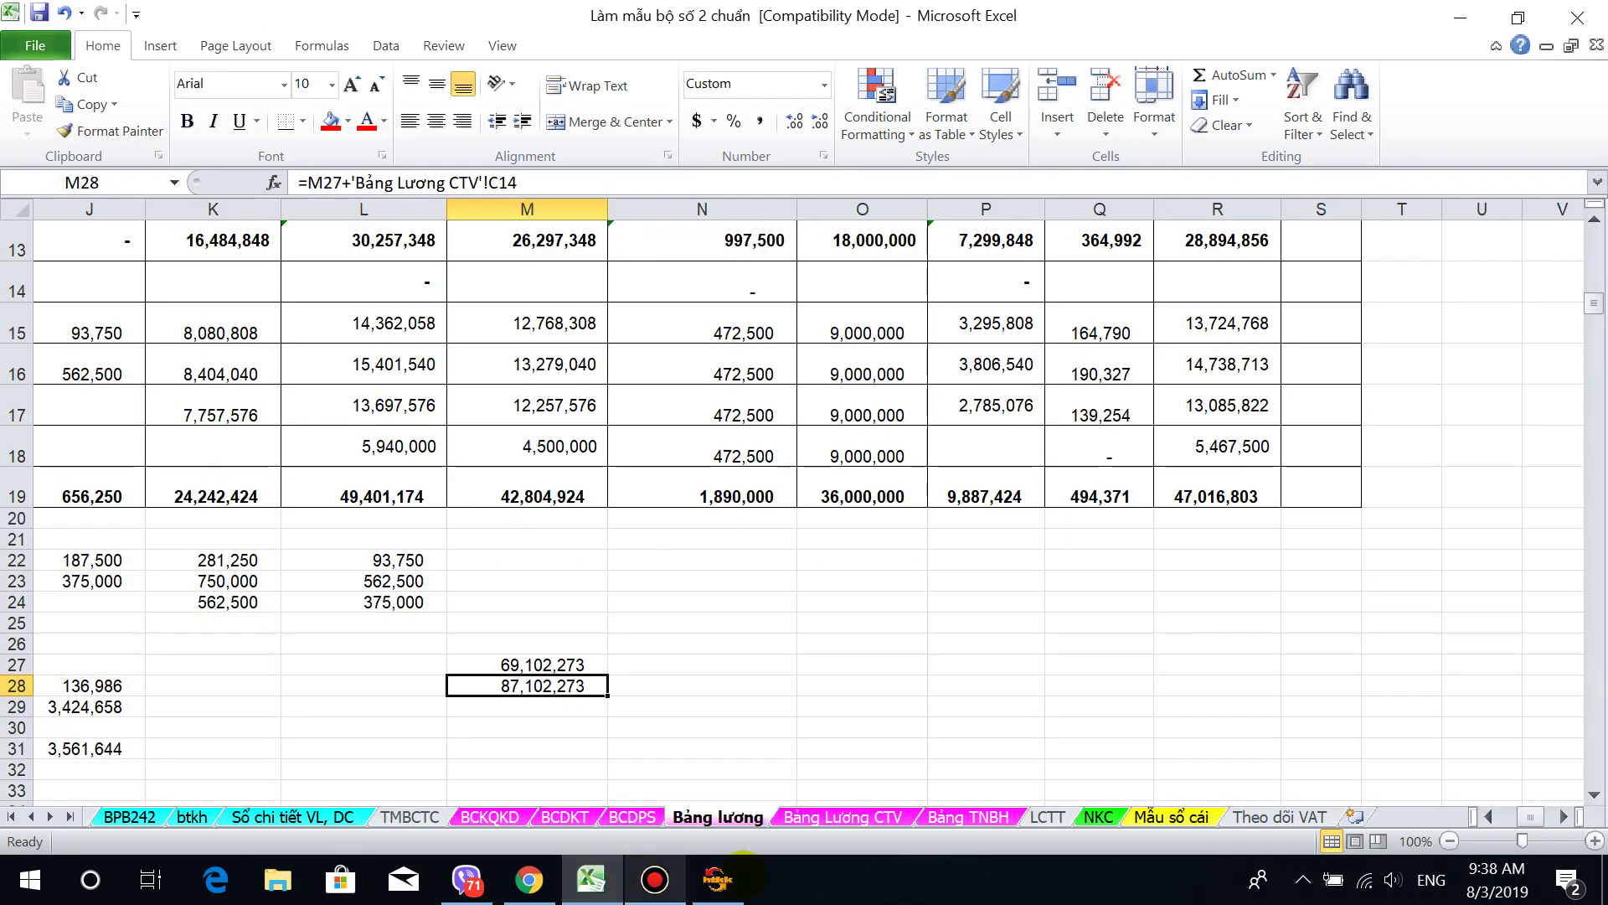
{"action": "left_click", "coordinate": [726, 862]}
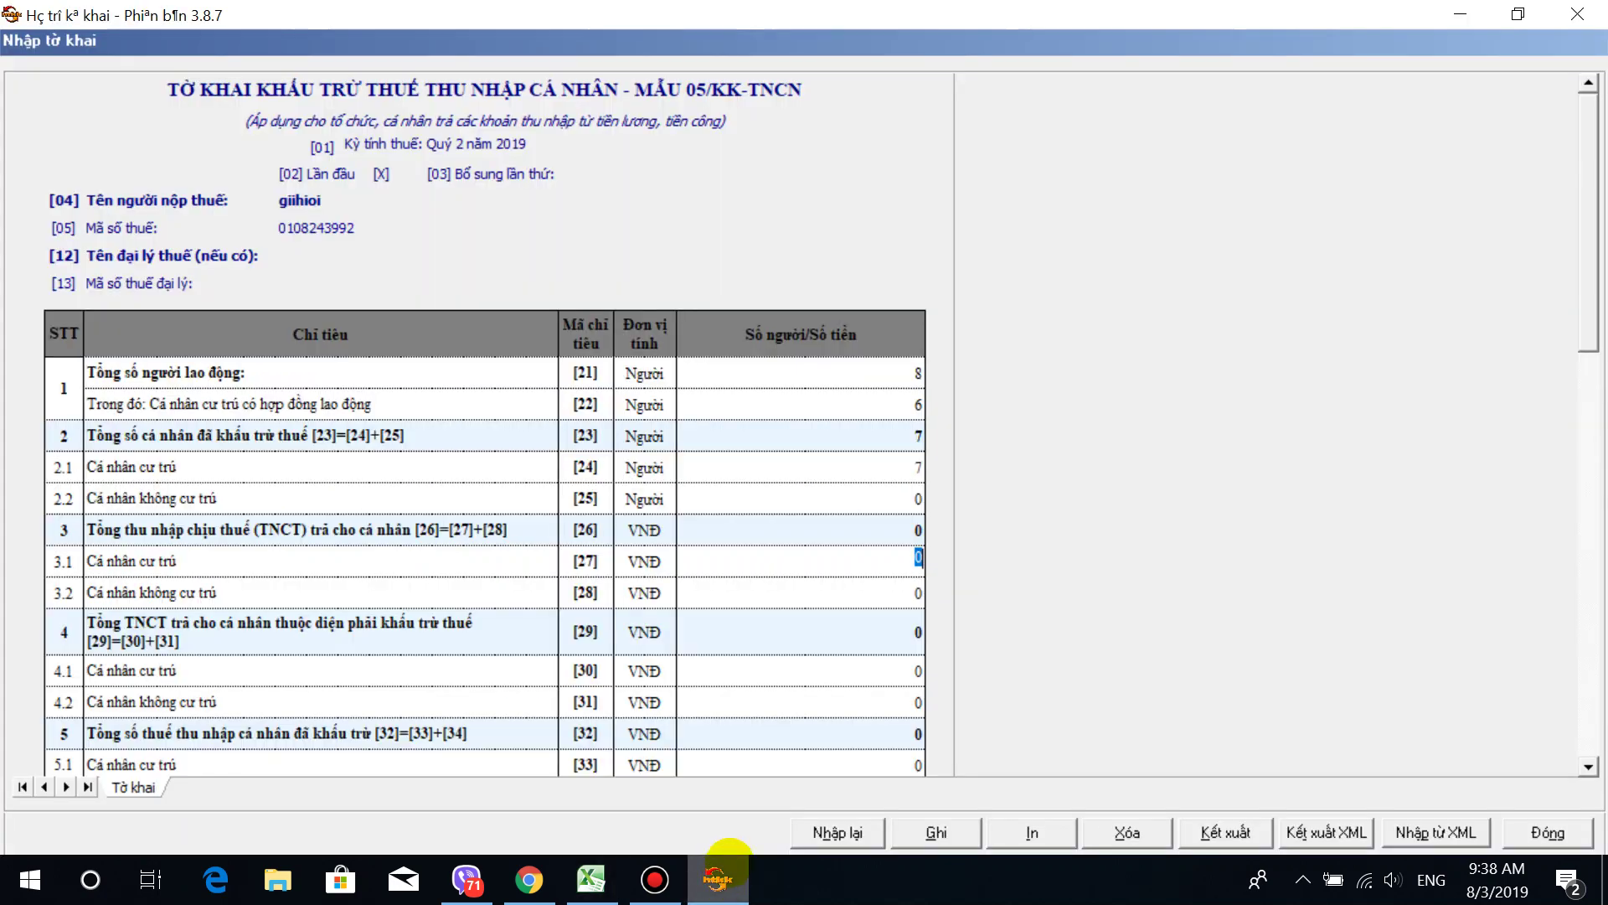
{"action": "type", "text": "87.102.273"}
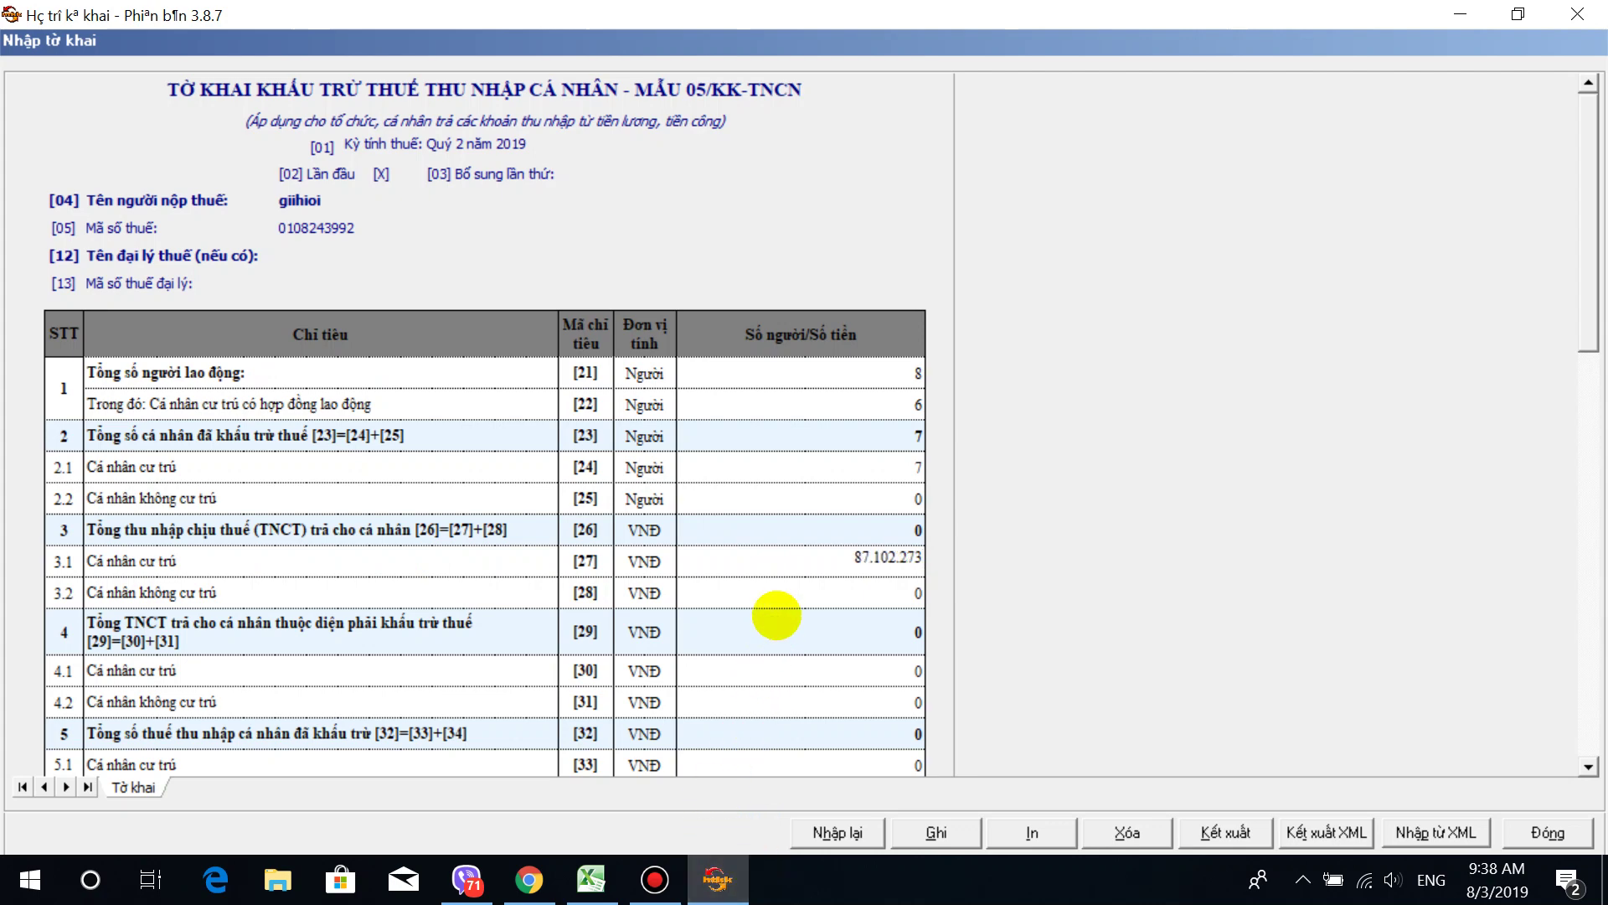
{"action": "left_click", "coordinate": [774, 594]}
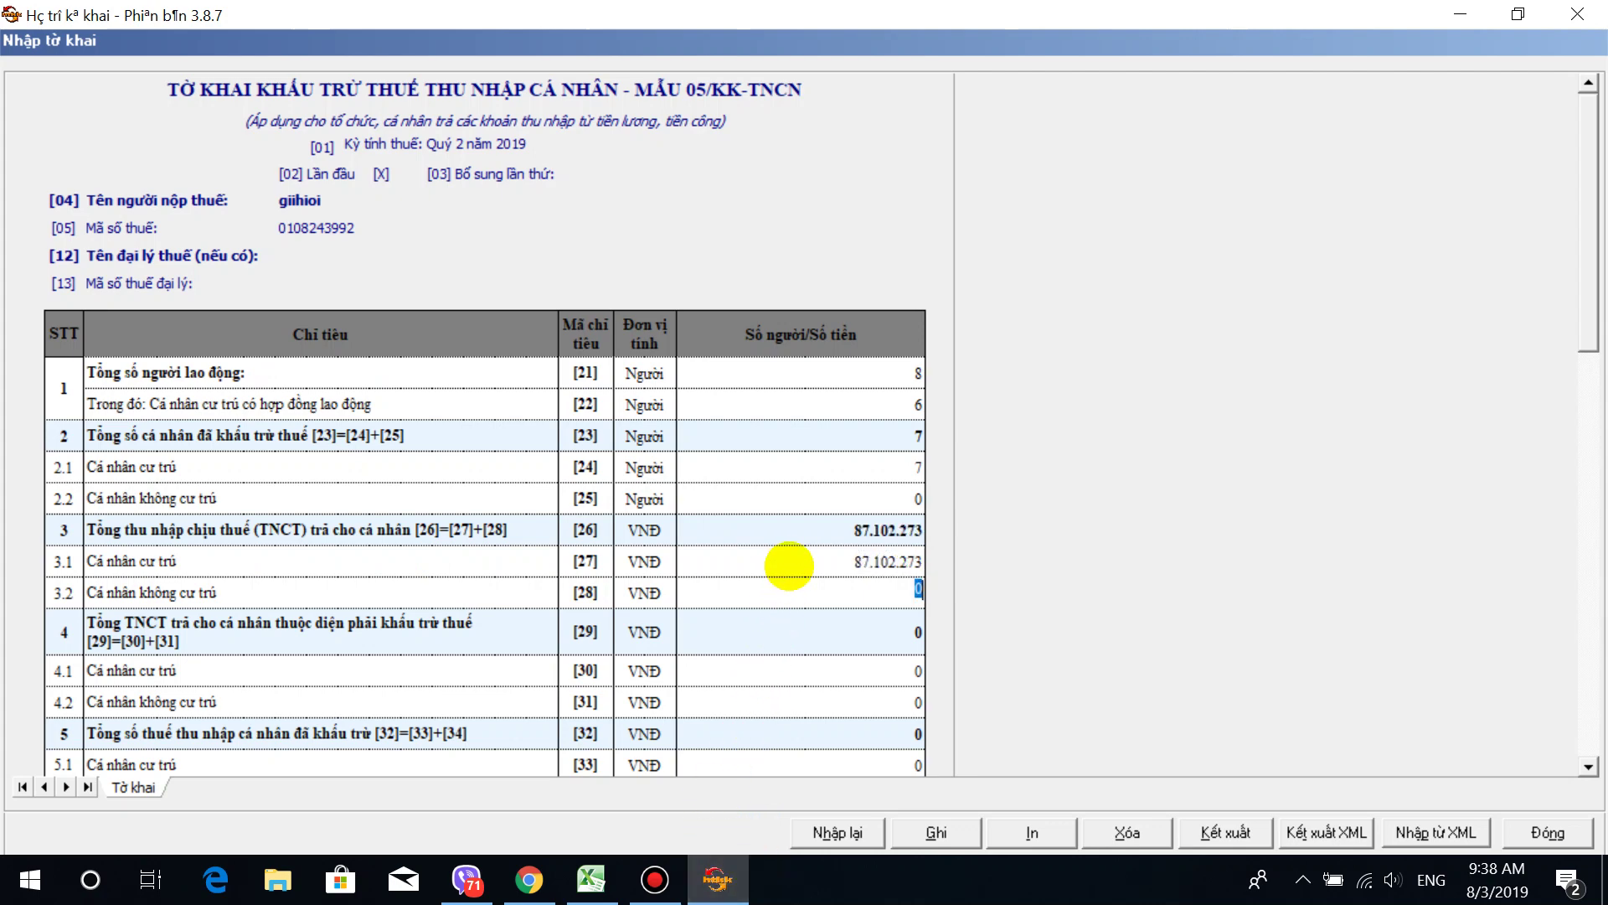
{"action": "left_click", "coordinate": [787, 561]}
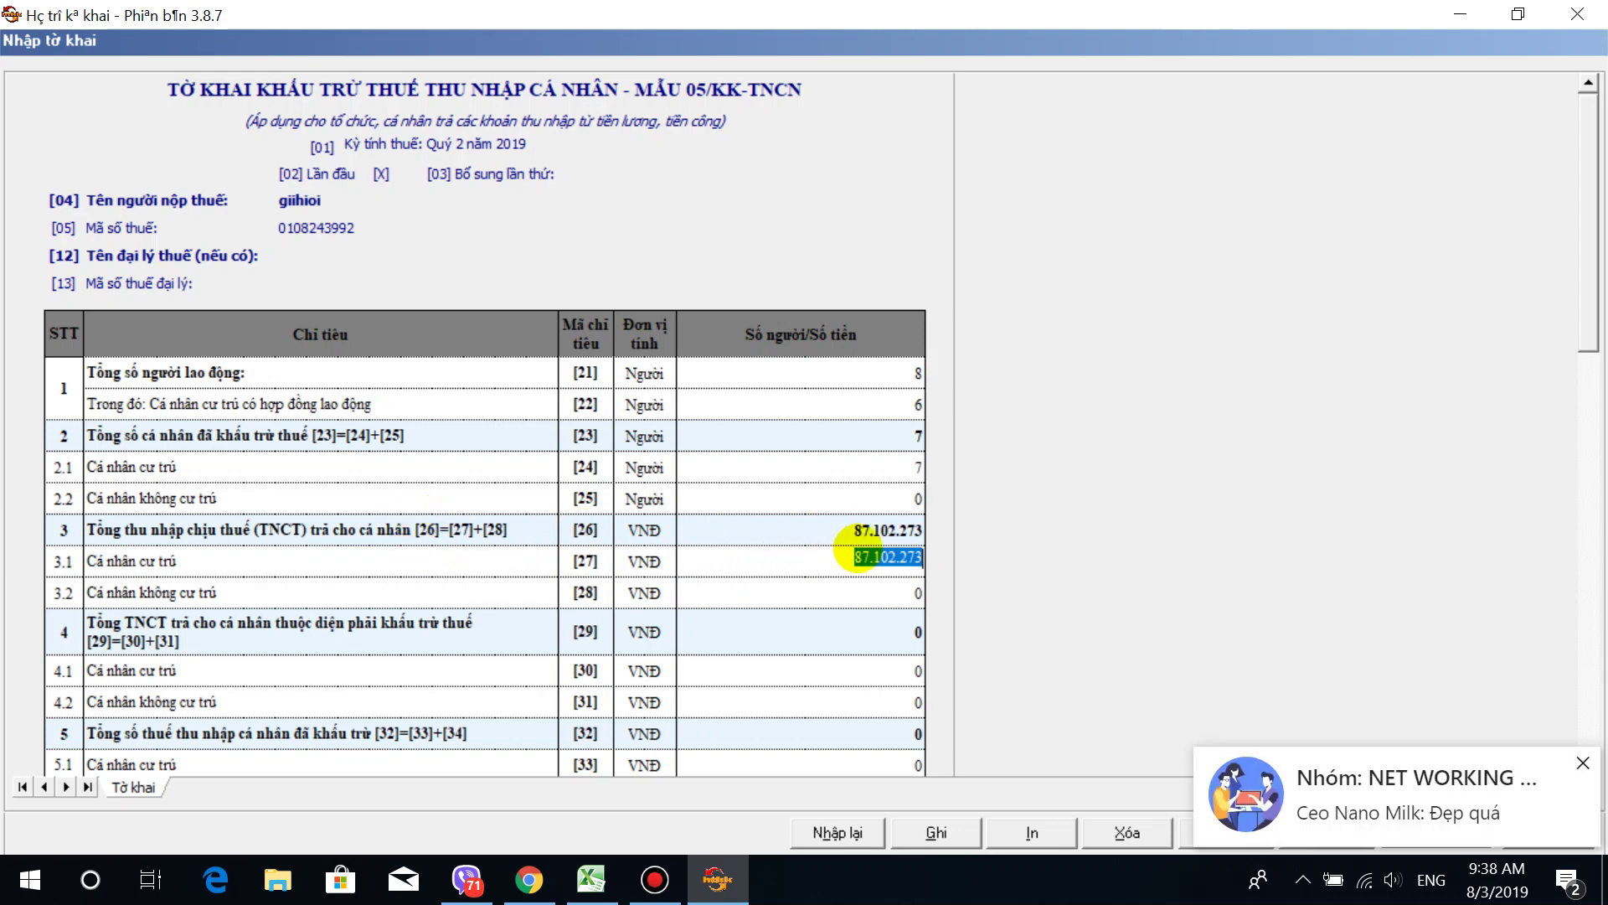
{"action": "scroll", "coordinate": [825, 578], "scroll_direction": "down", "scroll_amount": 1}
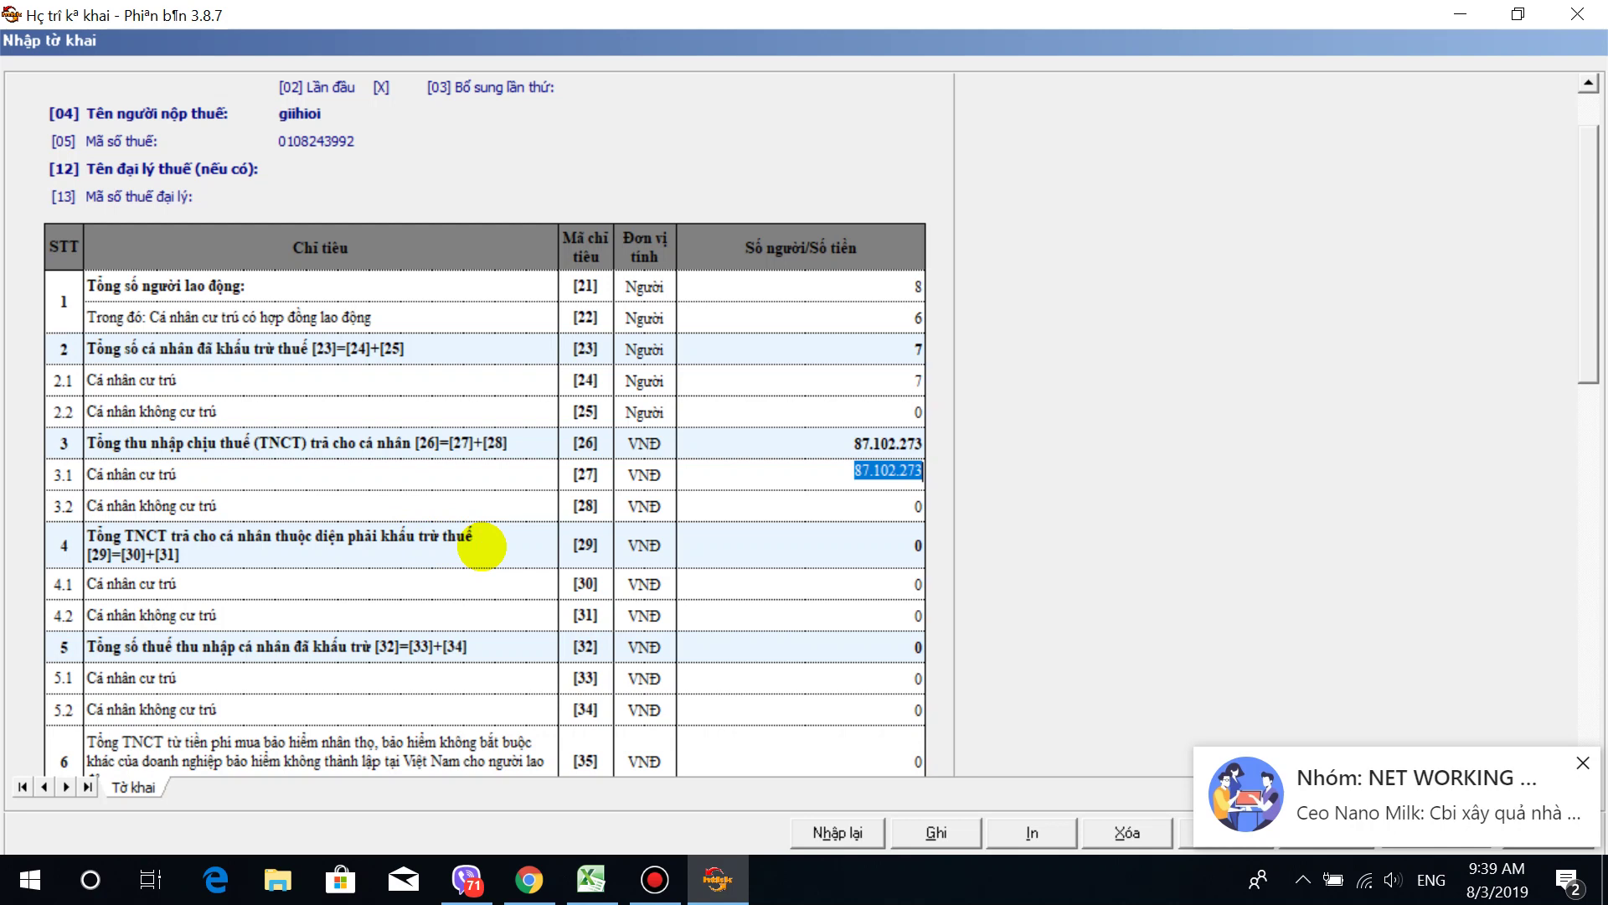
{"action": "left_click", "coordinate": [772, 579]}
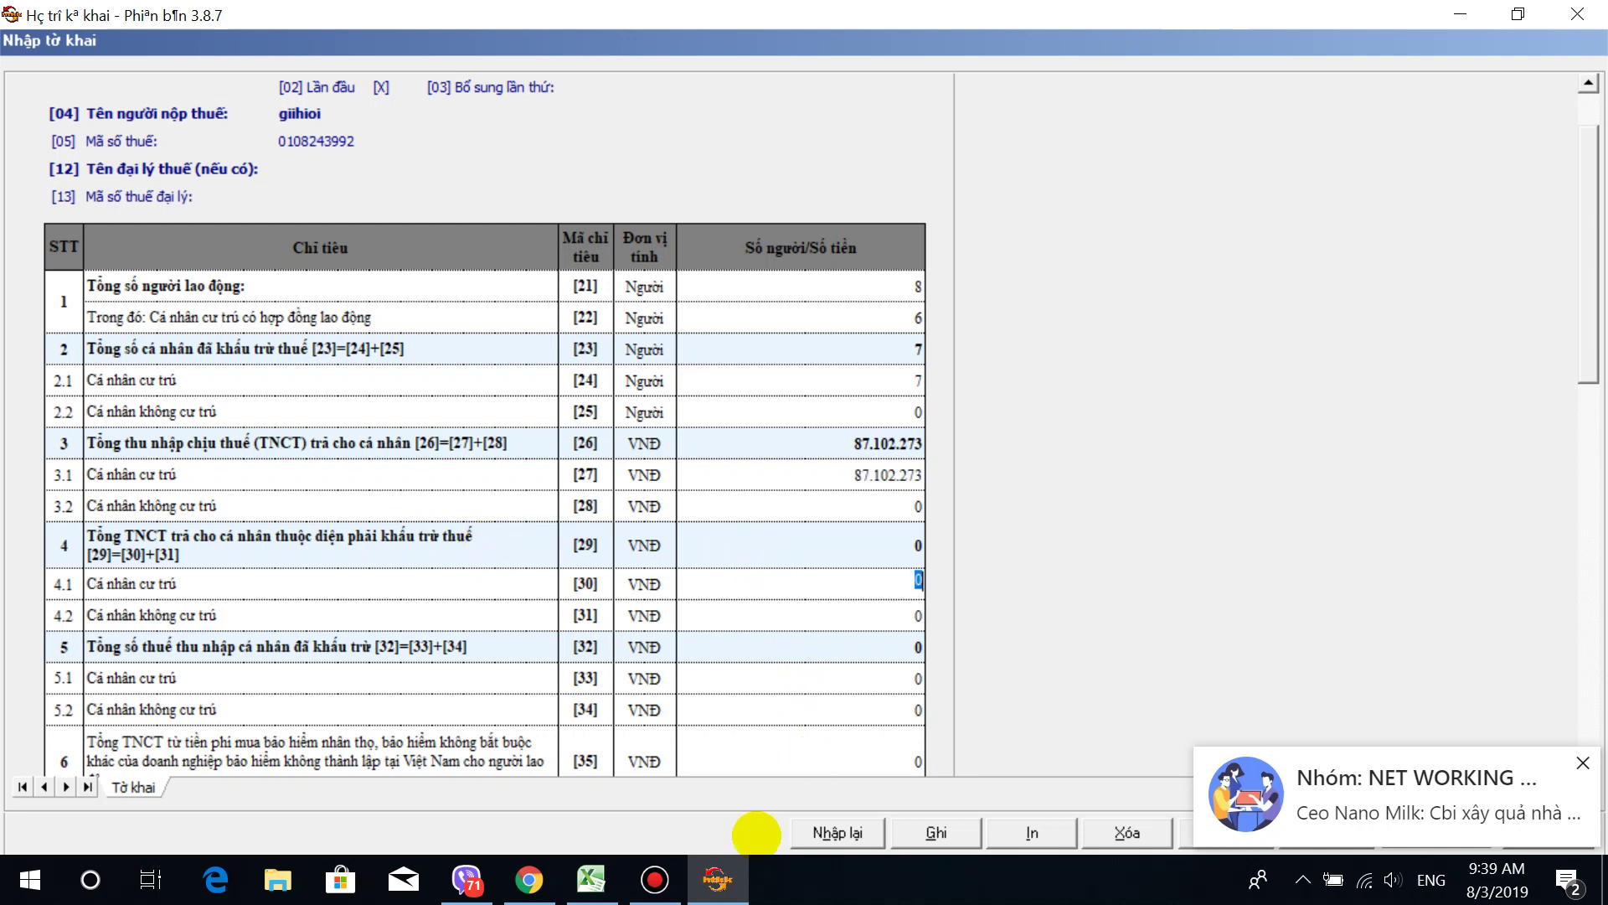
Step: Switch to Excel and, in N27 of the Bảng lương sheet, subtract the row 18 employee's TNCT with the formula =M27-M18
{"action": "left_click", "coordinate": [590, 880]}
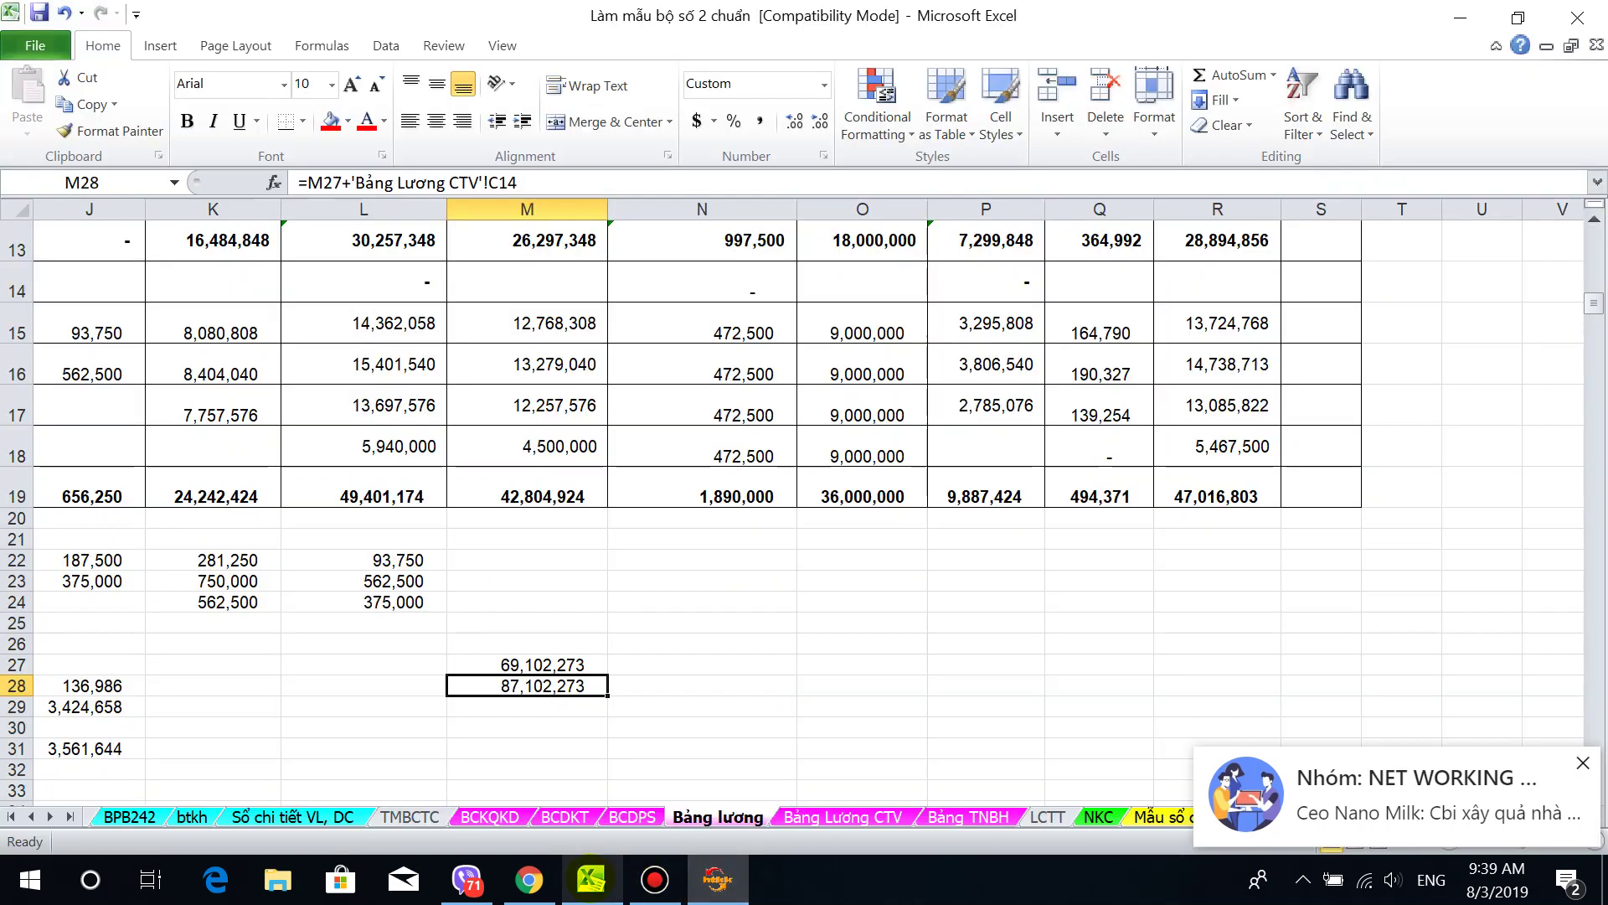
{"action": "left_click", "coordinate": [563, 663]}
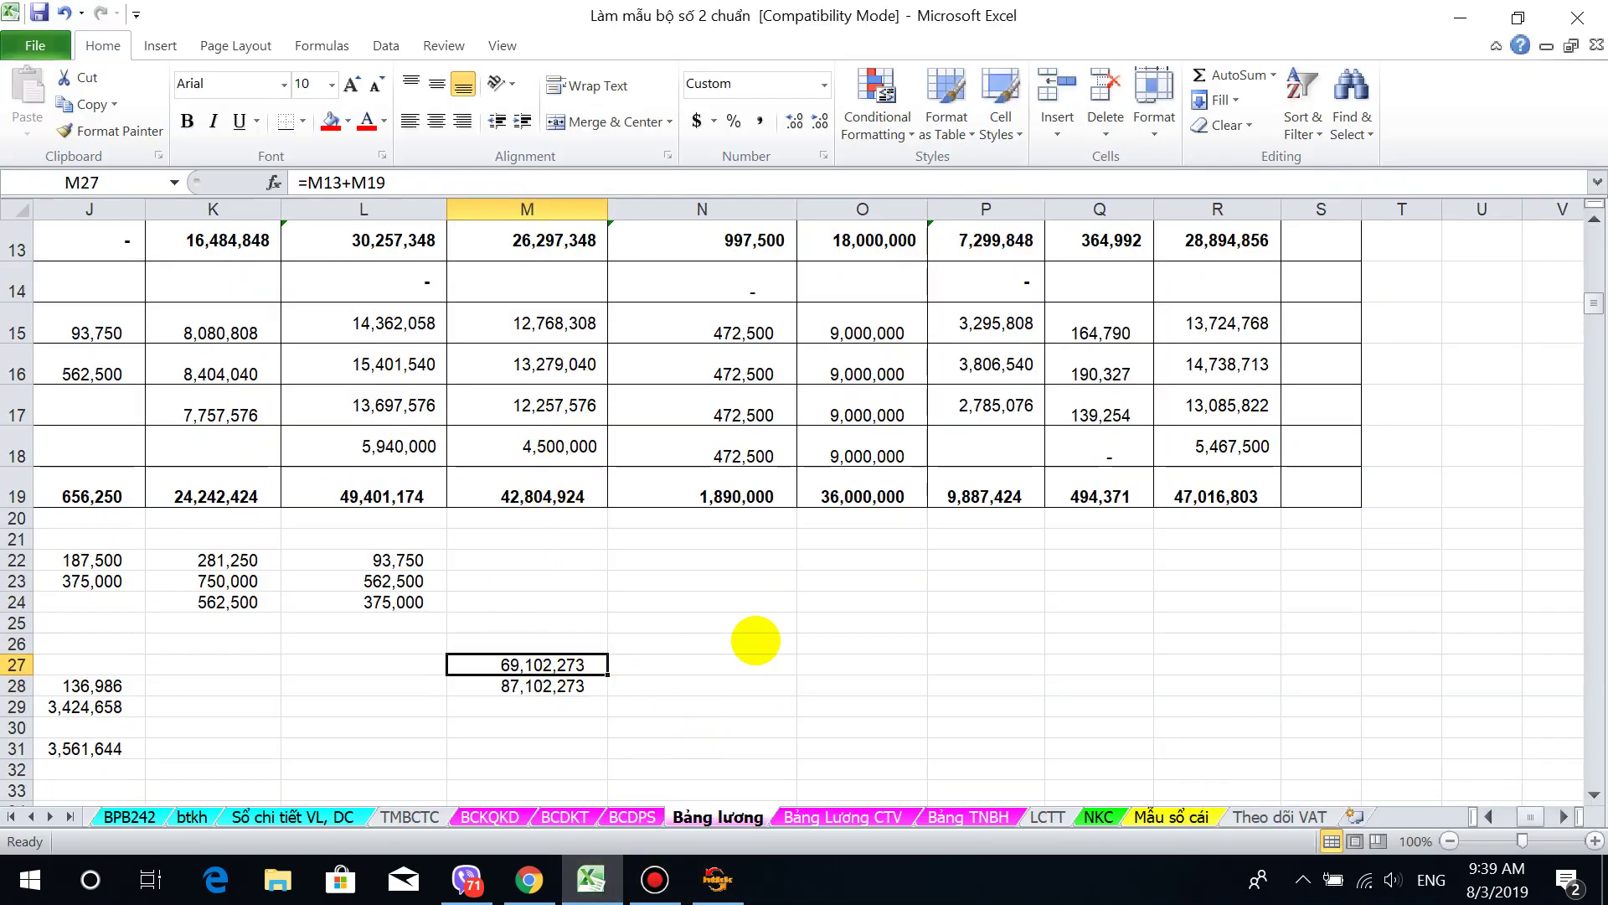
{"action": "scroll", "coordinate": [750, 636], "scroll_direction": "up", "scroll_amount": 1}
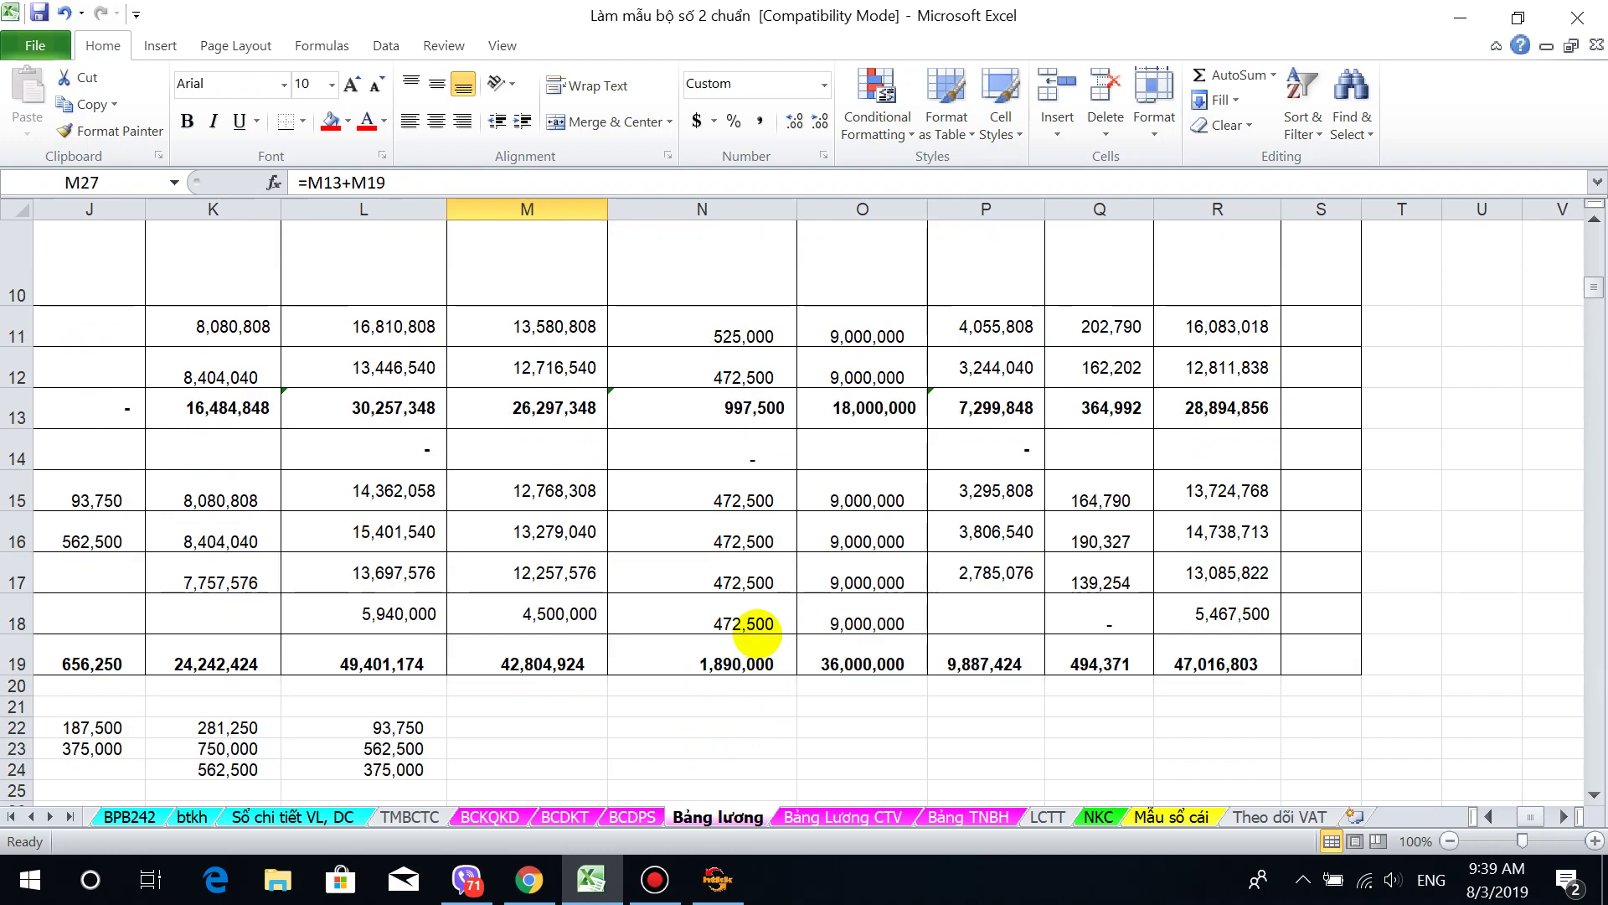
{"action": "left_click_drag", "start_coordinate": [1089, 617], "coordinate": [506, 620]}
{"action": "scroll", "coordinate": [559, 586], "scroll_direction": "up", "scroll_amount": 3}
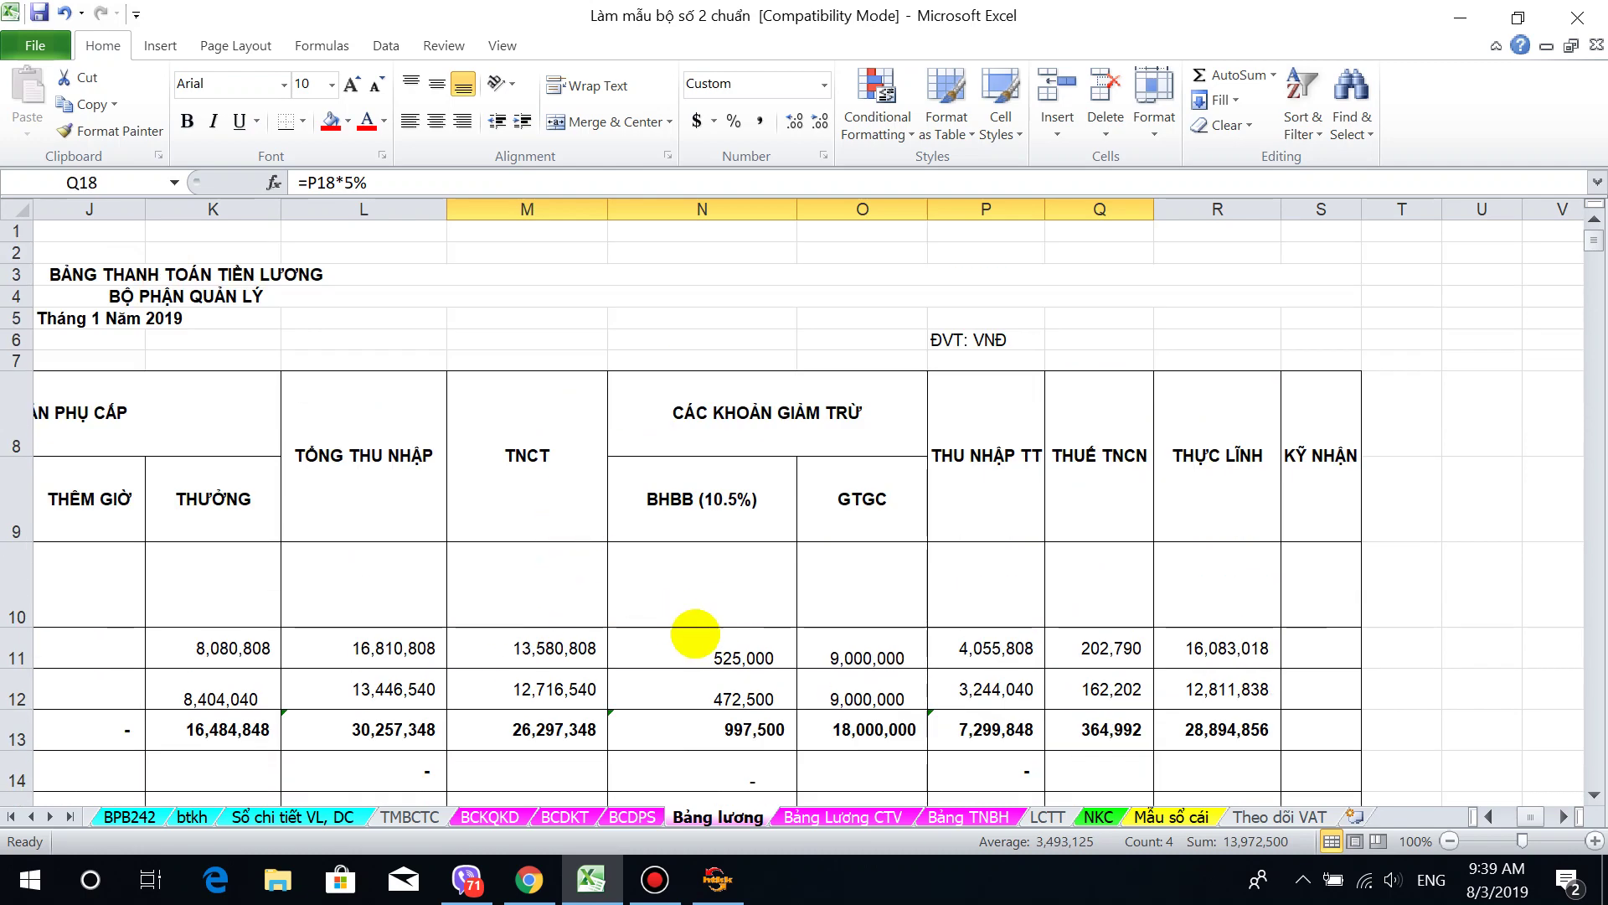
{"action": "scroll", "coordinate": [696, 634], "scroll_direction": "down", "scroll_amount": 5}
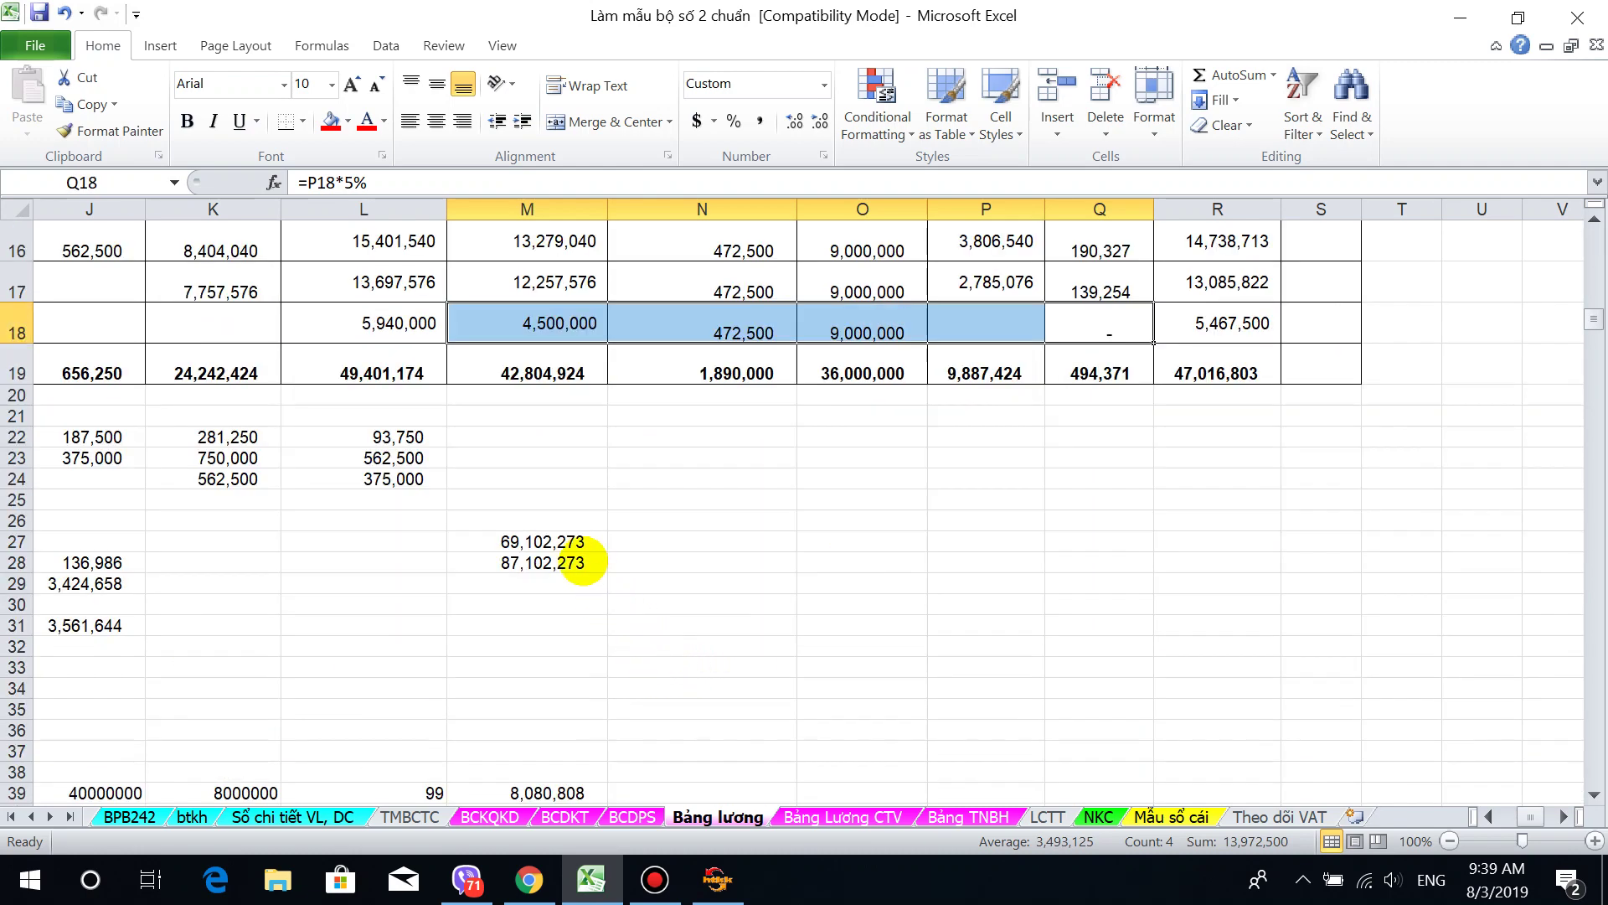
{"action": "left_click", "coordinate": [628, 543]}
{"action": "type", "text": "="}
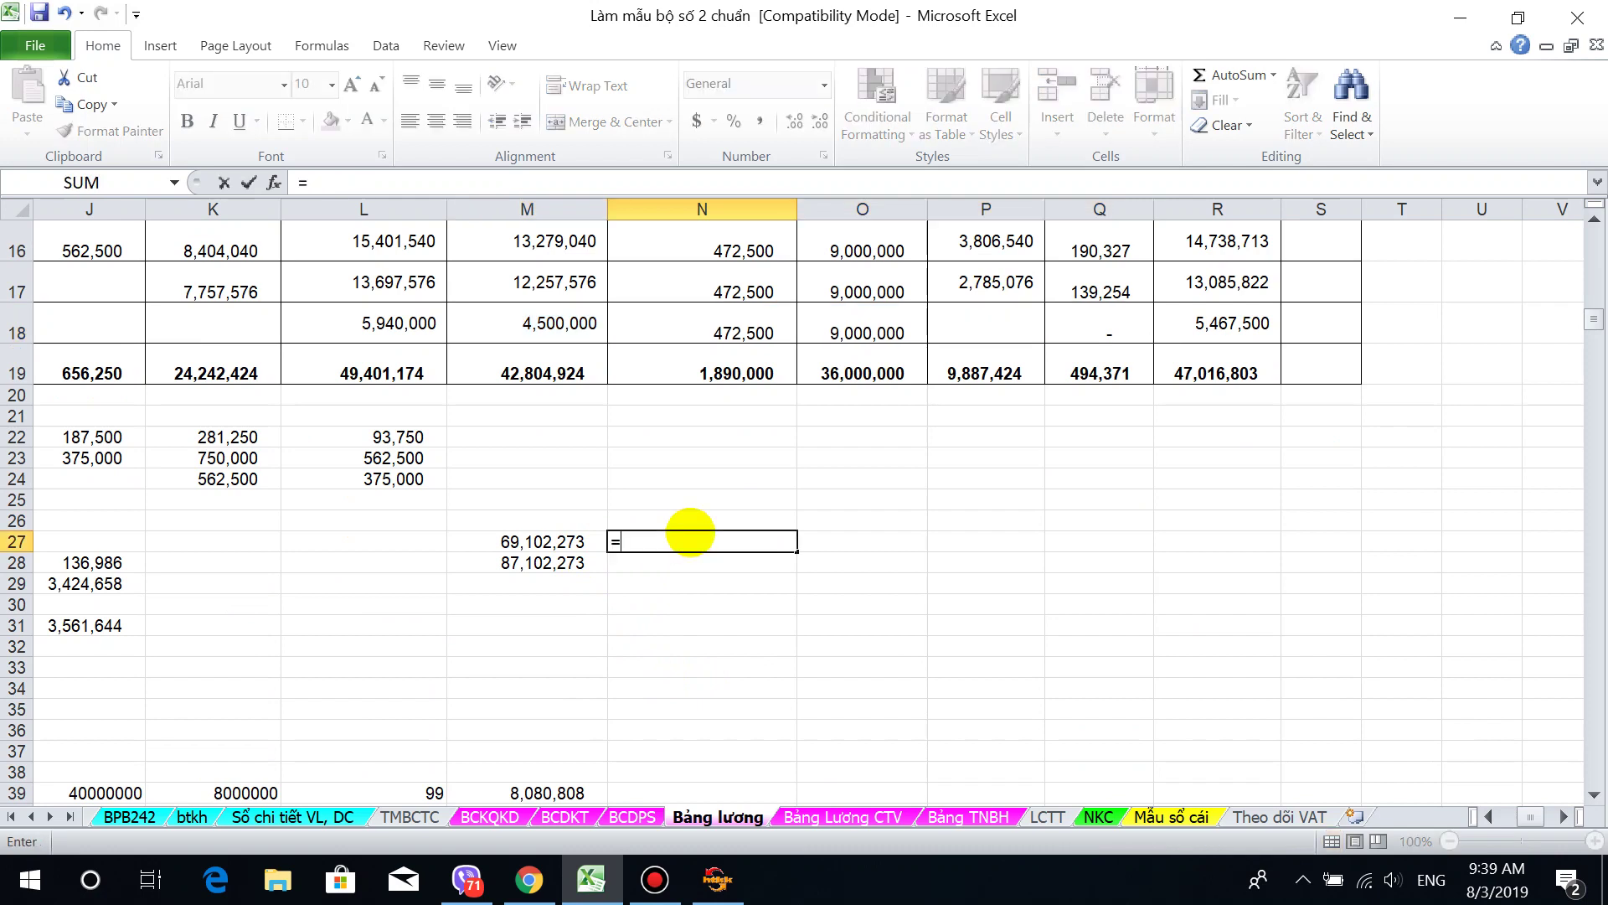
{"action": "left_click", "coordinate": [534, 541]}
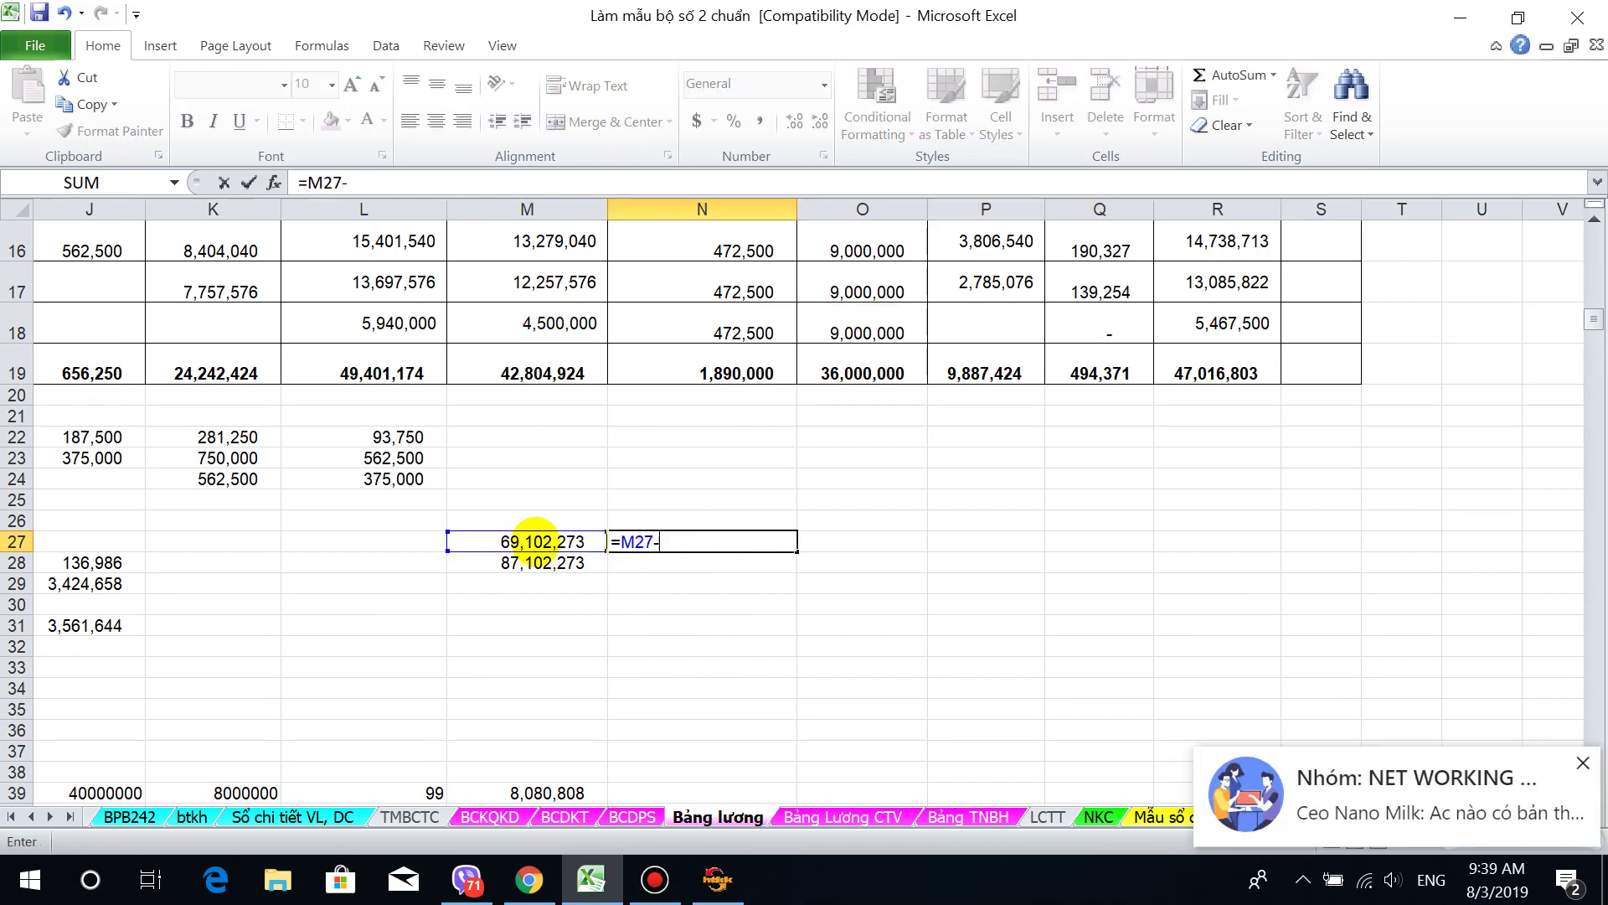
{"action": "left_click", "coordinate": [500, 323]}
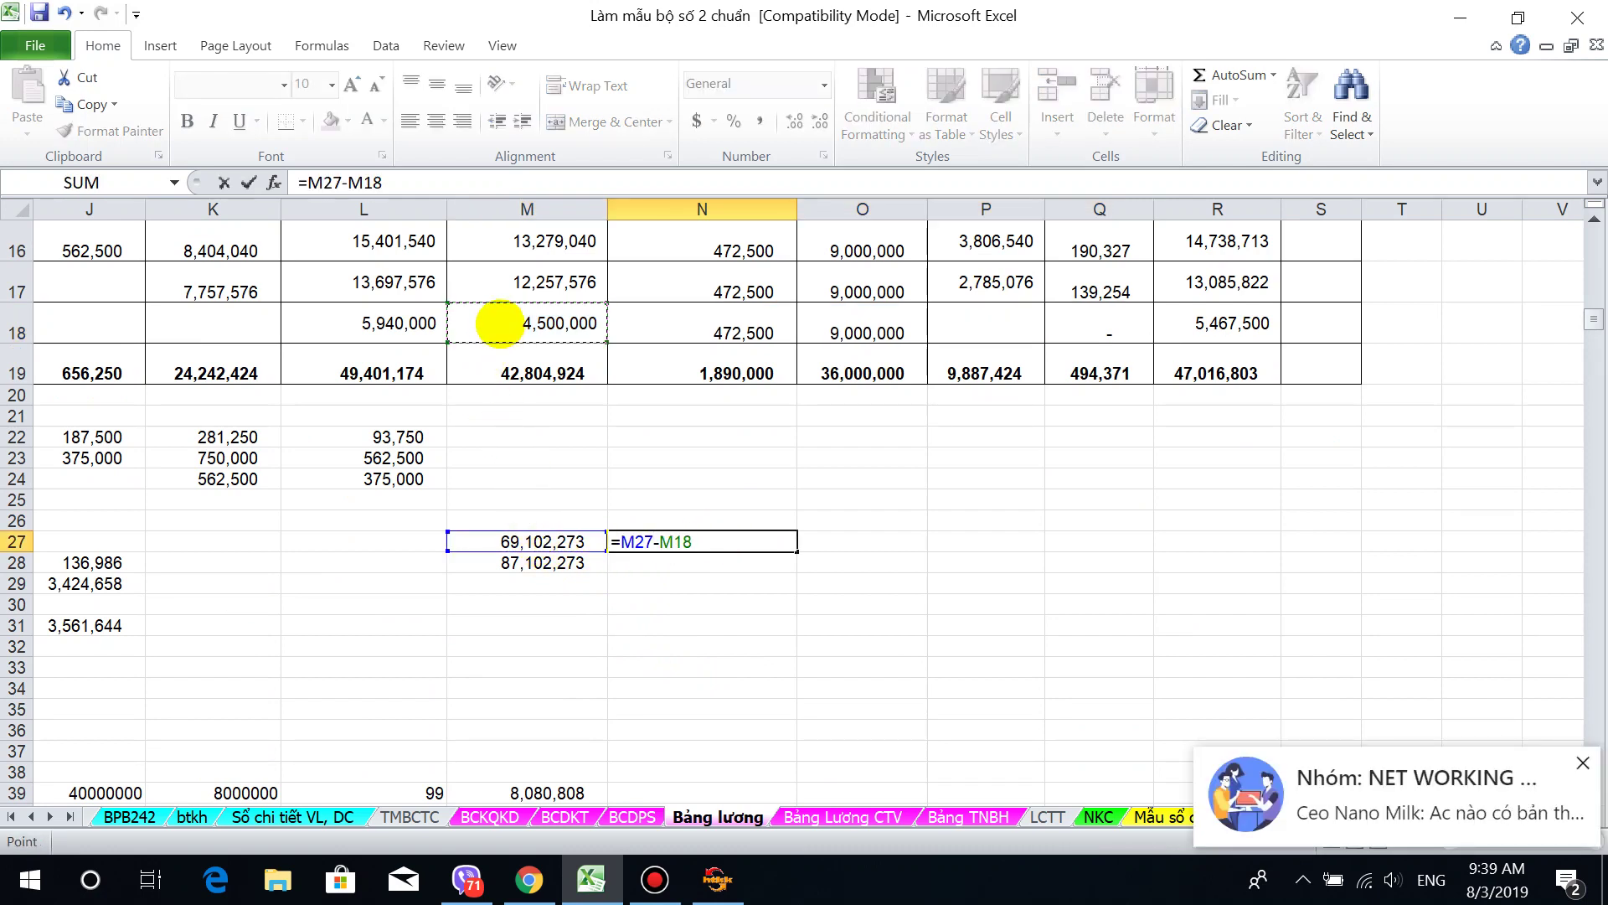
{"action": "key", "text": "Return"}
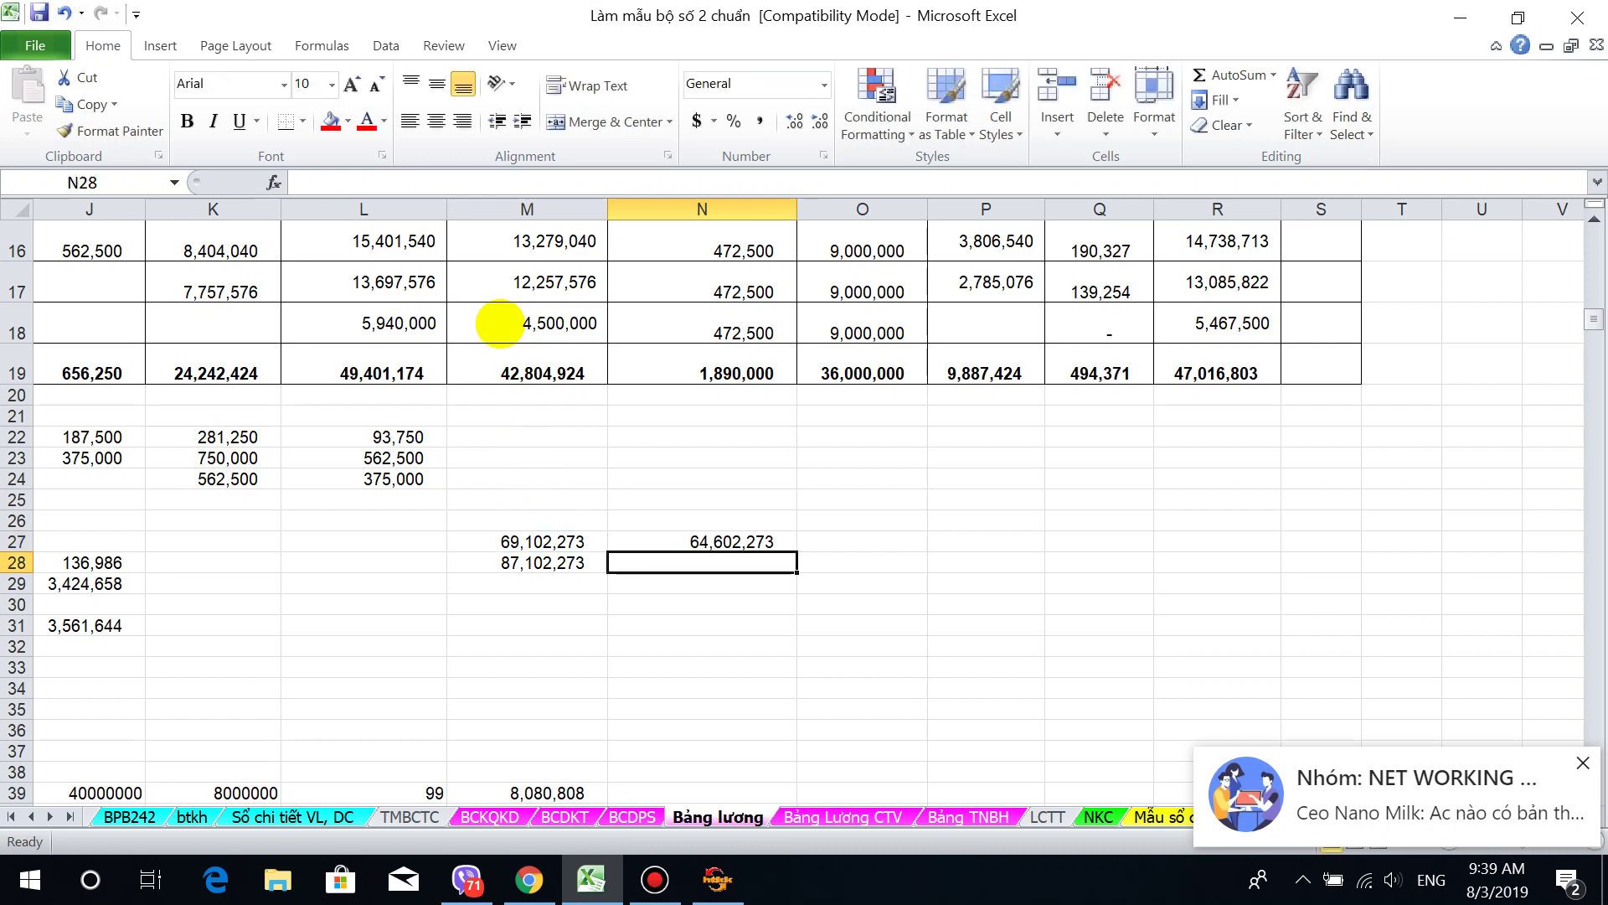
{"action": "left_click", "coordinate": [740, 542]}
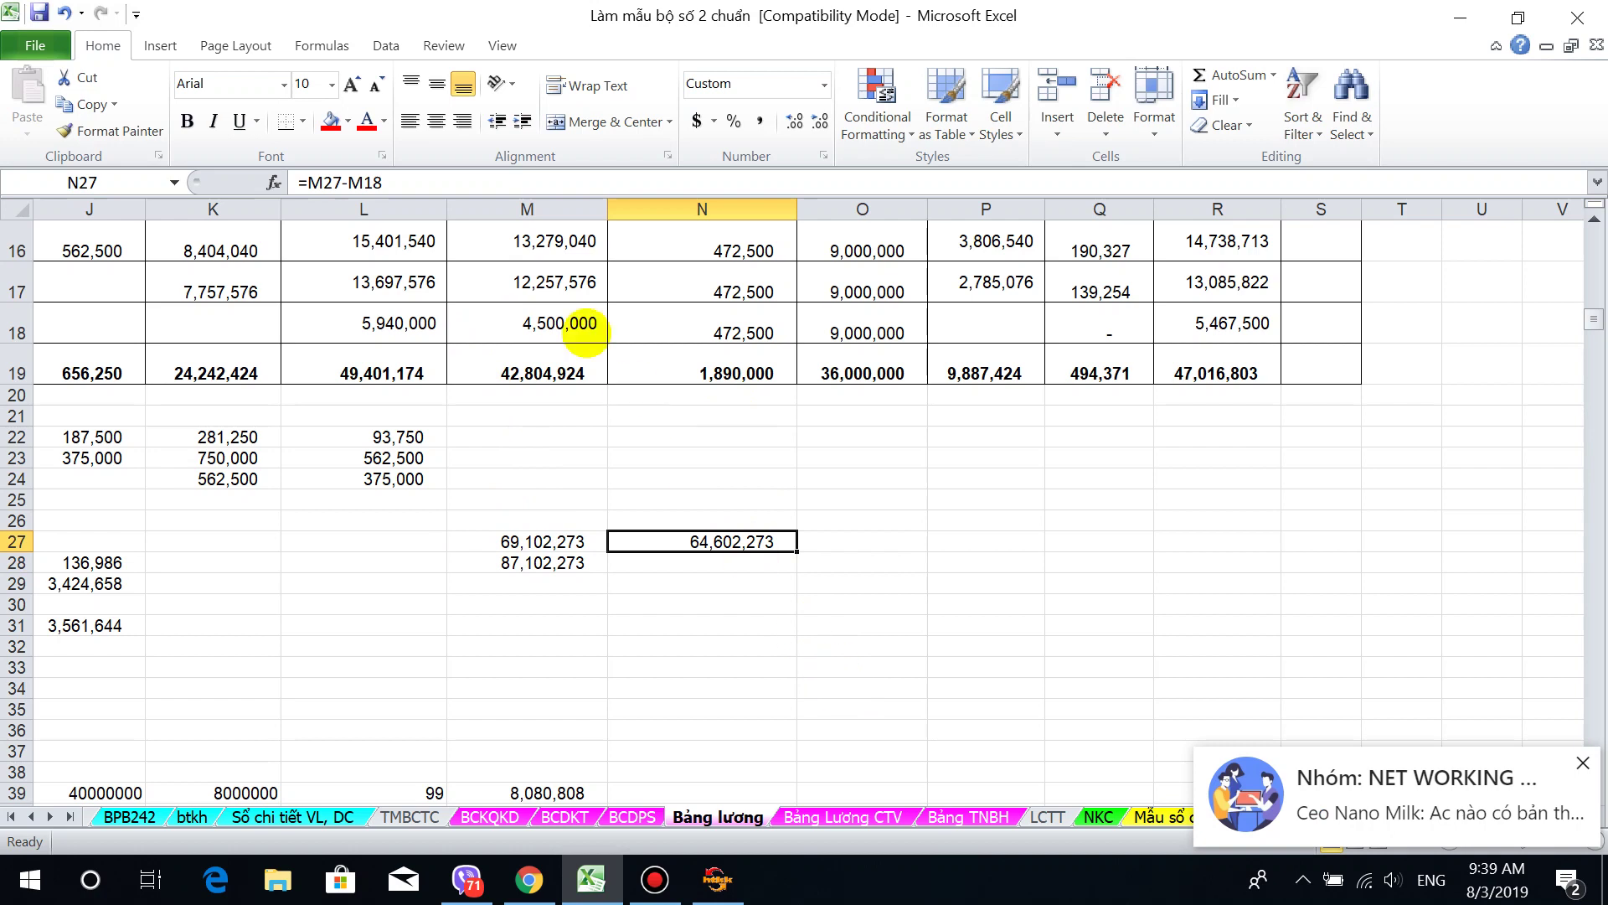
Step: In N28, add the collaborators' commission total with the formula =N27+'Bảng Lương CTV'!C14
{"action": "left_click", "coordinate": [669, 568]}
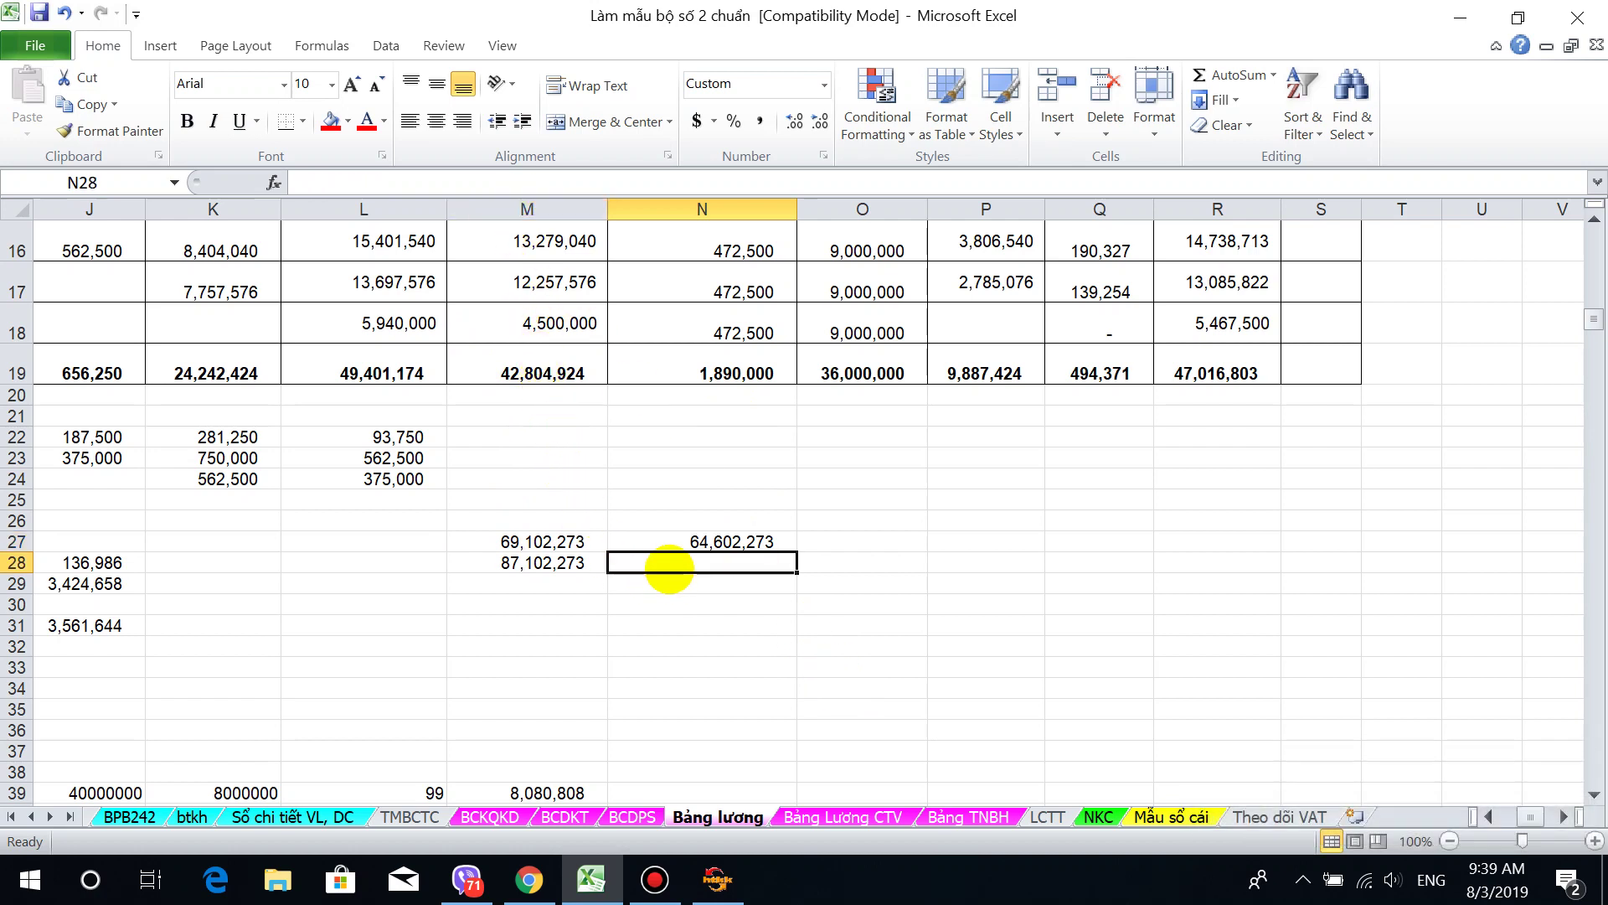
{"action": "type", "text": "="}
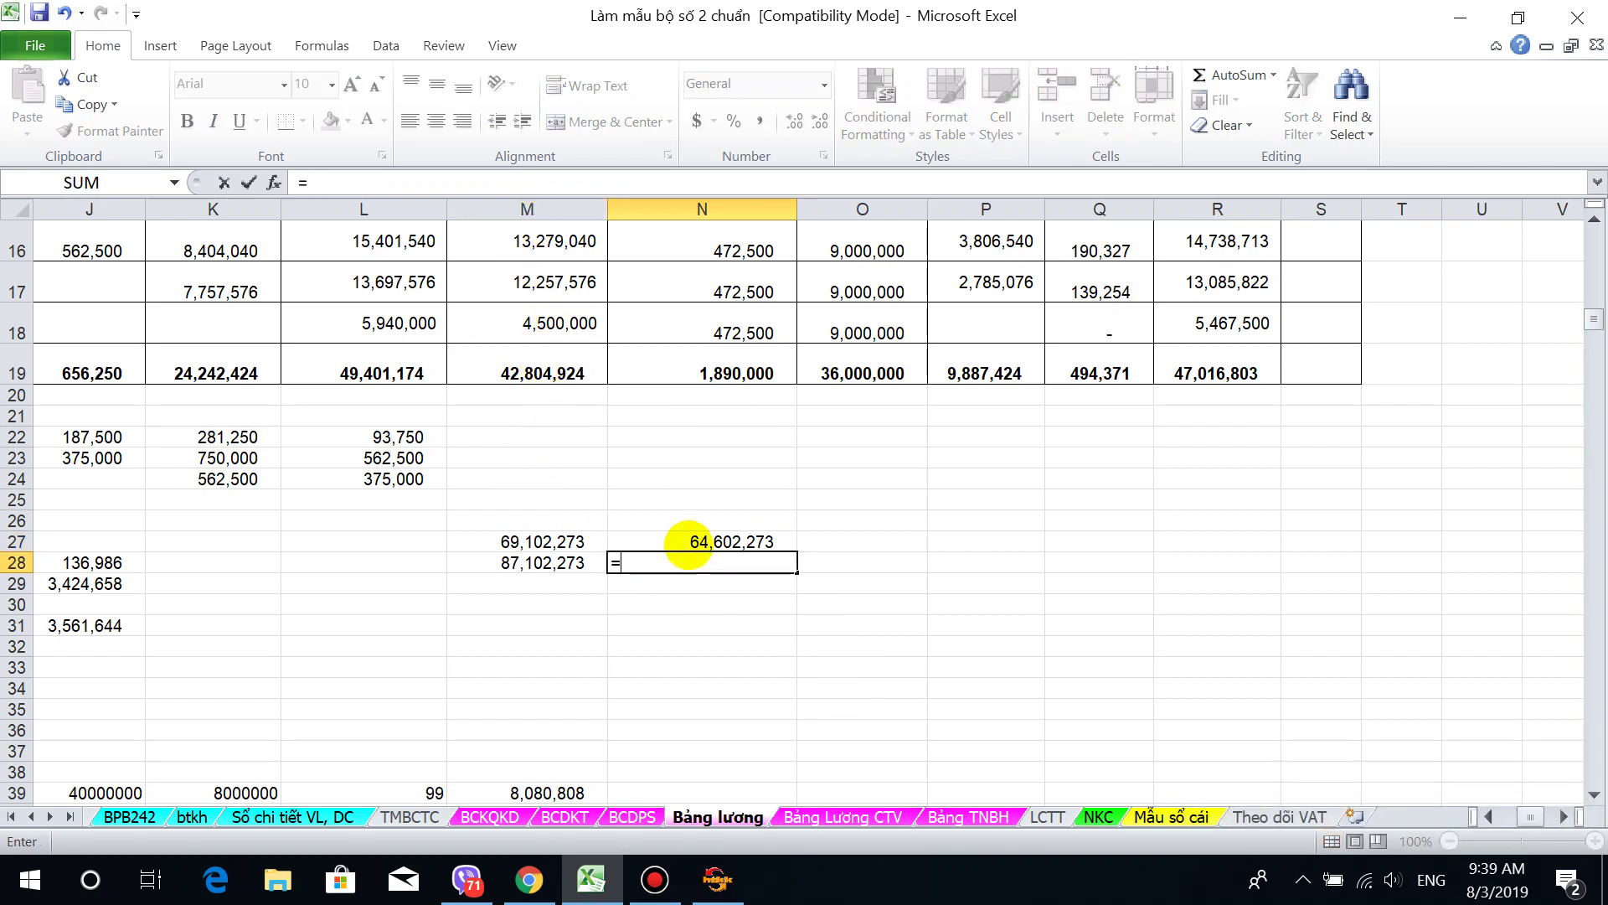
{"action": "left_click", "coordinate": [687, 544]}
{"action": "type", "text": "+"}
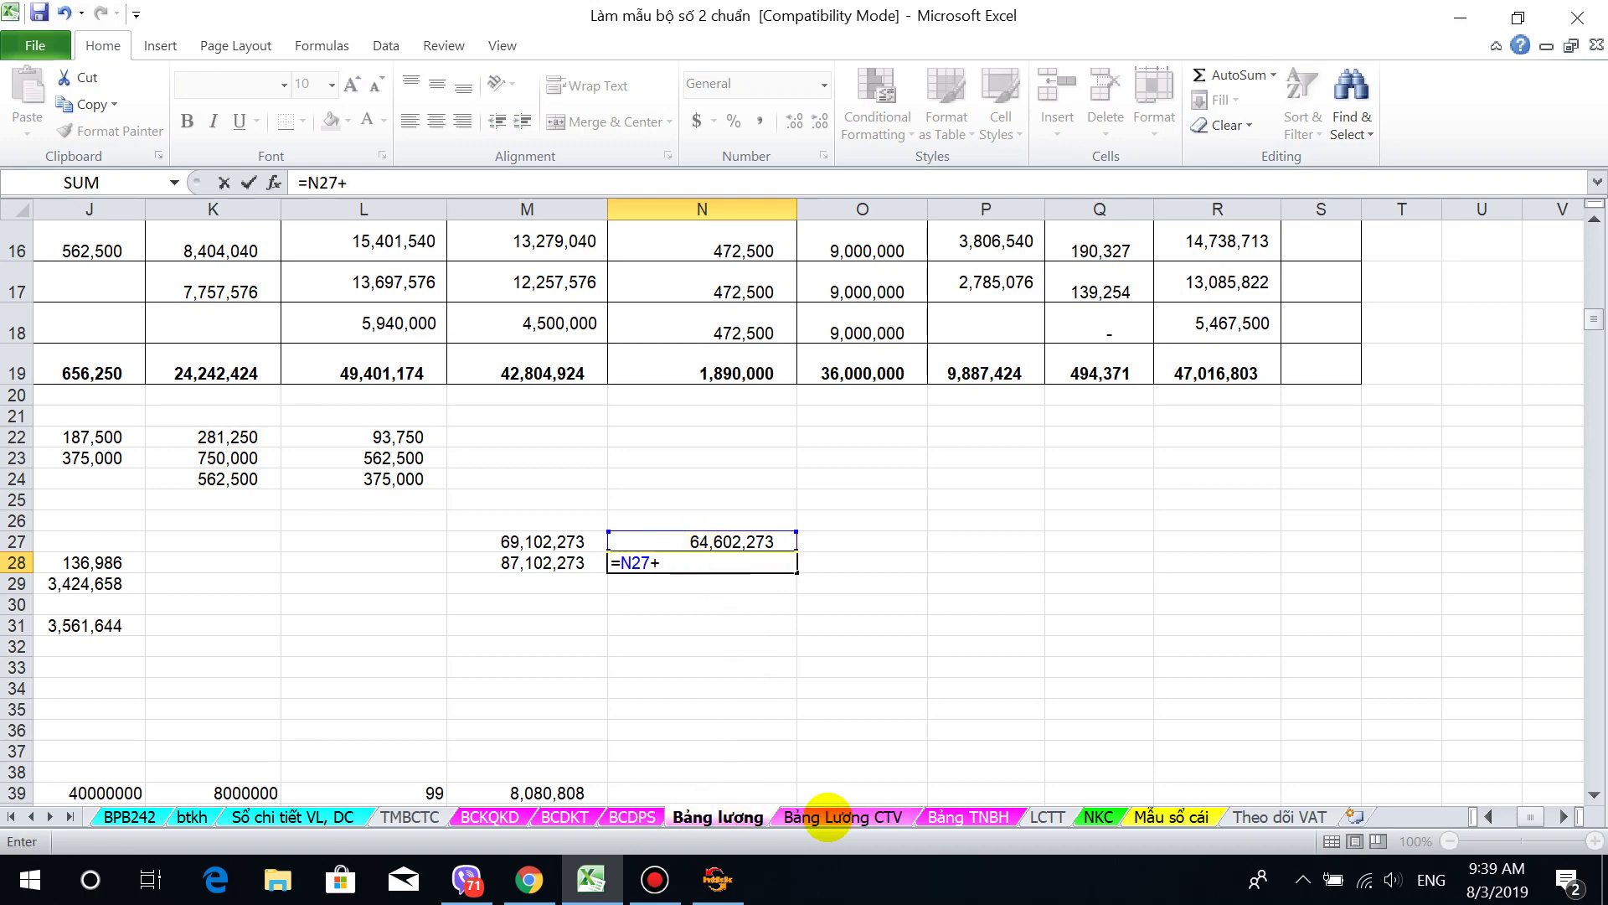
{"action": "left_click", "coordinate": [829, 816]}
{"action": "left_click", "coordinate": [451, 558]}
{"action": "key", "text": "Return"}
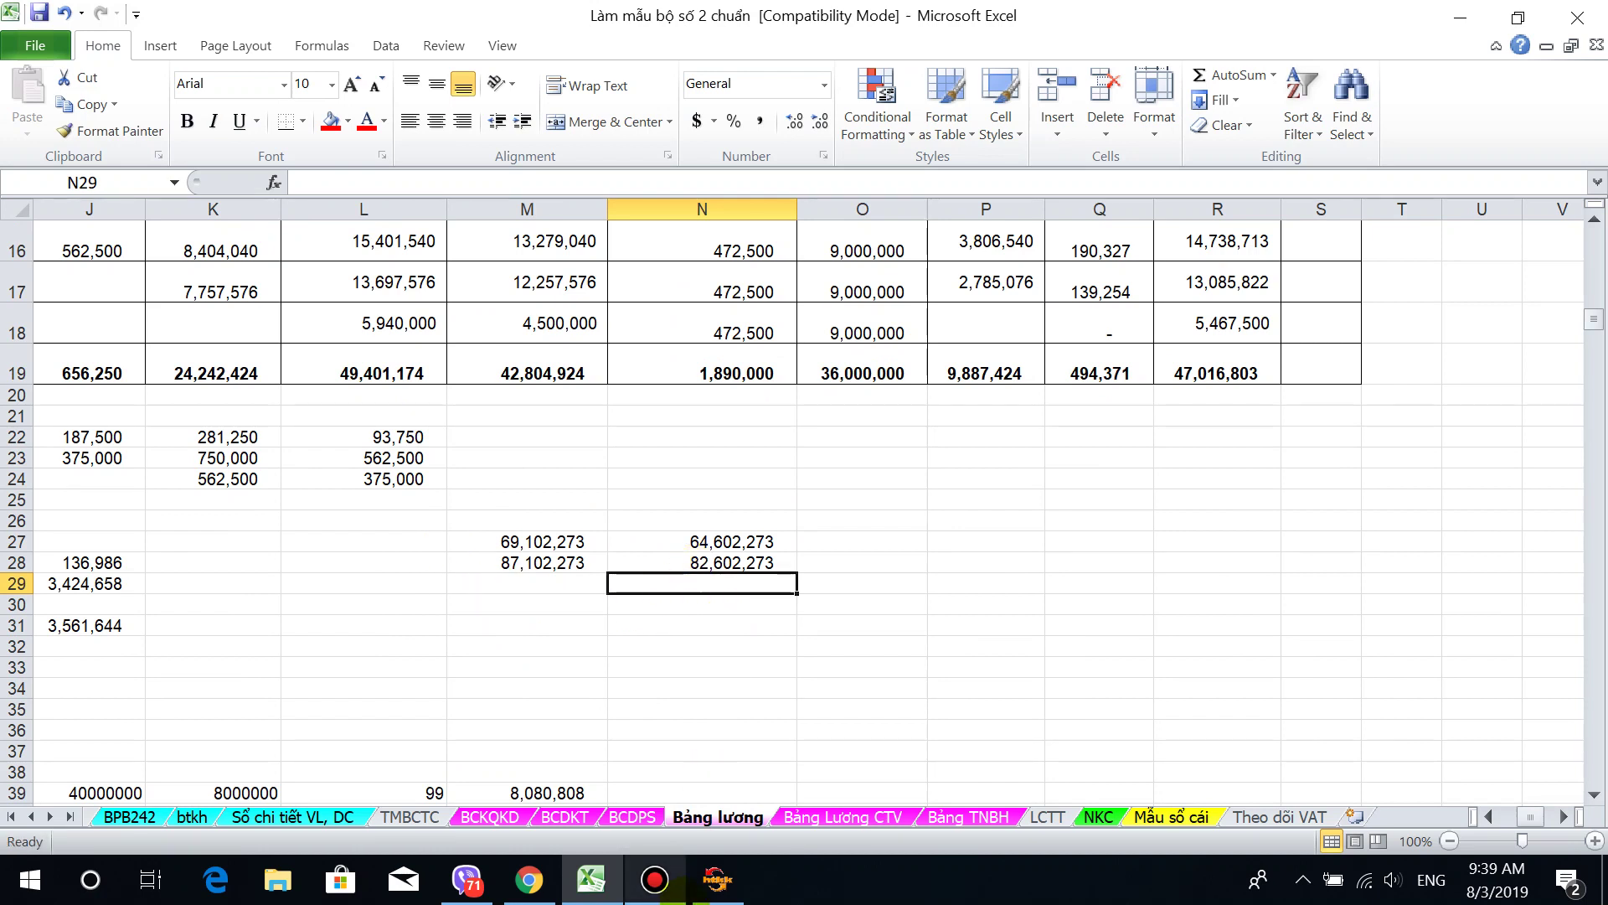
Step: Switch to HTKK and set resident individuals' taxable income subject to withholding, indicator [30], to 82.602.273
{"action": "left_click", "coordinate": [718, 880]}
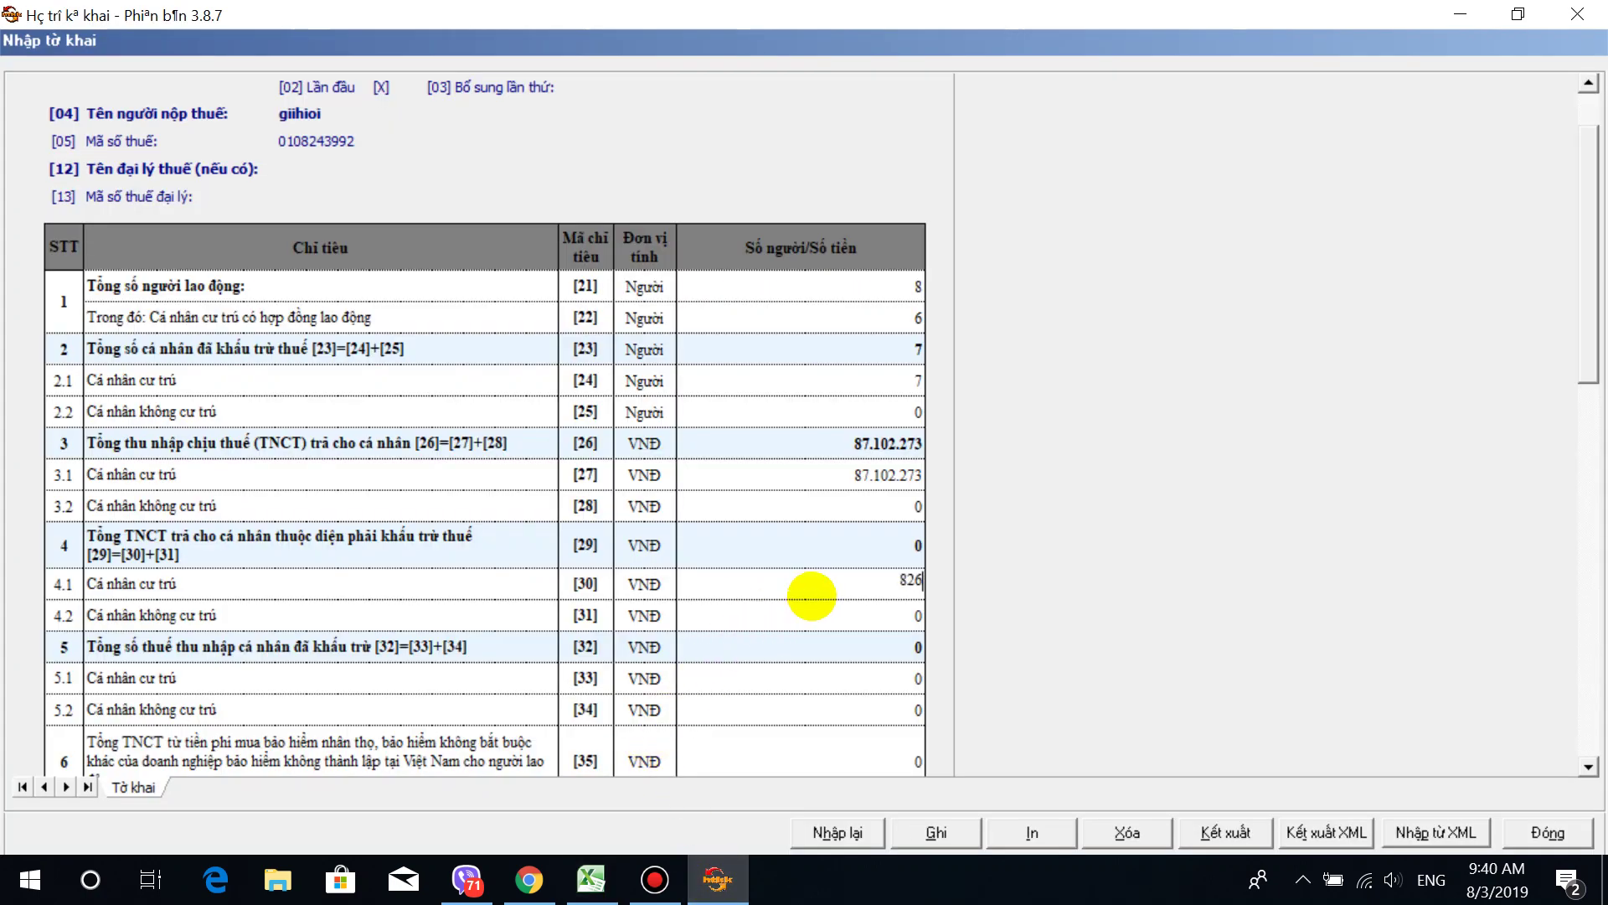
{"action": "type", "text": "20"}
{"action": "key", "text": "BackSpace"}
{"action": "type", "text": "3"}
{"action": "key", "text": "Return"}
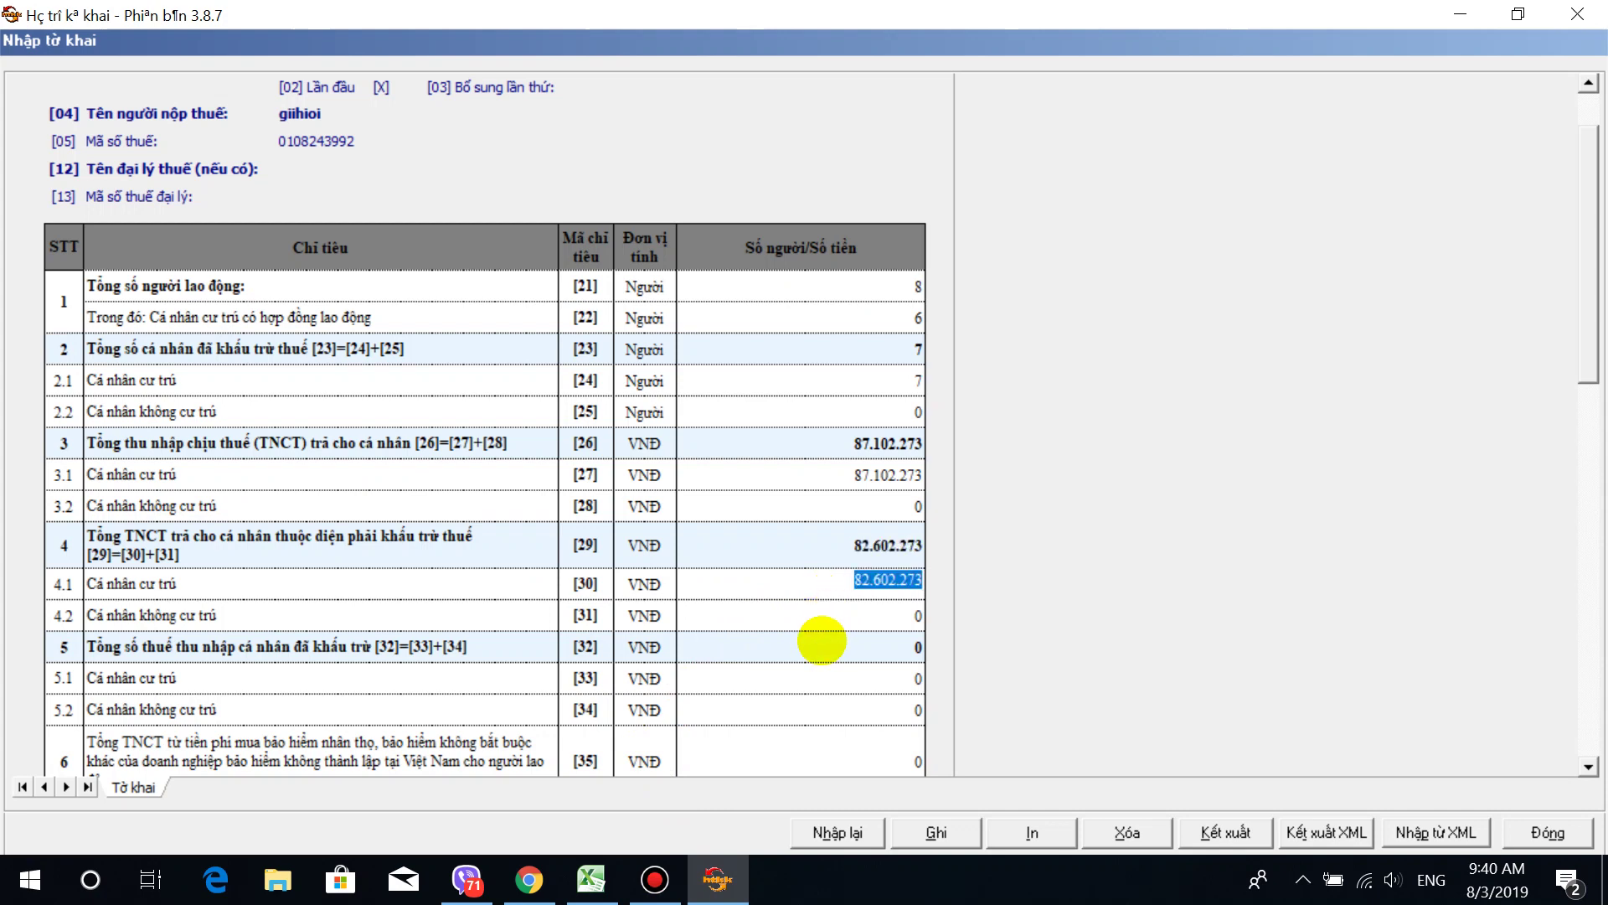
Step: Compare resident individuals' total taxable income, indicator [27], with their income subject to withholding, indicator [30]
{"action": "left_click", "coordinate": [807, 617]}
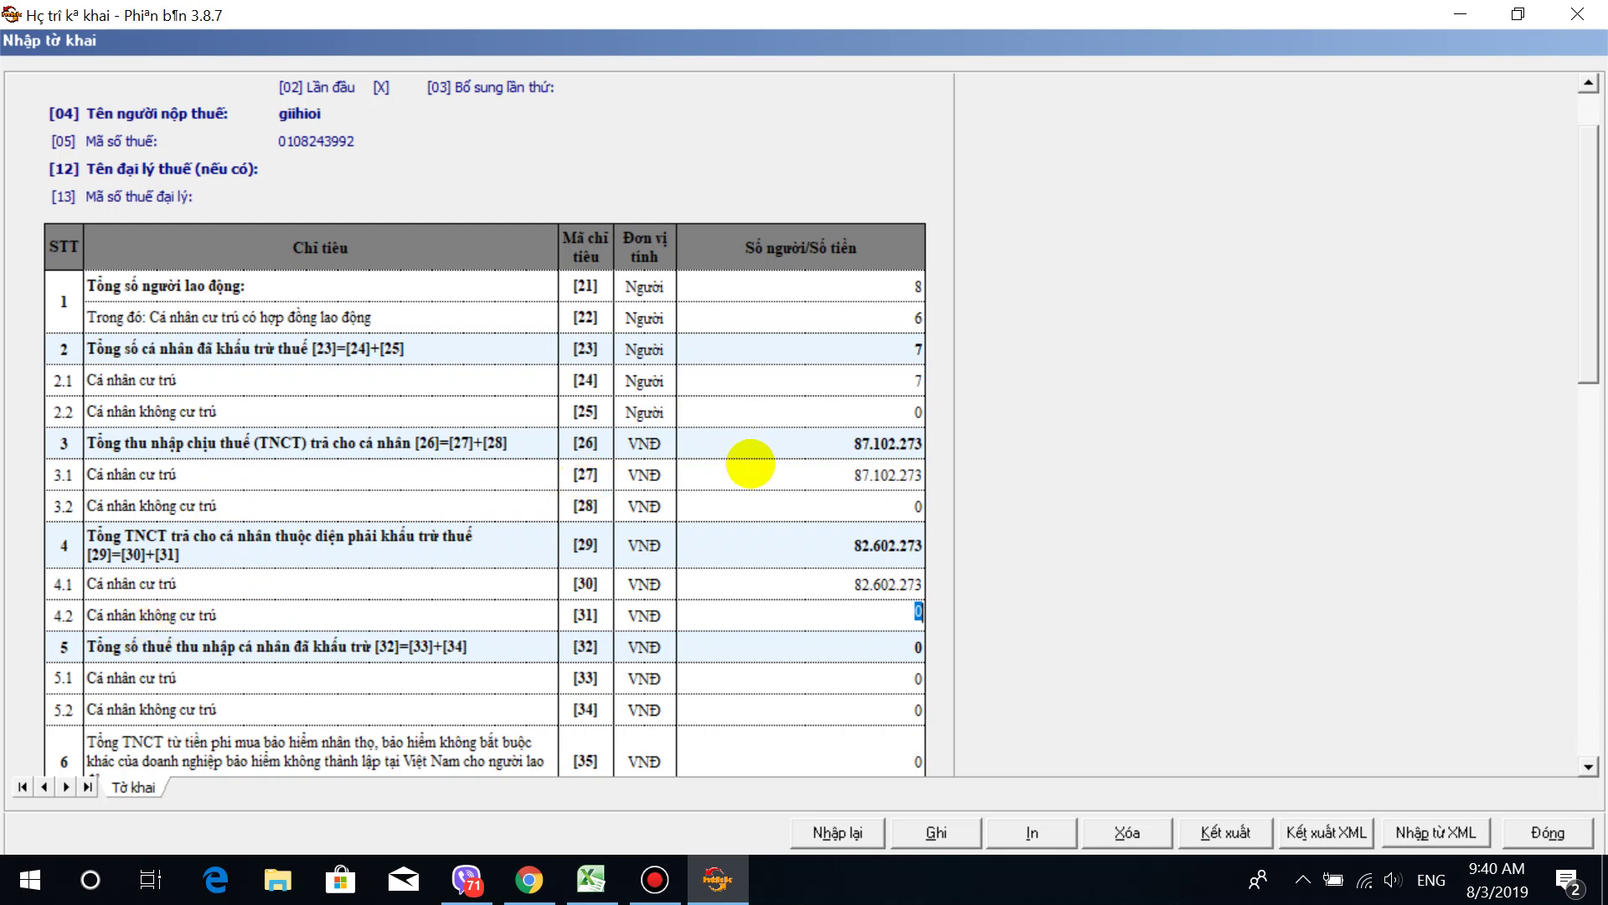
{"action": "left_click", "coordinate": [751, 470]}
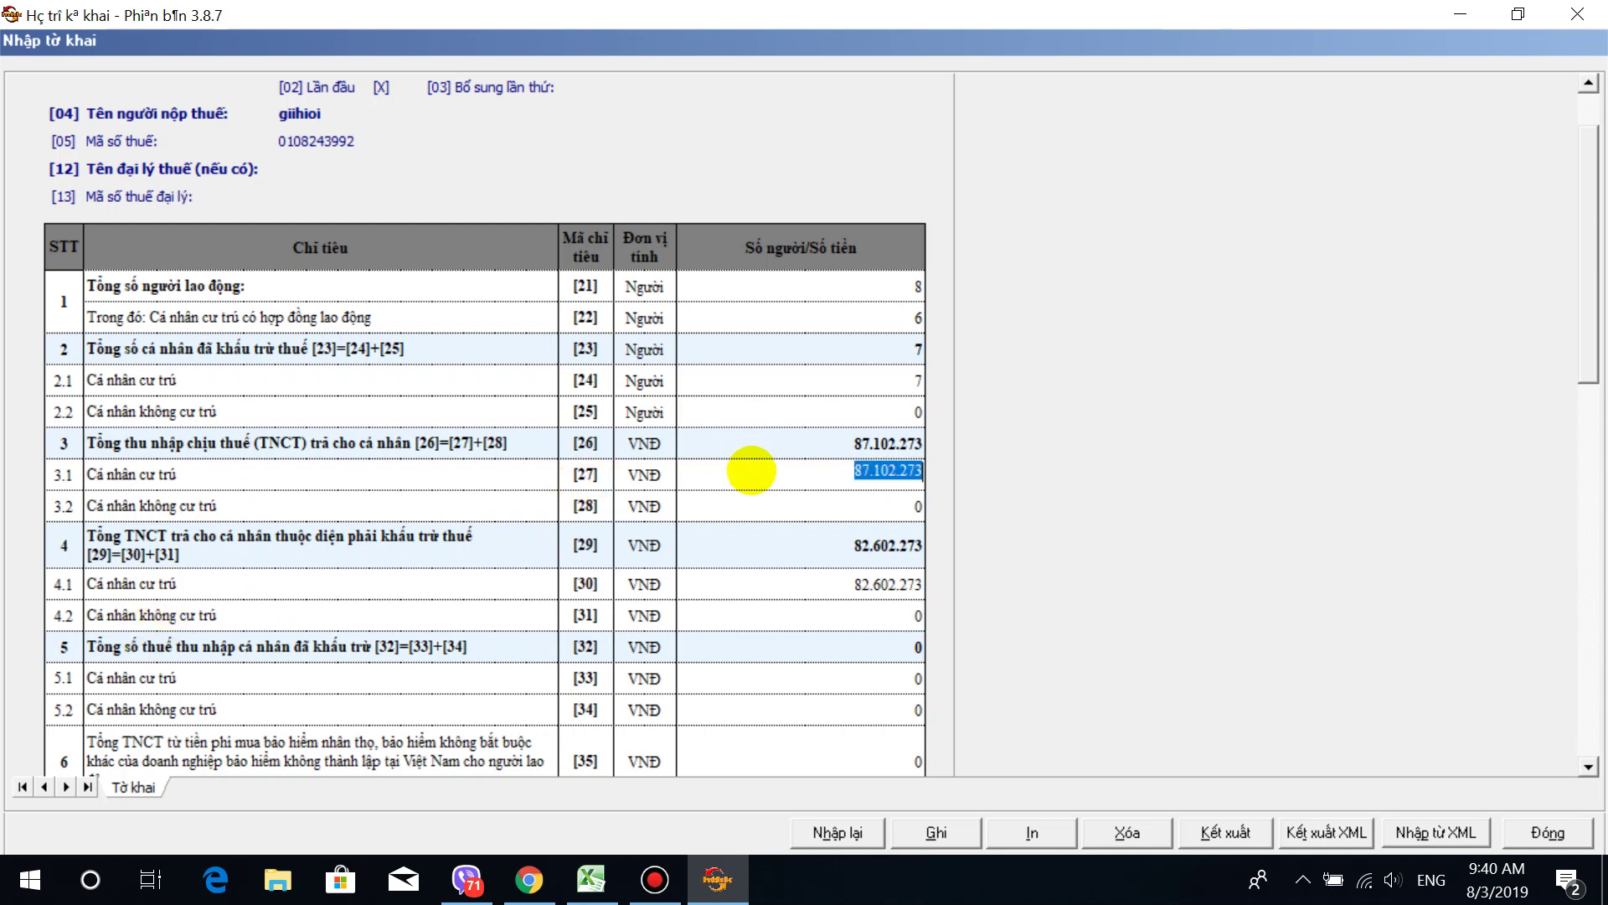
{"action": "left_click", "coordinate": [764, 585]}
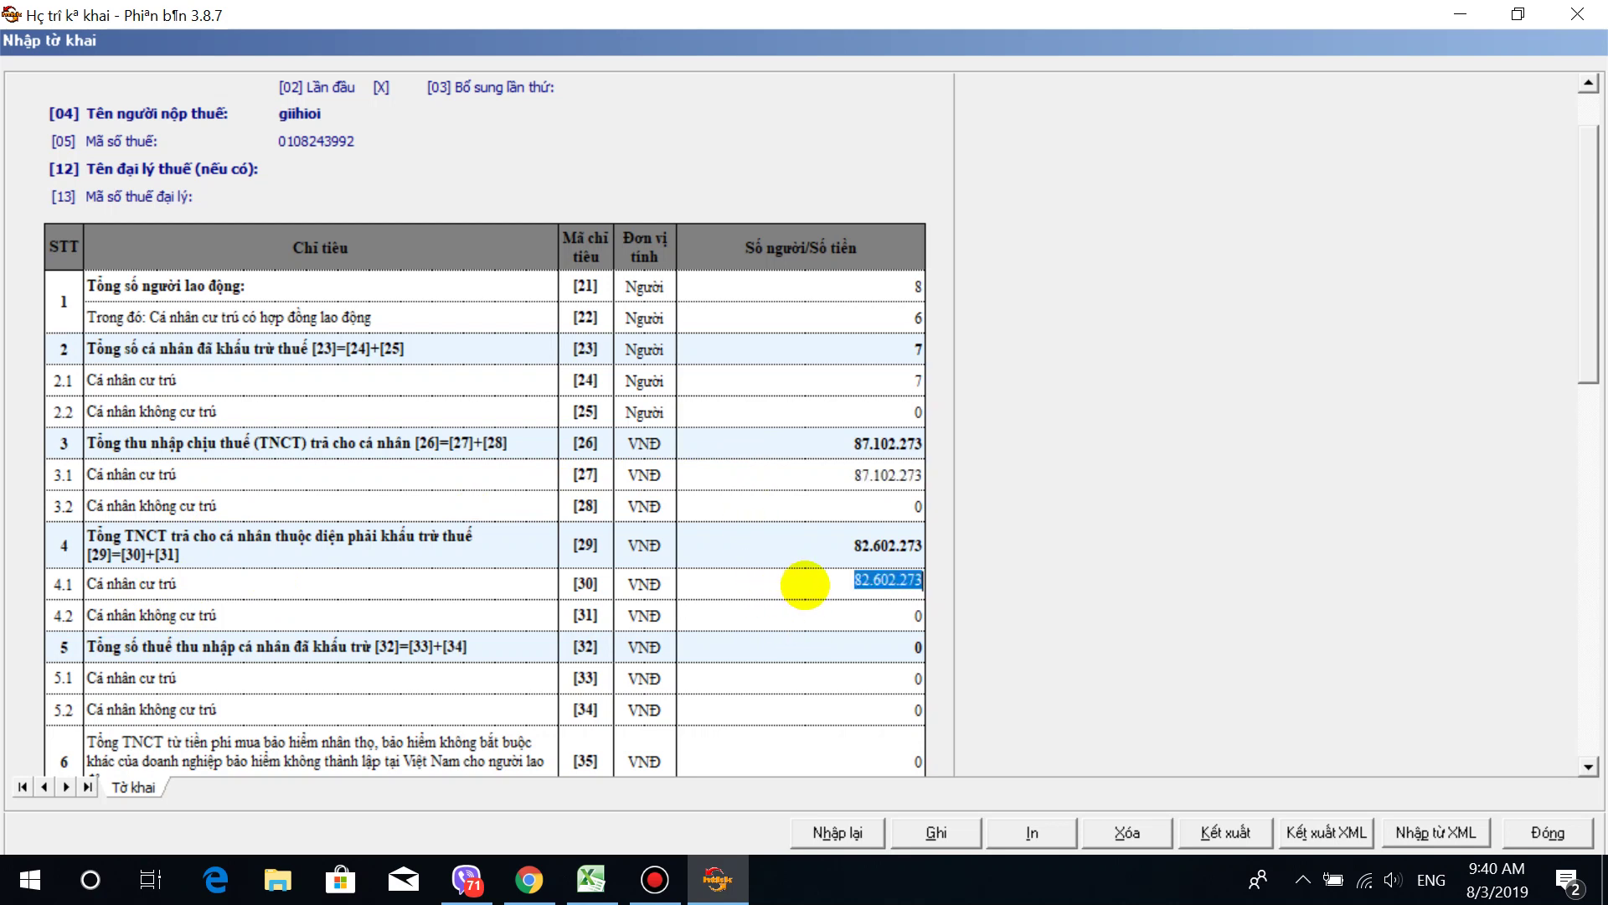
{"action": "left_click", "coordinate": [834, 470]}
{"action": "left_click", "coordinate": [855, 578]}
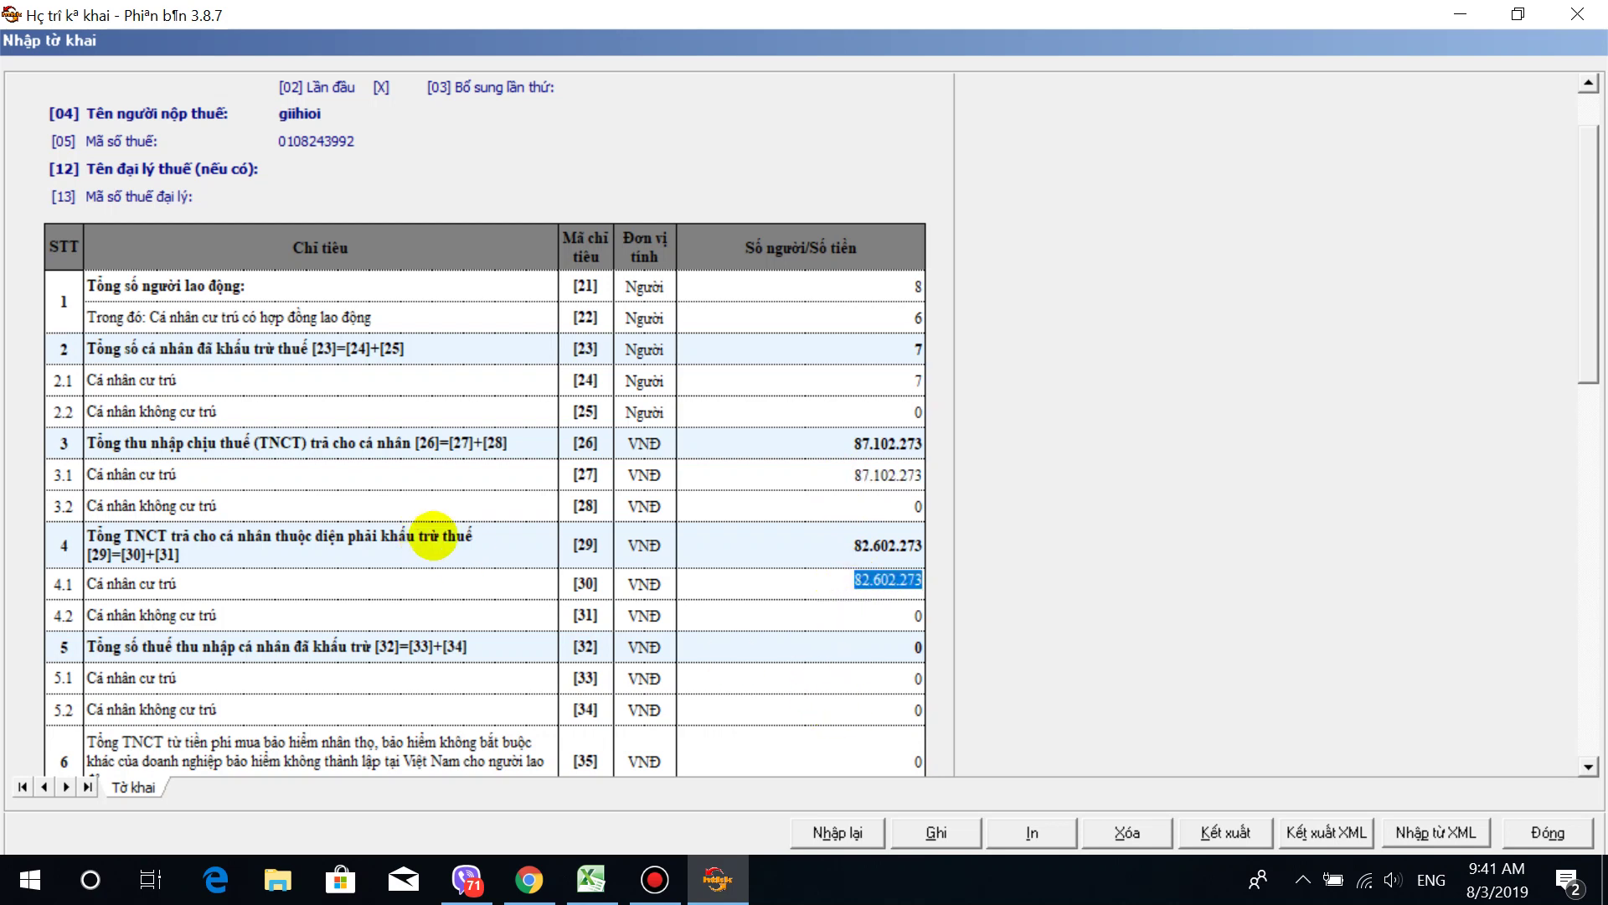
{"action": "left_click", "coordinate": [815, 589]}
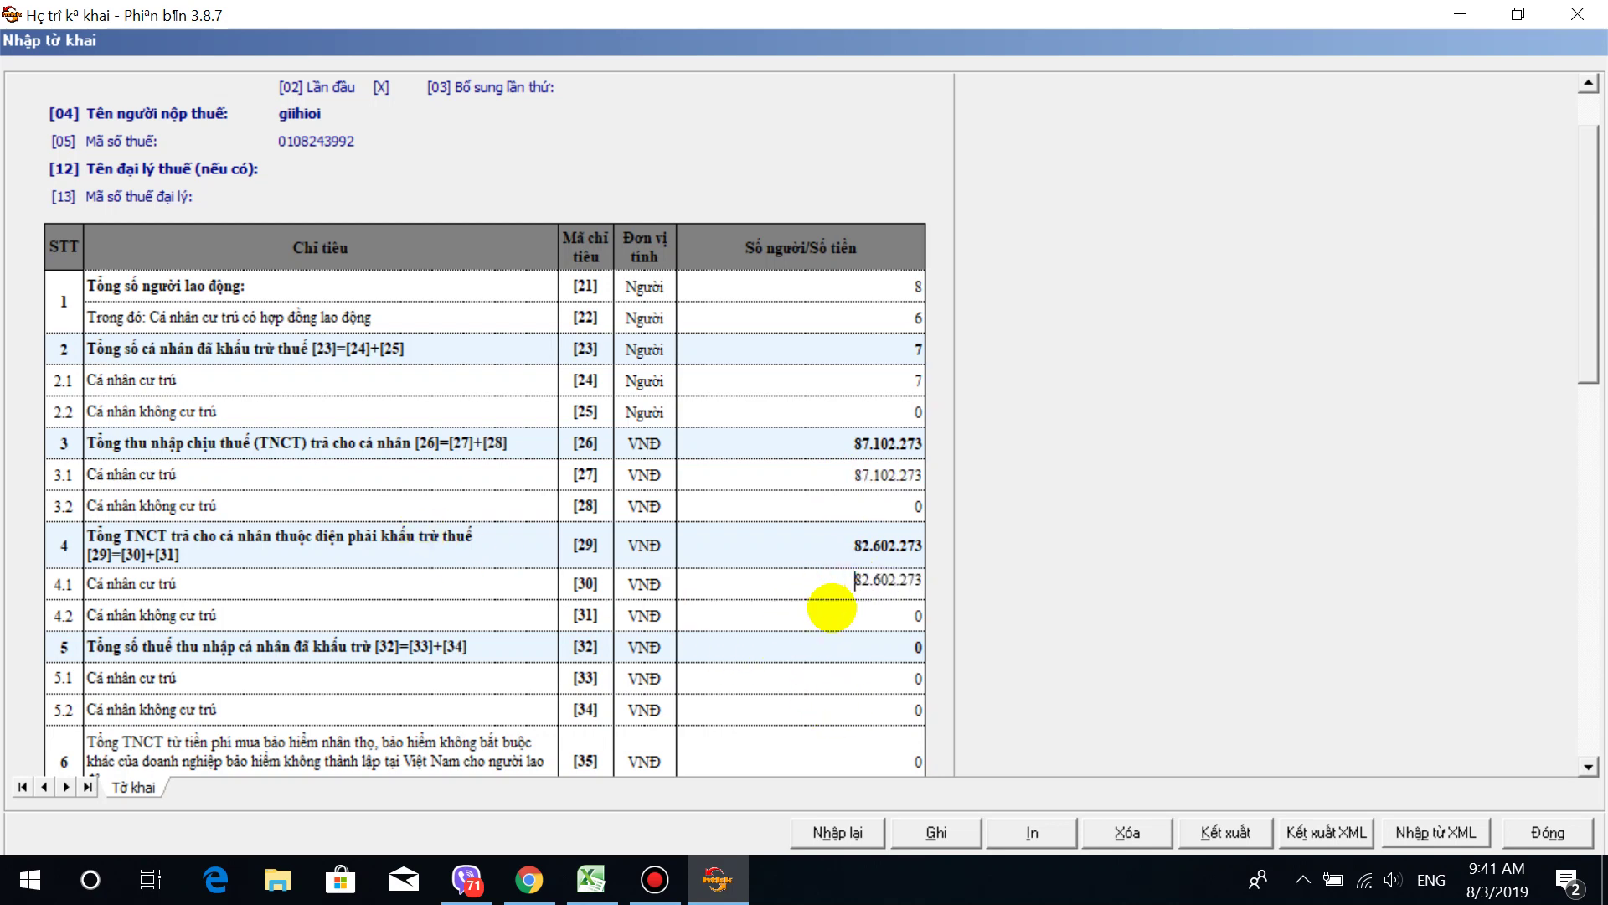
Step: Select indicator [33] in HTKK, then switch to Excel and total both departments' THUẾ TNCN in Q25 with =Q13+Q19
{"action": "scroll", "coordinate": [832, 606], "scroll_direction": "down", "scroll_amount": 1}
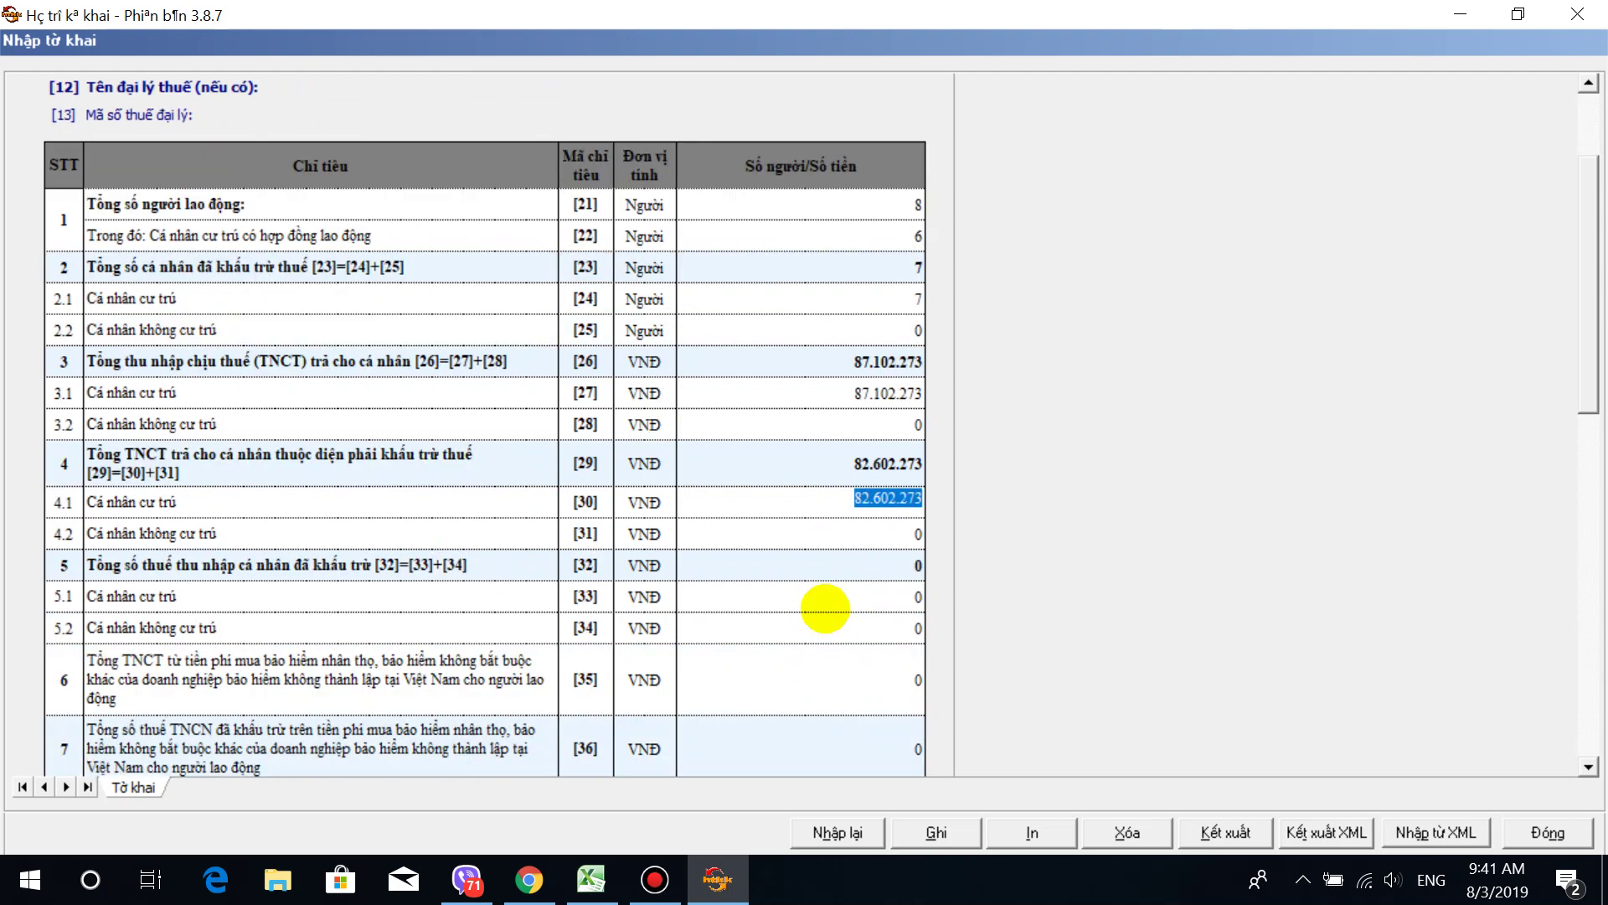
{"action": "left_click", "coordinate": [818, 602]}
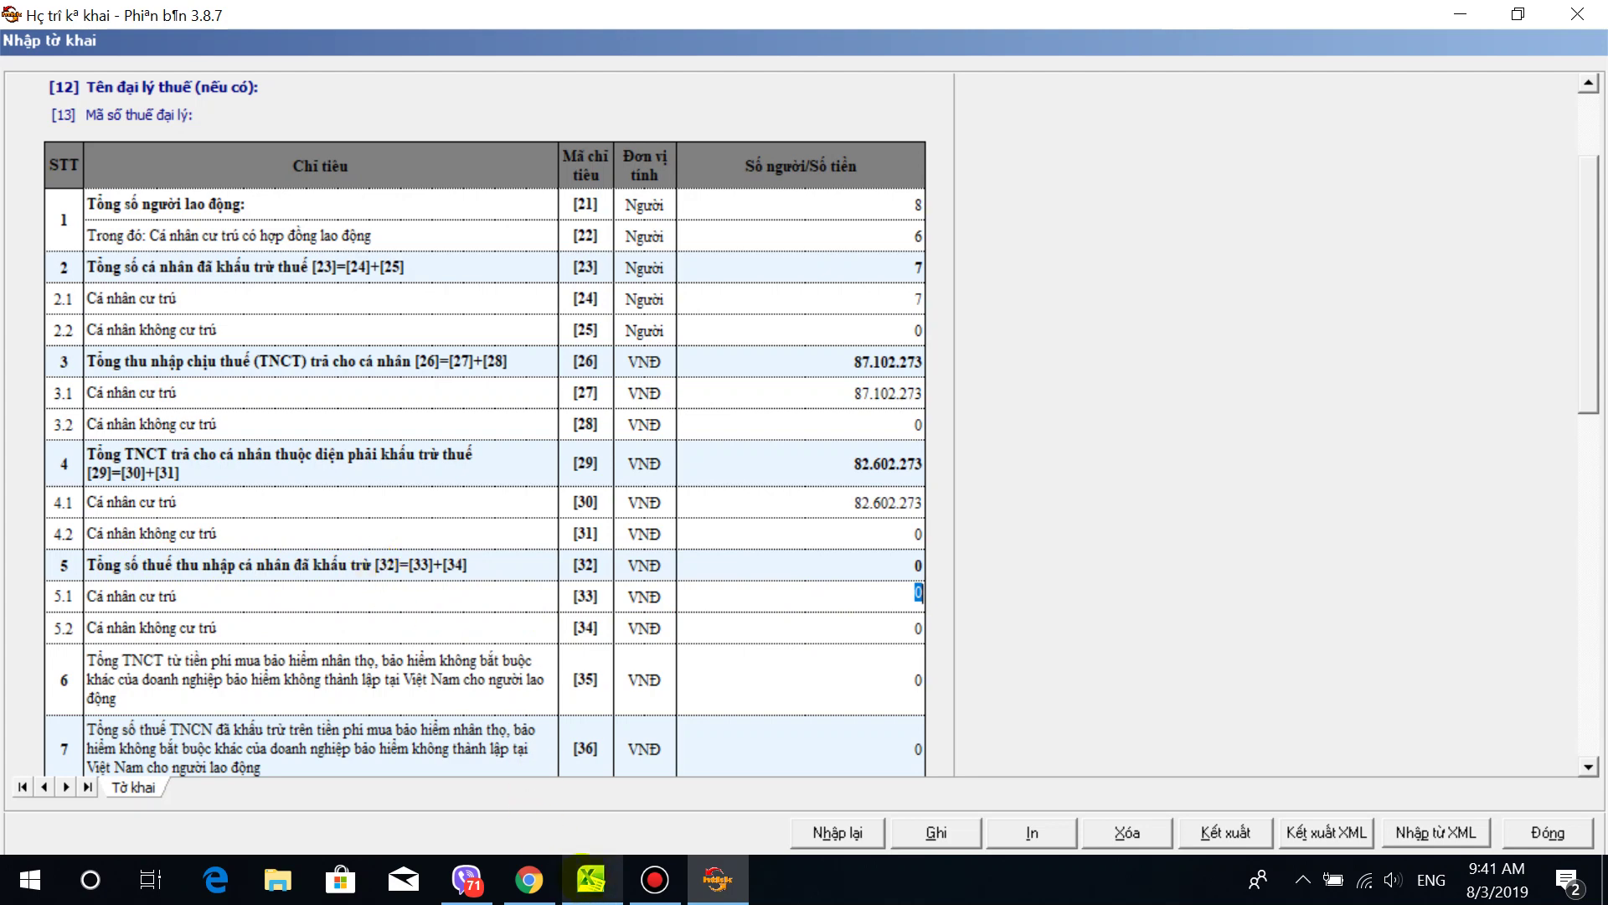
{"action": "left_click", "coordinate": [591, 879]}
{"action": "scroll", "coordinate": [1111, 535], "scroll_direction": "up", "scroll_amount": 3}
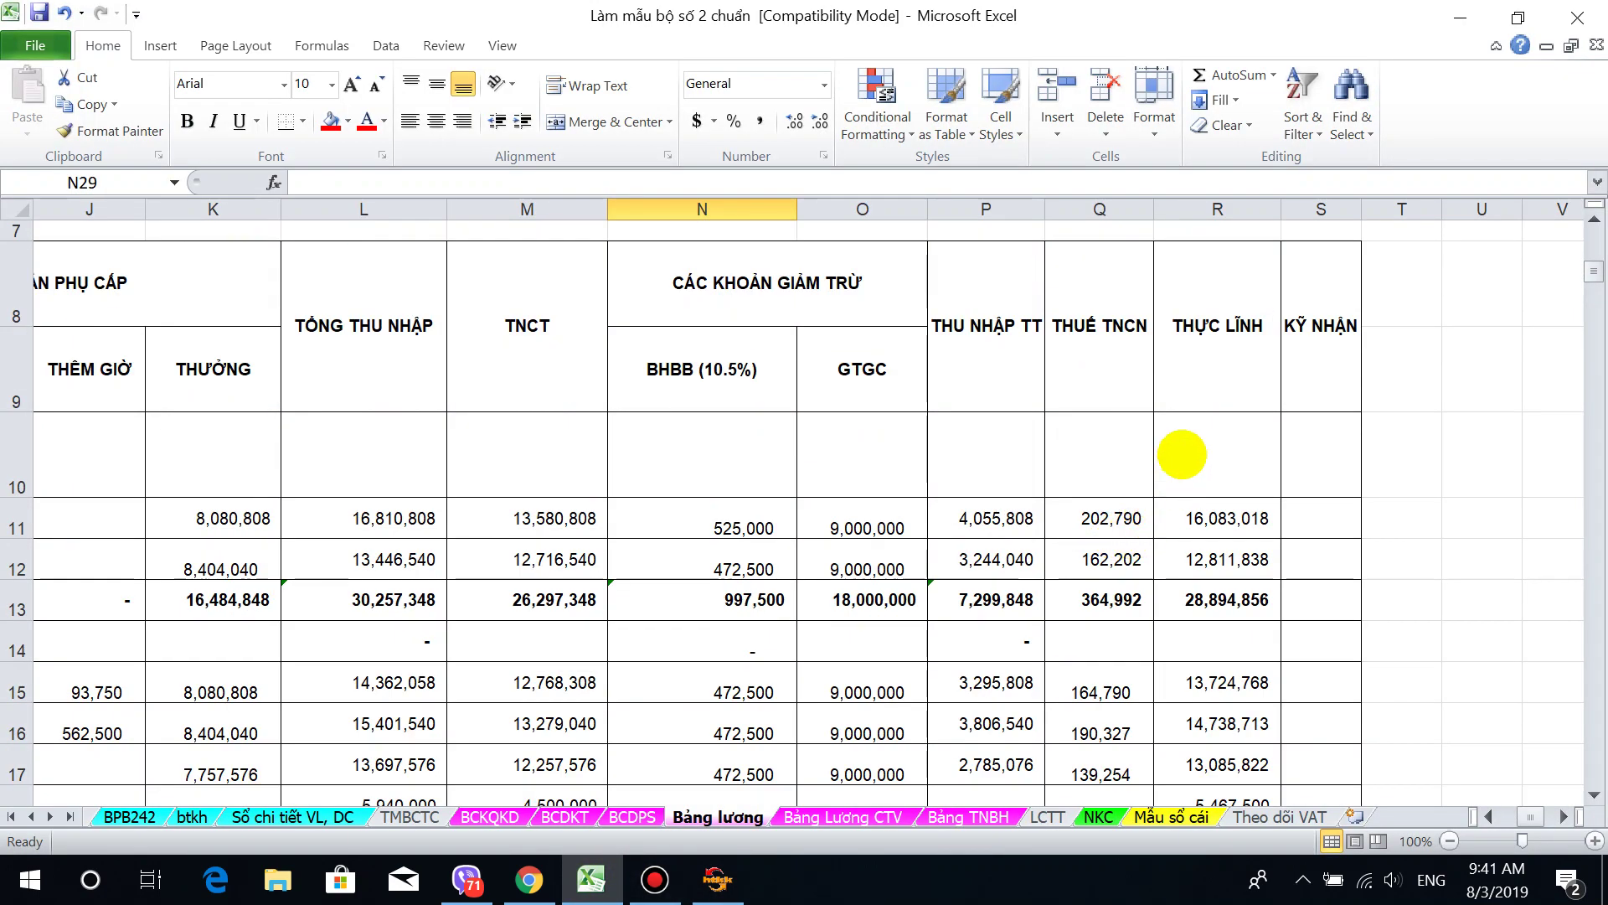
{"action": "left_click", "coordinate": [1126, 409]}
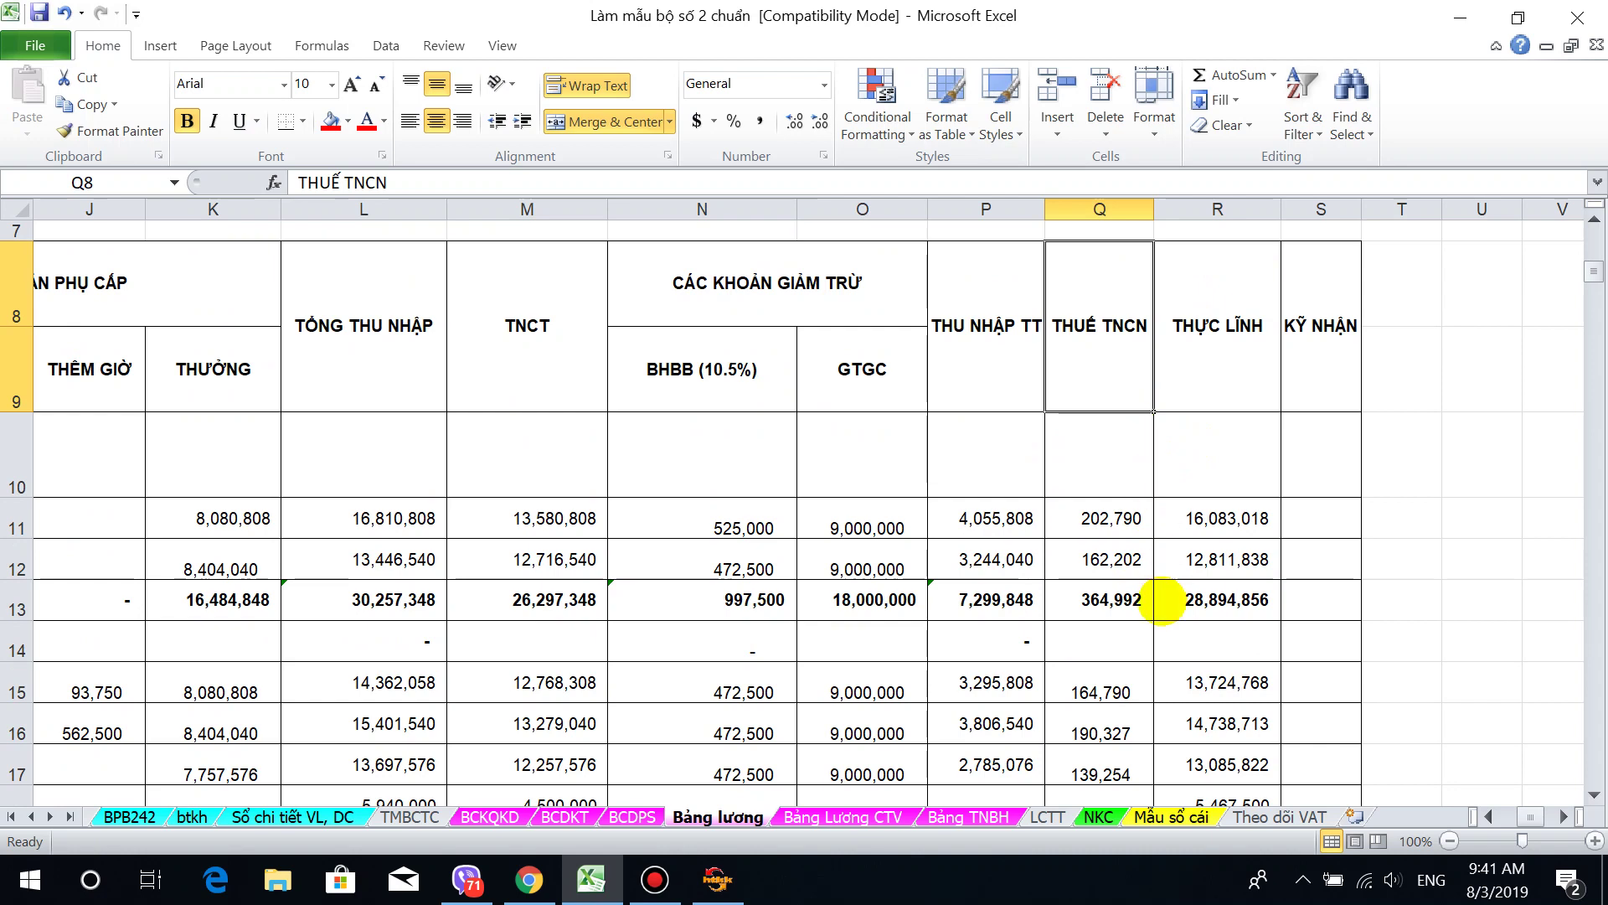
{"action": "scroll", "coordinate": [1160, 603], "scroll_direction": "down", "scroll_amount": 2}
{"action": "left_click", "coordinate": [1118, 624]}
{"action": "type", "text": "="}
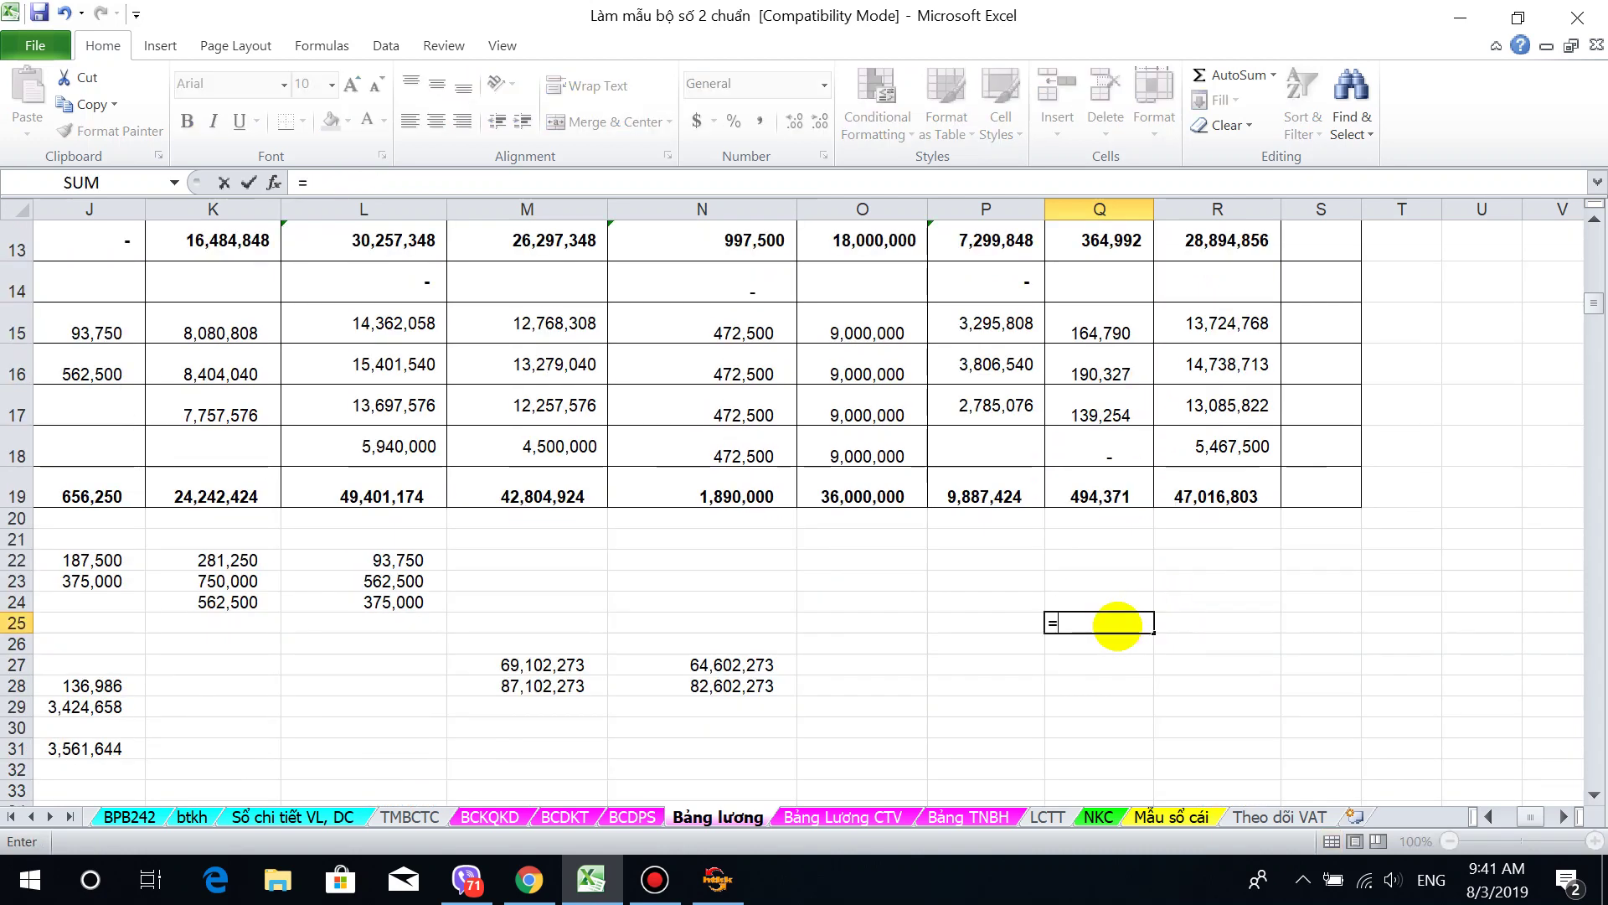
{"action": "left_click", "coordinate": [1102, 251]}
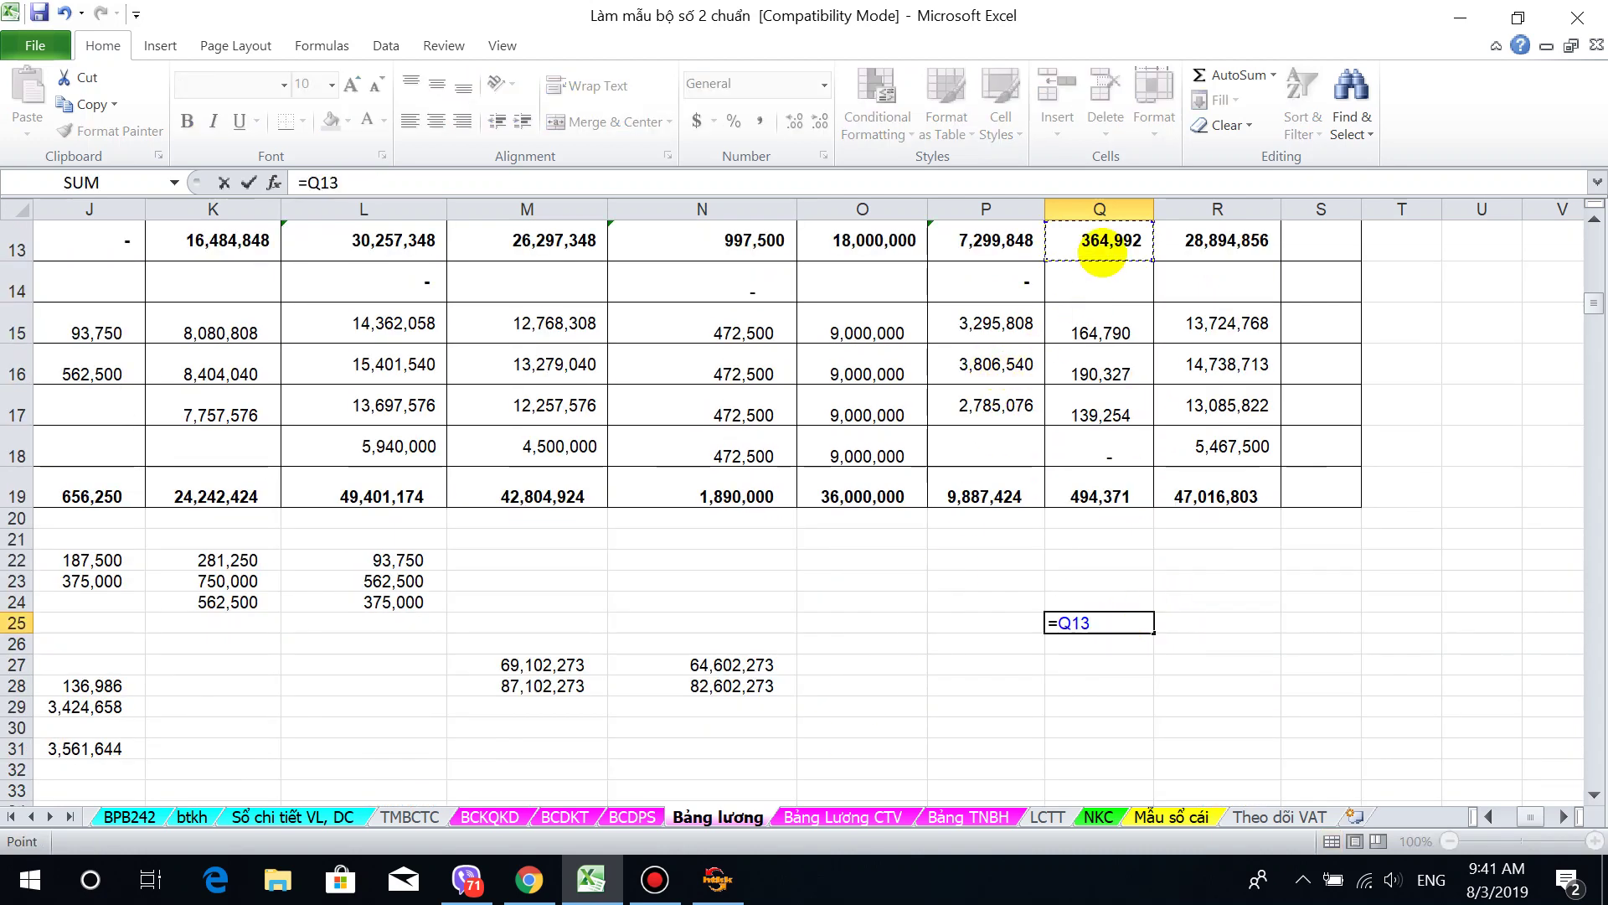
{"action": "type", "text": "+"}
{"action": "left_click", "coordinate": [1097, 494]}
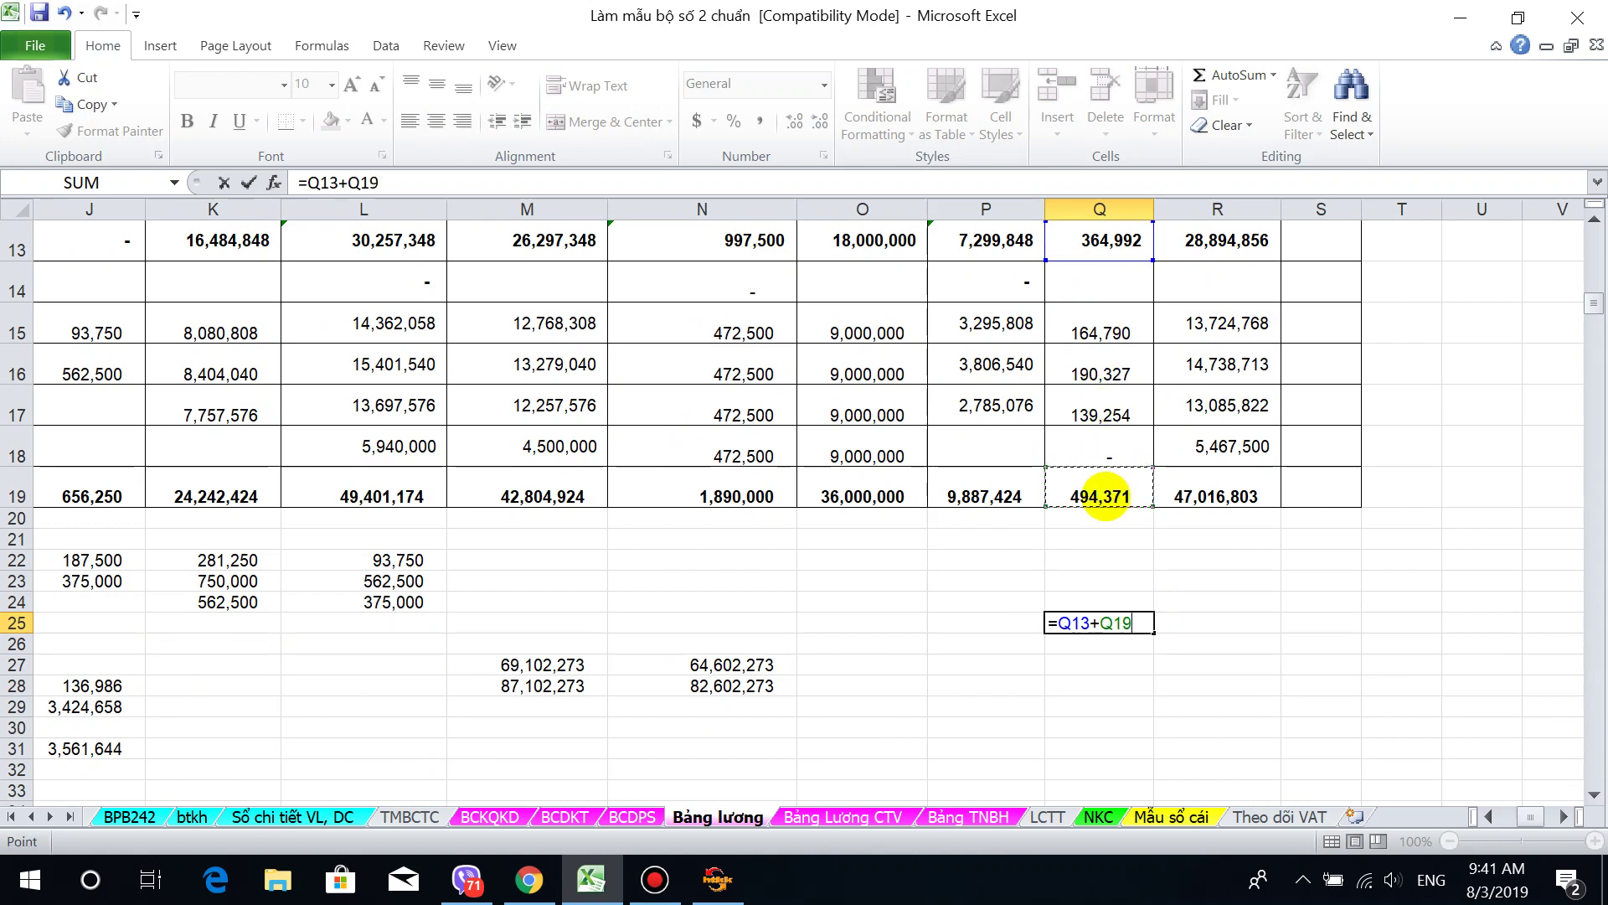
{"action": "key", "text": "Return"}
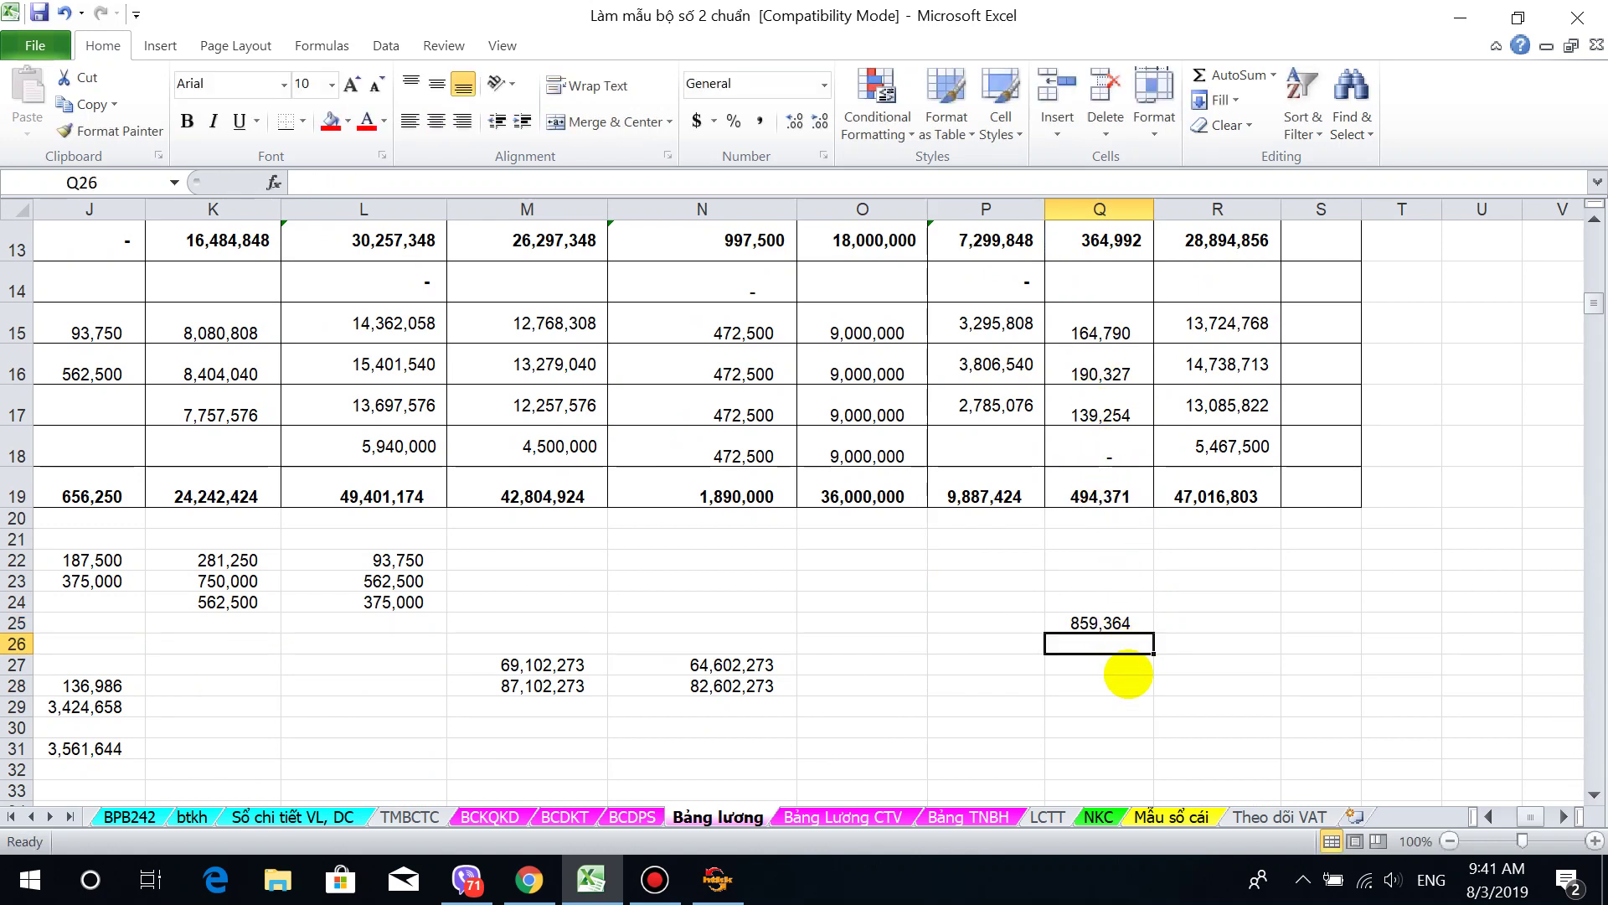
Step: In Q26, add the collaborators' total personal income tax with the formula =Q25+'Bảng Lương CTV'!F7
{"action": "type", "text": "="}
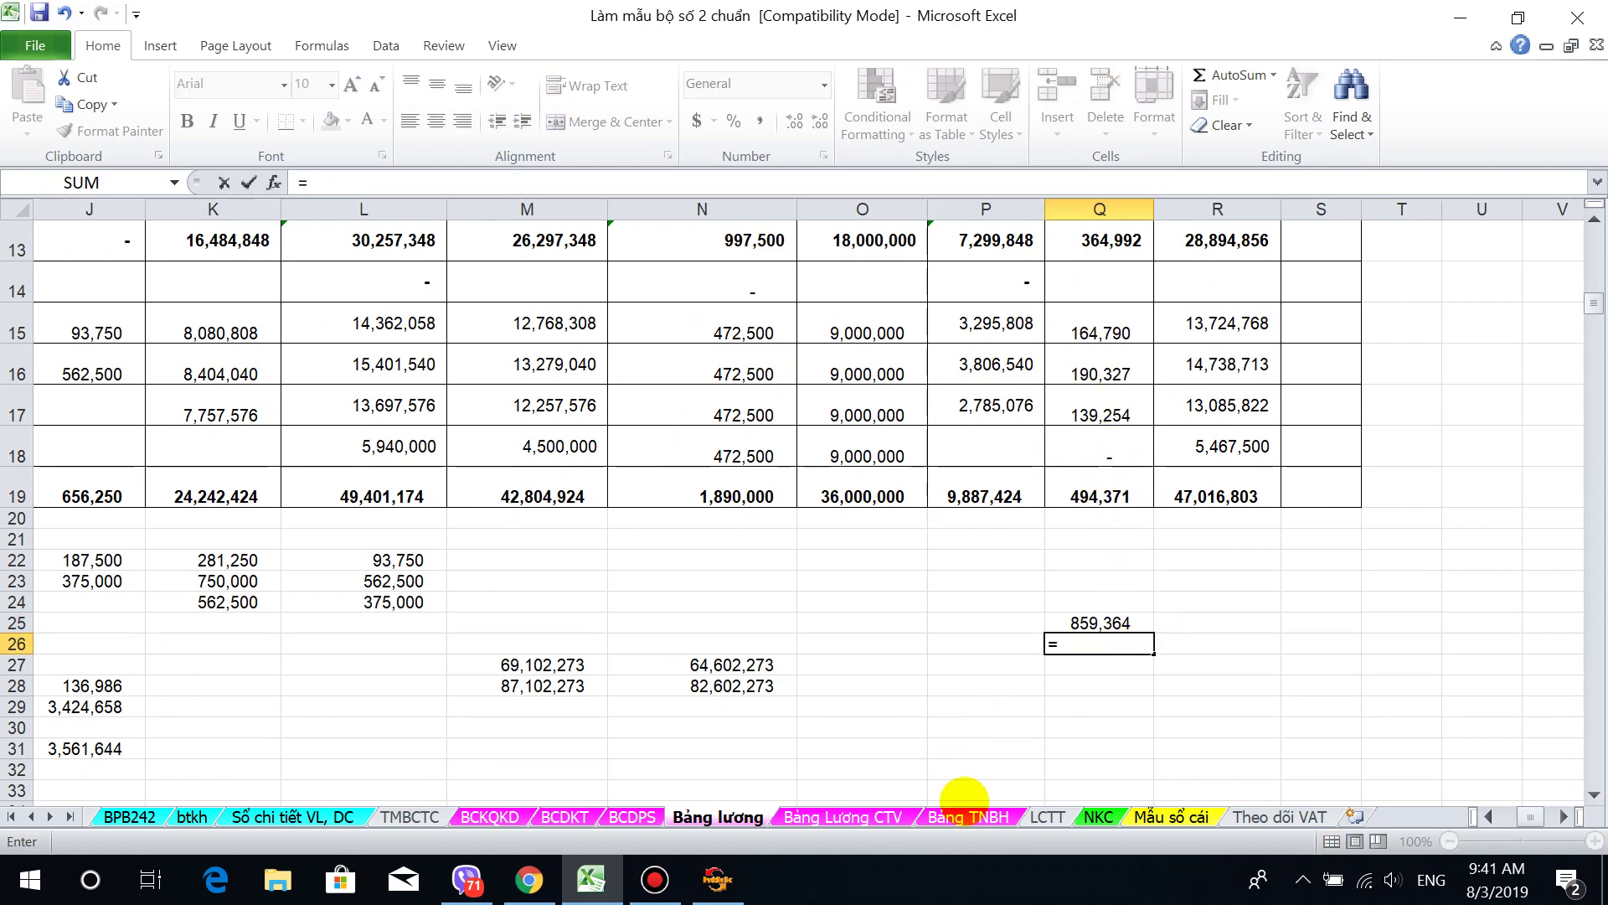
{"action": "left_click", "coordinate": [1085, 619]}
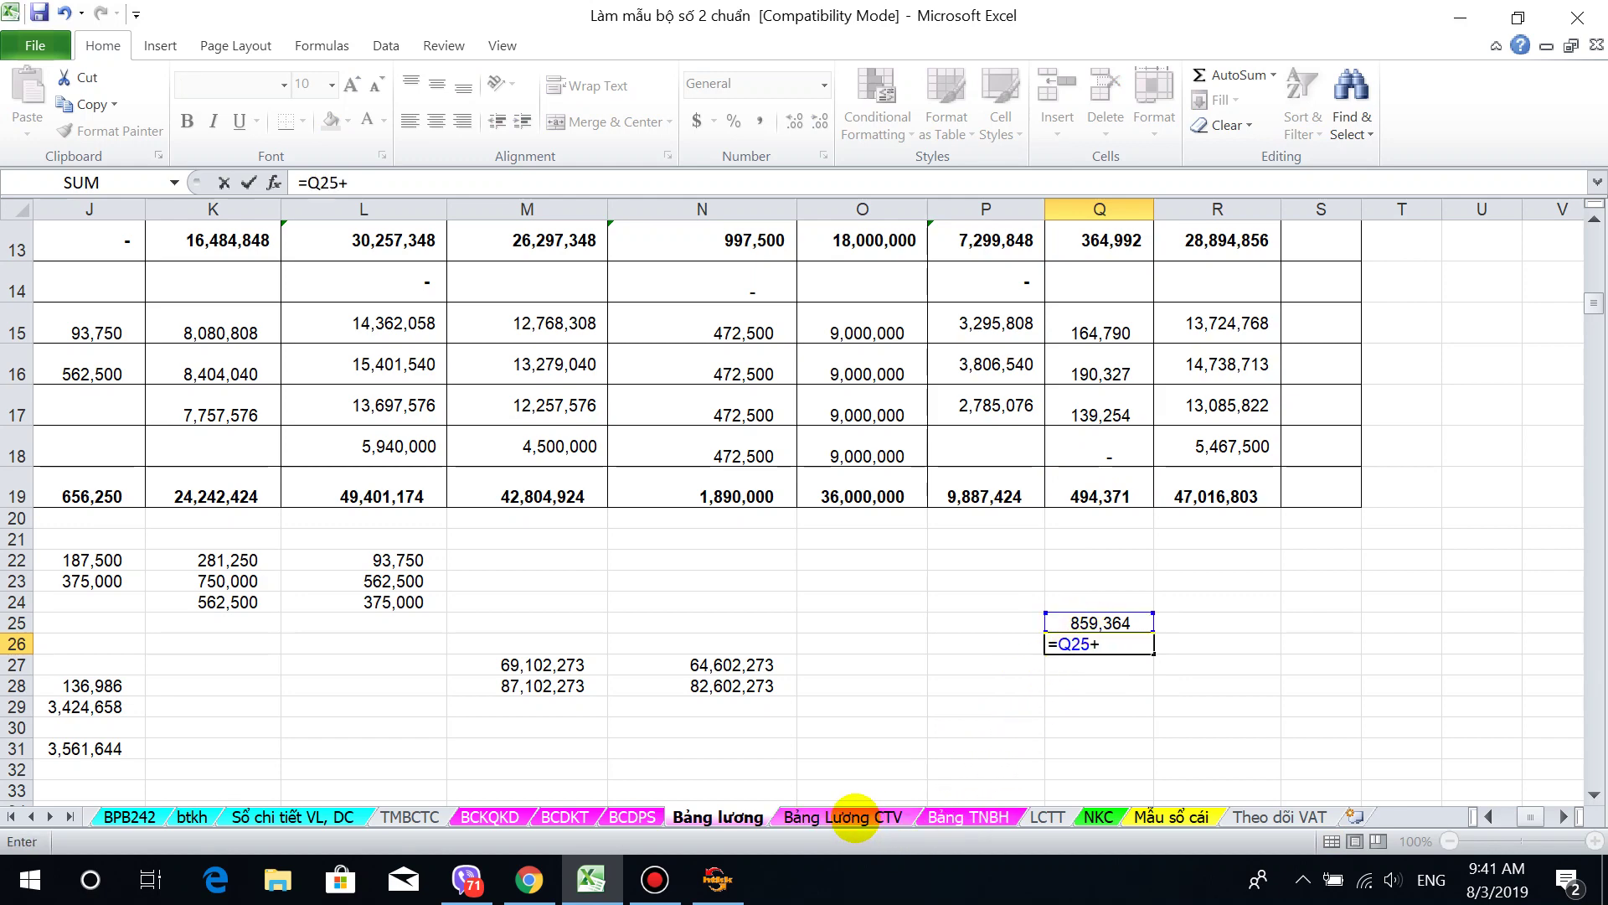
{"action": "left_click", "coordinate": [854, 817]}
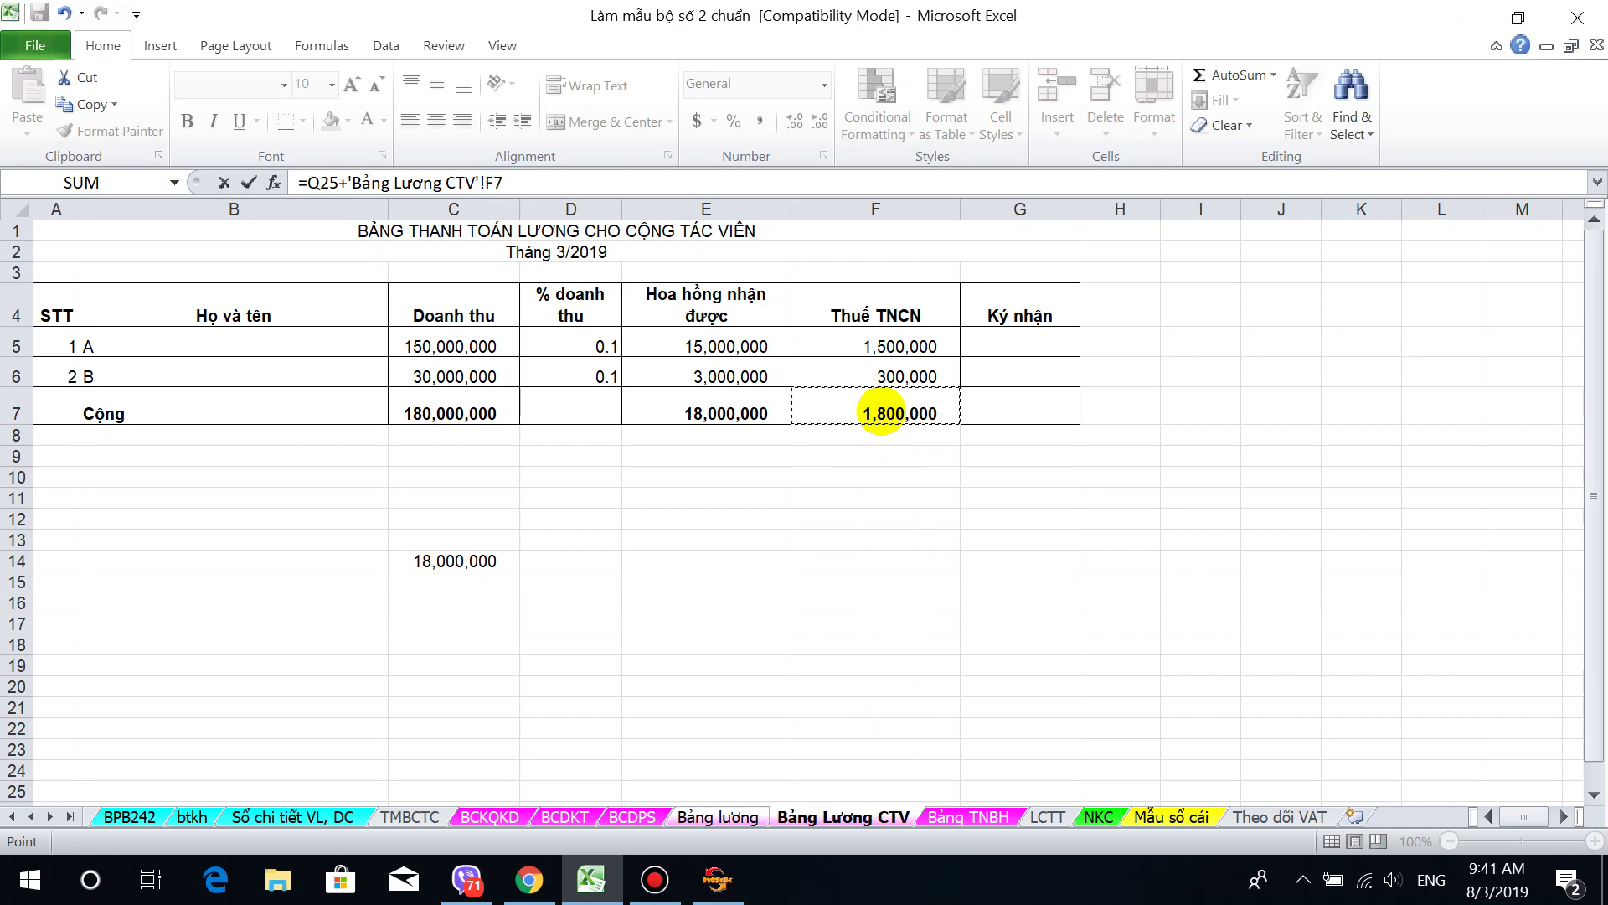
{"action": "key", "text": "Return"}
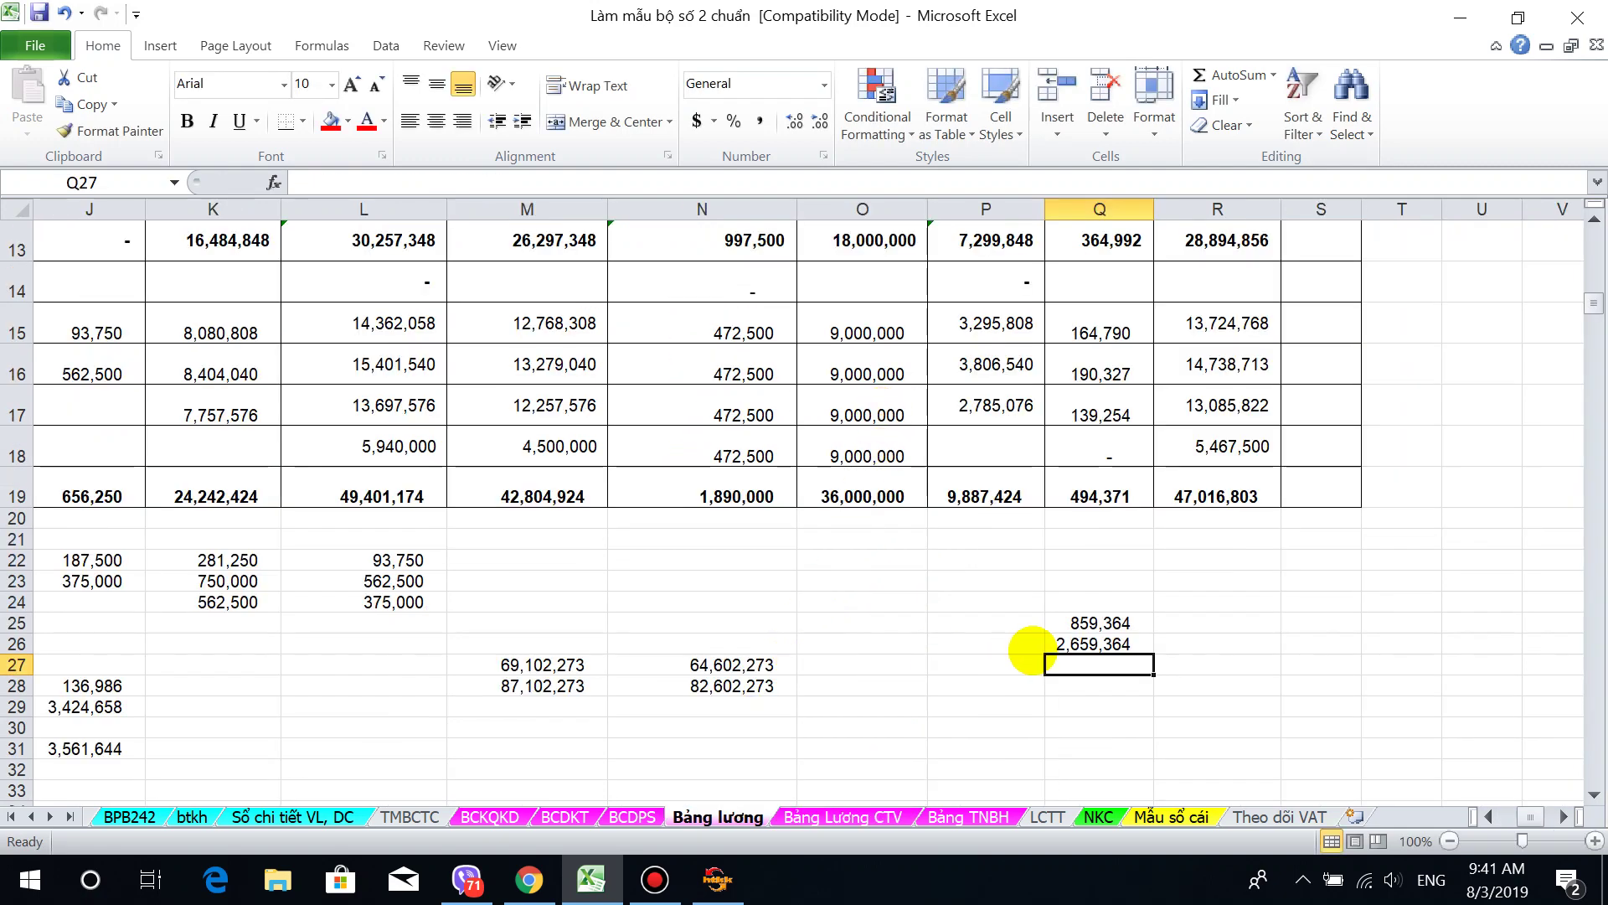
{"action": "left_click", "coordinate": [1077, 645]}
Step: Switch to HTKK and set resident individuals' withheld personal income tax, indicator [33], to 2.959.364, checking the amount against Excel cell Q26
{"action": "left_click", "coordinate": [717, 879]}
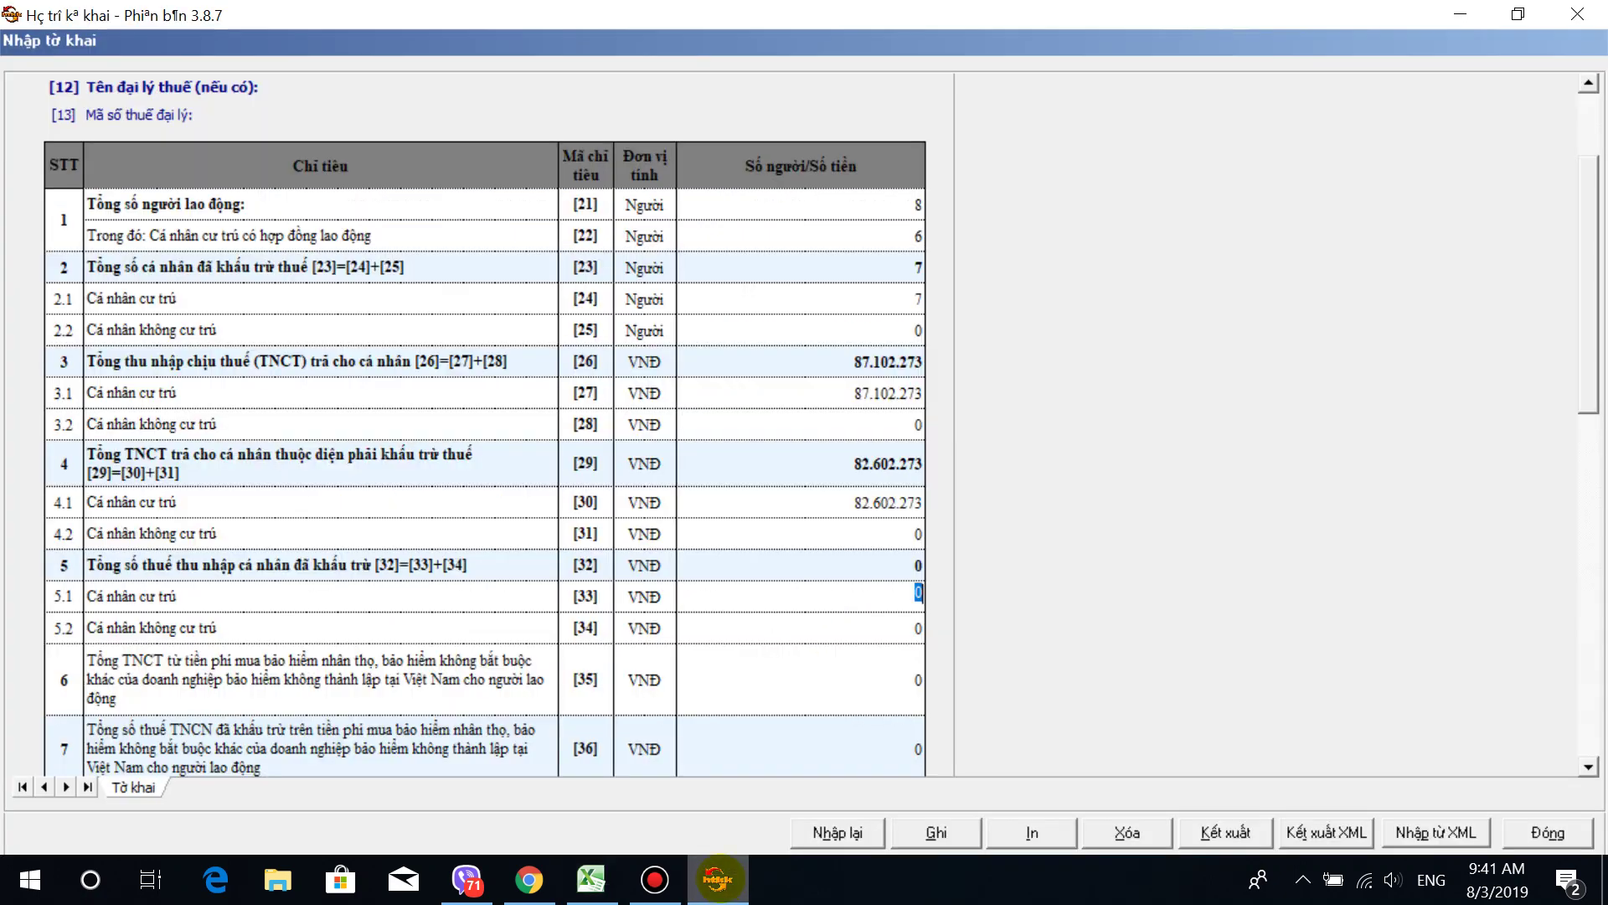
{"action": "scroll", "coordinate": [762, 665], "scroll_direction": "down", "scroll_amount": 2}
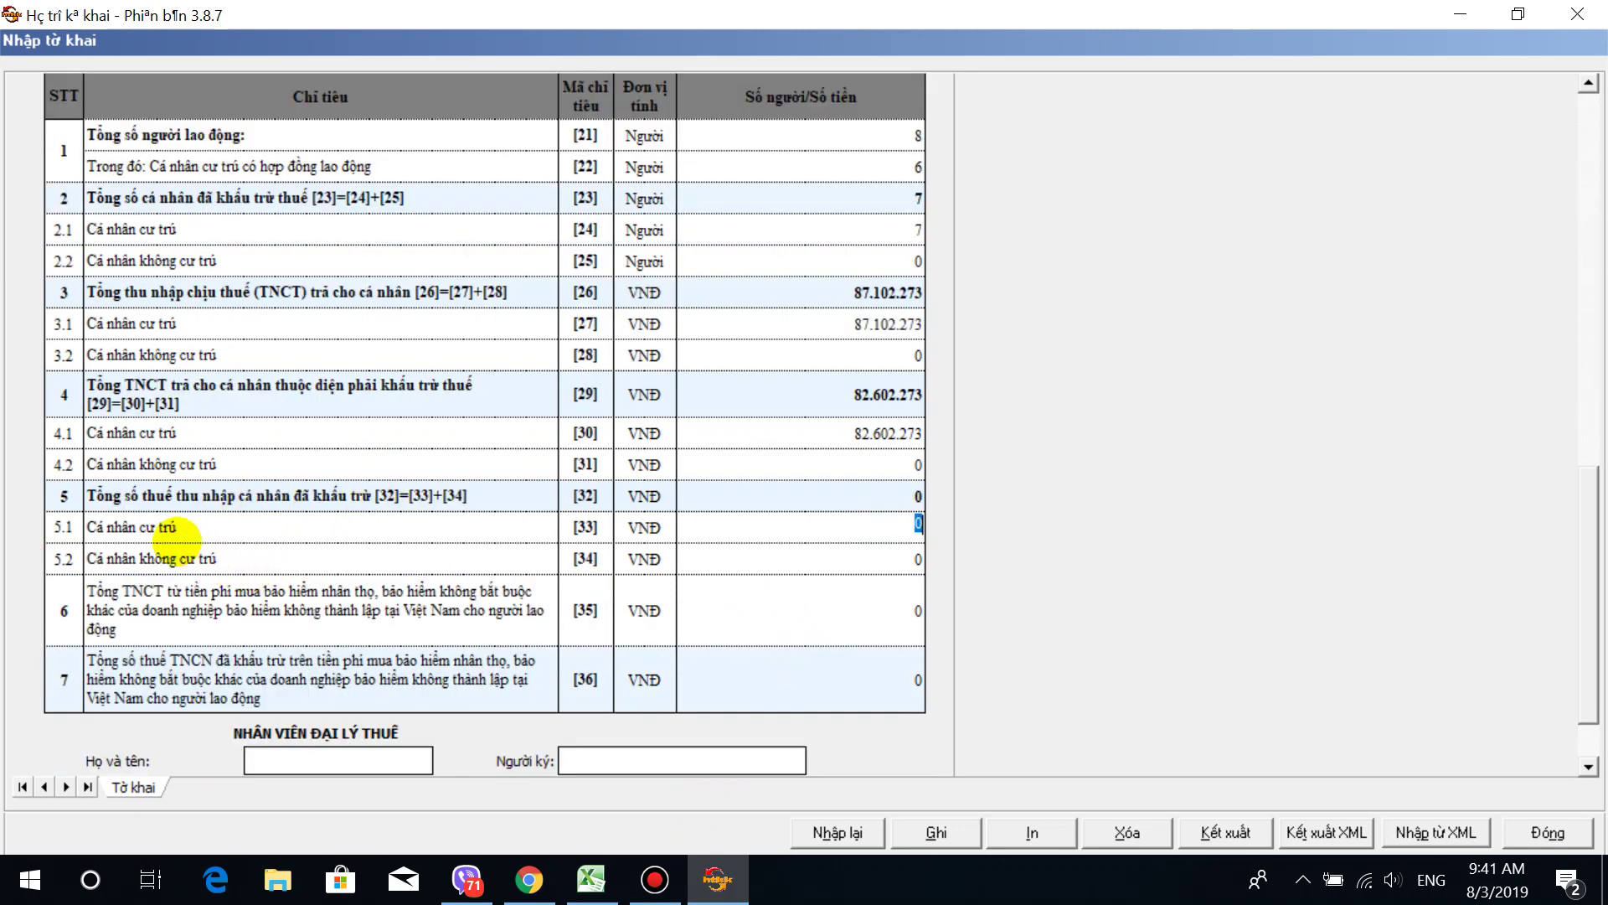
{"action": "left_click", "coordinate": [779, 528]}
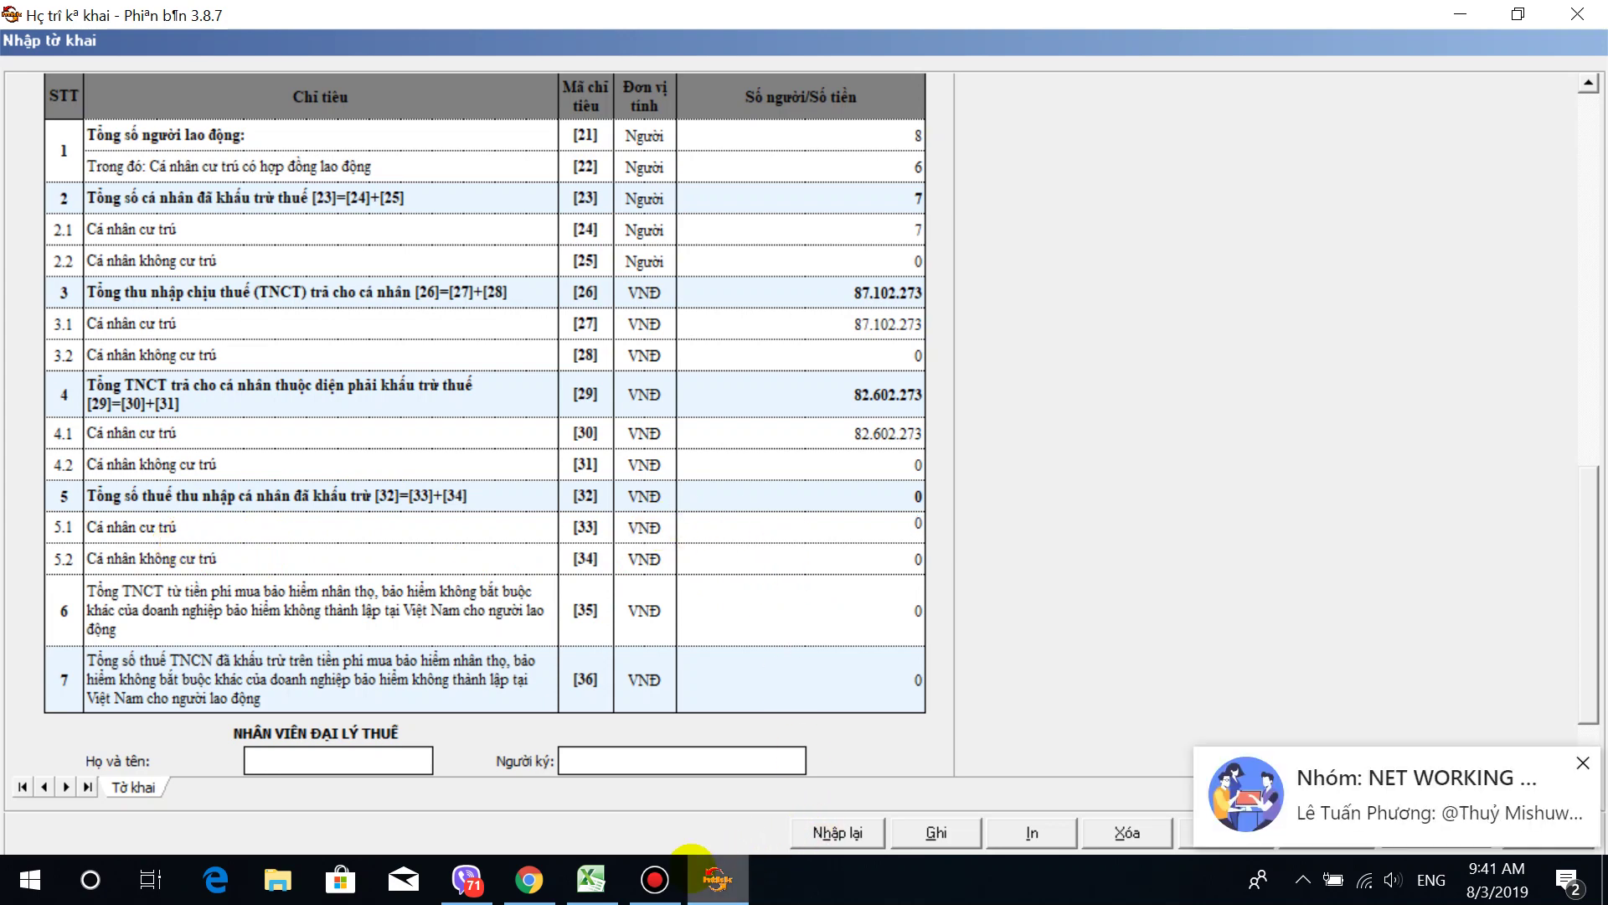
{"action": "left_click", "coordinate": [591, 878]}
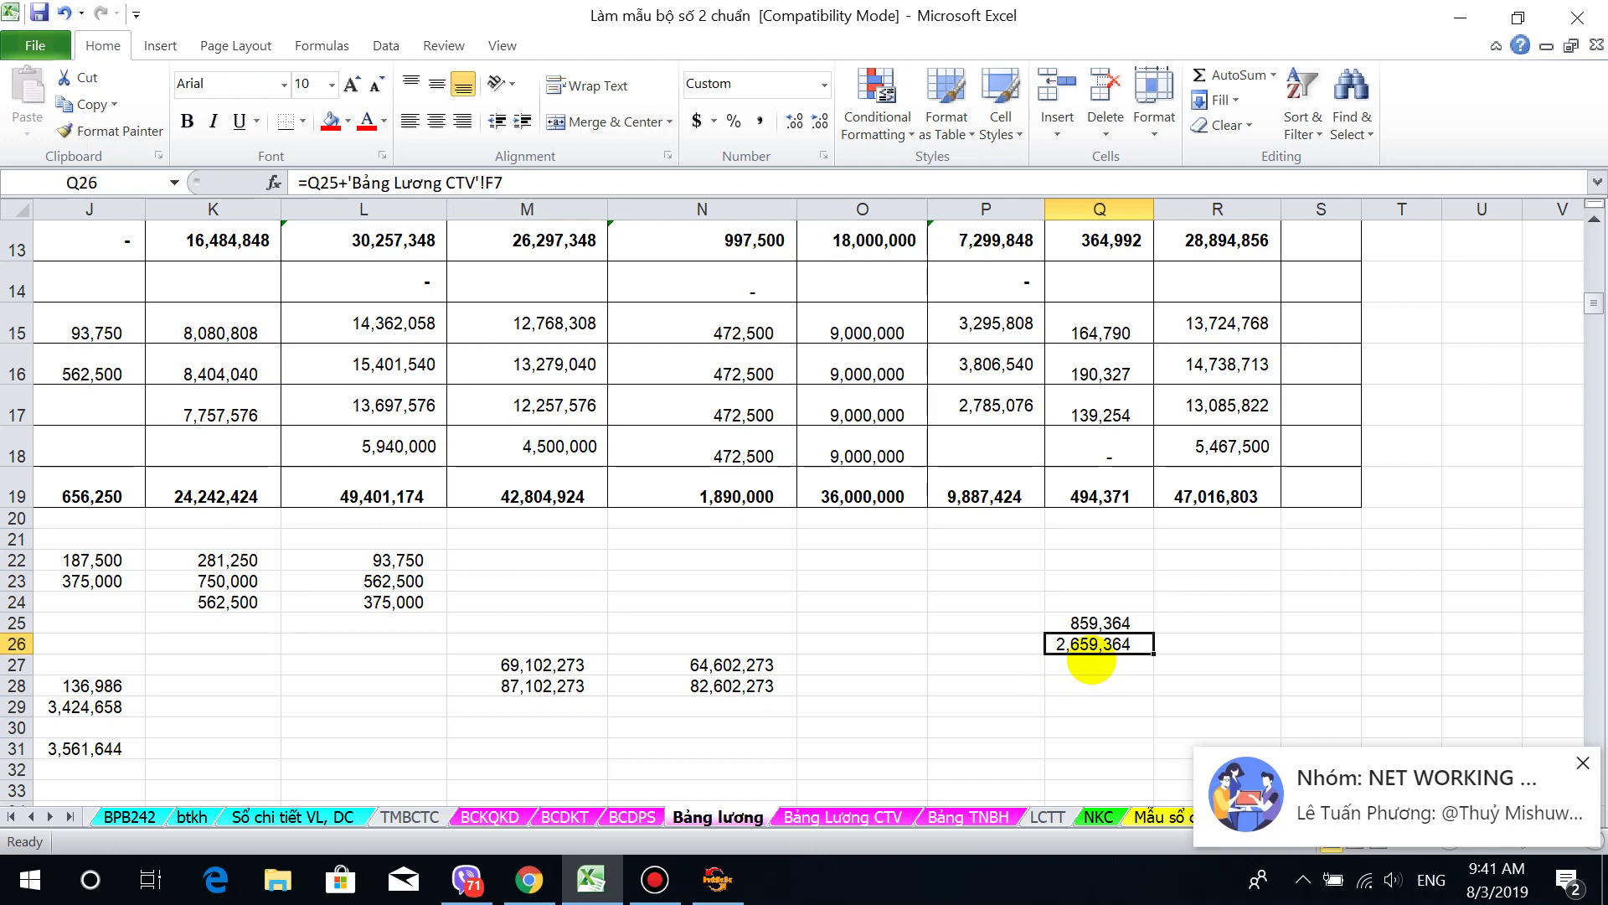
{"action": "left_click", "coordinate": [717, 878]}
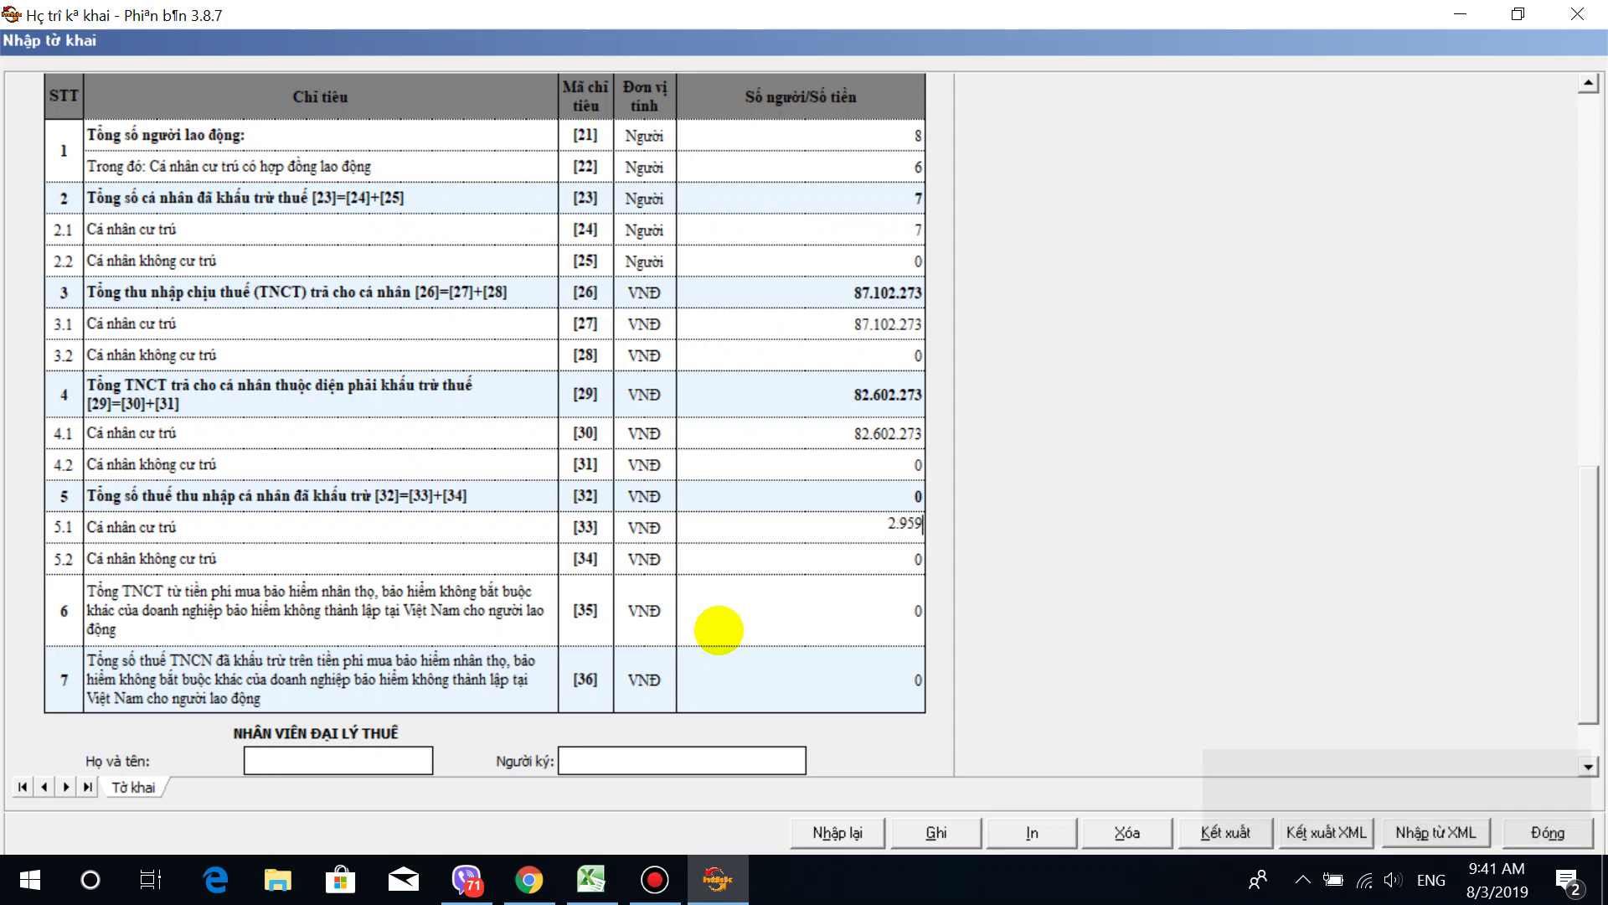
{"action": "type", "text": "364"}
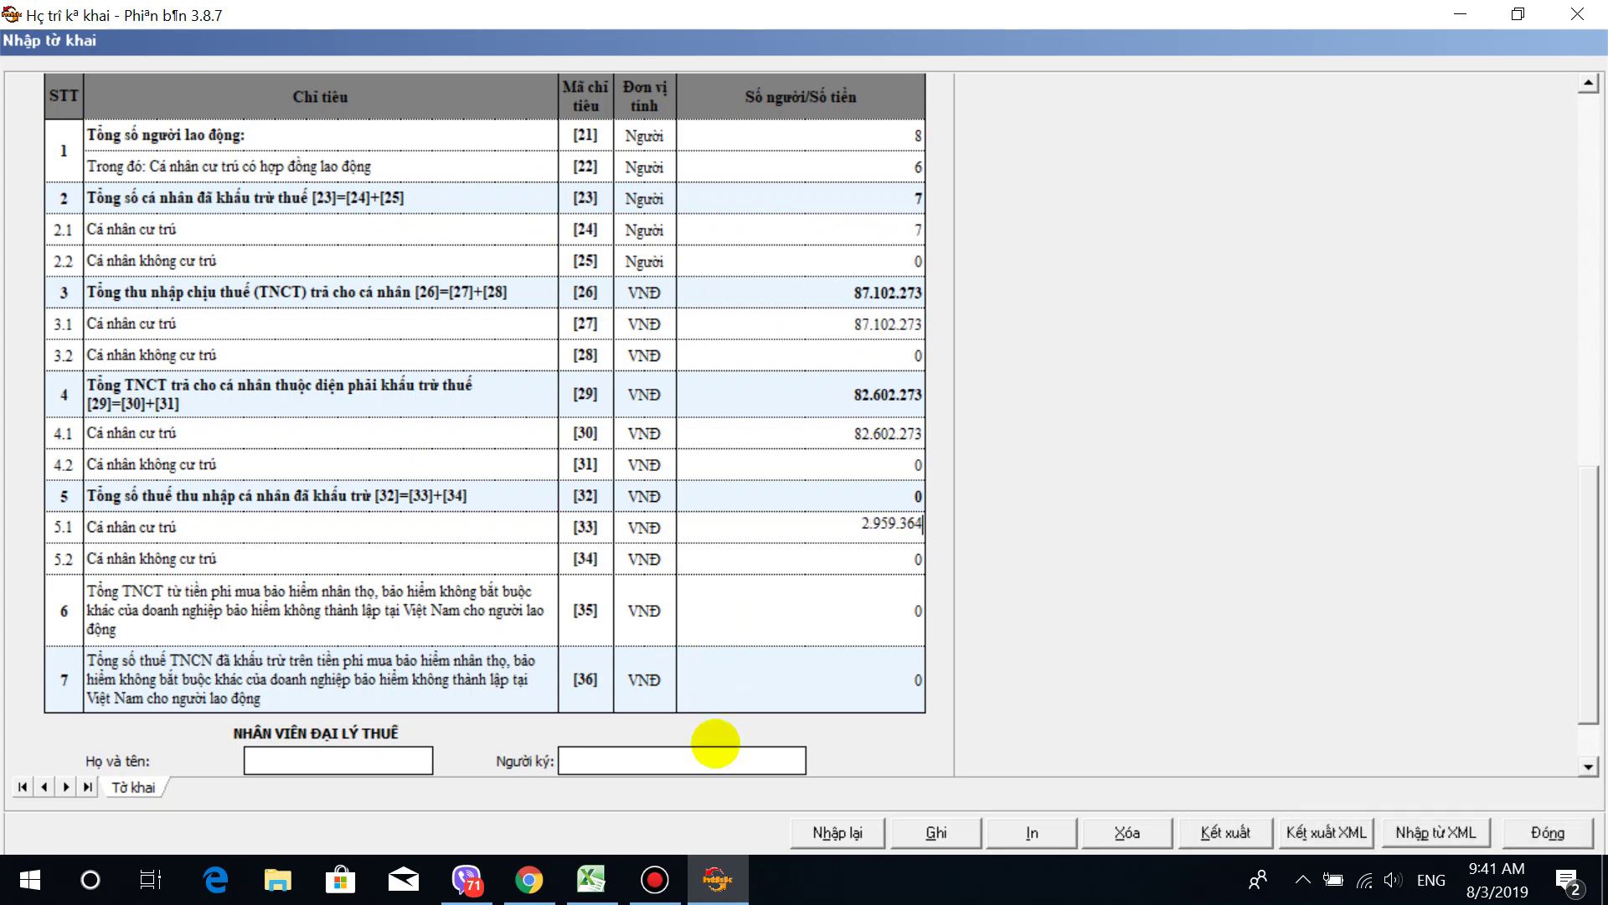
{"action": "left_click", "coordinate": [591, 879]}
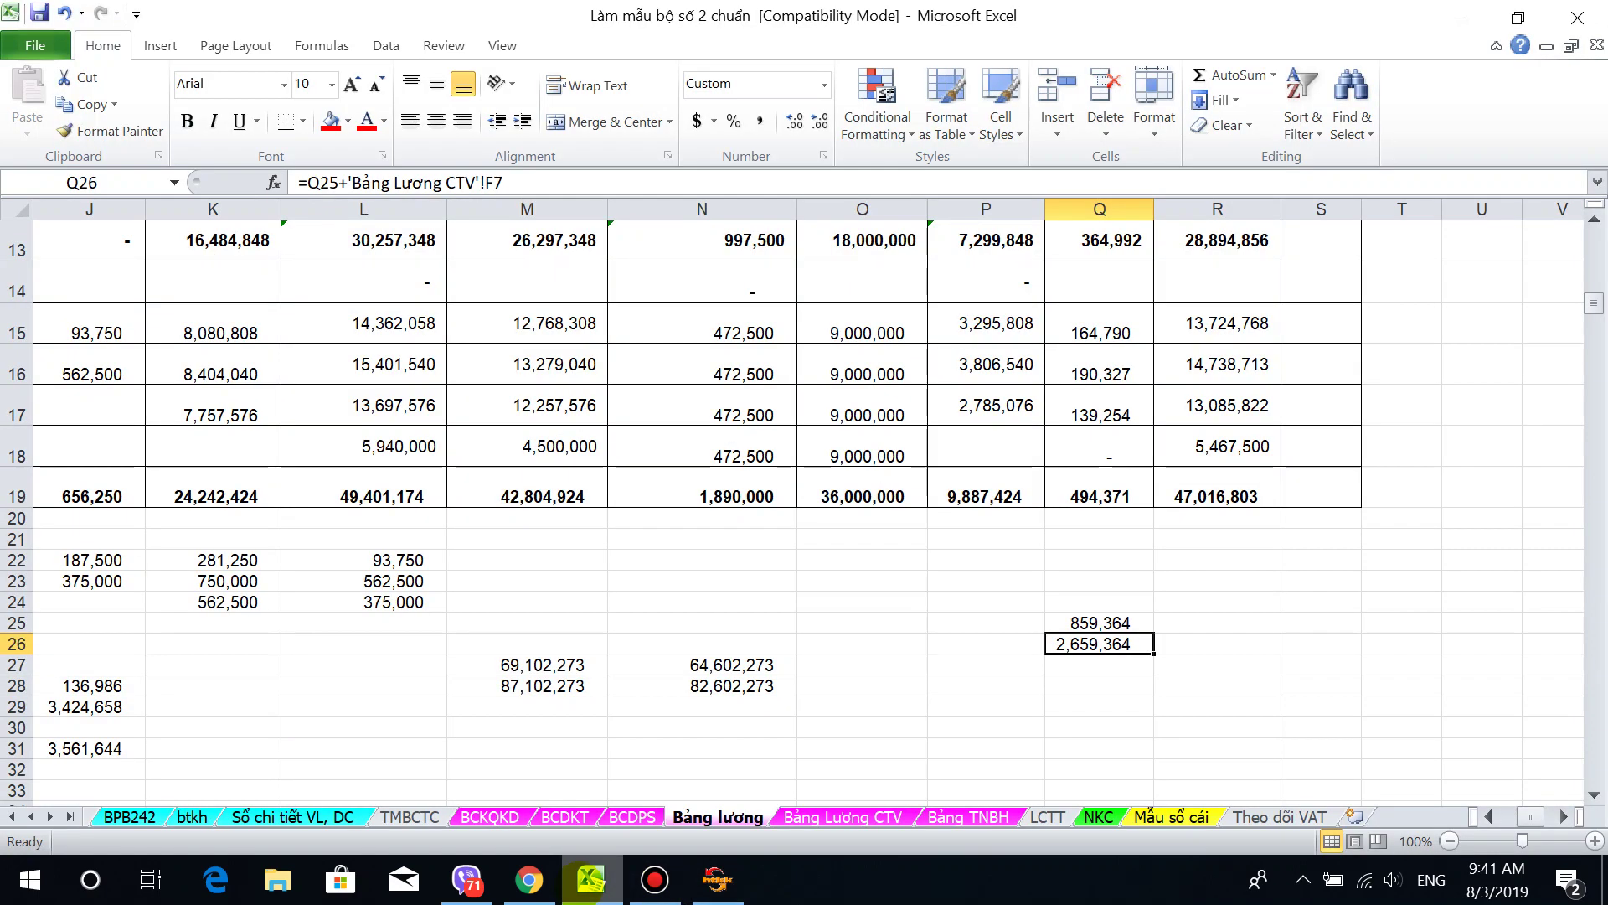
{"action": "left_click", "coordinate": [718, 880]}
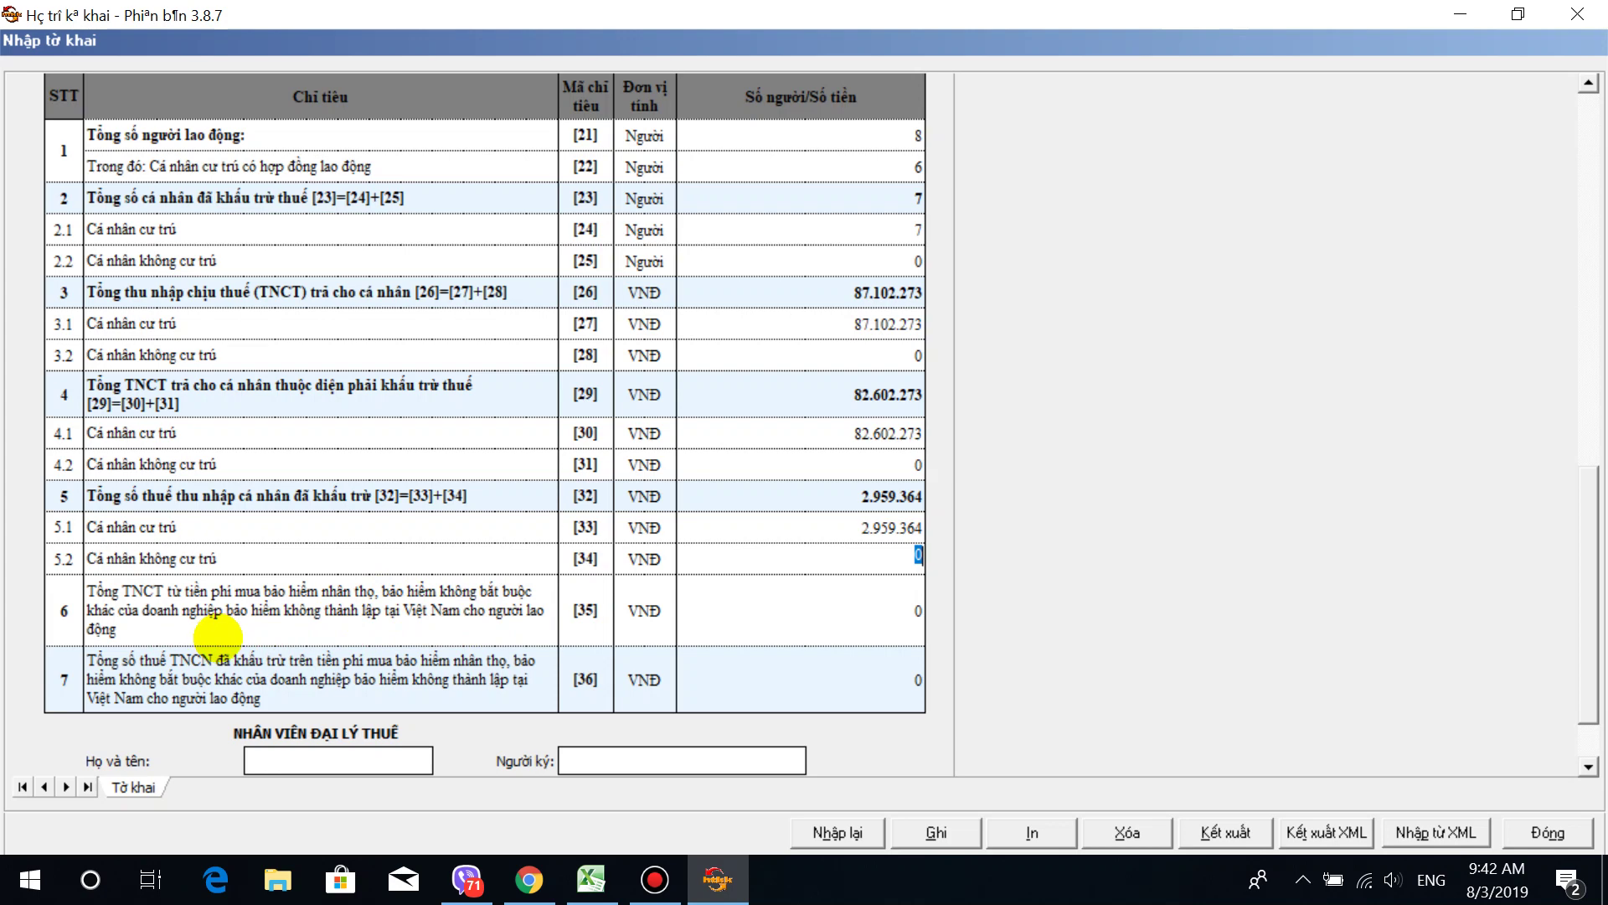
{"action": "key", "text": "Tab"}
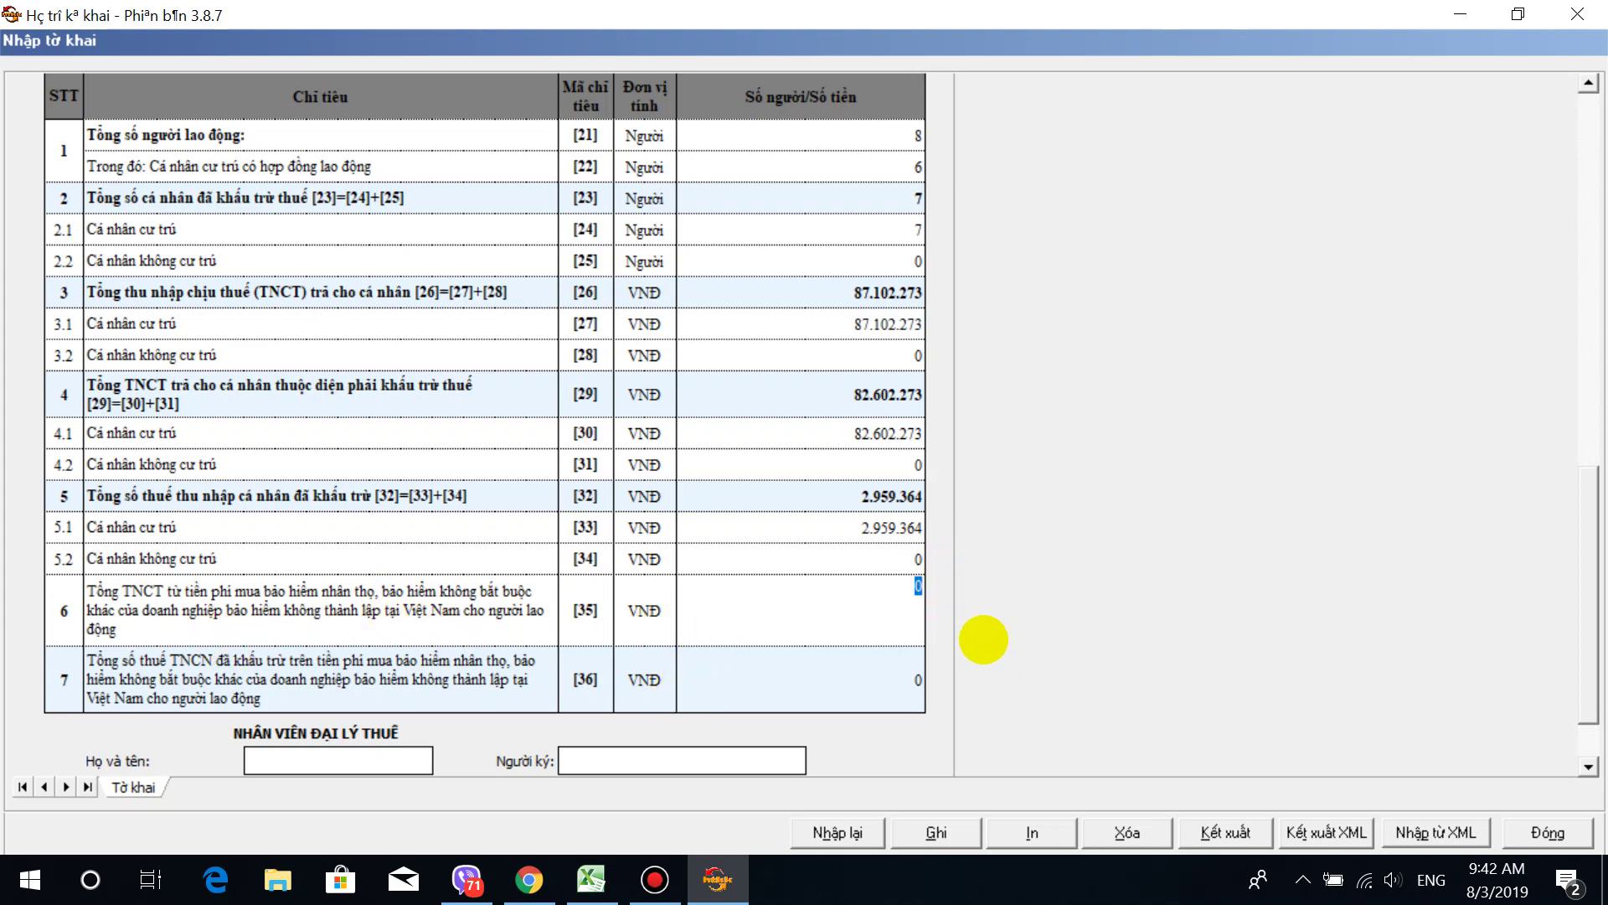
Step: Review the completed indicators of the declaration and save it, closing the notice
{"action": "scroll", "coordinate": [989, 639], "scroll_direction": "up", "scroll_amount": 1}
{"action": "scroll", "coordinate": [1014, 648], "scroll_direction": "down", "scroll_amount": 1}
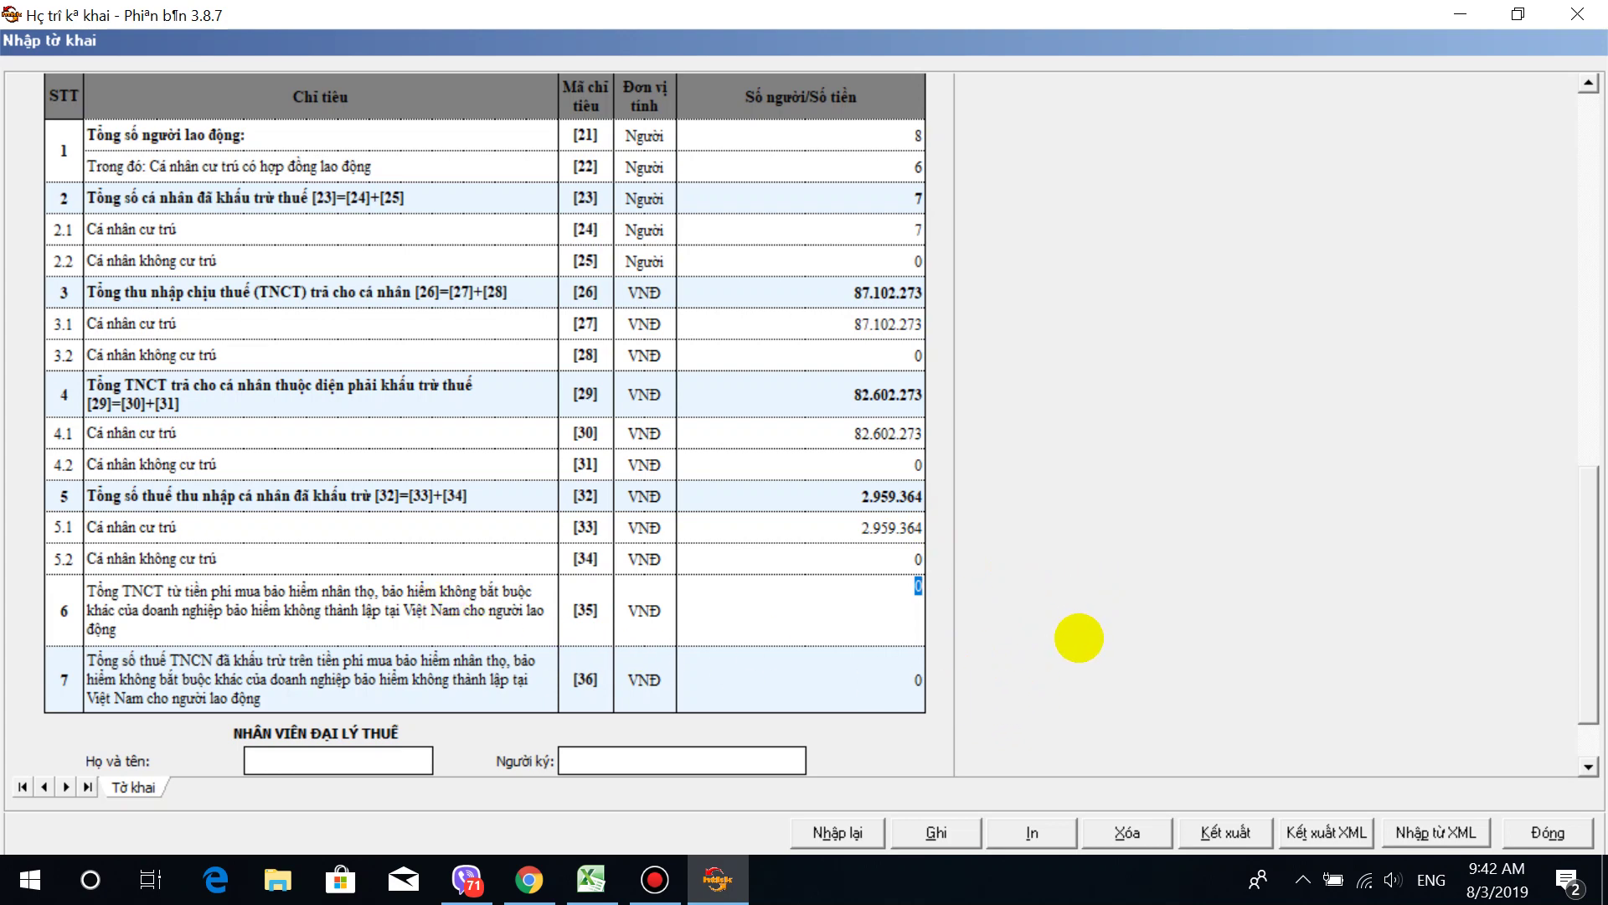
{"action": "scroll", "coordinate": [1079, 638], "scroll_direction": "up", "scroll_amount": 2}
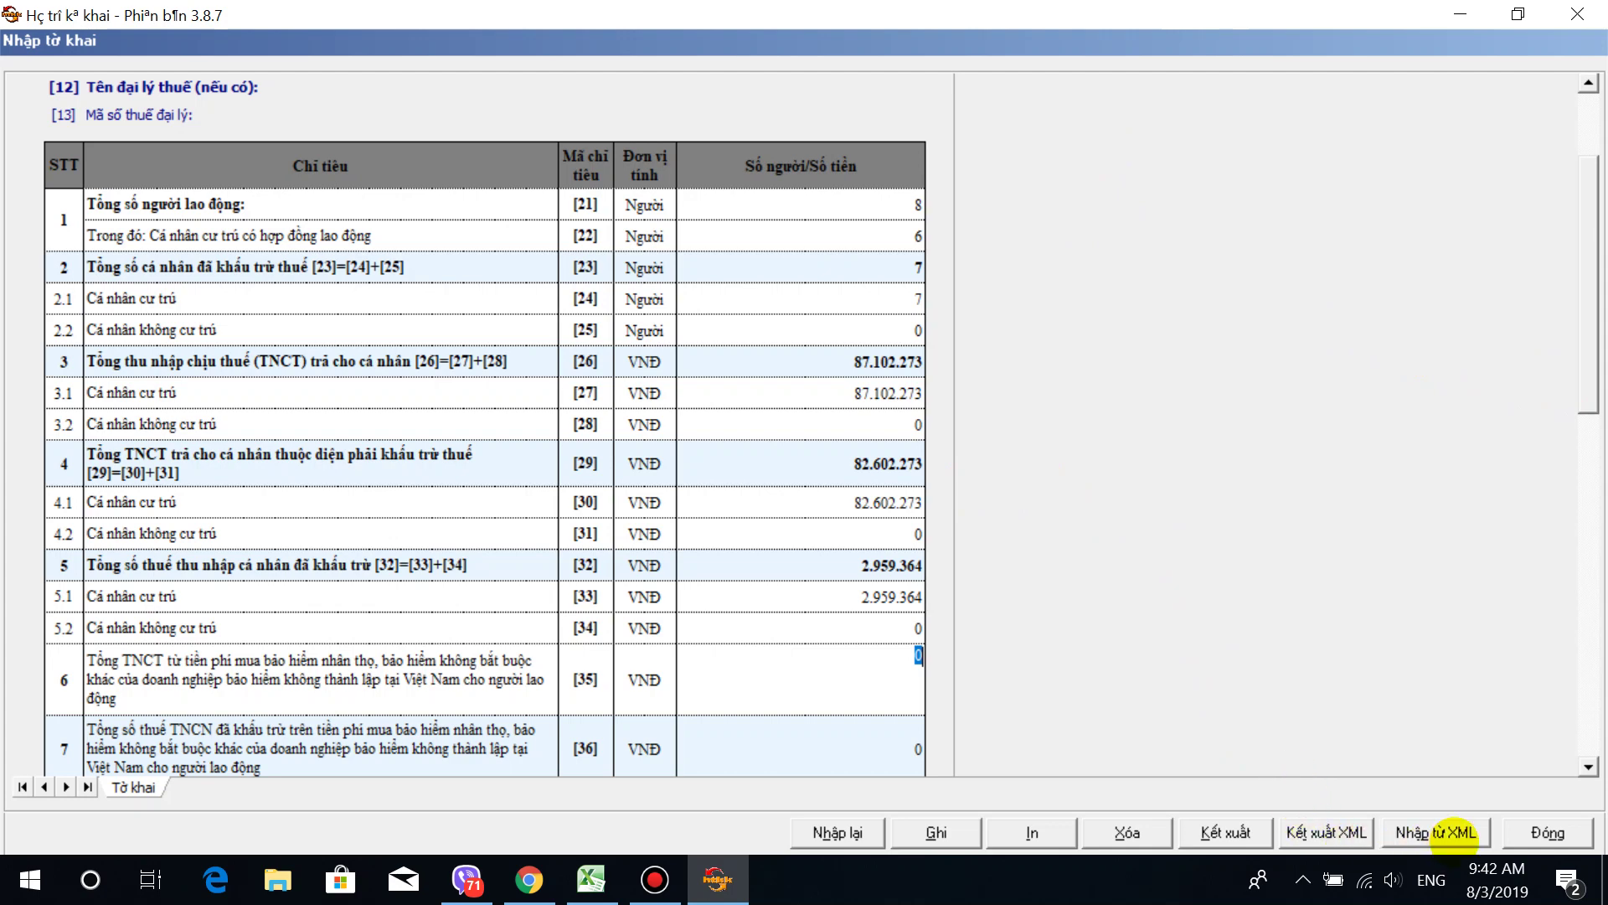
{"action": "left_click", "coordinate": [936, 832]}
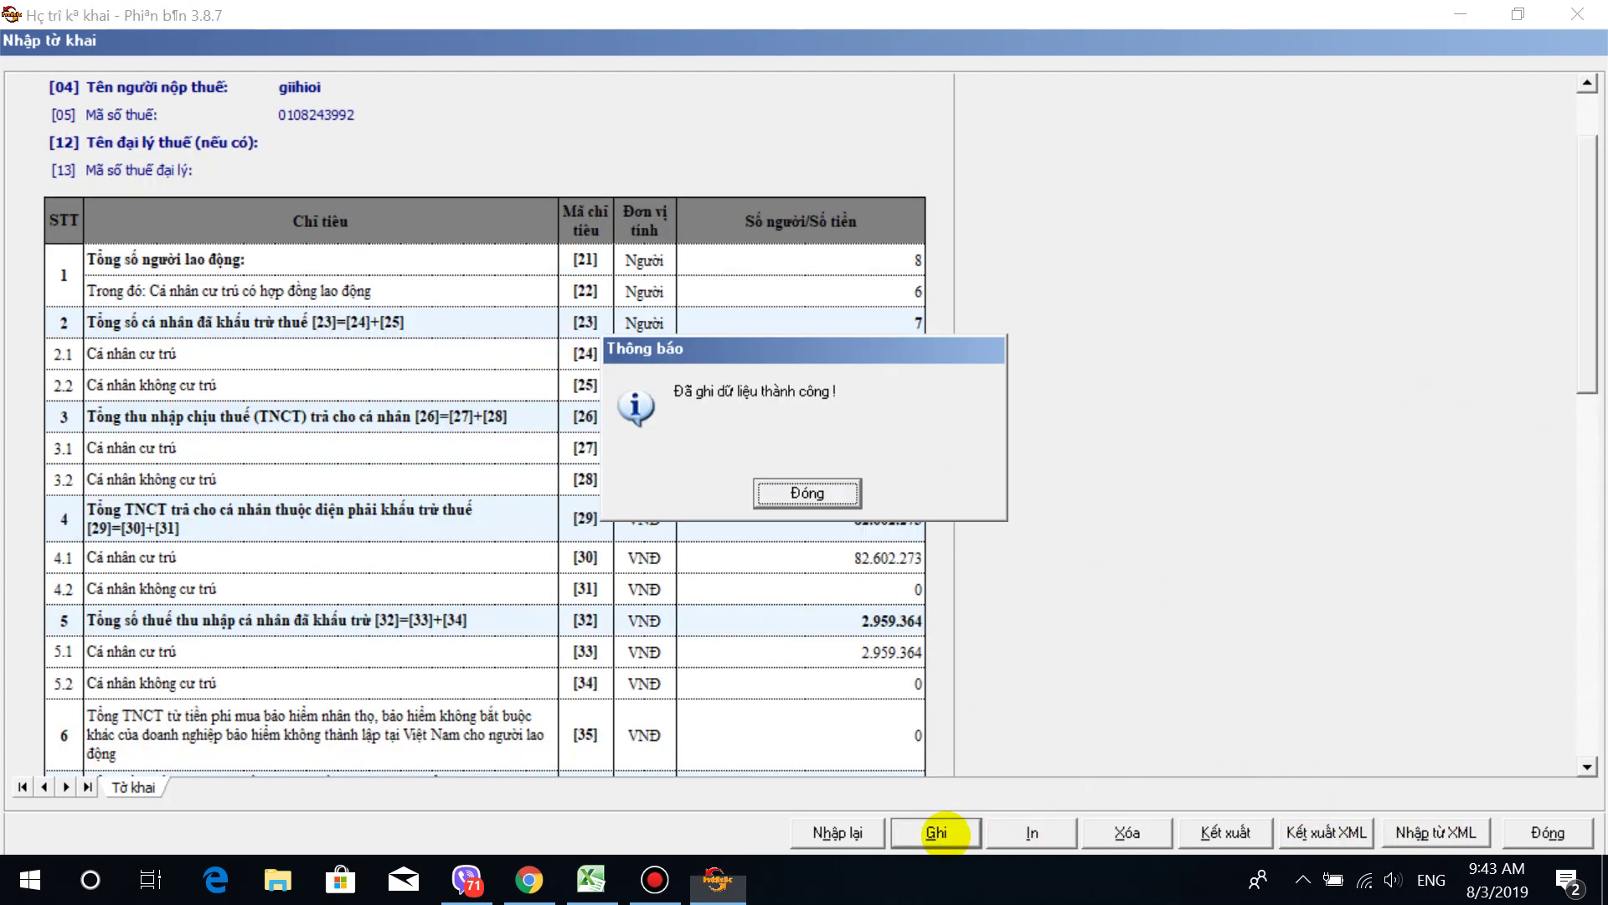
{"action": "left_click", "coordinate": [799, 487]}
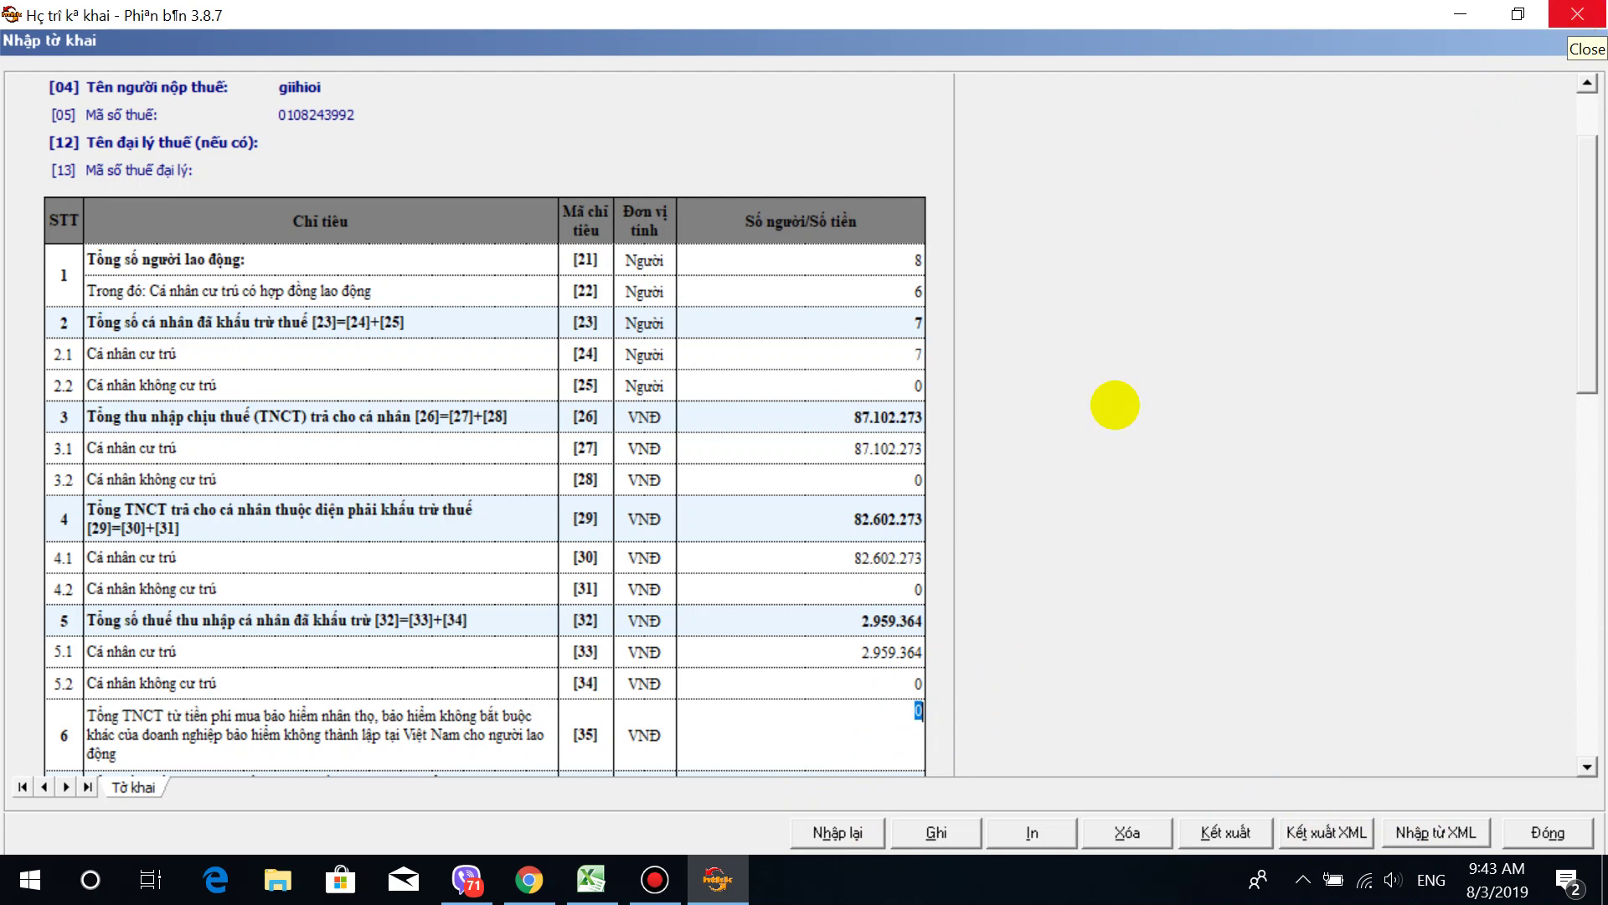
Step: Switch to Excel and remove the account filter on column H of the NKC sheet so all journal entries are listed
{"action": "left_click", "coordinate": [591, 880]}
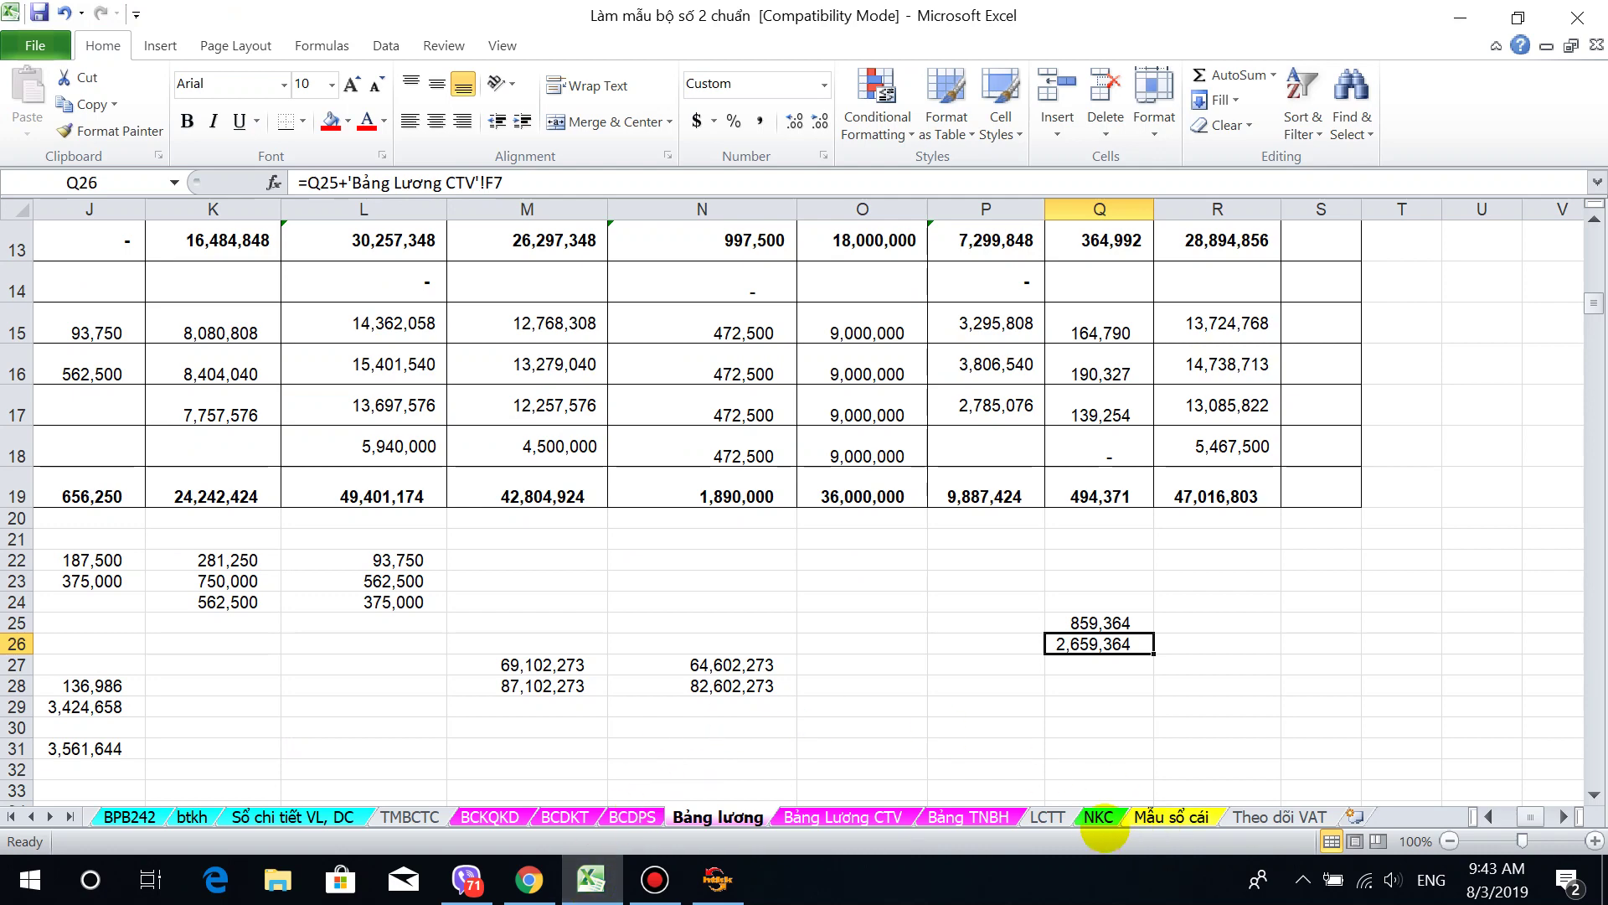
{"action": "left_click", "coordinate": [1098, 816]}
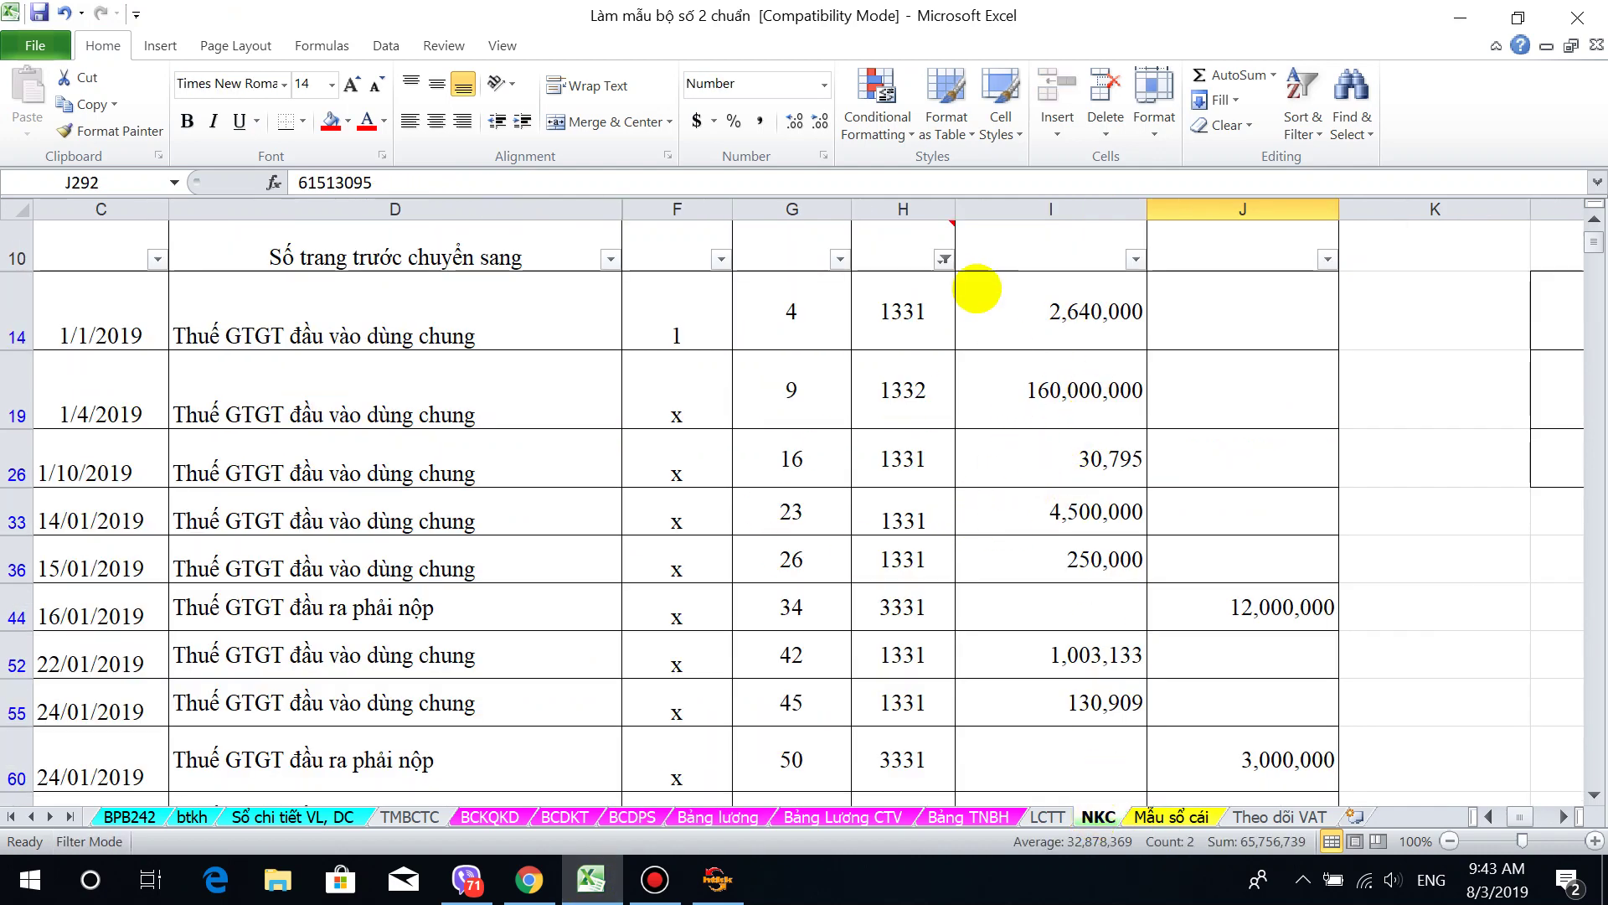
{"action": "left_click", "coordinate": [944, 258]}
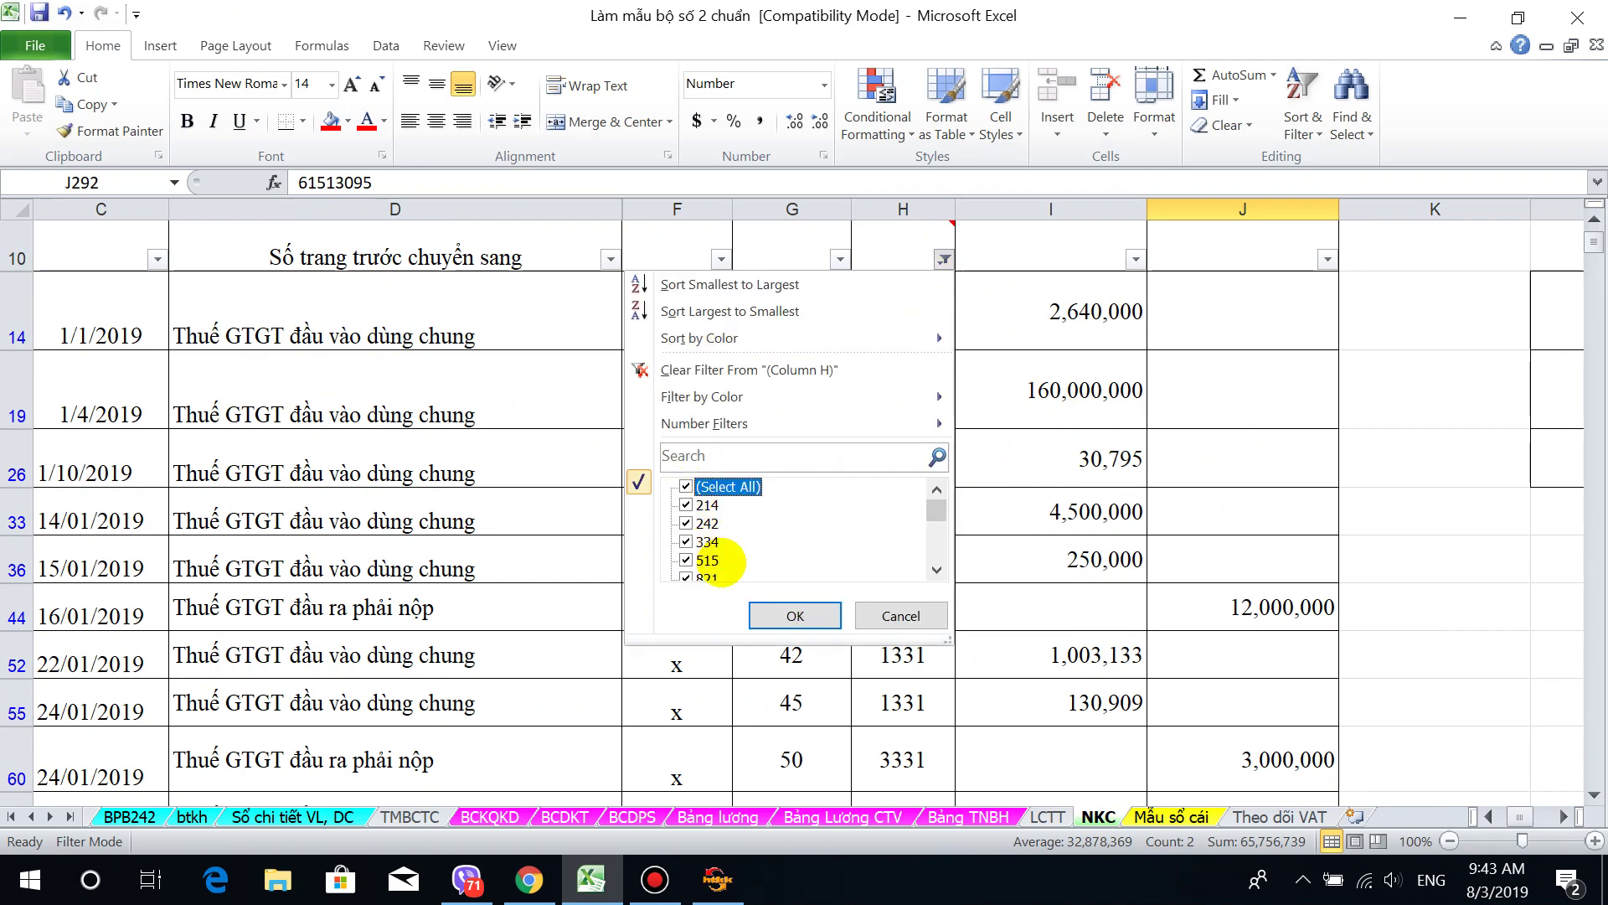
{"action": "left_click", "coordinate": [783, 615]}
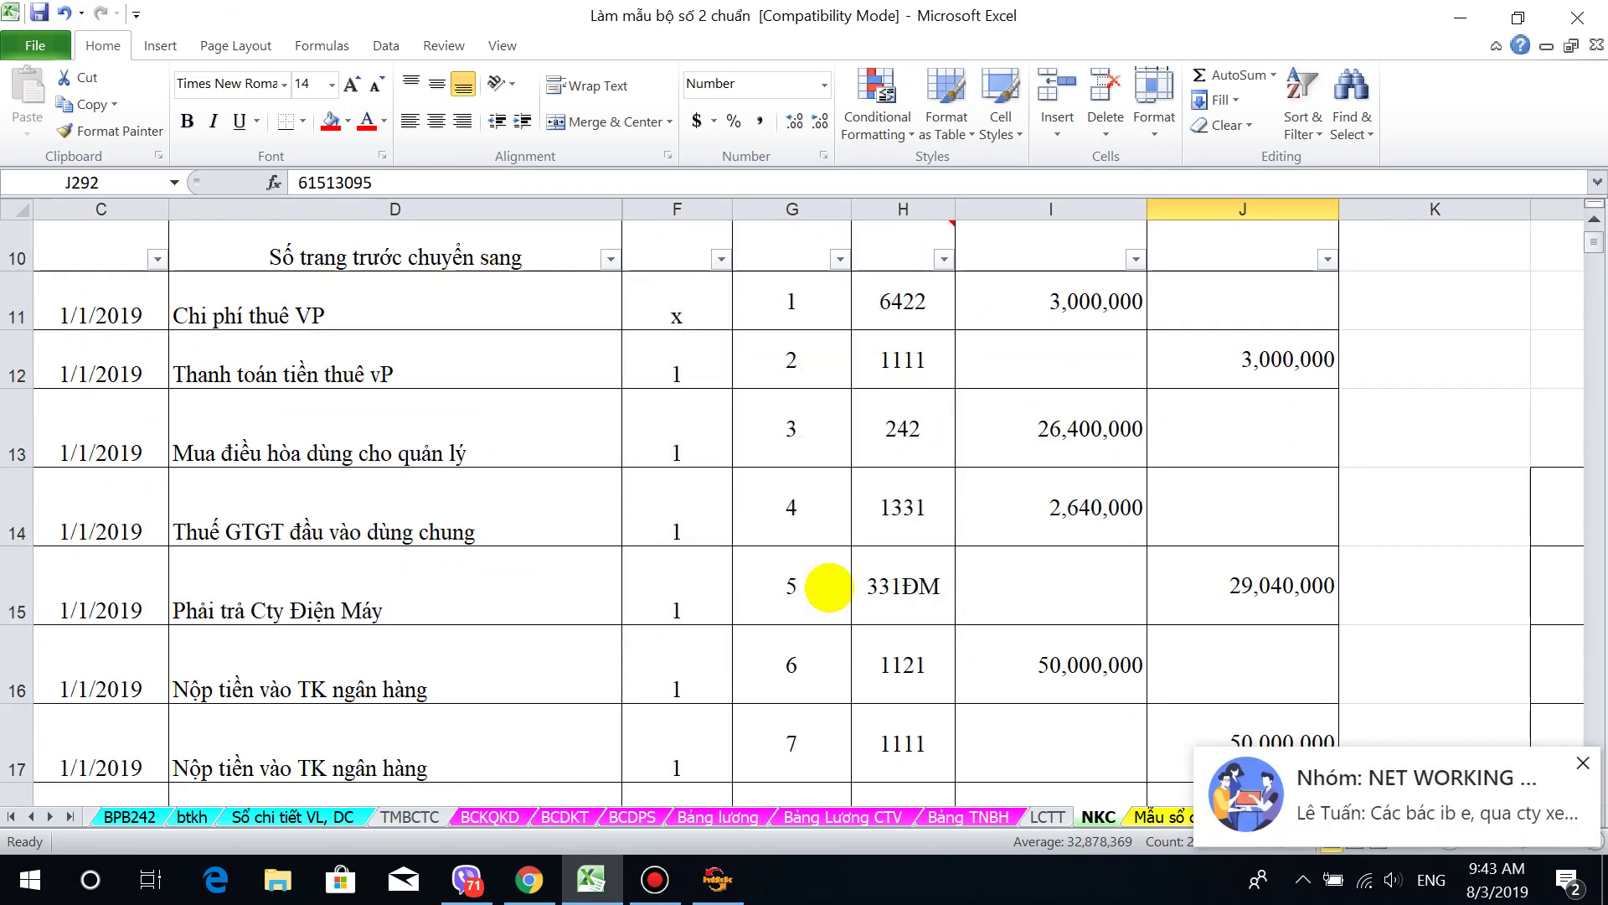
{"action": "scroll", "coordinate": [846, 617], "scroll_direction": "down", "scroll_amount": 2}
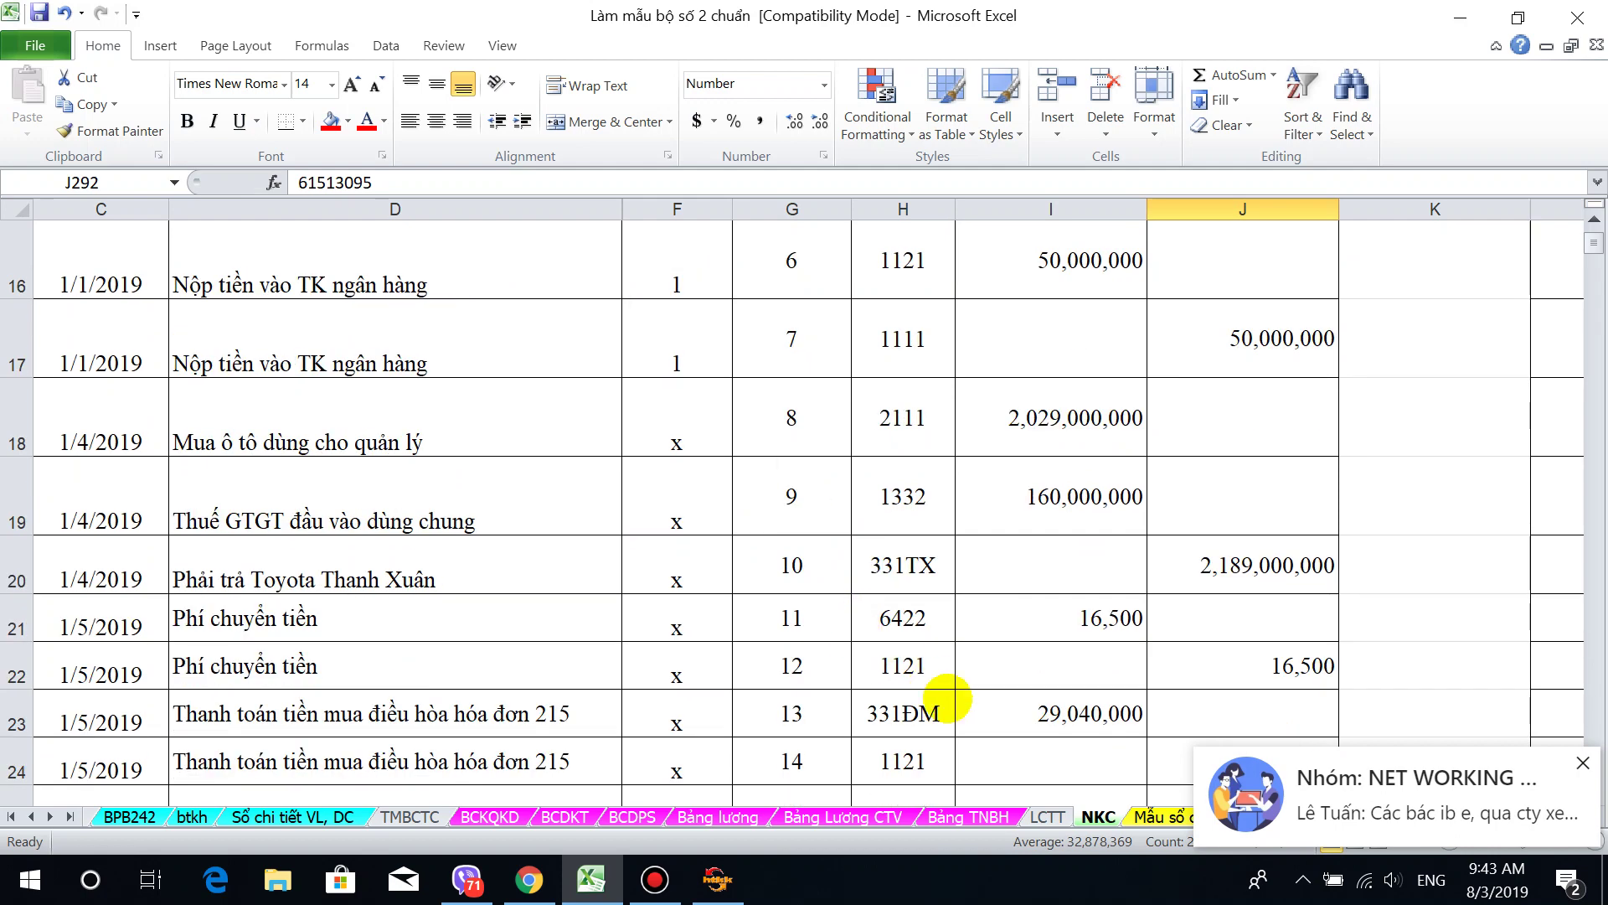
Step: Examine the Phát sinh trong kỳ debit and credit columns and their Tổng cộng cells on the BCDPS sheet
{"action": "left_click", "coordinate": [1156, 817]}
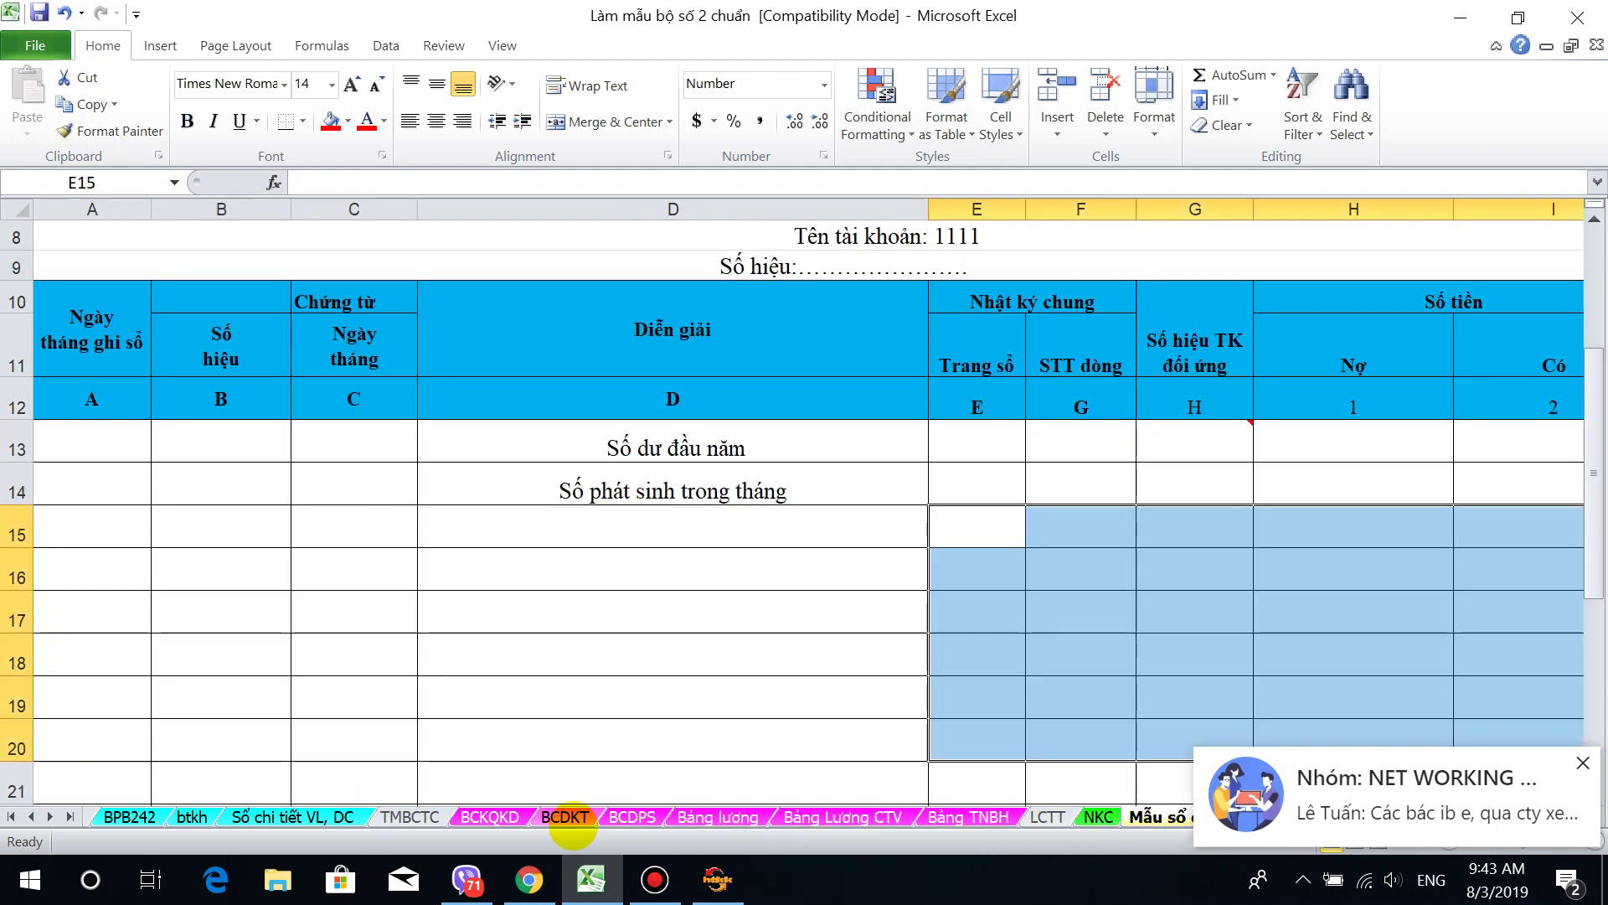
{"action": "left_click", "coordinate": [630, 818]}
{"action": "left_click", "coordinate": [938, 460]}
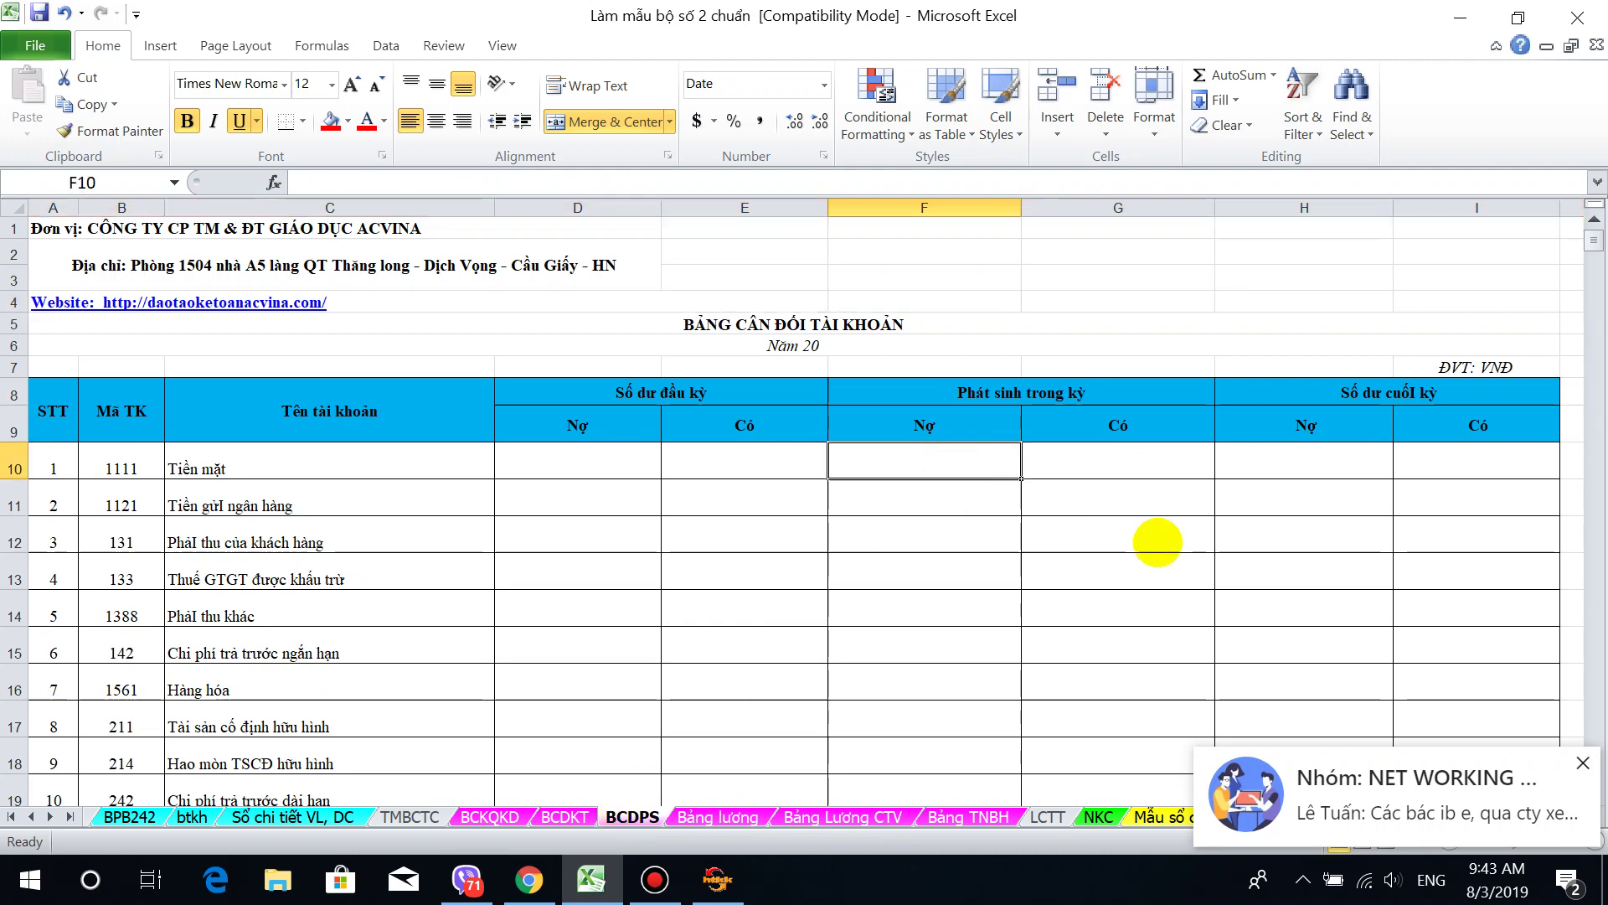
{"action": "left_click_drag", "start_coordinate": [1157, 542], "coordinate": [1135, 728]}
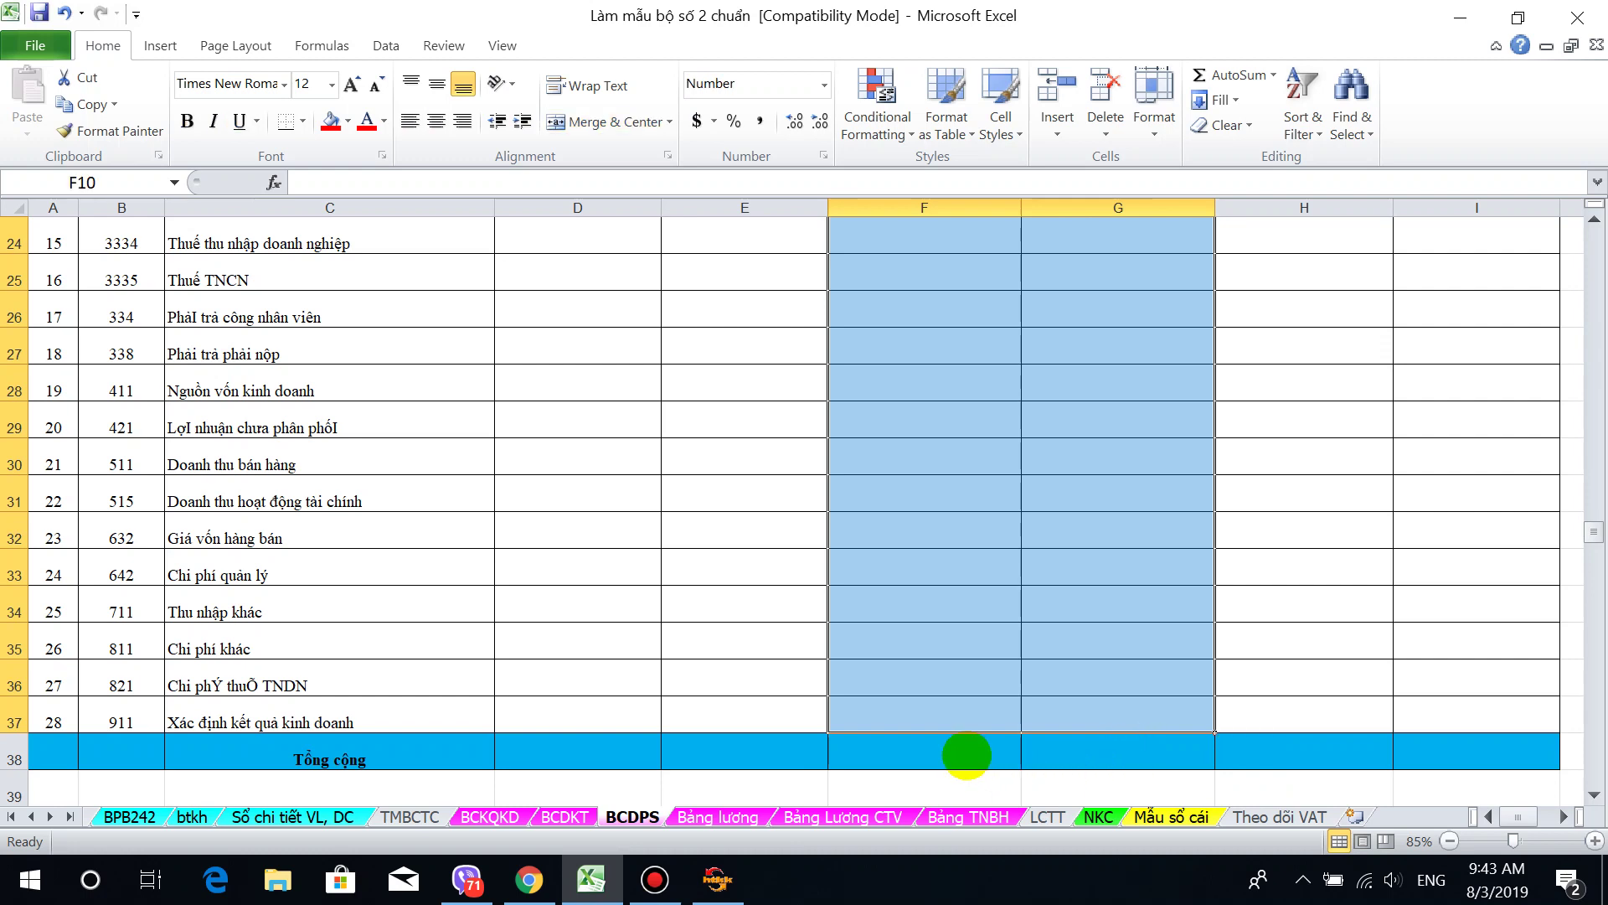
{"action": "left_click", "coordinate": [965, 757]}
{"action": "left_click", "coordinate": [1087, 755]}
{"action": "left_click", "coordinate": [1005, 748]}
{"action": "left_click", "coordinate": [1094, 760]}
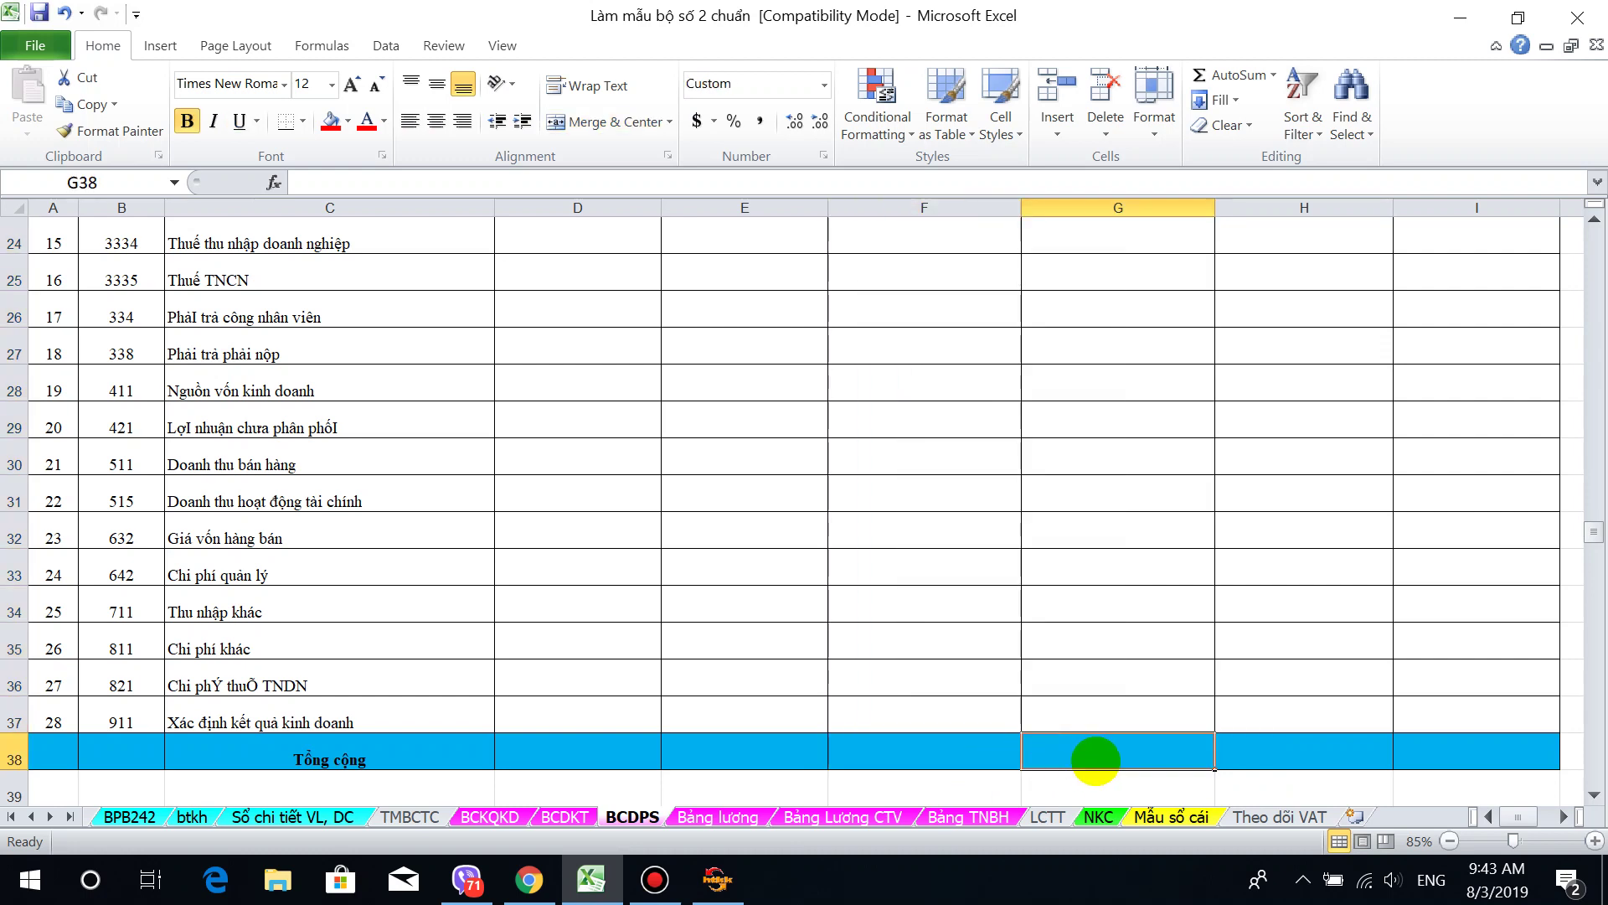
{"action": "scroll", "coordinate": [1091, 762], "scroll_direction": "down", "scroll_amount": 1}
{"action": "left_click", "coordinate": [980, 643]}
{"action": "left_click", "coordinate": [1067, 643]}
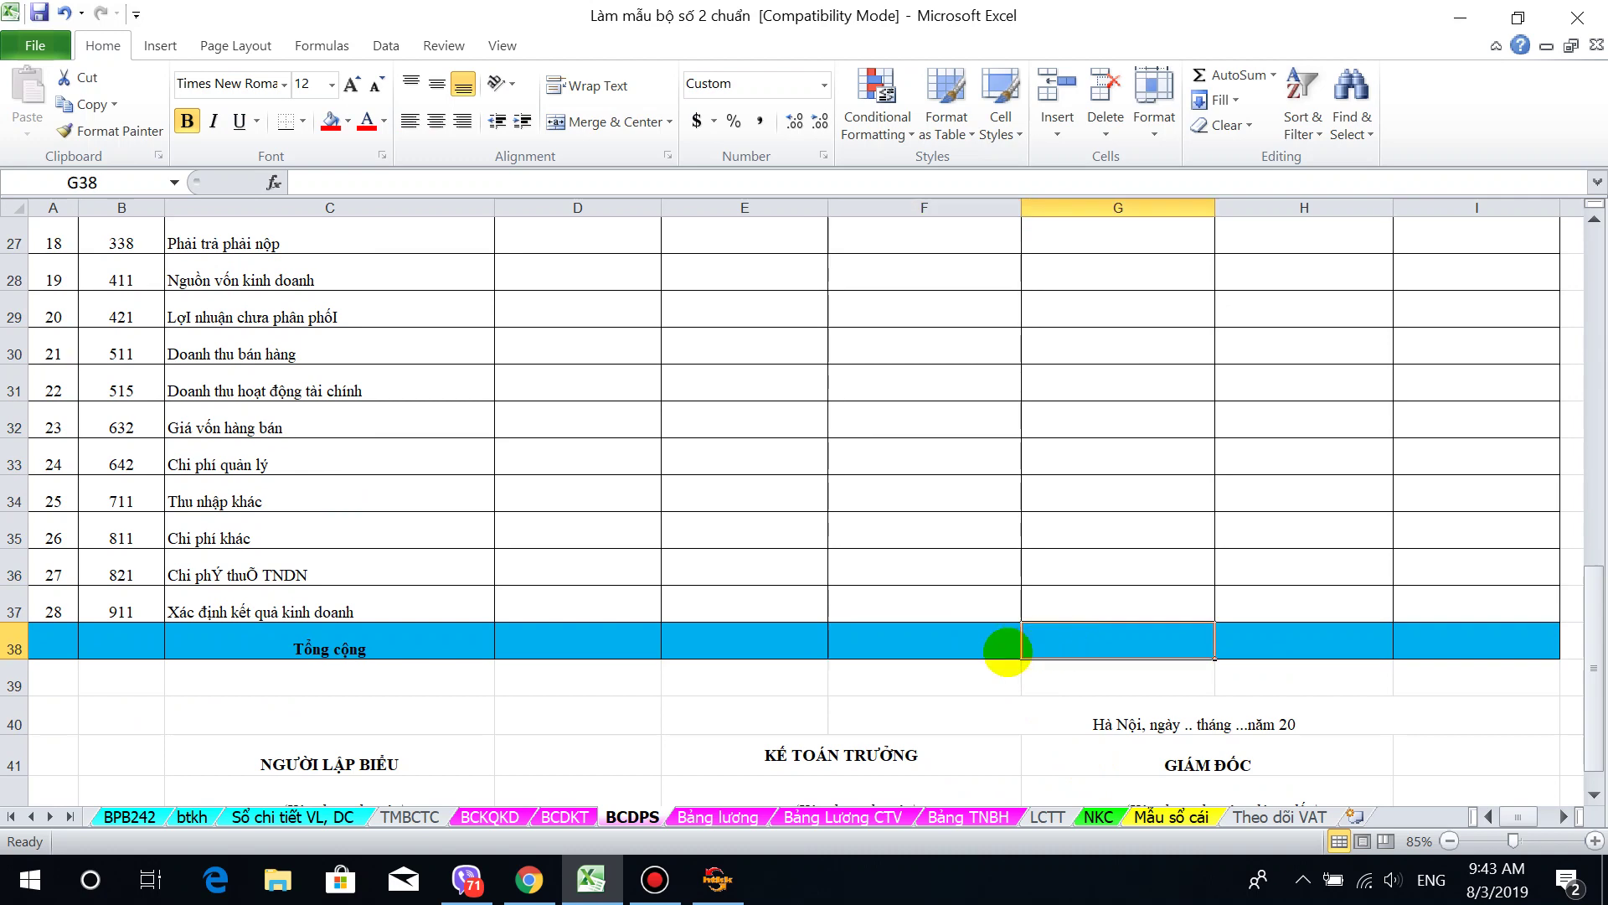
{"action": "left_click", "coordinate": [1009, 650]}
{"action": "left_click", "coordinate": [1090, 651]}
Step: In BCDPS cell F39, reference the journal's Cộng phát sinh debit total with the formula =NKC!I327
{"action": "left_click", "coordinate": [1005, 666]}
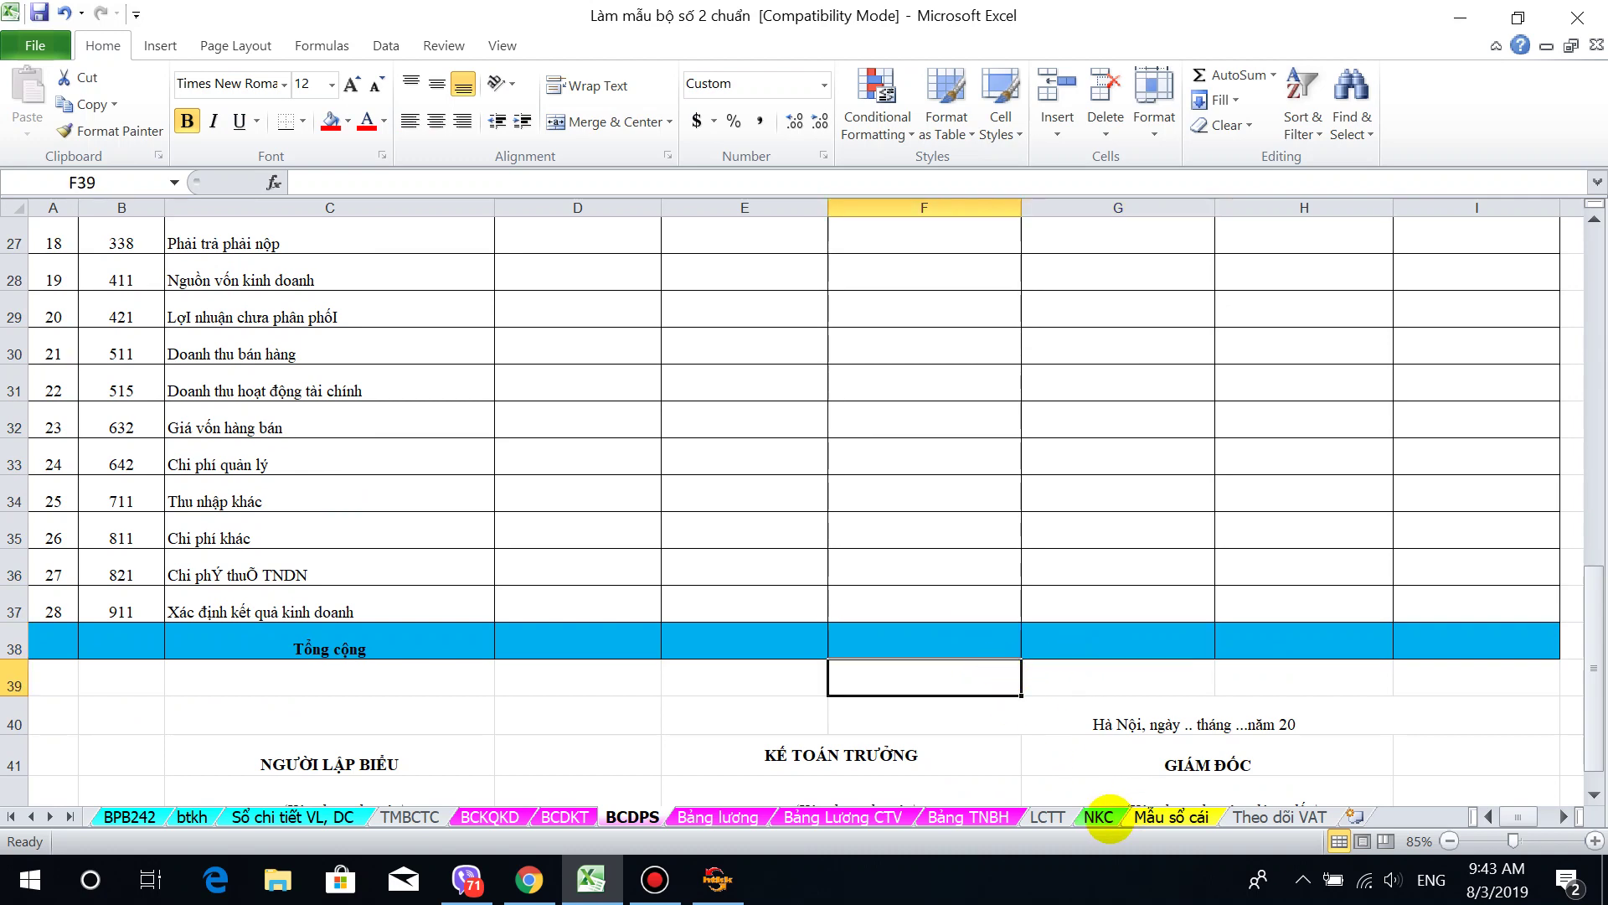
{"action": "left_click", "coordinate": [1098, 816]}
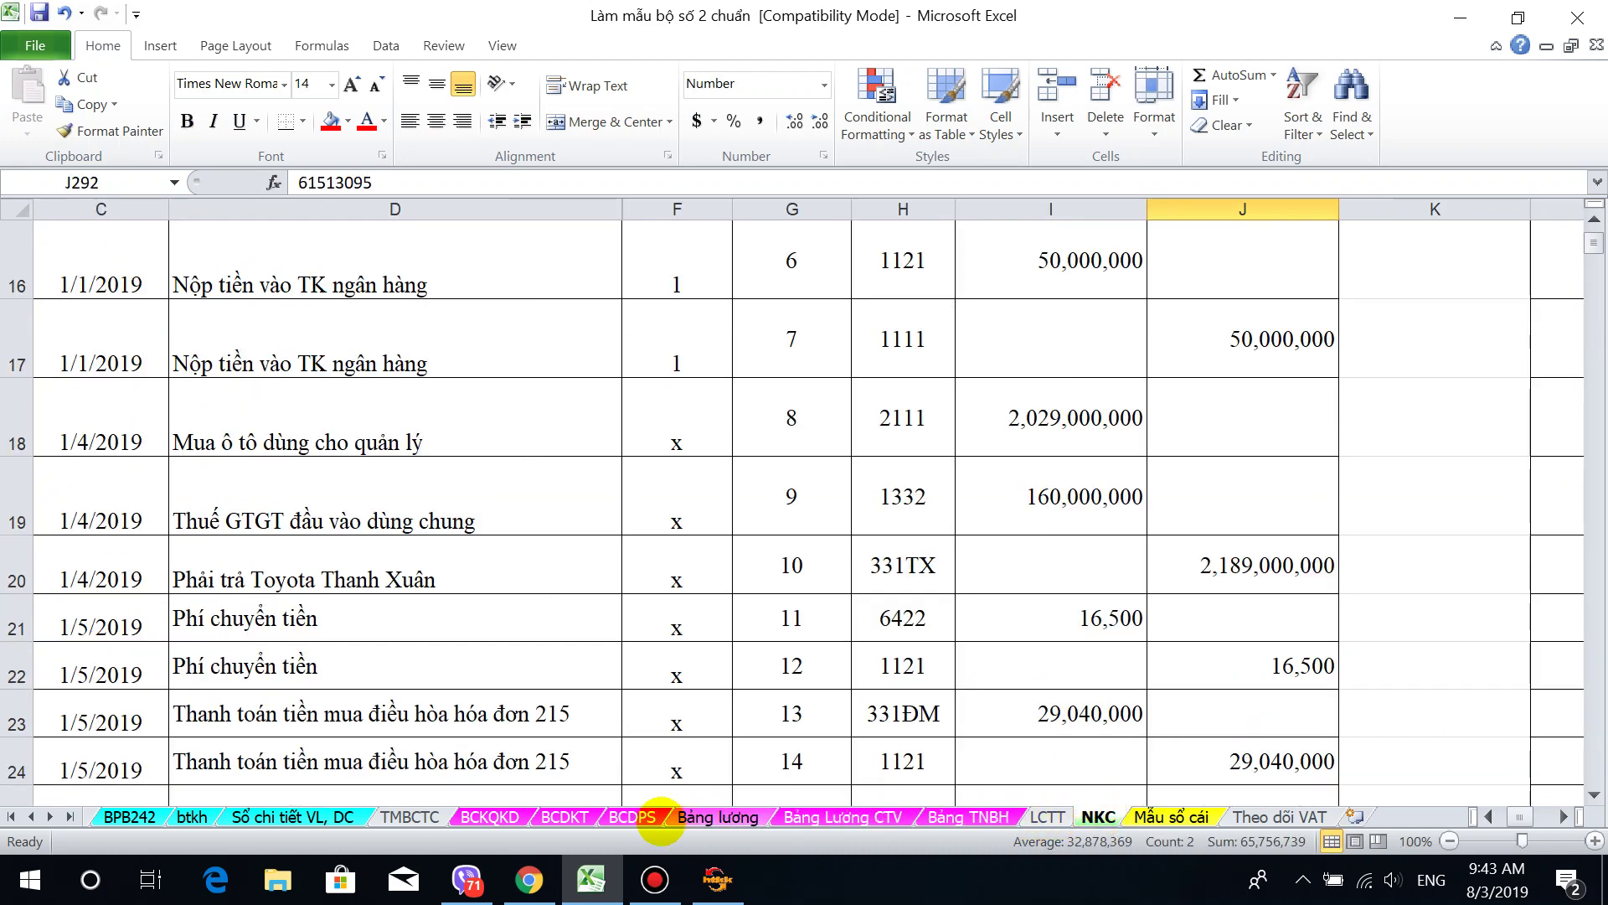
{"action": "left_click", "coordinate": [632, 816]}
{"action": "type", "text": "="}
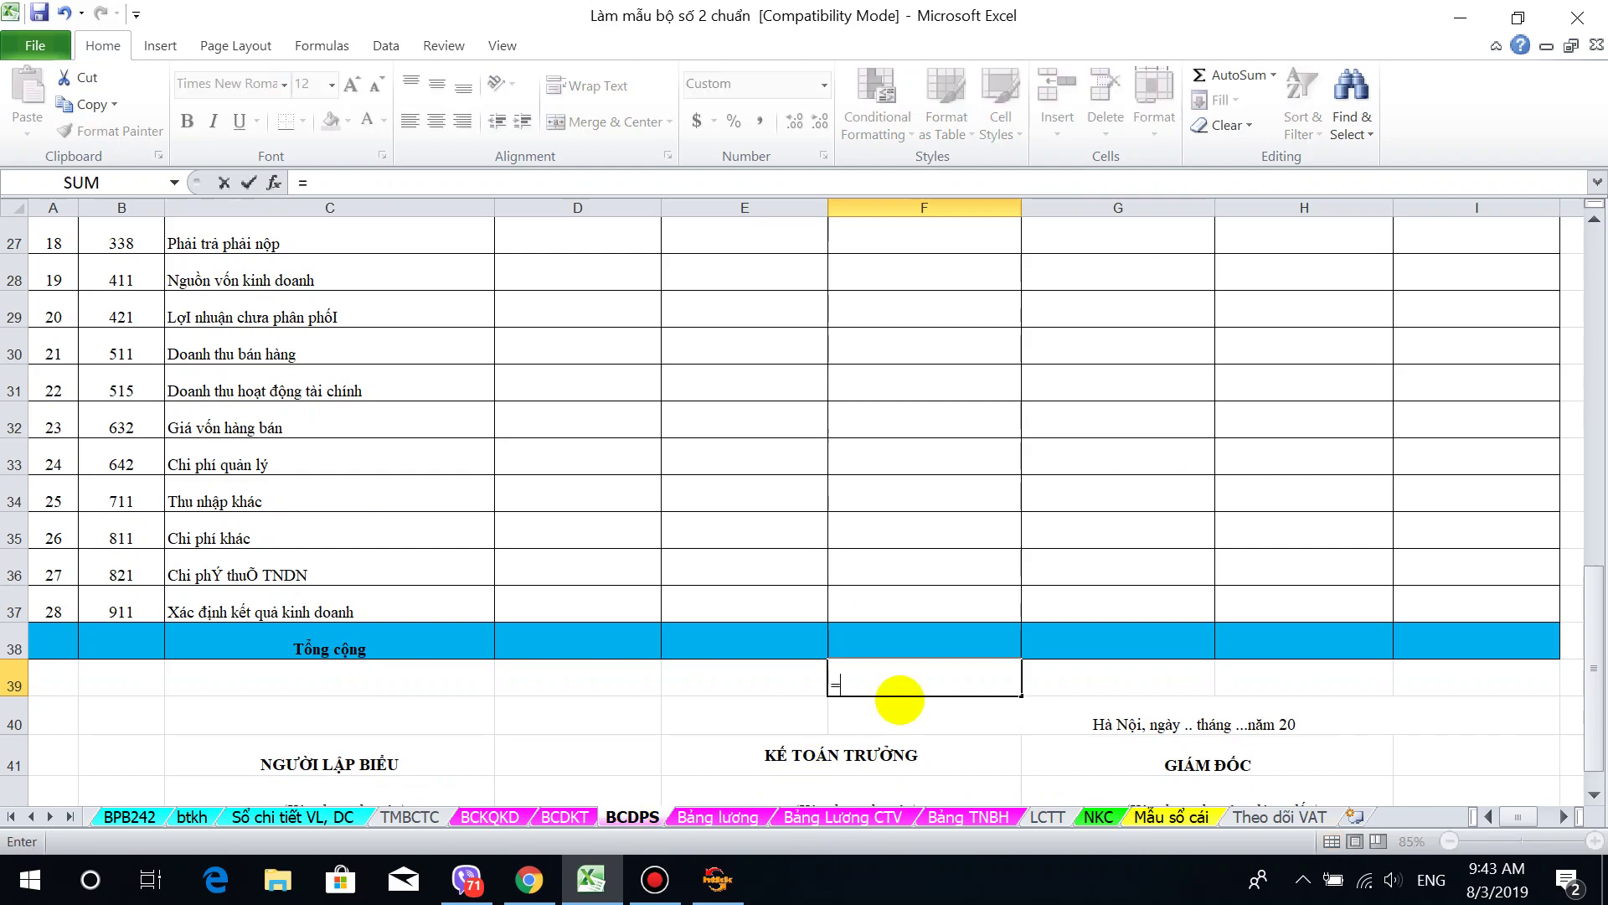
{"action": "left_click", "coordinate": [1098, 817]}
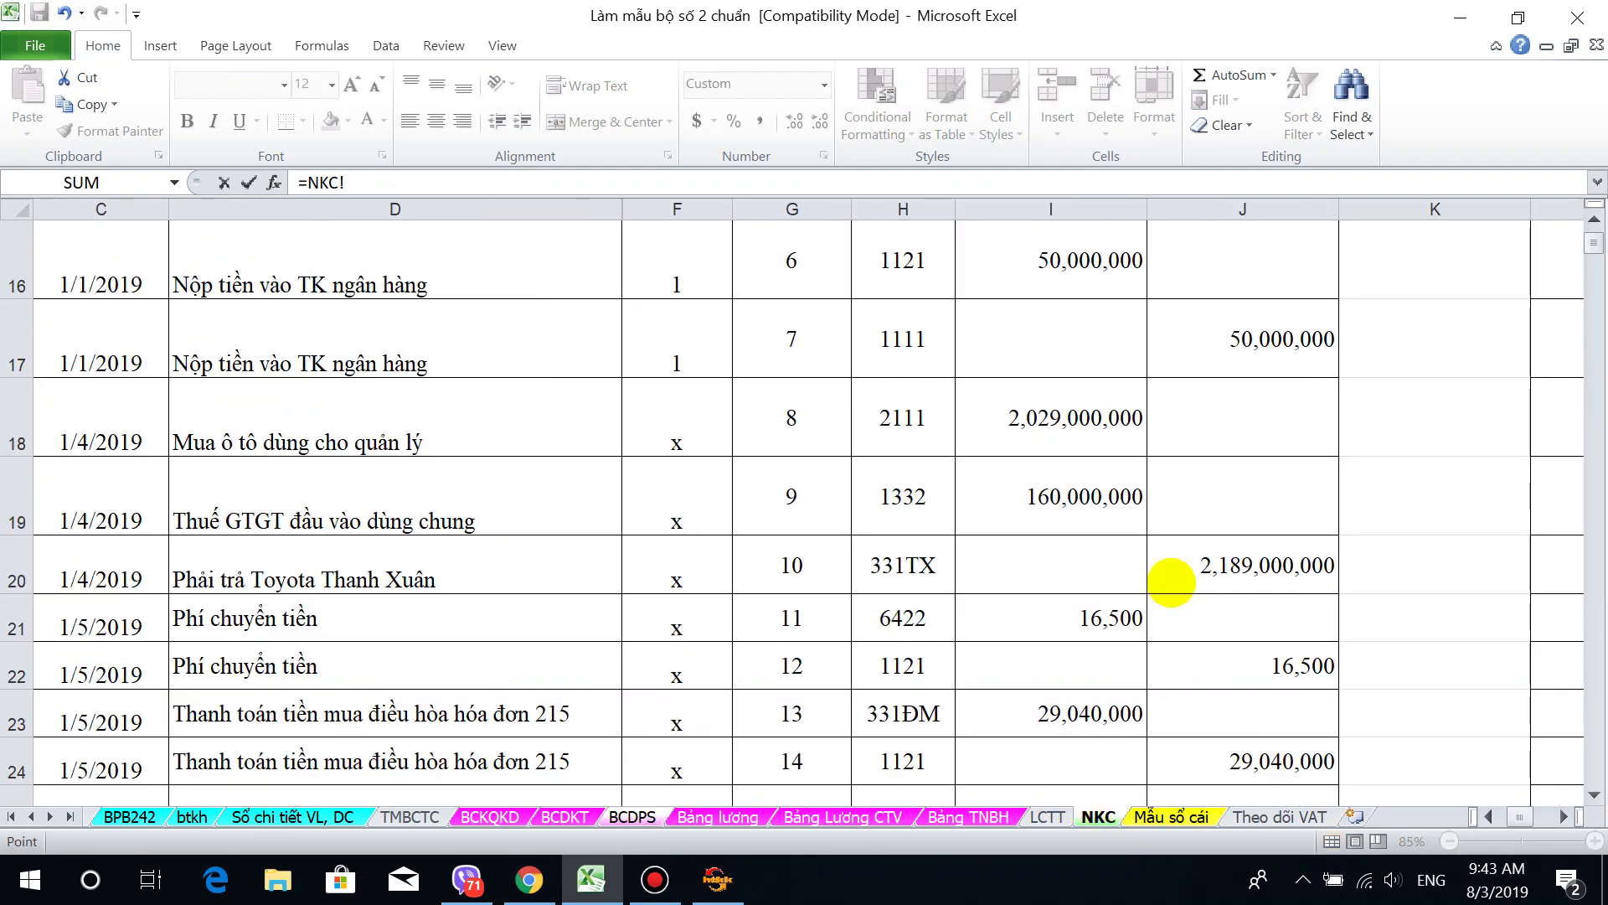
{"action": "scroll", "coordinate": [1122, 662], "scroll_direction": "down", "scroll_amount": 20}
{"action": "scroll", "coordinate": [1107, 664], "scroll_direction": "down", "scroll_amount": 20}
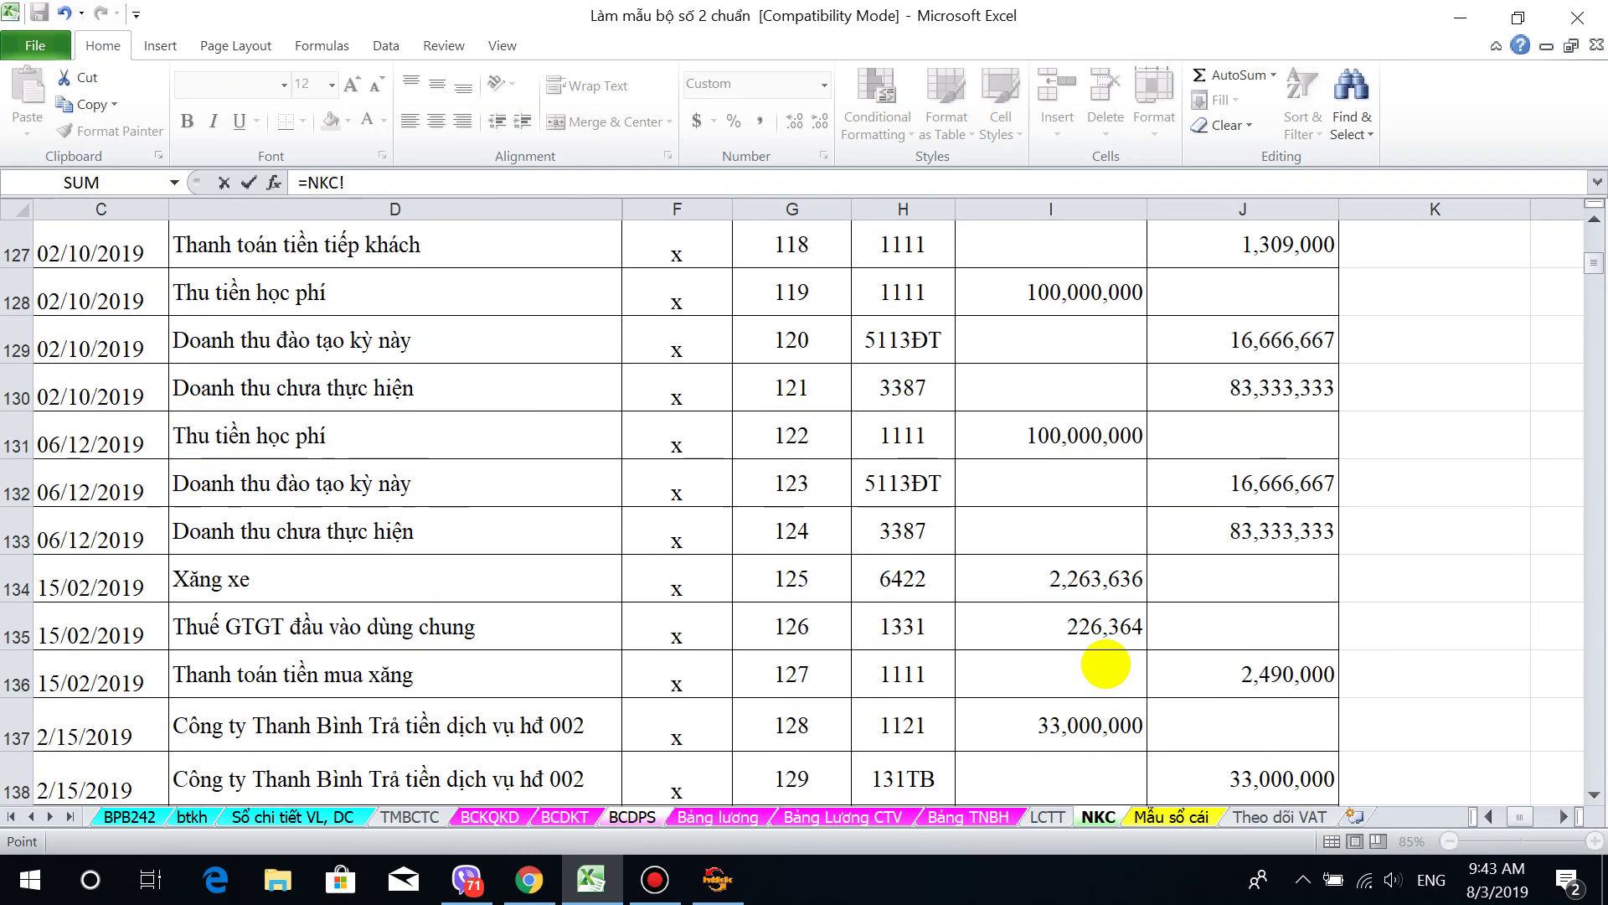
{"action": "scroll", "coordinate": [1094, 662], "scroll_direction": "down", "scroll_amount": 20}
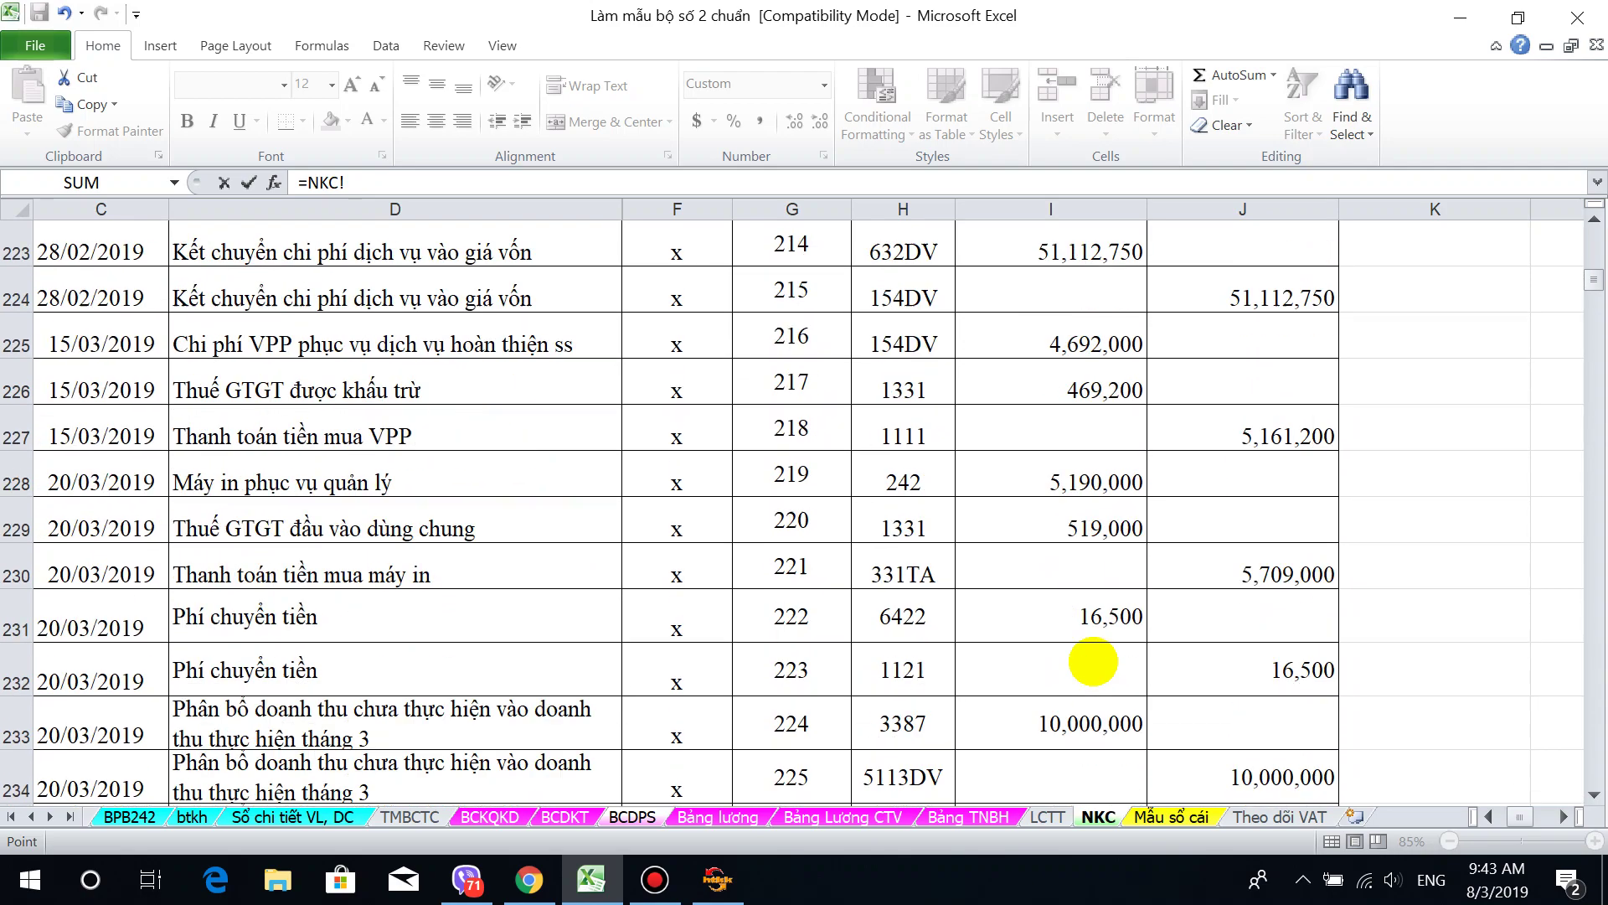
{"action": "scroll", "coordinate": [1091, 662], "scroll_direction": "down", "scroll_amount": 6}
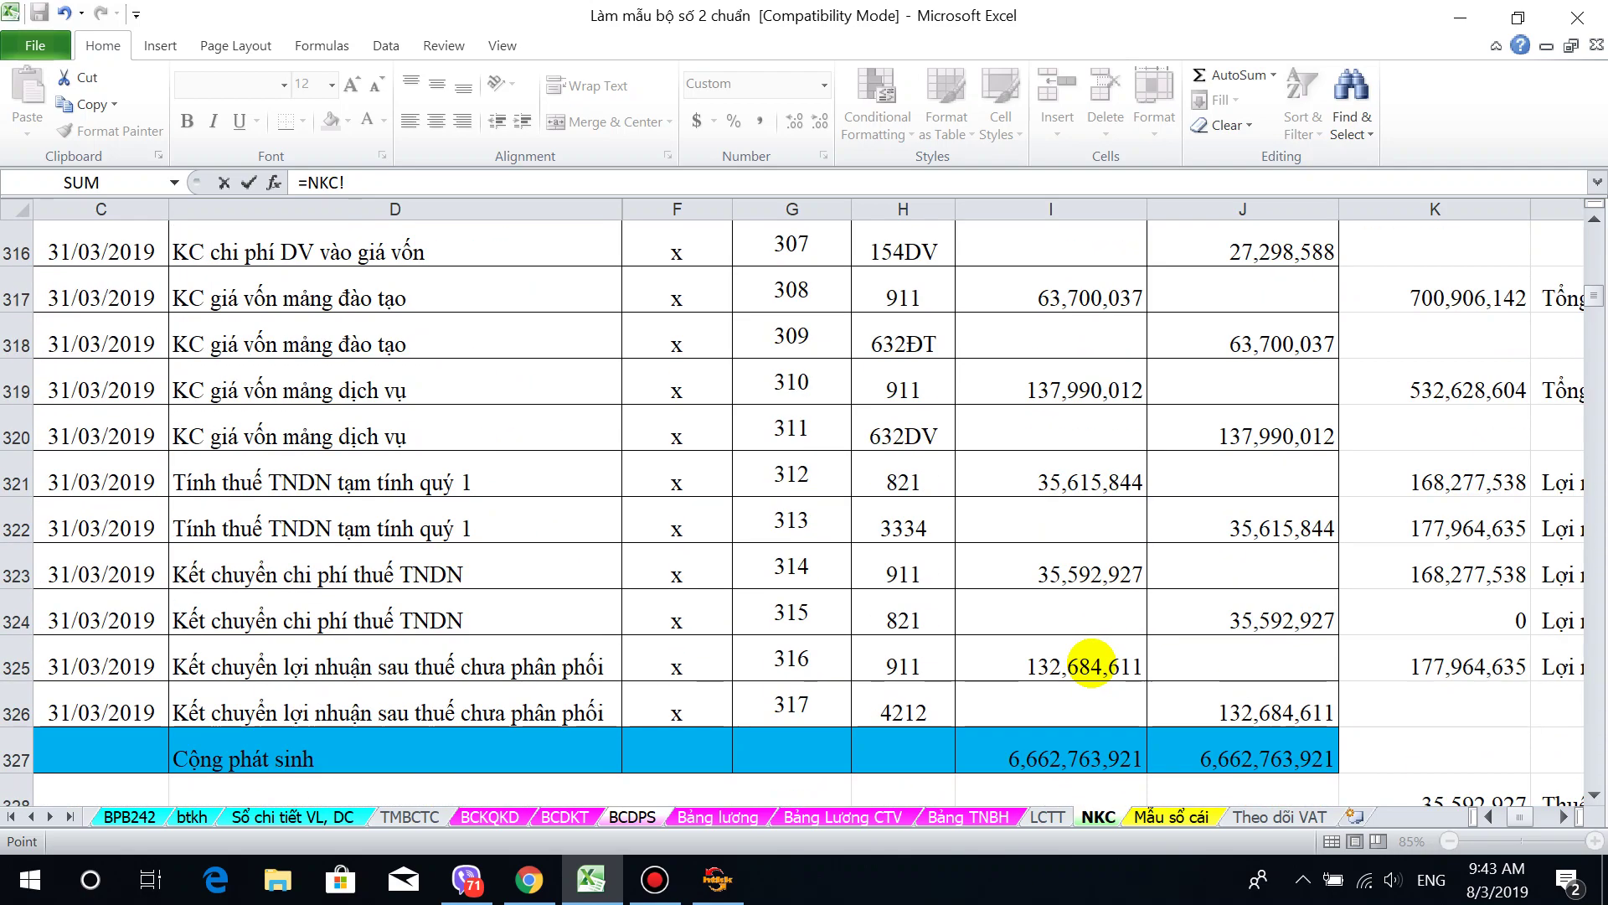
{"action": "left_click", "coordinate": [1073, 754]}
{"action": "key", "text": "Return"}
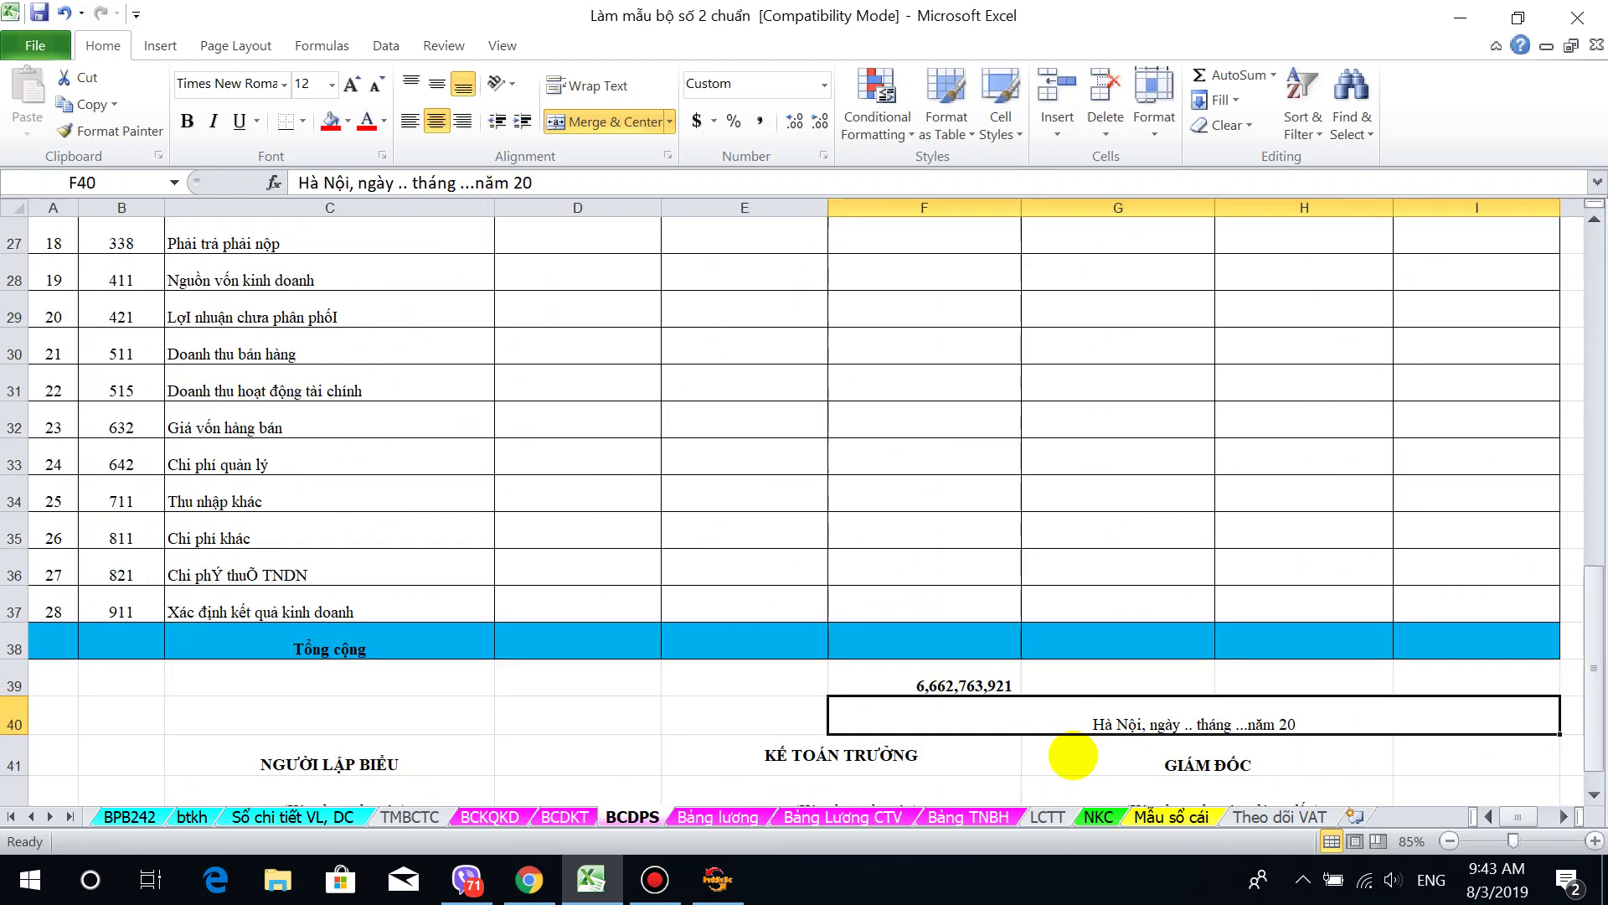
Step: Compare the Tổng cộng cells F38:G38 with the journal total in F39, and review the Phát sinh trong kỳ columns above
{"action": "left_click", "coordinate": [972, 651]}
{"action": "left_click_drag", "start_coordinate": [973, 651], "coordinate": [1101, 645]}
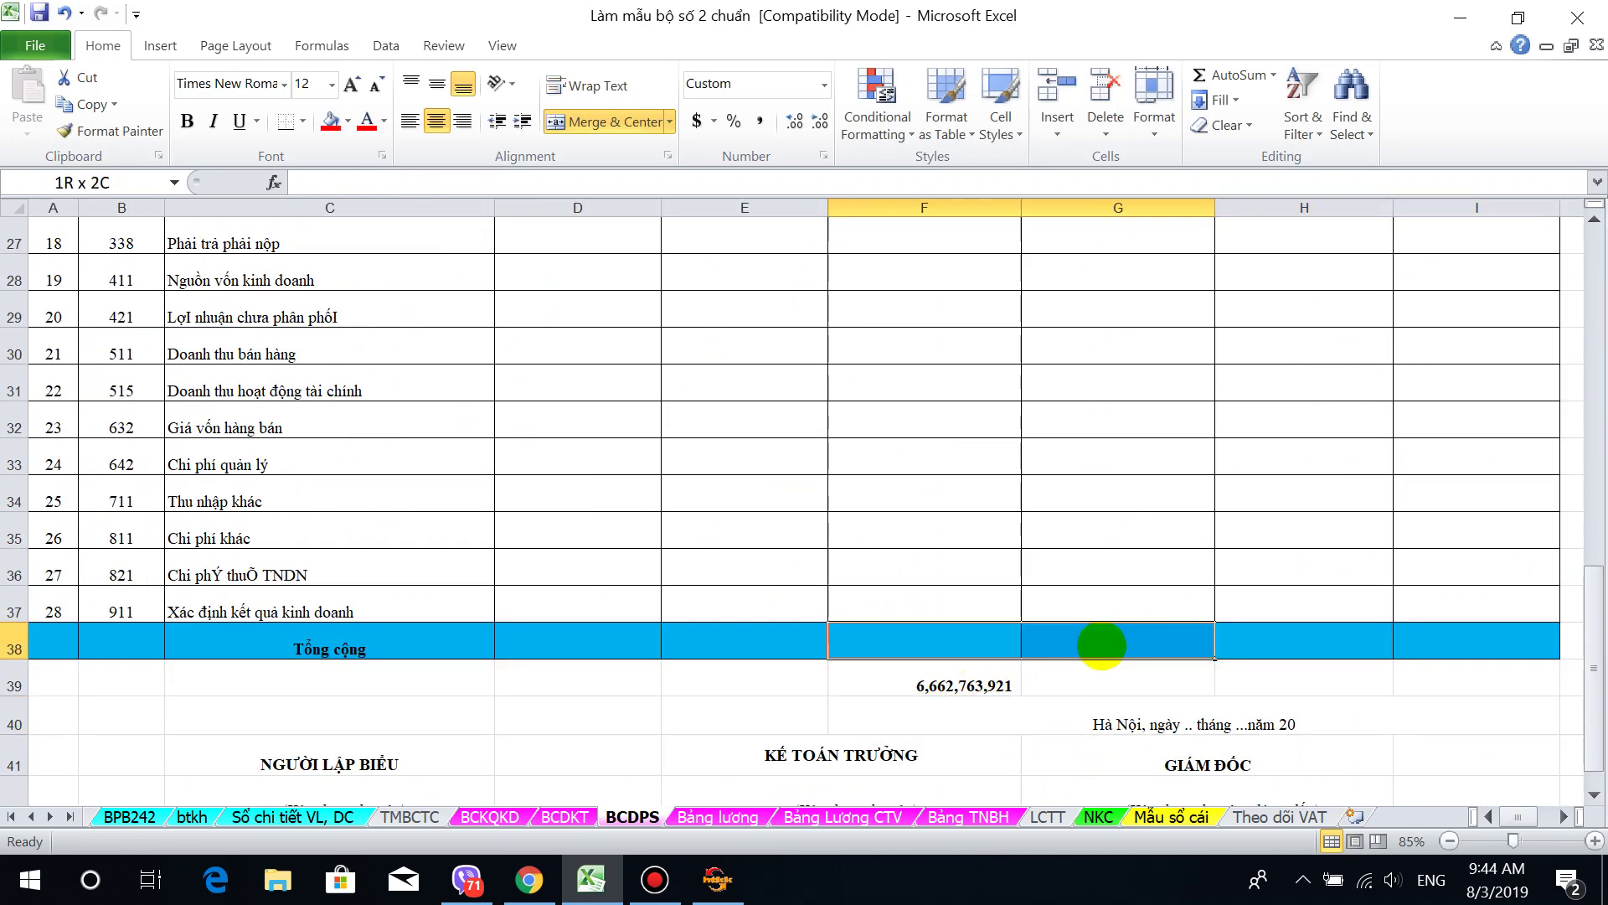
{"action": "left_click_drag", "start_coordinate": [1102, 645], "coordinate": [1081, 658]}
{"action": "left_click", "coordinate": [986, 677]}
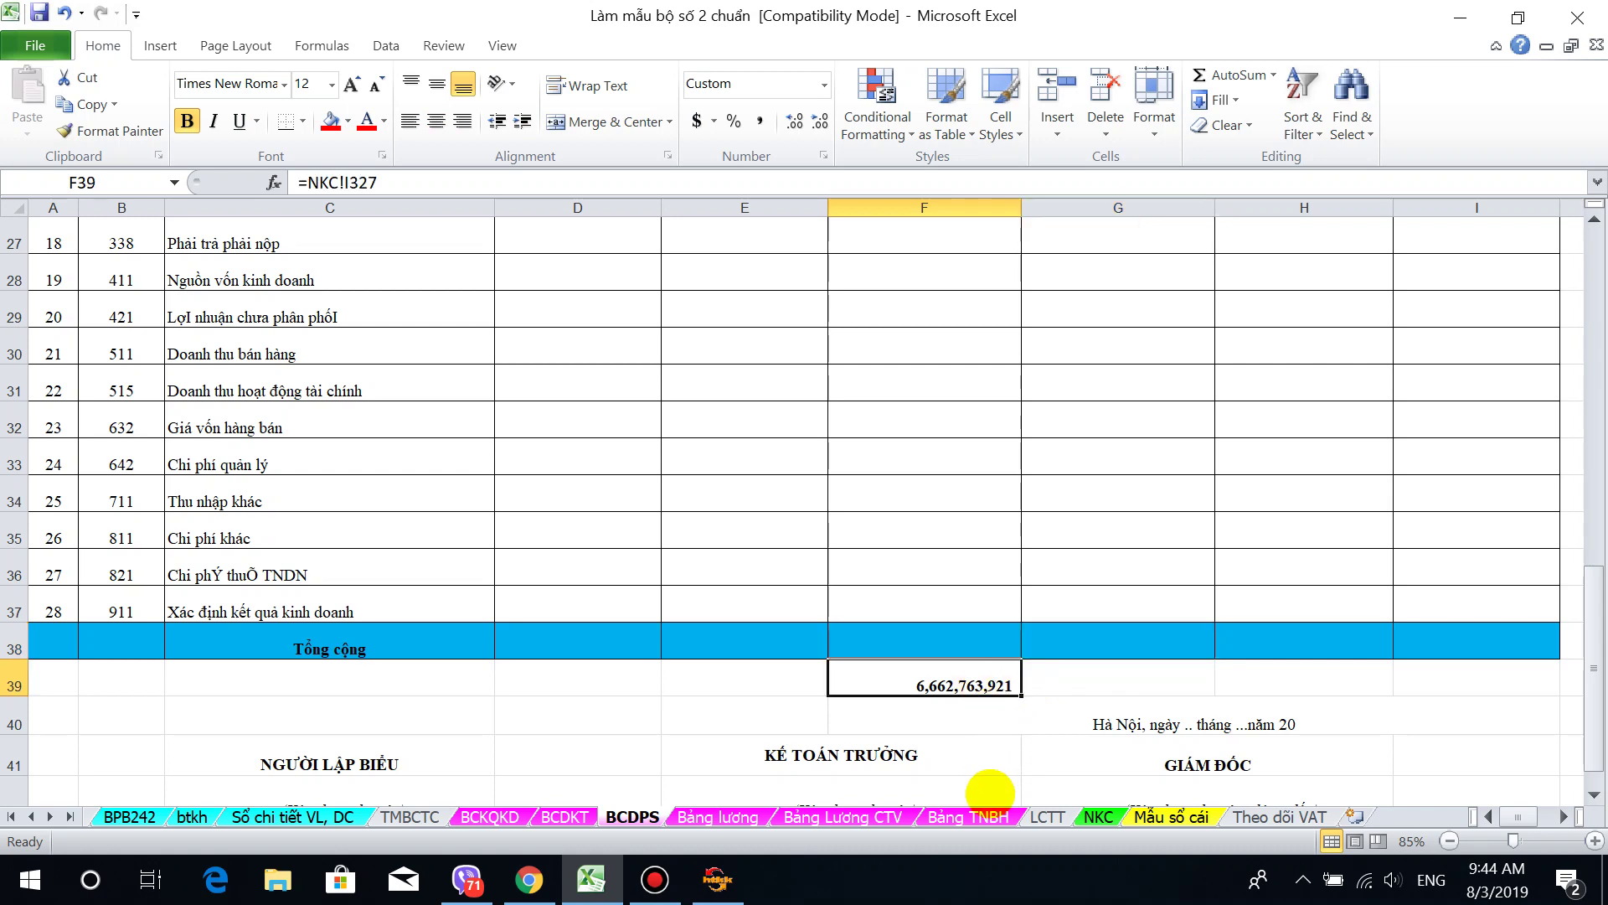
{"action": "left_click_drag", "start_coordinate": [933, 646], "coordinate": [1081, 681]}
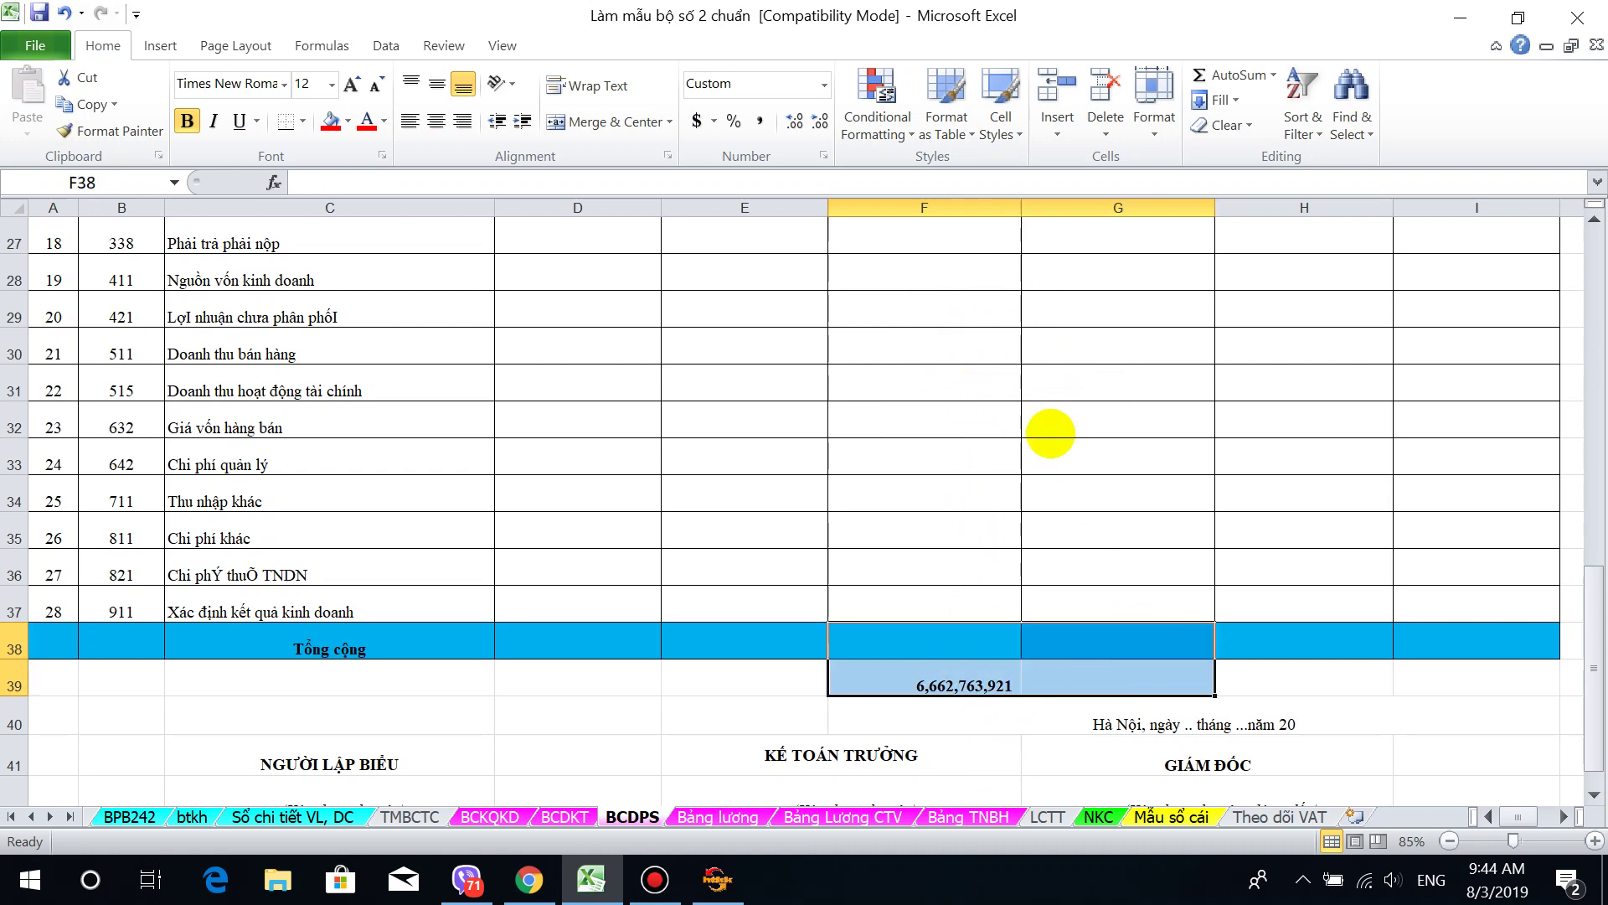
{"action": "scroll", "coordinate": [1038, 410], "scroll_direction": "up", "scroll_amount": 6}
{"action": "scroll", "coordinate": [1025, 389], "scroll_direction": "up", "scroll_amount": 3}
{"action": "left_click_drag", "start_coordinate": [1016, 400], "coordinate": [1012, 702]}
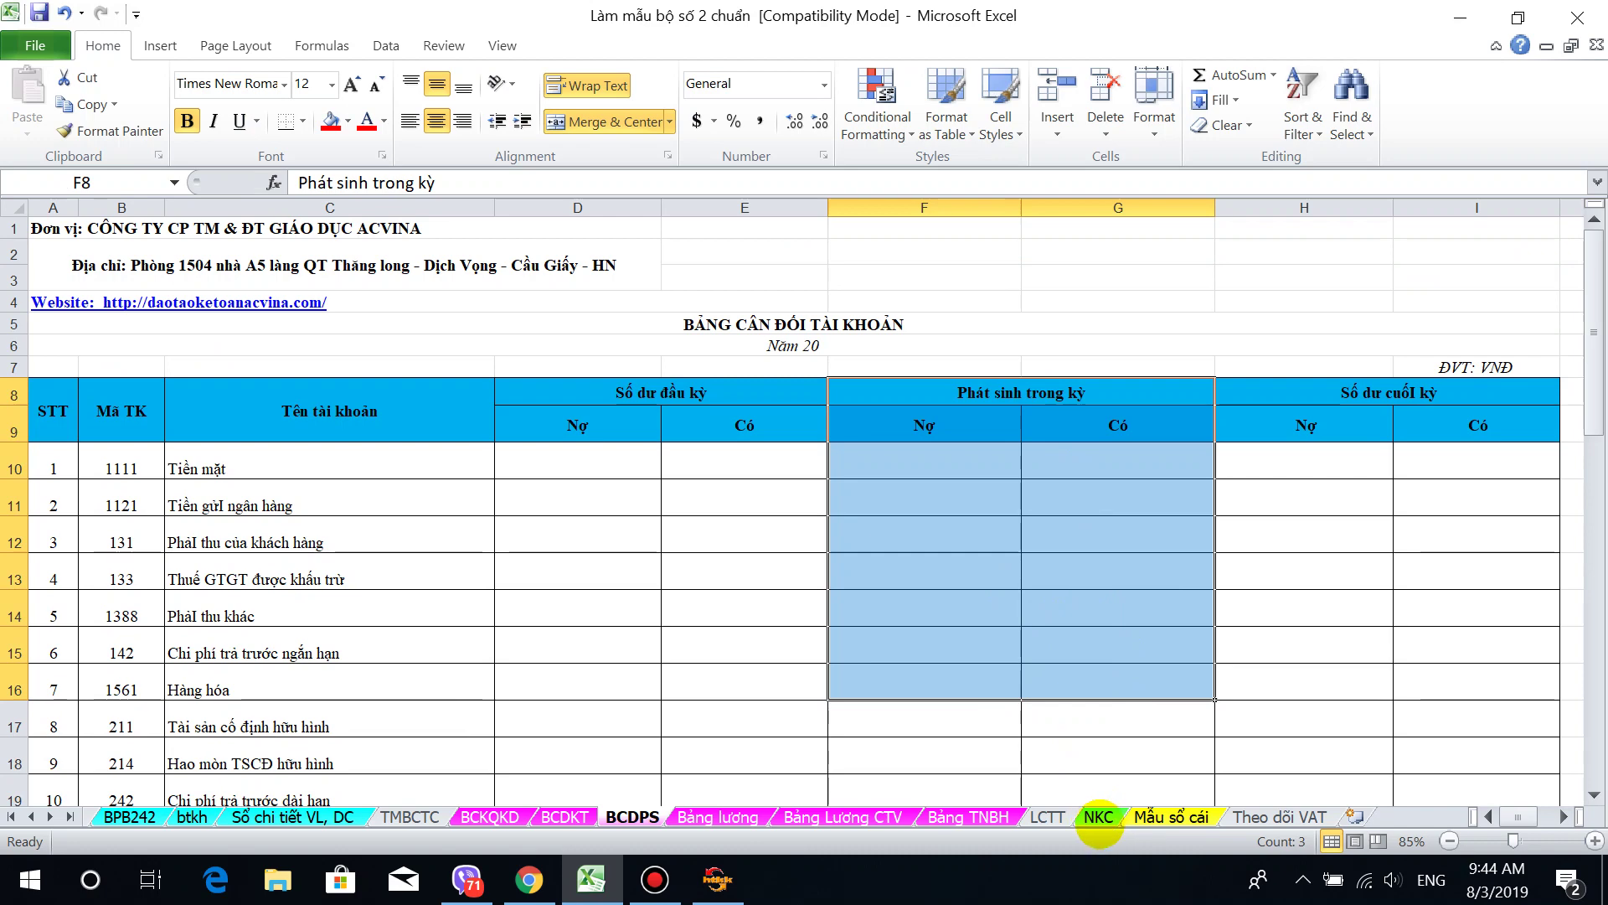
Step: On the NKC sheet, review the end-of-March entries down to Cộng phát sinh, including the closing entries in H323:J326
{"action": "left_click", "coordinate": [1098, 816]}
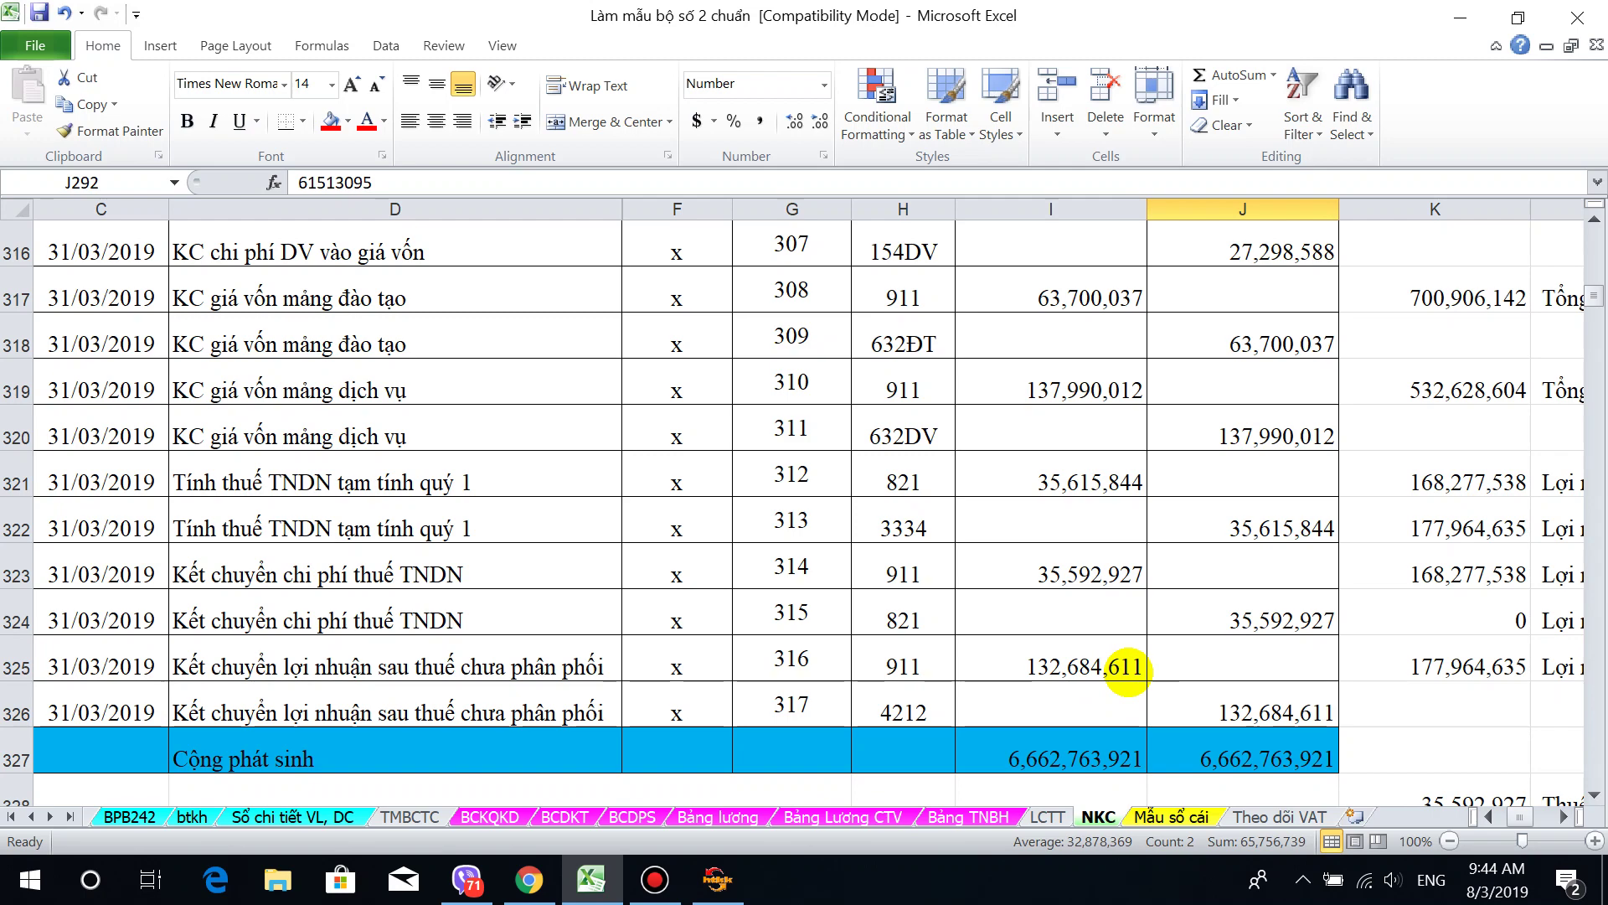
{"action": "scroll", "coordinate": [1128, 670], "scroll_direction": "up", "scroll_amount": 3}
{"action": "scroll", "coordinate": [1127, 670], "scroll_direction": "up", "scroll_amount": 6}
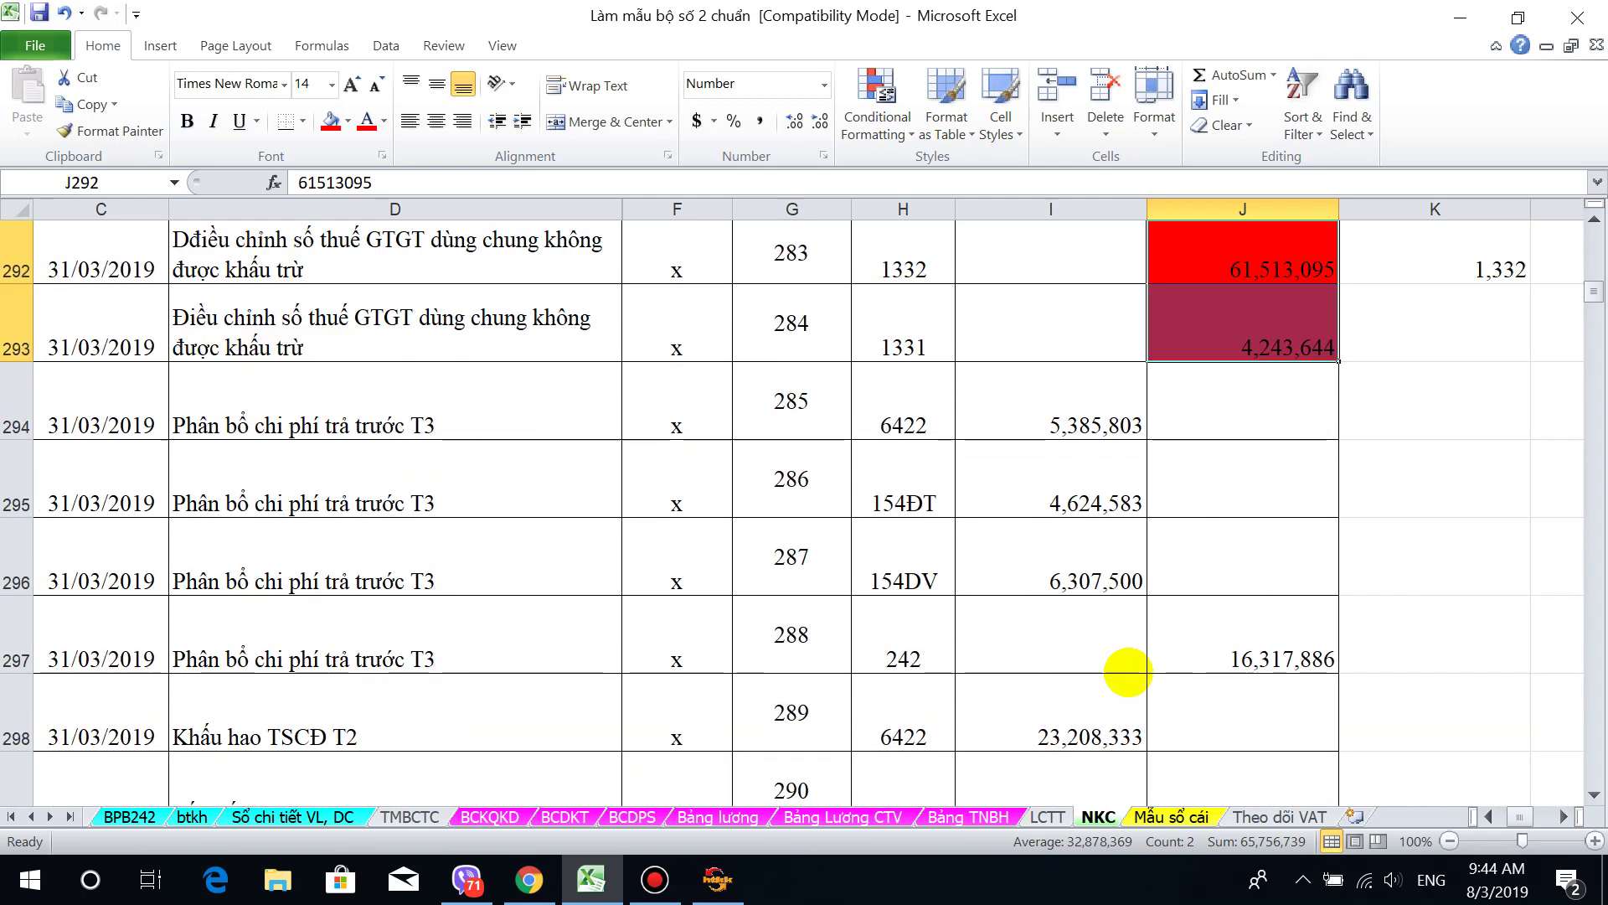
{"action": "scroll", "coordinate": [1128, 671], "scroll_direction": "up", "scroll_amount": 10}
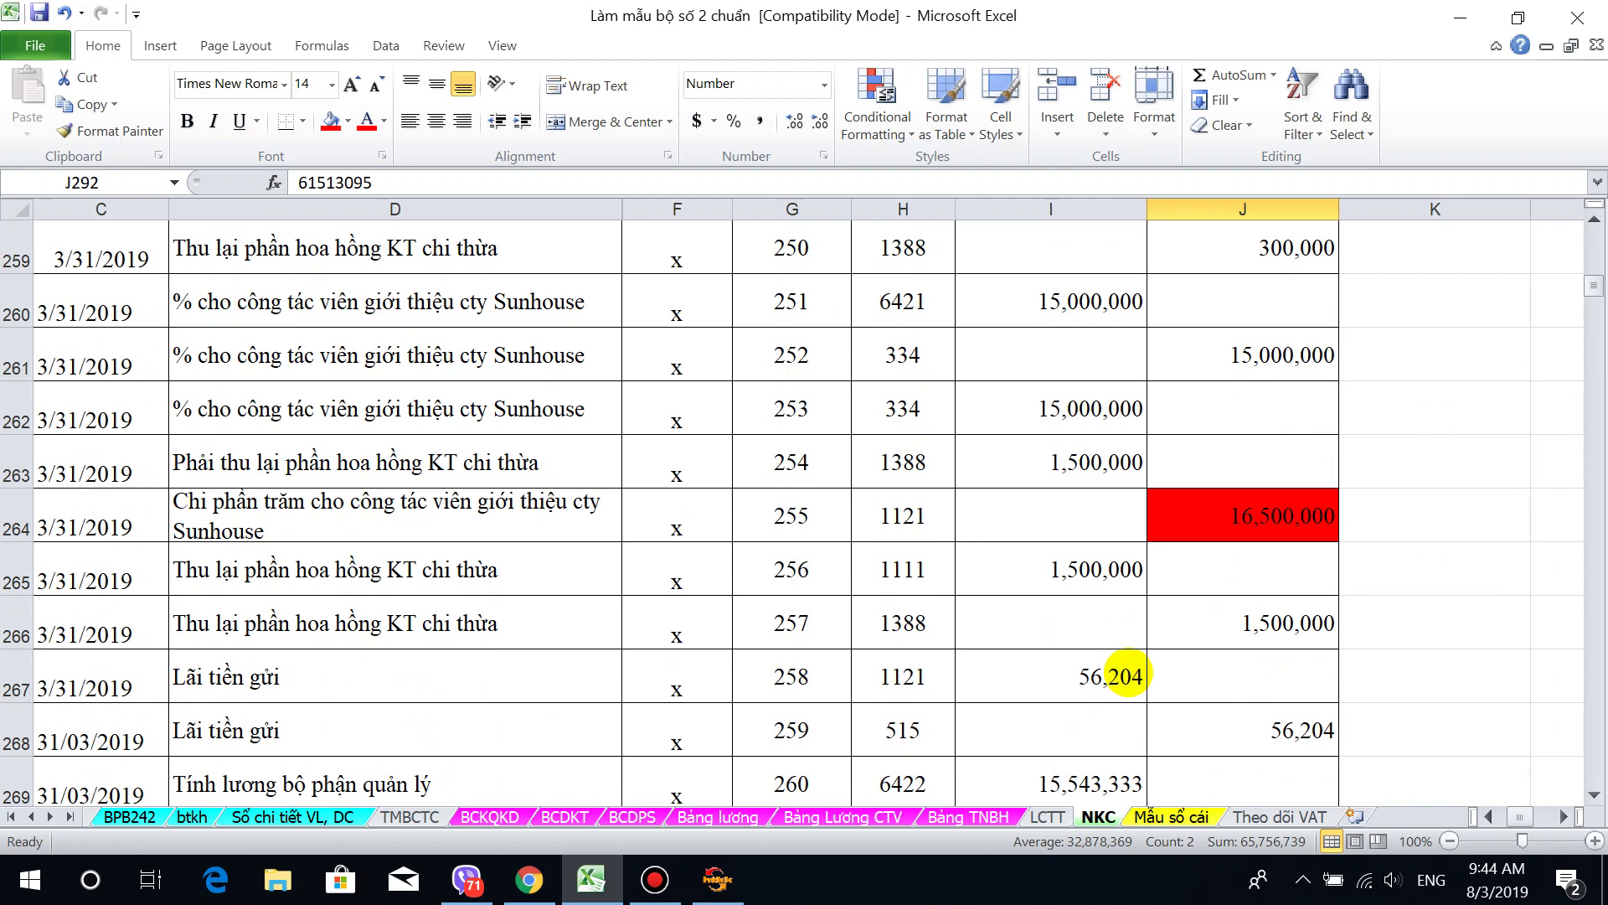
{"action": "scroll", "coordinate": [1128, 677], "scroll_direction": "down", "scroll_amount": 13}
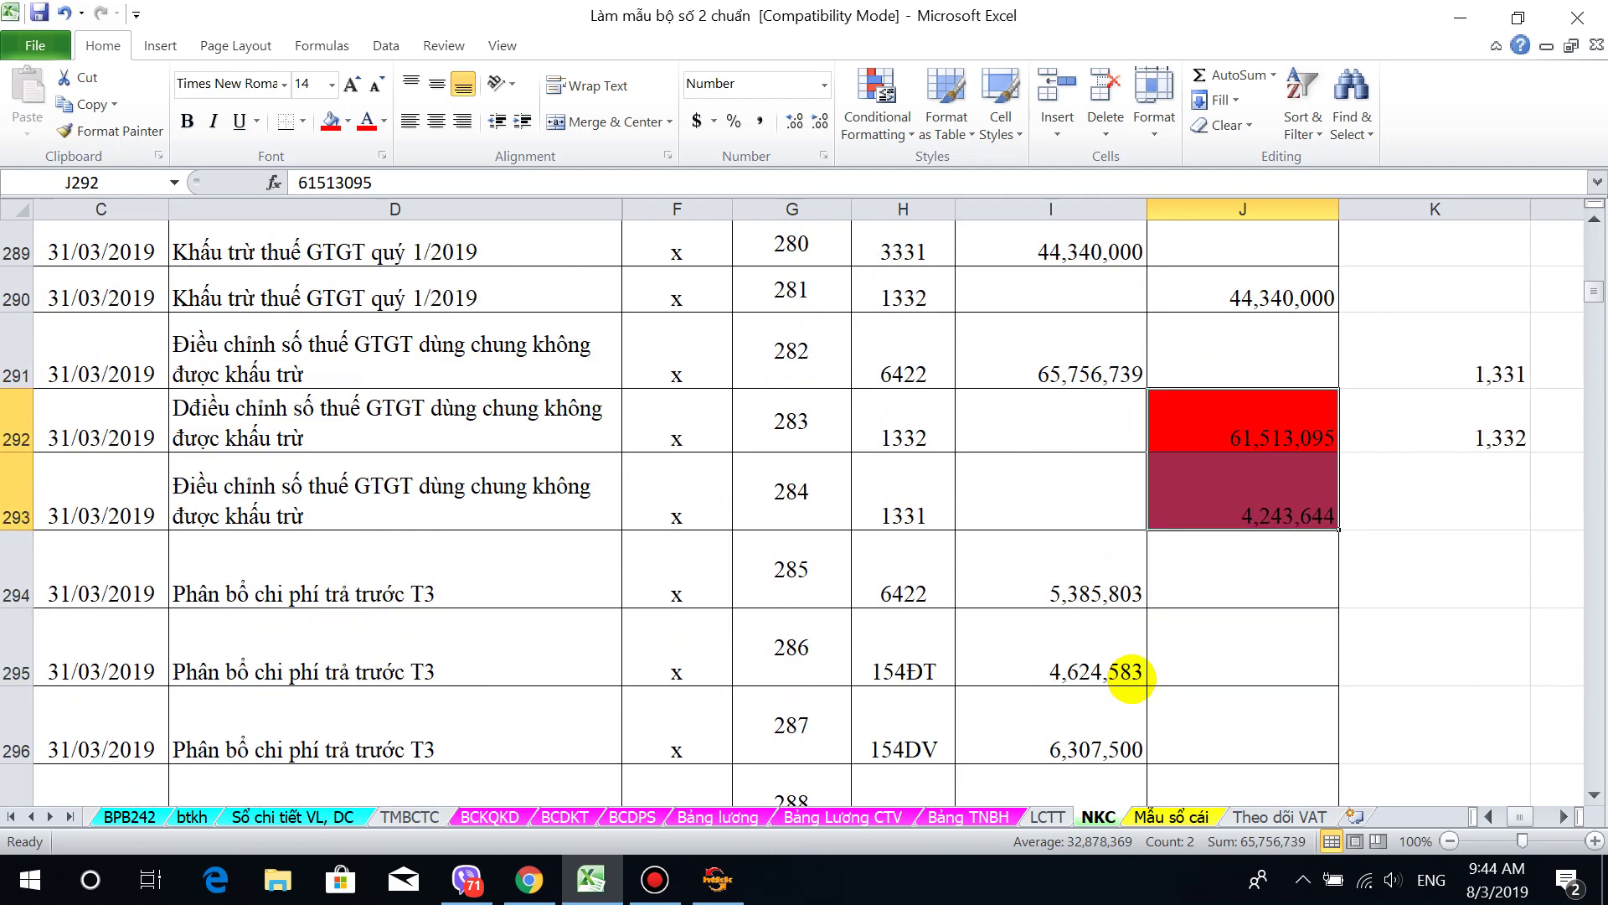
{"action": "scroll", "coordinate": [1127, 677], "scroll_direction": "down", "scroll_amount": 9}
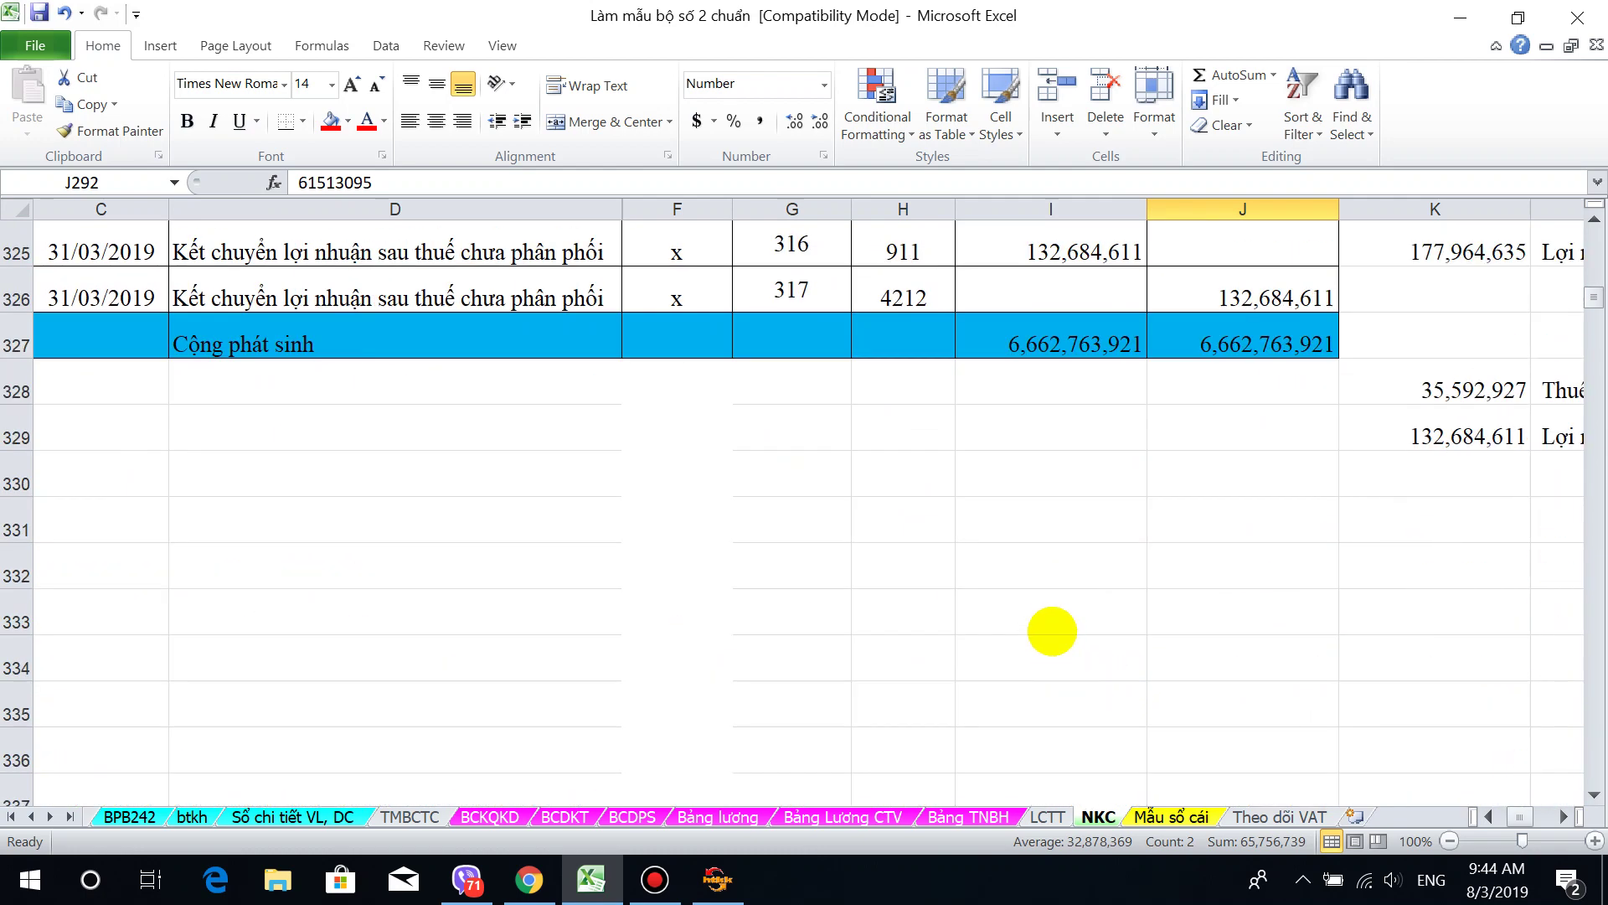
{"action": "scroll", "coordinate": [1049, 633], "scroll_direction": "up", "scroll_amount": 3}
{"action": "left_click_drag", "start_coordinate": [903, 575], "coordinate": [1234, 682]}
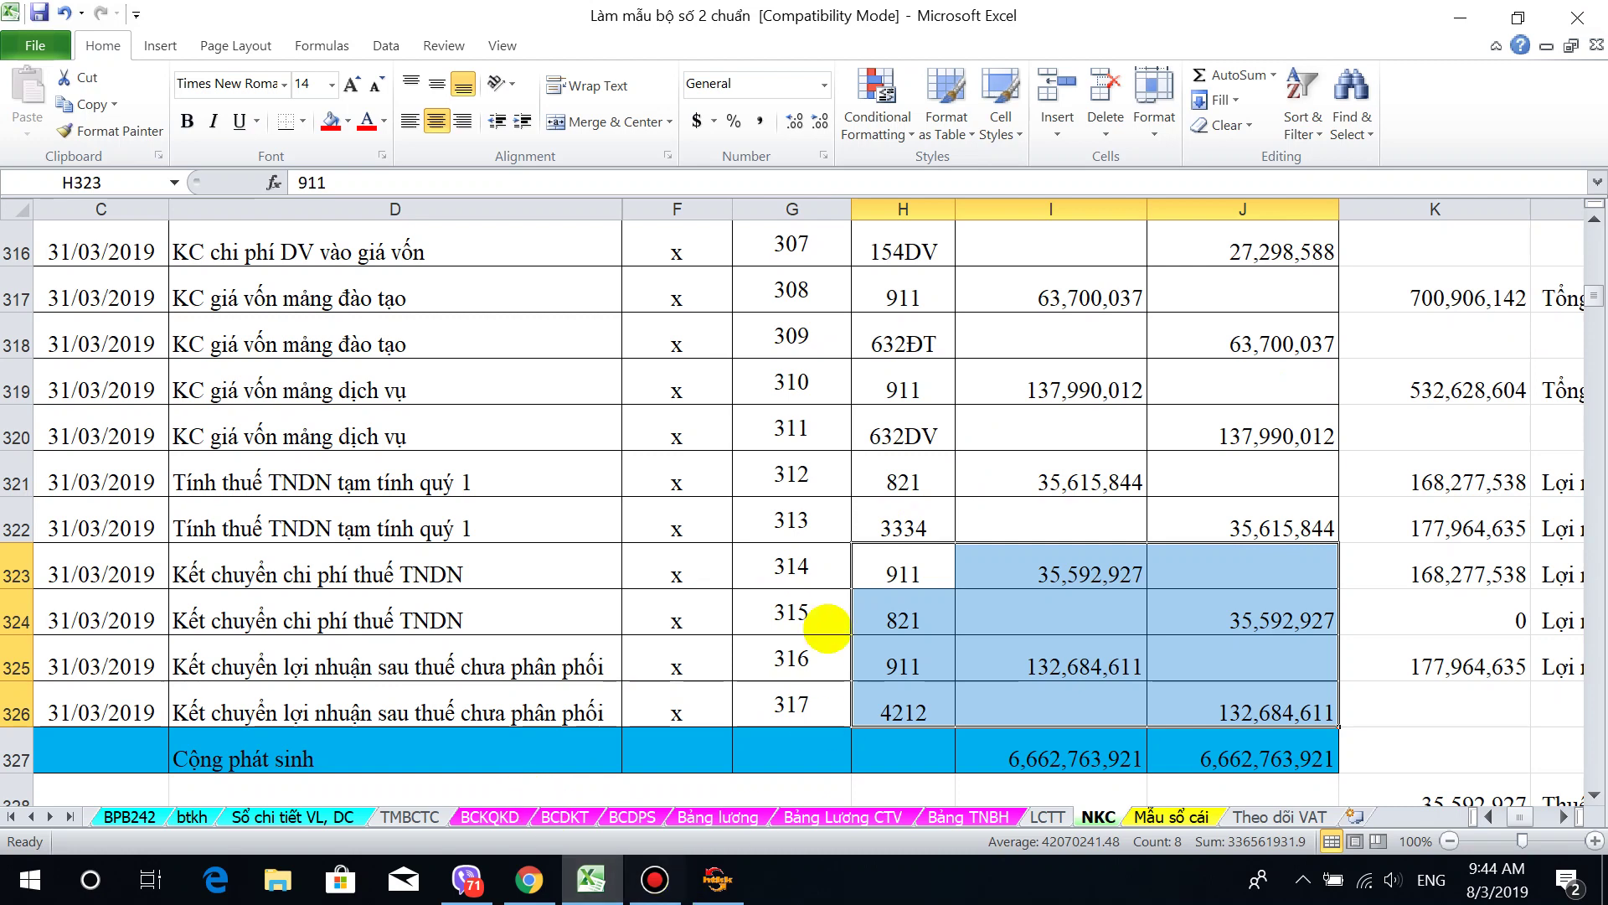
{"action": "left_click_drag", "start_coordinate": [903, 251], "coordinate": [1211, 706]}
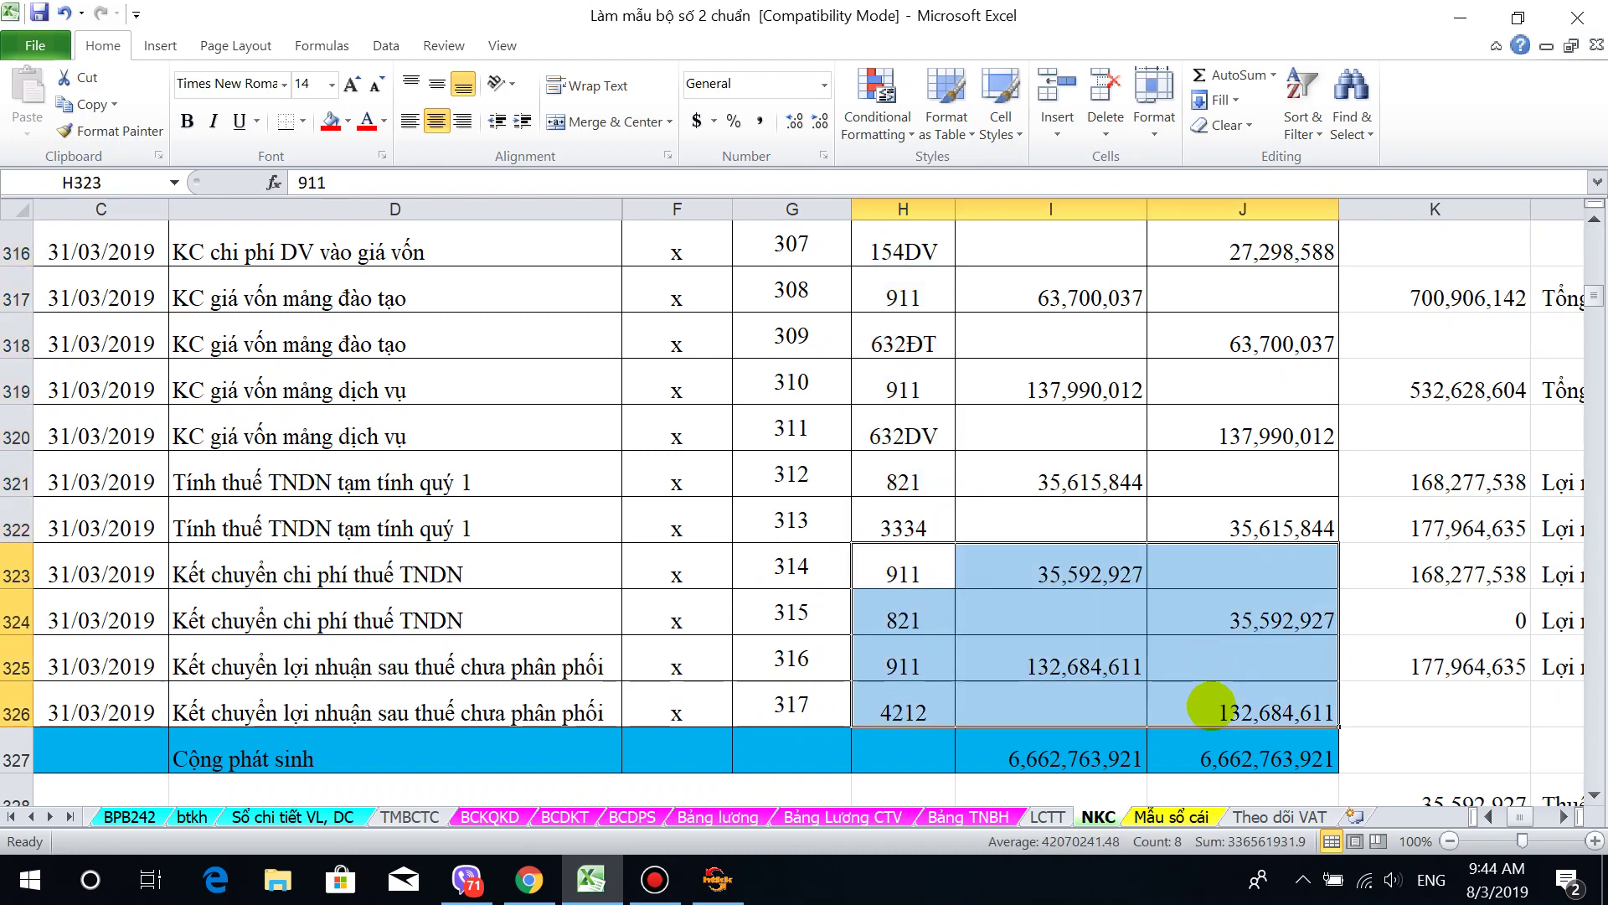
Step: Examine how Lợi nhuận kế toán in K321 derives from Tổng có 911 in K317 and Tổng nợ 911 in K319
{"action": "left_click", "coordinate": [1563, 817]}
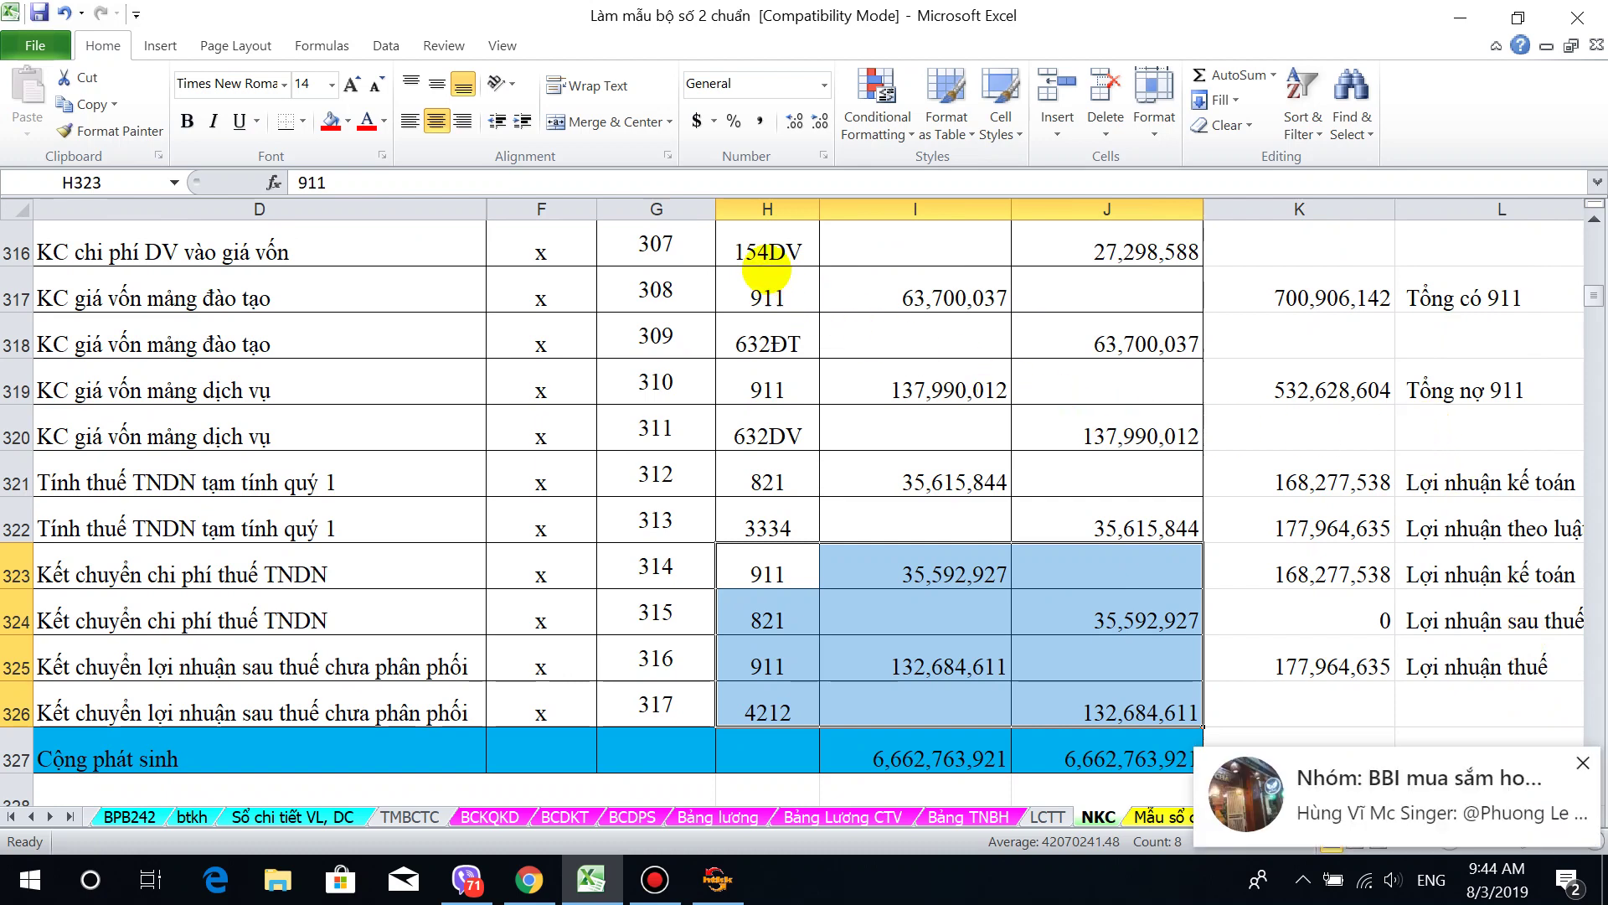
{"action": "left_click_drag", "start_coordinate": [764, 251], "coordinate": [1095, 603]}
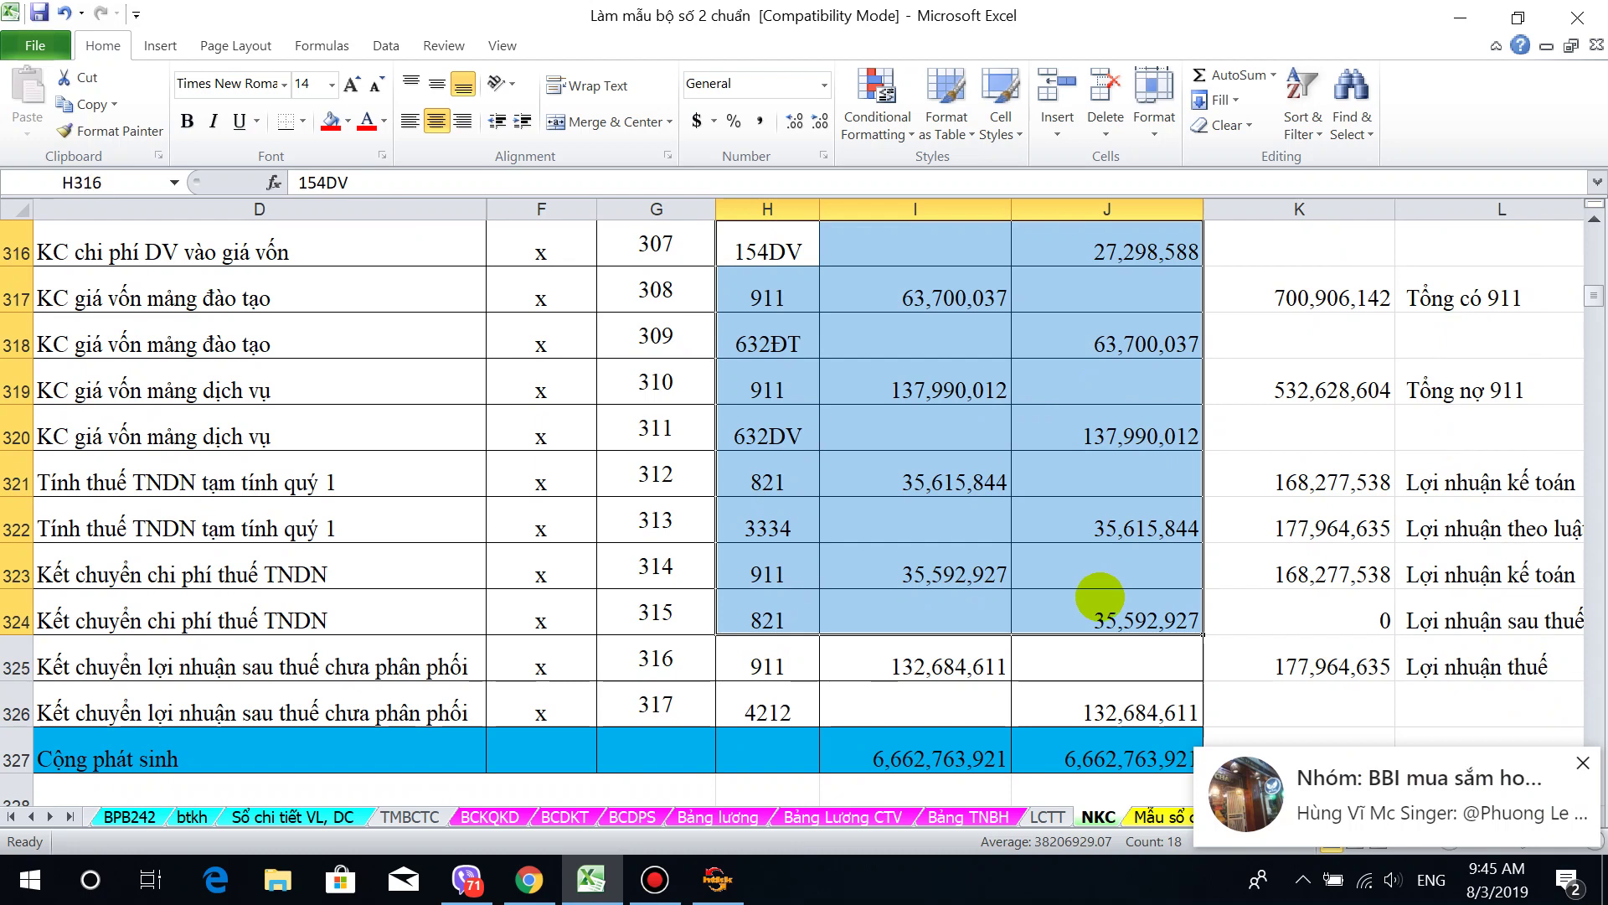
{"action": "left_click_drag", "start_coordinate": [1365, 300], "coordinate": [1519, 299]}
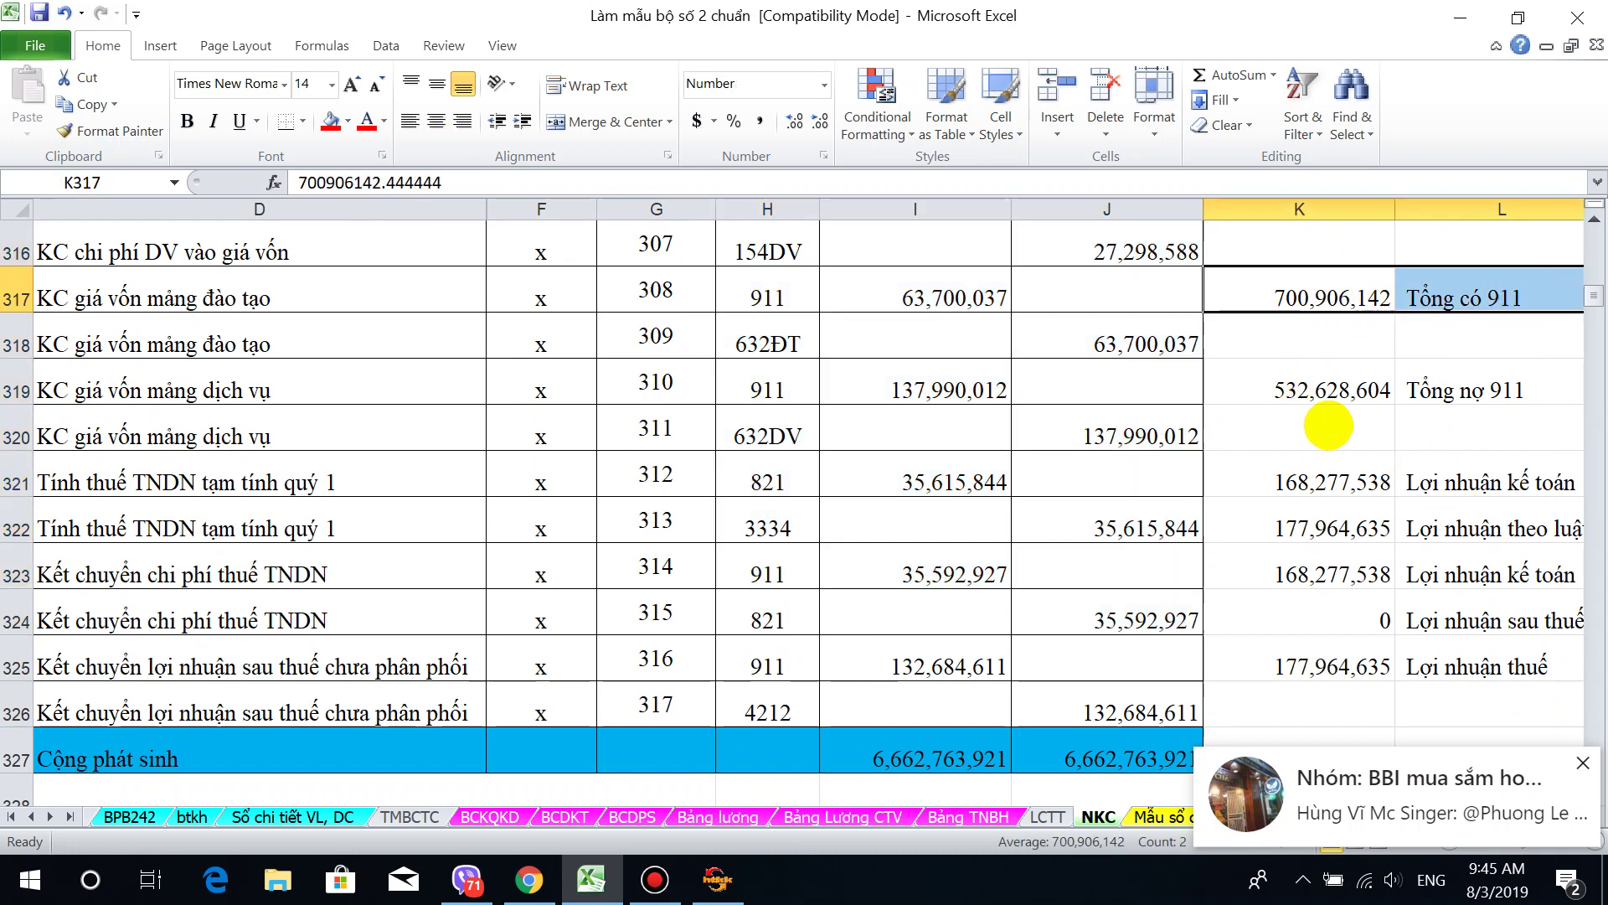
{"action": "left_click_drag", "start_coordinate": [1311, 390], "coordinate": [1533, 392]}
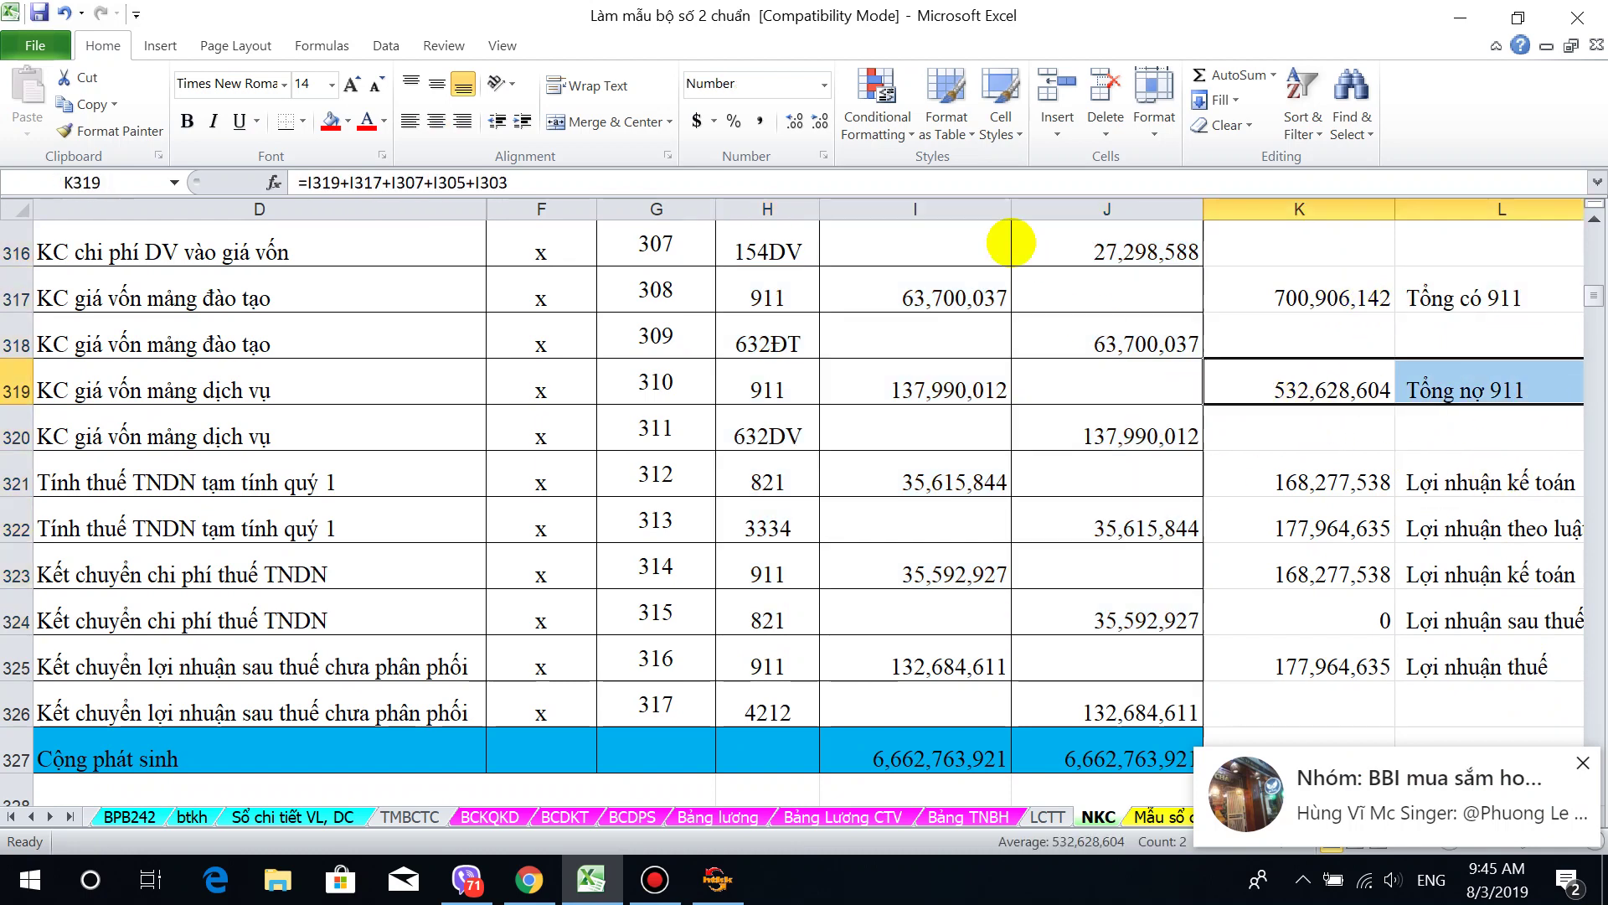
{"action": "left_click", "coordinate": [1294, 298]}
{"action": "left_click", "coordinate": [1435, 287], "text": "shift"}
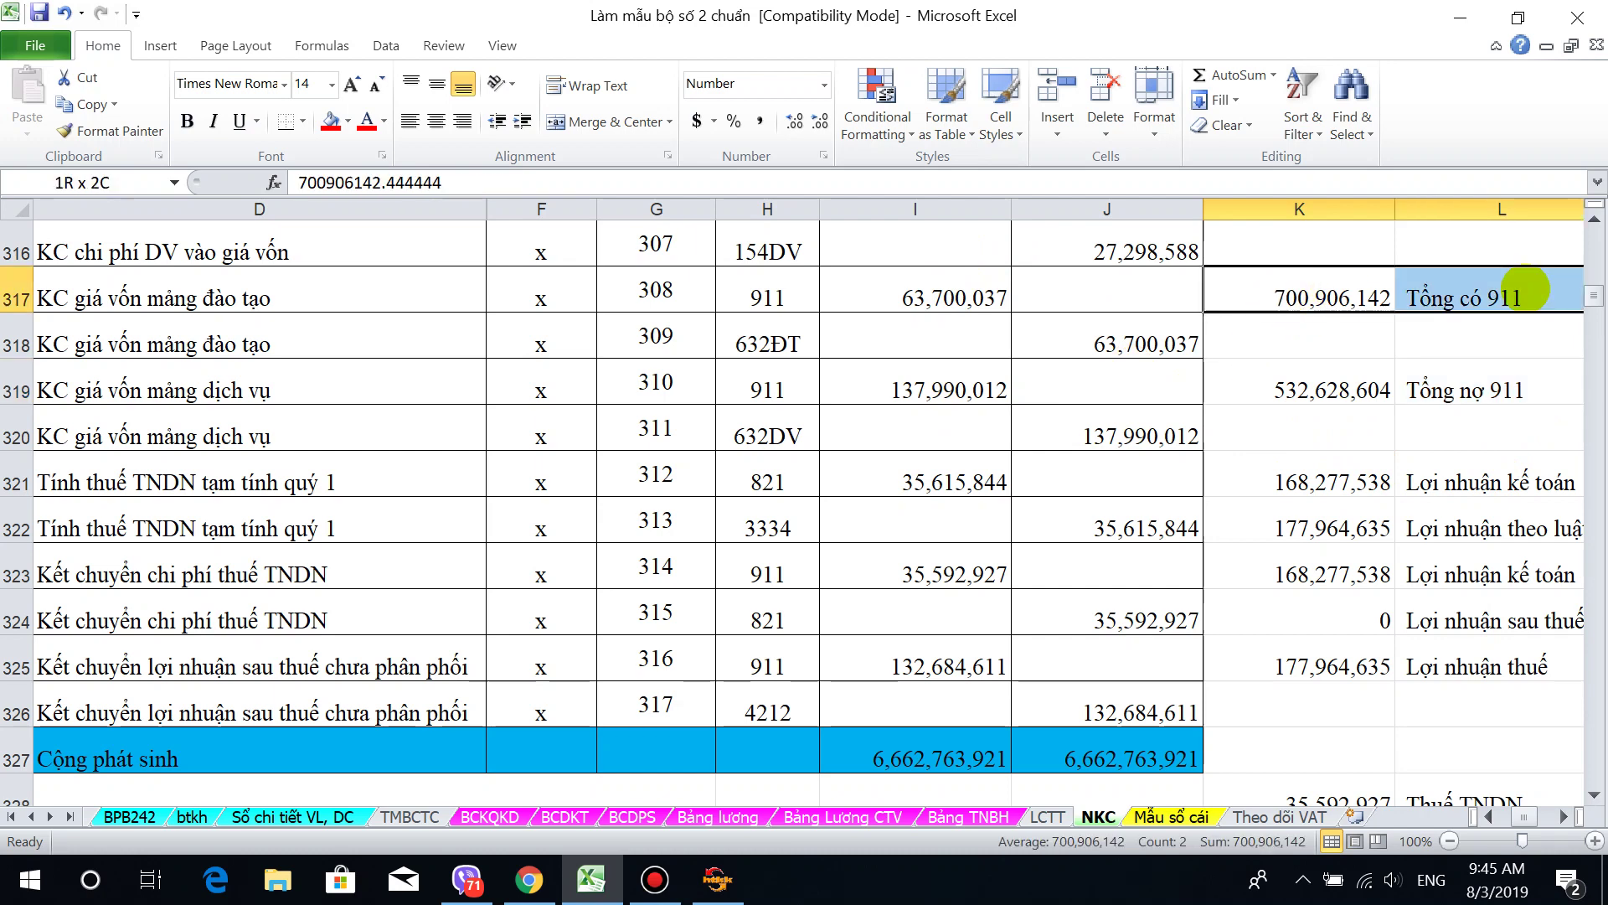
{"action": "left_click_drag", "start_coordinate": [1335, 388], "coordinate": [1482, 392]}
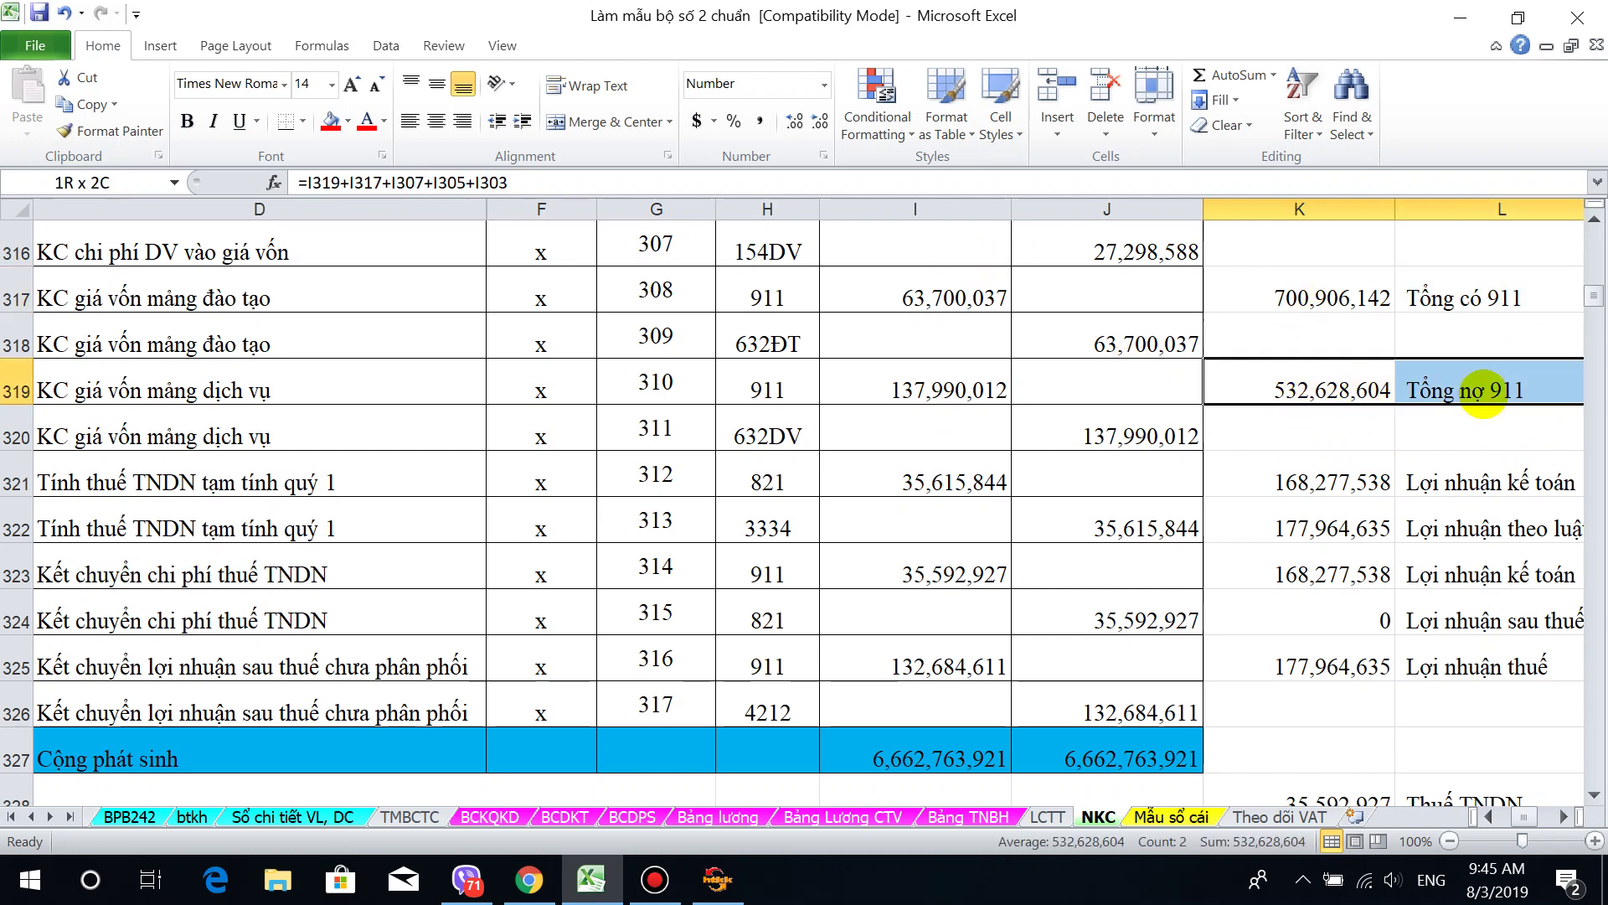
{"action": "left_click", "coordinate": [1343, 483]}
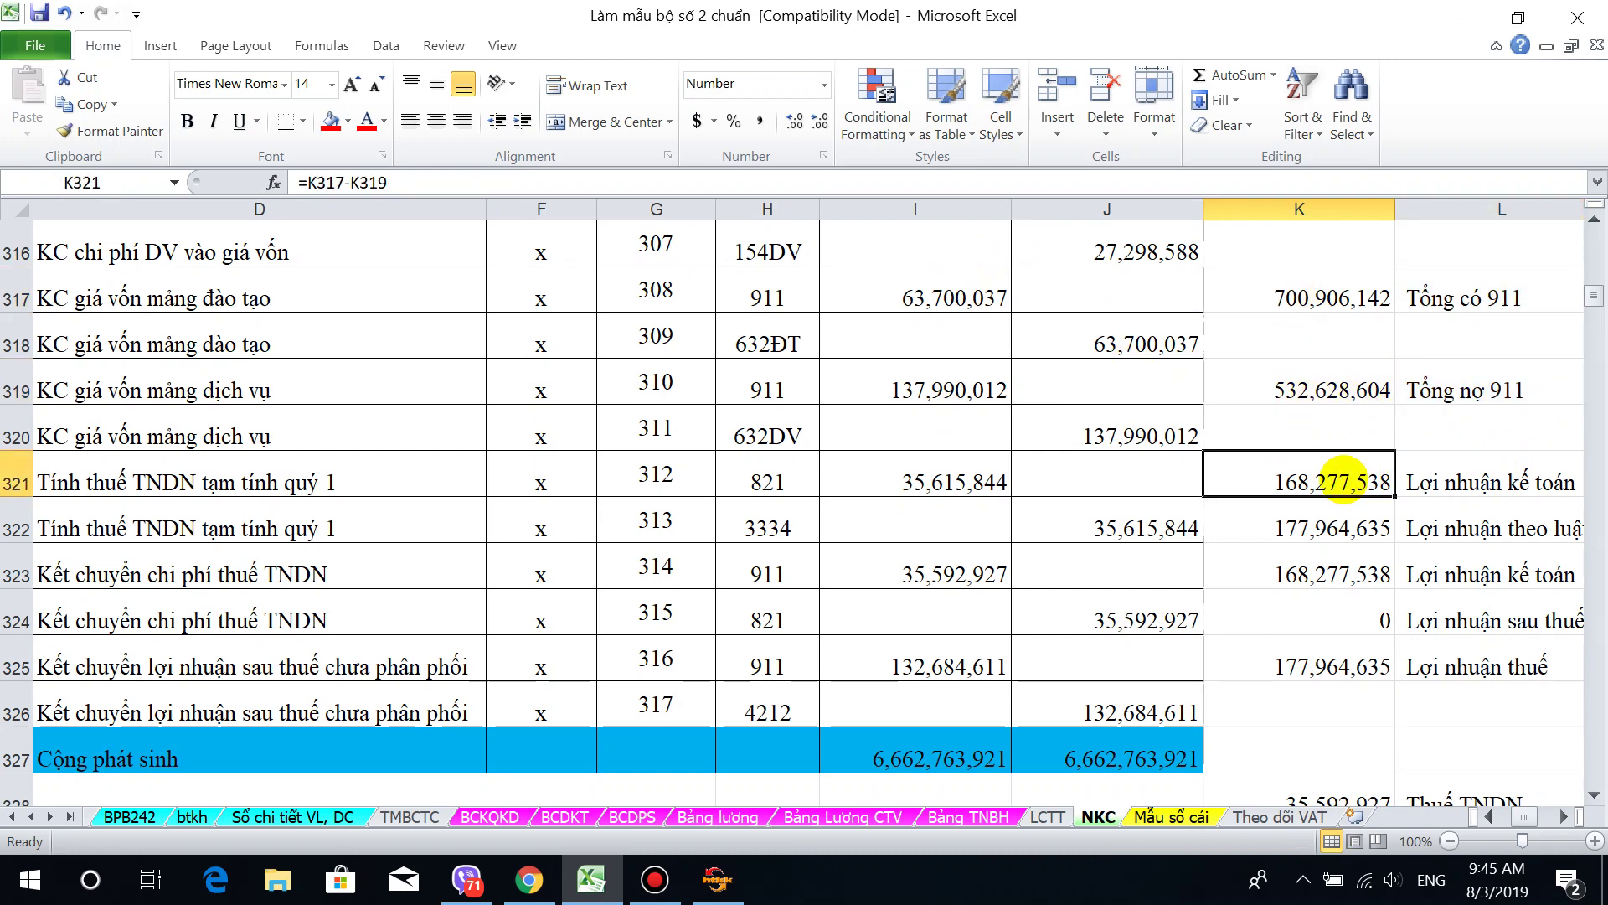
{"action": "left_click", "coordinate": [1323, 294]}
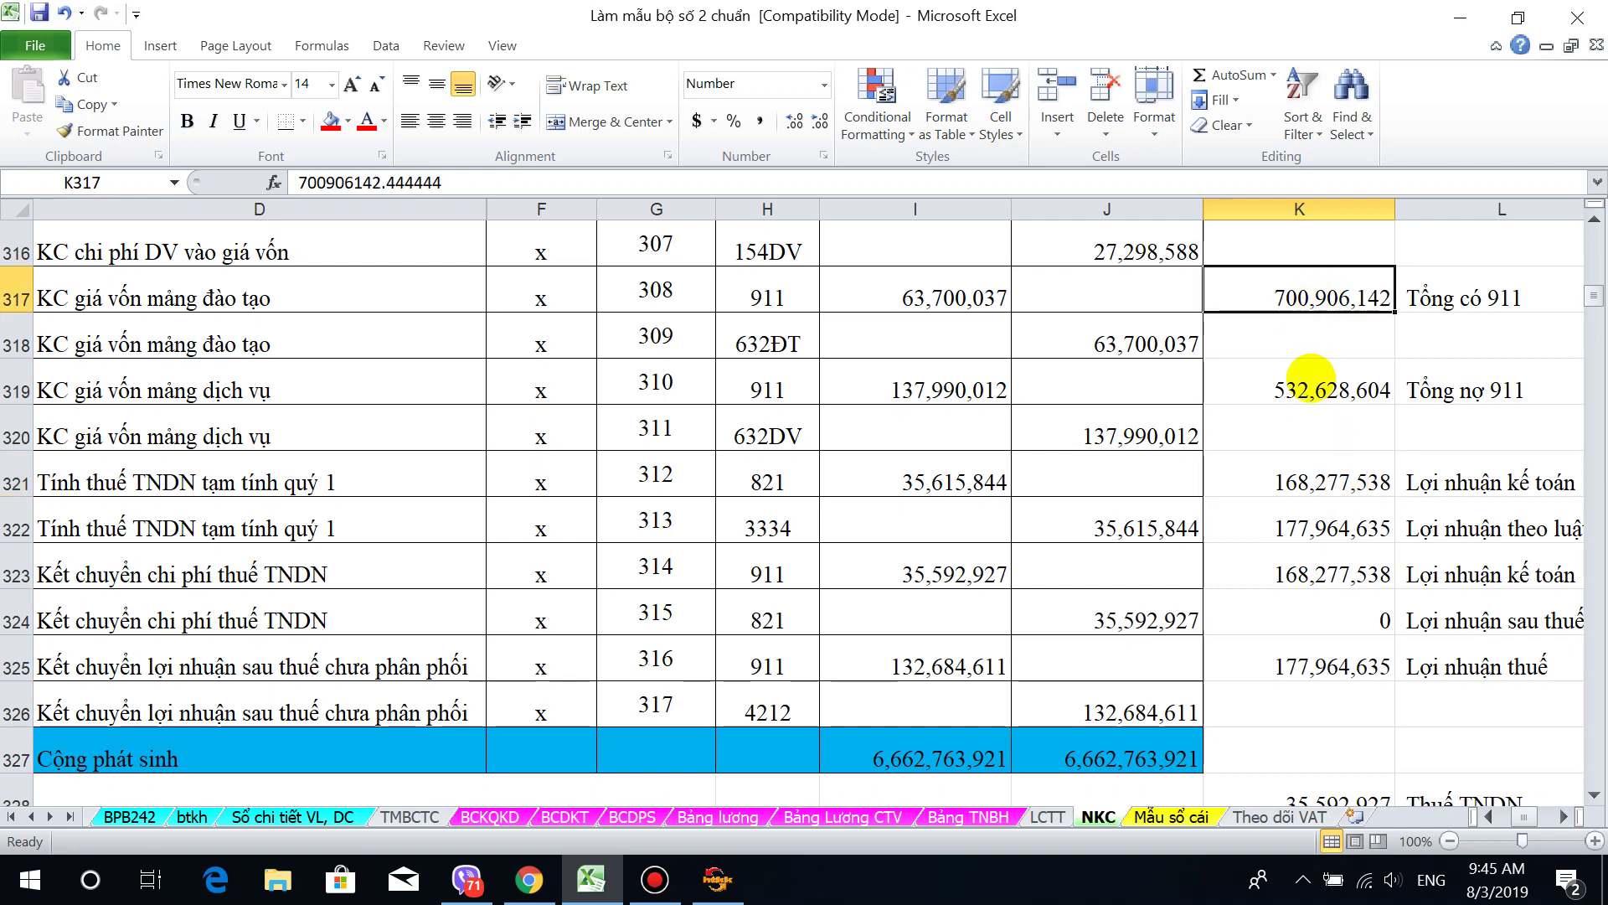
{"action": "left_click", "coordinate": [1311, 392]}
{"action": "left_click", "coordinate": [1329, 474]}
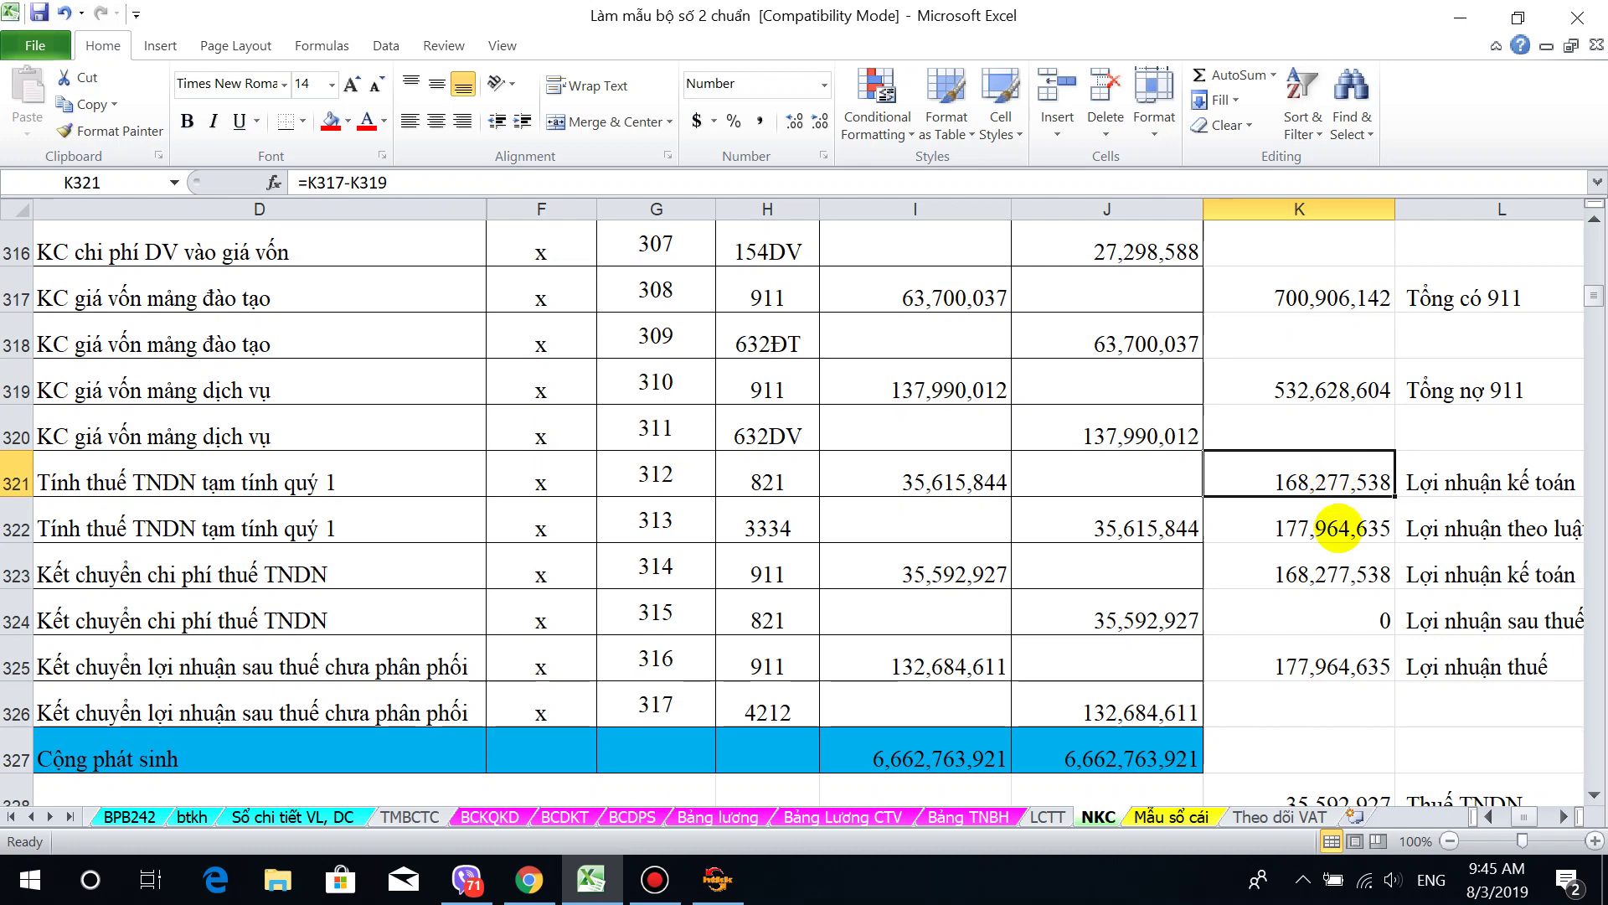
Step: Compare the Lợi nhuận theo luật thuế formula in K322 with the Lợi nhuận kế toán formula in K321
{"action": "left_click", "coordinate": [1338, 529]}
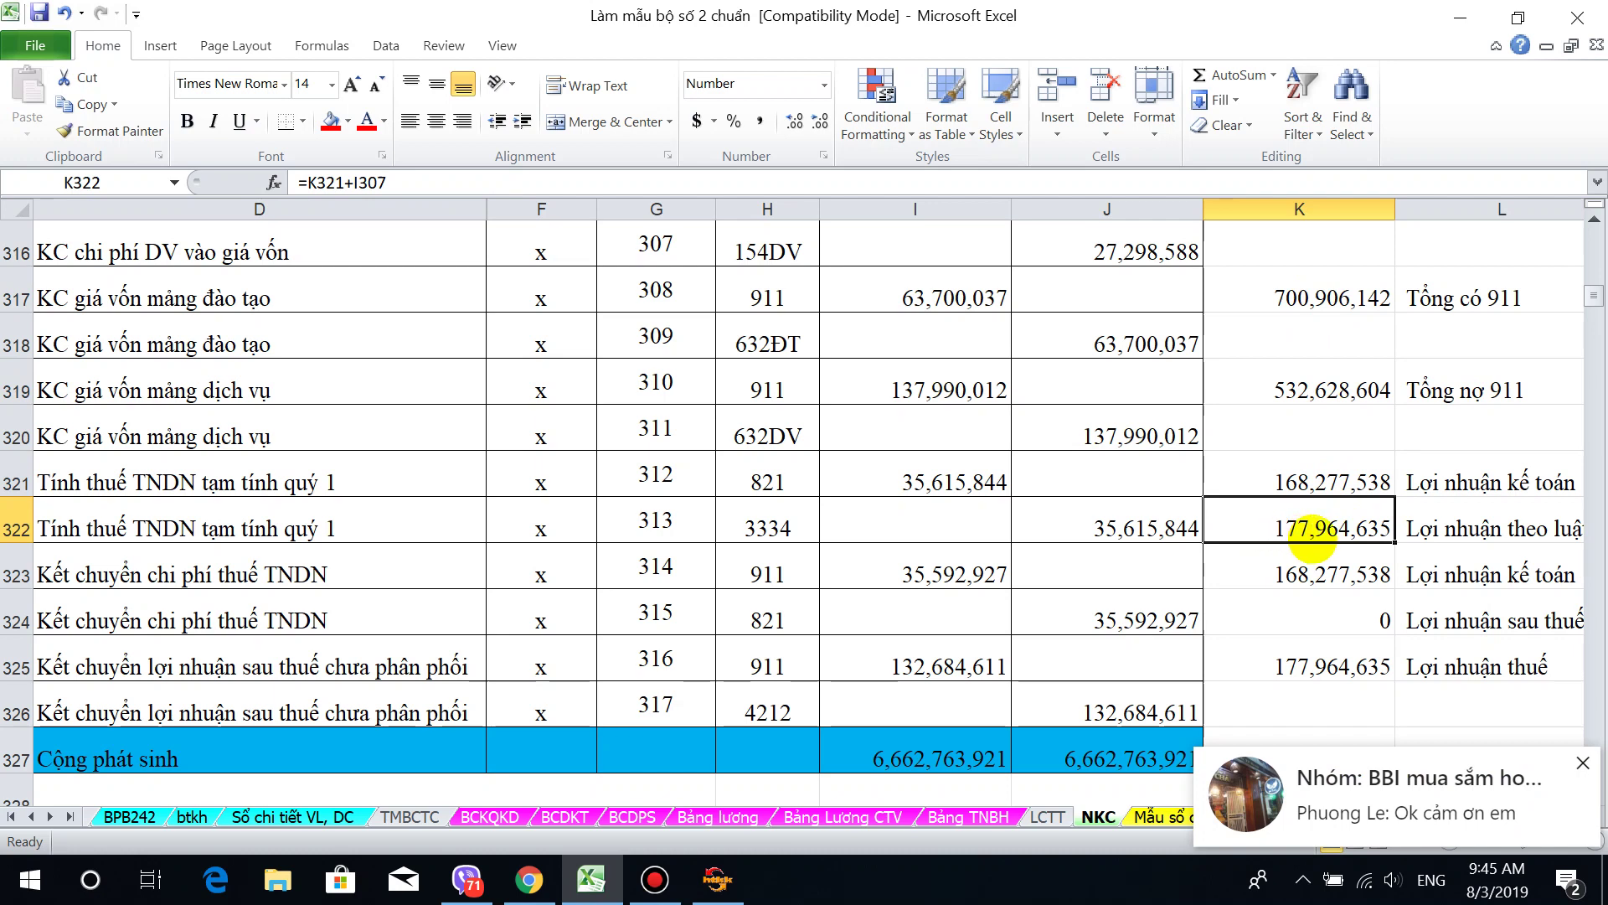
{"action": "left_click", "coordinate": [1472, 528]}
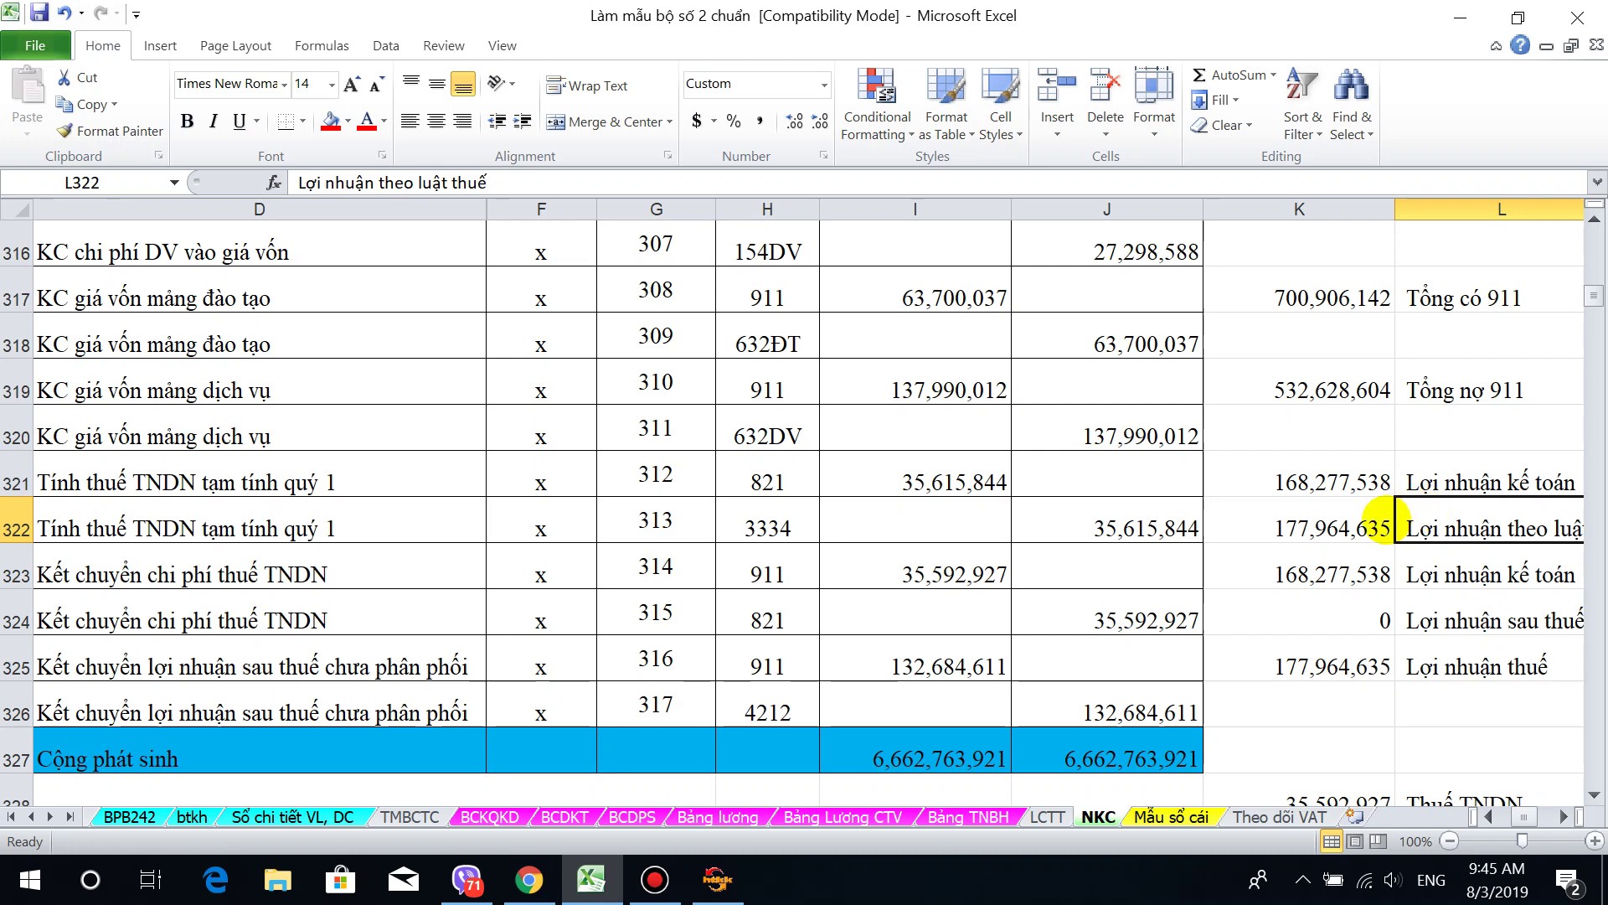
{"action": "left_click", "coordinate": [1360, 527]}
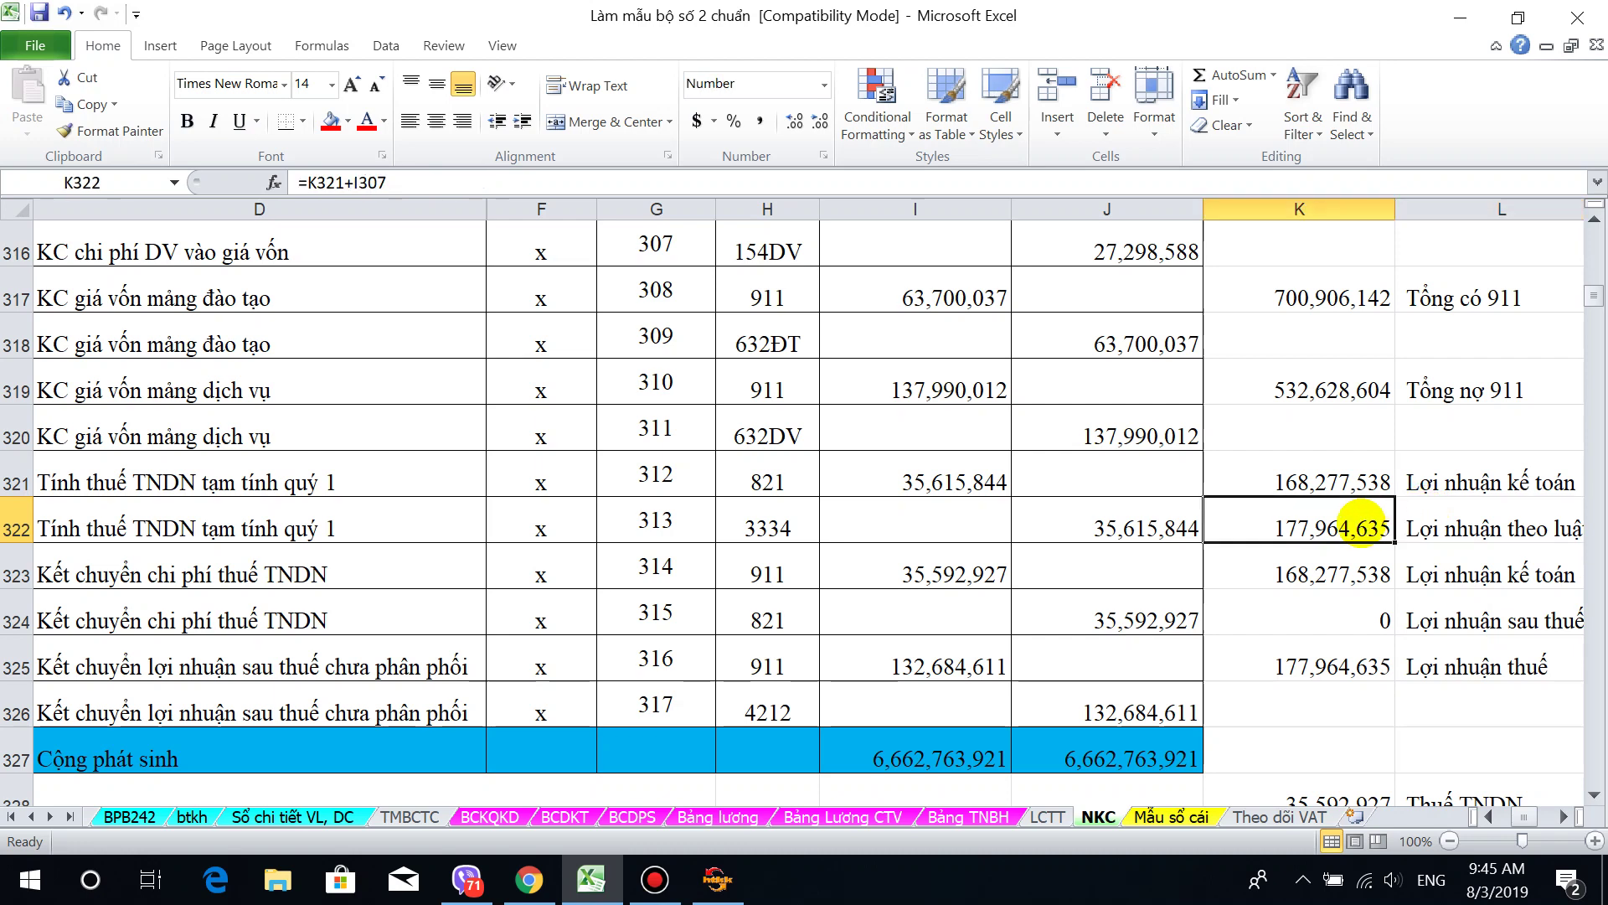
{"action": "left_click", "coordinate": [1313, 484]}
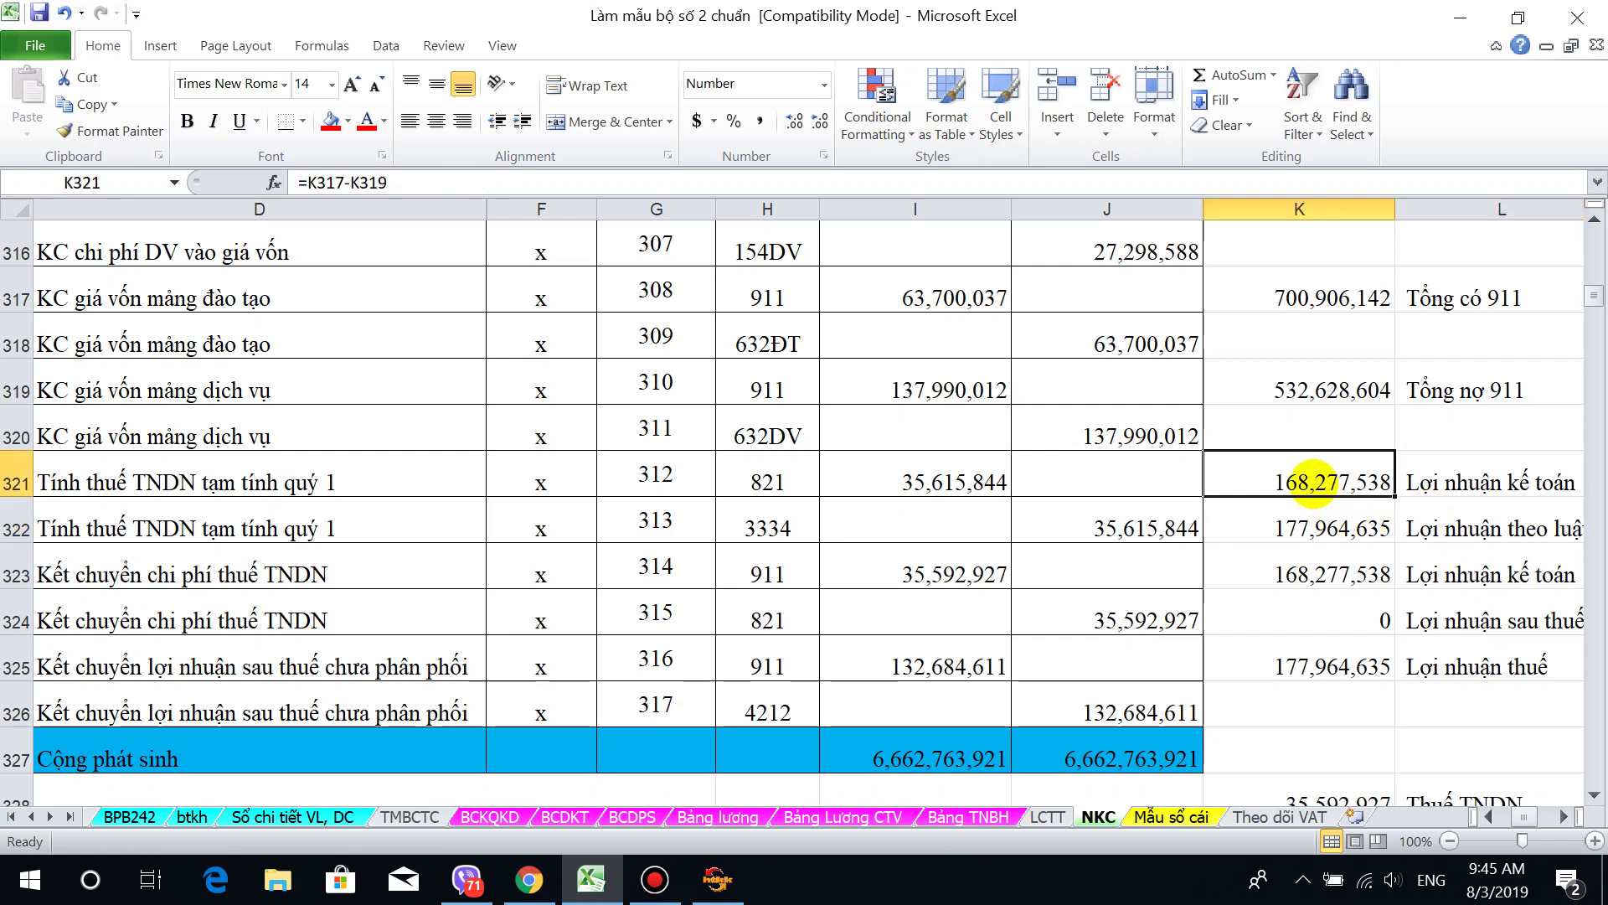
{"action": "left_click", "coordinate": [1313, 529]}
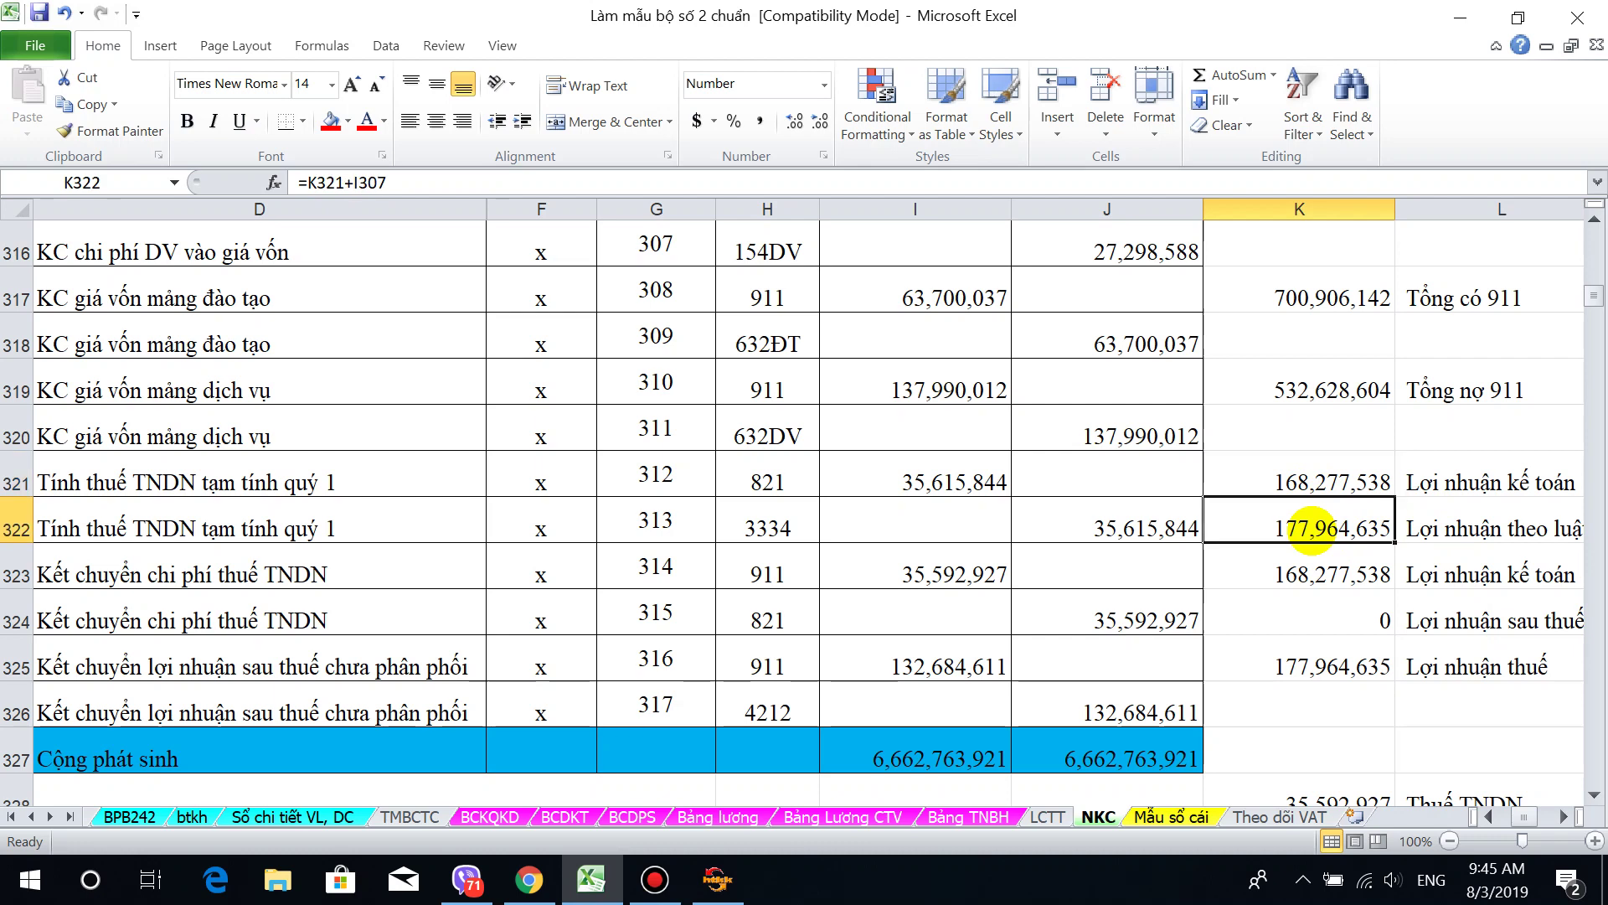
{"action": "left_click", "coordinate": [1318, 479]}
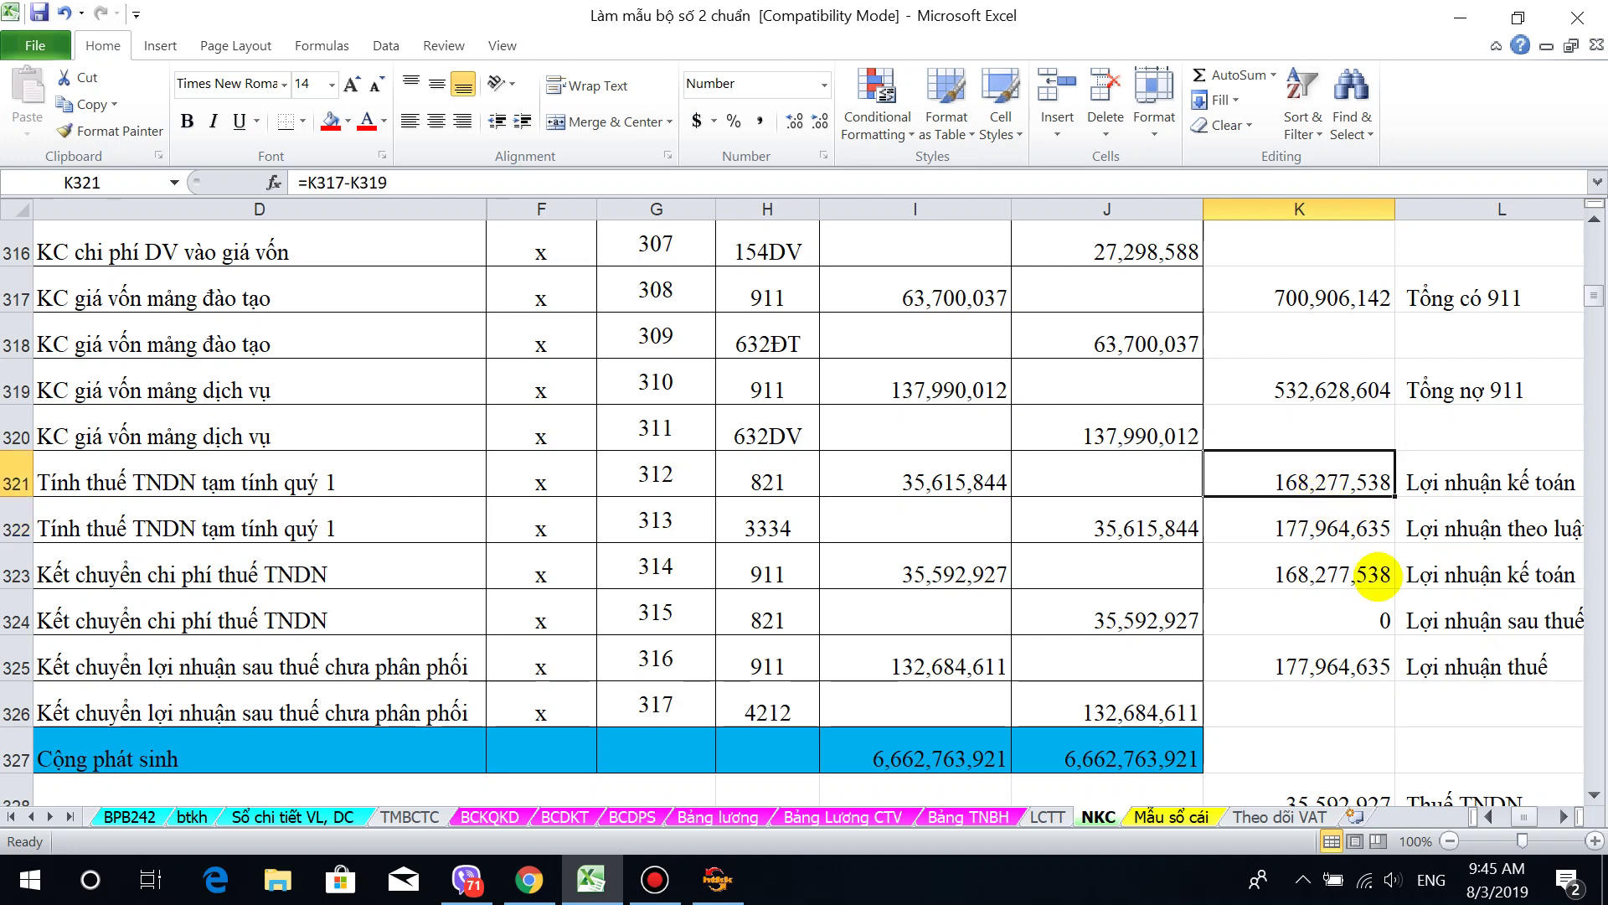
{"action": "left_click", "coordinate": [1349, 530]}
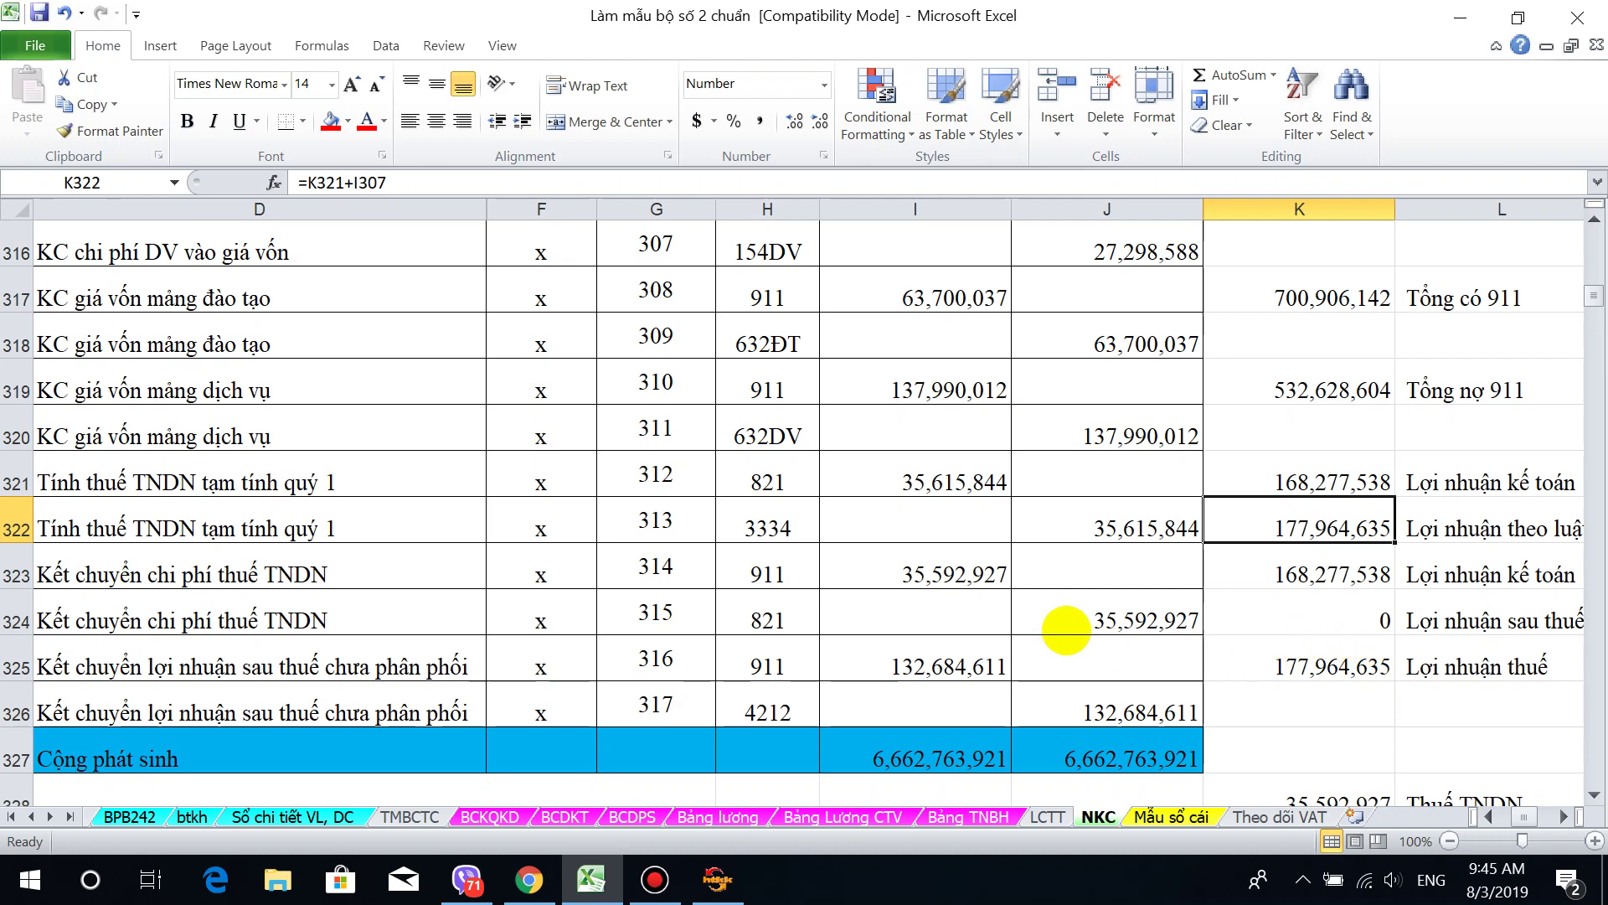
Step: Inspect the formula in I323 and review the provisional TNDN tax and profit-transfer entries in H321:J326
{"action": "left_click", "coordinate": [924, 587]}
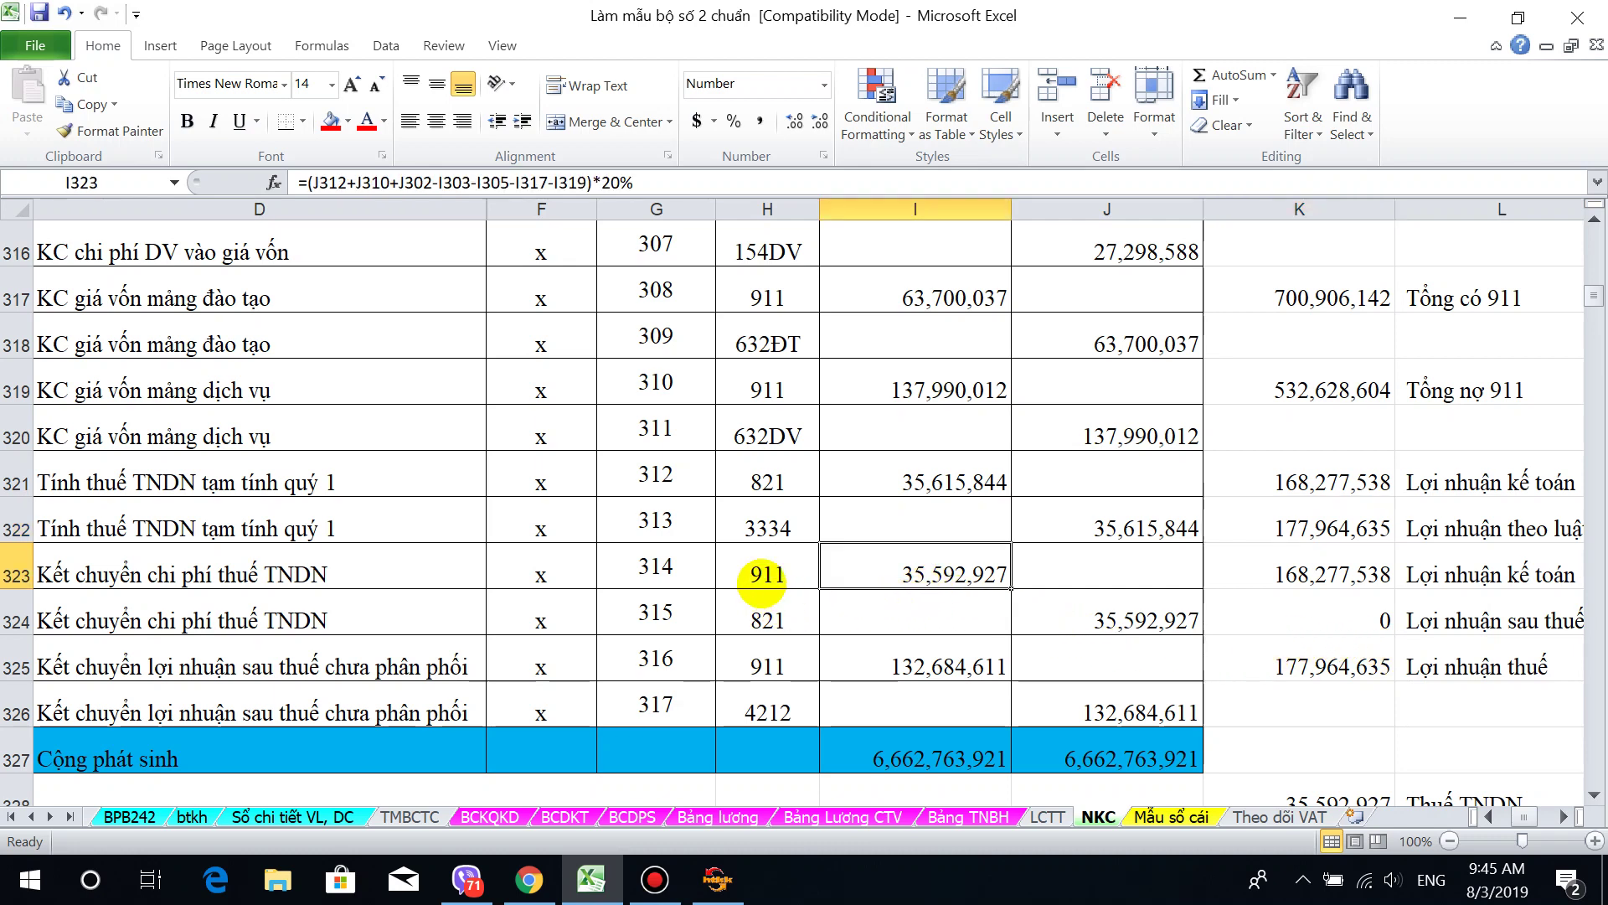
{"action": "left_click_drag", "start_coordinate": [766, 575], "coordinate": [1087, 702]}
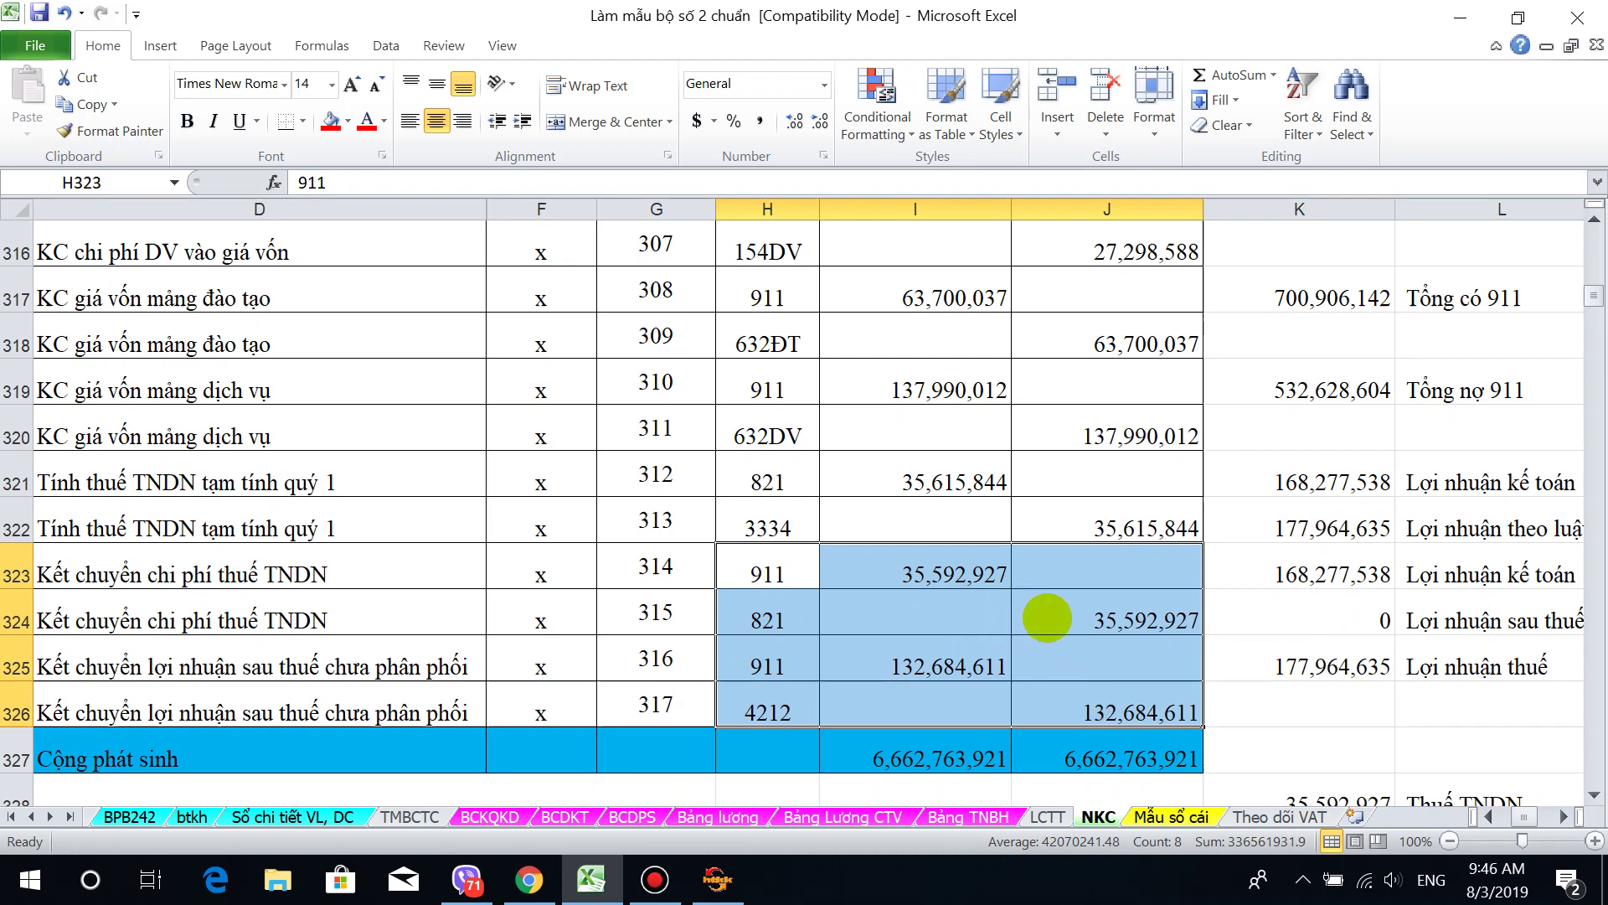
{"action": "left_click_drag", "start_coordinate": [758, 498], "coordinate": [1057, 706]}
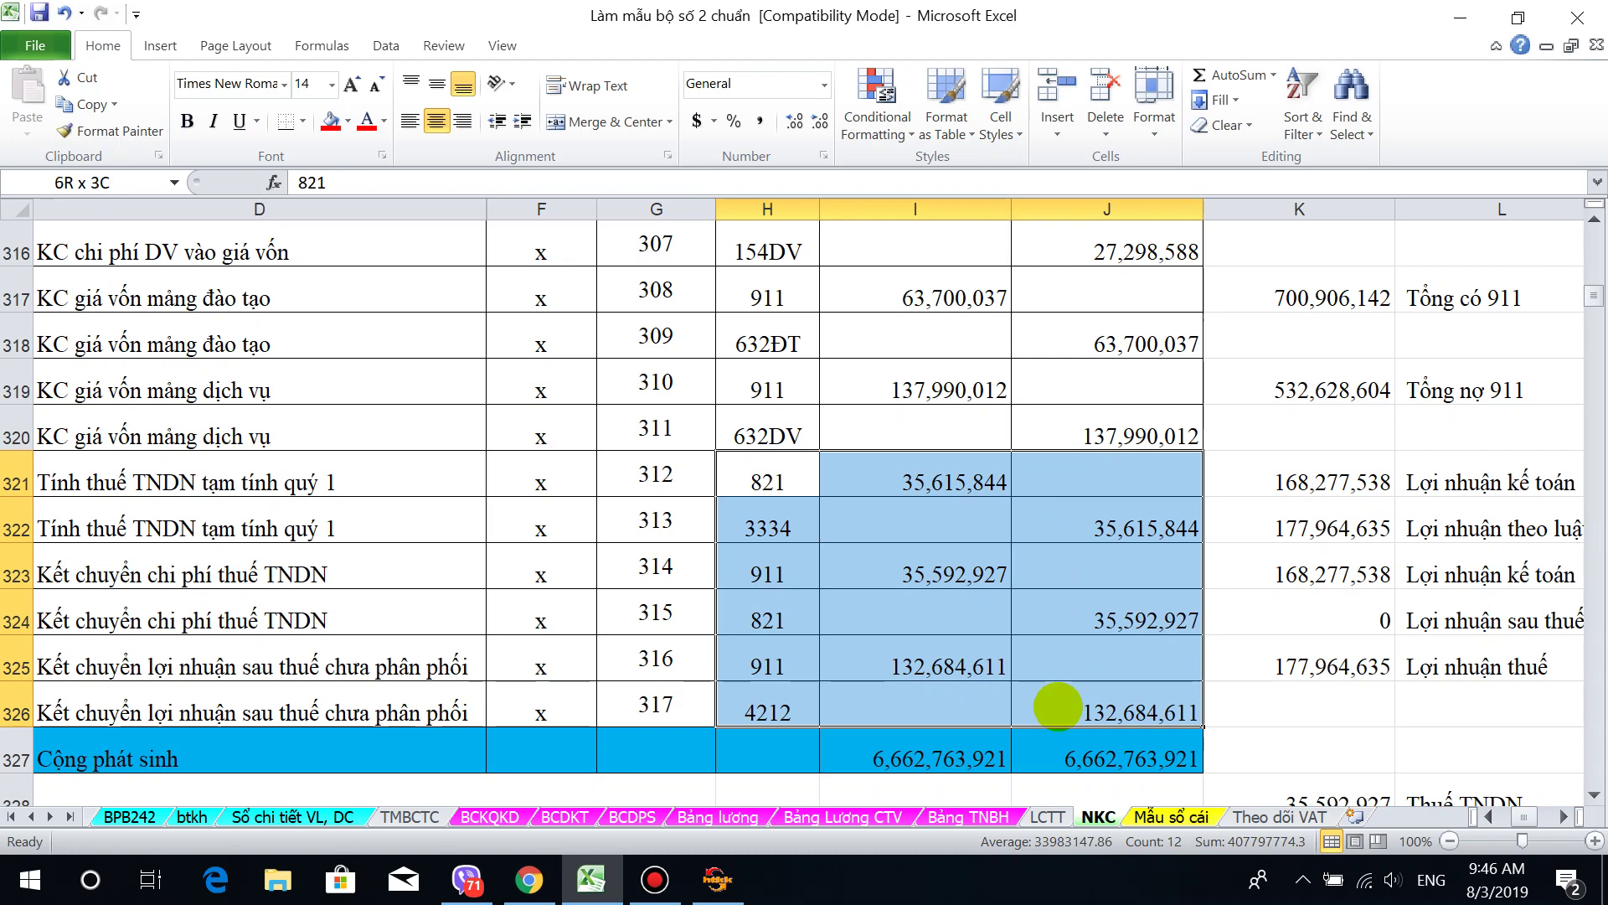
{"action": "left_click_drag", "start_coordinate": [1057, 705], "coordinate": [1057, 704]}
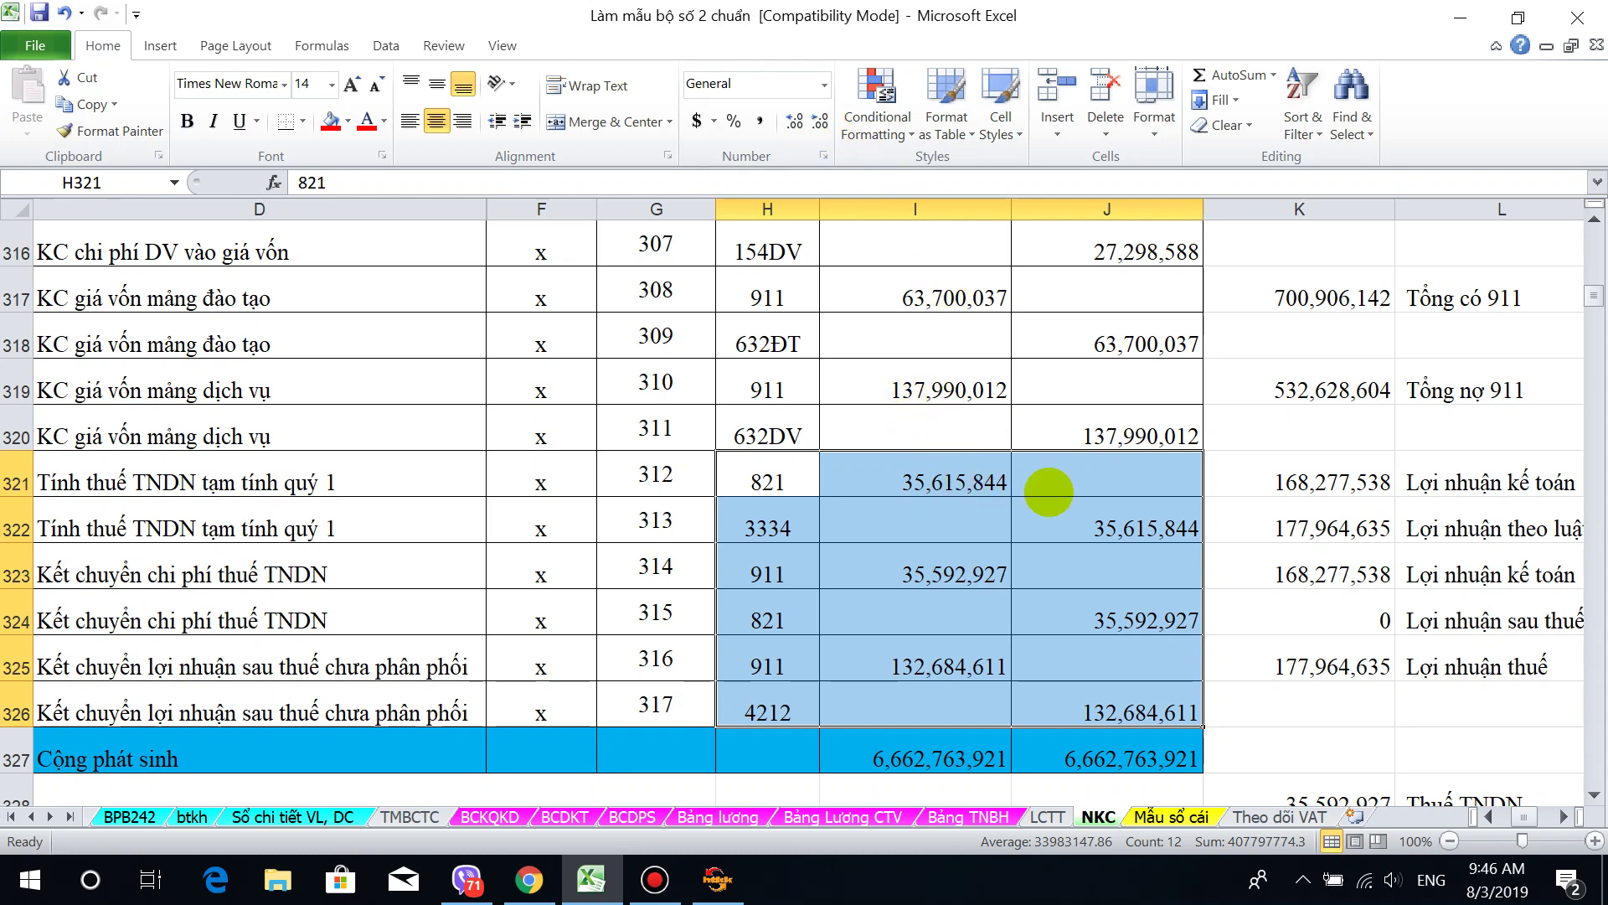
{"action": "left_click_drag", "start_coordinate": [762, 482], "coordinate": [1080, 690]}
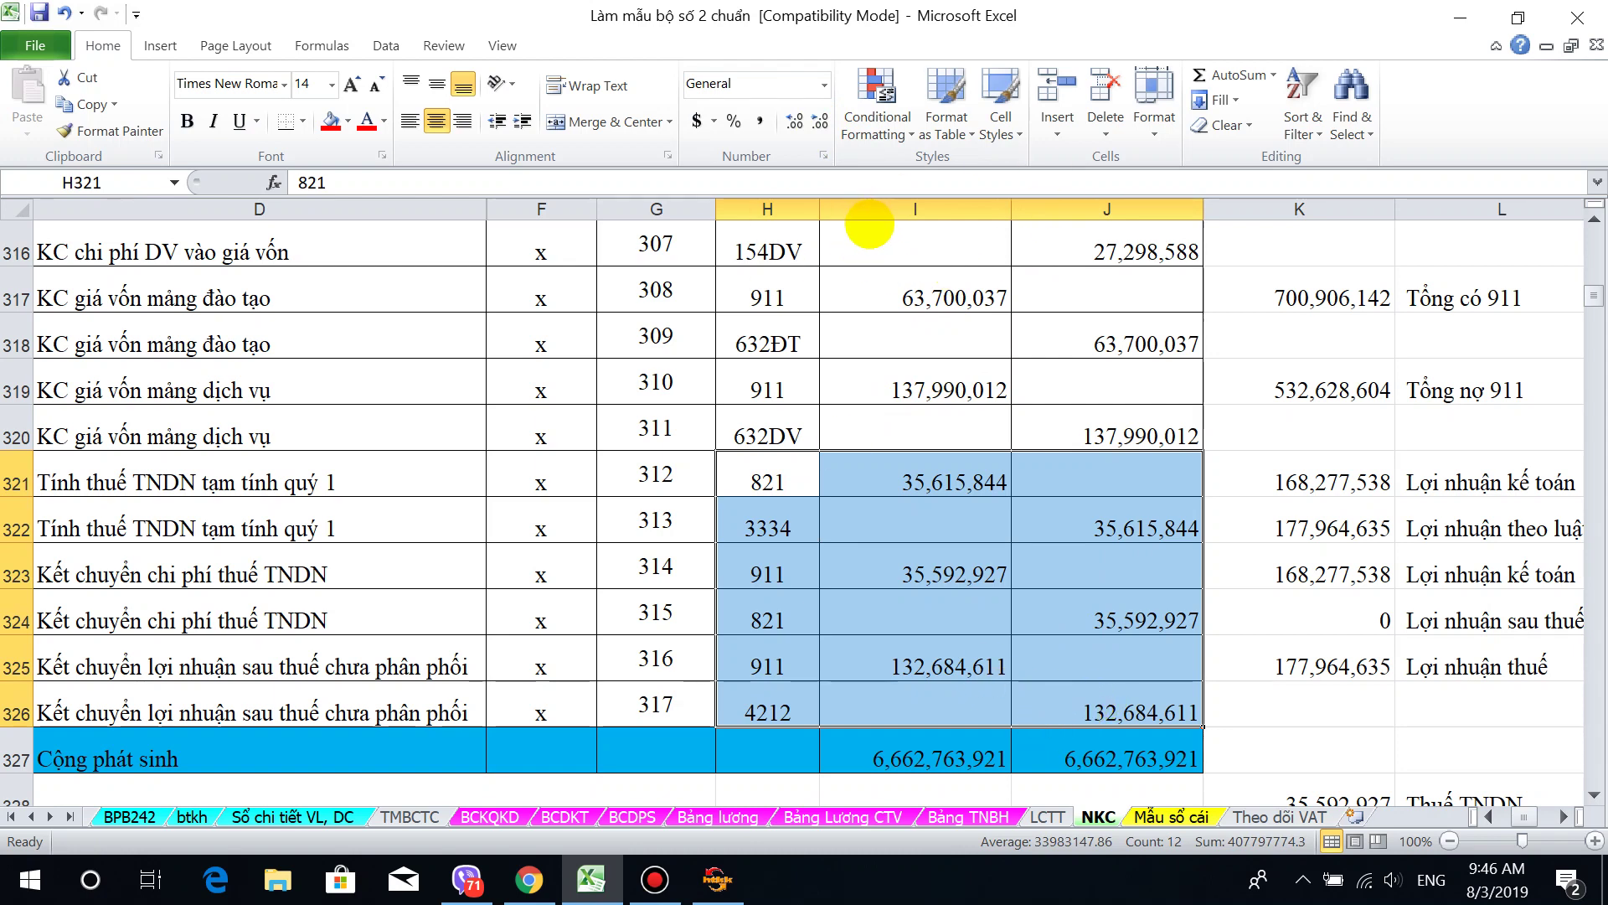
Step: Look back through the NKC journal entries up to the Nhật ký chung header and the first entry in row 11
{"action": "scroll", "coordinate": [815, 397], "scroll_direction": "up", "scroll_amount": 6}
{"action": "scroll", "coordinate": [819, 406], "scroll_direction": "down", "scroll_amount": 5}
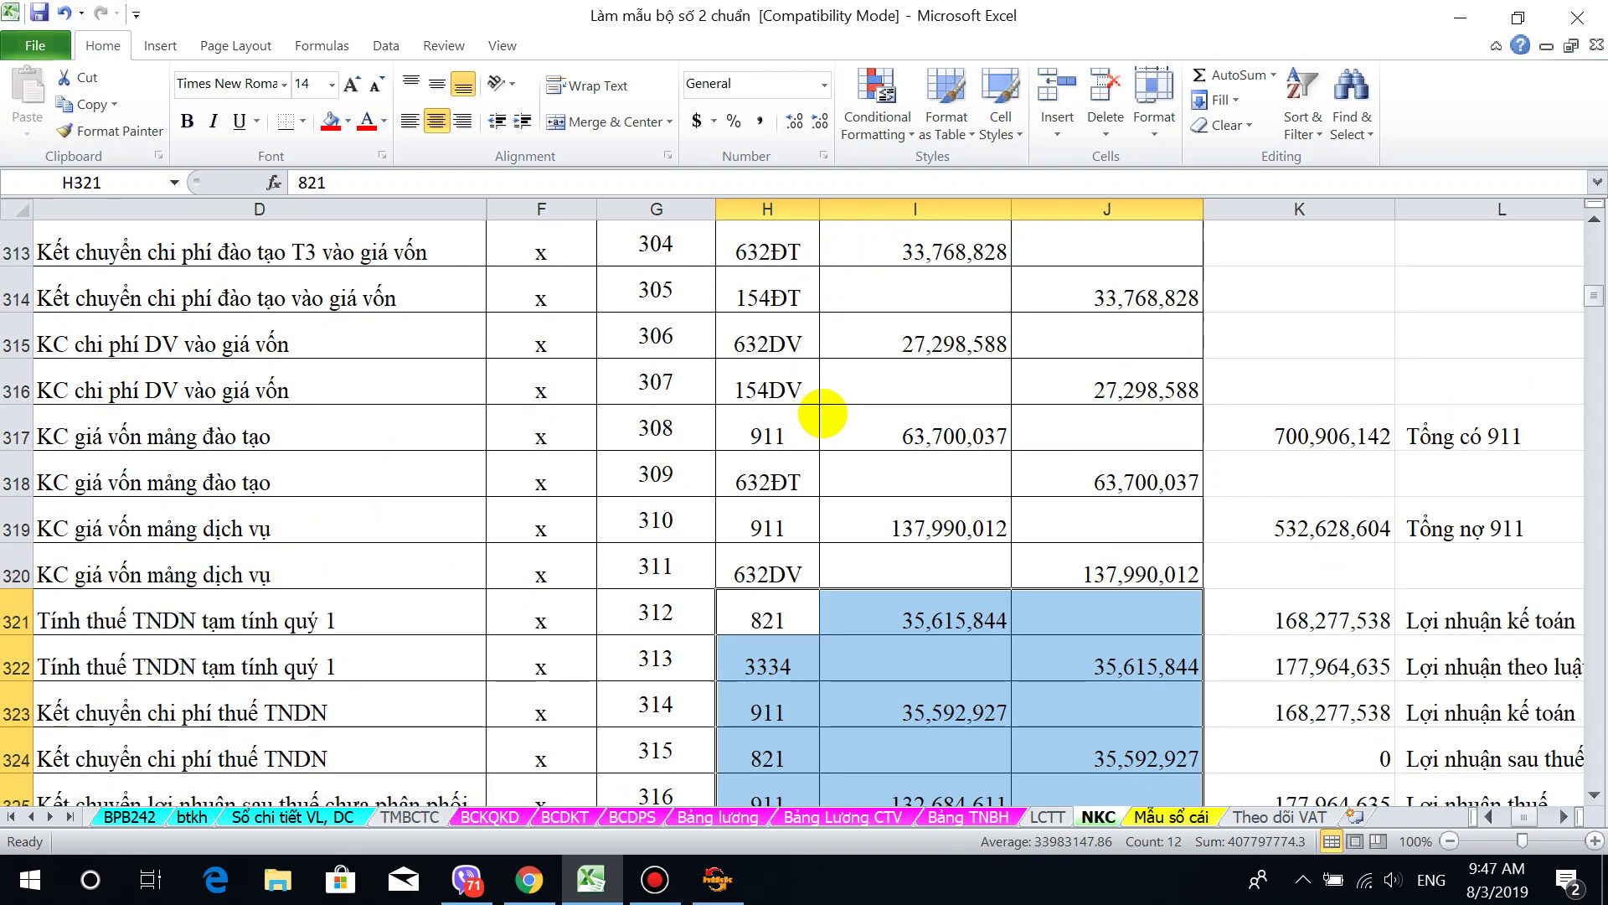
{"action": "scroll", "coordinate": [822, 413], "scroll_direction": "up", "scroll_amount": 20}
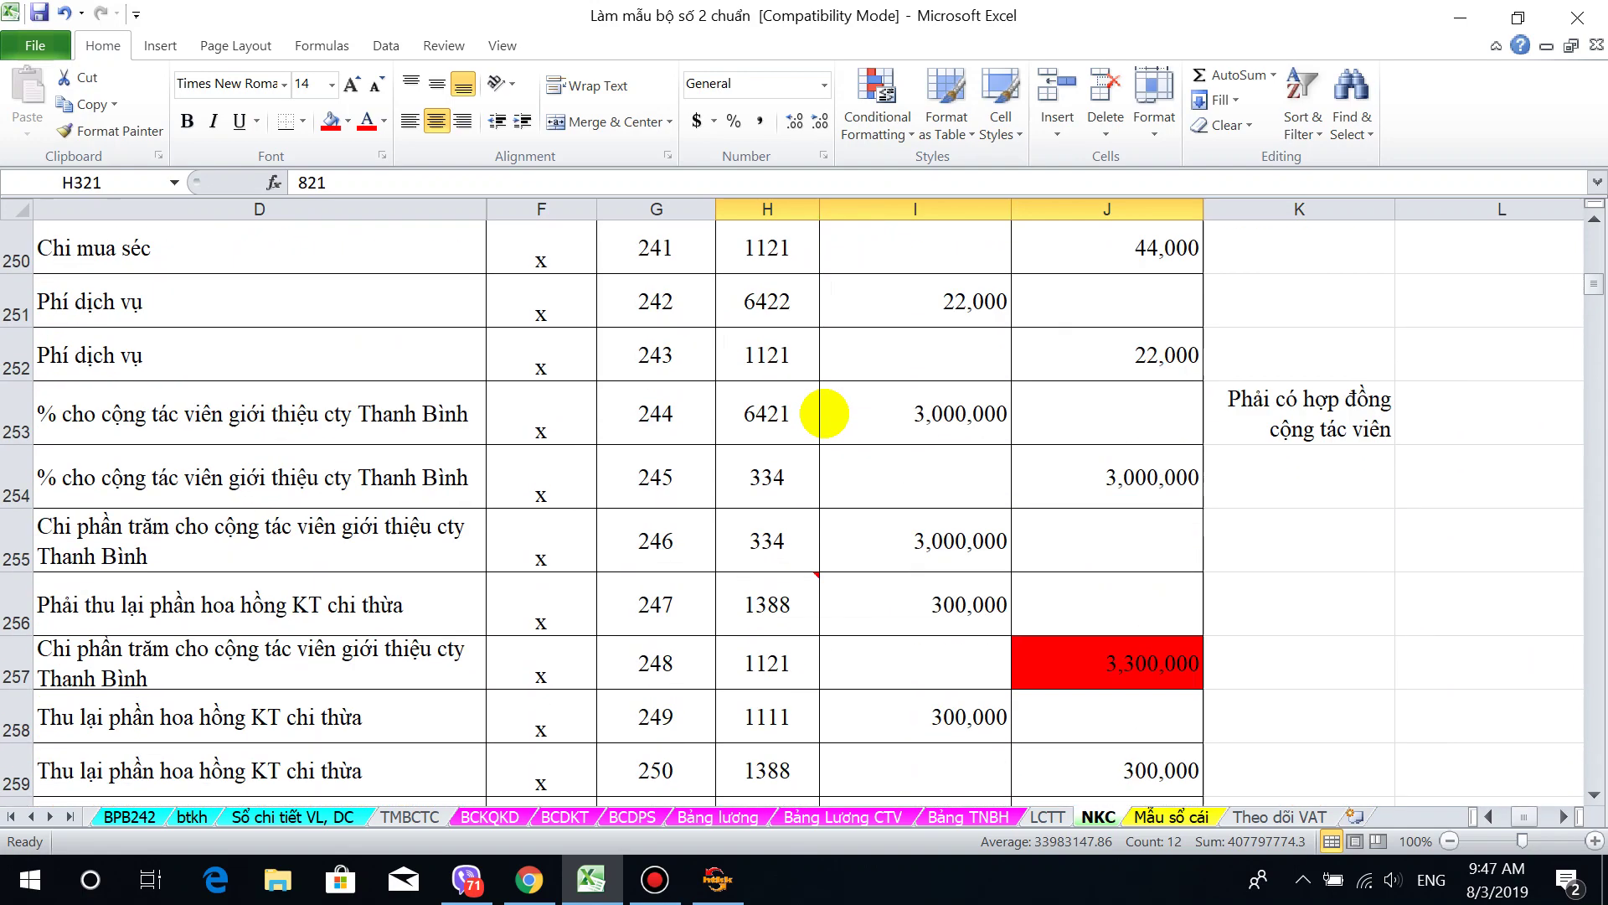
{"action": "scroll", "coordinate": [824, 412], "scroll_direction": "up", "scroll_amount": 17}
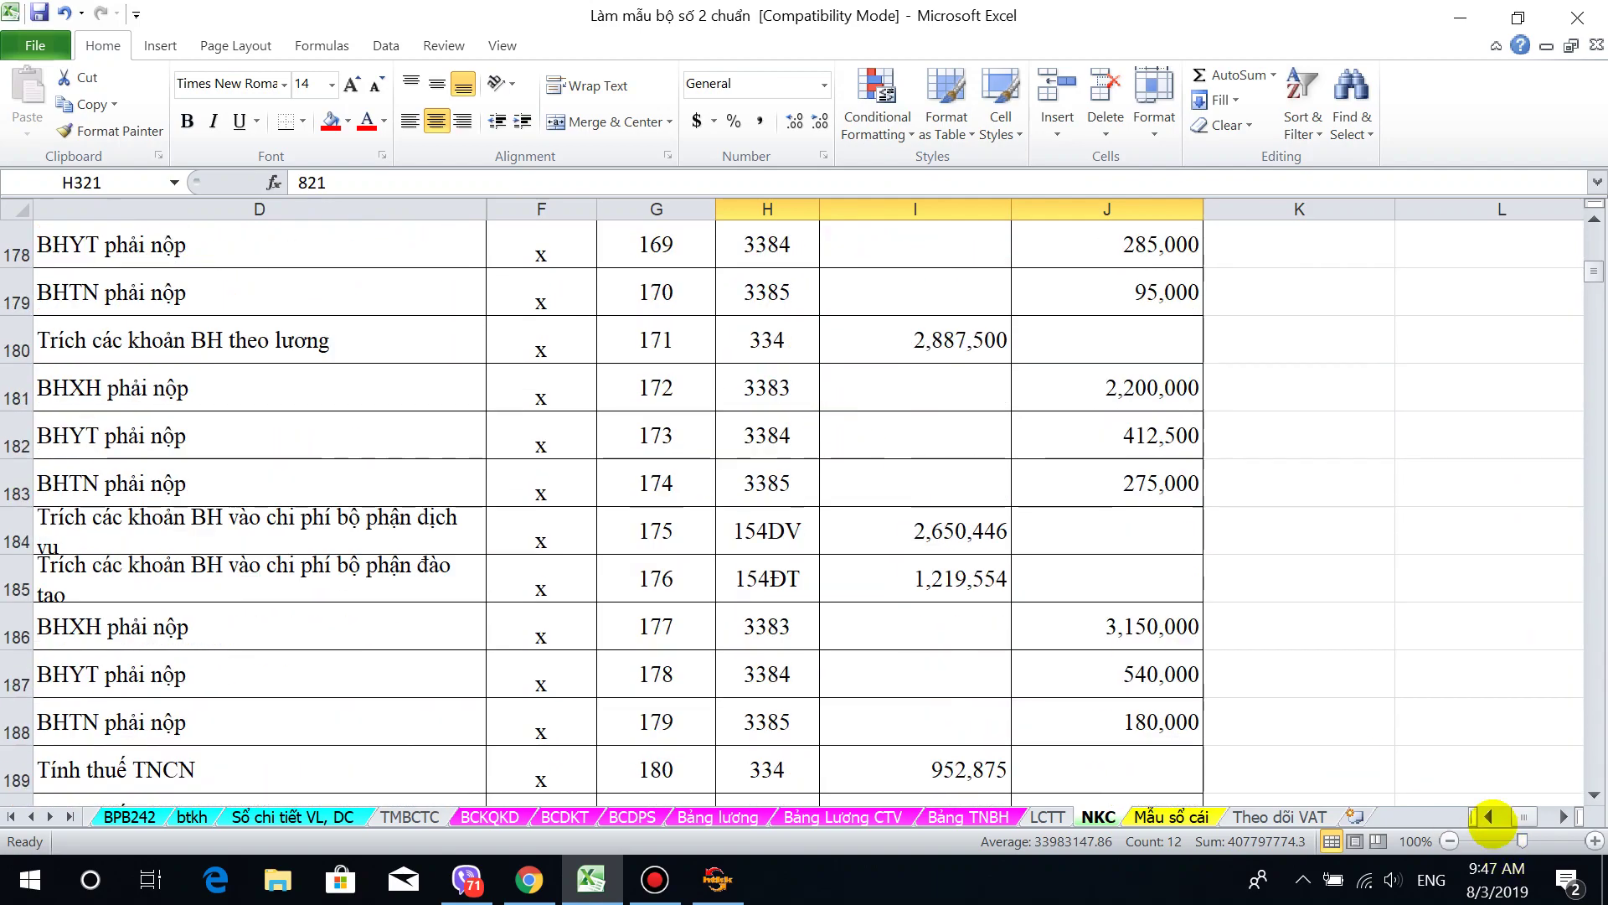
{"action": "left_click", "coordinate": [1488, 815]}
{"action": "left_click", "coordinate": [1487, 816]}
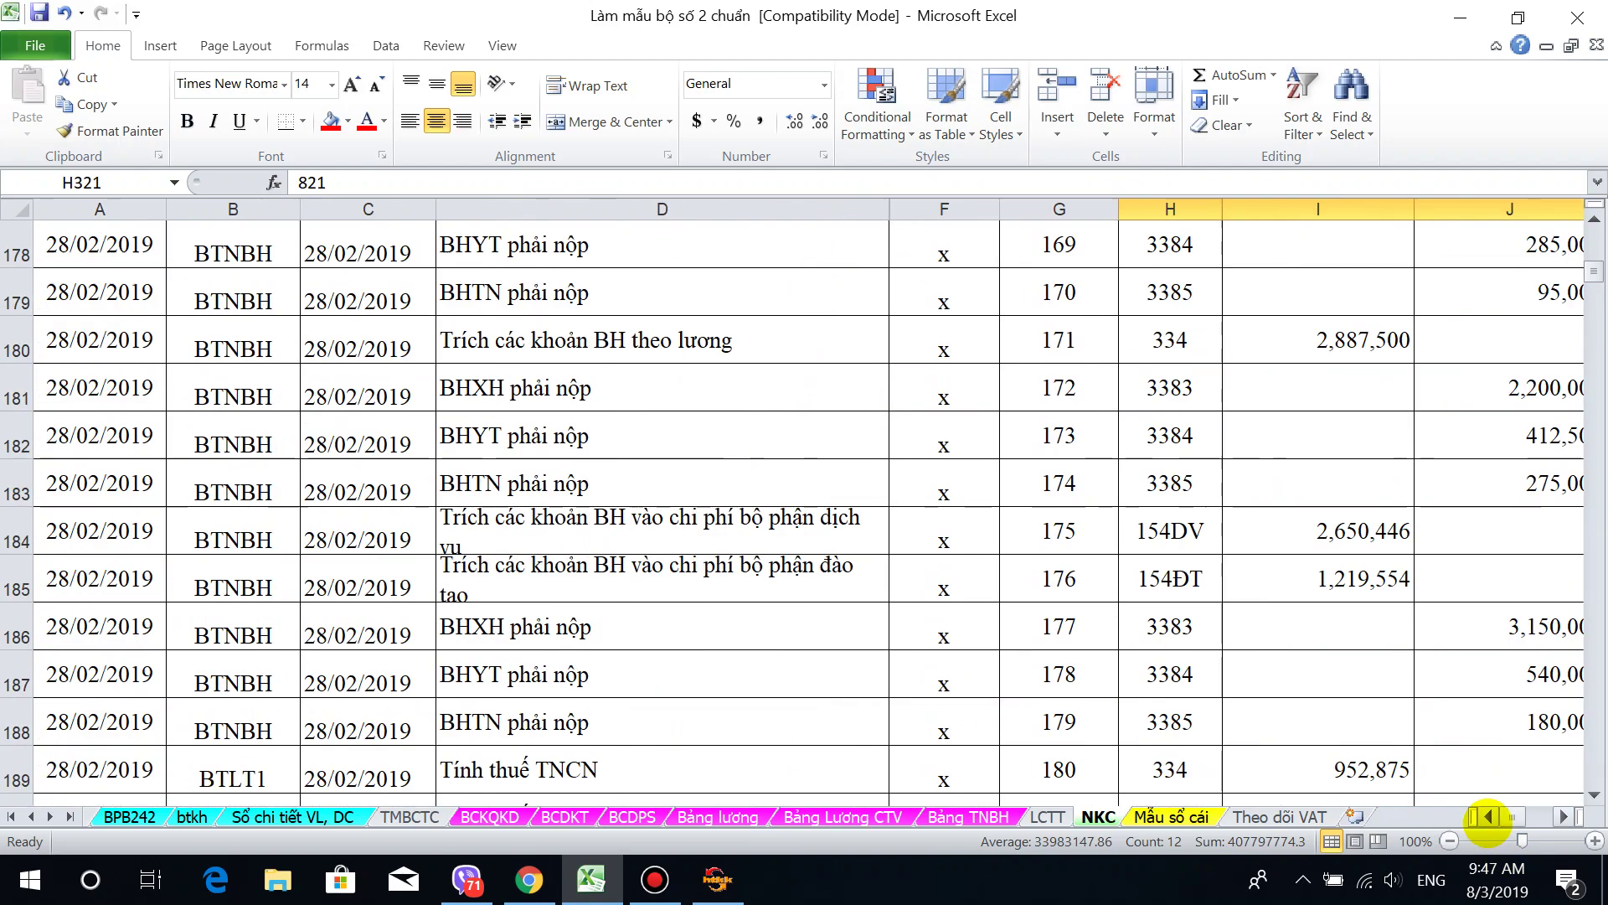
{"action": "scroll", "coordinate": [1254, 639], "scroll_direction": "up", "scroll_amount": 5}
{"action": "scroll", "coordinate": [1254, 639], "scroll_direction": "up", "scroll_amount": 20}
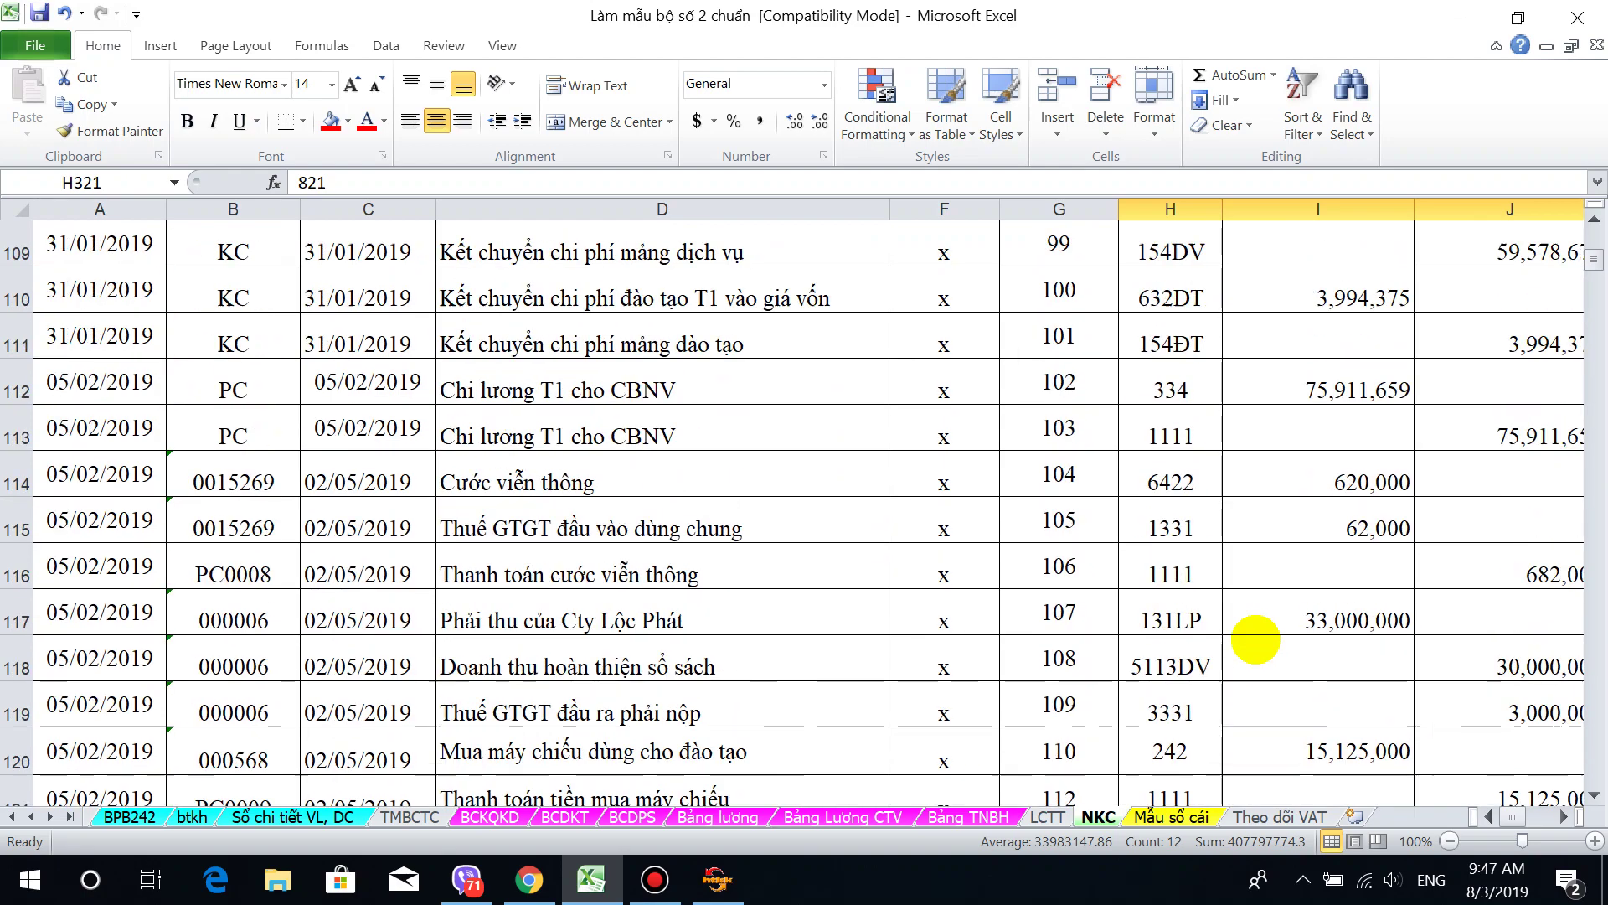
{"action": "scroll", "coordinate": [1253, 639], "scroll_direction": "up", "scroll_amount": 20}
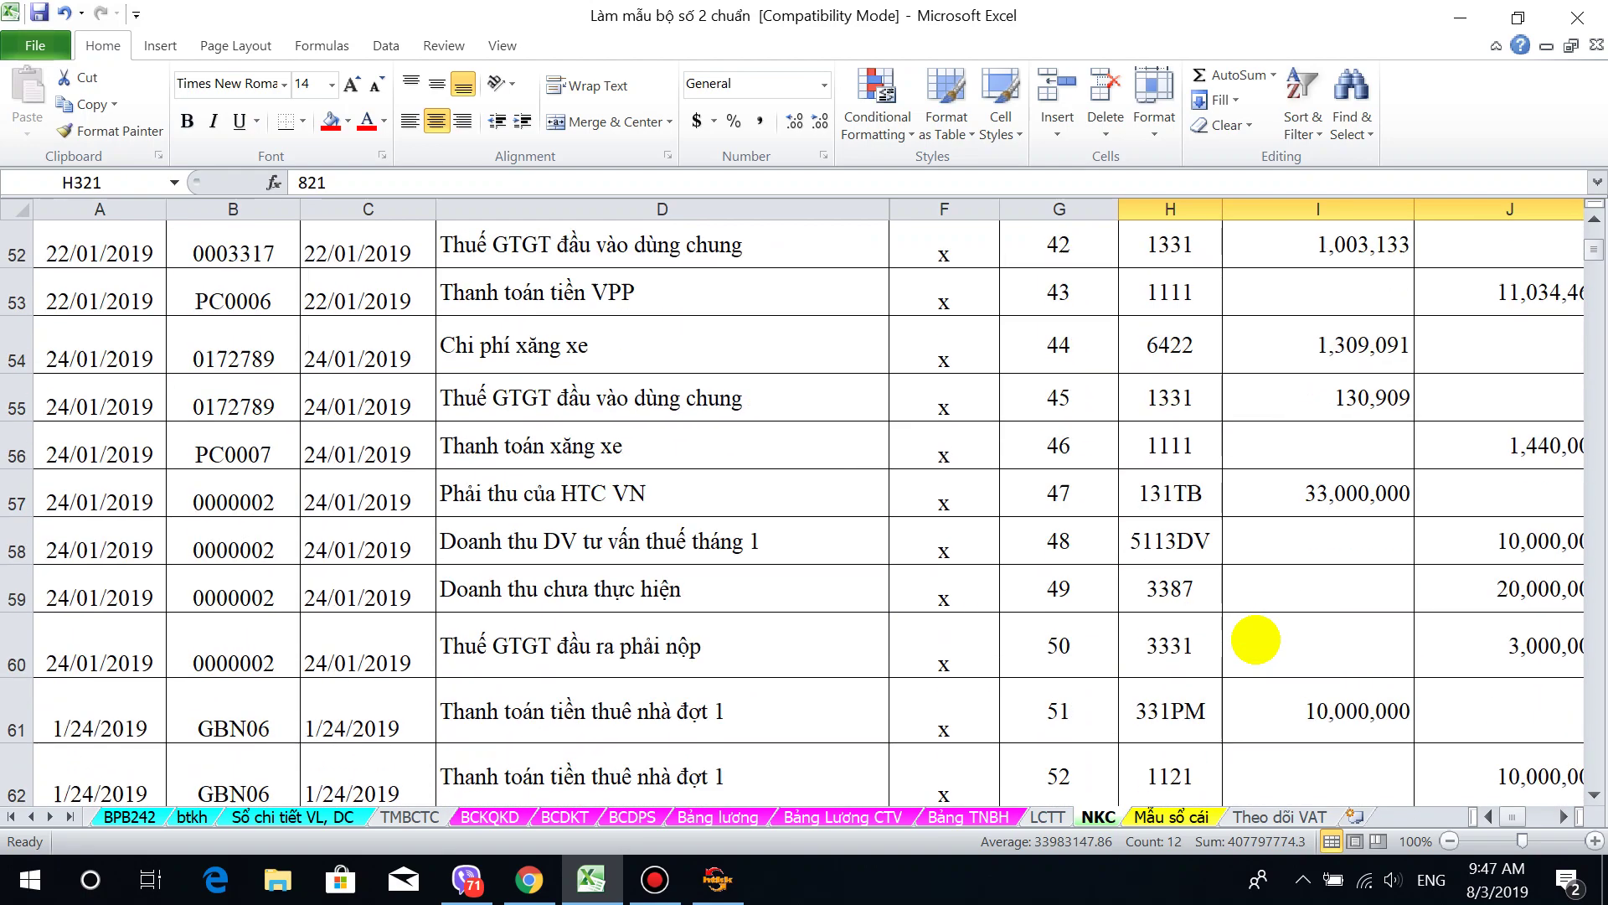
{"action": "scroll", "coordinate": [1254, 639], "scroll_direction": "up", "scroll_amount": 8}
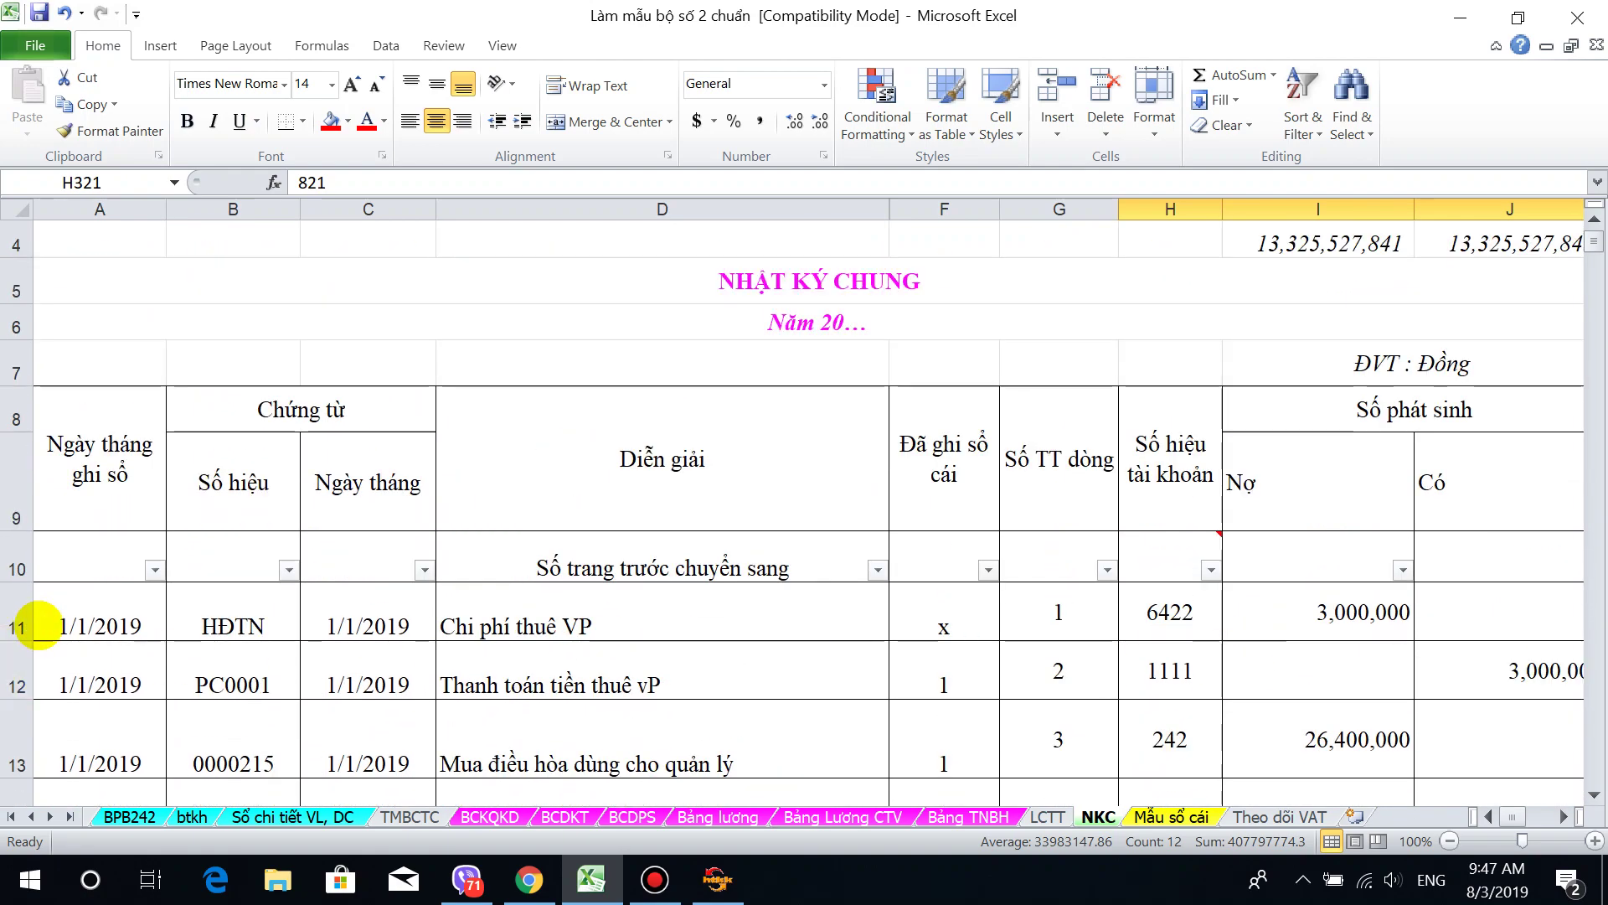
{"action": "left_click", "coordinate": [17, 624]}
{"action": "left_click_drag", "start_coordinate": [17, 624], "coordinate": [17, 762]}
{"action": "right_click", "coordinate": [266, 734]}
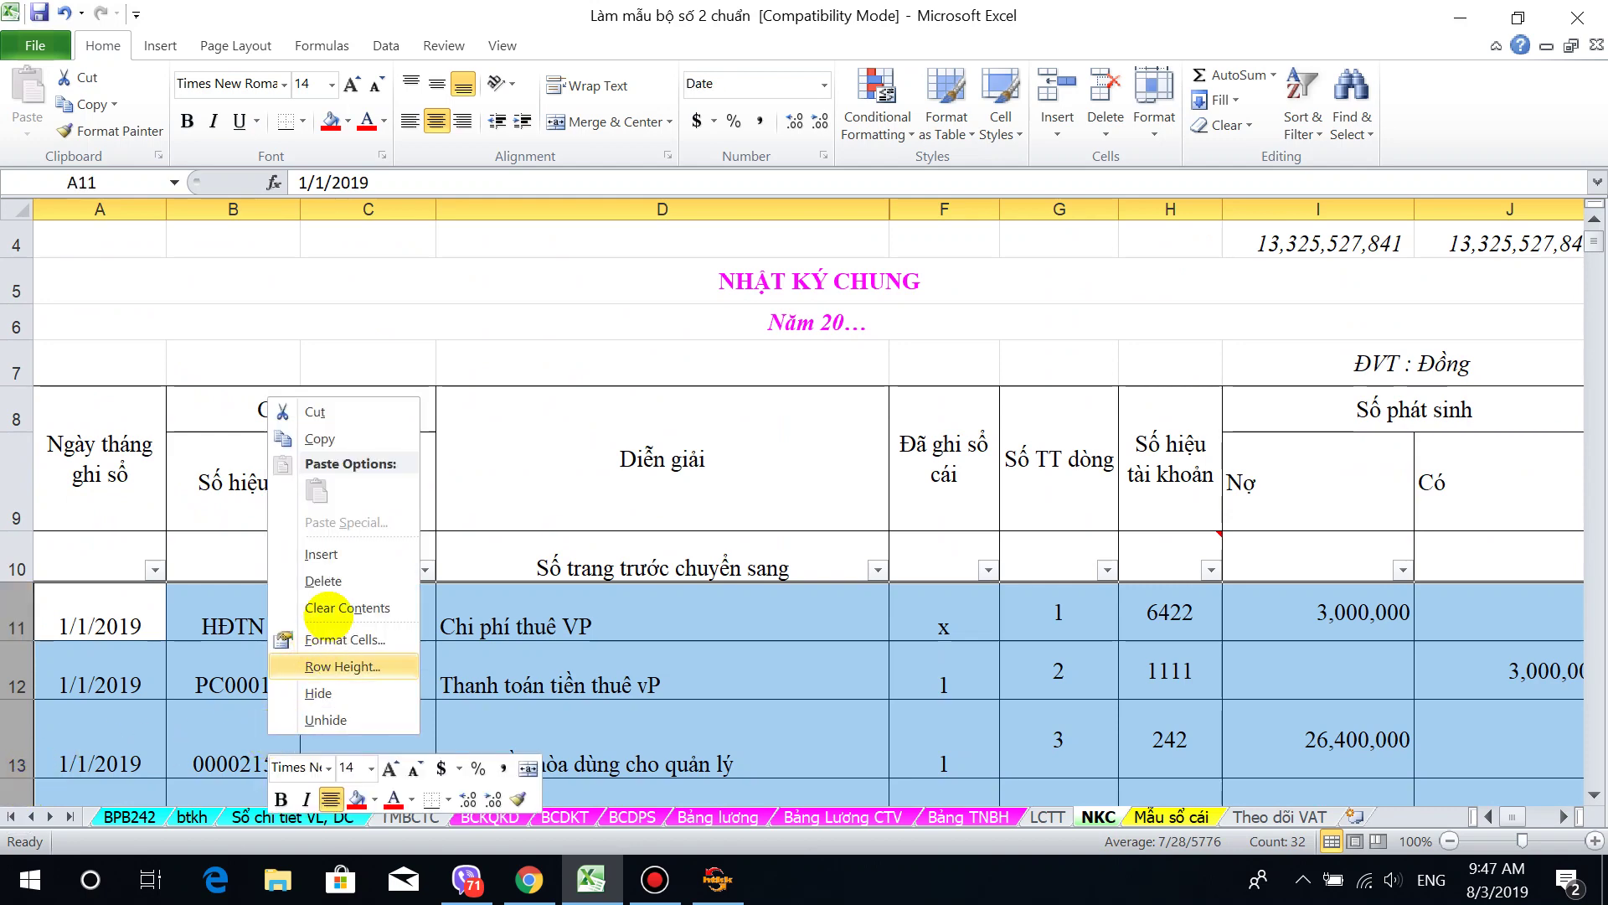
{"action": "left_click", "coordinate": [324, 581]}
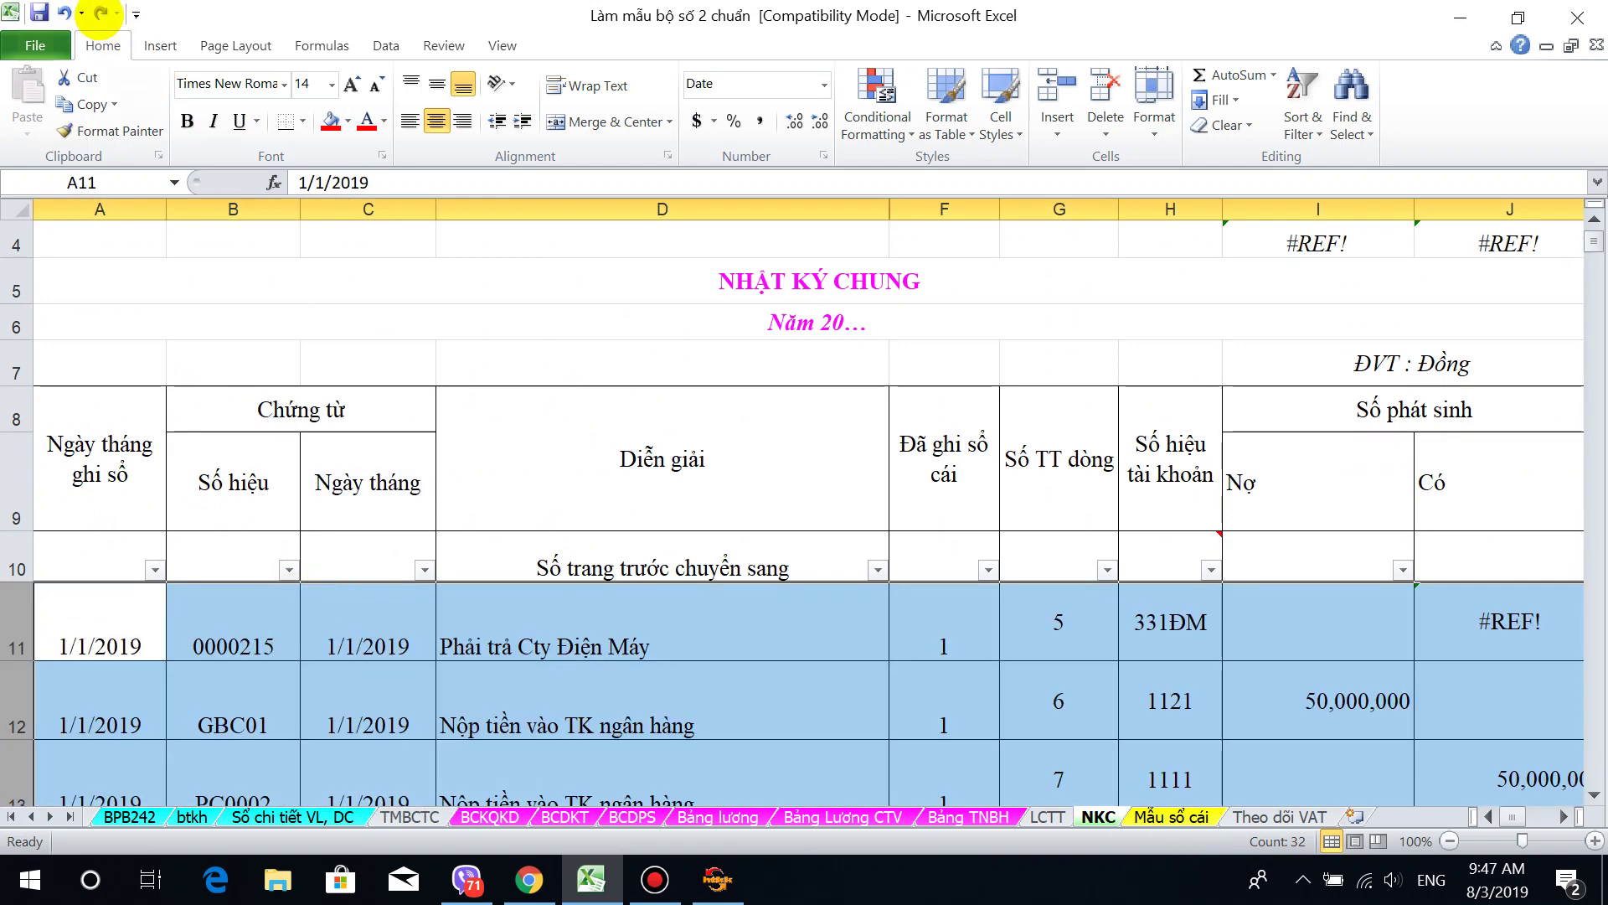
{"action": "left_click", "coordinate": [66, 12]}
Step: Insert four blank rows above the first NKC journal entry and enter accounts 911 in H11 and 4212 in H12
{"action": "right_click", "coordinate": [125, 618]}
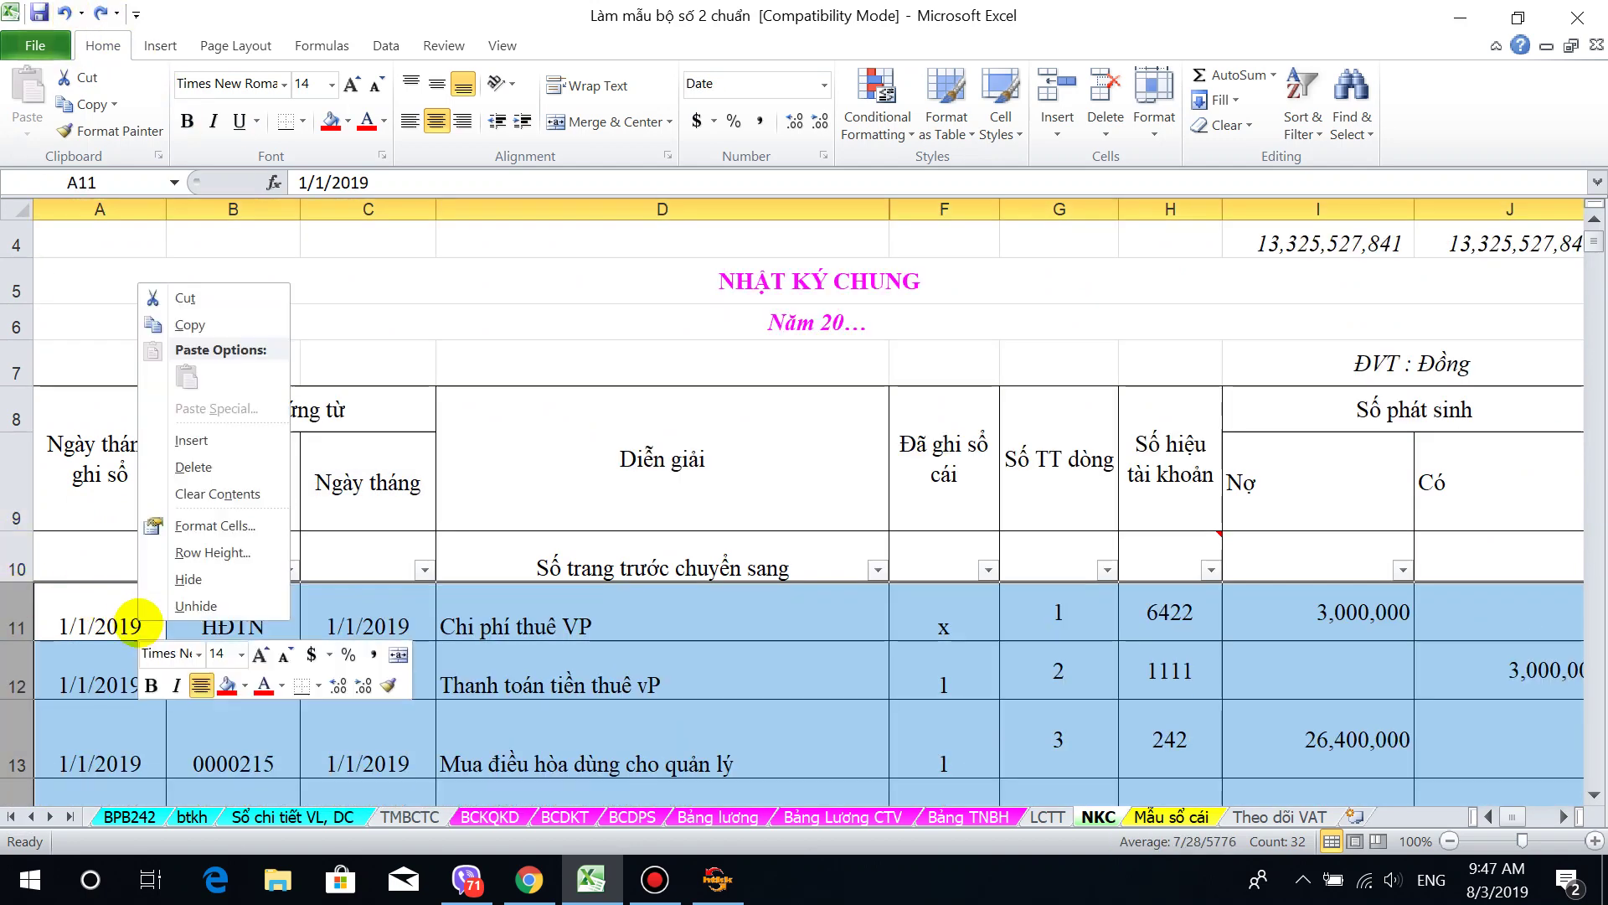
{"action": "left_click", "coordinate": [192, 439]}
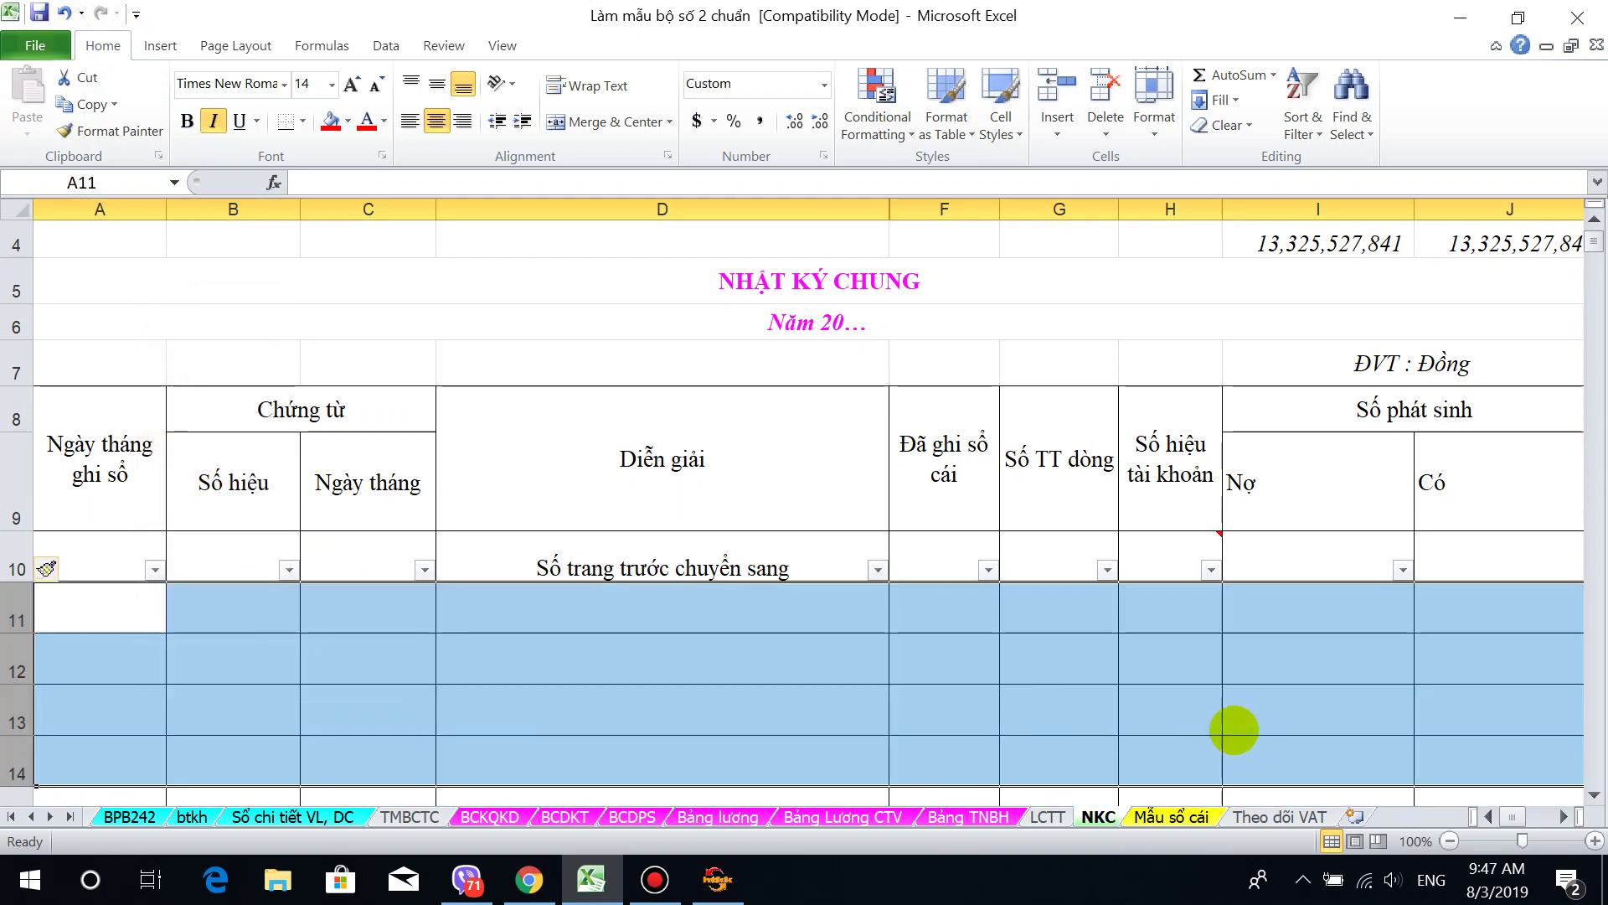
{"action": "left_click", "coordinate": [1156, 617]}
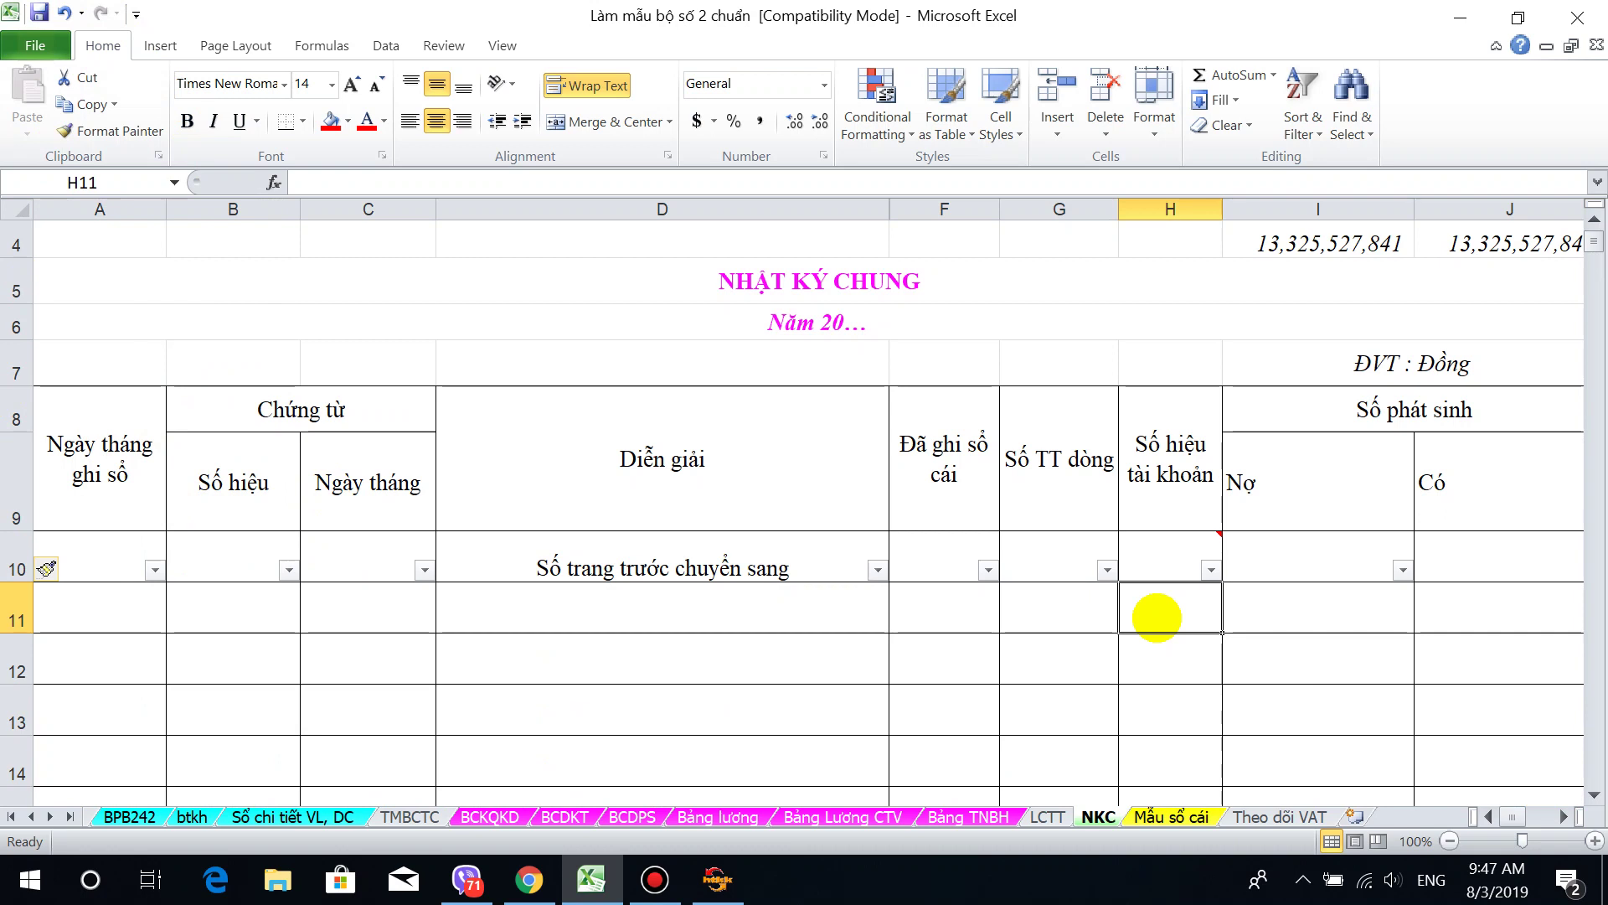
{"action": "type", "text": "911"}
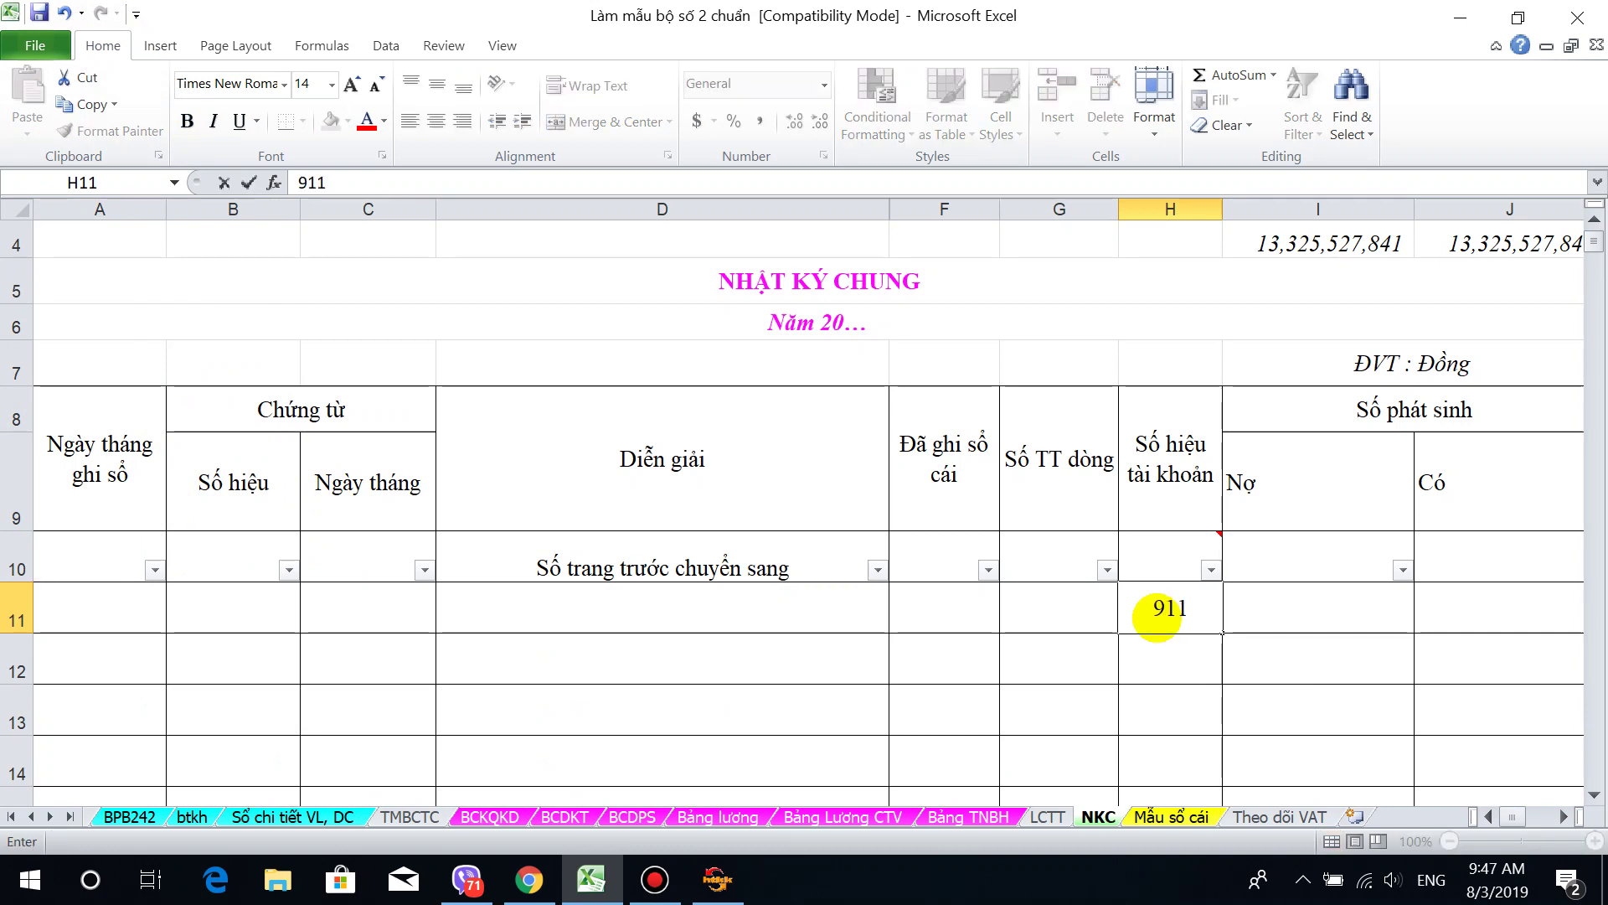
{"action": "key", "text": "Return"}
{"action": "type", "text": "4212"}
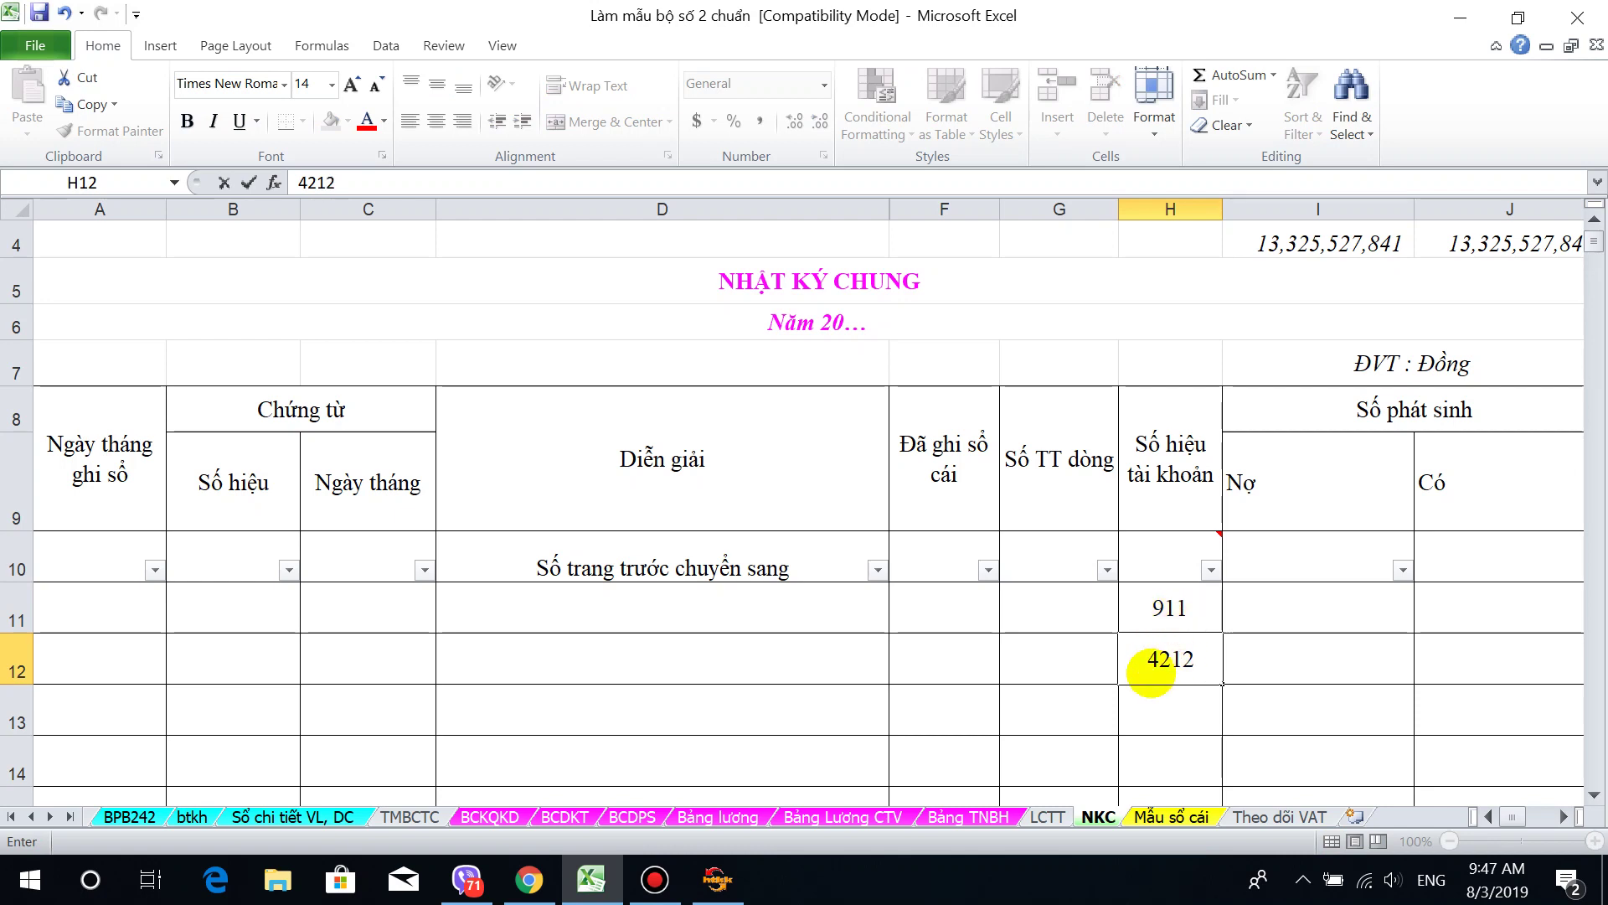
{"action": "left_click", "coordinate": [1130, 702]}
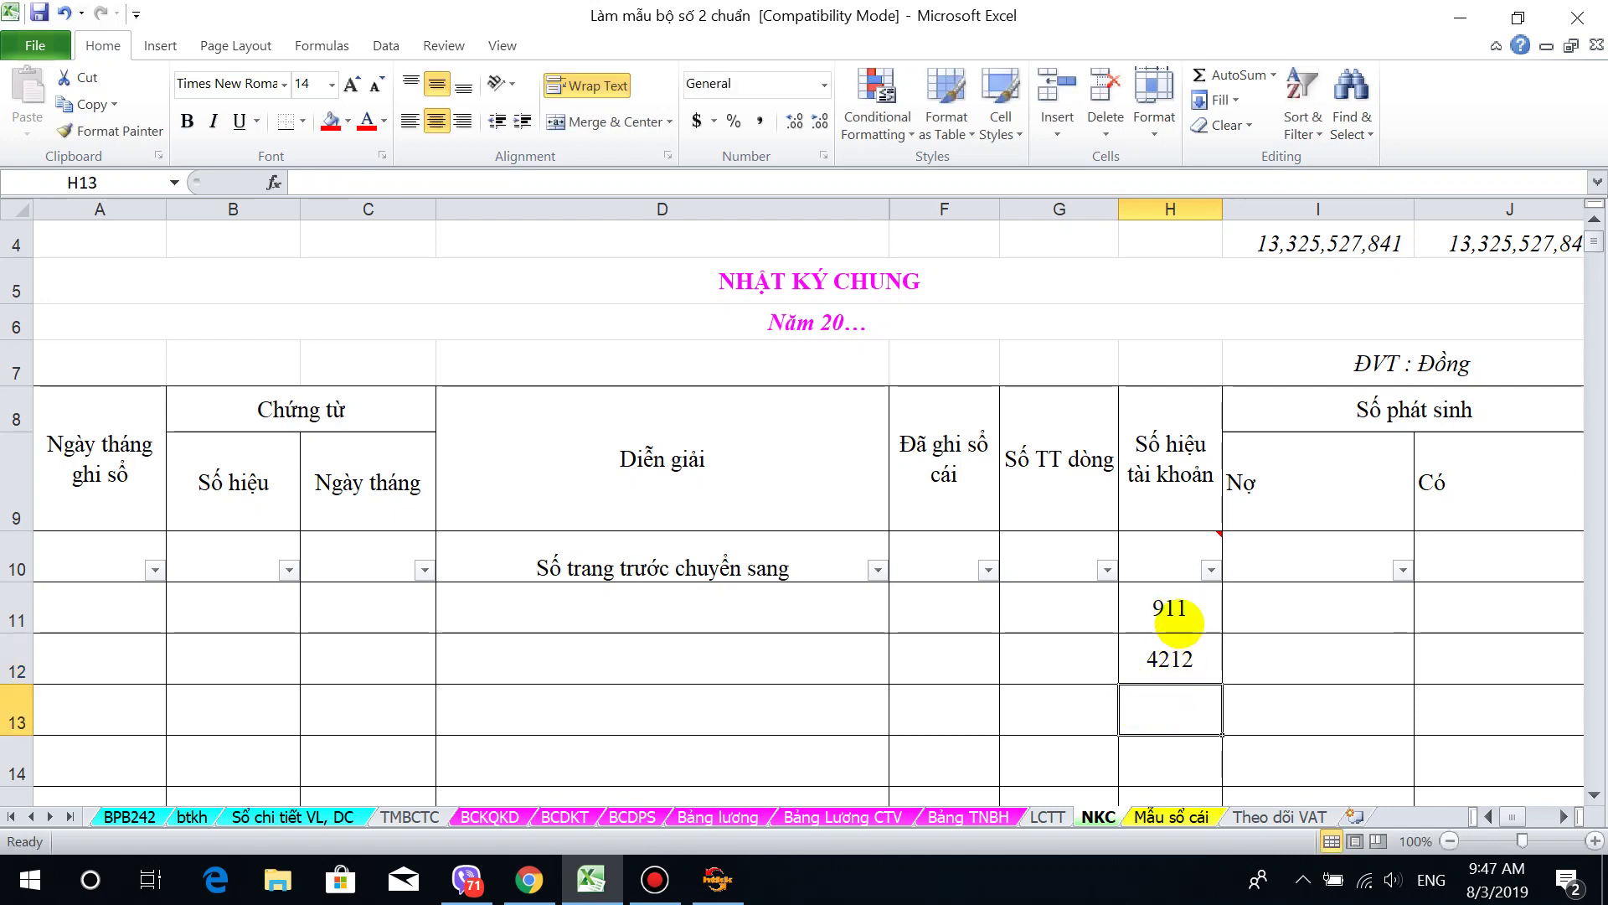
Step: Enter 20,000,000 in the Có column for account 4212 in J12
{"action": "left_click_drag", "start_coordinate": [1185, 611], "coordinate": [1431, 658]}
{"action": "left_click", "coordinate": [1177, 661]}
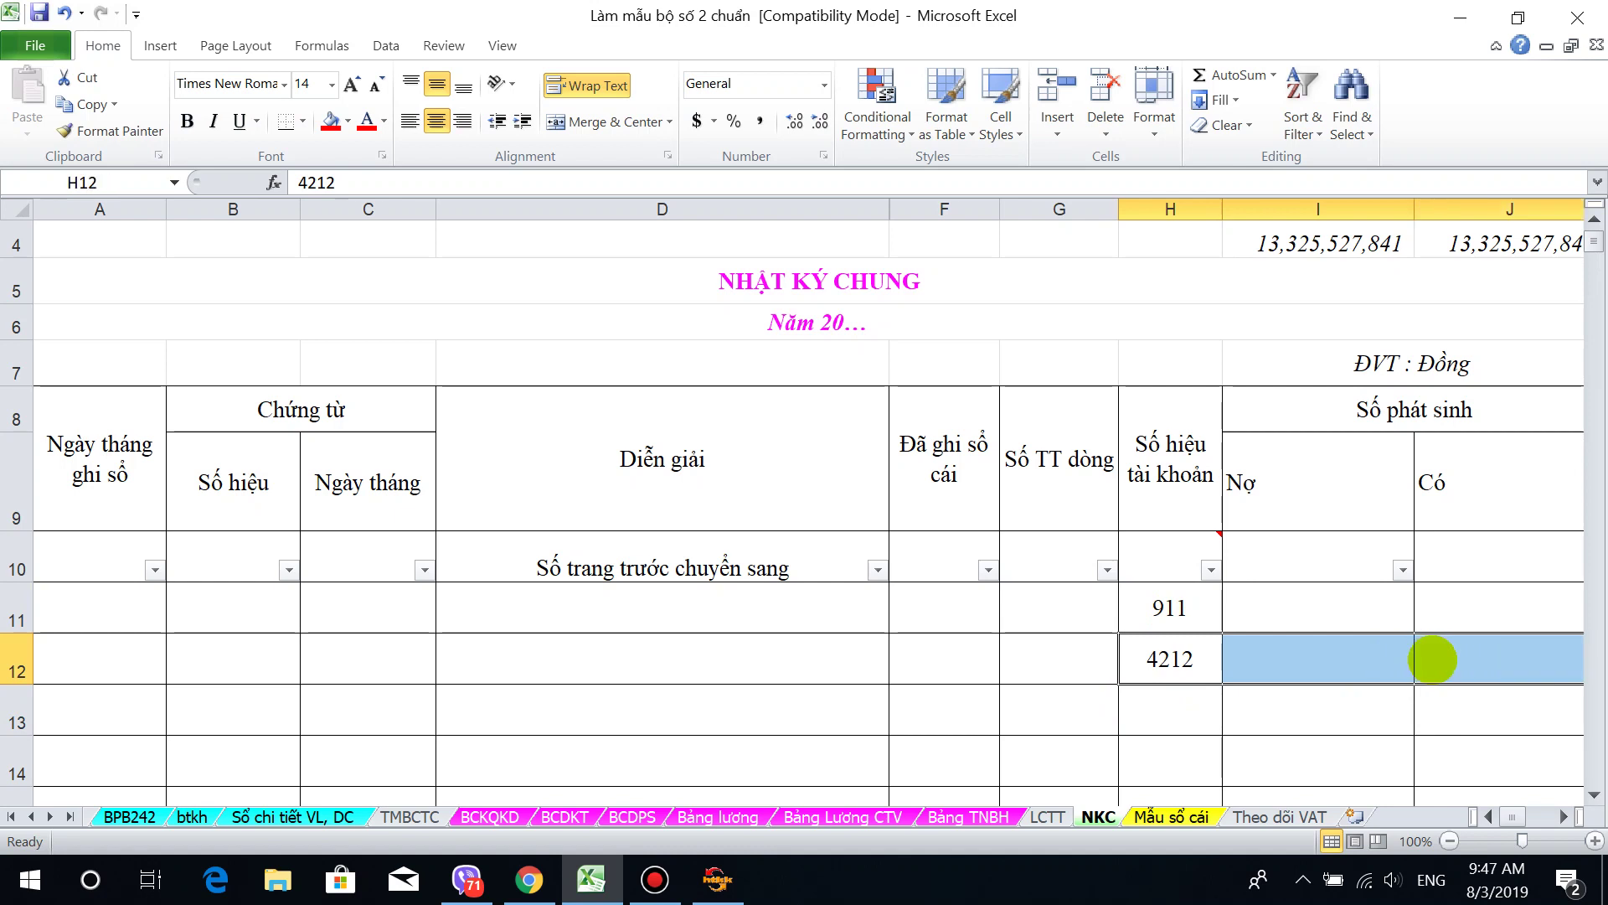
{"action": "left_click", "coordinate": [1432, 659]}
{"action": "type", "text": "20000000"}
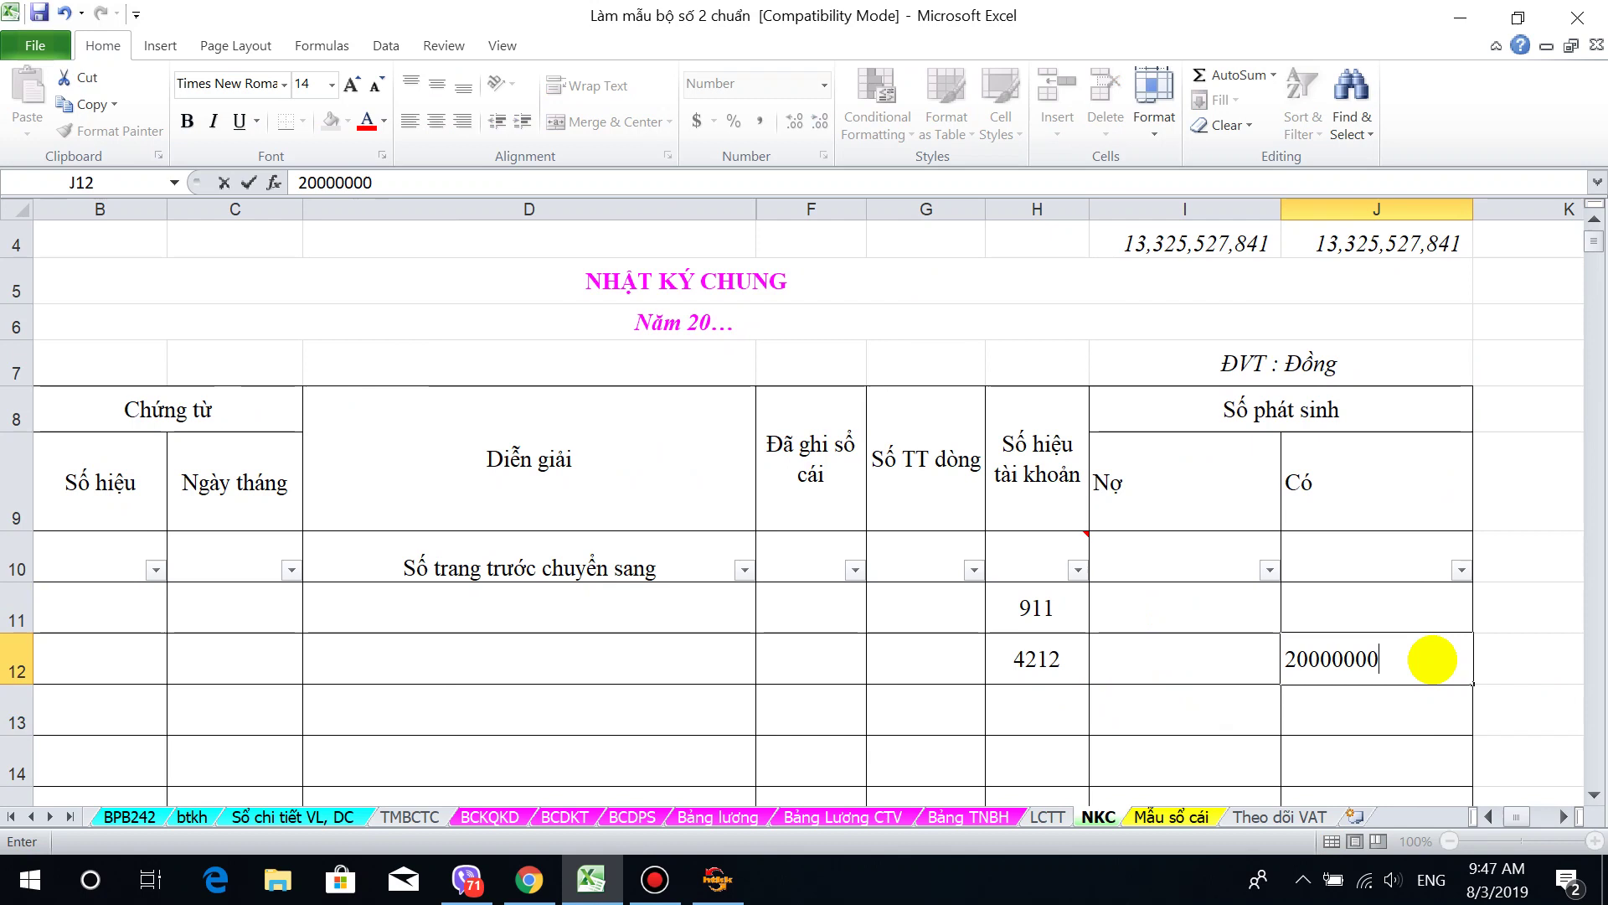
{"action": "key", "text": "Return"}
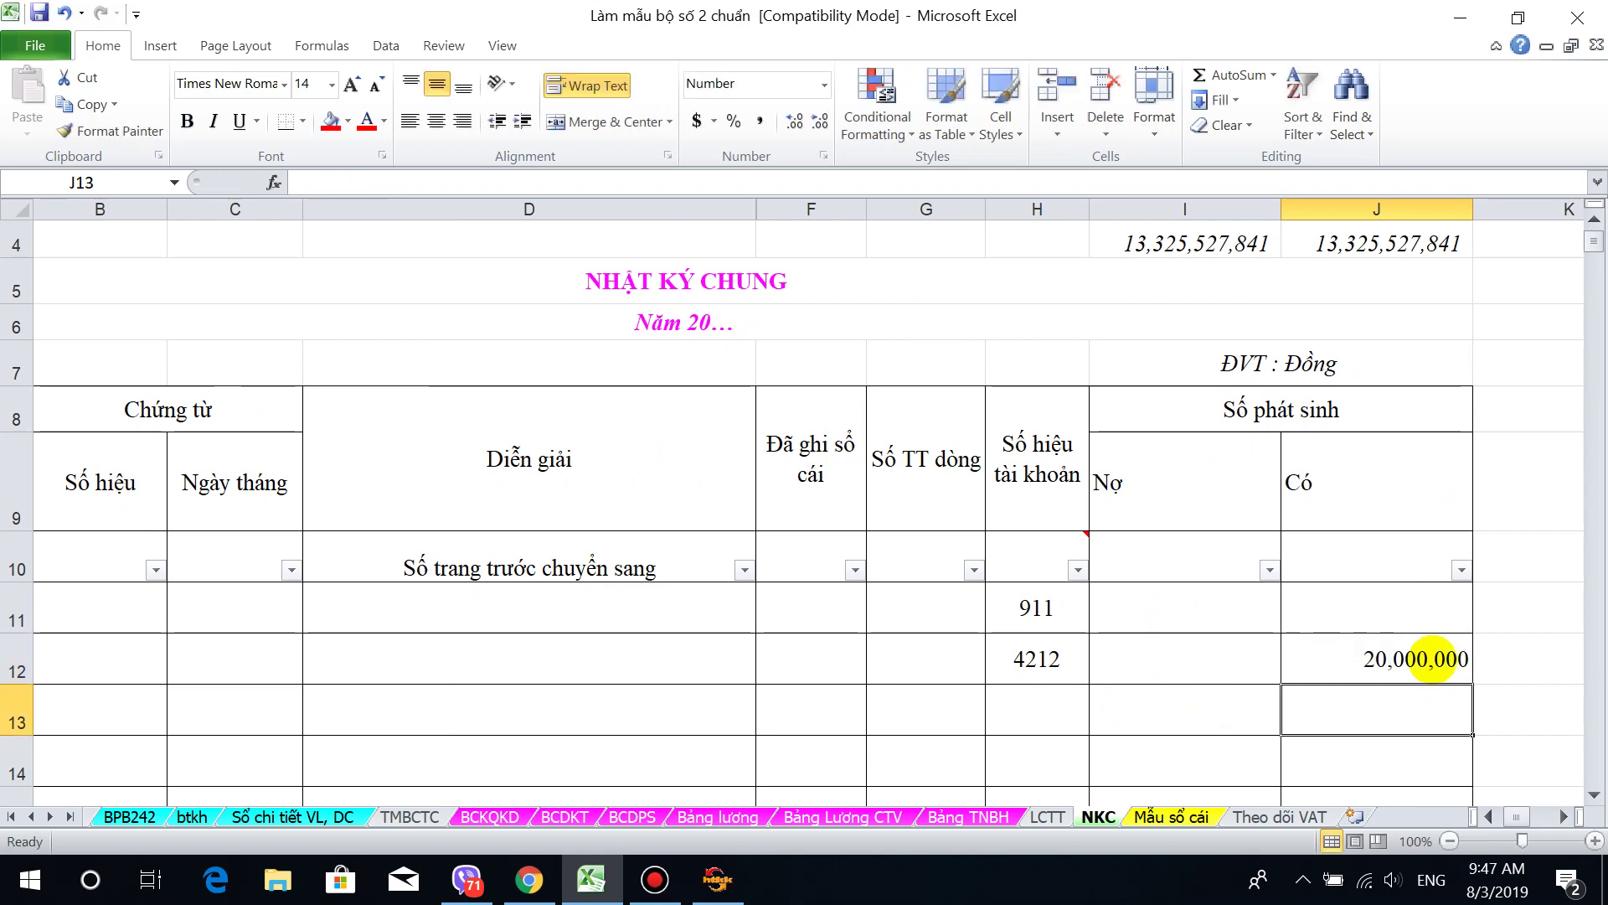
{"action": "left_click_drag", "start_coordinate": [1063, 661], "coordinate": [1346, 613]}
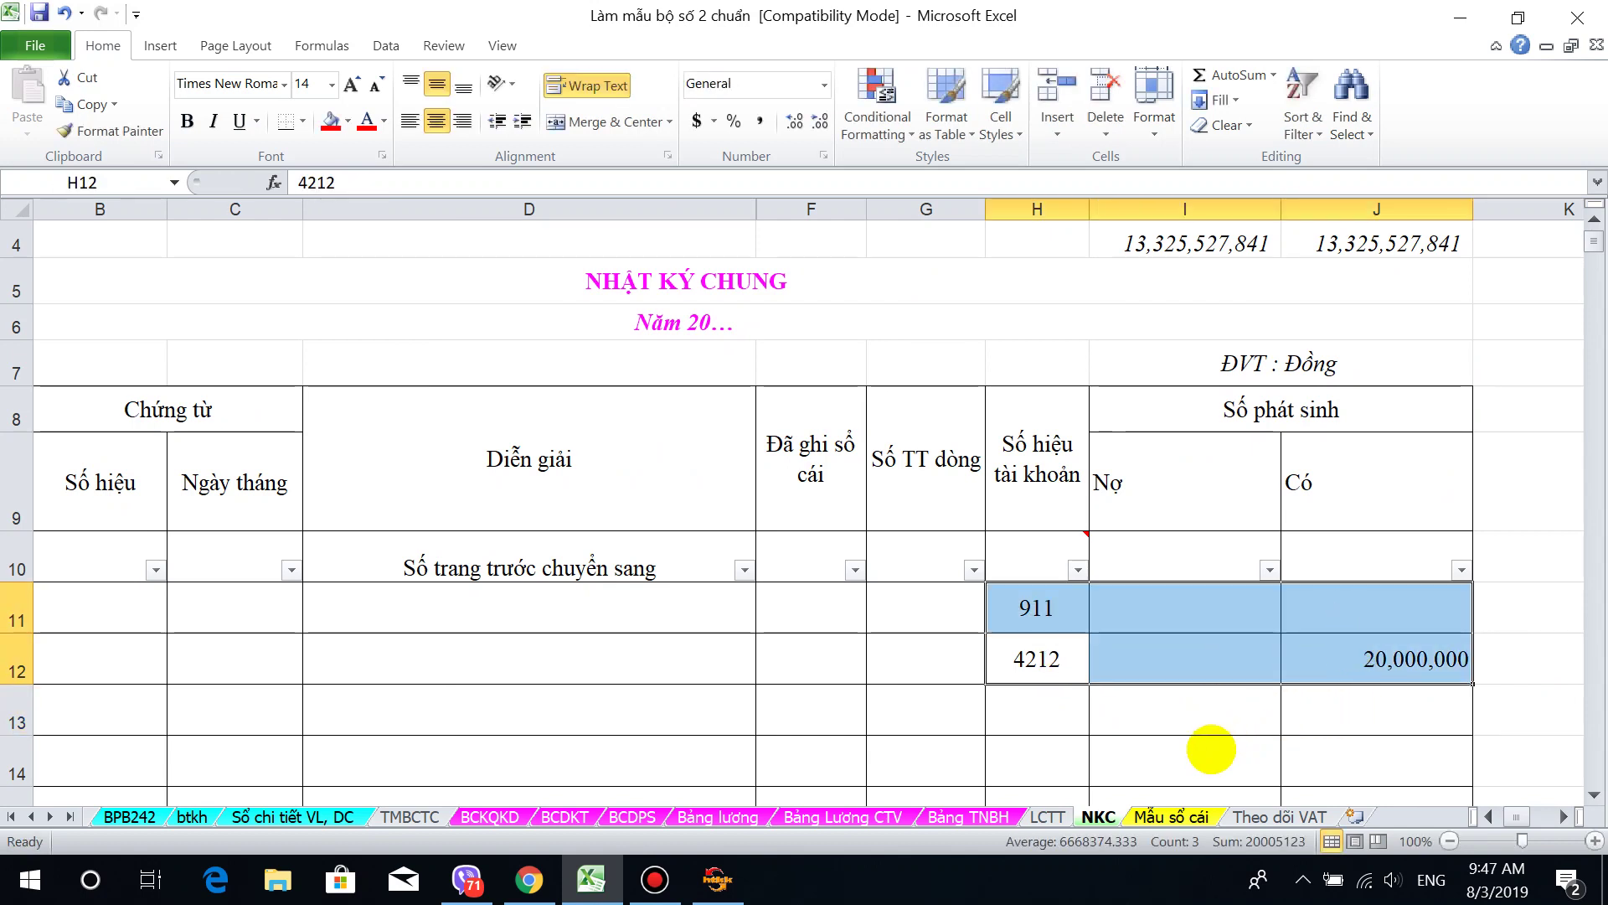
{"action": "scroll", "coordinate": [1128, 748], "scroll_direction": "down", "scroll_amount": 1}
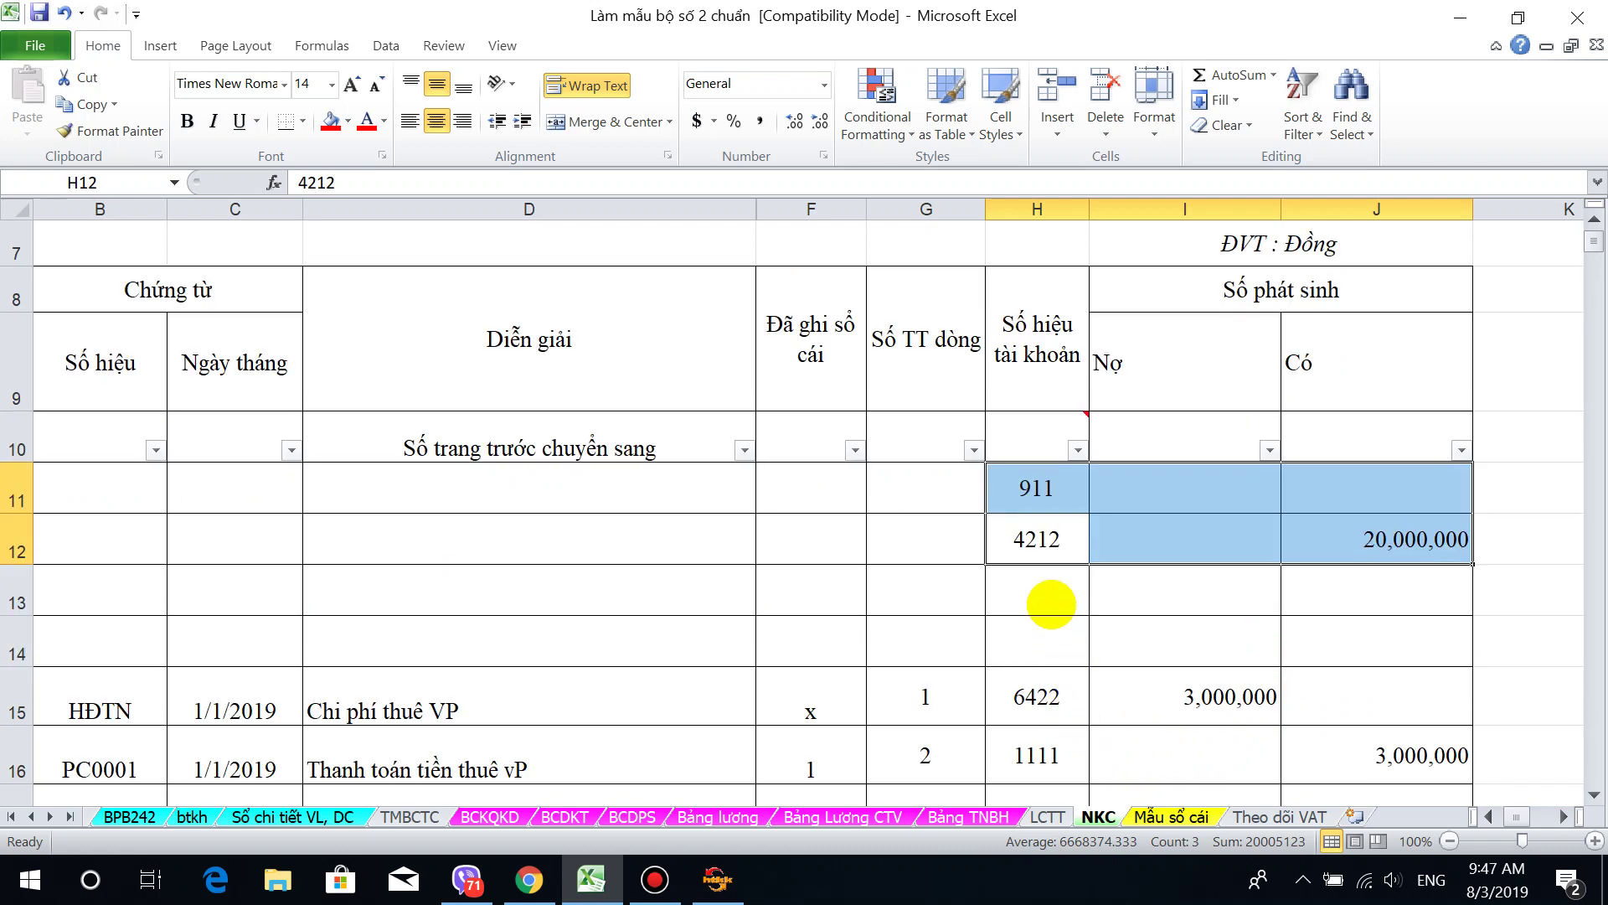
Step: Enter account 4212 in H13 and account 4211 in H14 as the profit-transfer entry
{"action": "left_click", "coordinate": [1052, 600]}
{"action": "left_click", "coordinate": [1048, 538]}
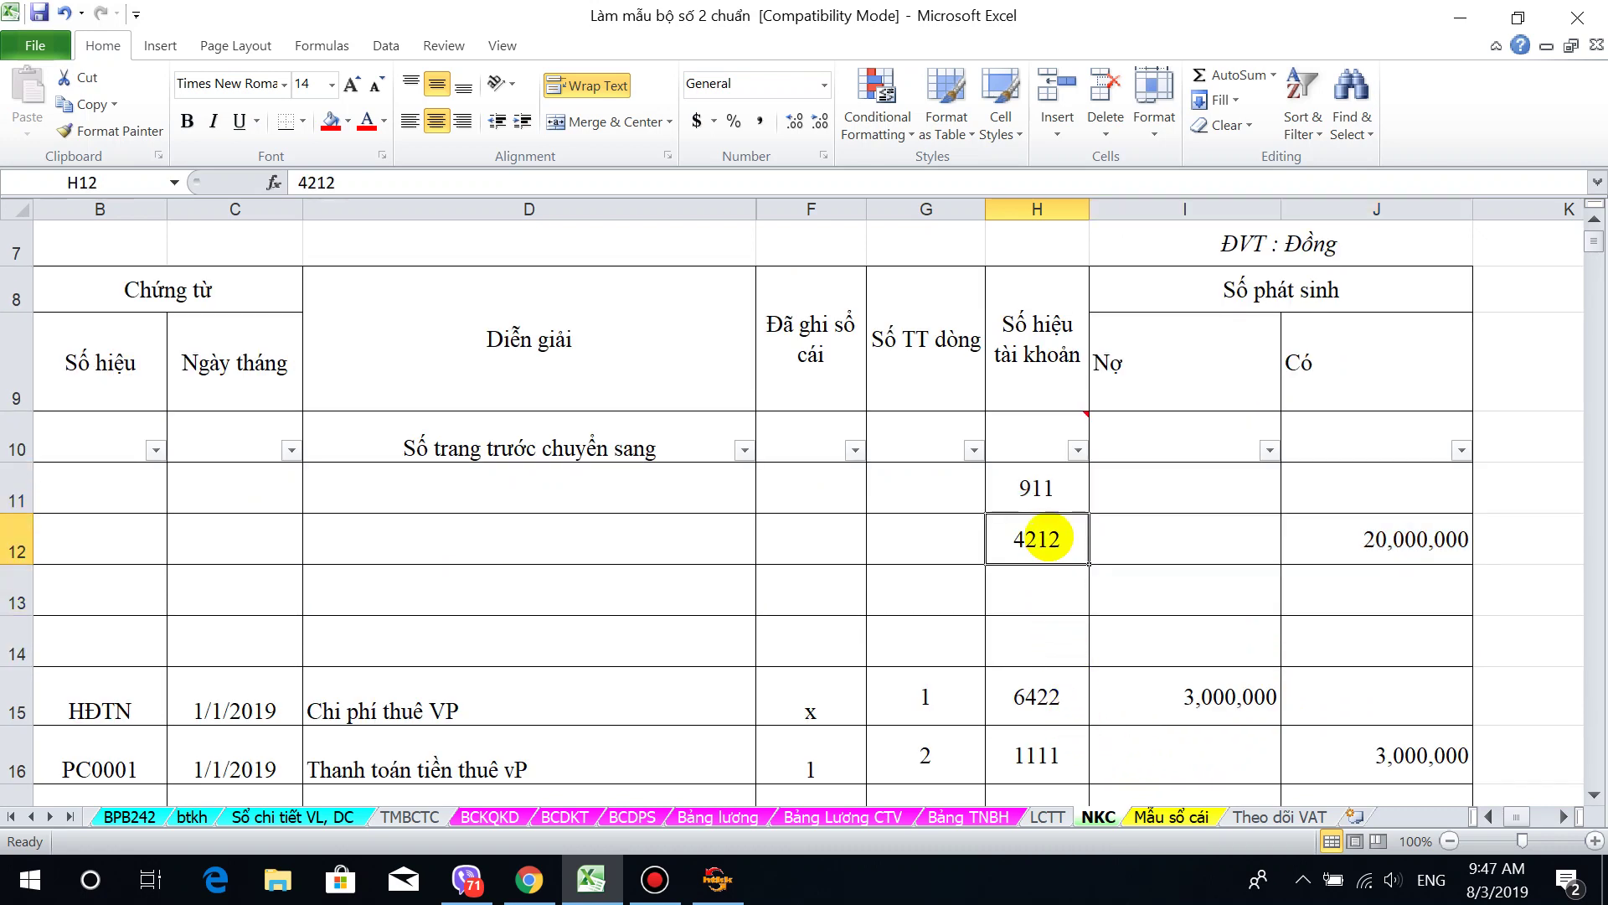
{"action": "left_click", "coordinate": [1044, 589]}
{"action": "type", "text": "4212"}
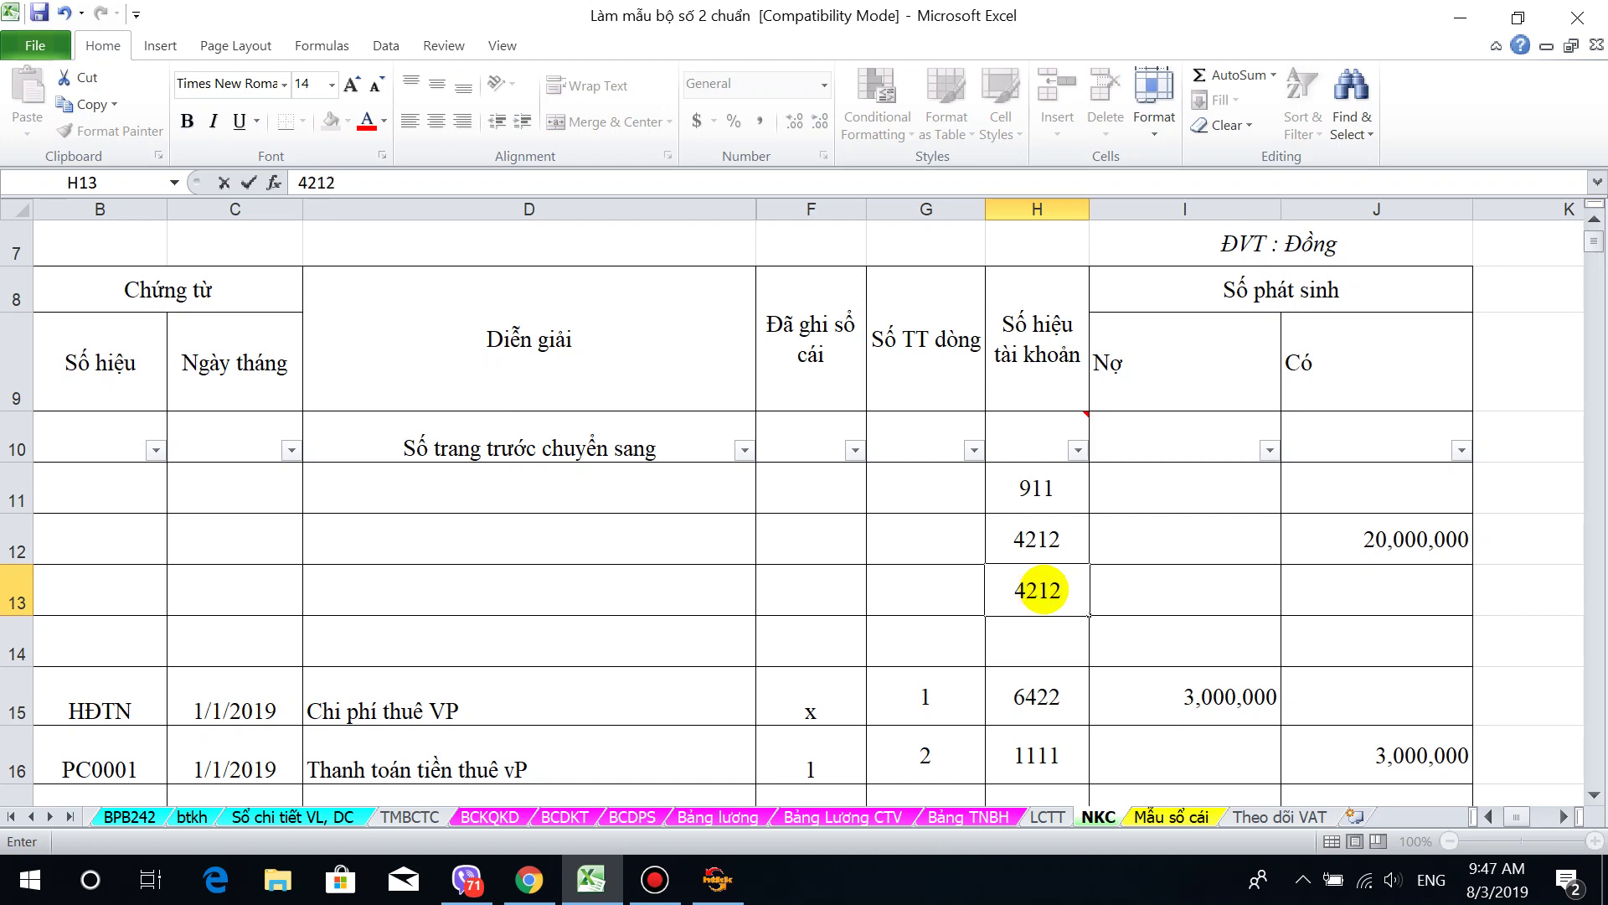
{"action": "left_click", "coordinate": [1047, 654]}
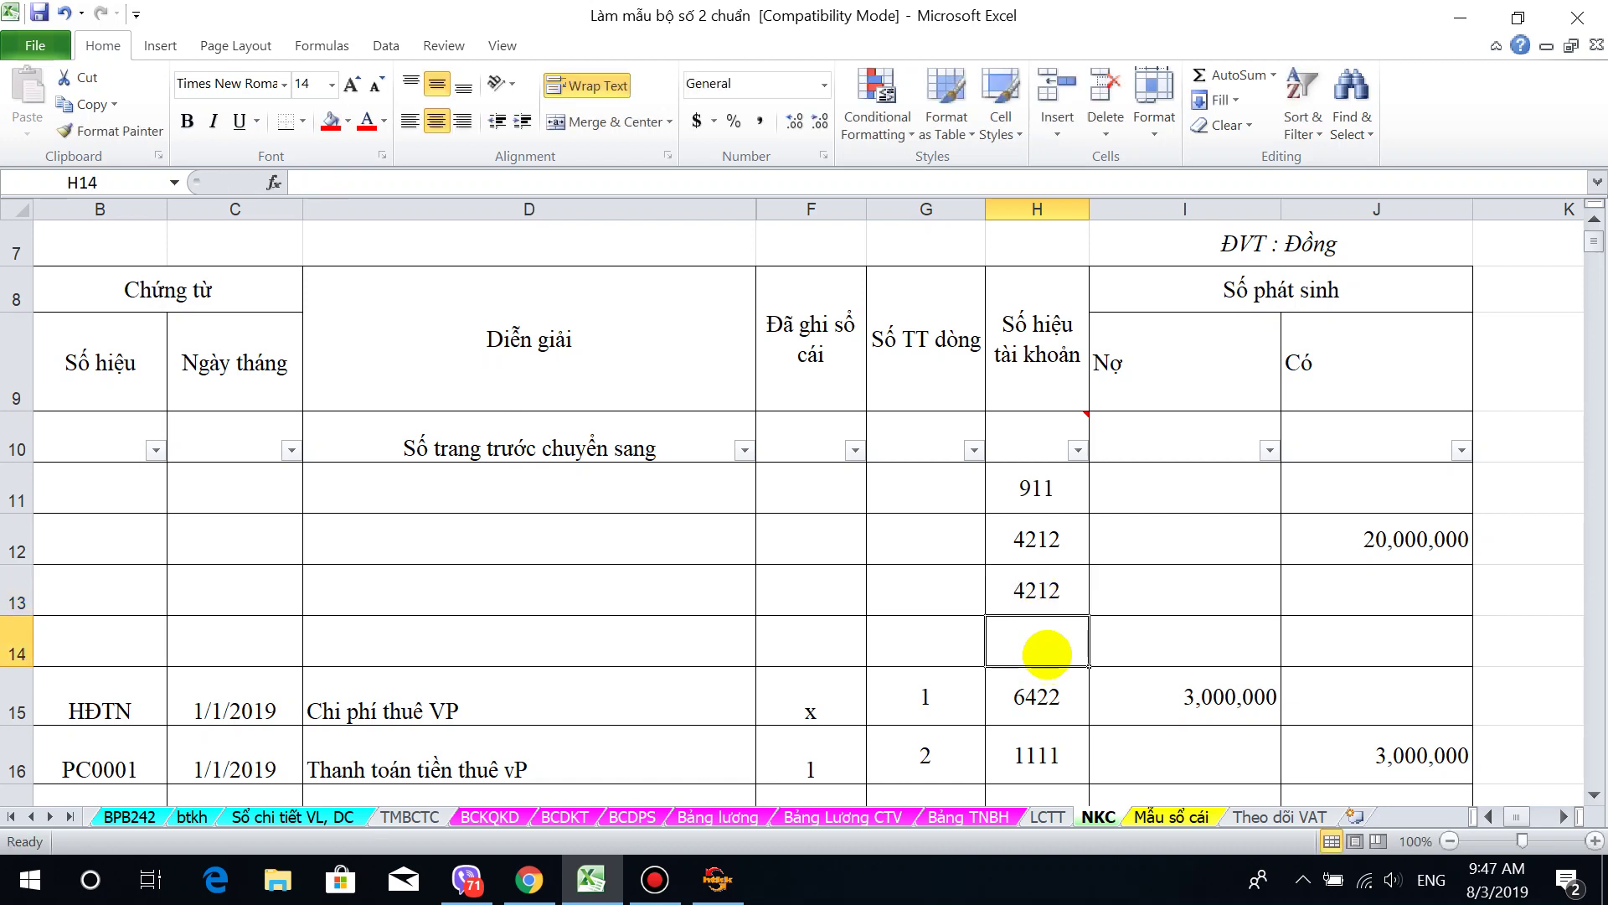
{"action": "type", "text": "4211"}
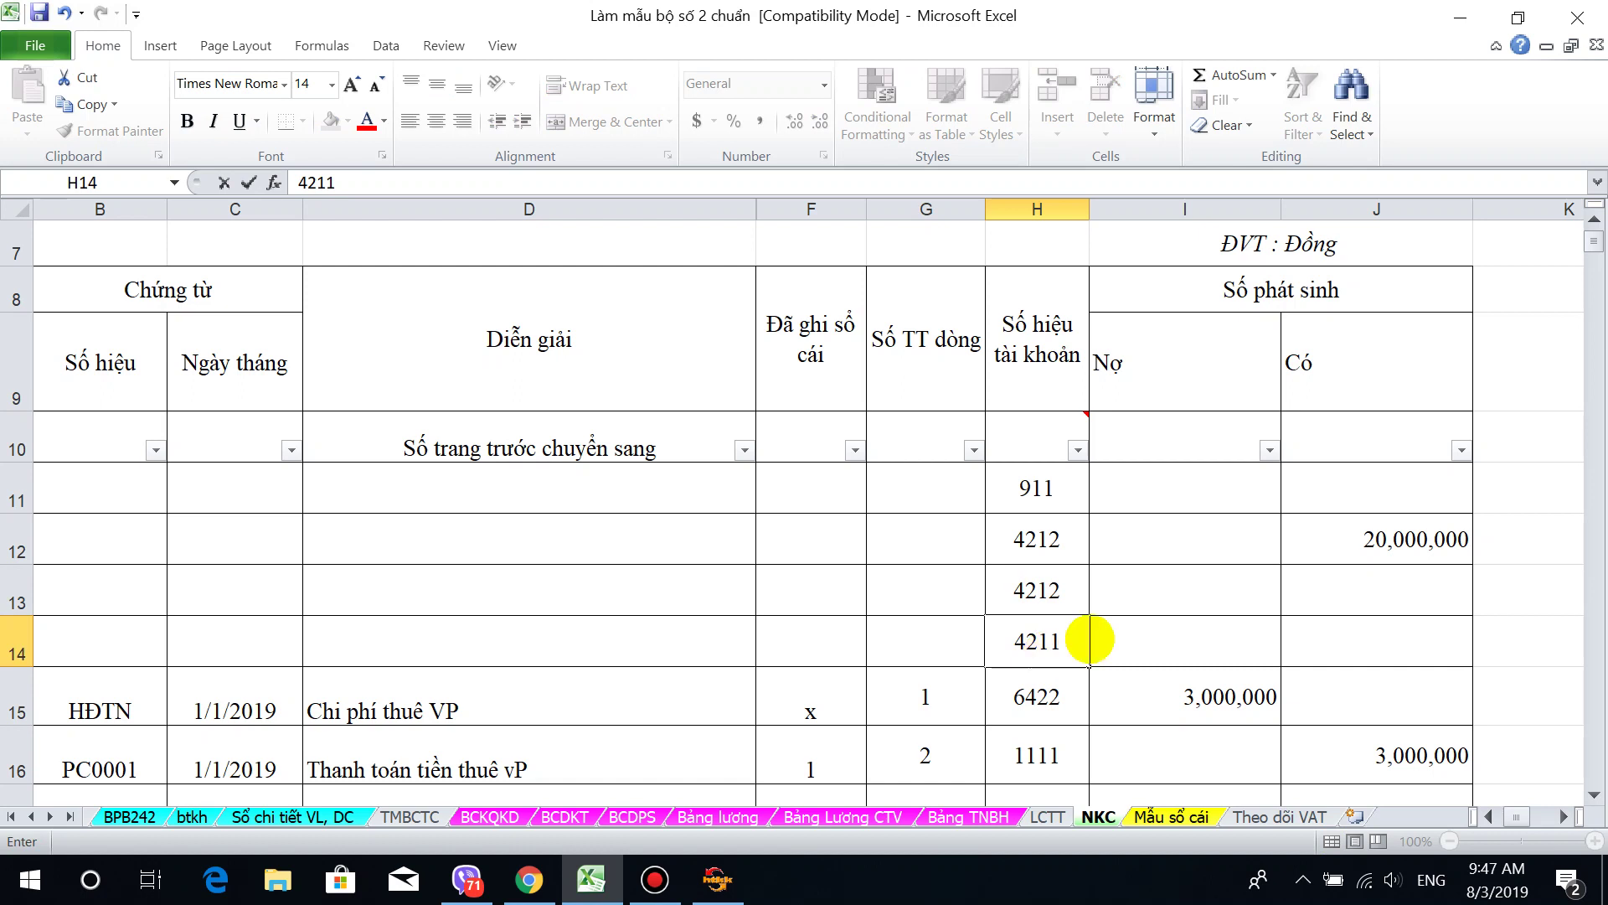
{"action": "left_click", "coordinate": [1047, 597]}
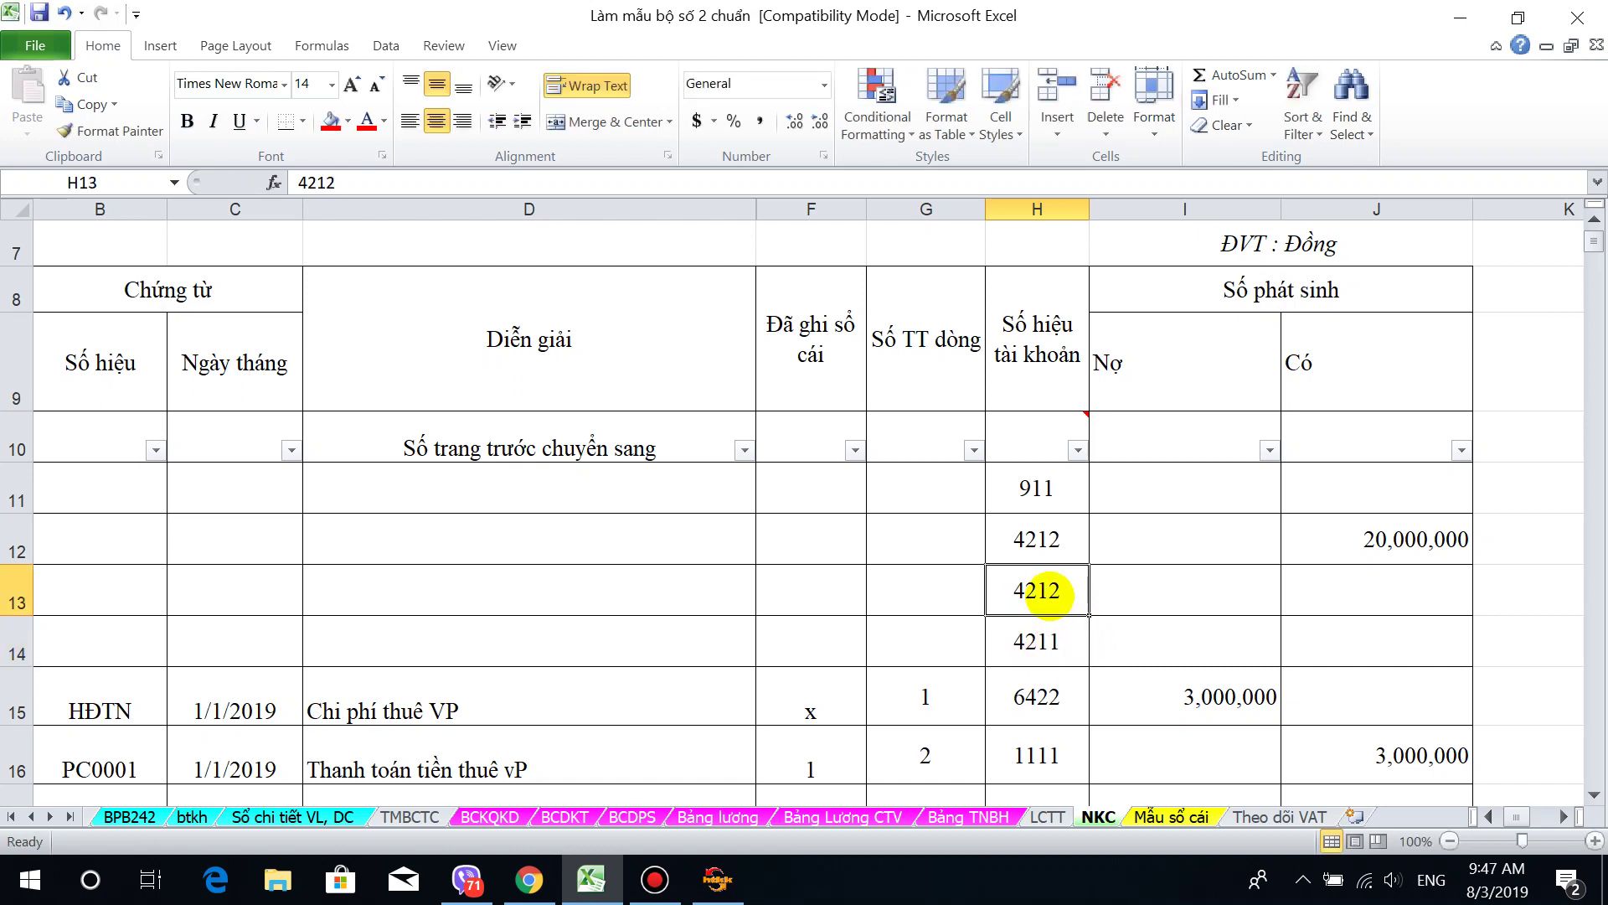
Step: Compare the 911 and 4212 example entry in H11:J12 with the 4212 and 4211 entry in H13:J14
{"action": "left_click", "coordinate": [1047, 645]}
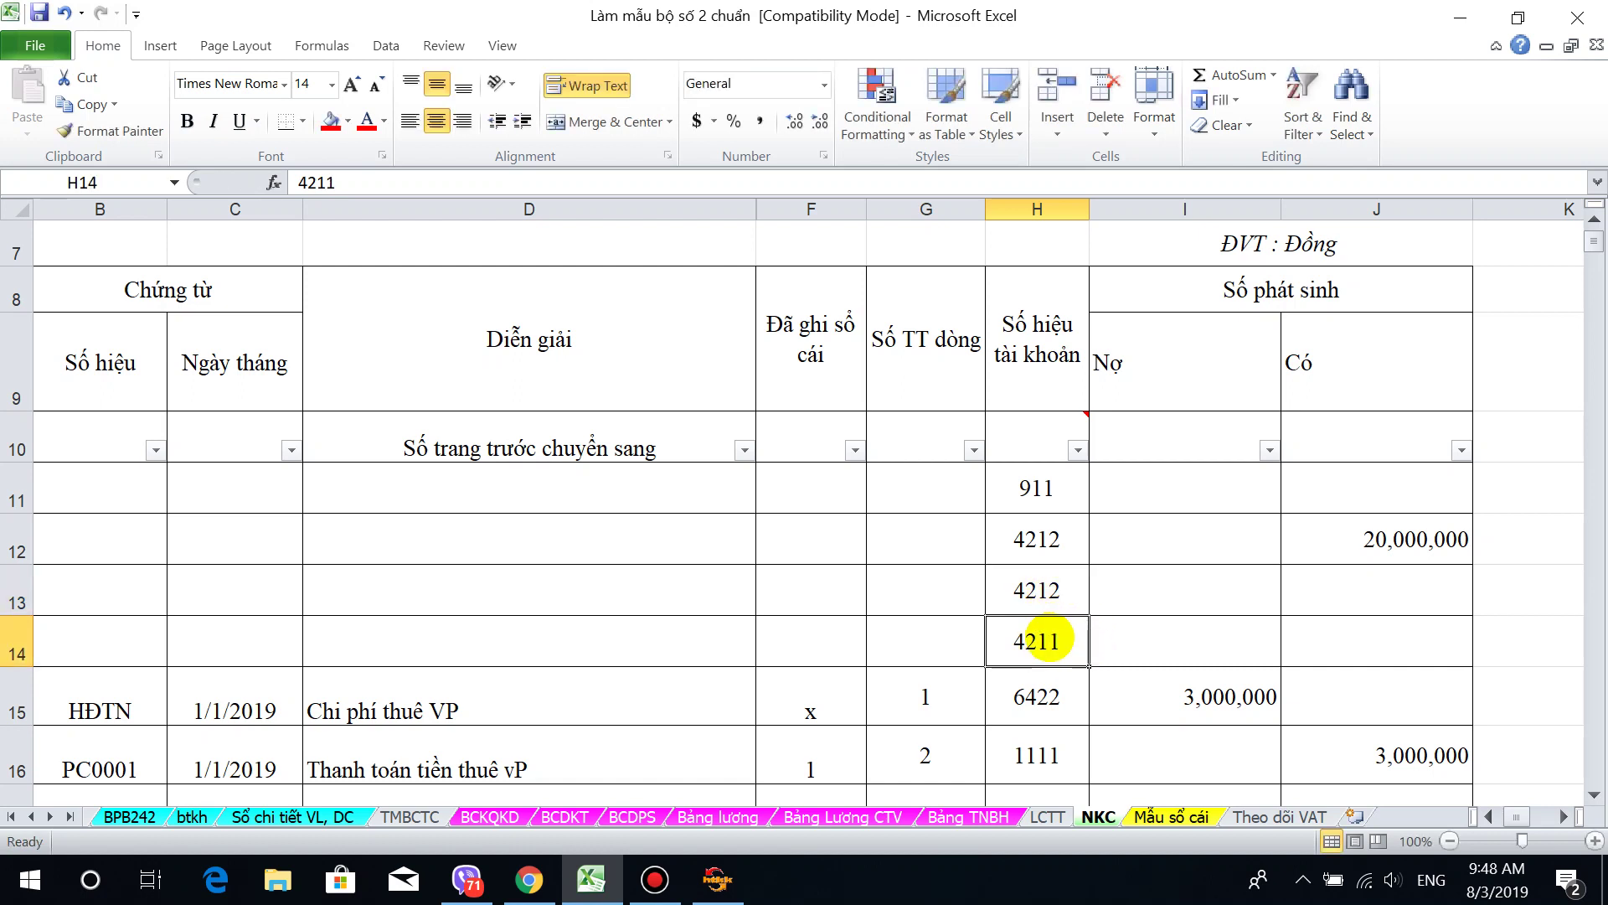
{"action": "left_click_drag", "start_coordinate": [1037, 486], "coordinate": [1436, 521]}
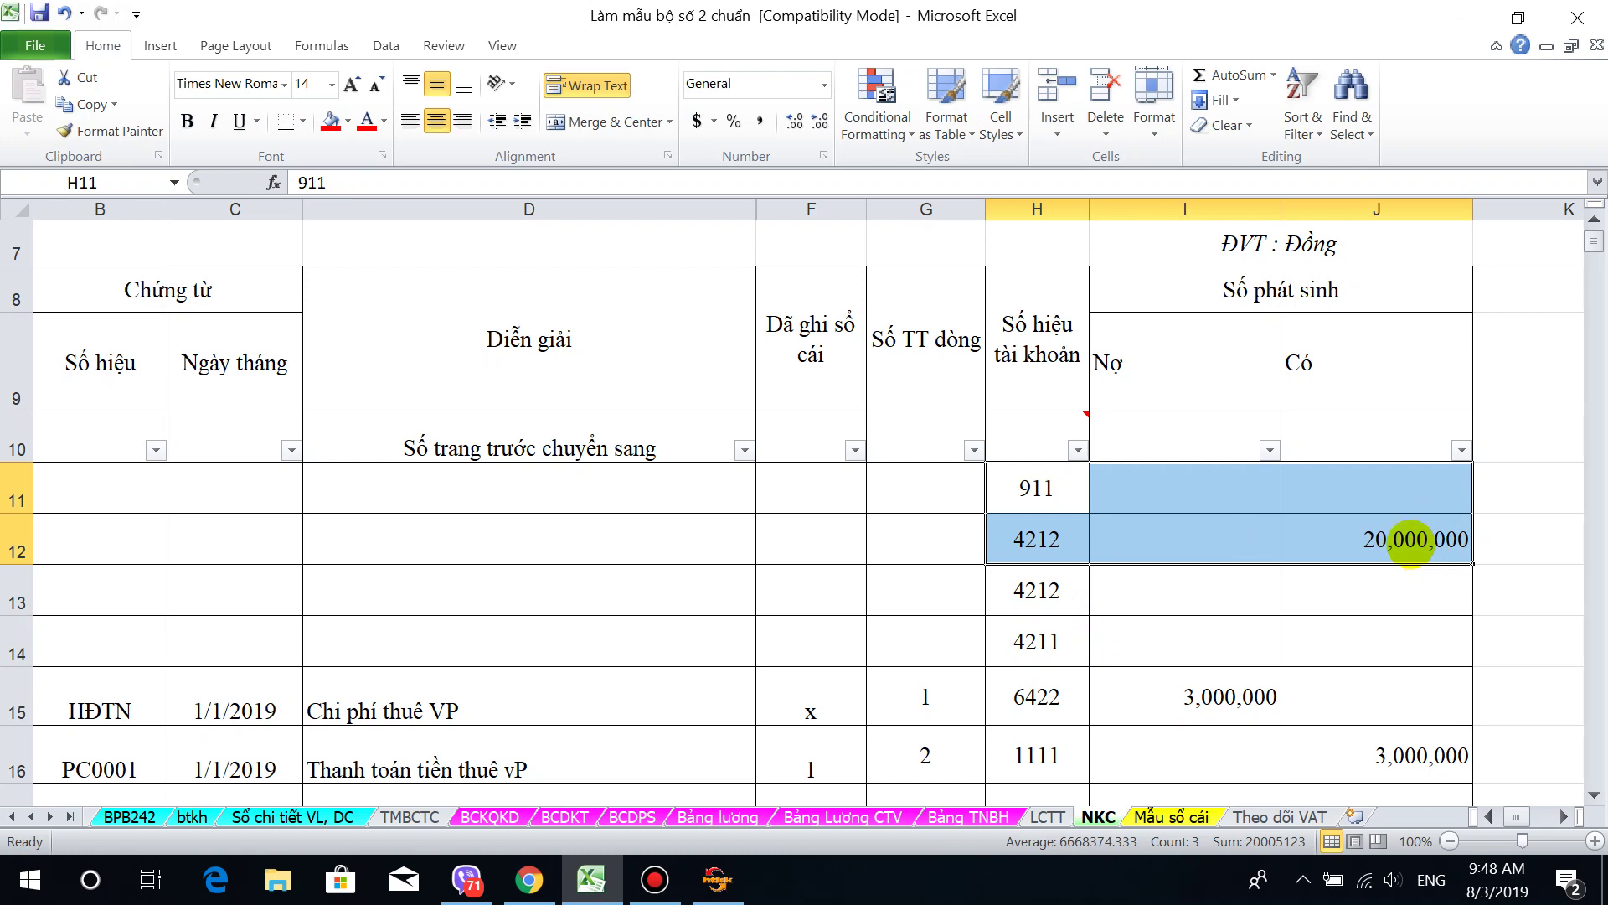
{"action": "left_click_drag", "start_coordinate": [1053, 591], "coordinate": [1363, 620]}
{"action": "left_click_drag", "start_coordinate": [1034, 490], "coordinate": [1339, 539]}
{"action": "left_click_drag", "start_coordinate": [1042, 586], "coordinate": [1371, 634]}
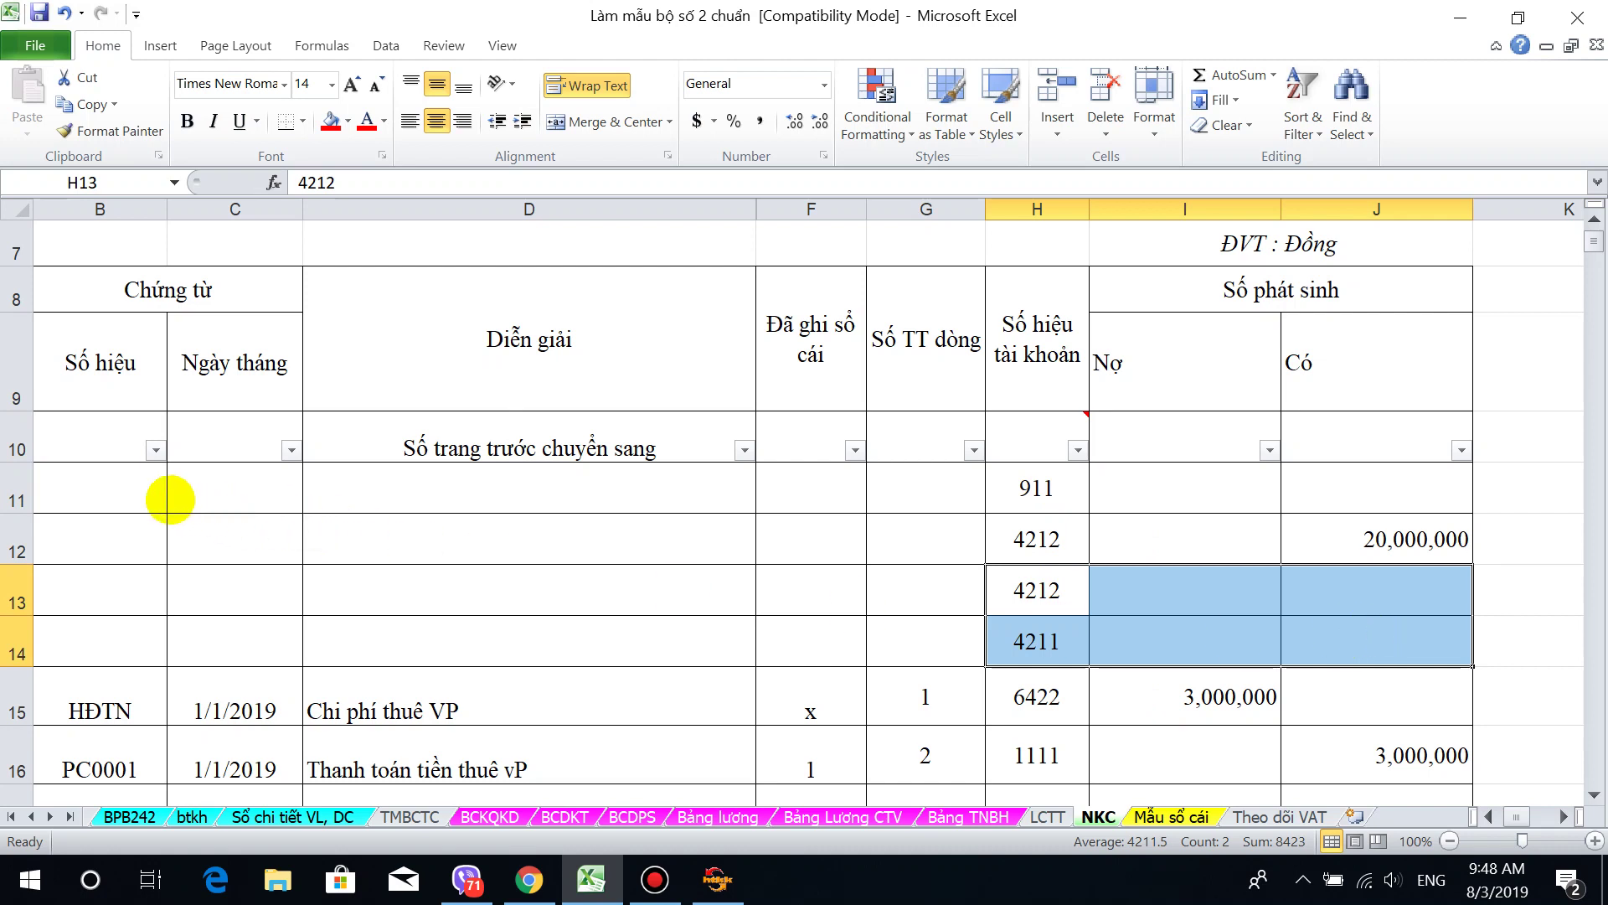
Step: Delete the four example rows 11 to 14 from the NKC journal
{"action": "left_click_drag", "start_coordinate": [19, 490], "coordinate": [18, 641]}
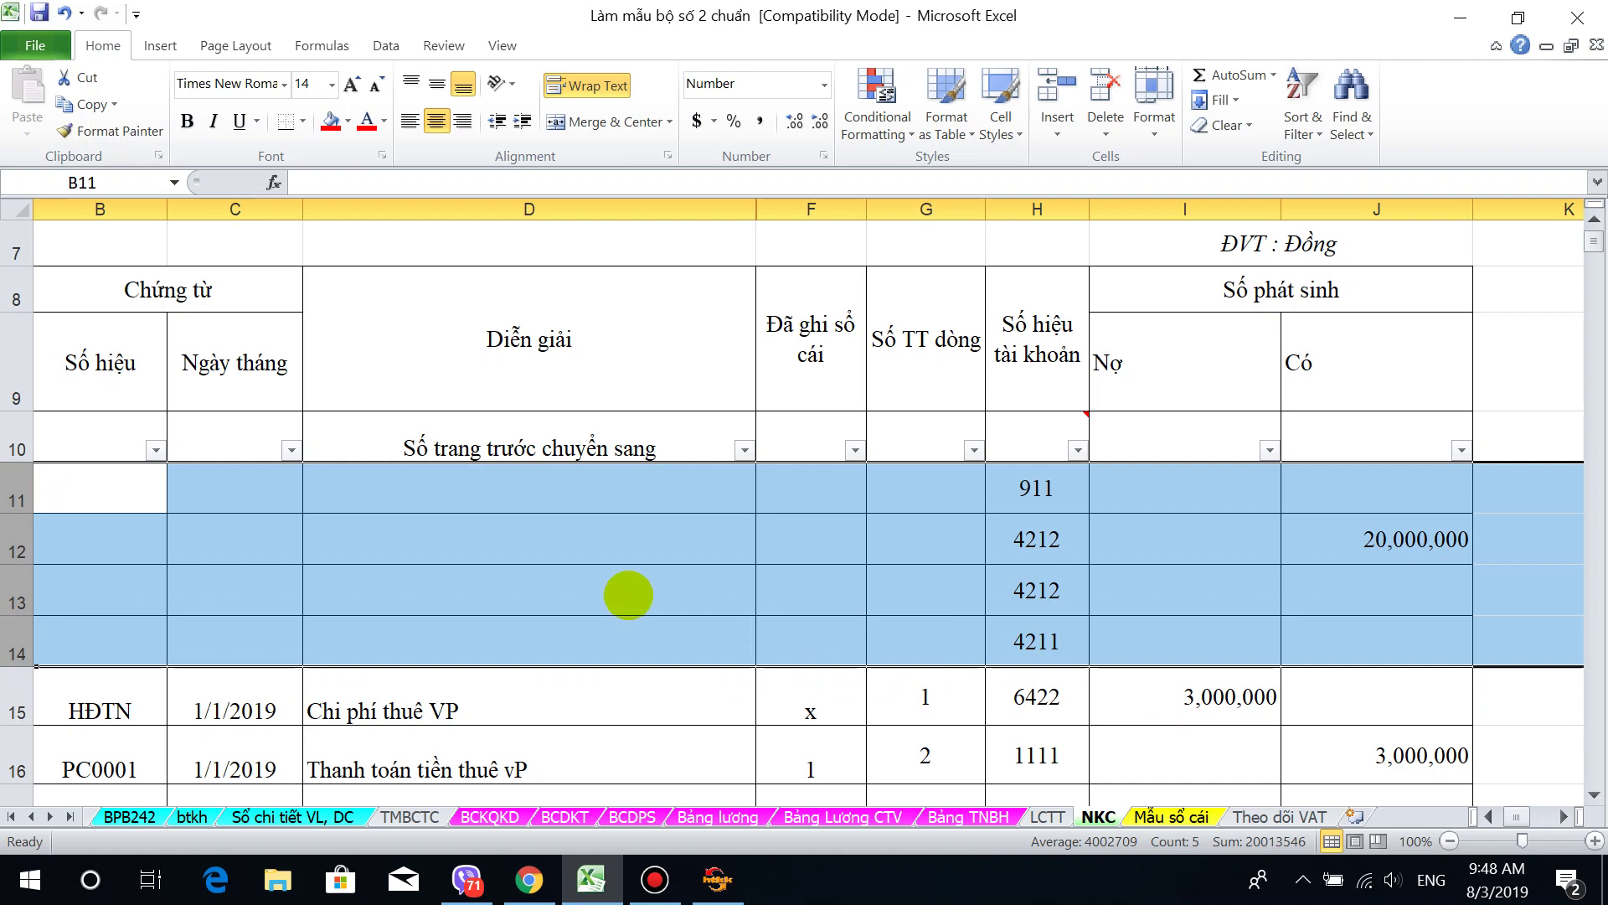
{"action": "right_click", "coordinate": [628, 595]}
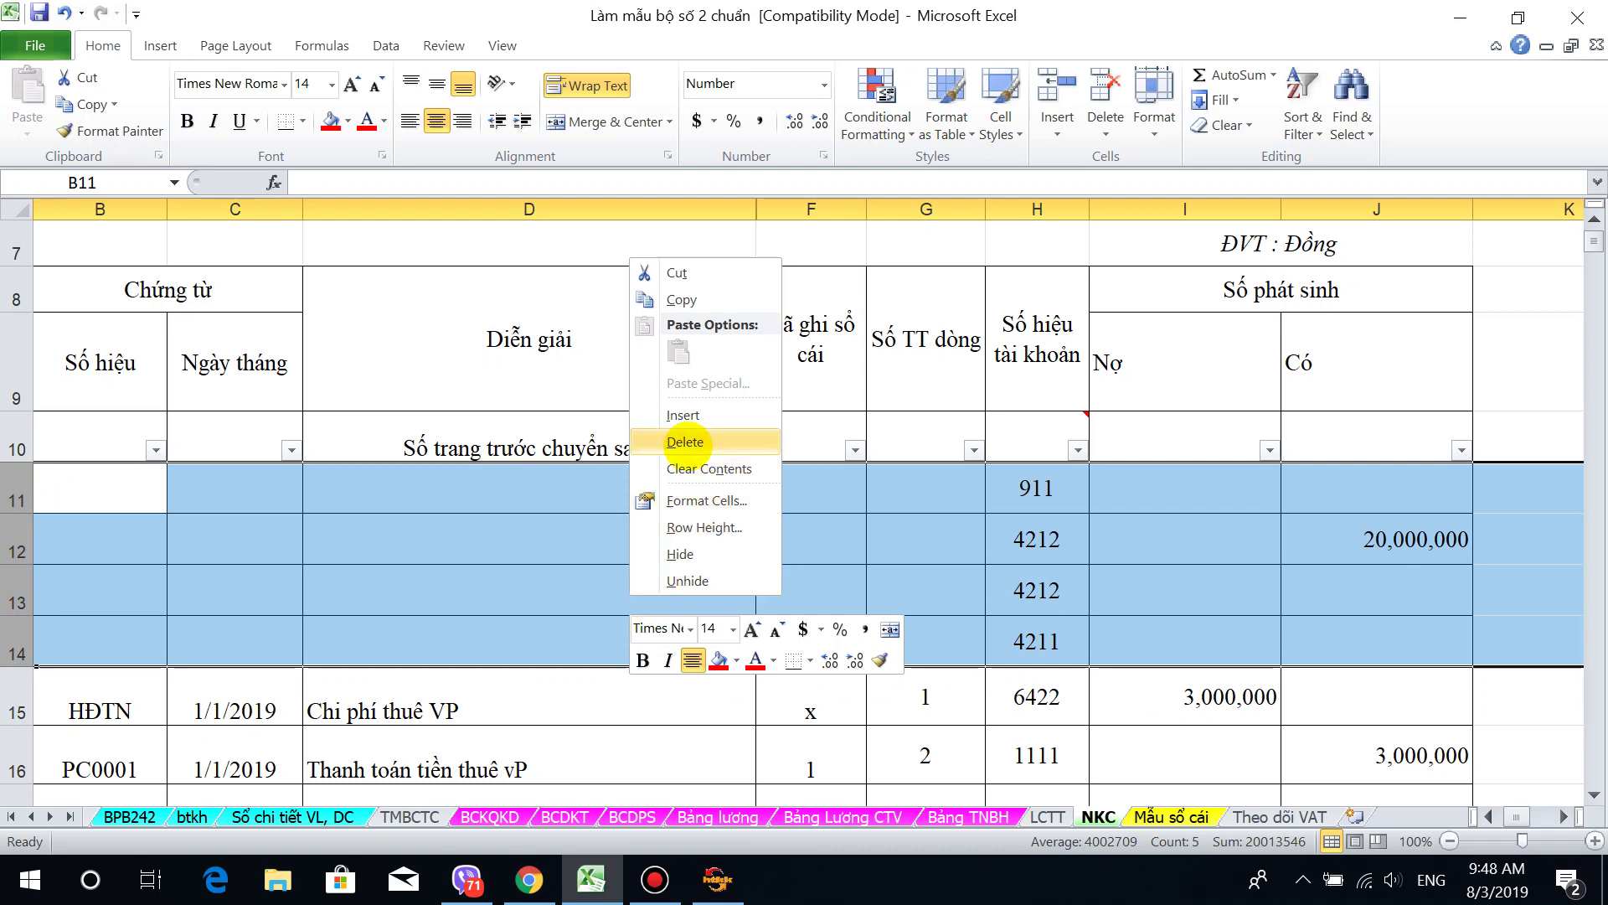
{"action": "left_click", "coordinate": [685, 441]}
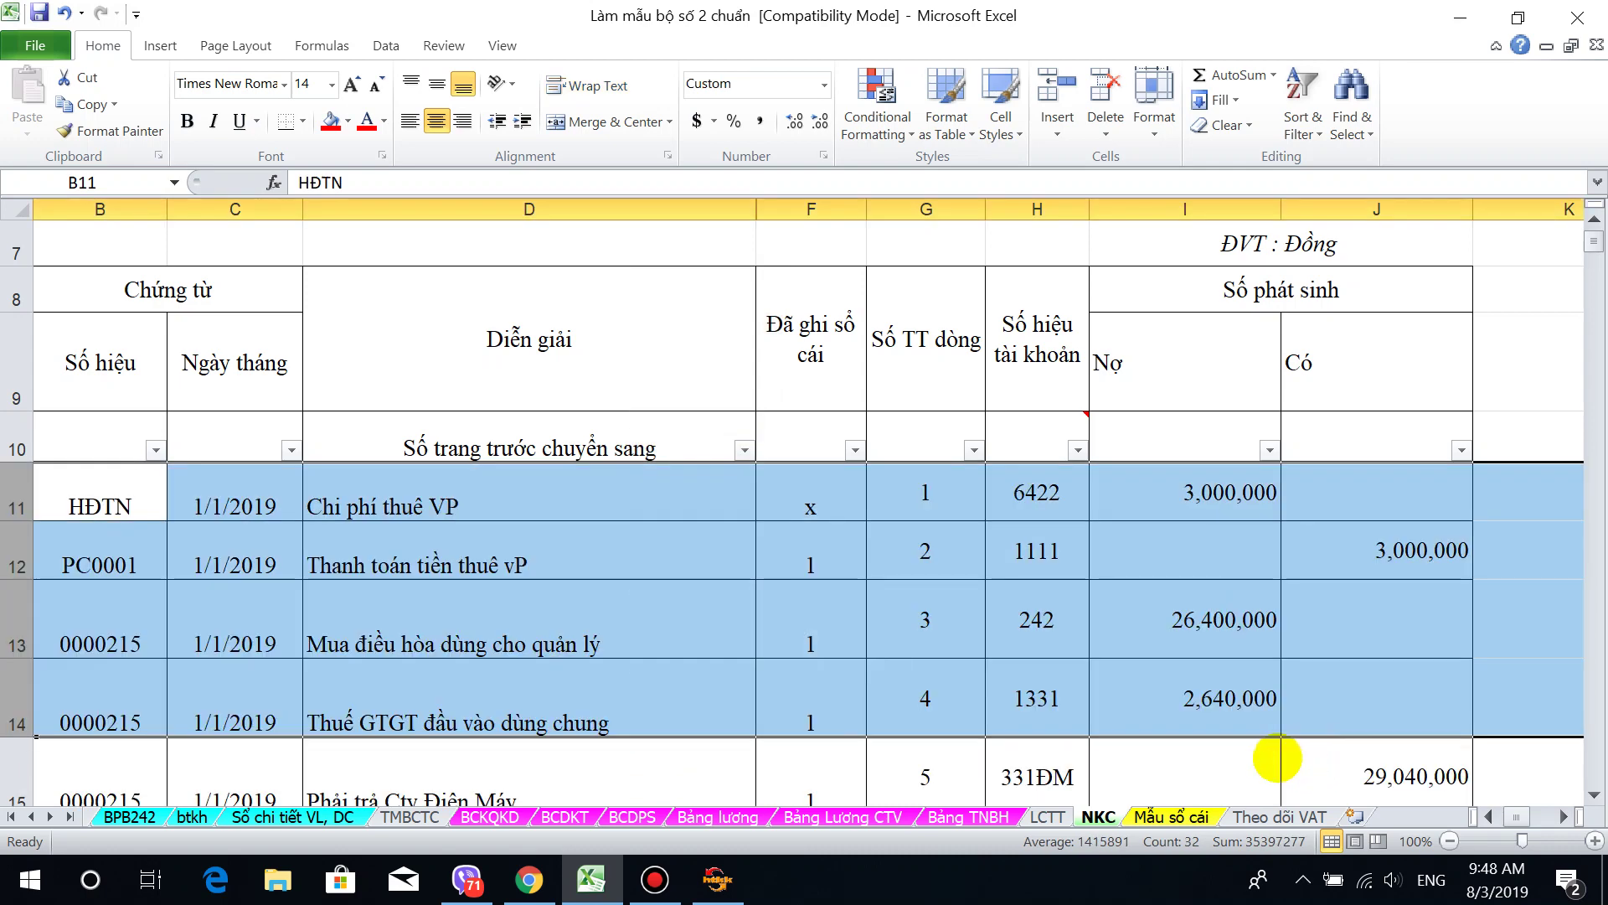
Step: Review the Phát sinh trong kỳ totals in F38:G39 at the end of the BCDPS trial balance
{"action": "scroll", "coordinate": [1178, 720], "scroll_direction": "down", "scroll_amount": 2}
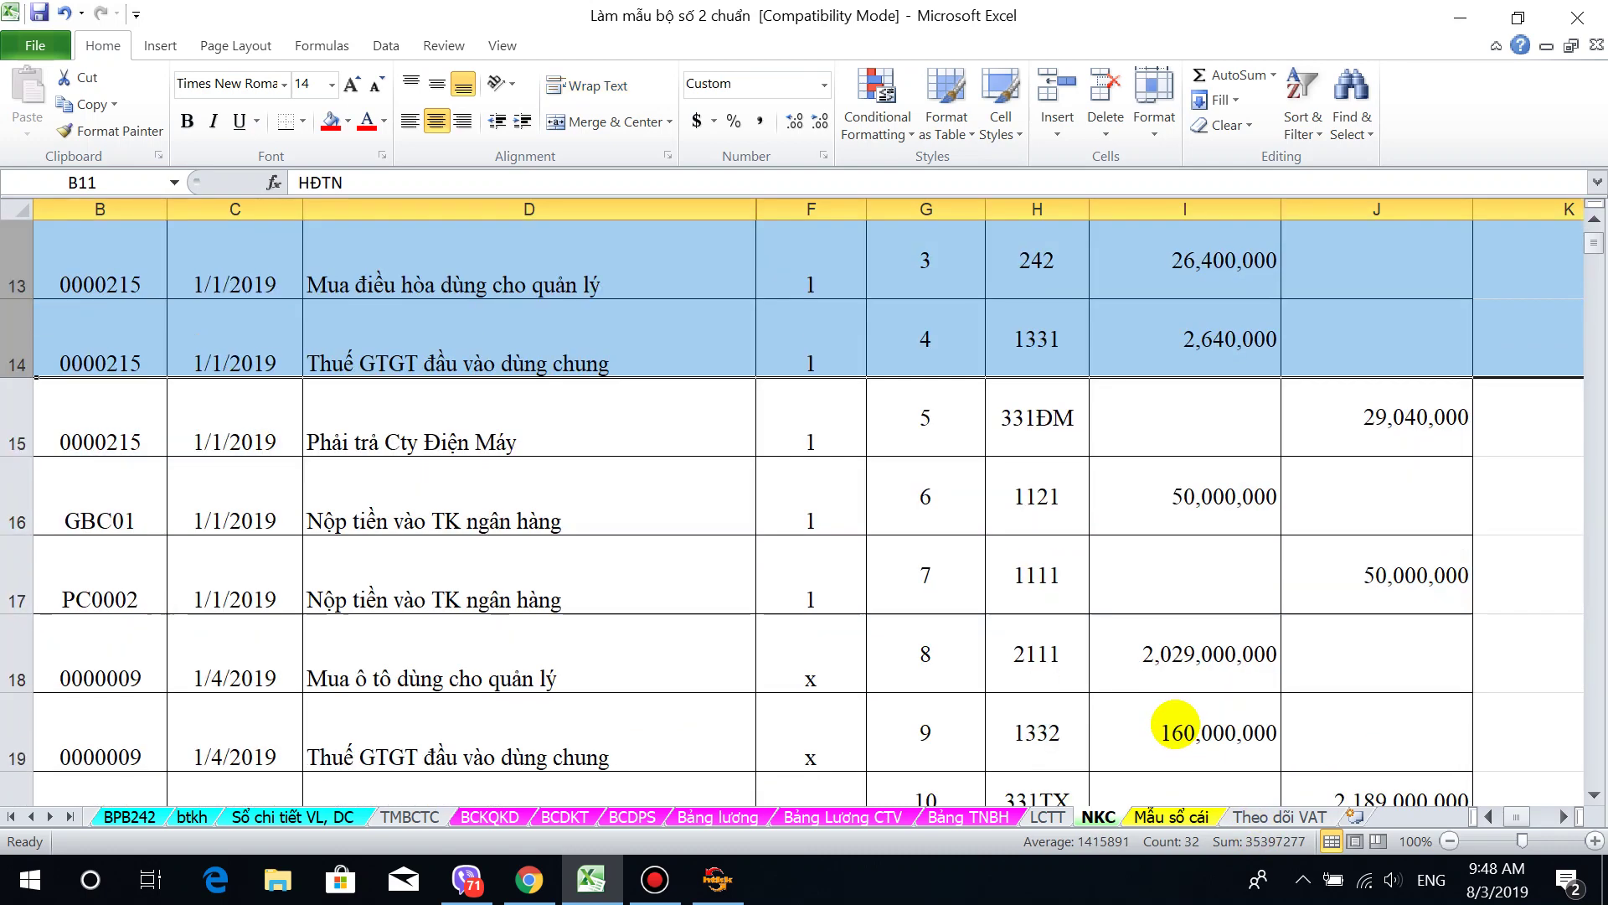
{"action": "left_click", "coordinate": [670, 814]}
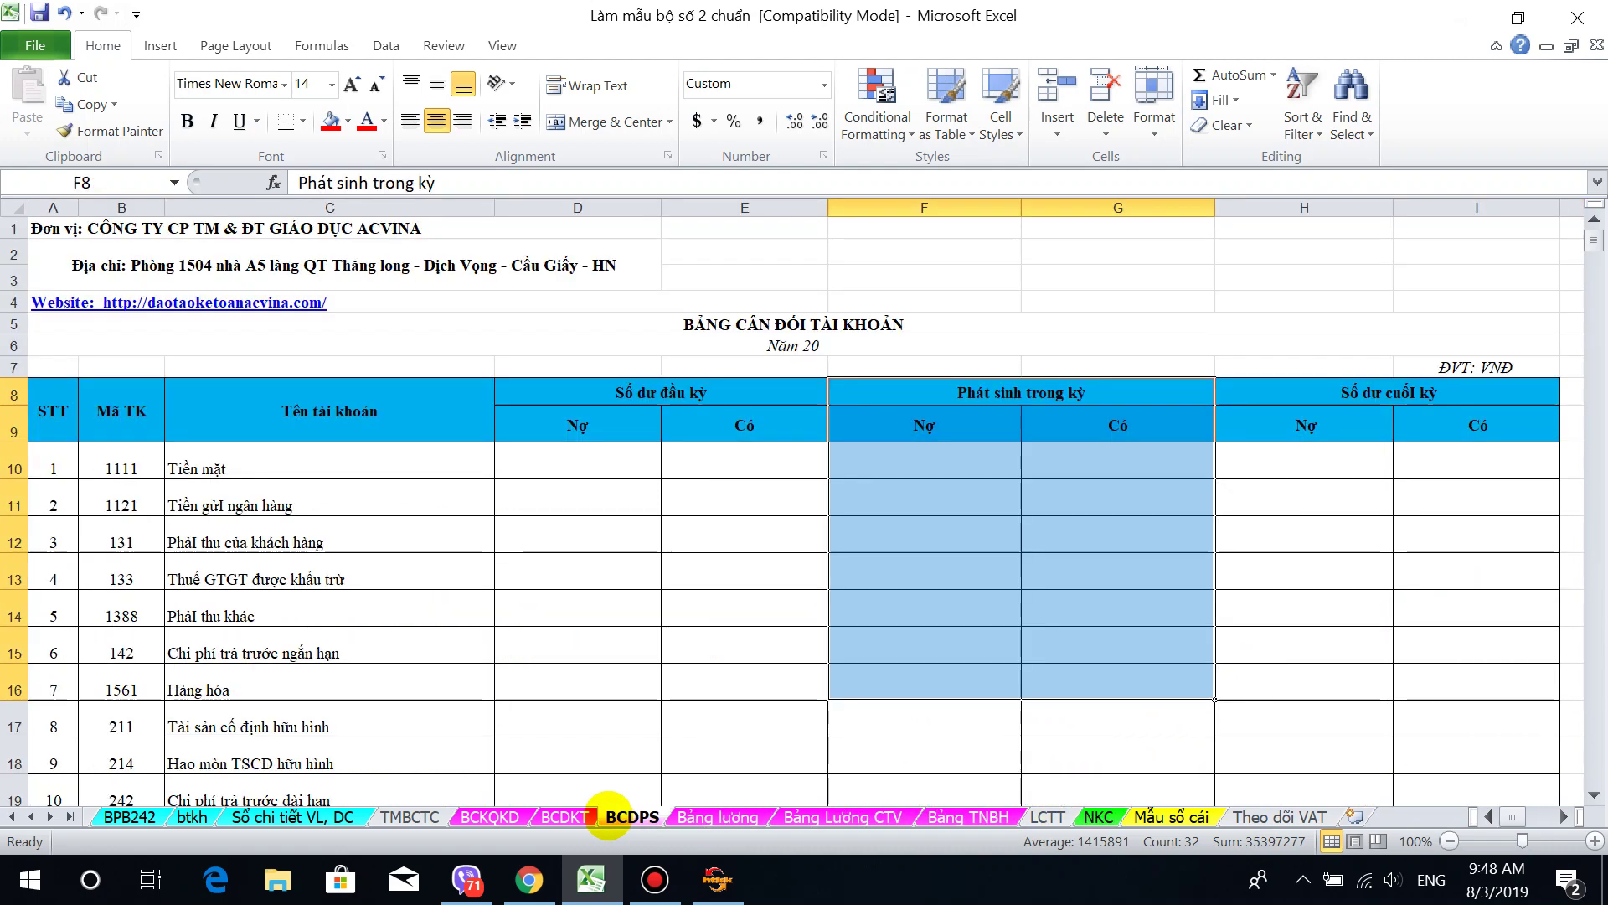
{"action": "scroll", "coordinate": [962, 639], "scroll_direction": "down", "scroll_amount": 11}
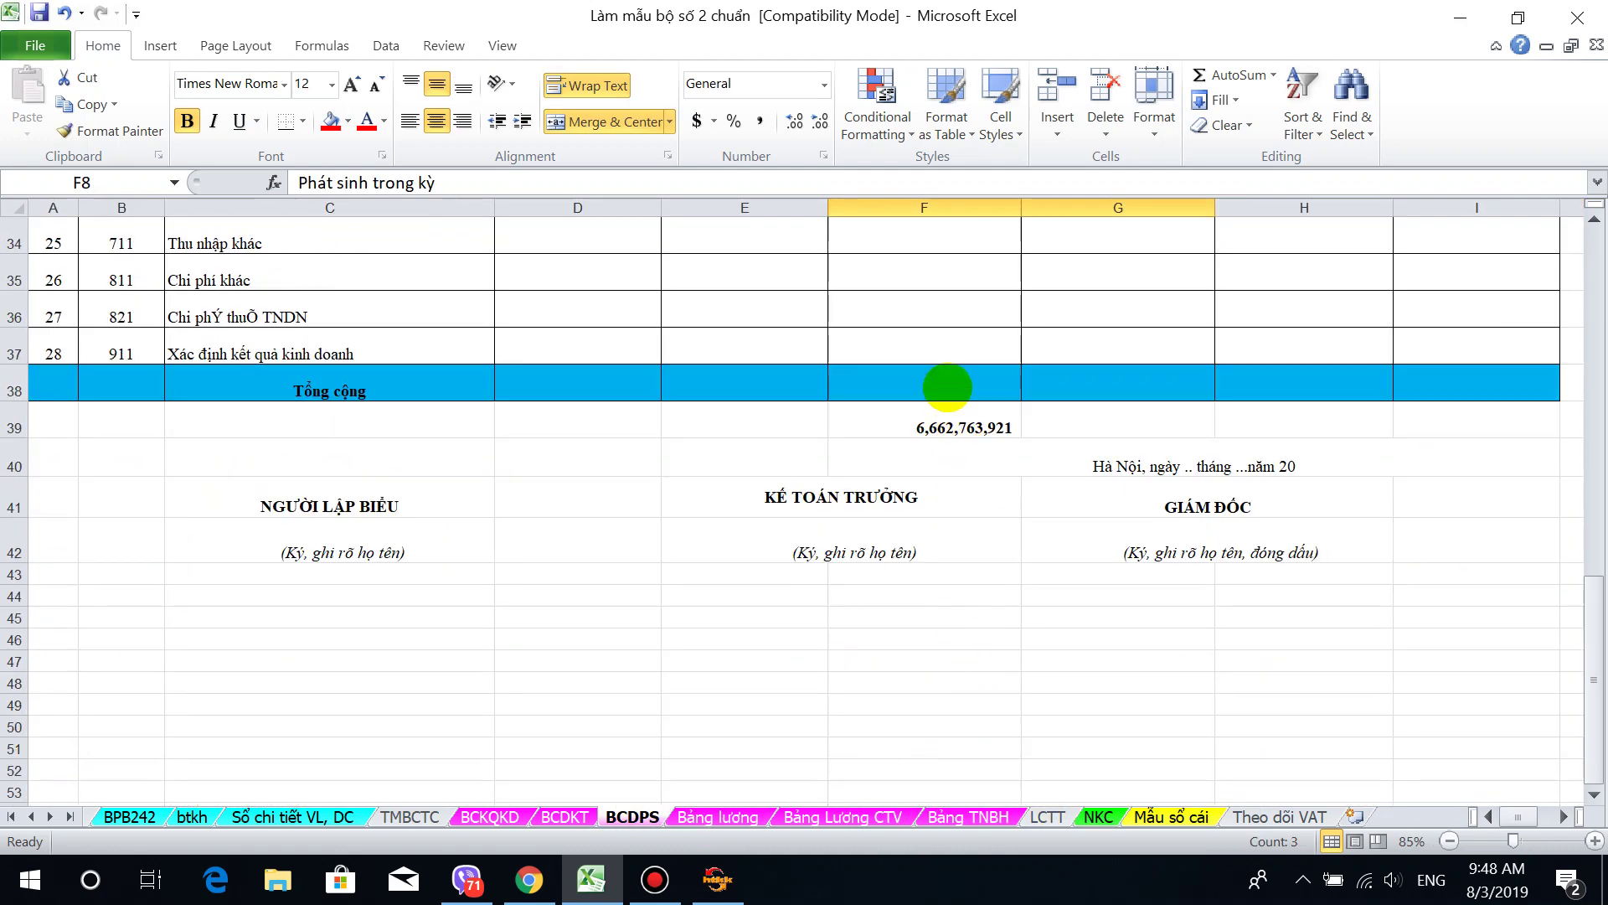
{"action": "left_click_drag", "start_coordinate": [940, 385], "coordinate": [1135, 411]}
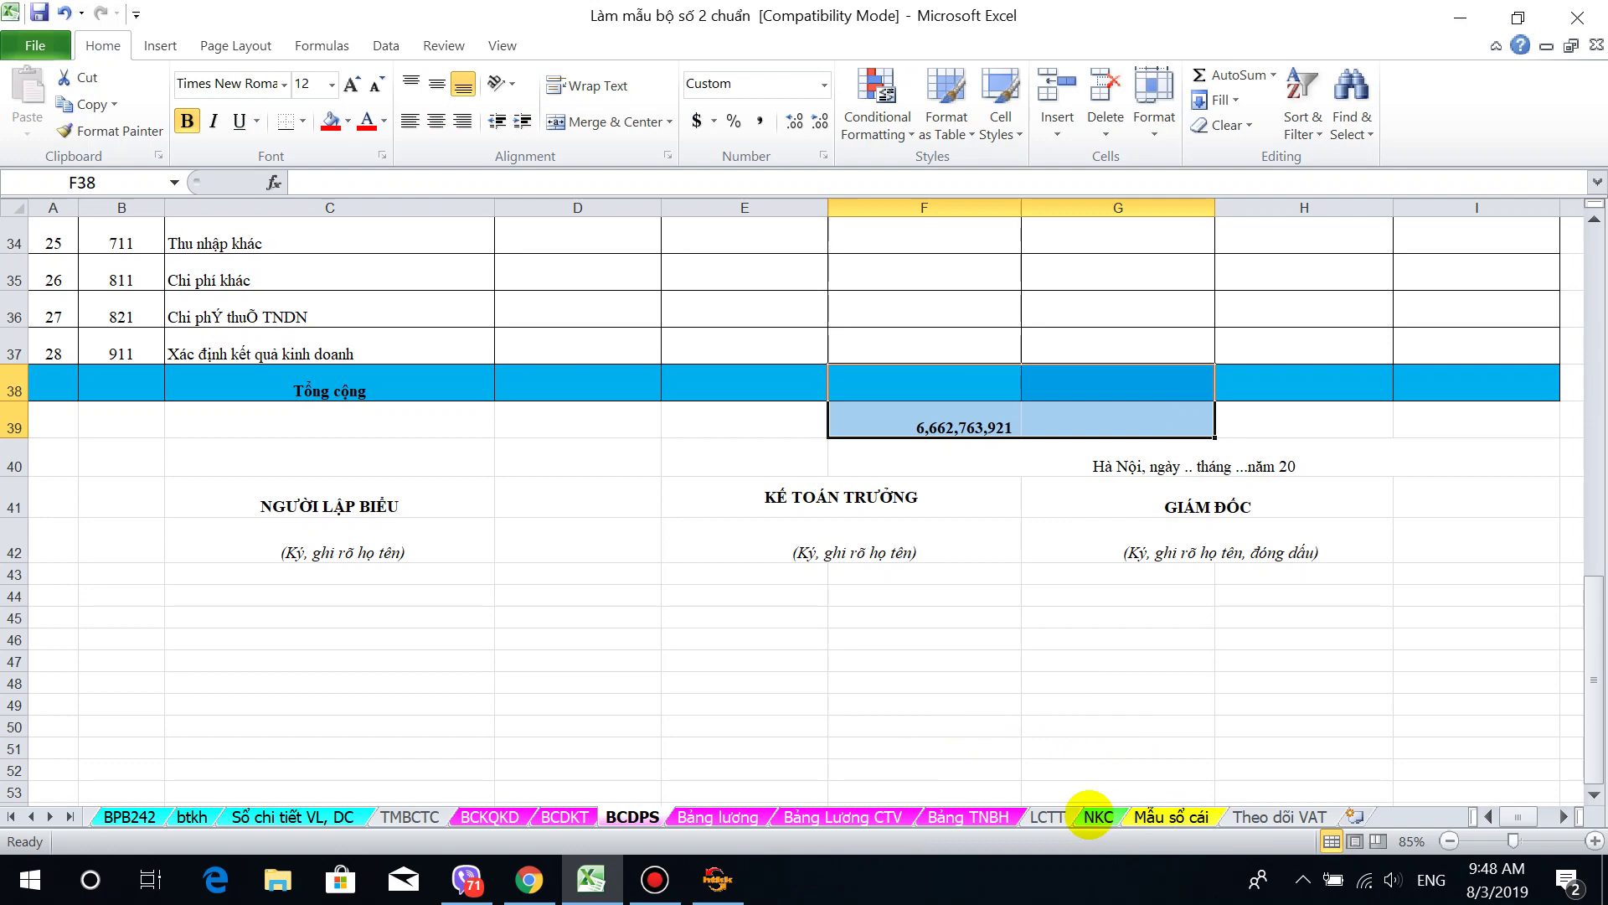
{"action": "left_click", "coordinate": [654, 879]}
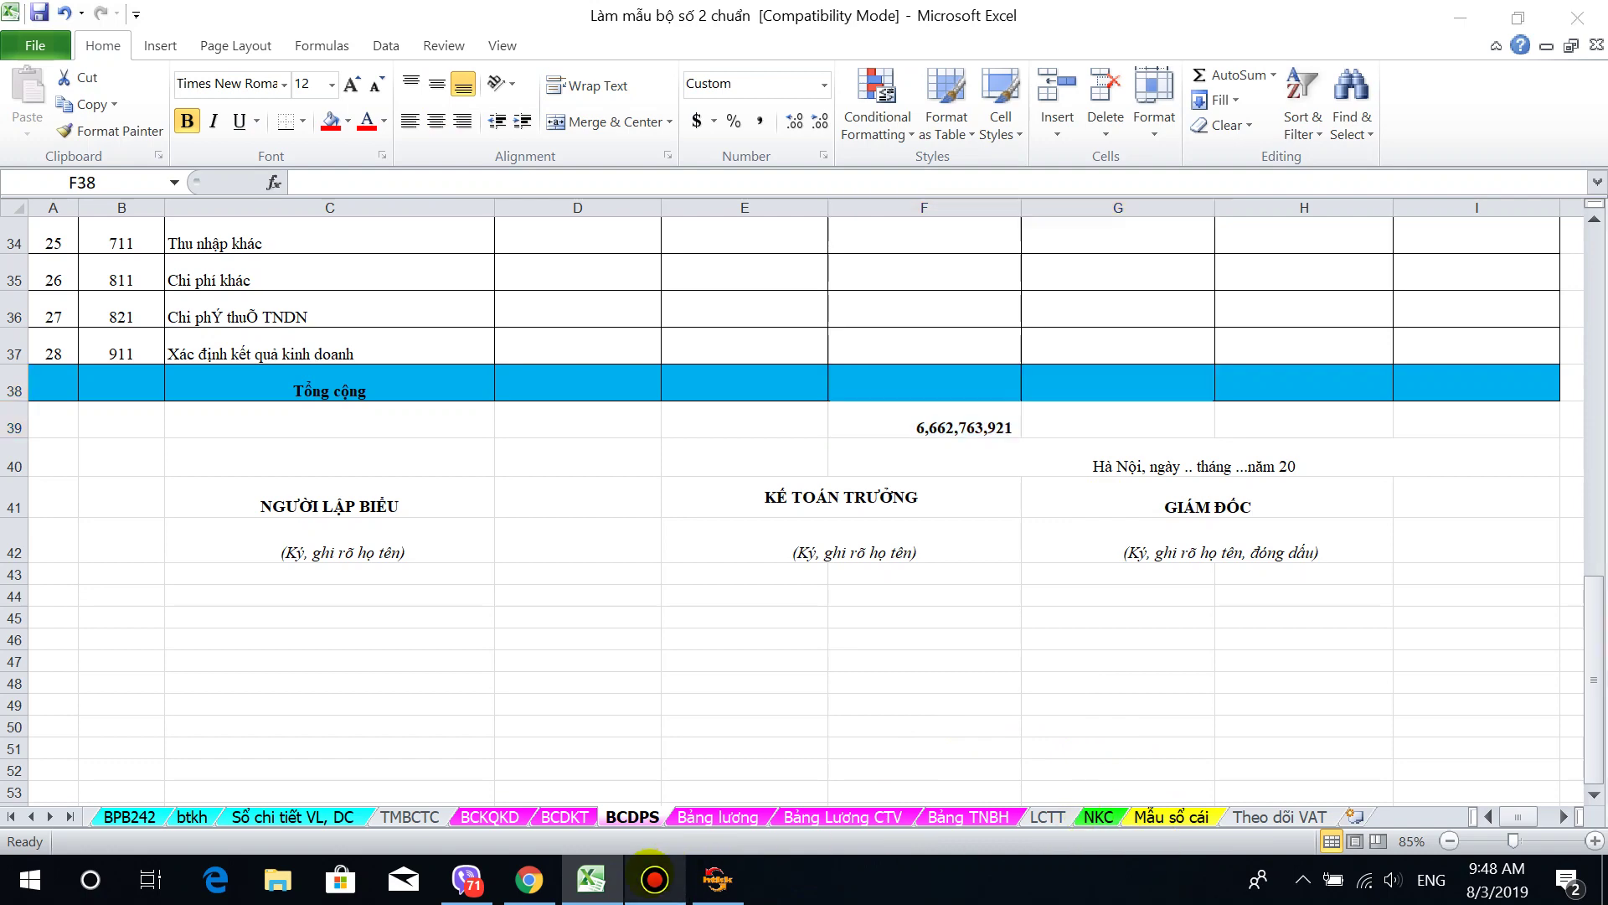